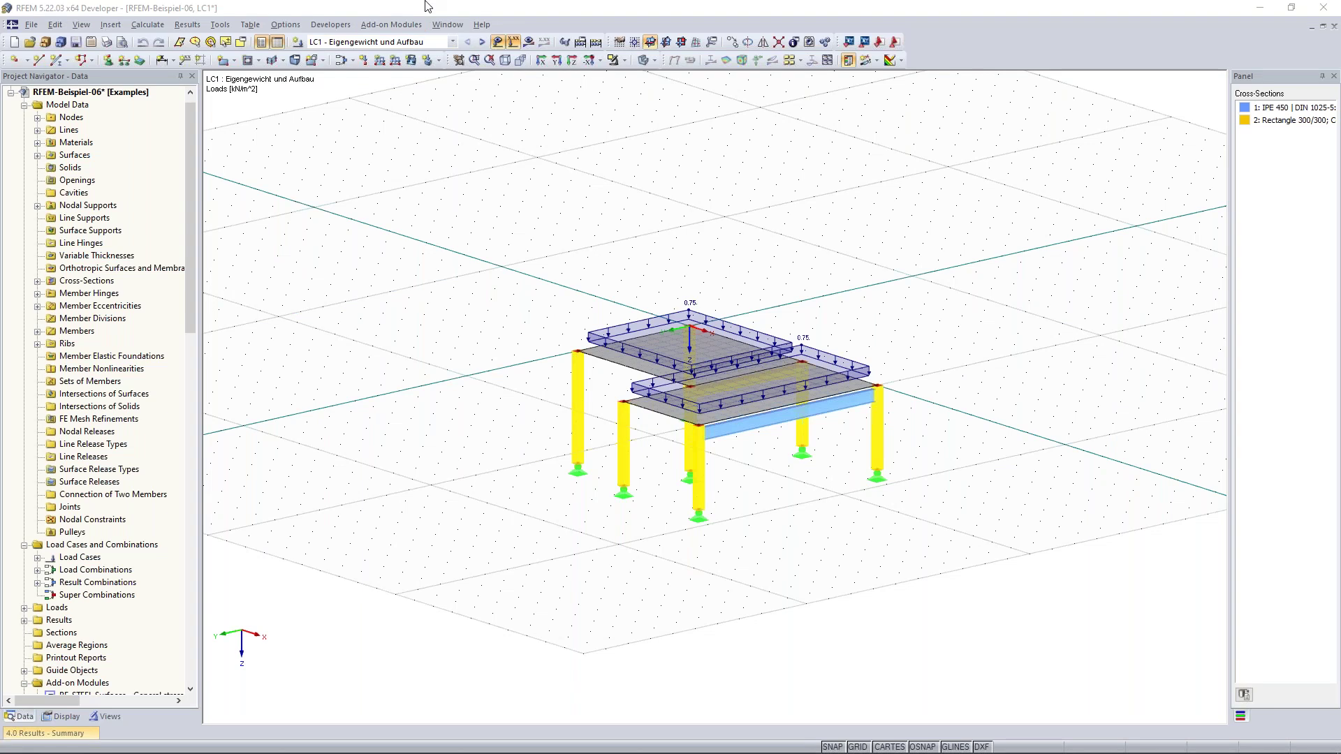
- Pin the 4.0 Results - Summary table open beneath the model view and enlarge it to show more rows
click(428, 6)
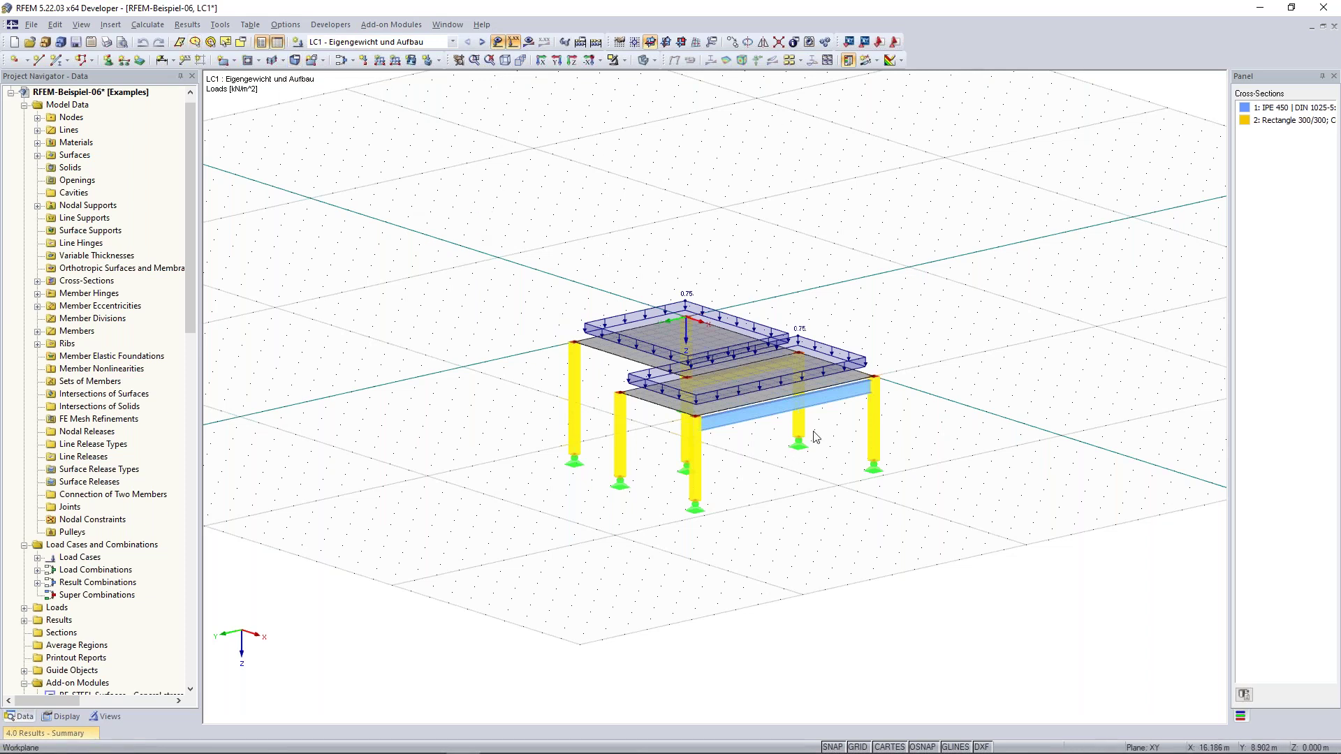
mouse_move(81, 737)
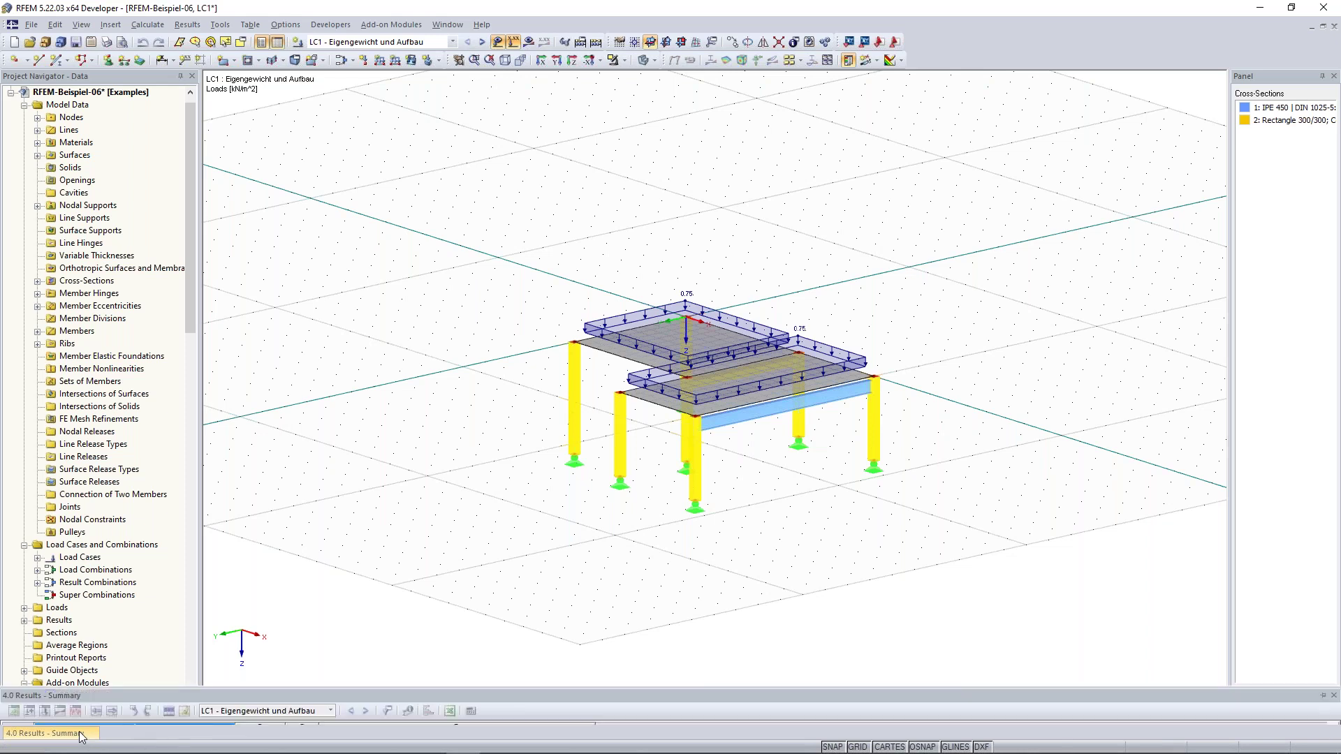
click(1321, 619)
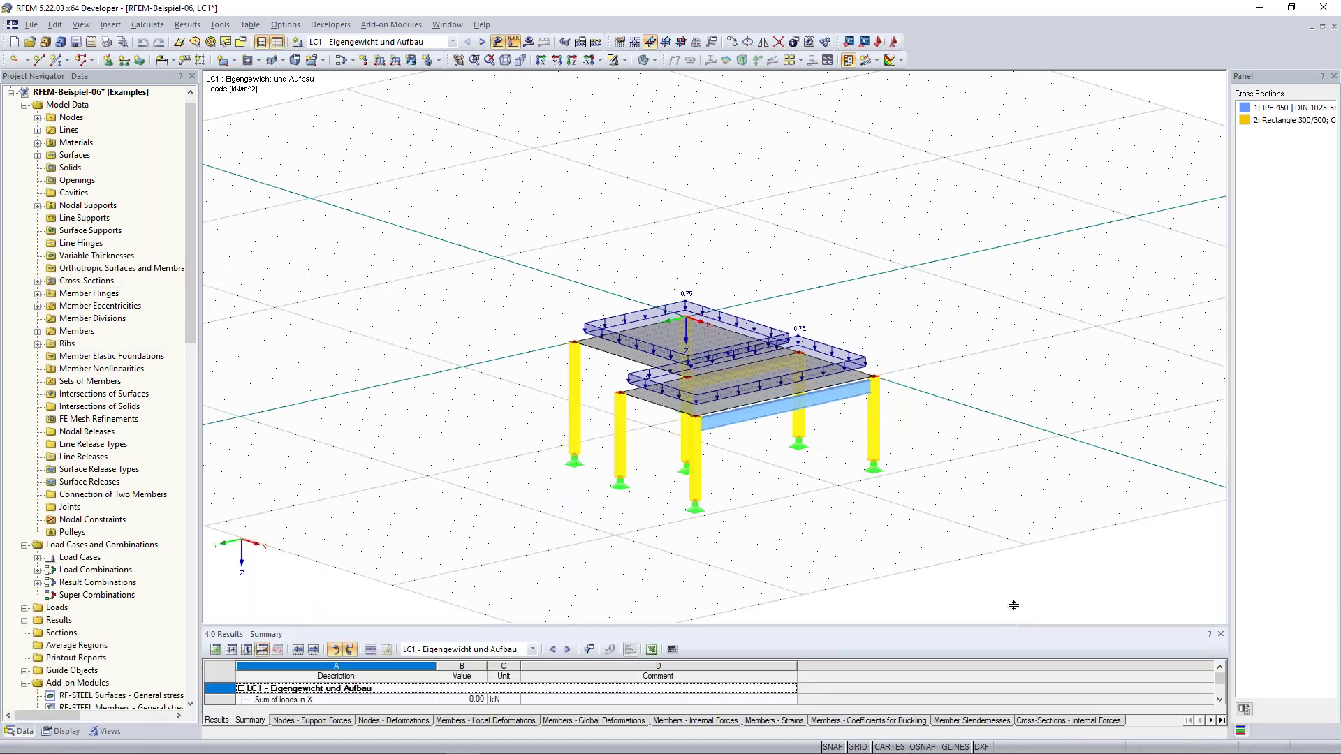
drag(1013, 606, 1014, 587)
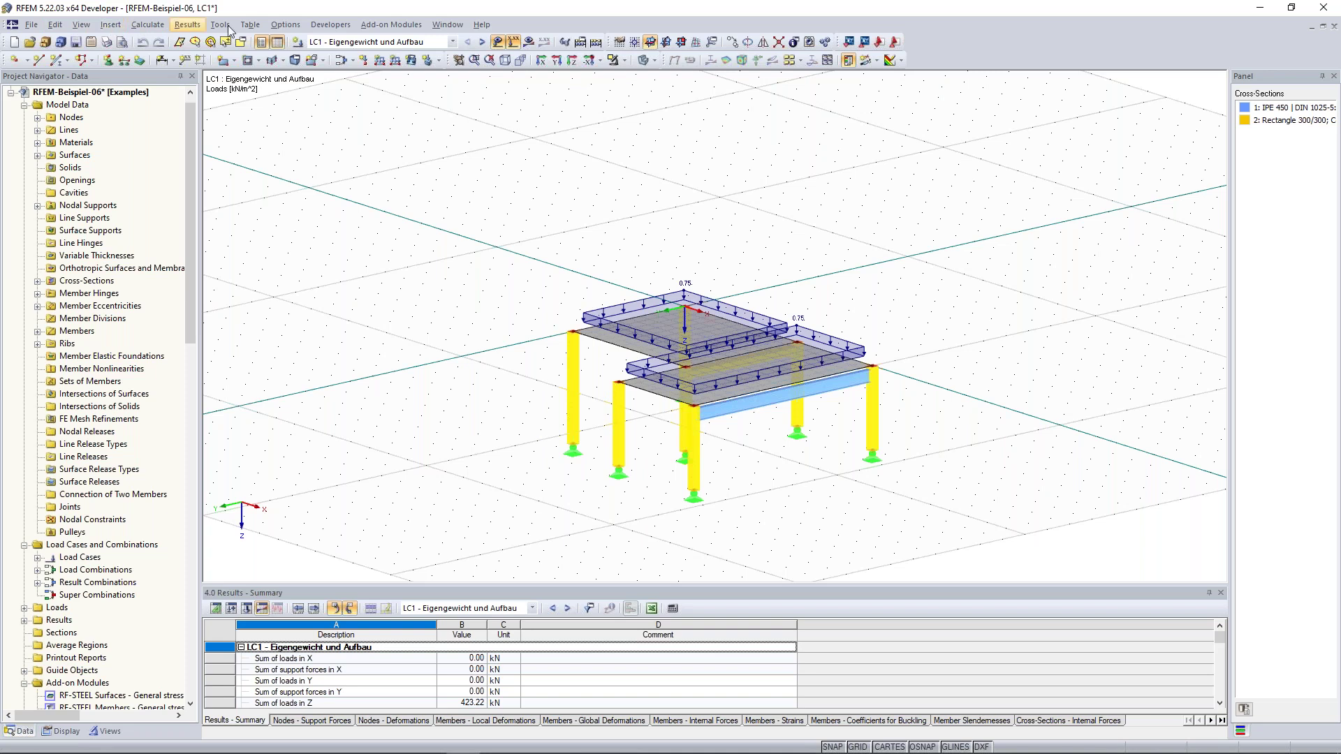
middle_drag(496, 307, 457, 241)
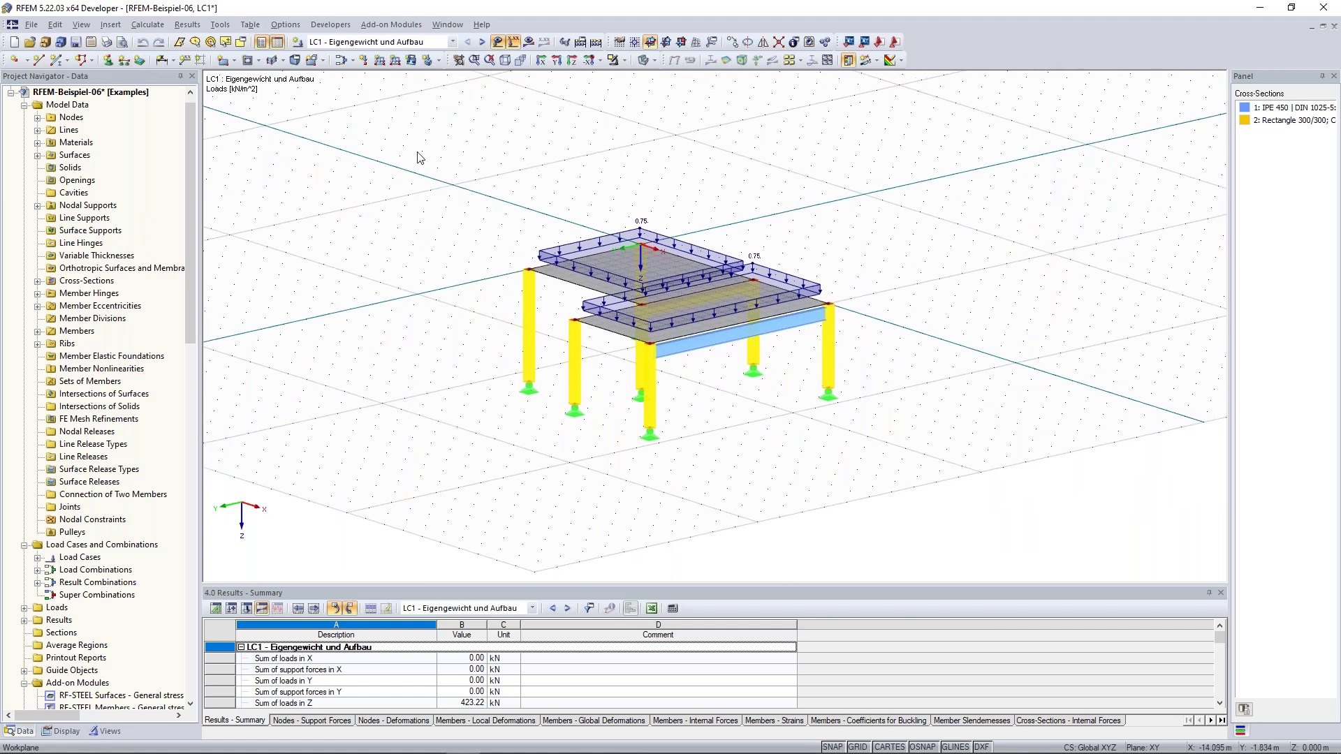
click(111, 25)
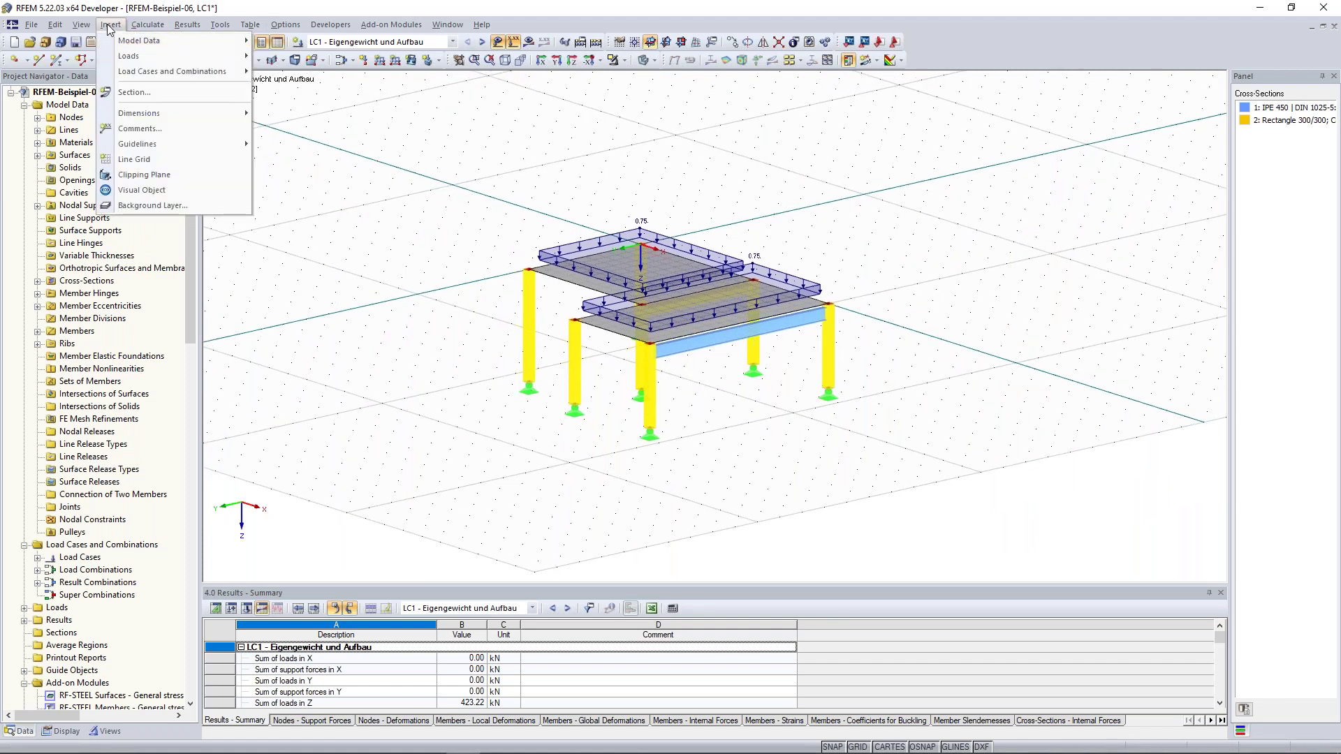
mouse_move(129, 42)
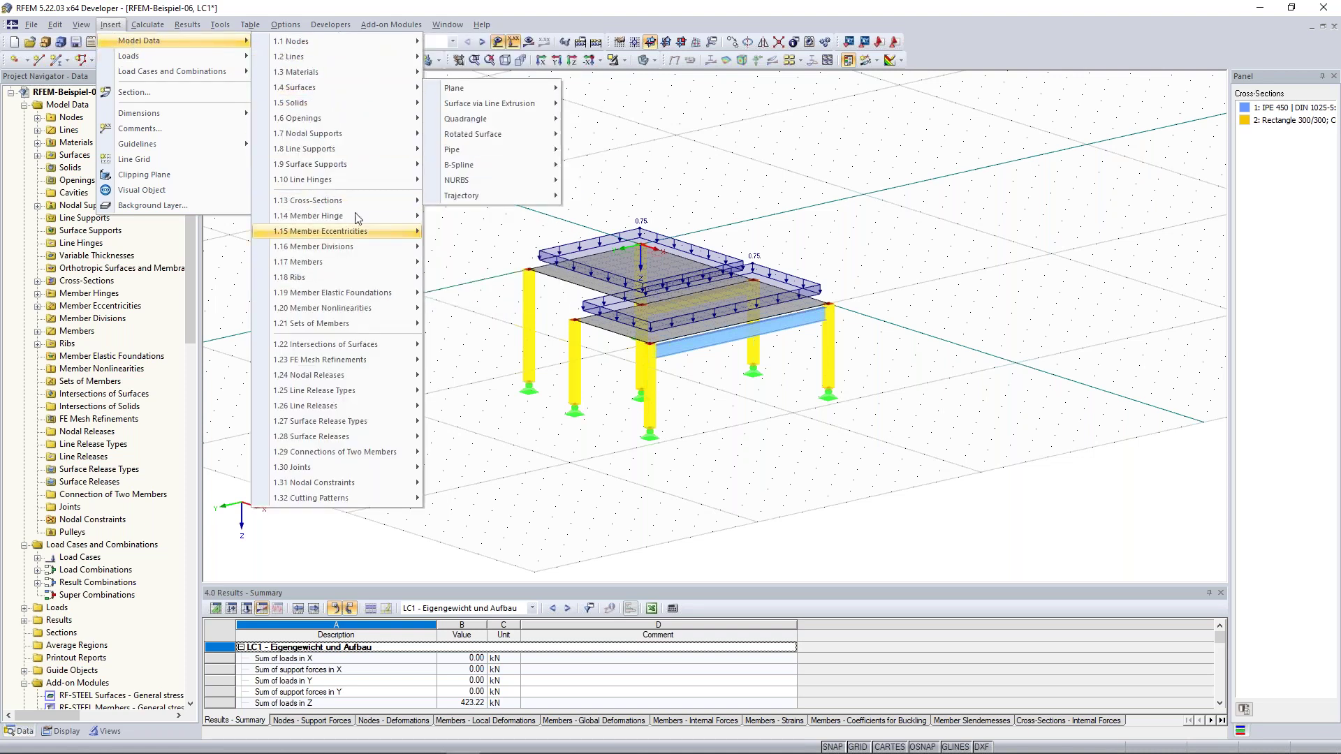
mouse_move(167, 57)
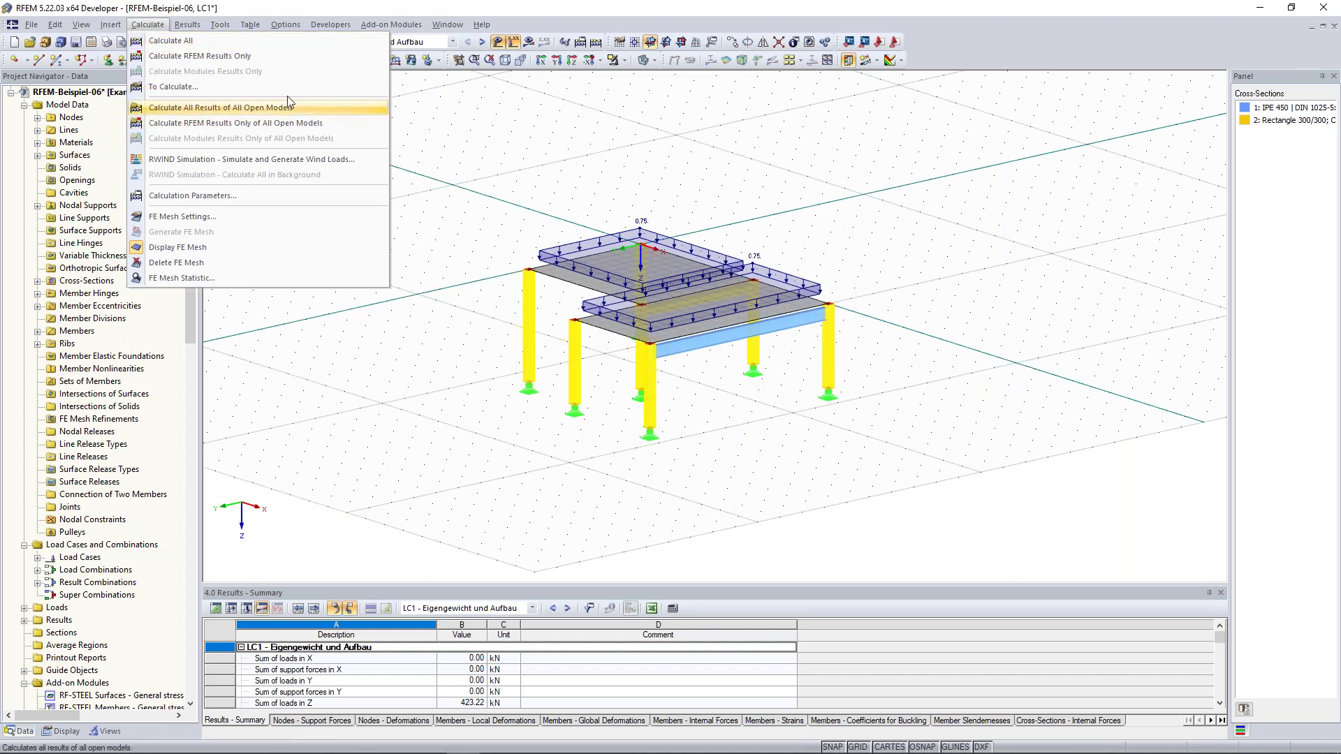
mouse_move(289, 24)
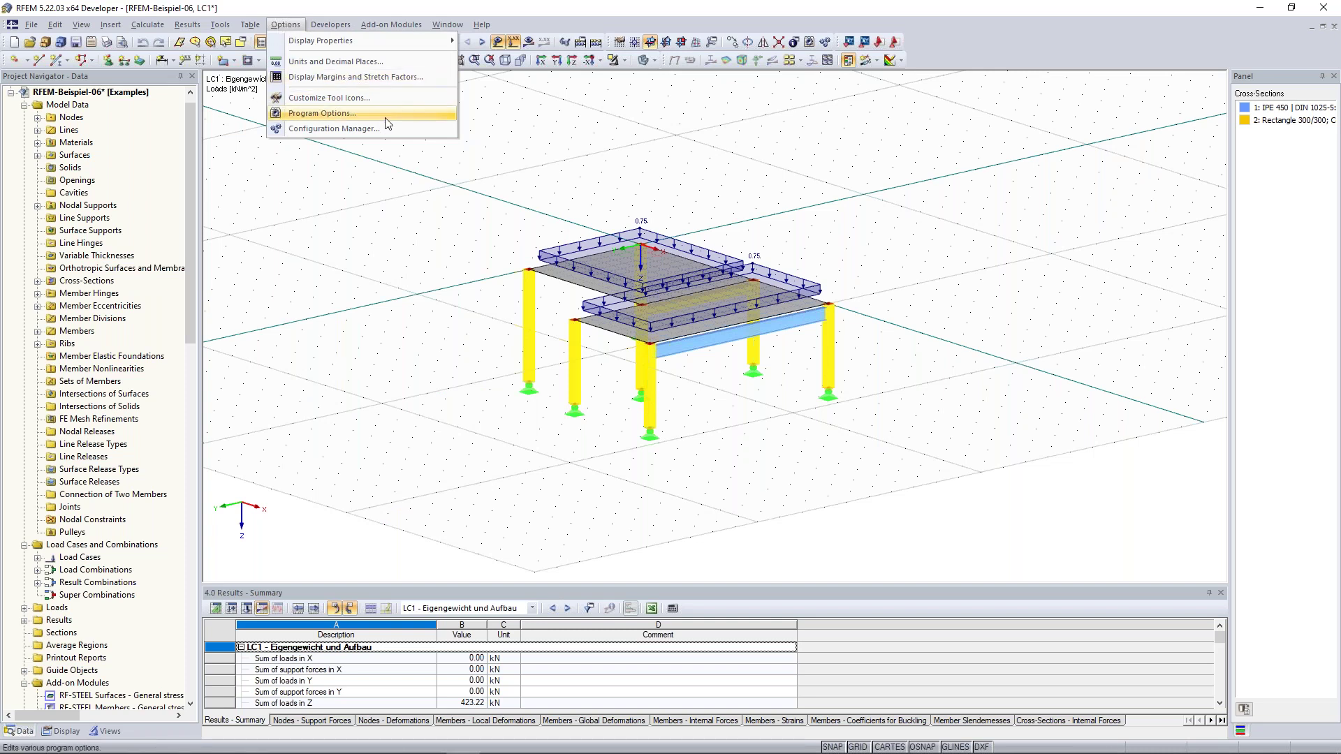
click(480, 160)
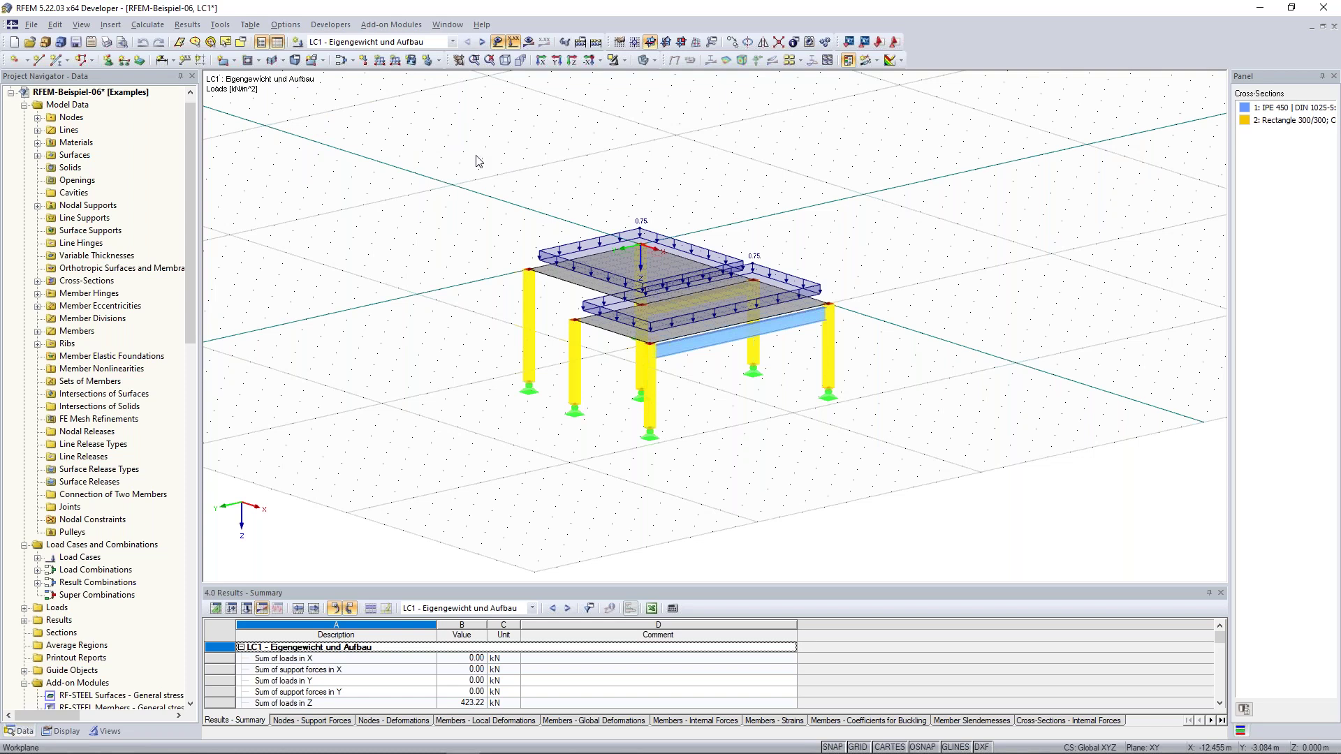
scroll(478, 168, down, 1)
middle_drag(477, 175, 486, 215)
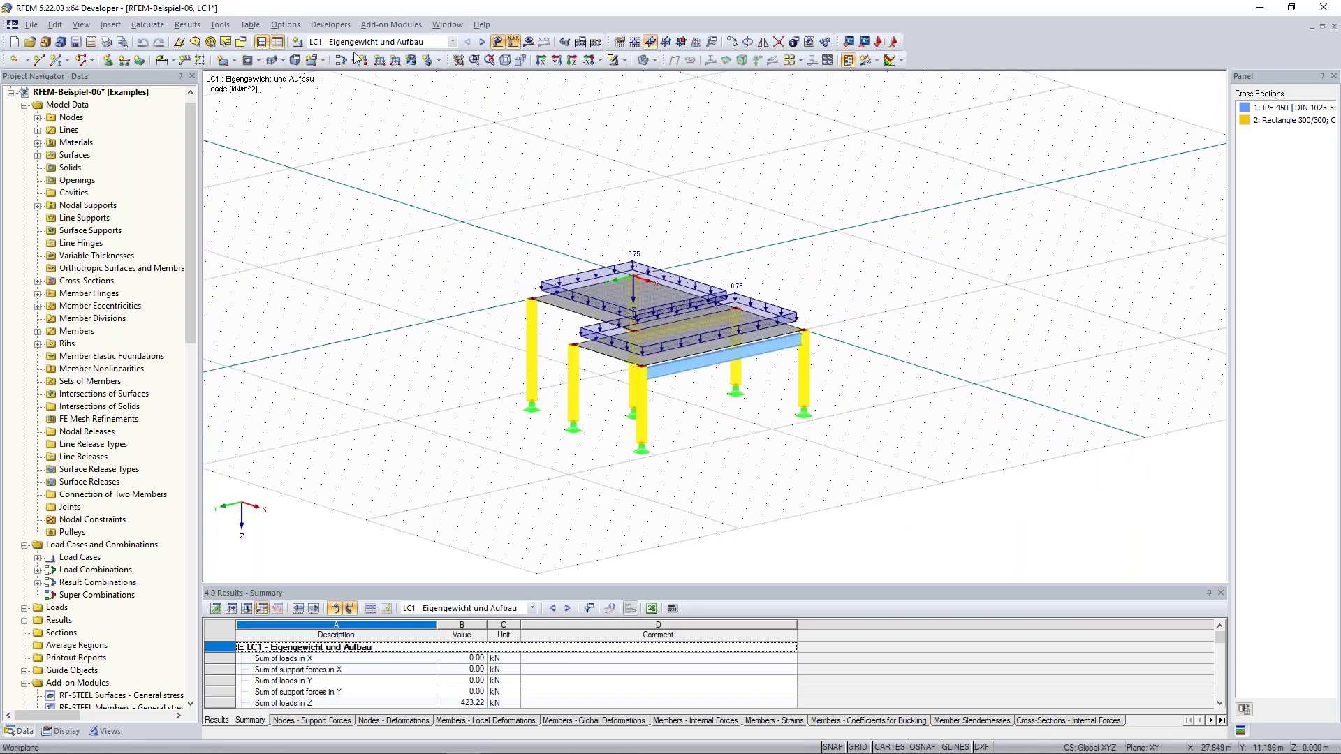
- Apply the "Standard with black background" display configuration in the Configuration Manager
click(289, 28)
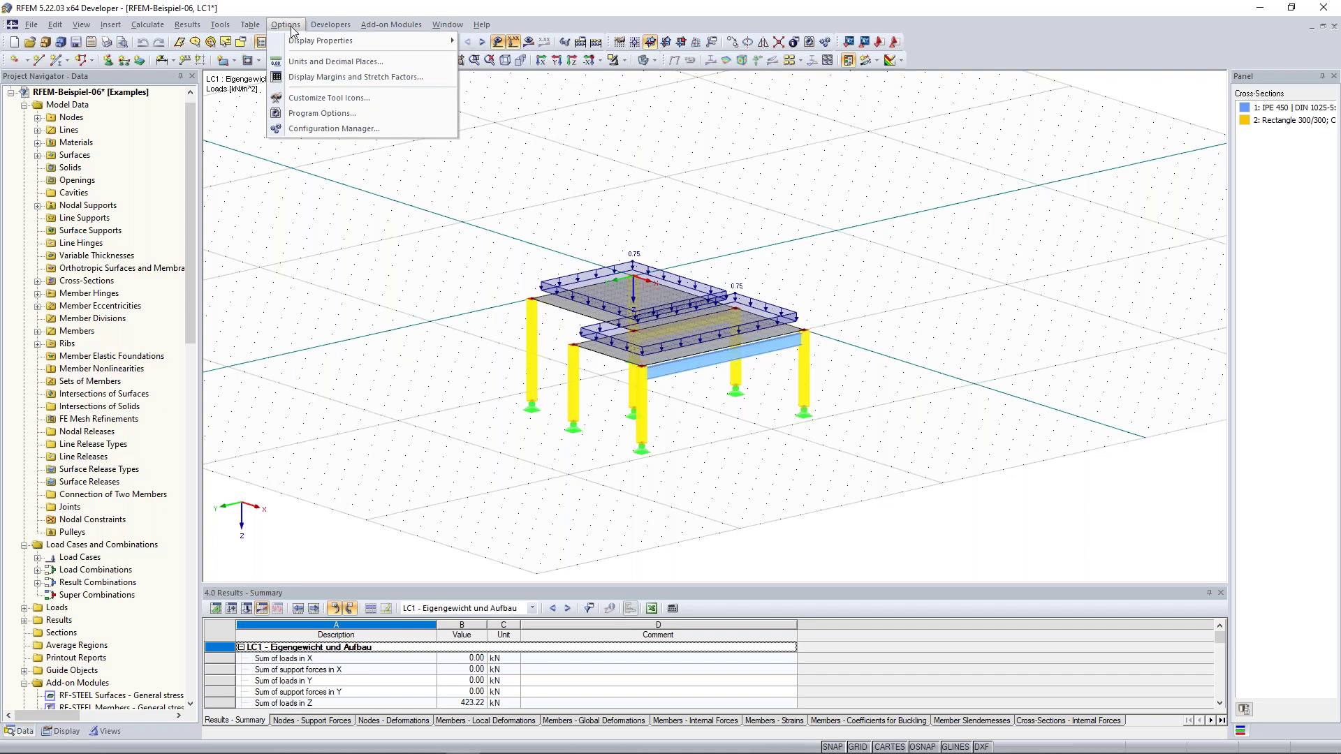
click(332, 128)
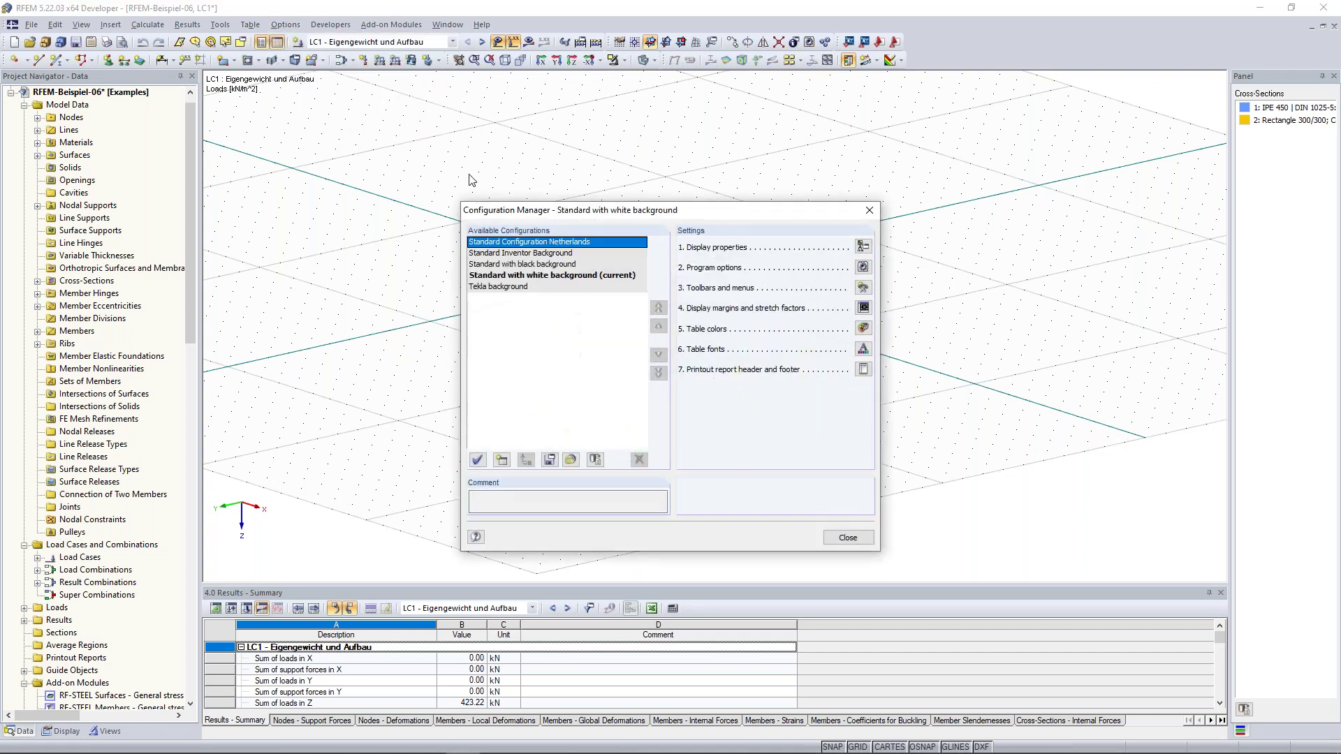
drag(561, 201, 549, 170)
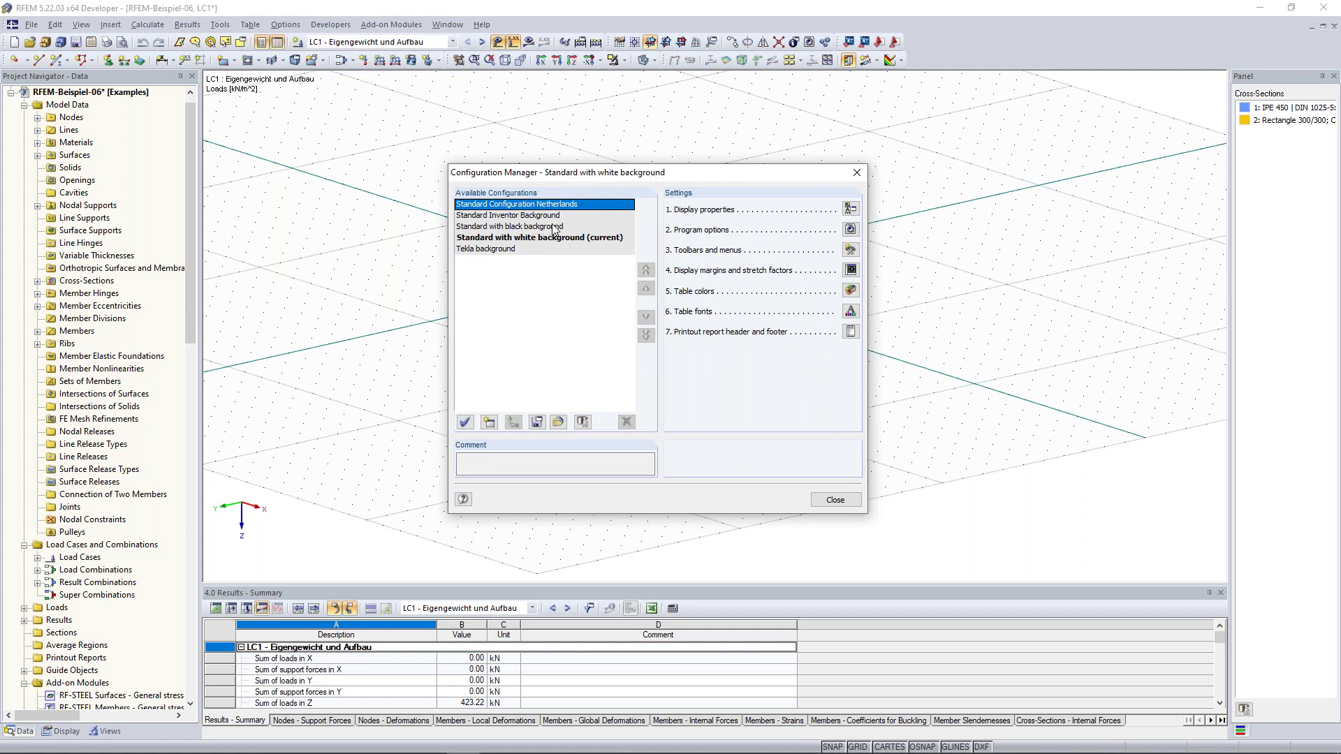
click(500, 227)
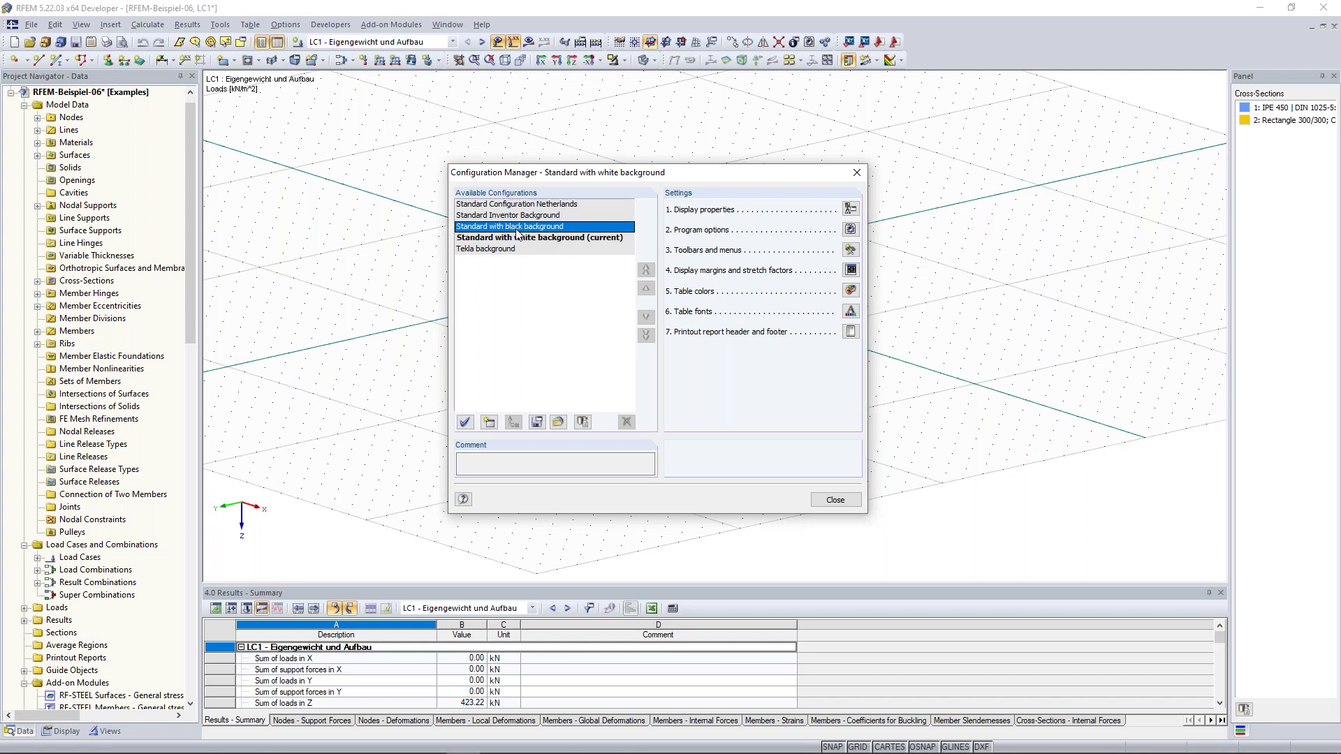
double_click(517, 227)
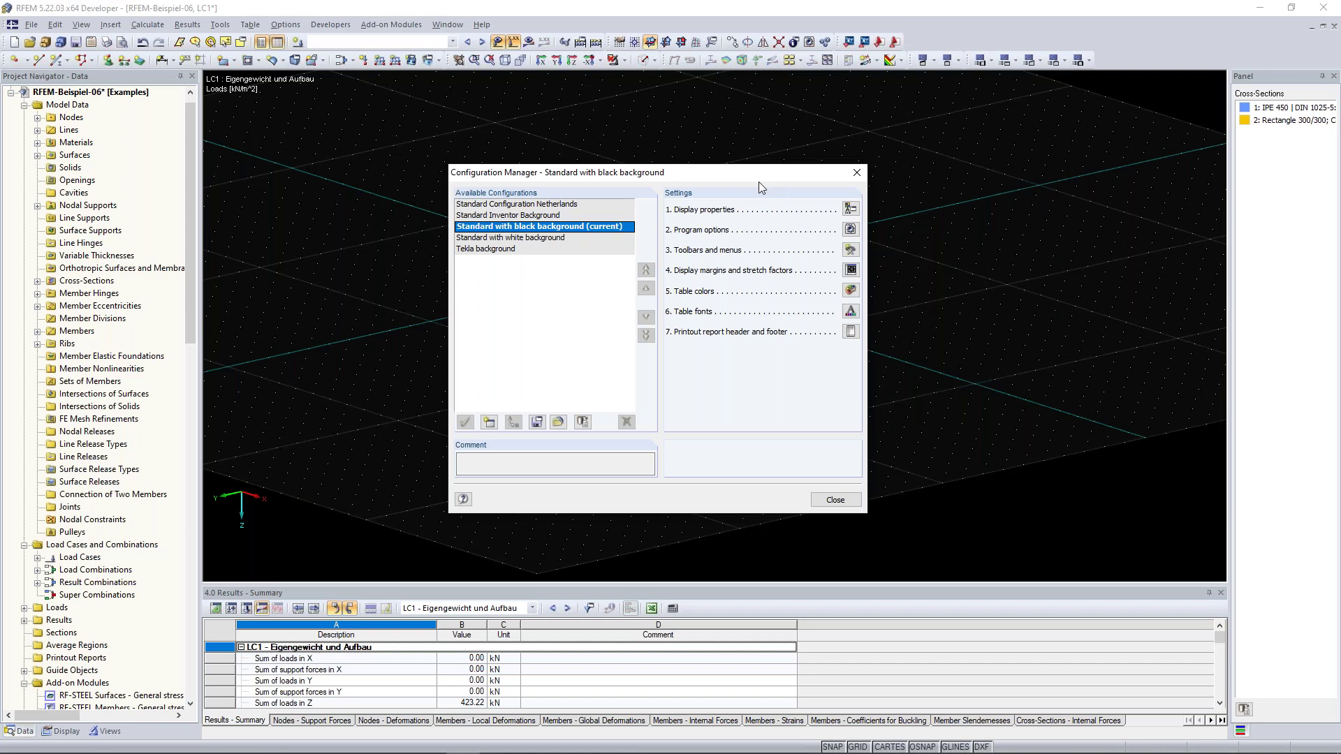
- Restore the "Standard with white background" configuration and close the Configuration Manager
drag(761, 176, 653, 214)
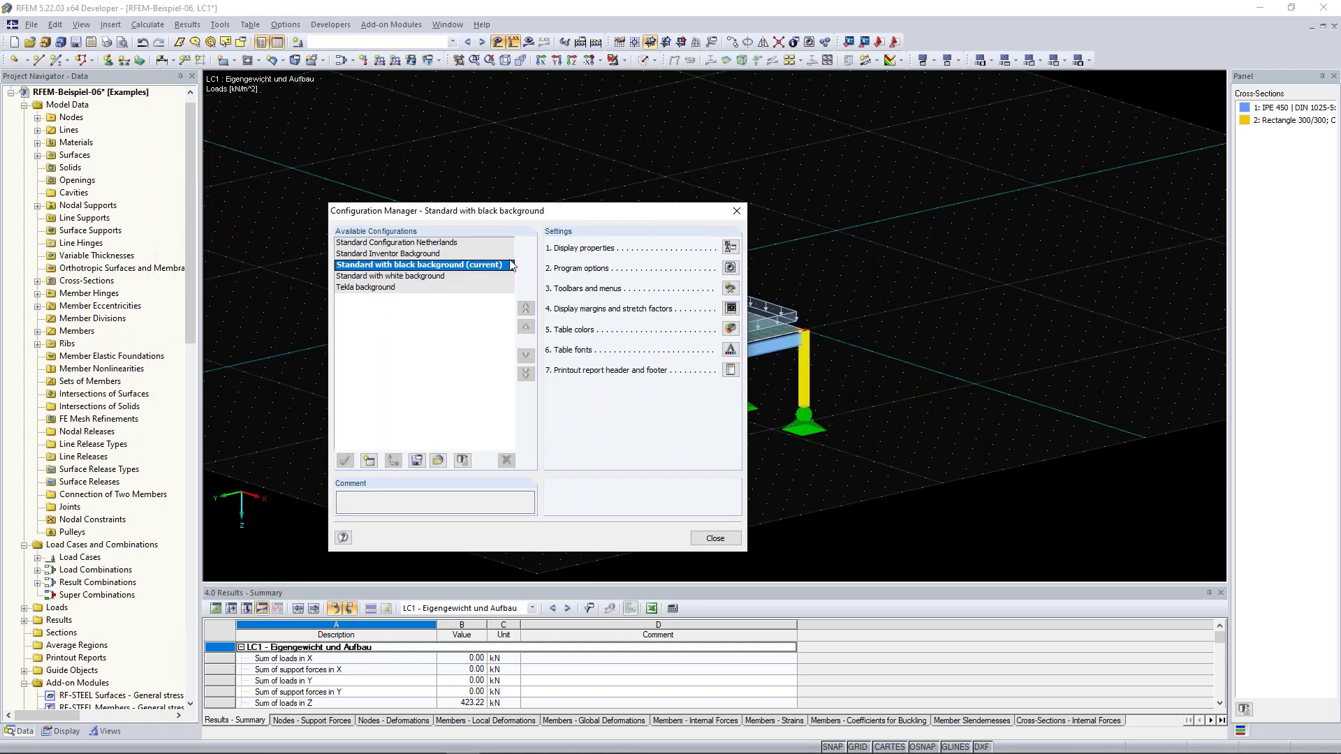
click(437, 276)
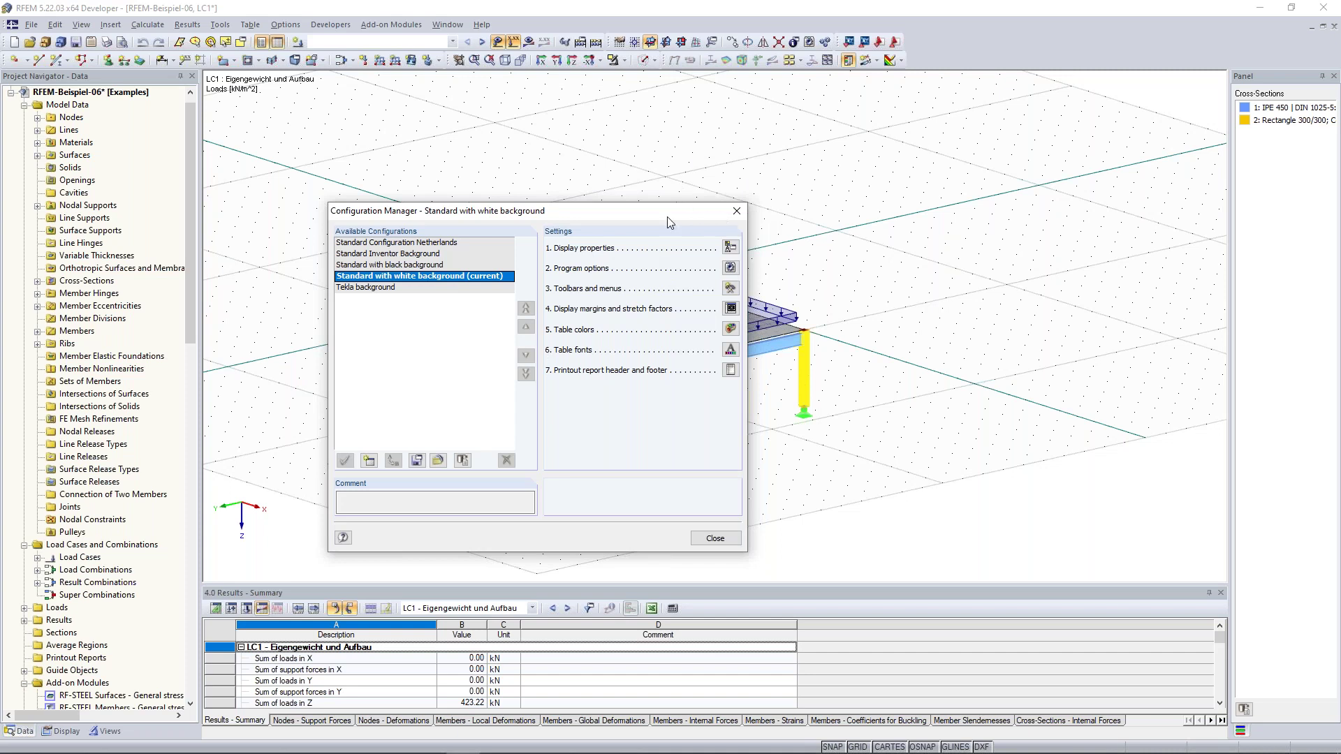
click(729, 215)
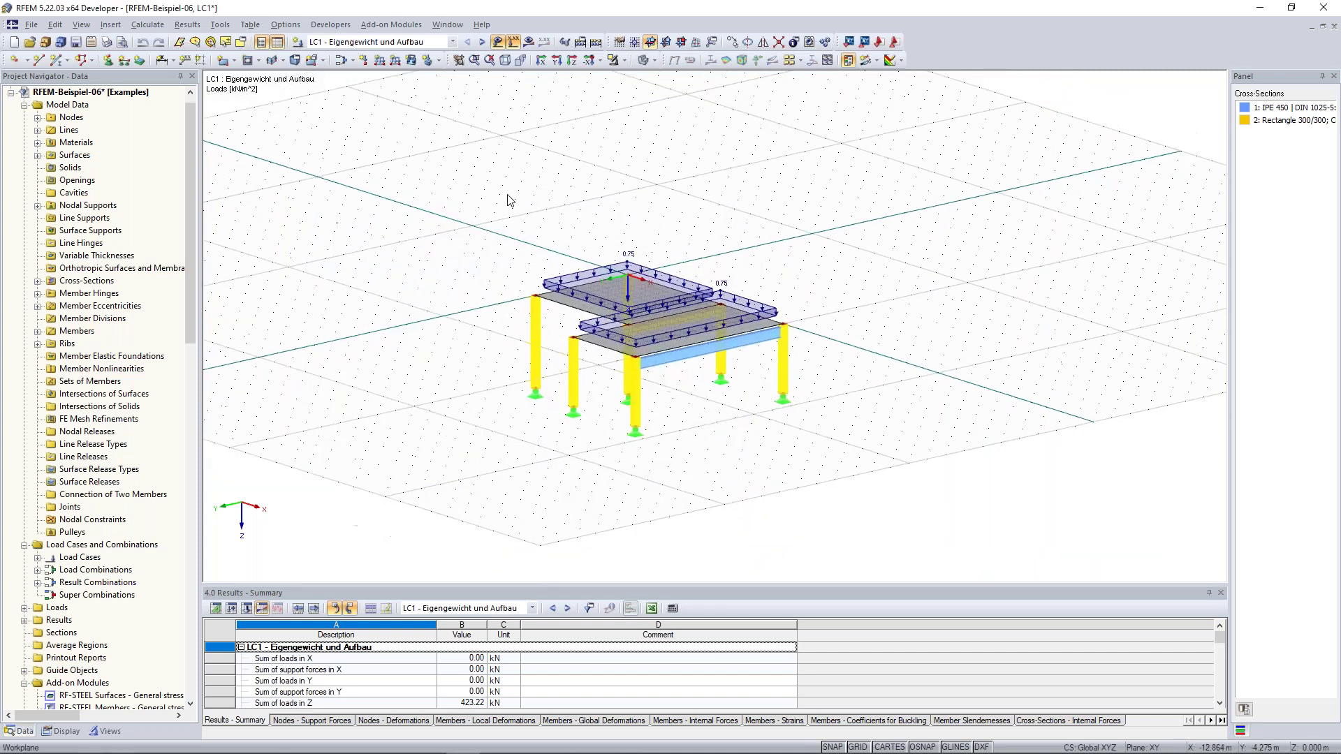
click(451, 25)
click(519, 28)
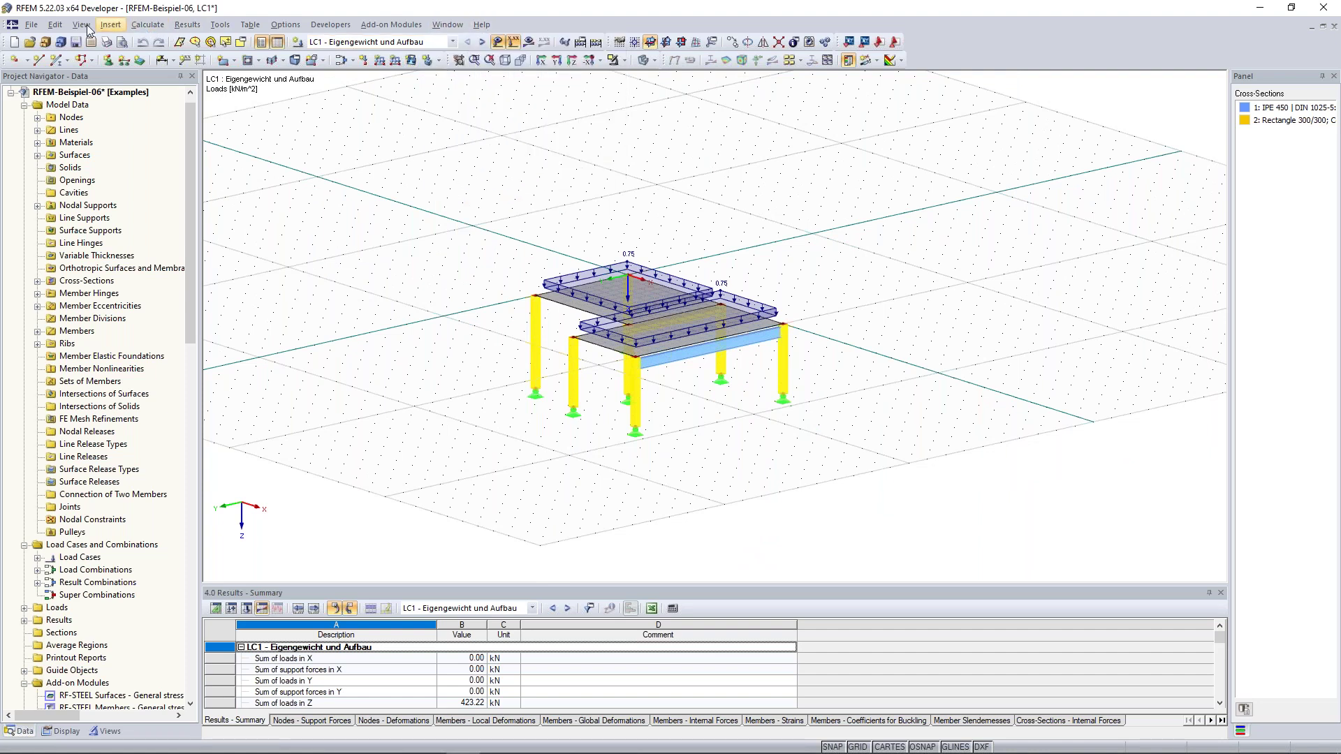
click(63, 27)
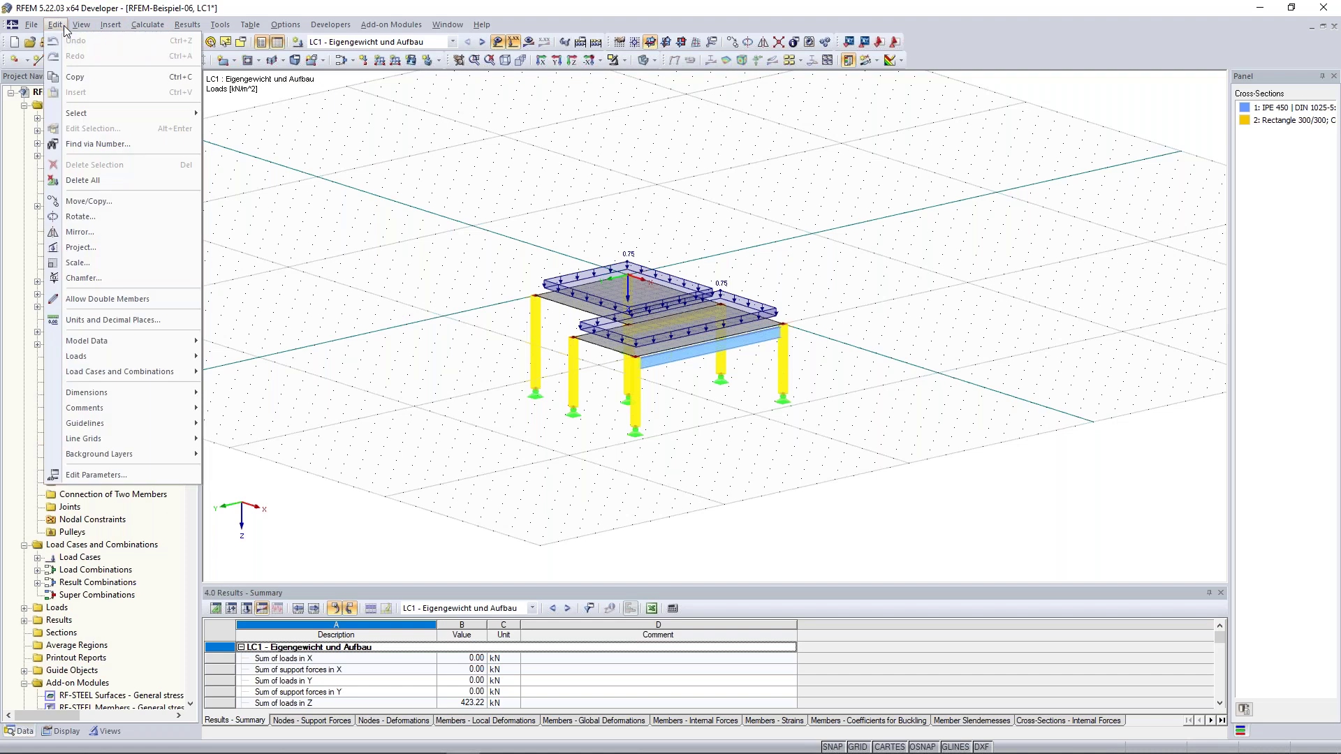
click(434, 234)
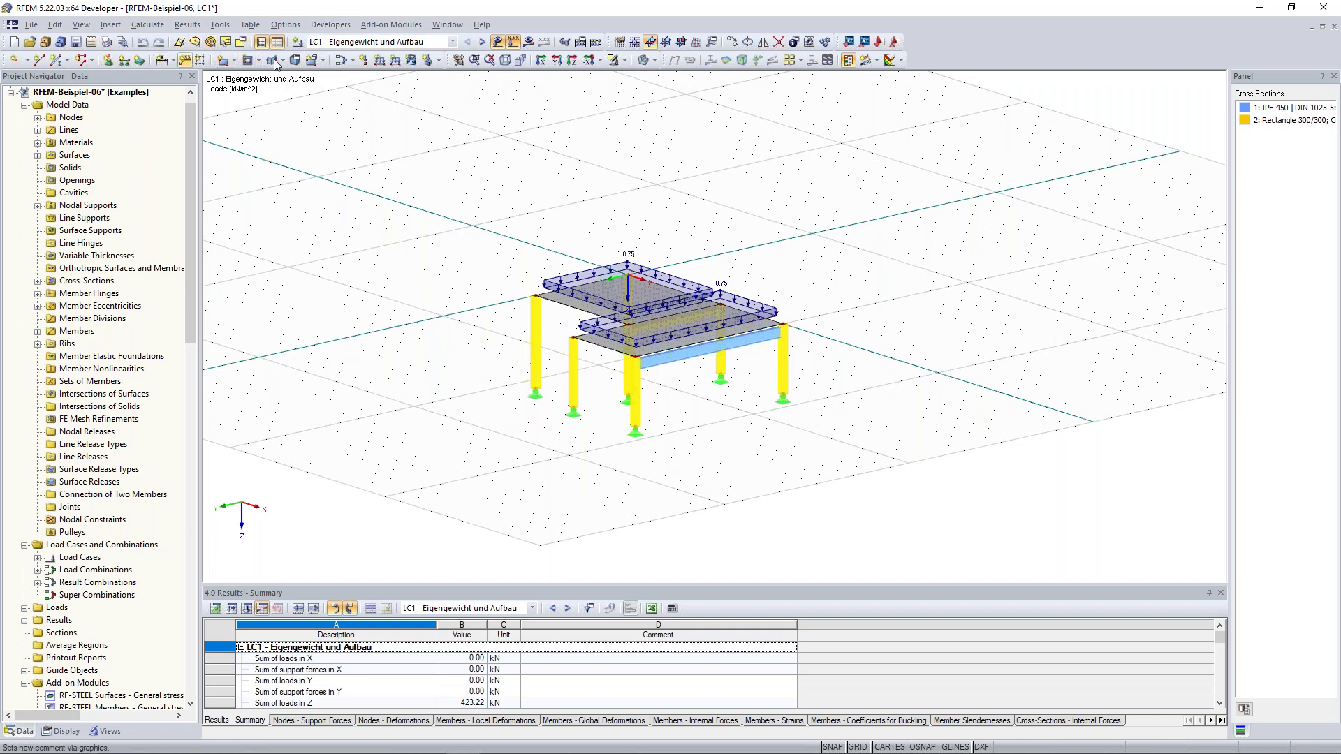
ctrl+middle_drag(460, 236, 720, 255)
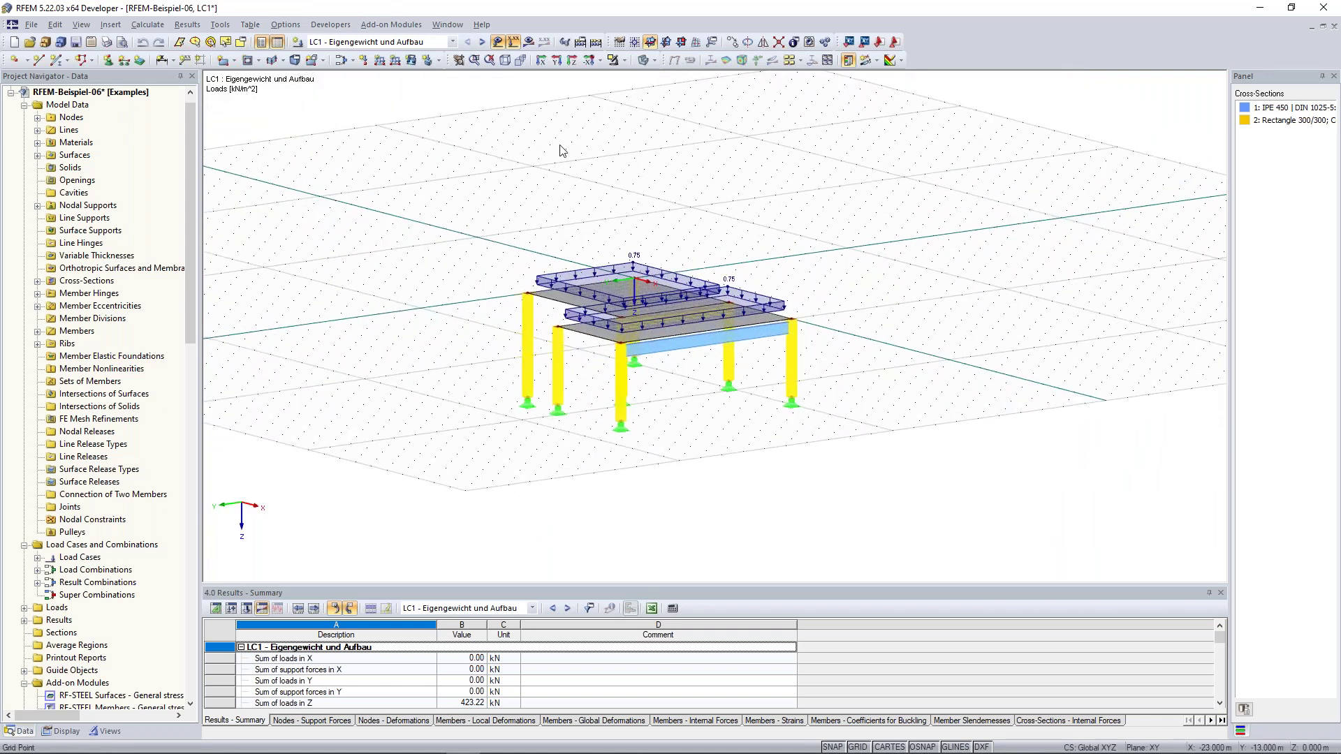
ctrl+middle_drag(866, 253, 421, 223)
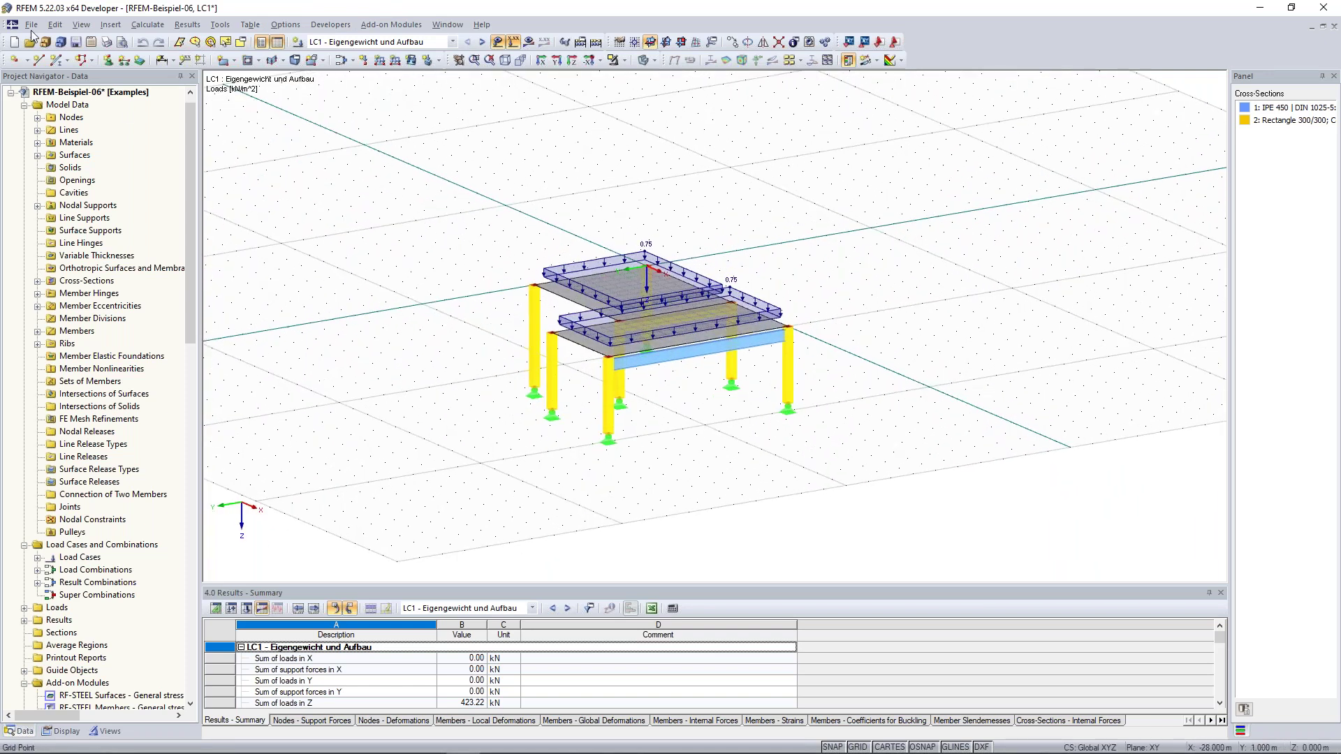
- Draw a closed quadrilateral of four single lines on the XY workplane beside the structure
click(41, 63)
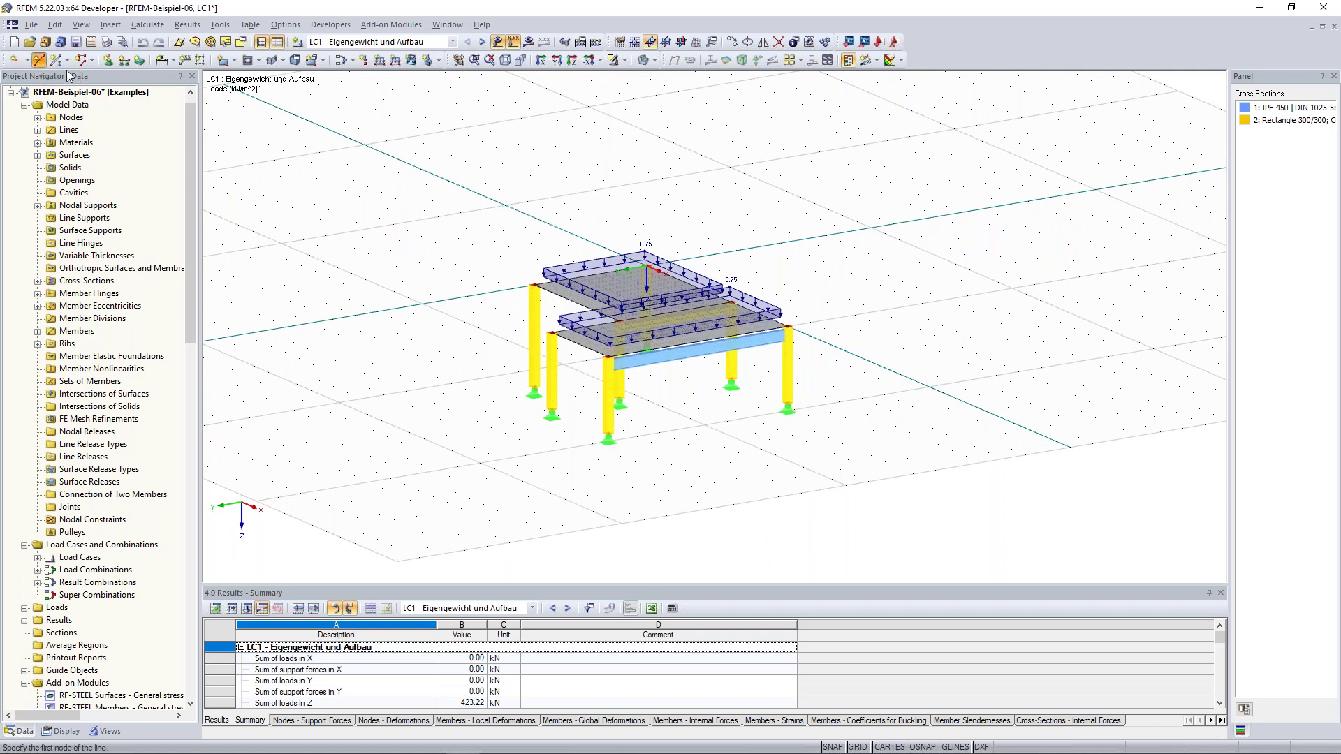
ctrl+middle_drag(798, 290, 838, 281)
click(809, 286)
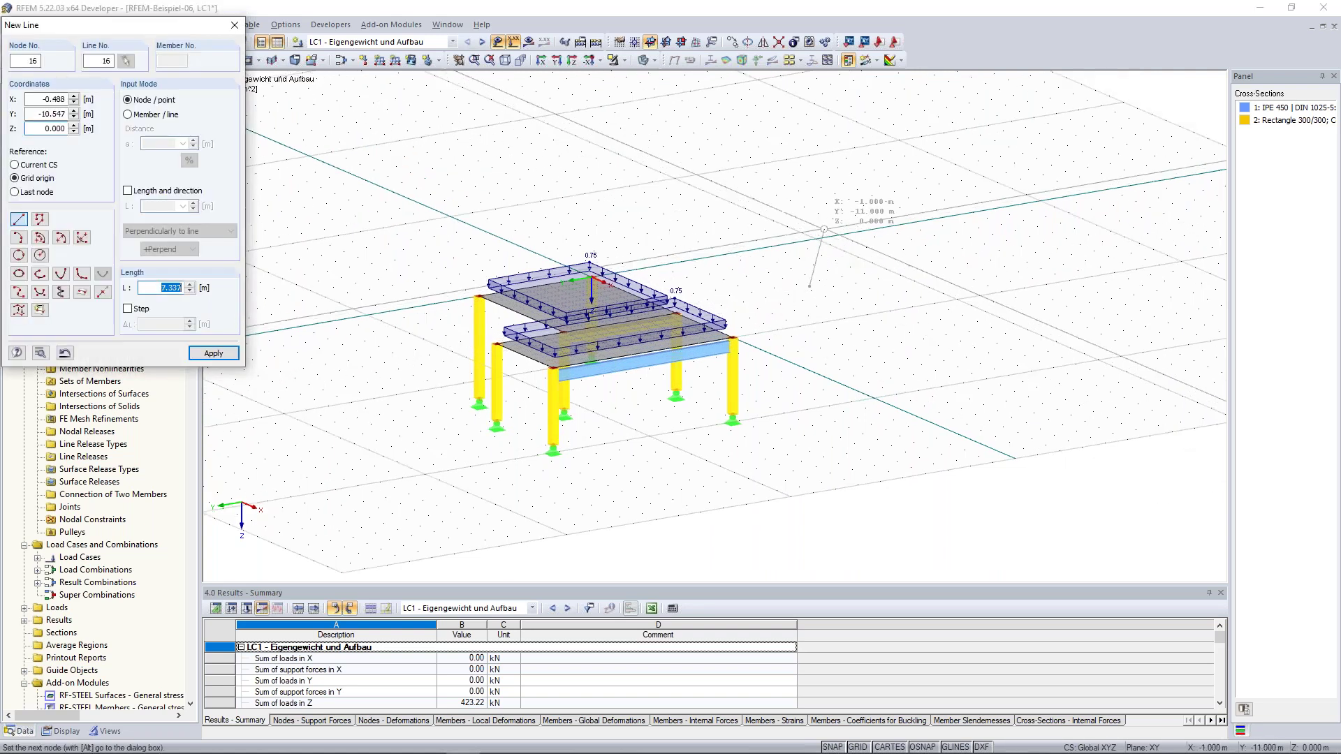
click(869, 158)
click(1062, 202)
click(1013, 323)
click(809, 287)
key(Escape)
- Delete the four lines of the quadrilateral beside the structure
drag(802, 120, 1088, 374)
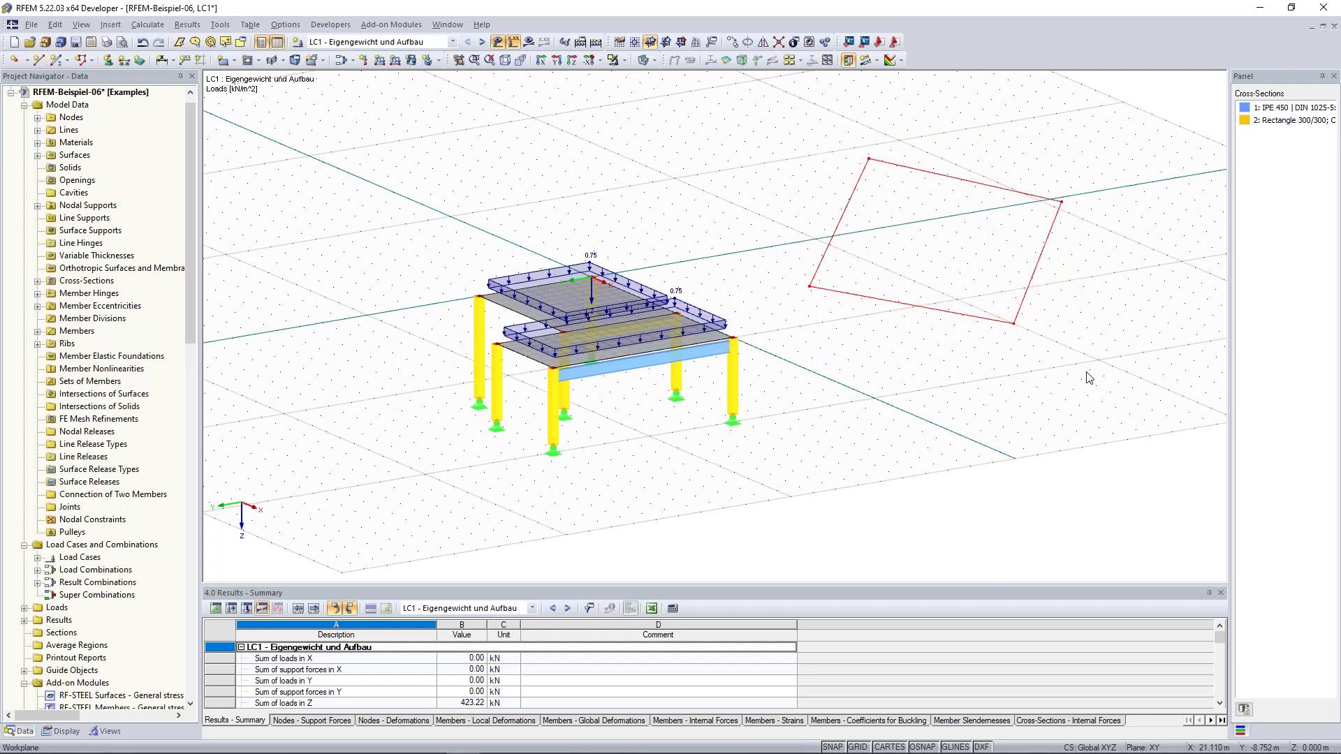
key(Delete)
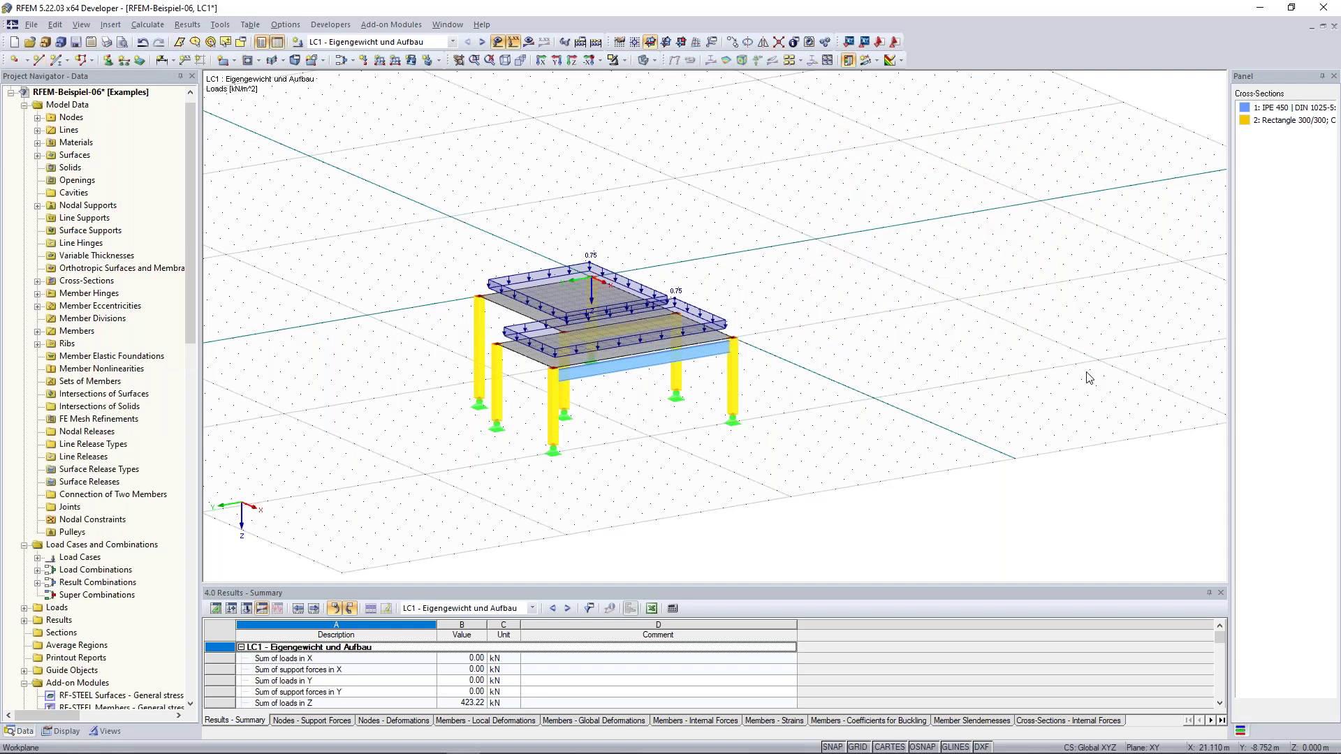
middle_drag(353, 195, 492, 205)
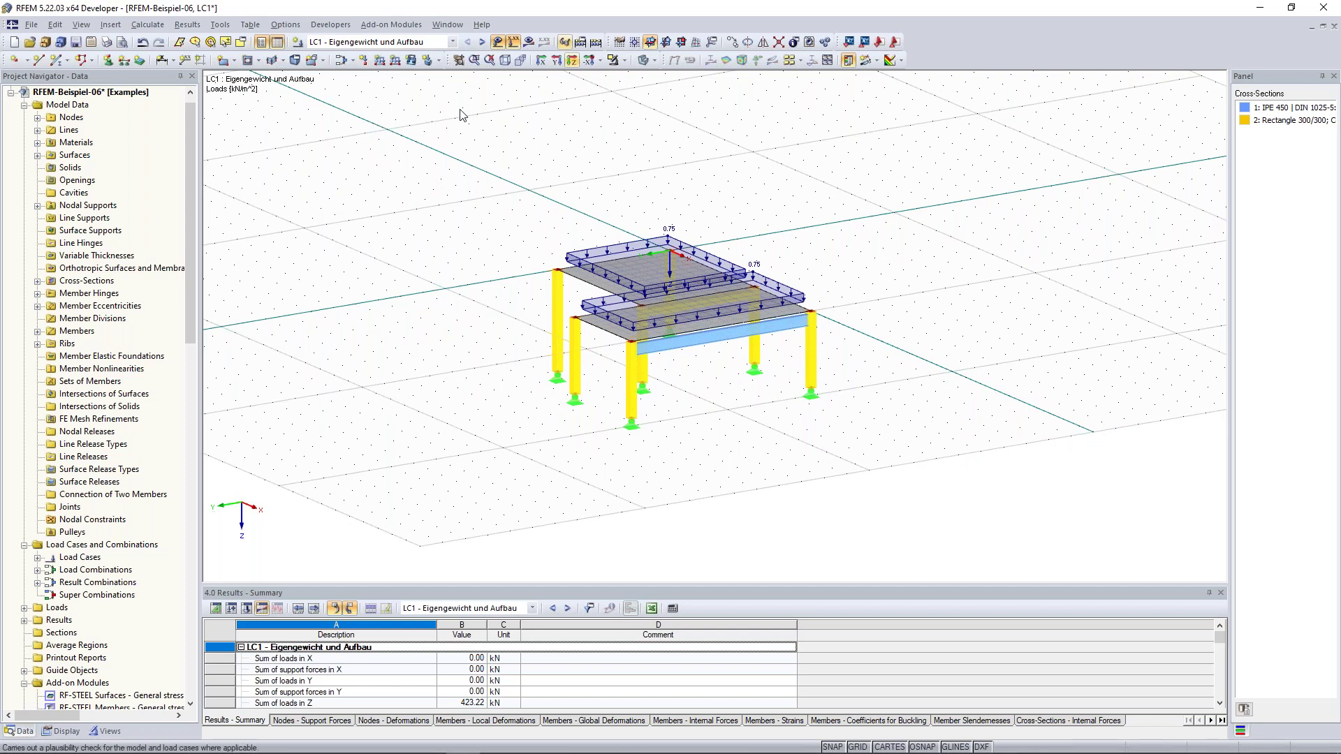
- Show the structure in isometric view with some surrounding grid
click(507, 62)
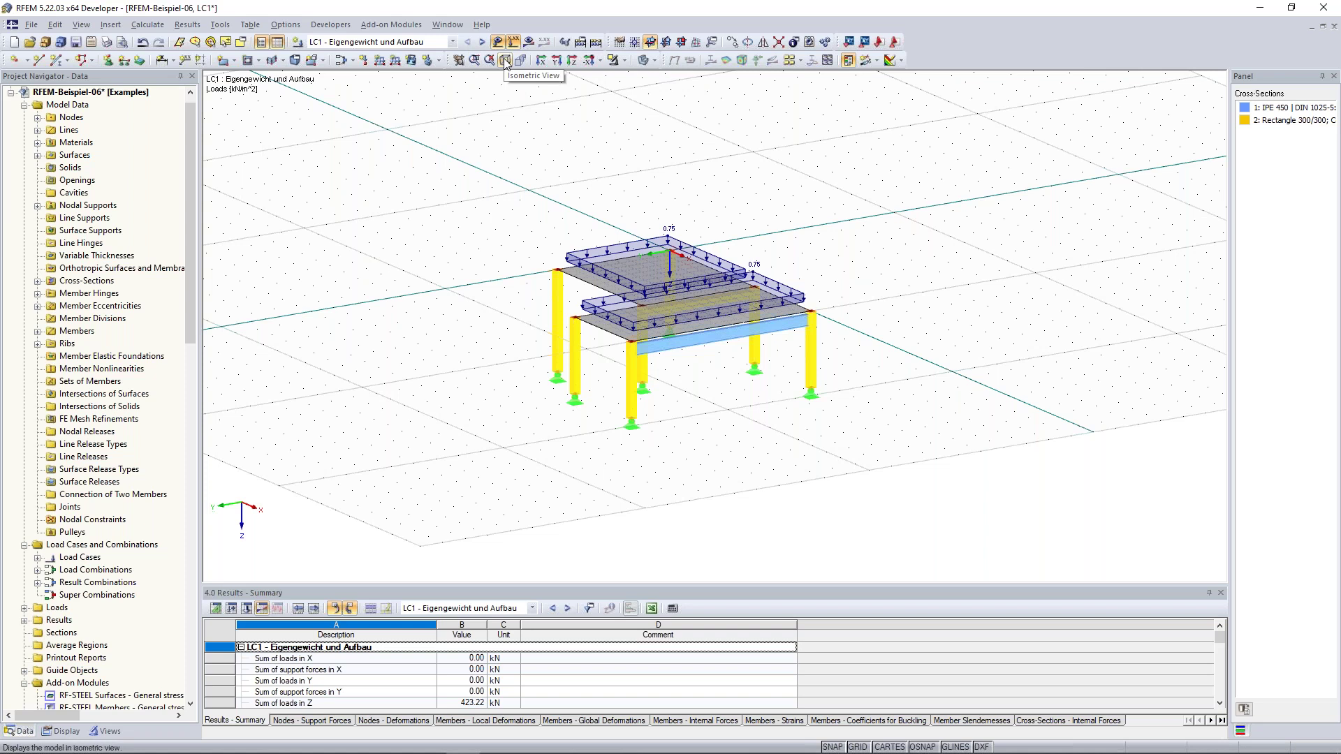
click(507, 61)
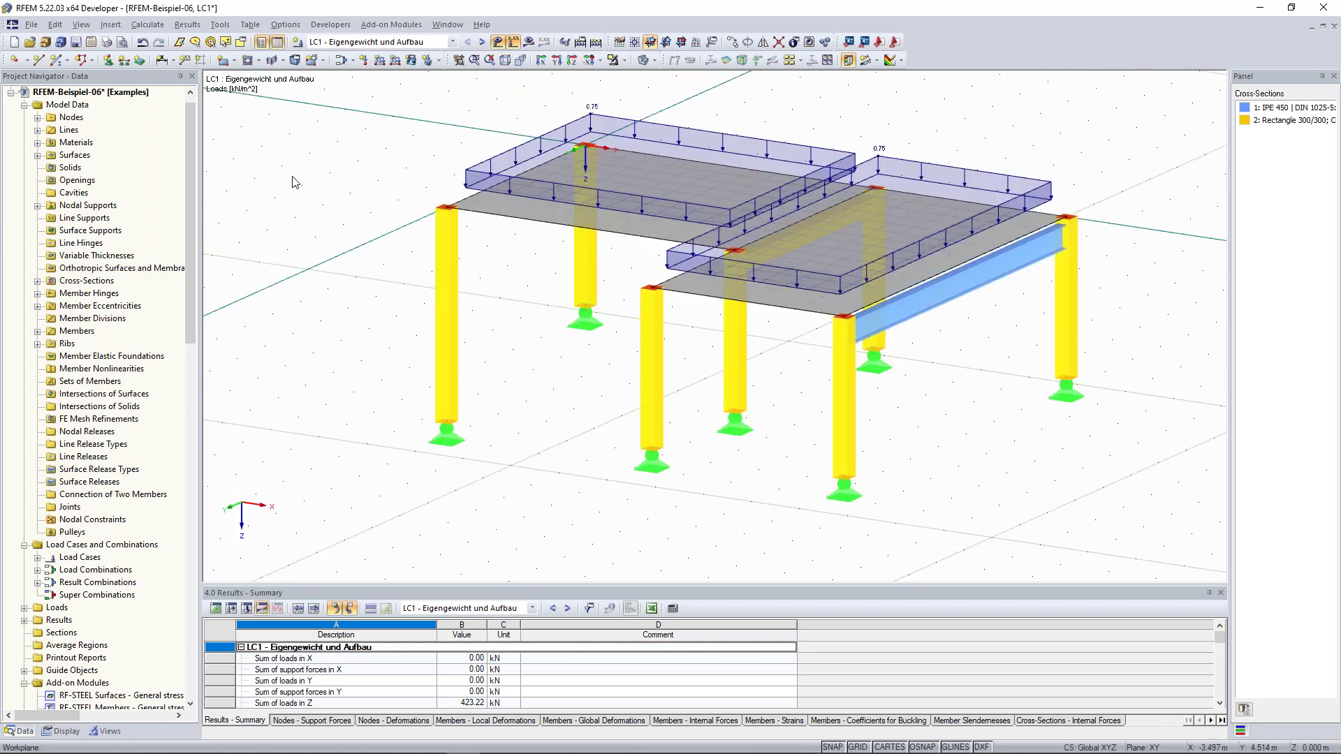
scroll(296, 182, down, 2)
scroll(399, 185, down, 3)
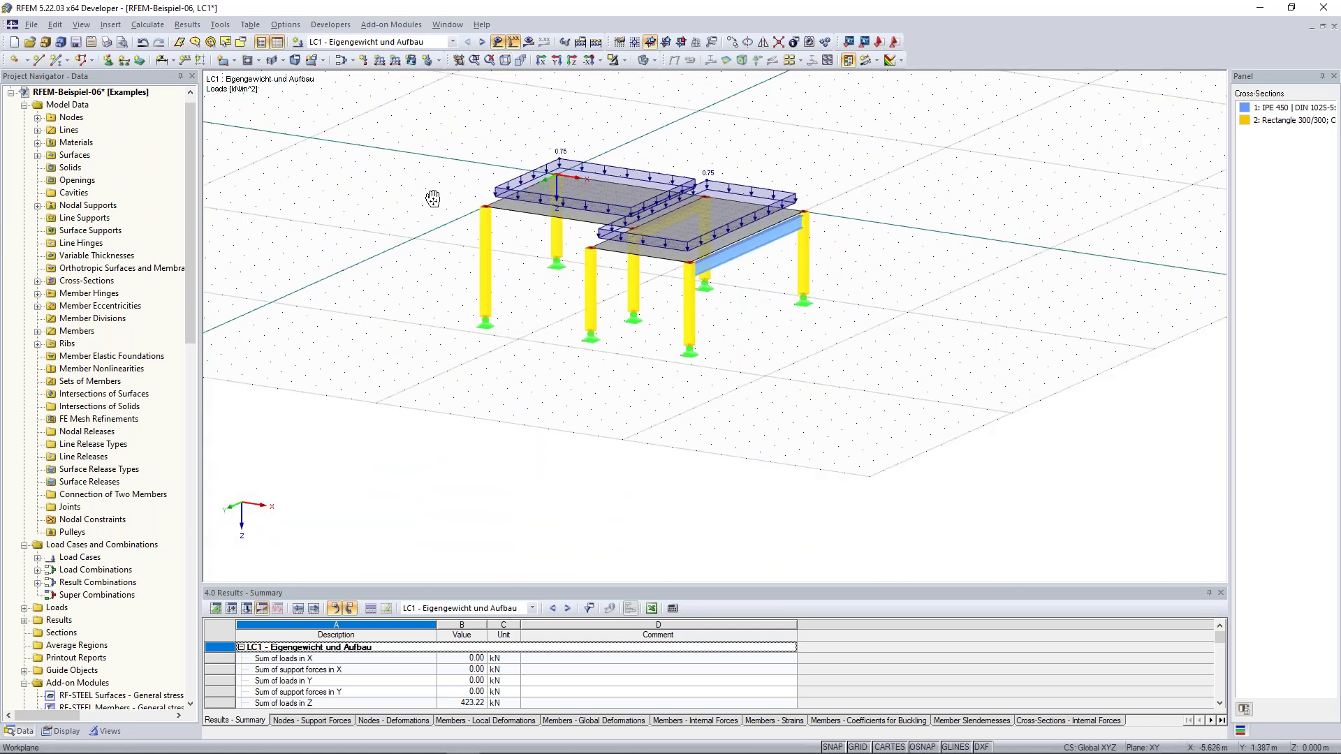
middle_drag(433, 199, 470, 231)
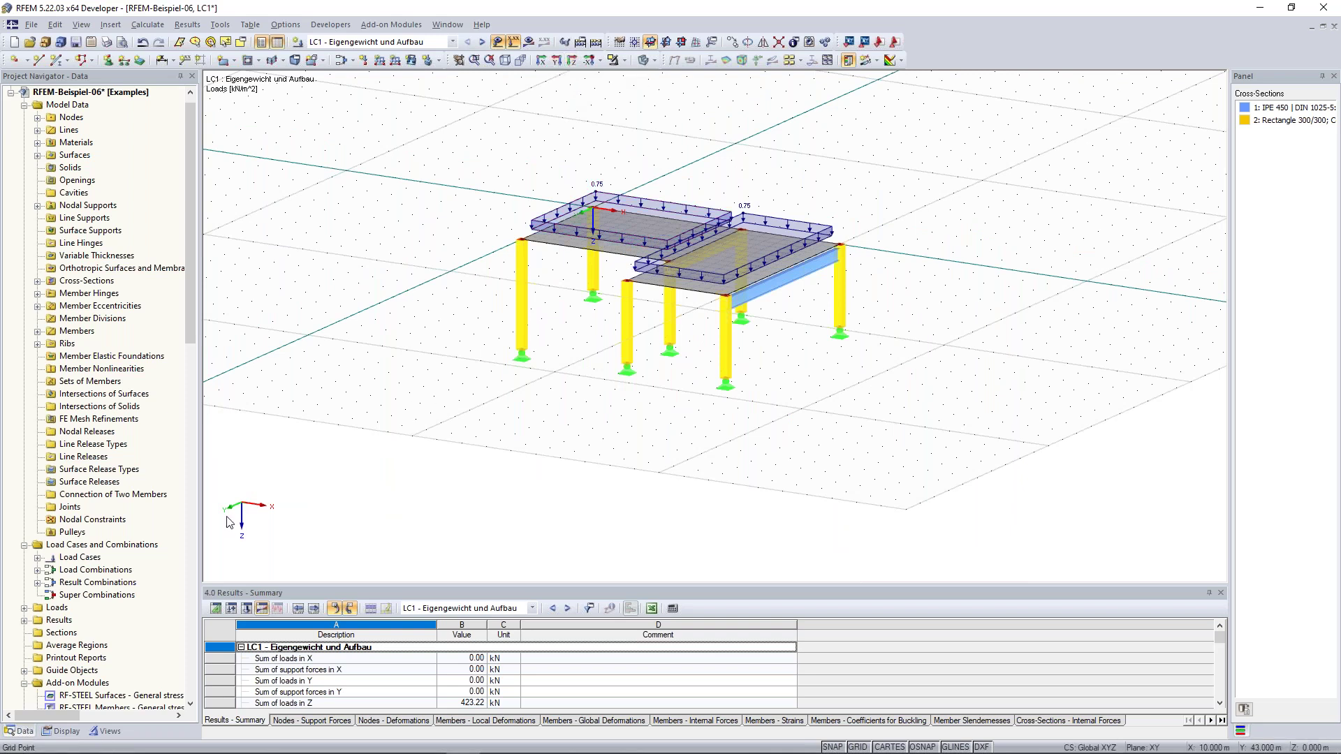
- View the structure in elevation along the Y-axis, and return it to an oblique 3D view
click(559, 61)
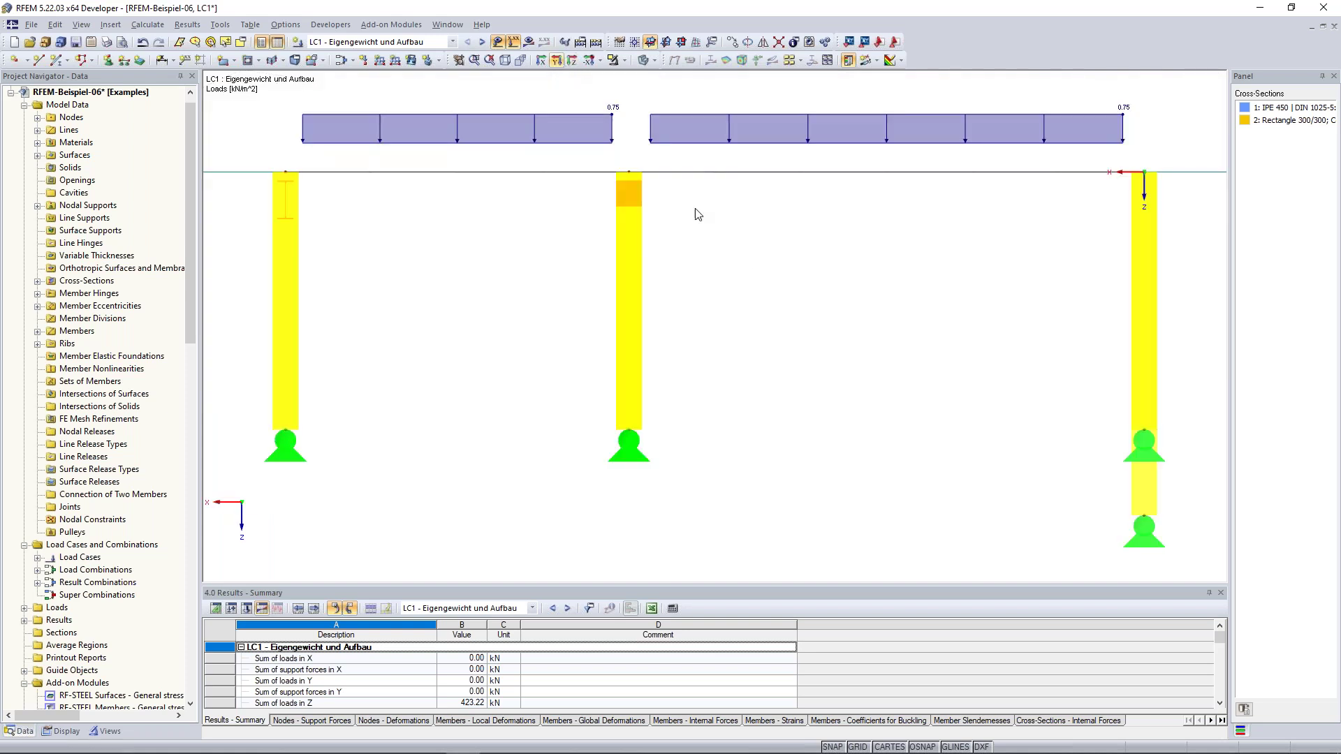
scroll(746, 256, down, 3)
ctrl+middle_drag(825, 230, 307, 77)
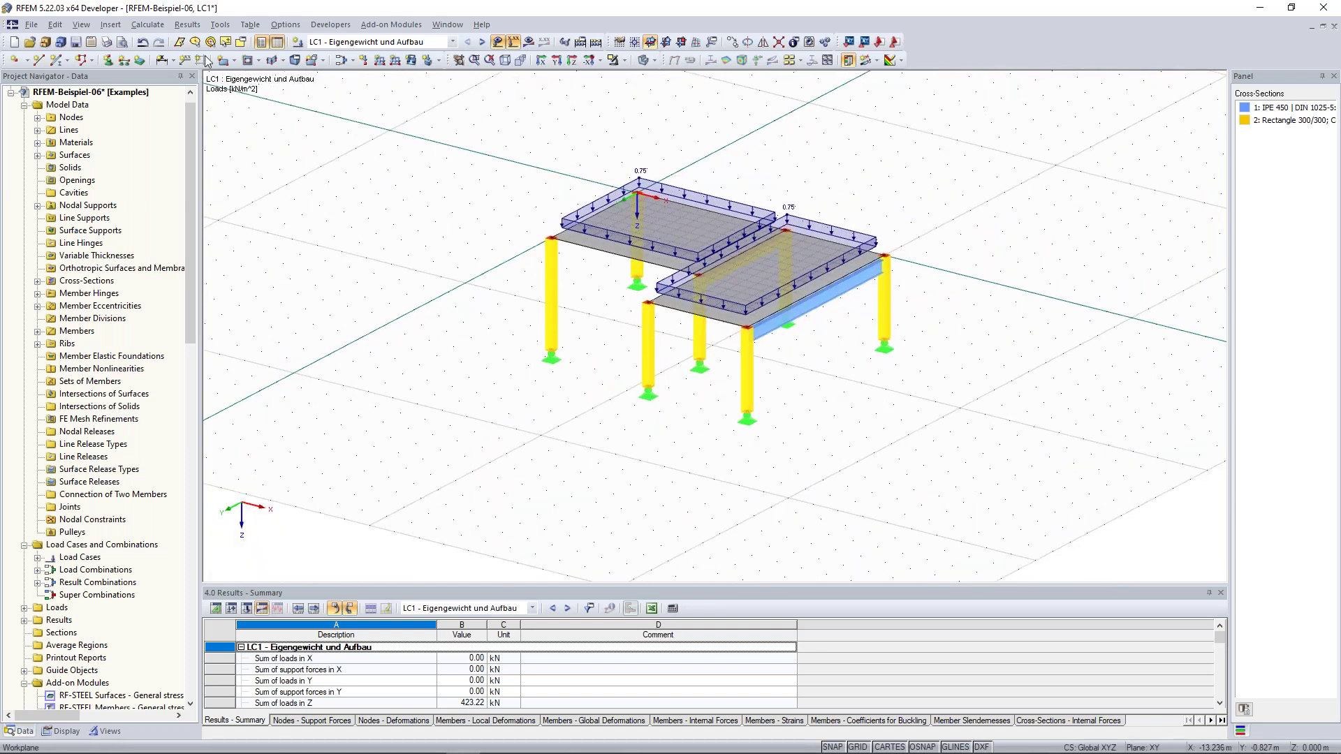
- Display the LC1 results on the structure and bring up the navigator with the selectable result types
scroll(191, 157, up, 1)
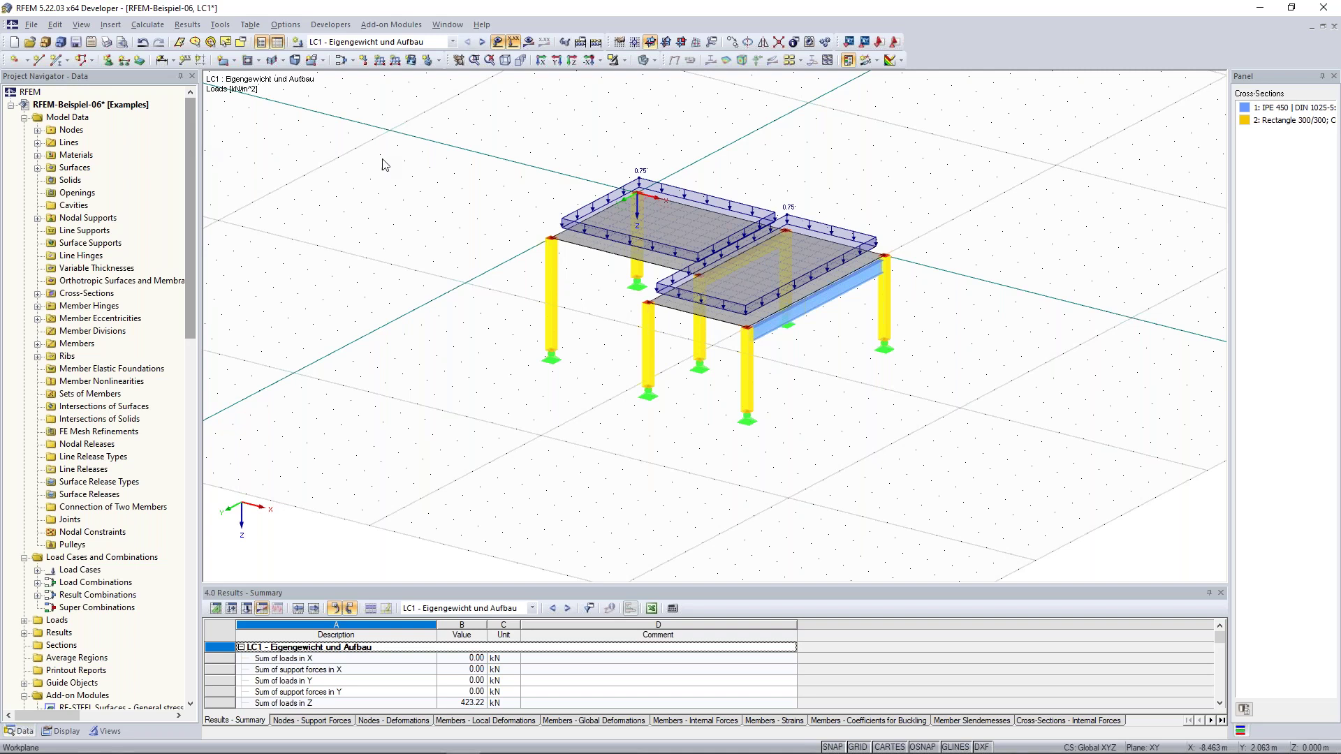
ctrl+middle_drag(451, 189, 377, 179)
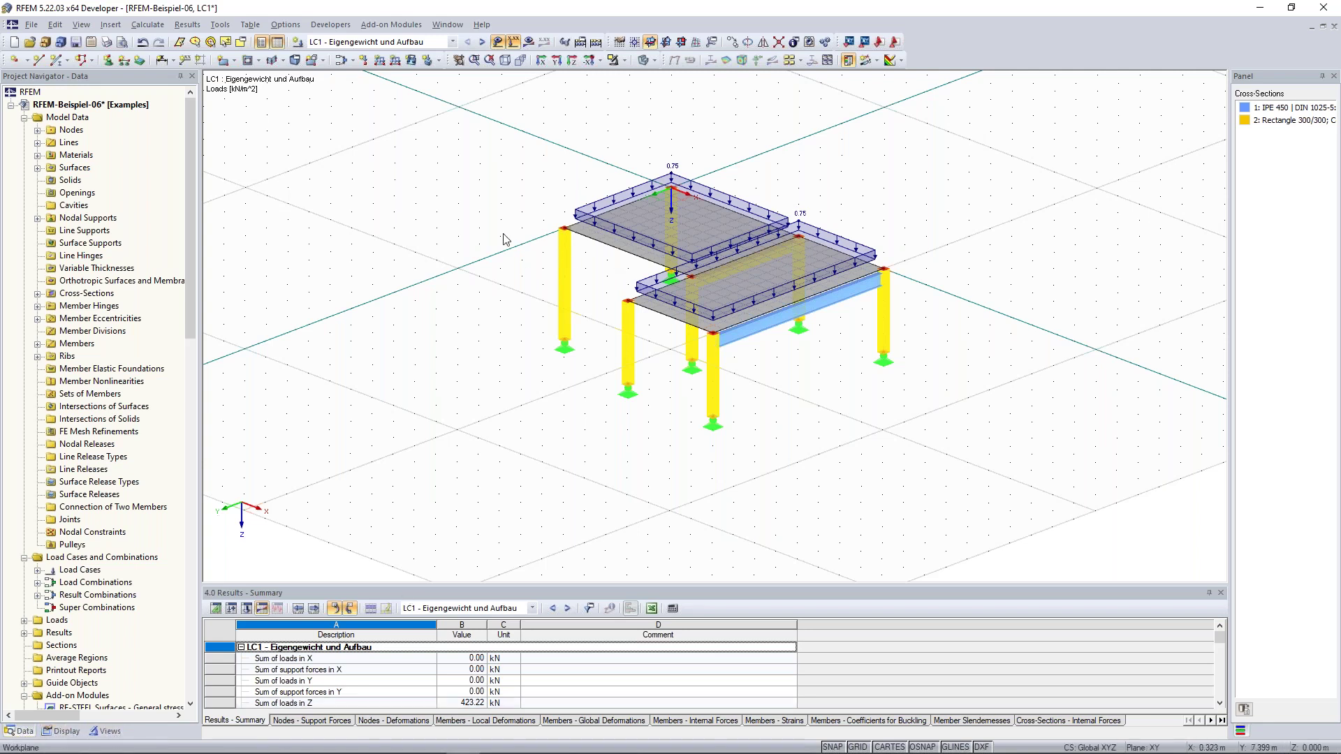
middle_drag(507, 239, 461, 206)
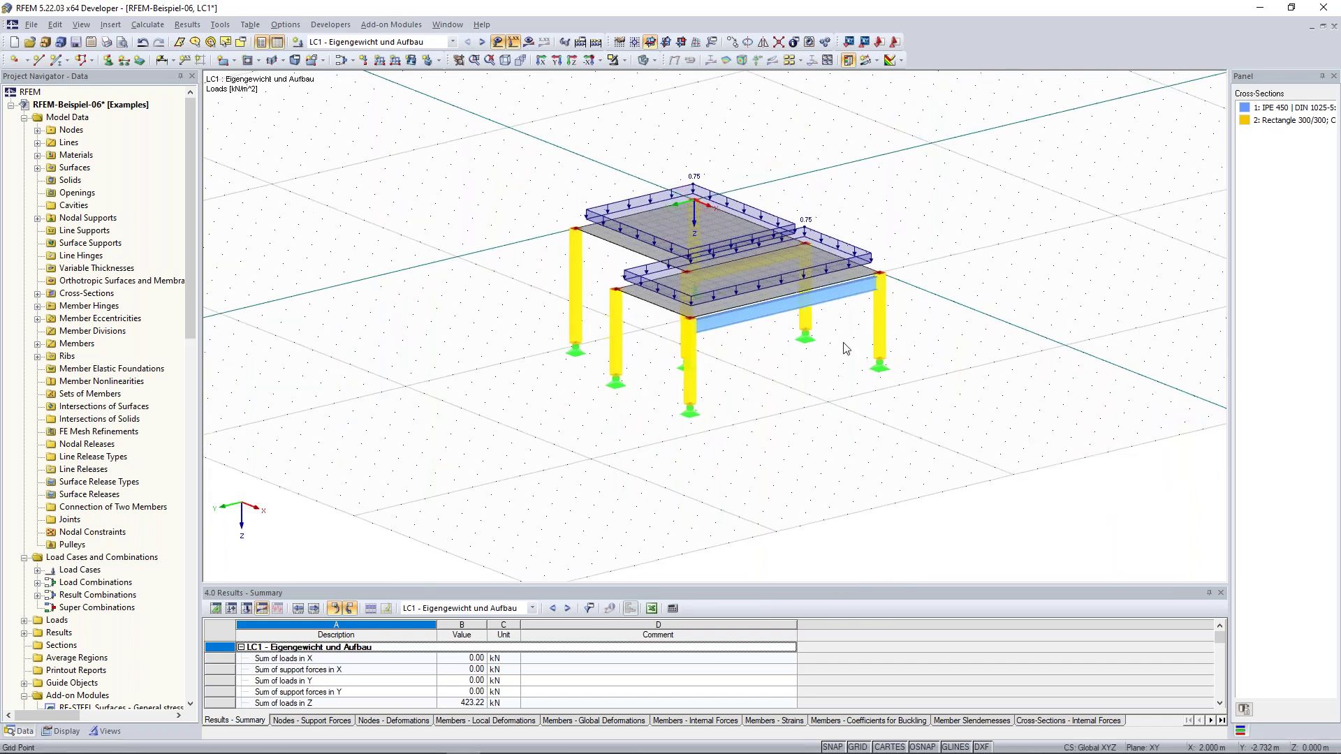
middle_drag(687, 295, 659, 293)
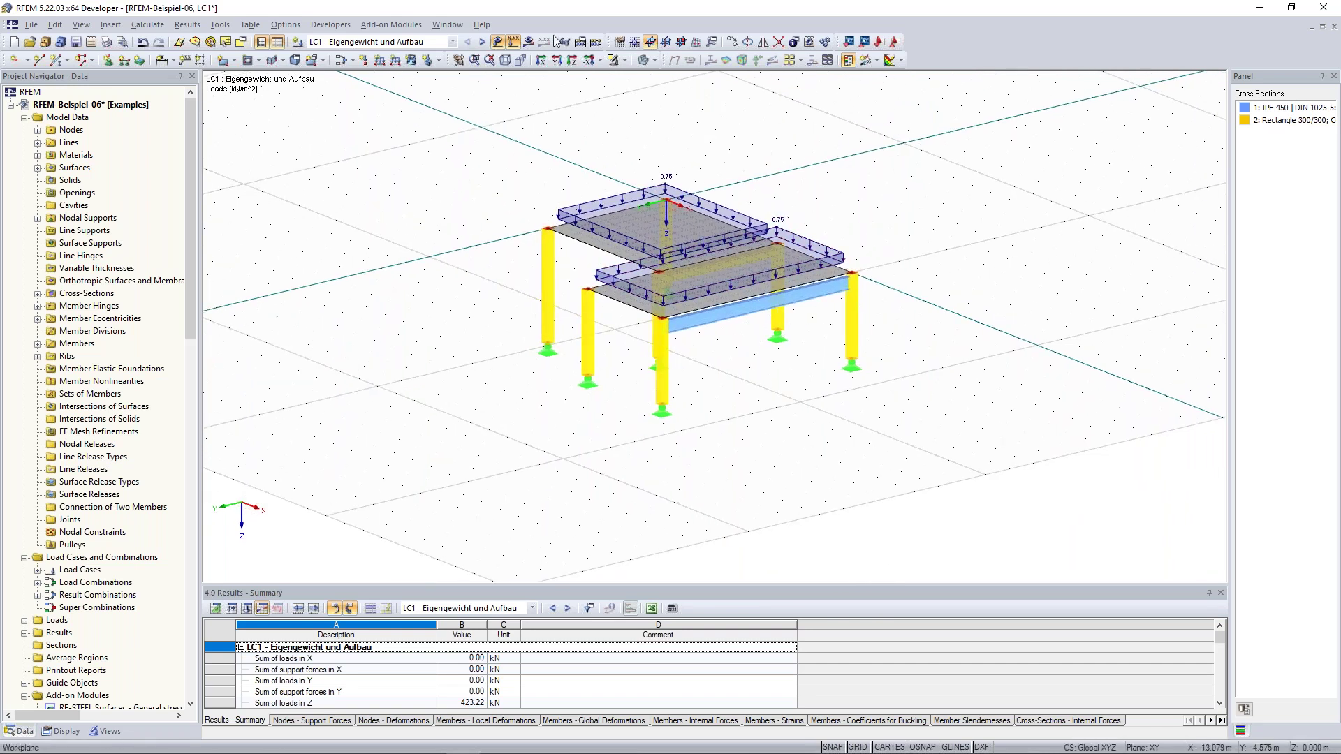
click(529, 42)
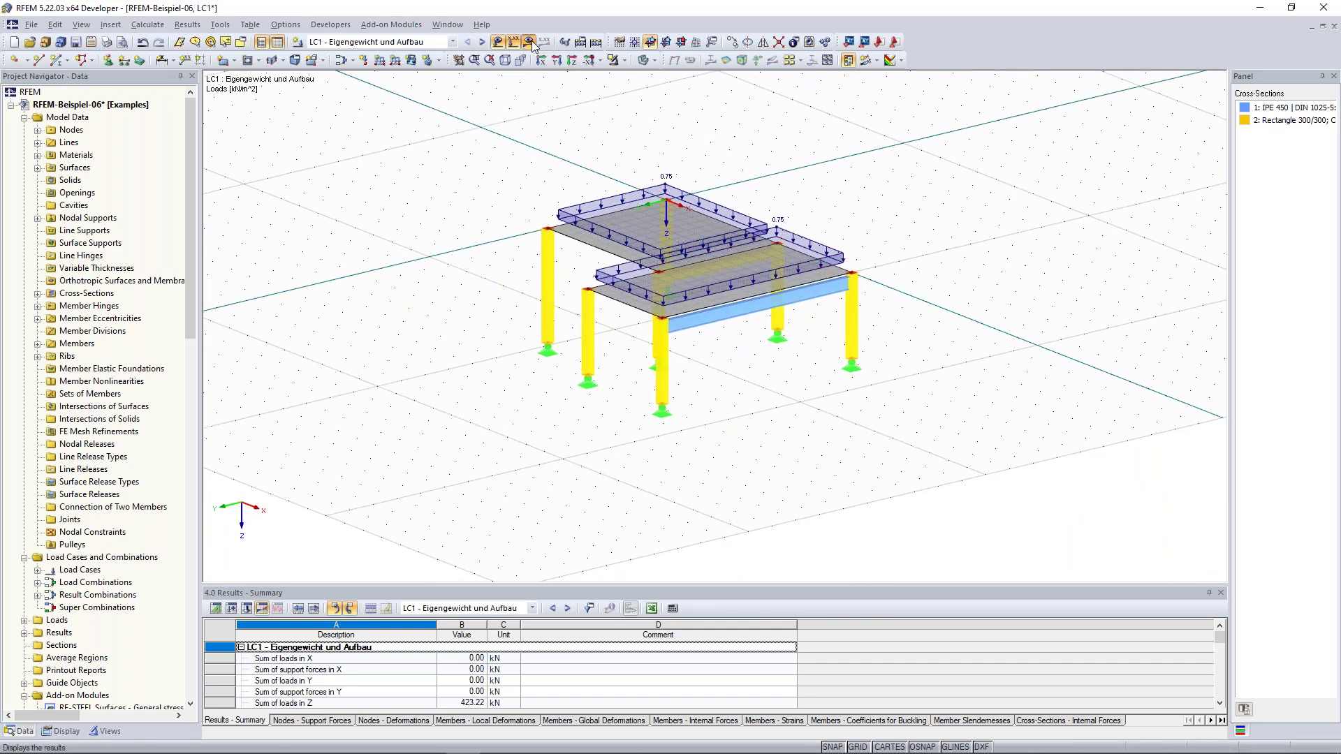
click(150, 731)
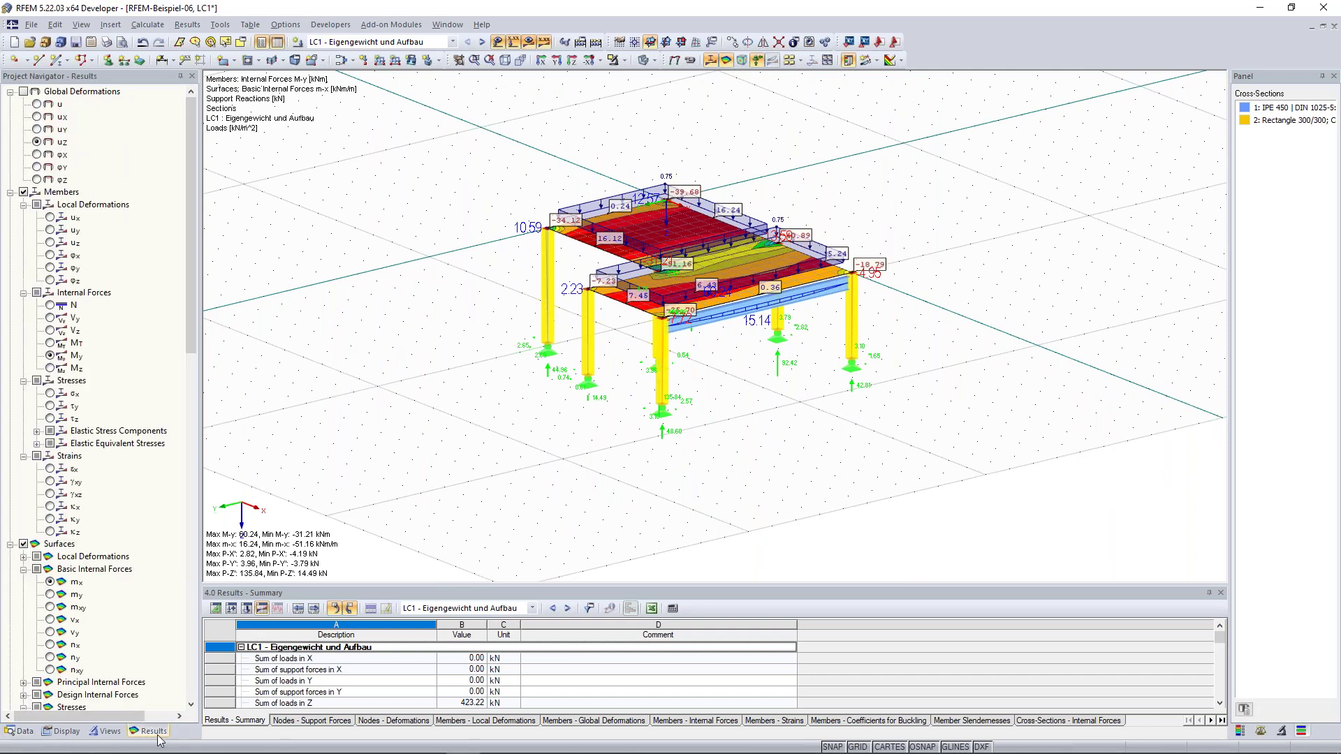
- List the model's nodes in the project data and locate node 6 in the graphic with Find
click(25, 734)
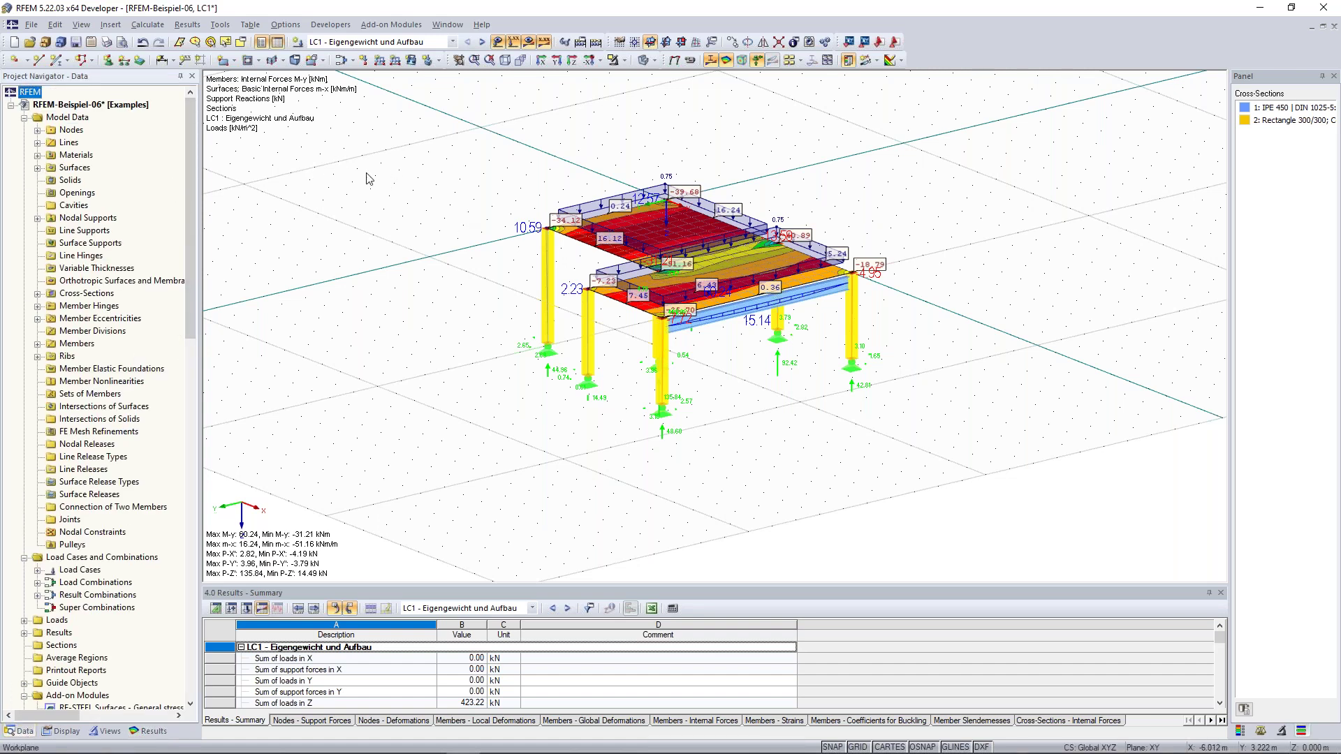
middle_drag(393, 212, 382, 224)
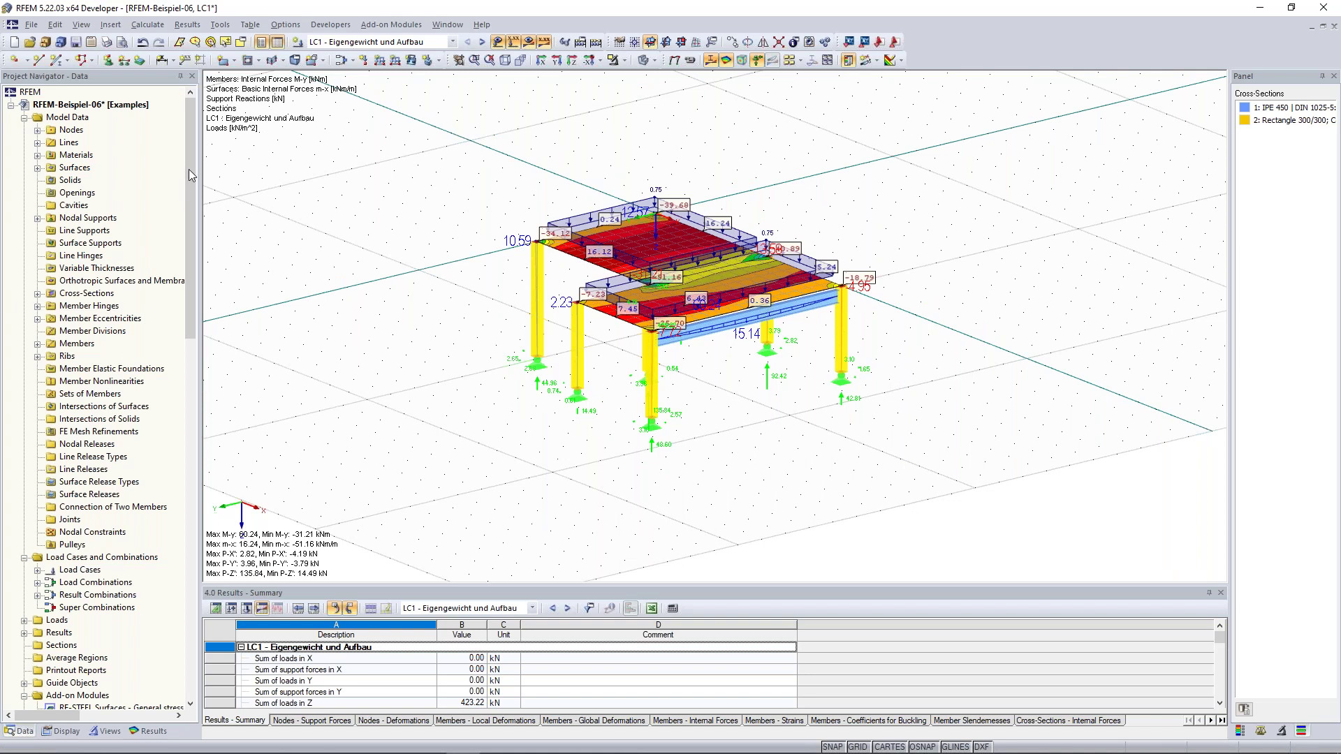
click(38, 130)
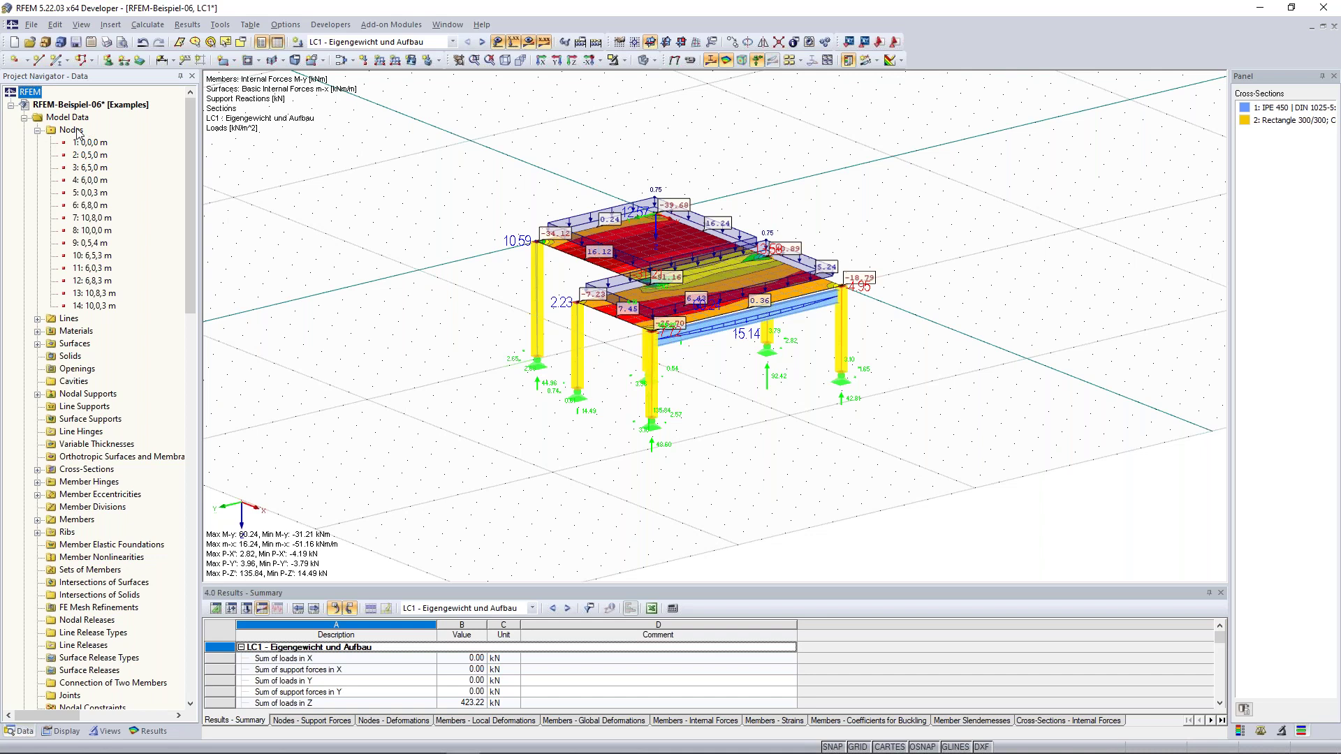
click(90, 206)
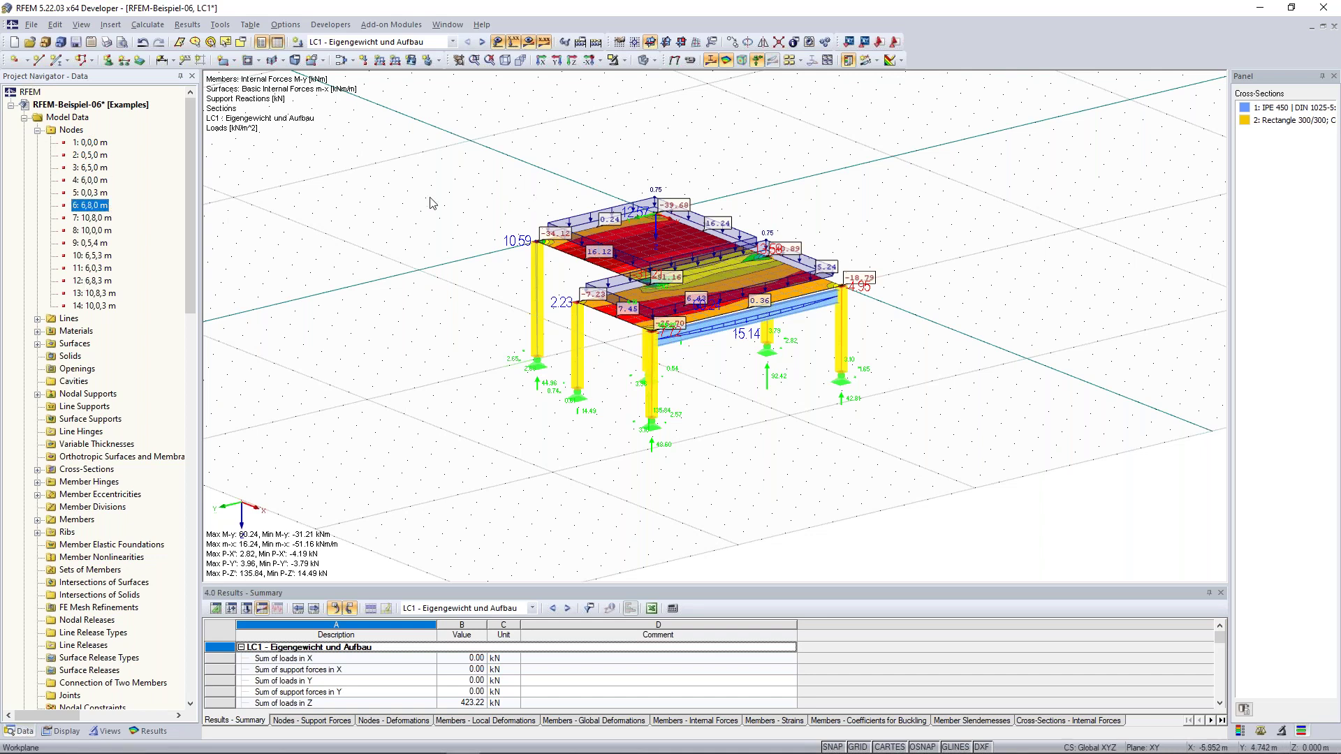
right_click(89, 208)
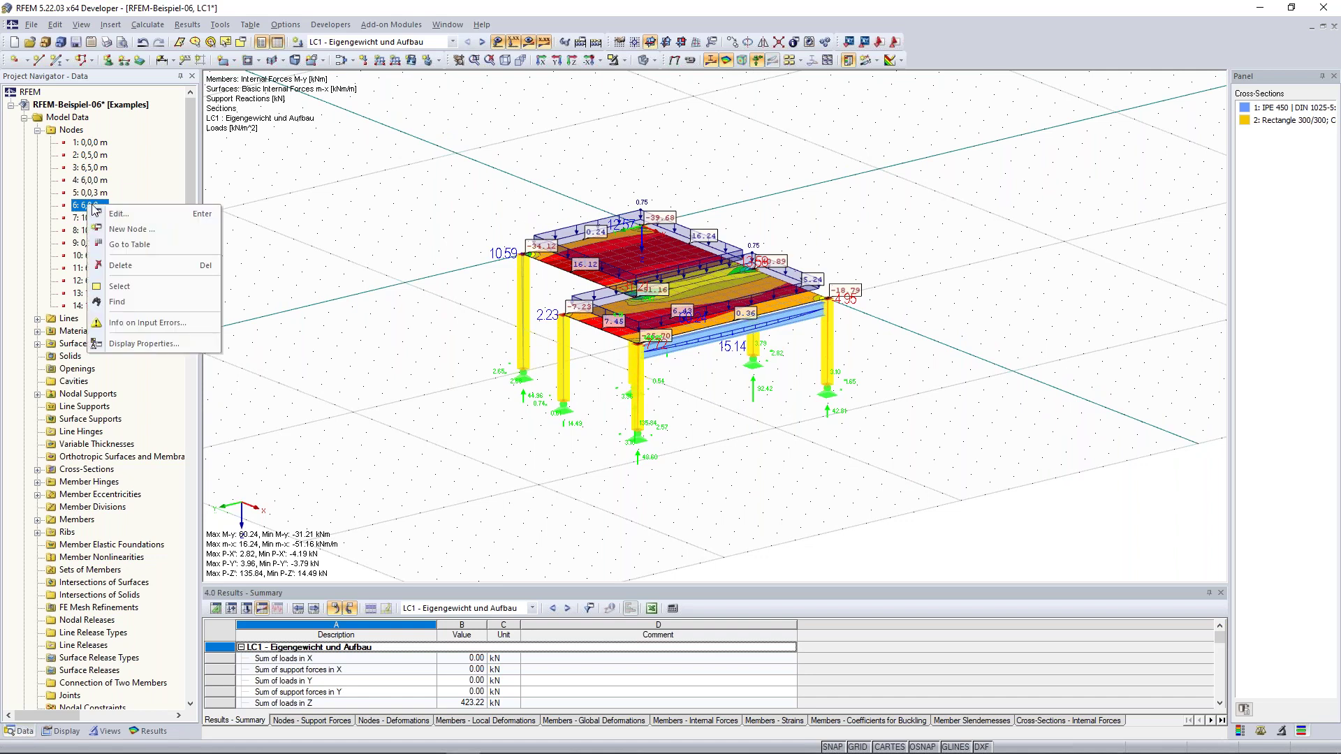
click(117, 301)
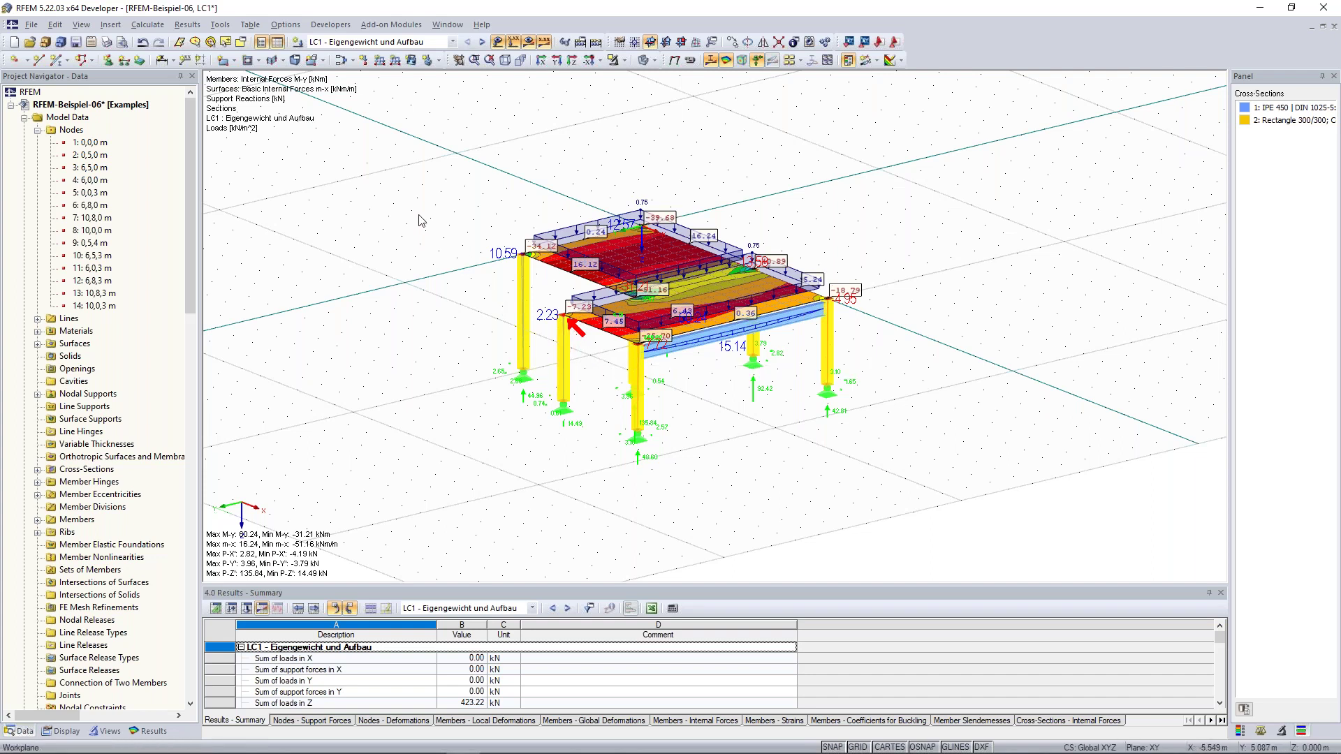
middle_drag(479, 219, 455, 225)
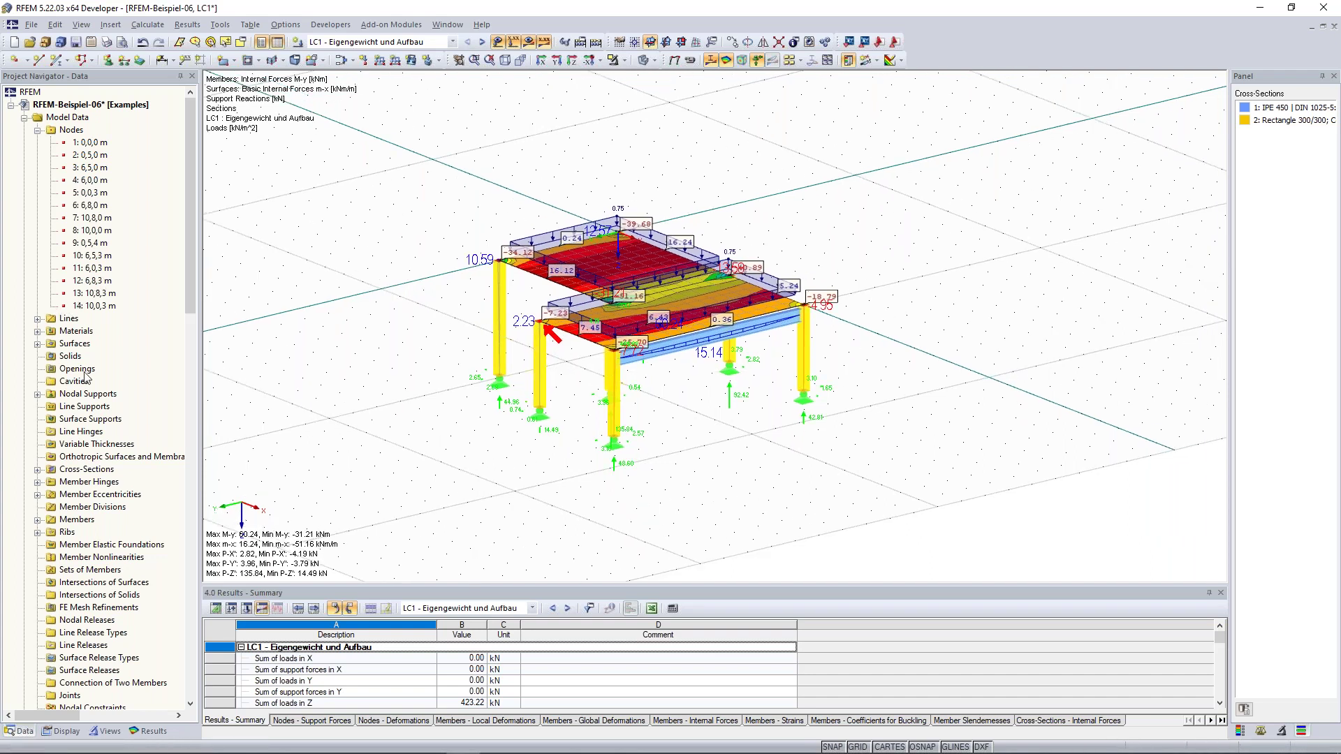
- List the surfaces in the project data, highlight surfaces 2 and 1 in the model, and check the commands available for surface 1
click(38, 344)
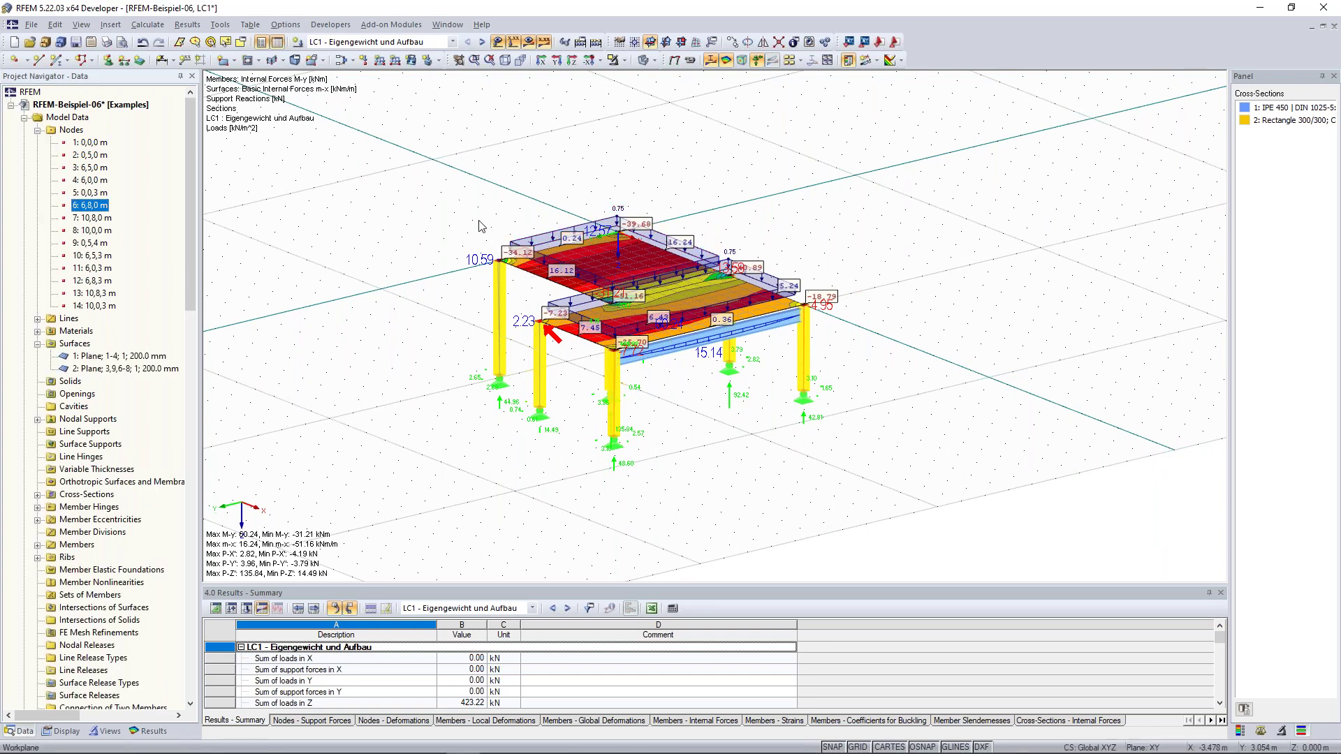
ctrl+middle_drag(478, 209, 503, 217)
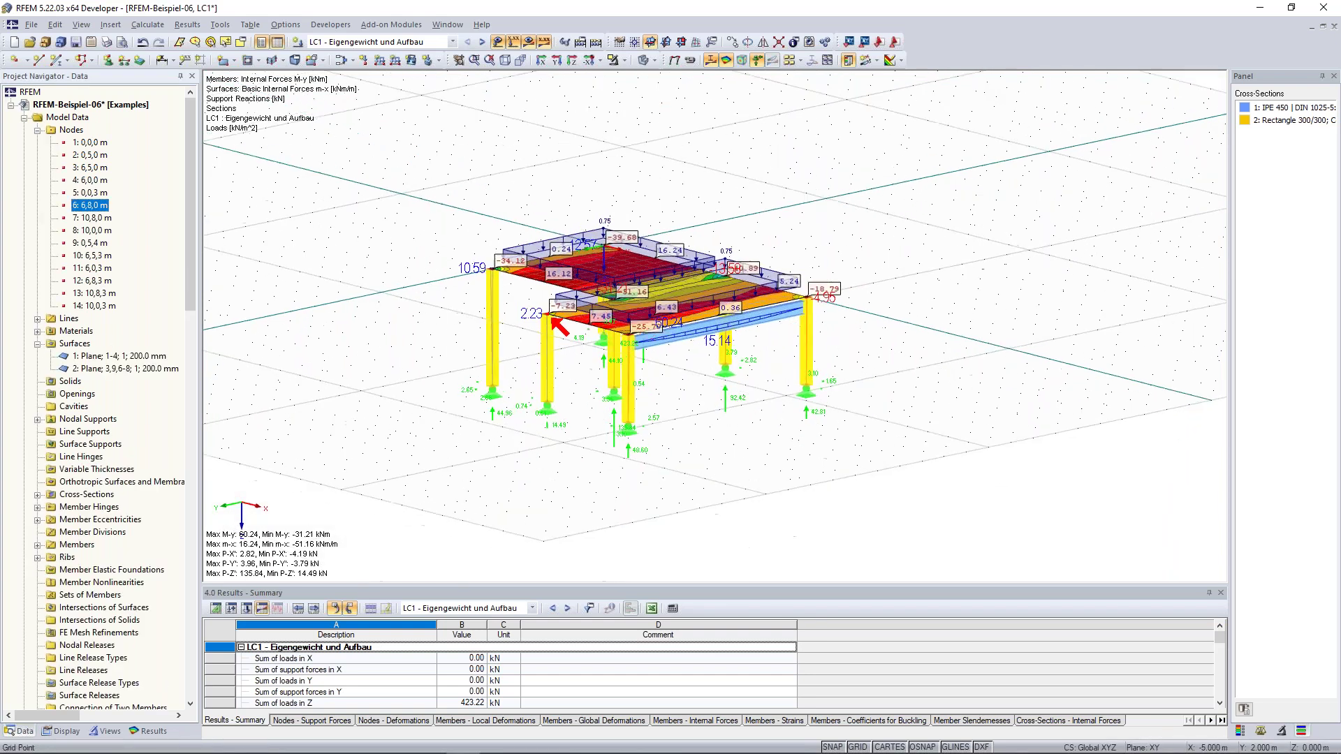
click(104, 356)
click(108, 369)
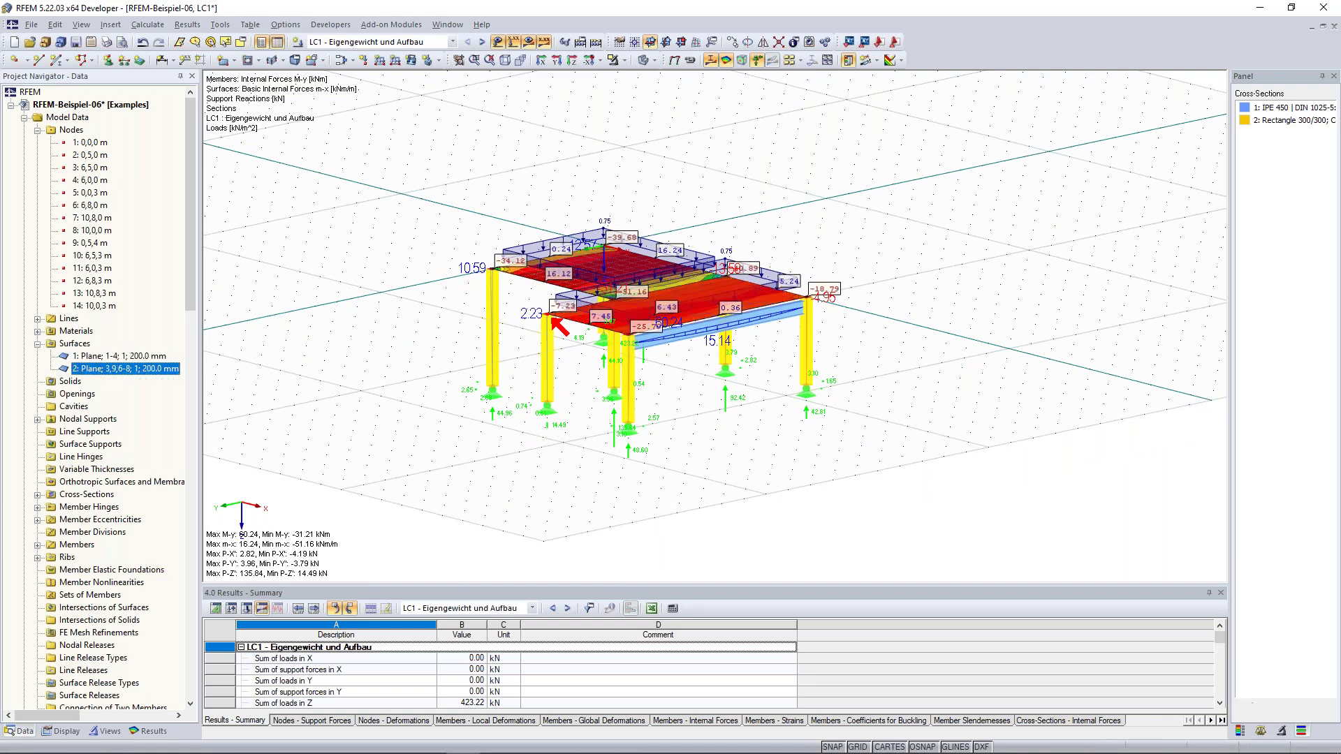
click(109, 357)
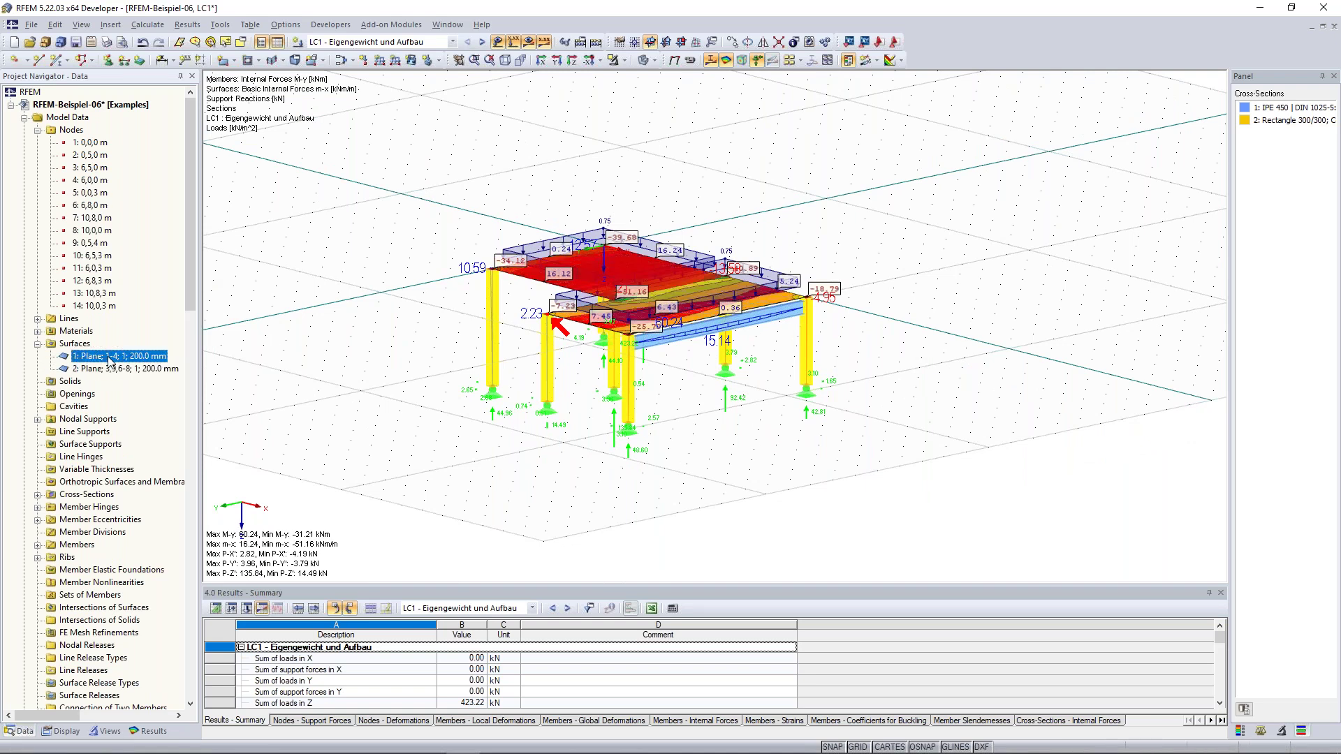
right_click(145, 357)
right_click(91, 355)
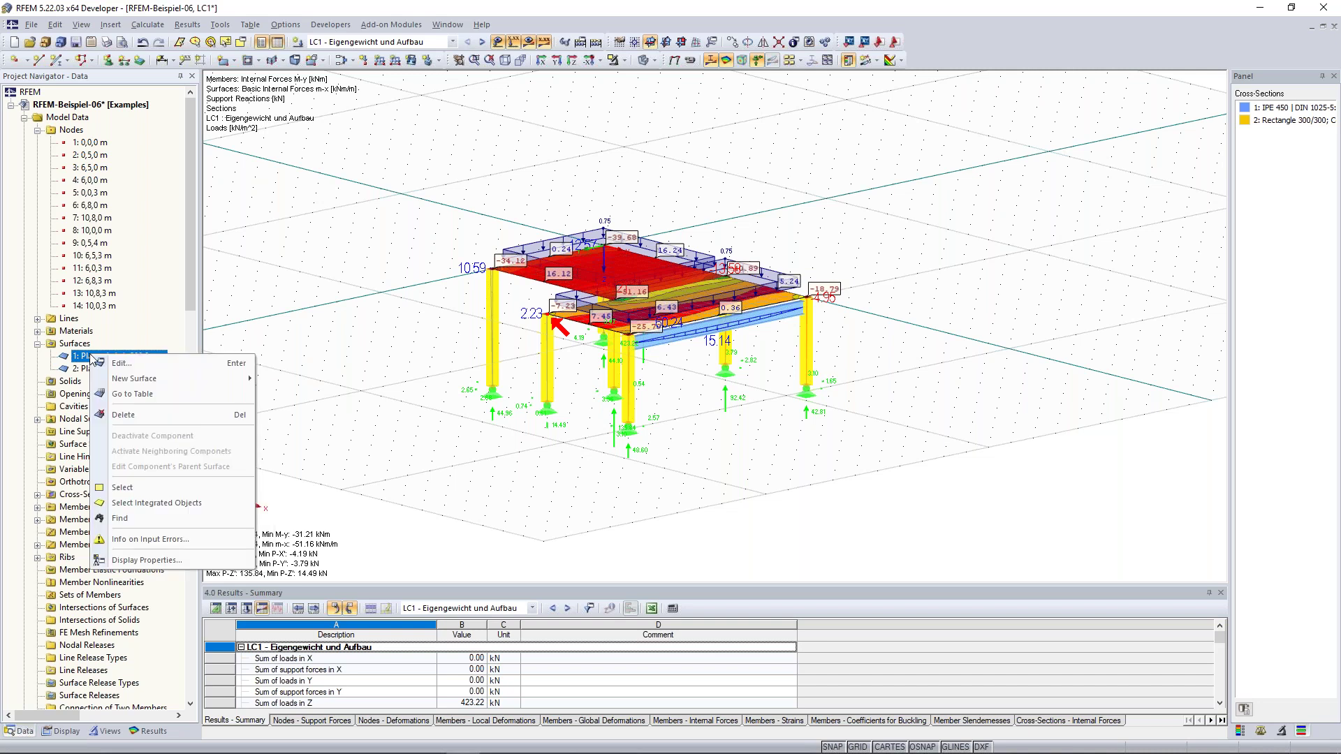
click(183, 305)
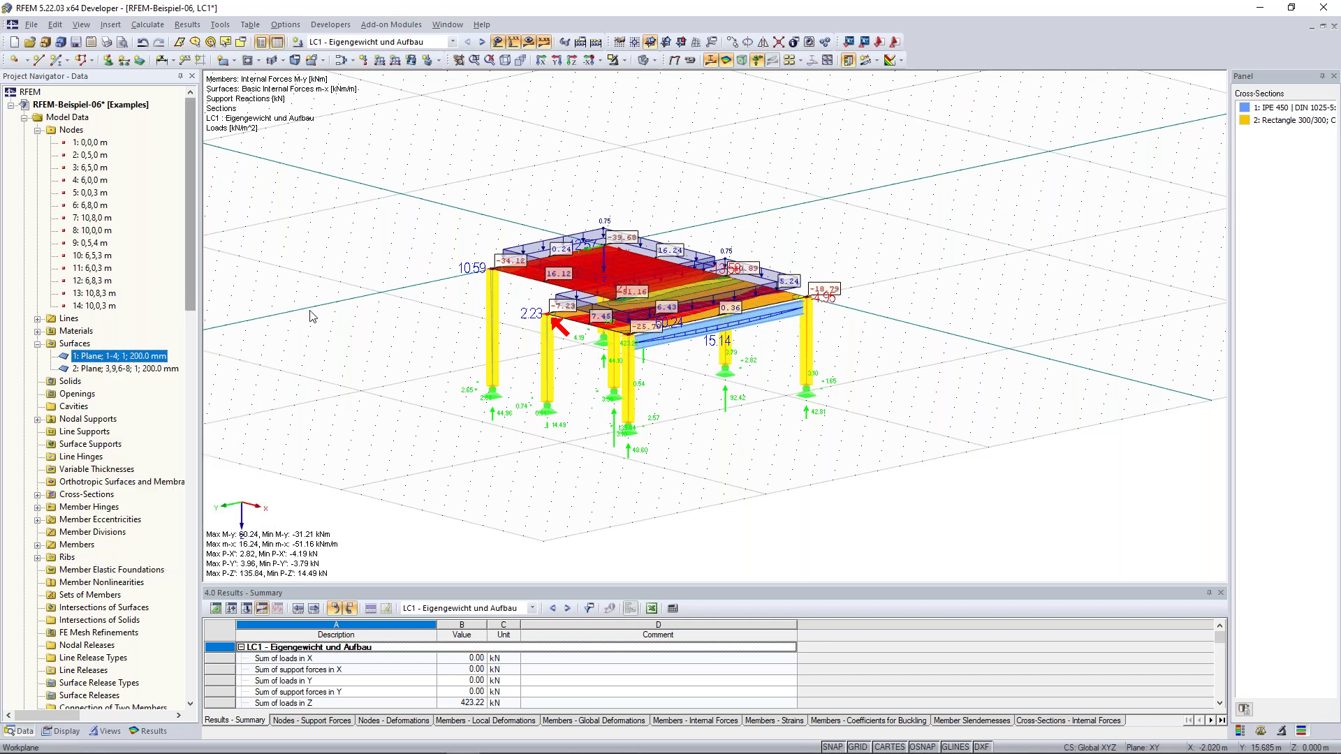
middle_drag(373, 315, 182, 408)
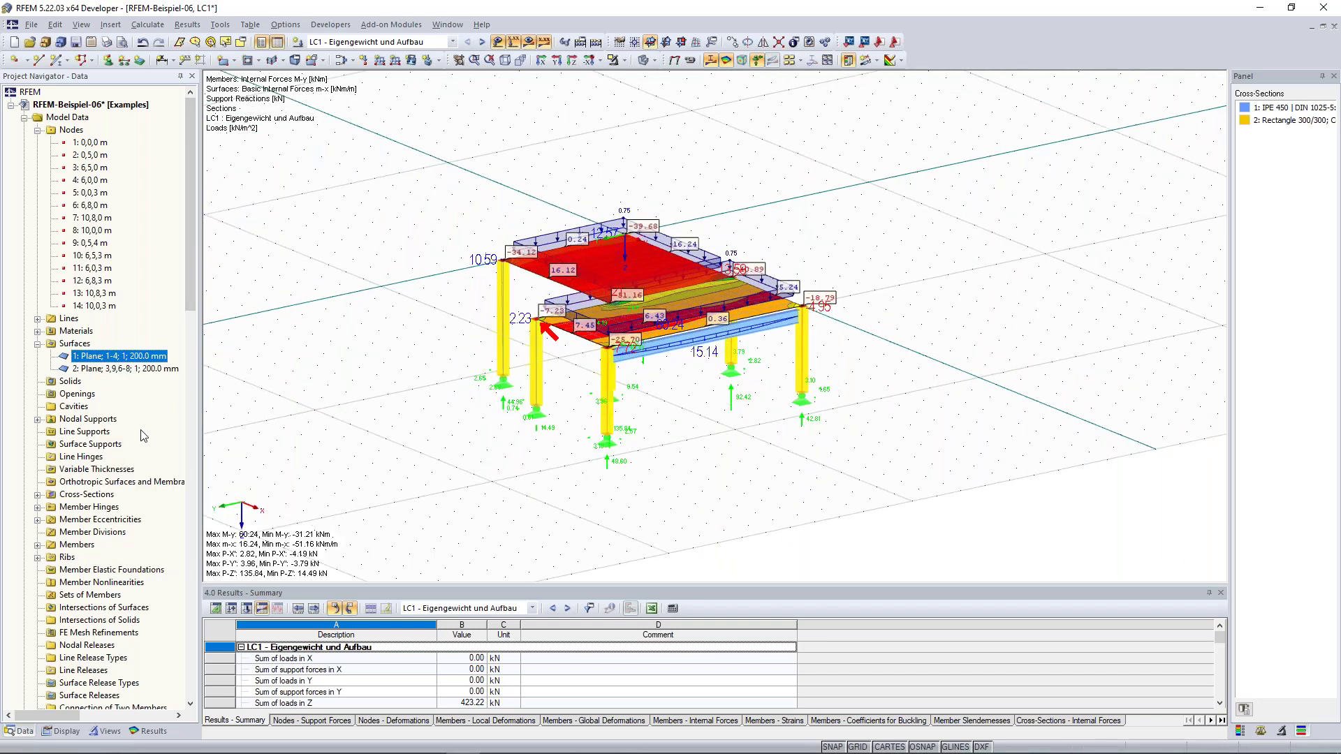
- Look through the remaining project data, including load cases and combinations, results, printout reports and the add-on modules
scroll(143, 435, down, 14)
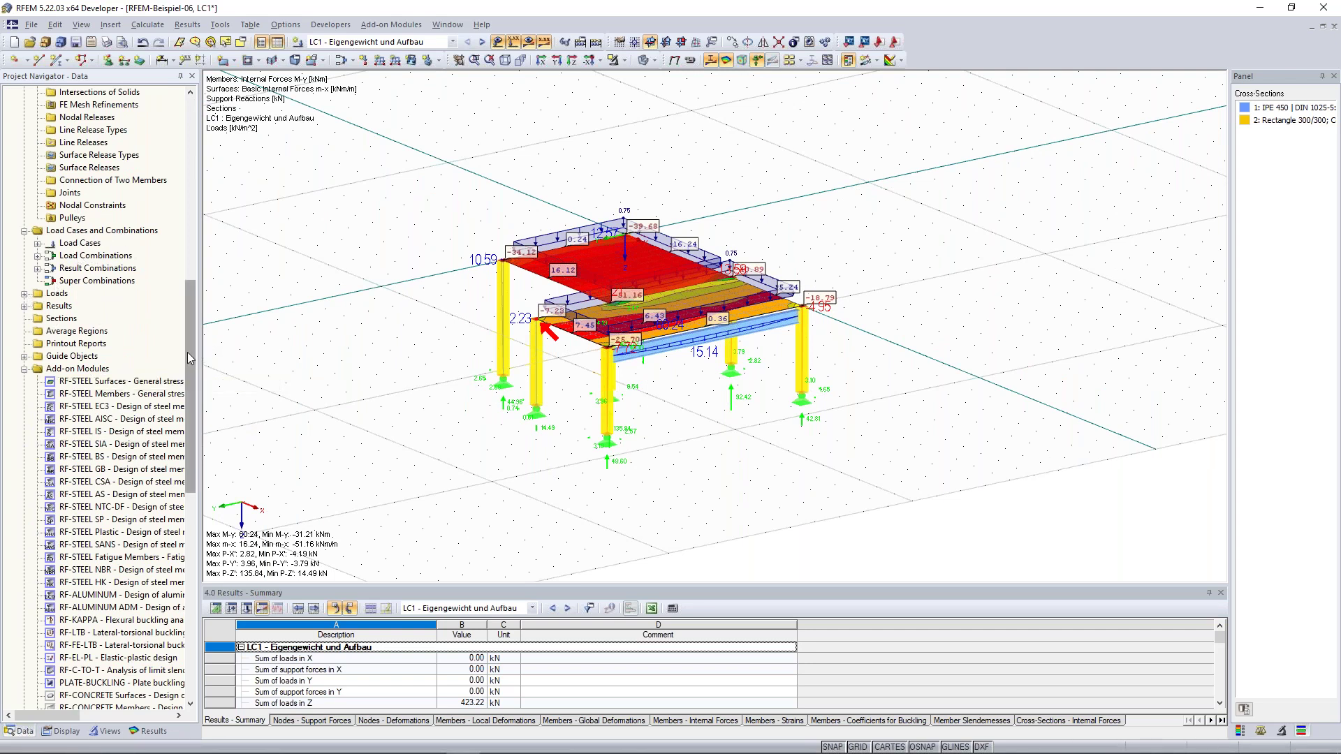
drag(190, 351, 186, 406)
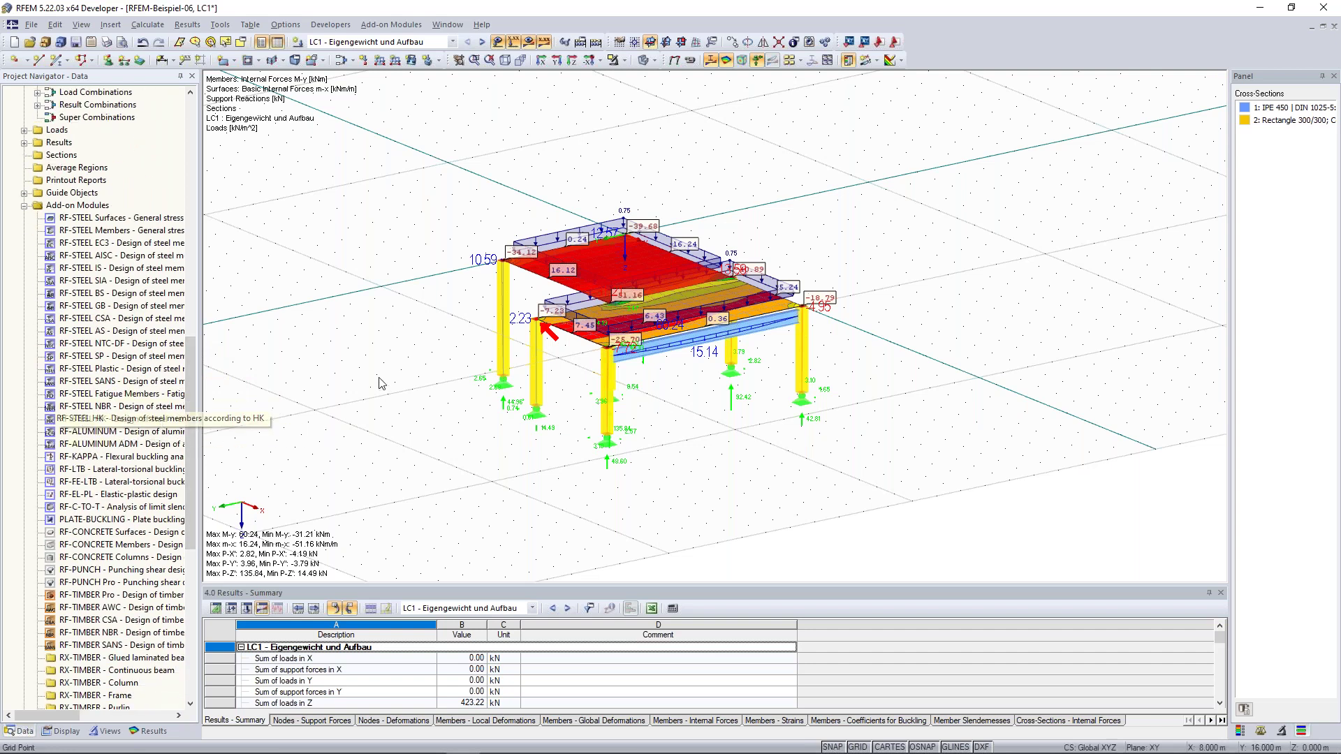
middle_drag(407, 269, 419, 279)
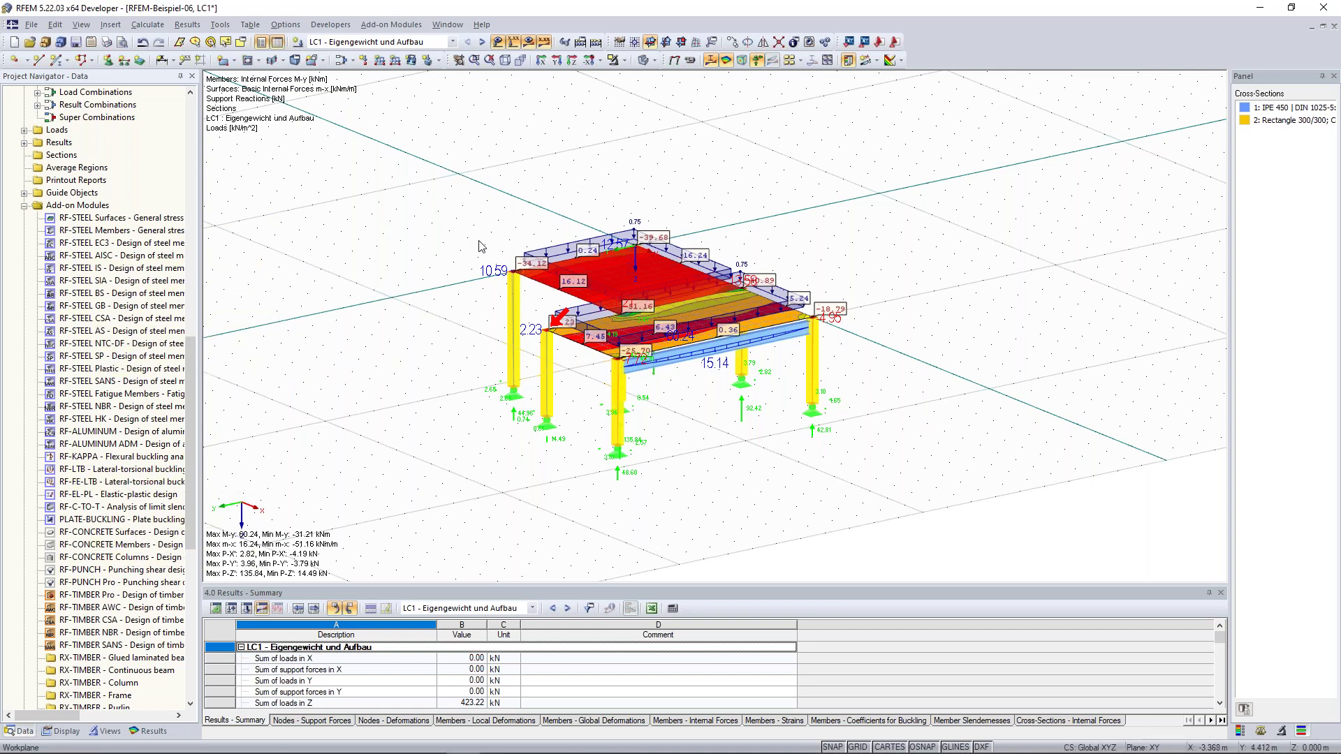
ctrl+middle_drag(384, 279, 335, 258)
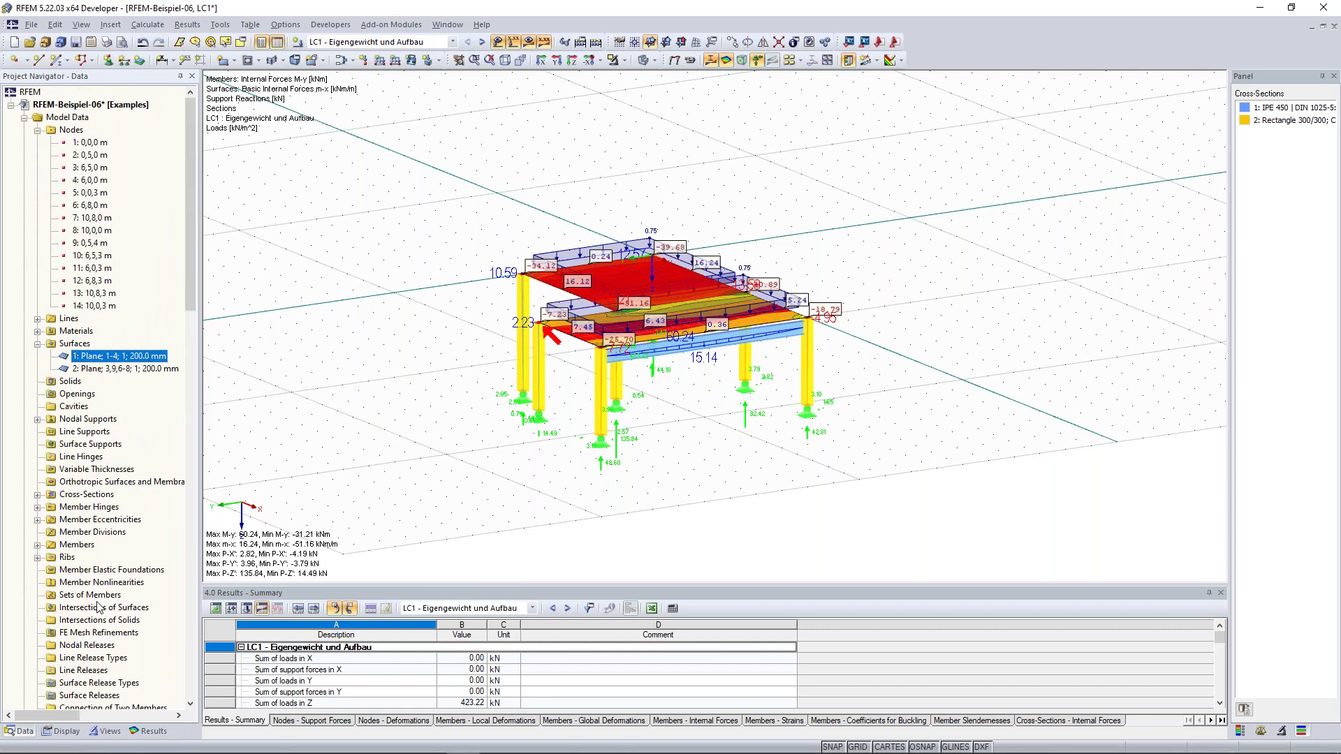
- Hide the nodal supports through the model's display settings, and show them again
click(64, 731)
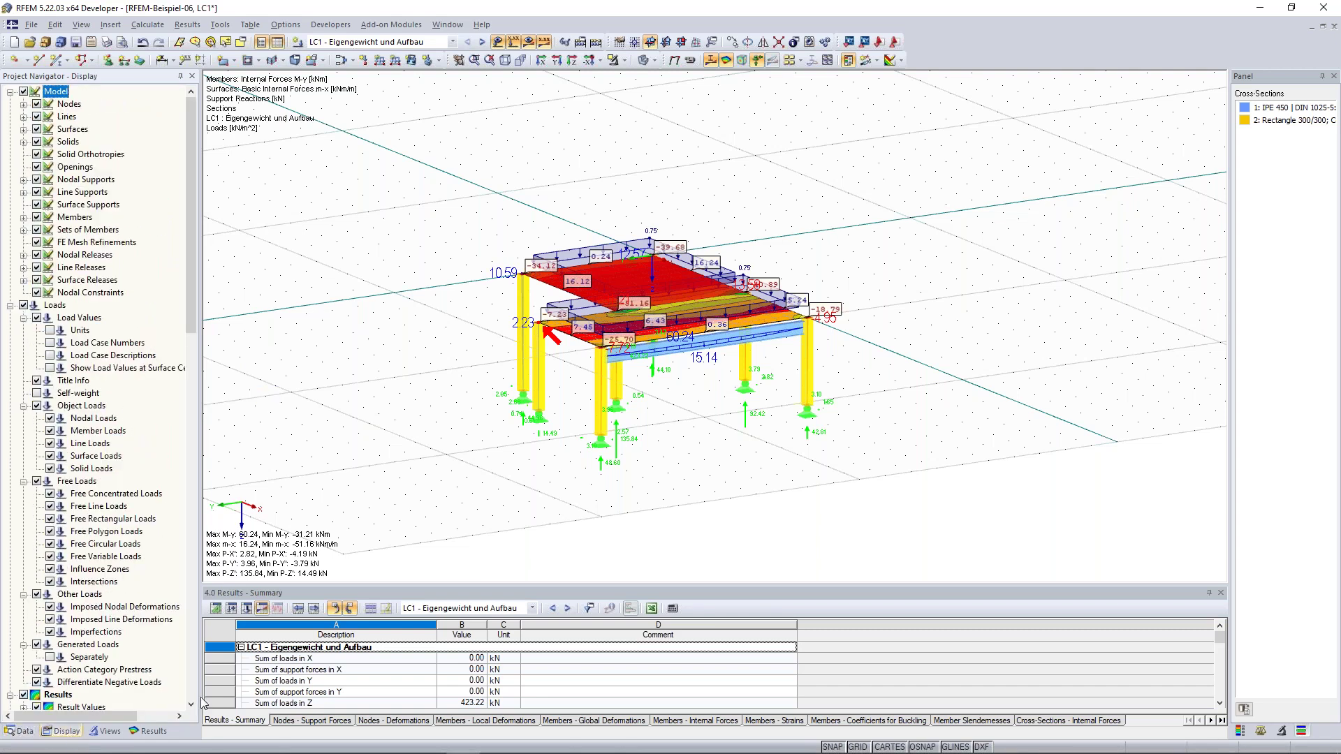
ctrl+middle_drag(545, 329, 544, 329)
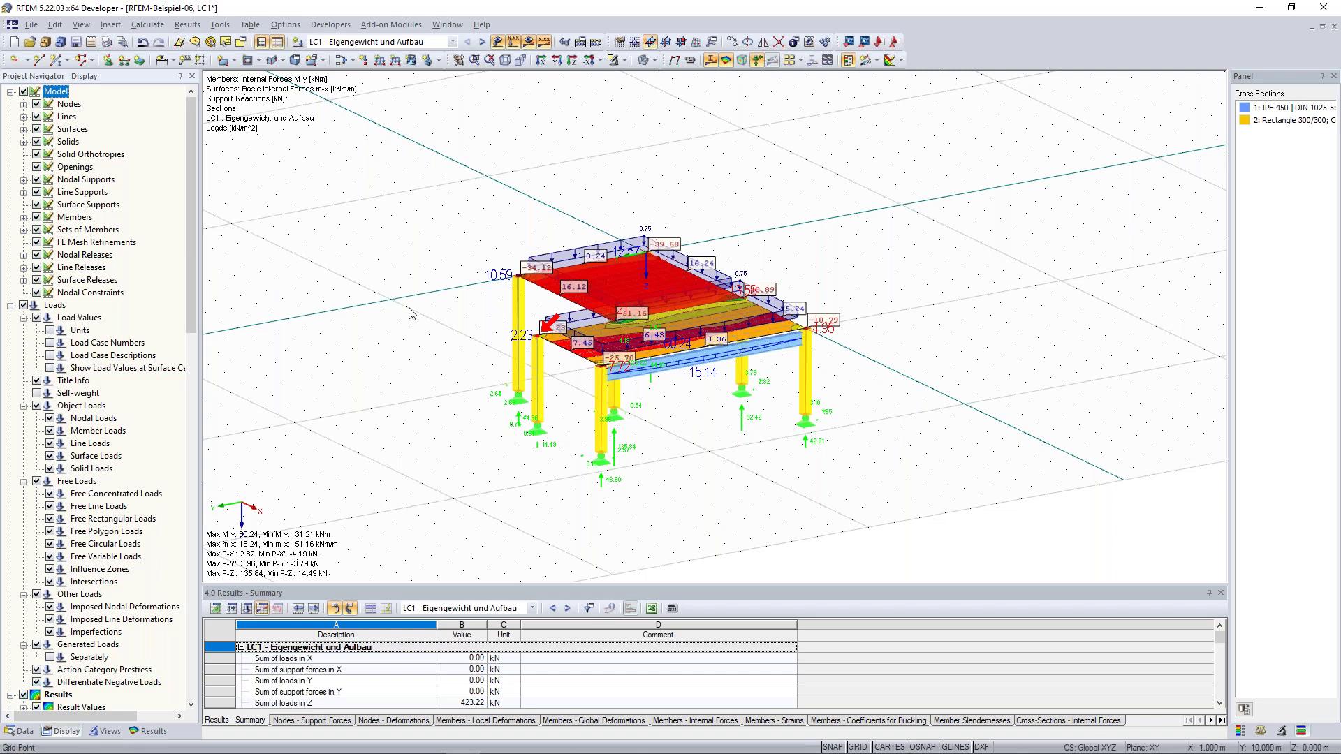
ctrl+middle_drag(371, 294, 618, 440)
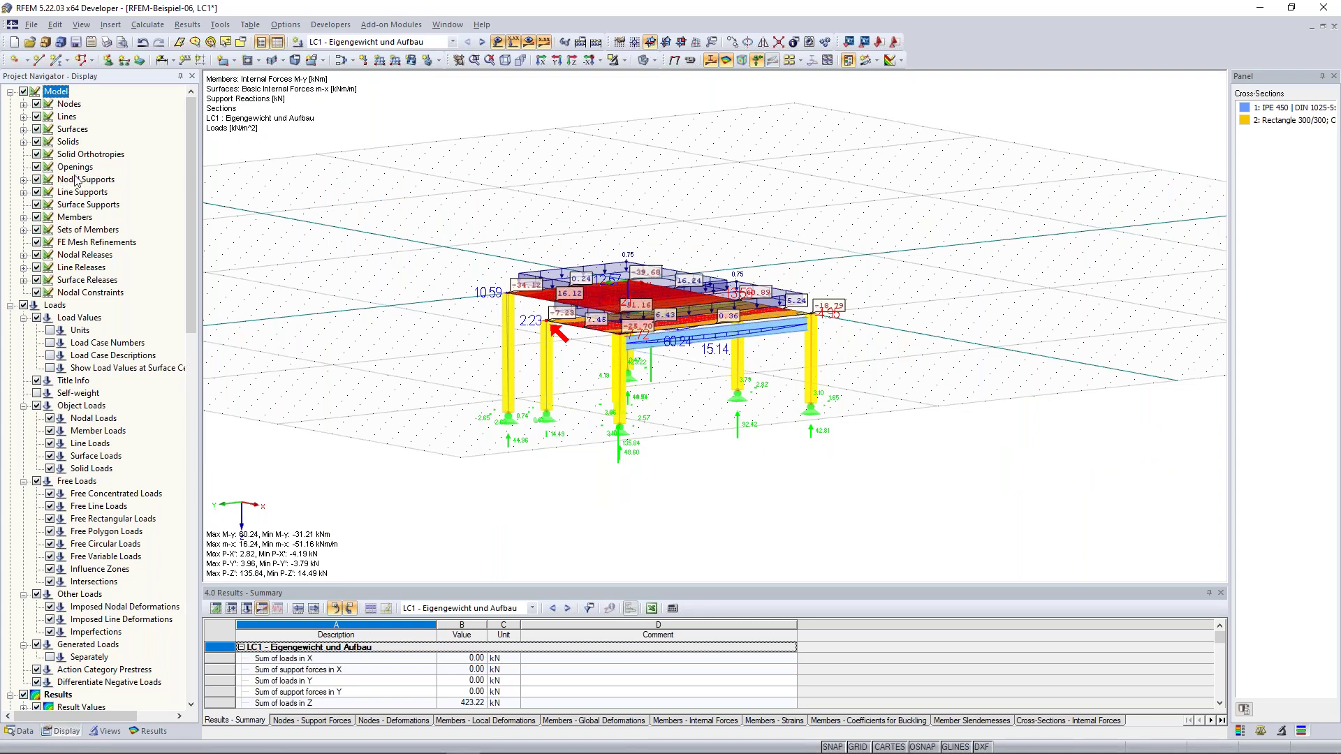
click(36, 179)
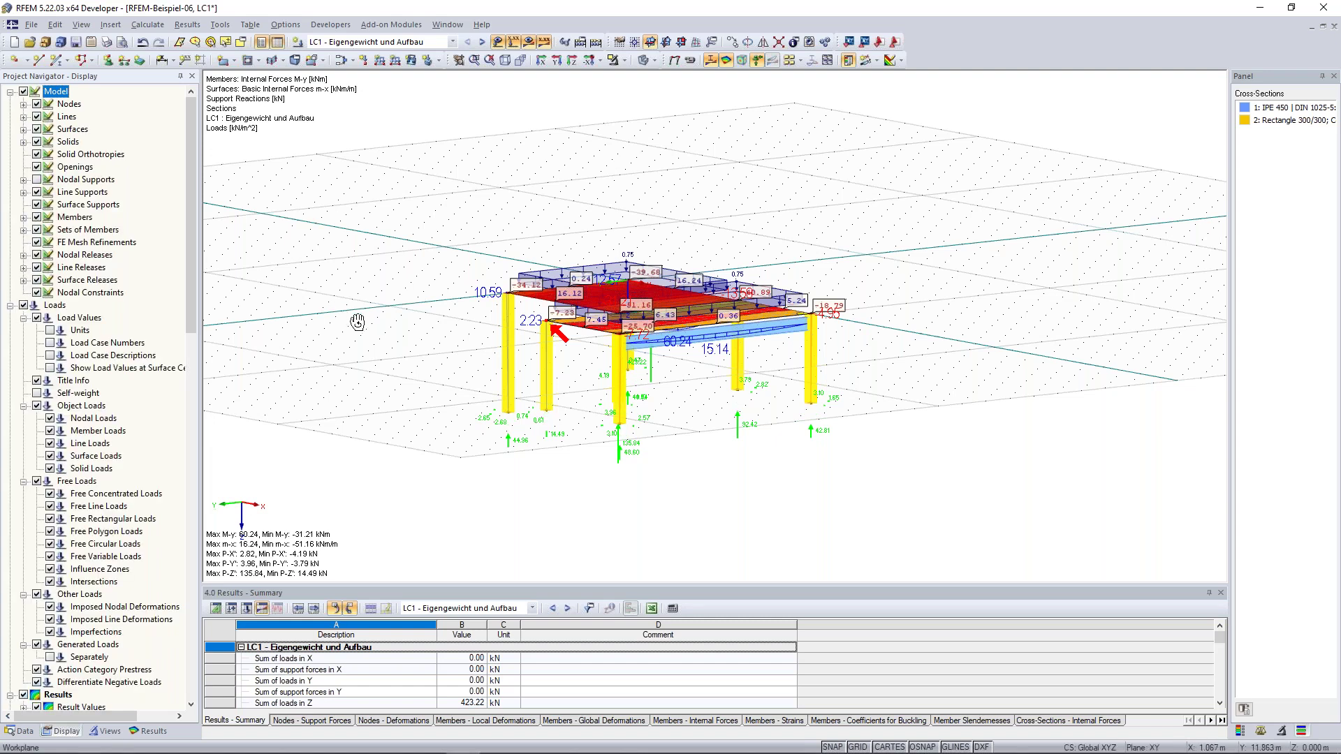
ctrl+middle_drag(357, 317, 419, 323)
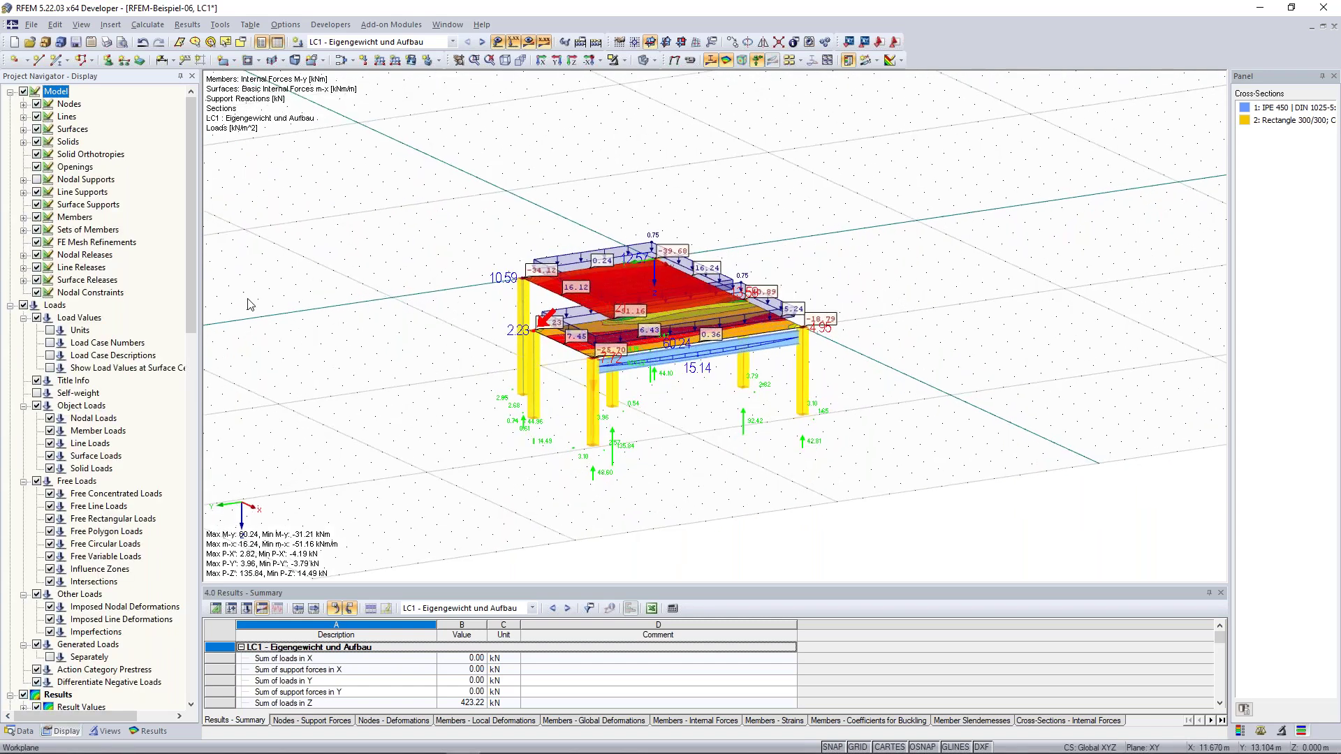
click(36, 180)
ctrl+middle_drag(474, 268, 733, 312)
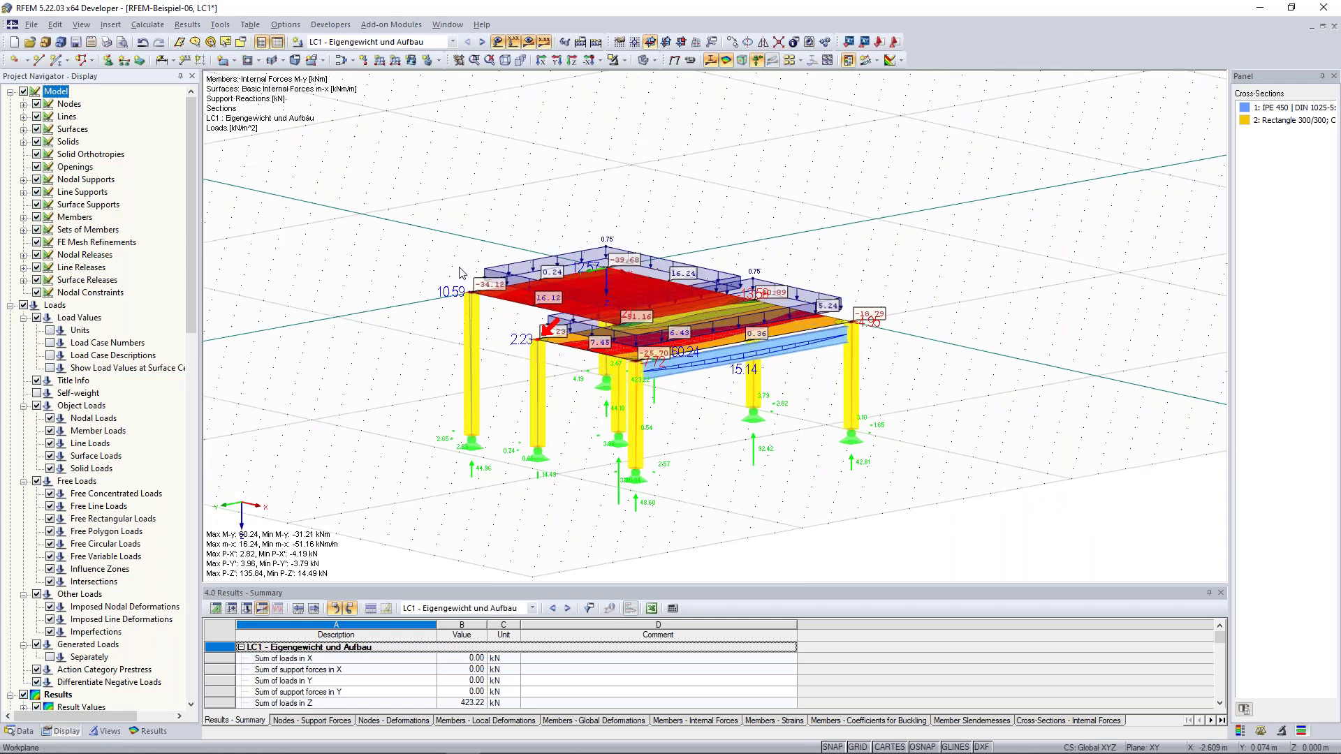
- Hide all loads and show them again, and look through the other display settings down to the colours in graphics
click(24, 305)
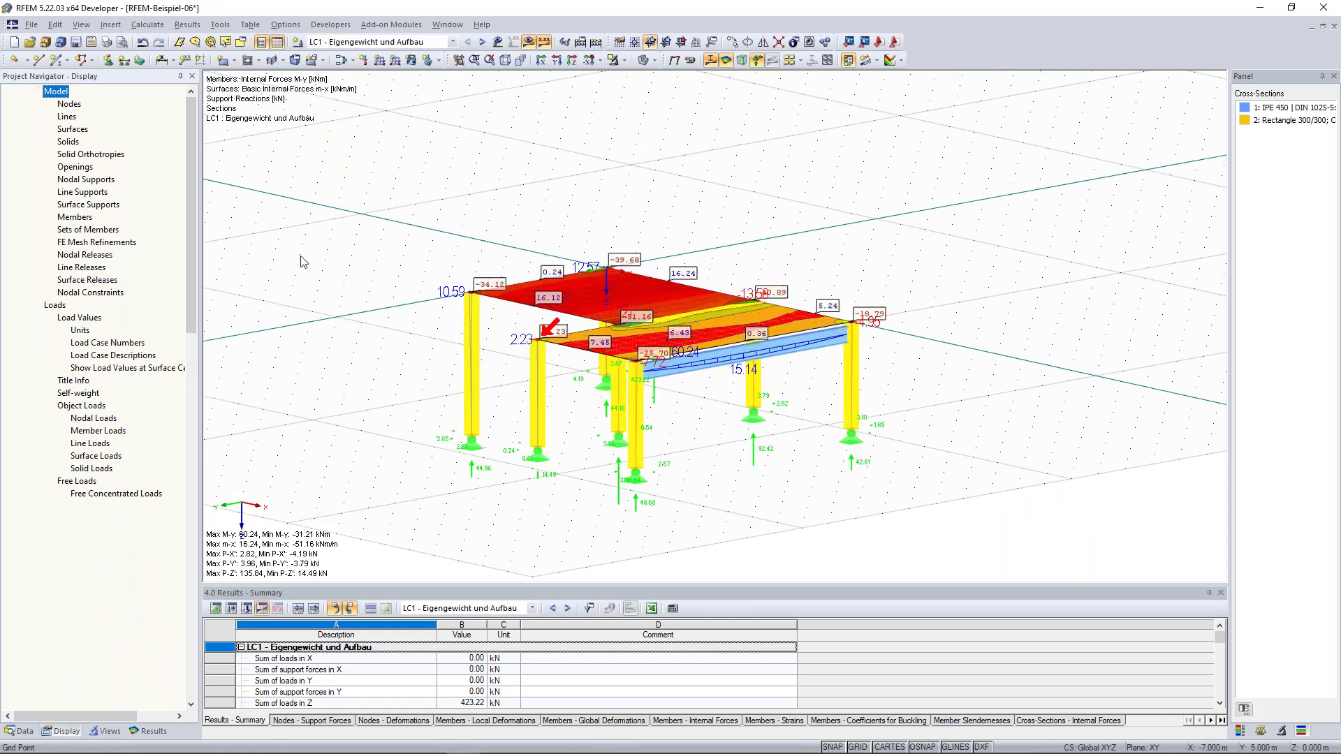
click(24, 306)
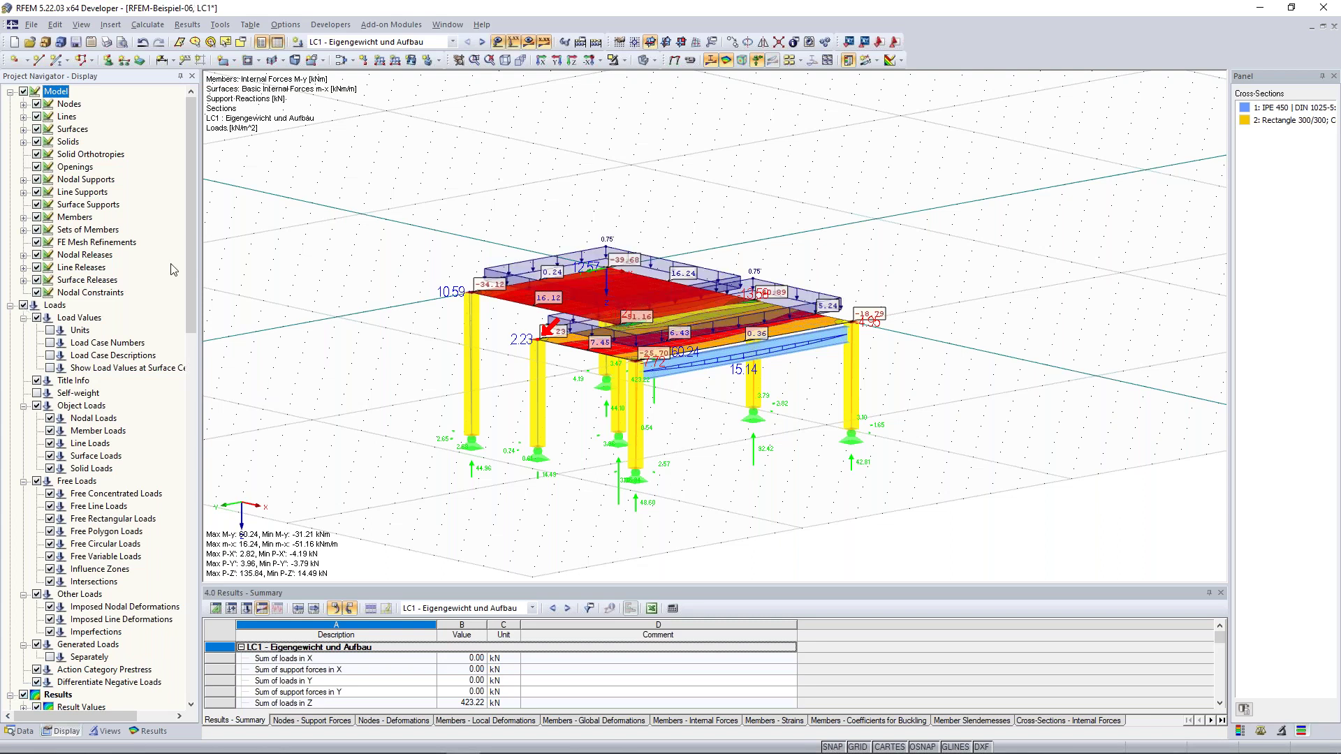
scroll(174, 344, down, 15)
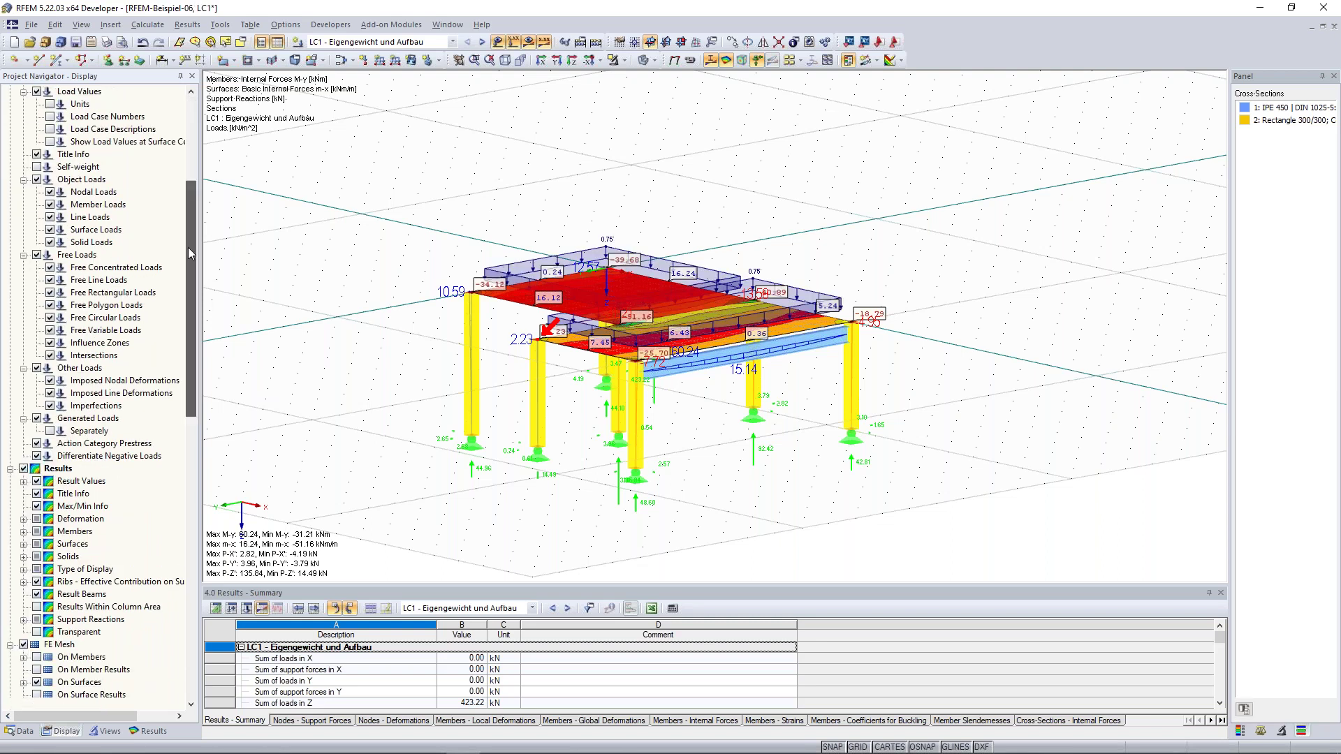
scroll(166, 450, down, 4)
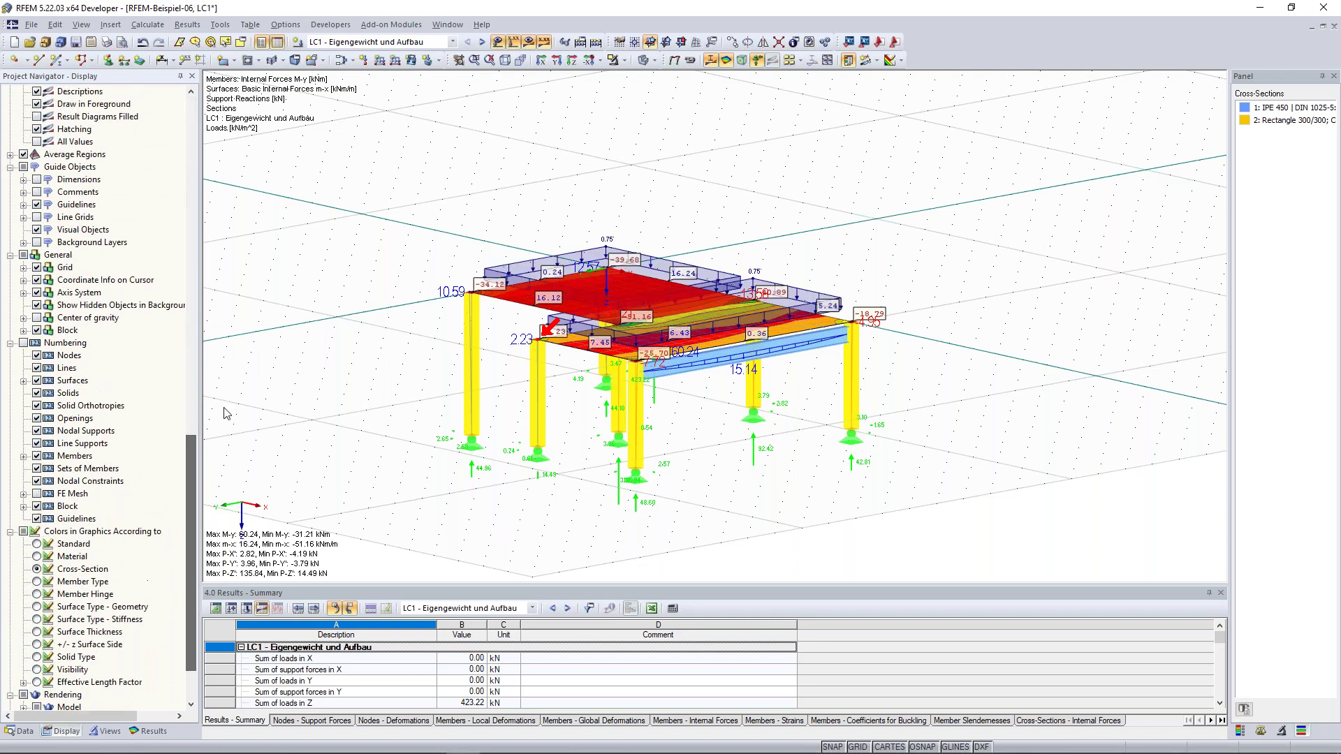
ctrl+middle_drag(409, 341, 475, 370)
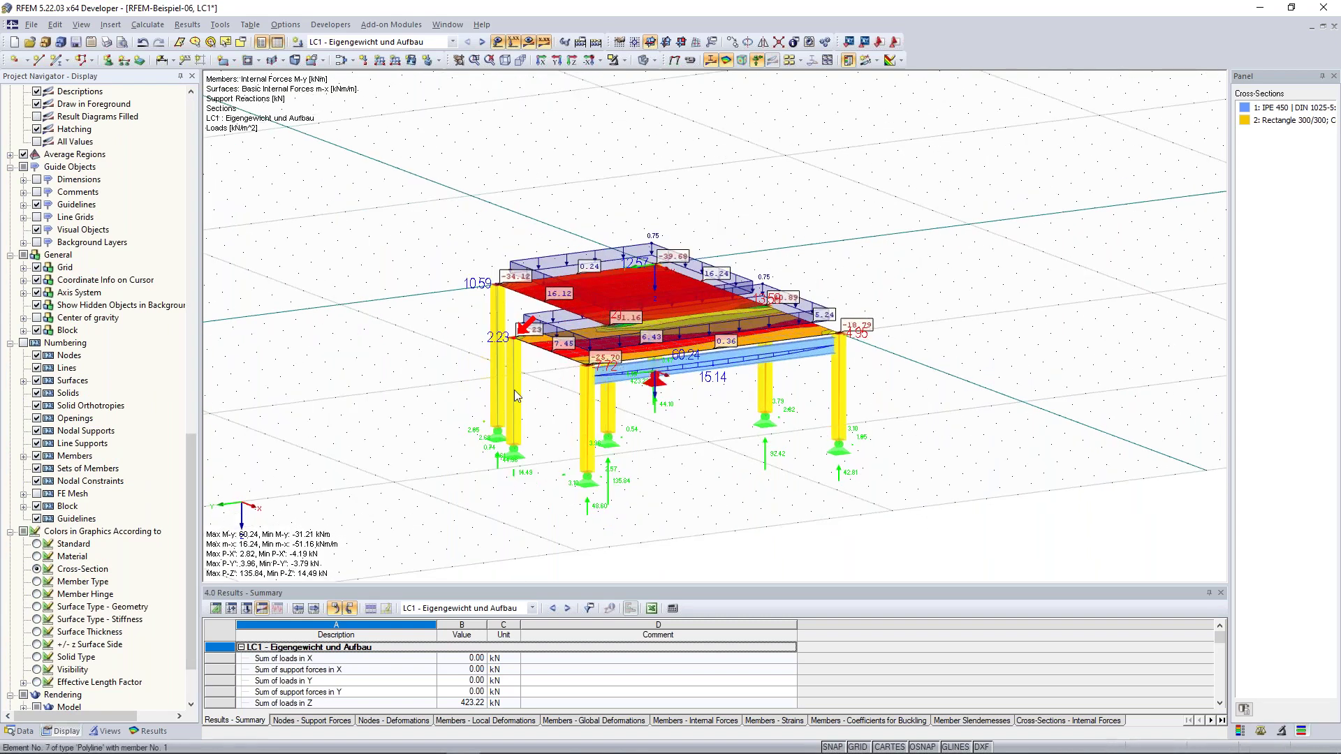
- Hide all object numbering in the model through the display settings
ctrl+middle_drag(527, 434, 532, 437)
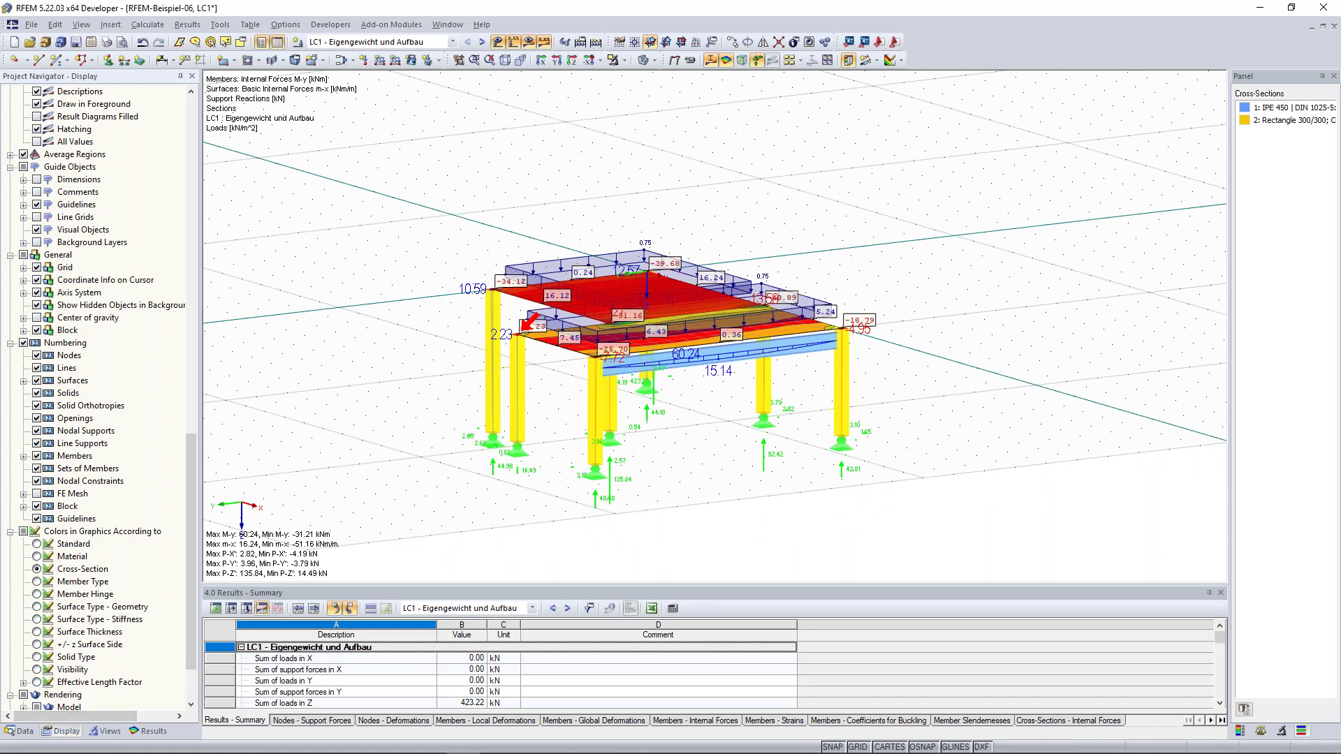
ctrl+middle_drag(414, 349, 429, 341)
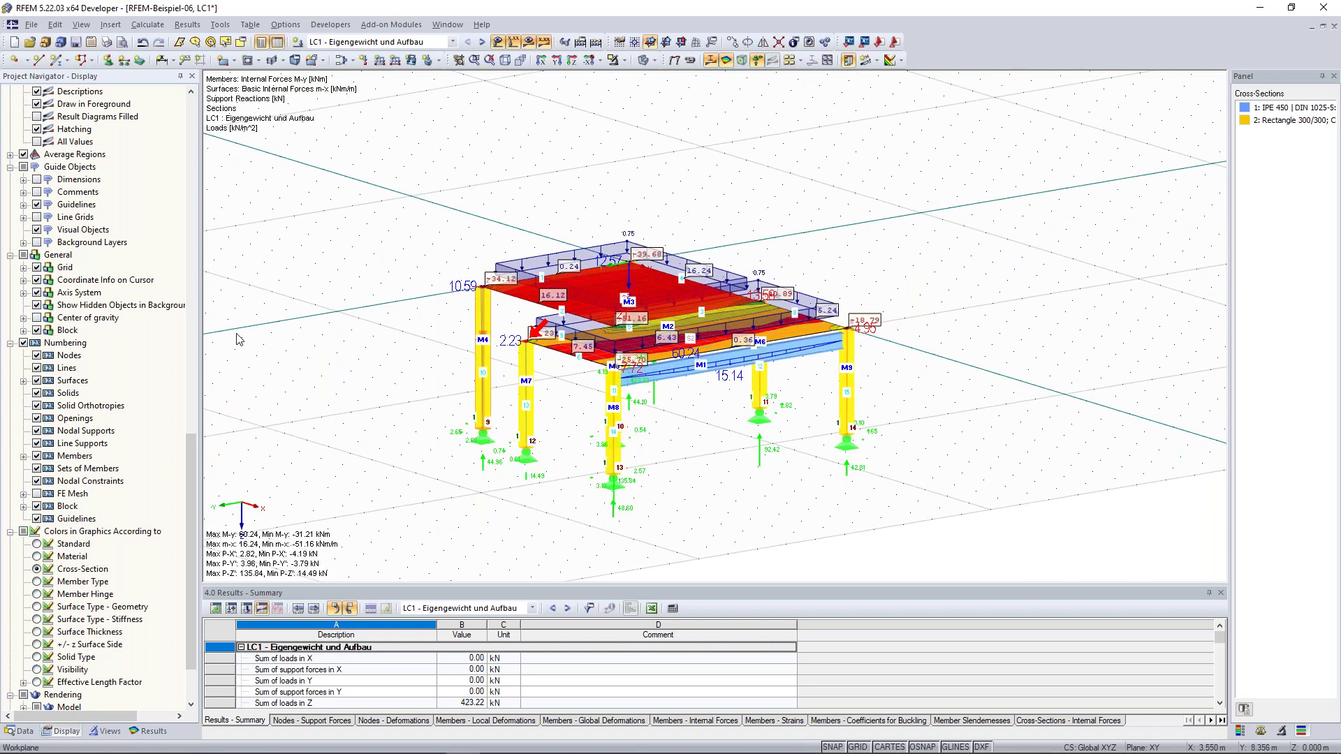
click(24, 343)
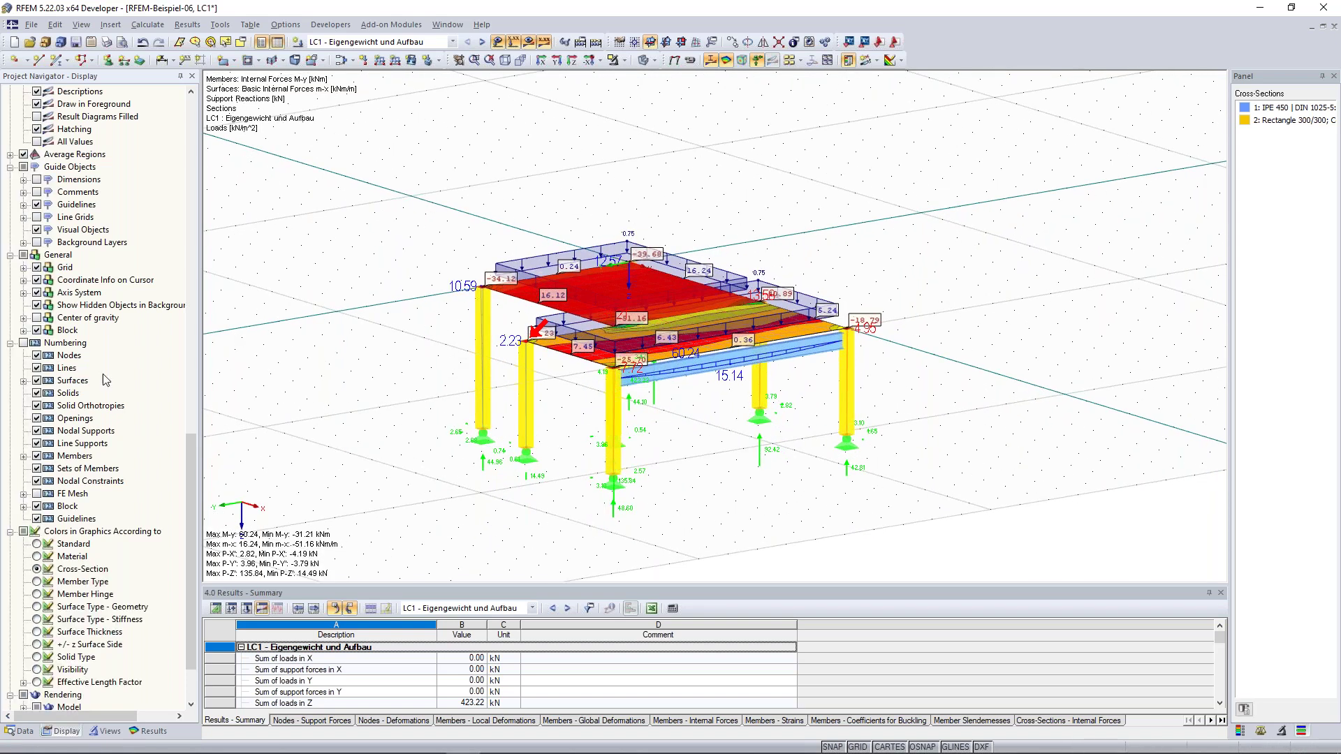
- Bring up the project's views and visibilities, and hide the calculation results and the work plane grid in the model
click(106, 731)
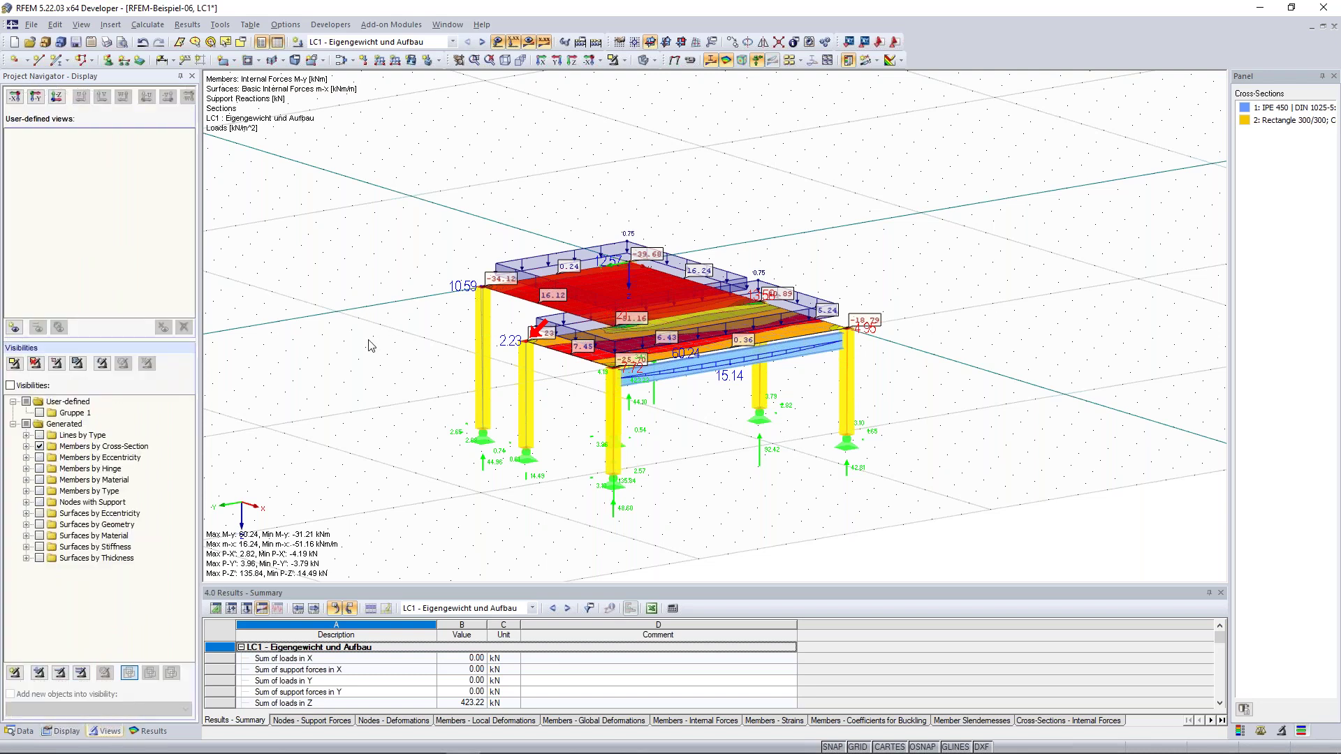
scroll(393, 238, down, 2)
ctrl+middle_drag(393, 234, 448, 238)
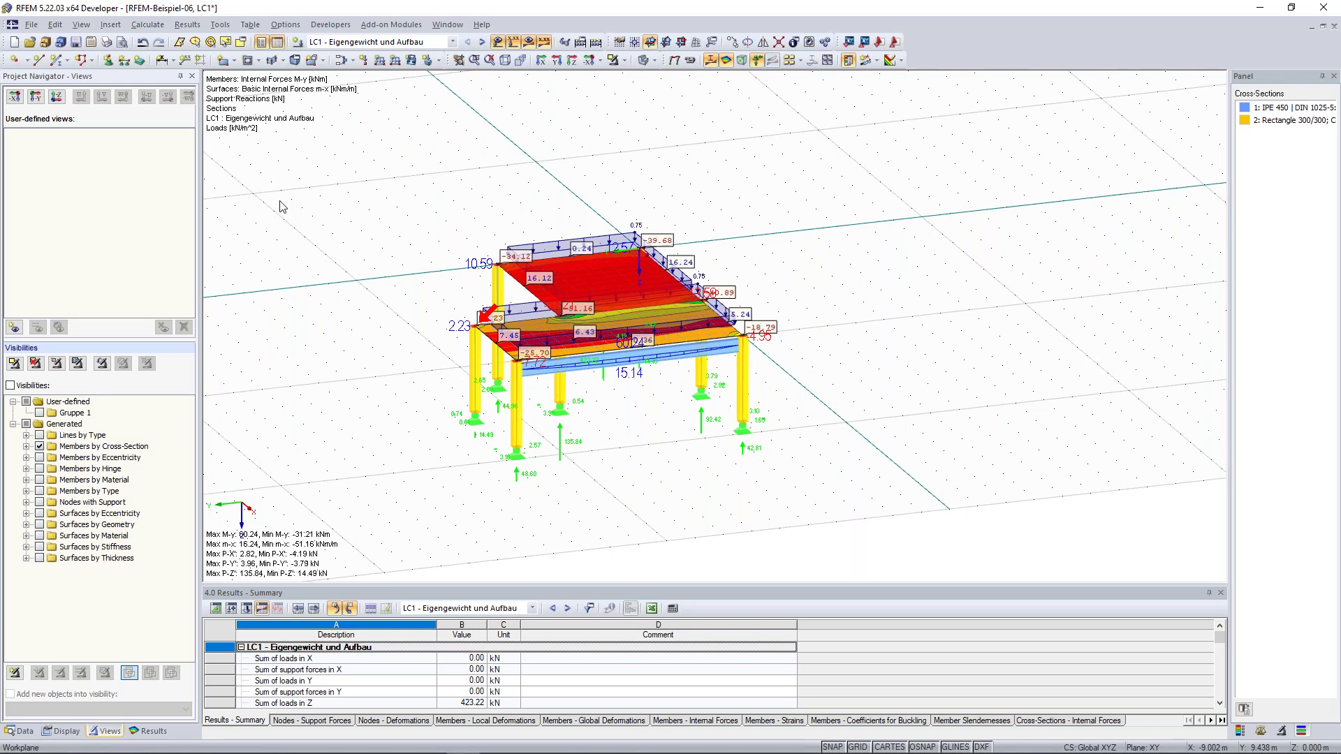
ctrl+middle_drag(901, 305, 726, 307)
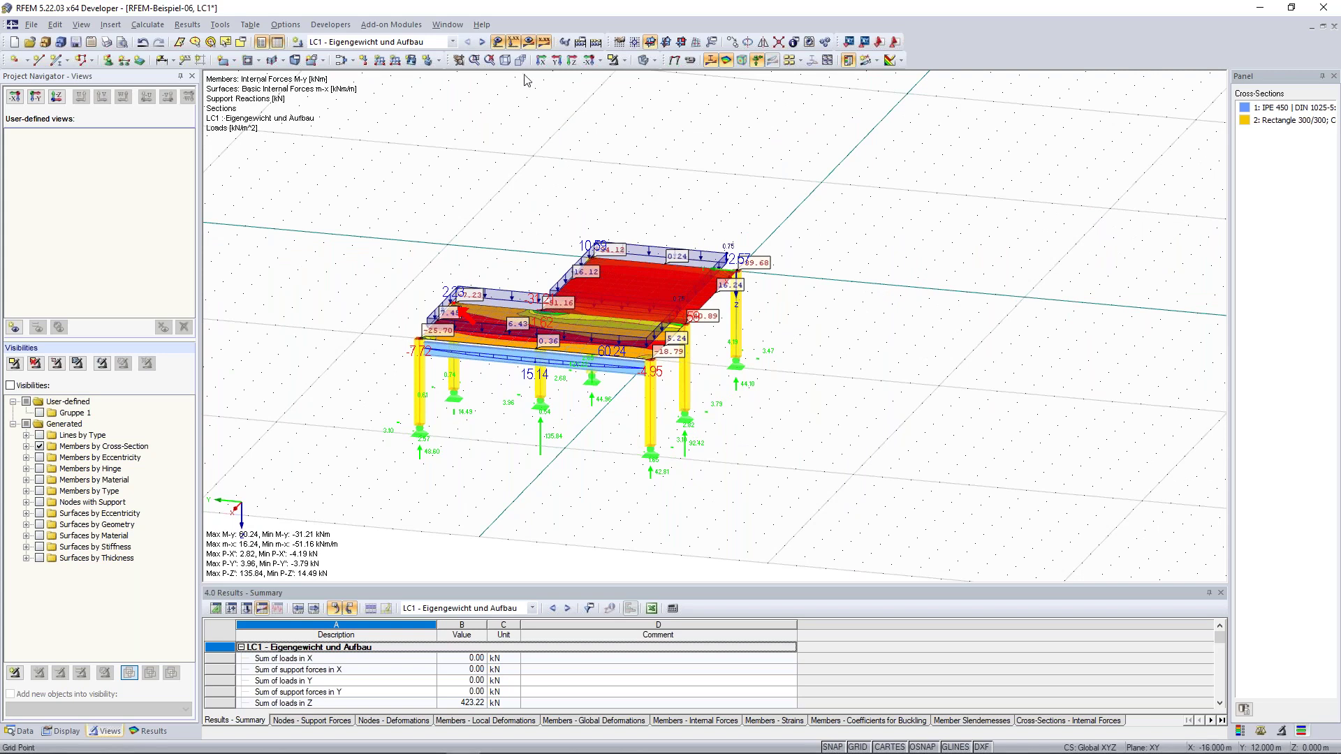
click(528, 42)
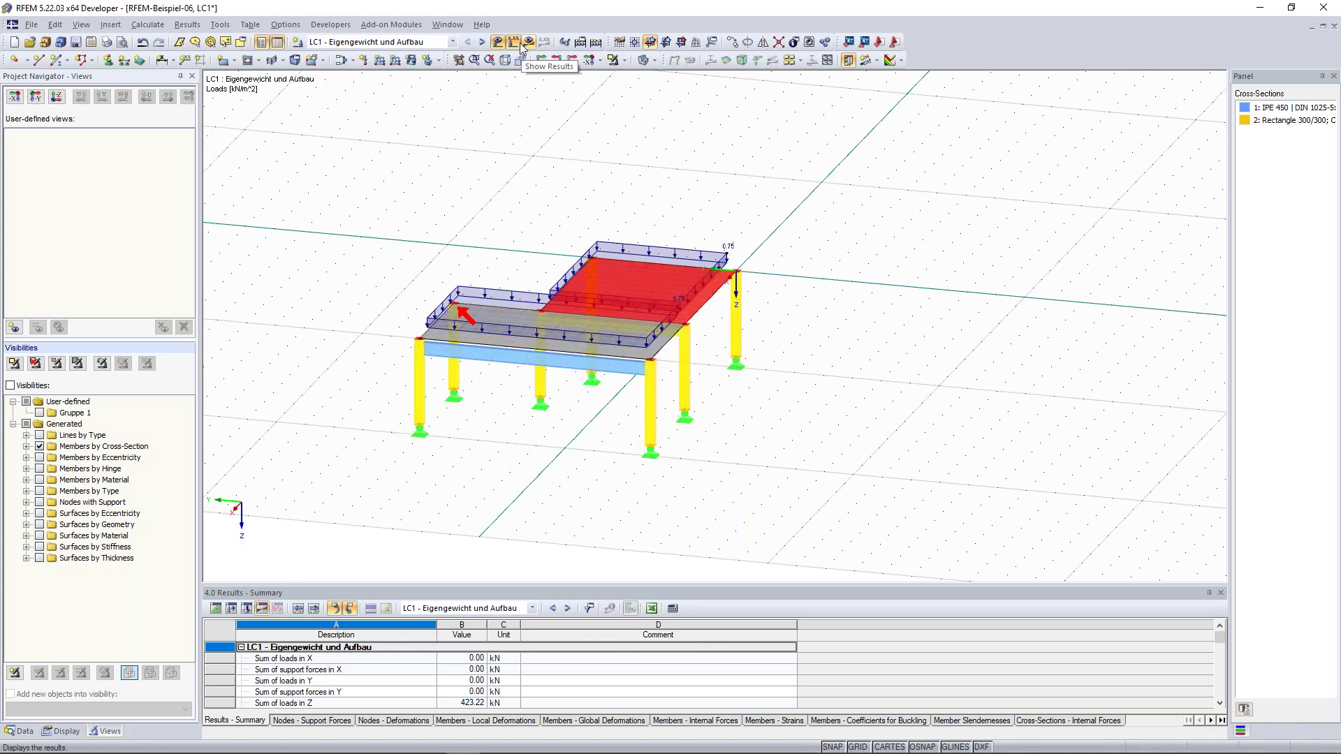
ctrl+middle_drag(470, 203, 463, 234)
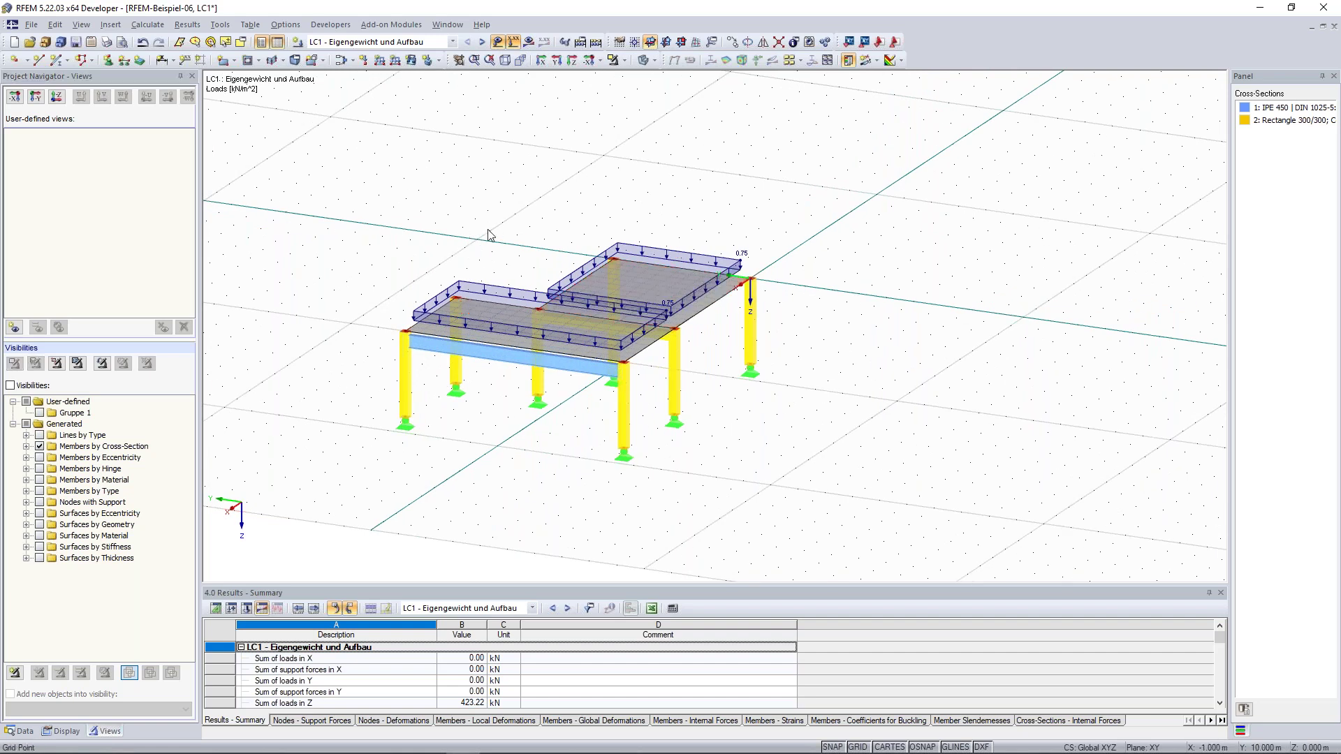
ctrl+middle_drag(489, 234, 419, 214)
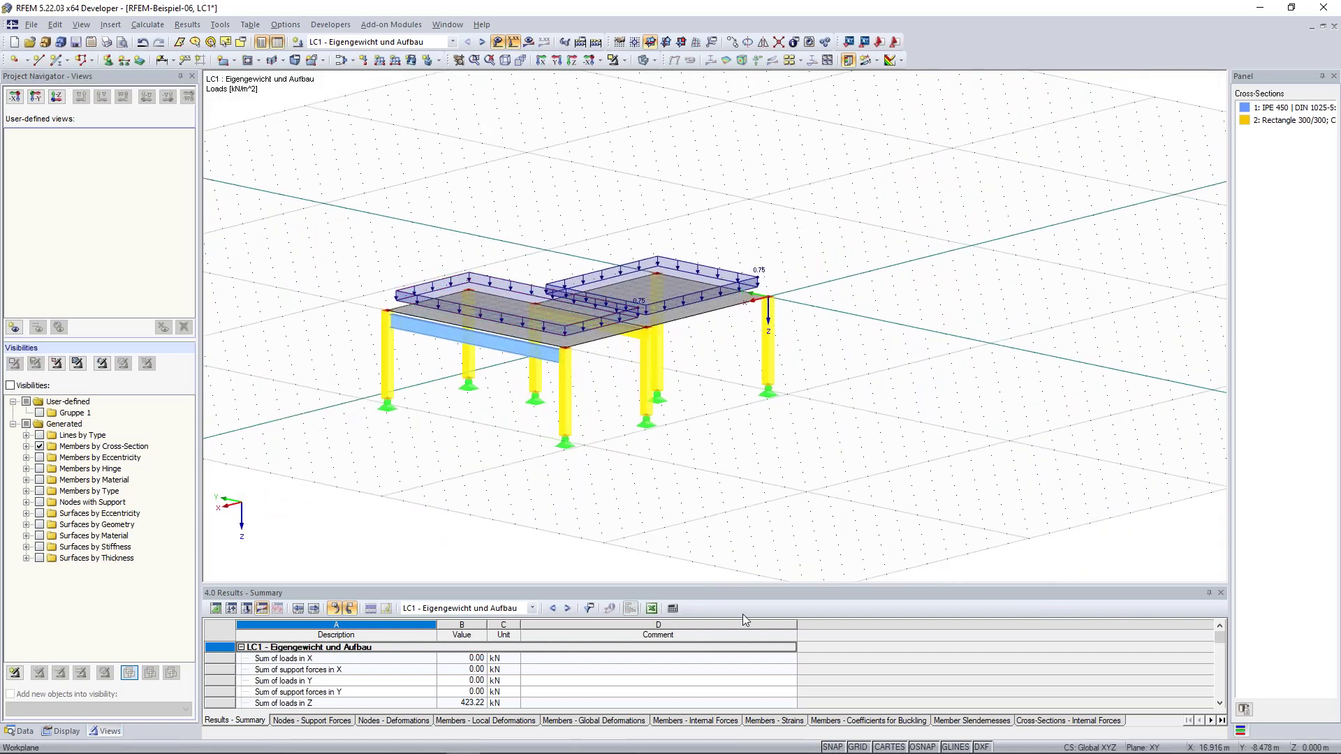
click(857, 746)
- Save the current model view as a new user-defined view named "Favorite view"
ctrl+middle_drag(740, 445, 775, 412)
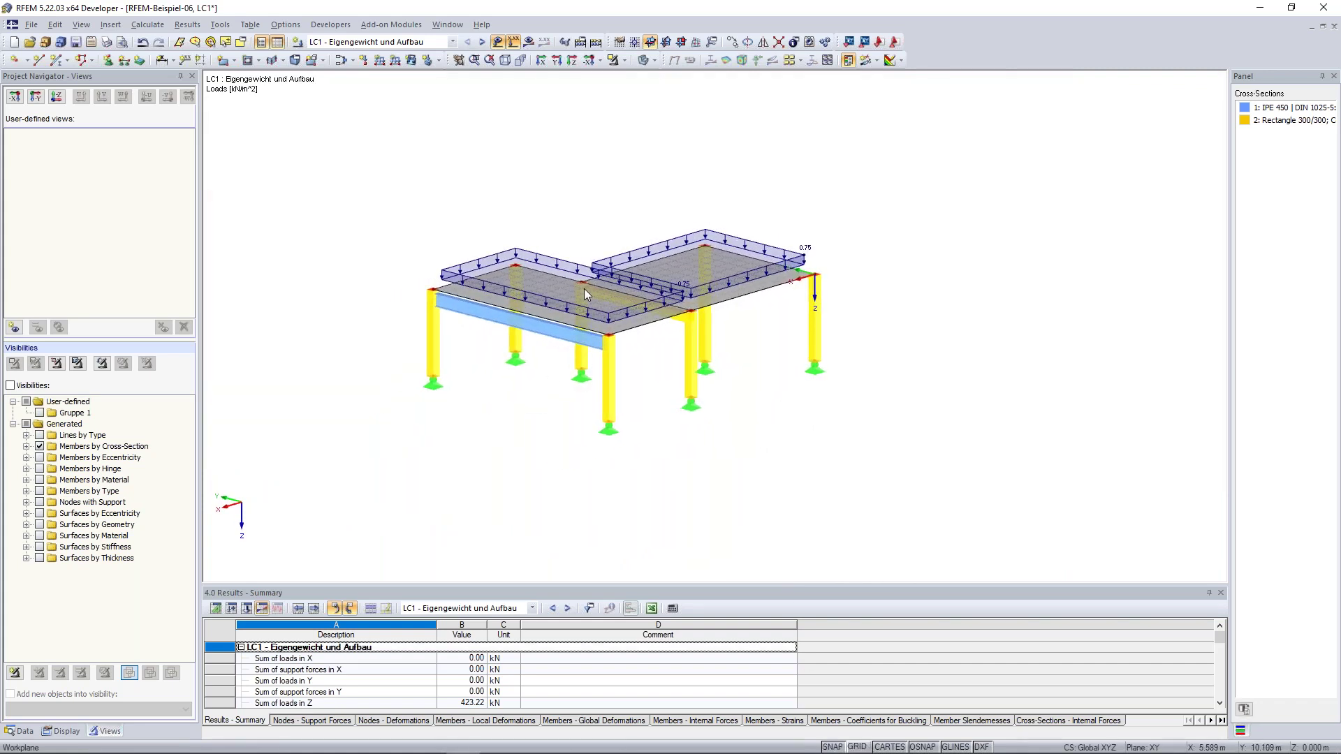
click(15, 328)
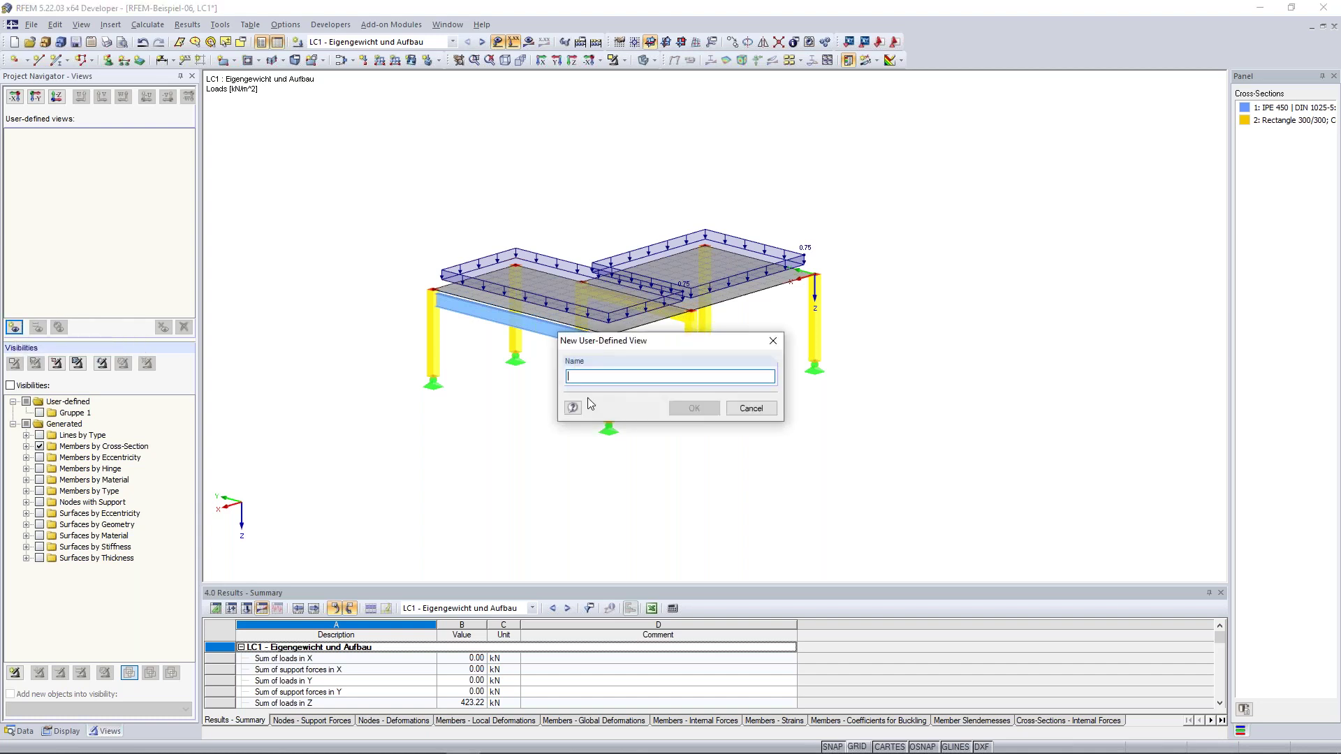
text(Favorite view)
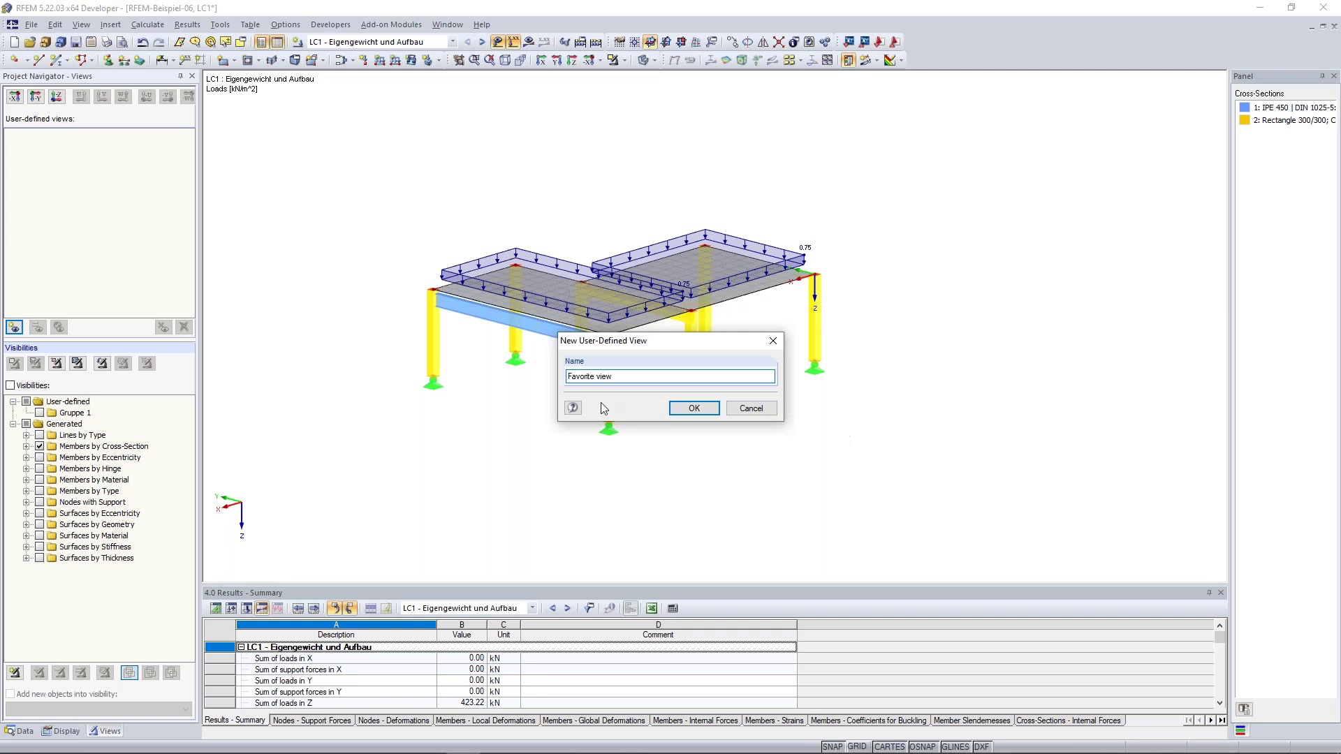
click(685, 412)
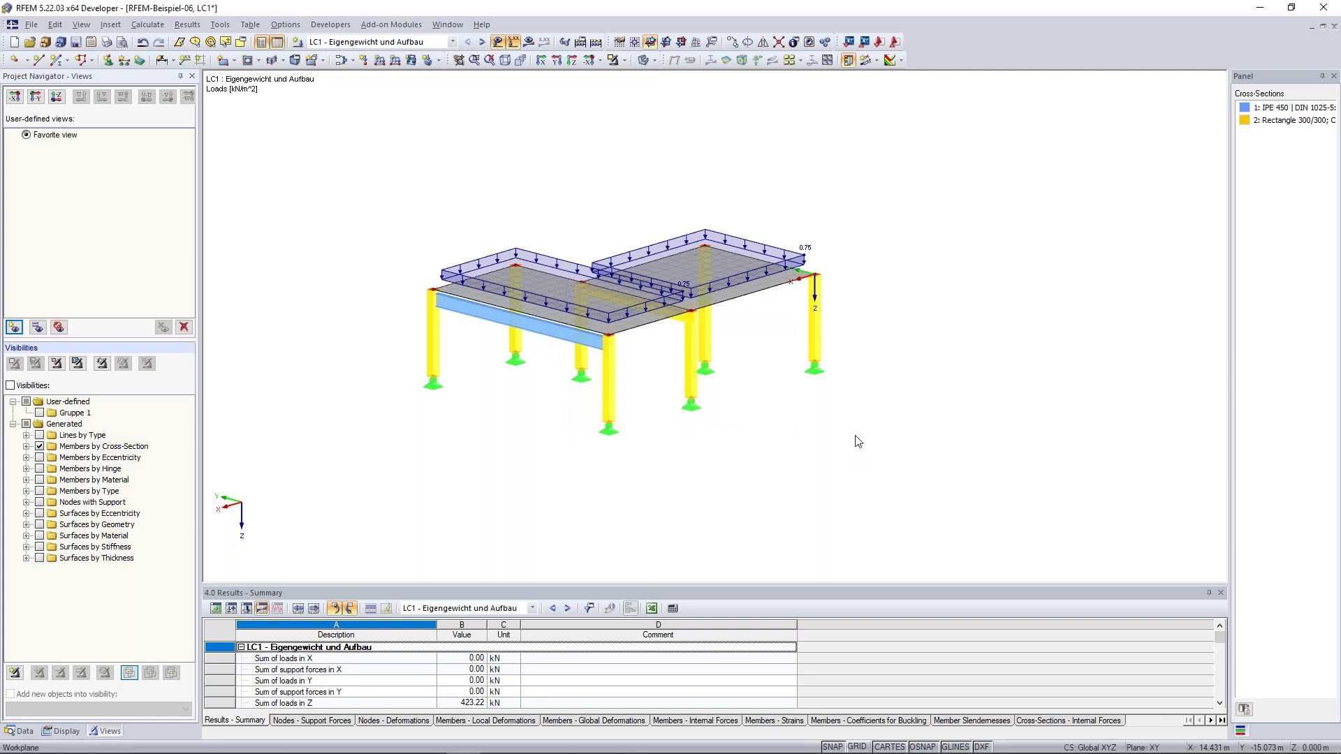
- Turn the model to a different viewing angle and restore the saved view "Favorite view"
ctrl+middle_drag(810, 398, 1041, 384)
ctrl+middle_drag(669, 438, 559, 235)
scroll(534, 338, up, 2)
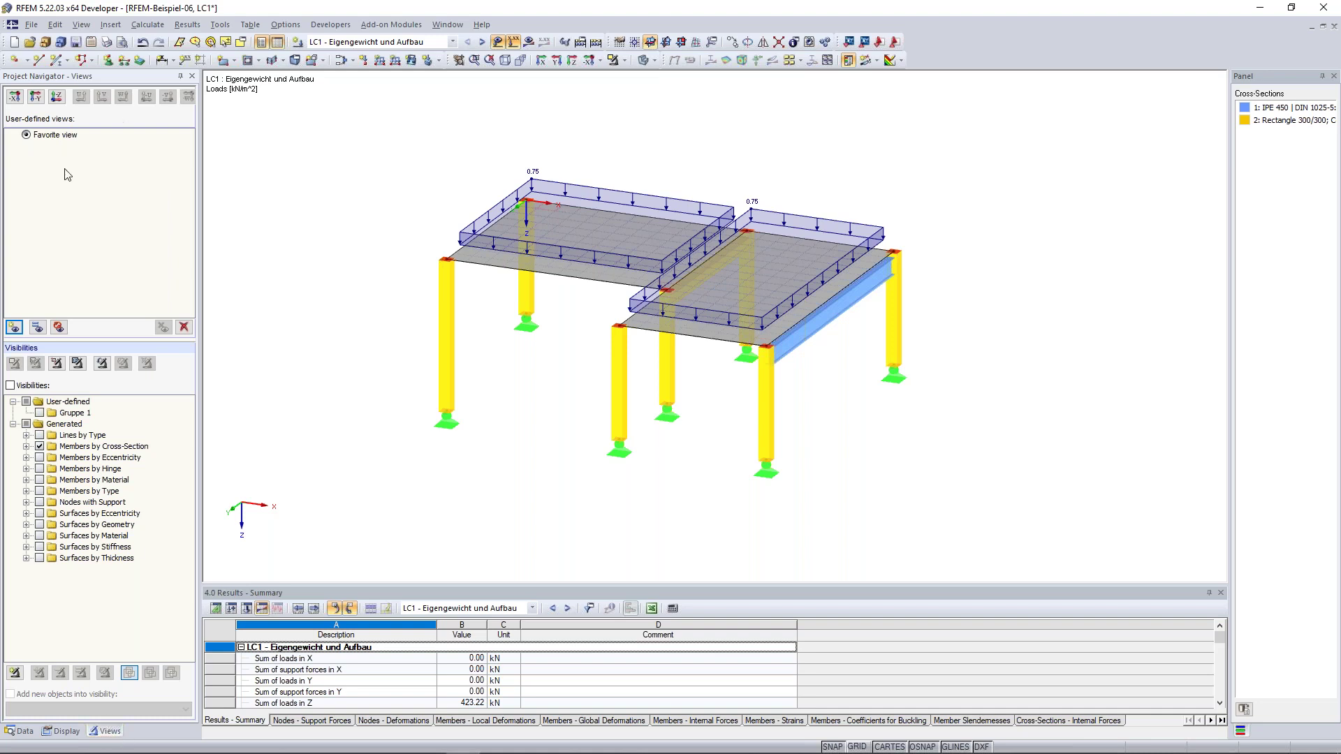
double_click(30, 136)
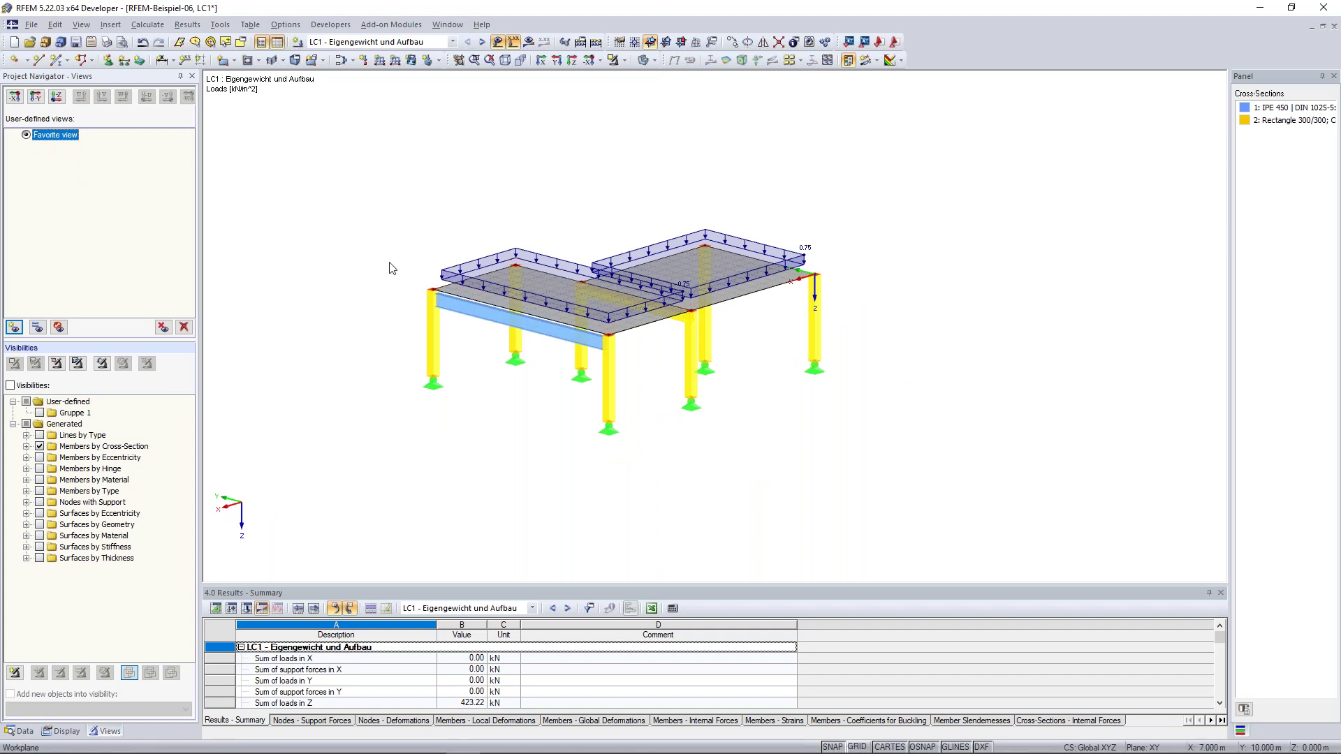
- Limit the generated visibility by cross-section to the Rectangle 300/300 members, and add the IPE 450 members to it
ctrl+middle_drag(336, 261, 747, 268)
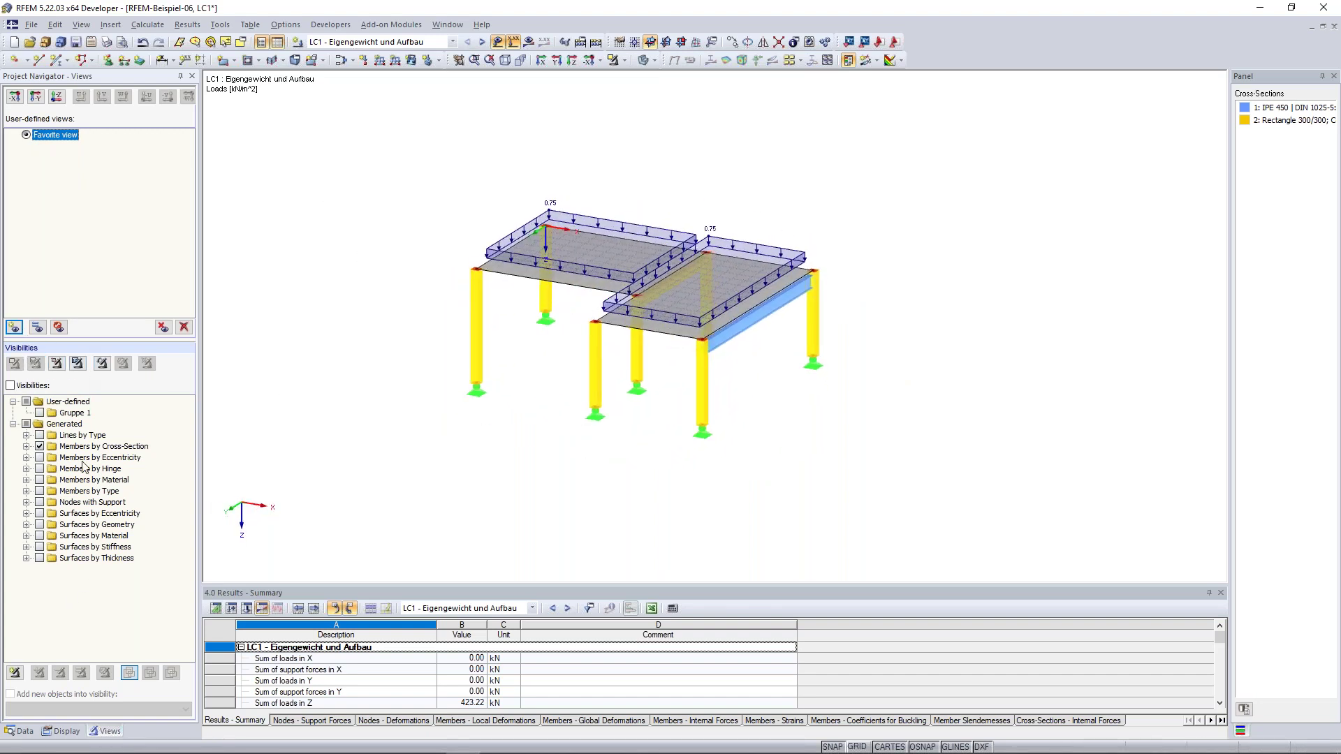
ctrl+middle_drag(563, 380, 521, 365)
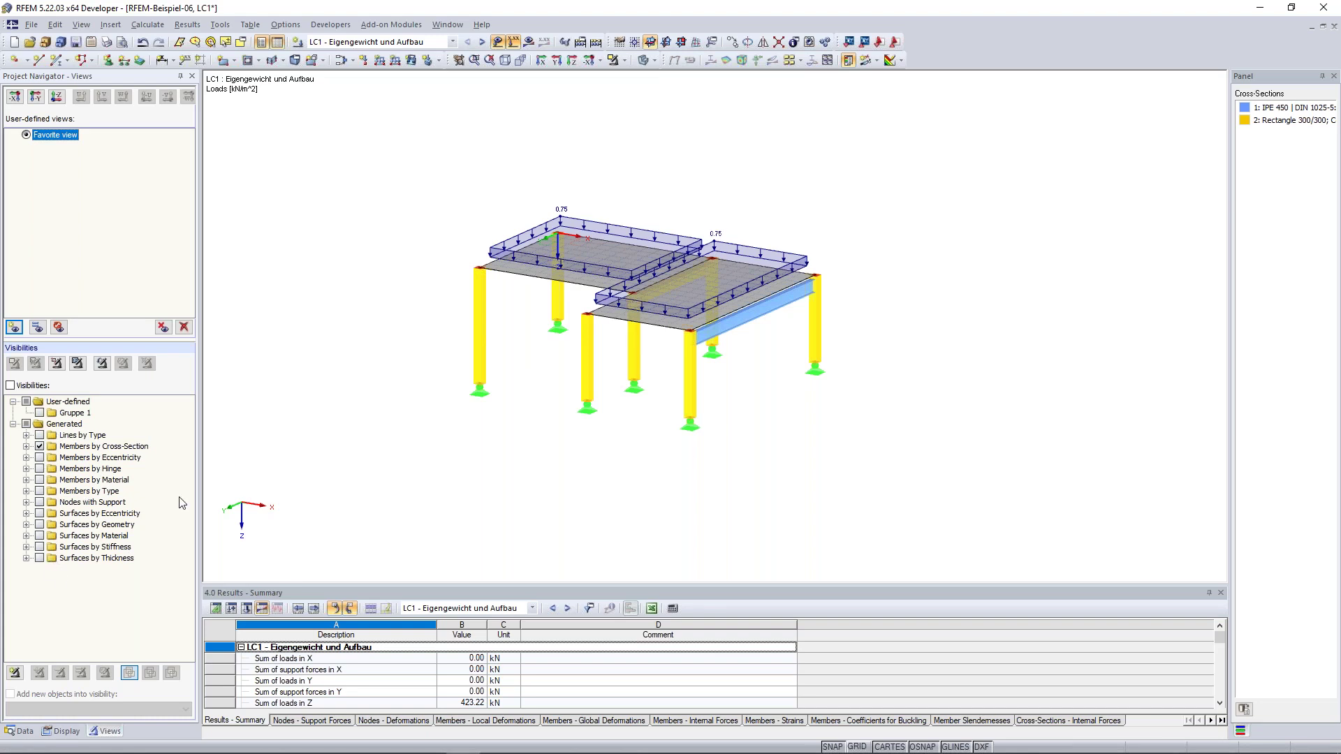
ctrl+middle_drag(772, 392, 727, 380)
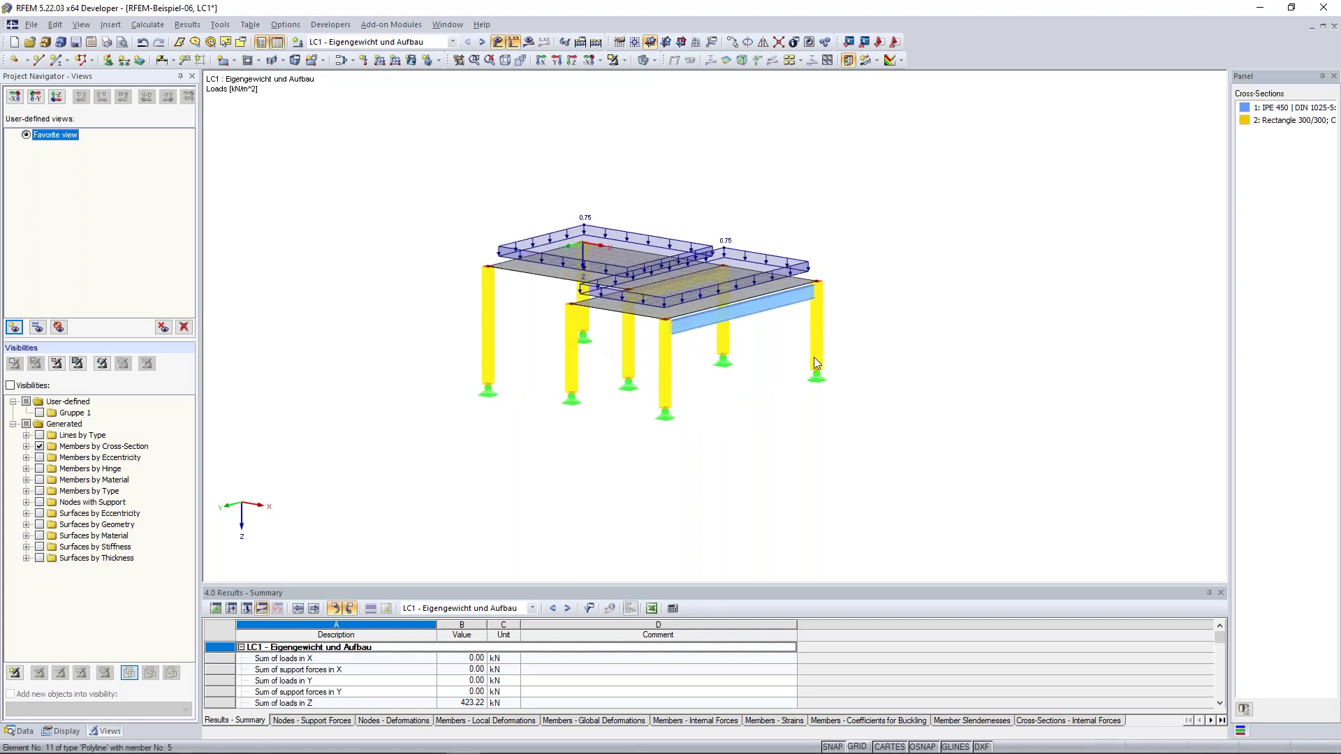
click(577, 334)
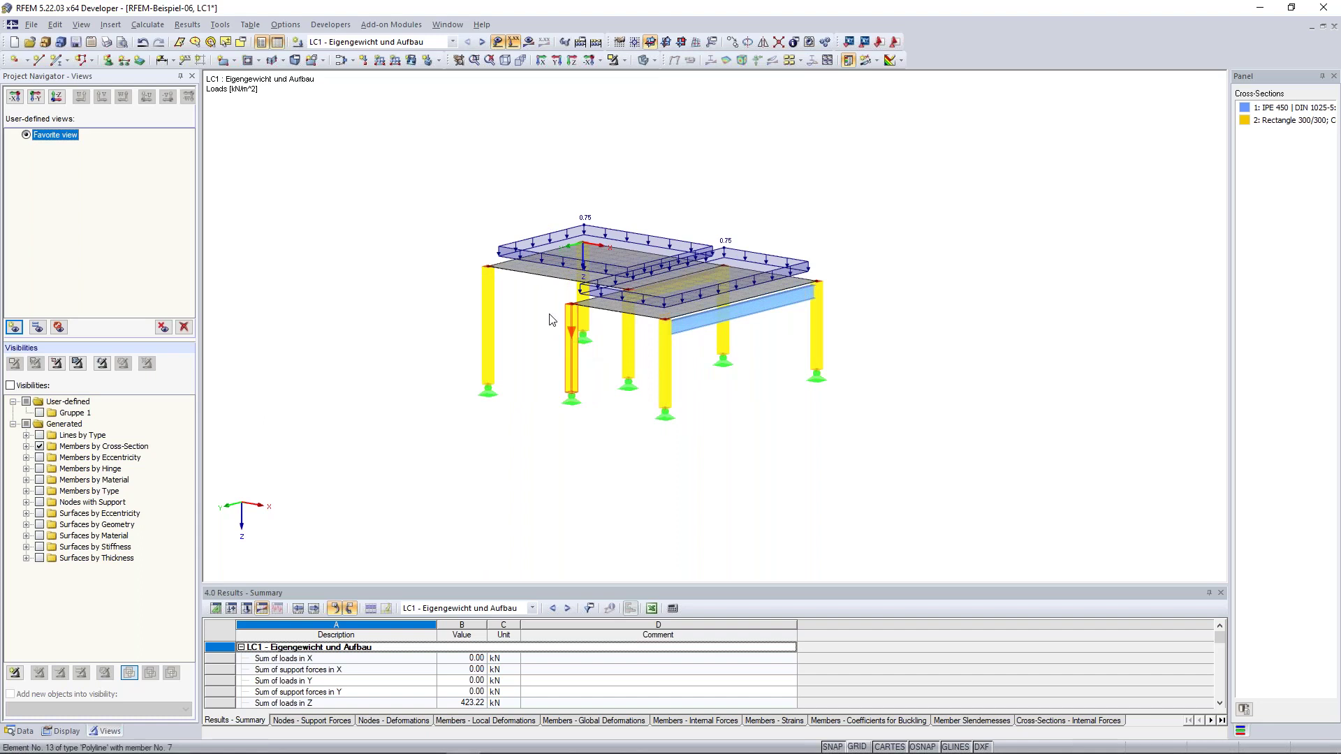
click(27, 447)
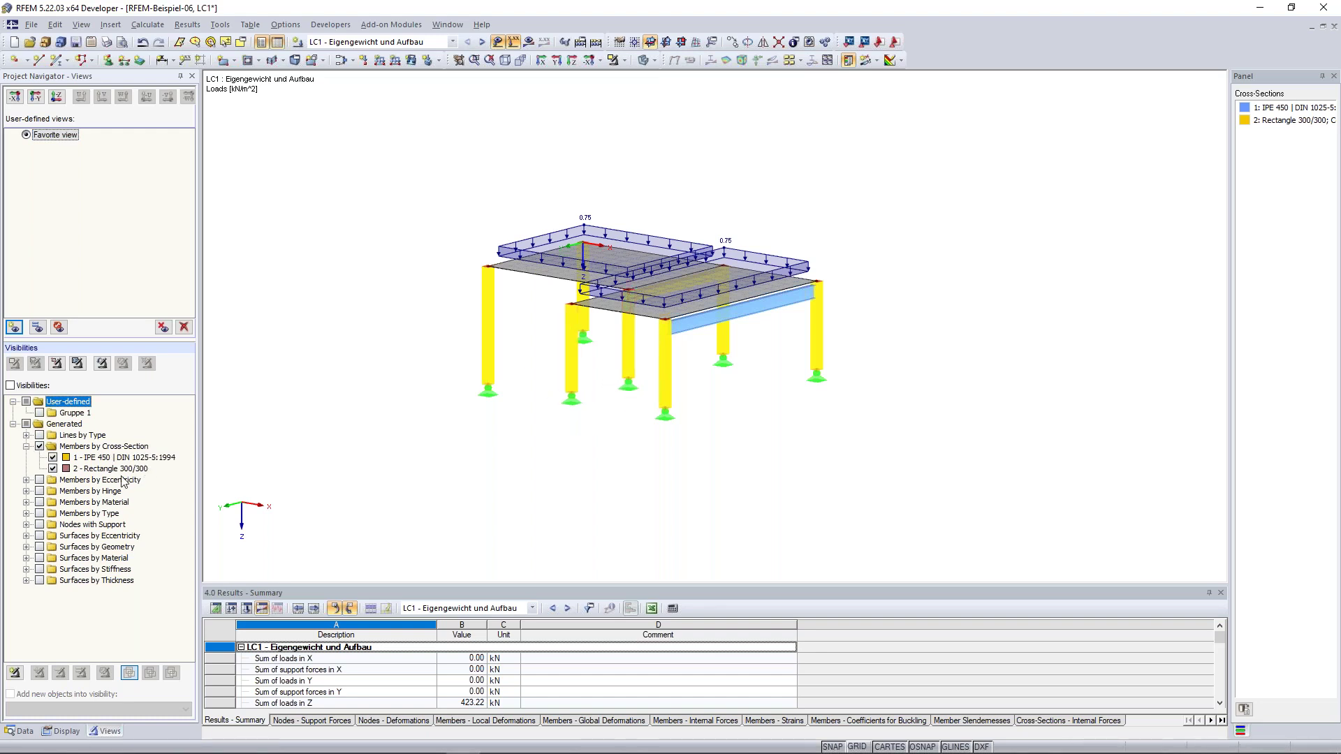
click(52, 469)
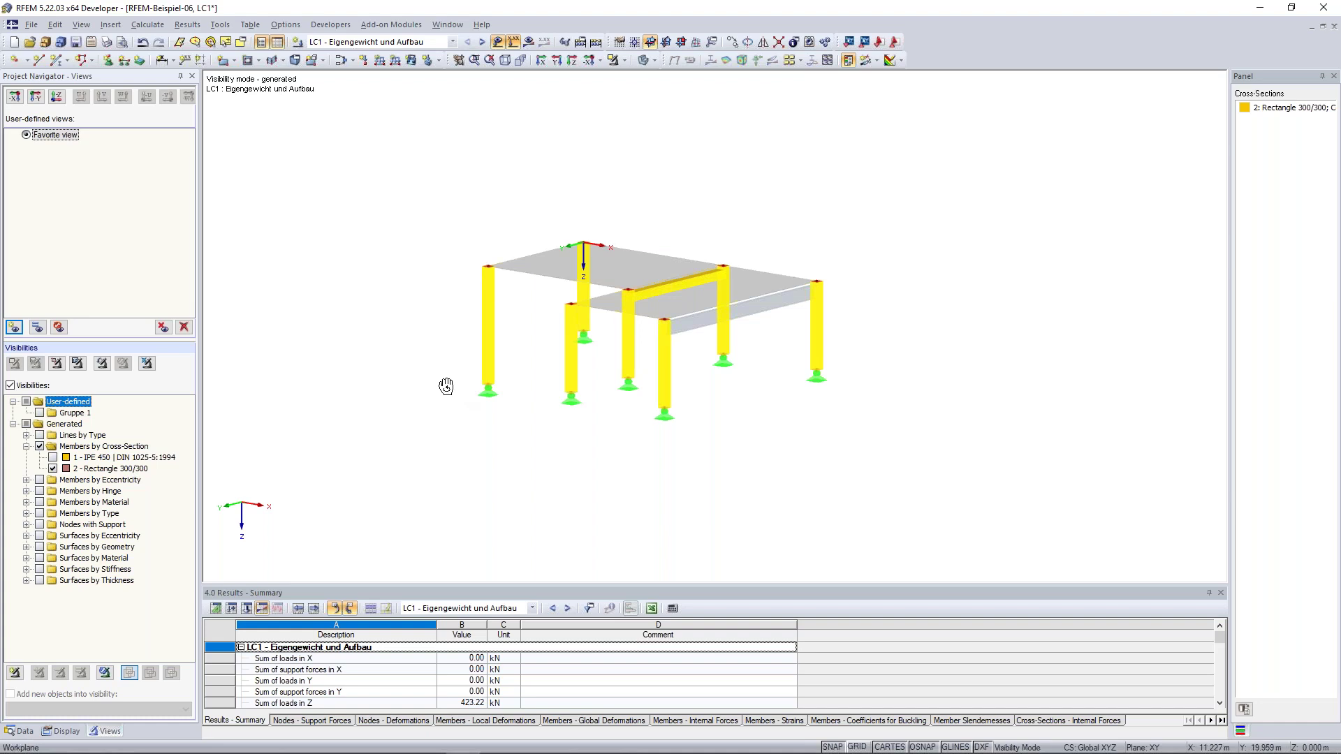
ctrl+middle_drag(475, 383, 411, 301)
ctrl+middle_drag(433, 233, 417, 192)
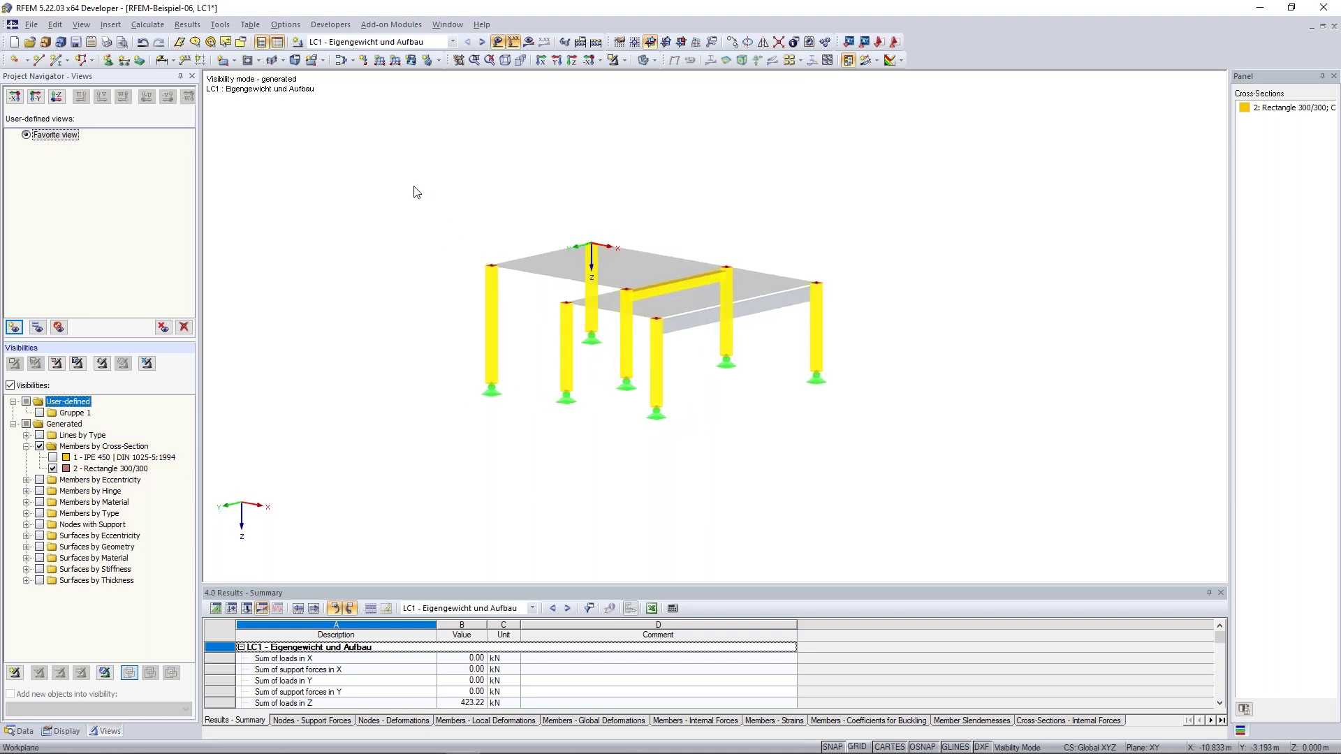
click(52, 457)
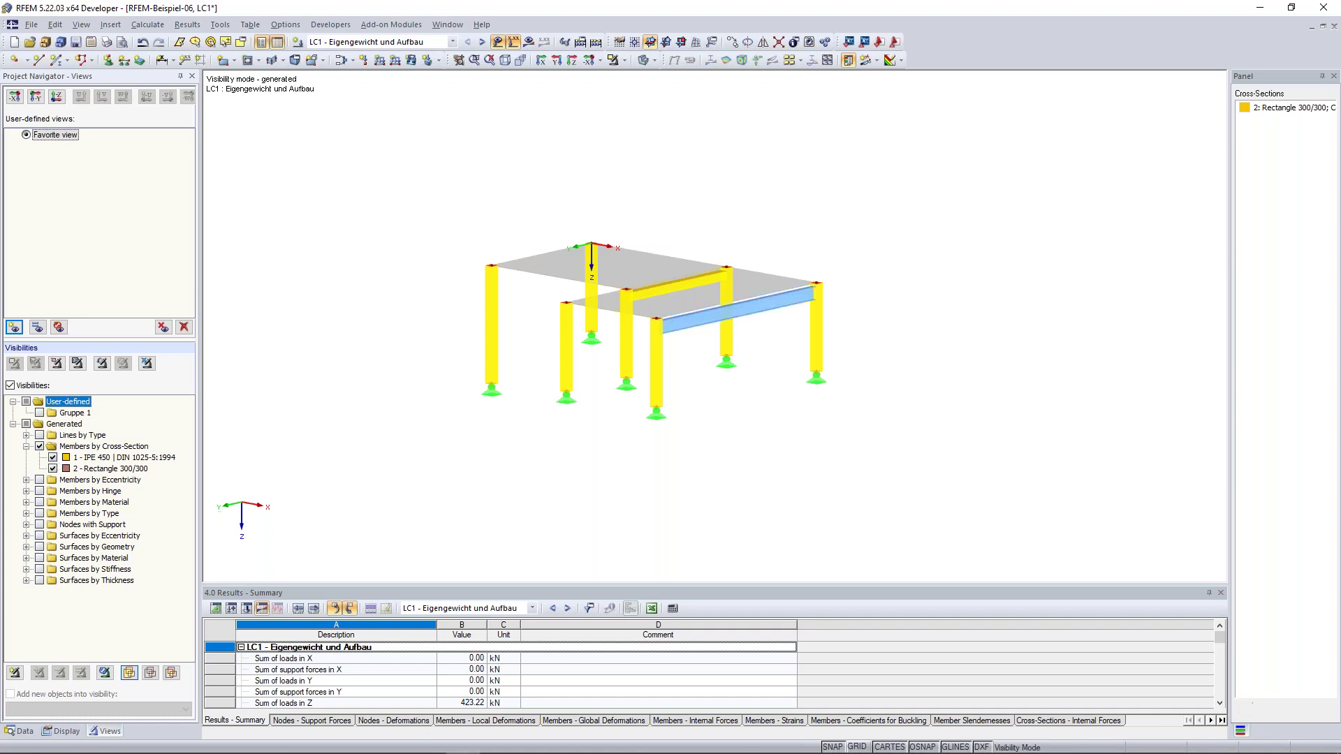
- Clear the visibility of members by cross-section and show only the surfaces with a thickness of 200 mm
click(39, 447)
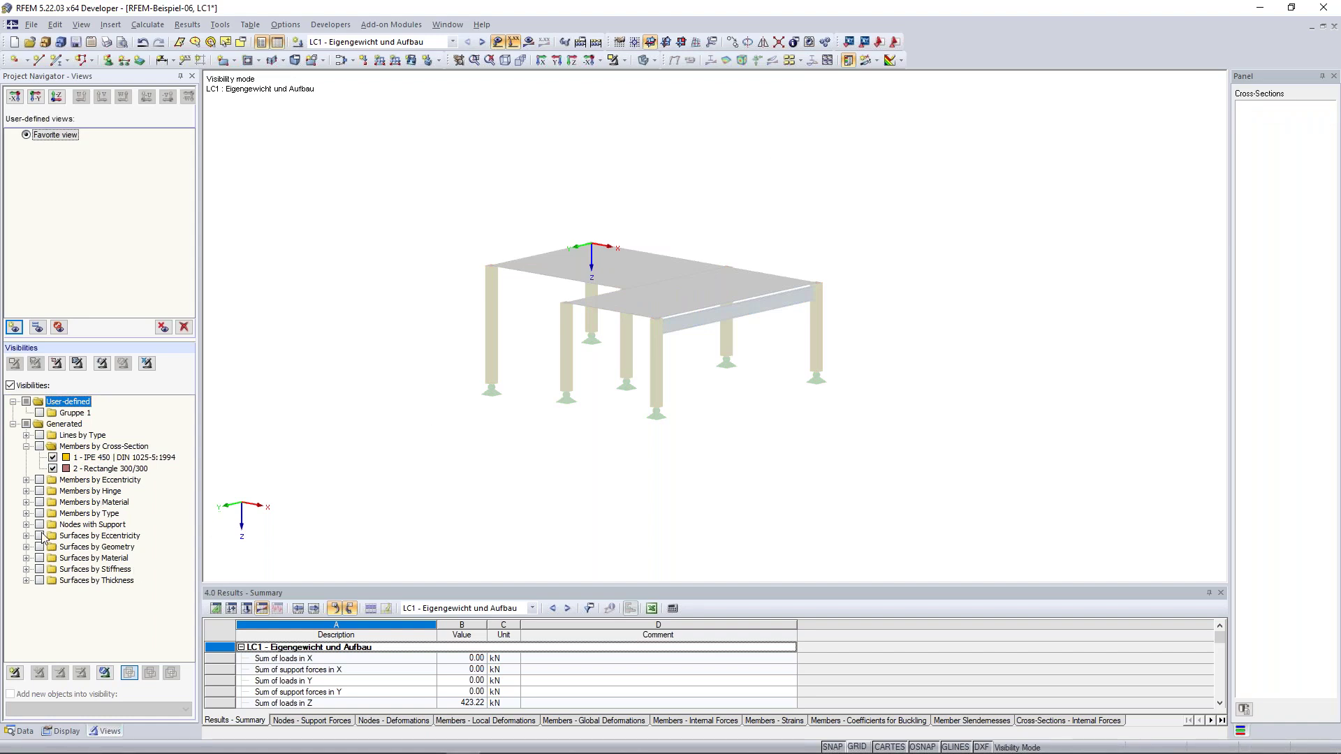
click(26, 580)
click(53, 592)
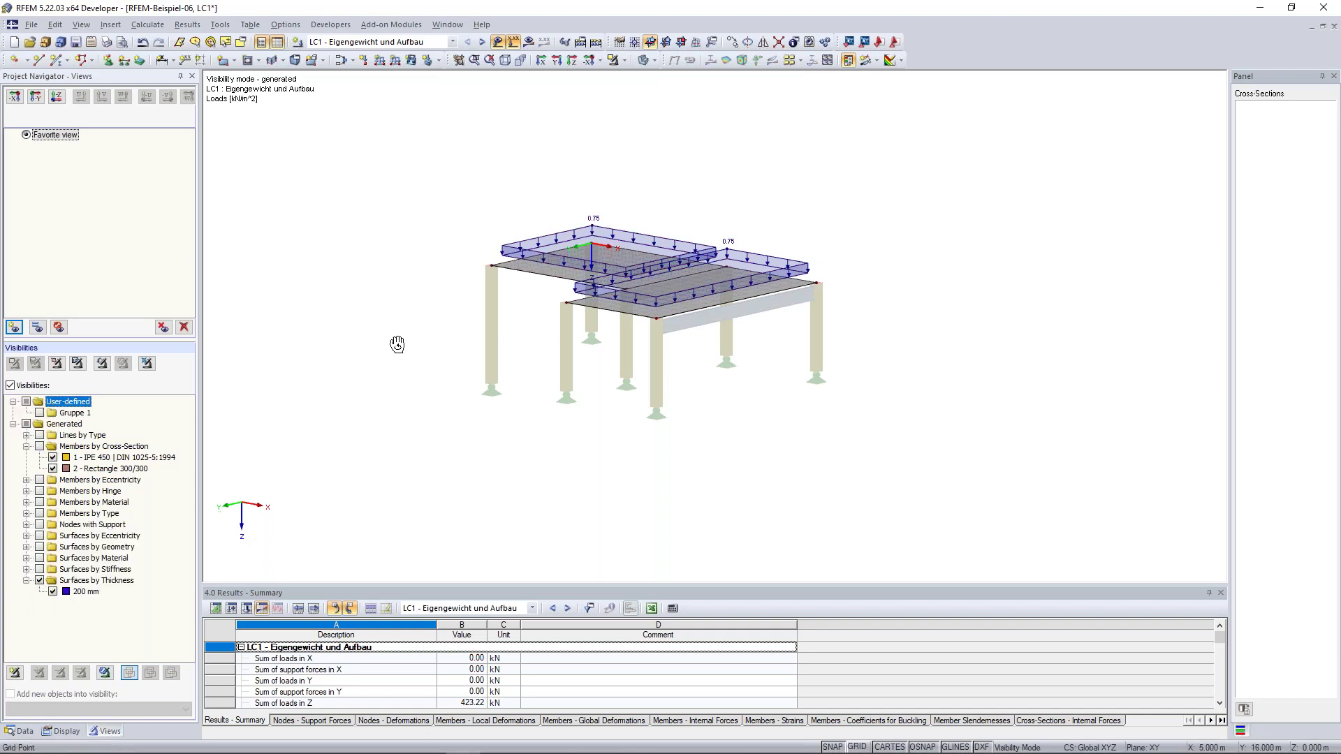
ctrl+middle_drag(387, 337, 403, 343)
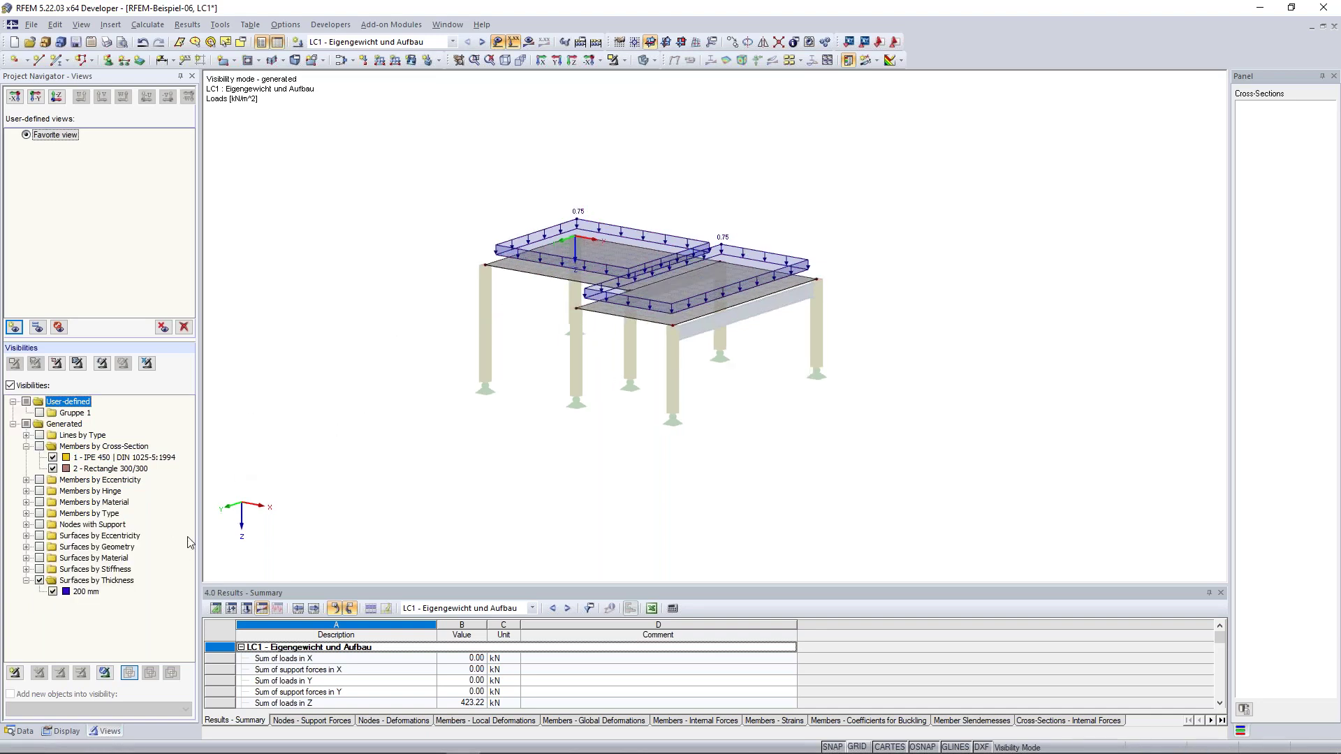
- Show the calculation results again and display the global deformations u-Z for the visible surfaces
click(530, 43)
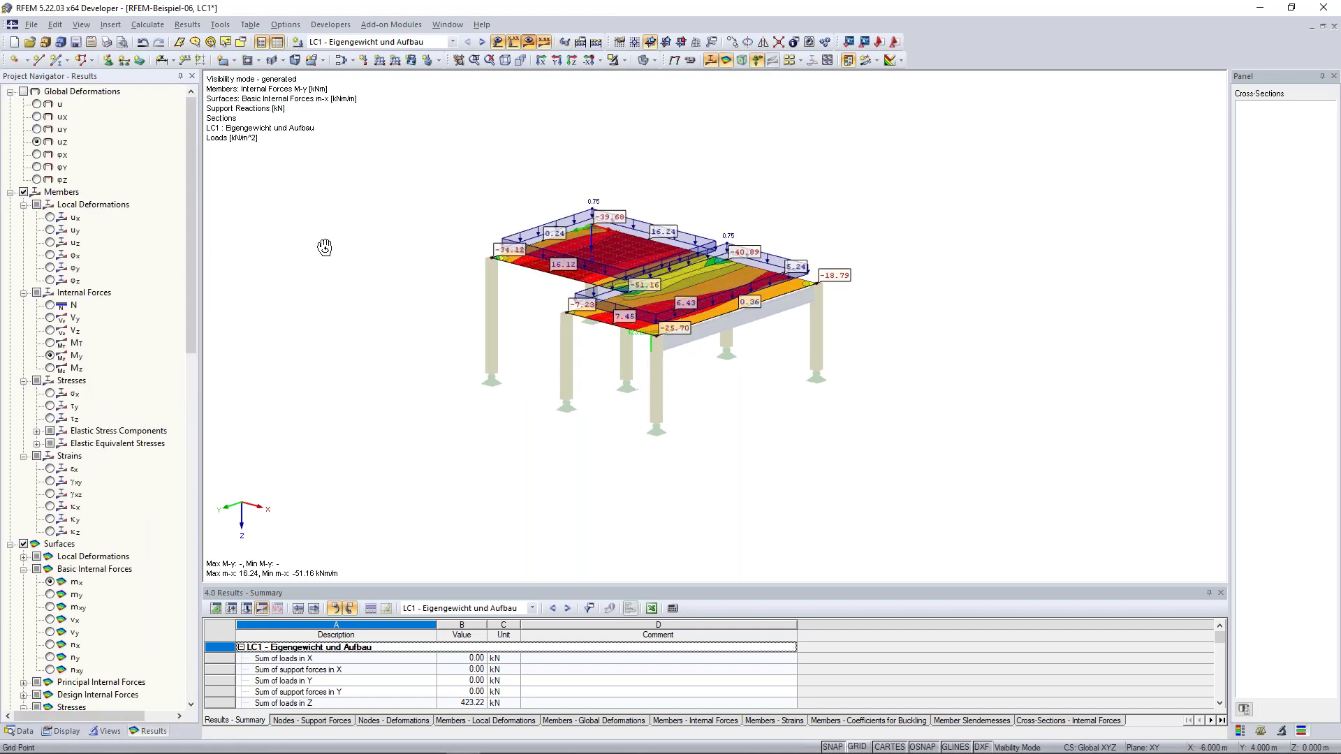
middle_drag(412, 201, 404, 227)
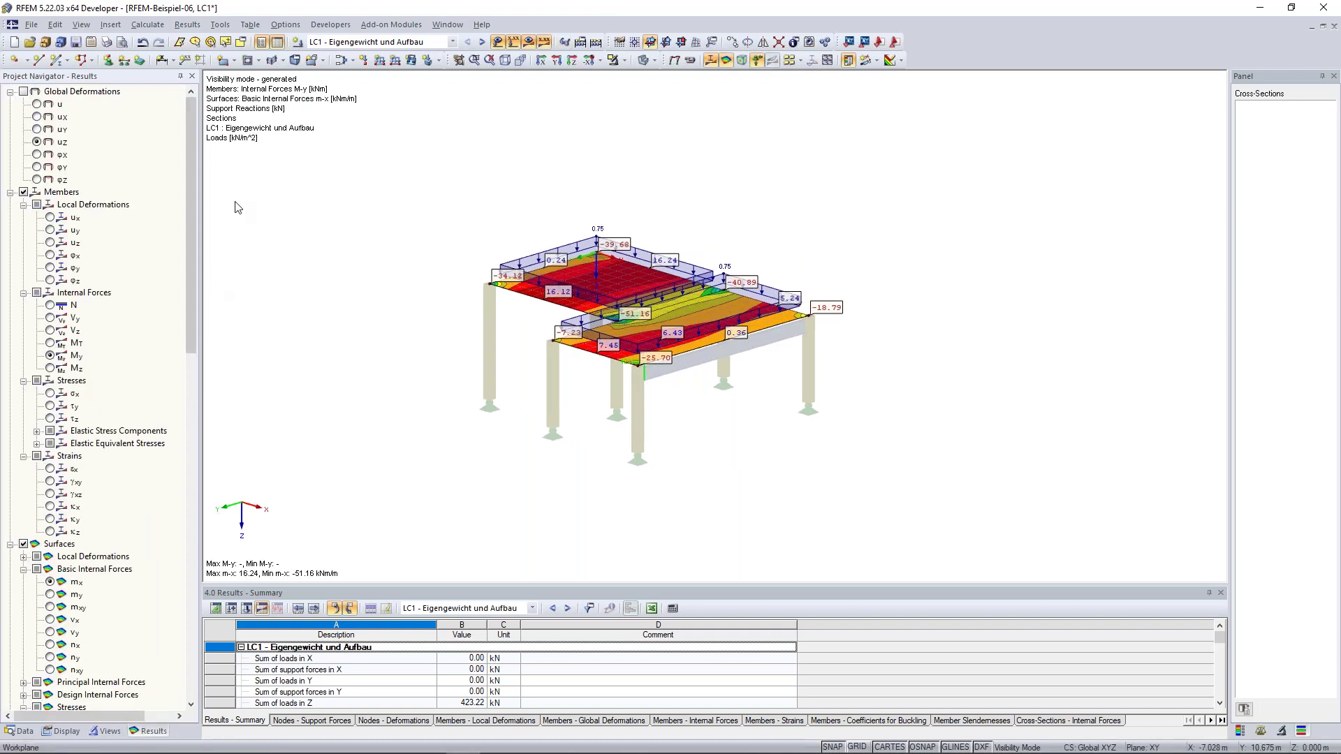
ctrl+middle_drag(710, 277, 342, 239)
click(24, 92)
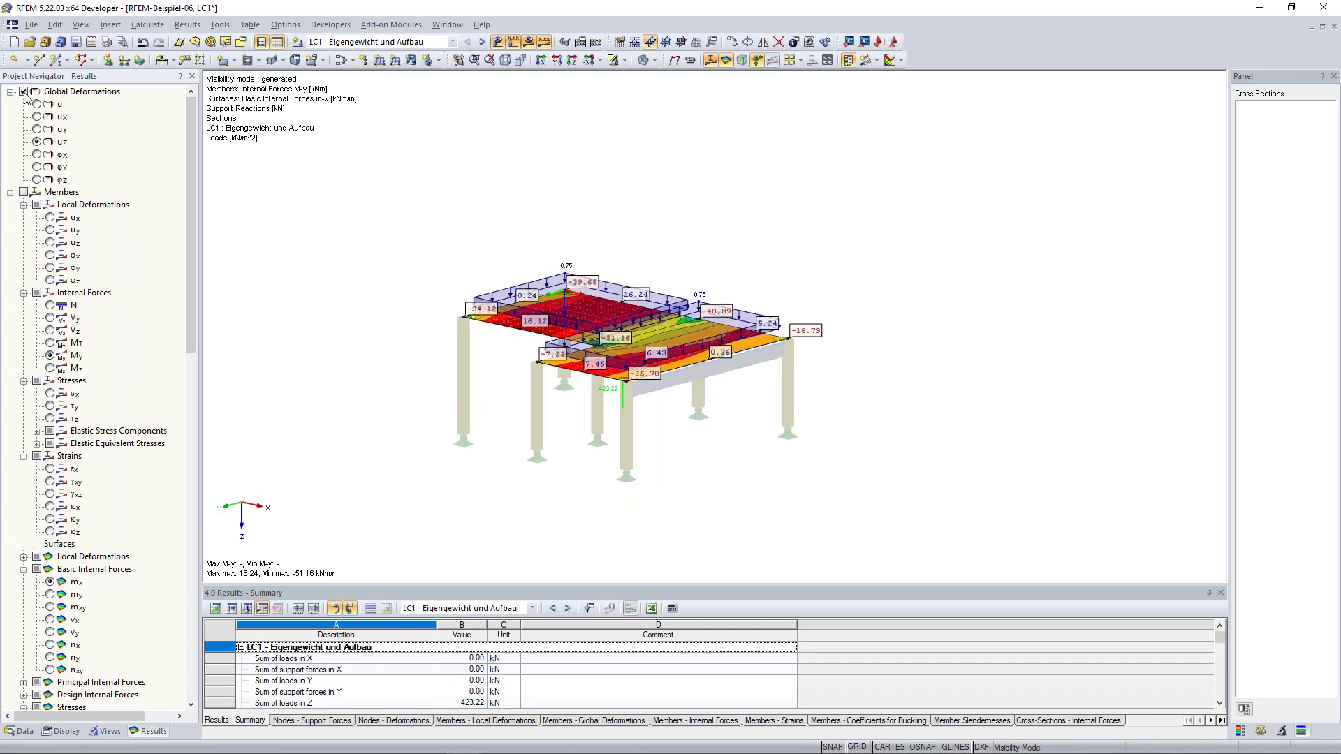
ctrl+middle_drag(320, 255, 363, 244)
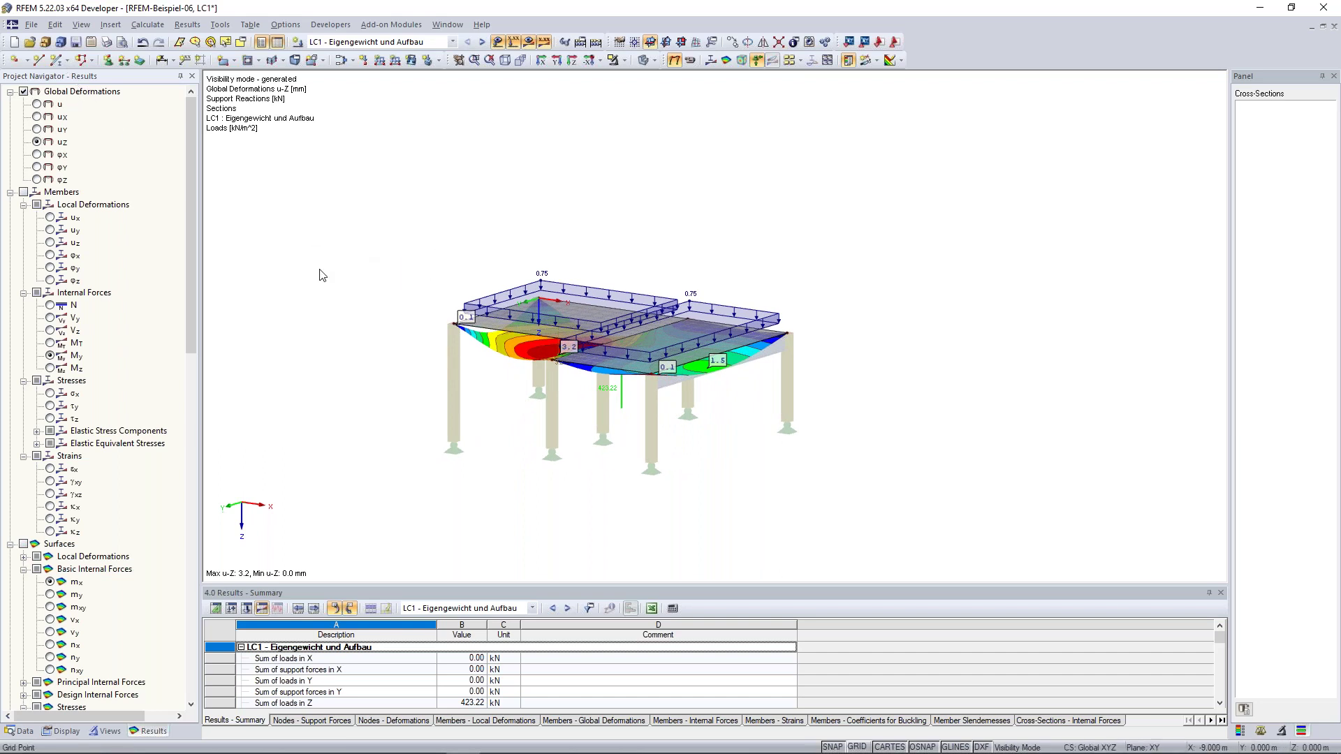
ctrl+middle_drag(323, 273, 290, 292)
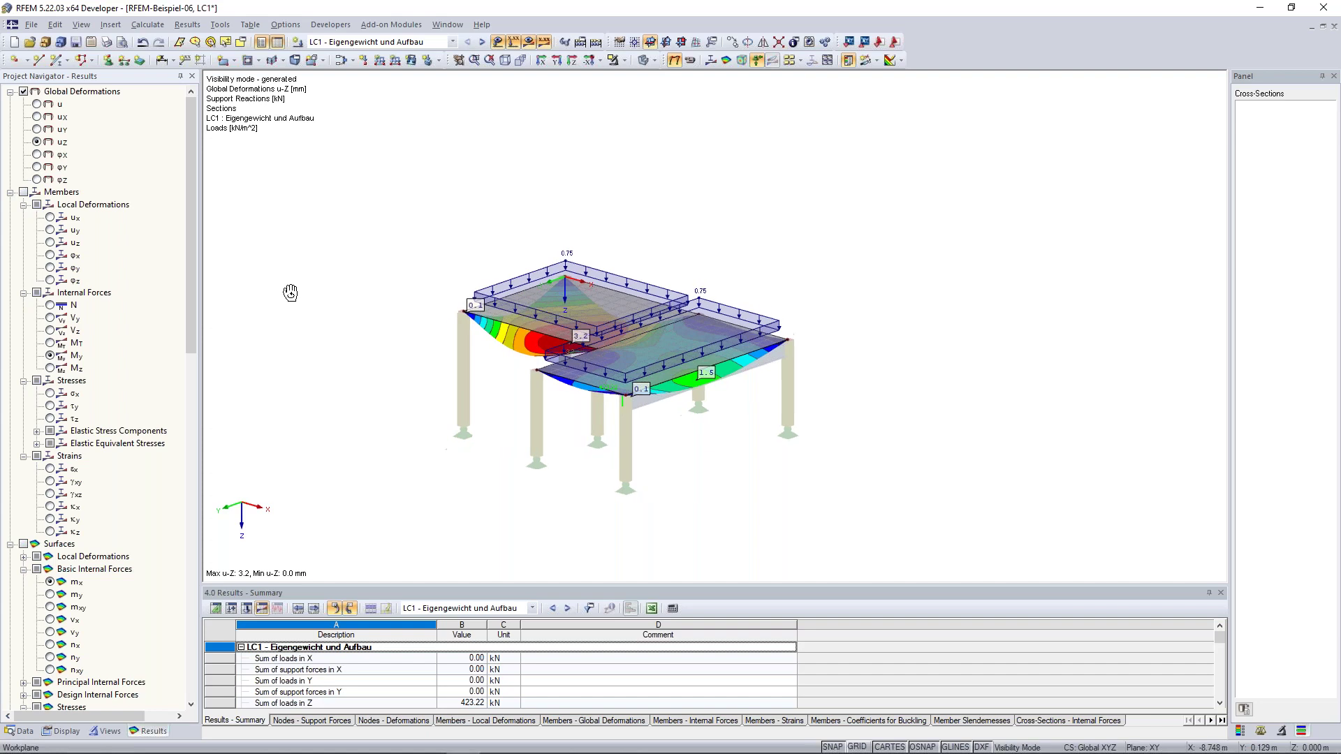
- Switch the result display to the members' internal forces M-y and cancel the visibility mode for the whole model
click(23, 192)
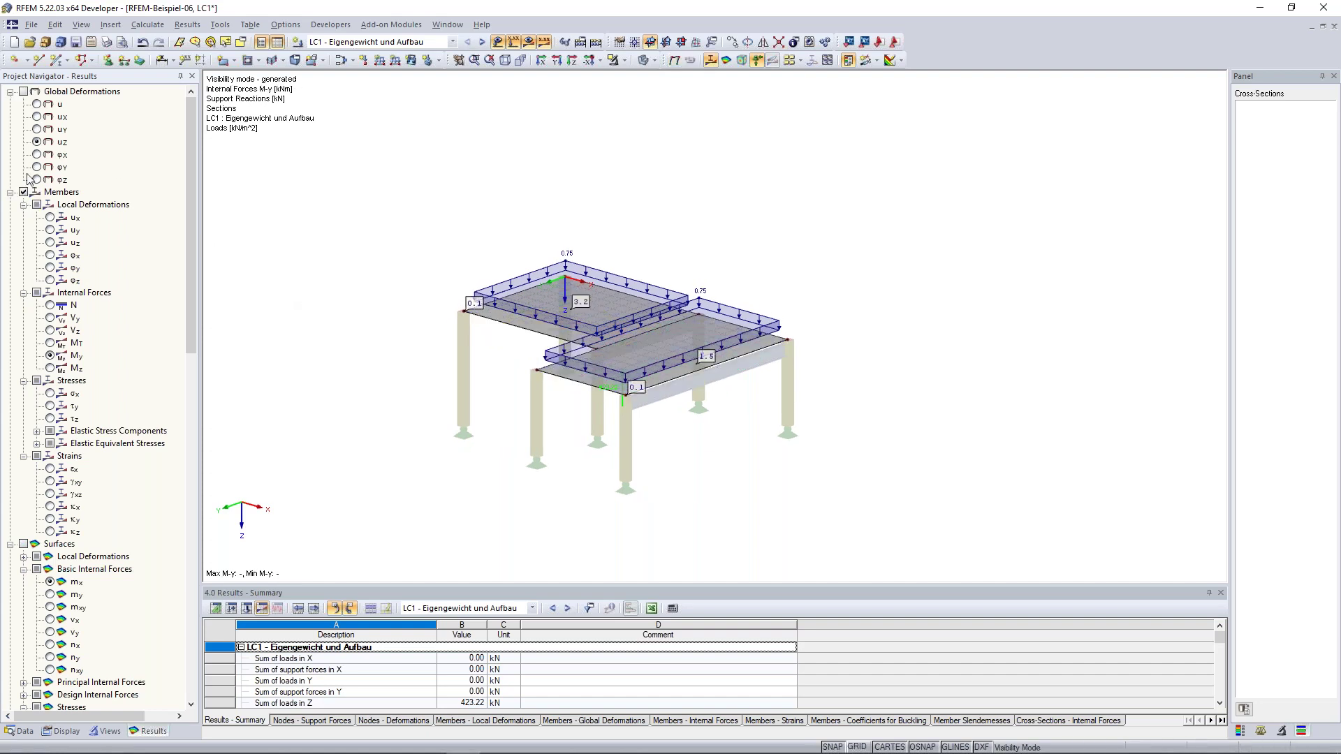
click(625, 62)
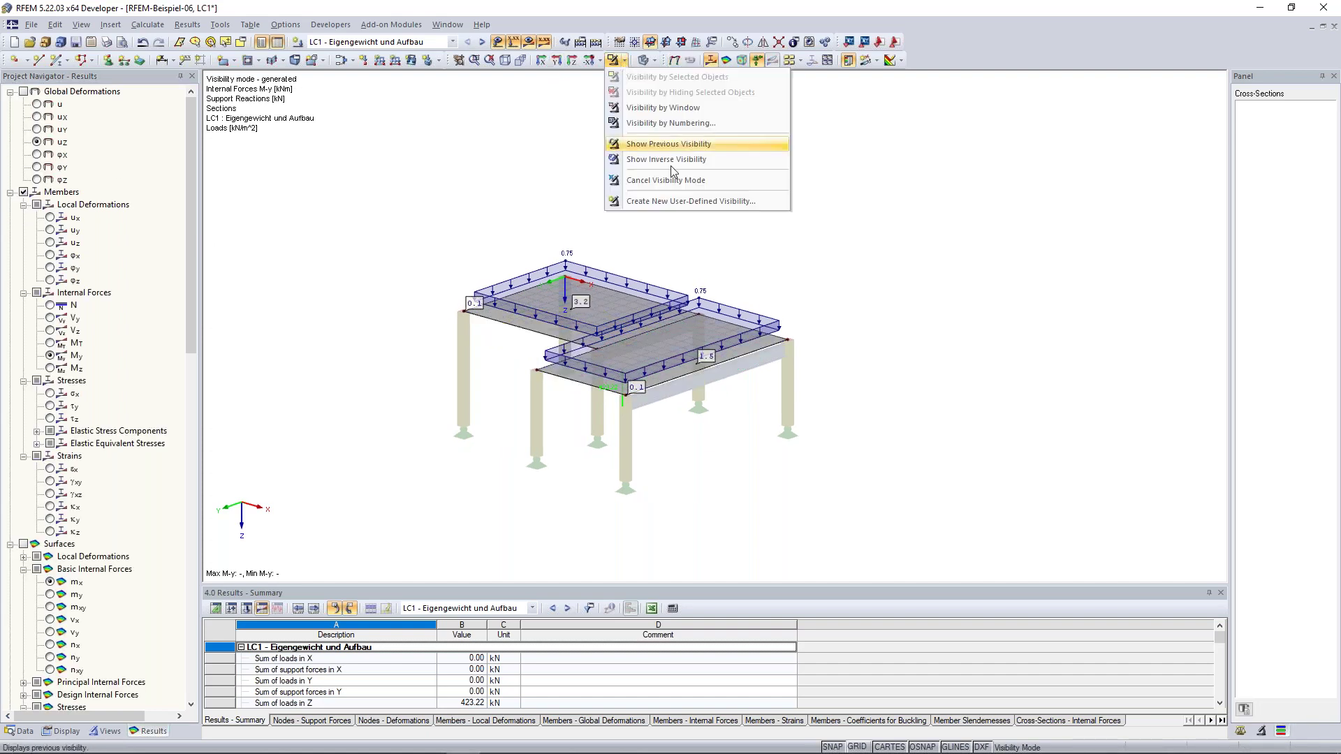
click(671, 181)
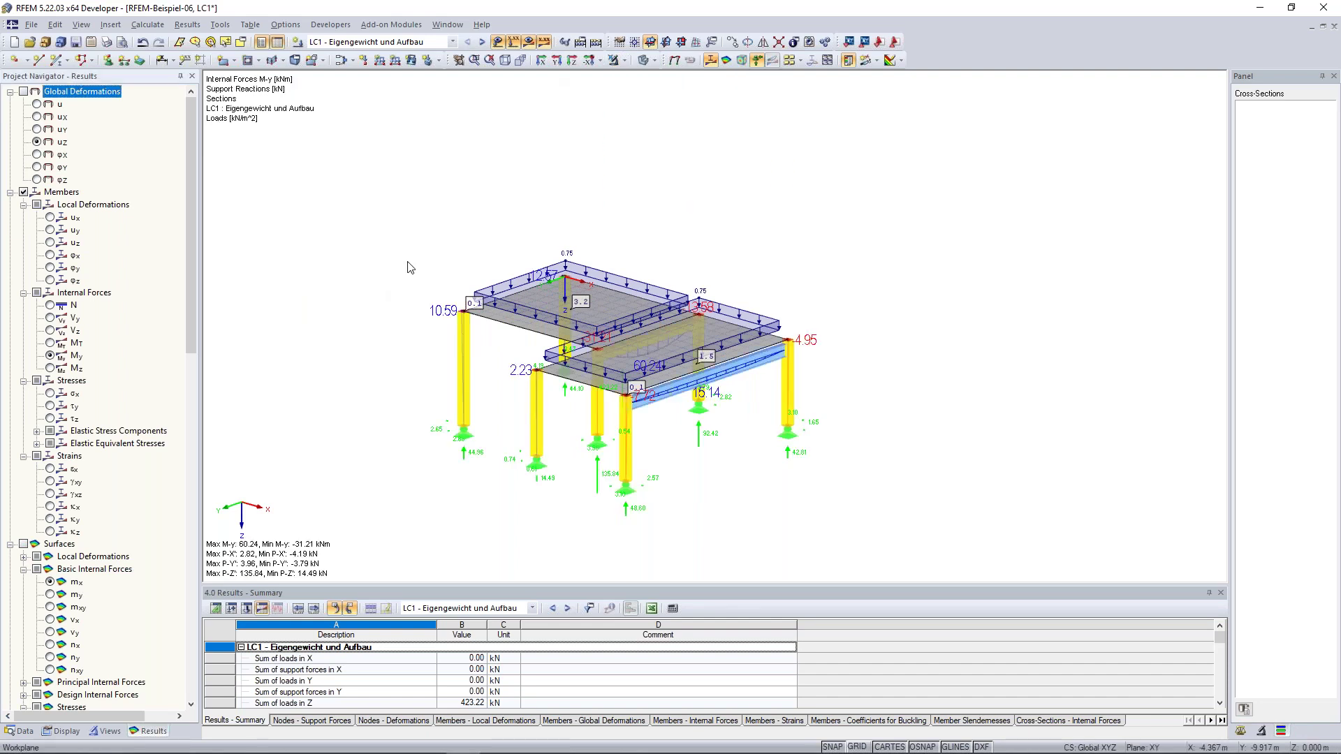
ctrl+middle_drag(407, 264, 335, 268)
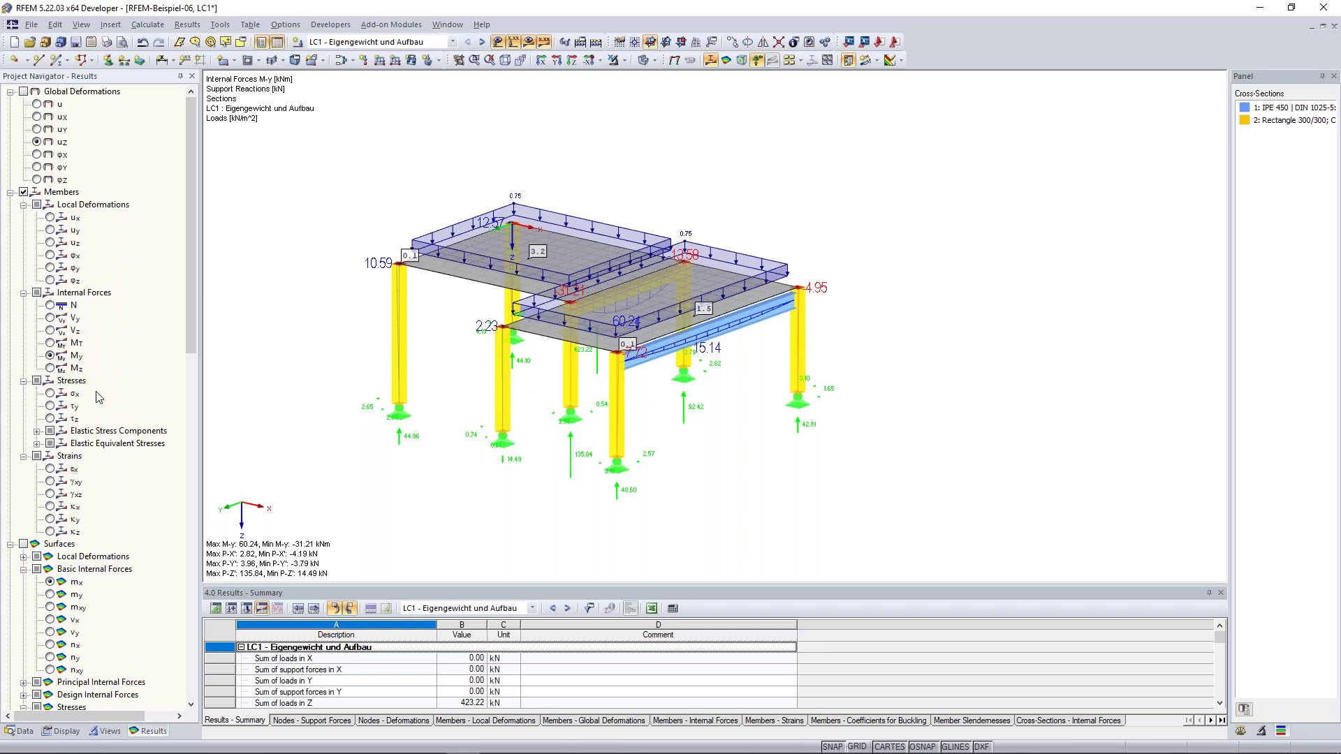
- Switch the members' result display to the internal forces N
ctrl+middle_drag(291, 314, 325, 250)
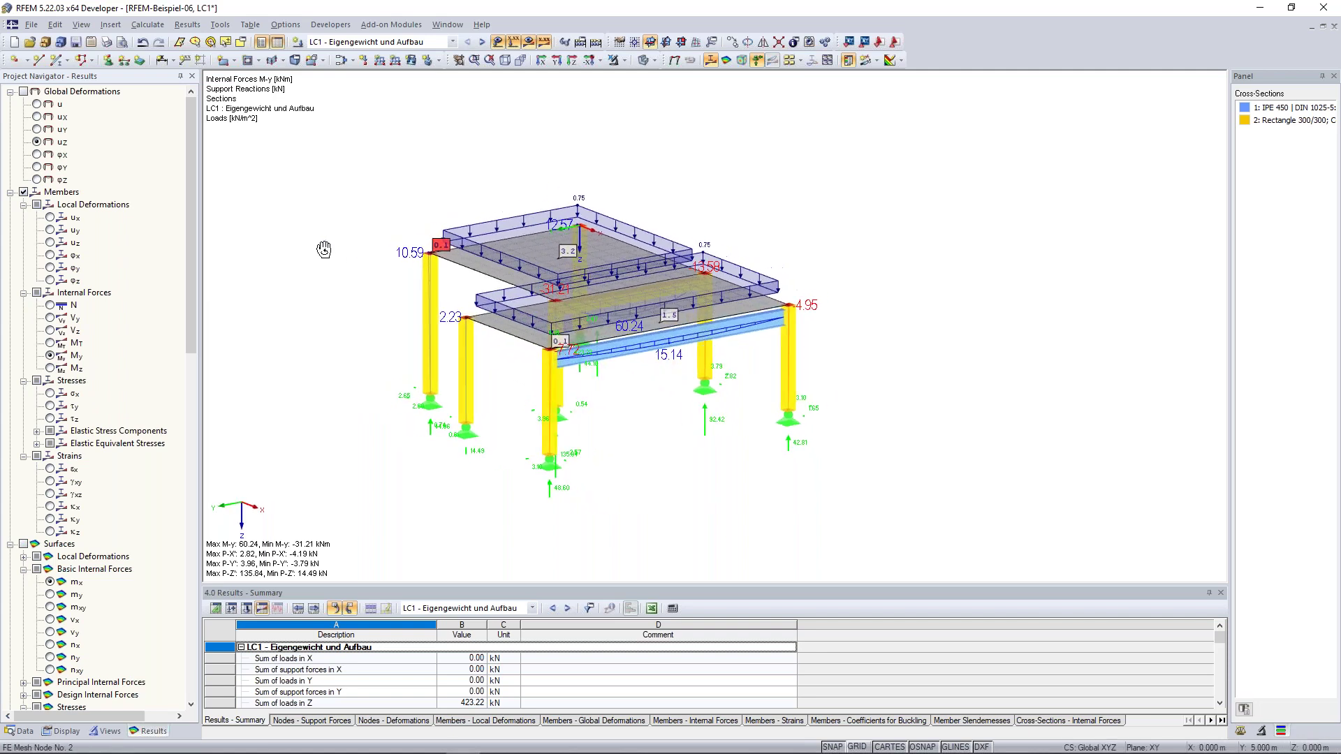
scroll(538, 357, up, 2)
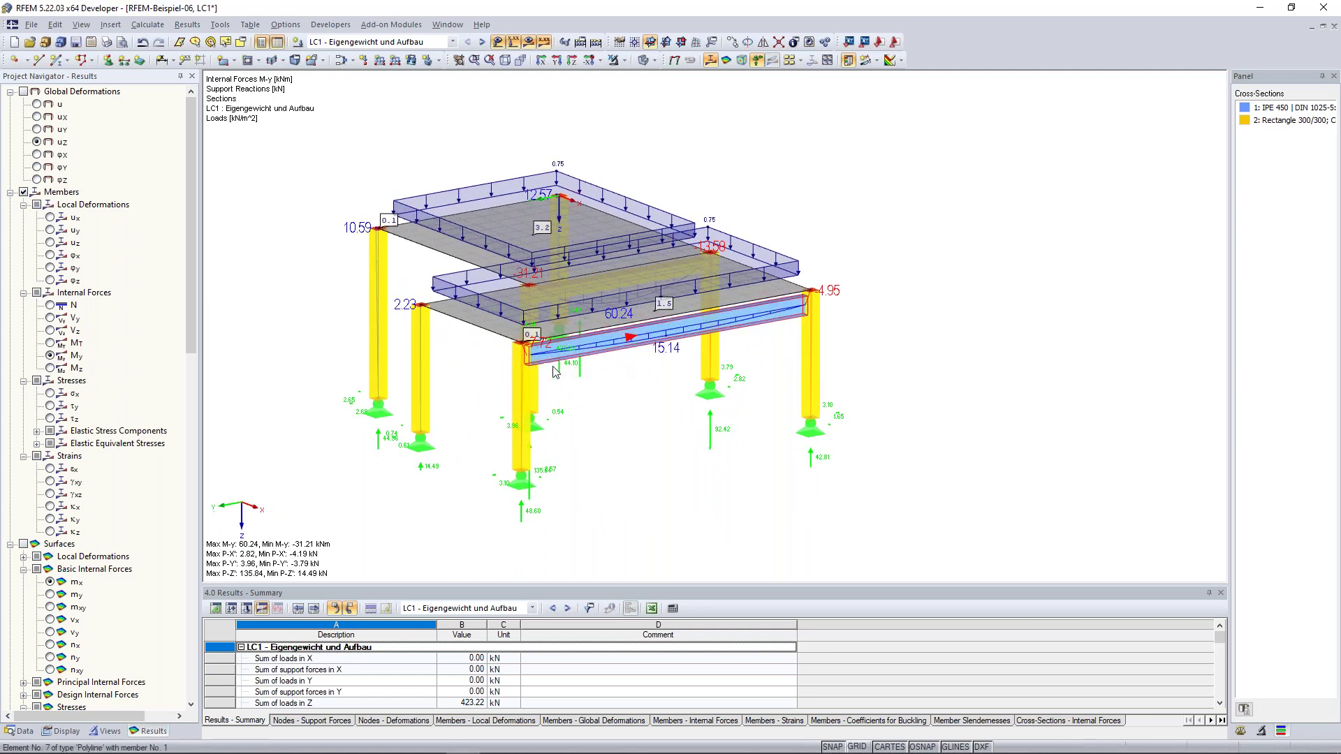
mouse_move(806, 300)
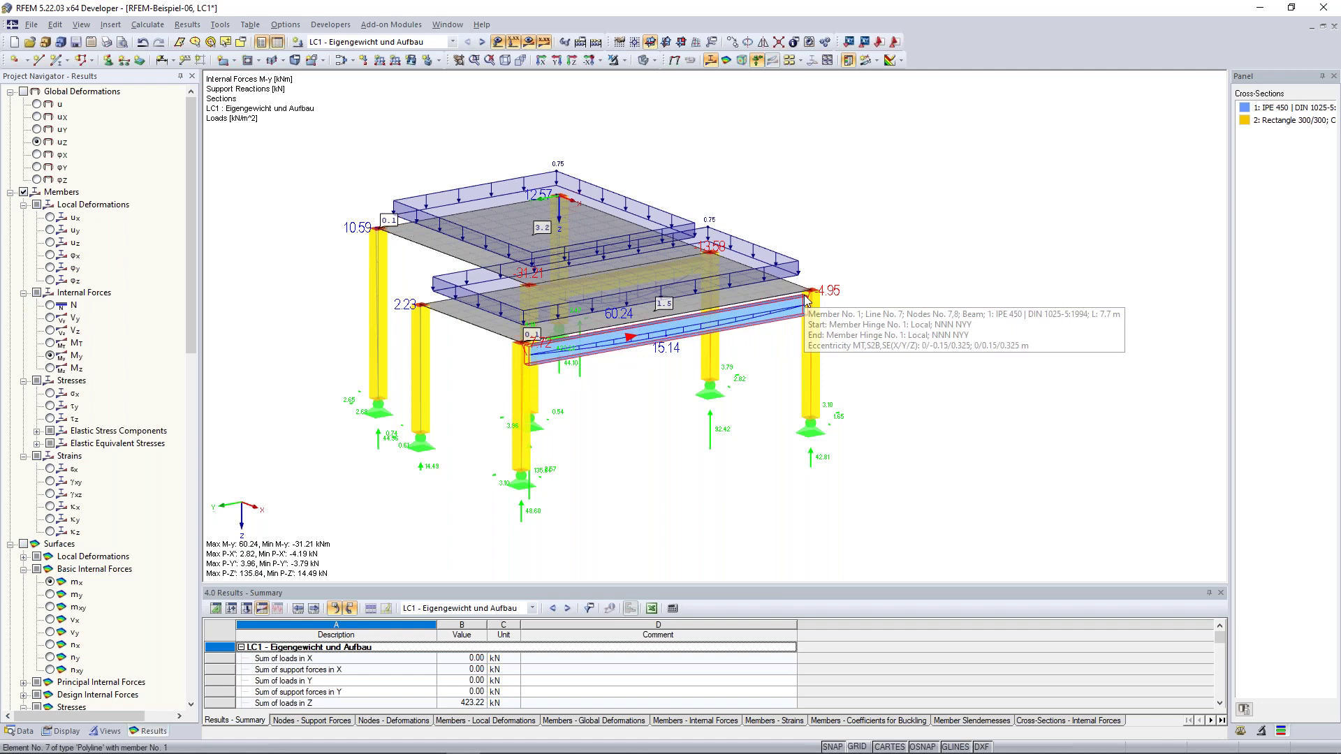
ctrl+middle_drag(746, 393, 726, 397)
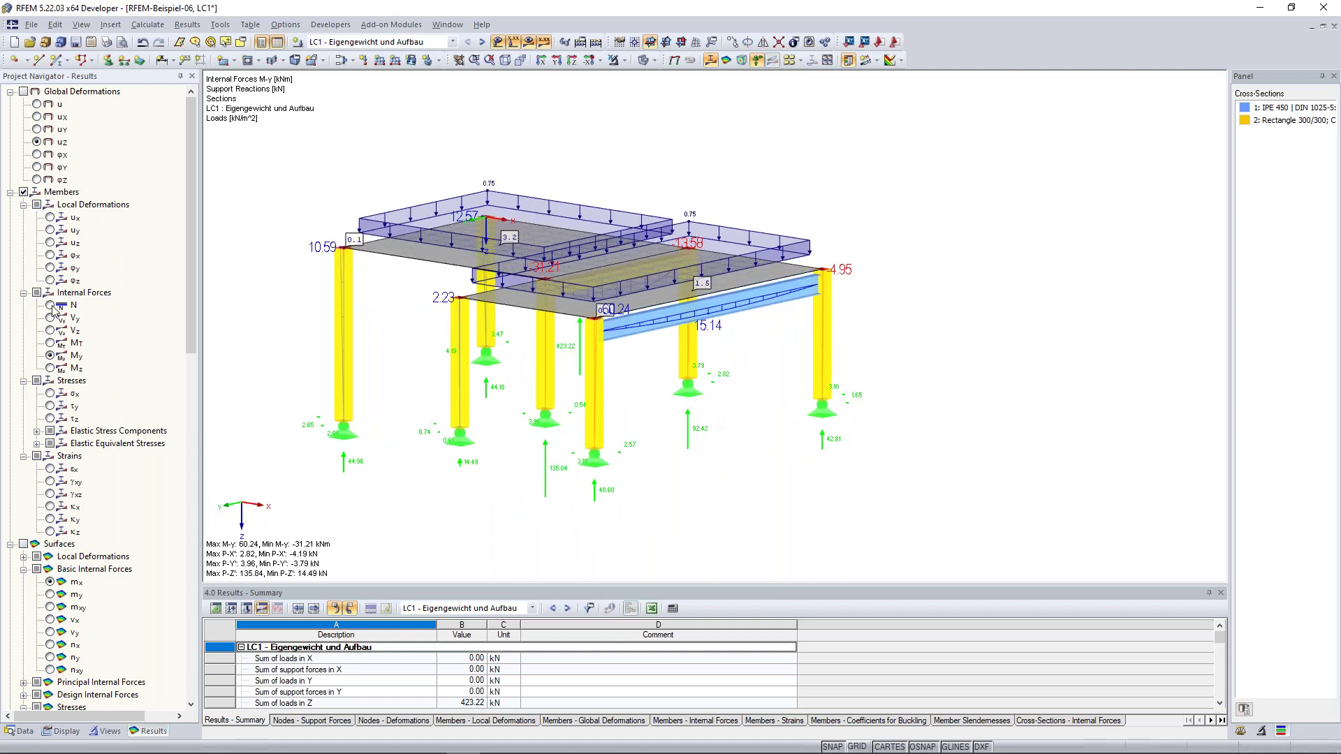
key(Up)
key(Up)
key(Up)
key(Up)
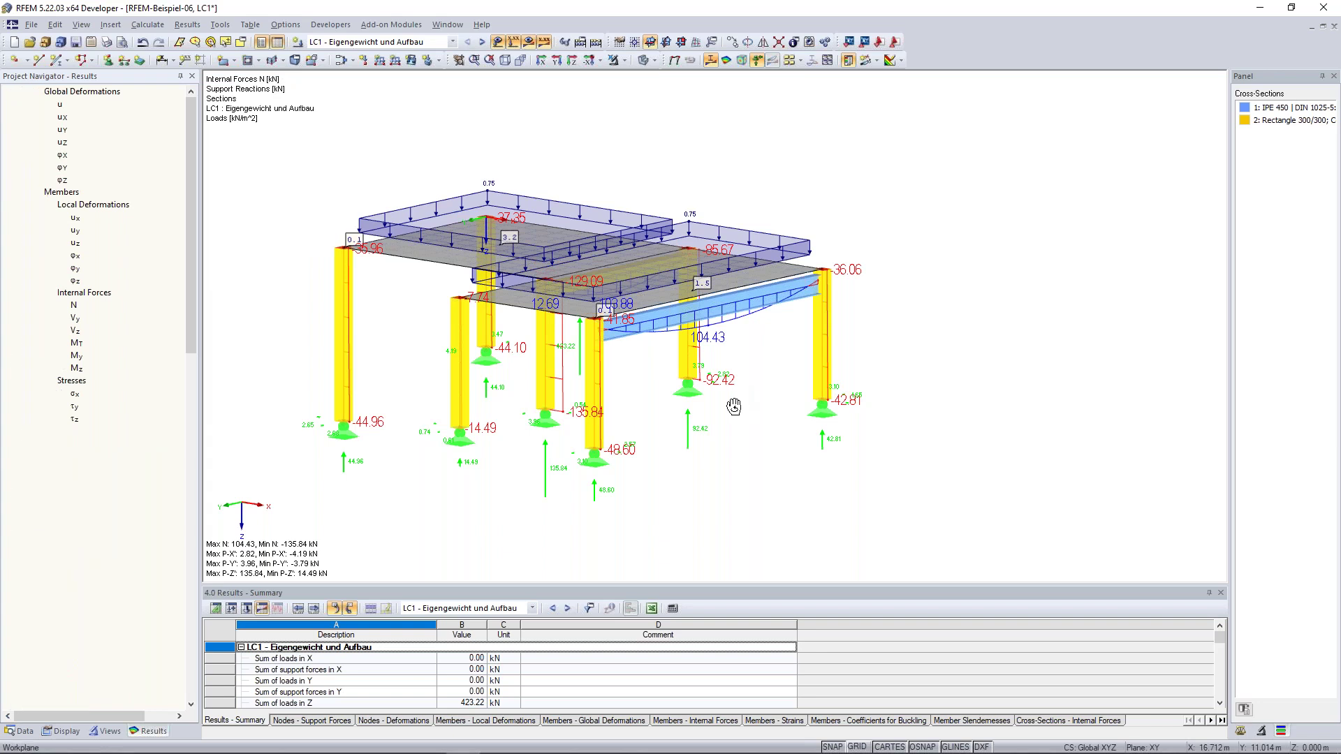
ctrl+middle_drag(737, 379, 822, 357)
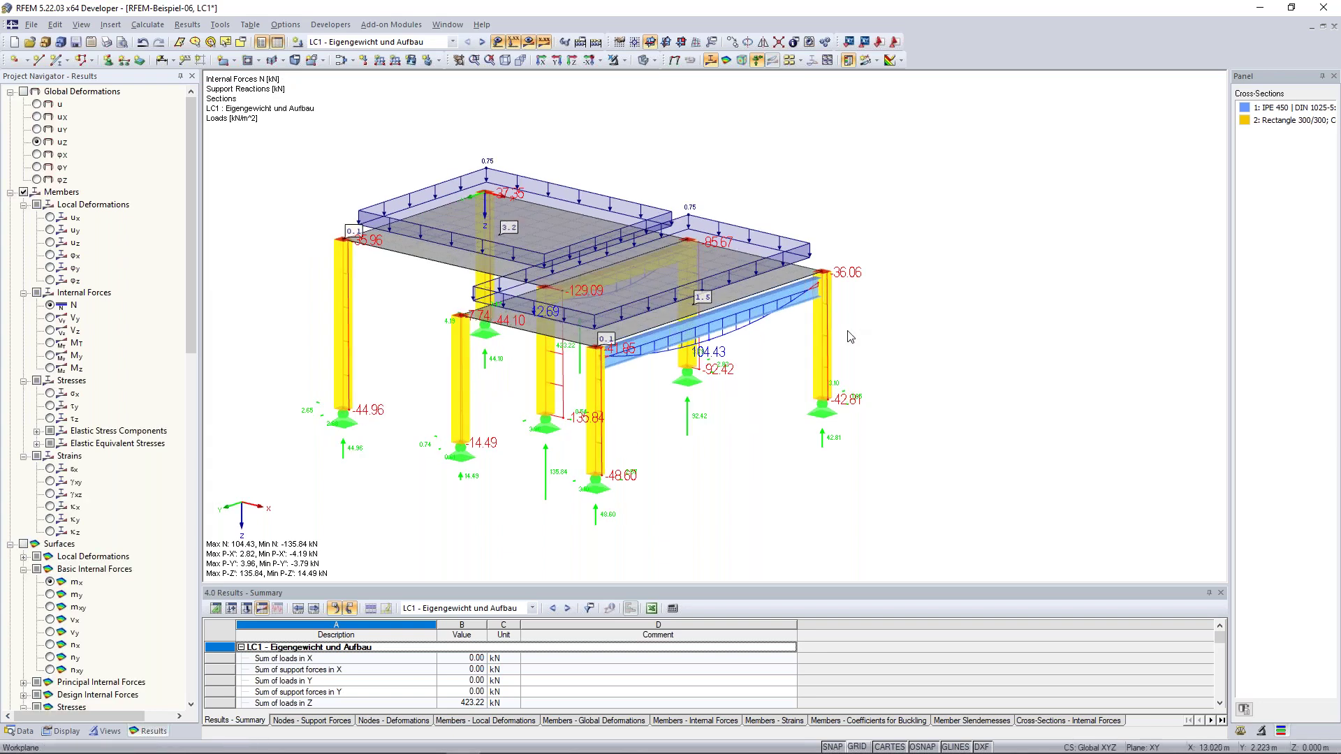
ctrl+middle_drag(716, 429, 614, 387)
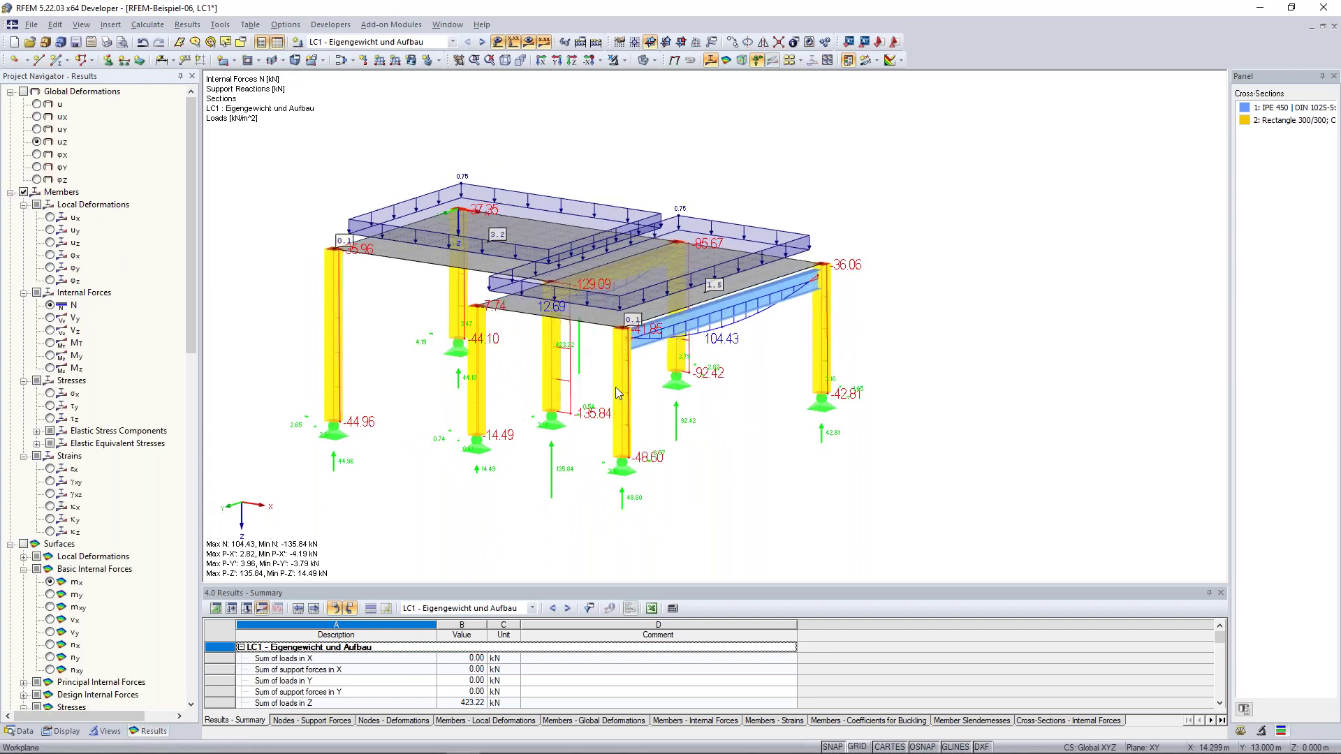
- Hide the support reactions in the result display
scroll(133, 407, down, 7)
scroll(133, 407, down, 14)
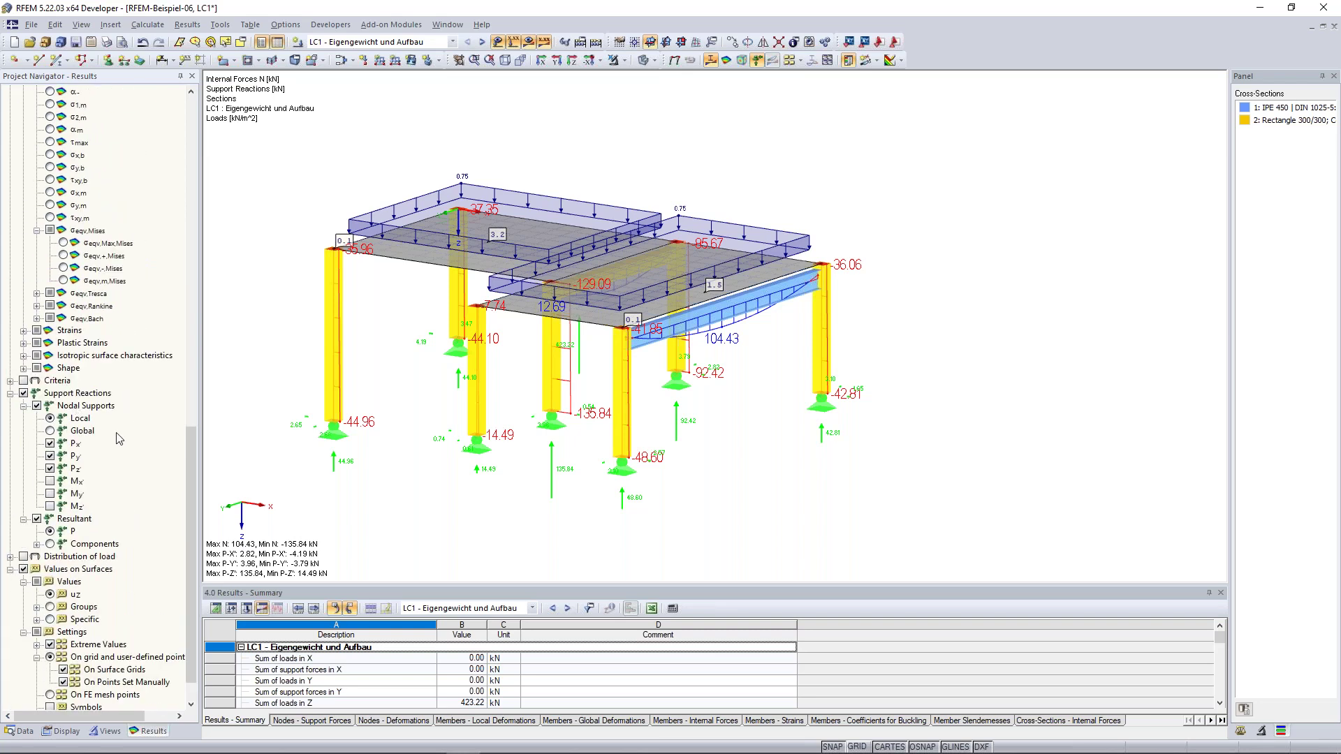
click(24, 394)
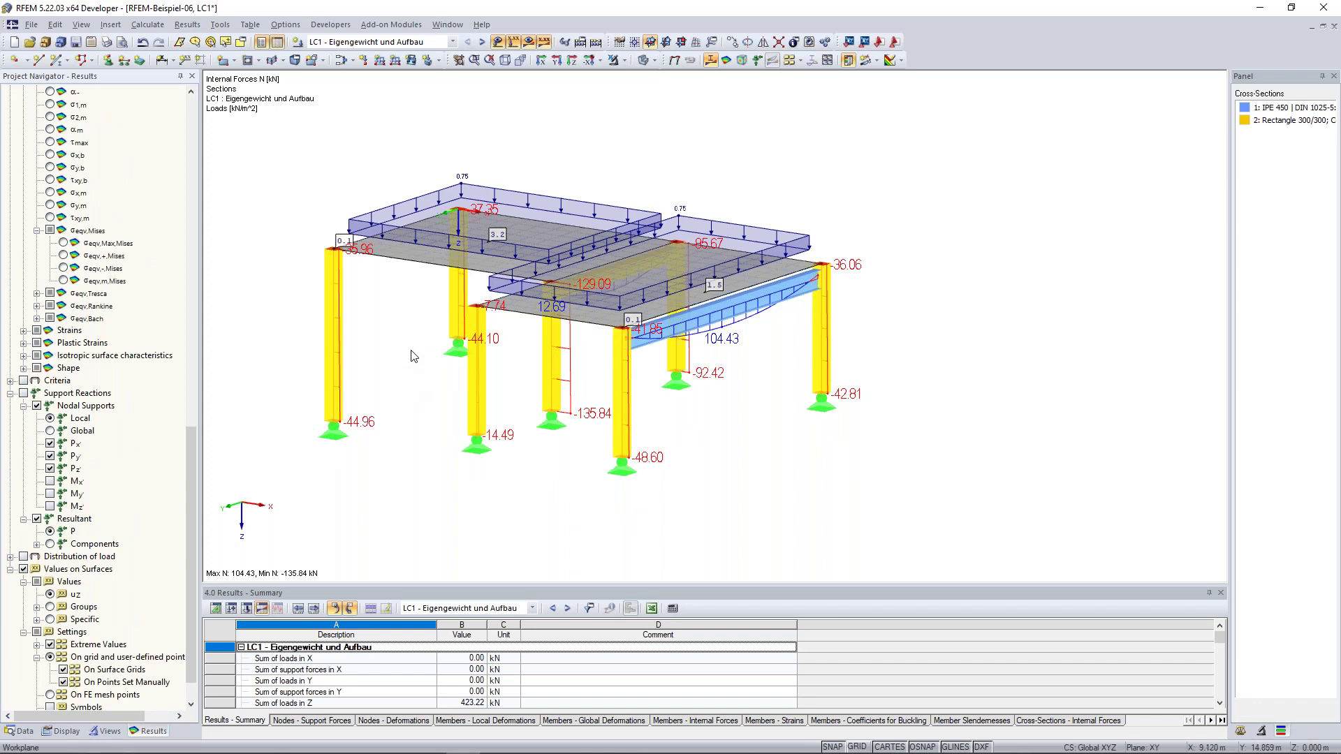
ctrl+middle_drag(404, 350, 354, 355)
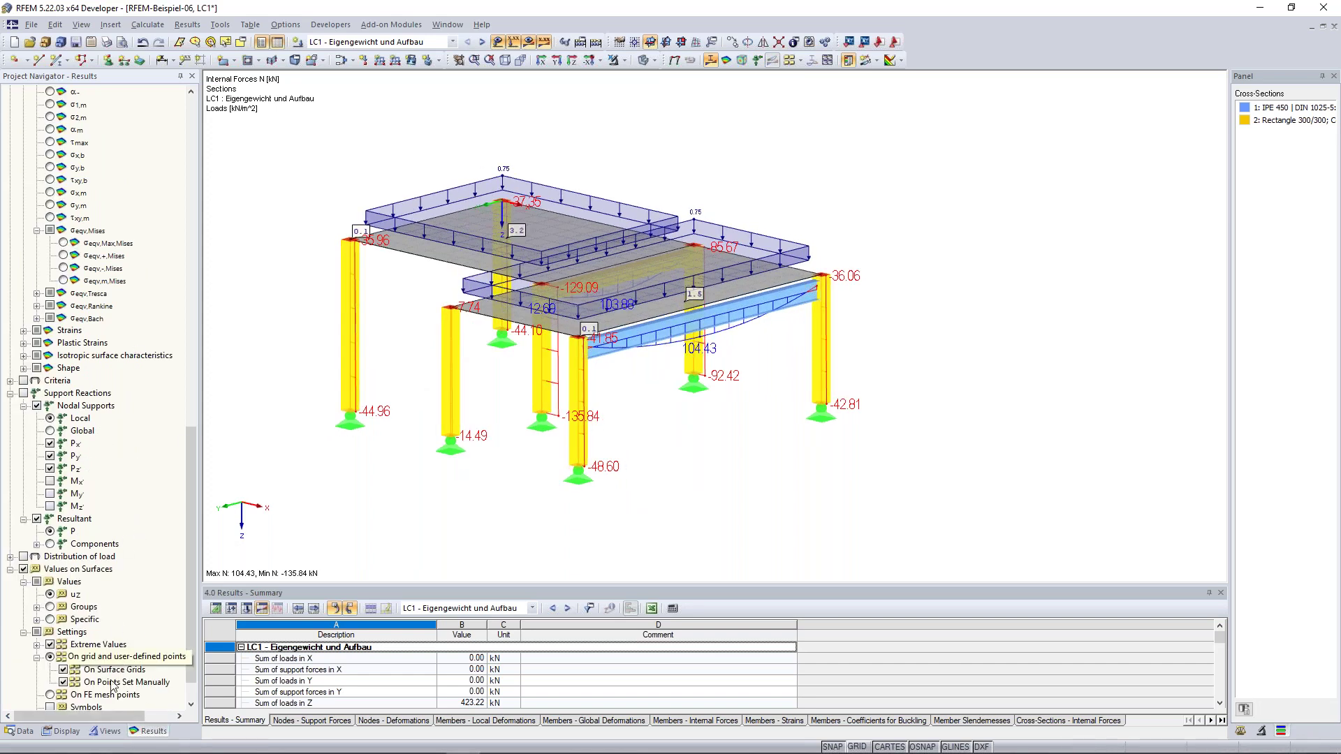
scroll(387, 380, down, 1)
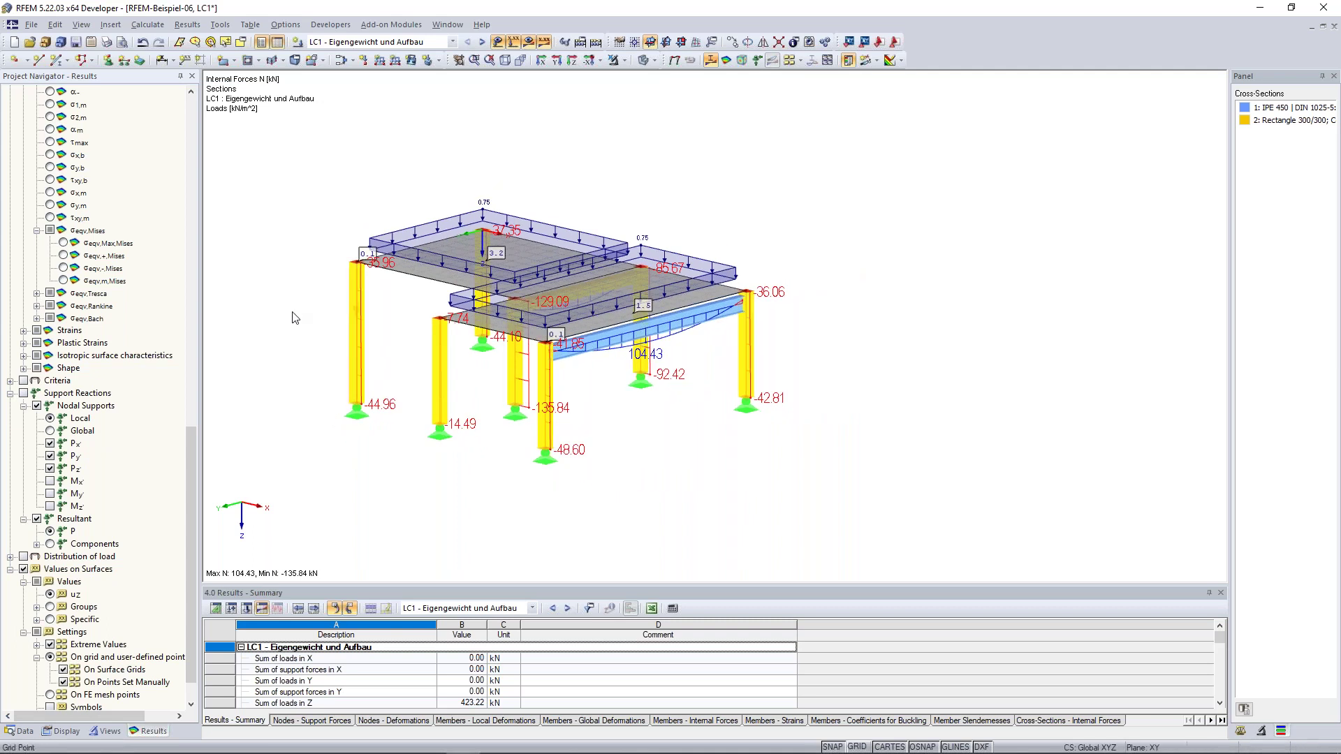
ctrl+middle_drag(289, 292, 313, 291)
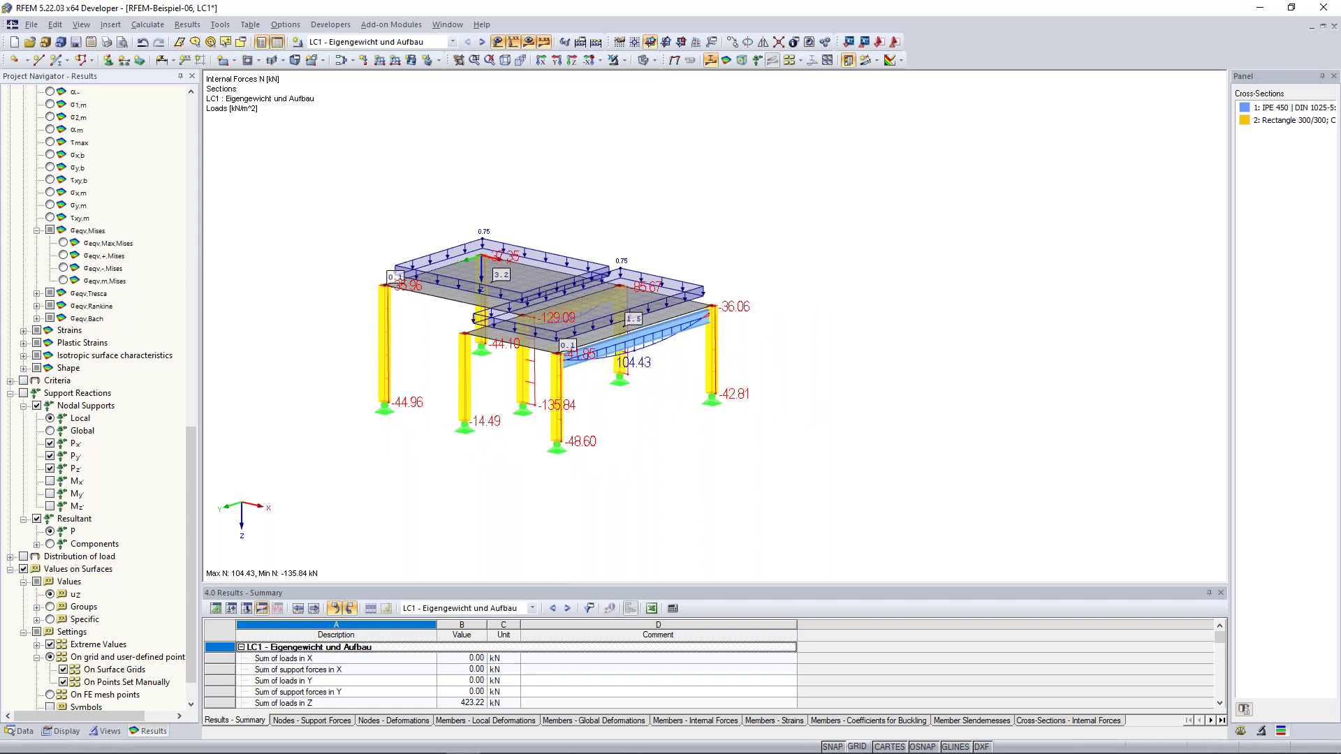
- Show the project data with a taller table area and look through the nodes, lines and surfaces tables
drag(493, 558, 495, 545)
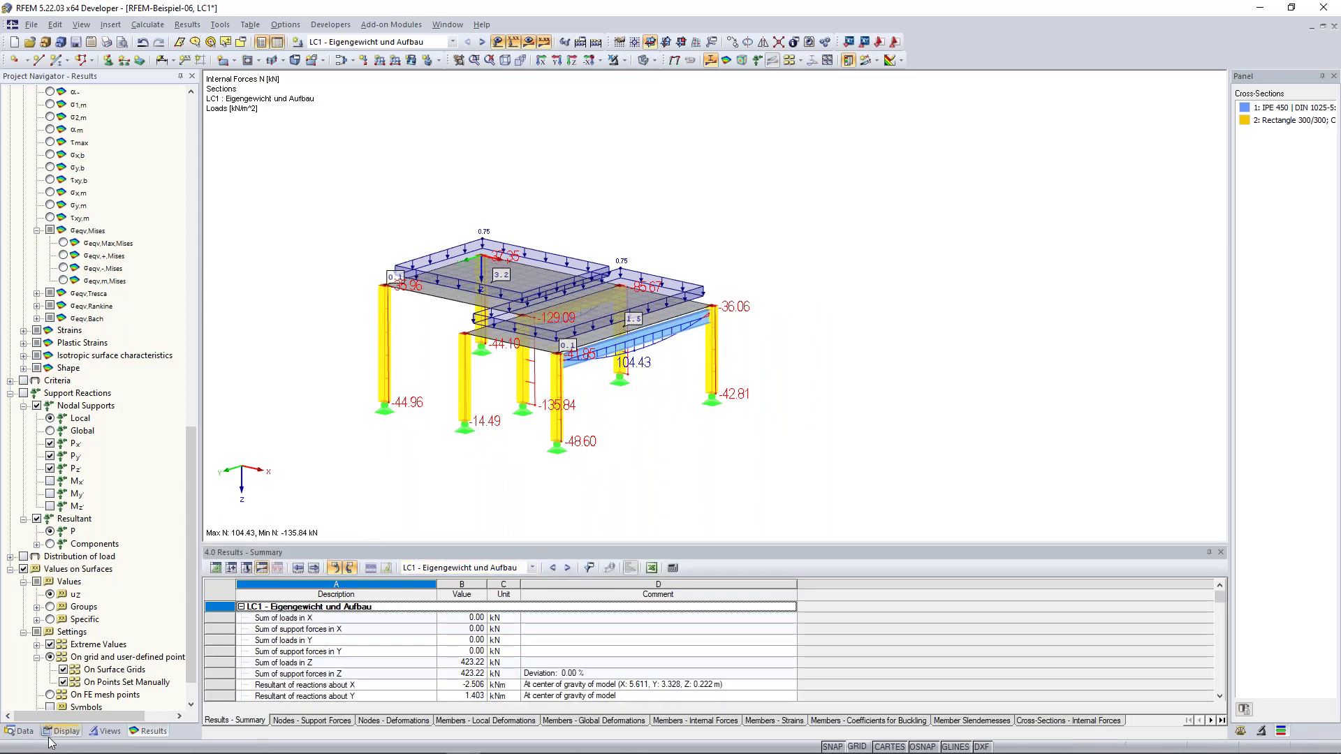
click(23, 731)
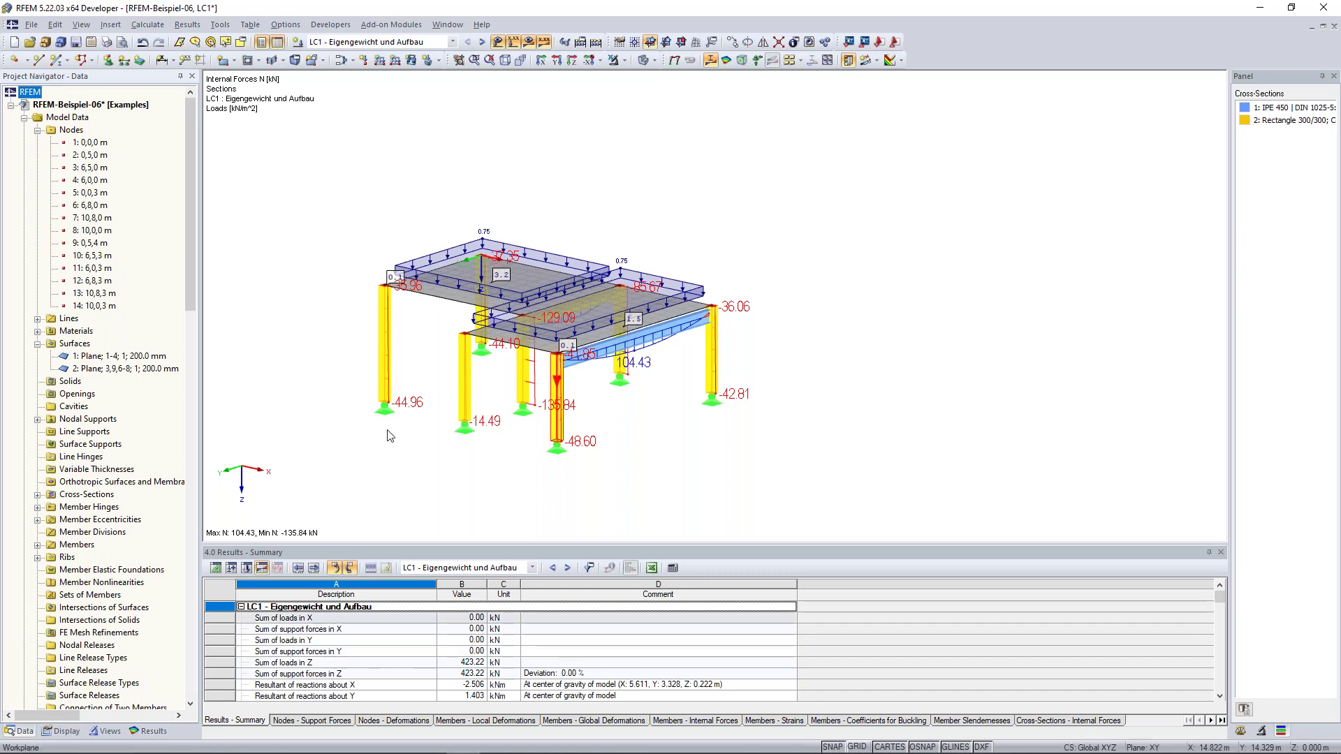
click(248, 568)
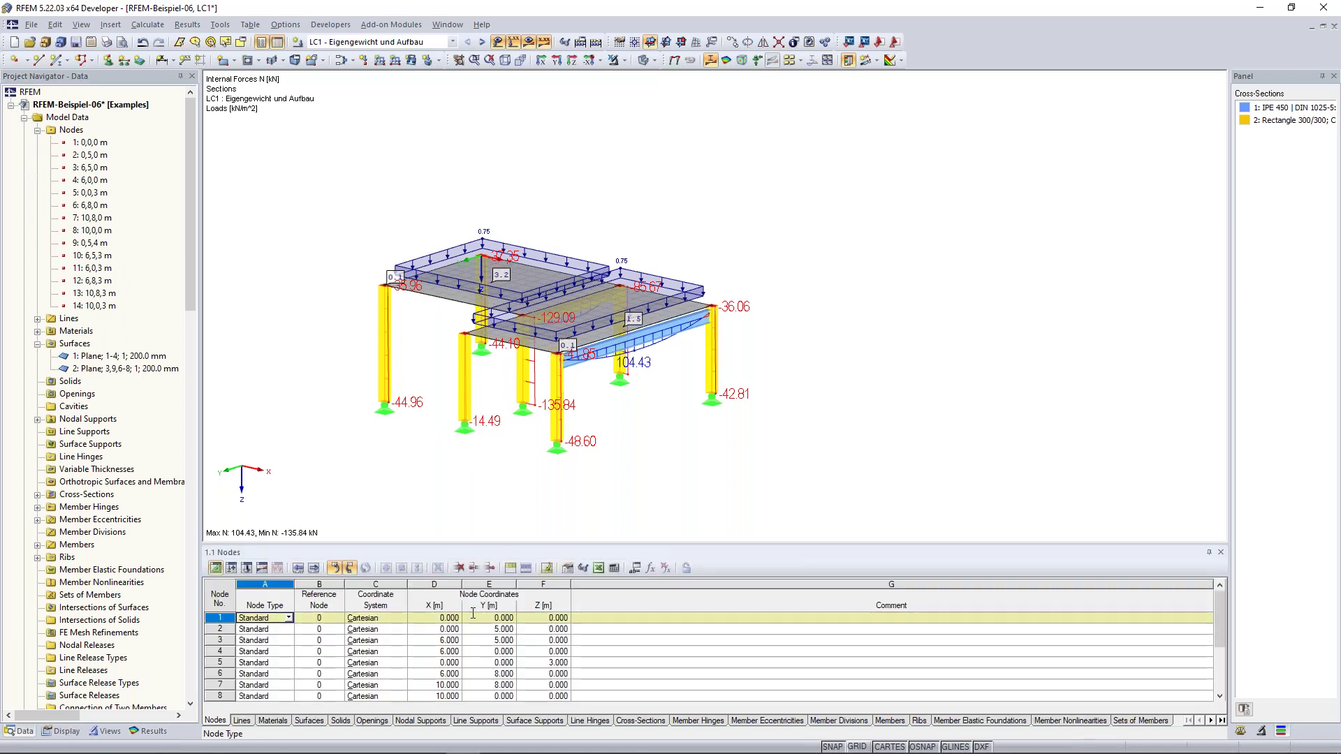
key(Page_Down)
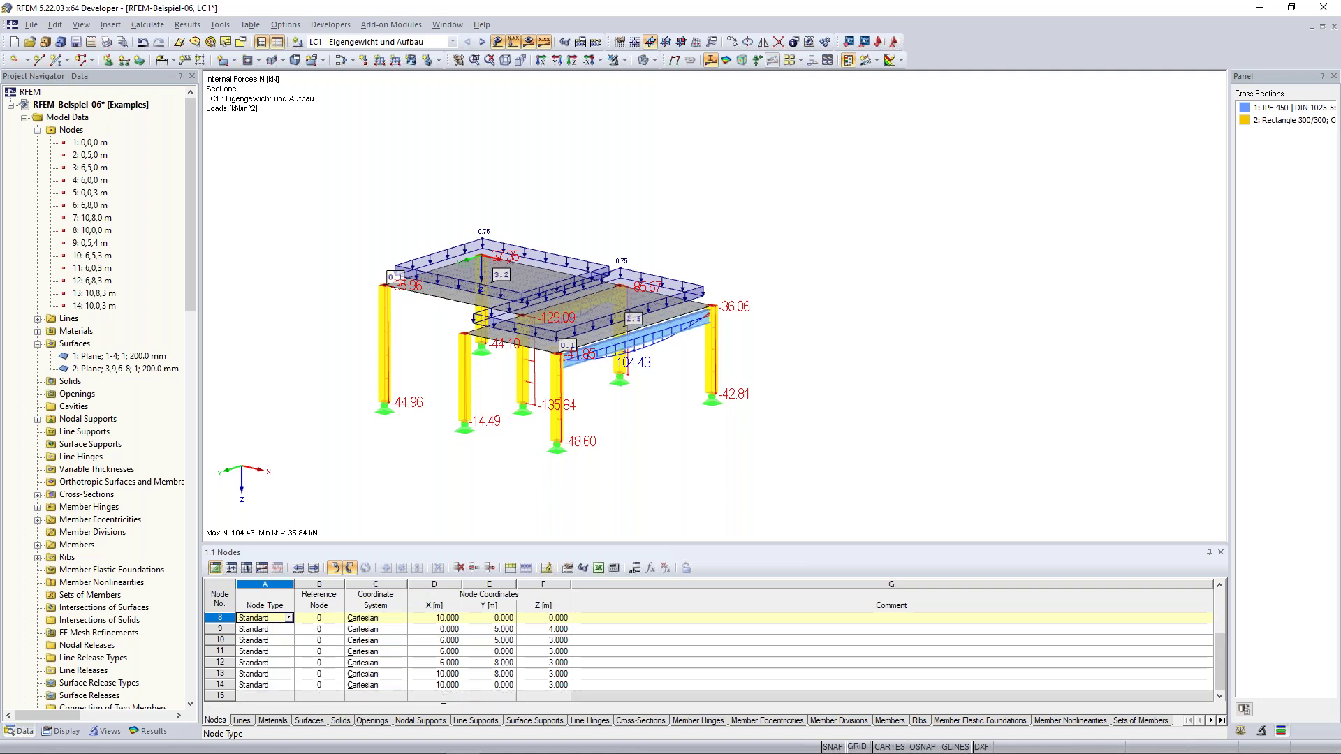
click(242, 722)
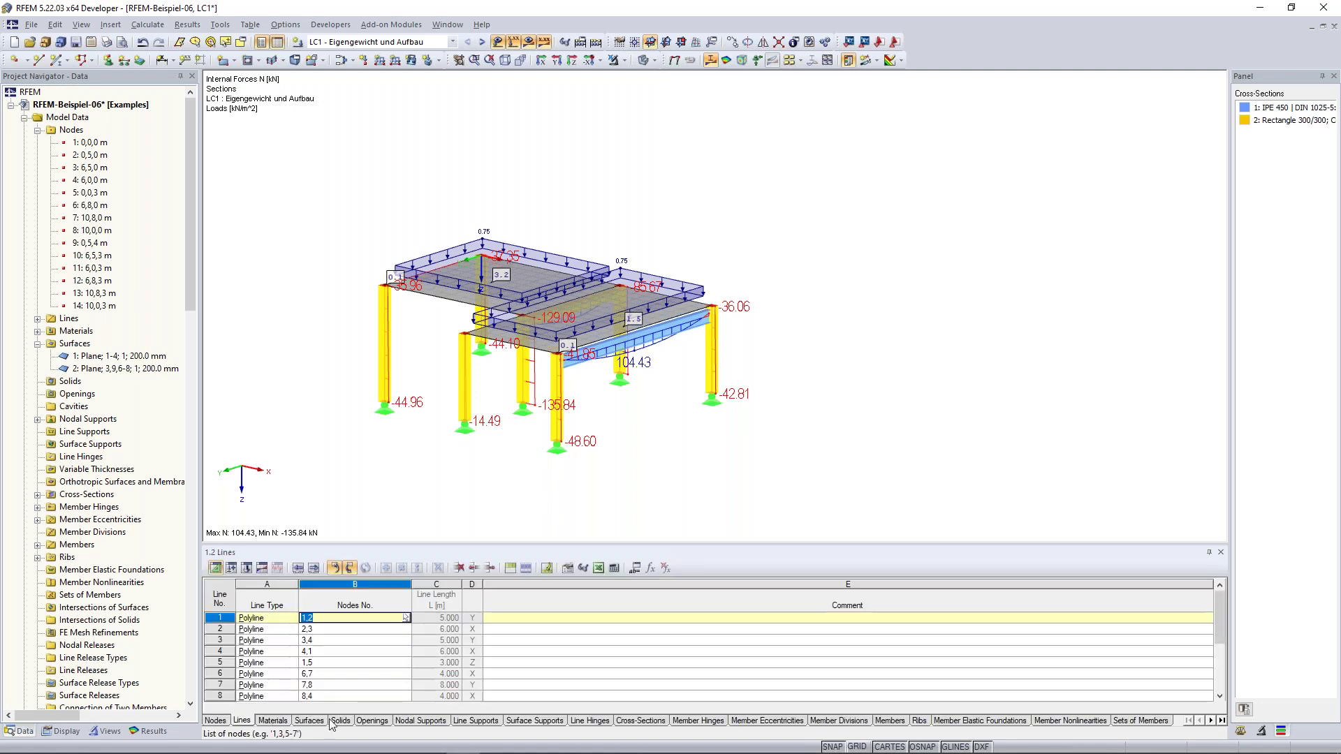
click(309, 722)
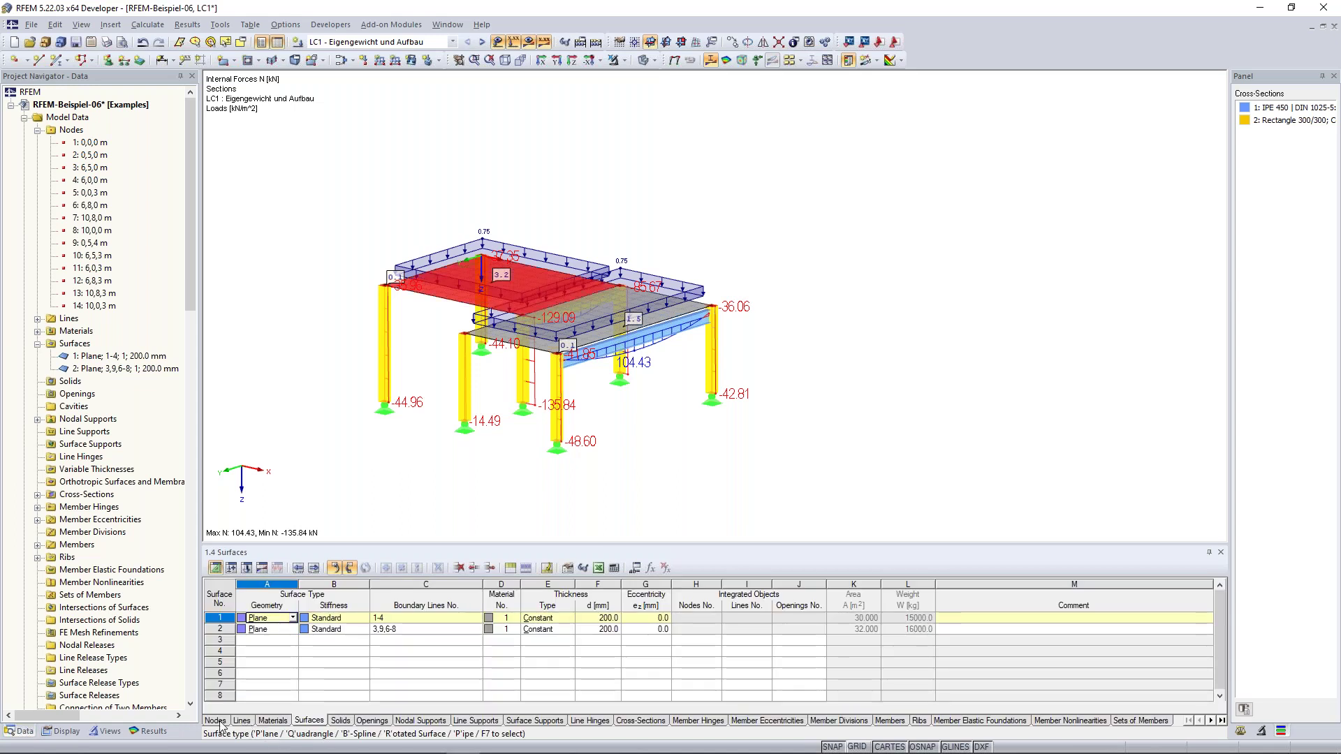
click(218, 722)
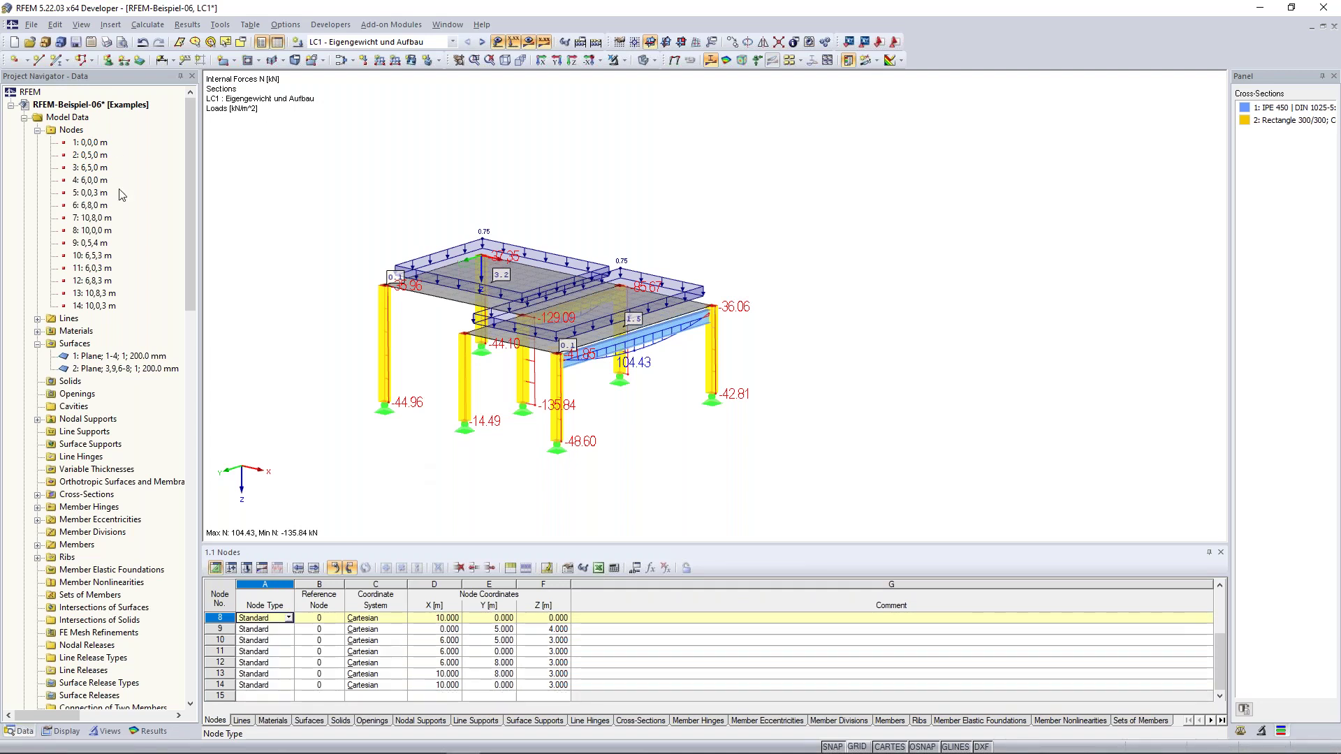
- Go to the nodes table directly from the Nodes category of the model data
right_click(73, 130)
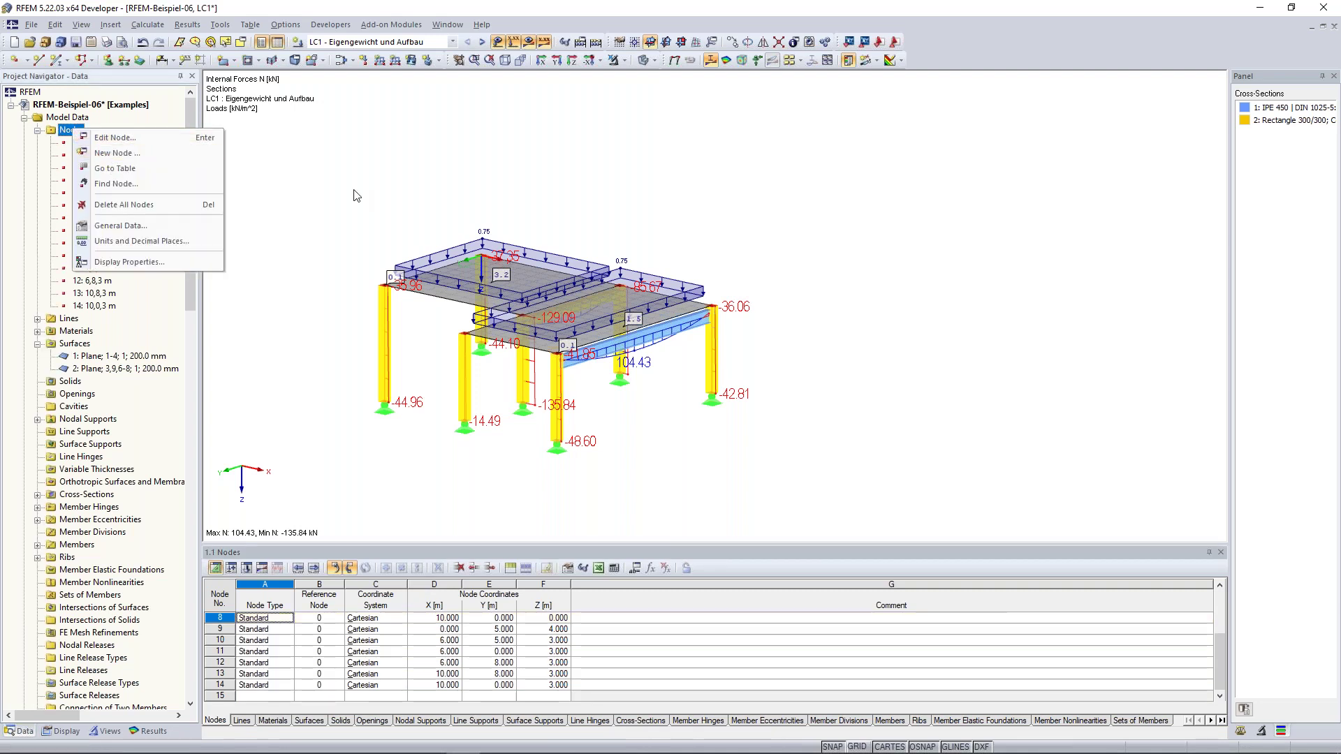
click(112, 168)
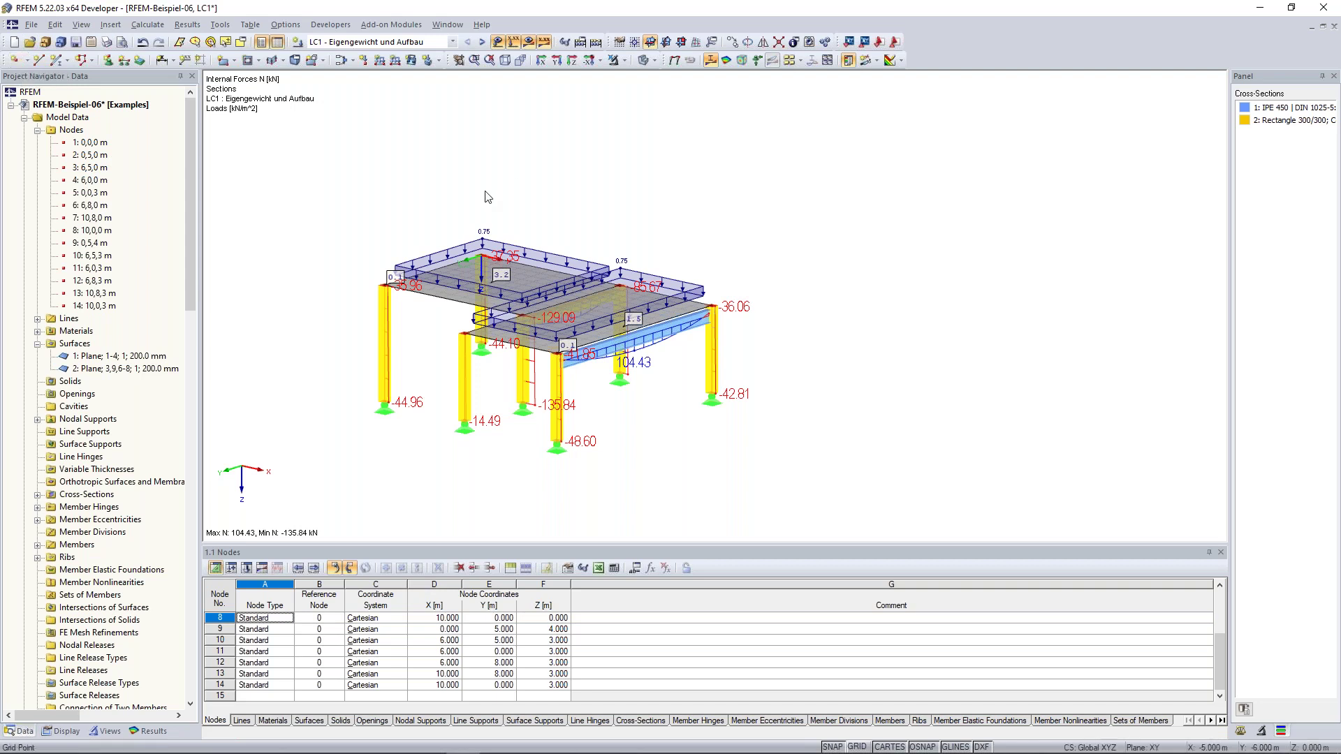
middle_drag(488, 191, 528, 190)
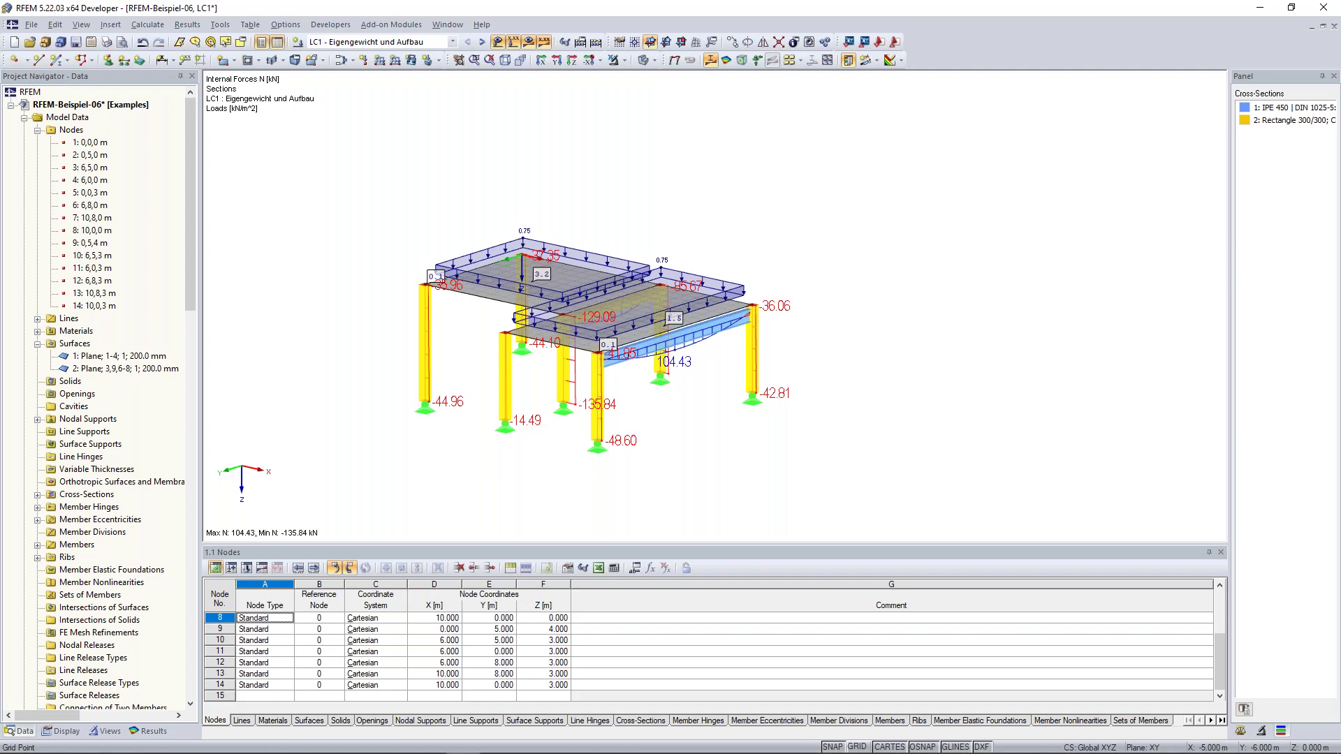
middle_drag(558, 228, 619, 205)
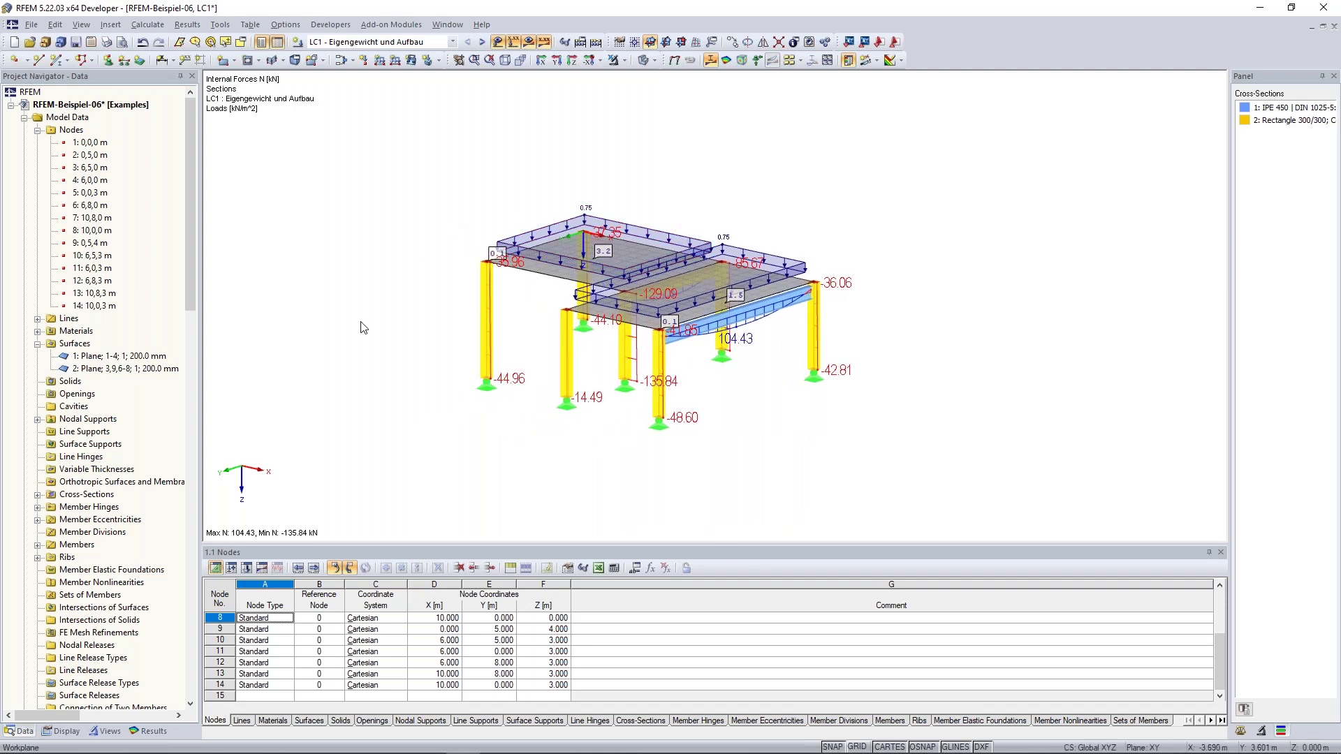
- Examine the load cases table and the surface loads table of LC1, and reduce the table area's height
click(234, 576)
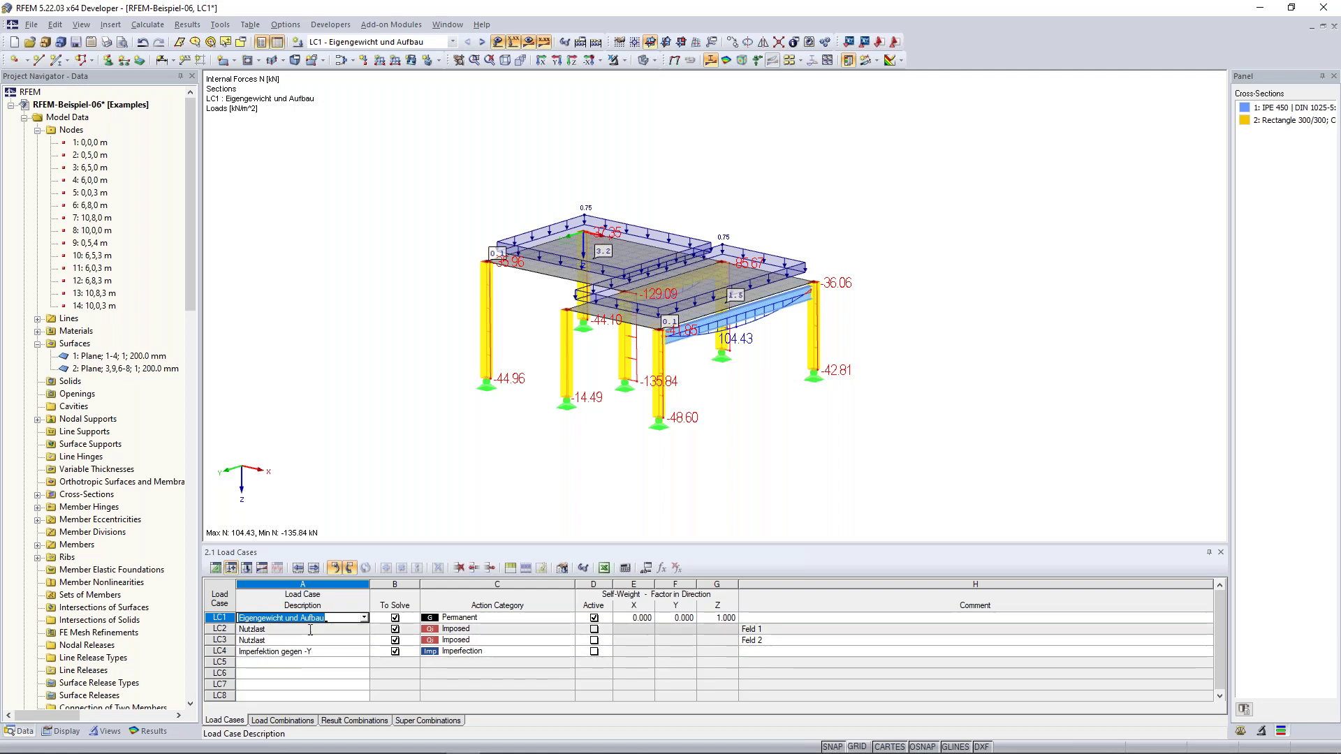
click(252, 574)
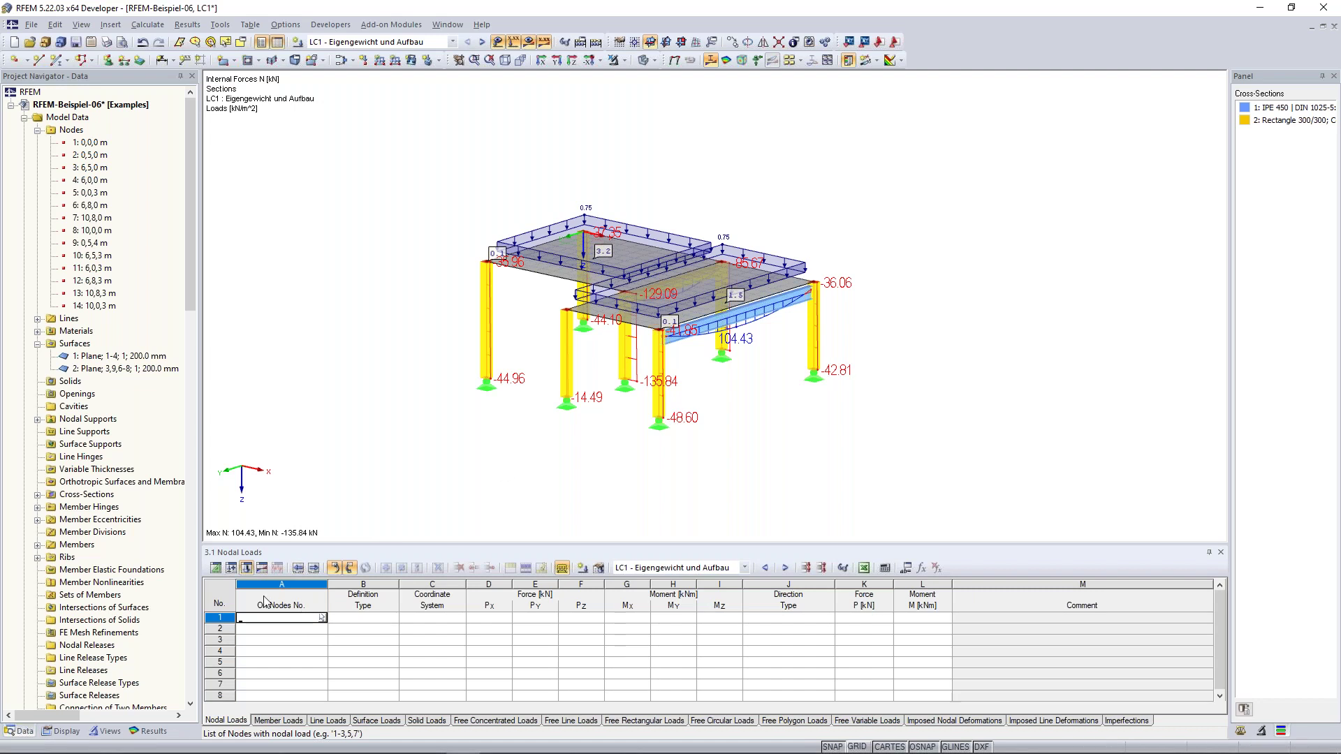
click(376, 721)
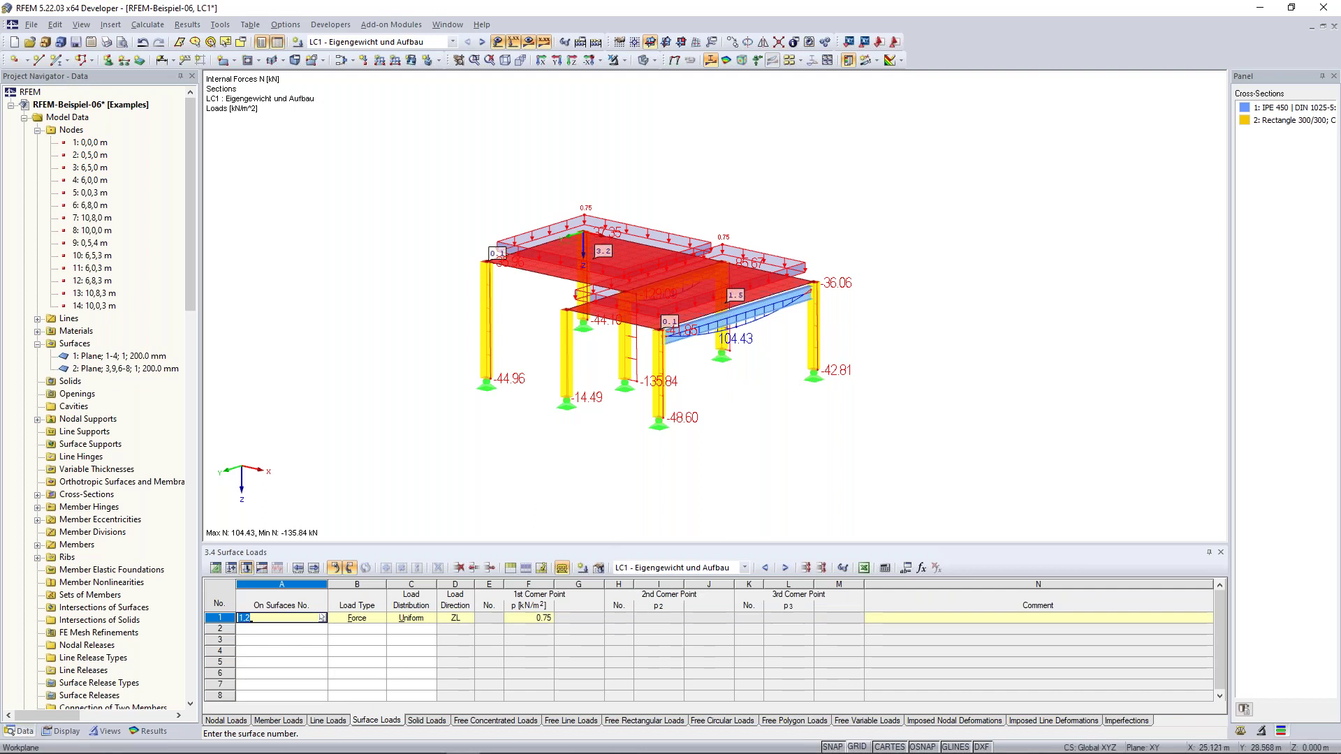
drag(606, 590, 606, 638)
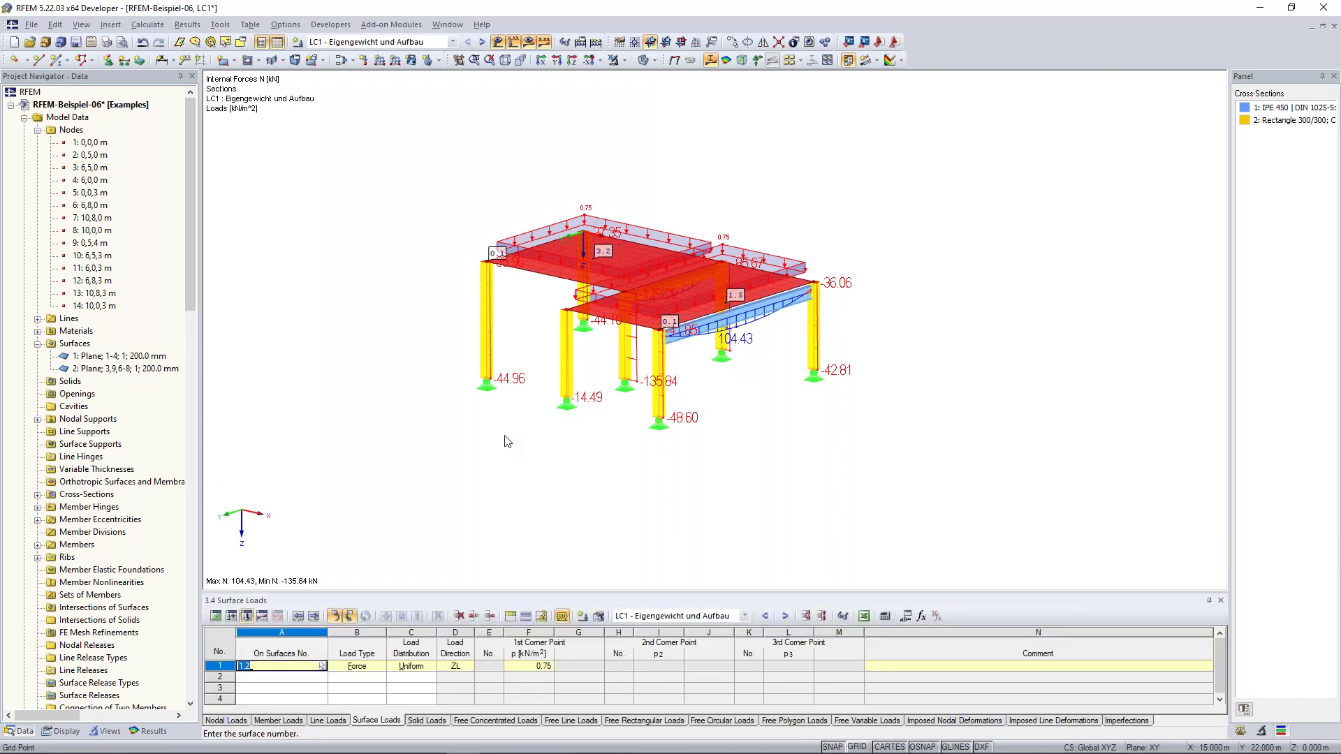
middle_drag(417, 360, 405, 329)
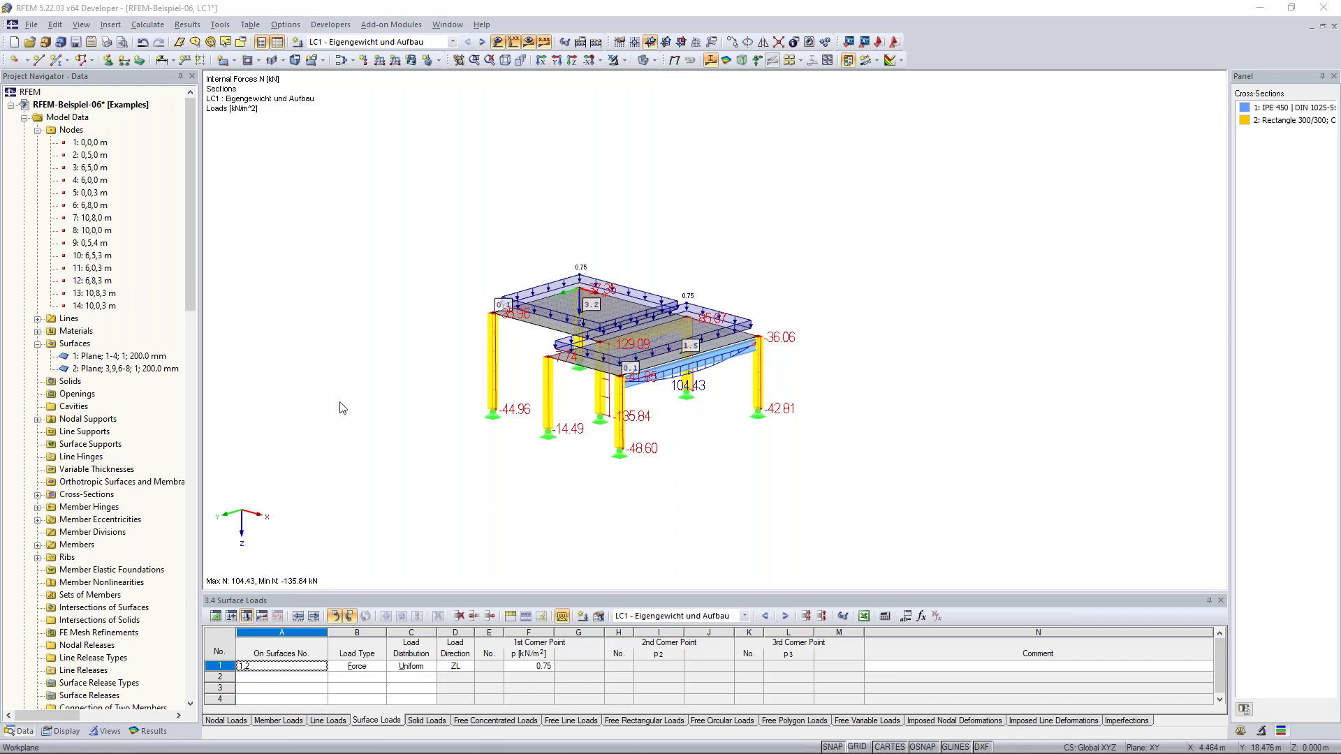
- Select the model's leftmost column with an enclosing selection window, and clear the selection
ctrl+middle_drag(355, 371, 361, 377)
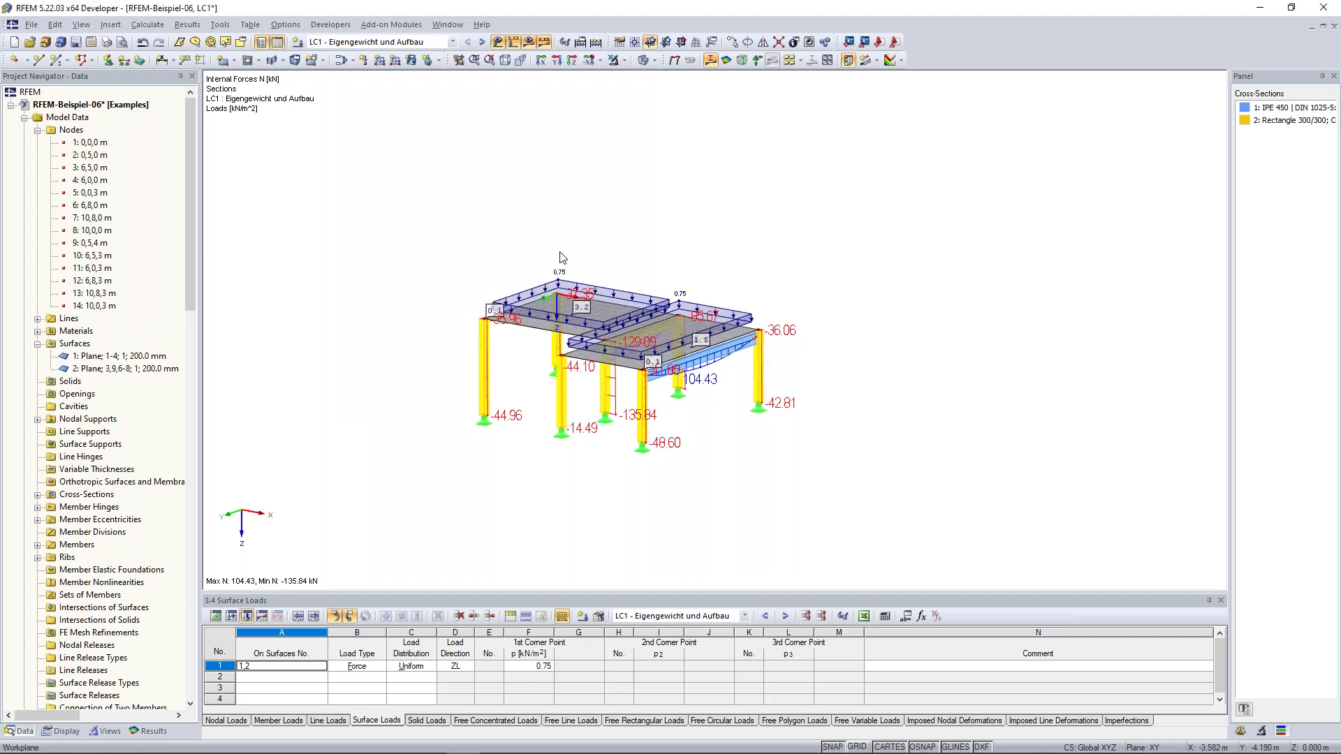
ctrl+middle_drag(480, 265, 468, 248)
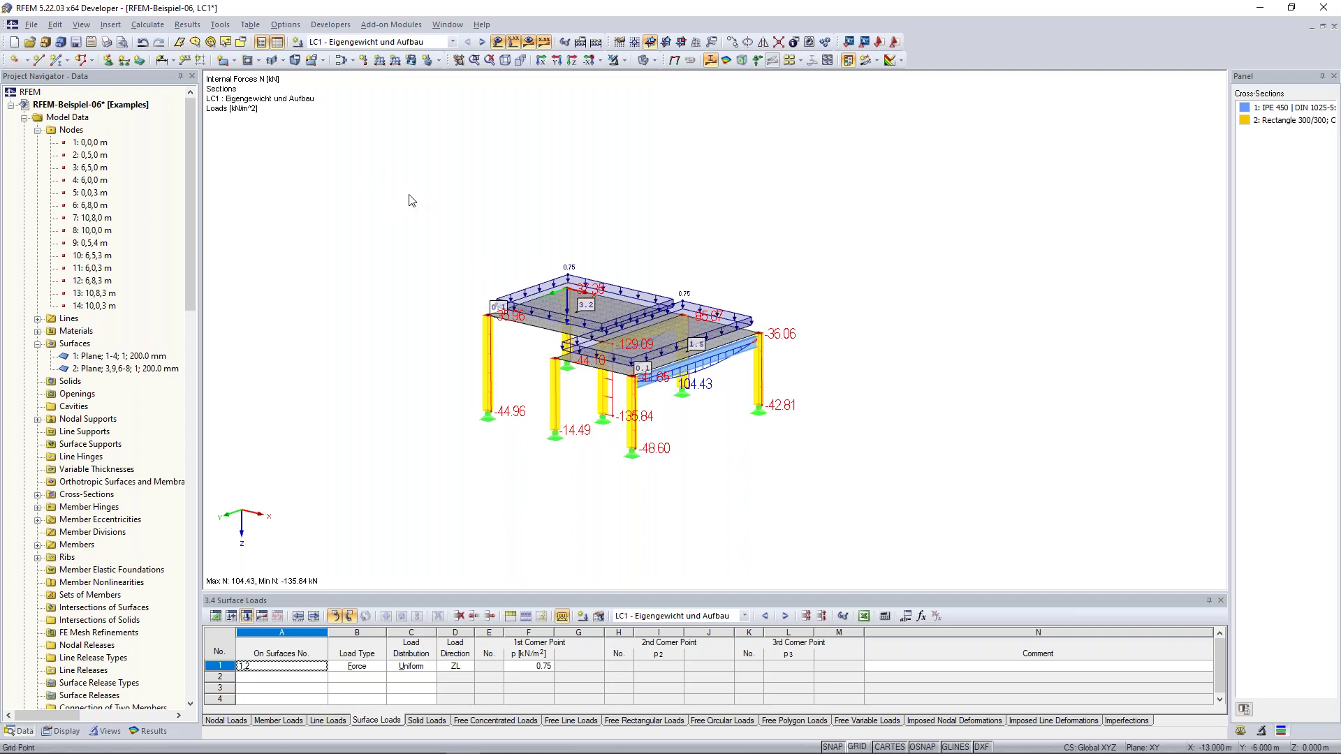
drag(367, 196, 533, 515)
drag(373, 180, 520, 472)
drag(451, 438, 520, 480)
drag(331, 165, 509, 436)
drag(353, 180, 520, 453)
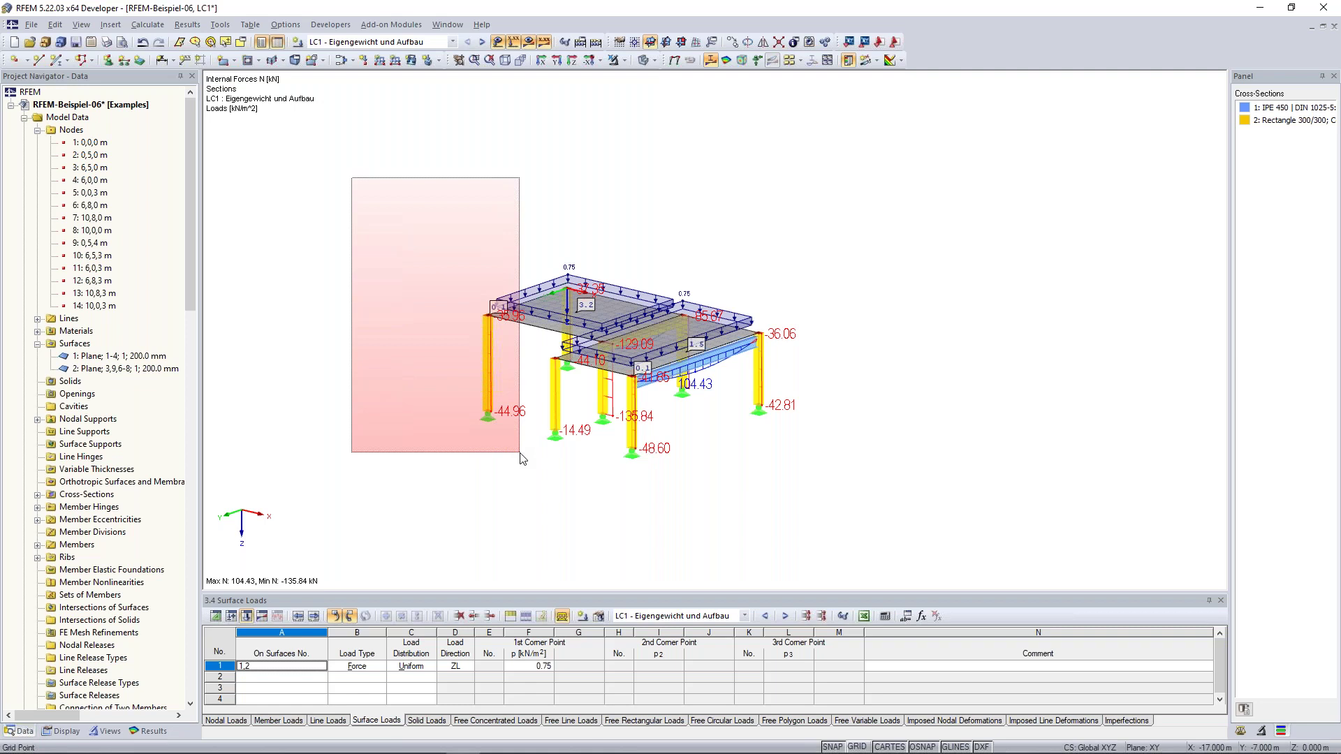
drag(520, 454, 514, 447)
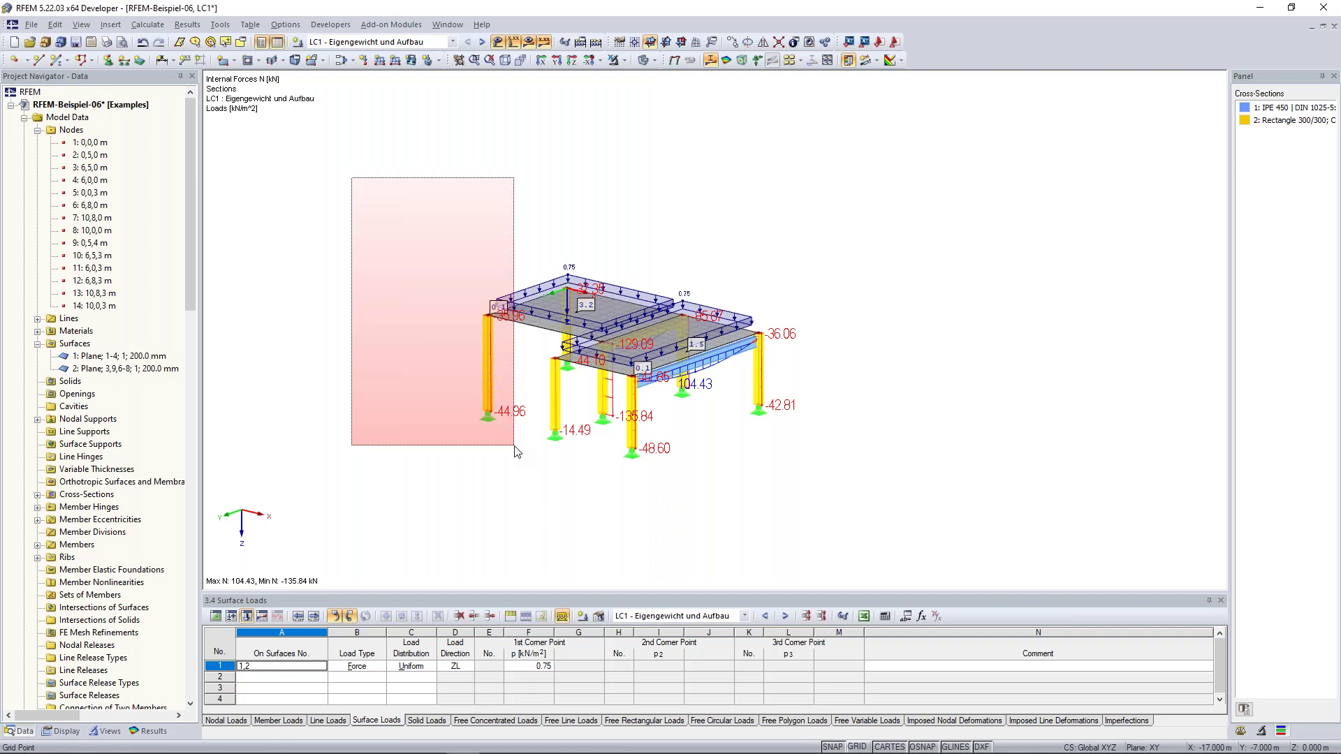
drag(514, 447, 514, 446)
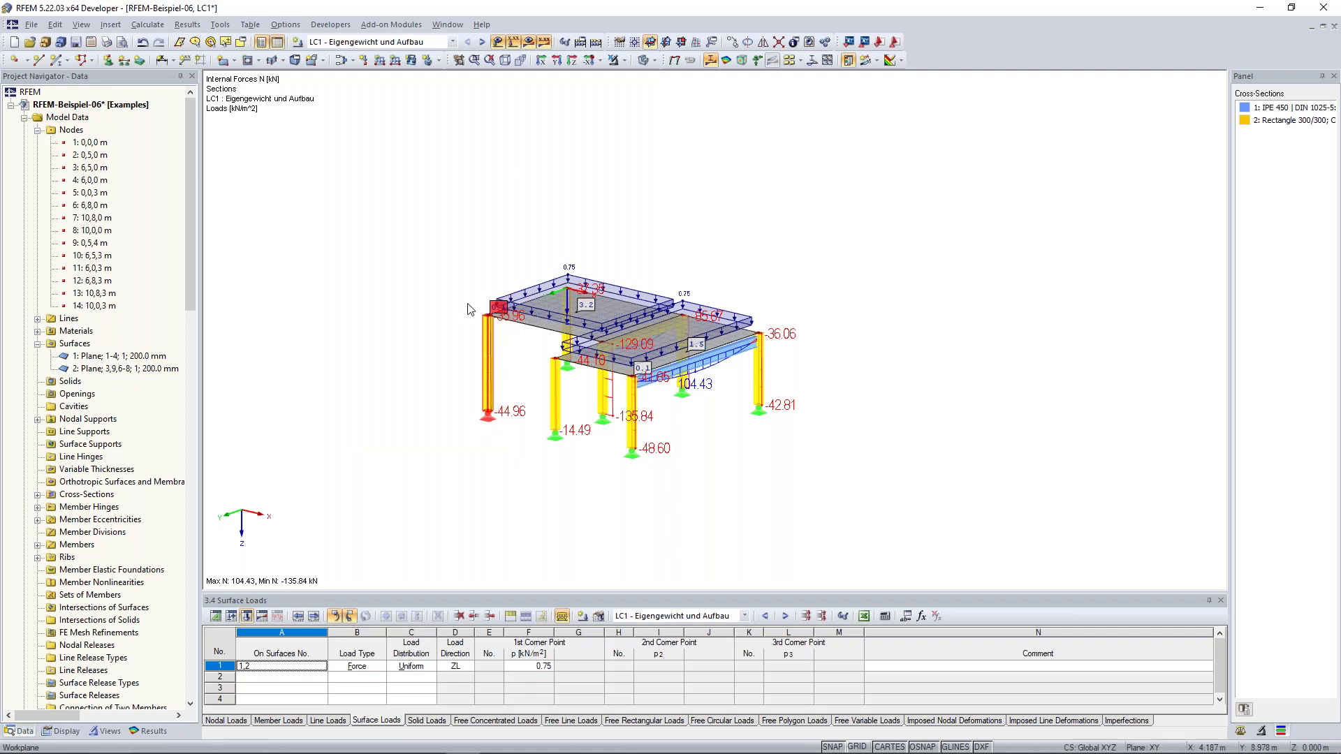
click(436, 314)
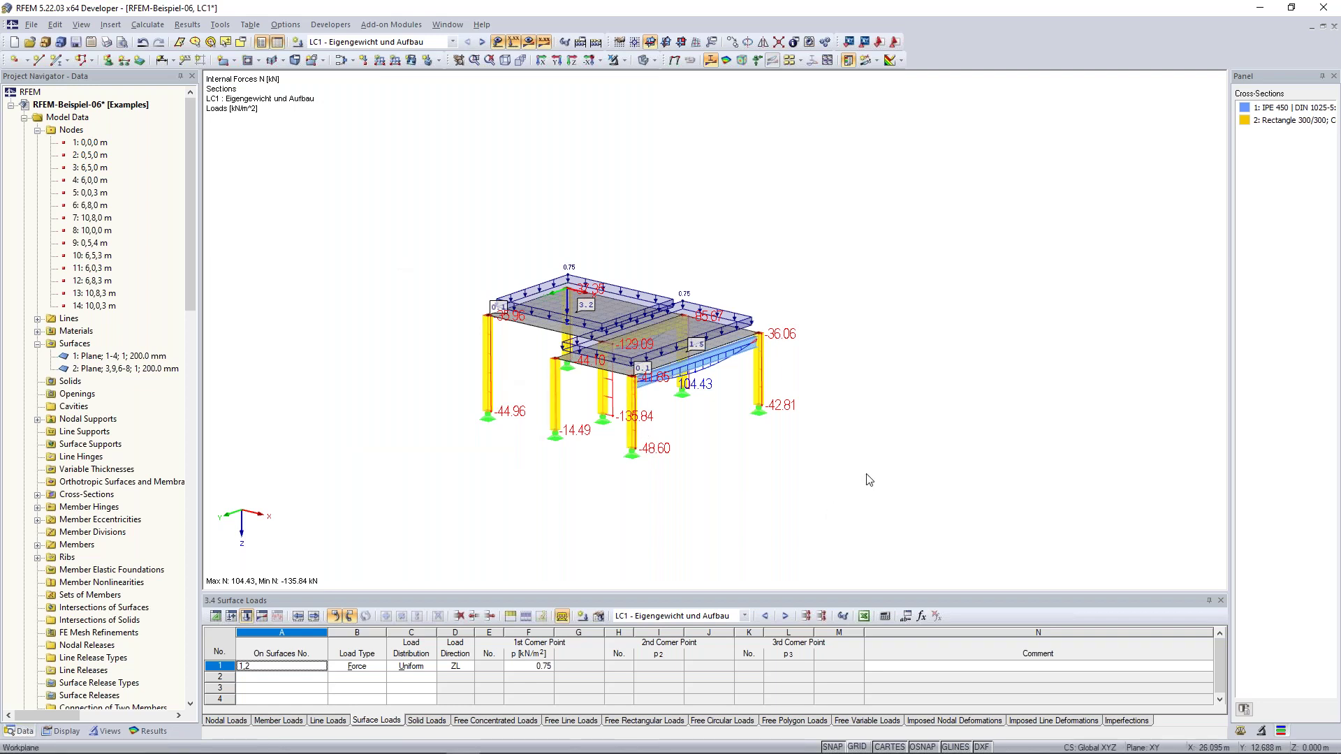
- Select the rightmost column and the objects it touches with a crossing selection window, compare with an enclosing window, and clear the selection
drag(866, 474, 717, 256)
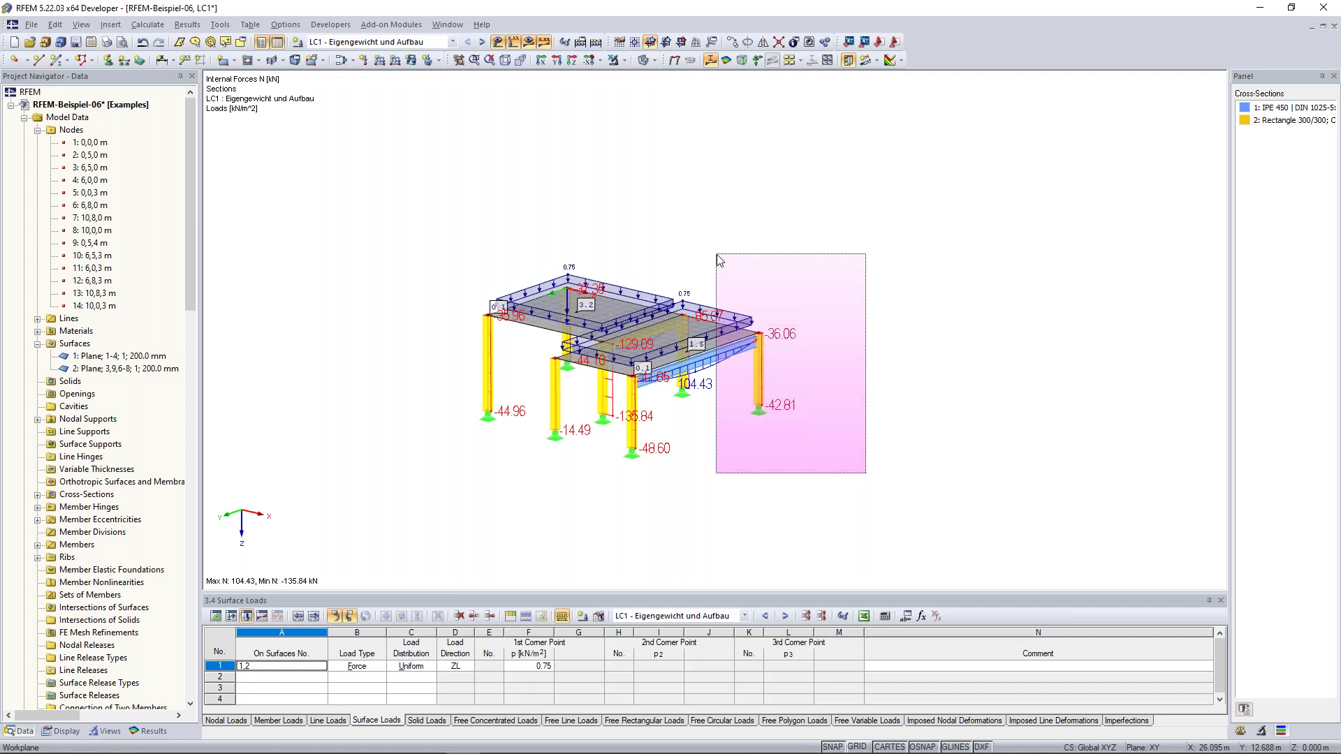
drag(717, 256, 720, 230)
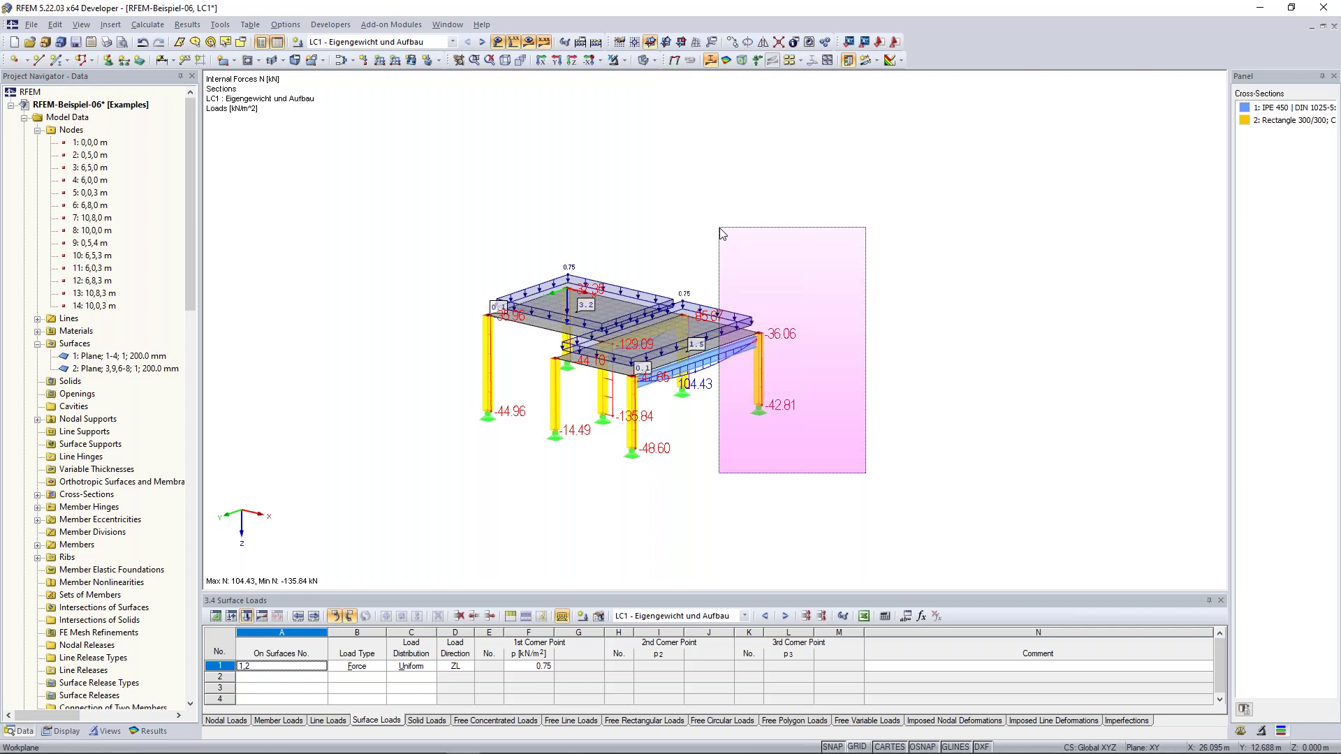
drag(722, 234, 719, 233)
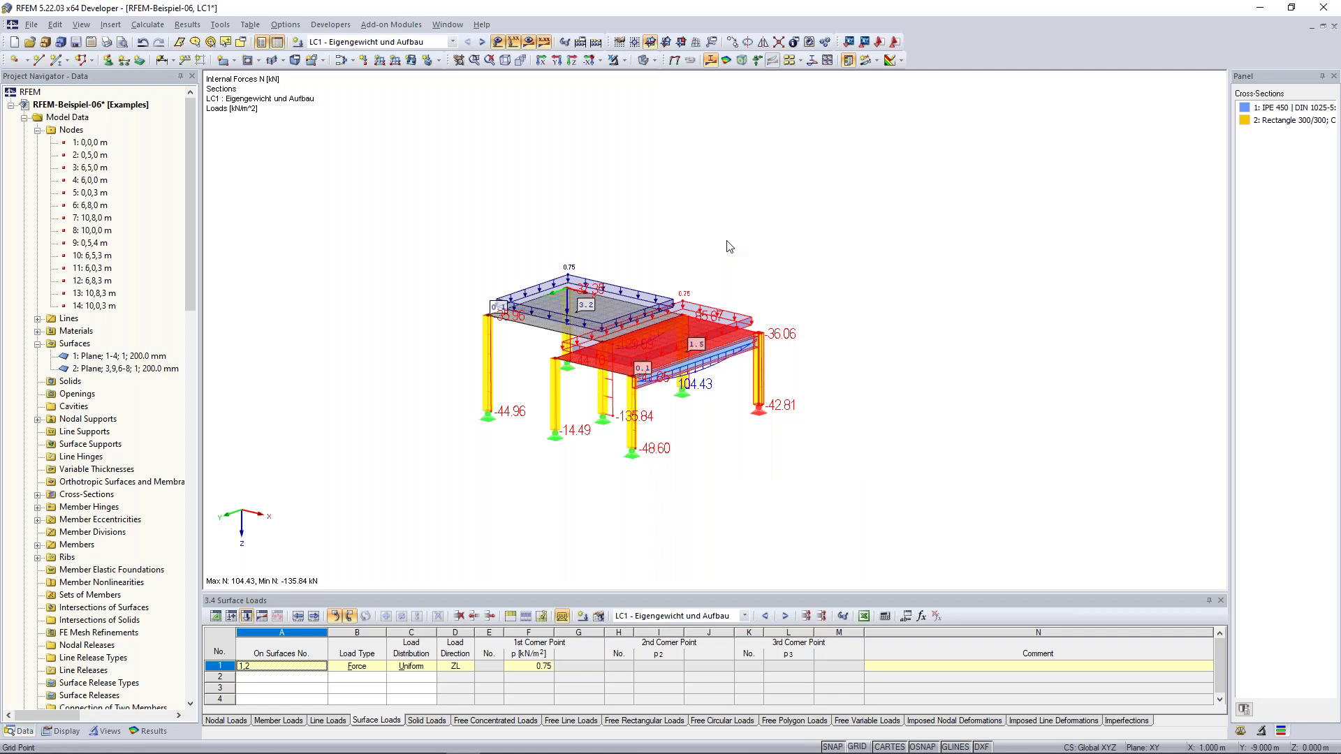
click(684, 240)
drag(370, 172, 516, 463)
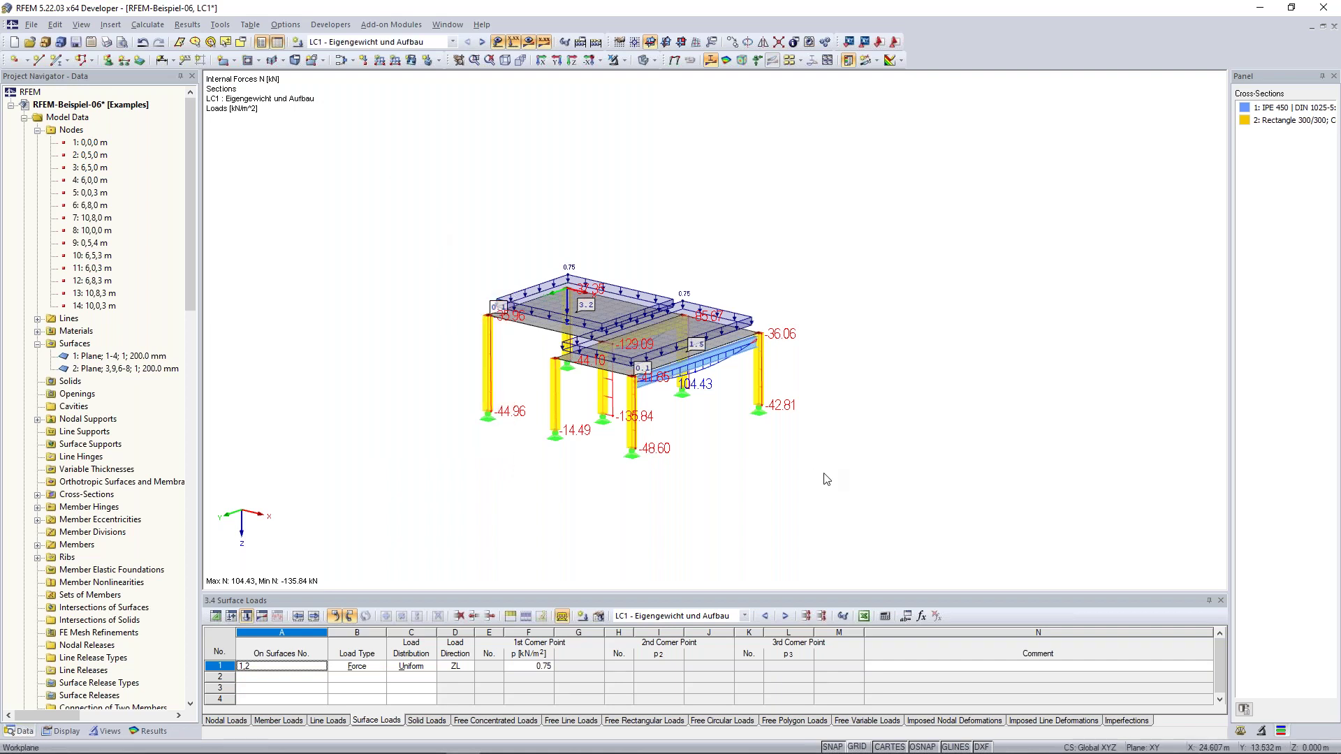
drag(840, 481, 731, 249)
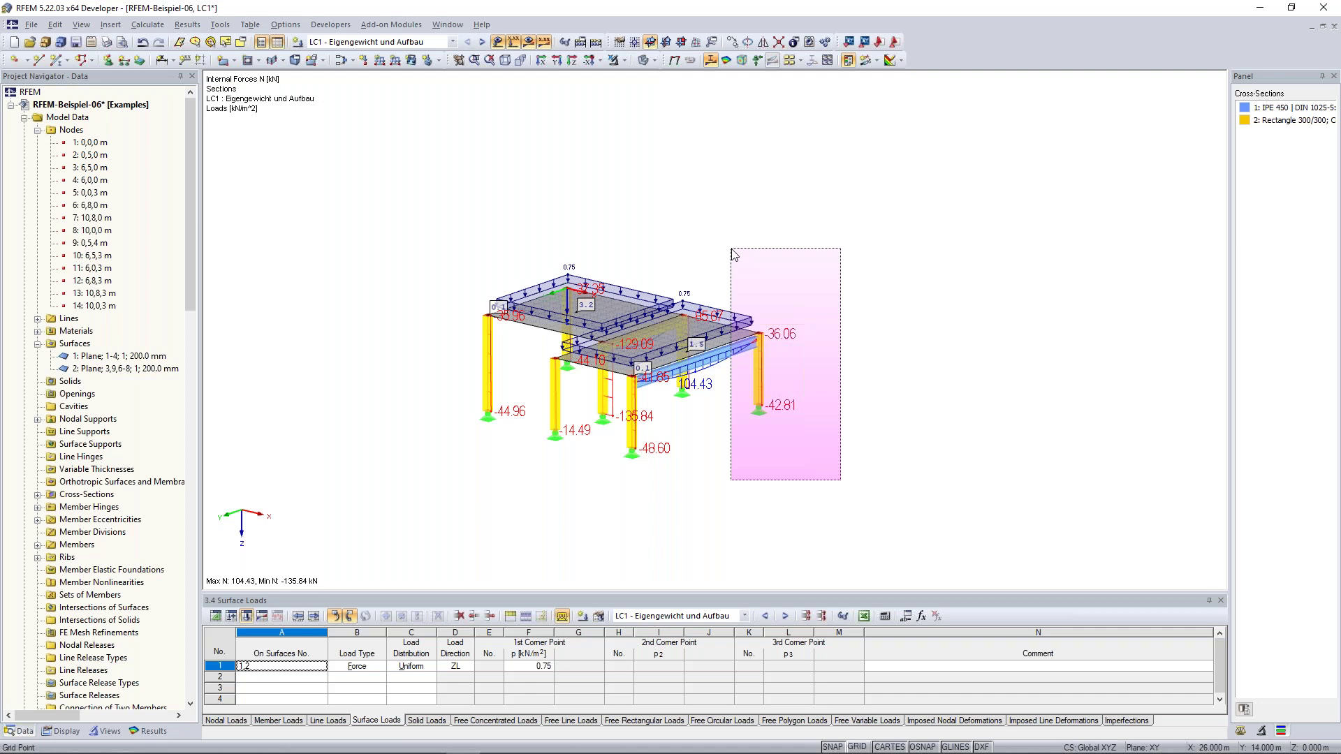
drag(731, 249, 729, 245)
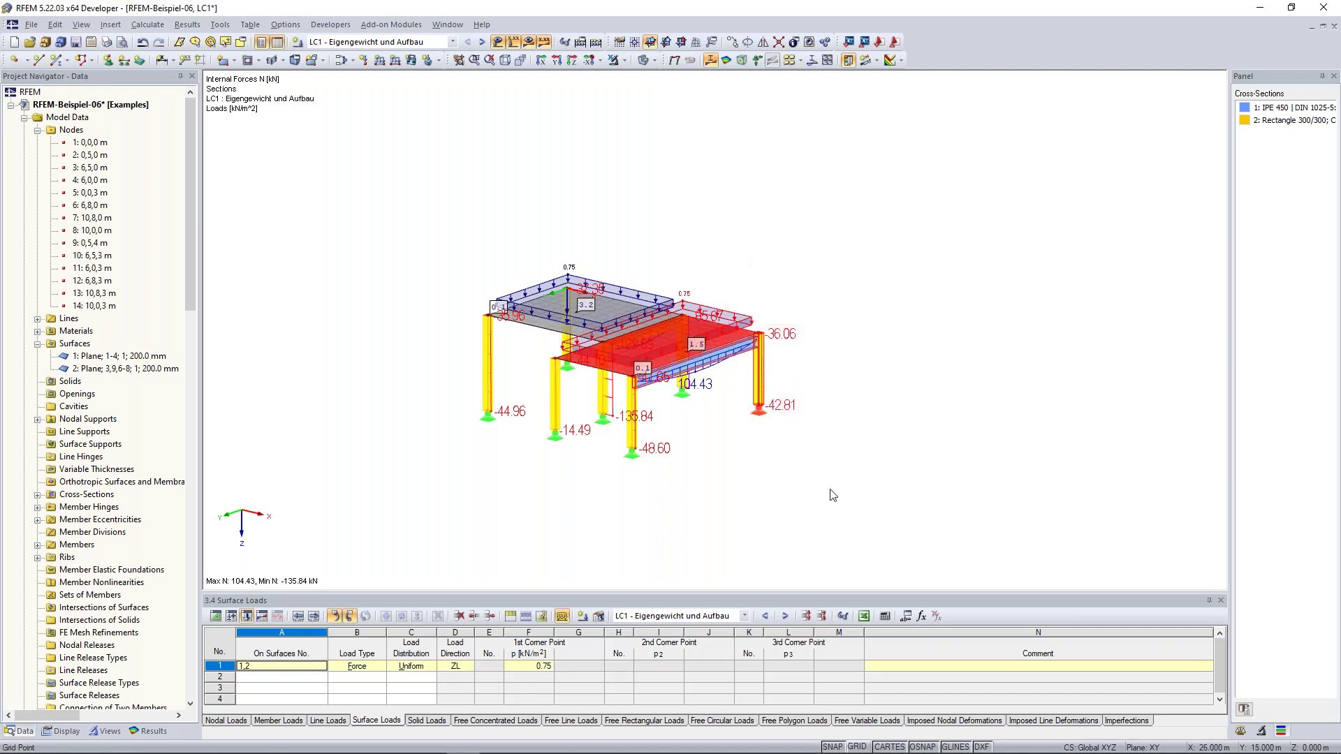
click(738, 434)
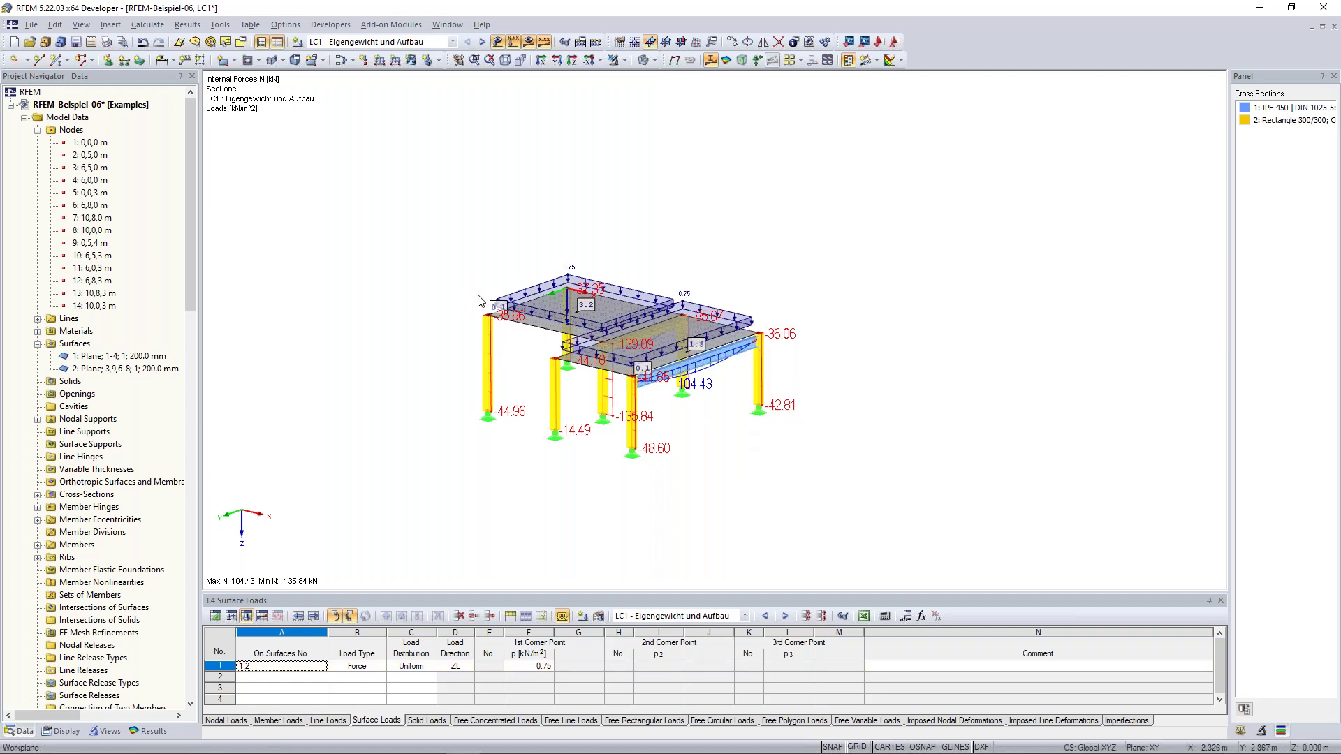
- Zoom in and out on the structure and pan the model slightly in the work window
scroll(481, 300, up, 2)
scroll(481, 300, down, 3)
scroll(481, 300, up, 2)
scroll(480, 300, down, 2)
mouse_move(628, 239)
middle_down()
mouse_move(631, 192)
mouse_move(650, 206)
mouse_move(552, 201)
mouse_move(759, 241)
mouse_move(845, 230)
mouse_move(612, 216)
mouse_move(601, 282)
mouse_move(614, 207)
mouse_move(661, 186)
mouse_move(628, 229)
middle_up()
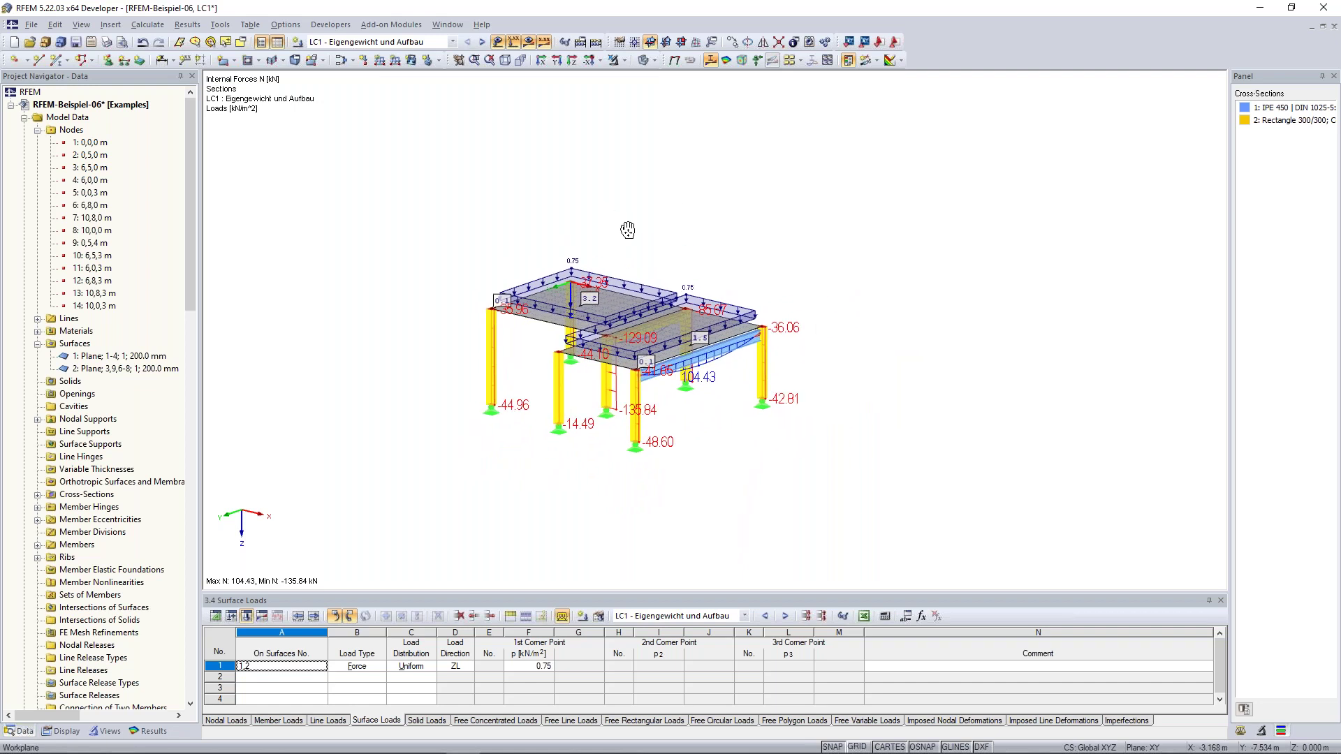
- Examine the commands offered for the empty work area, including the view directions, and those for the beam, without applying any
right_click(808, 203)
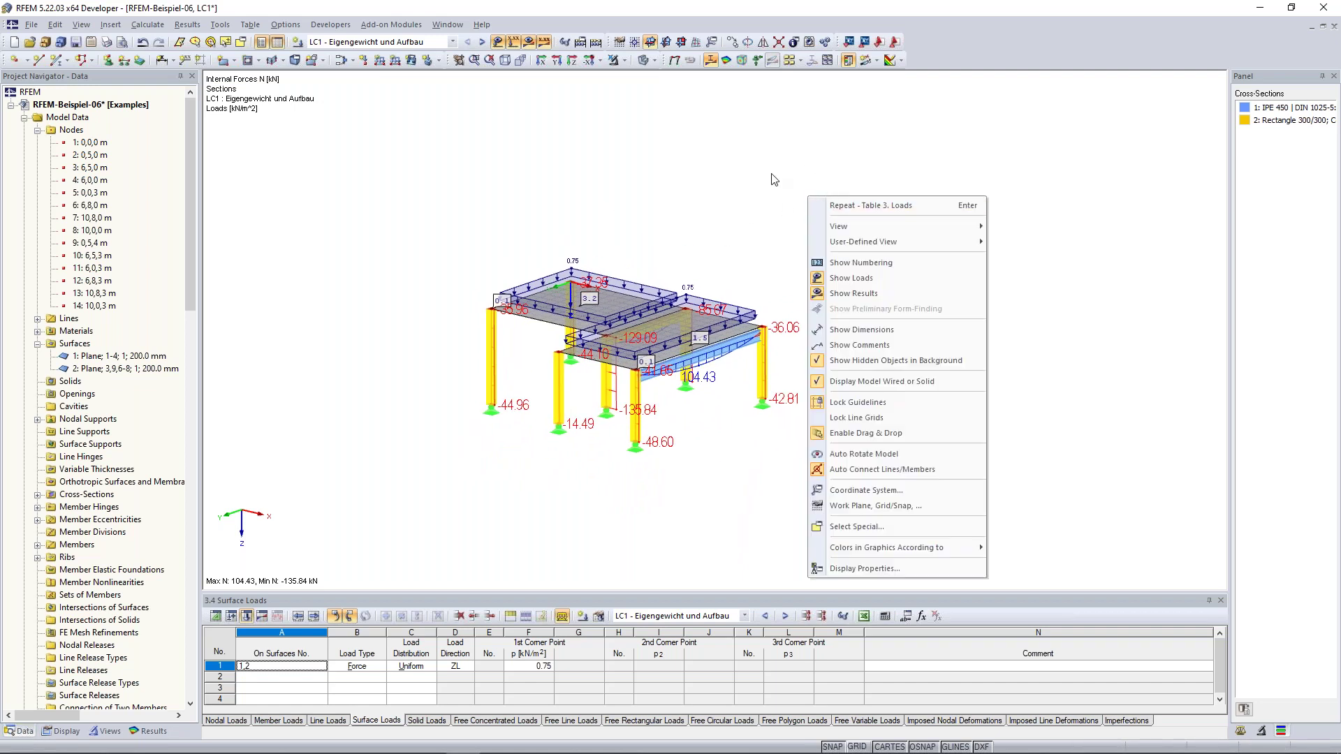
mouse_move(879, 226)
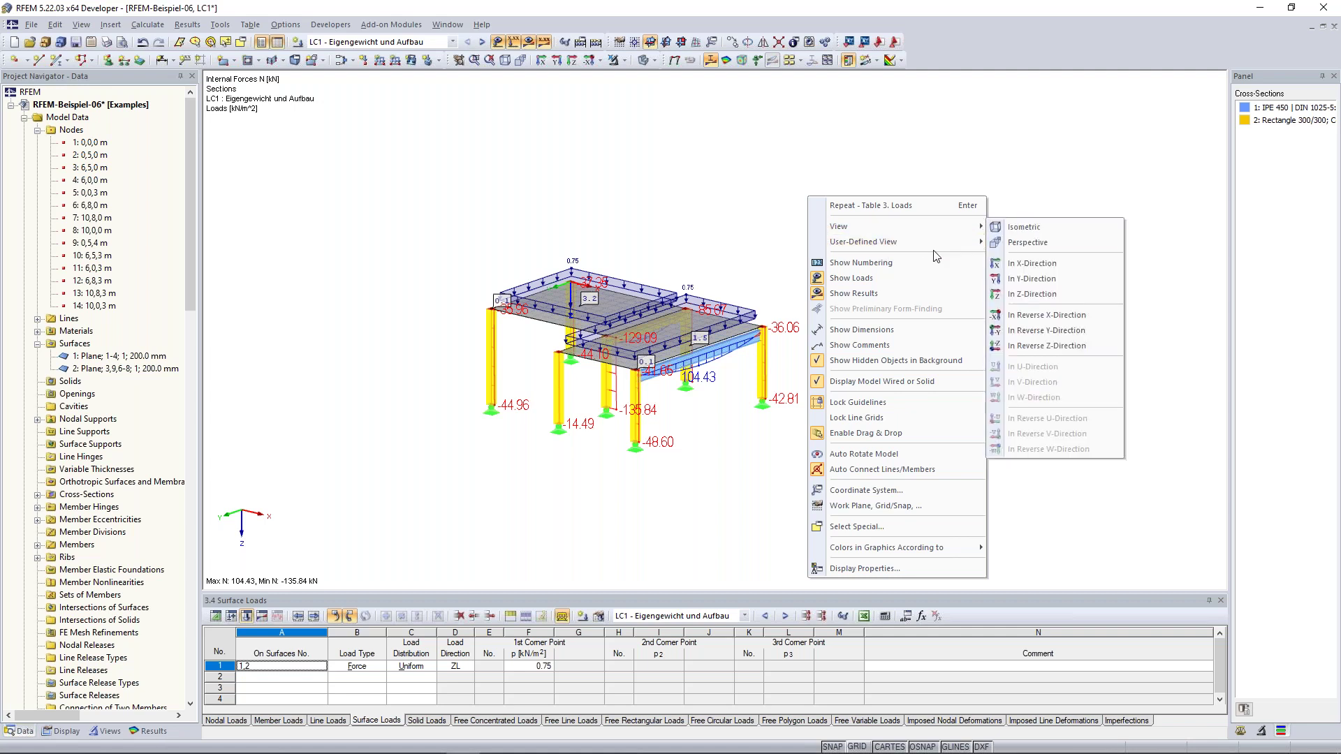
right_click(933, 145)
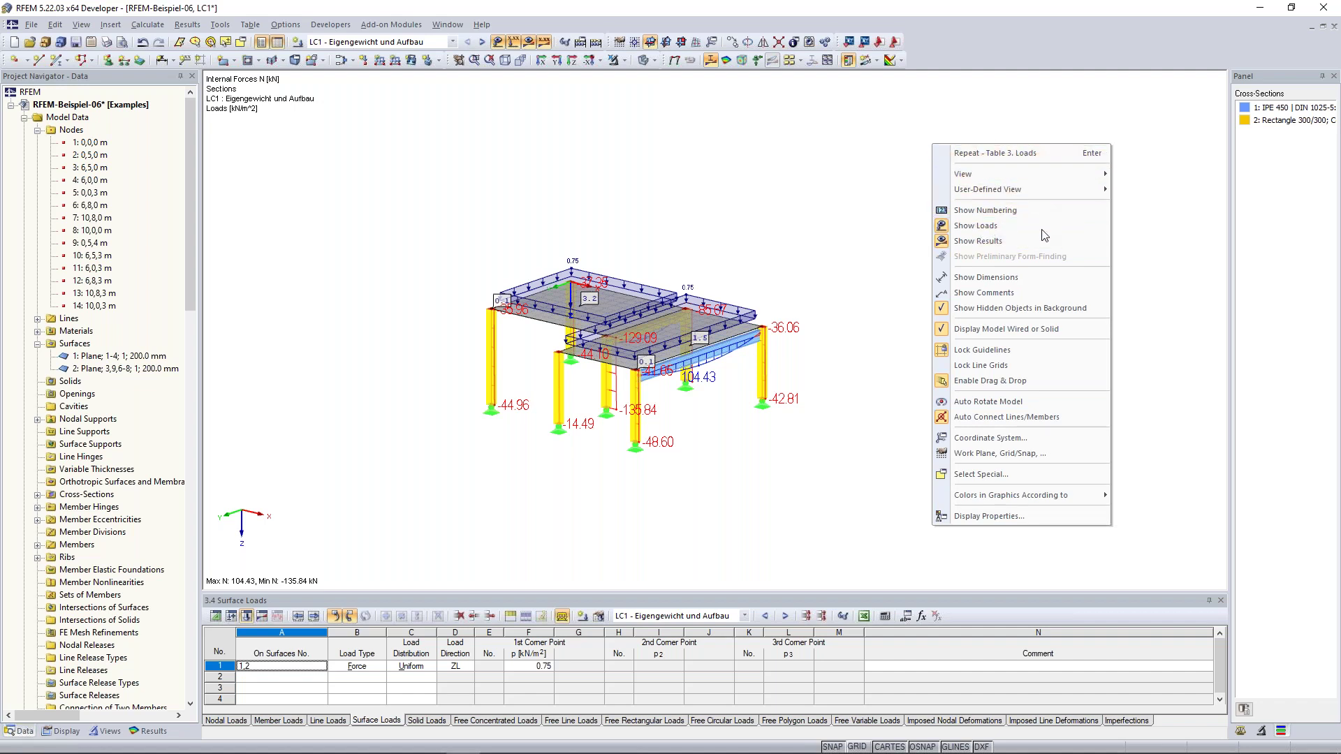
click(926, 310)
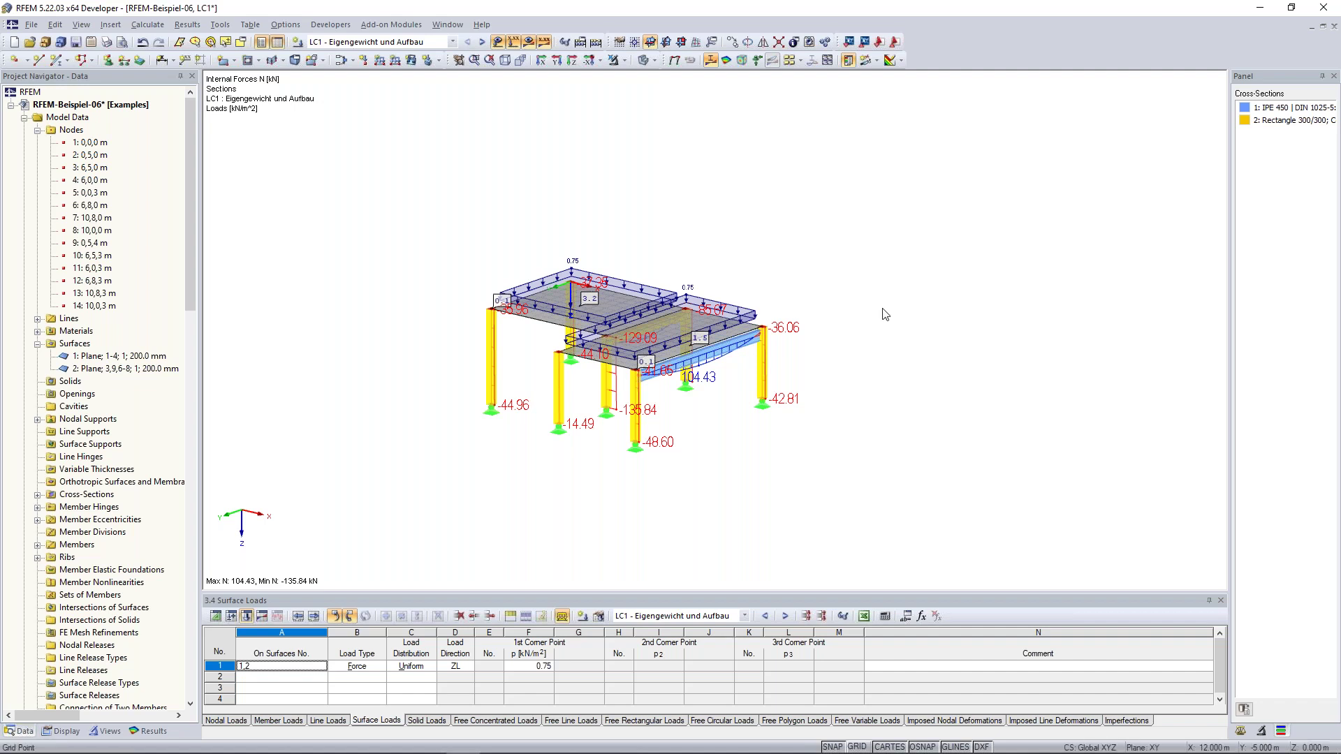
right_click(765, 349)
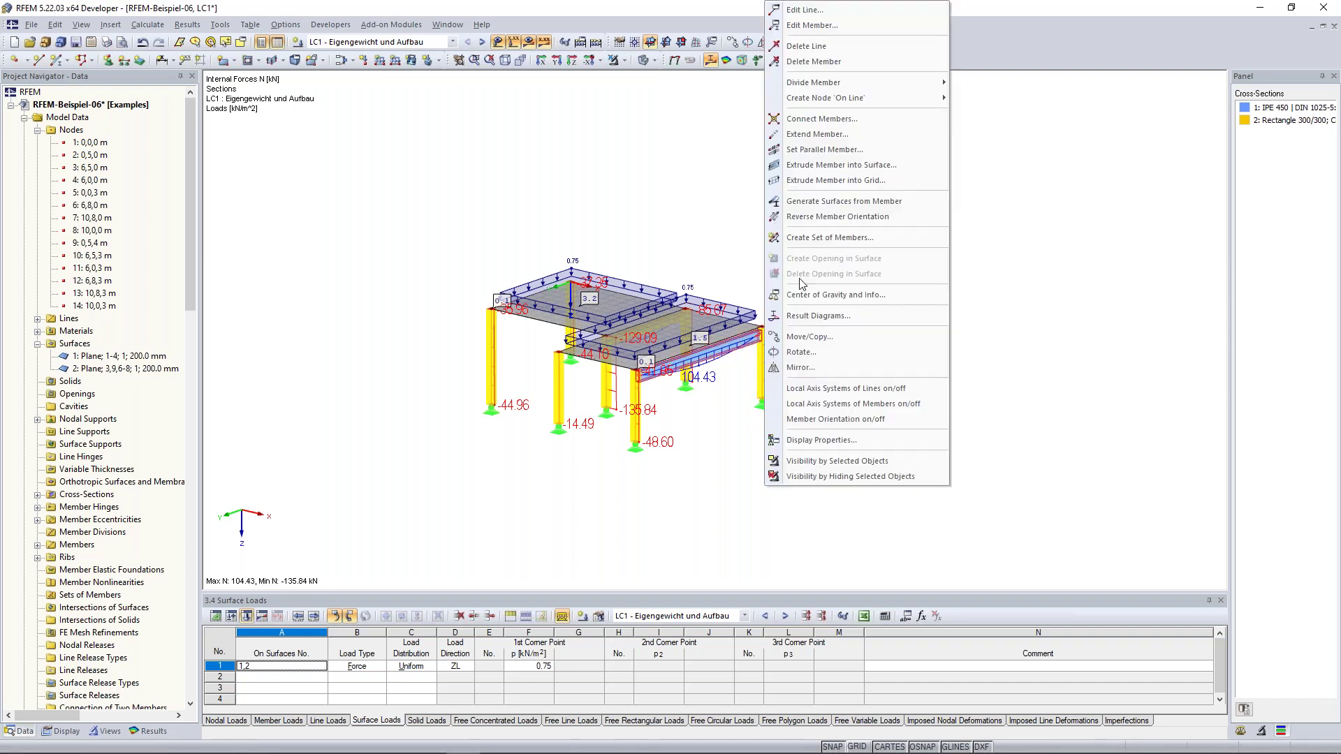
mouse_move(862, 82)
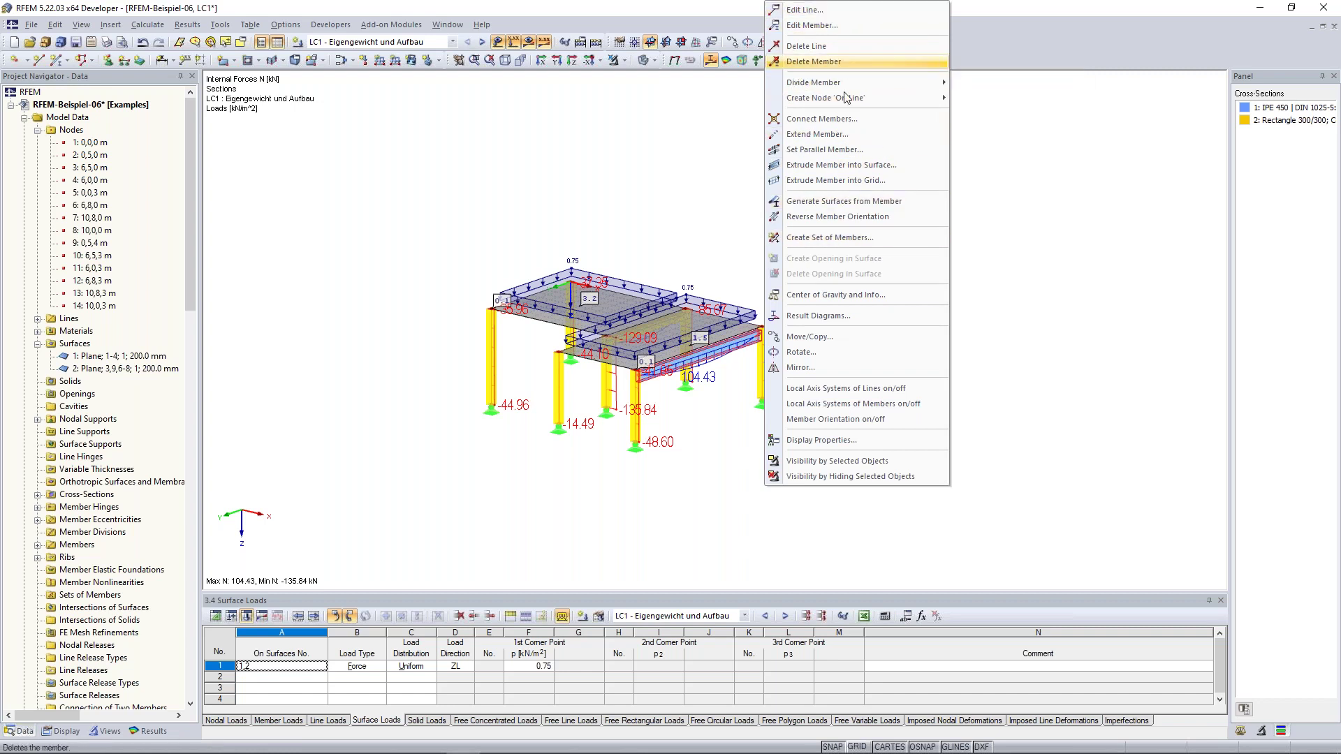
click(716, 244)
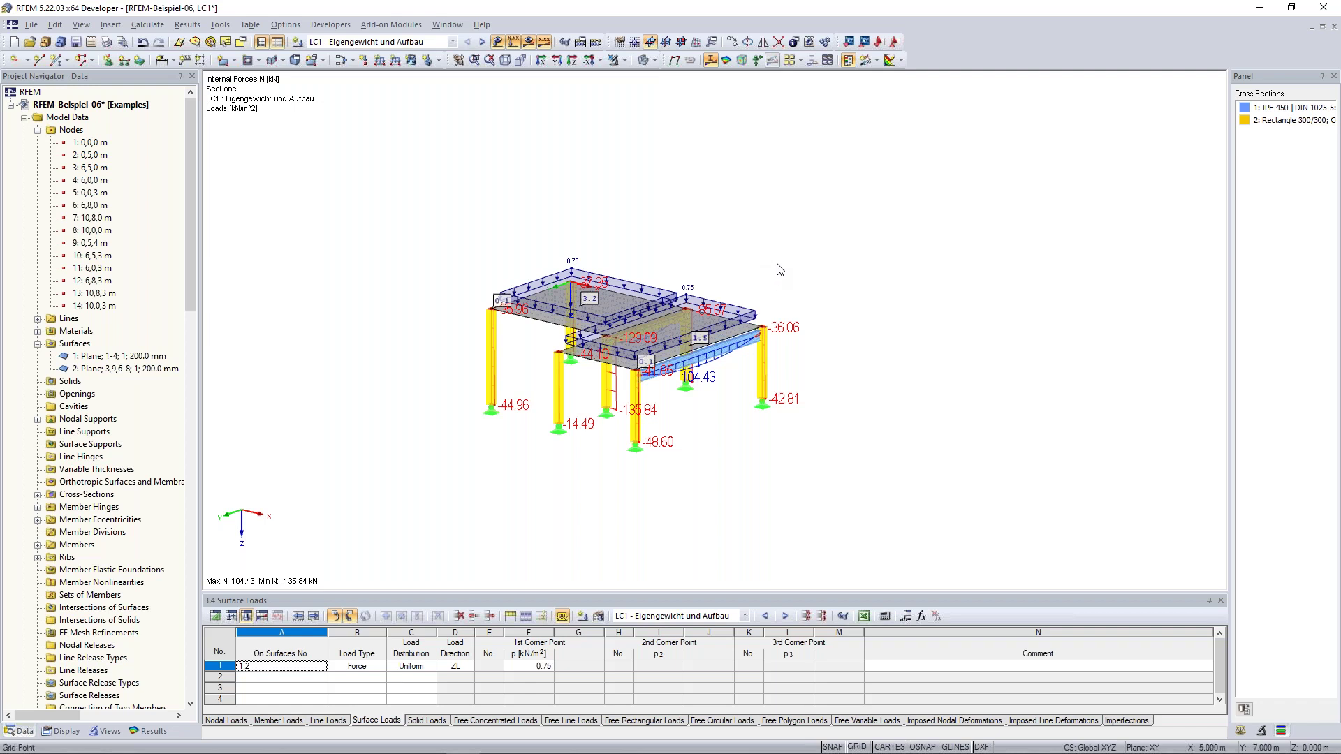
- Rotate the structure slightly, and shift it using the Move, Zoom, Rotate view tool and direct panning
ctrl+middle_drag(780, 269, 742, 262)
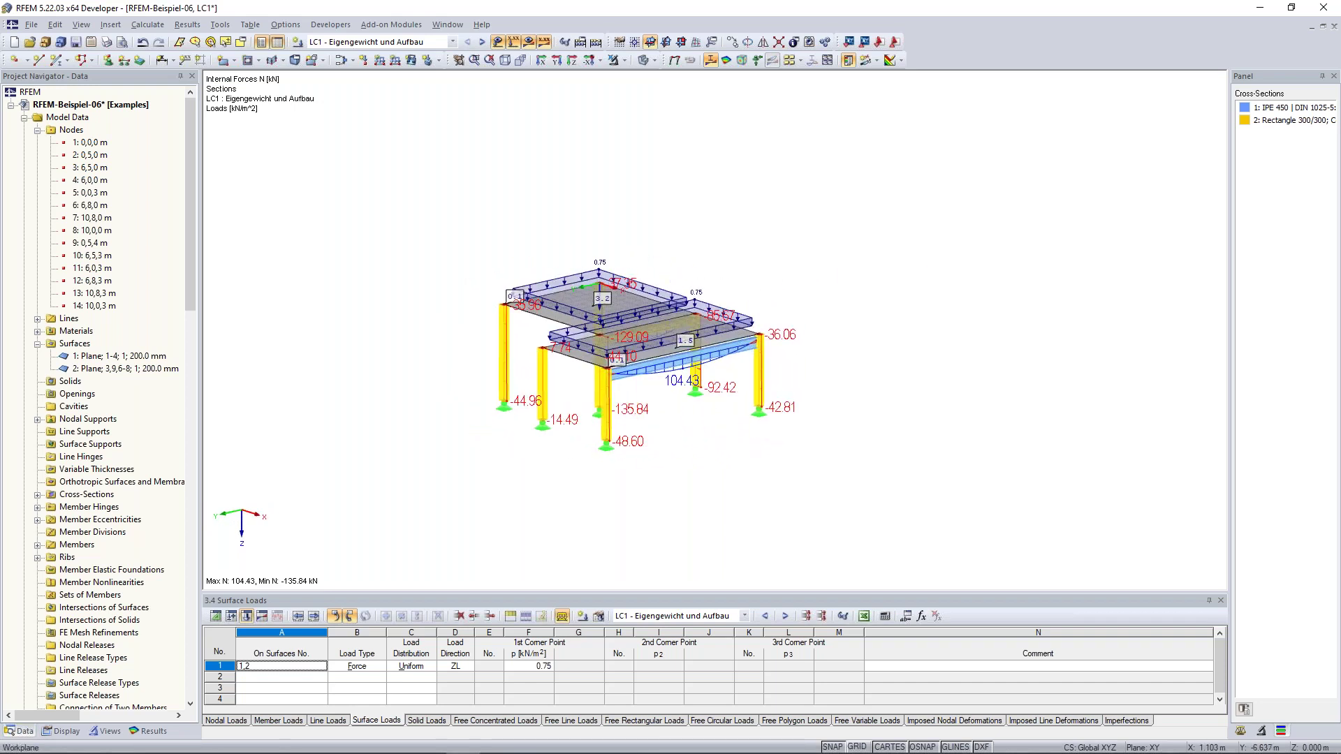
click(458, 61)
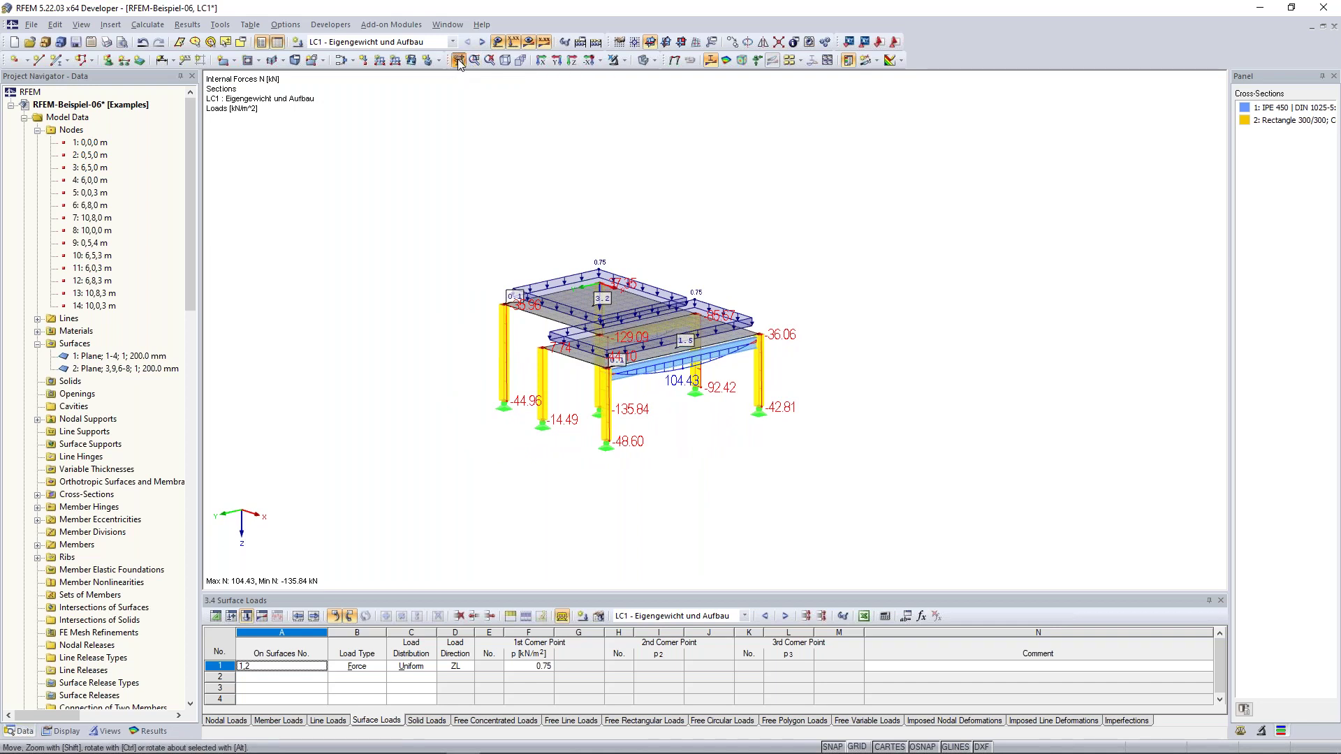
drag(524, 208, 606, 200)
click(458, 61)
mouse_move(625, 230)
middle_down()
mouse_move(658, 231)
mouse_move(643, 234)
middle_up()
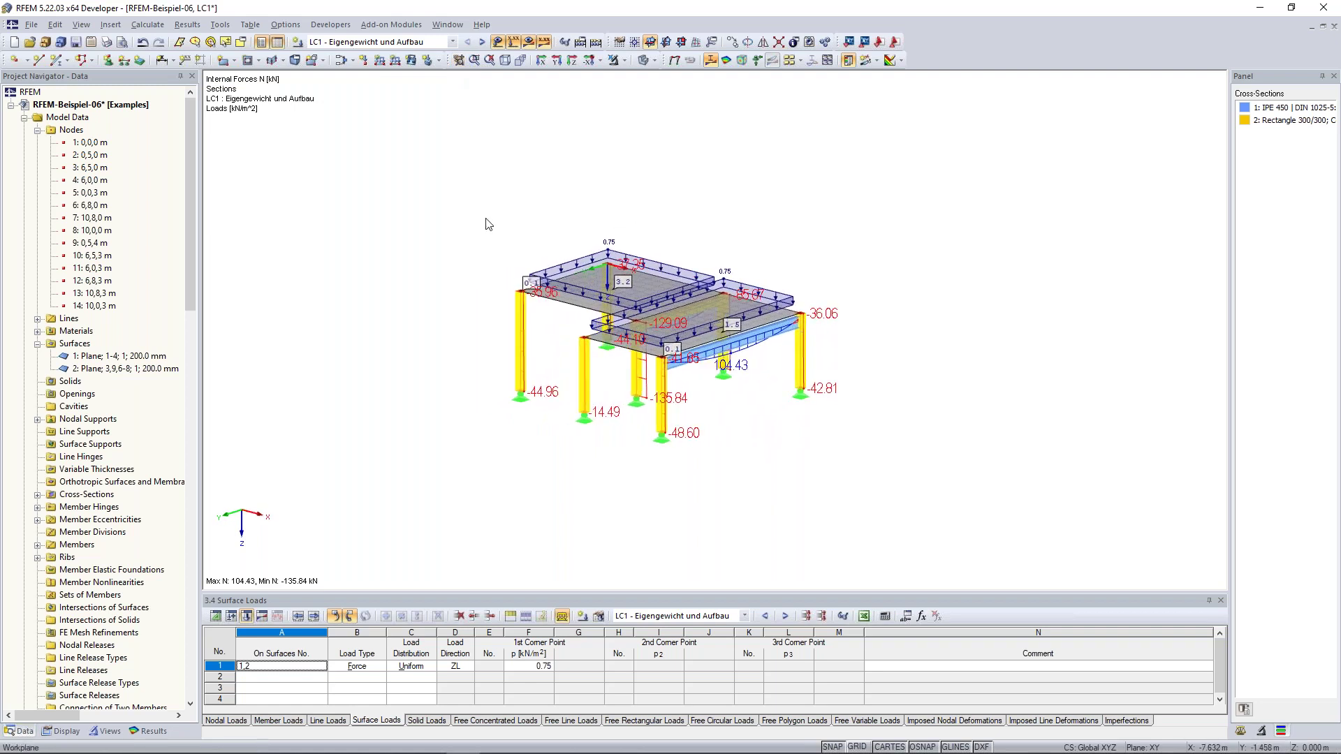
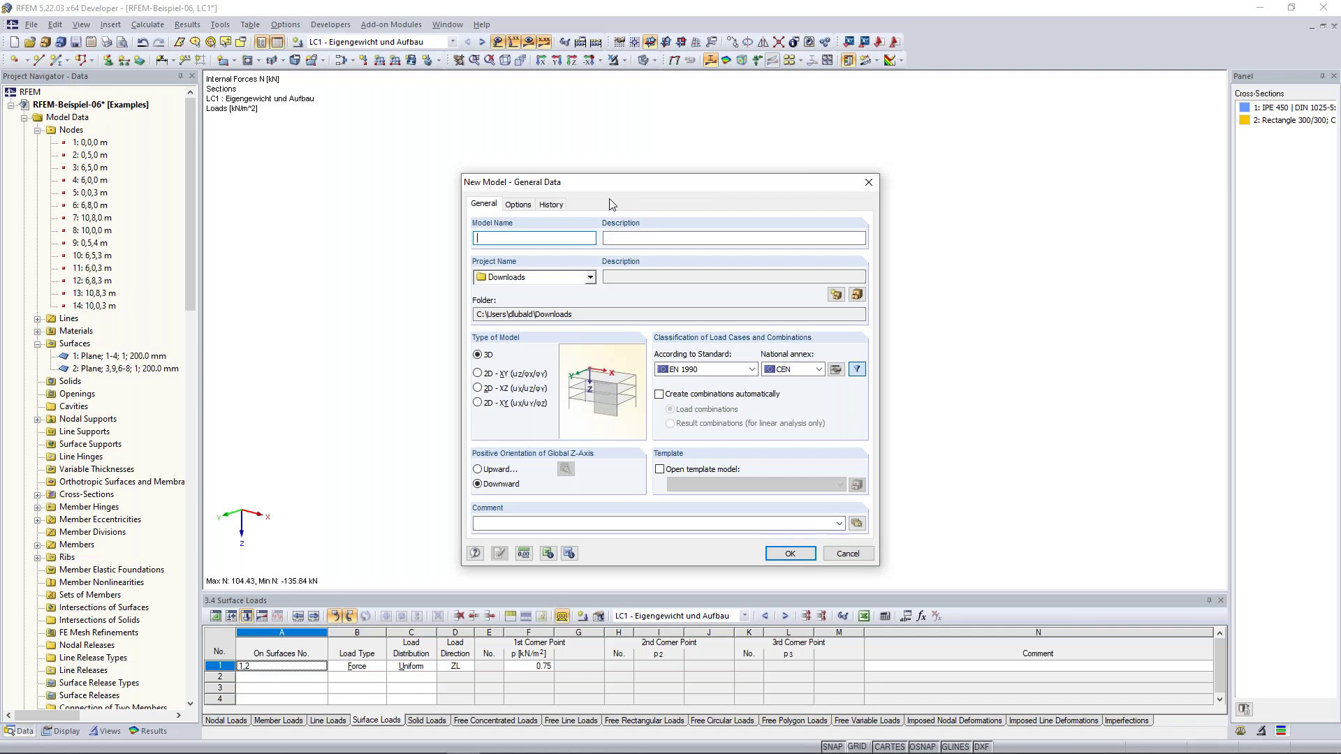
- Name the new model "Continuous Plate" and assign it to the Examples project
text(Continuous Plate)
click(590, 277)
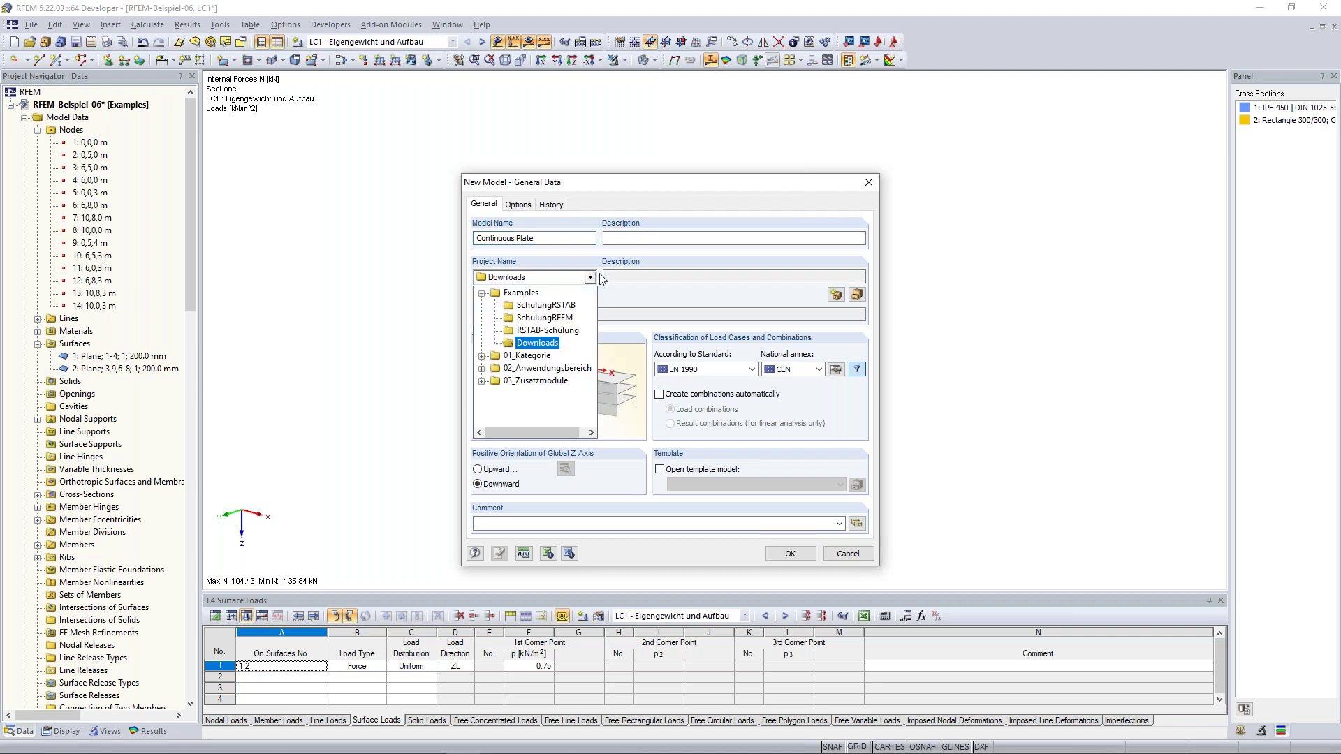
click(523, 294)
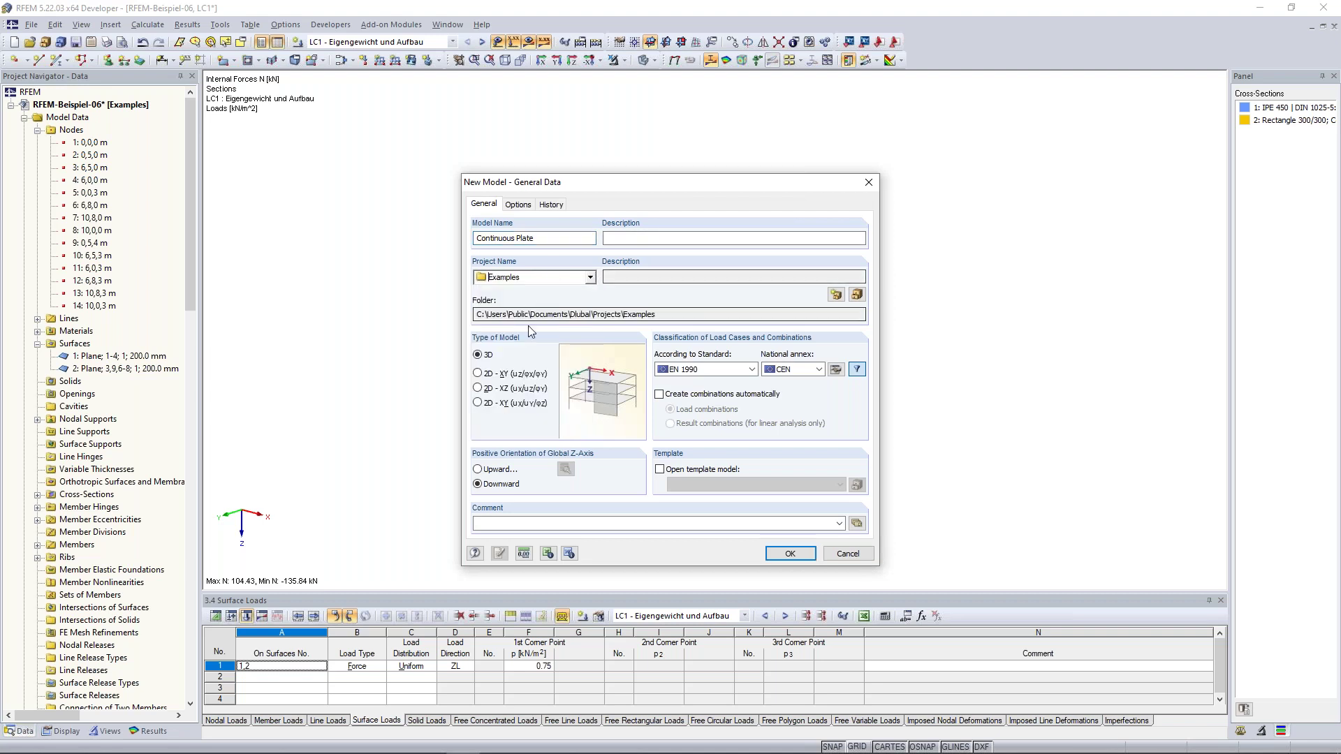
drag(477, 314, 674, 315)
click(675, 315)
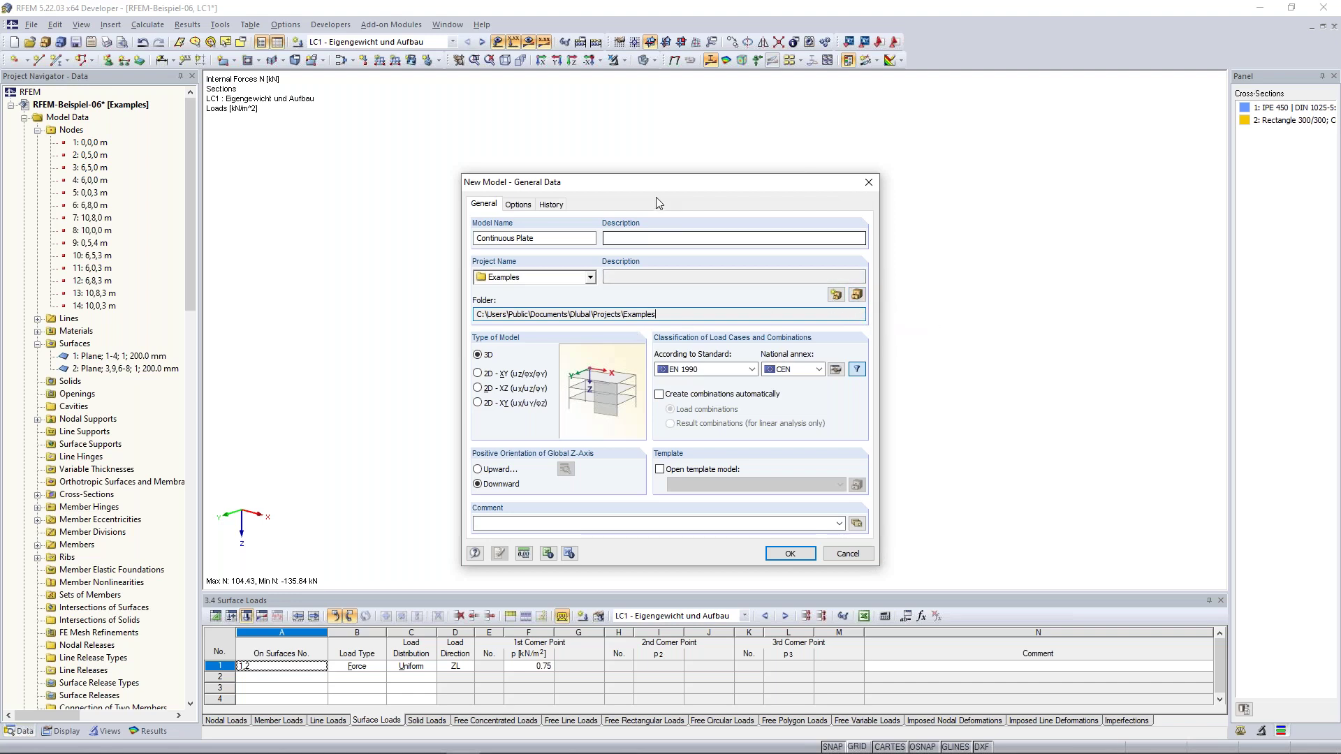
- Compare the 3D and 2D model types and set the new model's type to 2D - XY (uZ/φX/φY)
drag(650, 183, 652, 117)
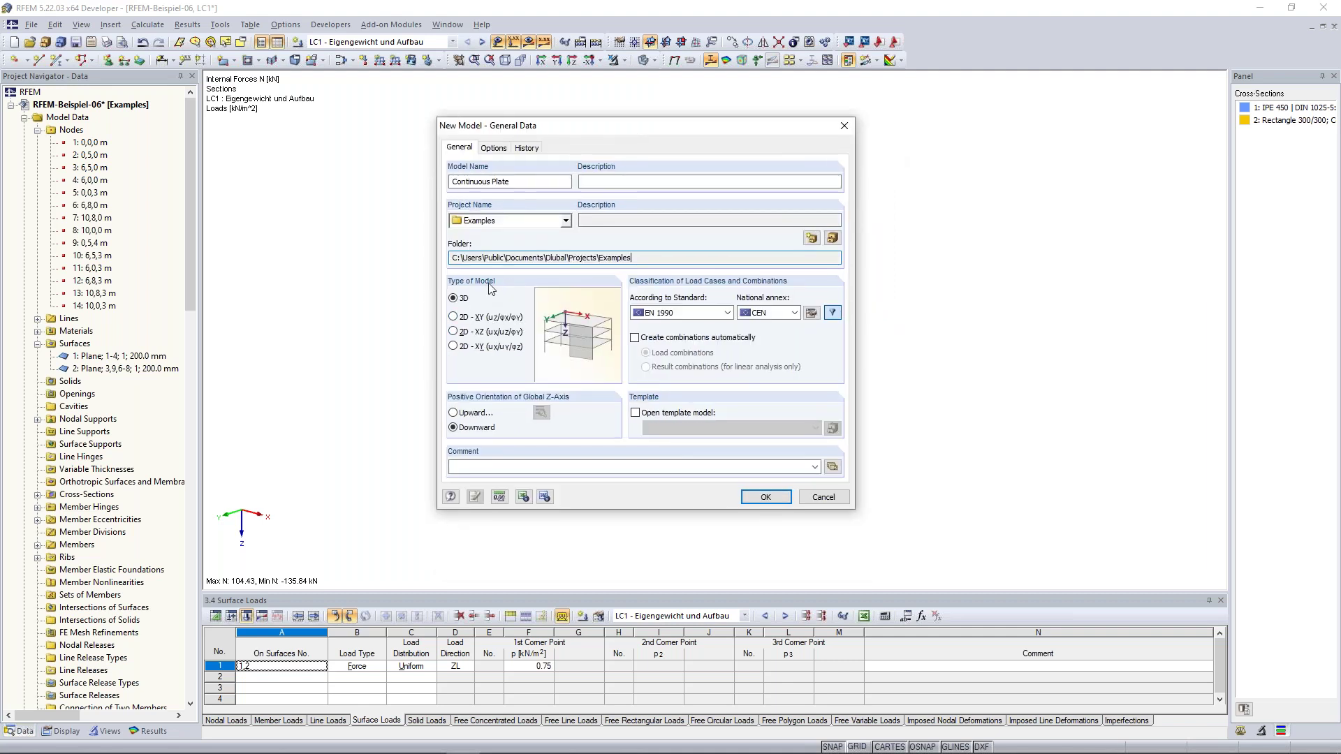
click(453, 300)
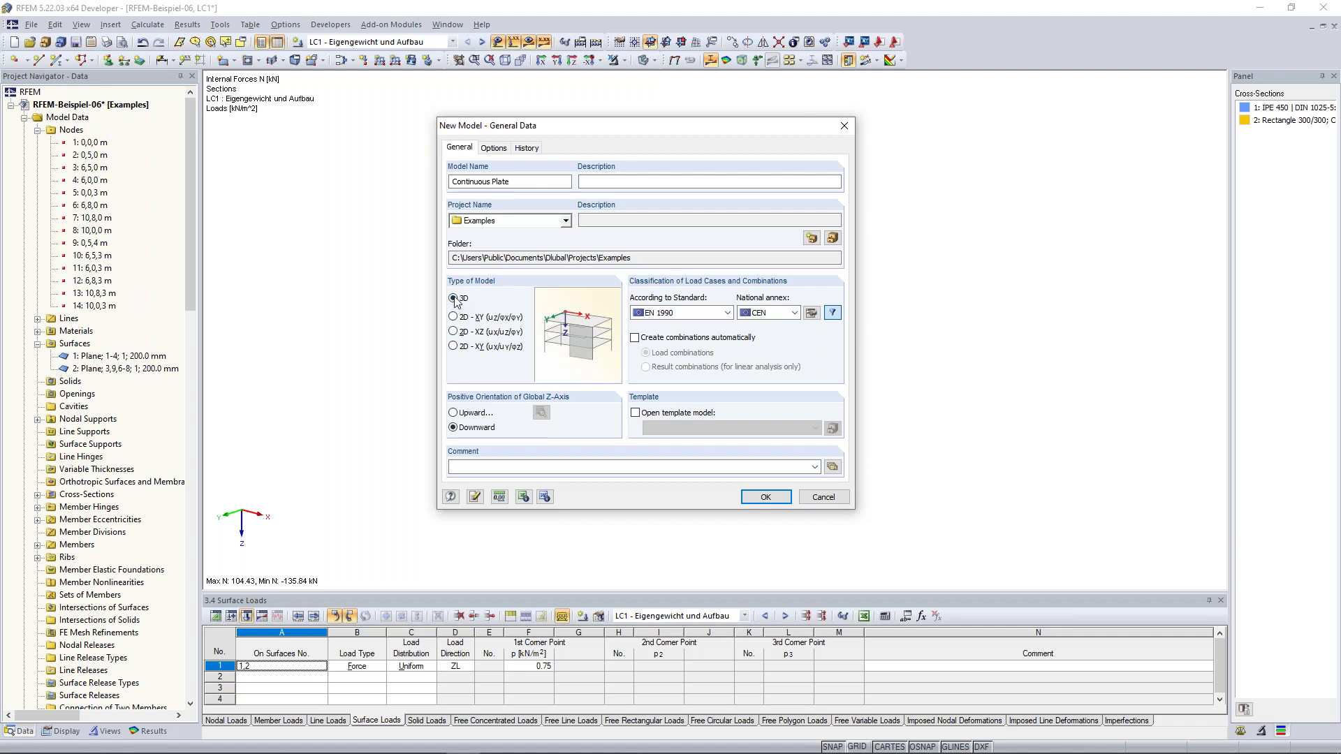
click(453, 318)
click(453, 332)
click(454, 347)
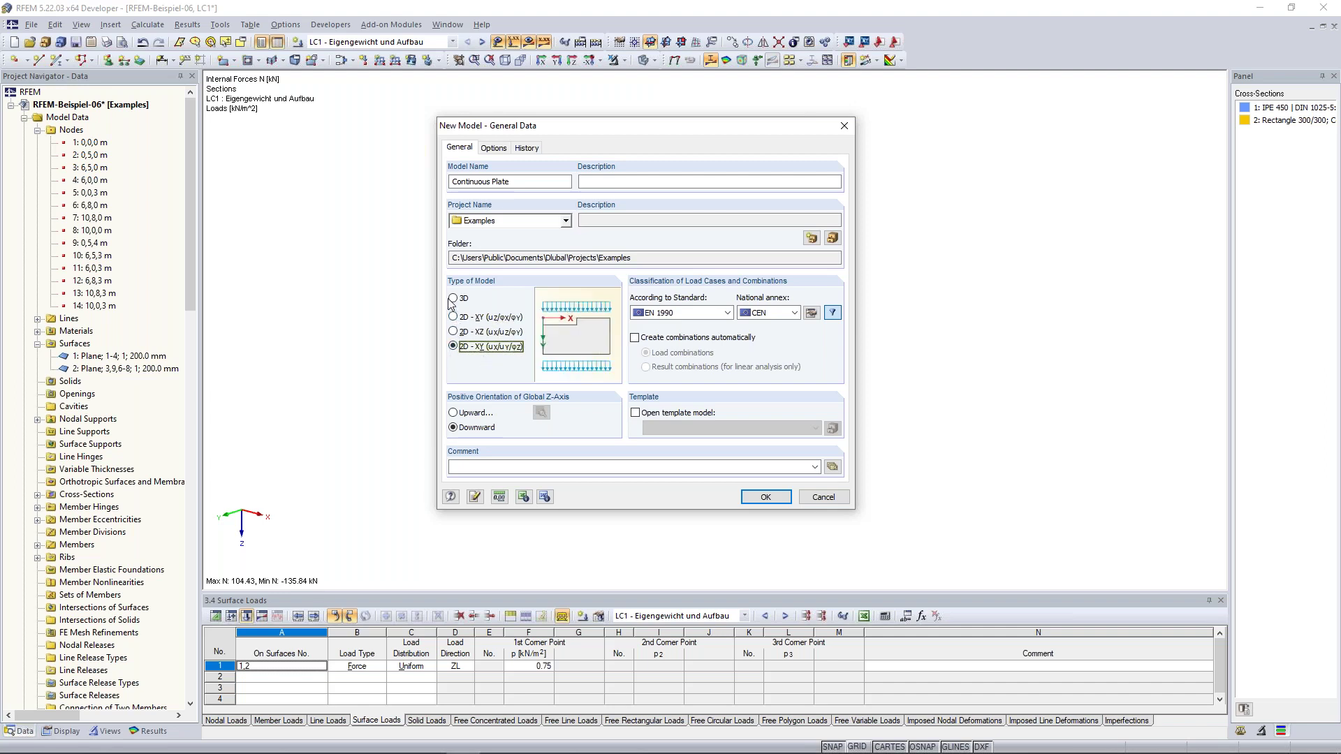
click(454, 318)
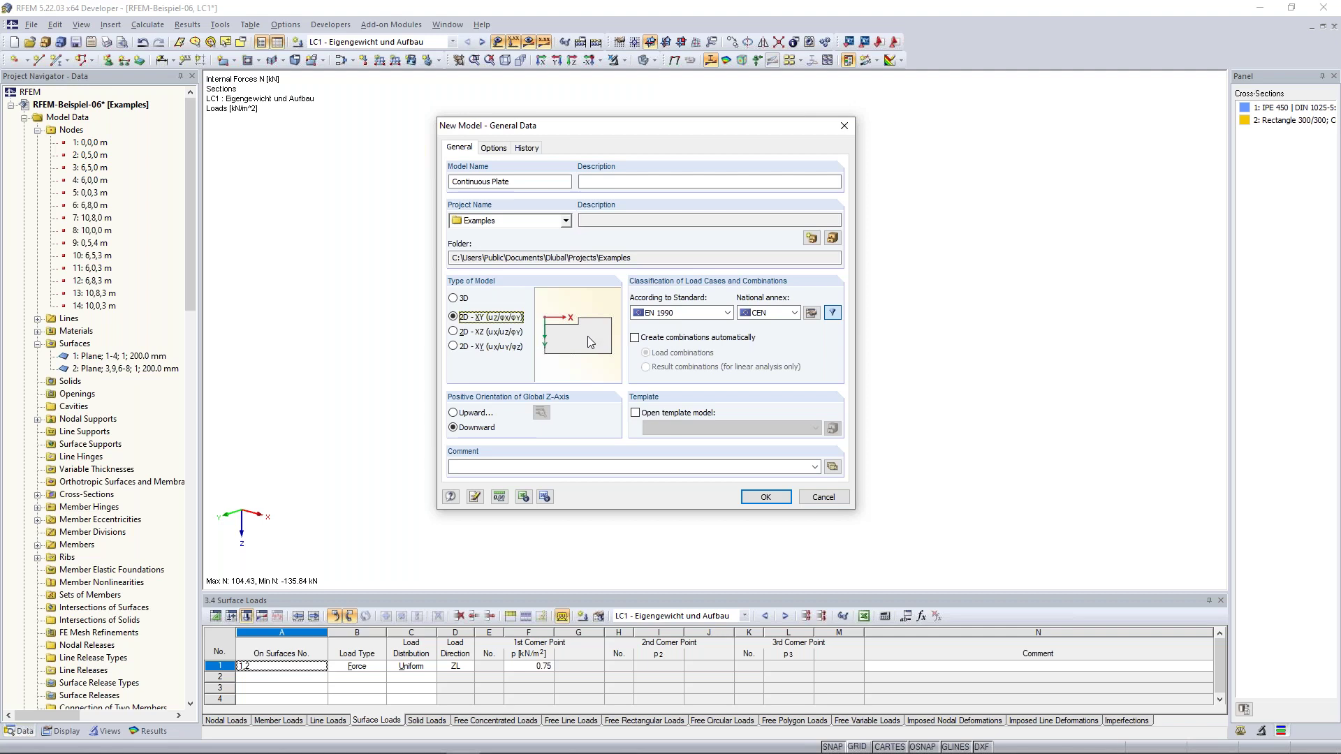
click(453, 332)
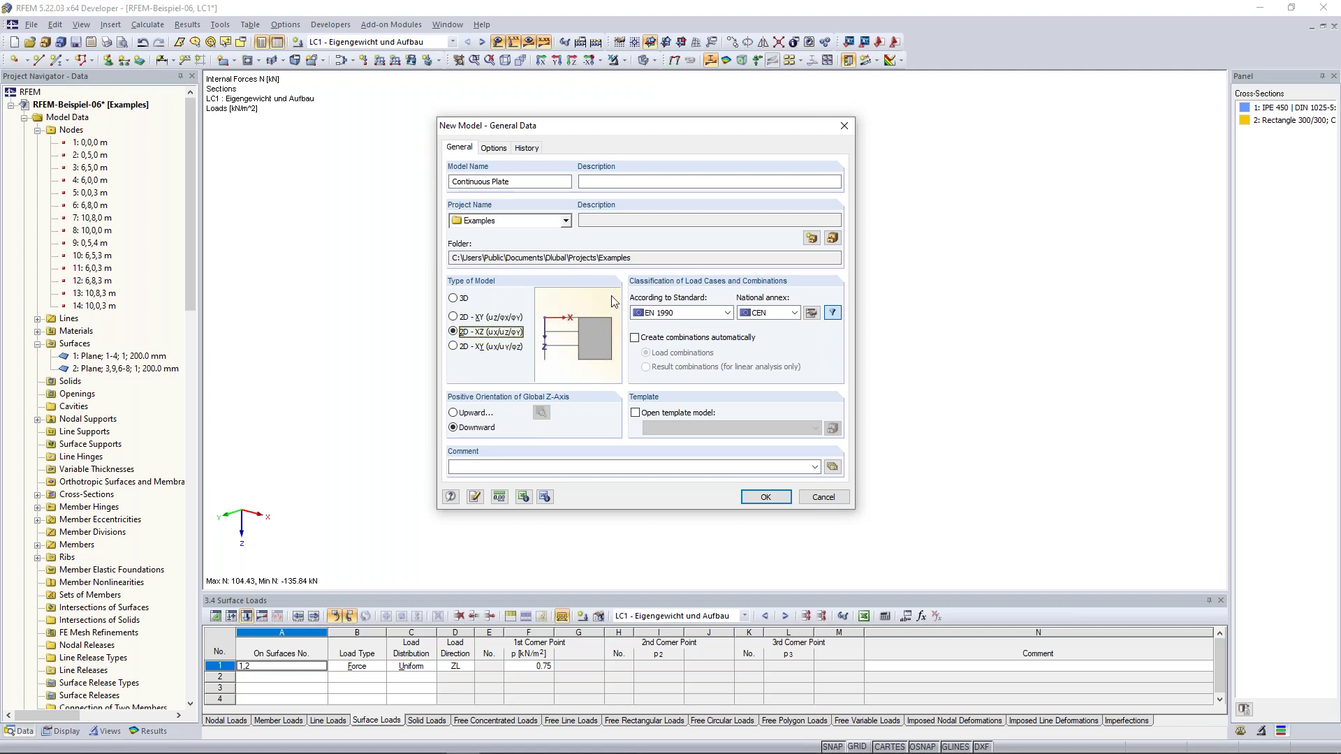
click(458, 349)
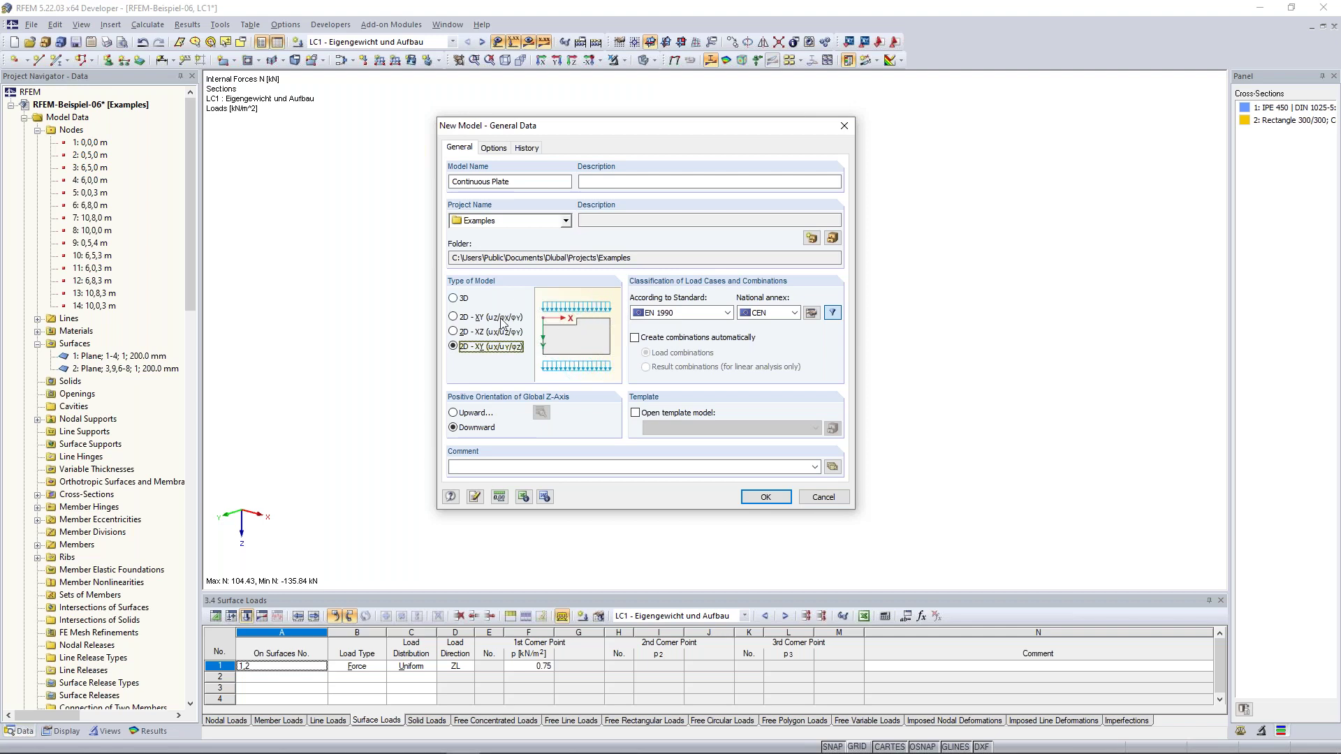
click(462, 318)
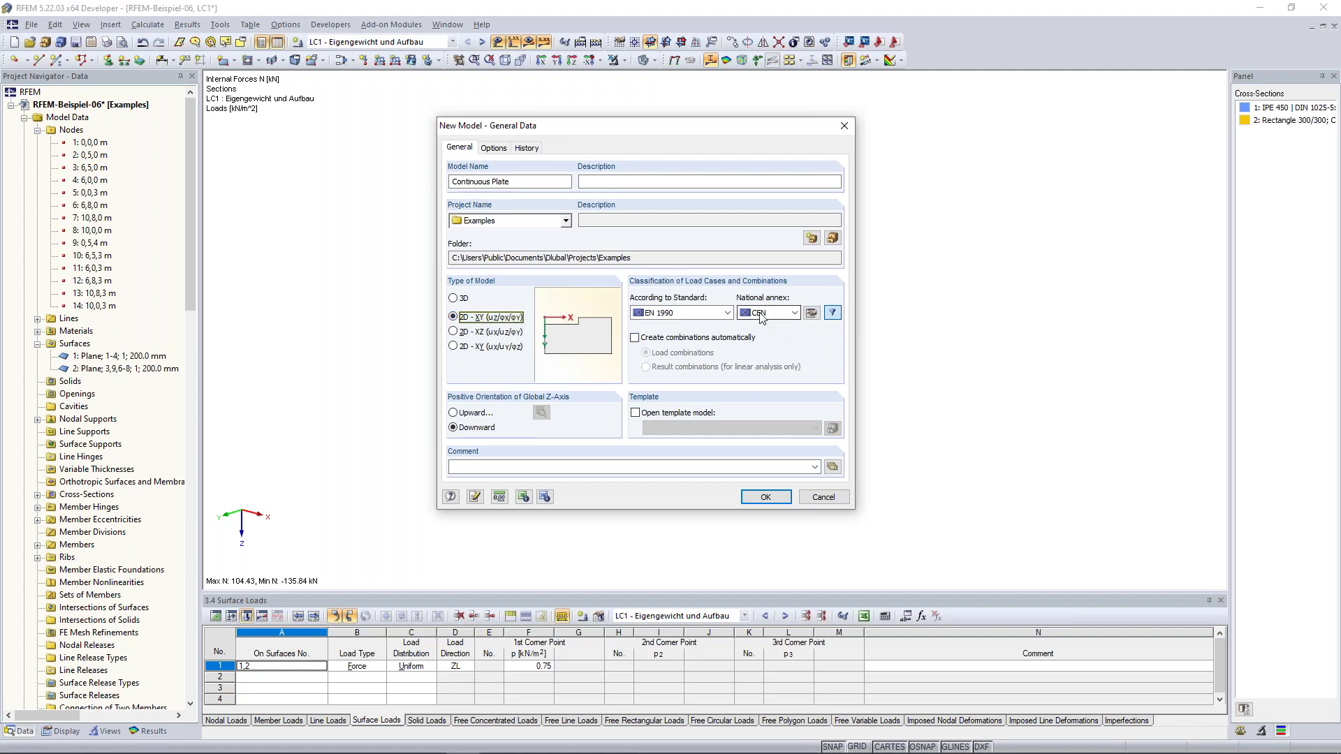
- Set the standard for classifying load cases and combinations to None, and keep the global Z-axis oriented downward
click(727, 315)
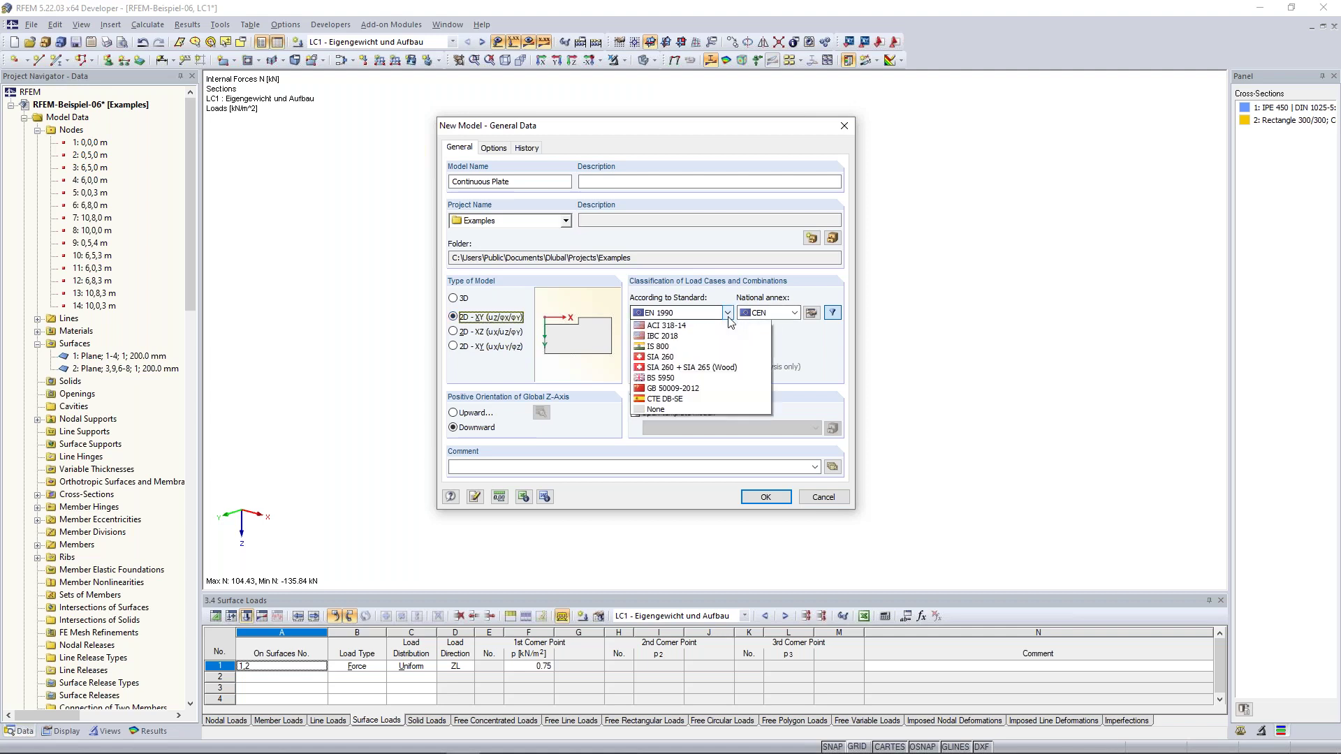
click(709, 568)
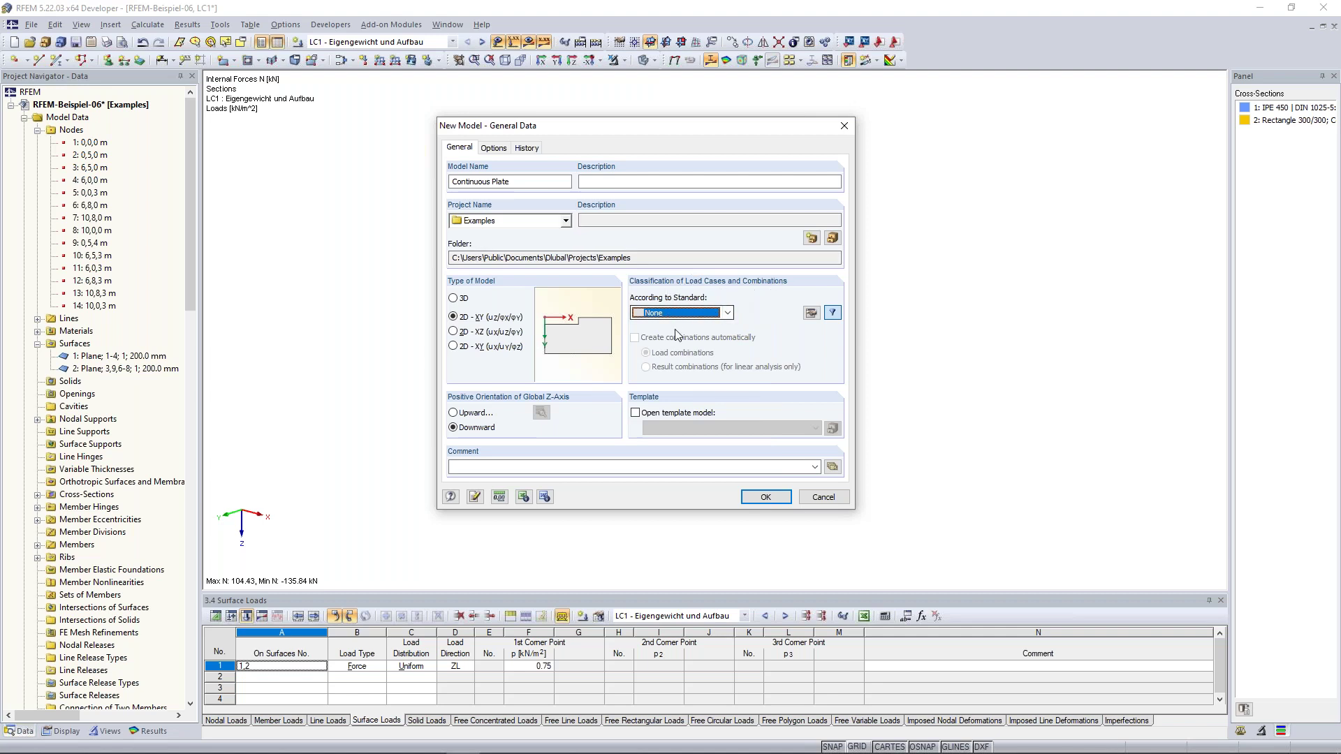
click(501, 320)
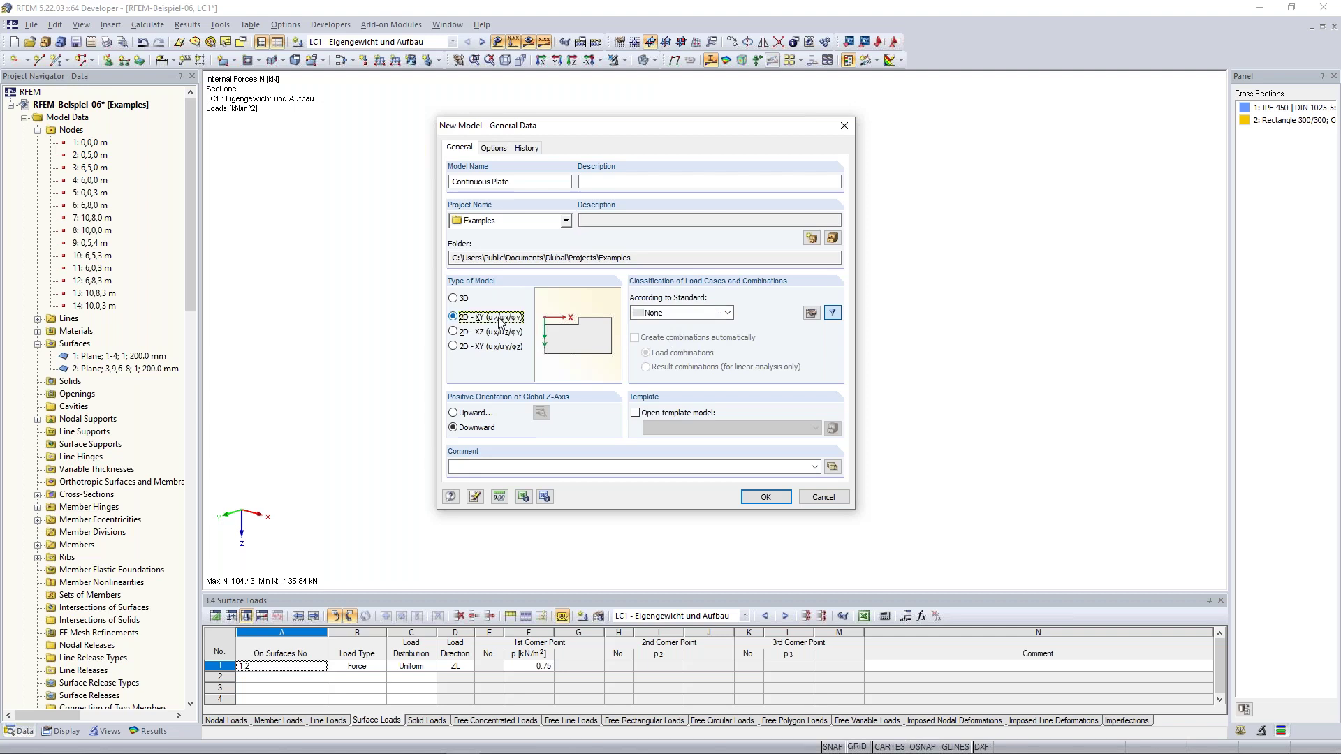
click(729, 314)
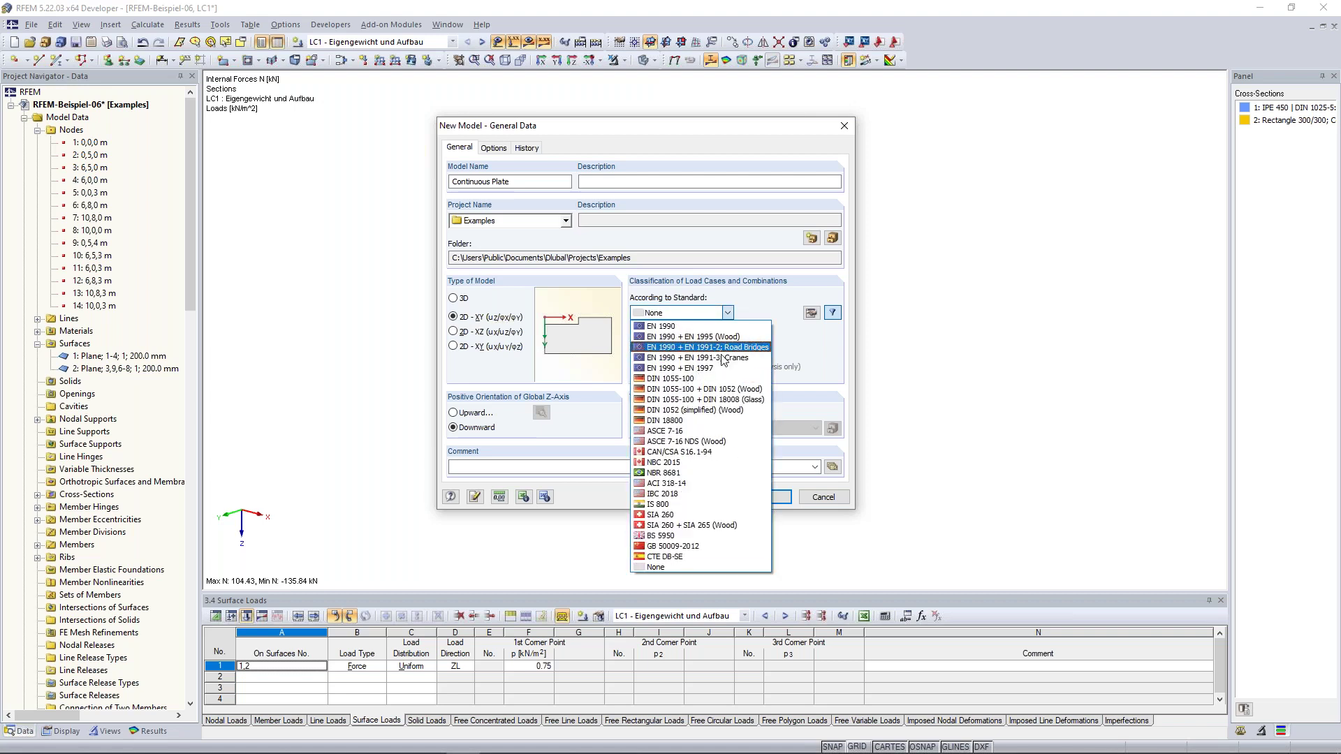
click(727, 313)
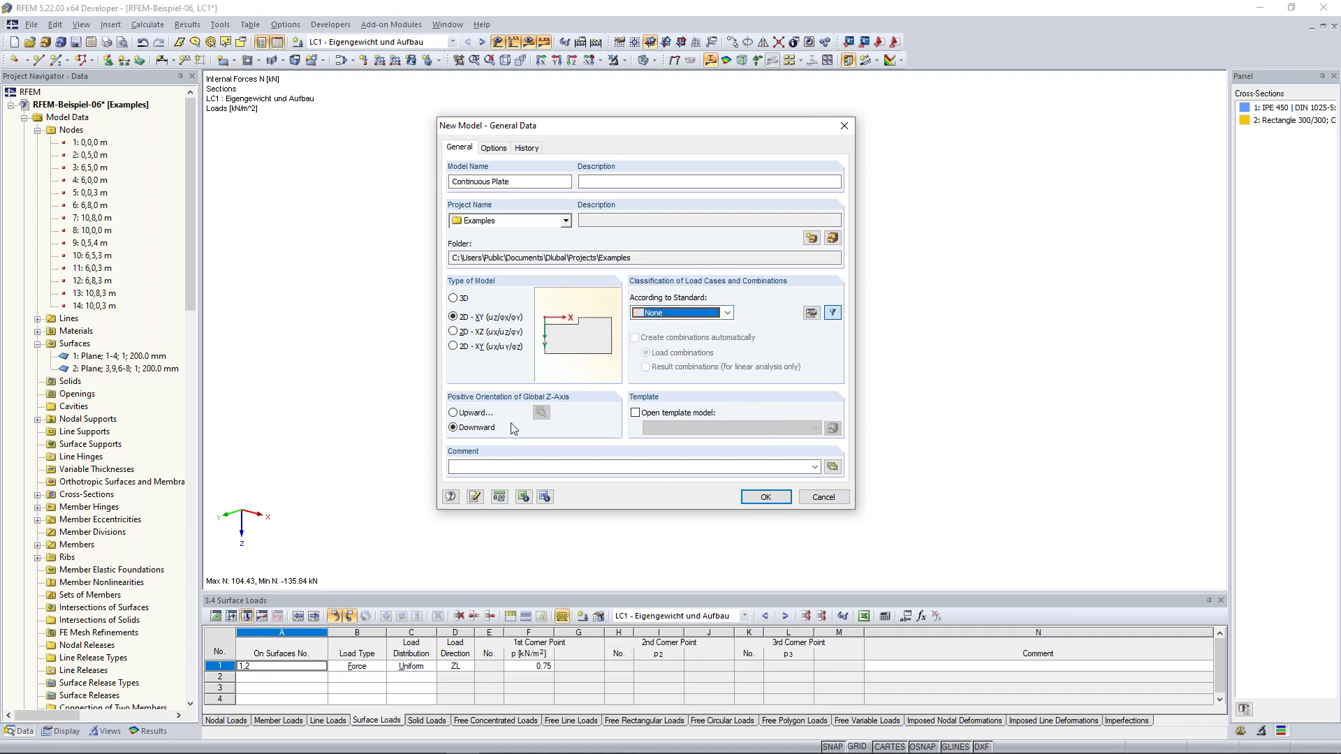
click(487, 430)
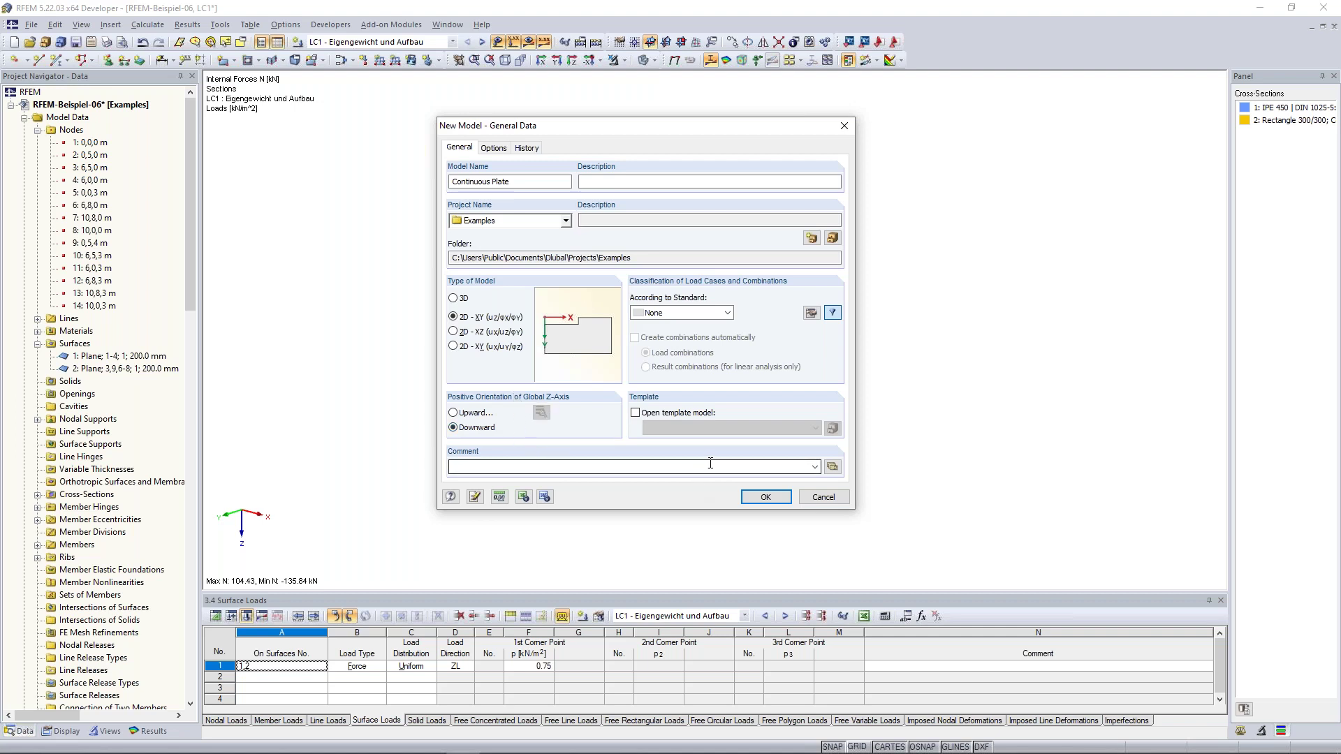
- Create the Continuous Plate model and start a new rectangular surface with Concrete C30/37 as its material
click(766, 498)
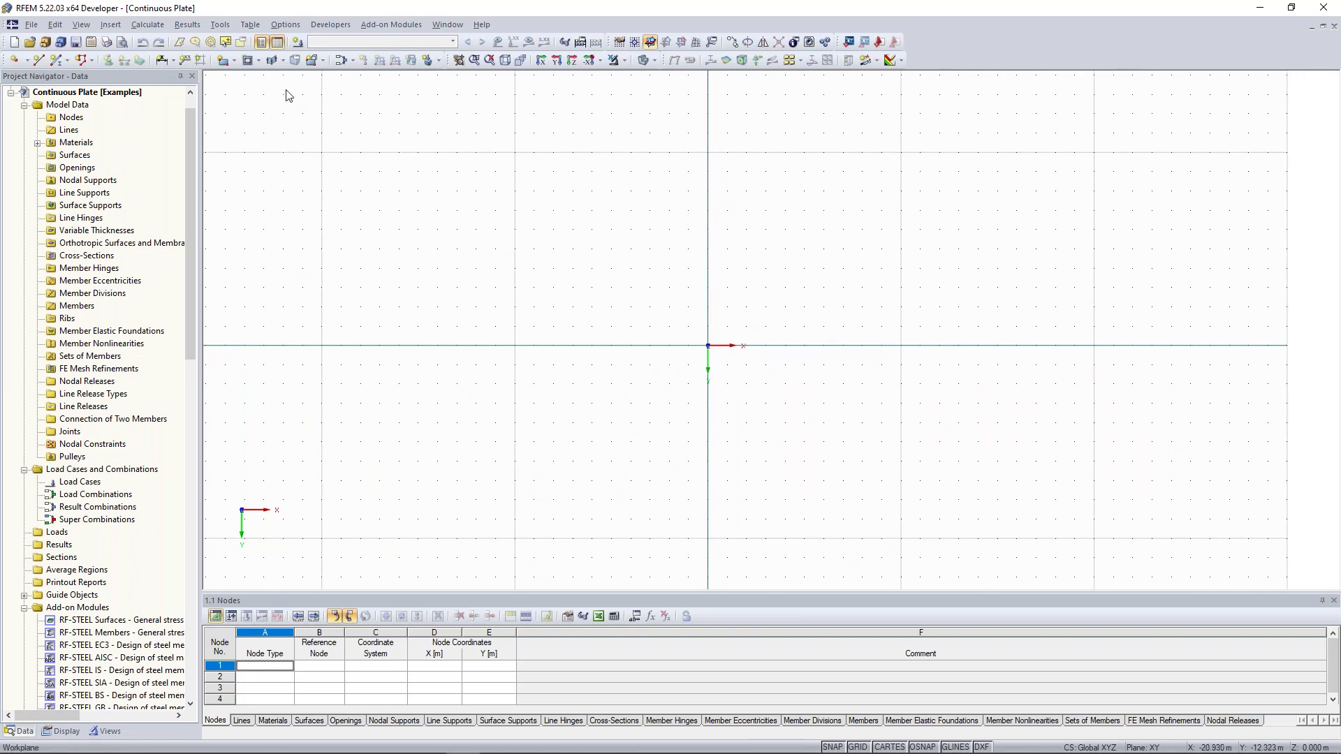
click(236, 62)
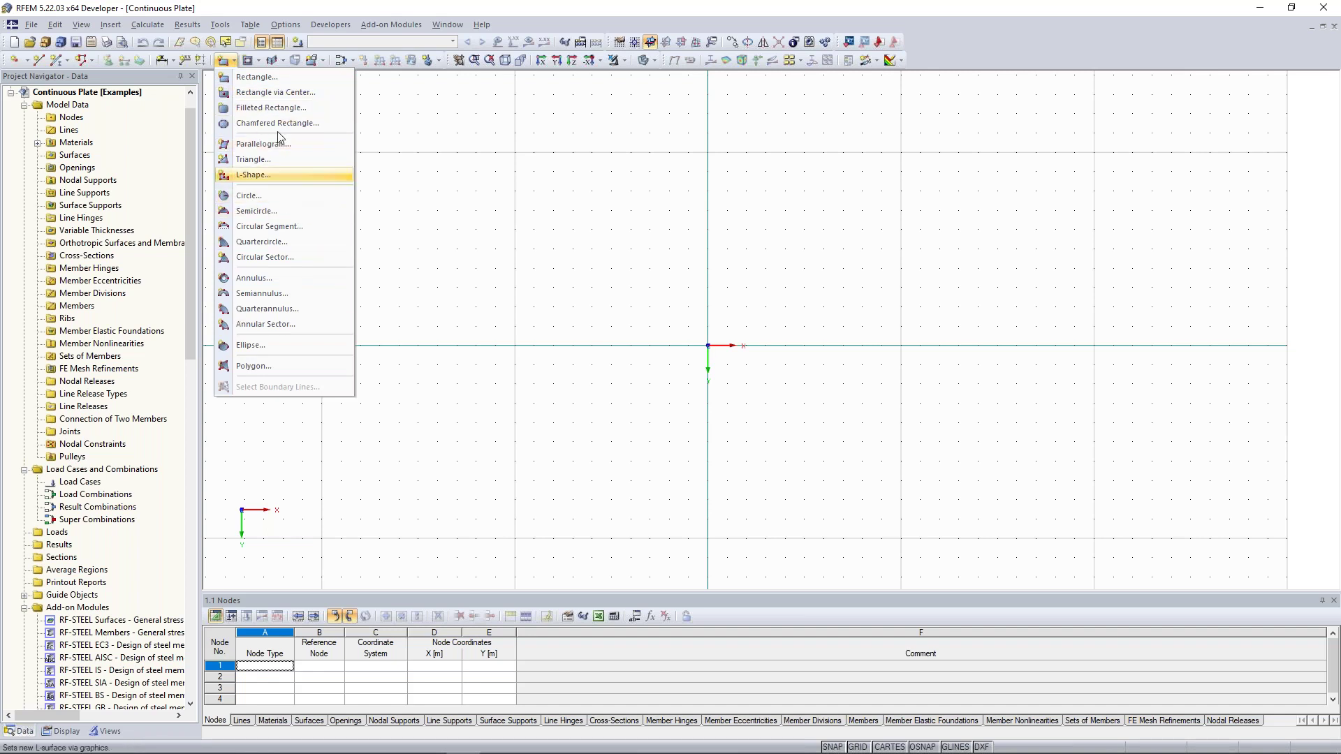
click(258, 78)
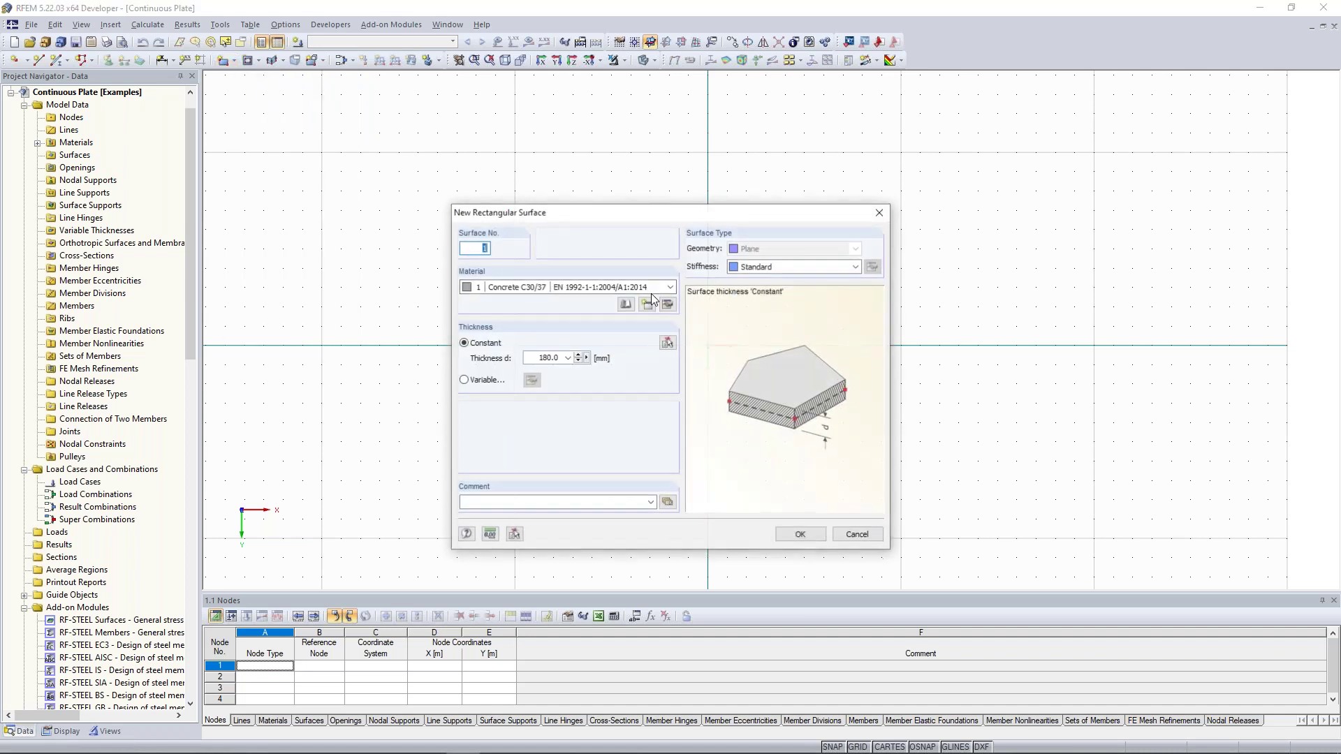
drag(653, 212, 401, 128)
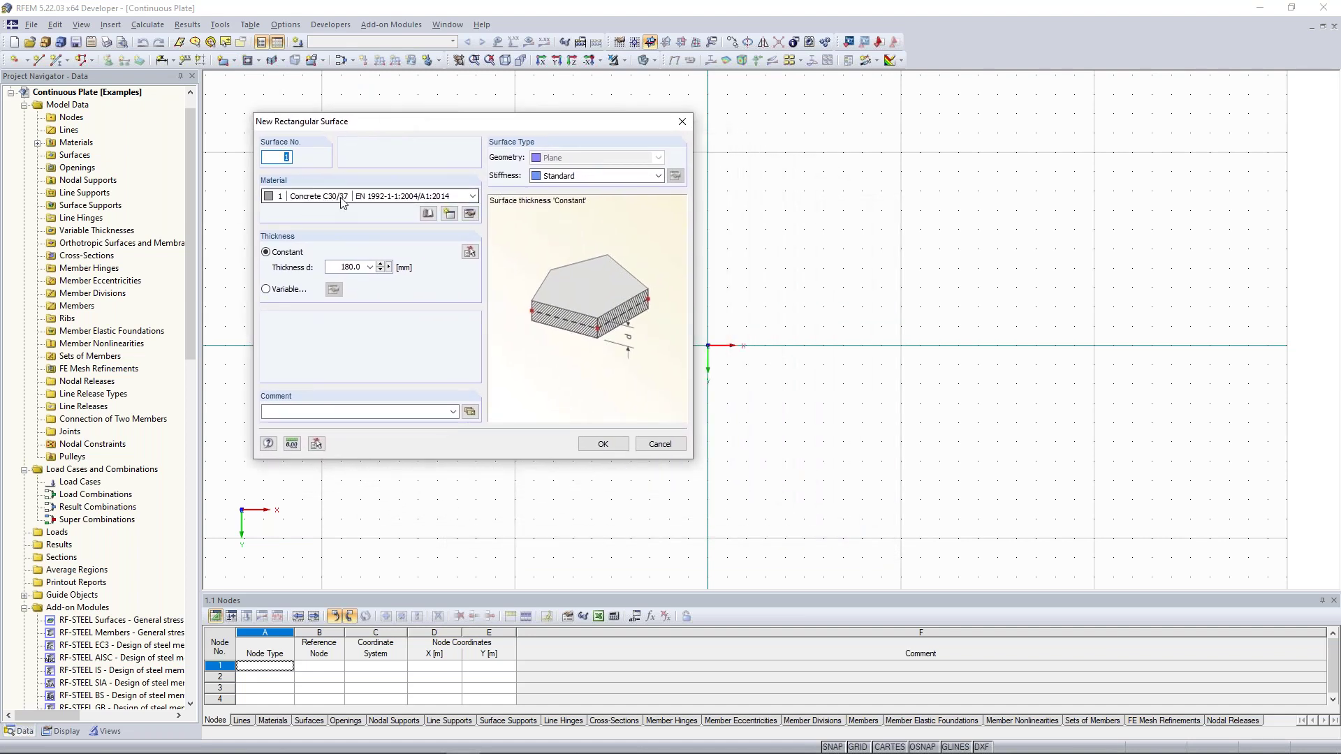
click(323, 200)
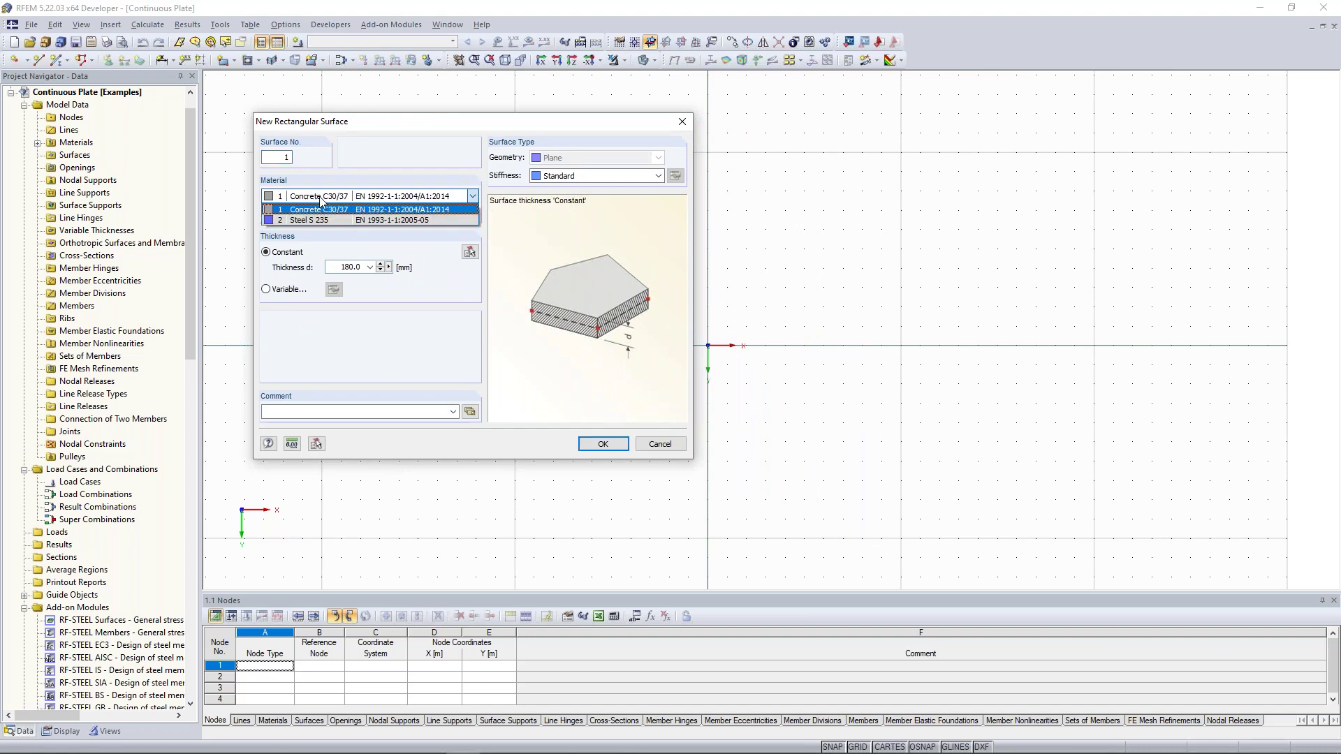
click(326, 208)
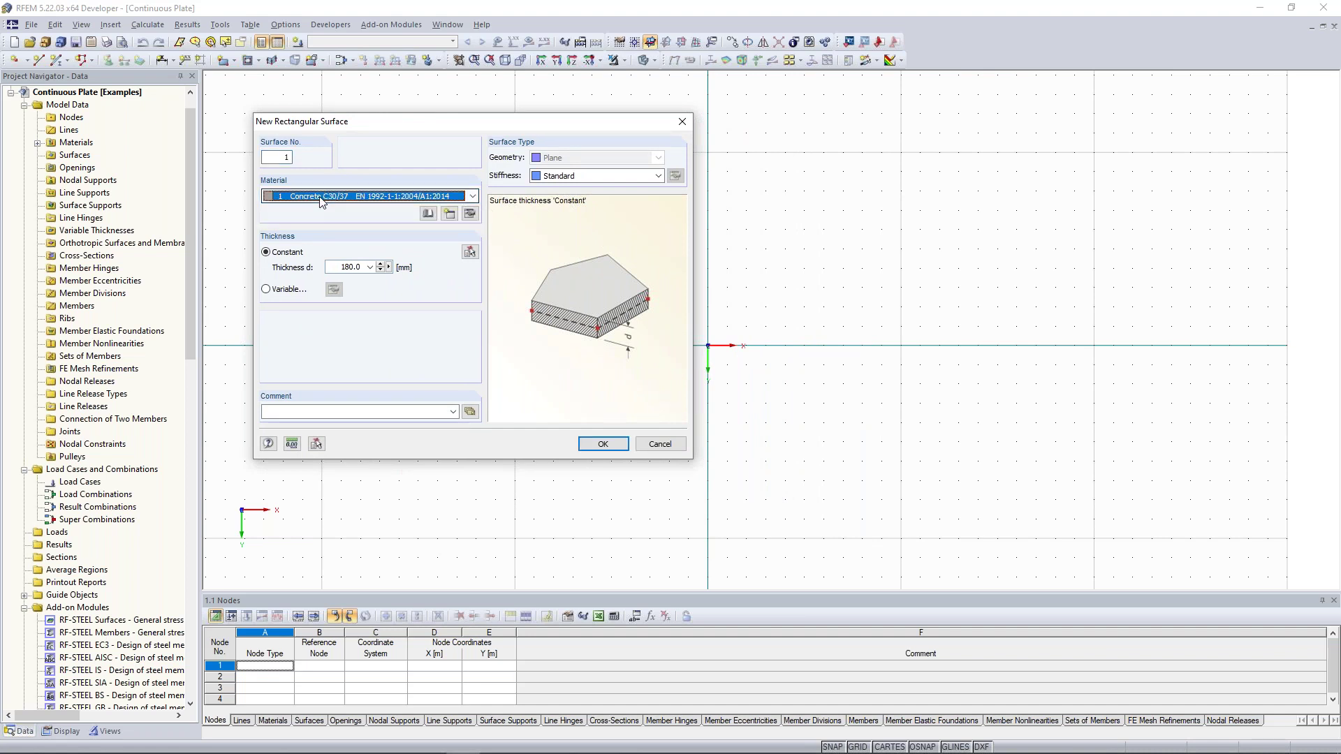
- Examine the material constants of Concrete C30/37 and open the material library from its properties
click(470, 214)
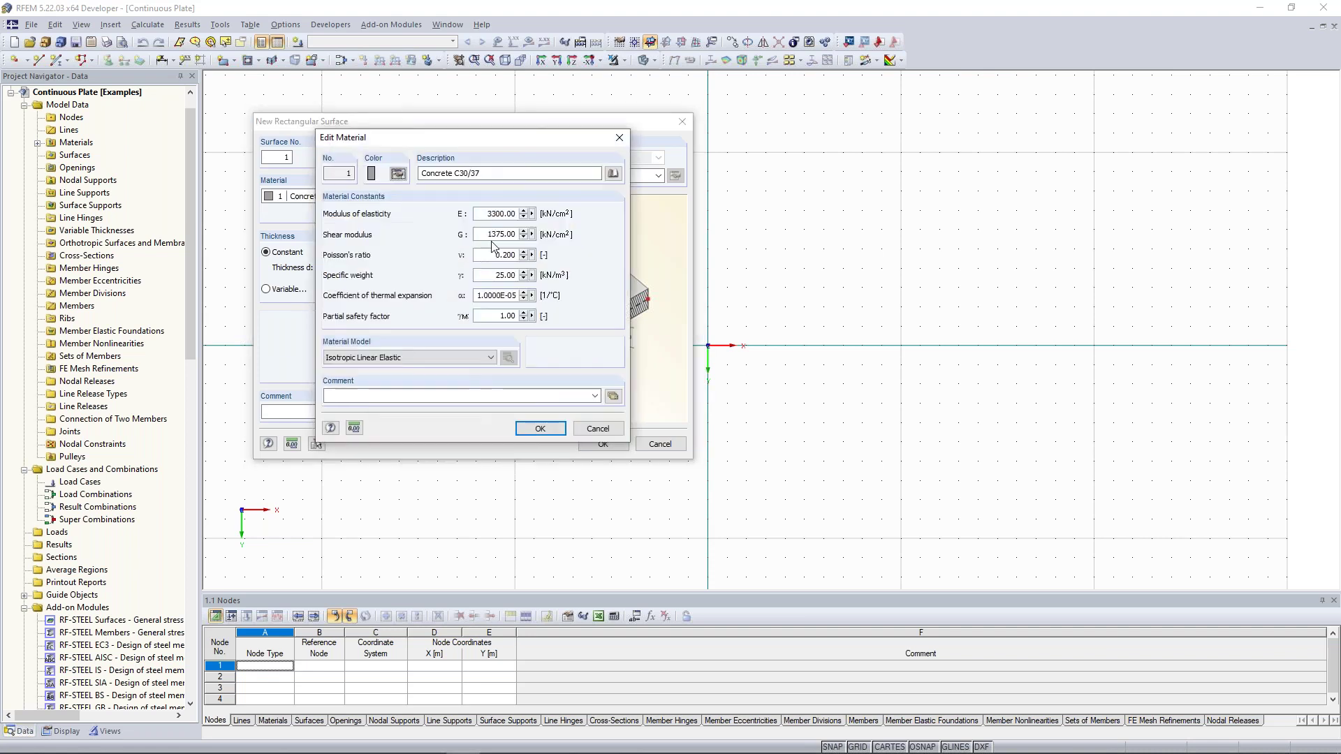
drag(438, 145, 866, 138)
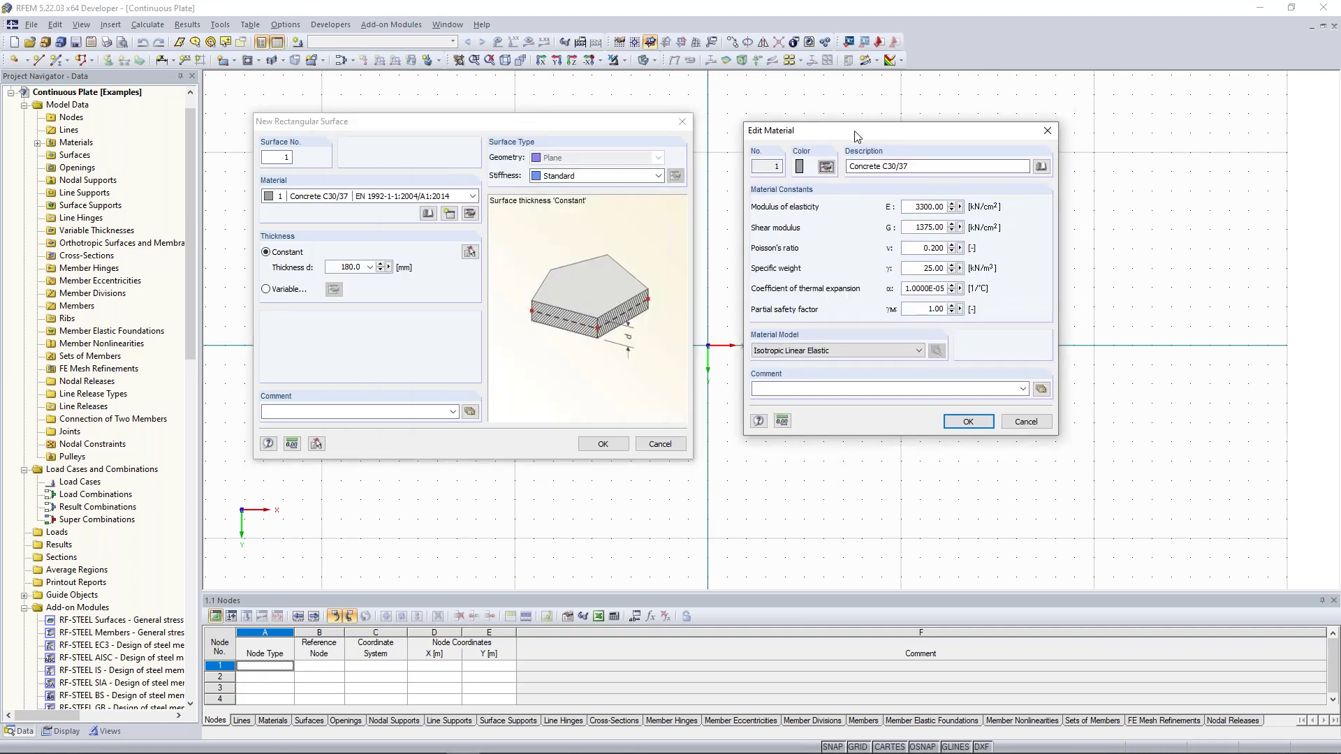
click(913, 207)
click(917, 207)
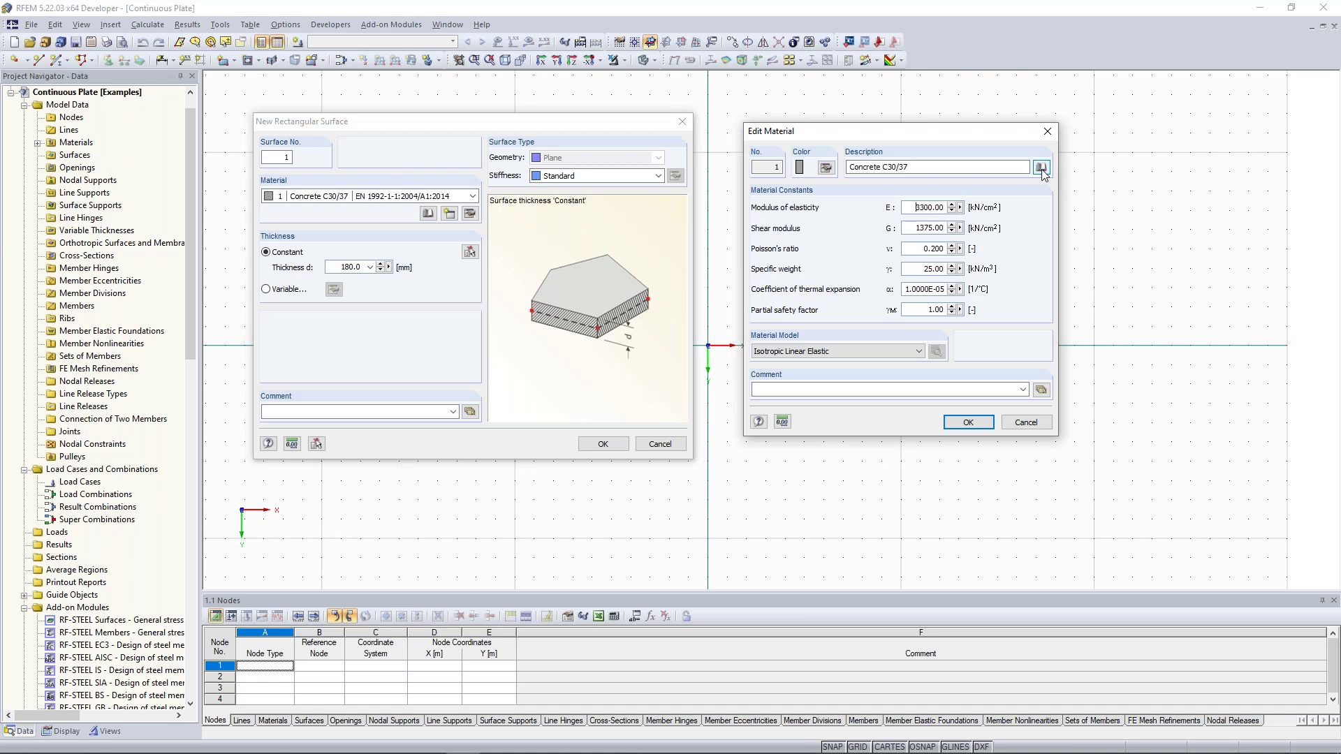
click(1041, 168)
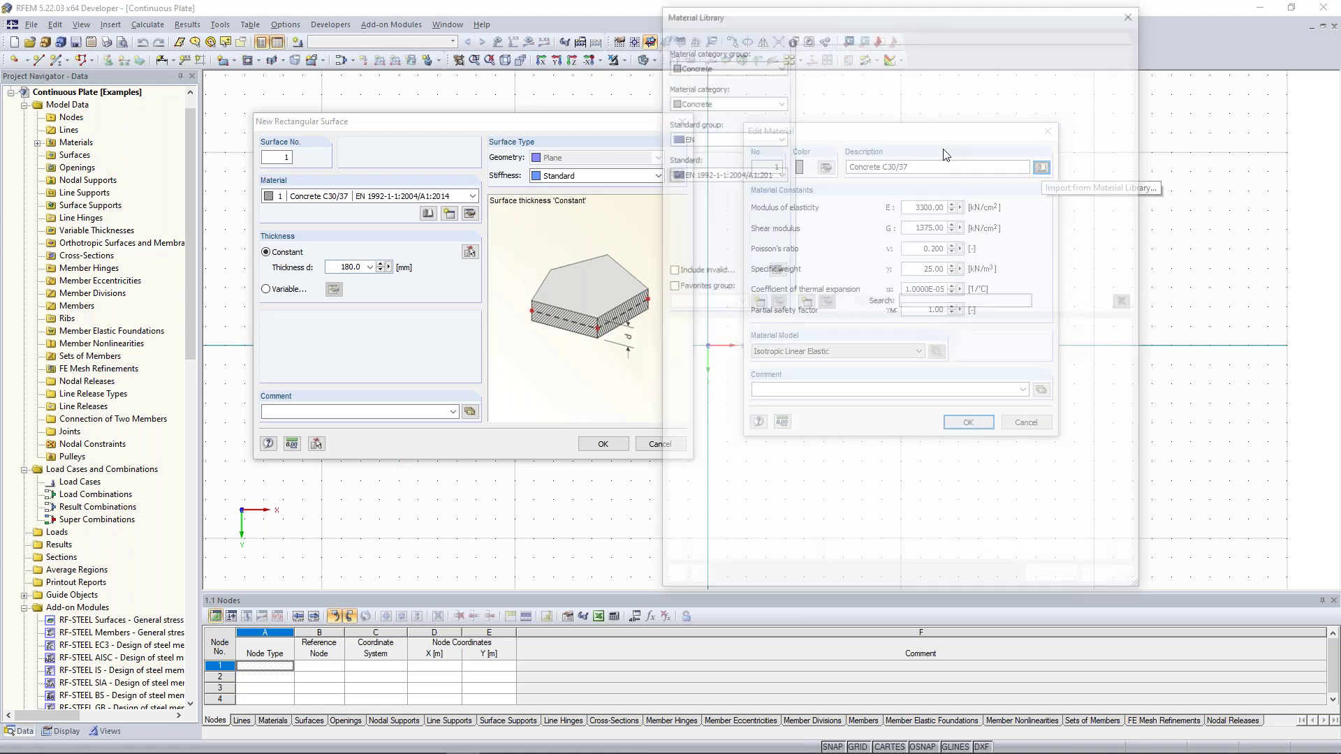
drag(872, 17, 877, 38)
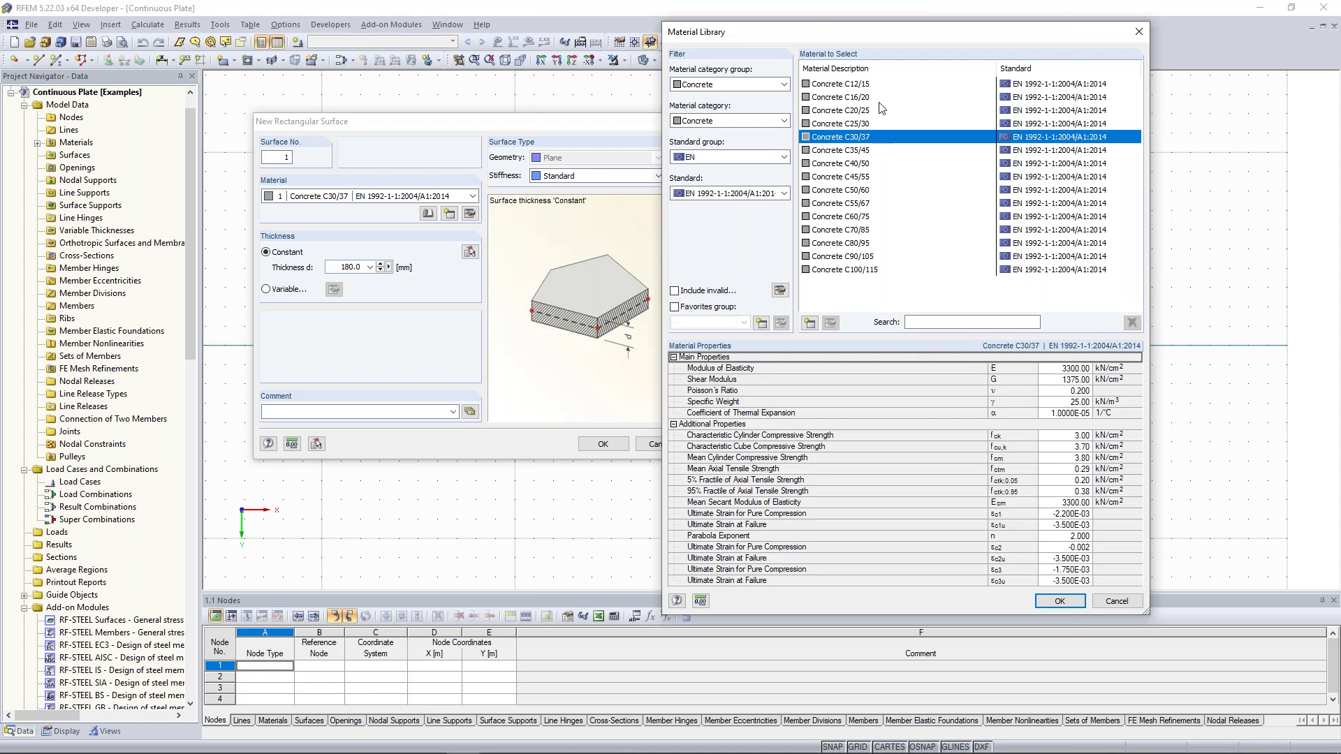
- Review the material library filters, keeping Concrete as category group and category and EN as standard group
click(784, 84)
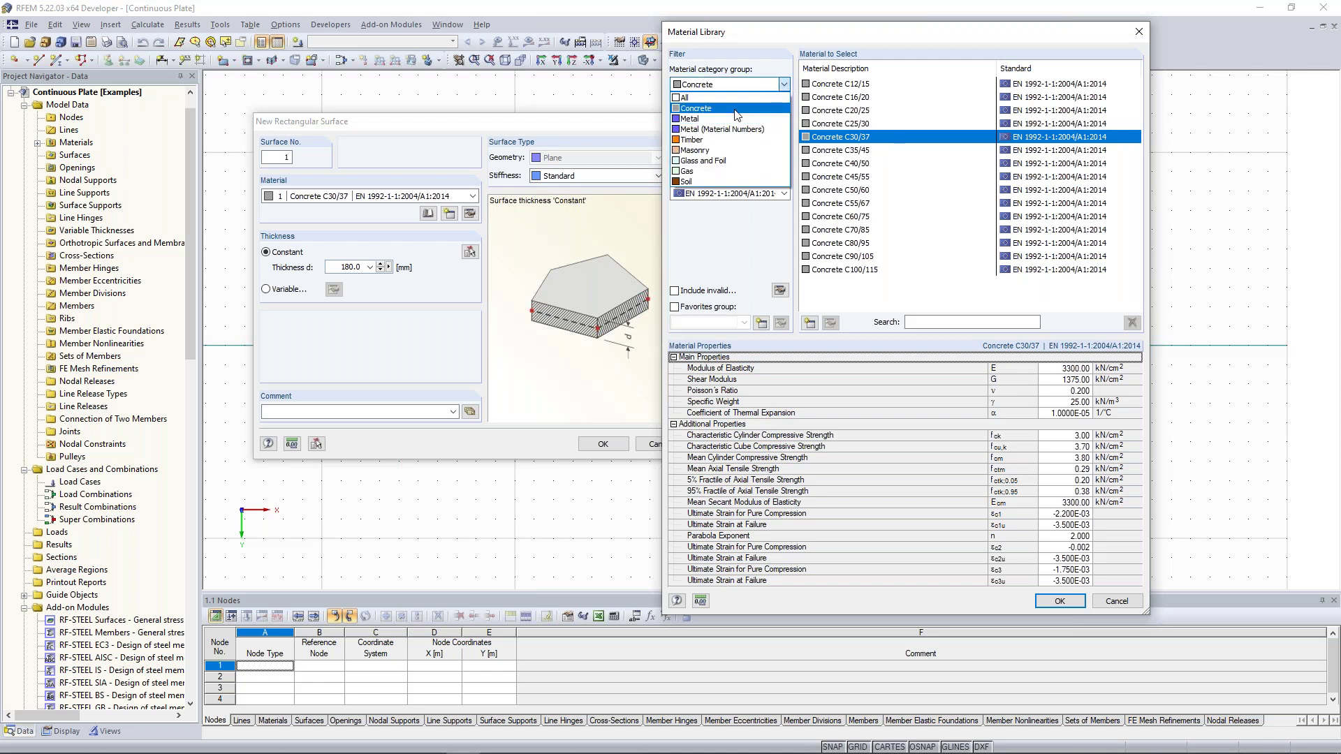
click(753, 109)
click(785, 121)
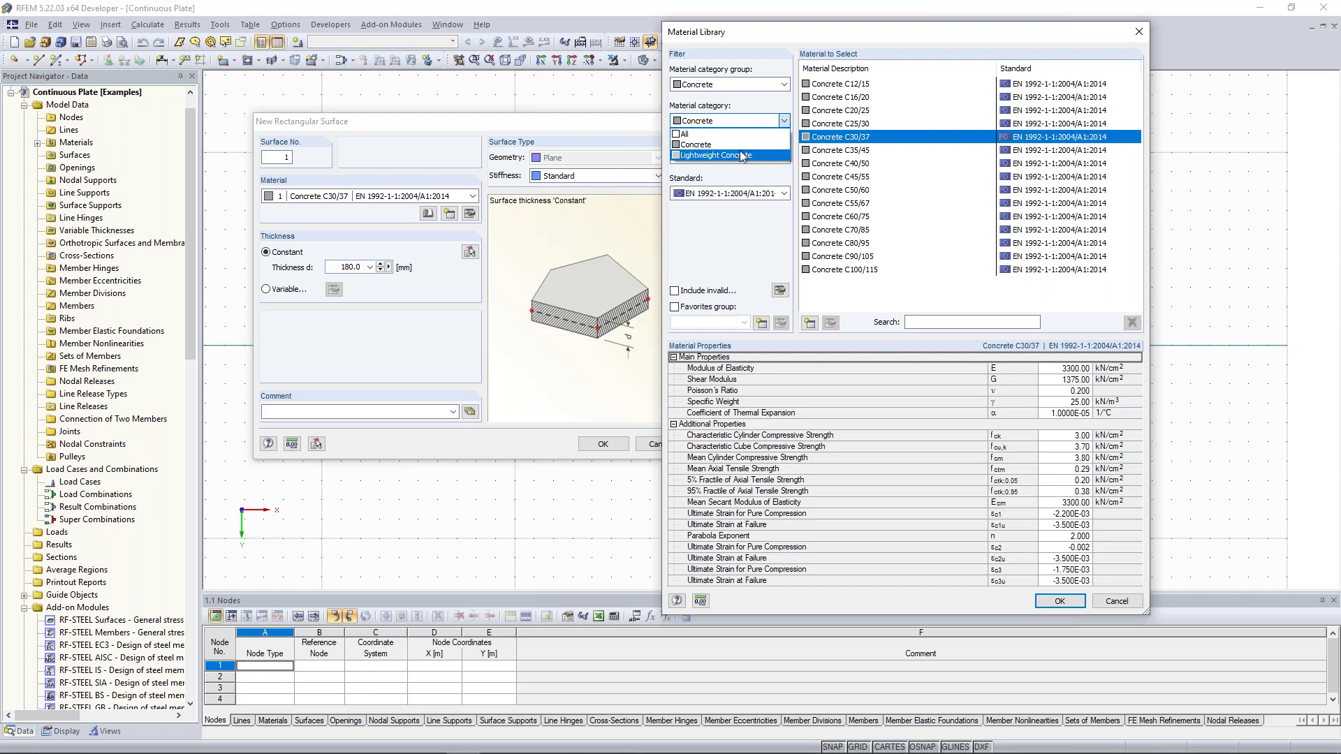
click(787, 120)
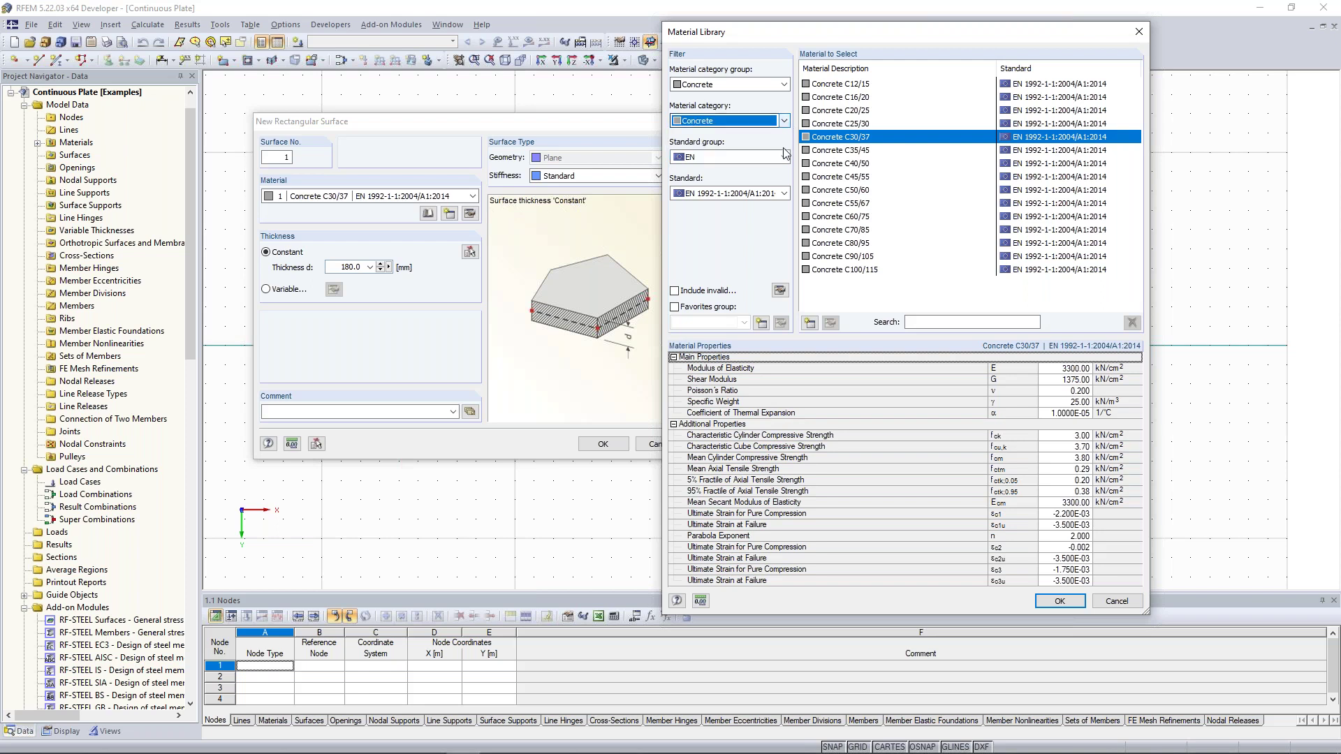
click(785, 160)
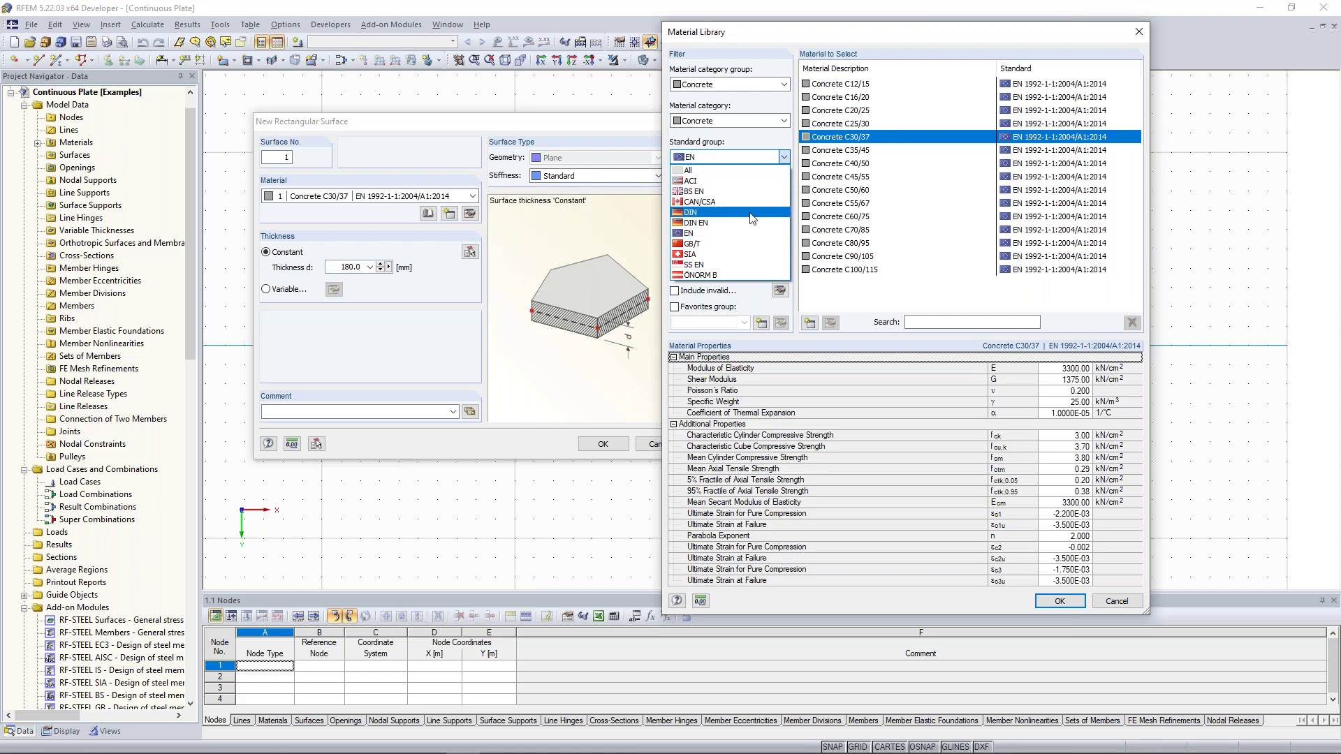
click(744, 234)
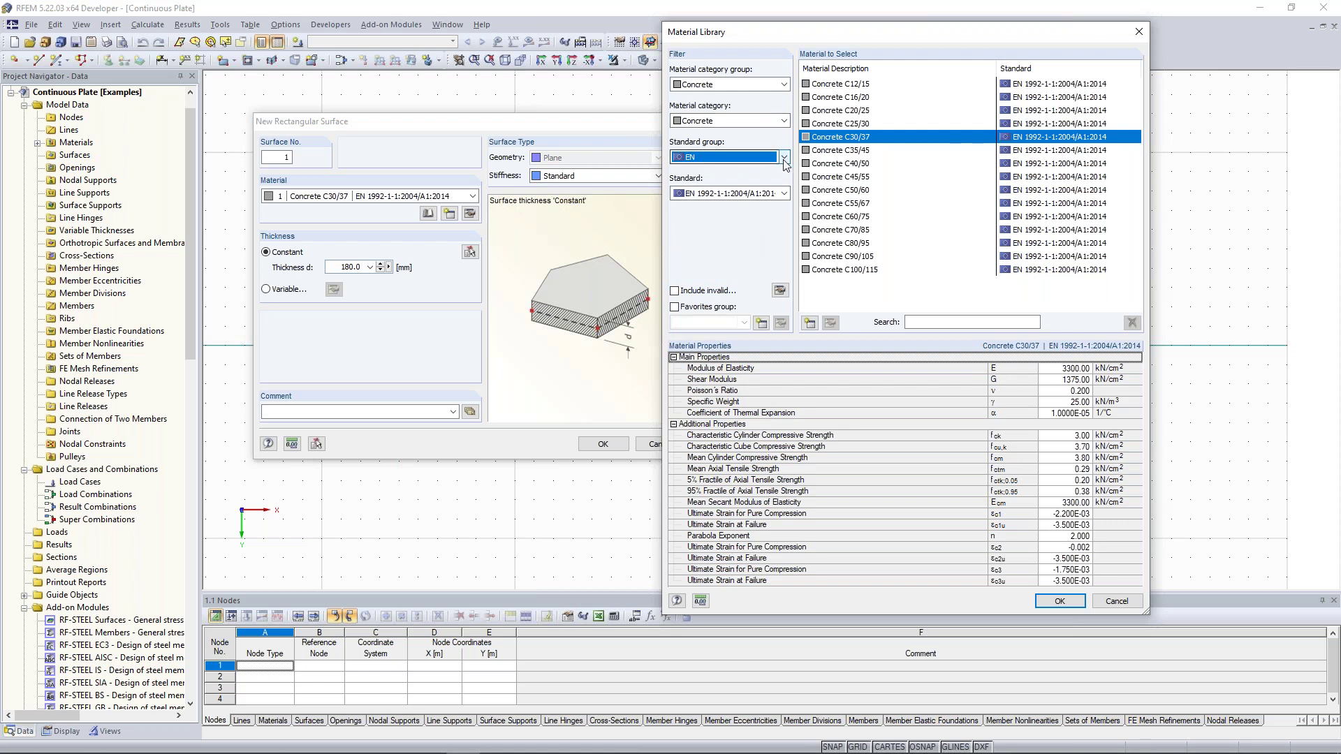
click(785, 157)
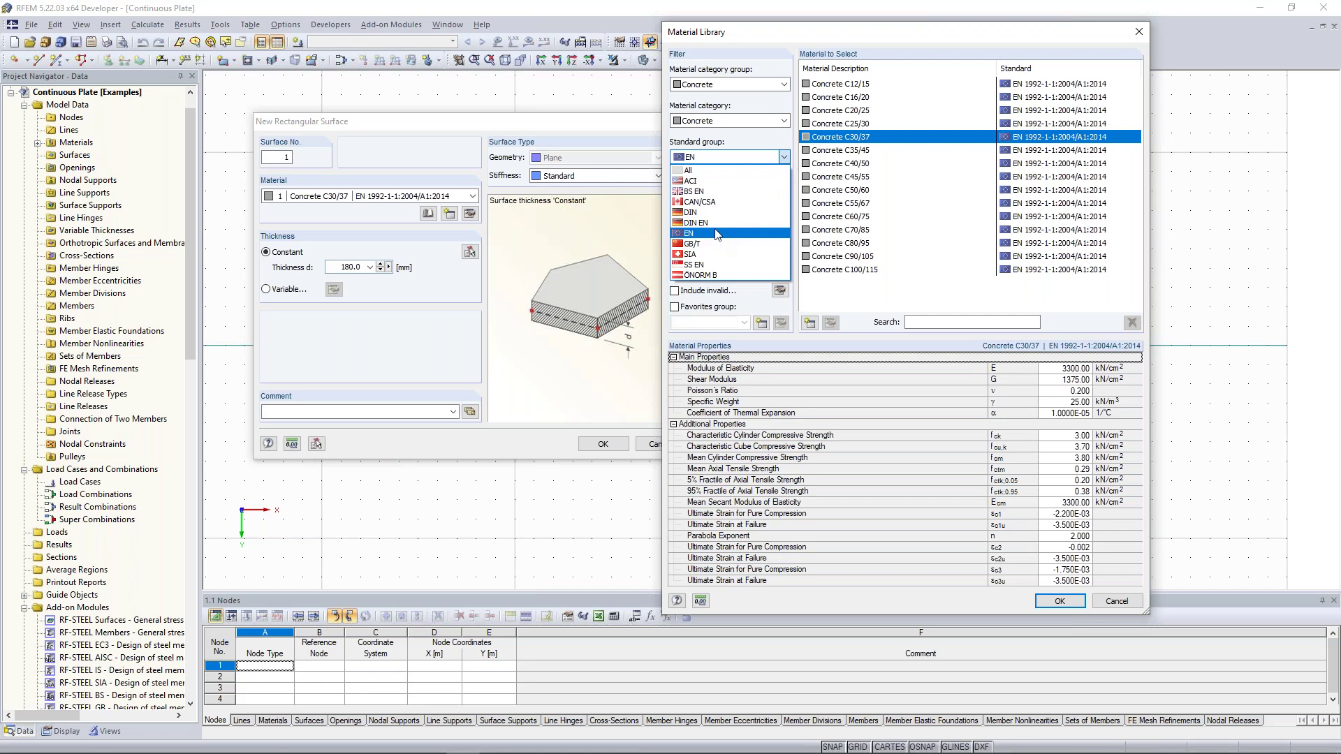
click(717, 235)
click(783, 158)
click(755, 235)
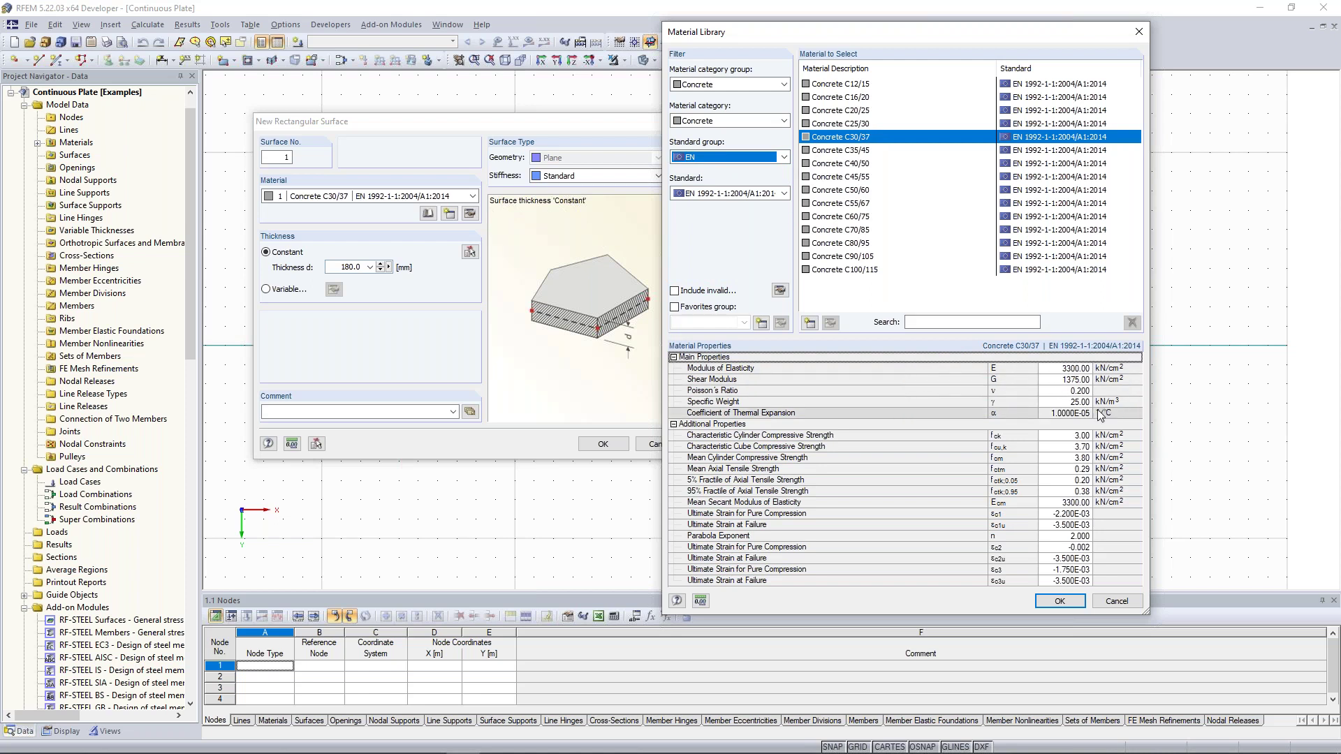
- Check the cylinder and cube compressive strengths of Concrete C30/37 and accept it as the surface material
click(758, 436)
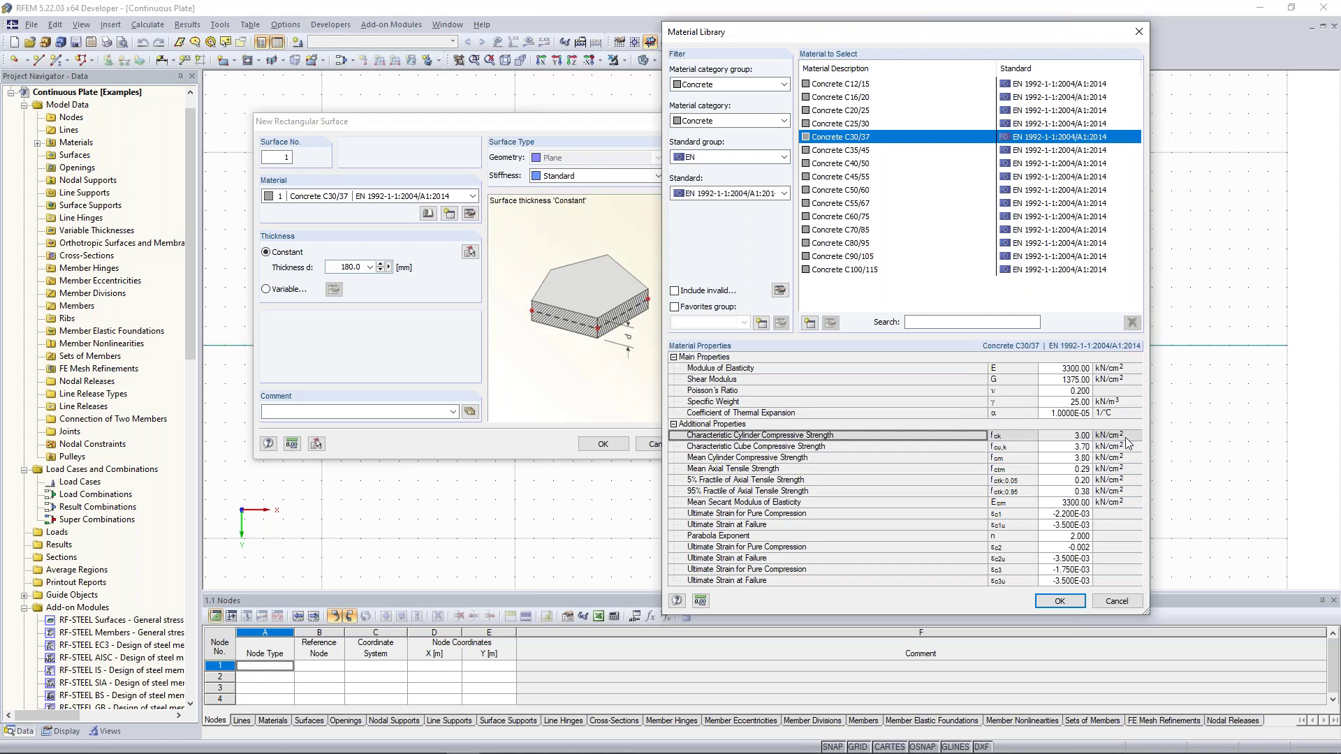
click(803, 447)
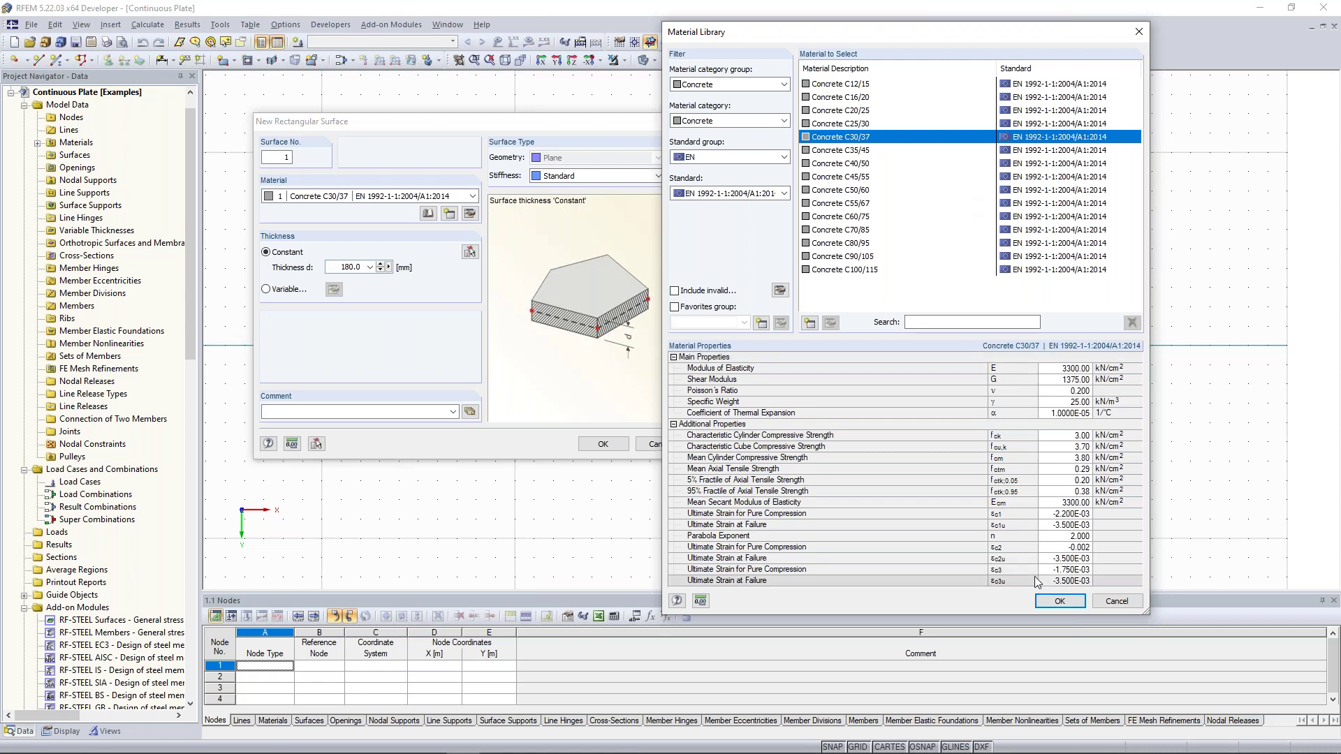
click(1059, 602)
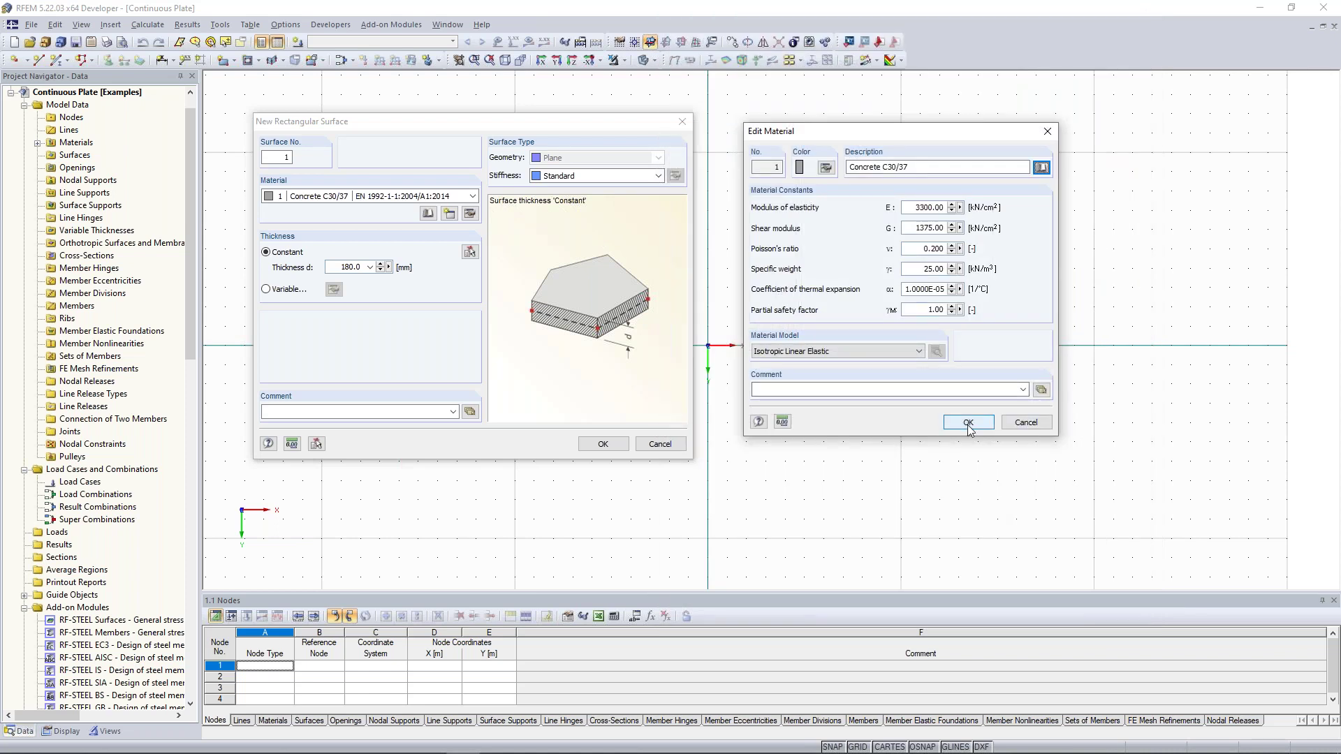
click(968, 422)
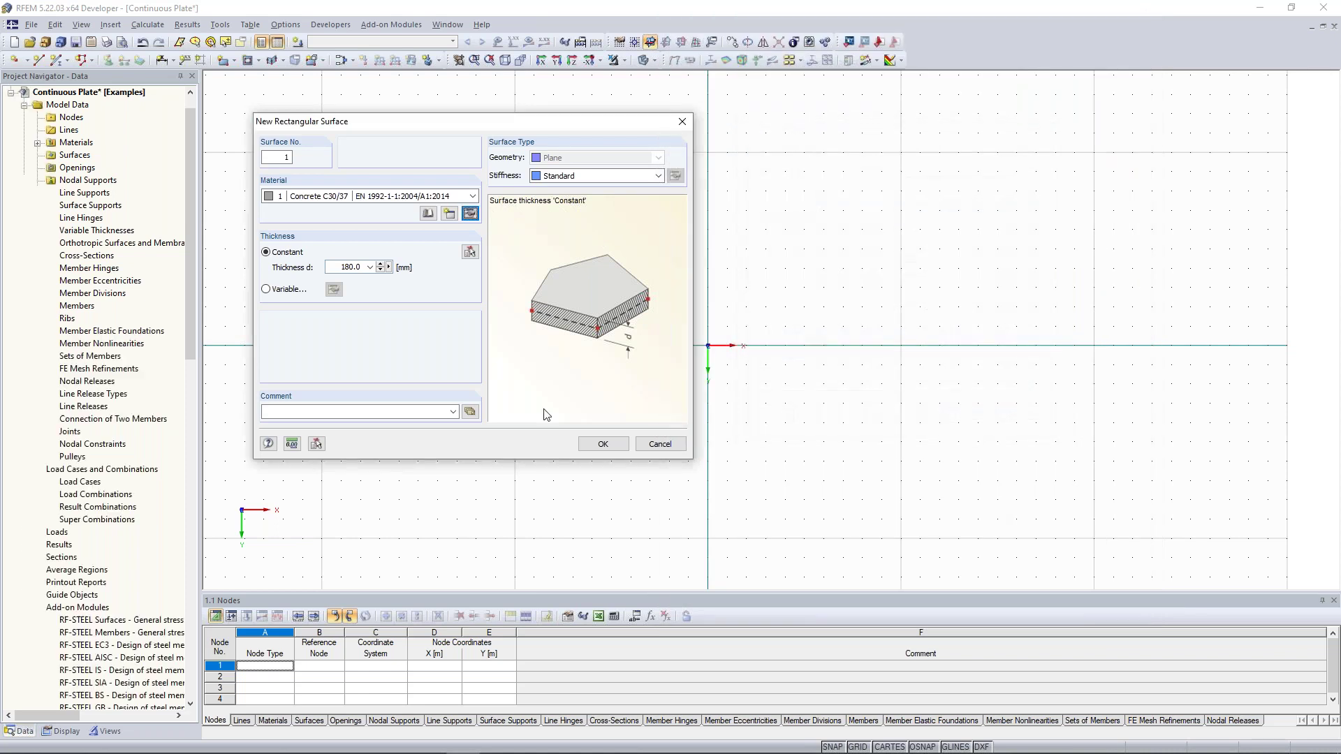
- Set the rectangular surface's constant thickness to 300 mm and proceed to placing it
double_click(354, 269)
text(300)
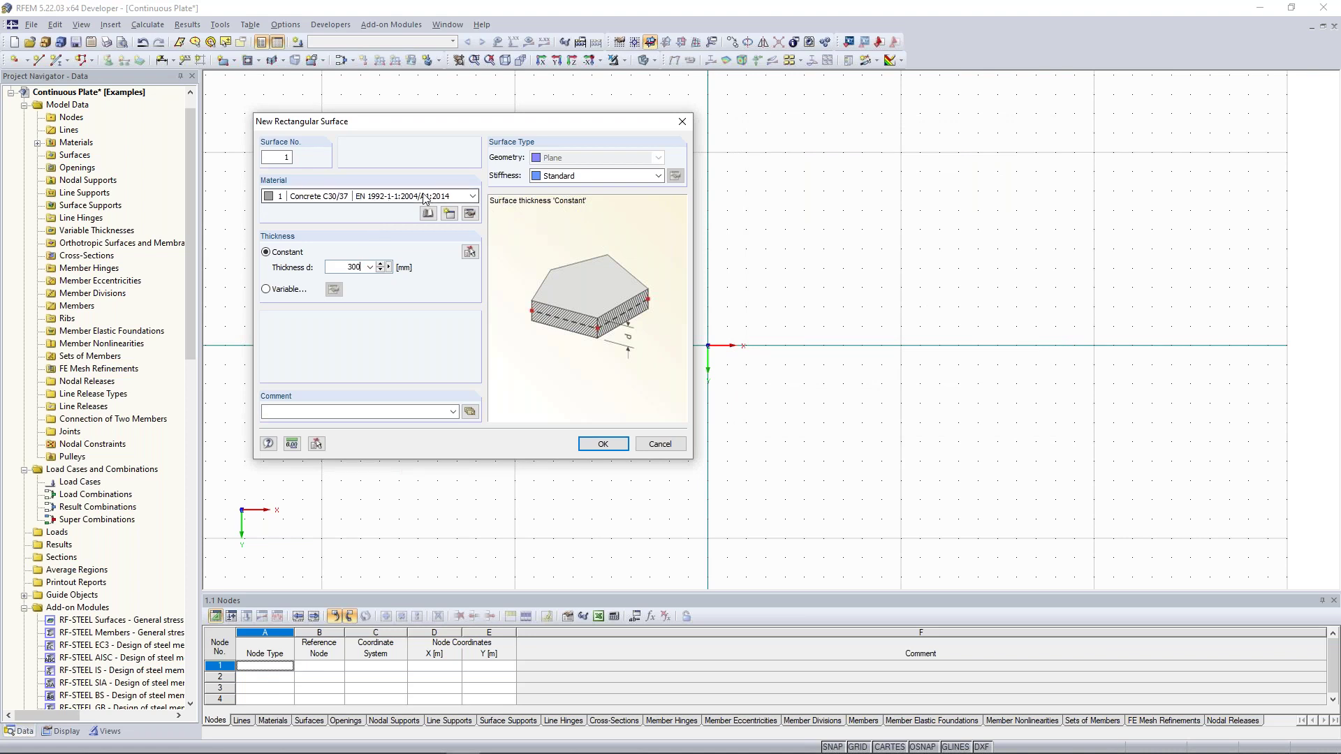
click(602, 445)
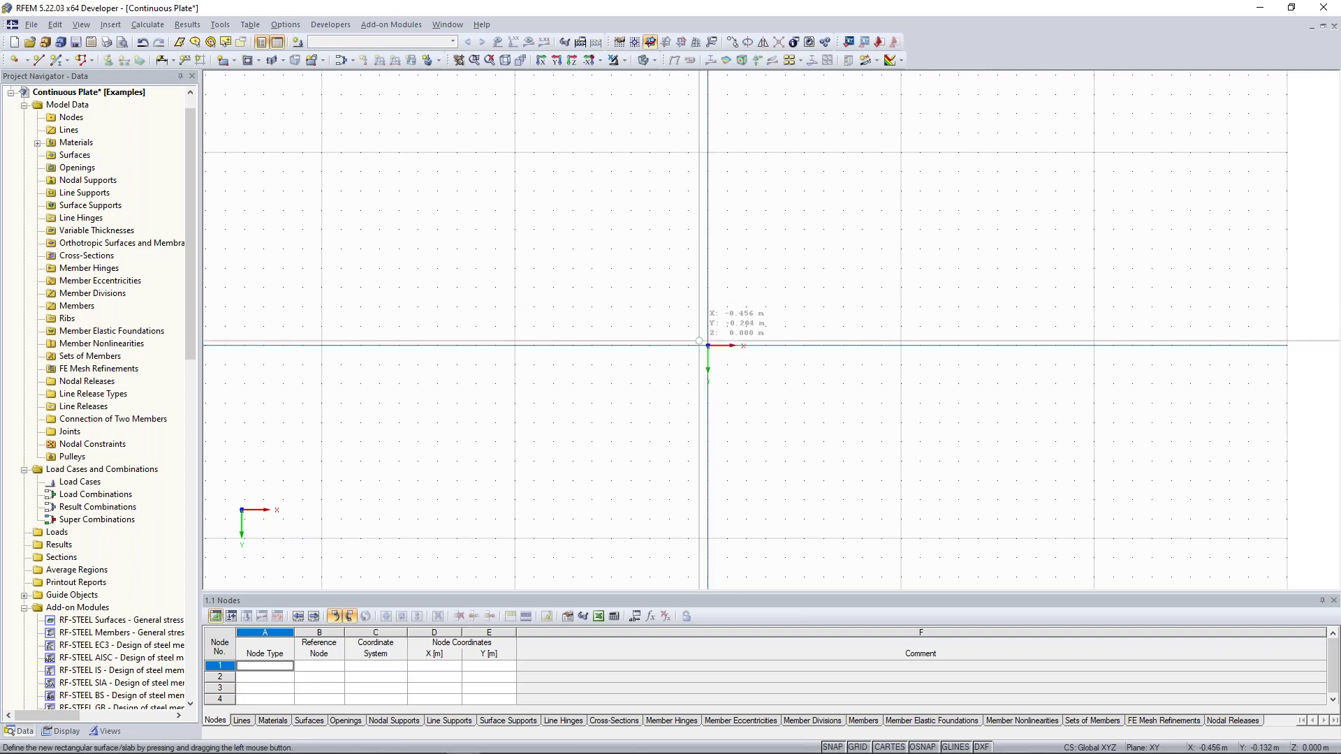
- Draw the rectangular surface from the origin to X 10 m, Y -5 m and finish the placement
scroll(708, 345, up, 2)
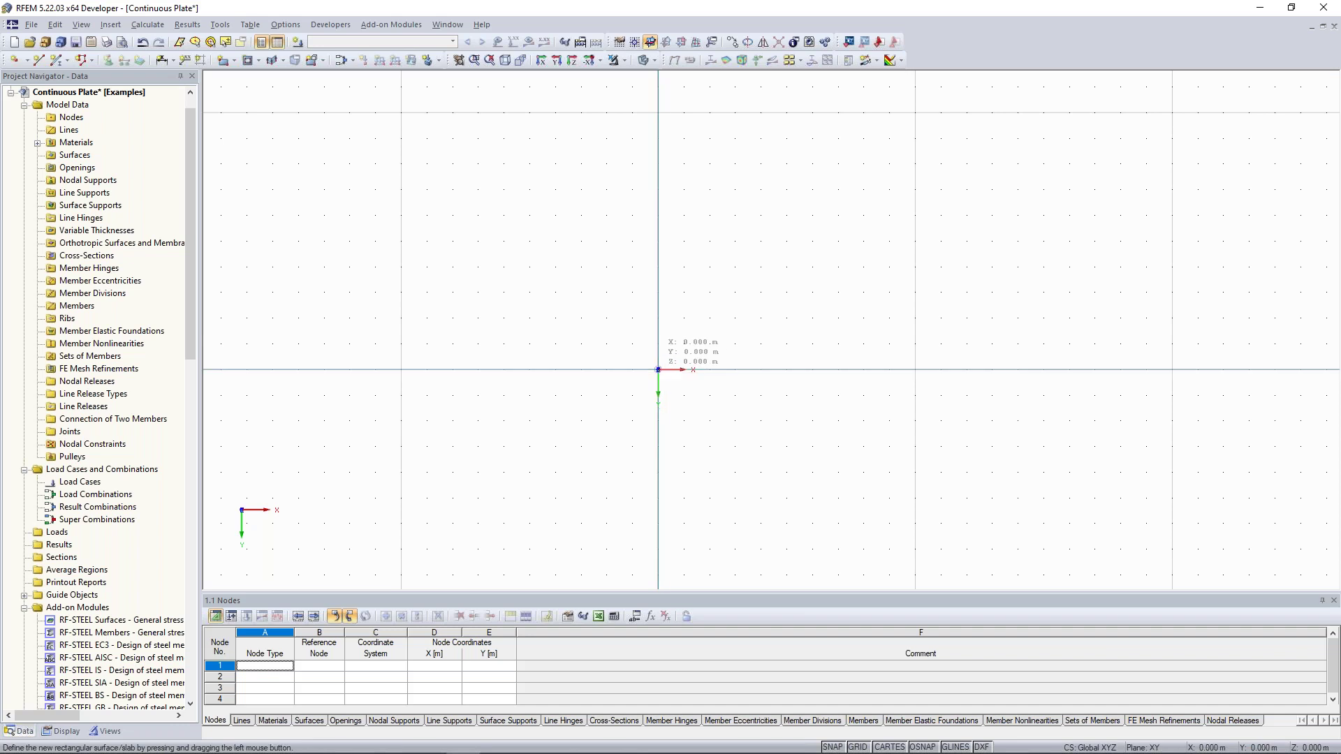
click(658, 370)
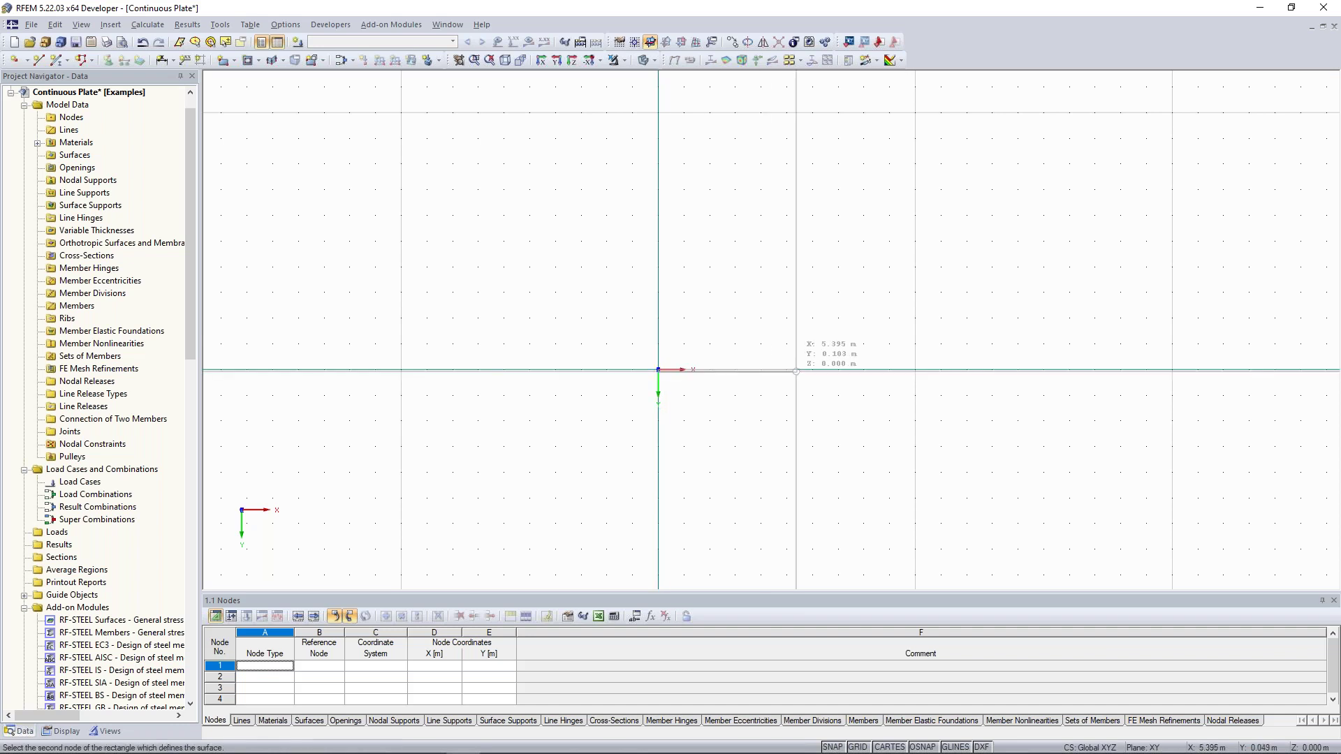
click(915, 241)
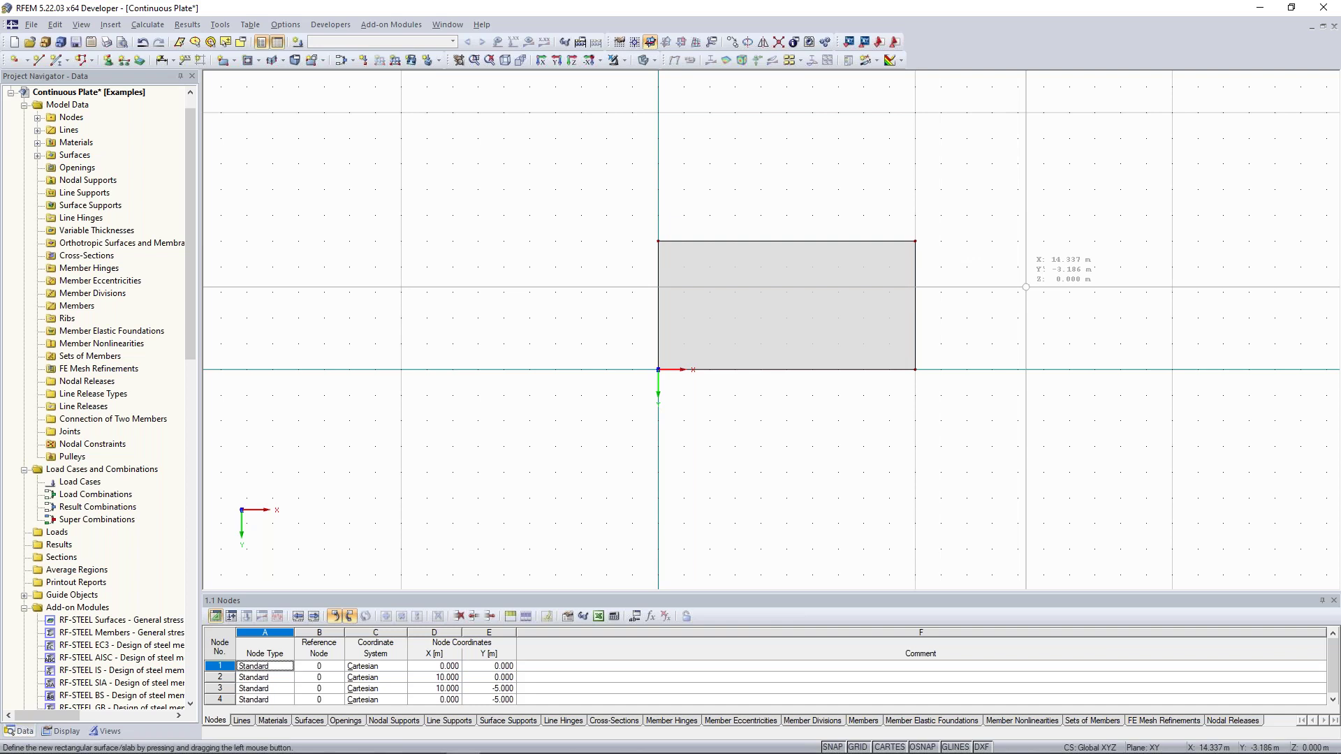
scroll(1026, 286, down, 1)
middle_drag(1057, 272, 961, 287)
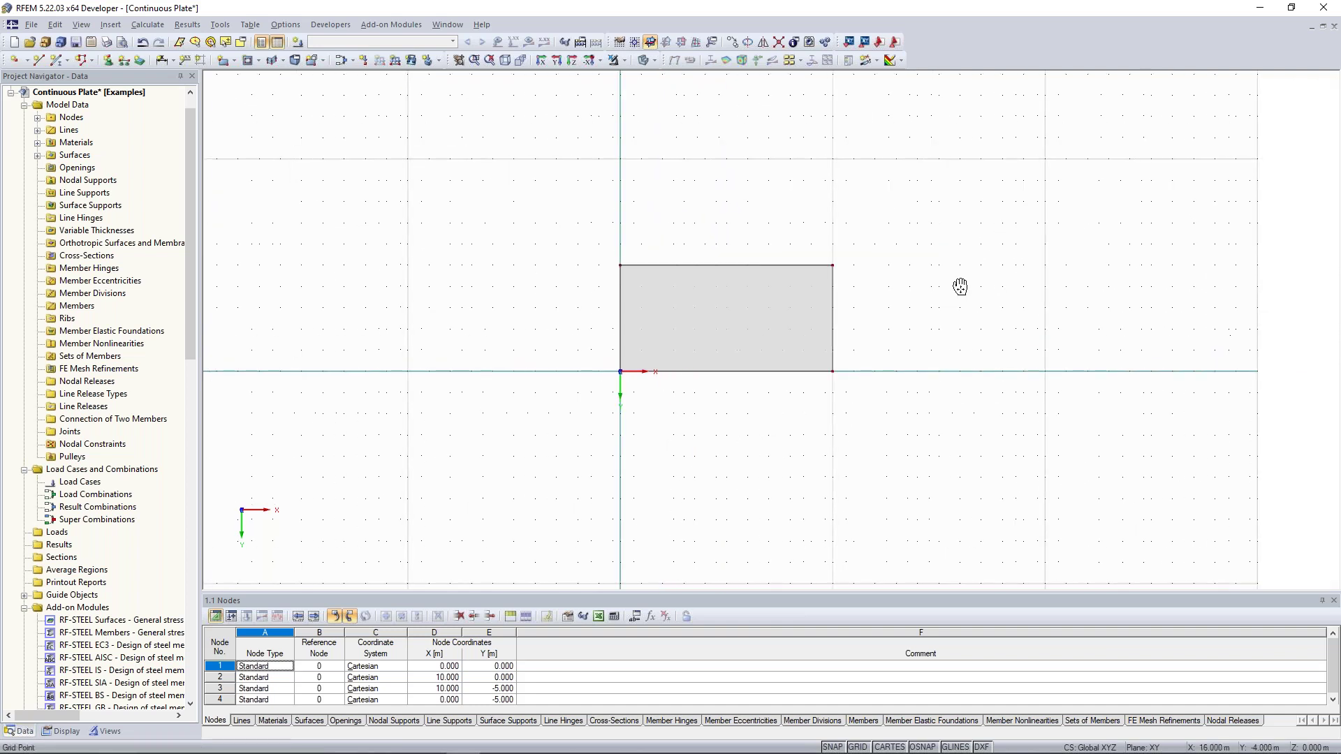
scroll(963, 290, down, 2)
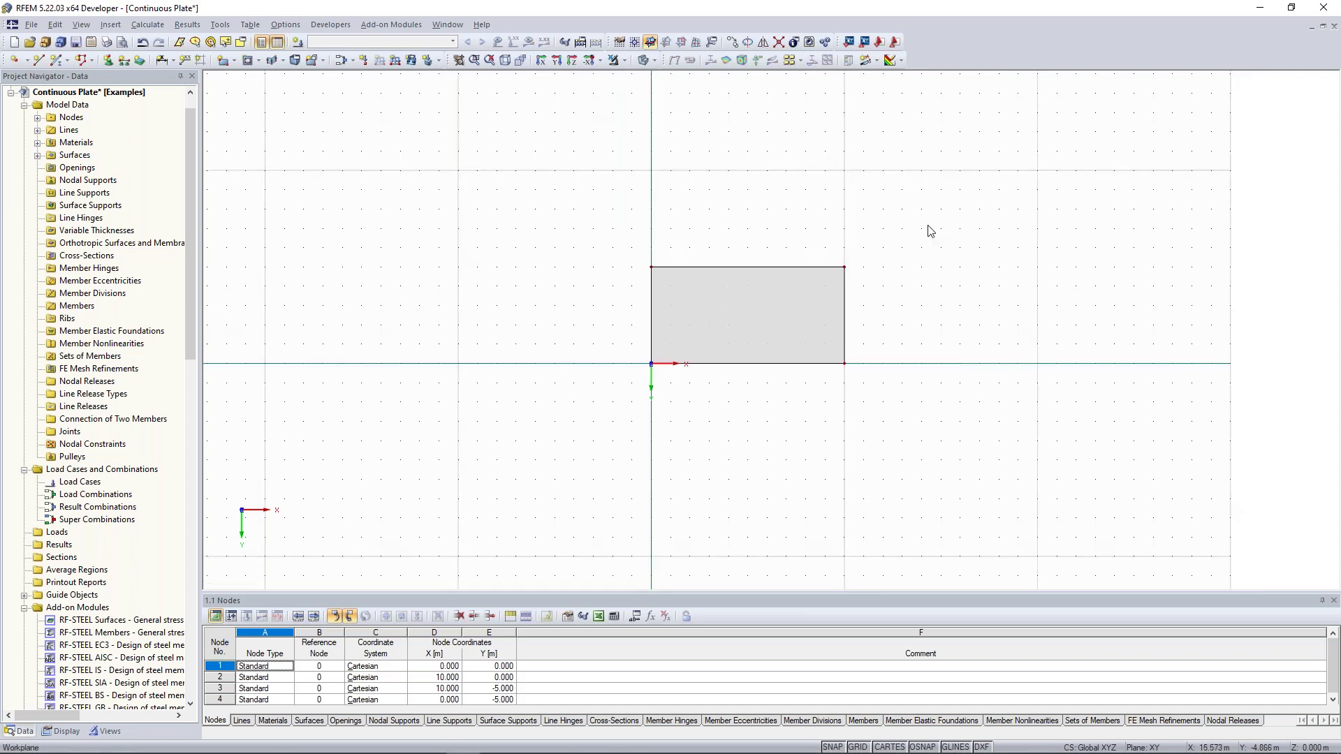
scroll(925, 206, up, 1)
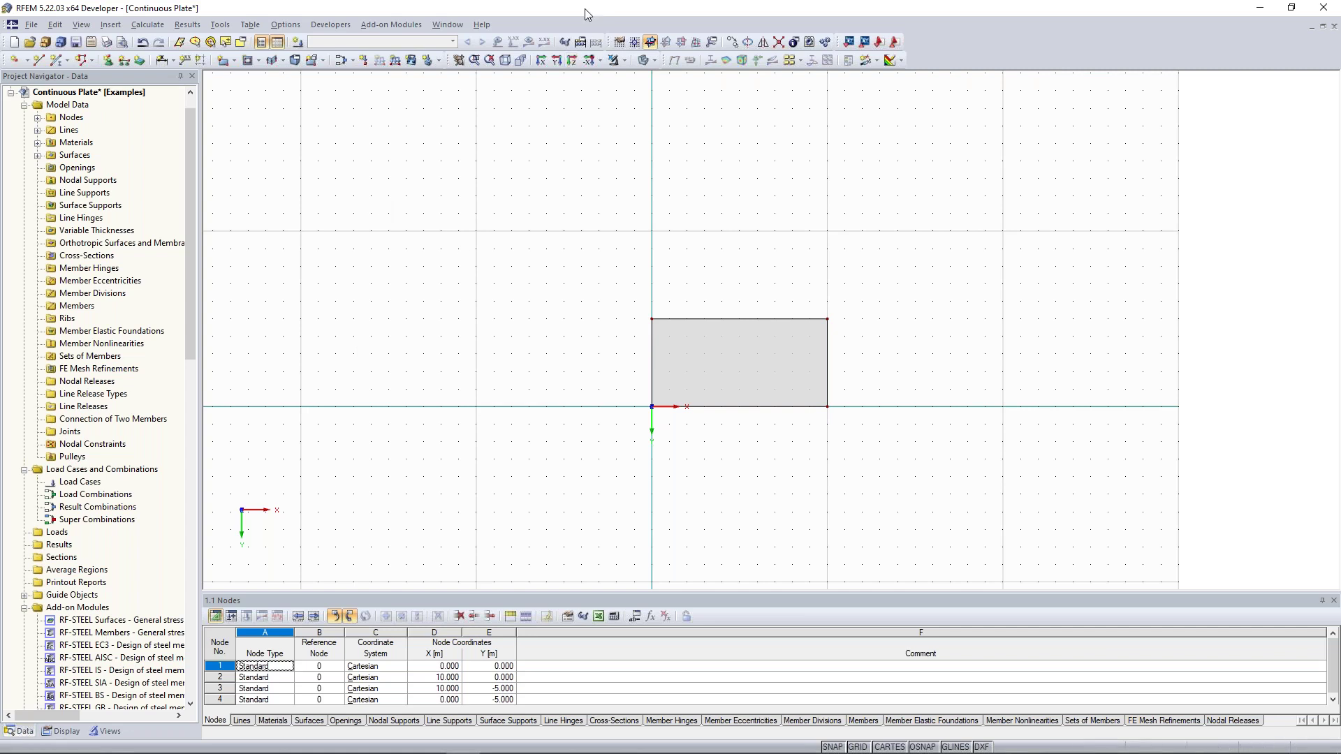
- Open the units and decimal places settings and check the length unit options and decimal places for model geometry
click(285, 27)
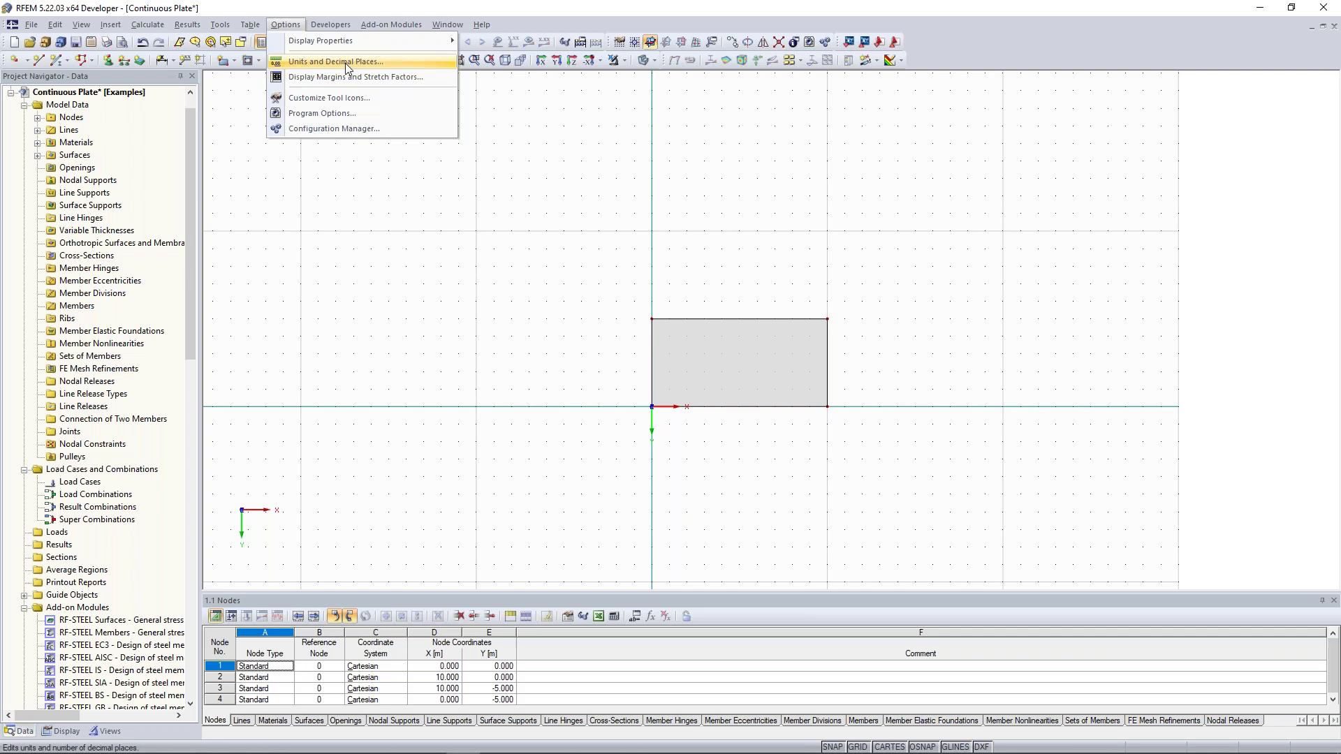
click(347, 63)
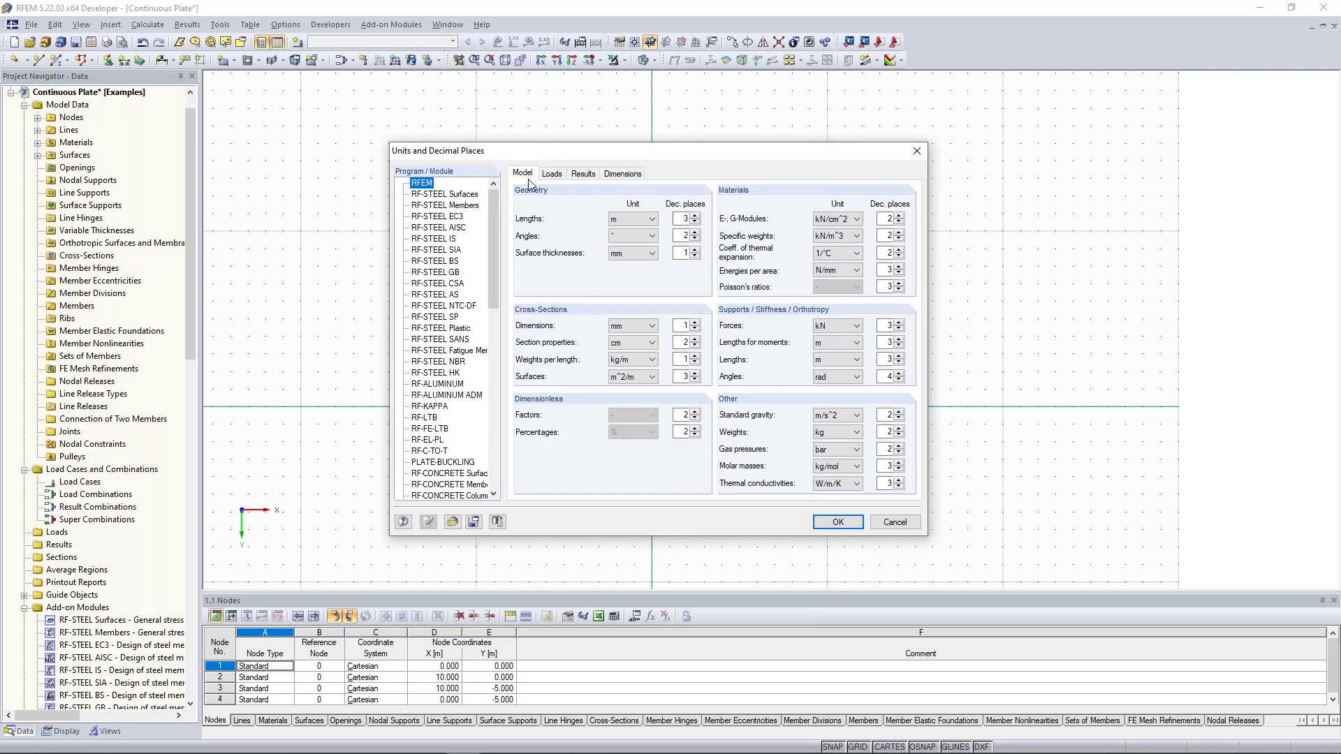
click(652, 221)
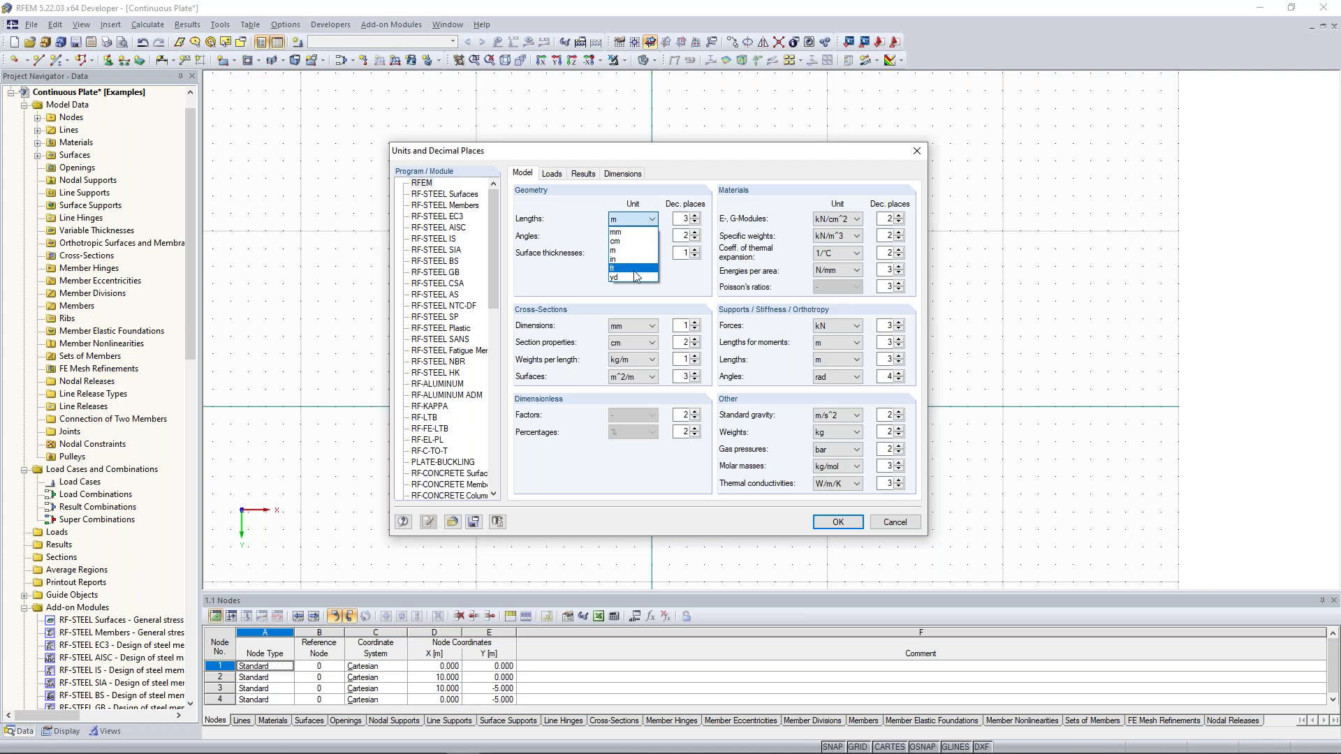
click(640, 218)
click(683, 218)
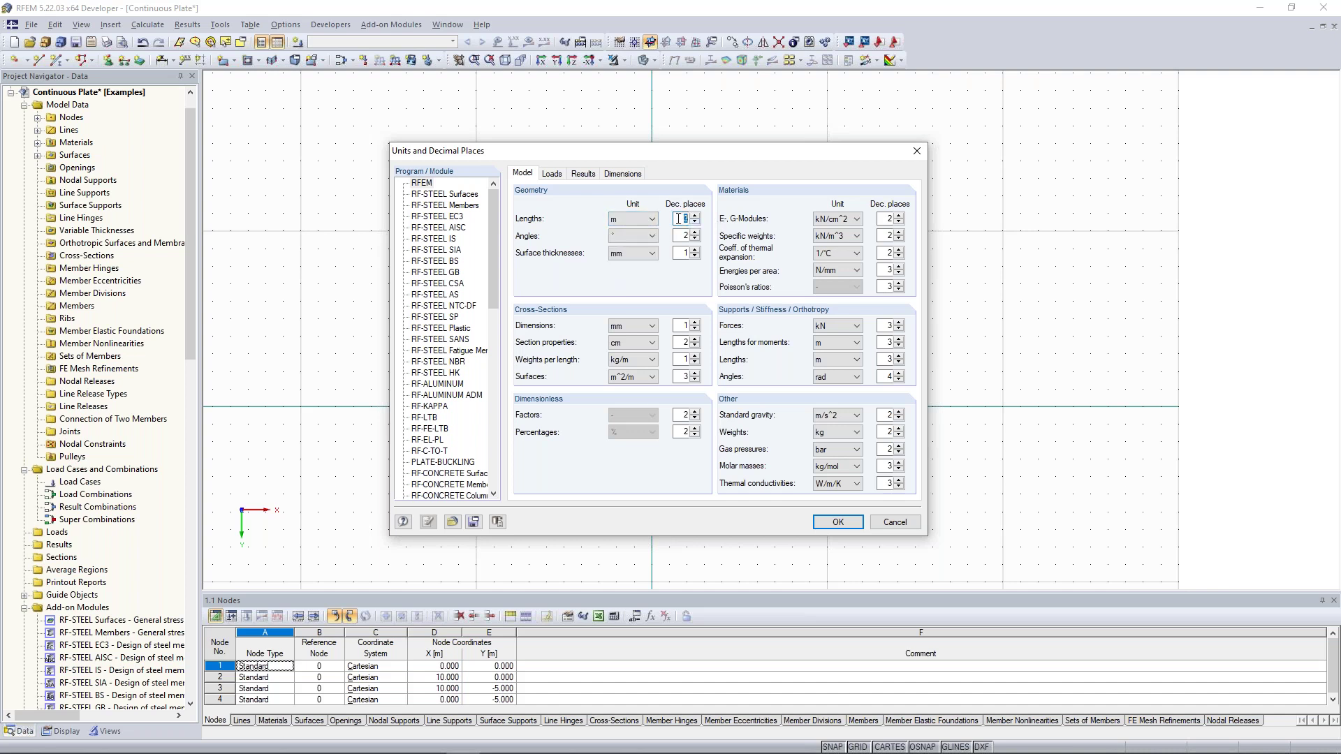
- Review the units for loads, including the force unit, and for results, then leave the unit settings without applying changes
click(557, 177)
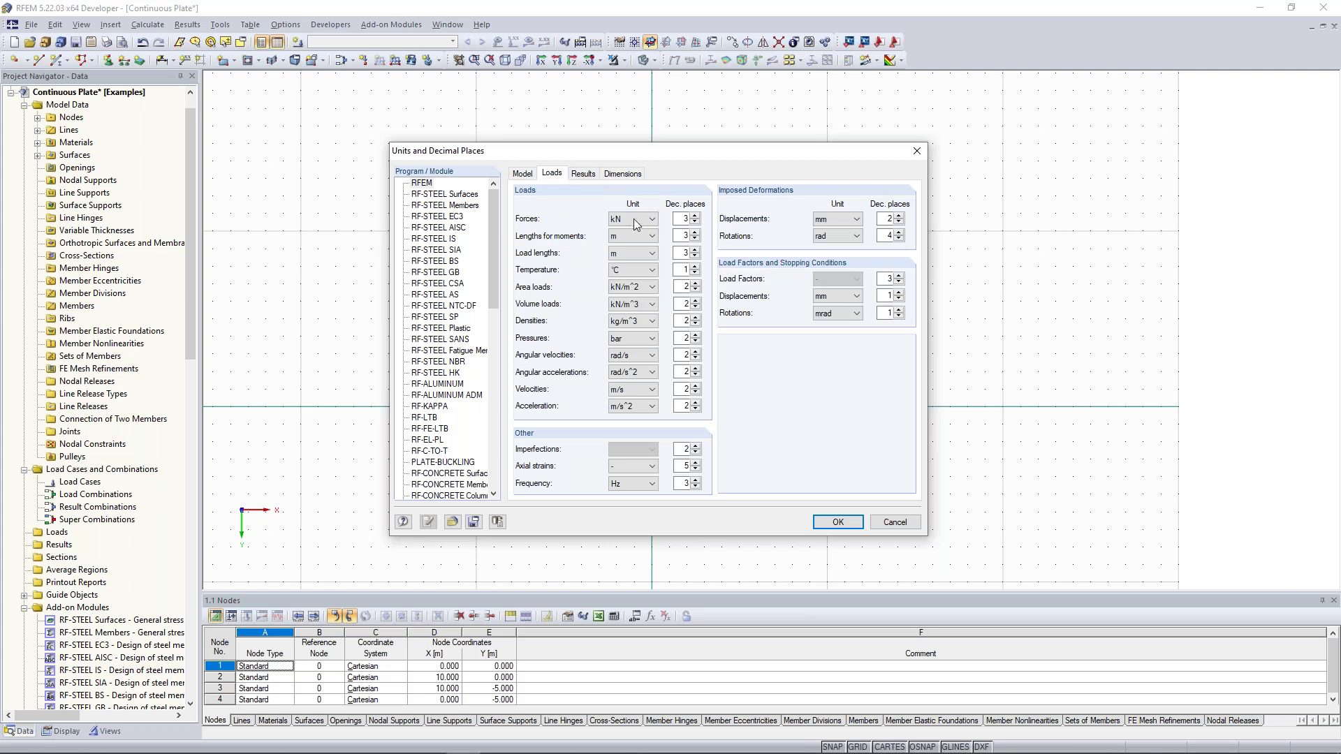
click(641, 221)
click(640, 220)
click(582, 174)
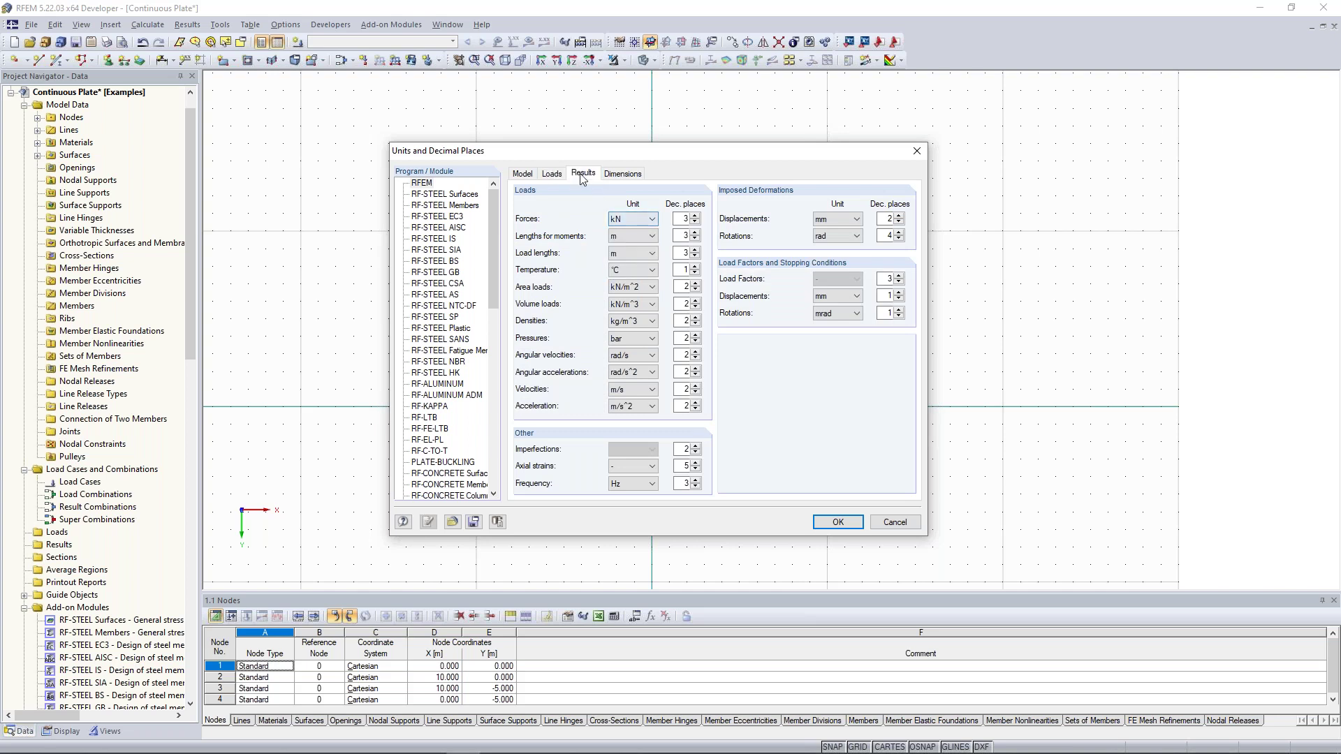
click(523, 175)
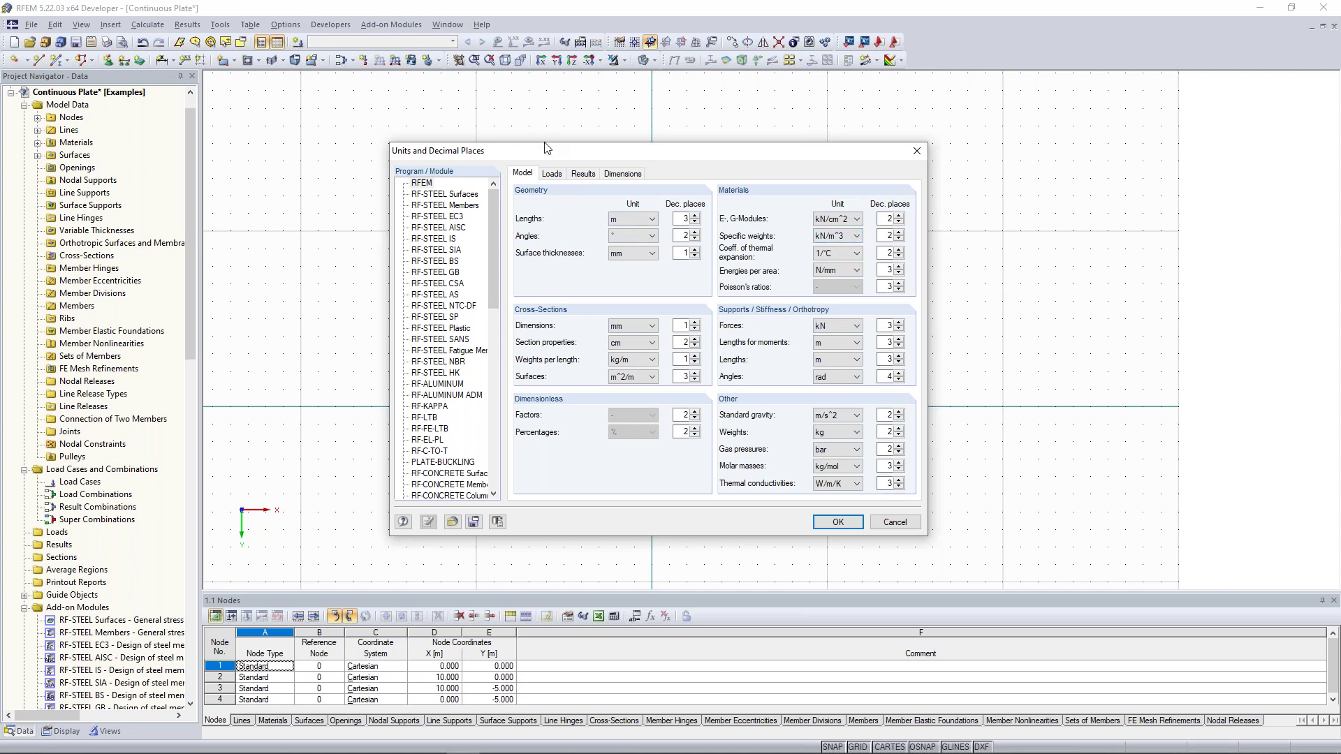
click(917, 151)
click(286, 24)
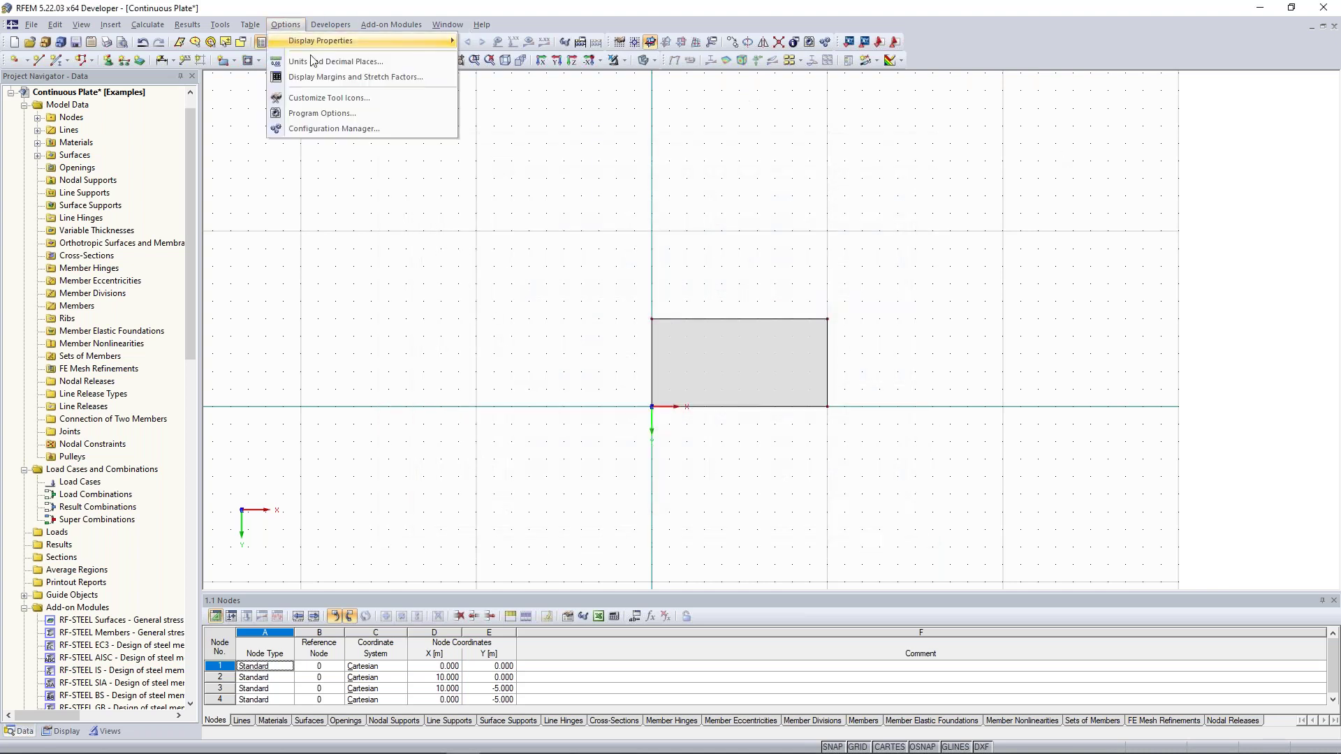
click(349, 63)
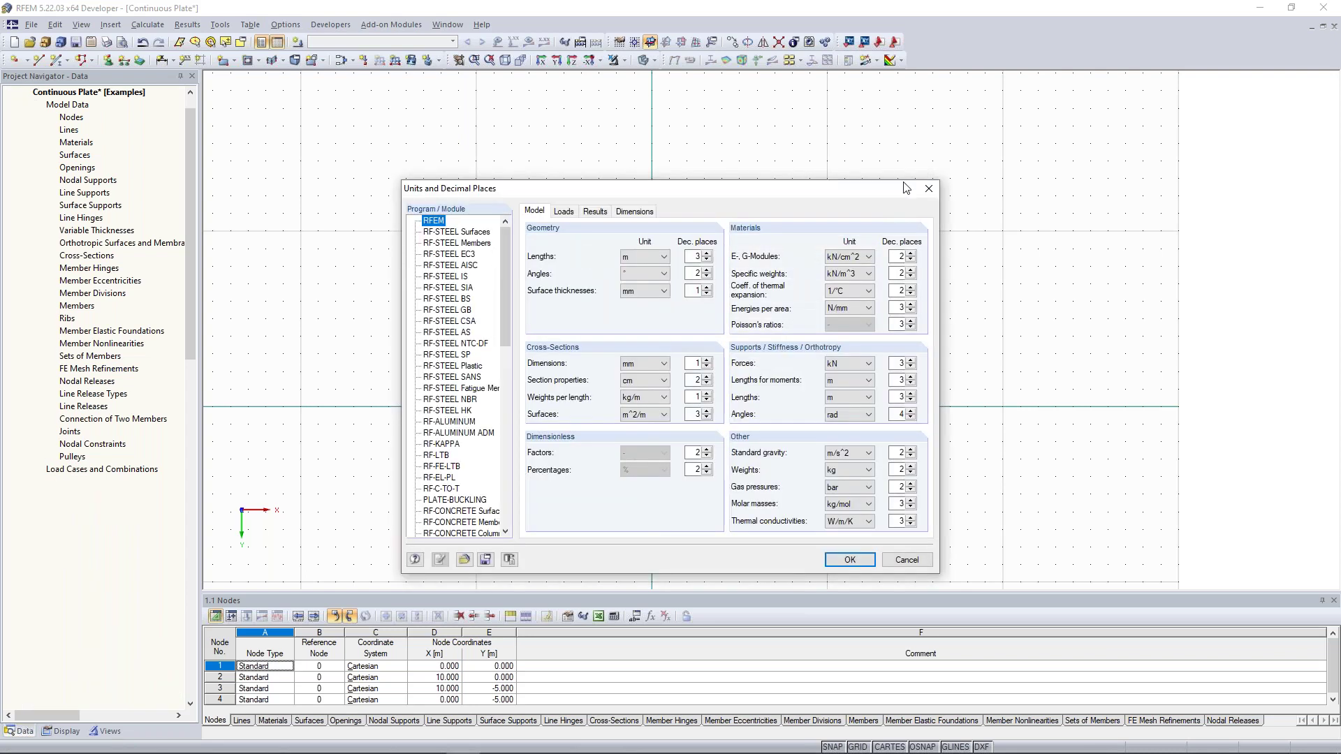
key(Escape)
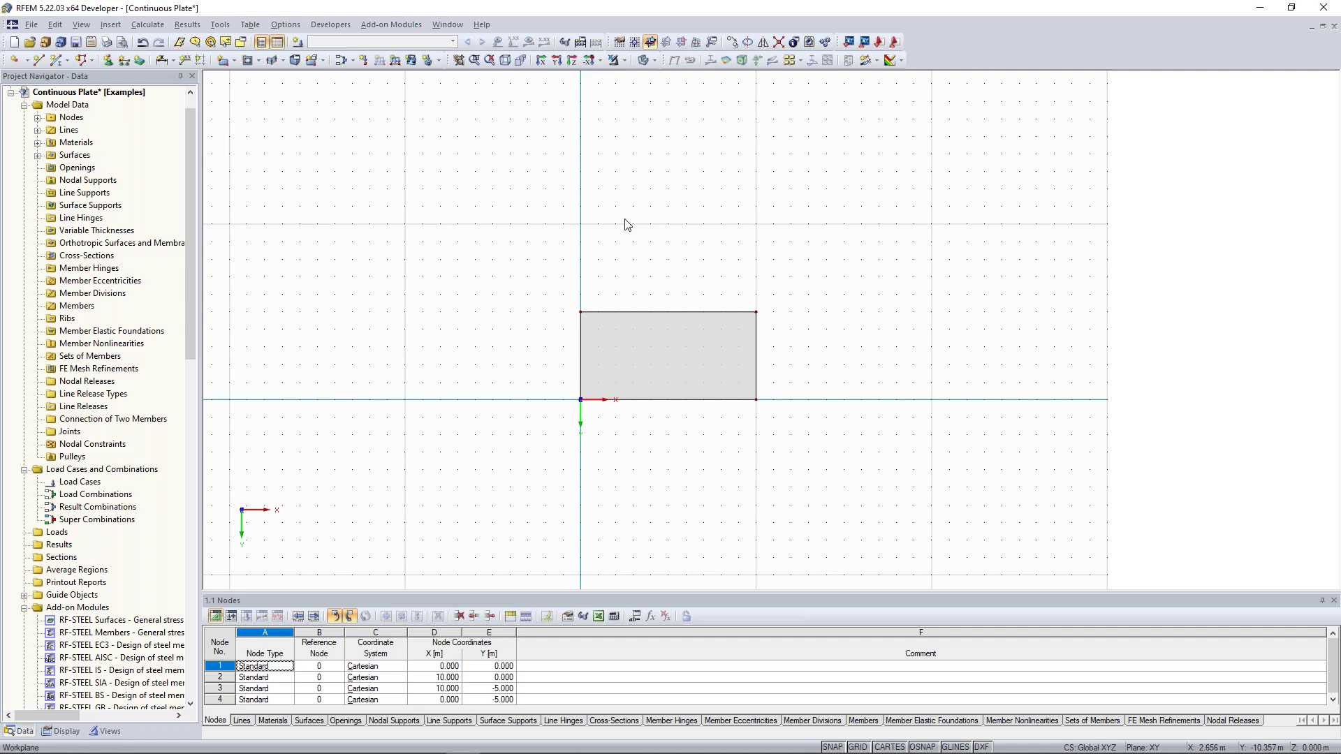
- Draw a second 300 mm thick Concrete C30/37 rectangular surface from X 0, Y -10 m to X 10, Y -15 m
click(222, 63)
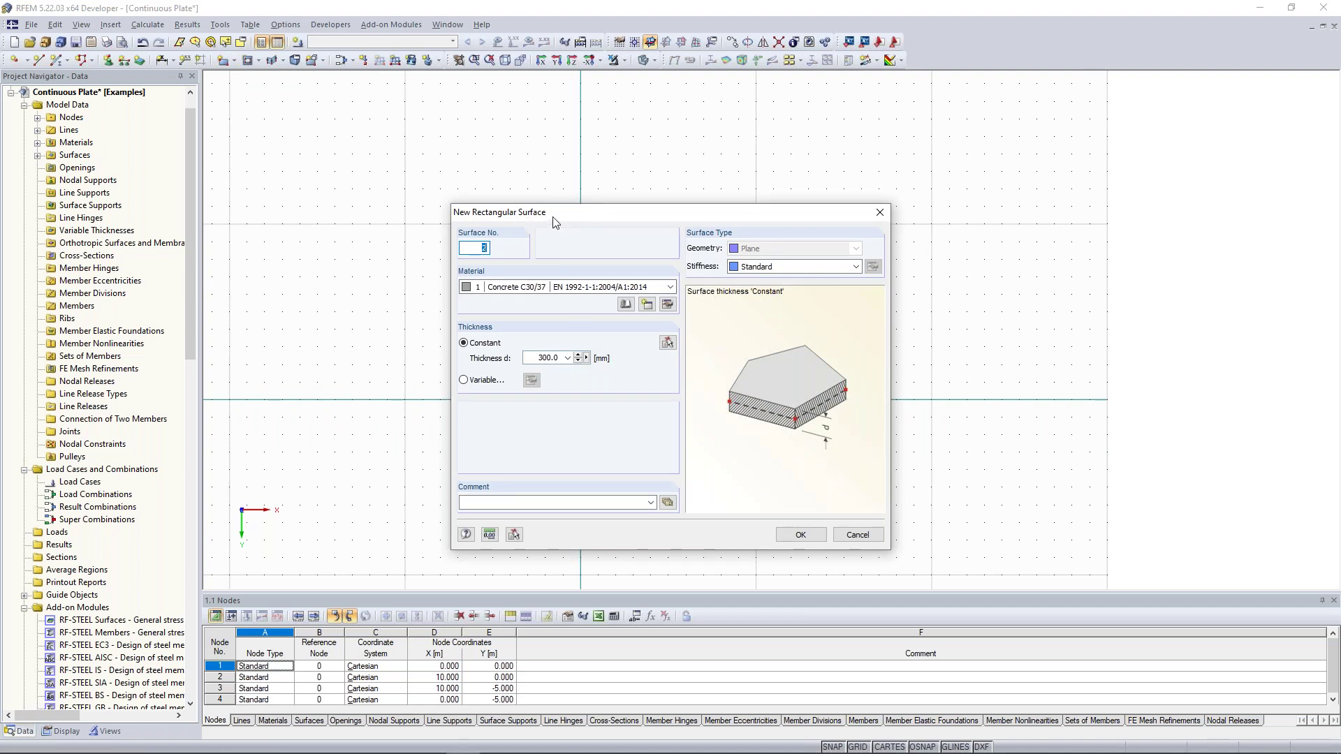
drag(553, 211, 458, 165)
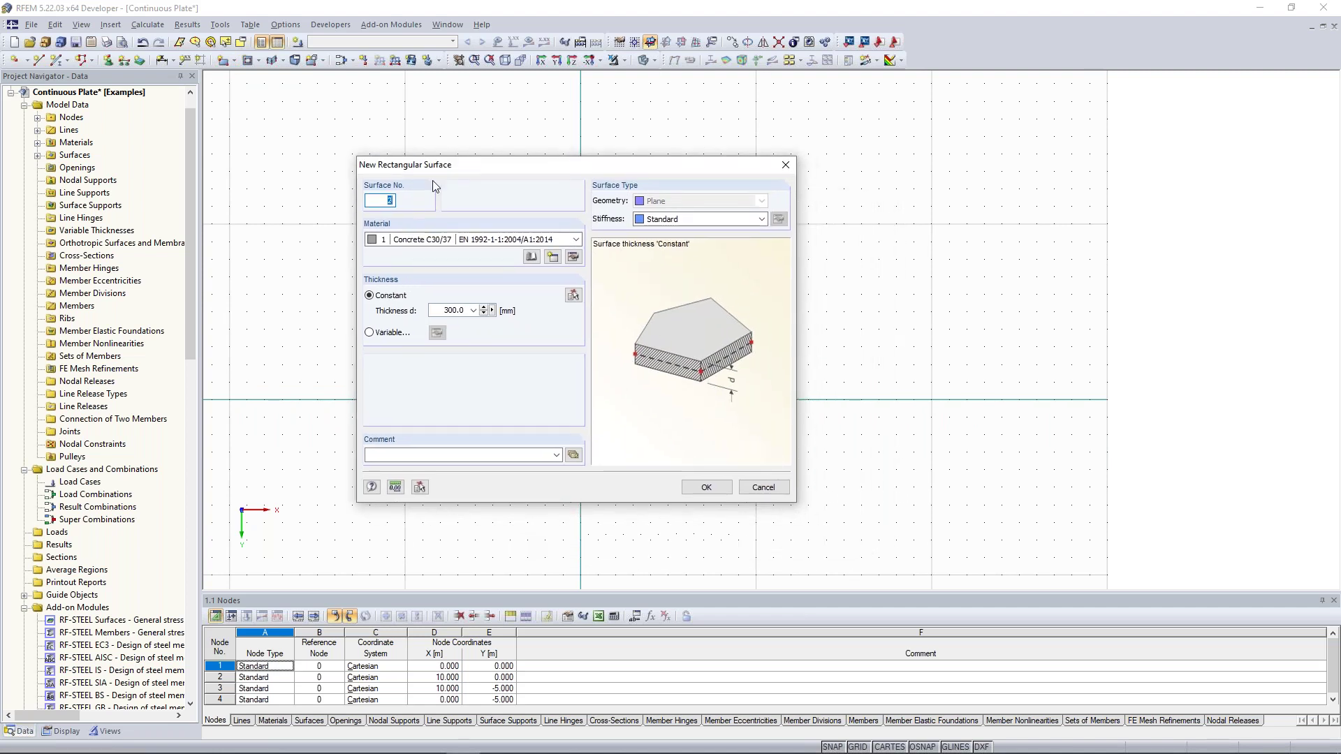
click(715, 493)
click(580, 223)
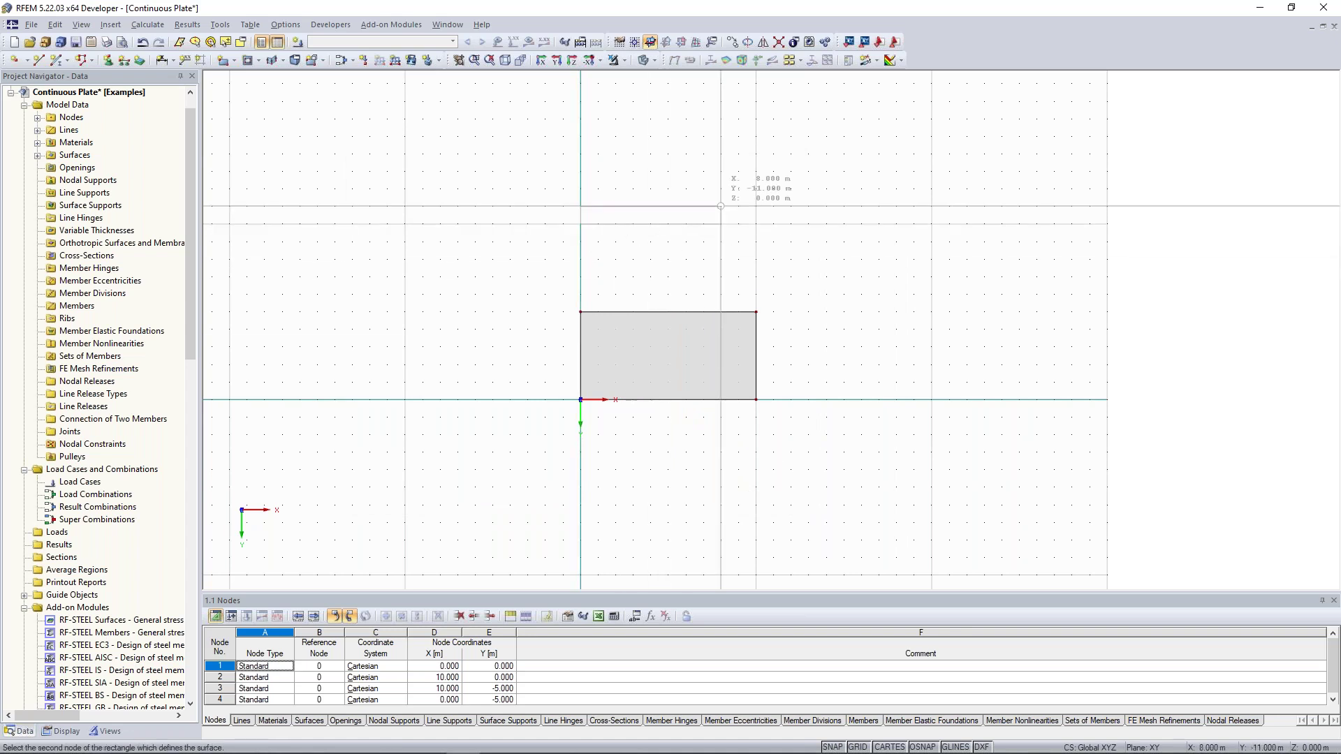
click(756, 188)
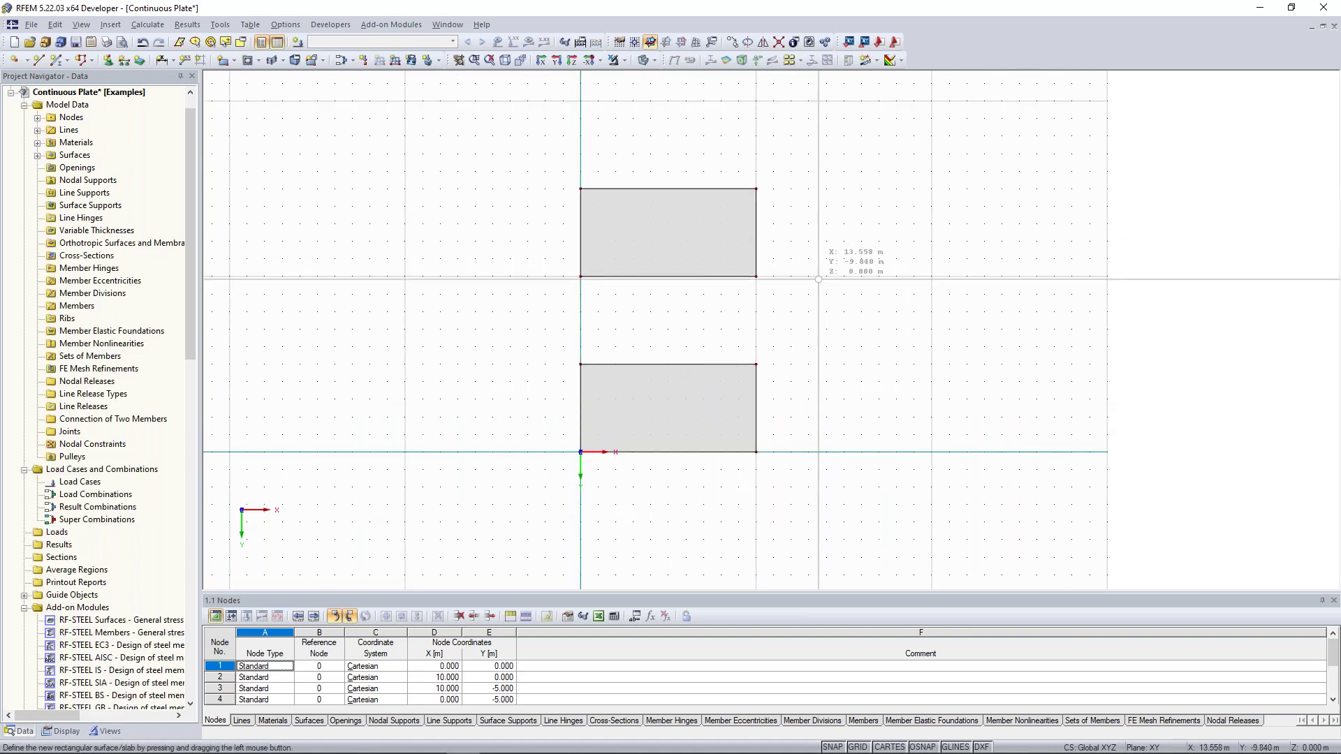
scroll(818, 279, down, 1)
key(Escape)
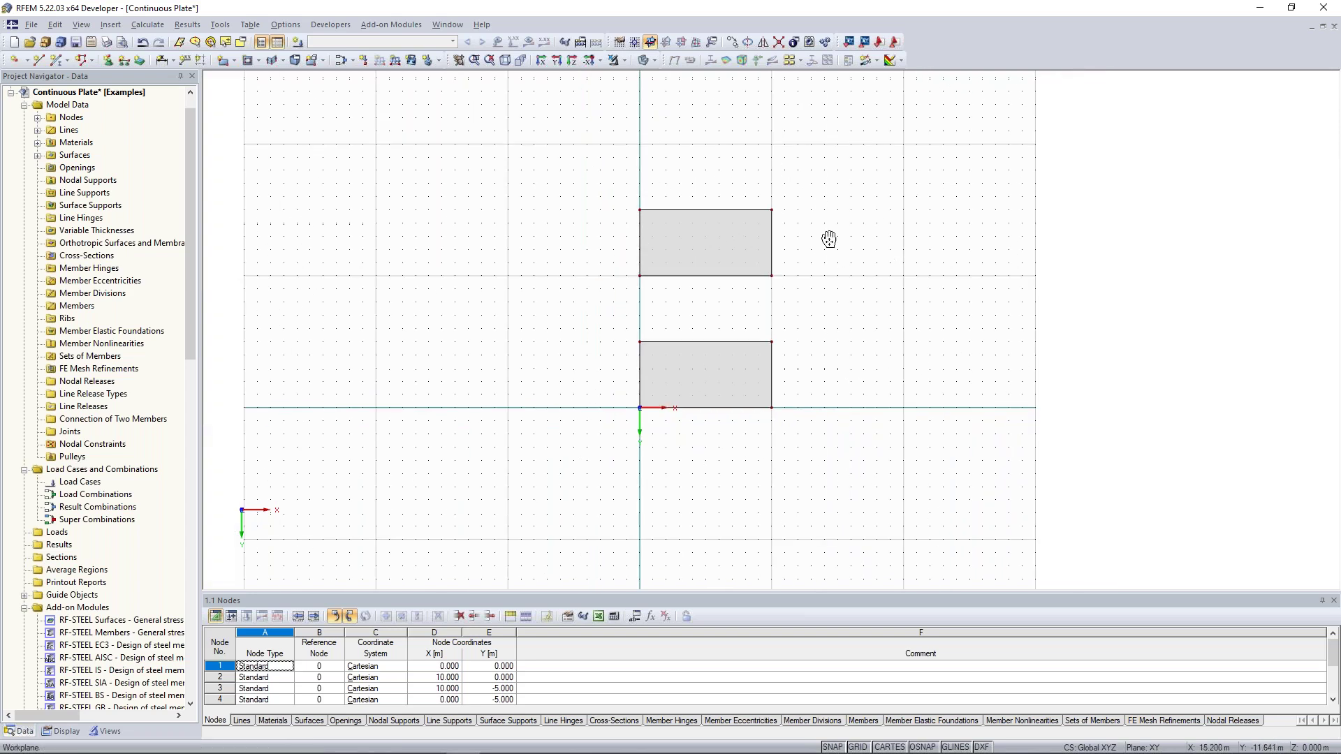
- Copy the second rectangular surface with its lines and nodes once, using a displacement of -10 m in Y
scroll(810, 214, down, 2)
middle_drag(591, 120, 577, 213)
drag(558, 176, 768, 304)
middle_drag(621, 178, 621, 215)
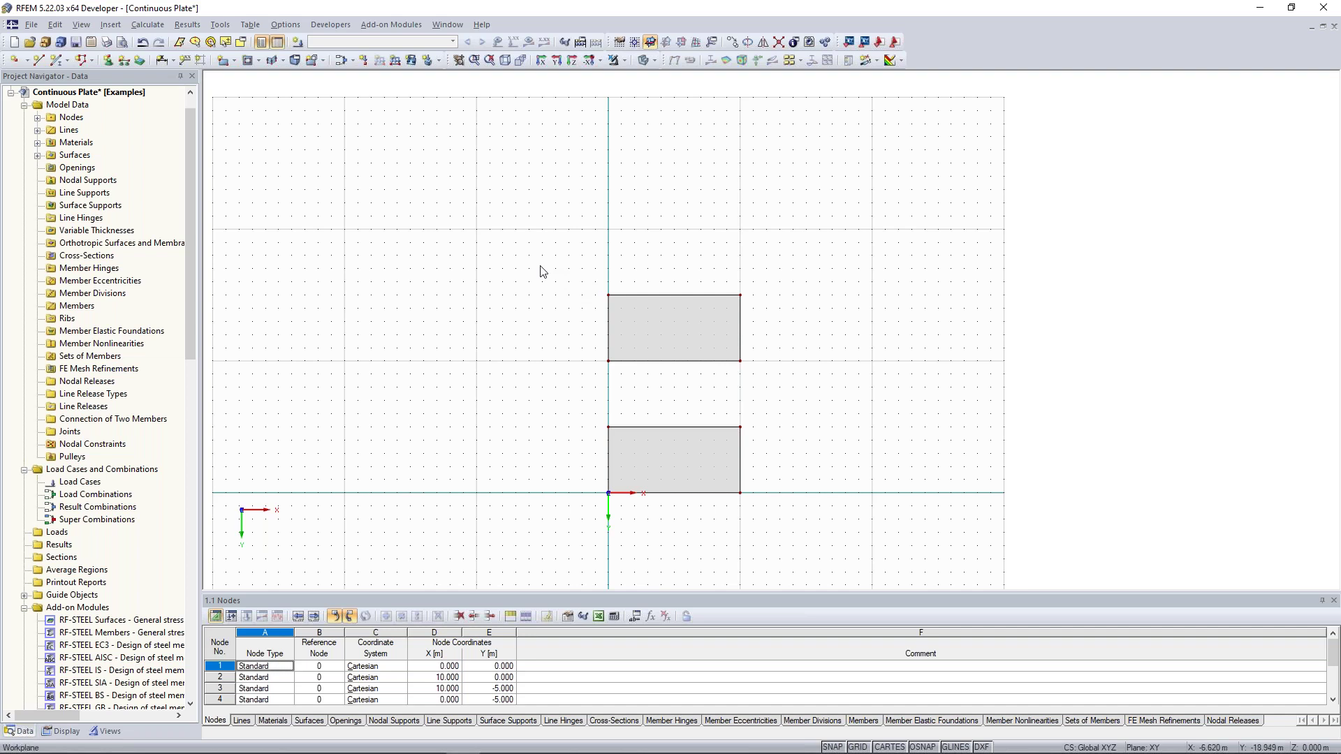
drag(568, 254, 775, 378)
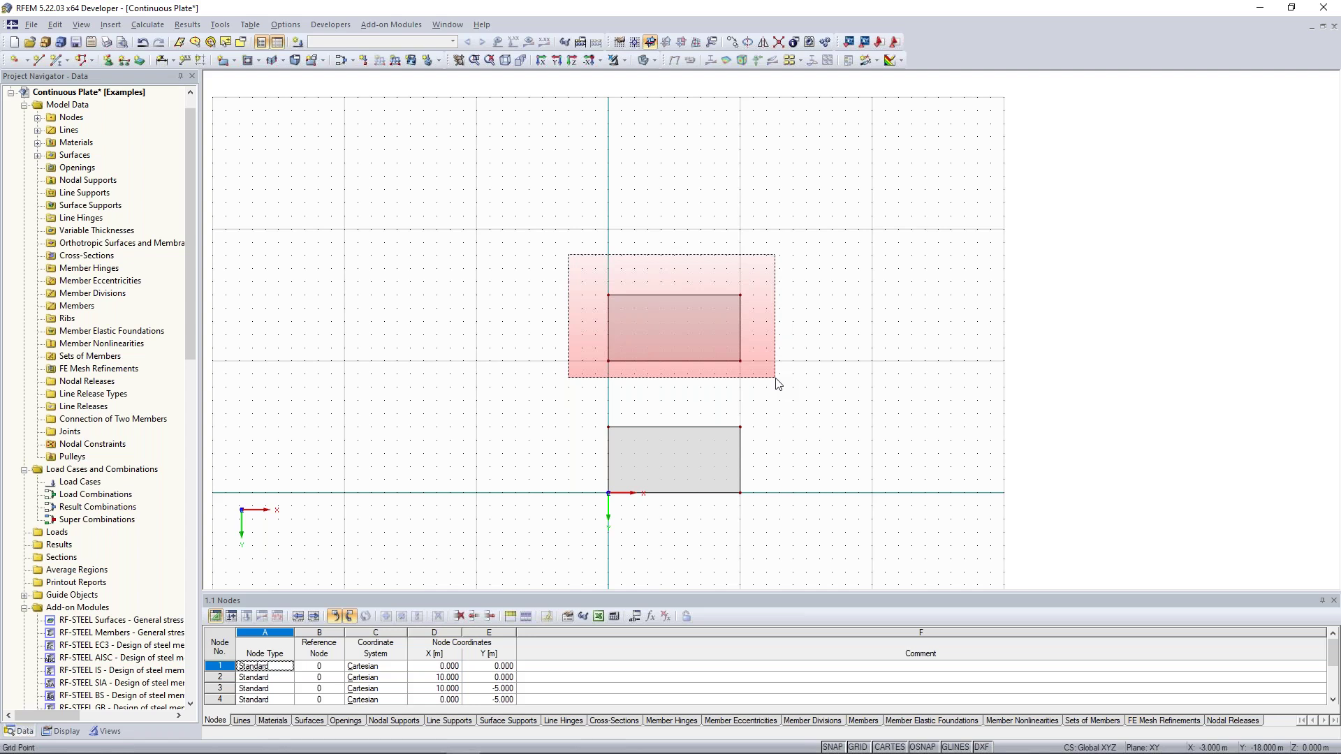
drag(776, 380, 777, 381)
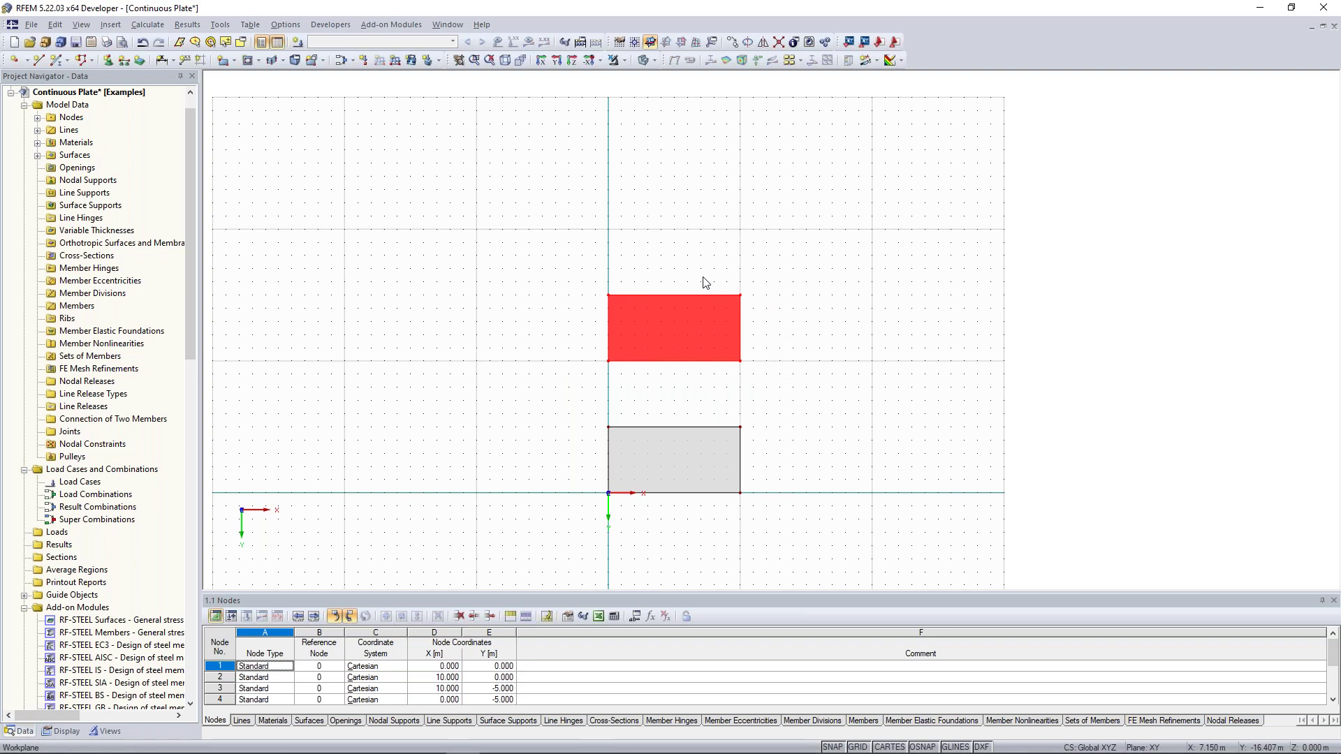
right_click(683, 313)
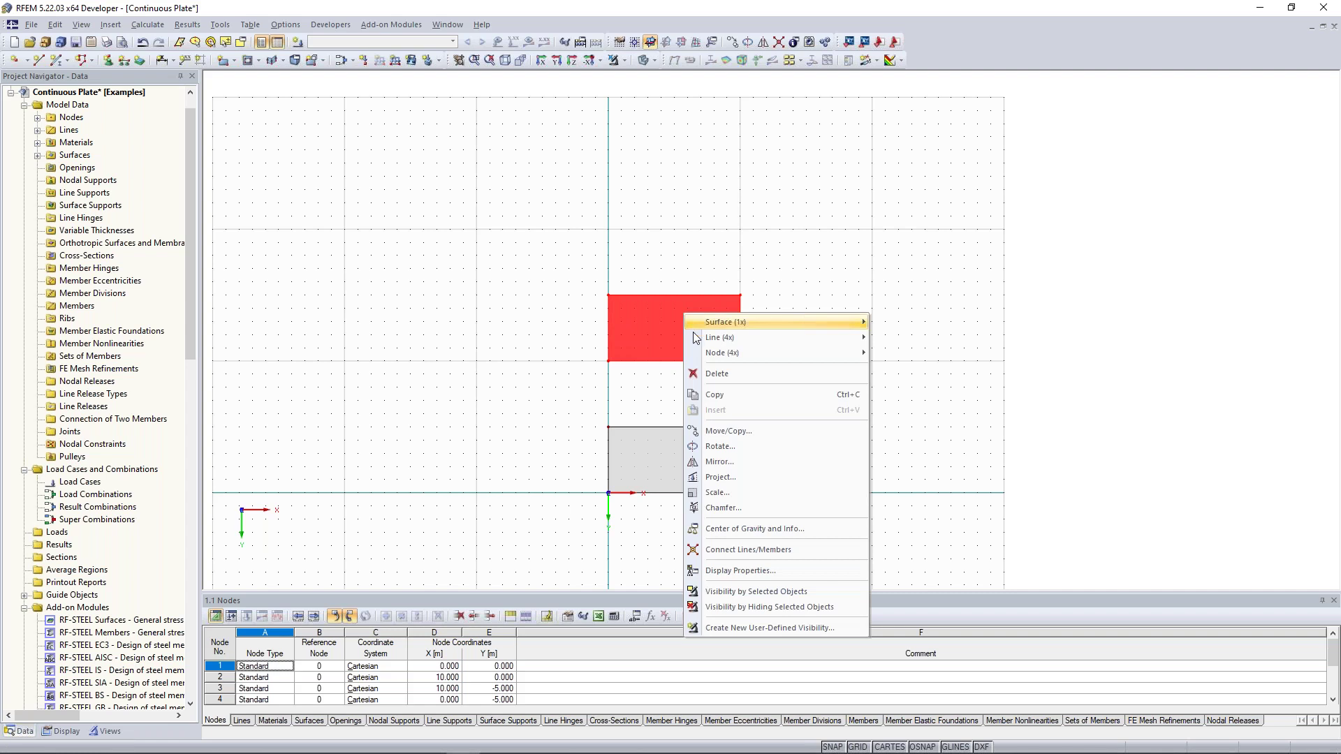
mouse_move(692, 335)
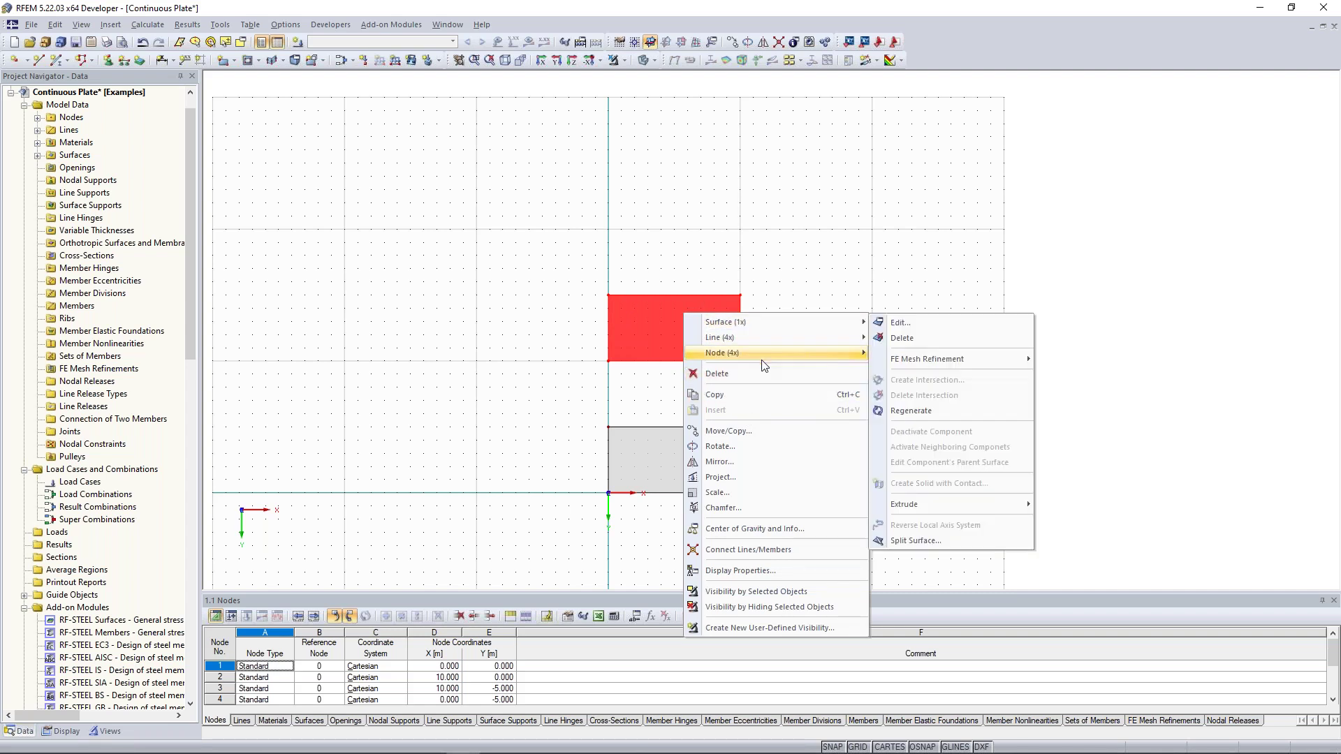
mouse_move(757, 328)
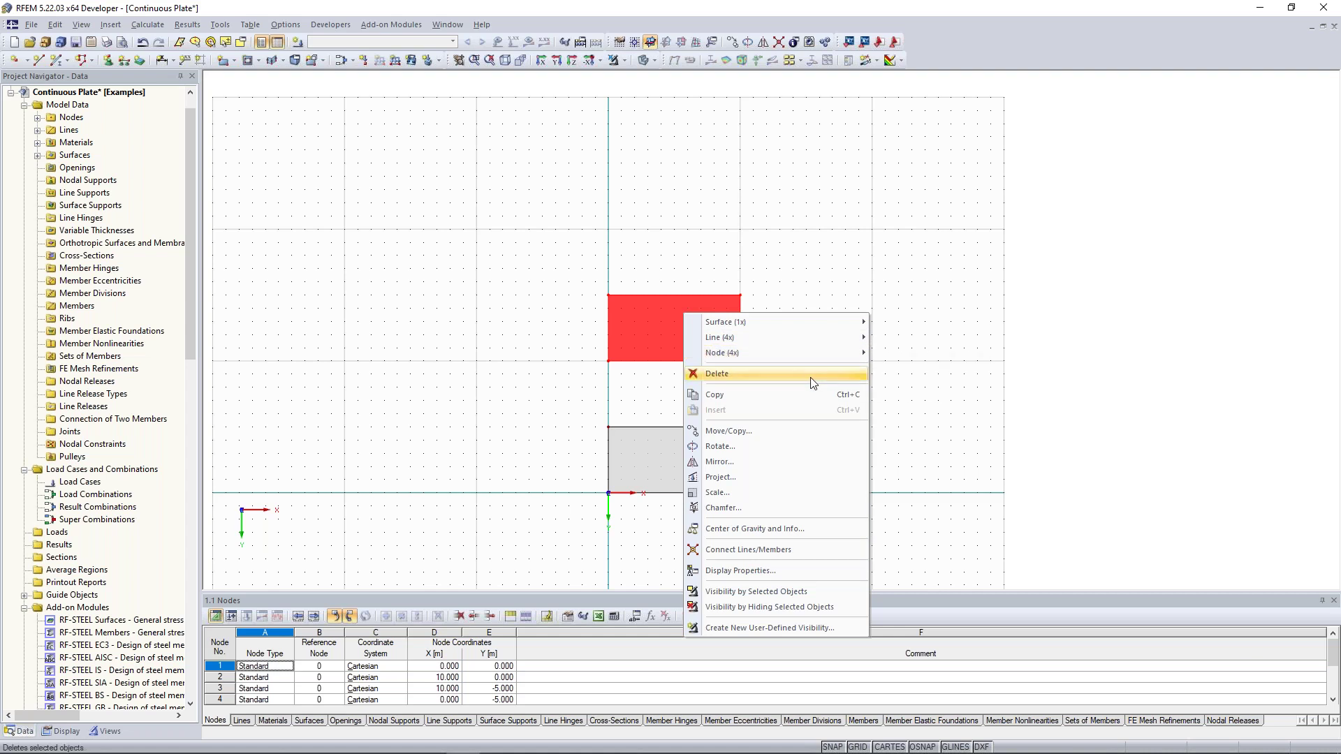
click(759, 437)
drag(606, 217, 966, 167)
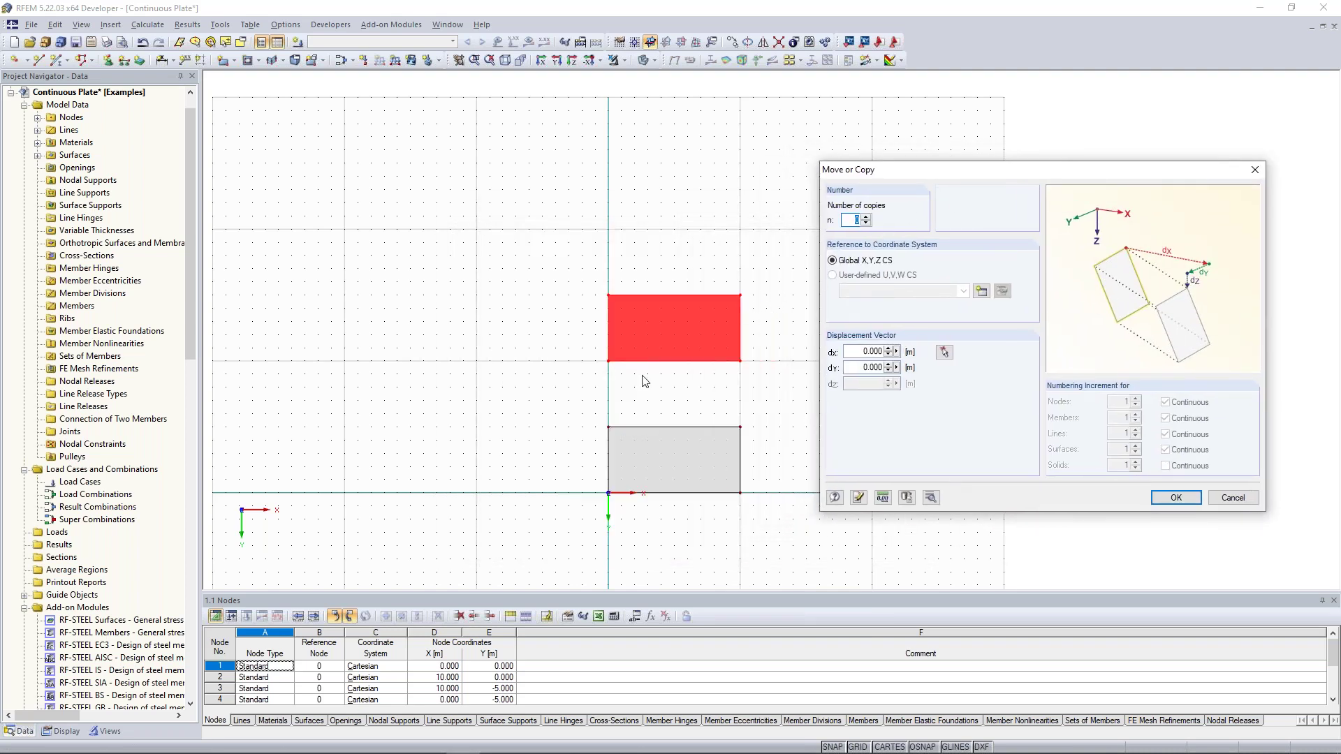
click(866, 217)
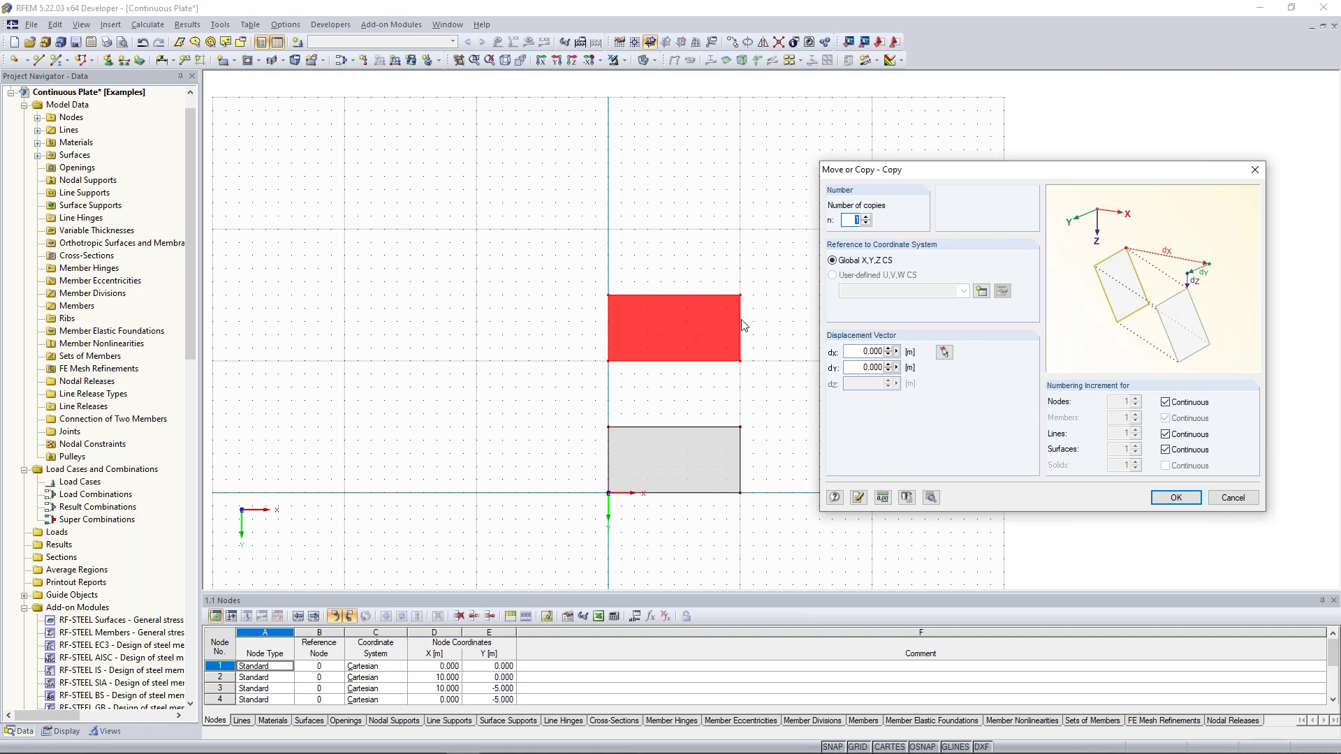
double_click(877, 368)
key(BackSpace)
click(1179, 501)
click(601, 193)
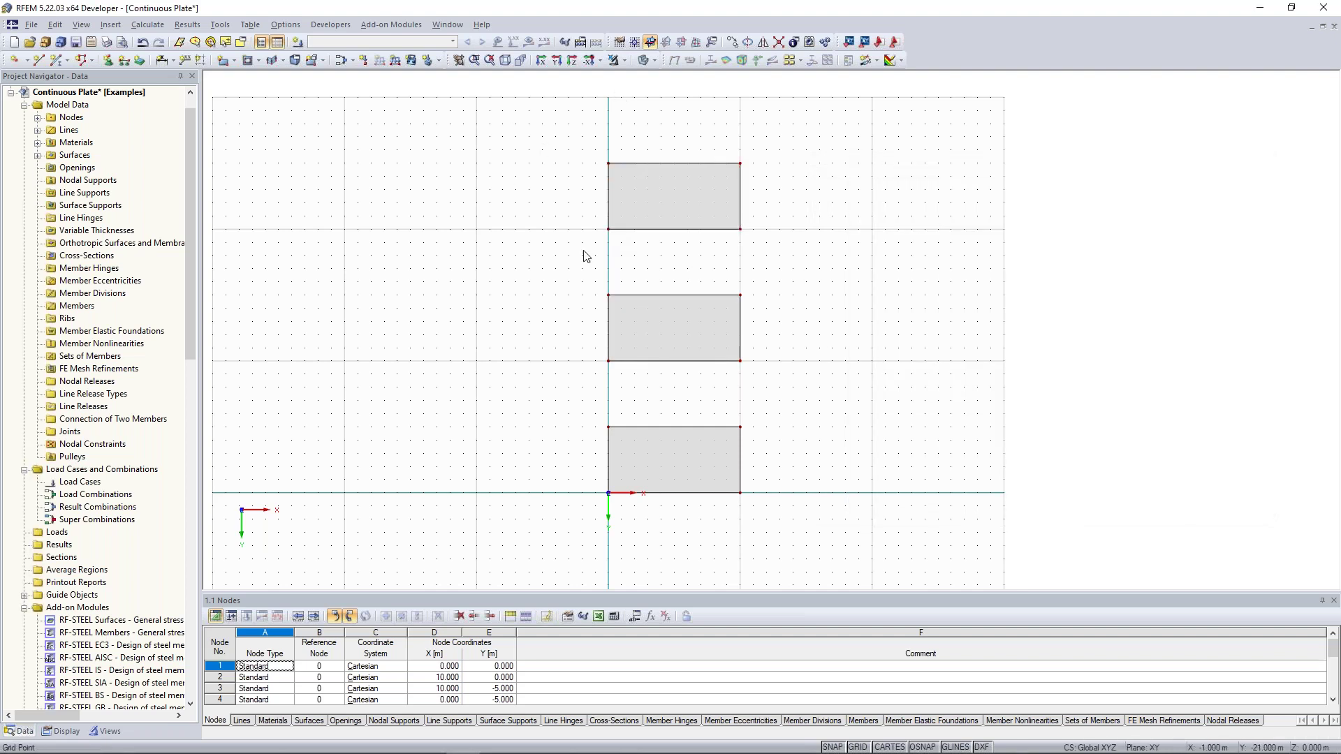
- Move all three surfaces 10 m in Y with zero copies, picking the vector from the middle surface's corner at Y -10 m to the origin
scroll(580, 294, down, 2)
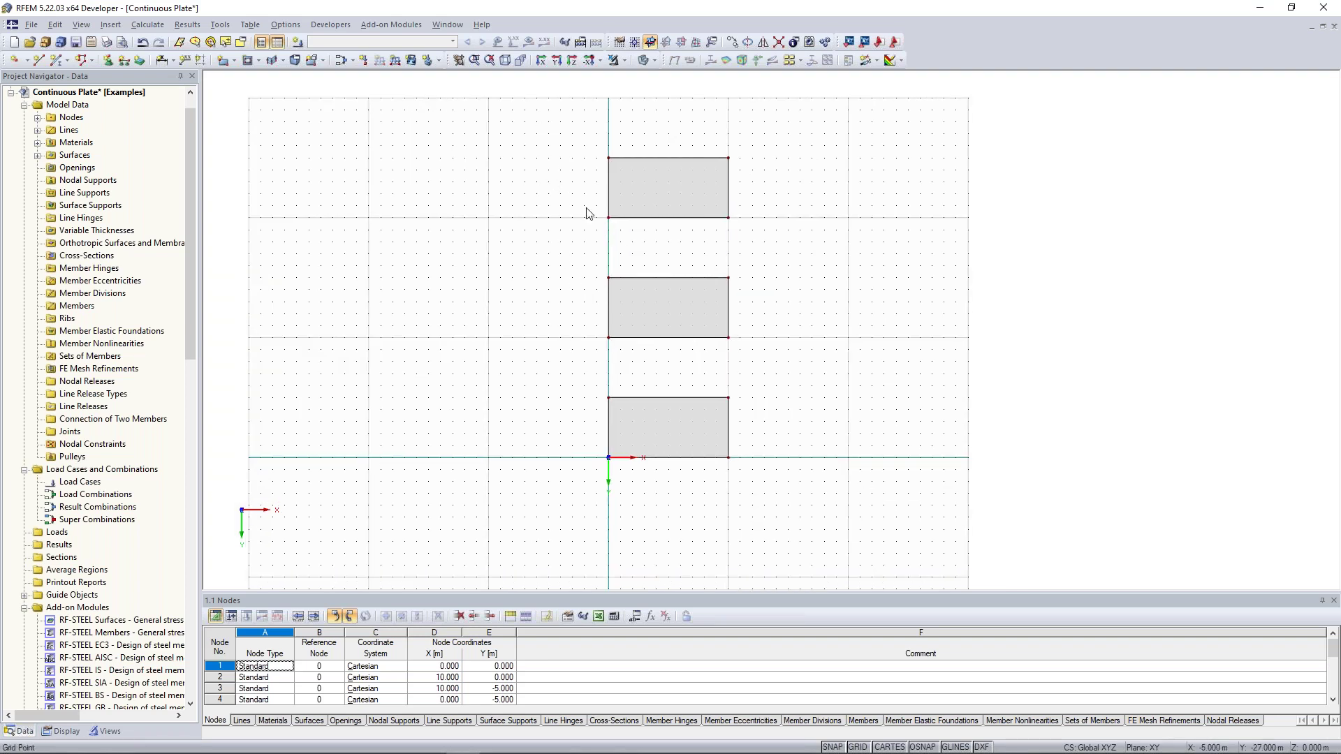
middle_drag(528, 264, 520, 241)
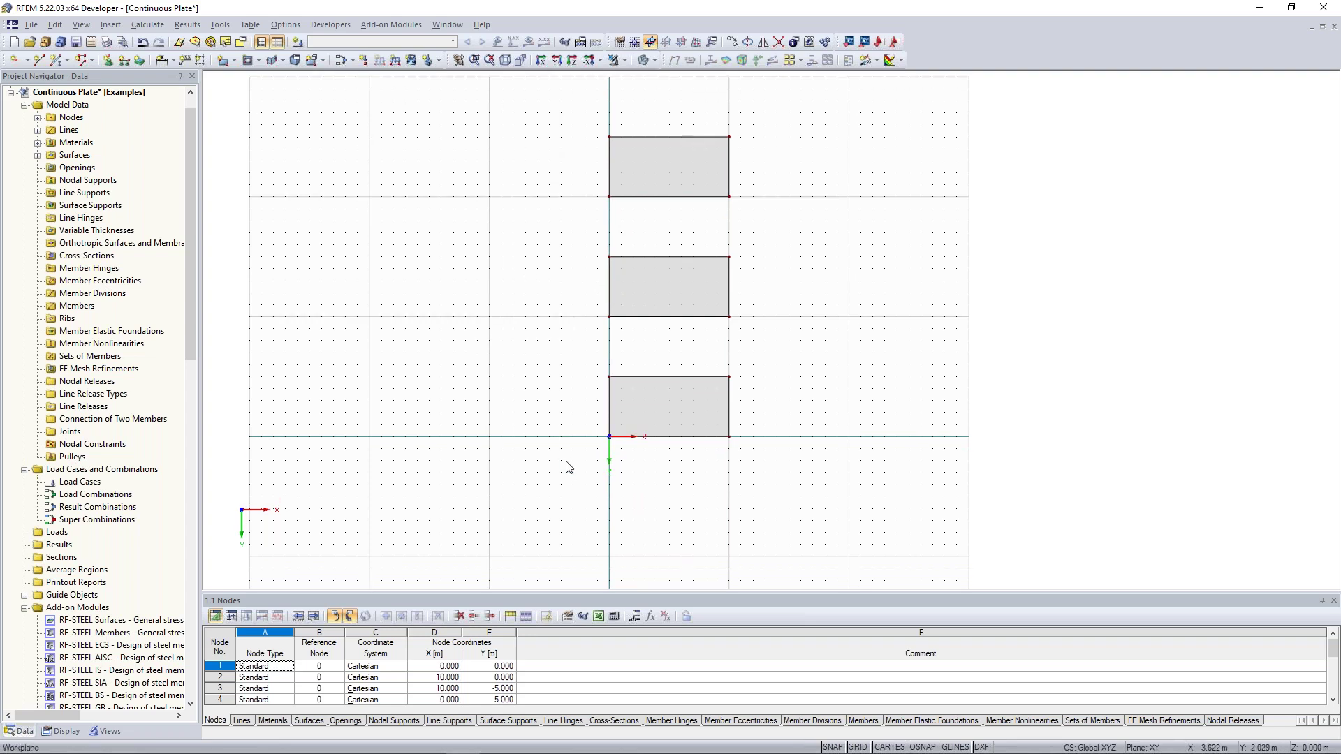
drag(550, 89, 837, 487)
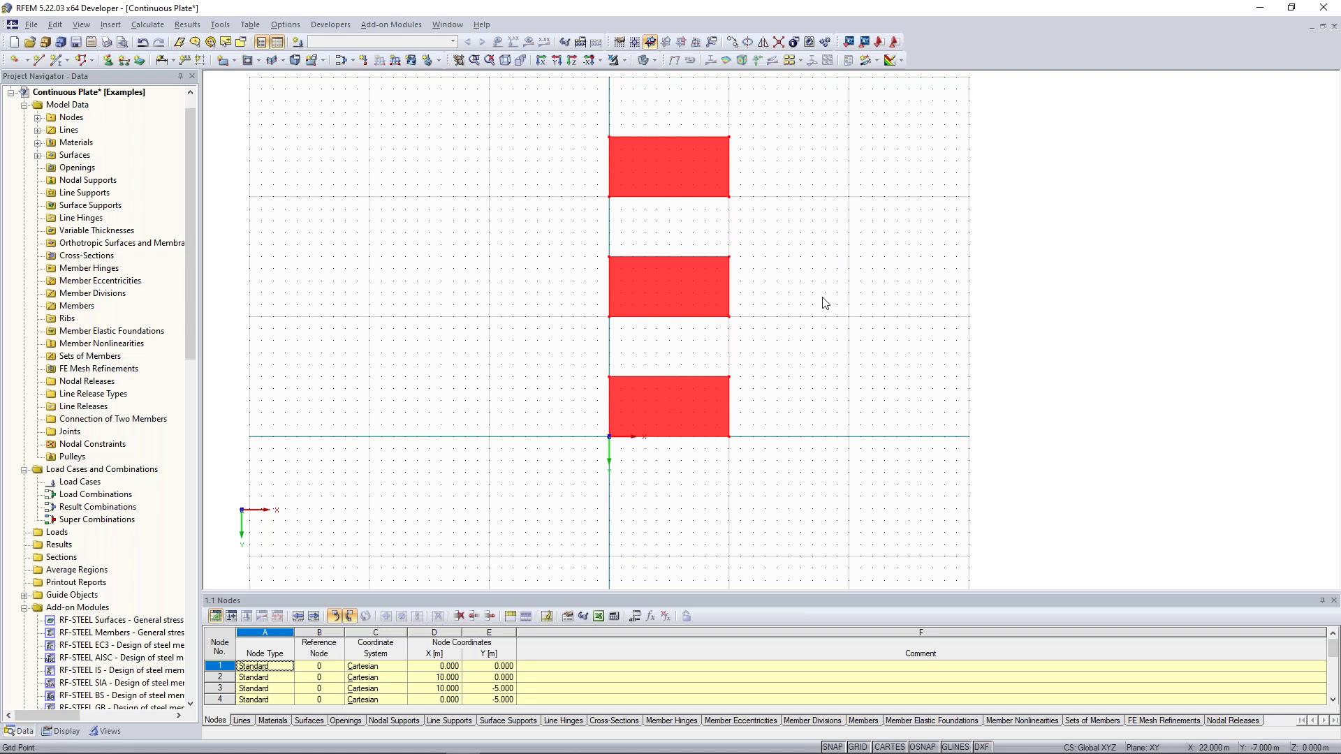
right_click(704, 297)
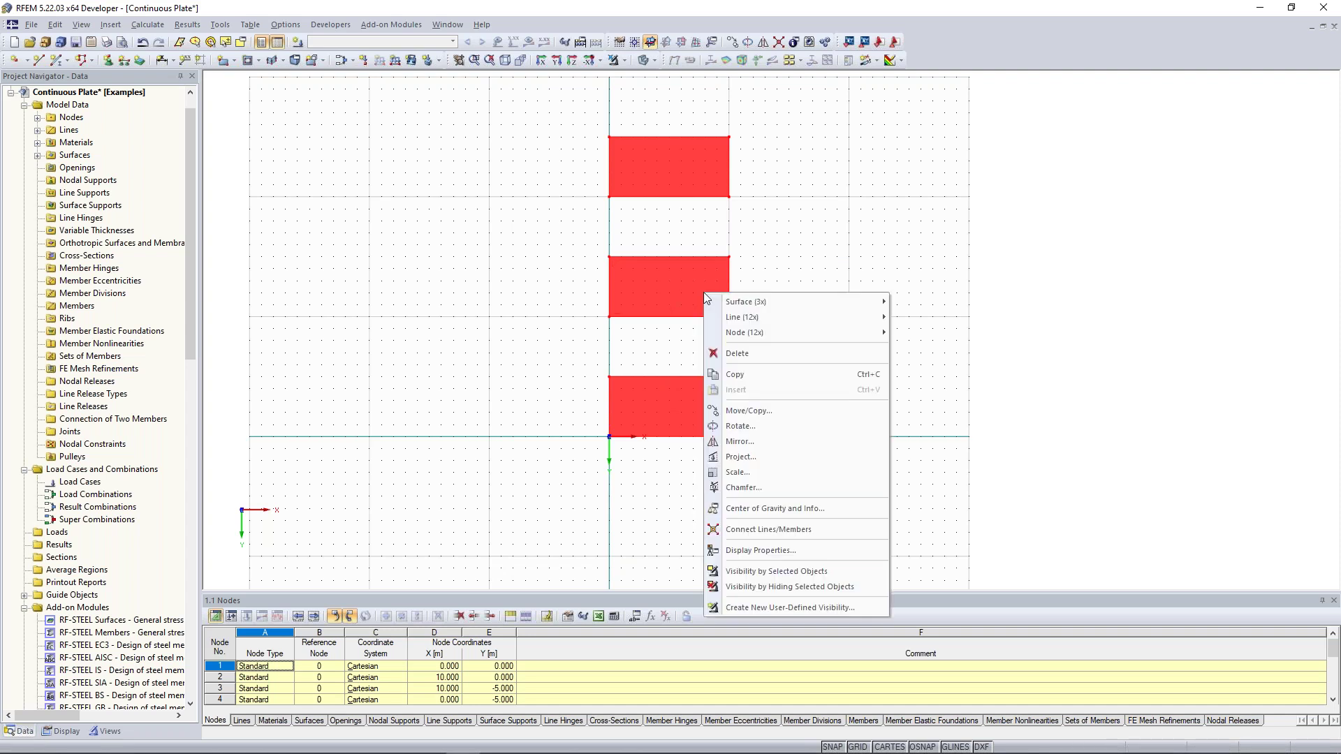
click(779, 410)
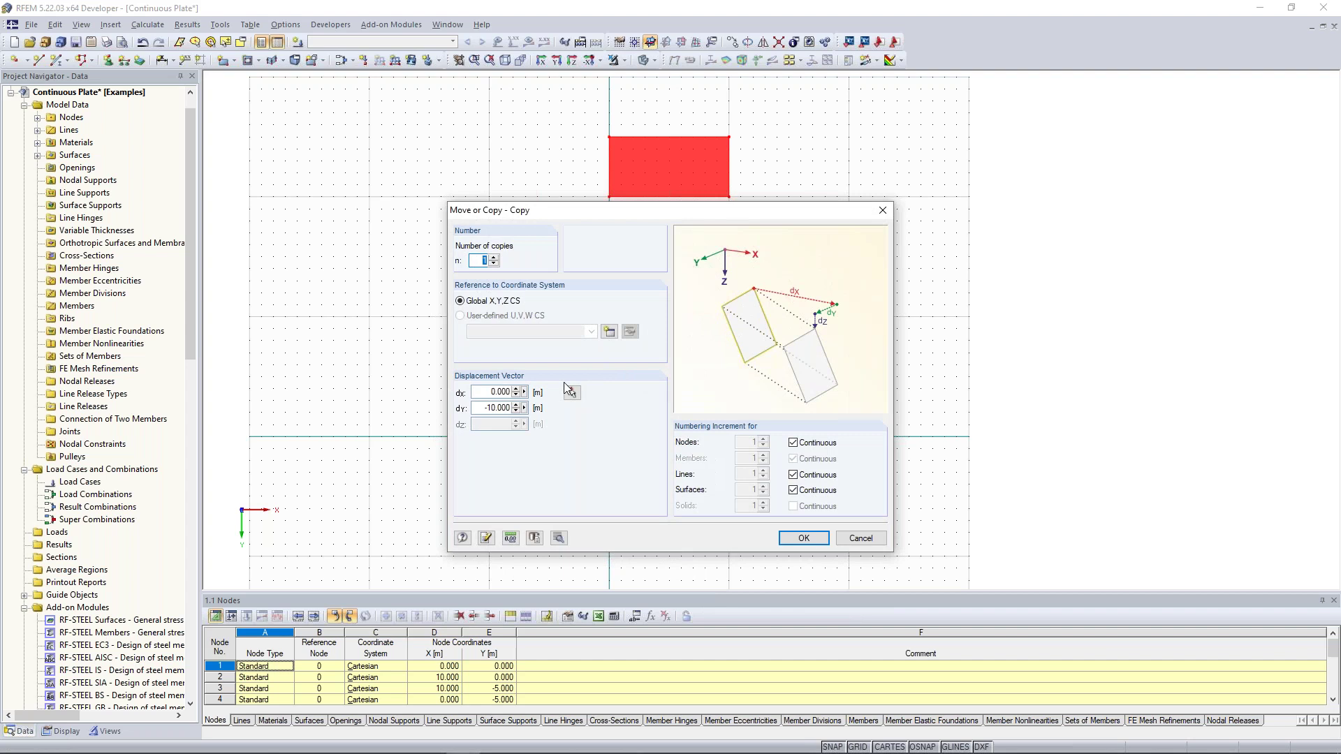
click(494, 263)
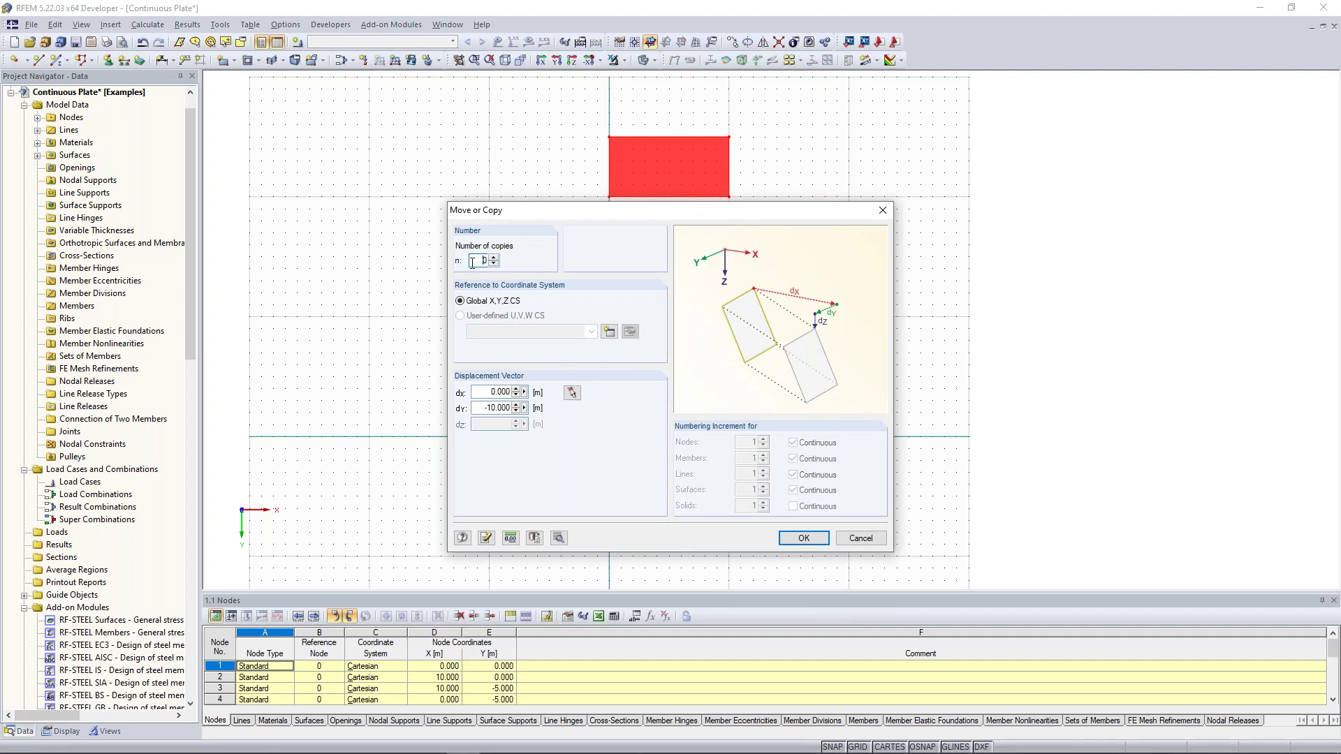
click(572, 392)
click(608, 317)
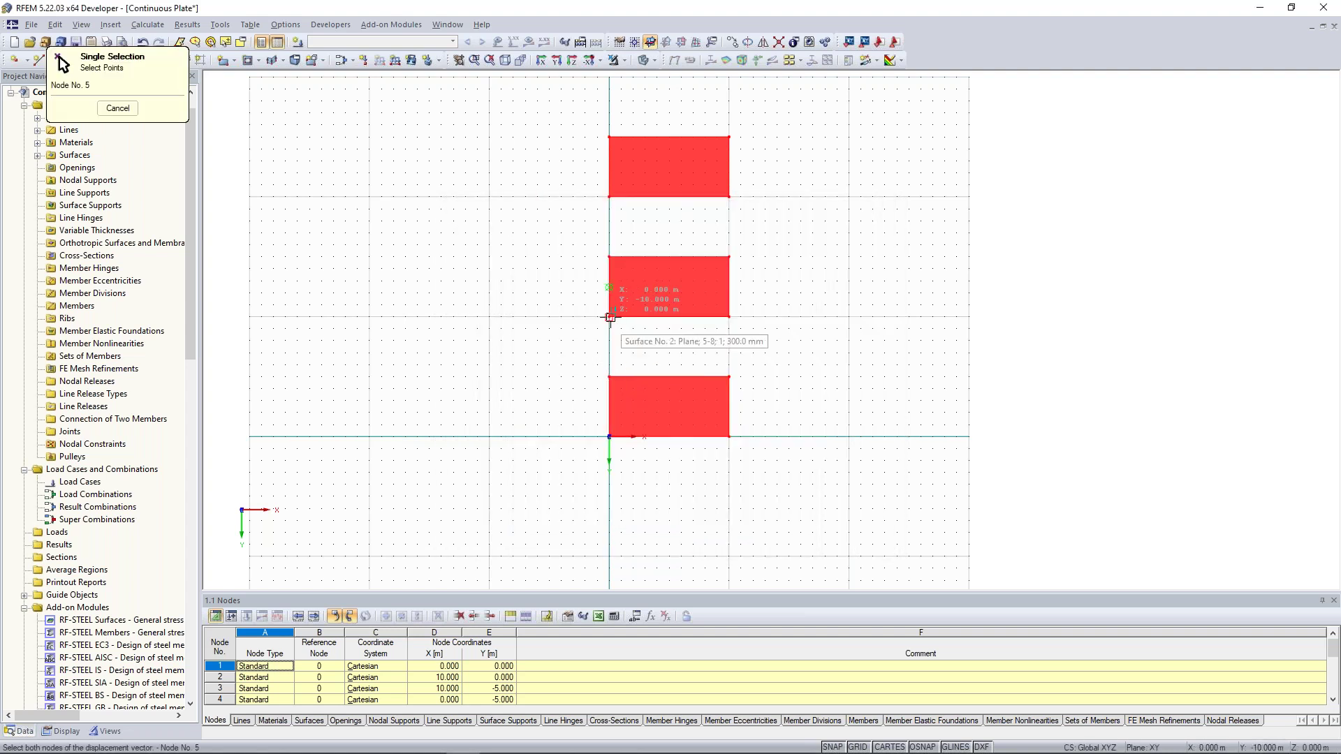
click(607, 437)
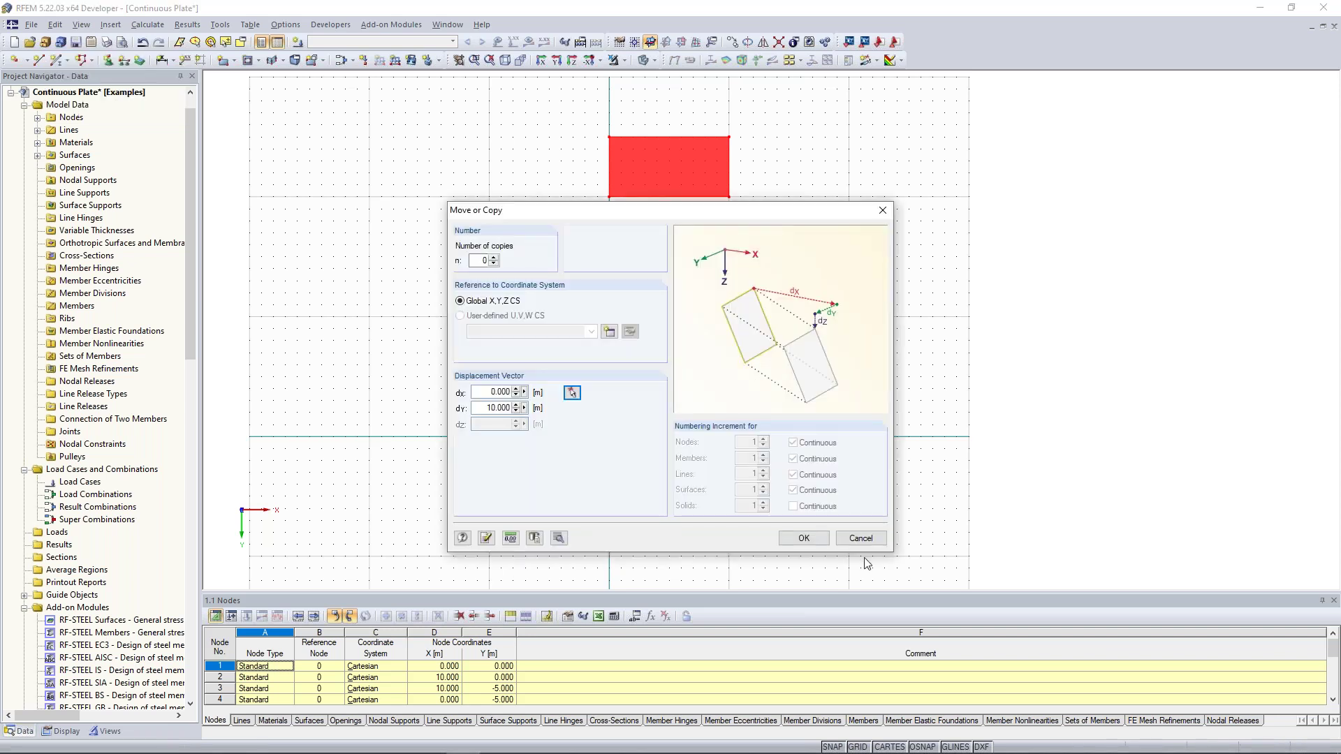
click(803, 538)
click(819, 412)
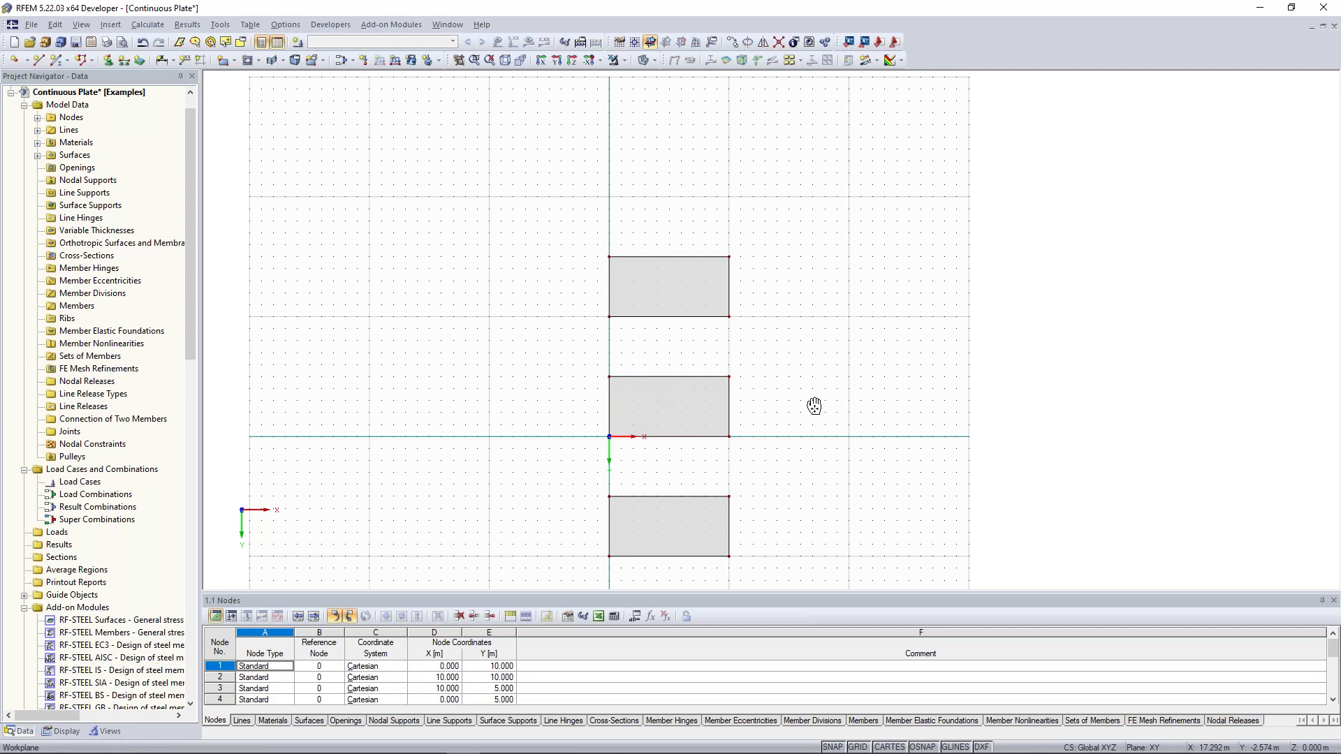
middle_drag(816, 411, 819, 368)
middle_drag(794, 284, 787, 272)
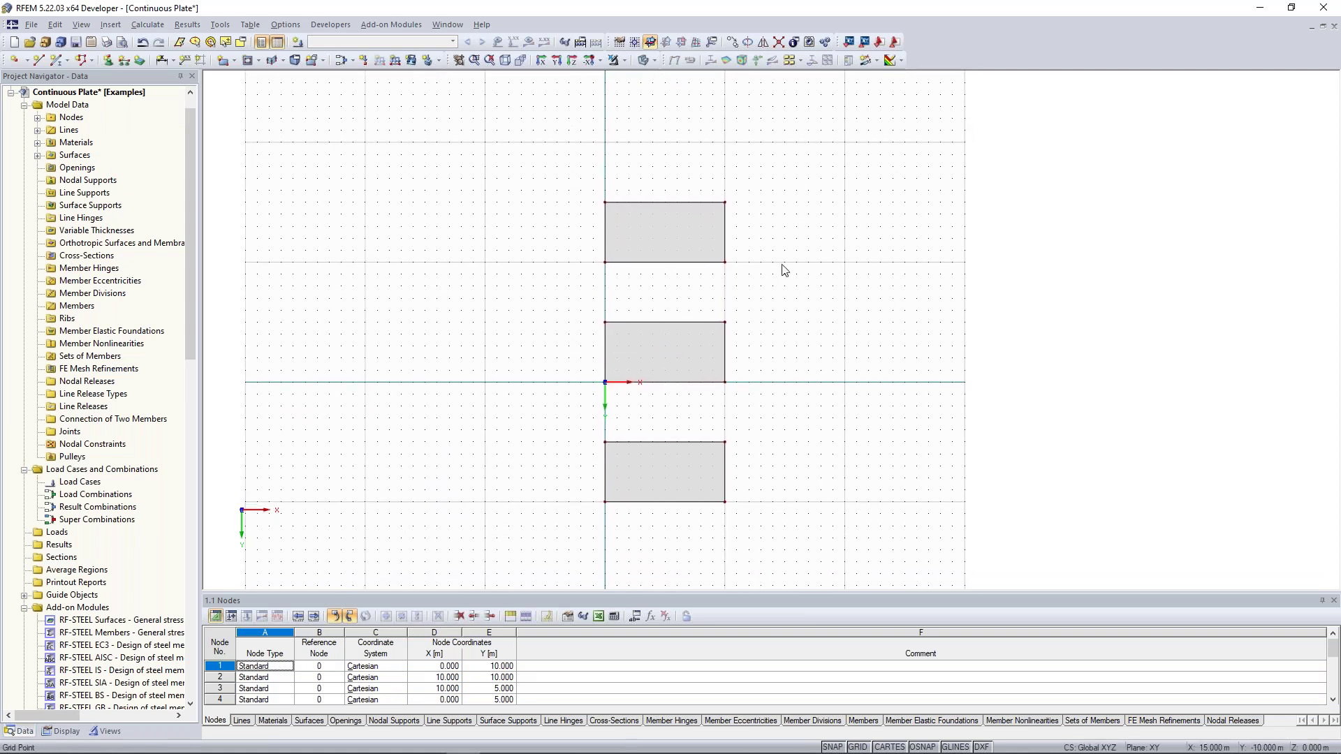
drag(511, 137, 832, 530)
middle_drag(817, 223, 806, 248)
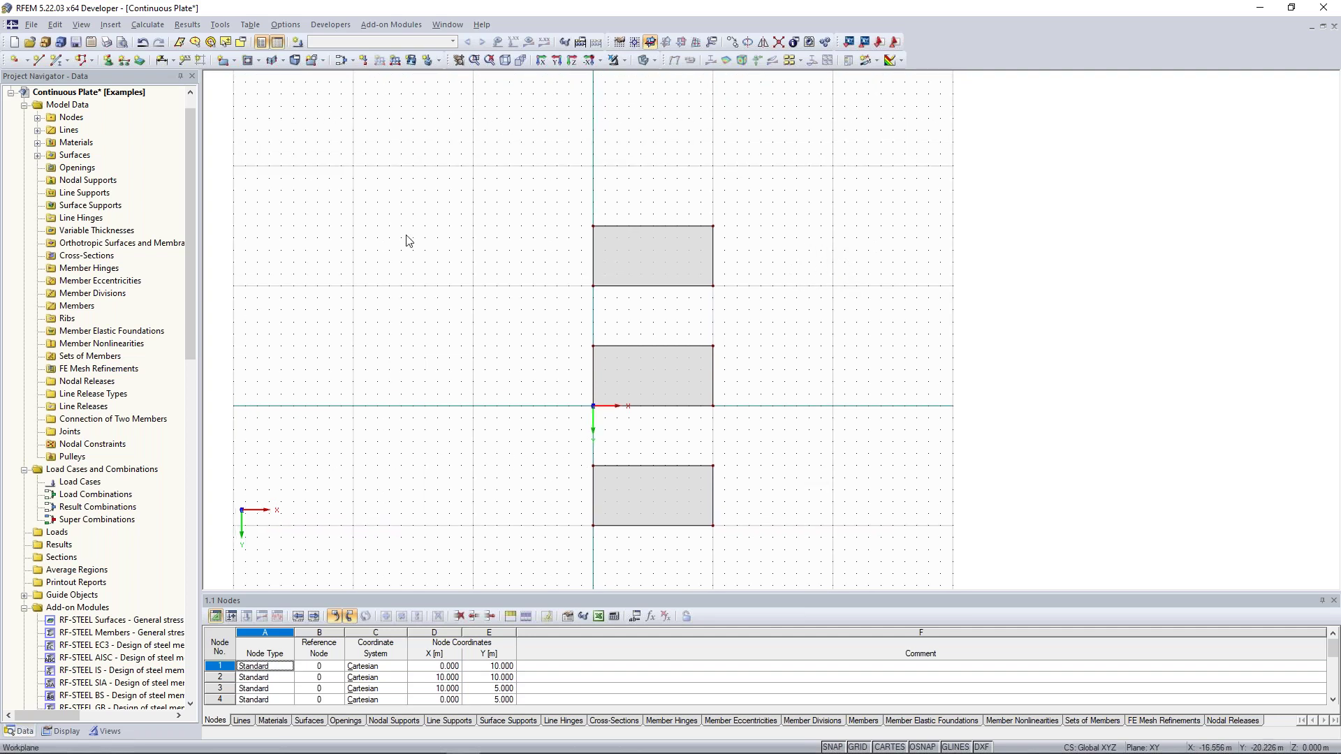
- Define a beam member with a new rectangular cross-section, b 1000 mm by h 300 mm, in Concrete C30/37
click(56, 62)
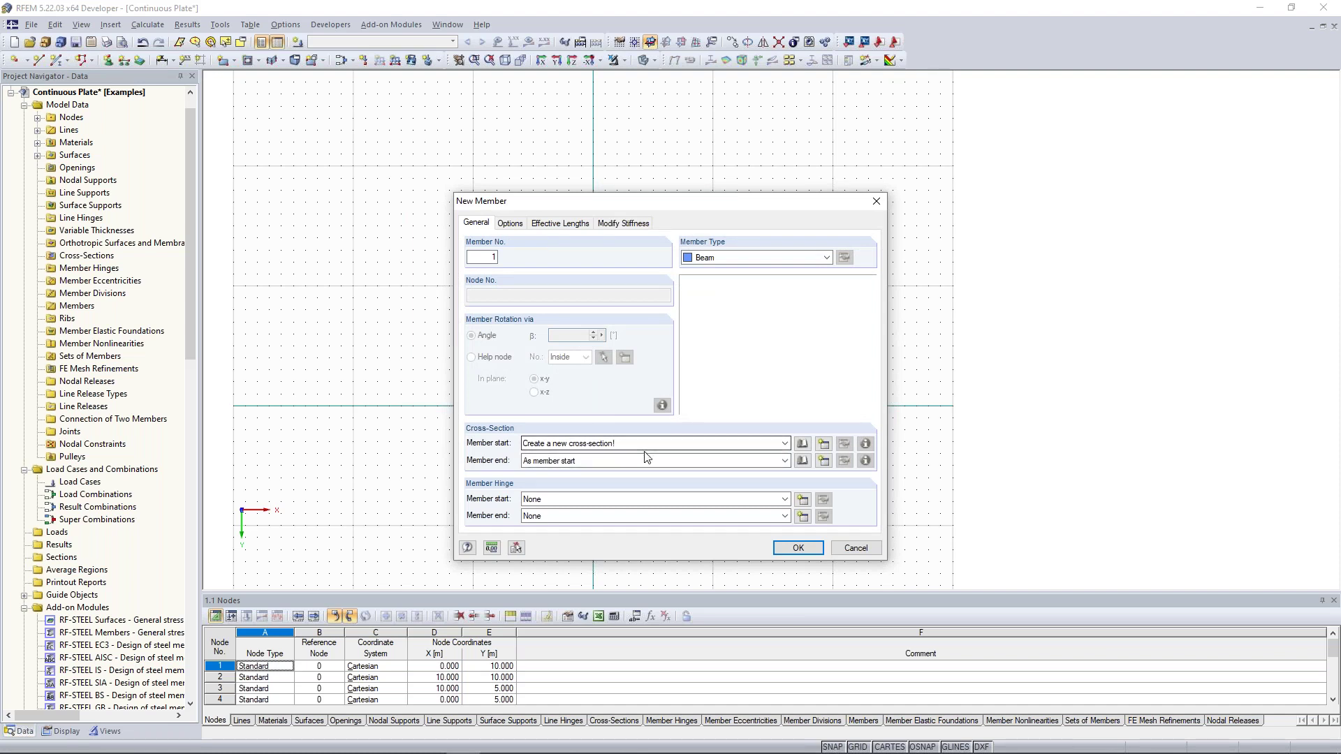
click(825, 446)
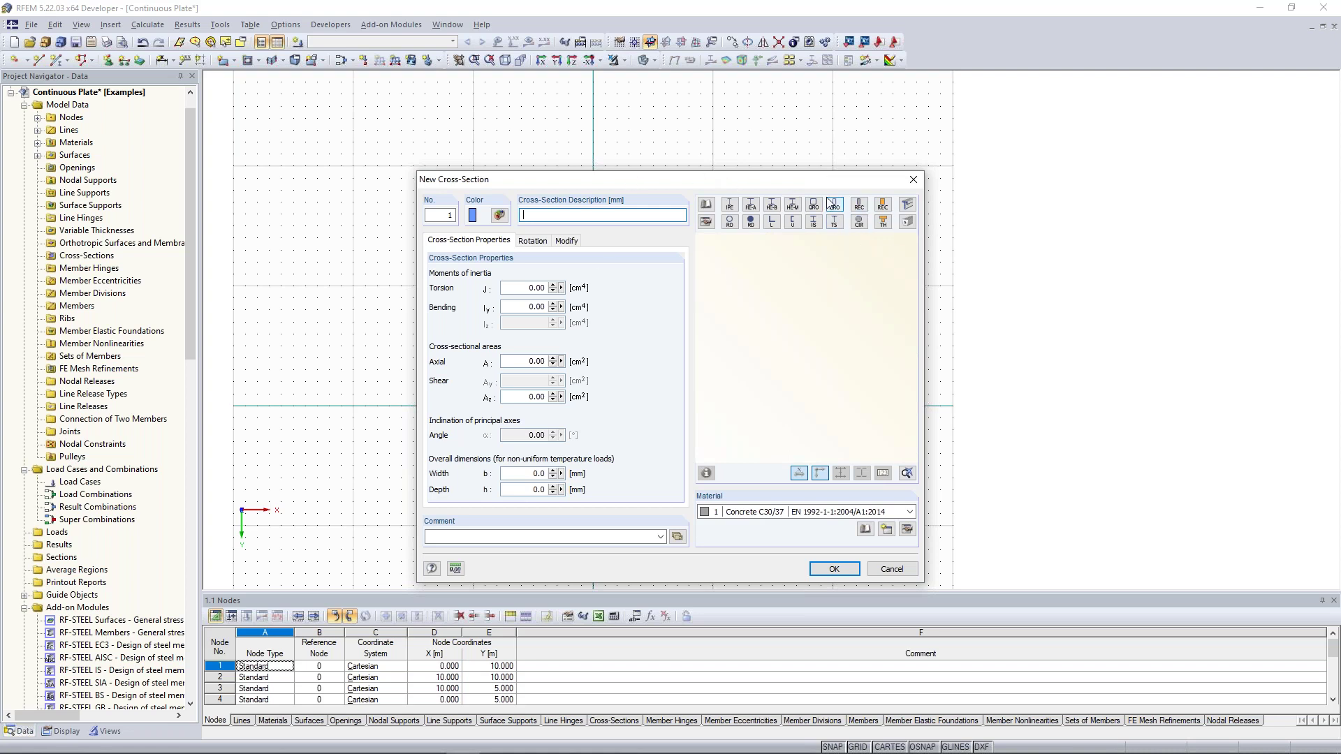
click(863, 210)
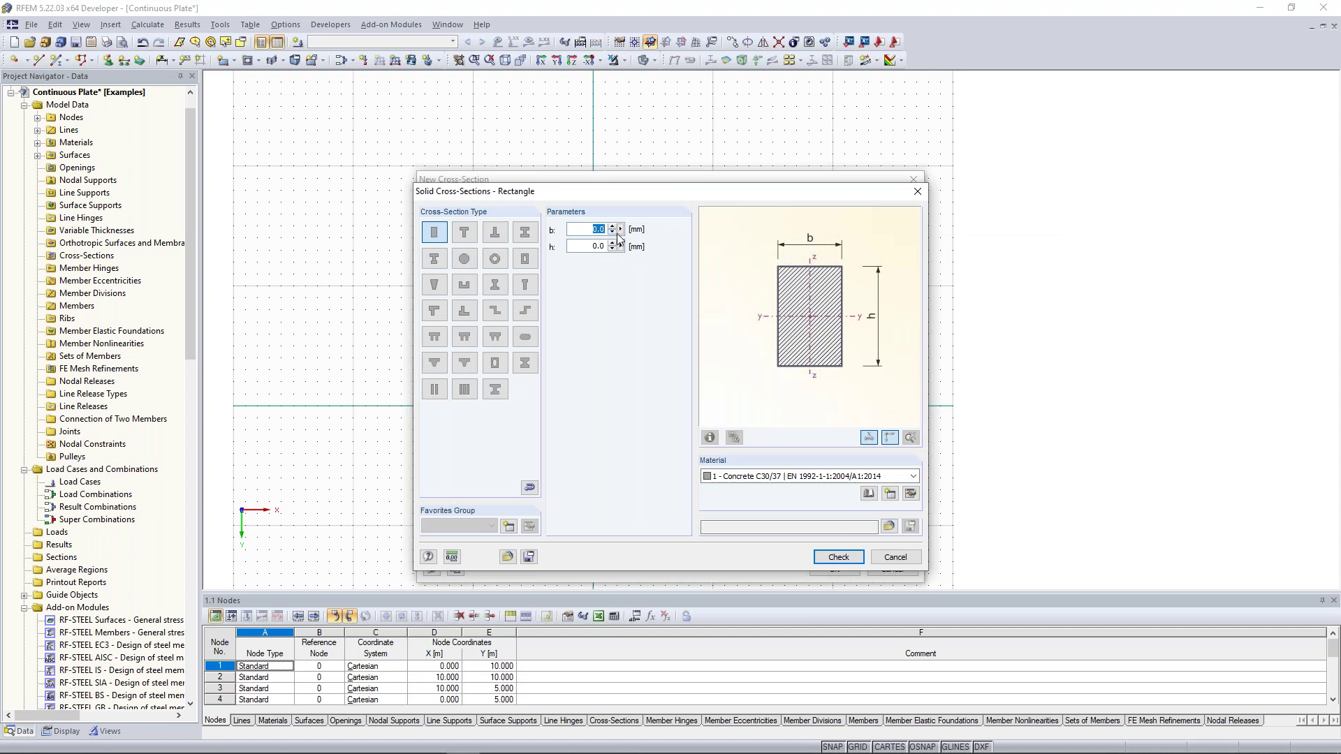
text(10)
click(604, 249)
text(300)
click(797, 478)
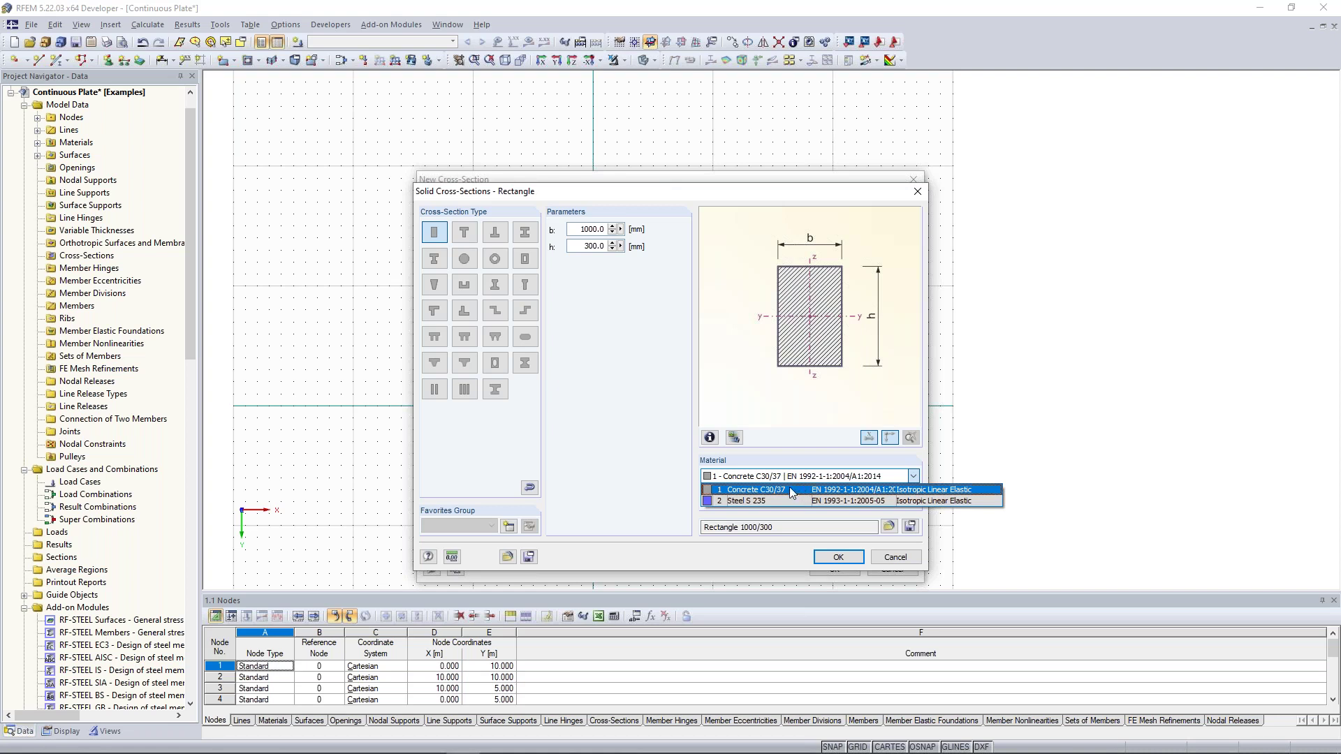
click(789, 489)
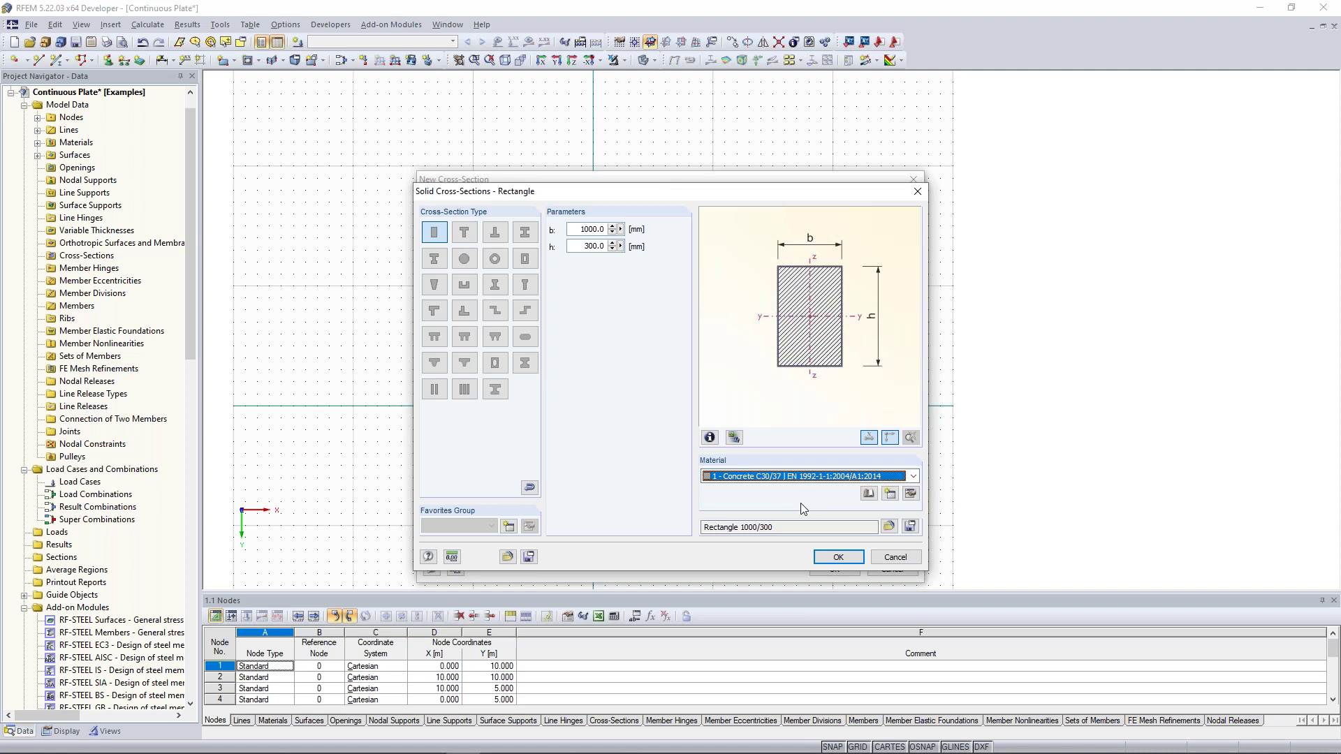
click(838, 556)
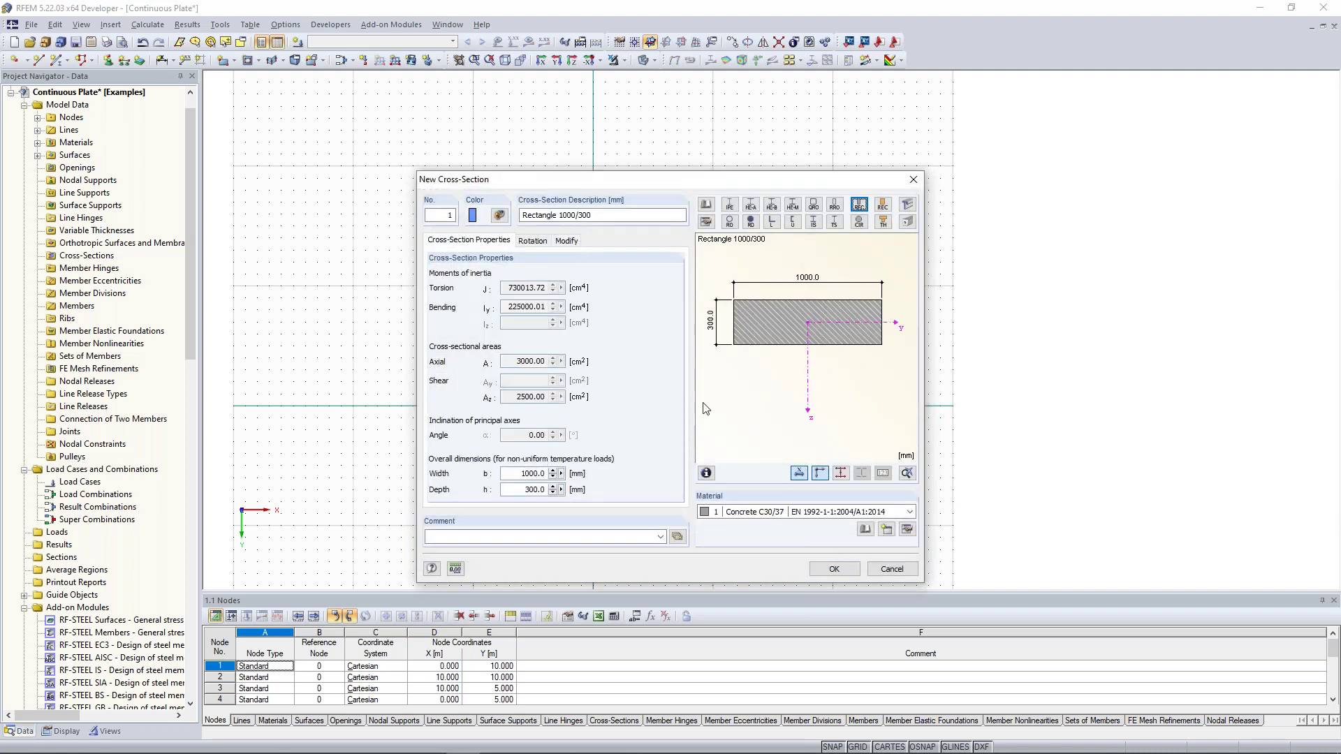
click(834, 568)
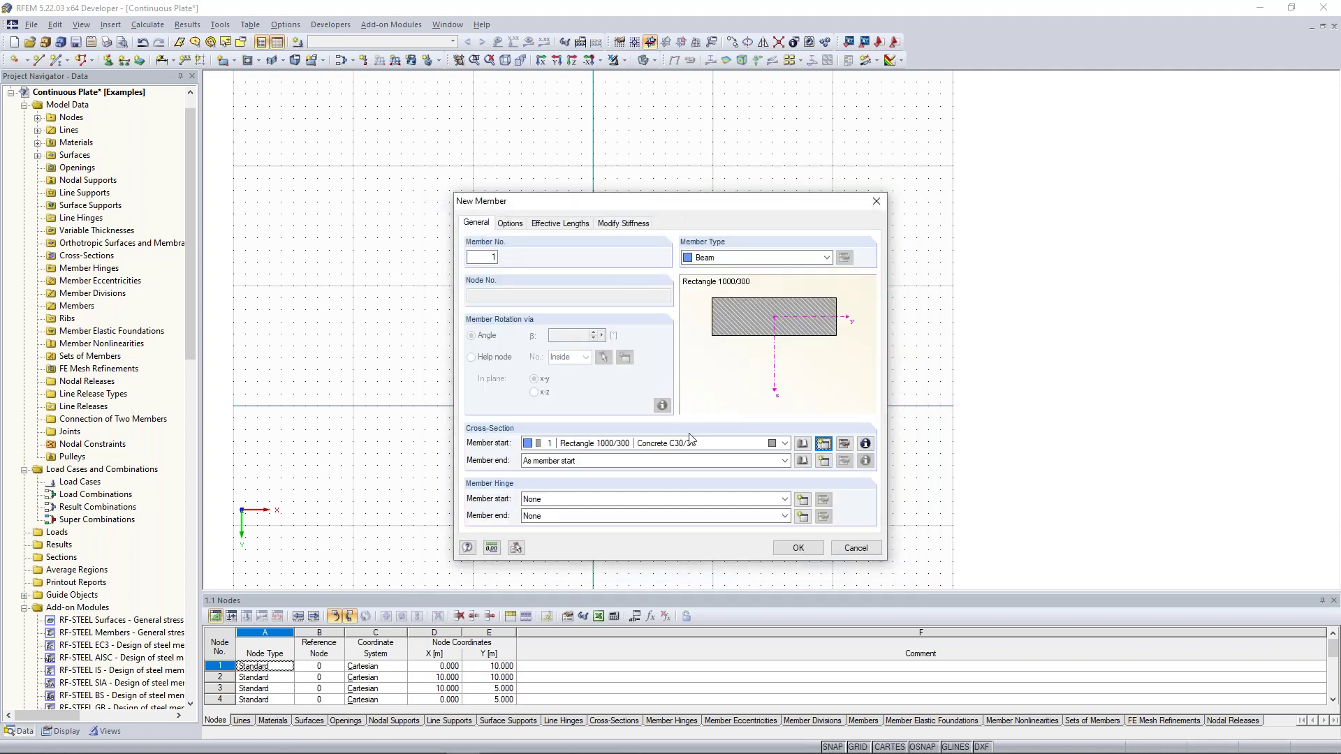
- Draw the beam member from X 0, Y -20 m to X 10, Y -20 m
click(808, 551)
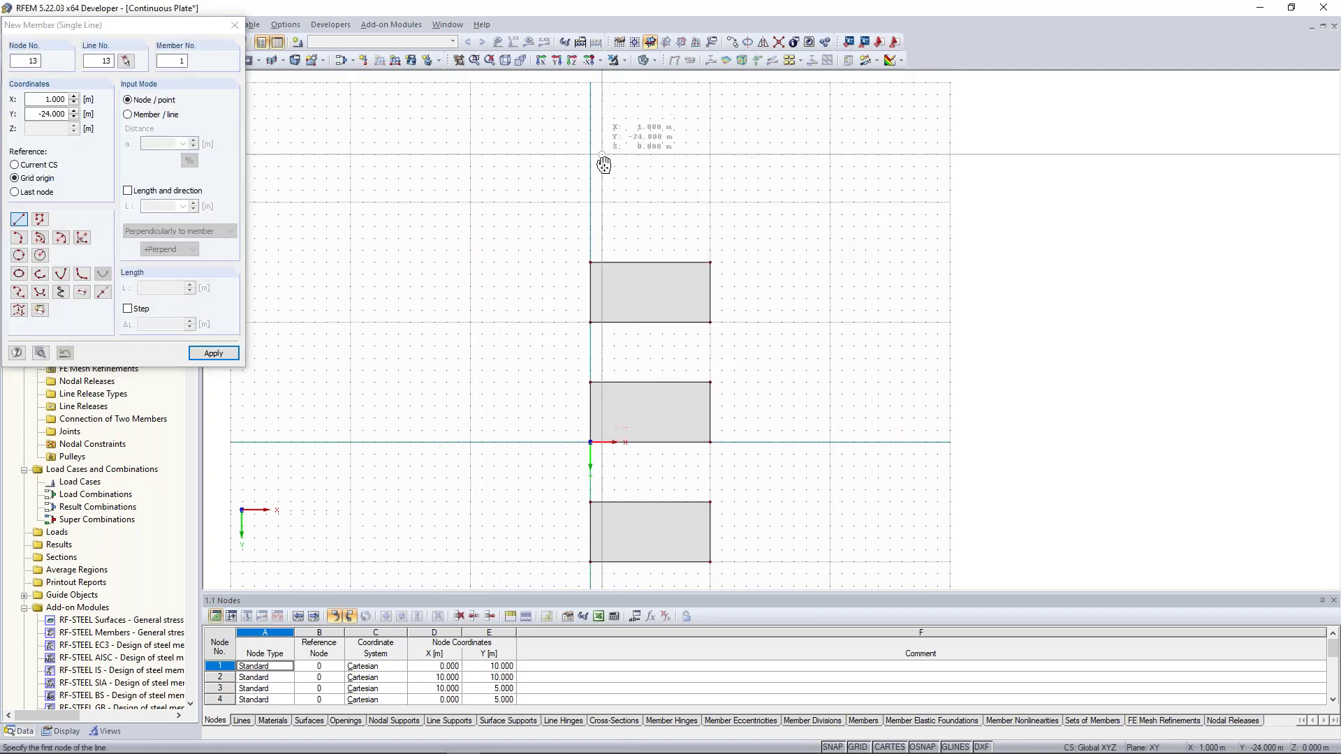
click(590, 202)
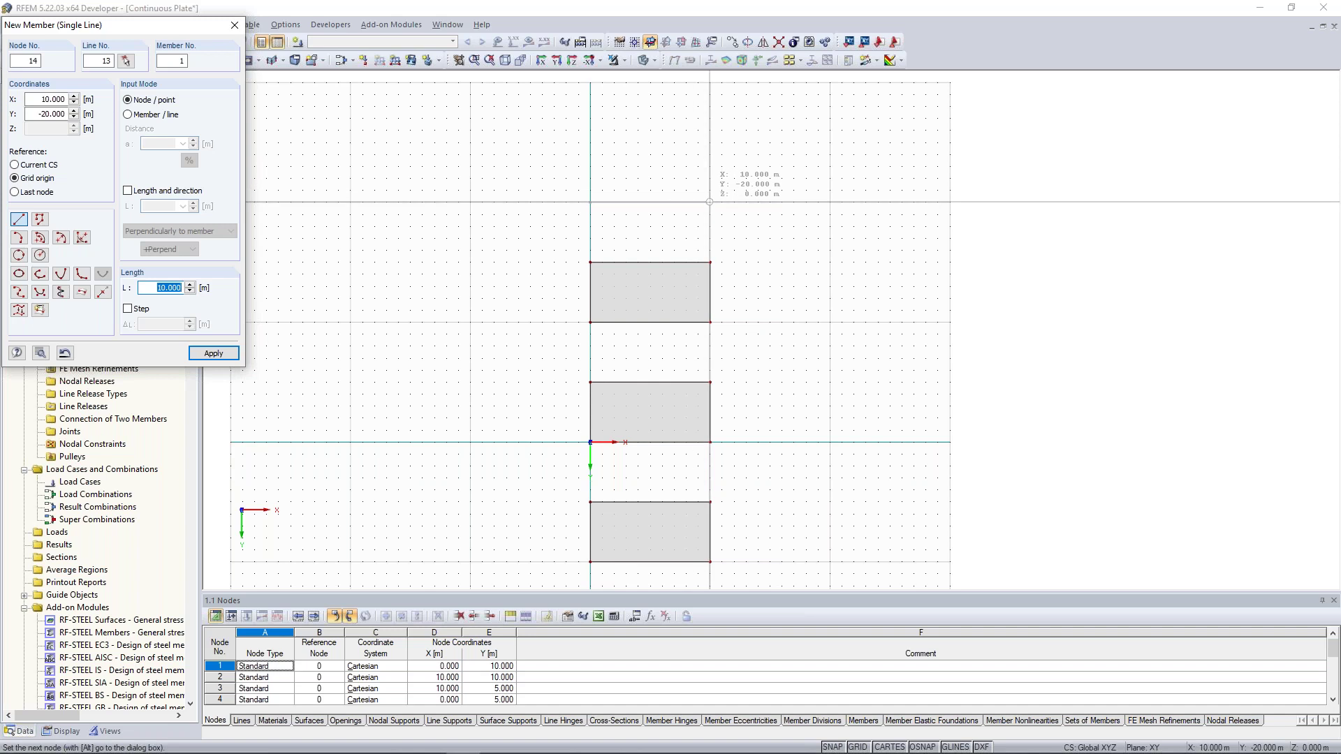
click(710, 202)
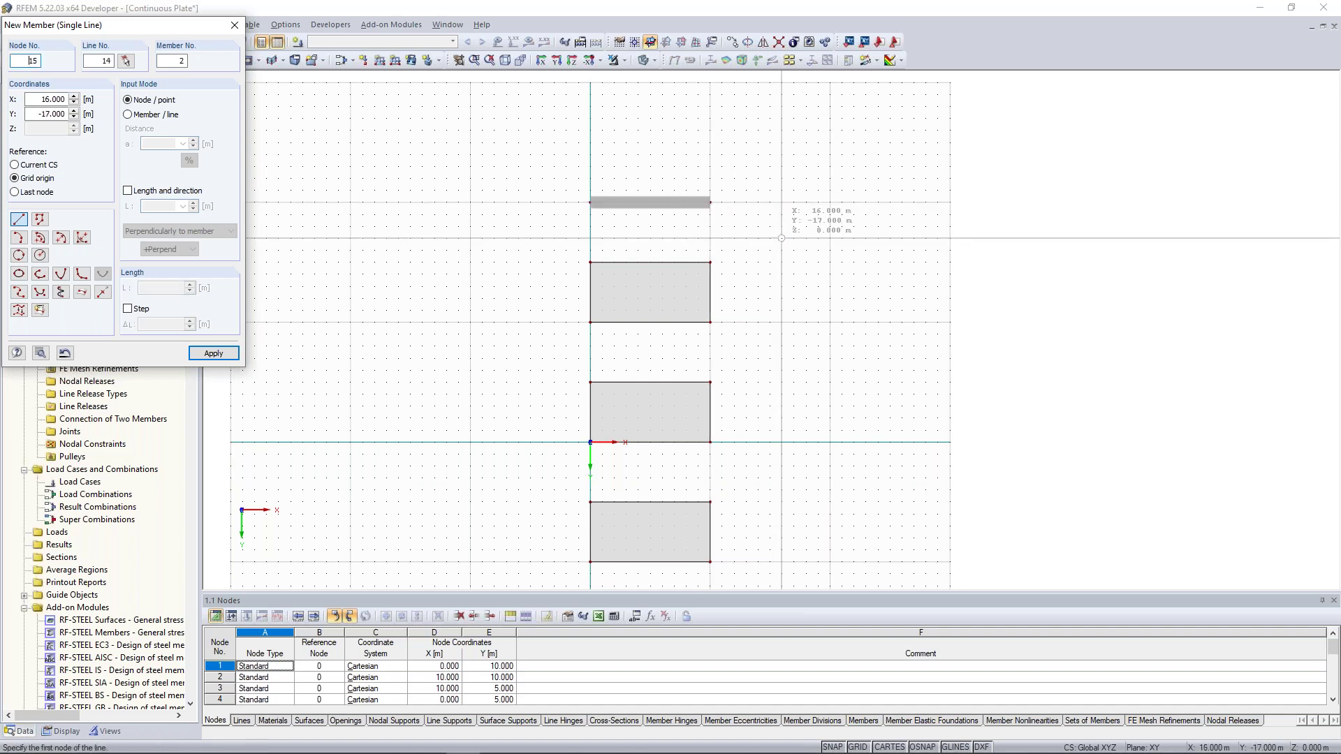
key(Escape)
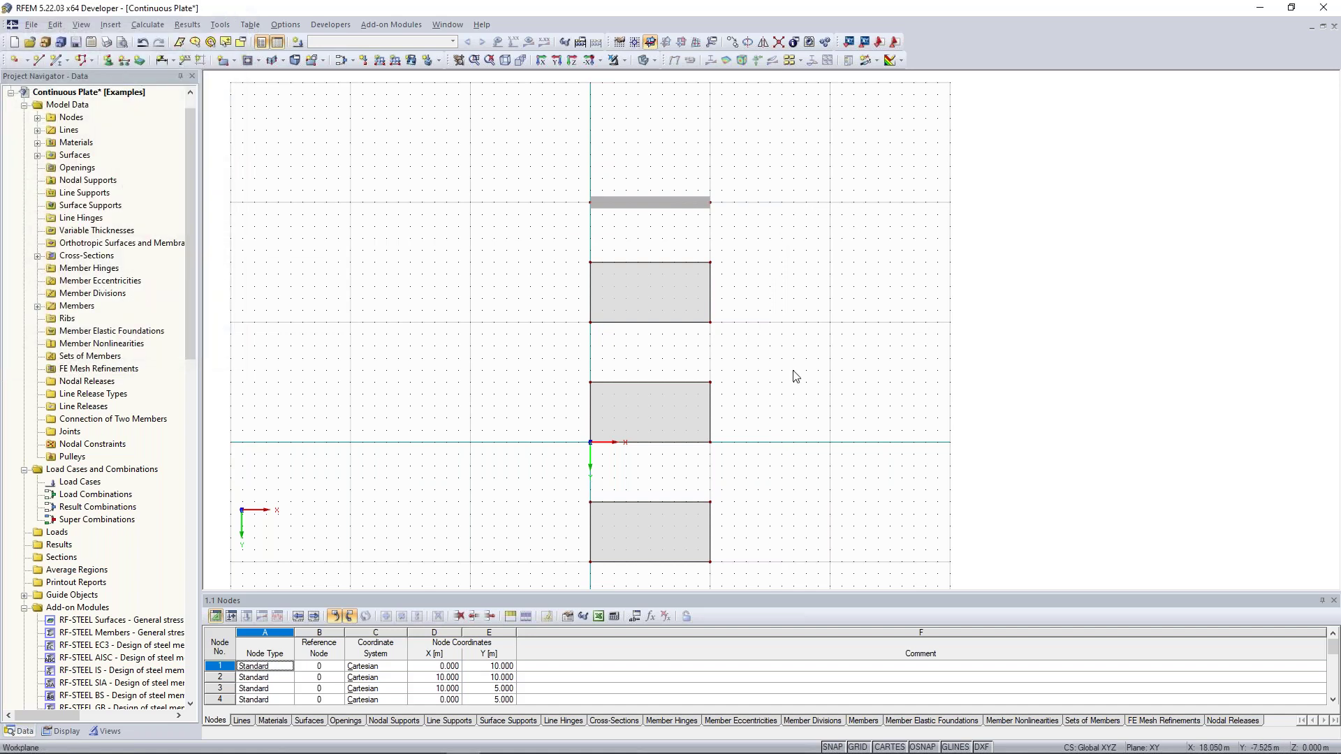
- Examine the beam member and the three surfaces in a 3D view and return to the plan view
middle_drag(796, 360, 797, 310)
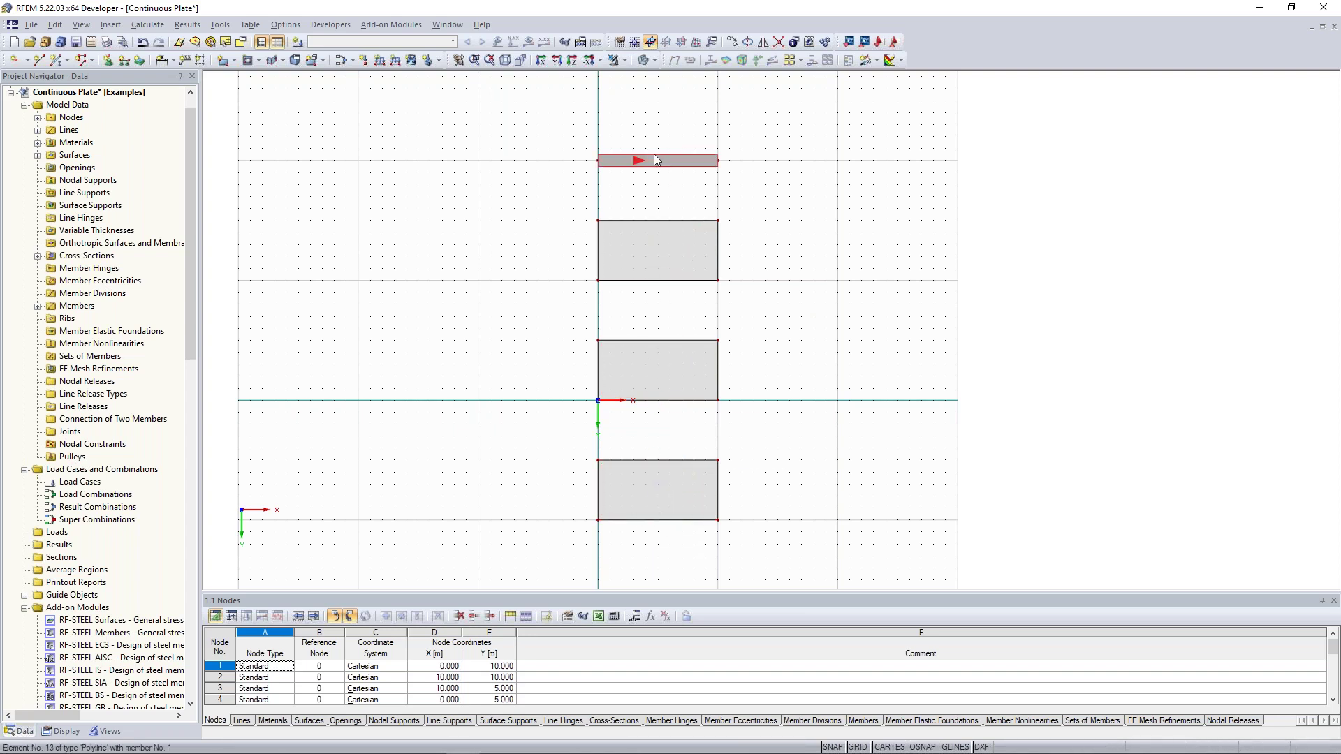
key(F7)
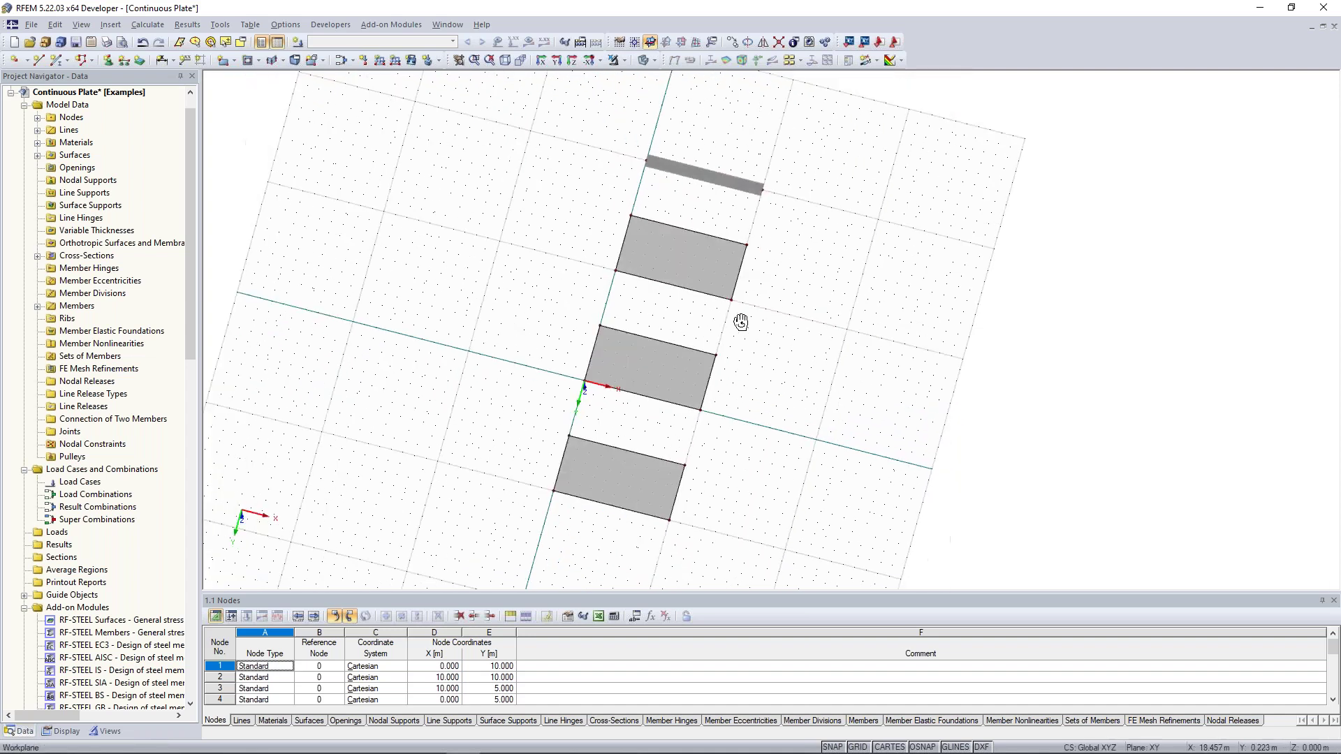
key(F7)
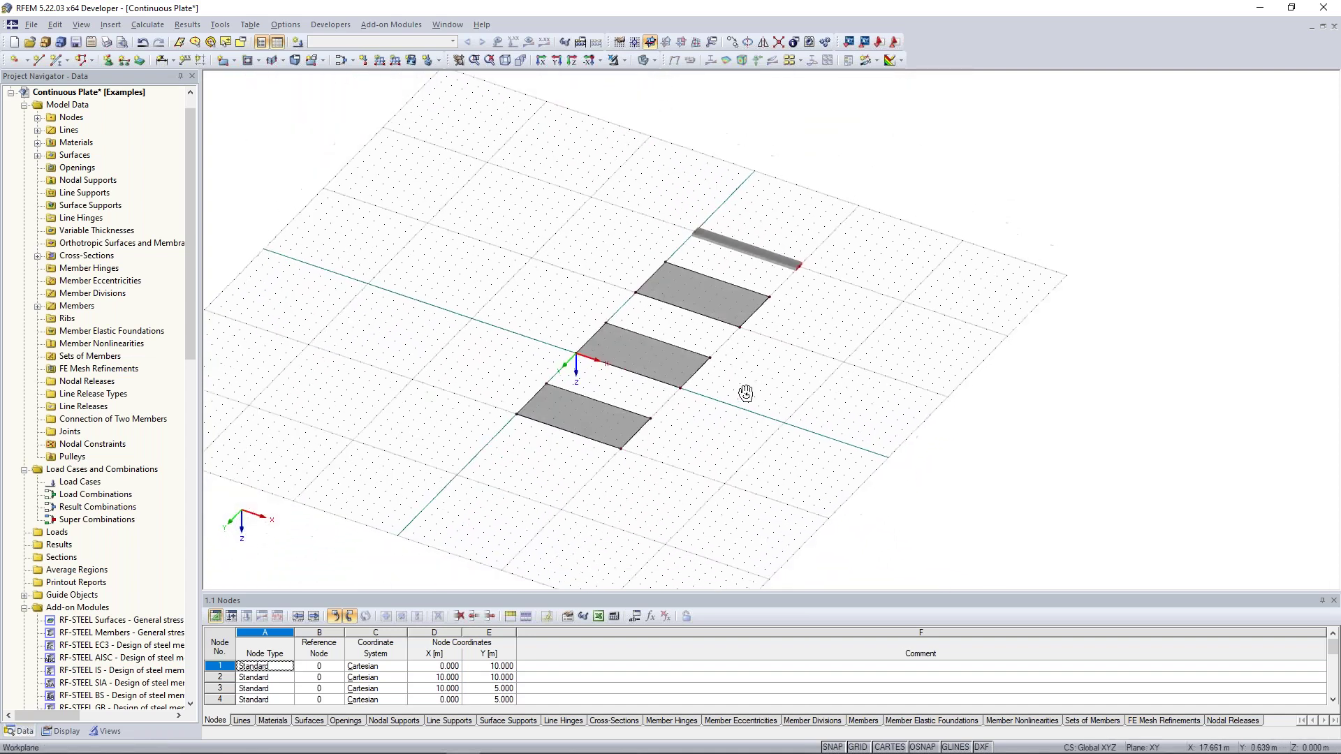
scroll(719, 352, up, 4)
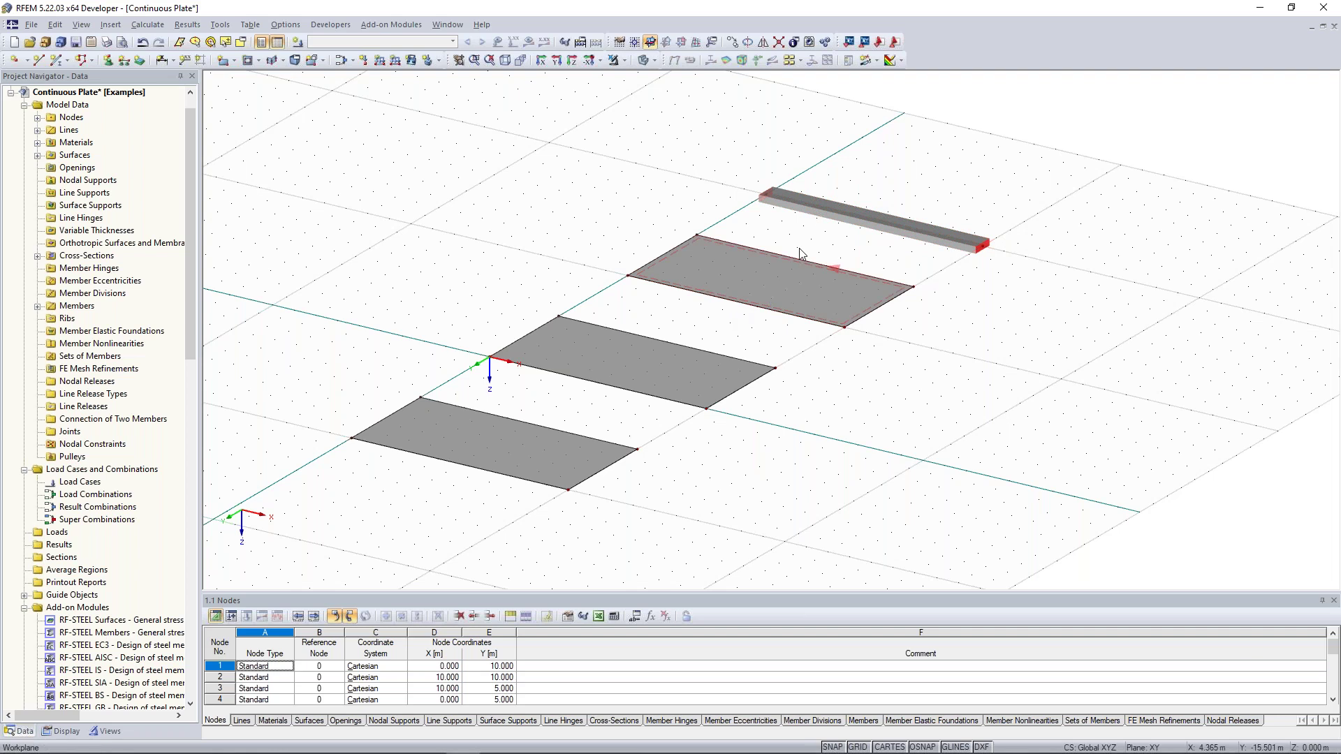
drag(755, 231, 816, 334)
ctrl+middle_drag(560, 404, 581, 387)
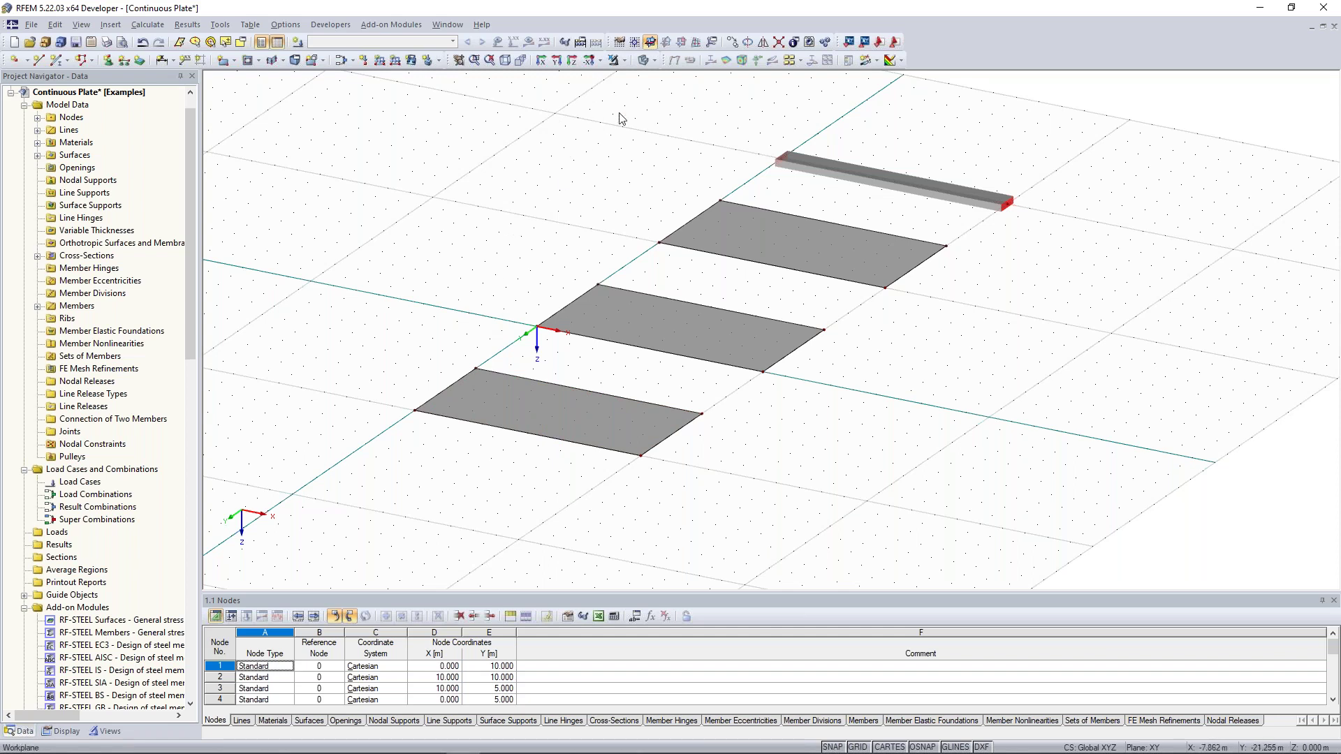
click(571, 62)
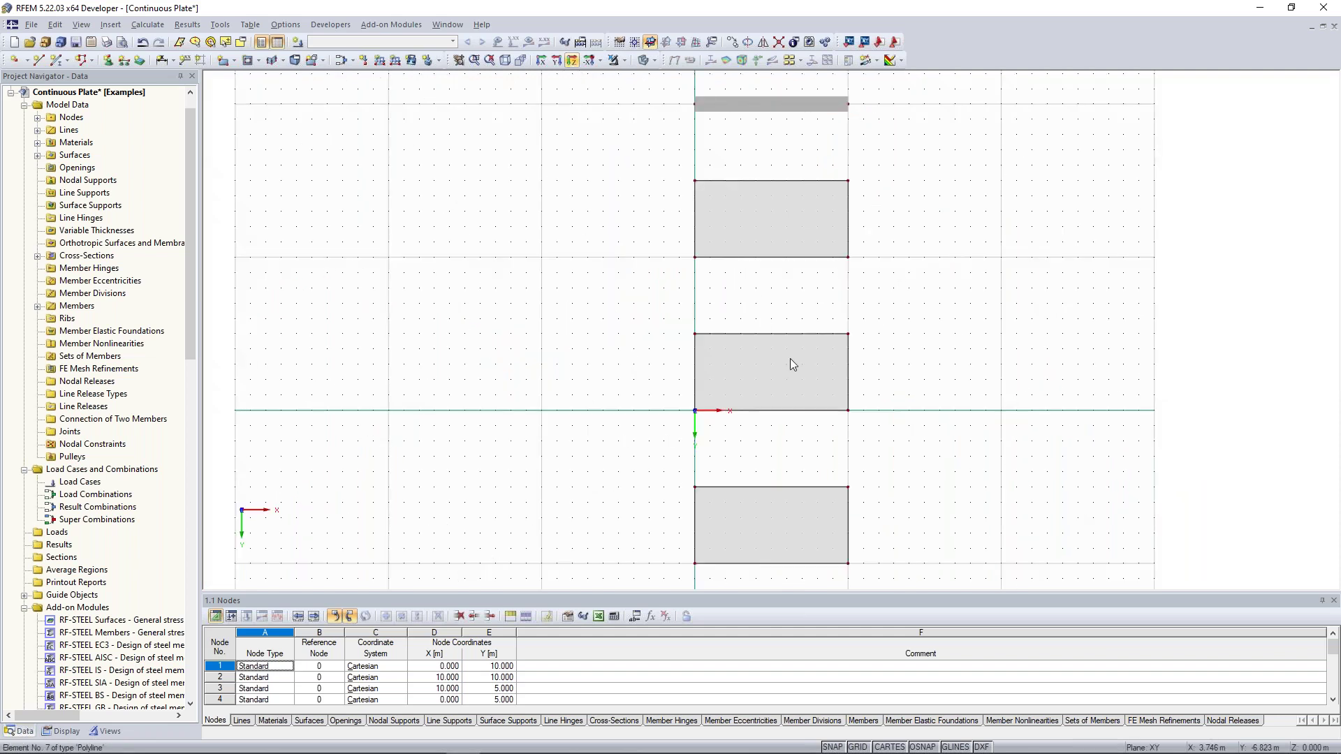
middle_drag(535, 314, 486, 298)
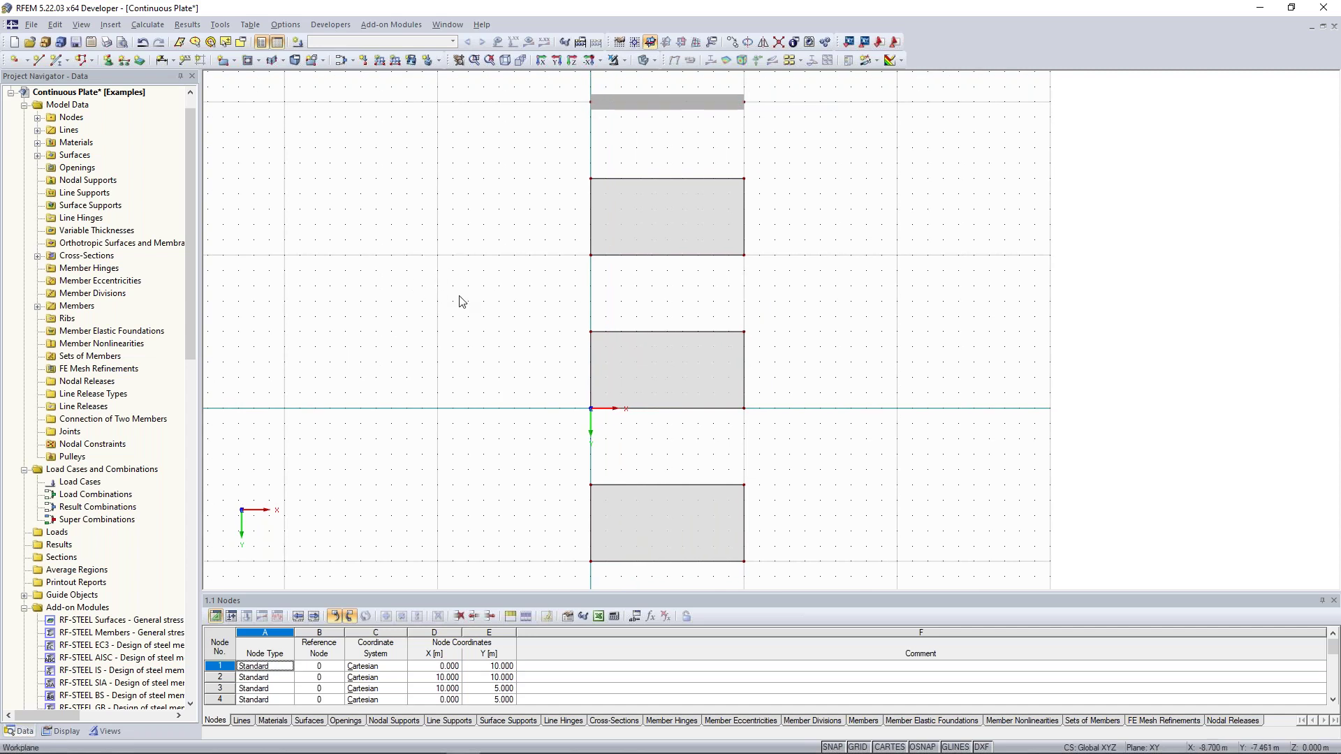
- Divide the first surface's edge at Y 10 m graphically at its midpoint, X 5 m
right_click(666, 568)
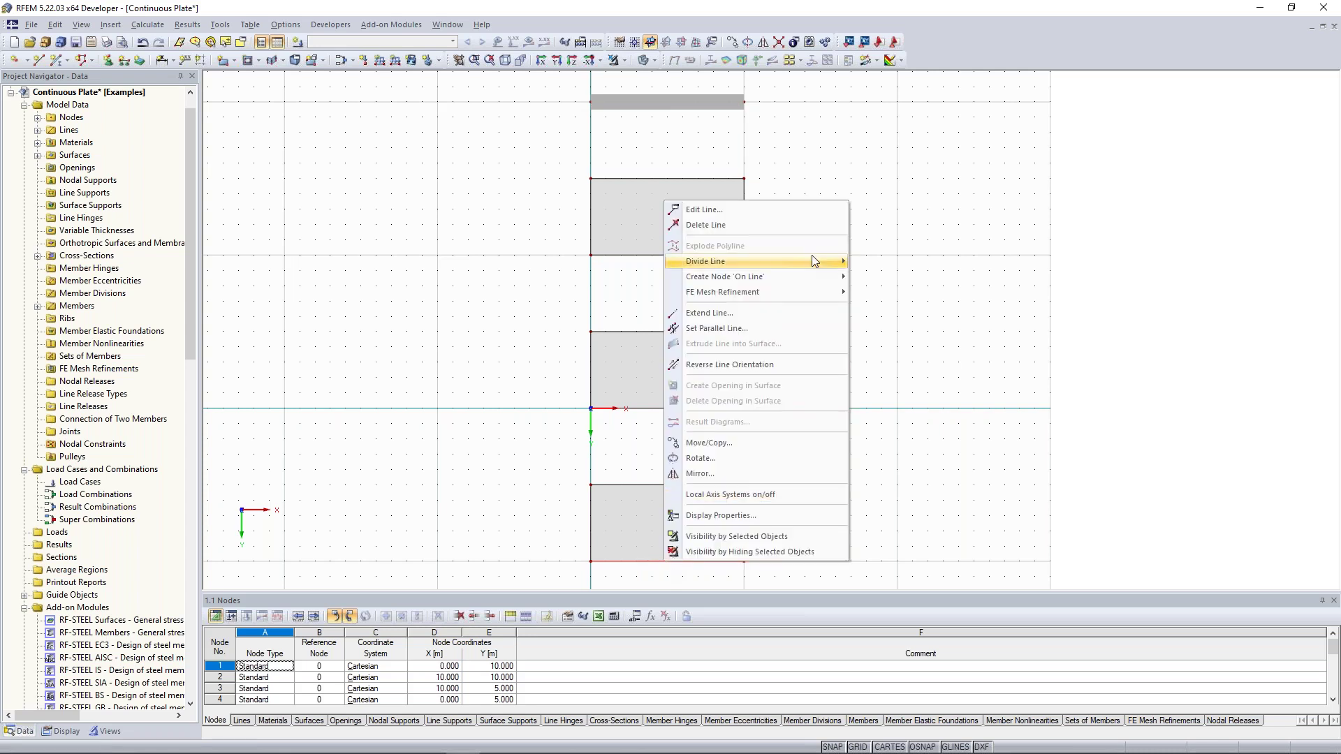
mouse_move(811, 270)
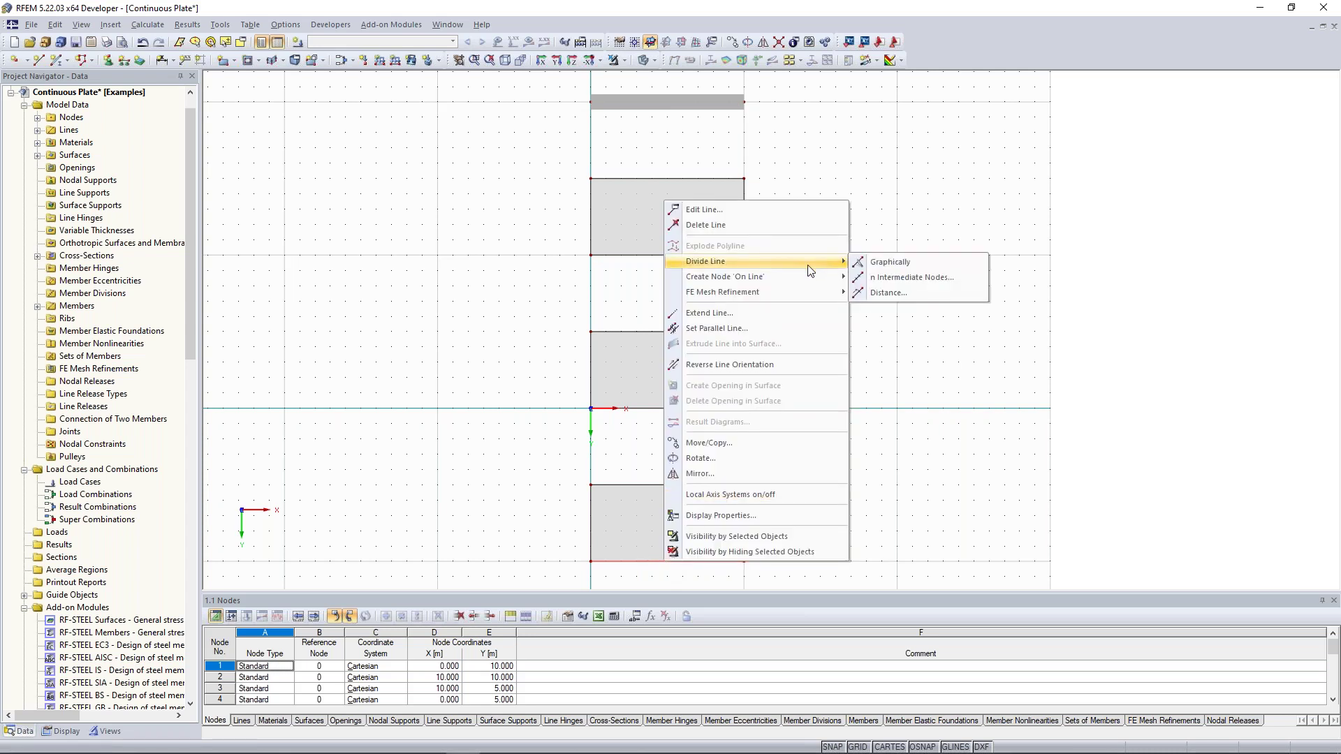
click(936, 267)
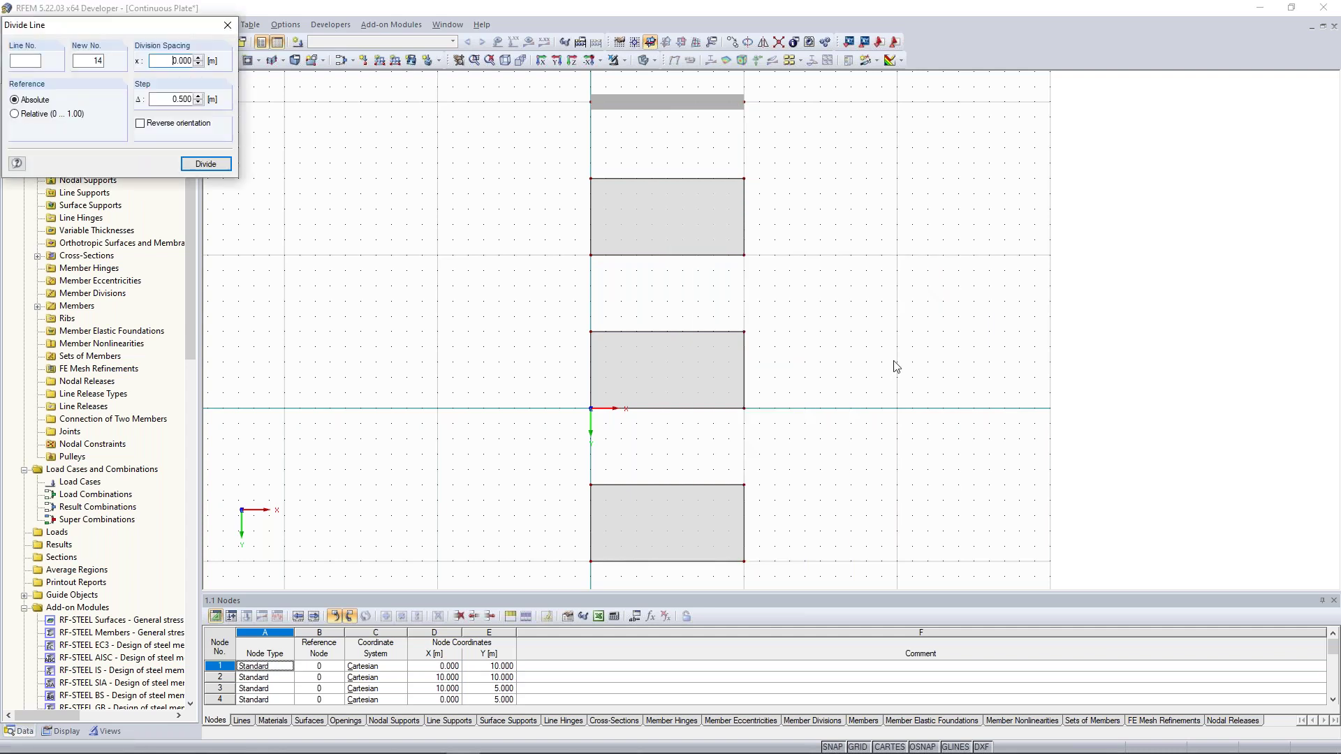
middle_drag(740, 341, 773, 269)
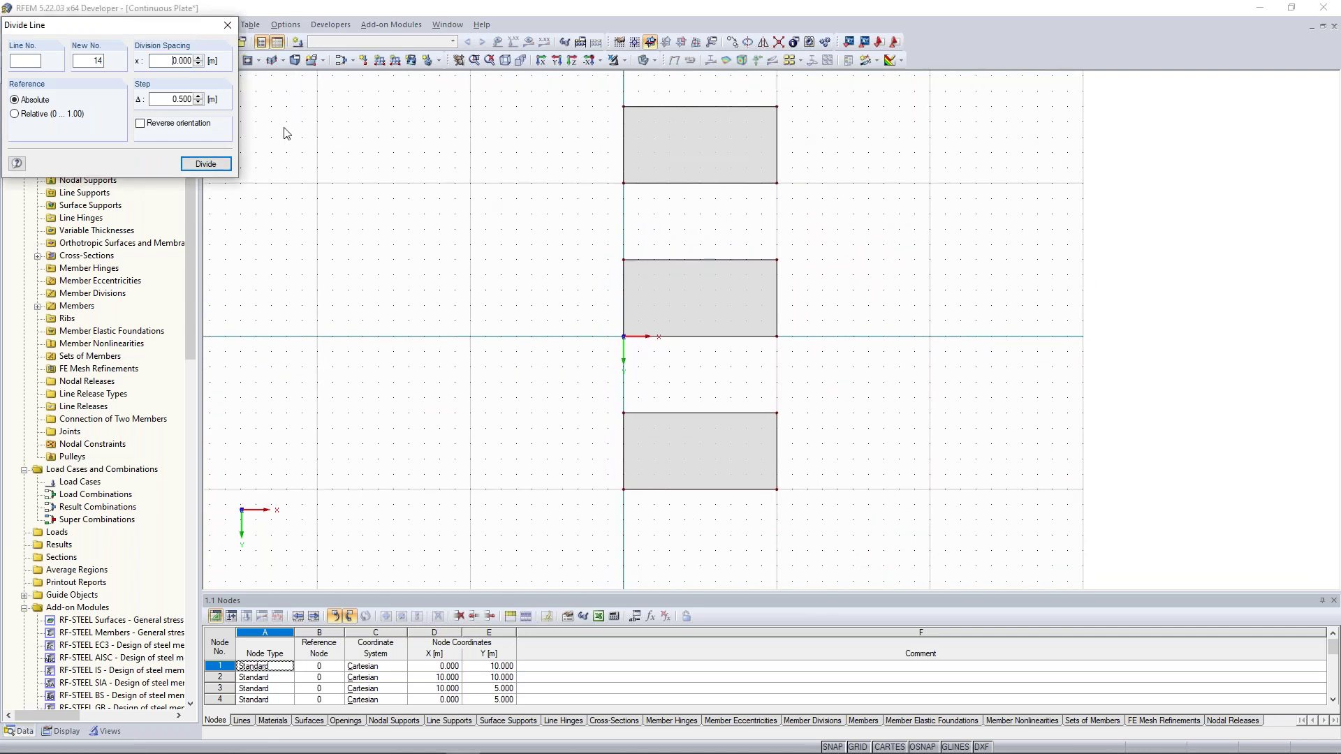
drag(99, 34, 415, 161)
click(370, 156)
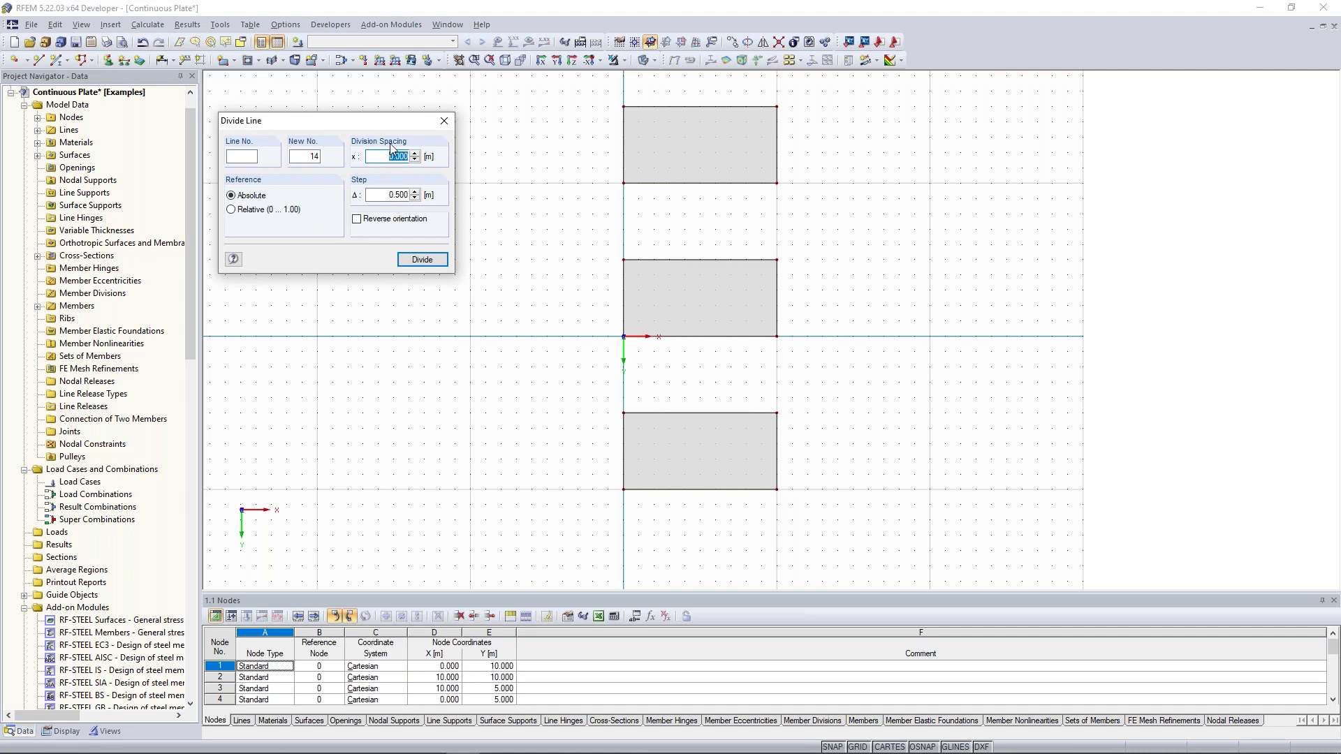
click(382, 158)
mouse_move(388, 198)
mouse_down()
mouse_move(410, 197)
mouse_move(388, 200)
mouse_up()
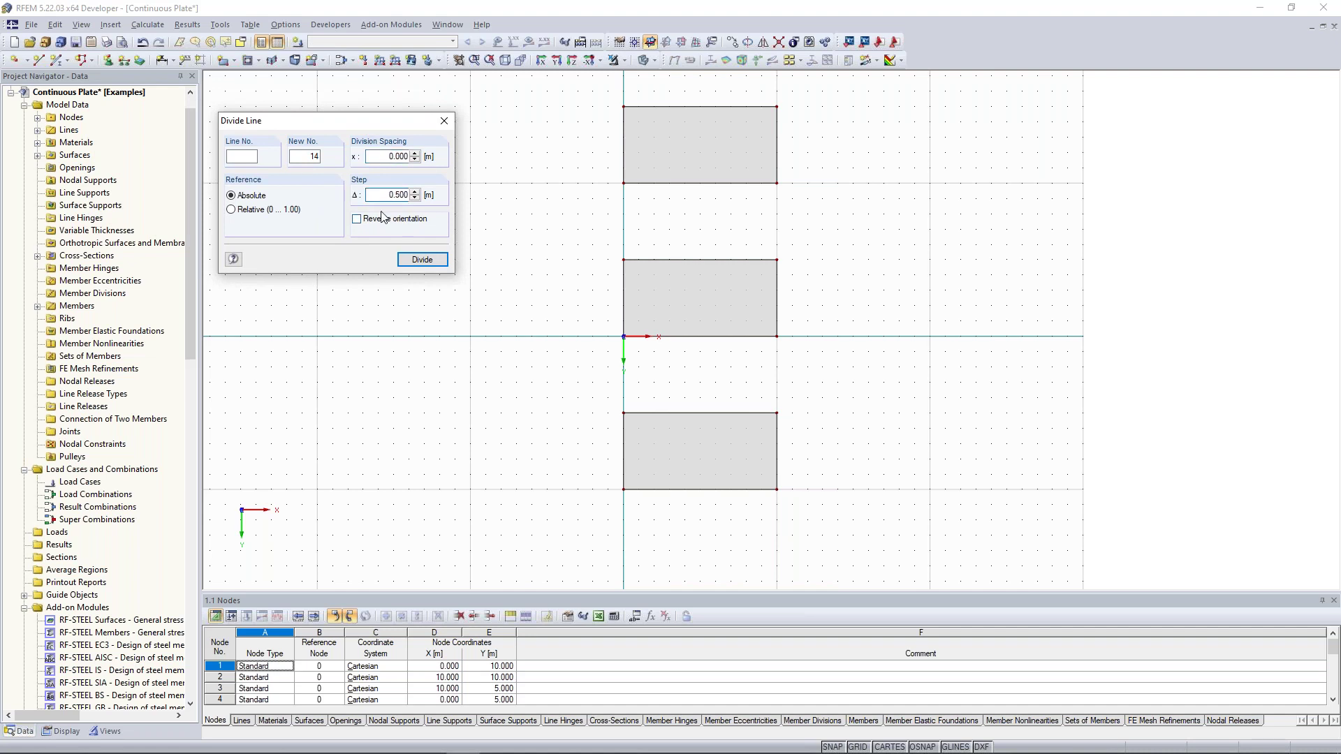
click(704, 497)
key(Escape)
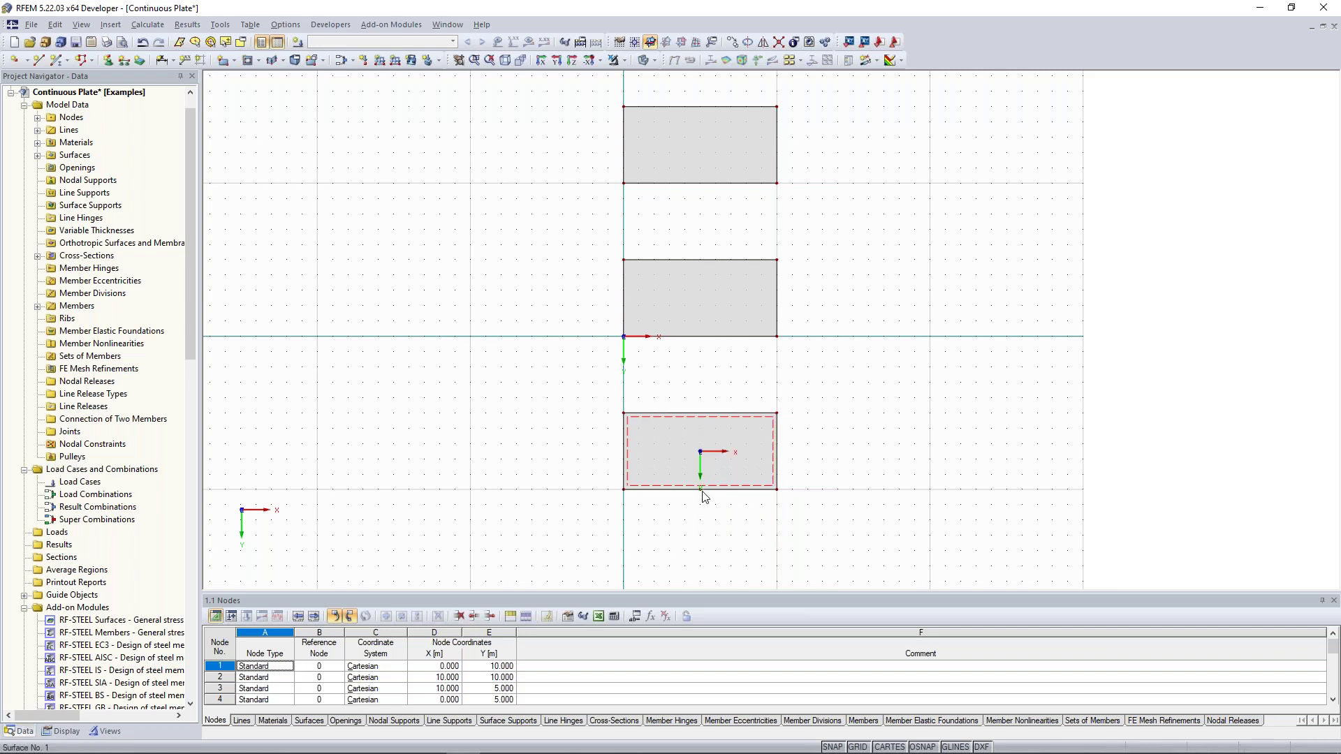
middle_drag(889, 374, 792, 375)
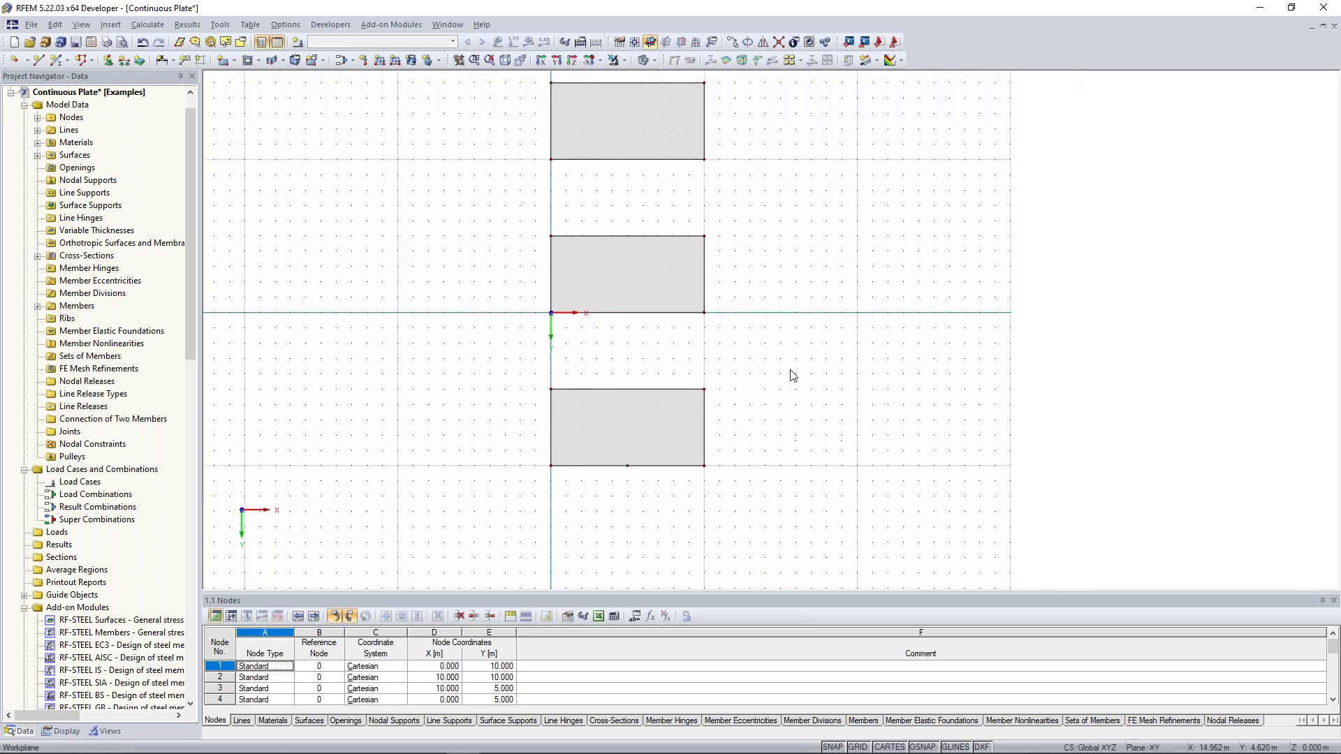
- Draw a line across the first surface from X 5, Y 10 m to X 5, Y 5 m
click(39, 60)
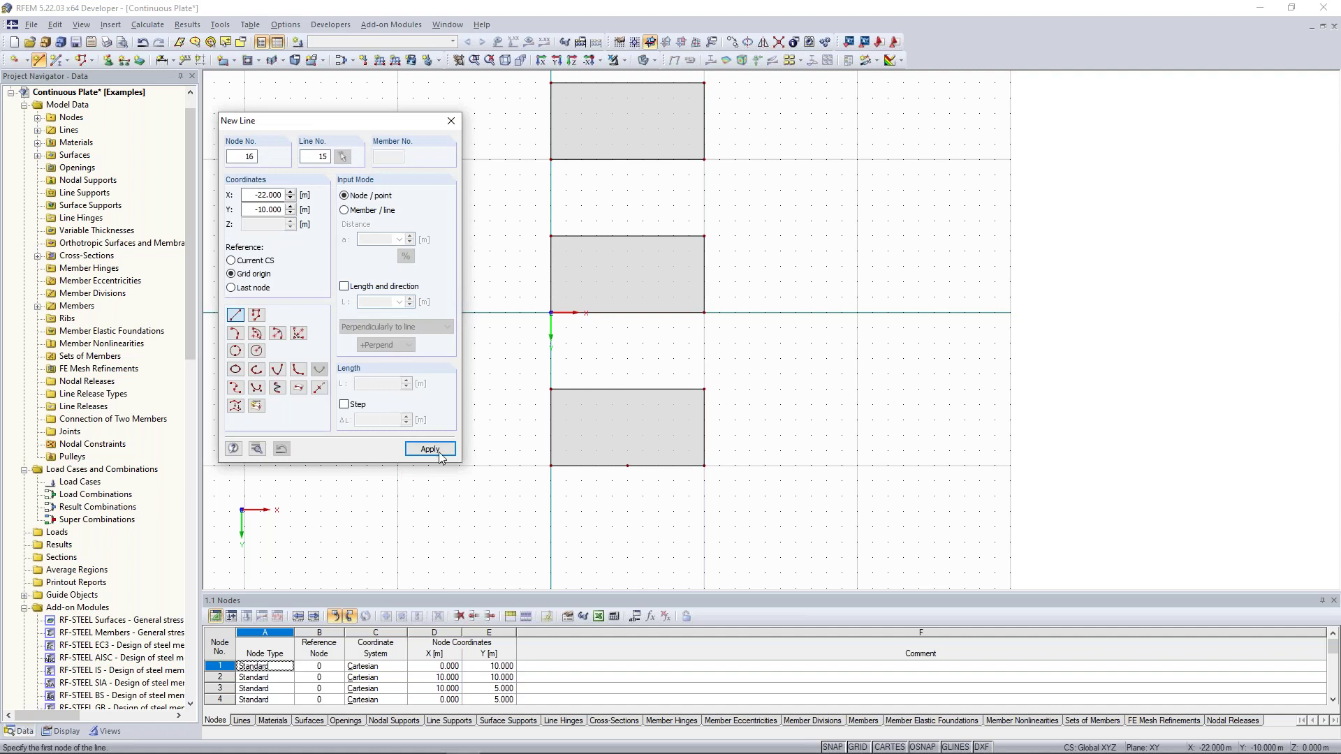
click(627, 466)
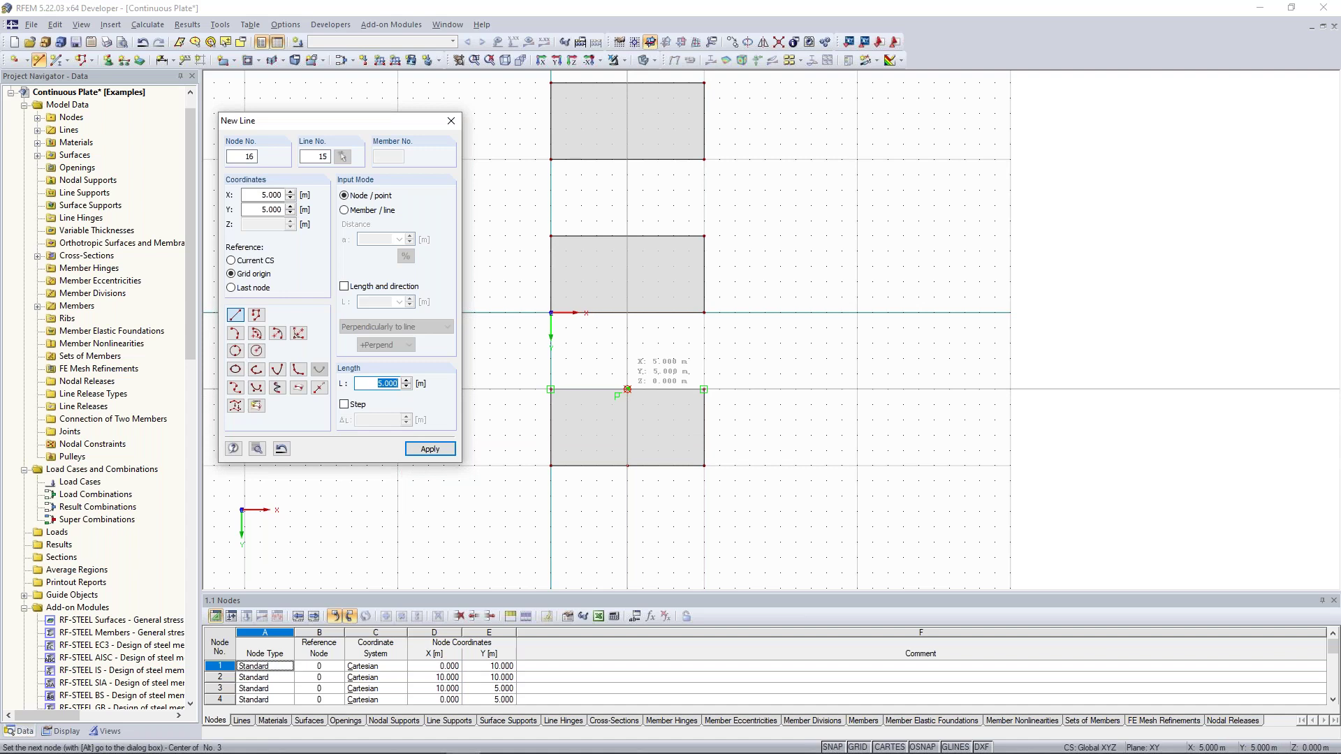
click(627, 389)
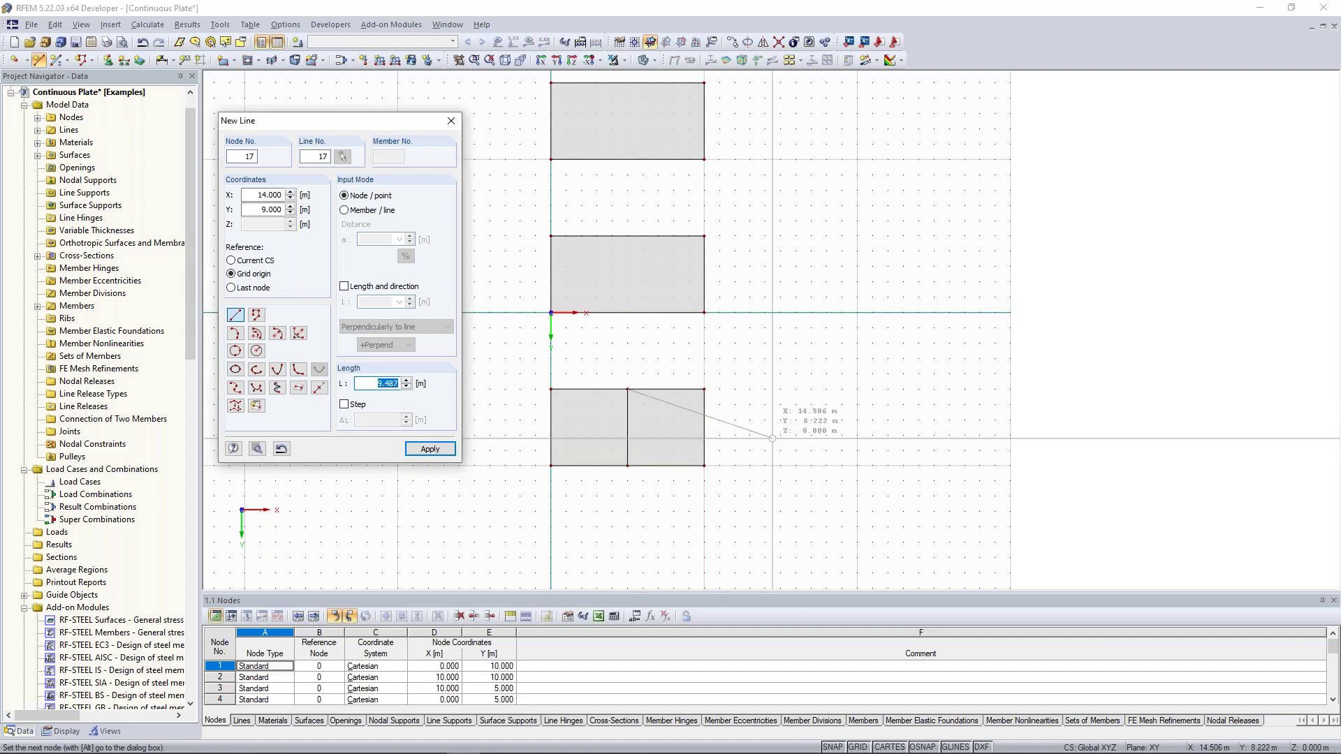
key(Escape)
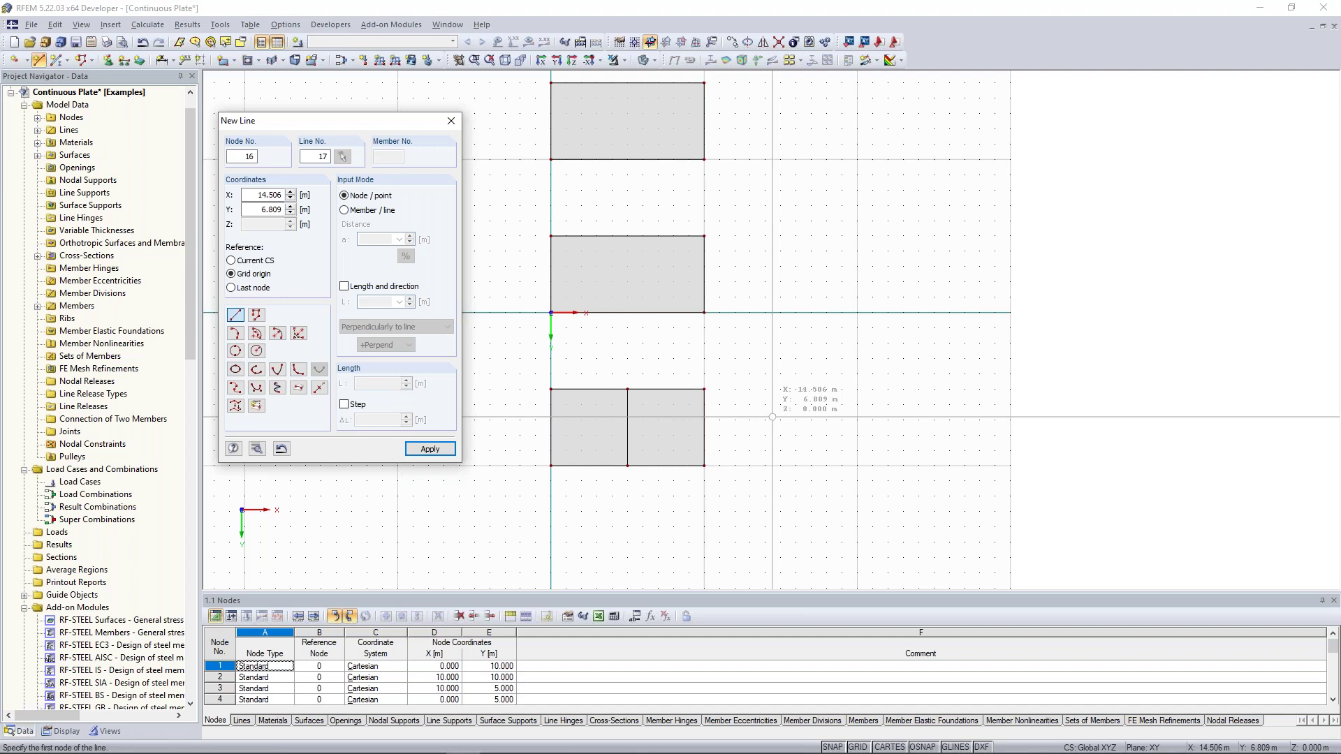
key(Escape)
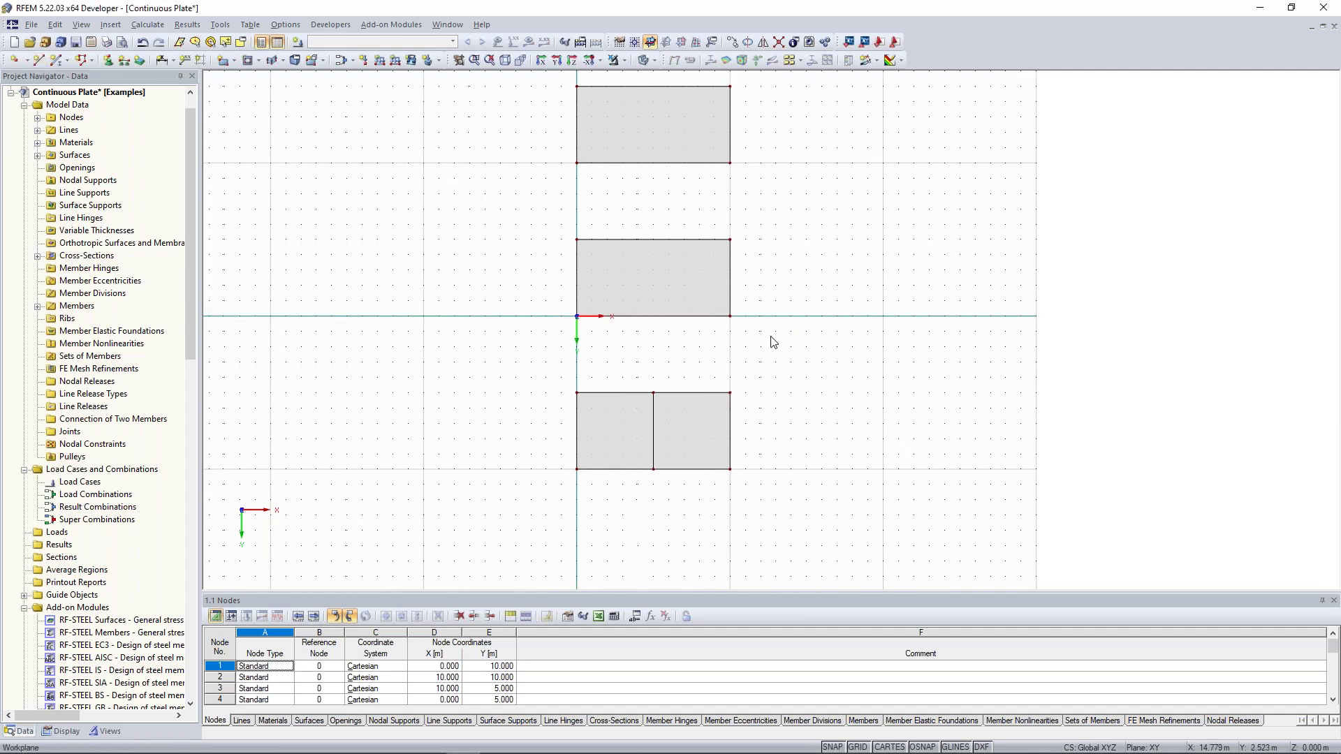
- Divide the second surface's edge at Y 0 m by one new intermediate node
scroll(713, 389, up, 2)
middle_drag(691, 359, 695, 370)
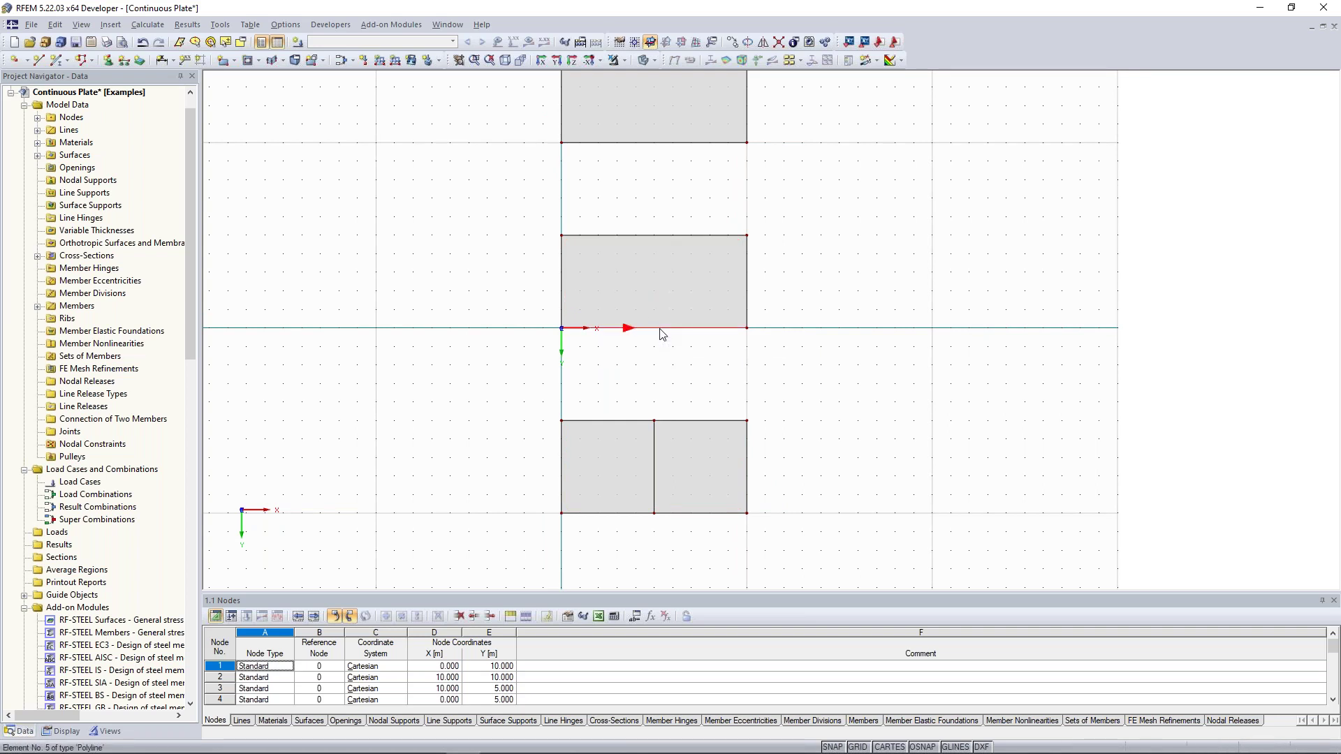
right_click(662, 333)
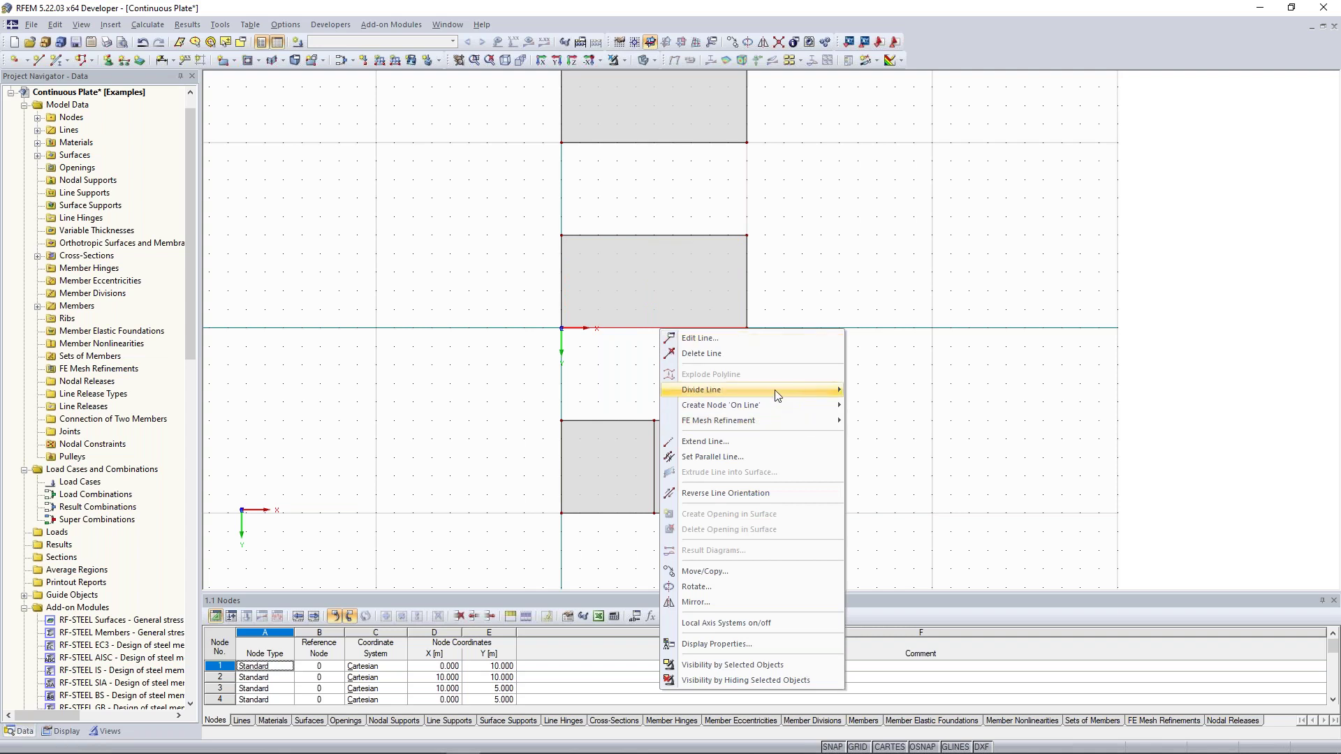
mouse_move(775, 391)
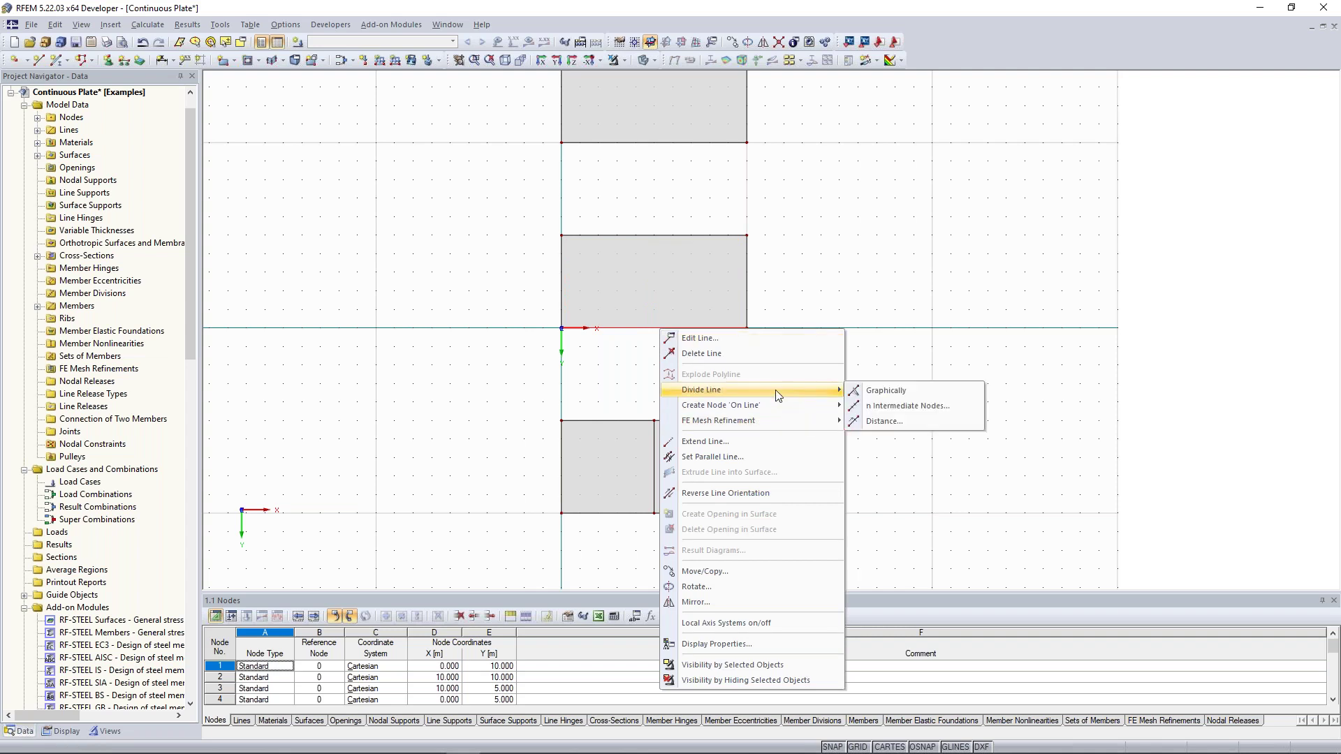
click(941, 412)
drag(691, 254, 1010, 200)
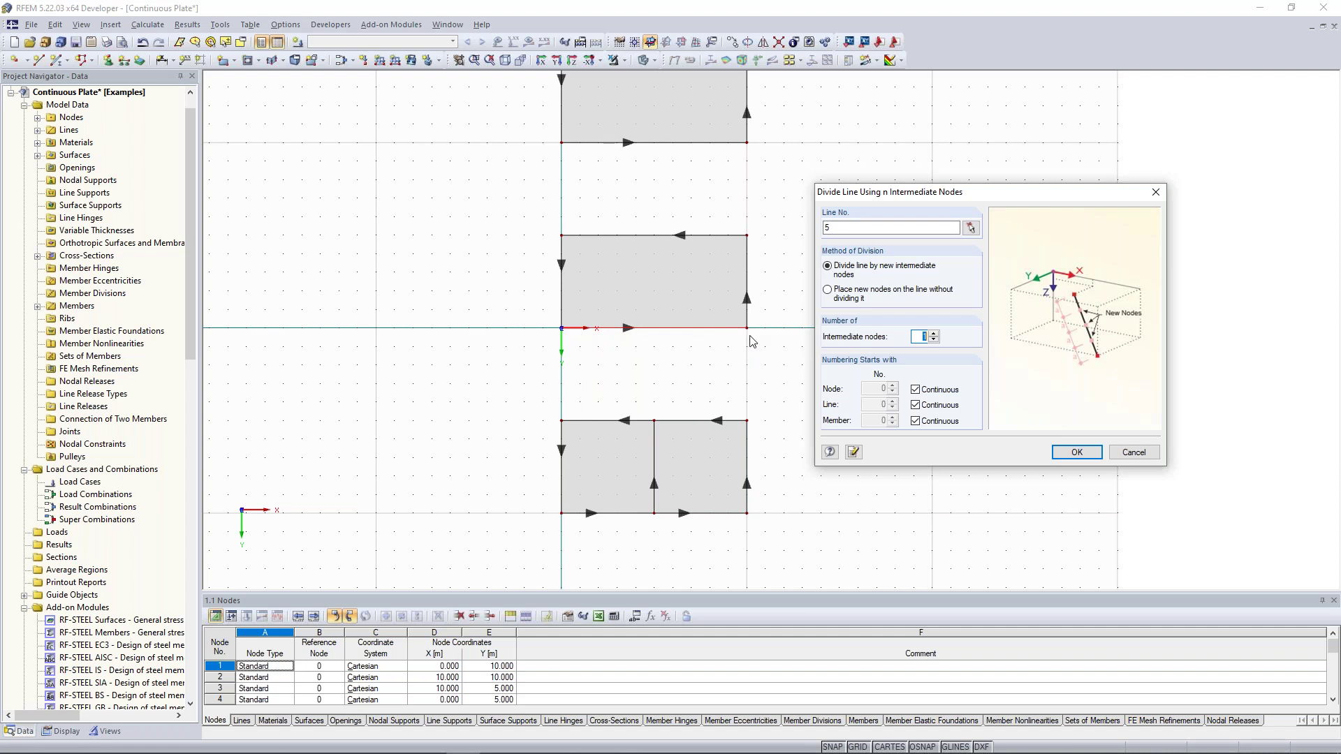
drag(923, 199, 942, 184)
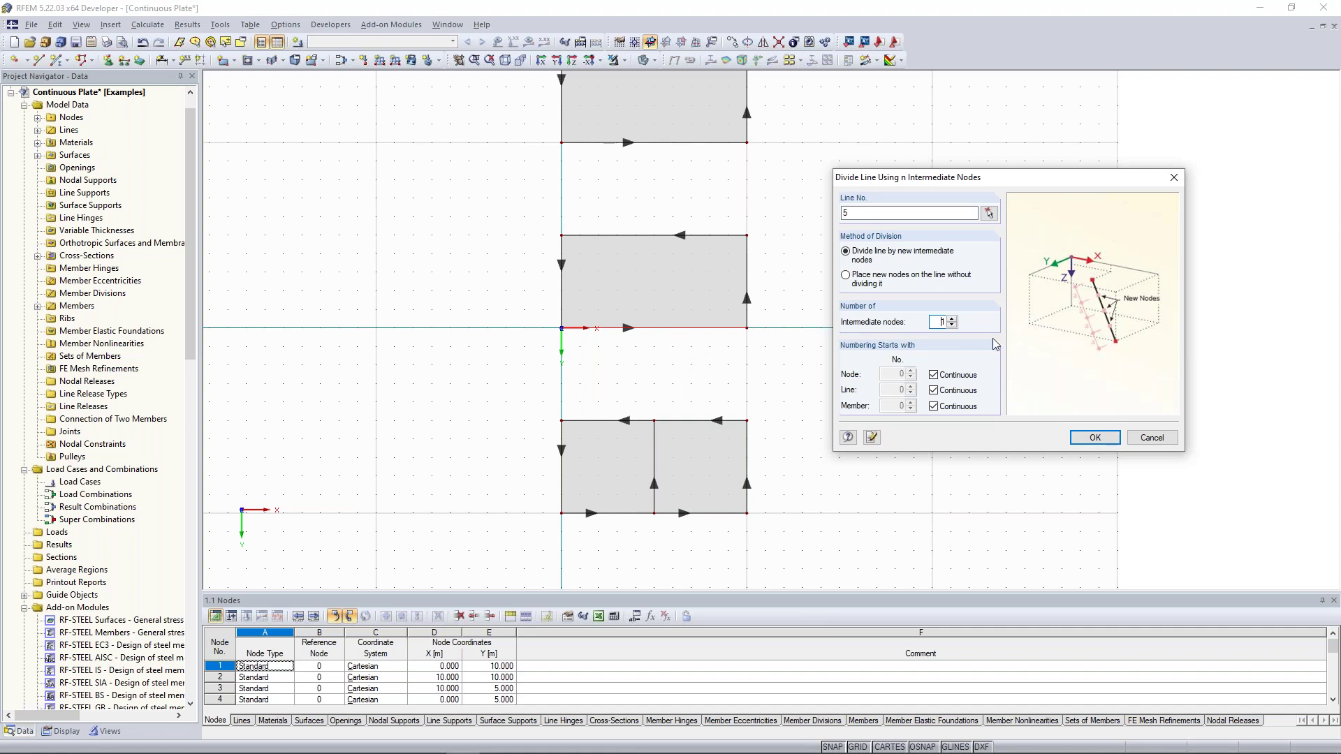
click(967, 329)
click(1094, 437)
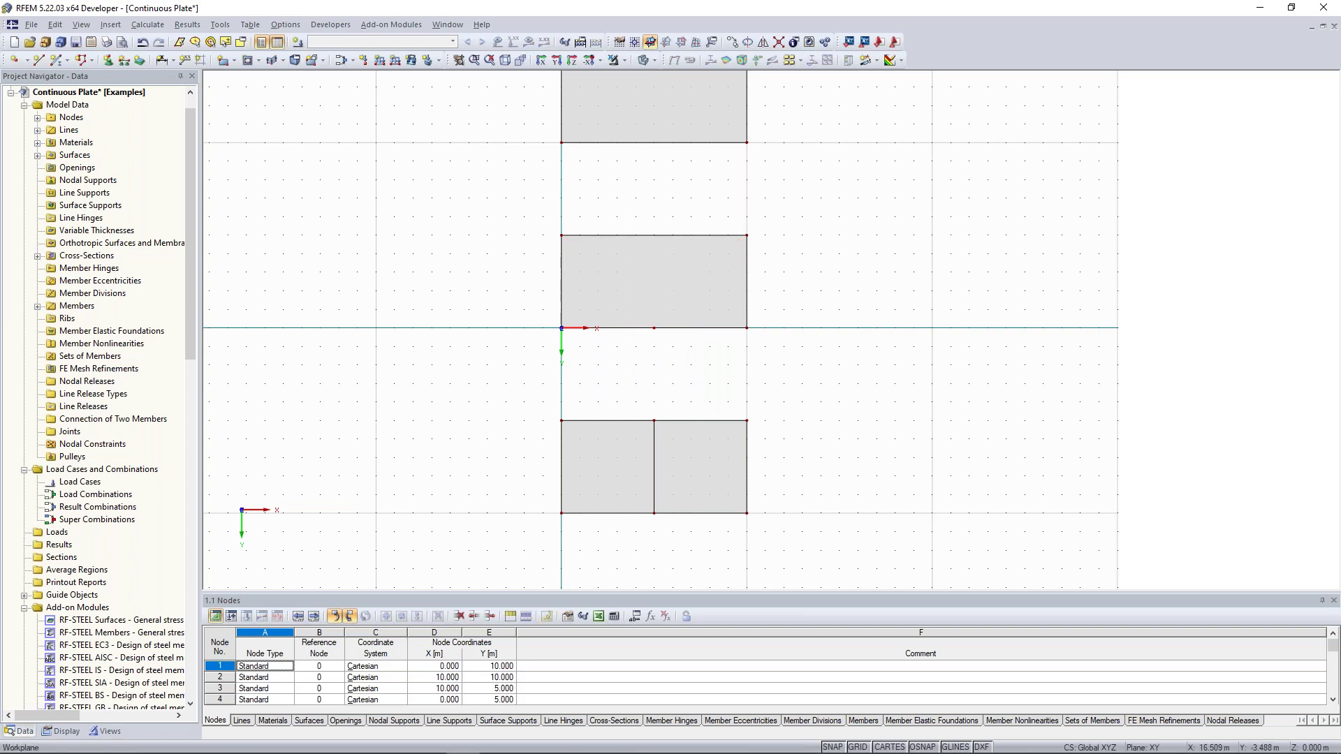
- Draw a line across the second surface from X 5, Y 0 m to X 5, Y -5 m
click(39, 61)
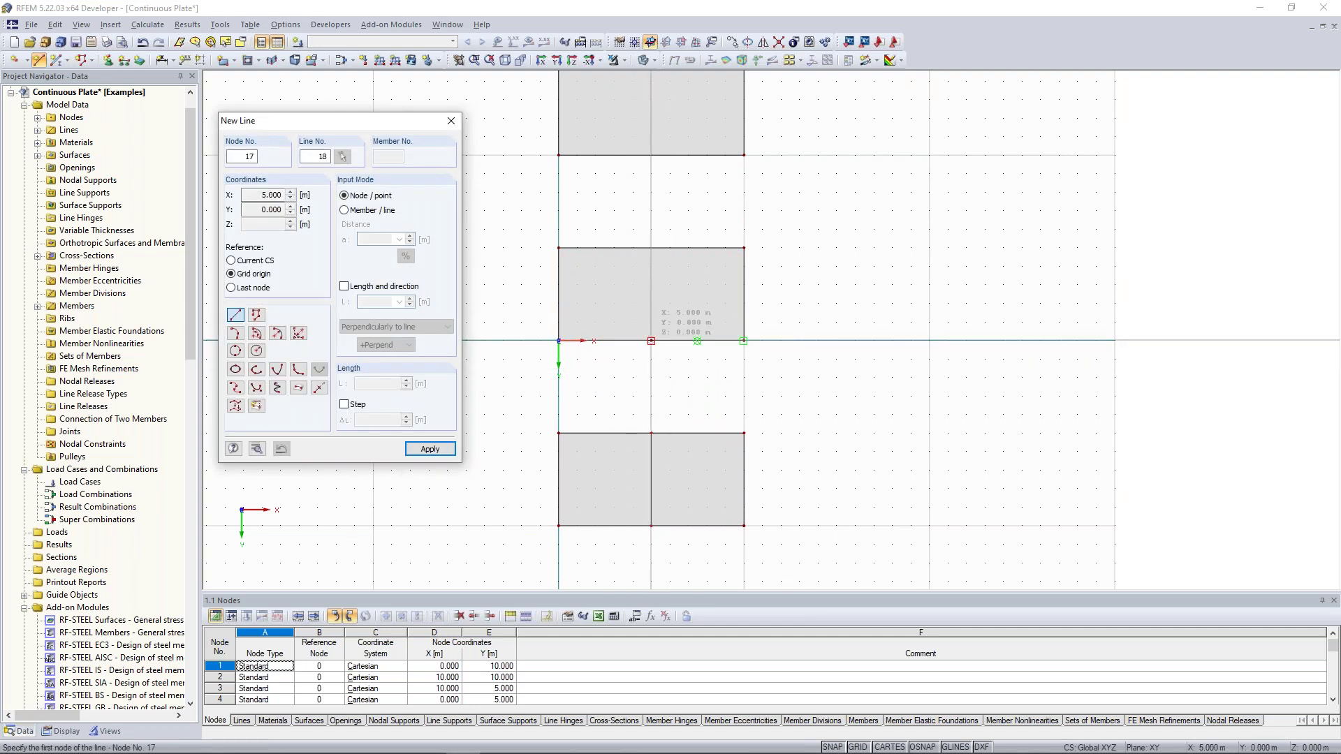
click(651, 341)
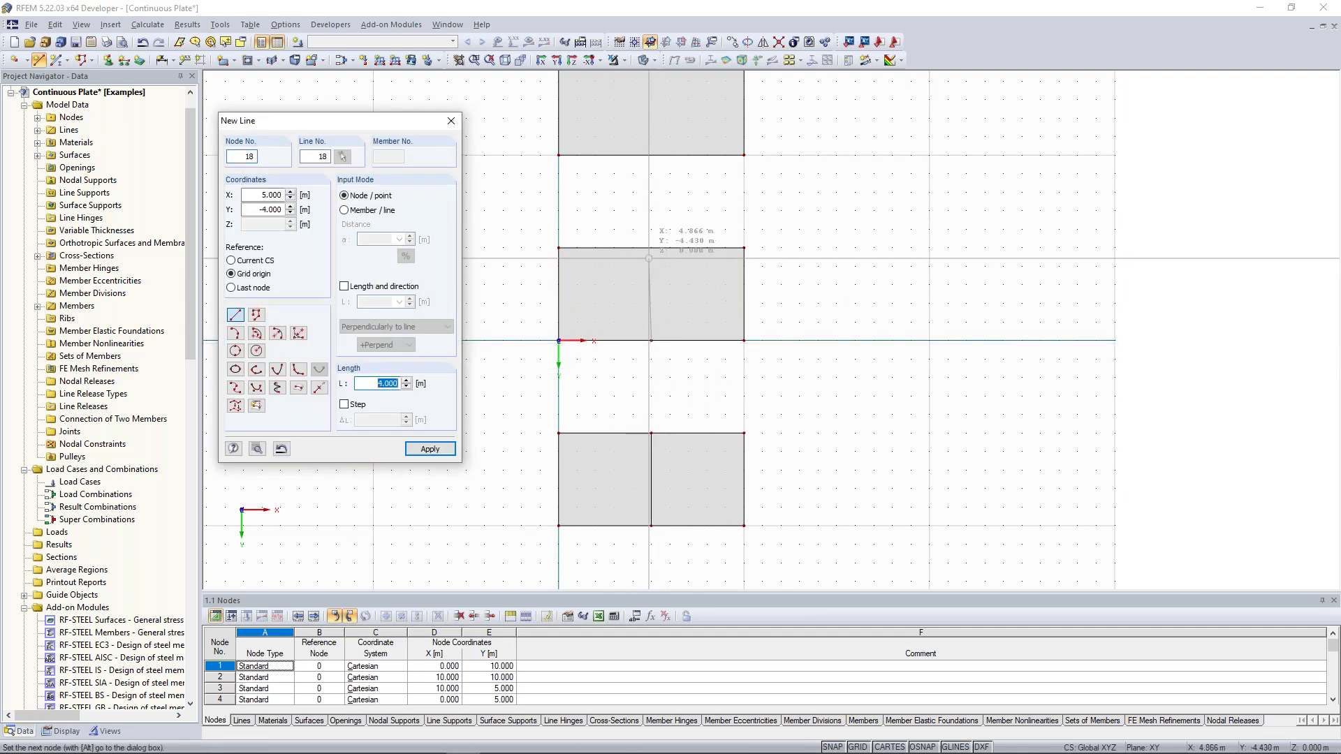
click(650, 248)
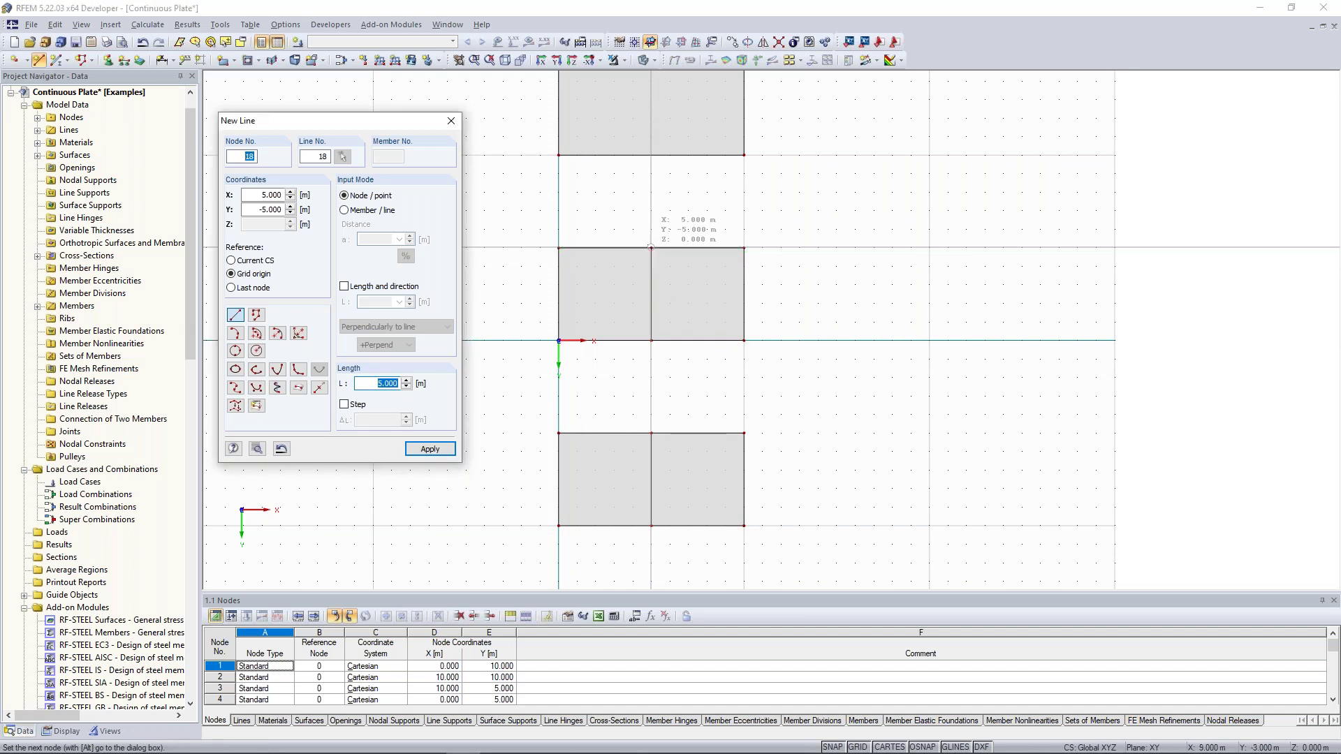
key(Escape)
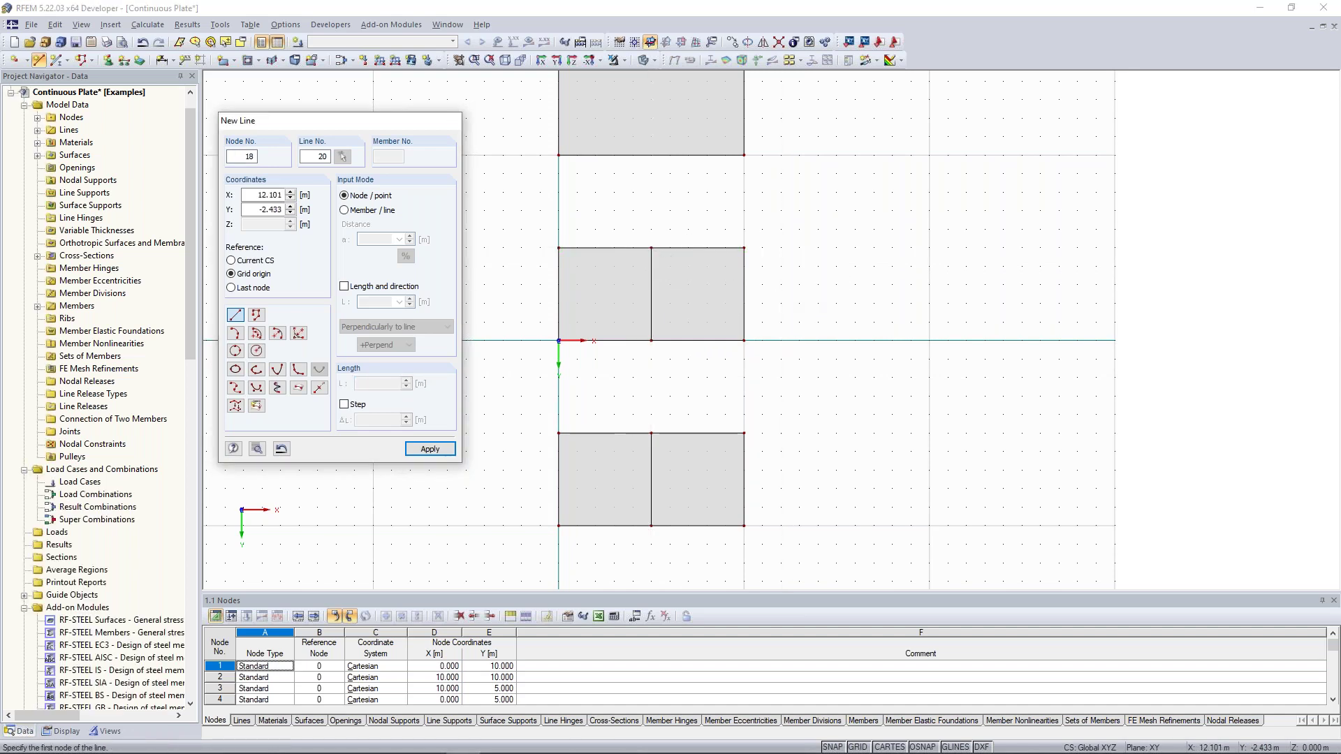
key(Escape)
- Try copying the second surface's middle line onto the third surface at X 5, Y -10 m, and undo the copy
middle_drag(820, 237, 809, 268)
scroll(810, 263, down, 1)
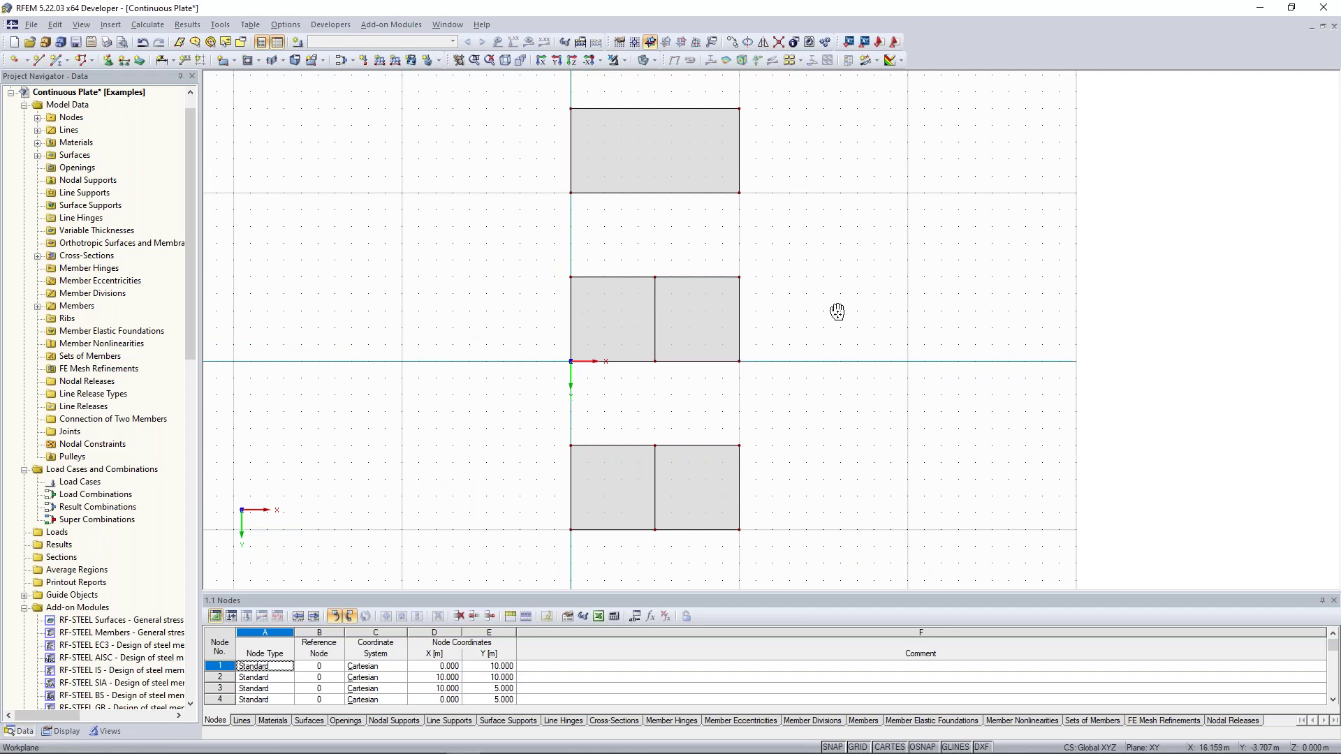
middle_drag(842, 303, 837, 312)
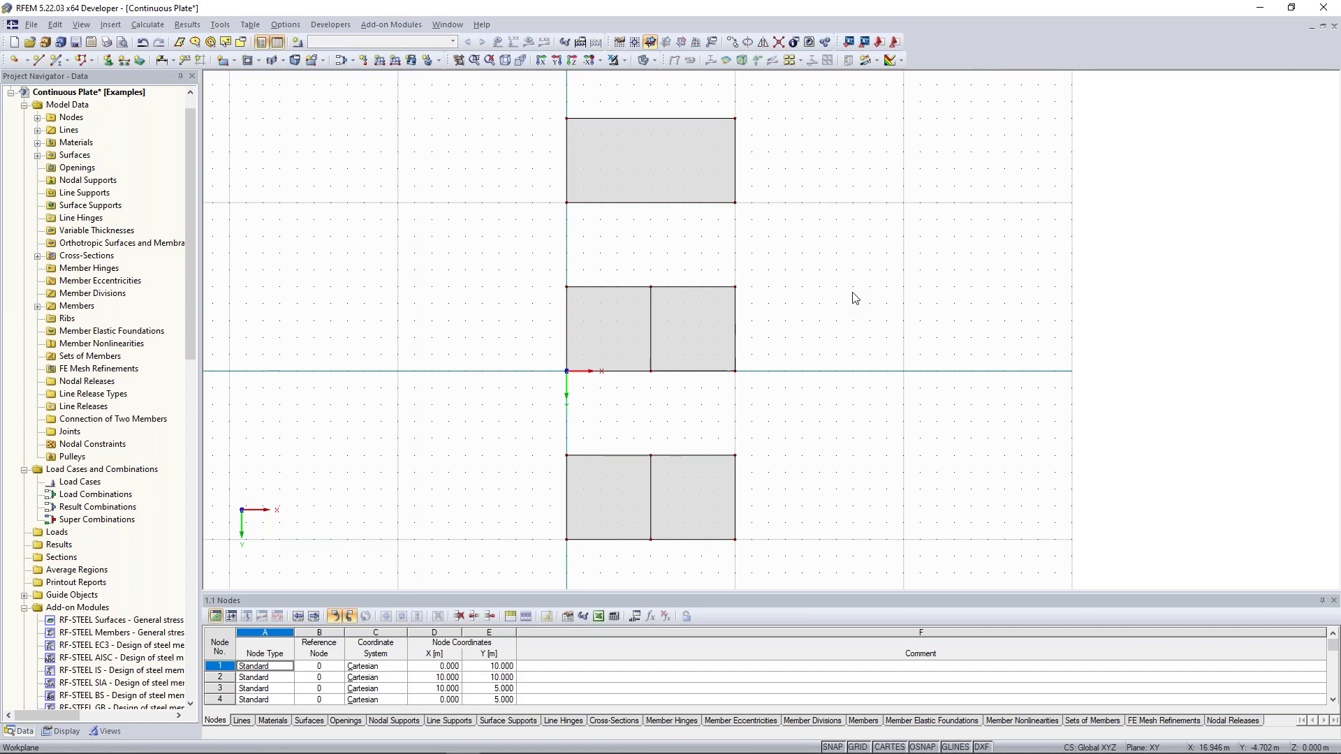
middle_drag(855, 299, 831, 316)
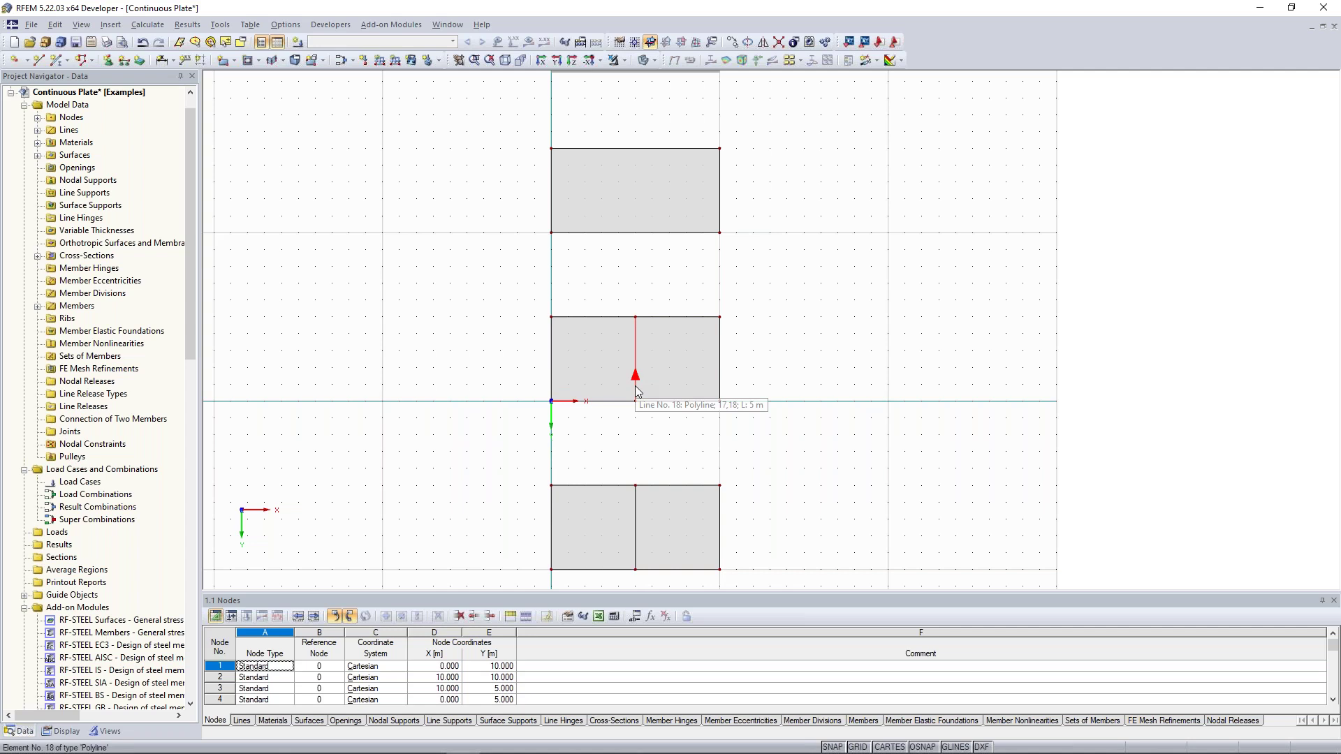
ctrl+drag(635, 386, 639, 236)
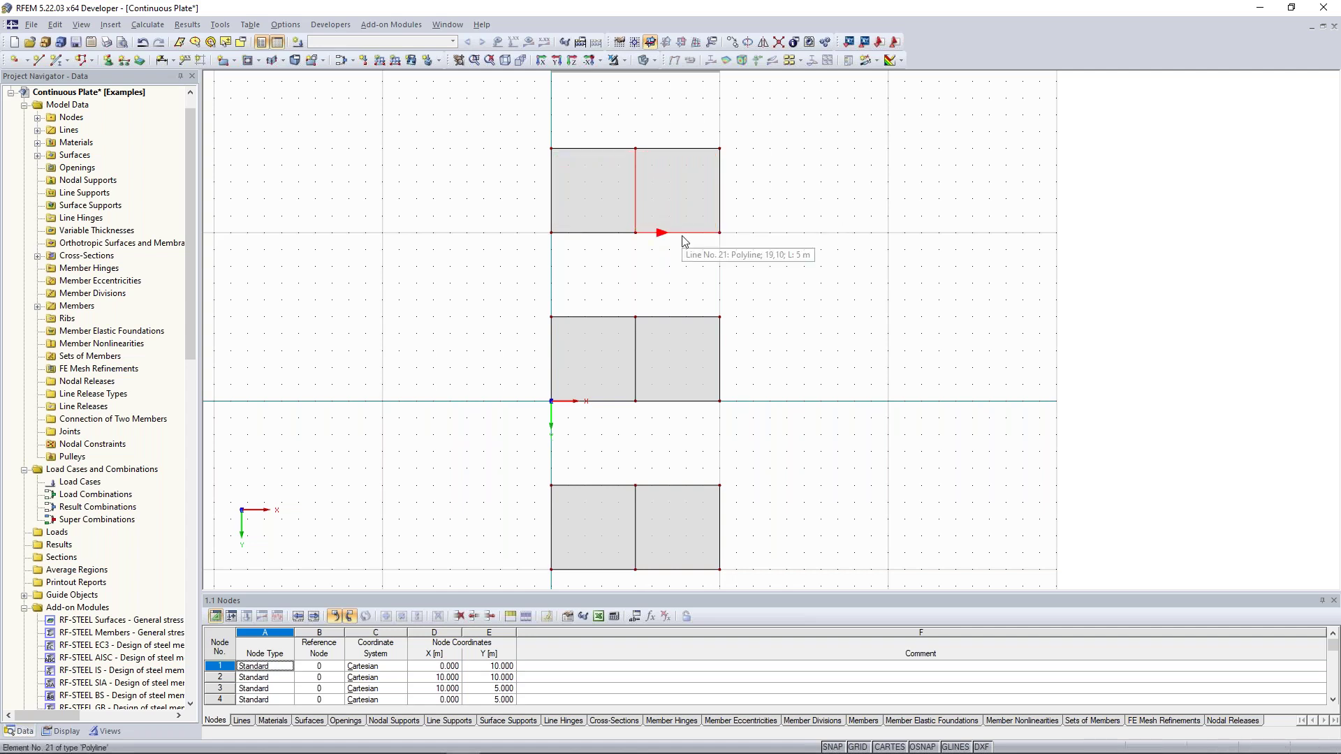
click(835, 257)
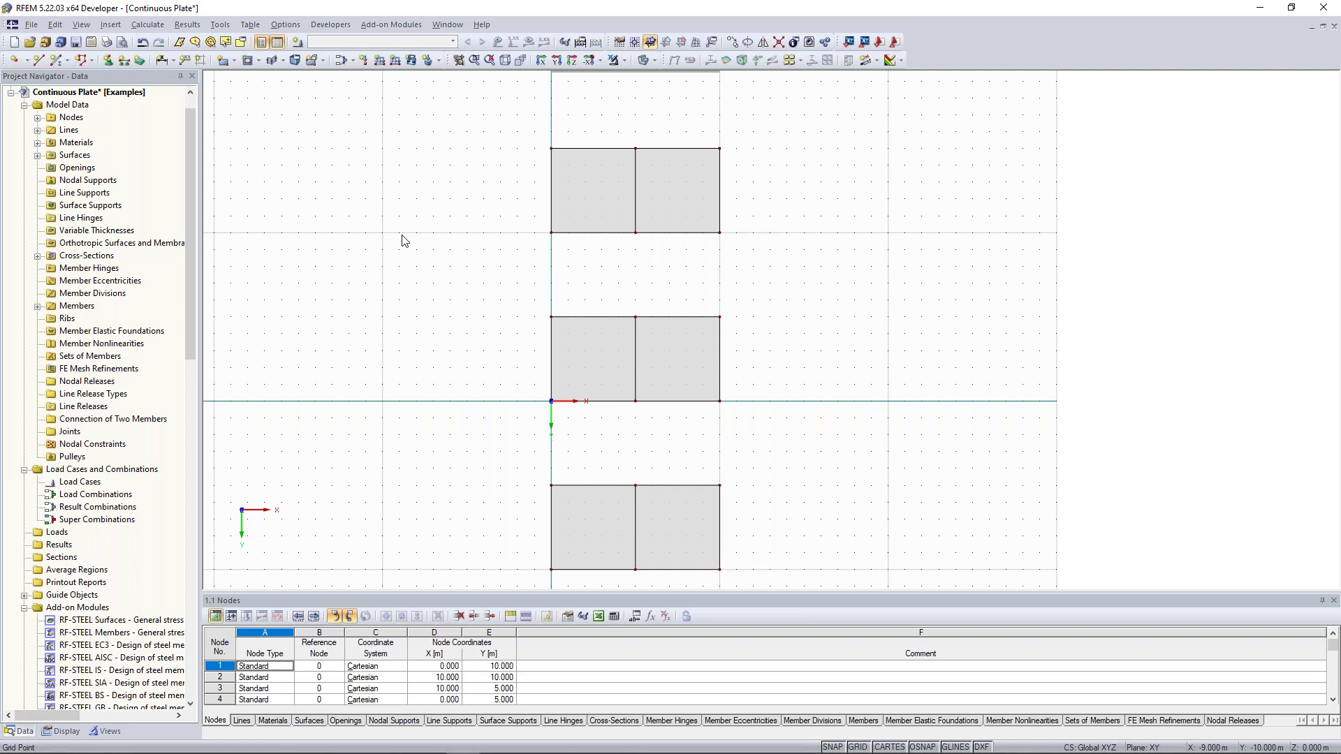
key(ctrl+z)
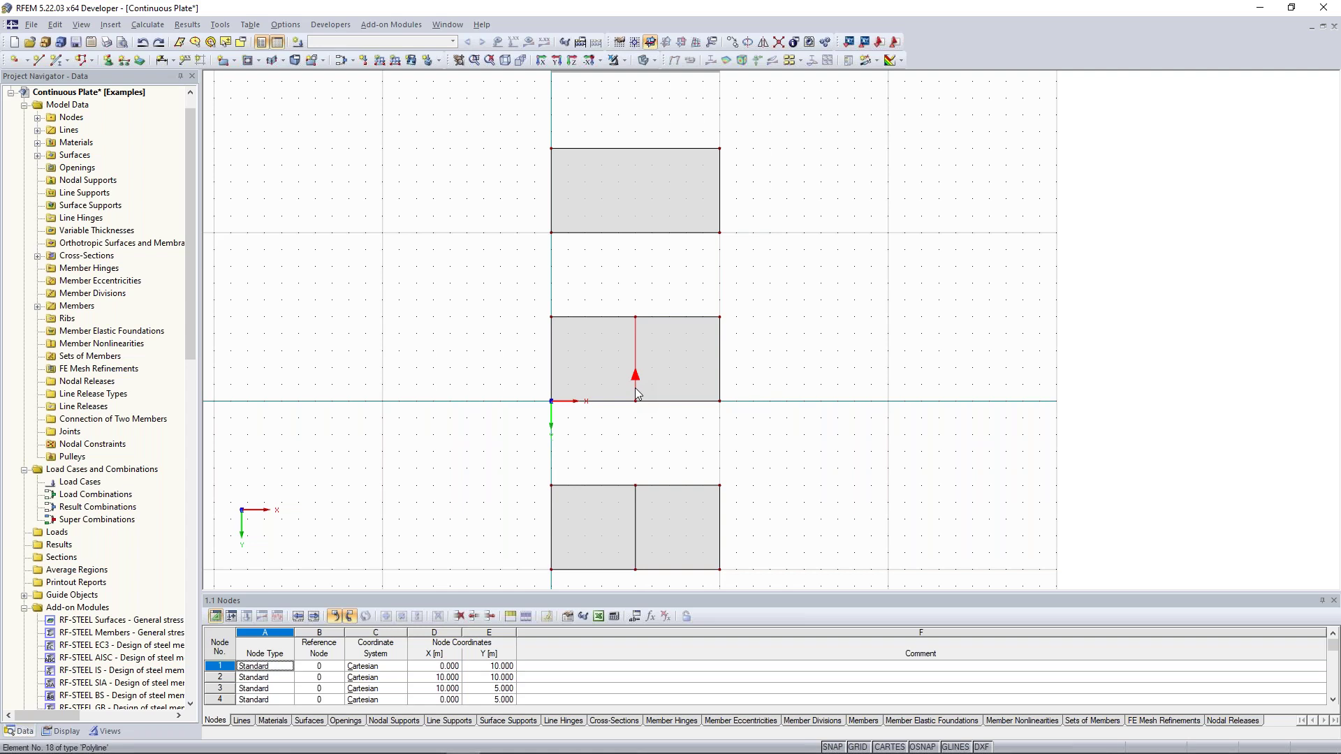
- Copy the second surface's middle line onto the third surface so that it starts at X 5, Y -10 m
drag(635, 388, 636, 233)
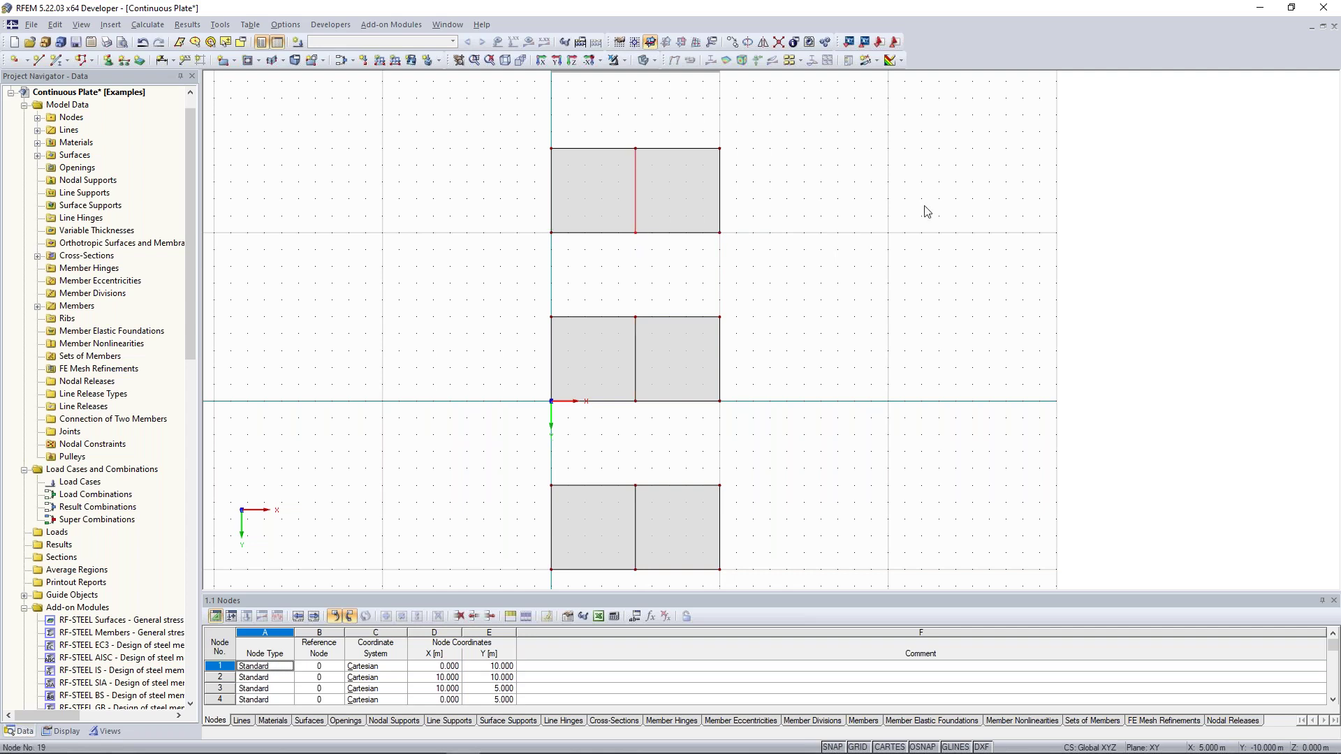
click(866, 213)
scroll(866, 213, down, 1)
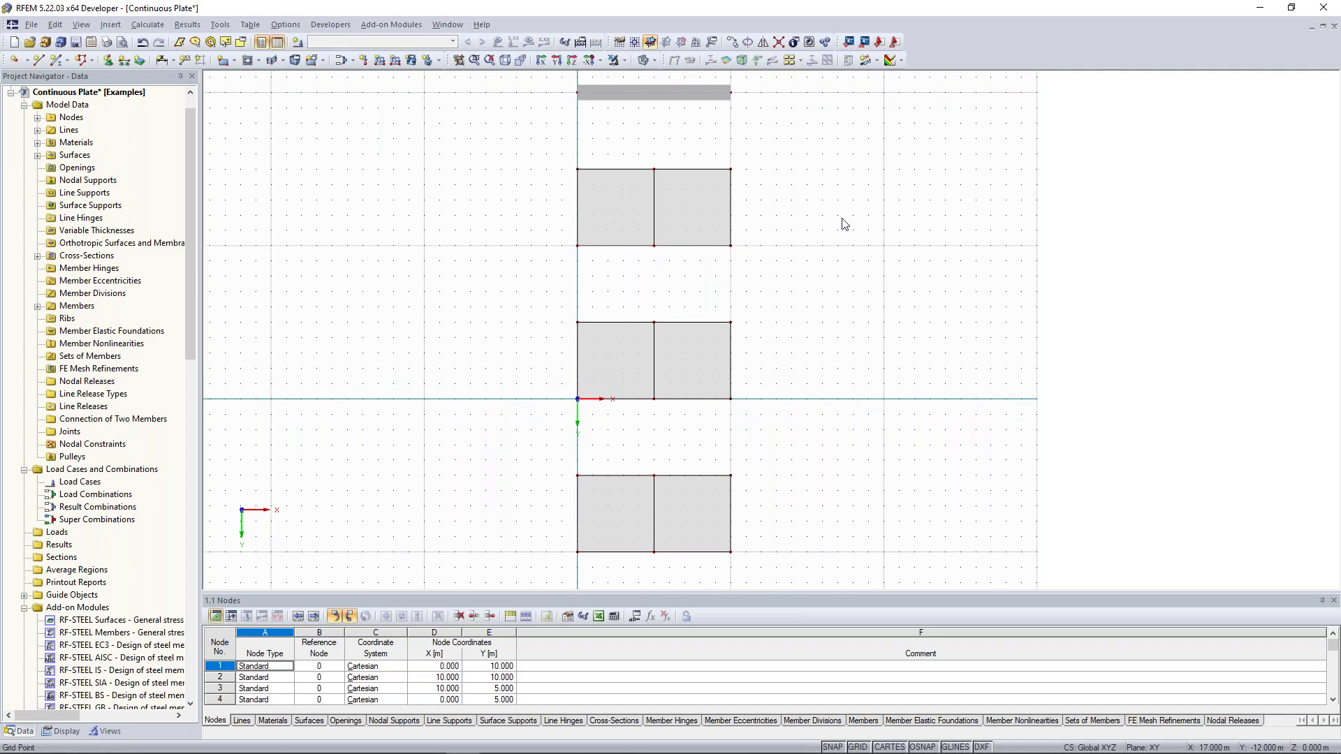
- Divide the beam member by distance with a new intermediate node 5 m from the member start
shift+scroll(847, 234, up, 2)
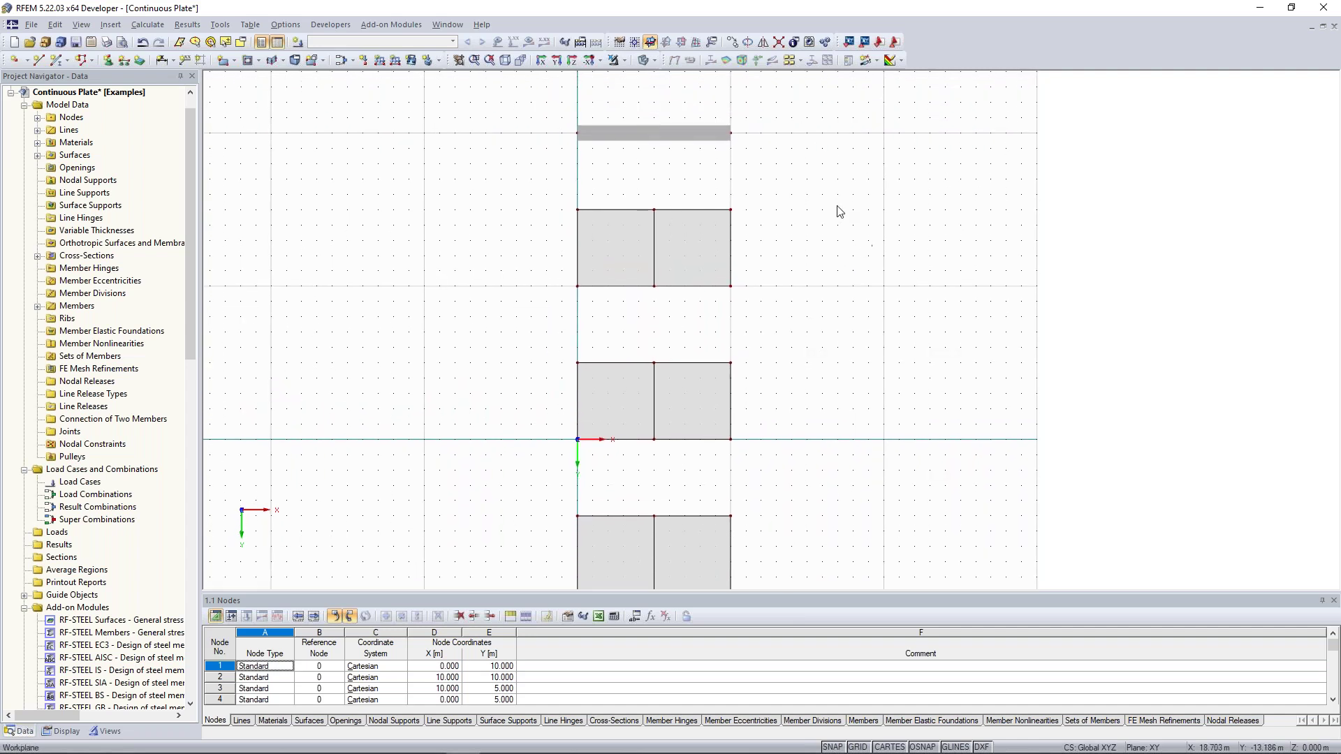
shift+scroll(775, 185, up, 1)
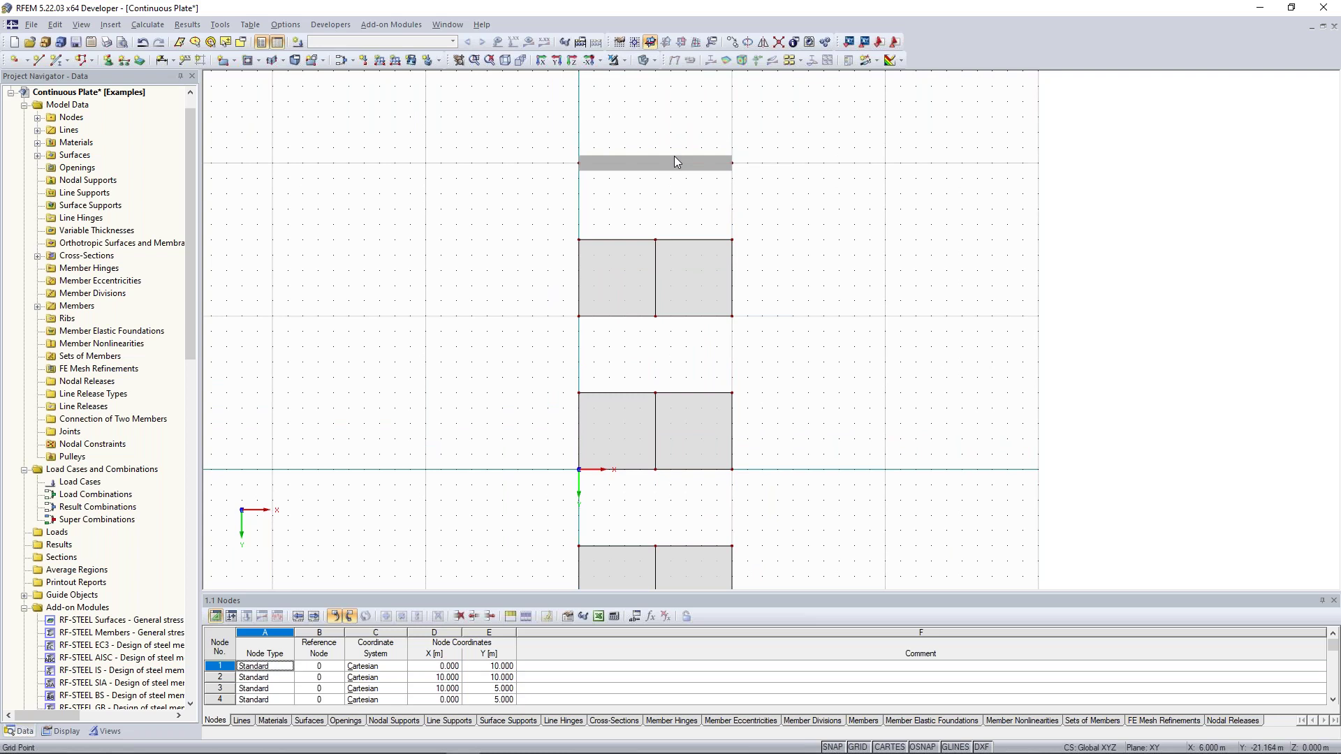
scroll(676, 159, up, 2)
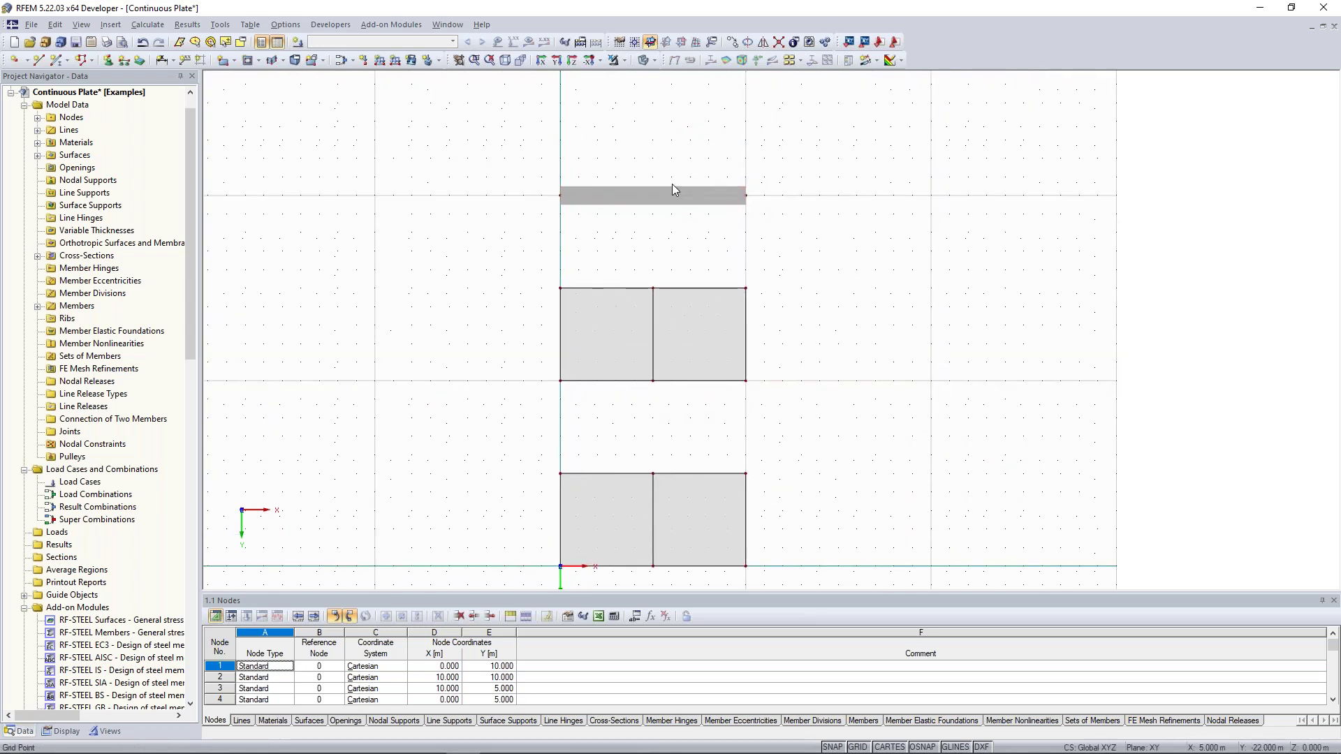
scroll(665, 192, up, 2)
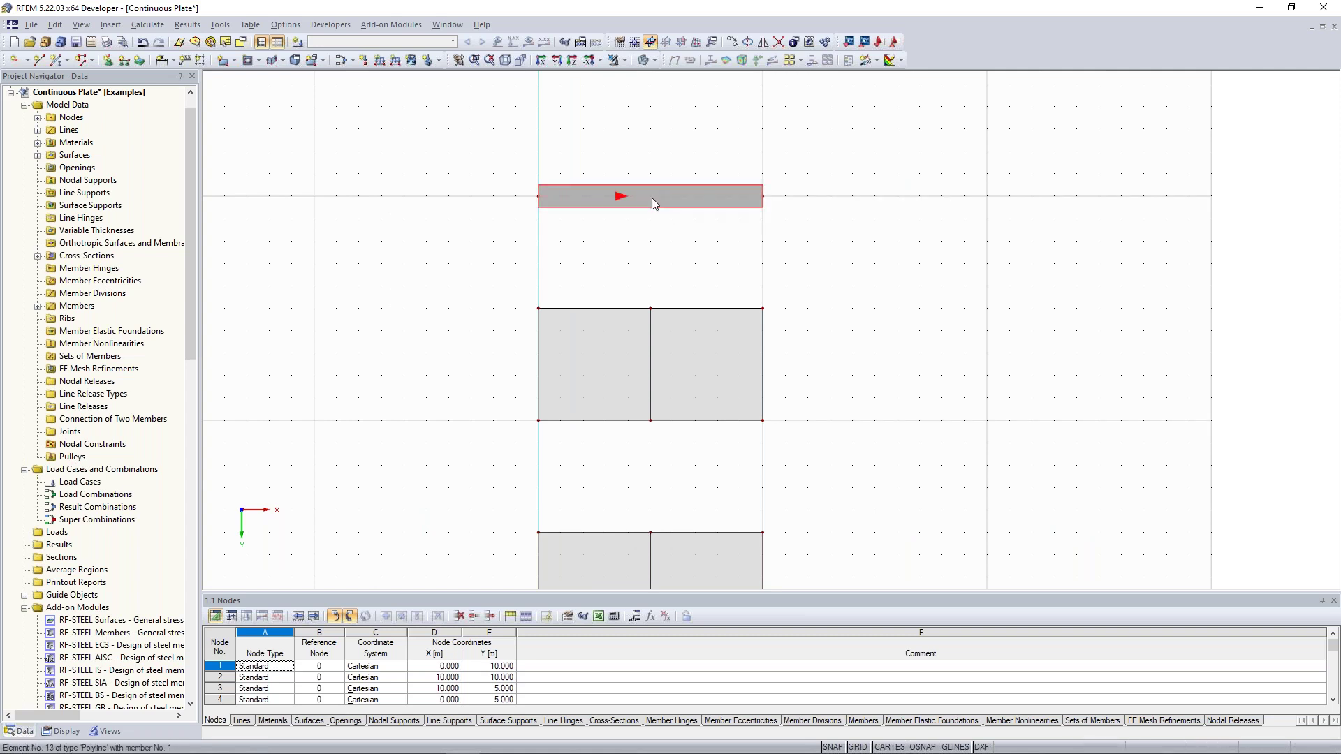
right_click(653, 199)
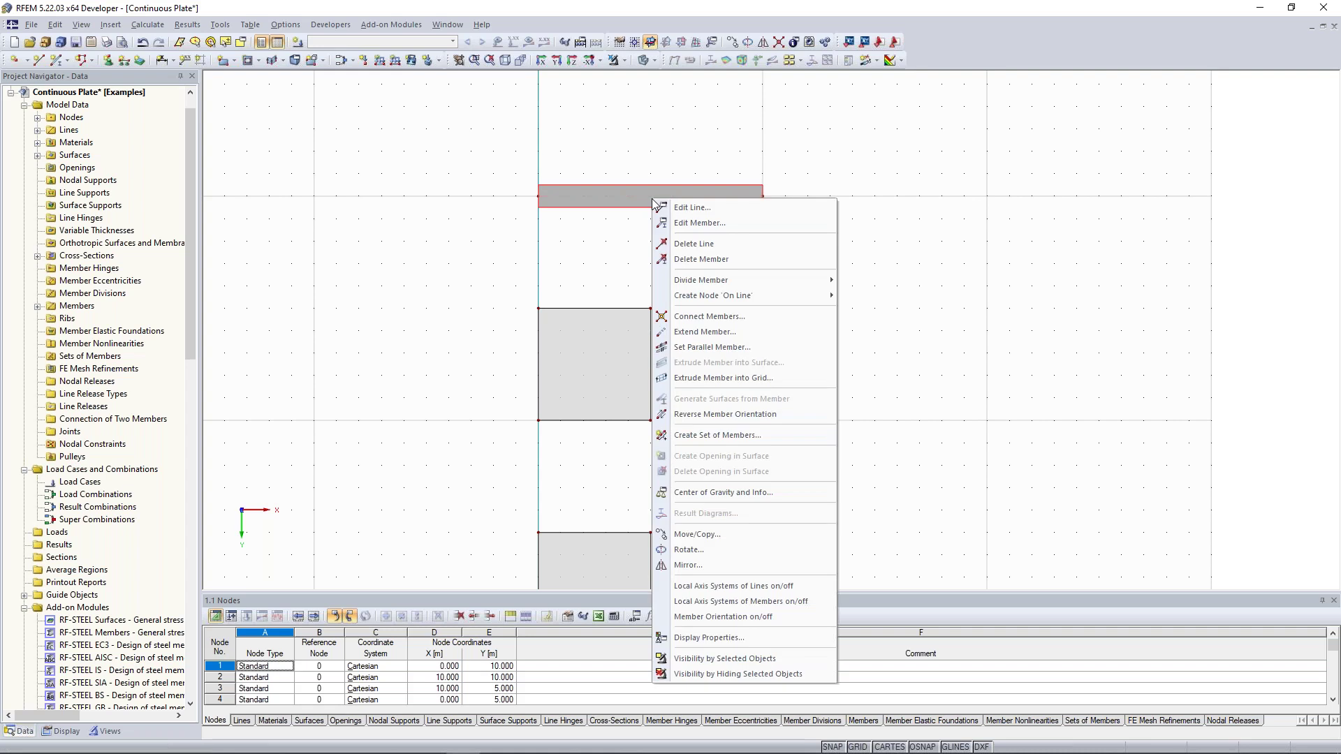
mouse_move(711, 297)
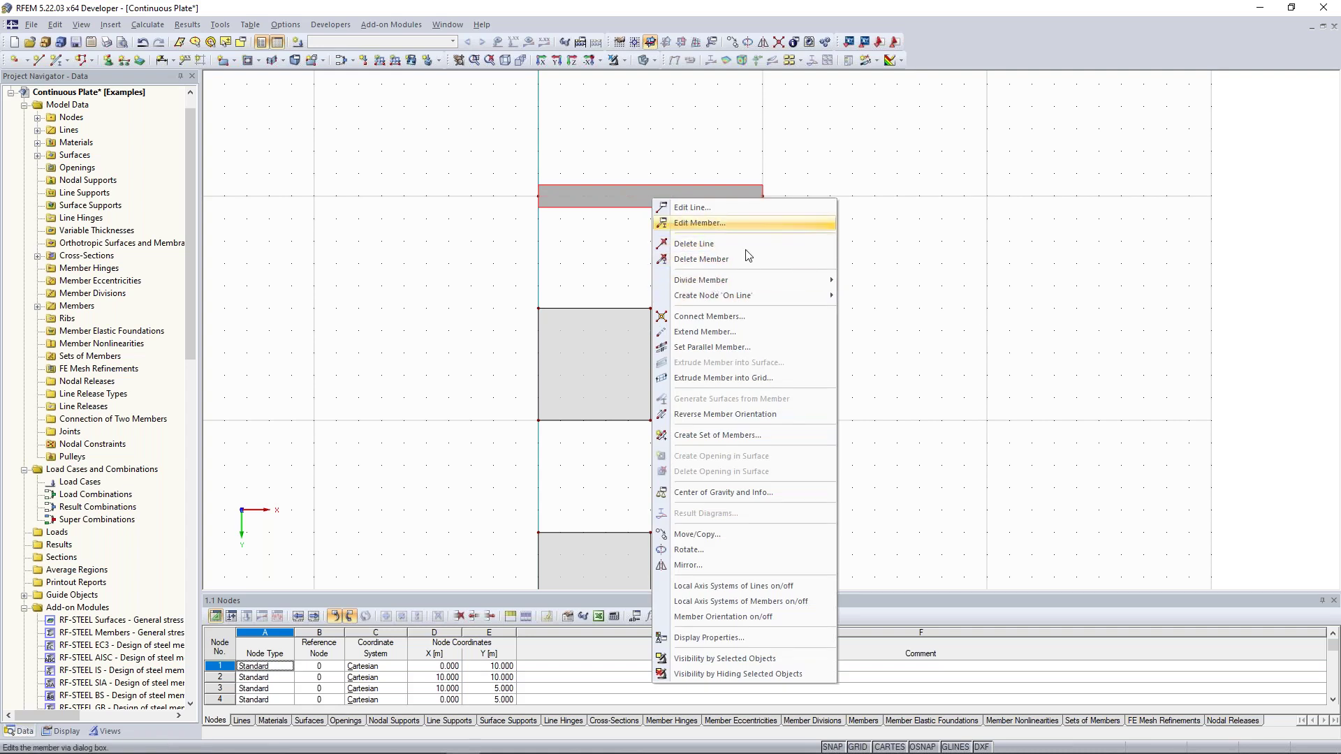
mouse_move(772, 288)
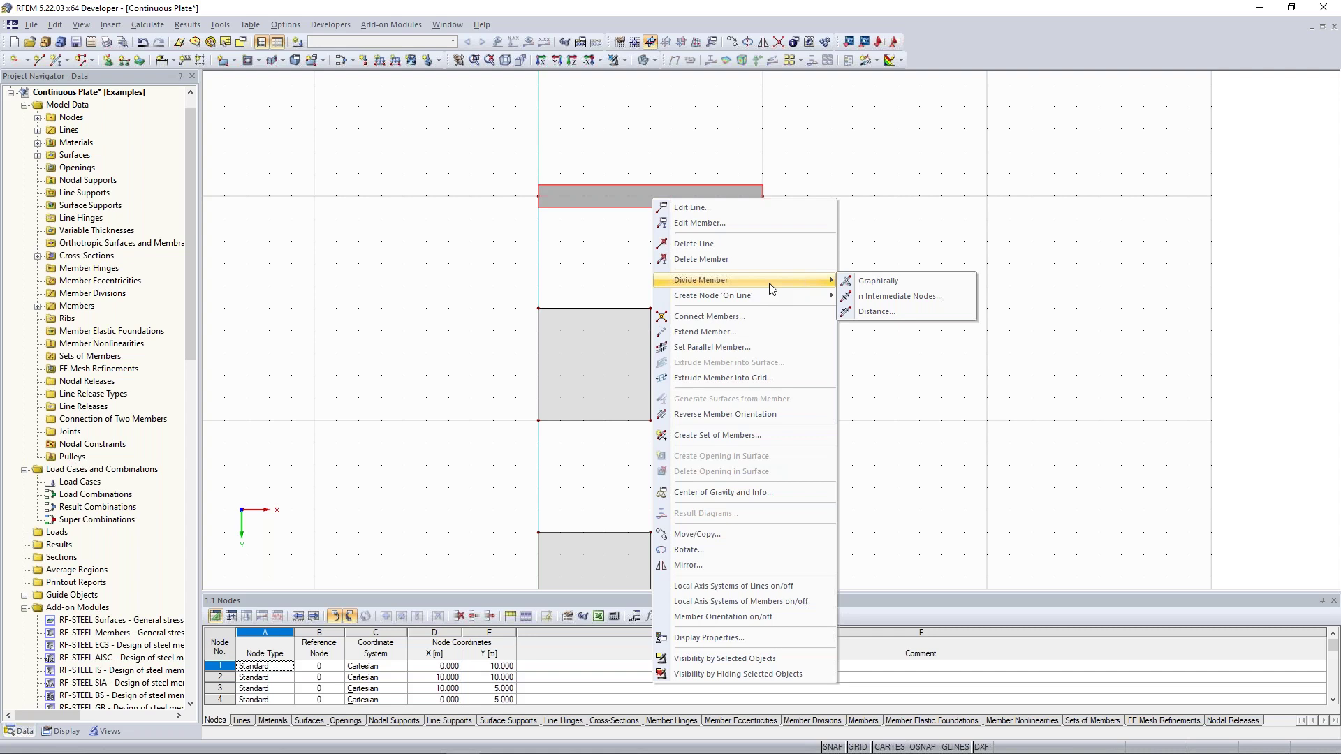
click(903, 311)
drag(619, 215, 929, 197)
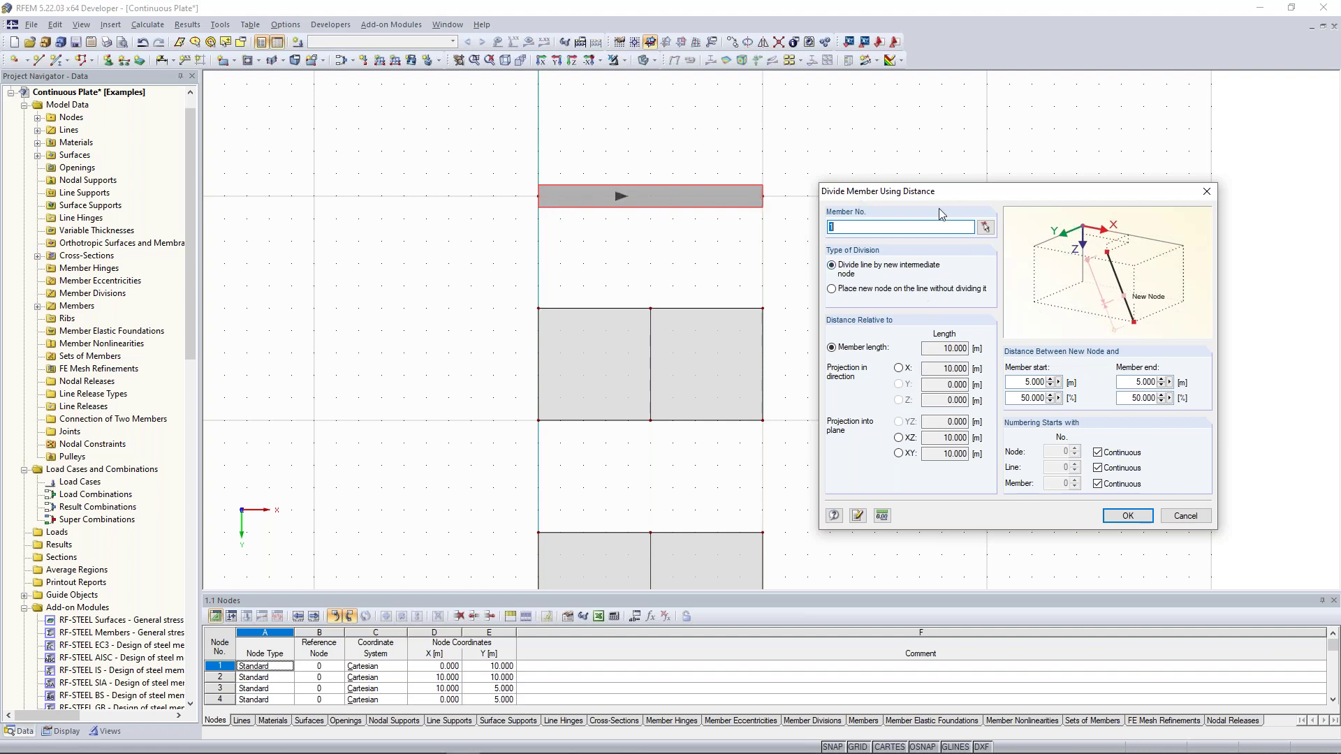
click(1022, 383)
drag(1064, 193, 1074, 156)
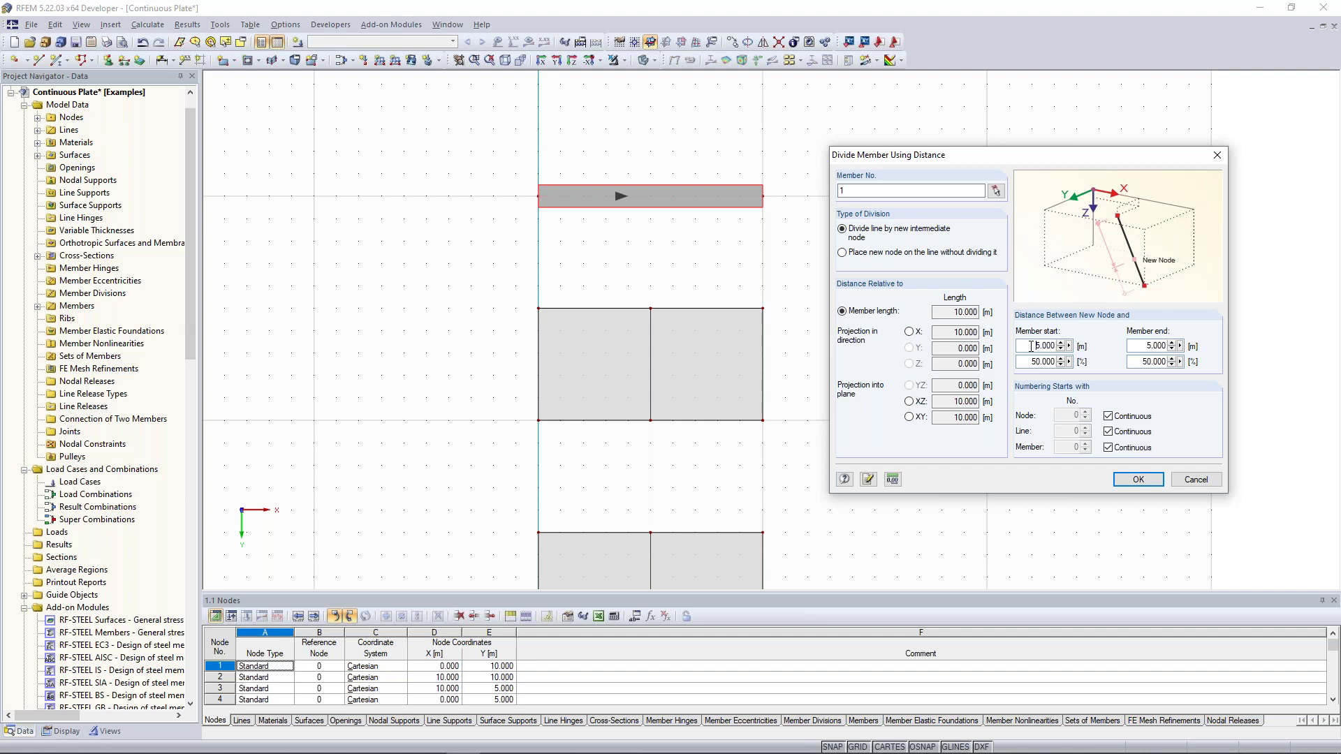
click(1138, 479)
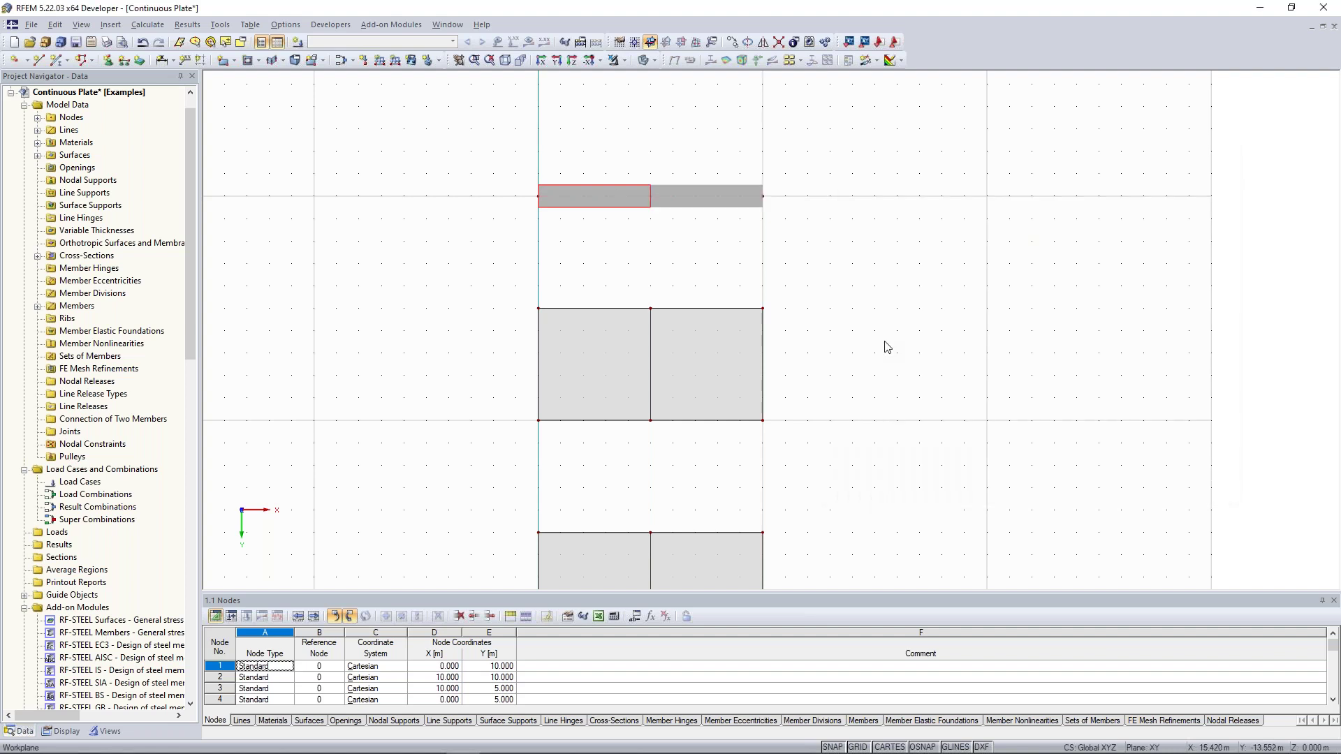
- Examine the divided beam member and the three divided surfaces in plan and in a 3D view
scroll(889, 338, down, 2)
scroll(926, 377, down, 1)
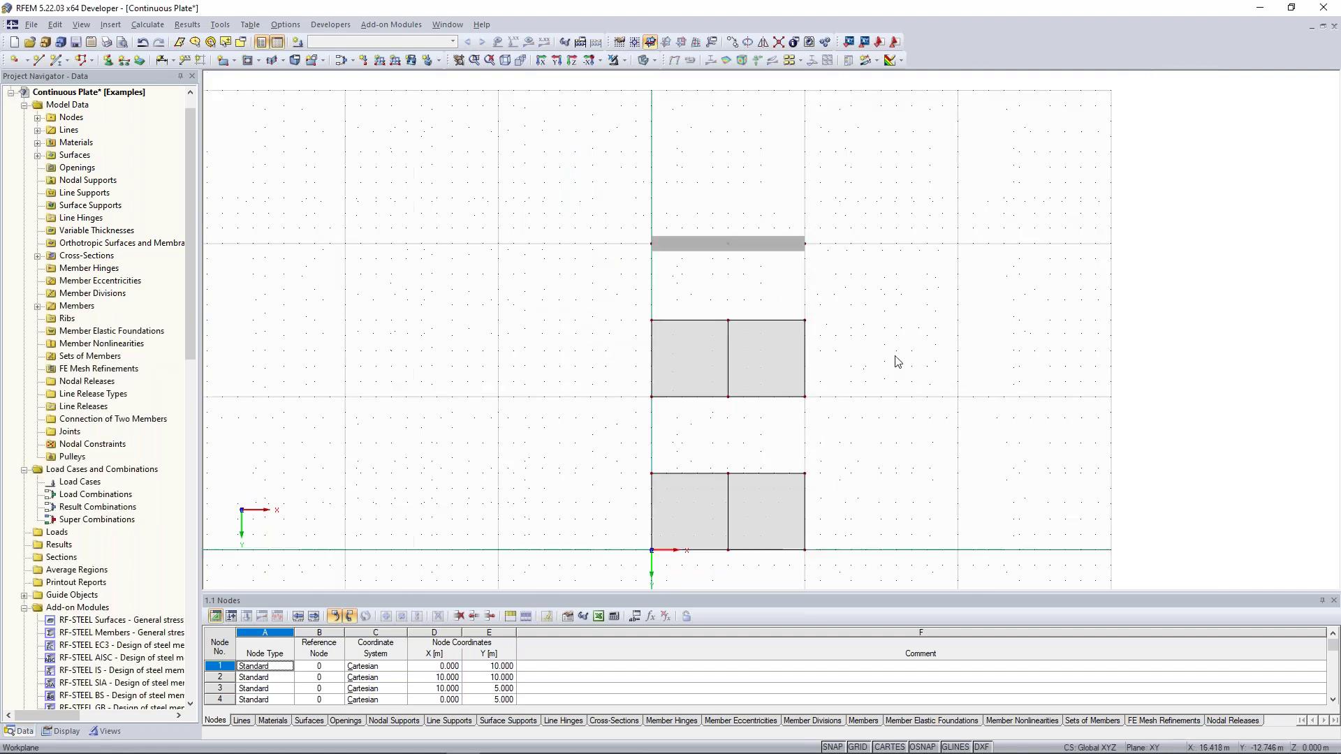
middle_drag(927, 378, 901, 334)
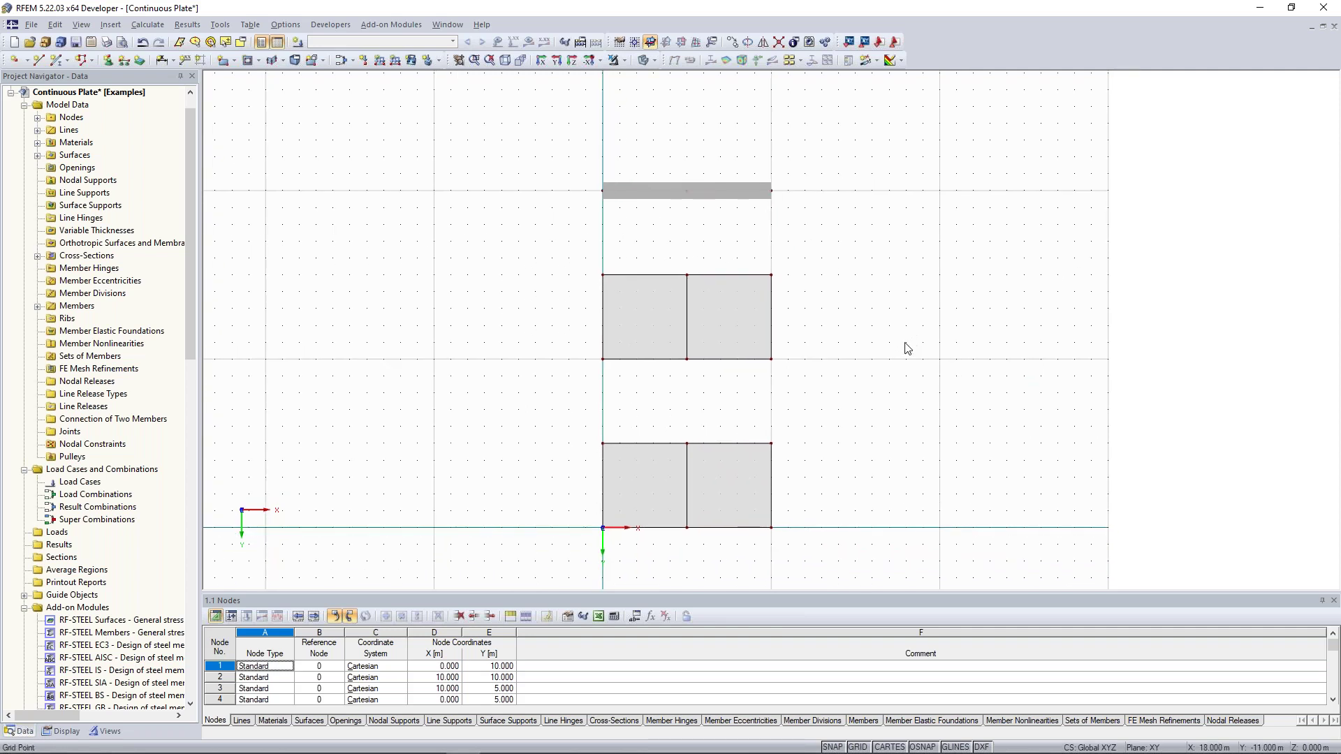
scroll(907, 347, down, 1)
middle_drag(885, 399, 823, 300)
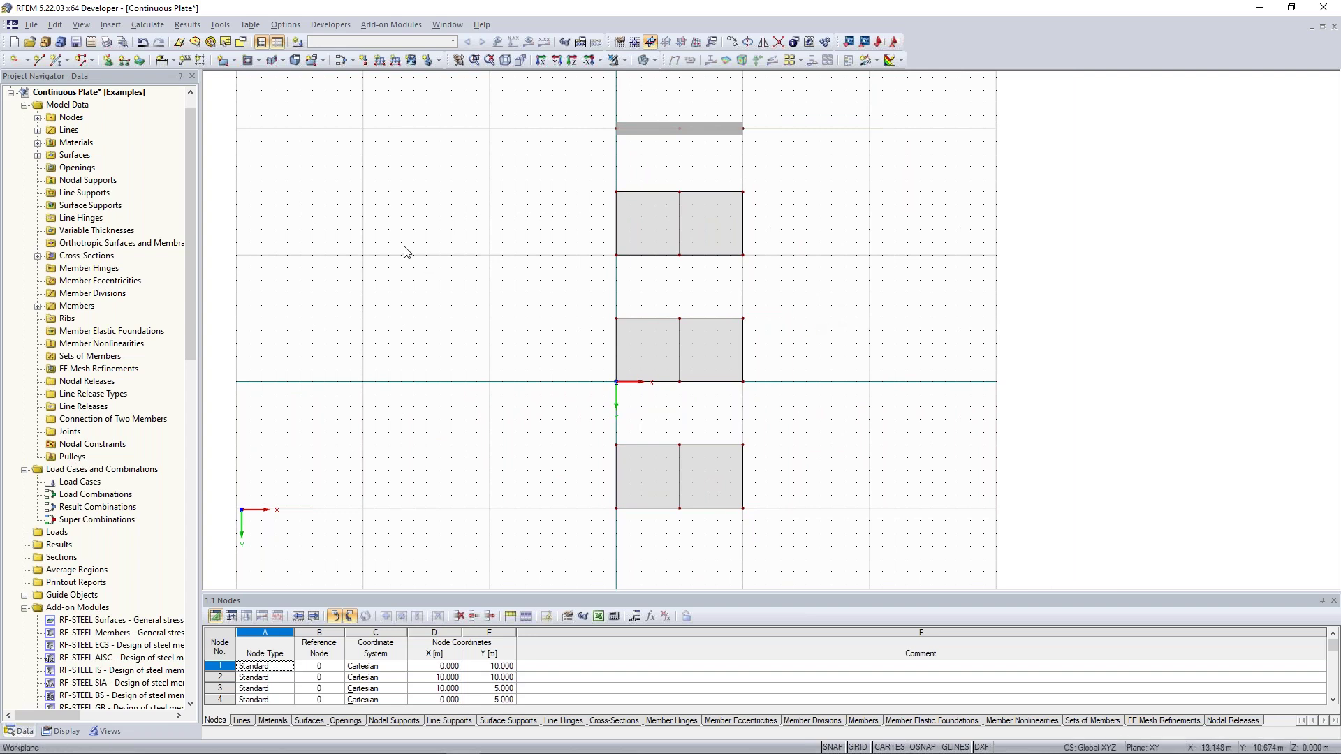
middle_drag(439, 240, 411, 263)
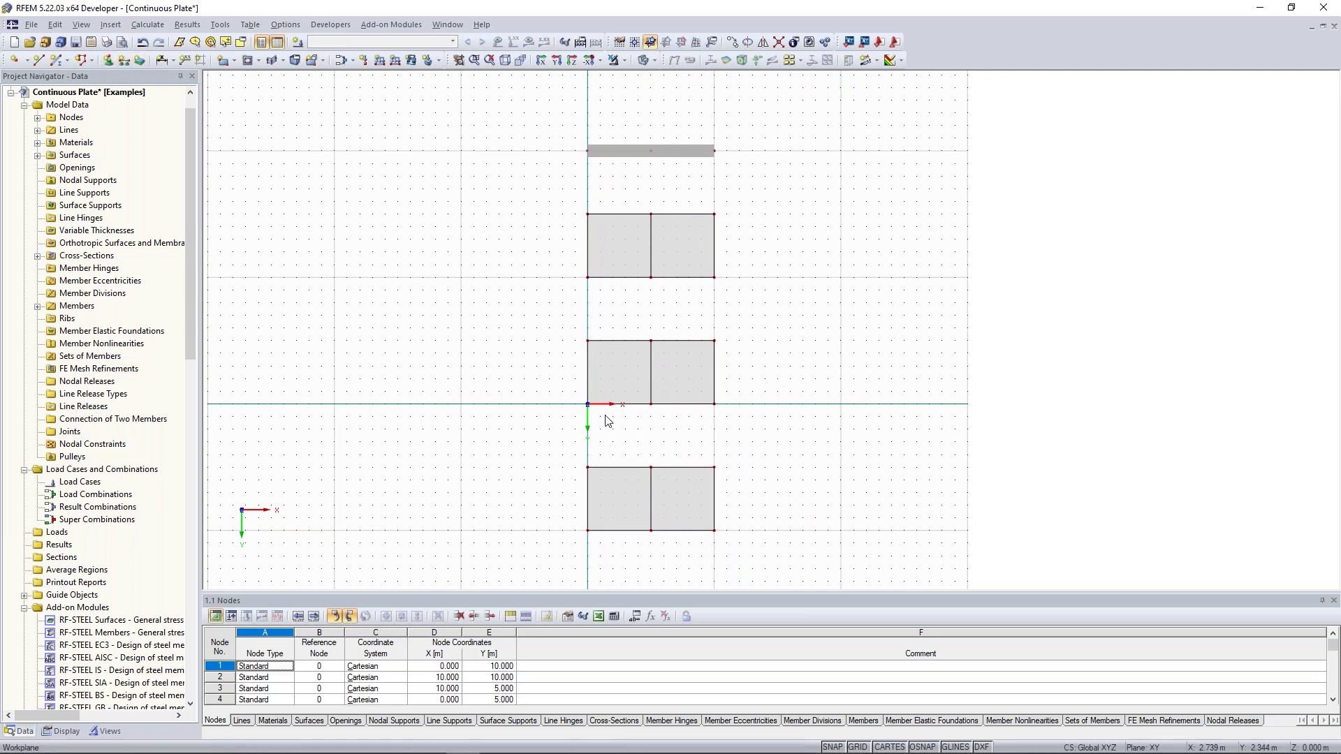
middle_drag(509, 441, 538, 337)
scroll(537, 337, up, 4)
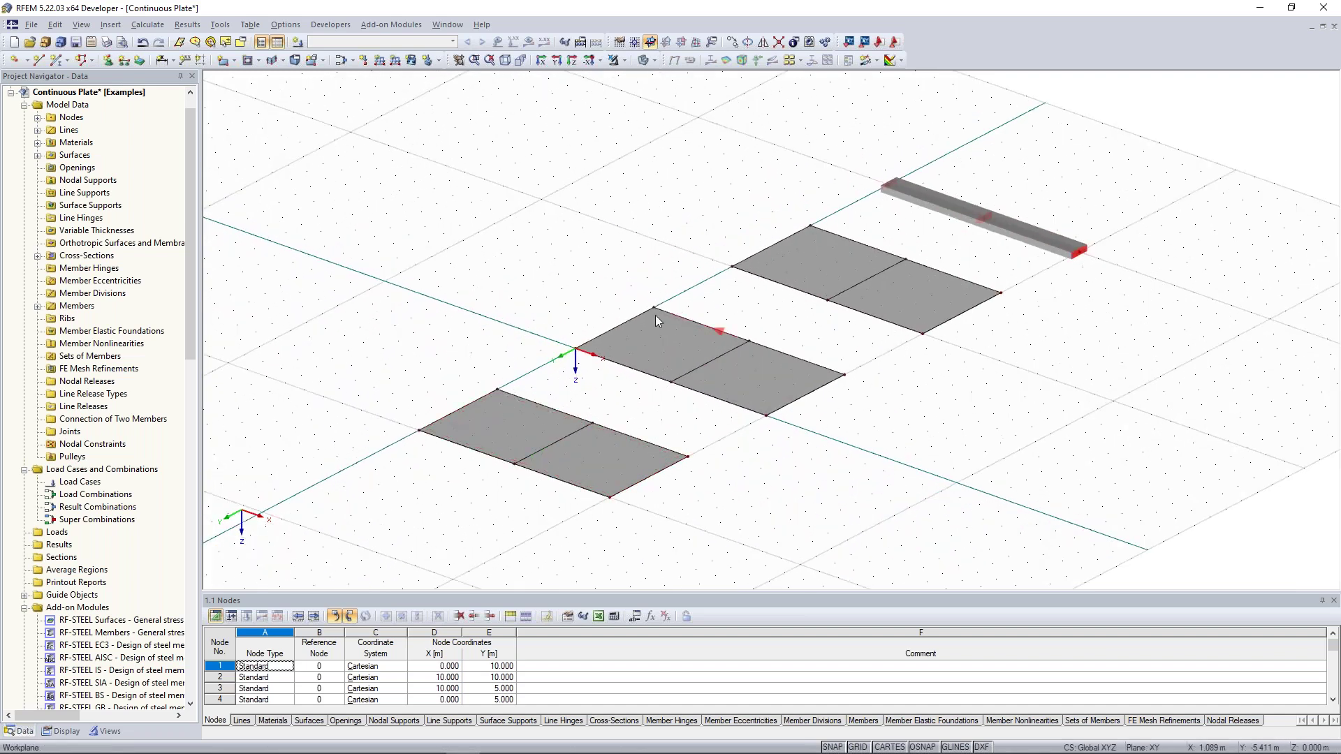
mouse_move(837, 261)
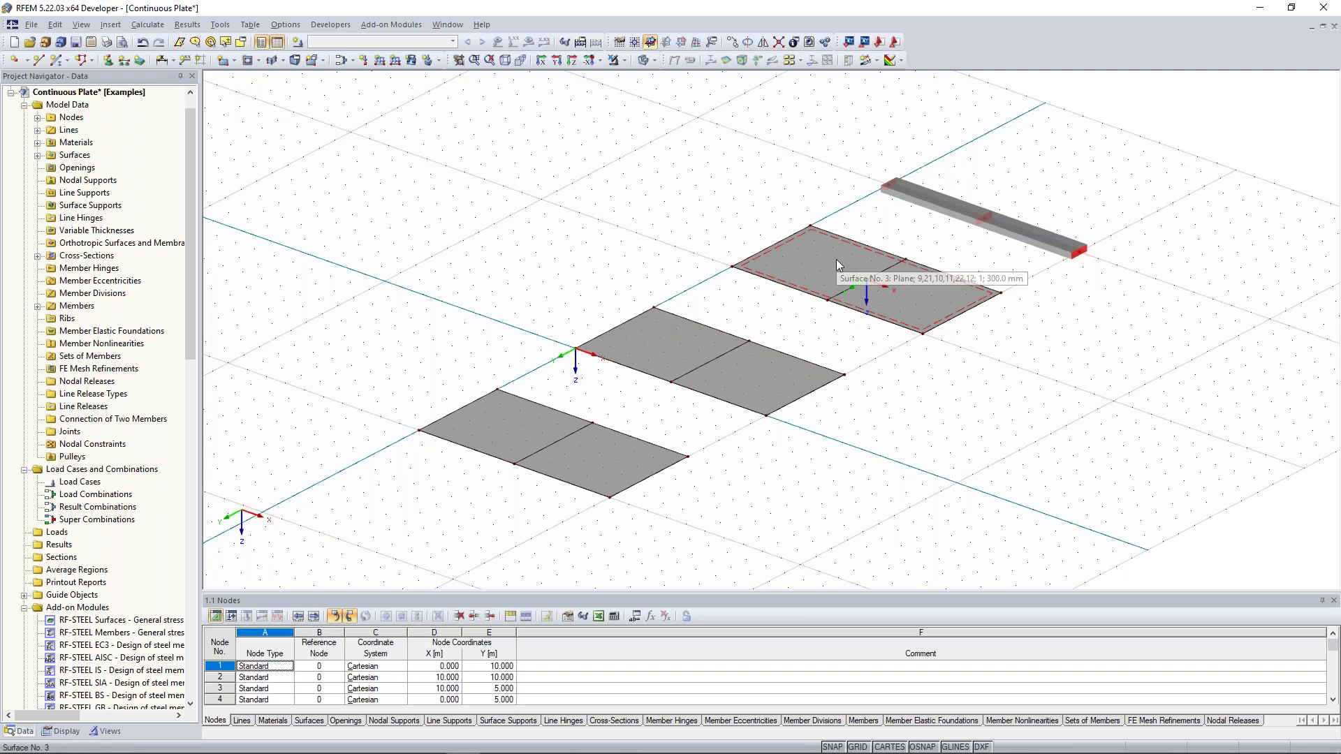
scroll(609, 279, up, 1)
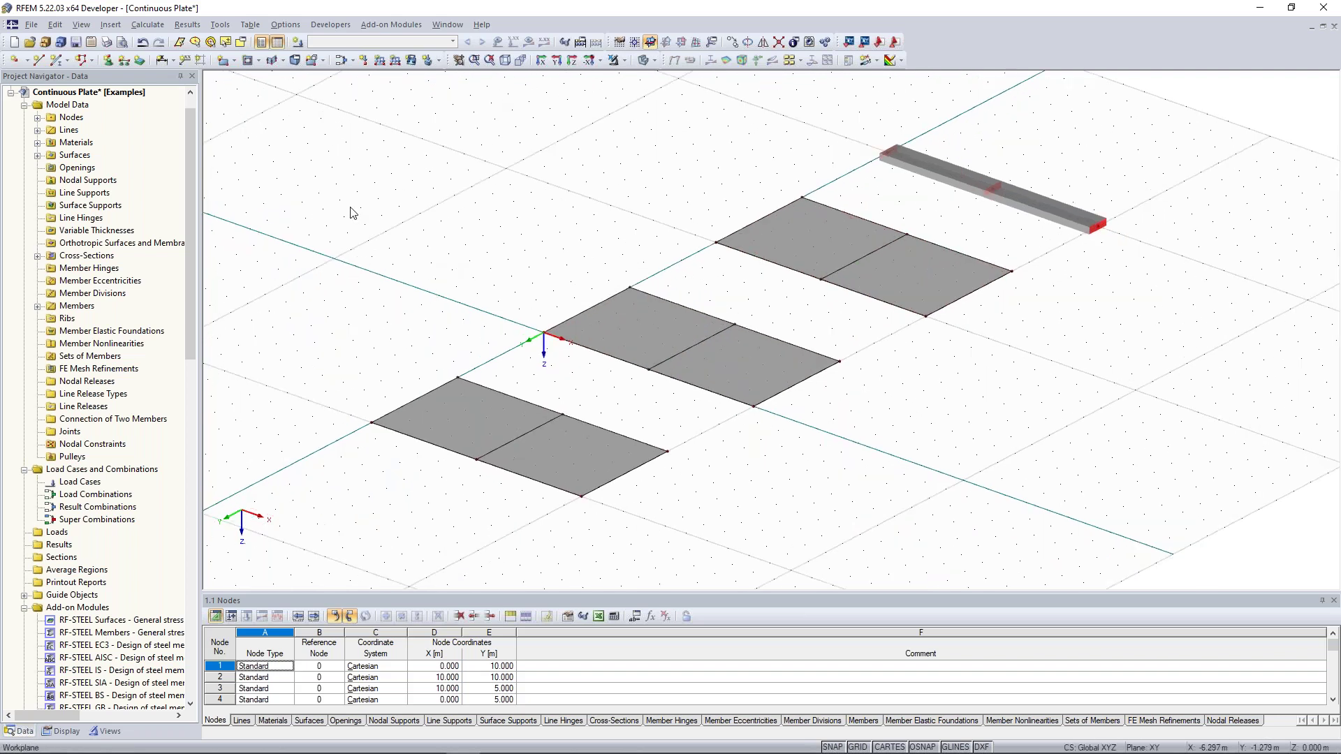
- Create a line support type in the global X,Y,Z axes with uZ fixed and rotations about X and Y free, and choose it for placement
click(126, 61)
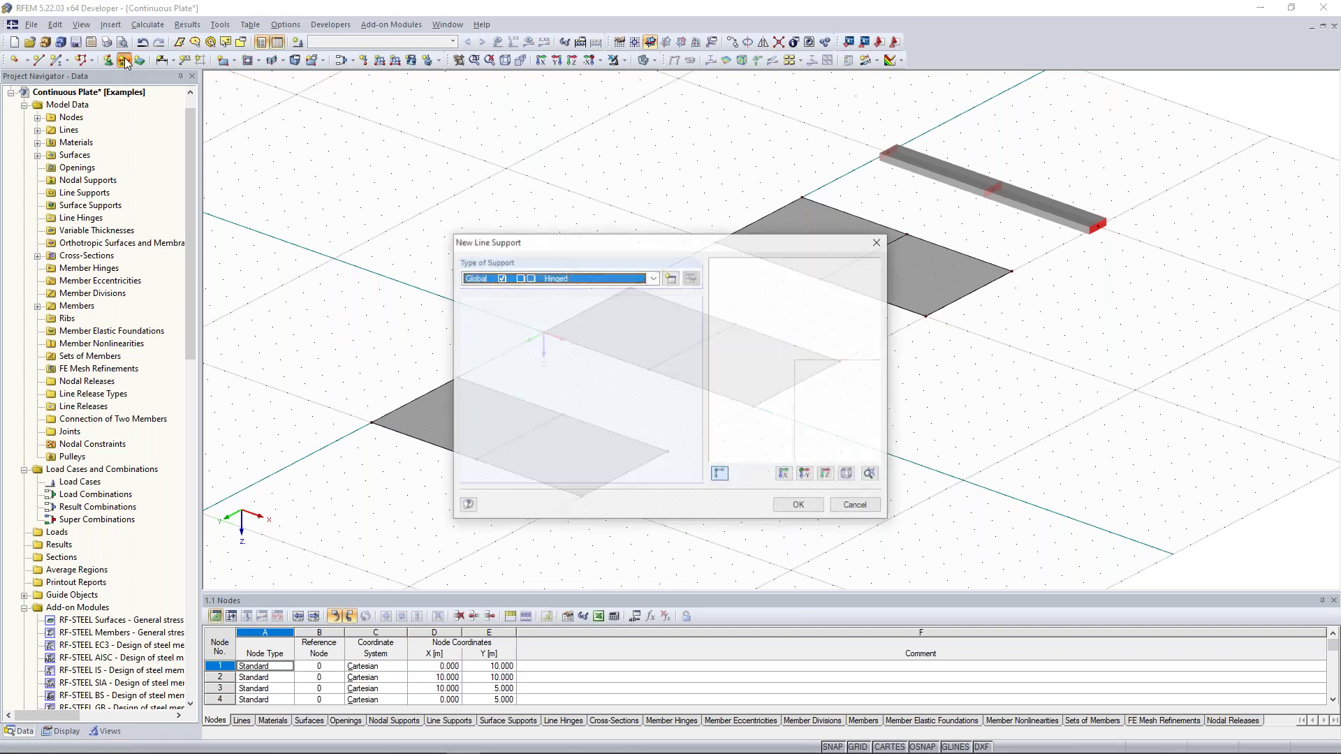
drag(661, 245, 800, 161)
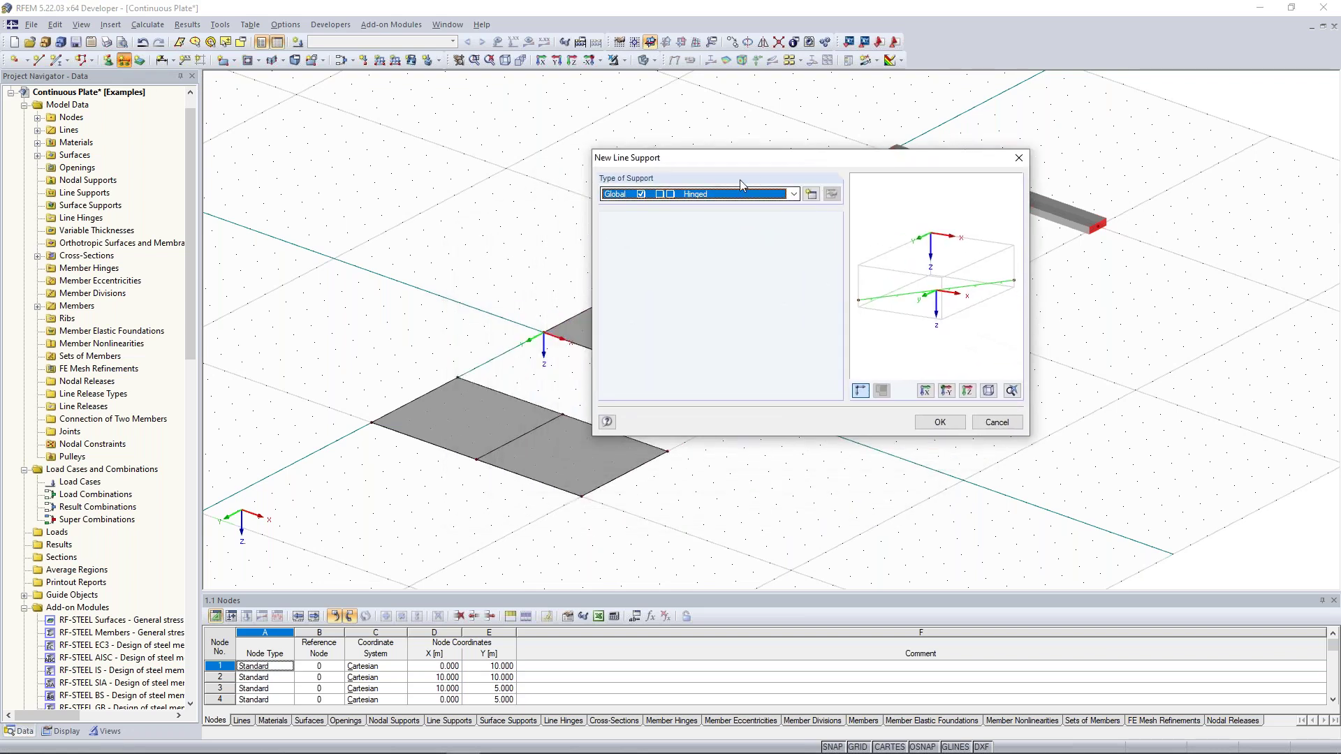
click(811, 194)
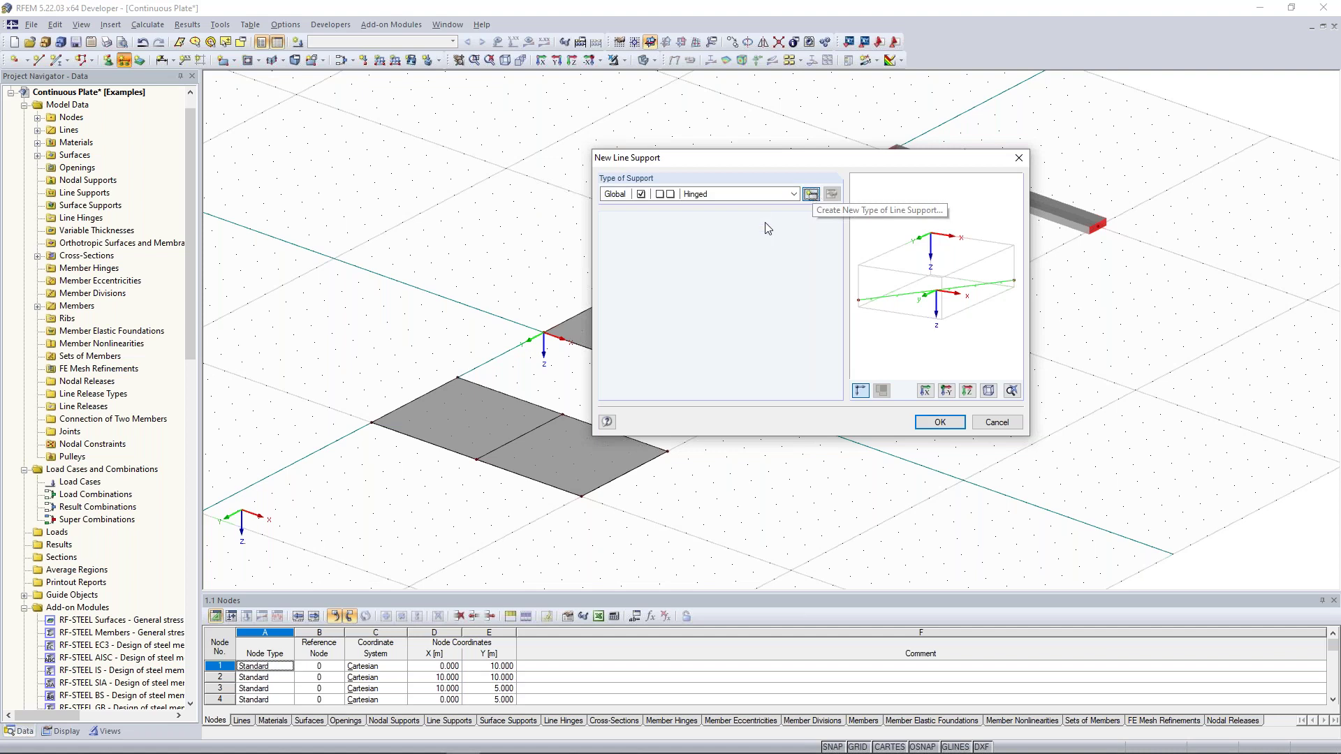
drag(719, 170, 916, 109)
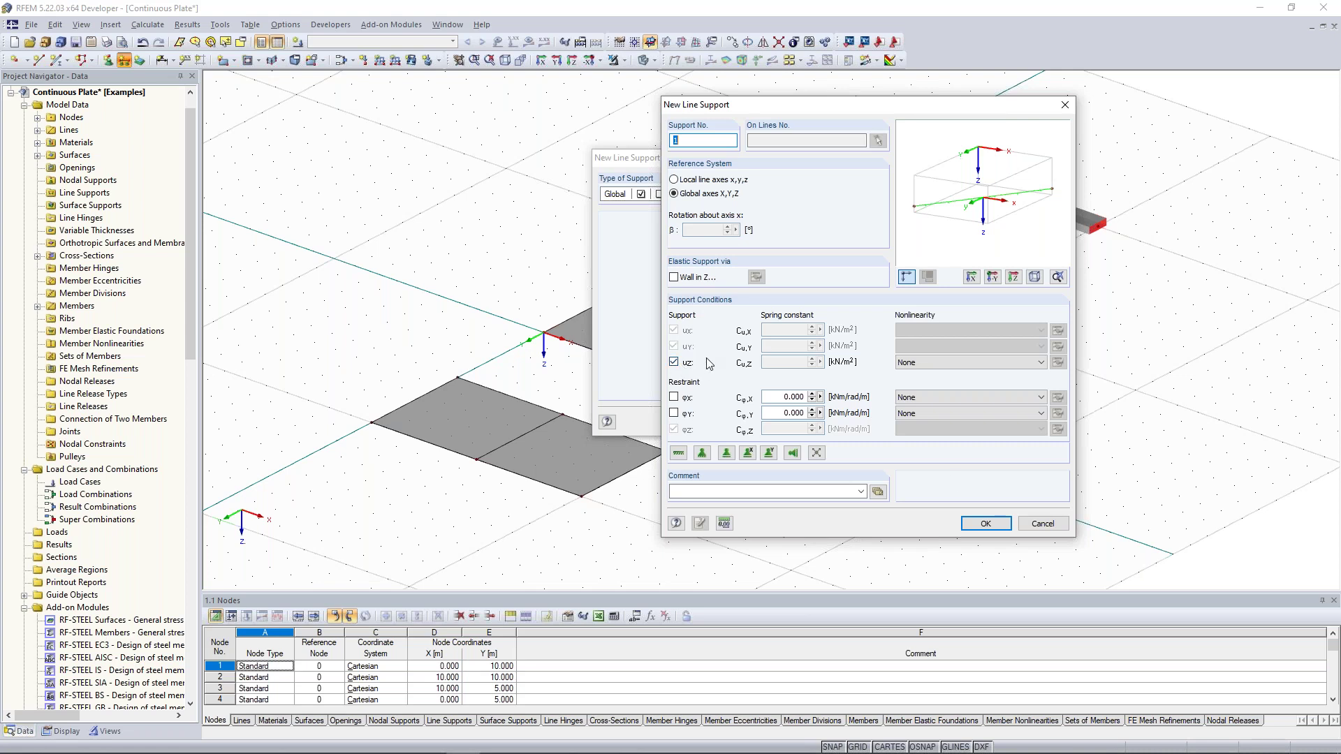
click(984, 524)
click(755, 194)
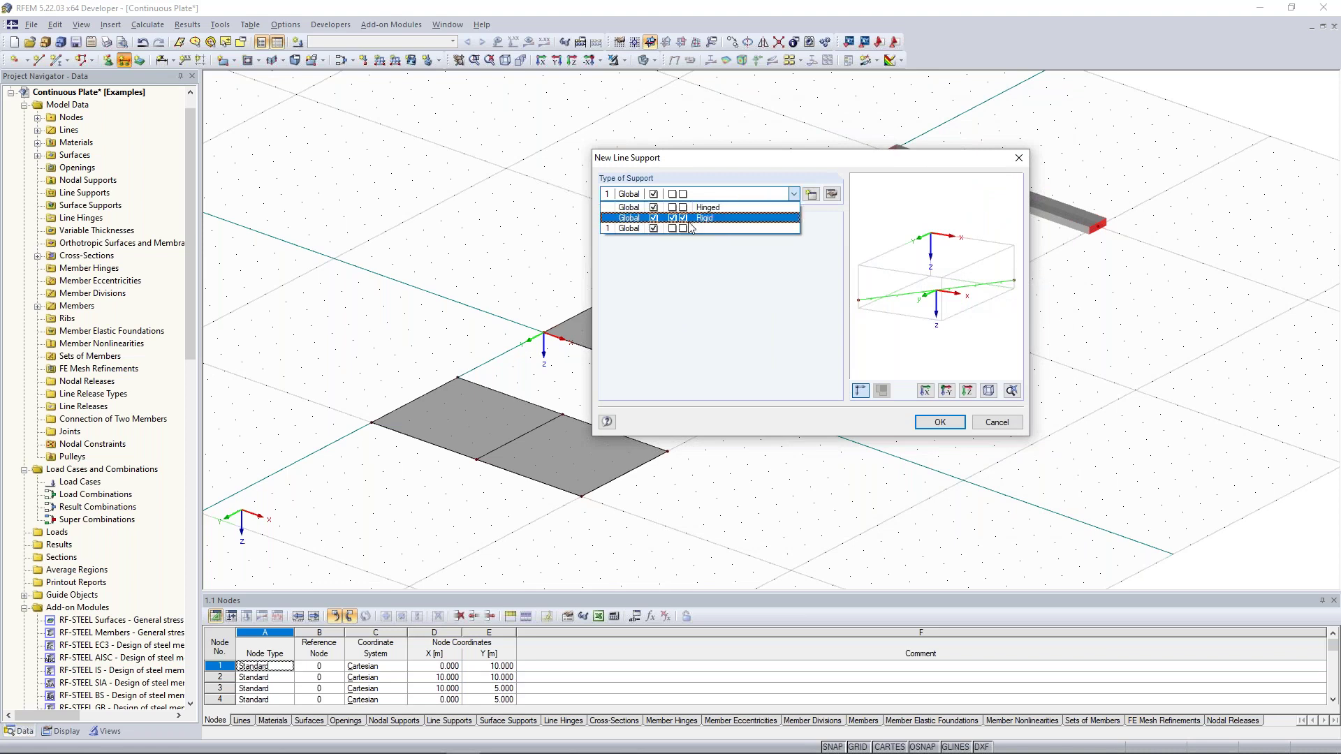
click(639, 228)
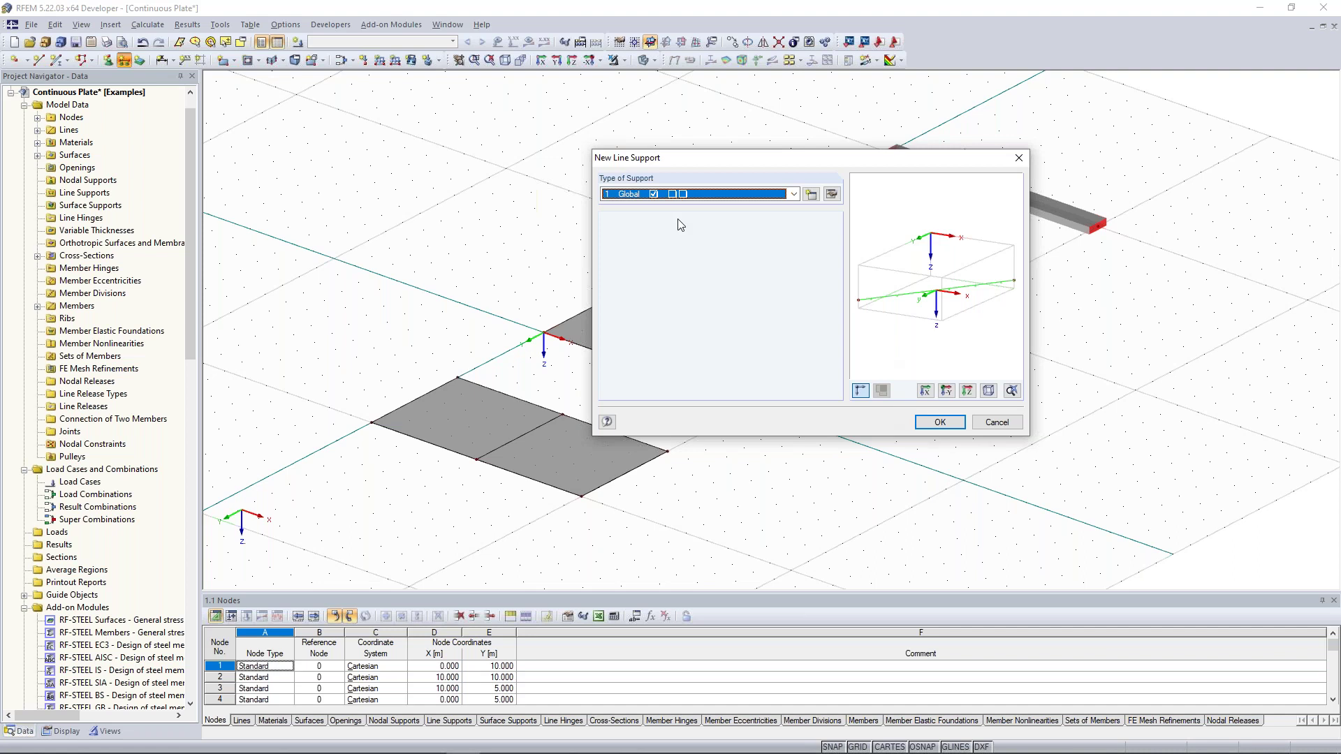
click(755, 194)
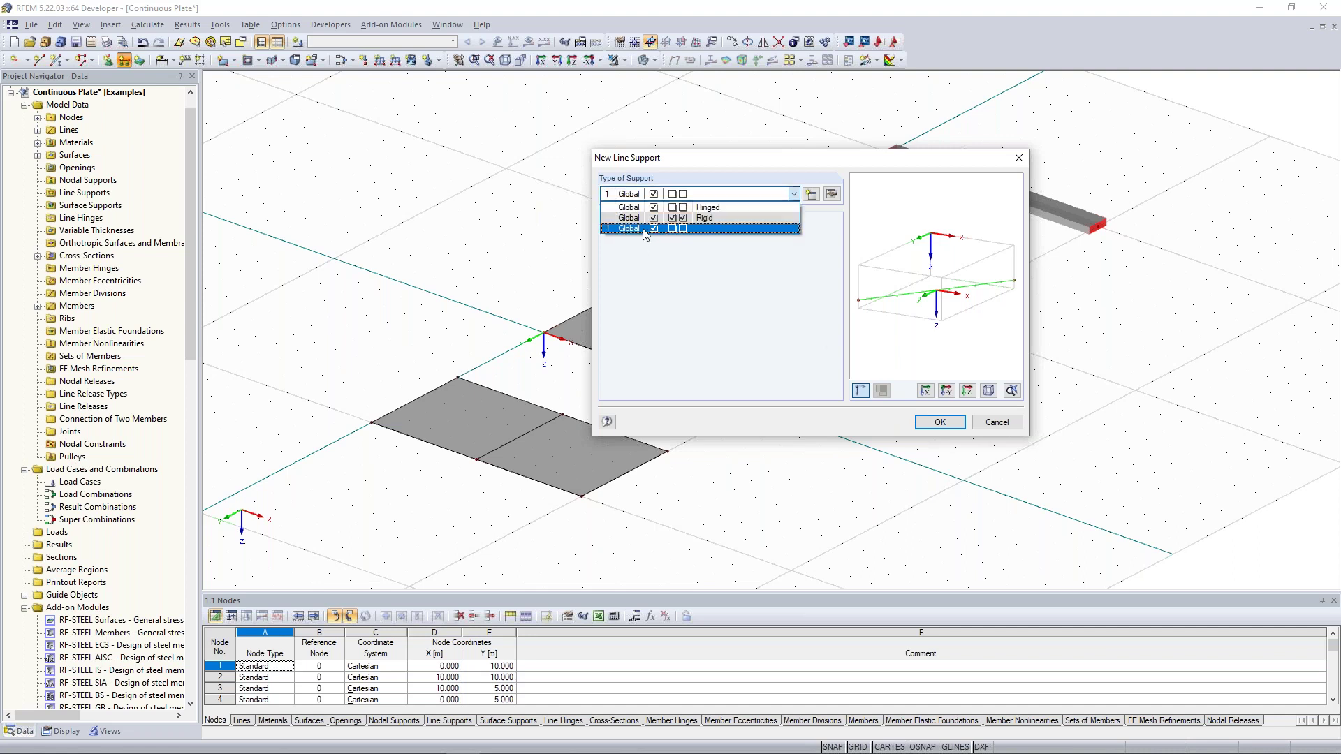
click(745, 290)
click(950, 428)
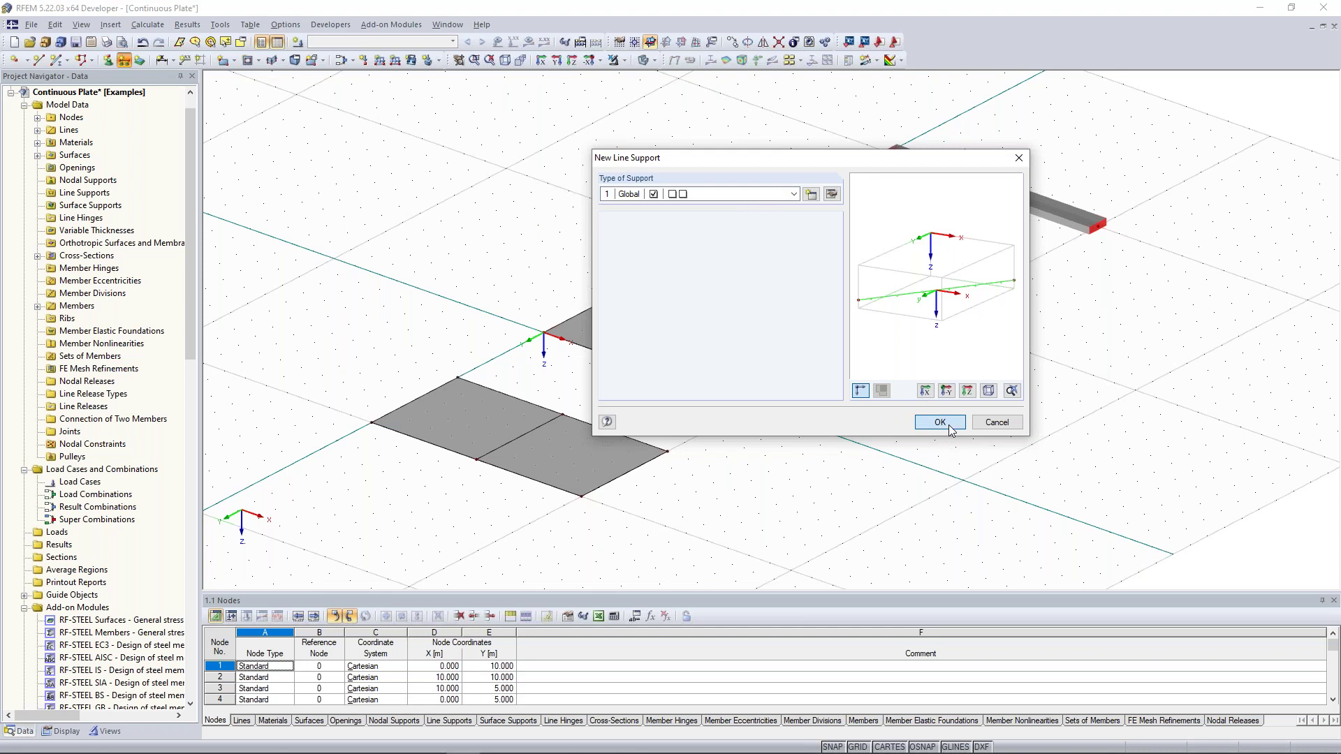
- Assign the new line support to the start, middle and end cross lines of all three surfaces
click(519, 440)
click(628, 473)
click(606, 308)
click(679, 343)
click(786, 384)
click(736, 231)
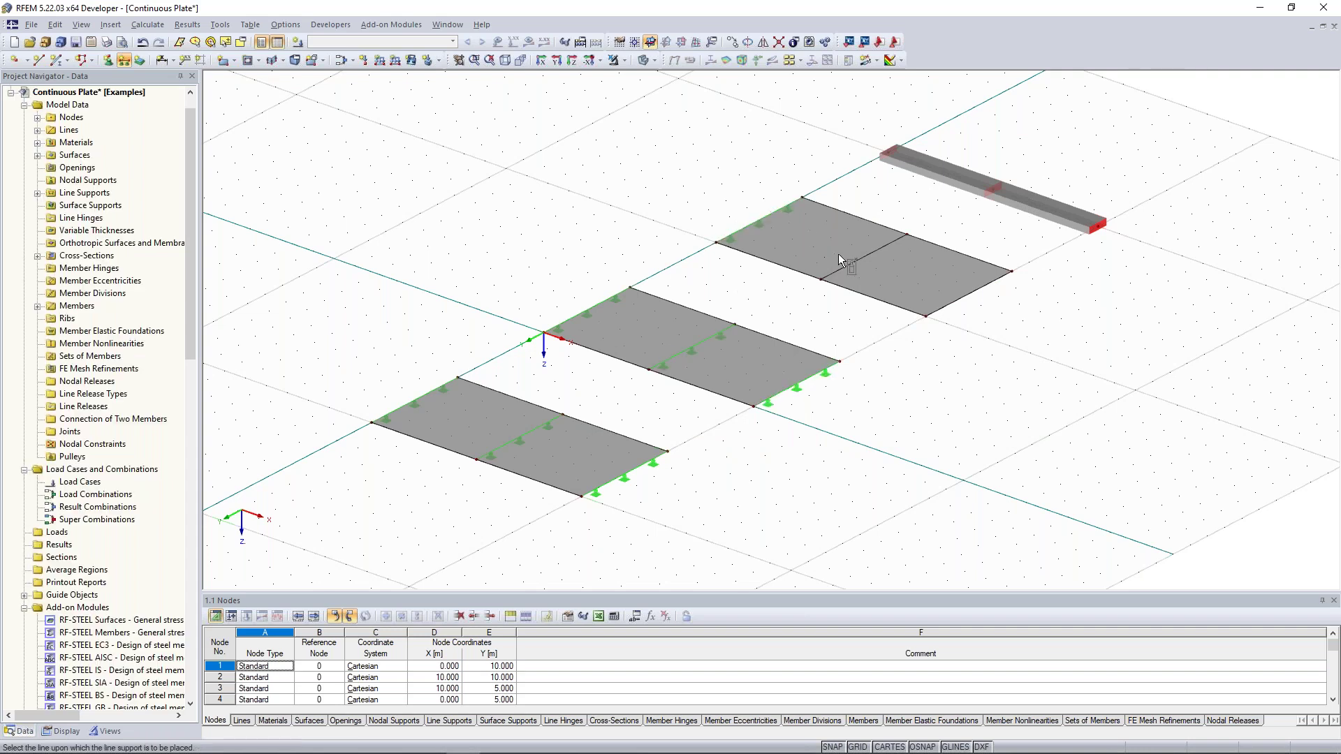
click(848, 263)
click(967, 300)
key(Escape)
- Place Hinged nodal supports on the beam's middle node and far end node, nodes 14 and 21
middle_drag(1086, 311, 841, 350)
scroll(841, 350, up, 1)
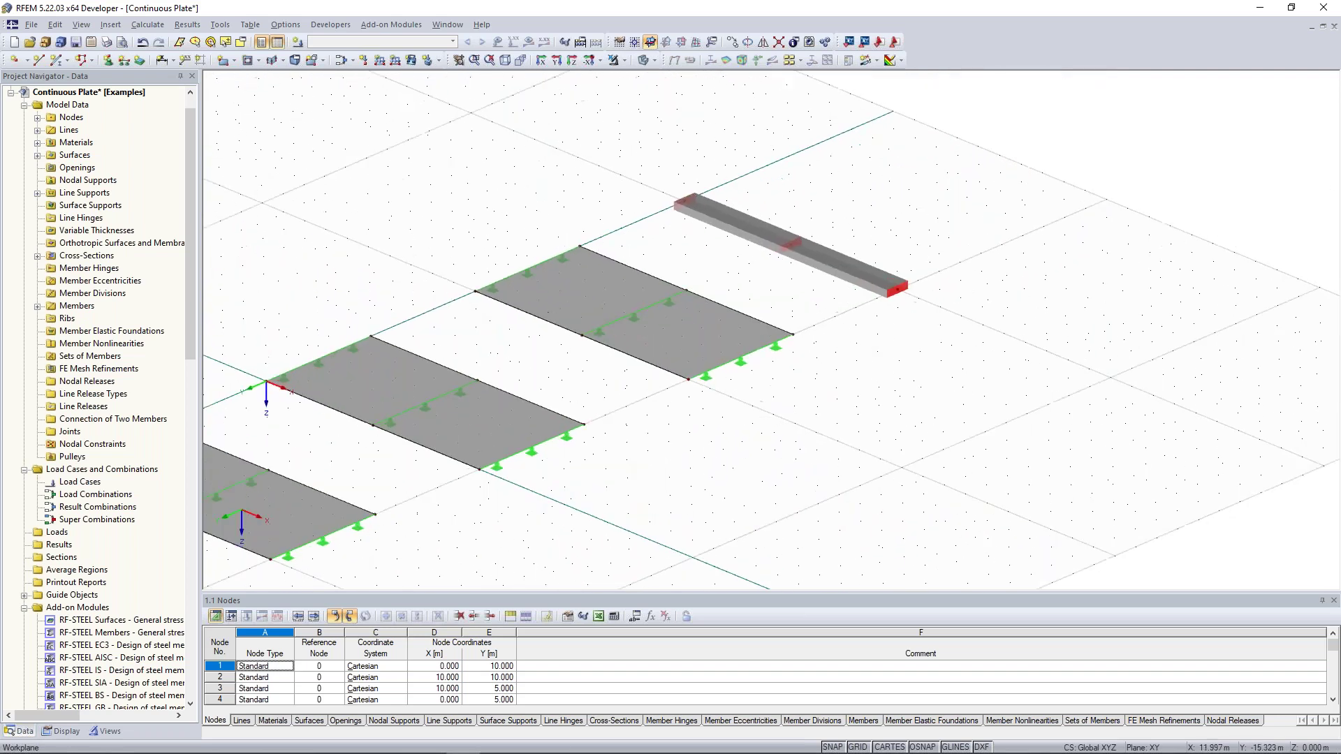
scroll(848, 342, up, 1)
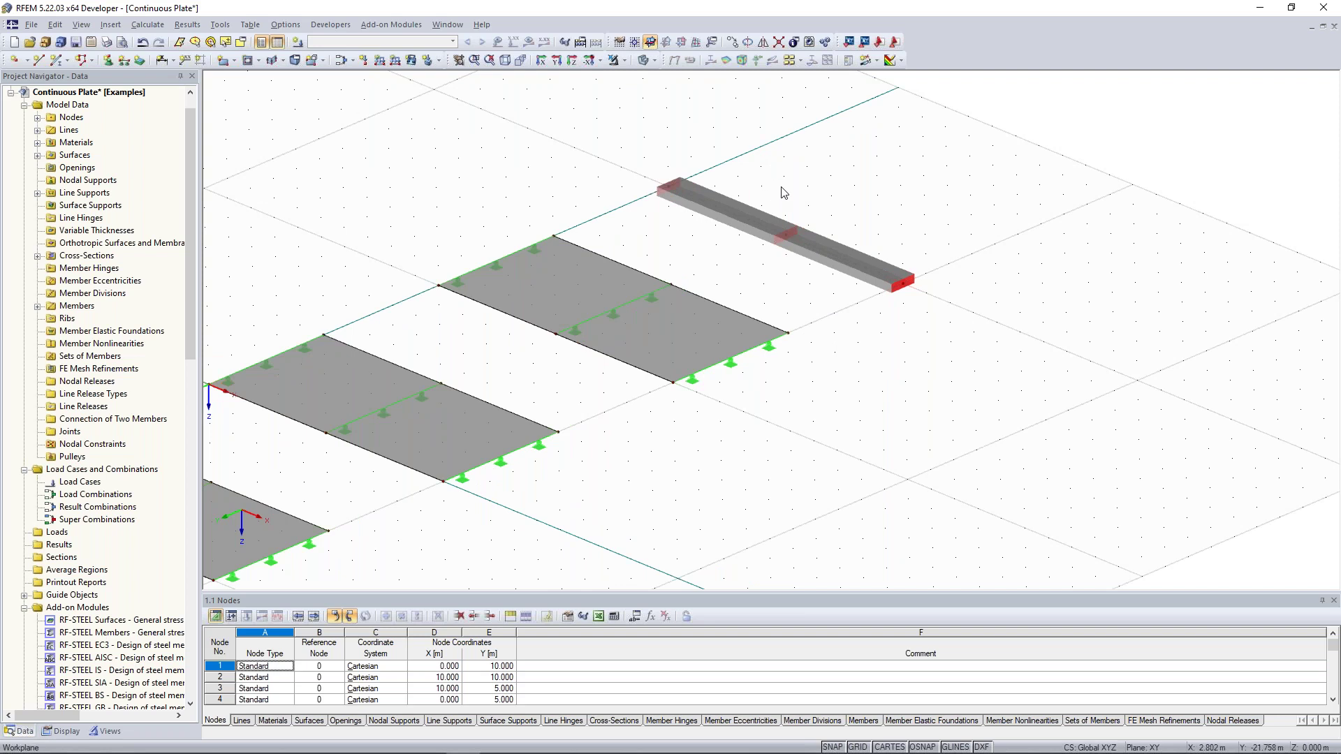
drag(756, 168, 961, 310)
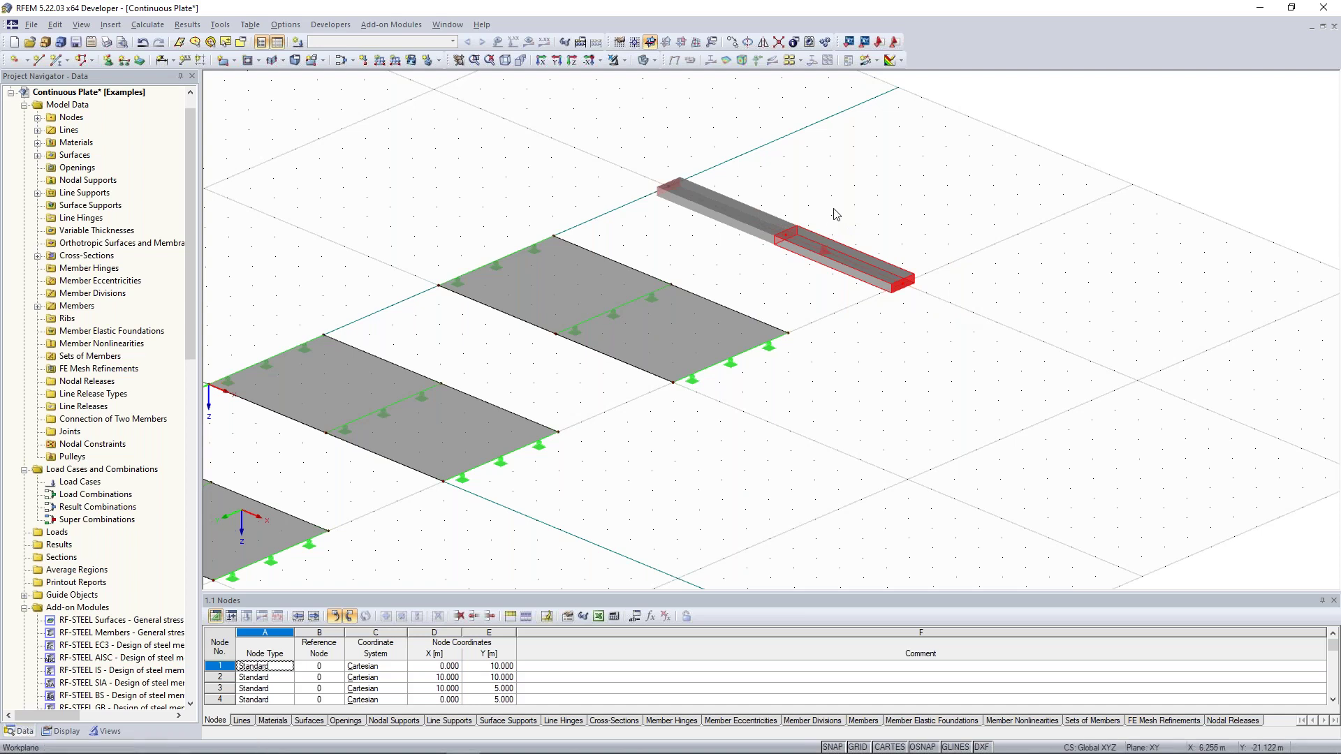
mouse_move(790, 238)
click(108, 62)
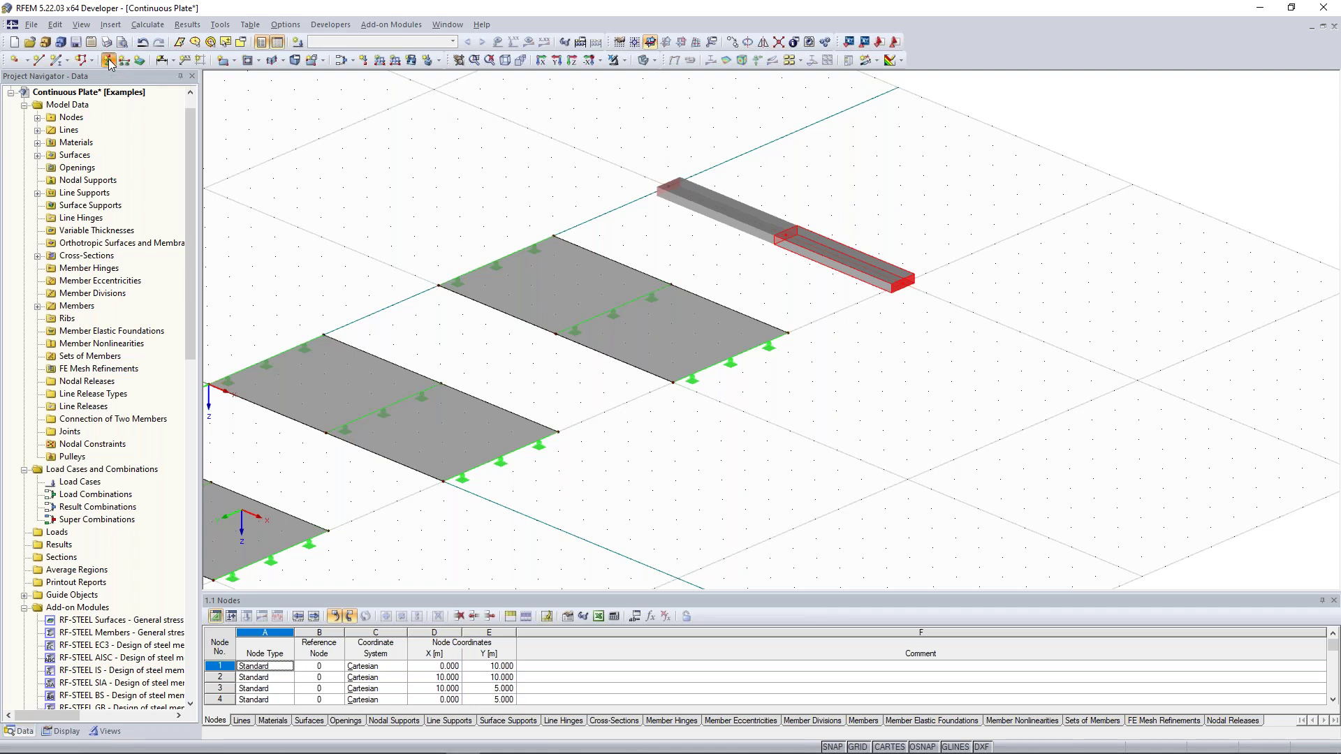
drag(649, 249, 962, 275)
click(966, 343)
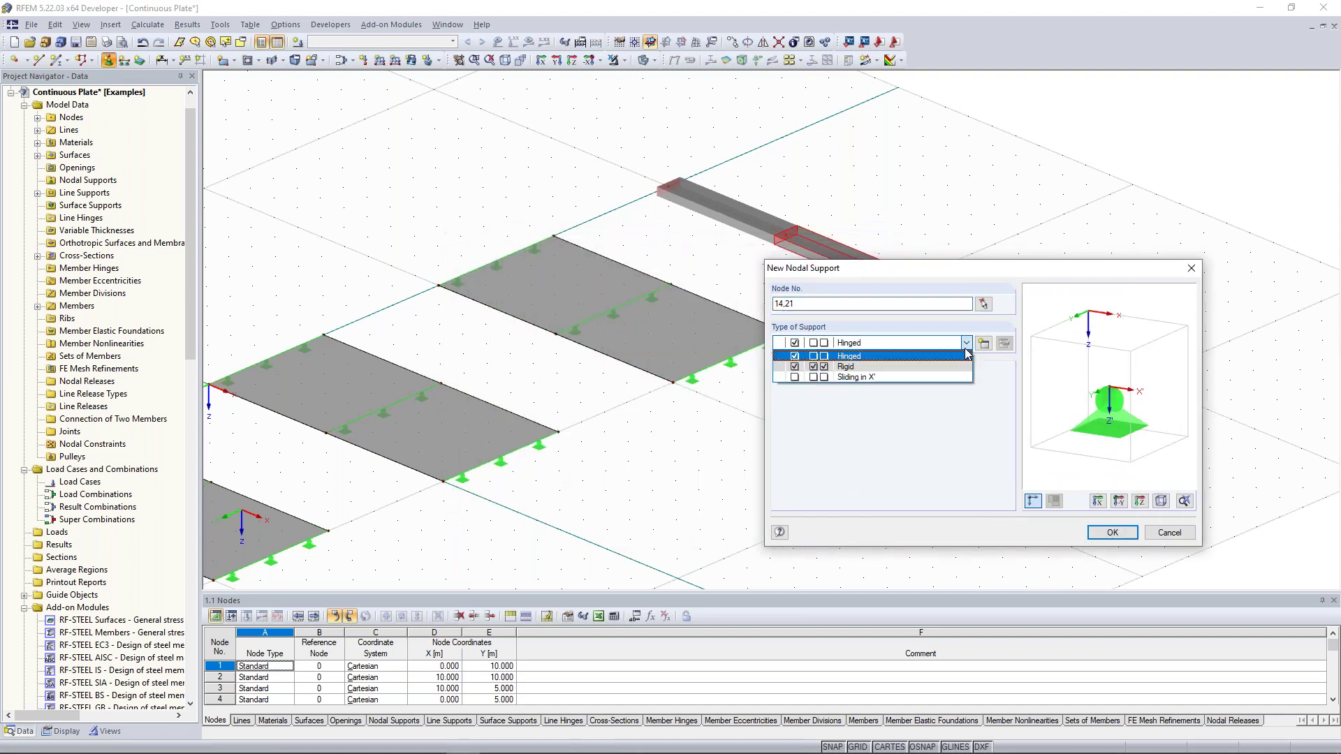
click(966, 352)
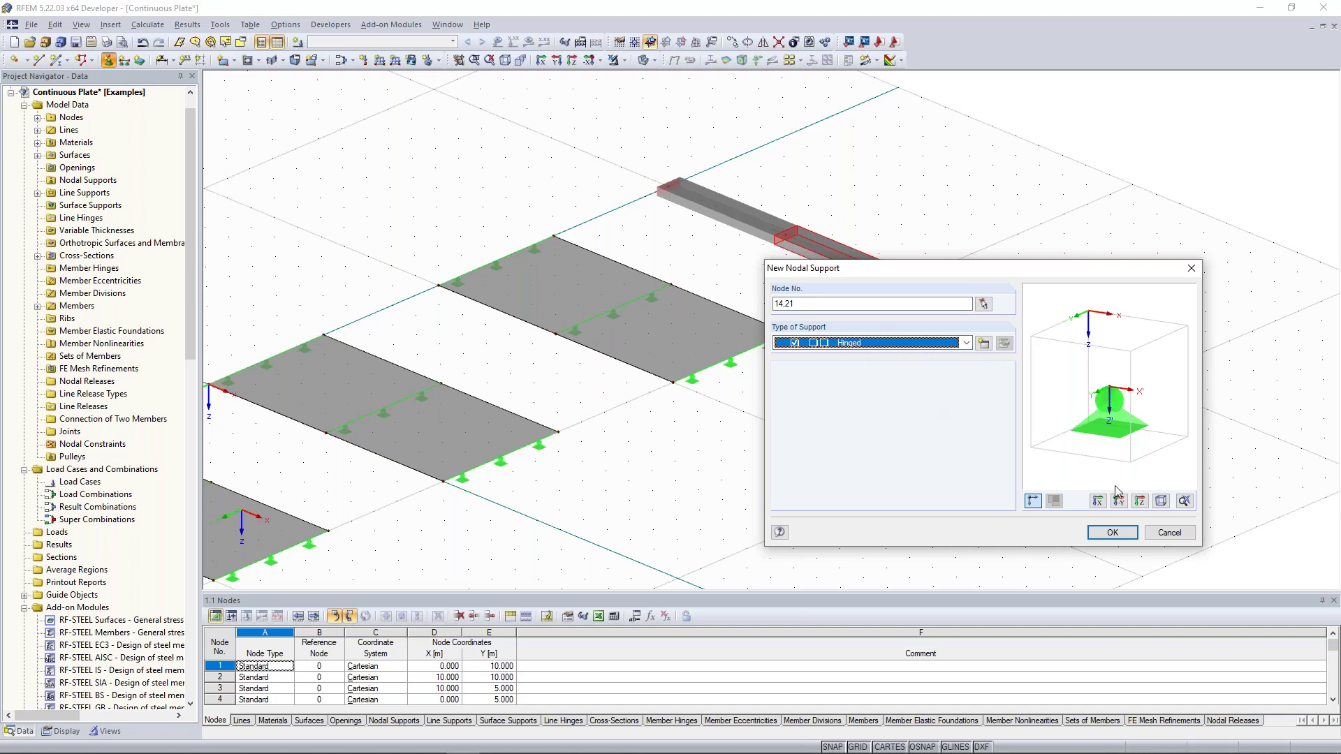
click(1113, 533)
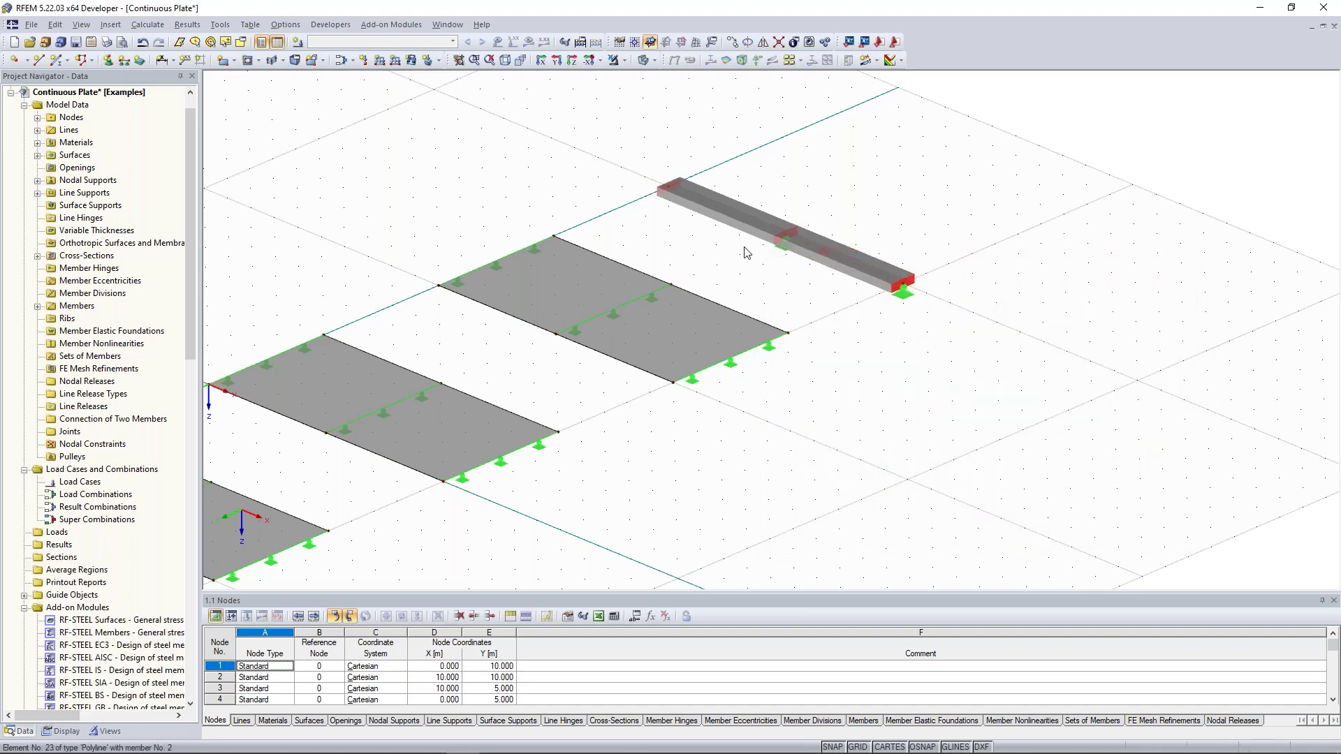
click(781, 266)
key(Escape)
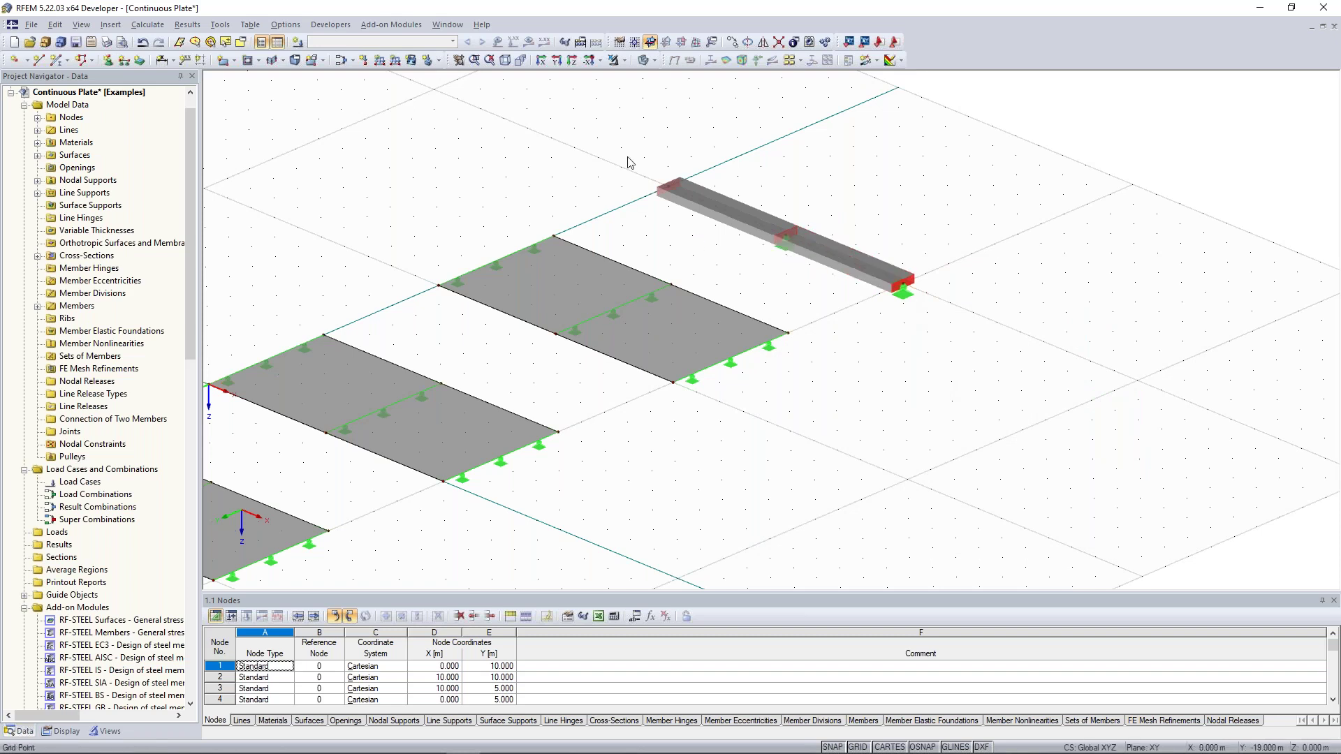
- Place a new nodal support type on the beam's start node 13, with uZ fixed and the rotation about X restrained
drag(620, 126, 718, 210)
scroll(733, 154, up, 3)
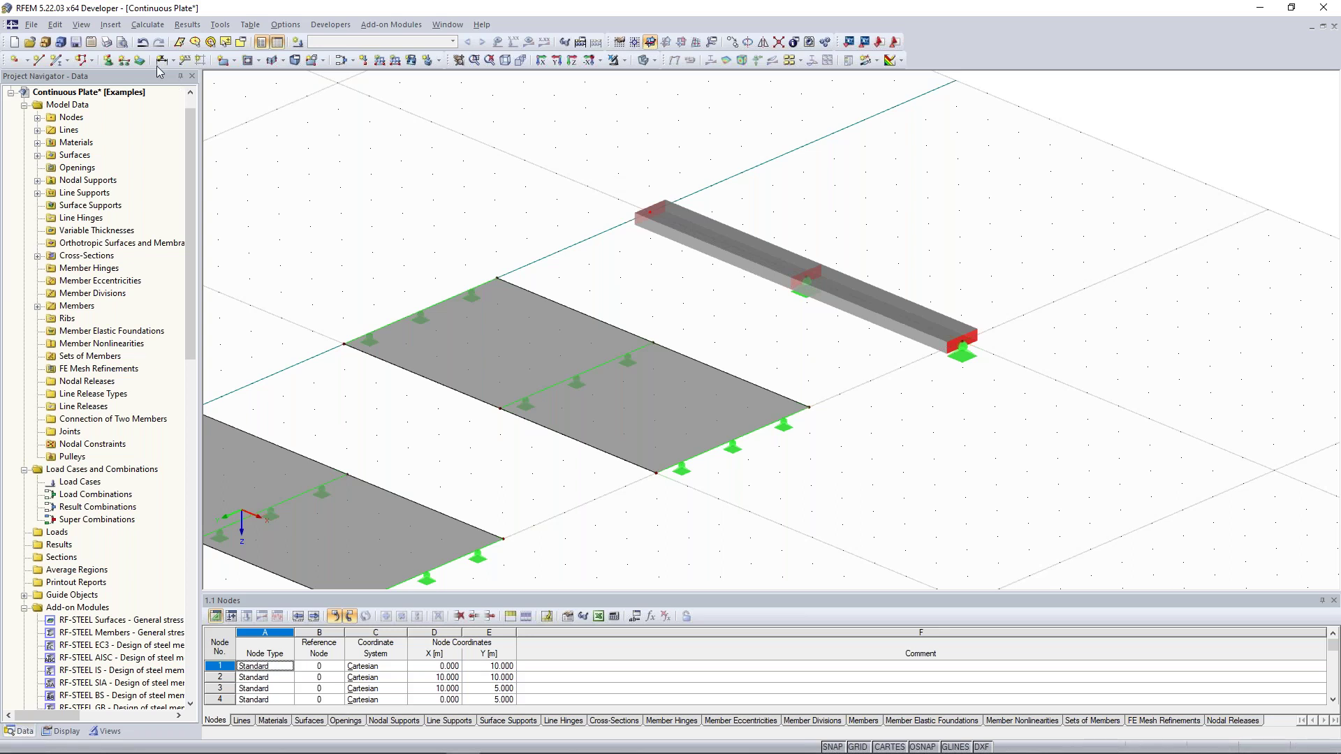
click(111, 61)
drag(551, 145, 313, 140)
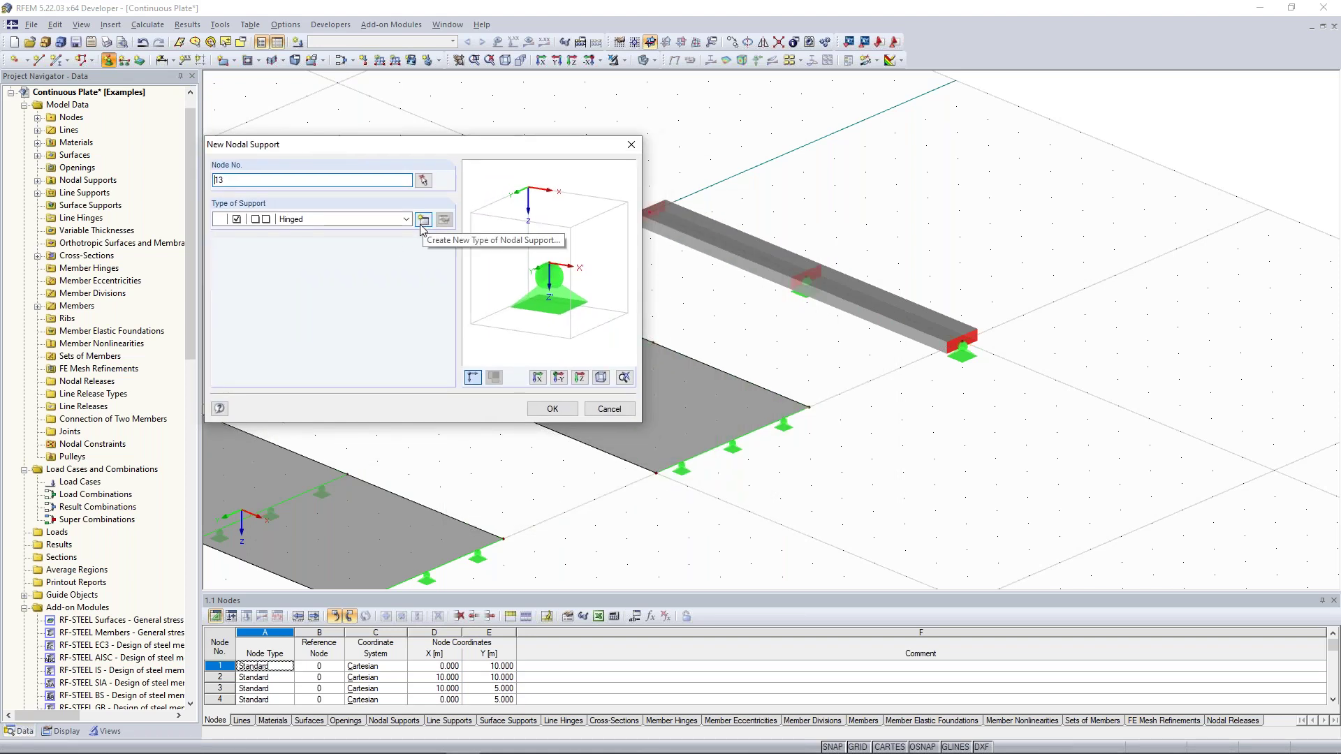
click(423, 220)
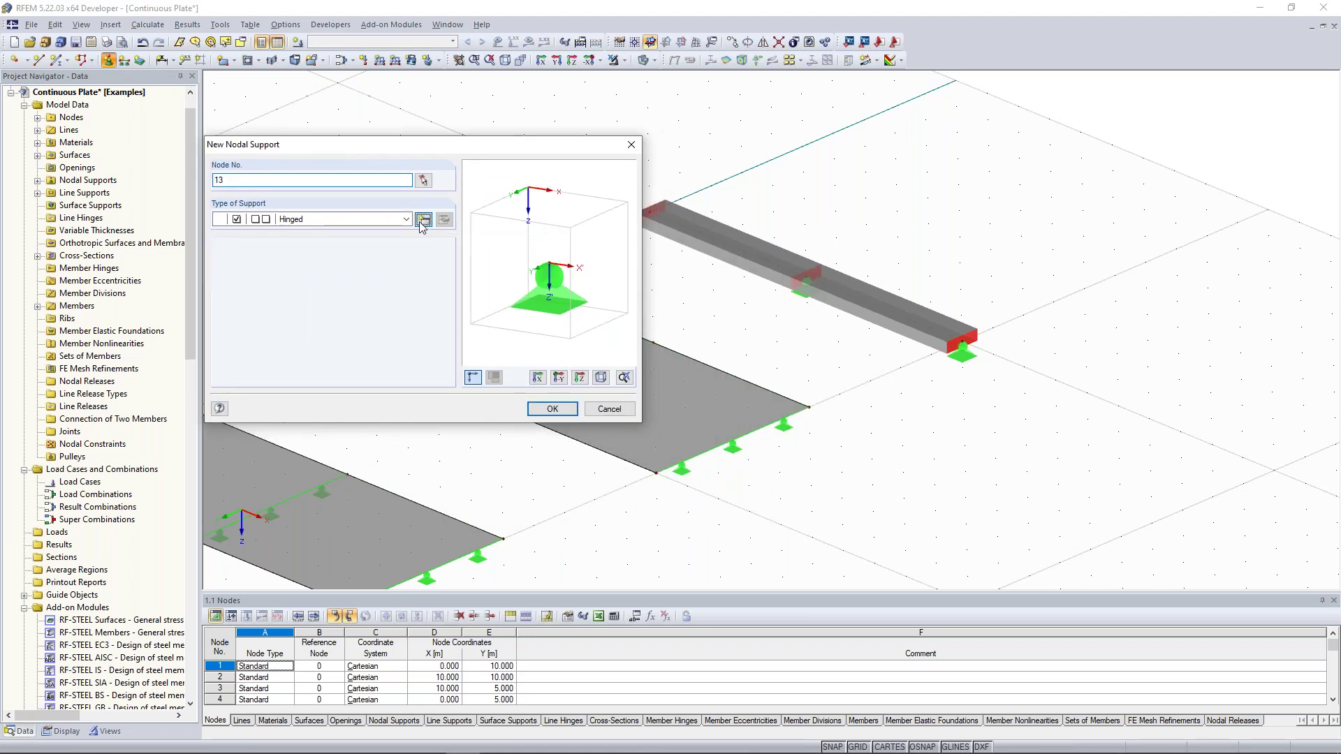
drag(532, 165, 275, 100)
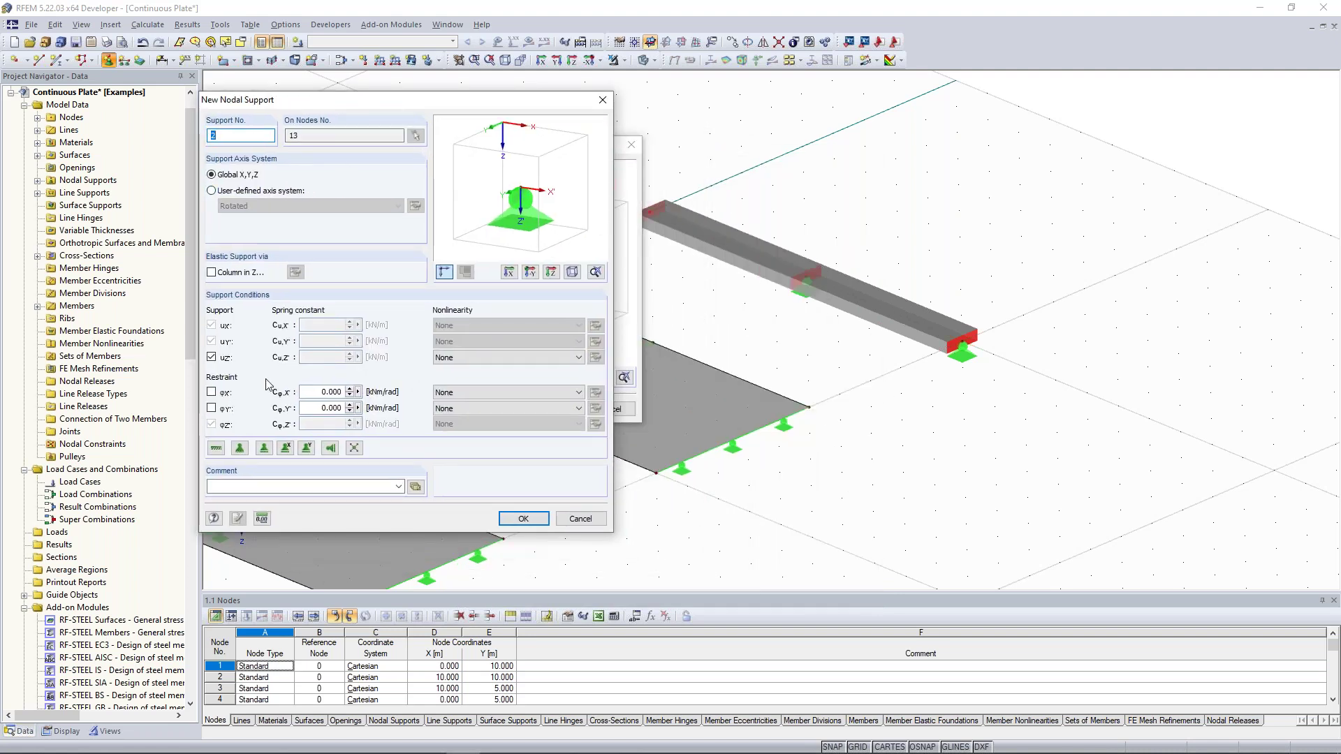
click(211, 392)
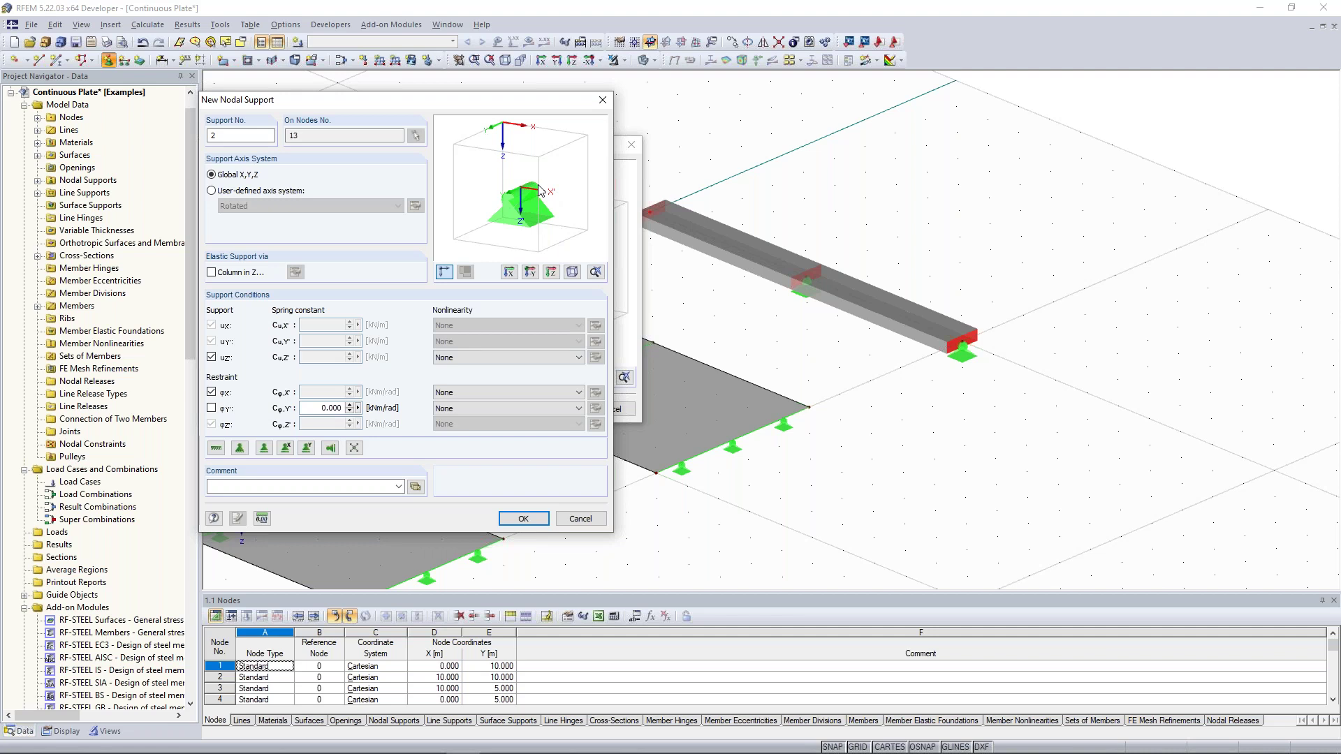
click(533, 521)
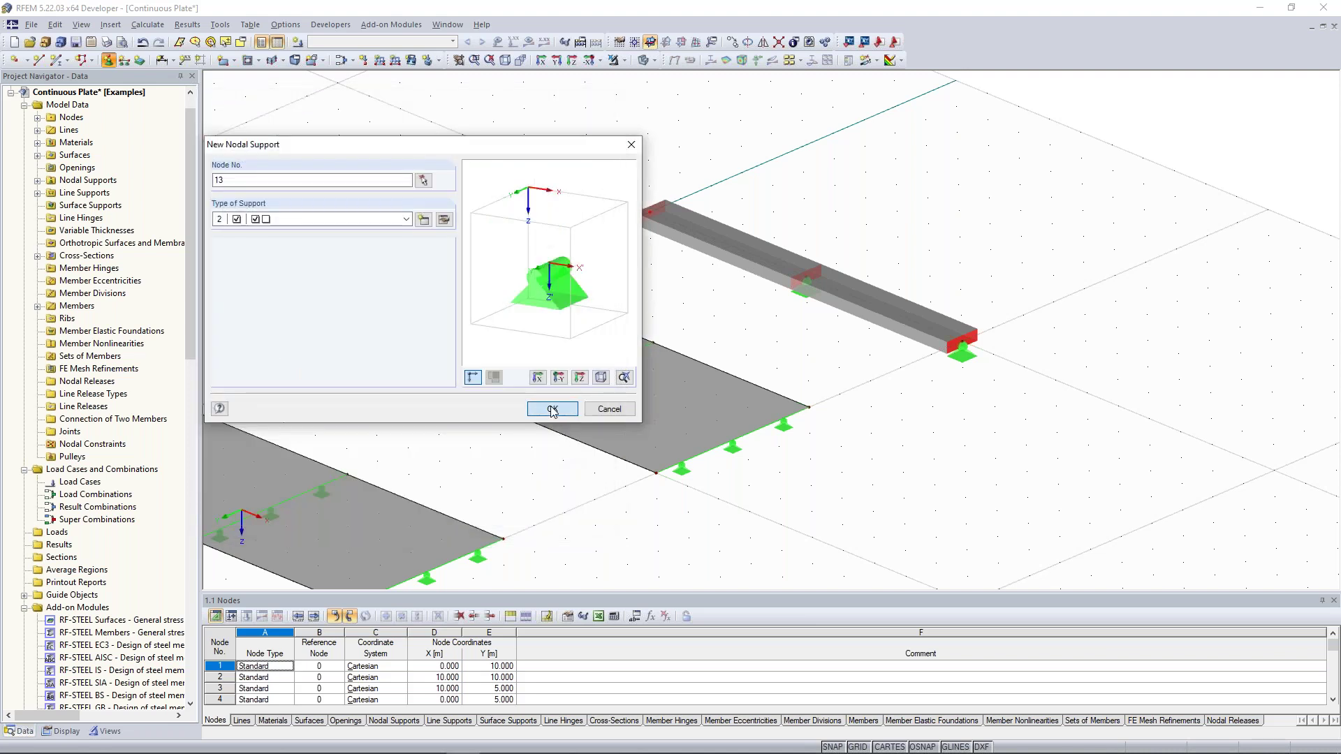
click(553, 412)
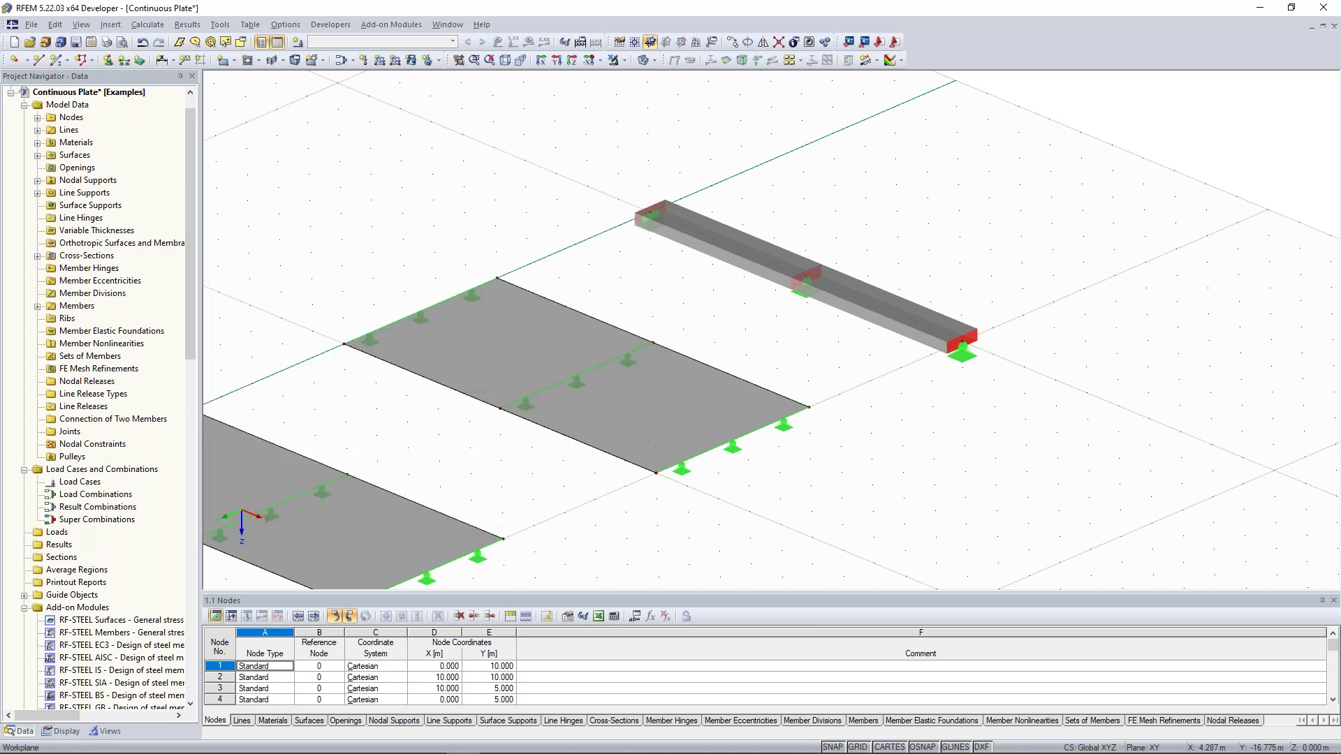
scroll(690, 304, down, 3)
middle_drag(431, 281, 640, 200)
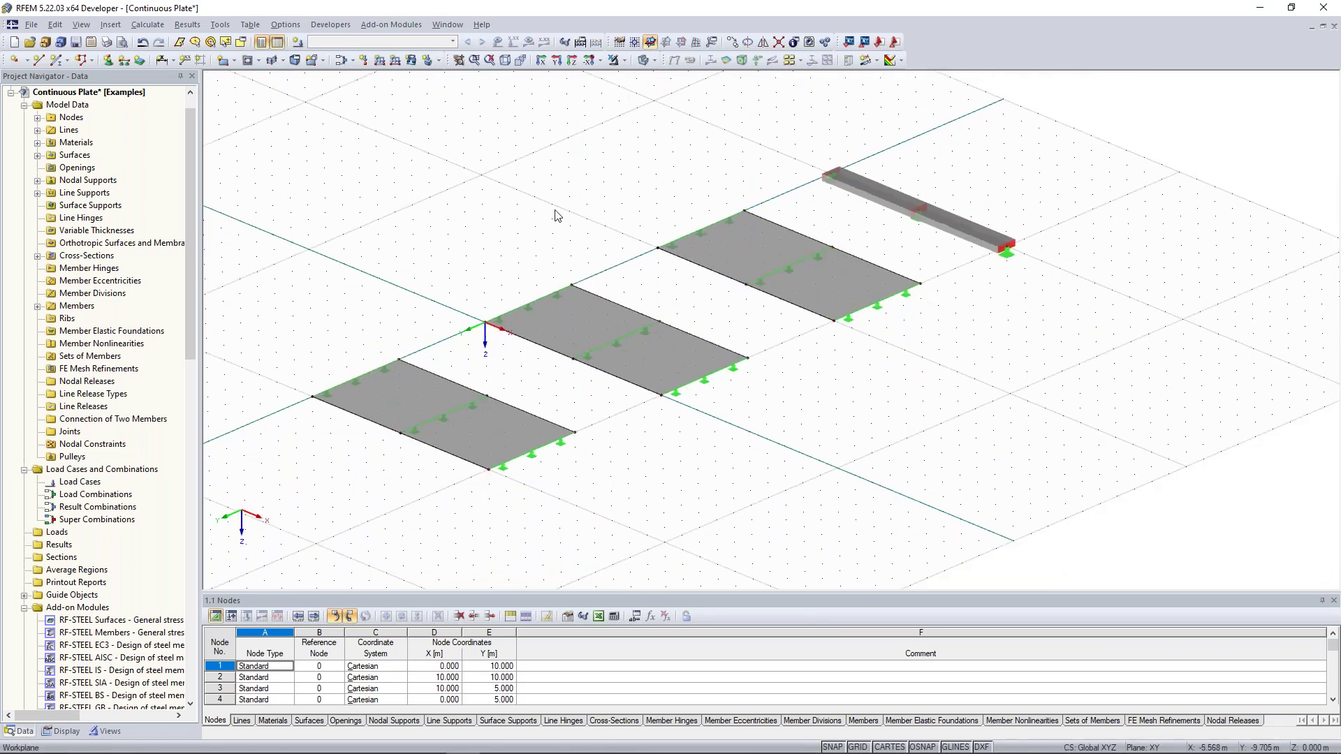
scroll(557, 216, down, 1)
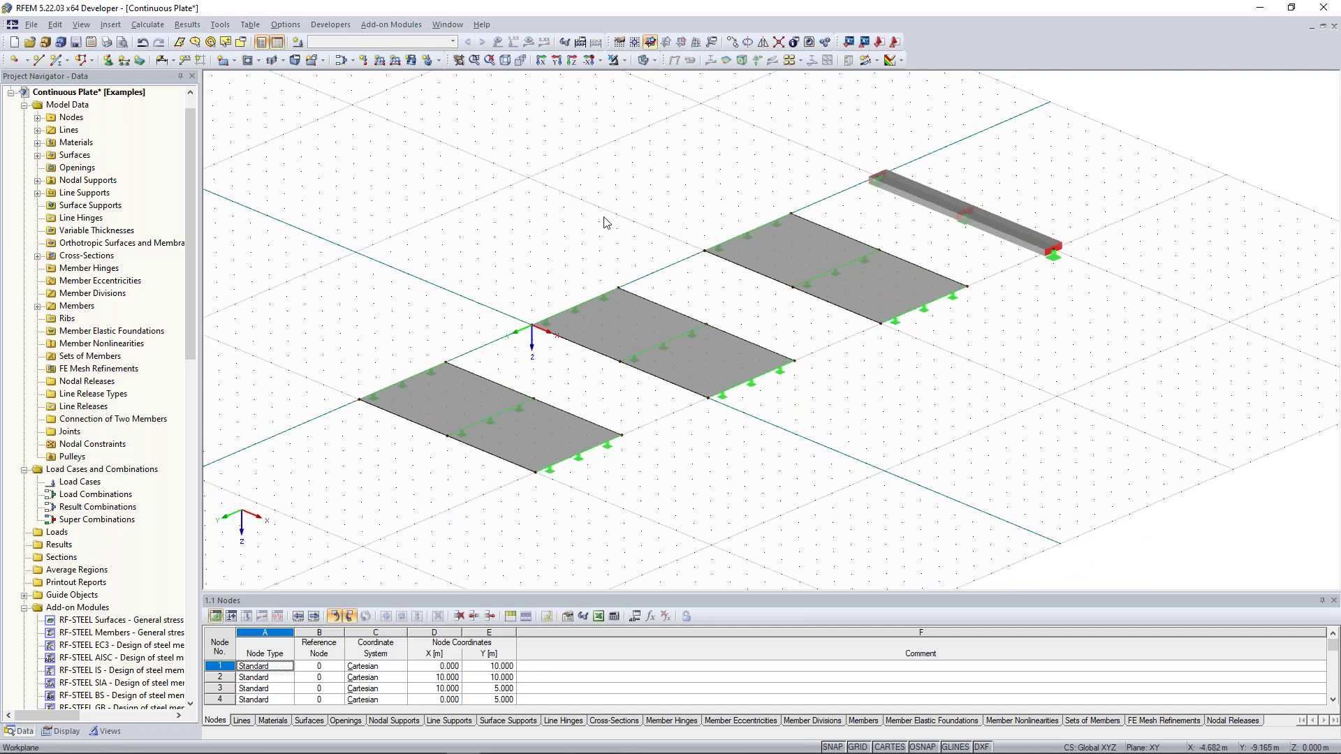
ctrl+middle_drag(604, 210, 688, 199)
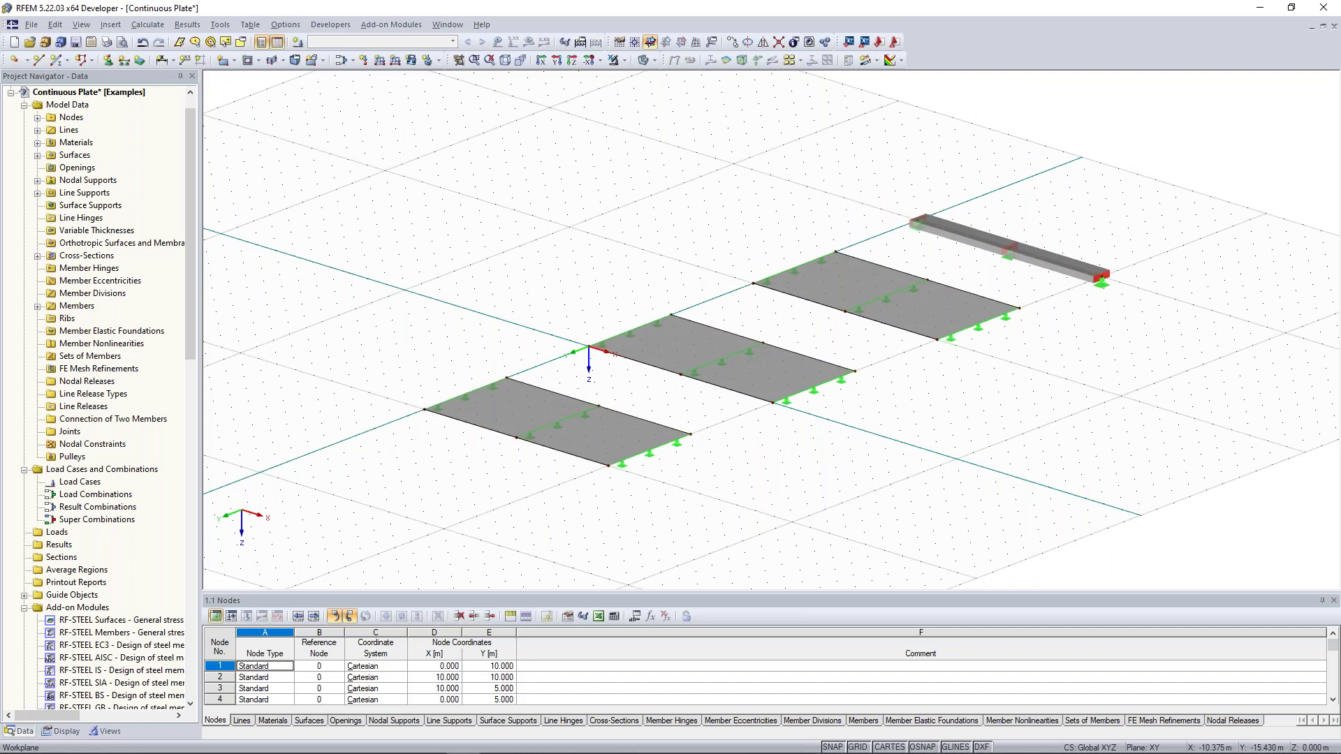
ctrl+middle_drag(688, 199, 597, 210)
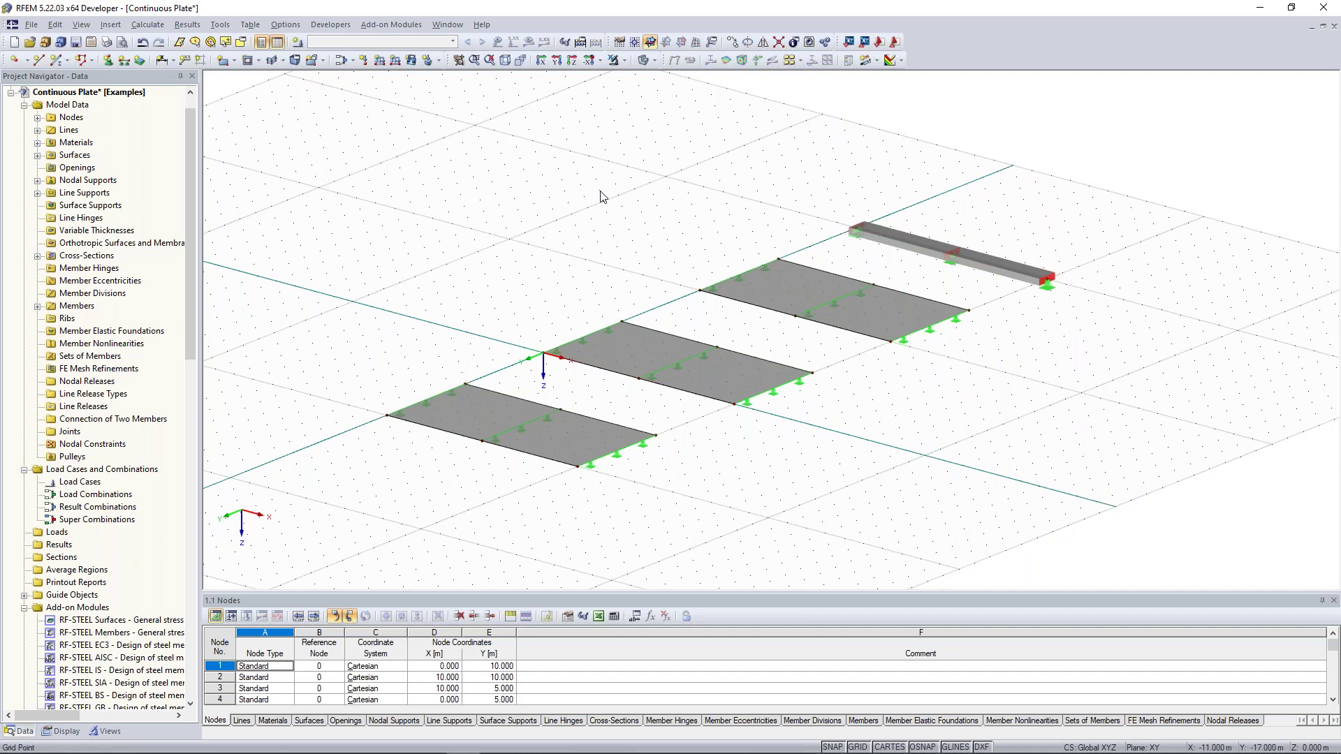
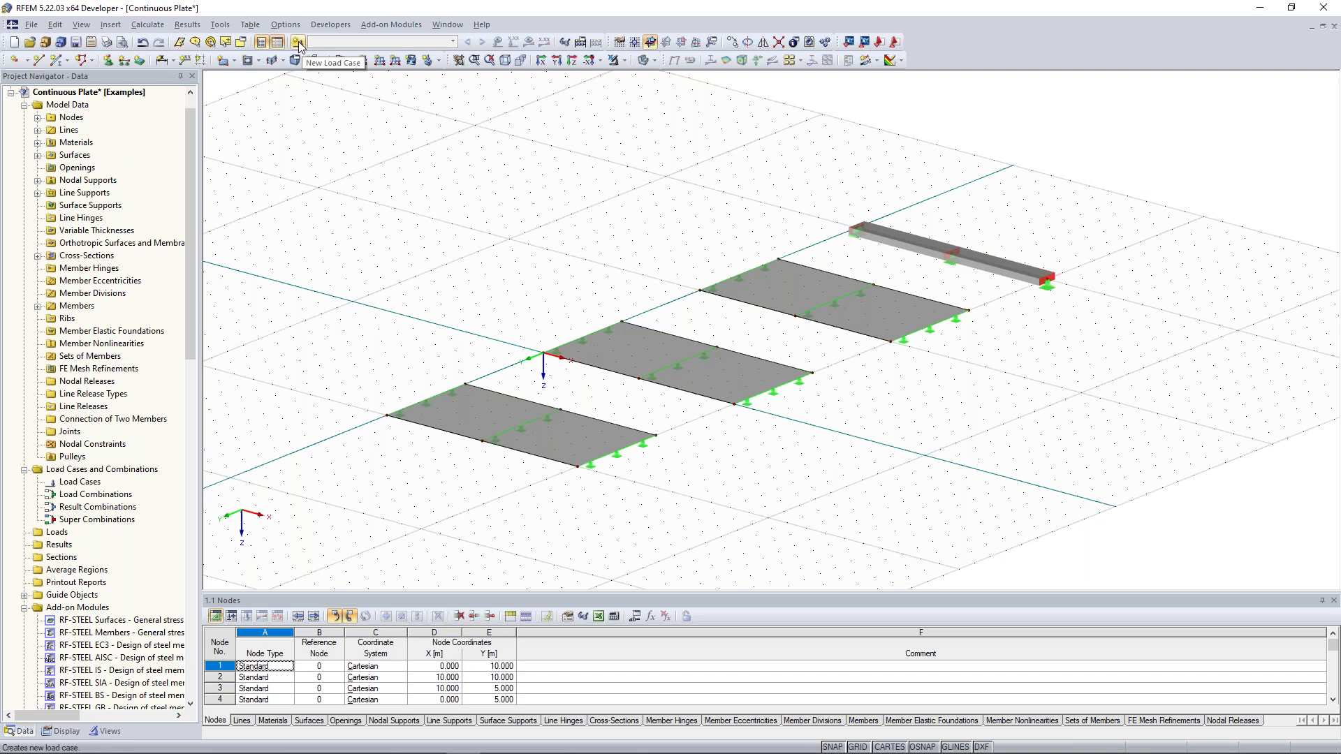
- Create load case LC1 described as test, in the Permanent action category with self-weight deactivated
click(298, 43)
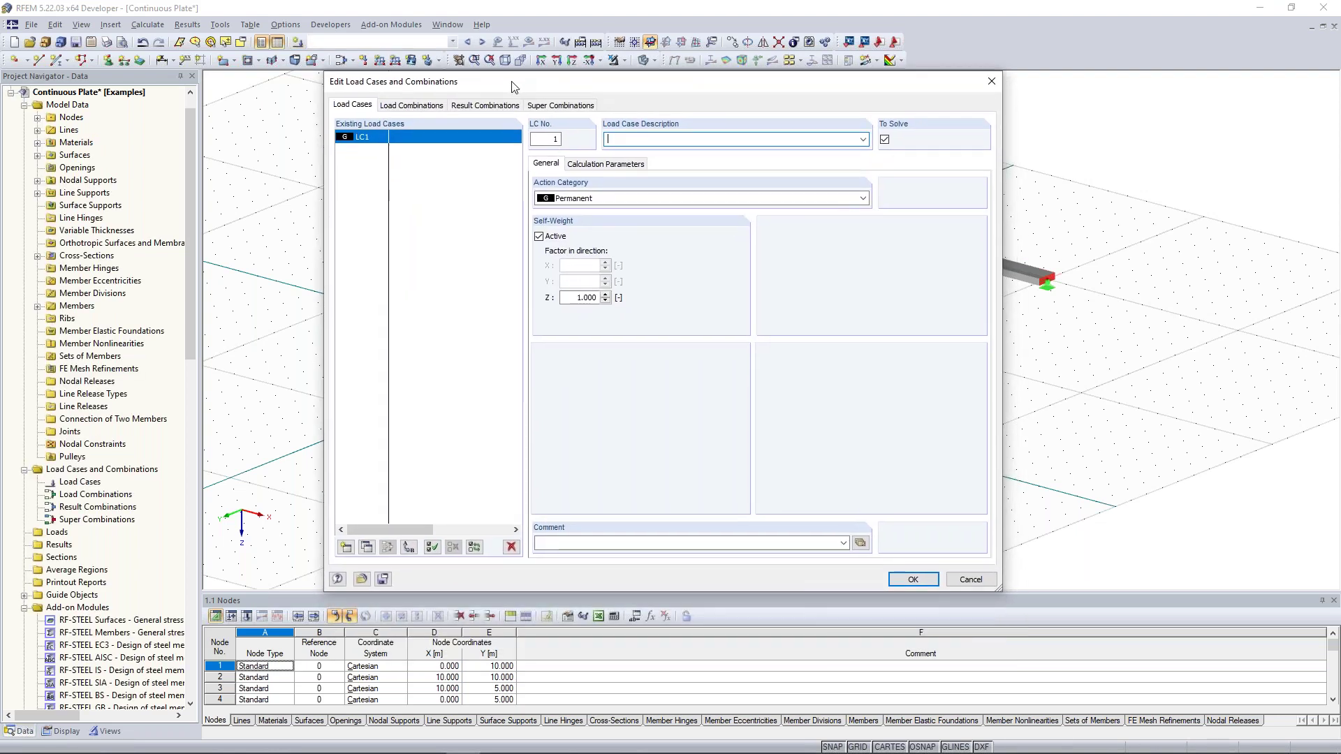
click(661, 140)
text(test)
click(541, 237)
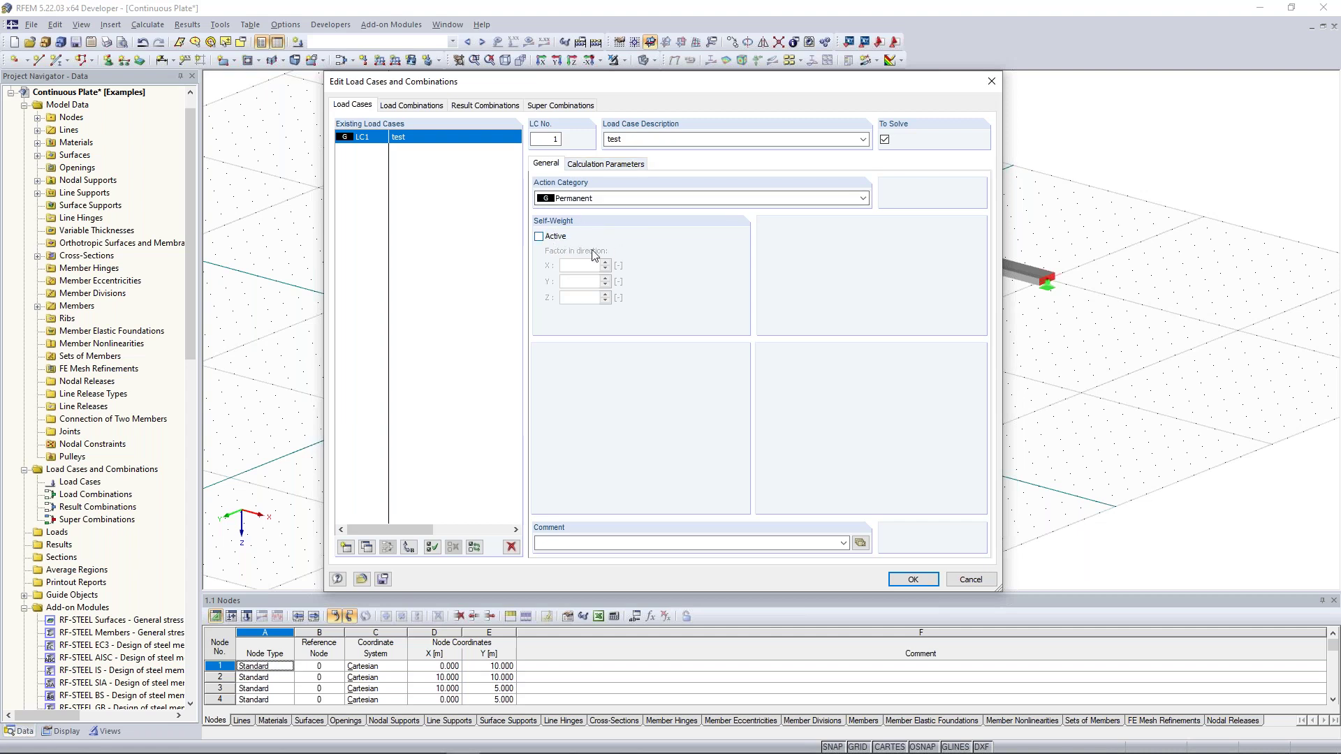
click(913, 579)
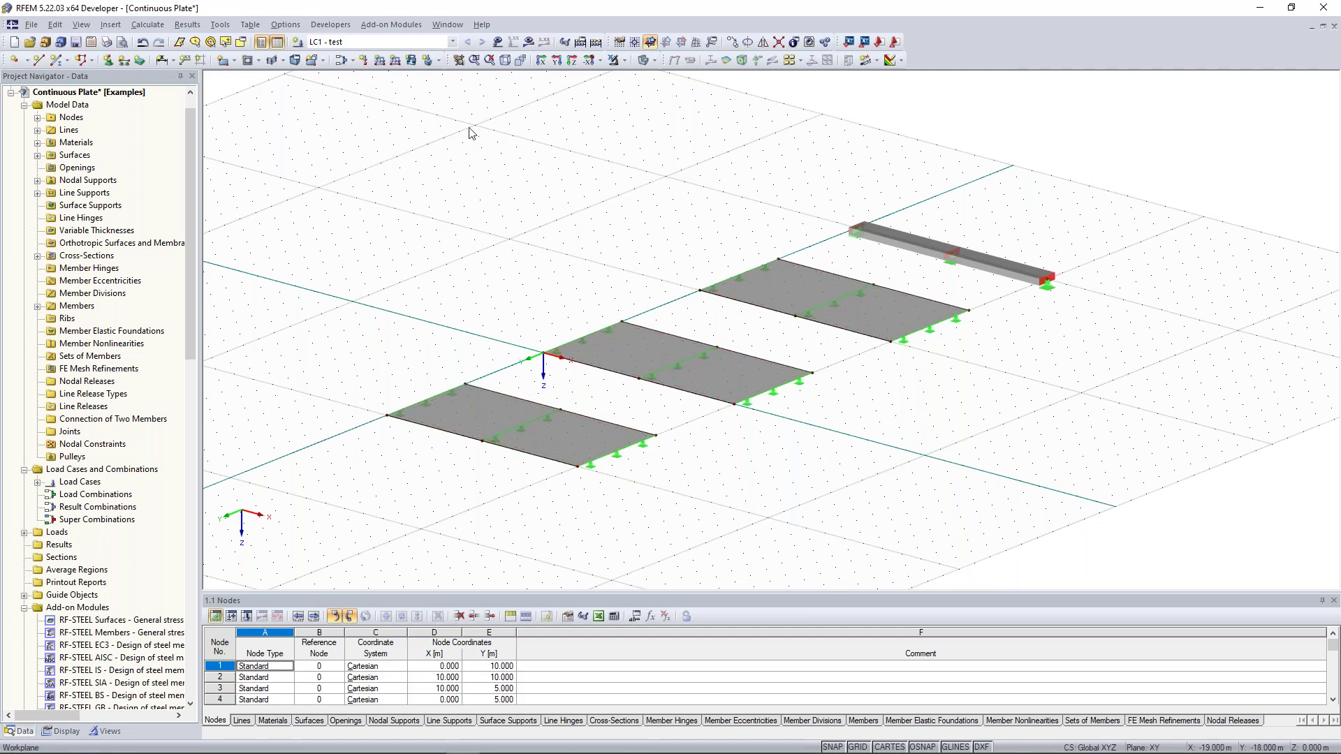
- Apply a uniform surface force load of 10 kN/m² in the global ZL direction to all three surfaces
click(411, 61)
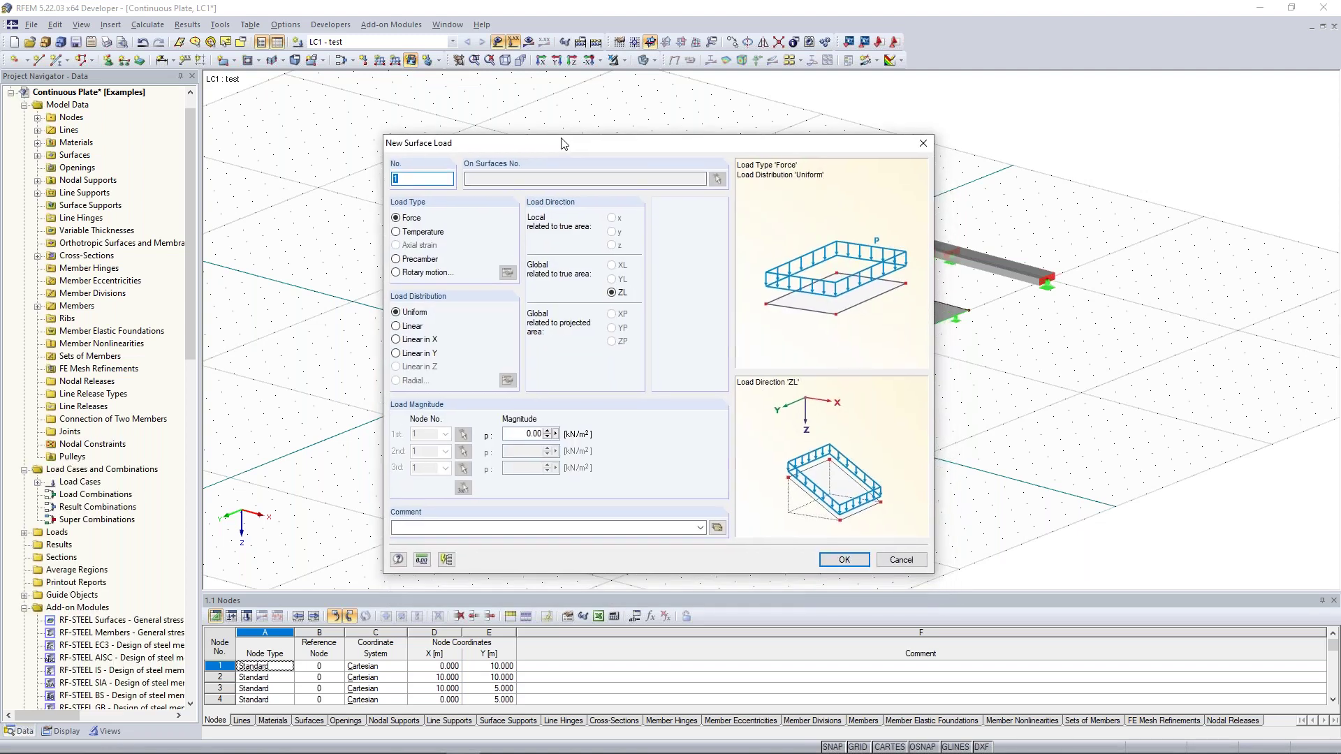
drag(563, 144, 551, 119)
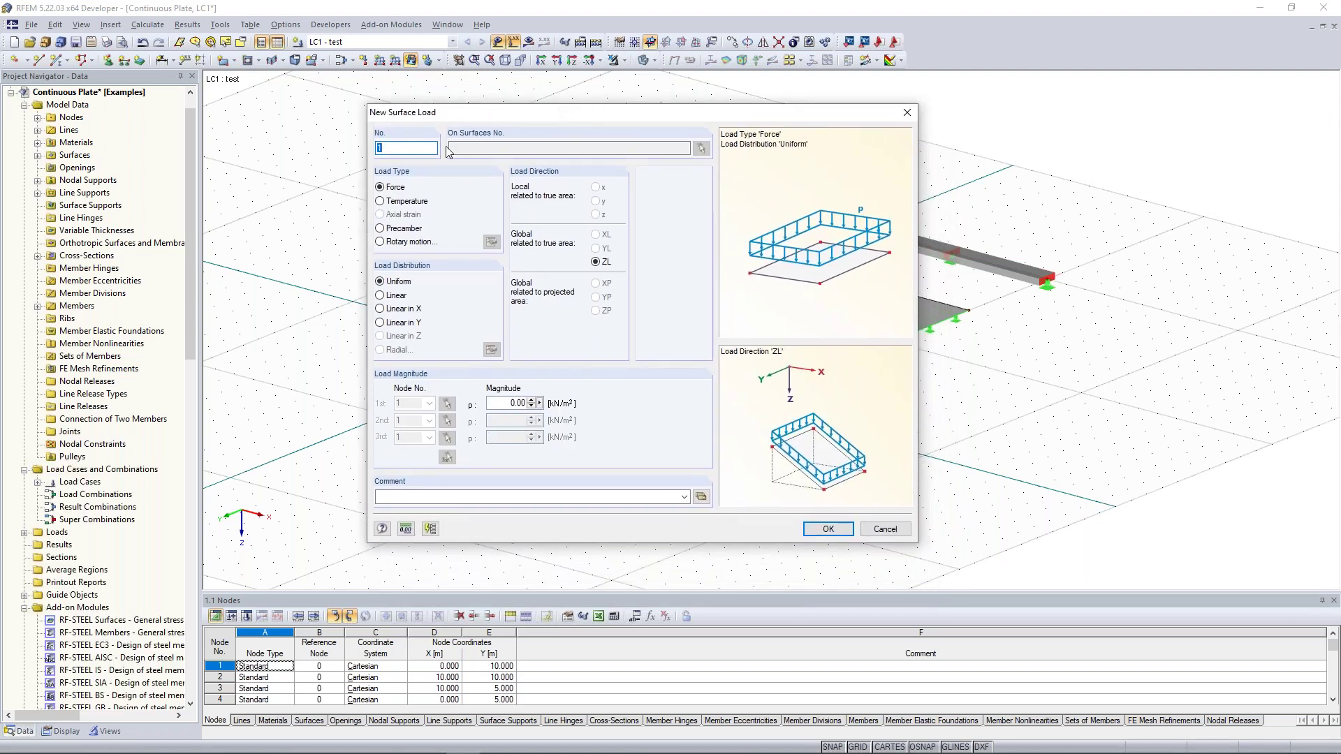
click(389, 190)
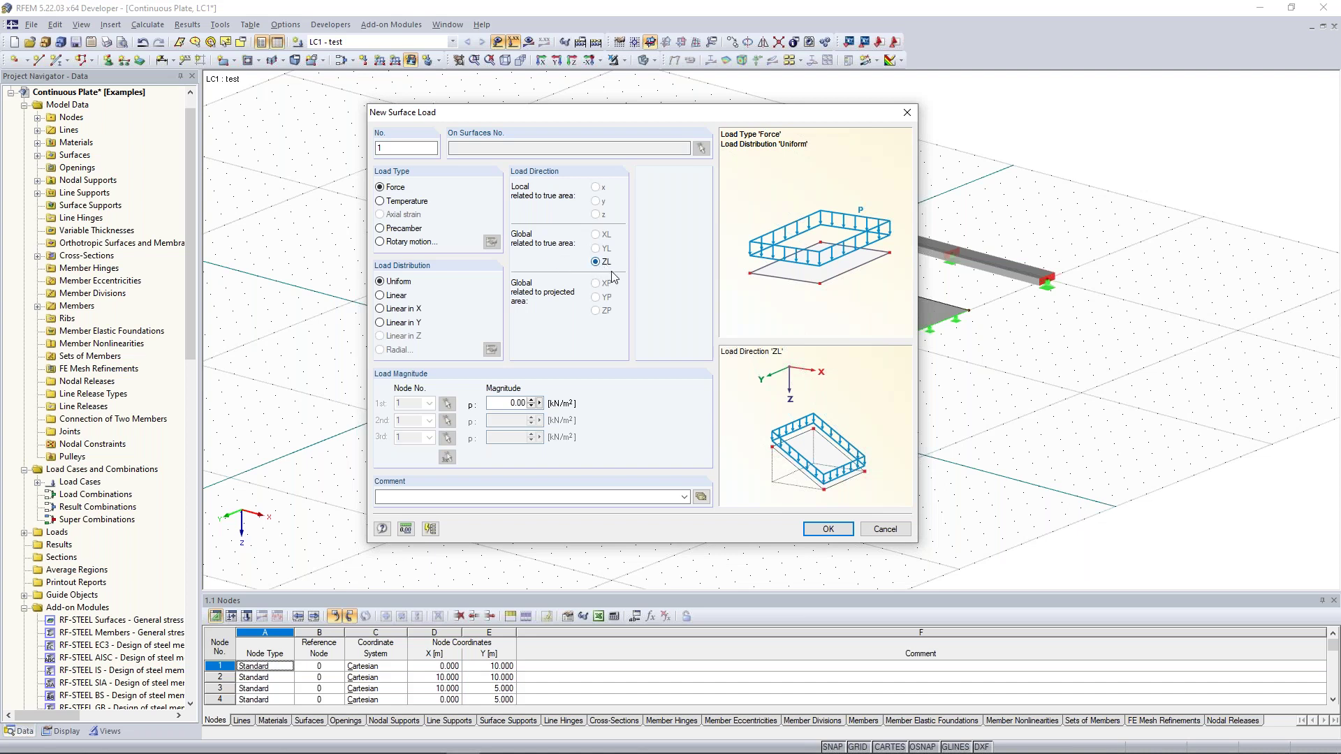
double_click(514, 403)
text(10)
click(823, 530)
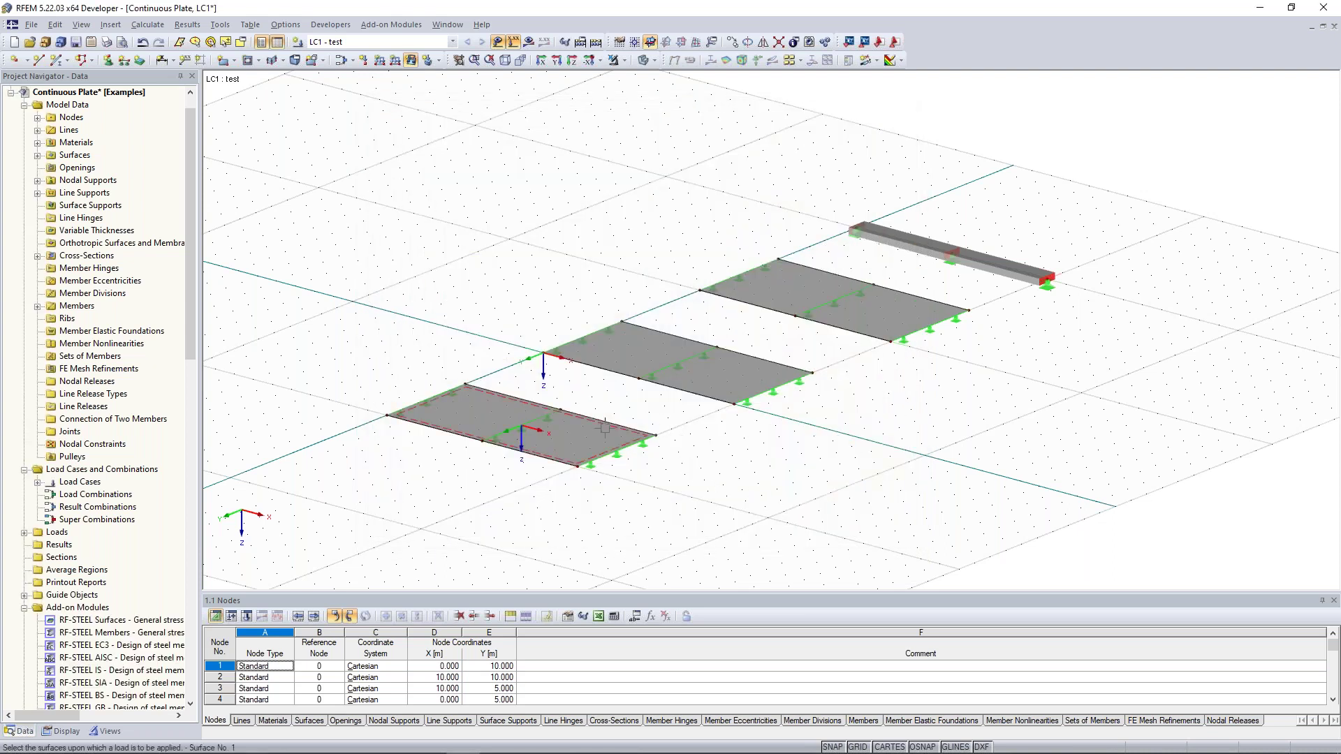
click(604, 428)
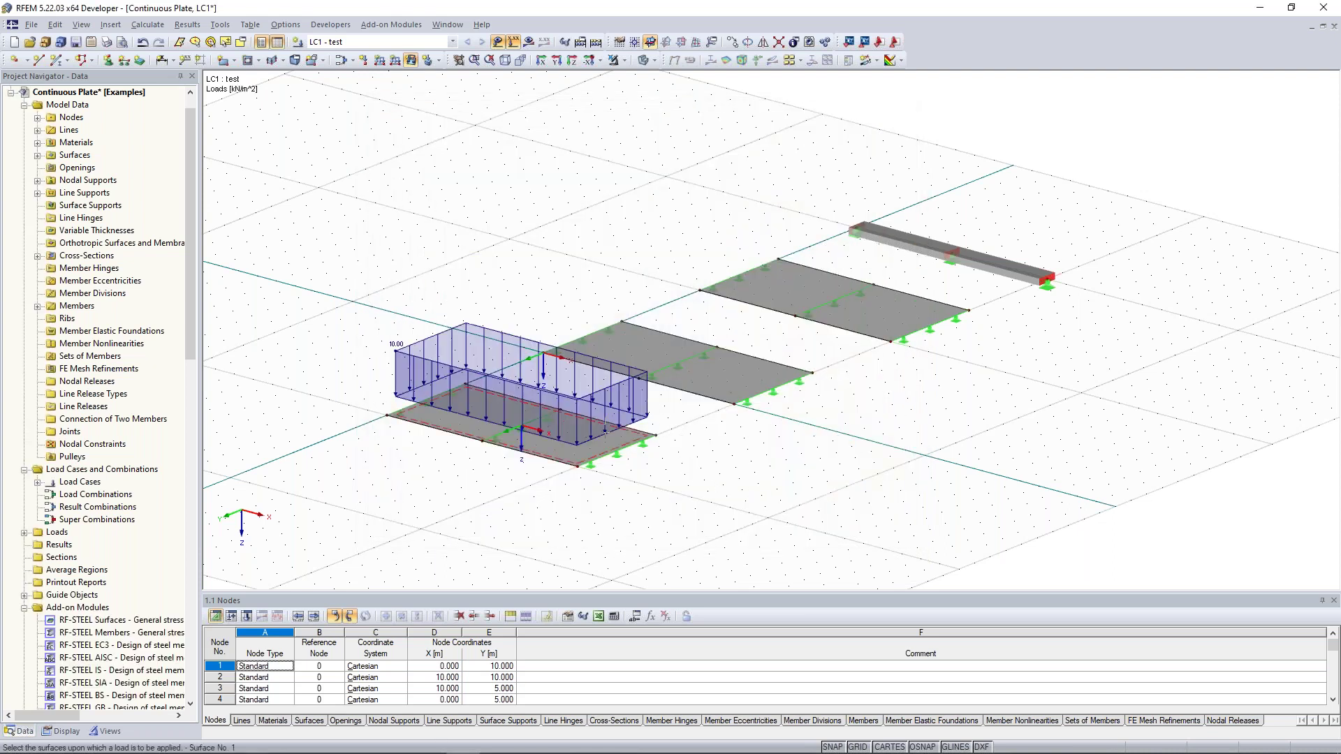
click(725, 362)
click(883, 304)
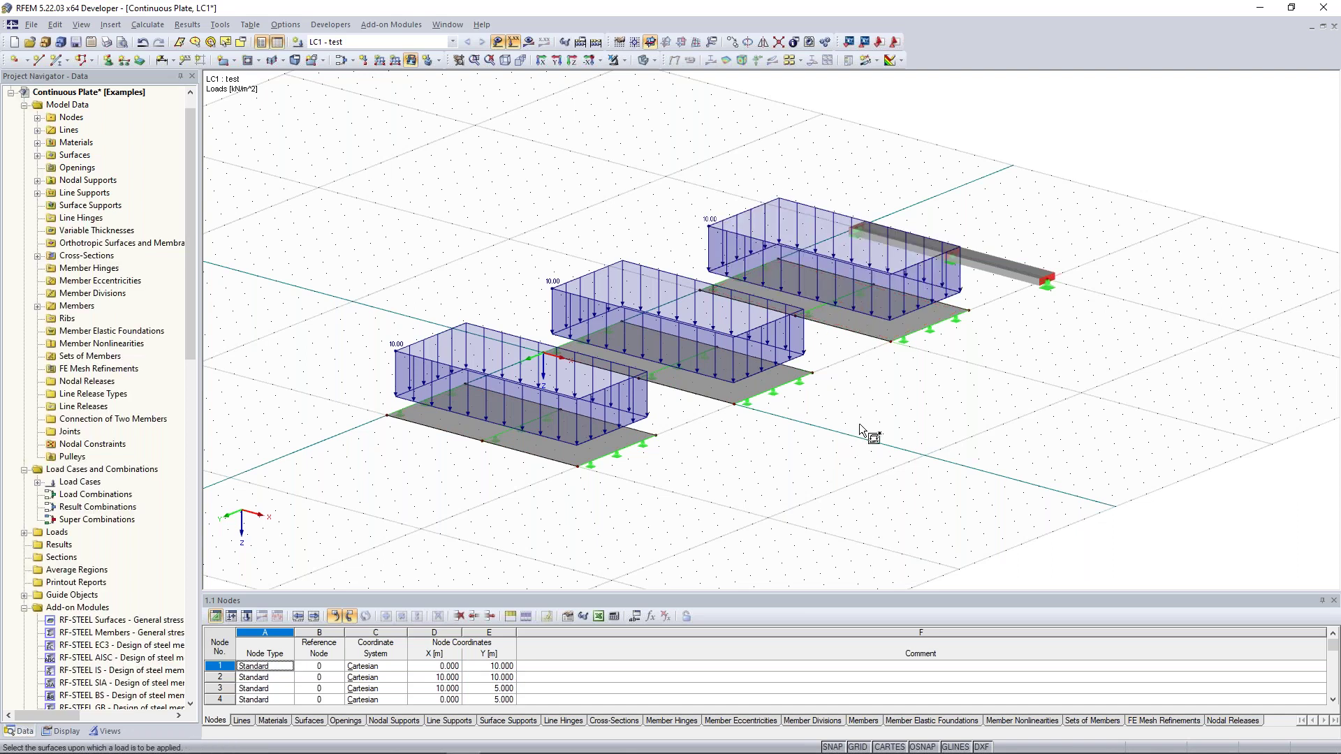
key(Escape)
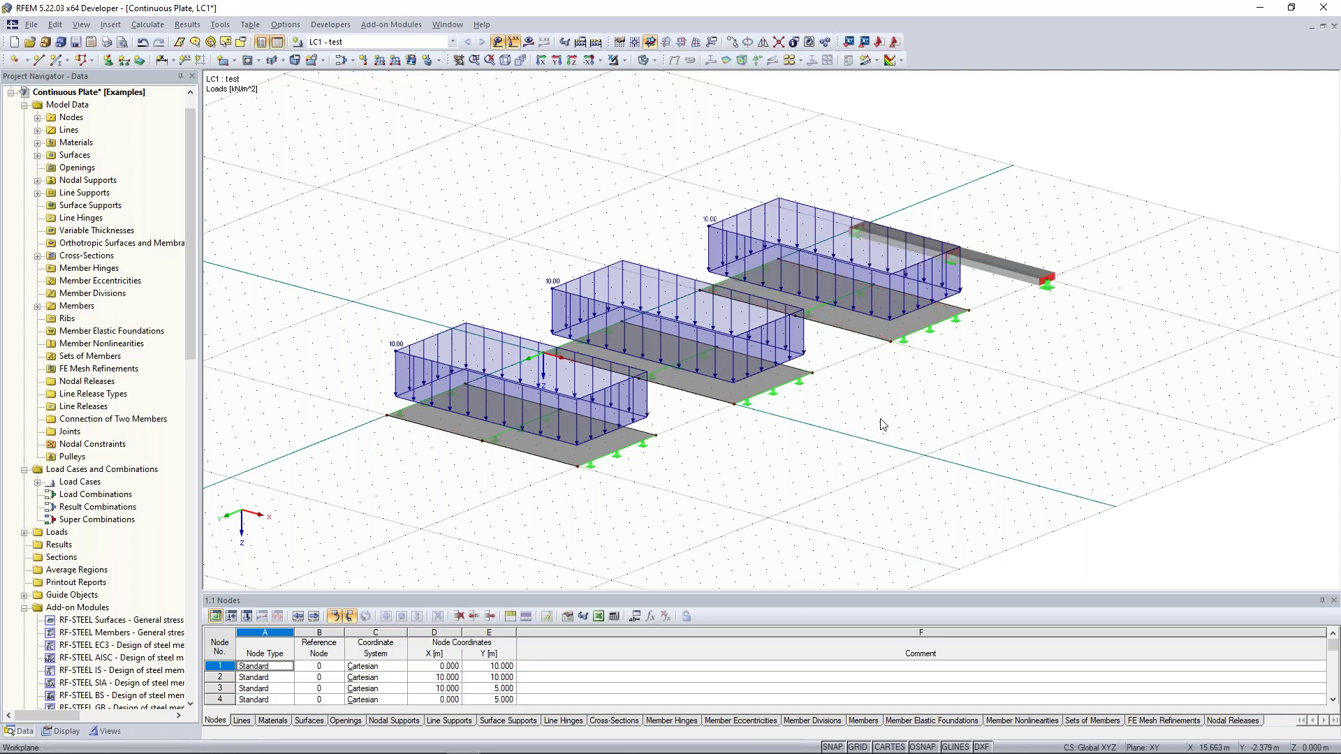
- Apply a uniform member force load of 10 kN/m in the global ZL direction to both members of the beam
ctrl+middle_drag(1016, 371, 951, 378)
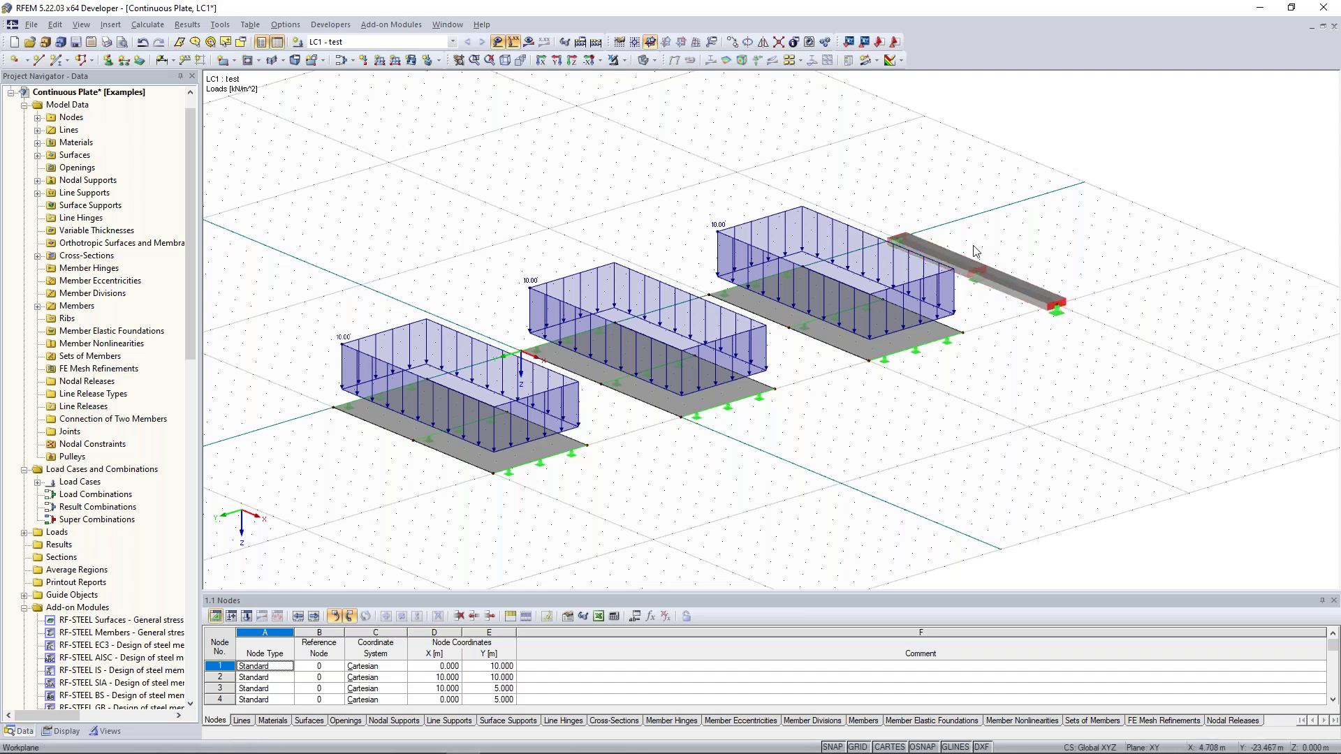
middle_drag(1060, 253, 1014, 259)
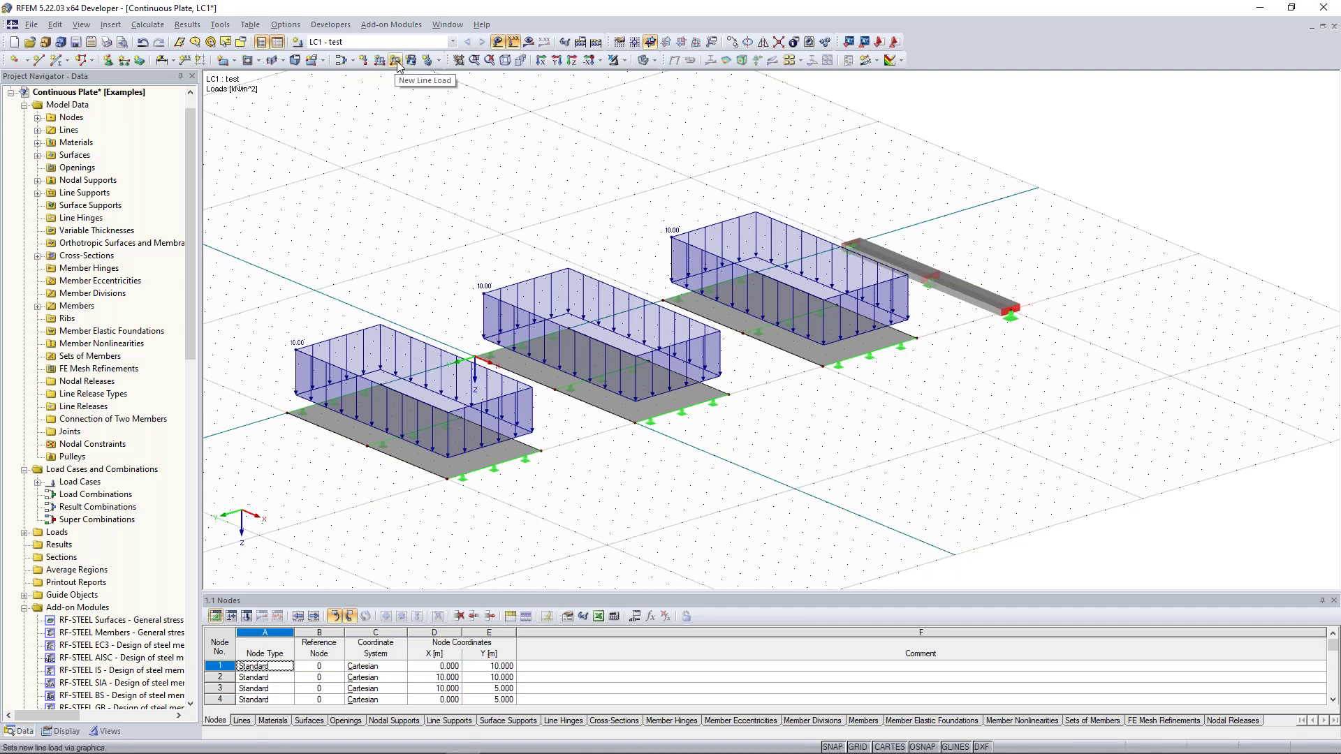
ctrl+middle_drag(698, 293, 820, 297)
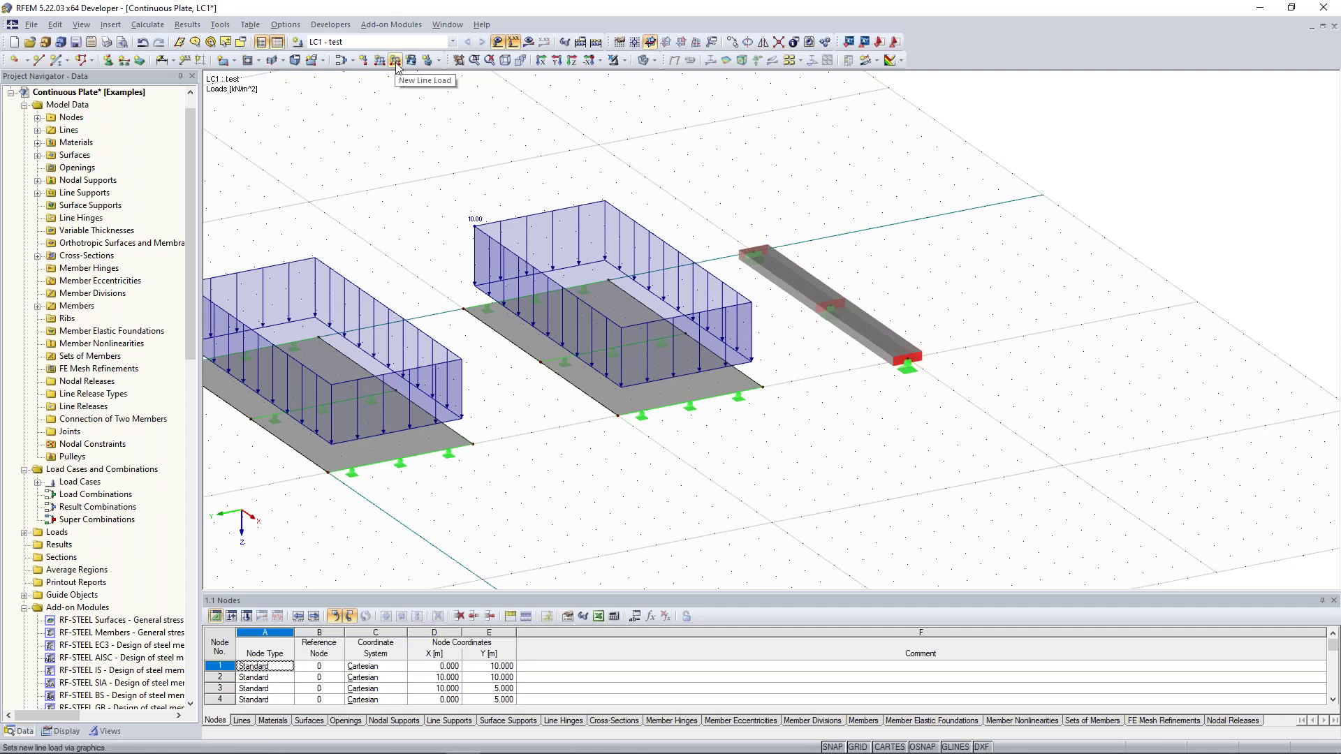
middle_drag(422, 191, 787, 137)
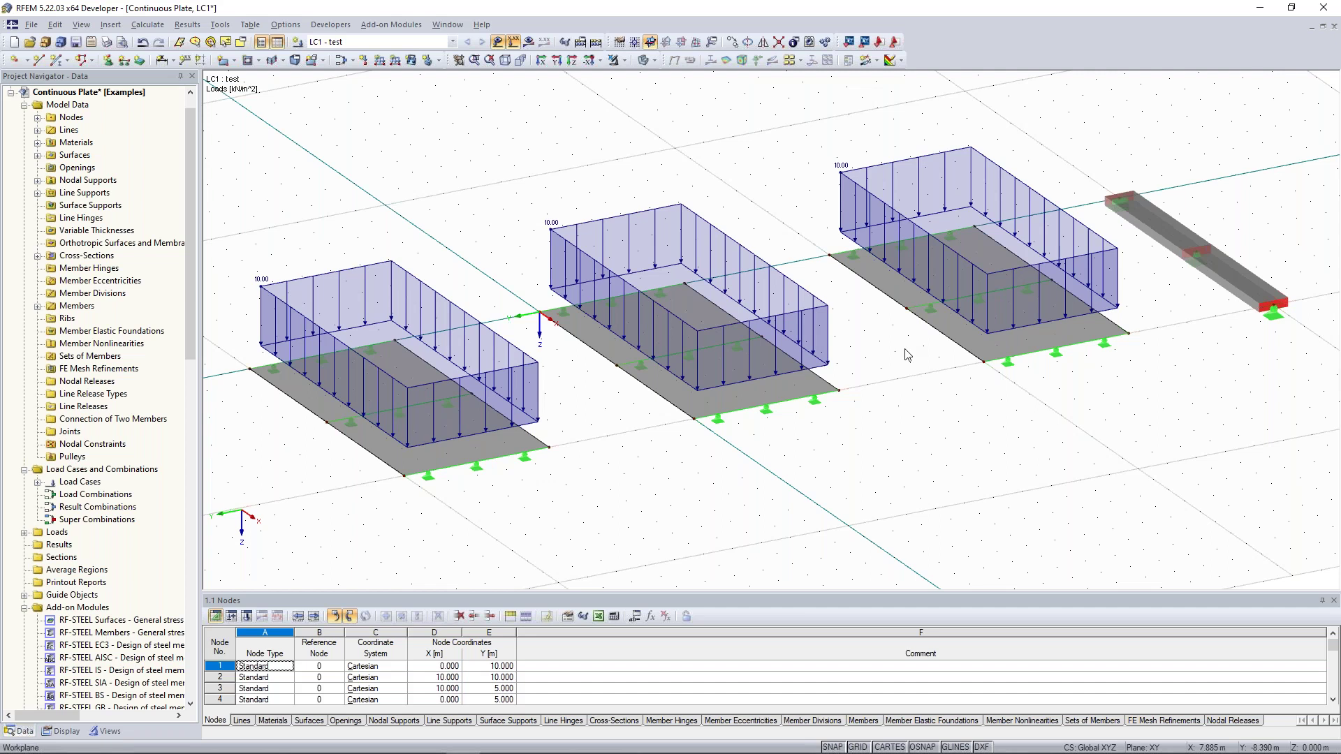
middle_drag(905, 355, 834, 336)
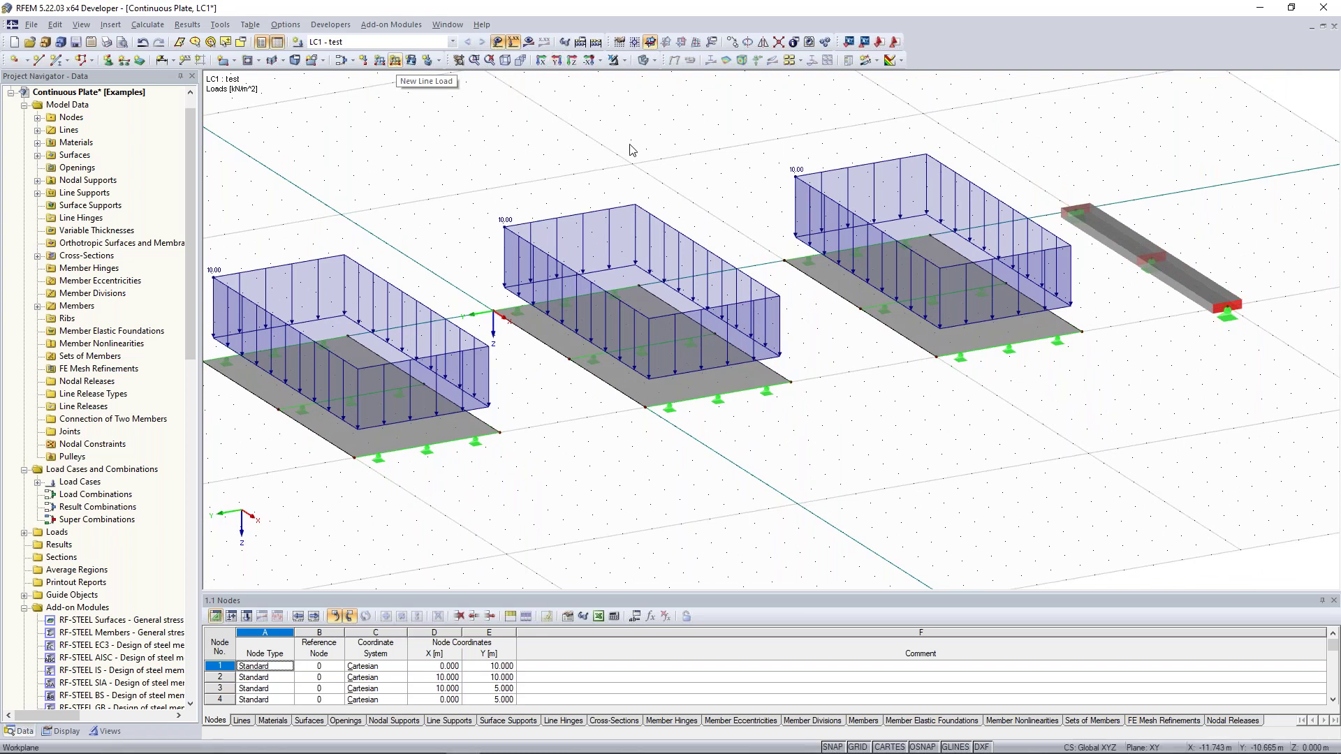
middle_drag(1071, 206, 823, 239)
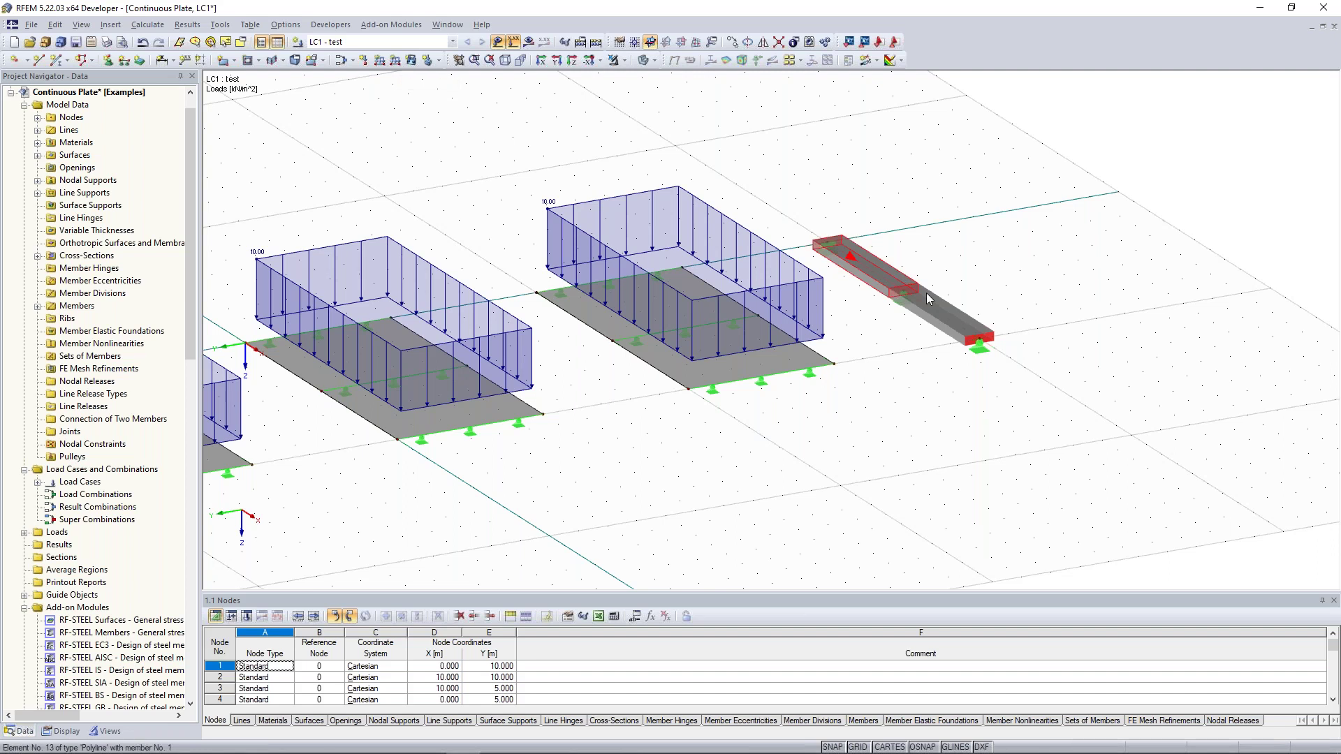
click(379, 60)
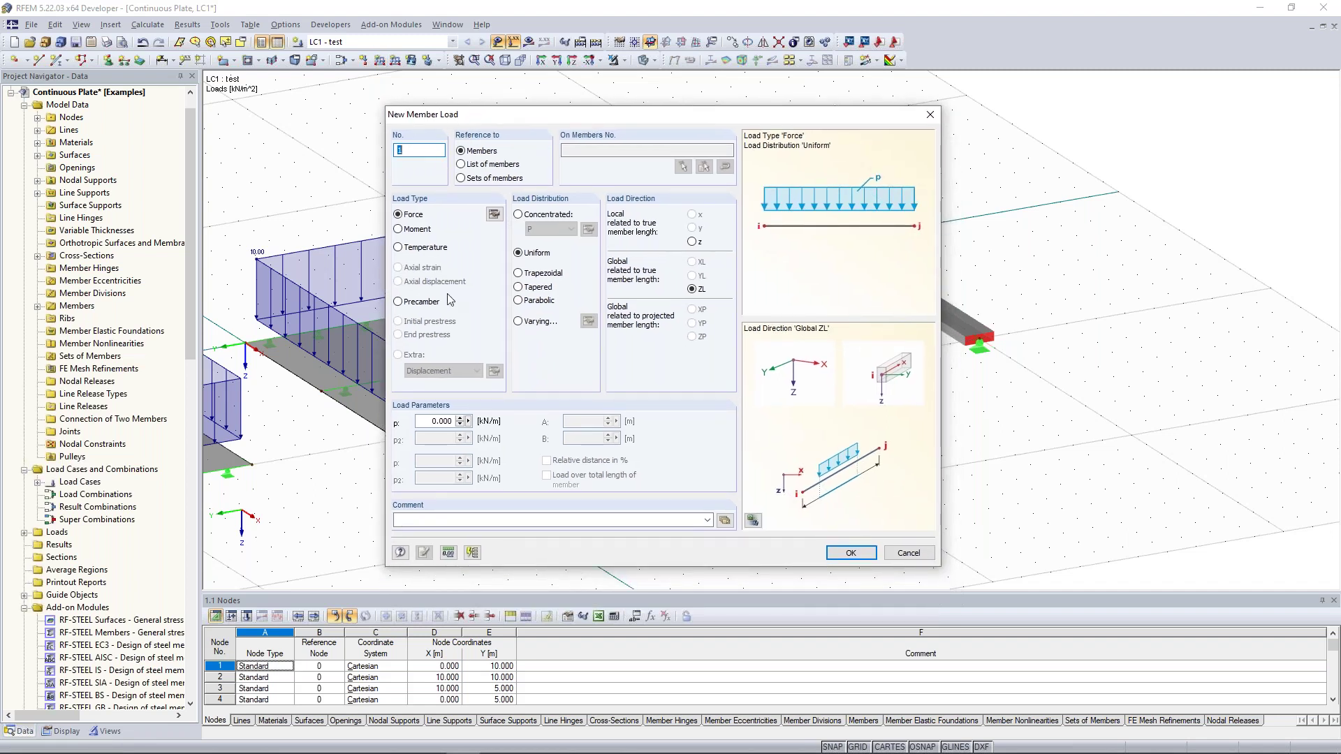
double_click(436, 420)
text(10)
click(851, 553)
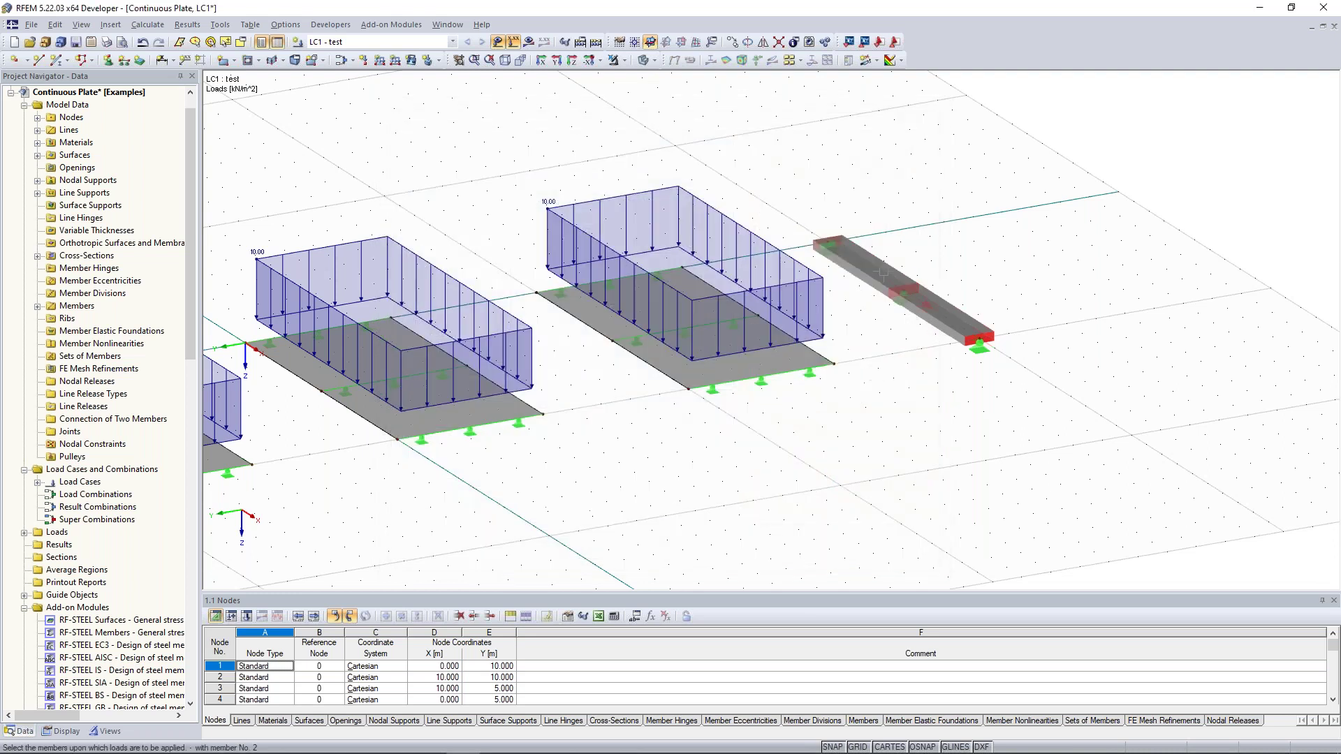
click(940, 311)
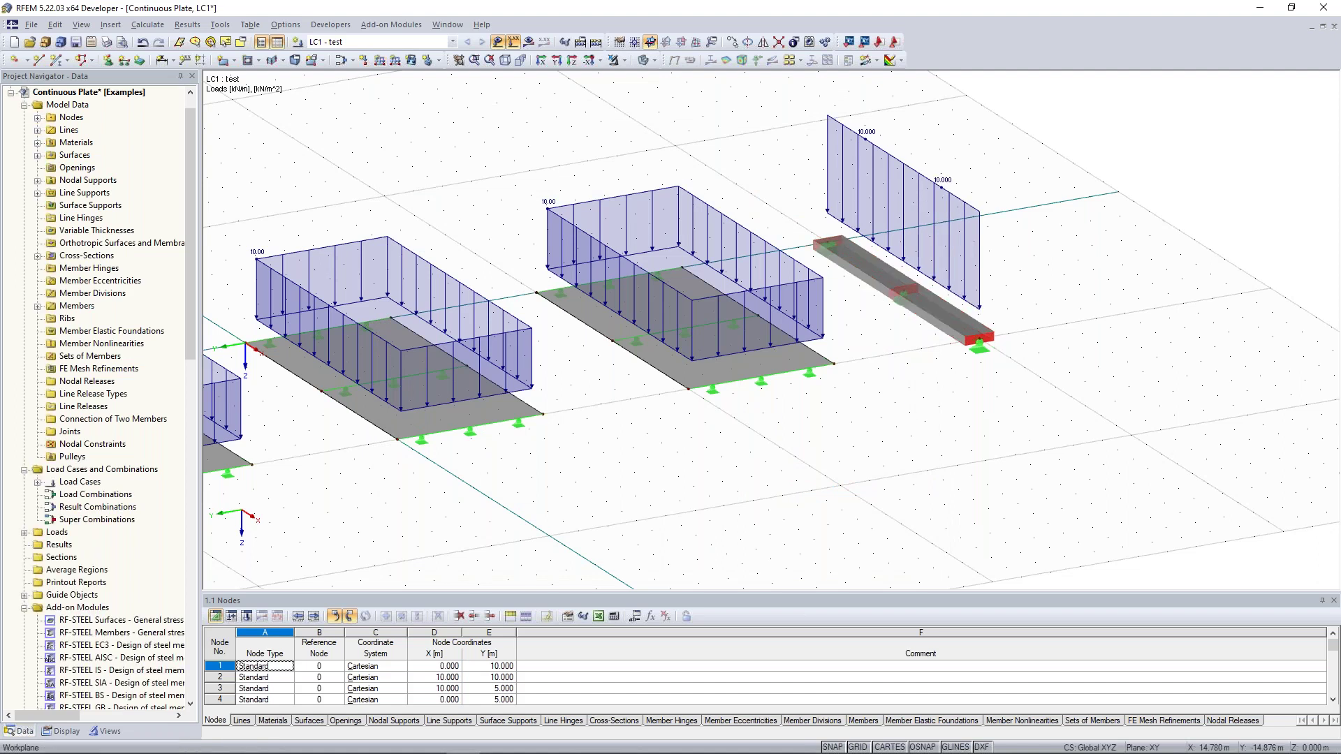
- Edit surface 1, keeping its geometry Plane and changing its stiffness type to Orthotropic
scroll(763, 473, down, 3)
ctrl+middle_drag(722, 491, 835, 475)
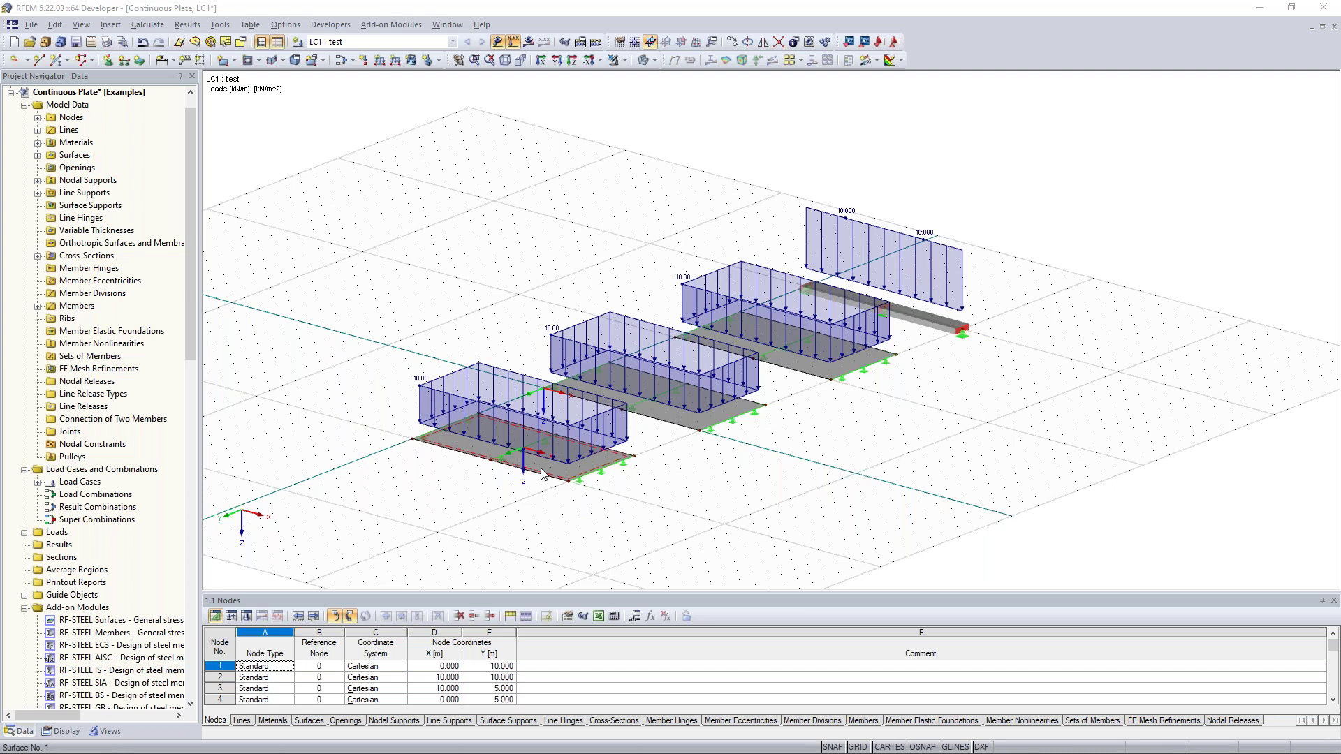
middle_drag(482, 317, 556, 340)
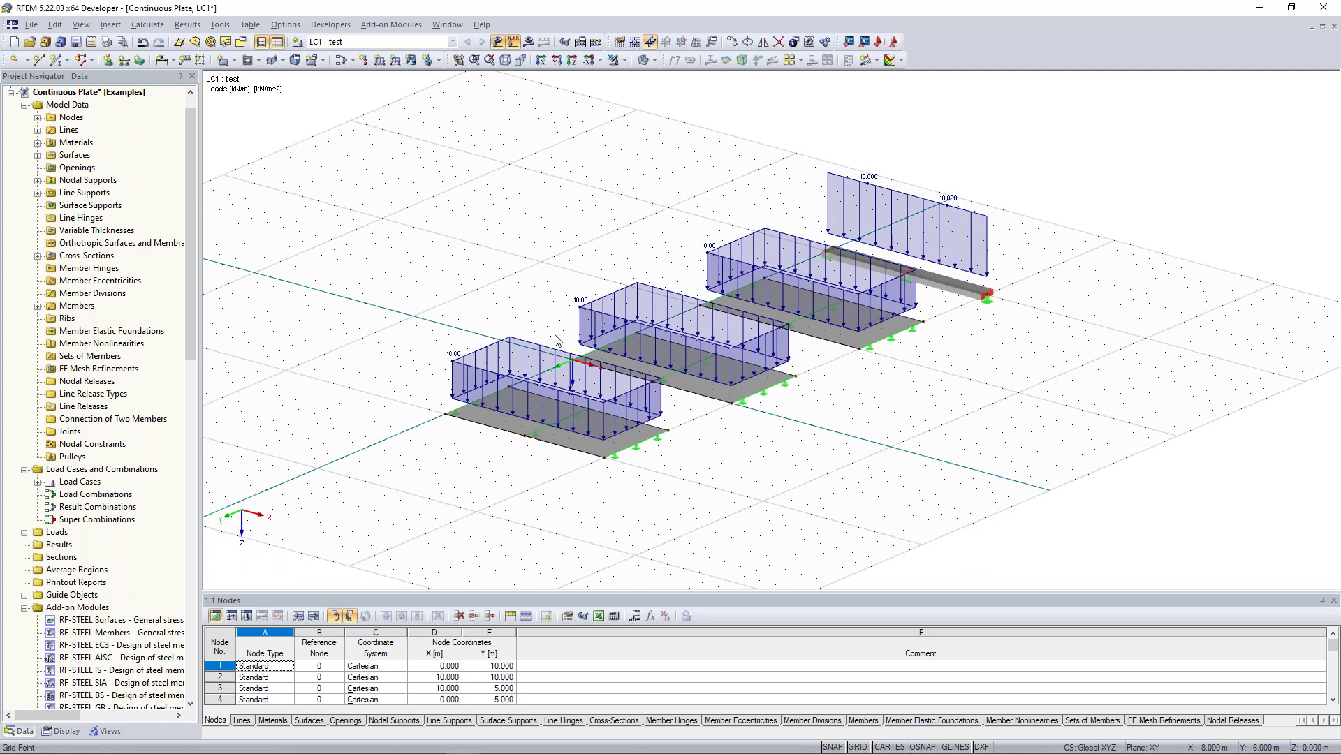
right_click(592, 450)
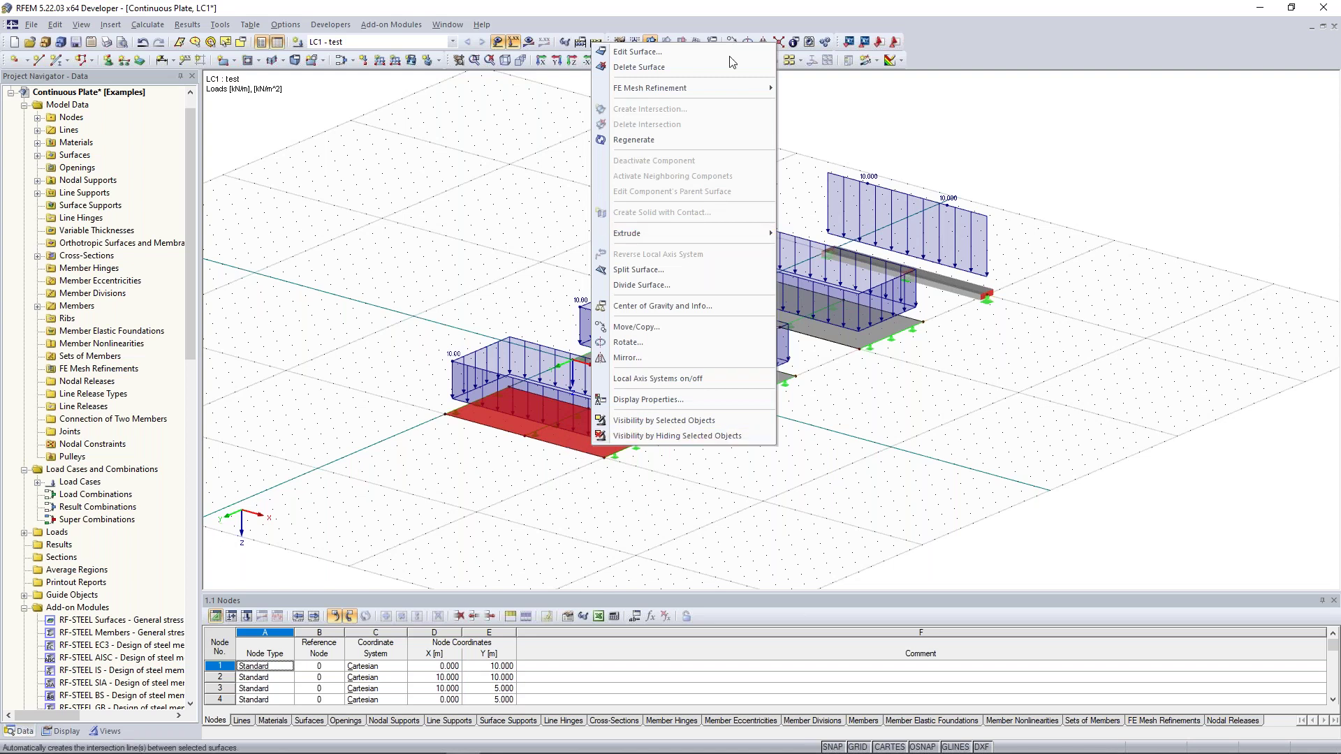
click(700, 53)
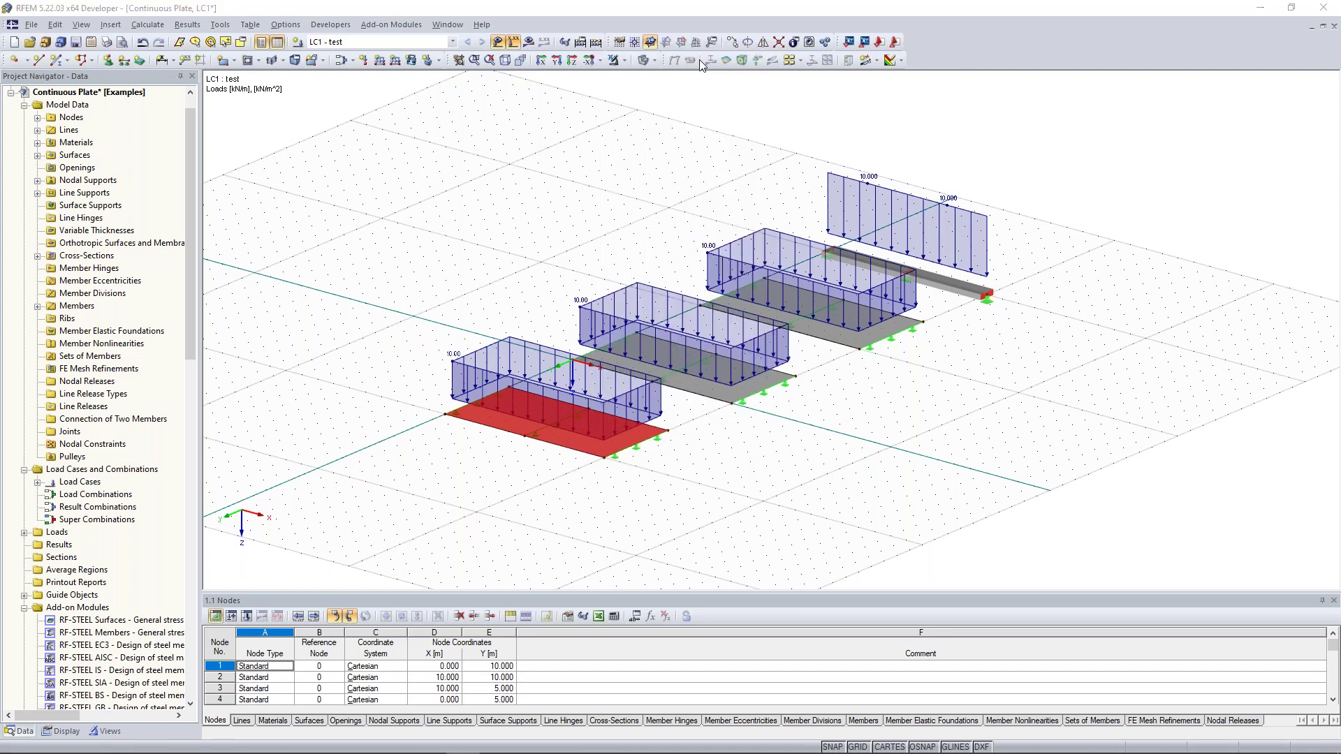
drag(703, 208, 650, 137)
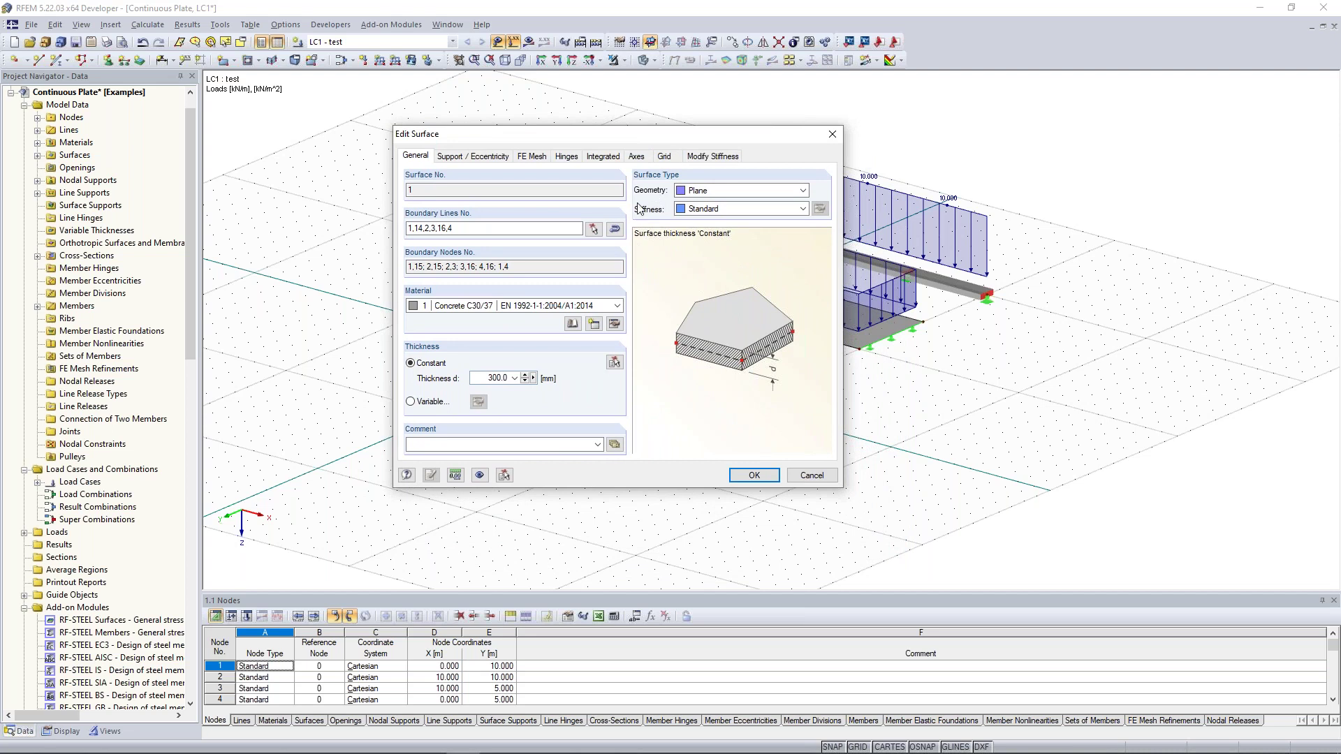
click(750, 192)
click(751, 193)
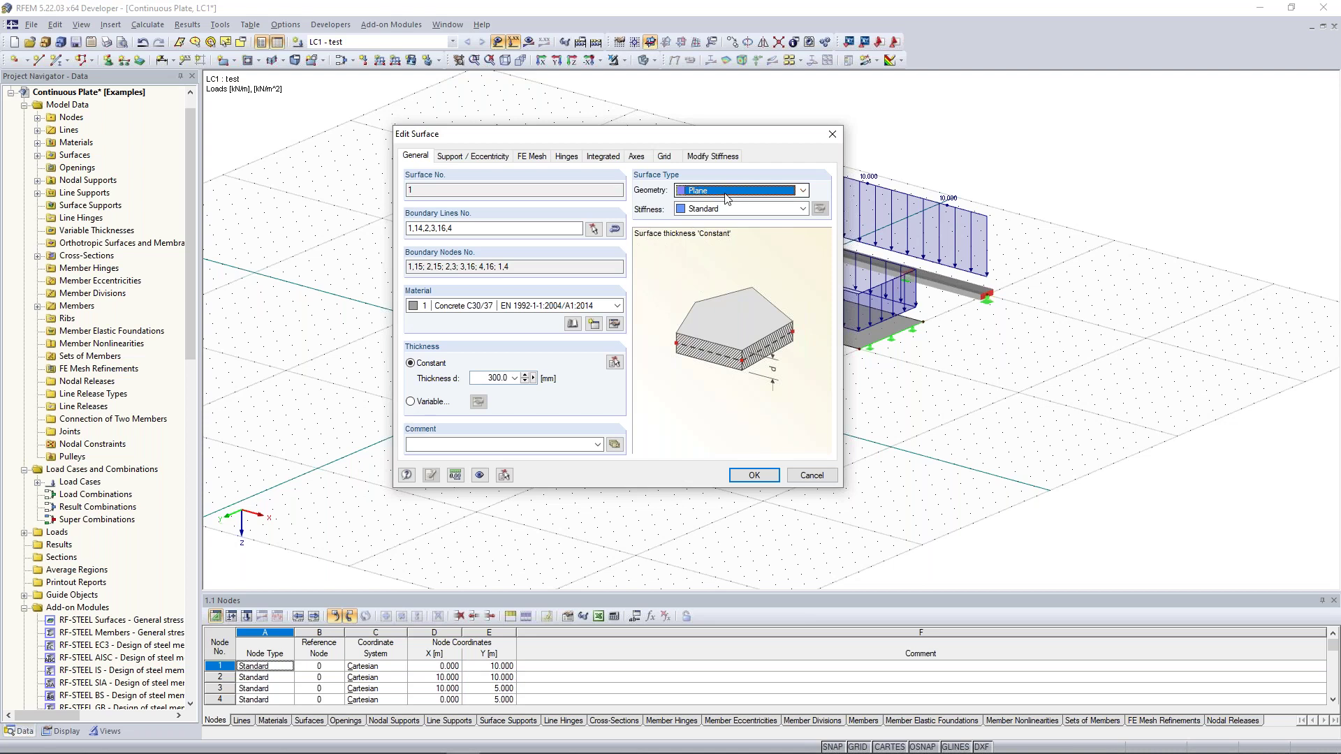
click(803, 209)
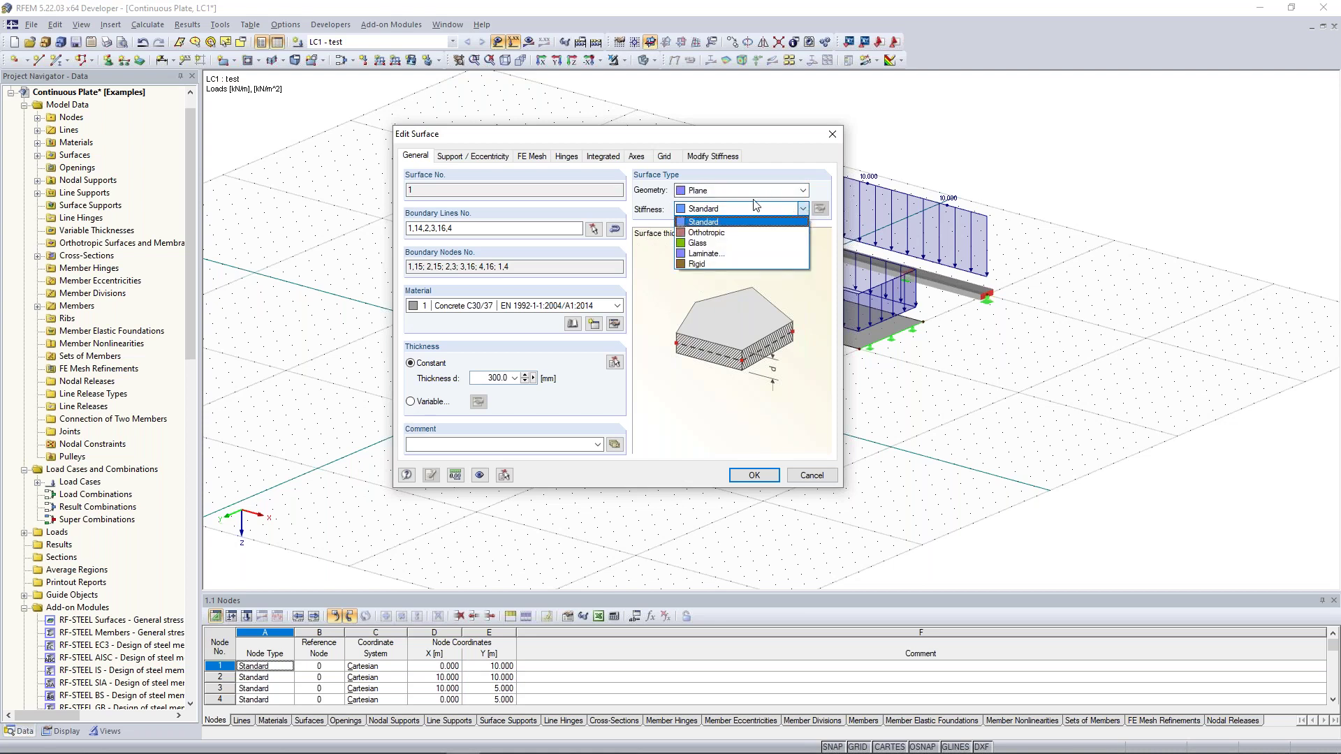
click(754, 239)
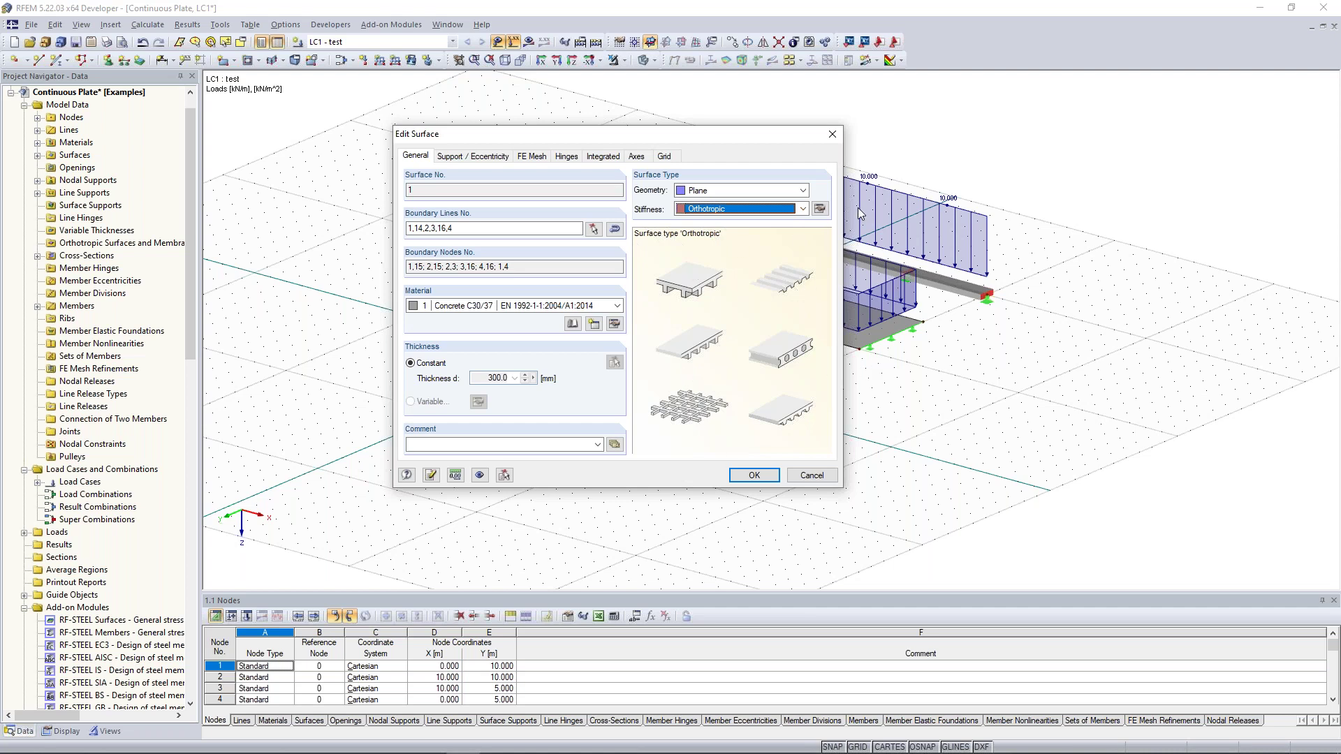
- In surface 1's orthotropic stiffness settings, try the Bidirectional ribbed plate type and set the orthotropy type to Constant thickness
click(820, 209)
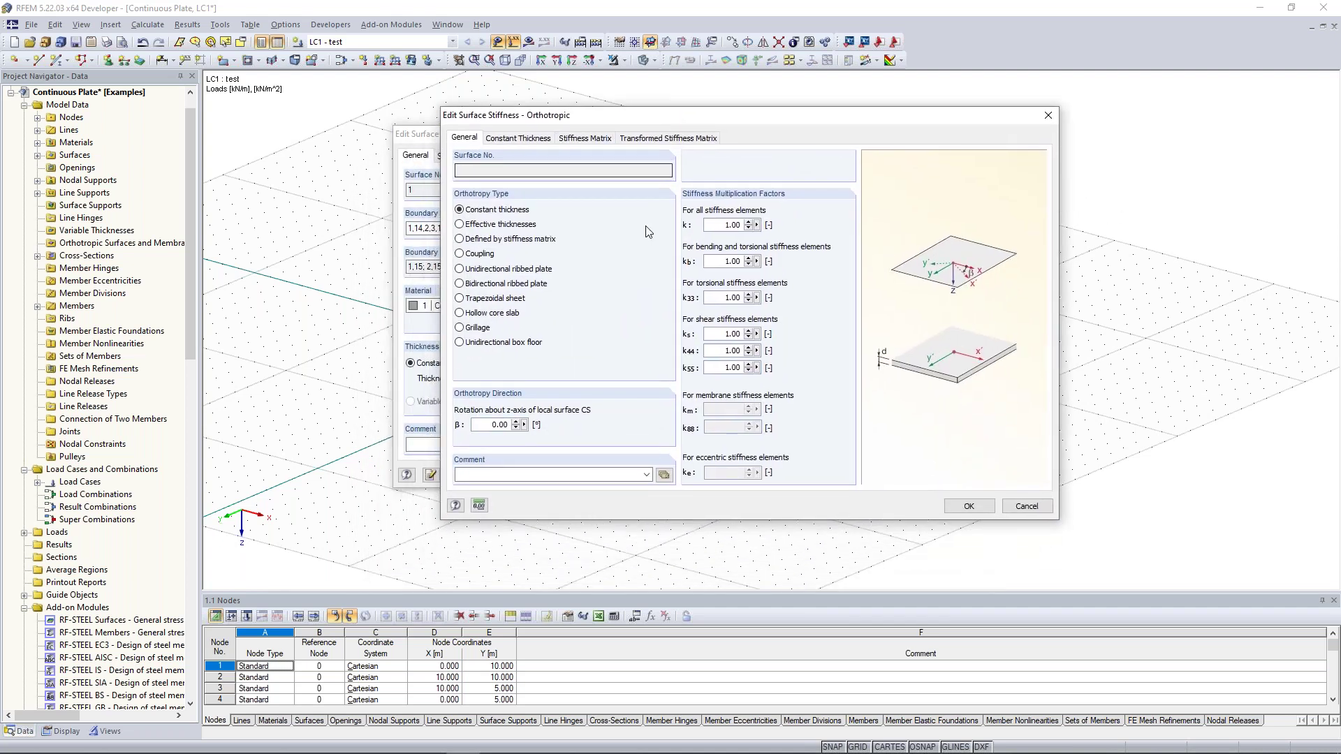
click(462, 224)
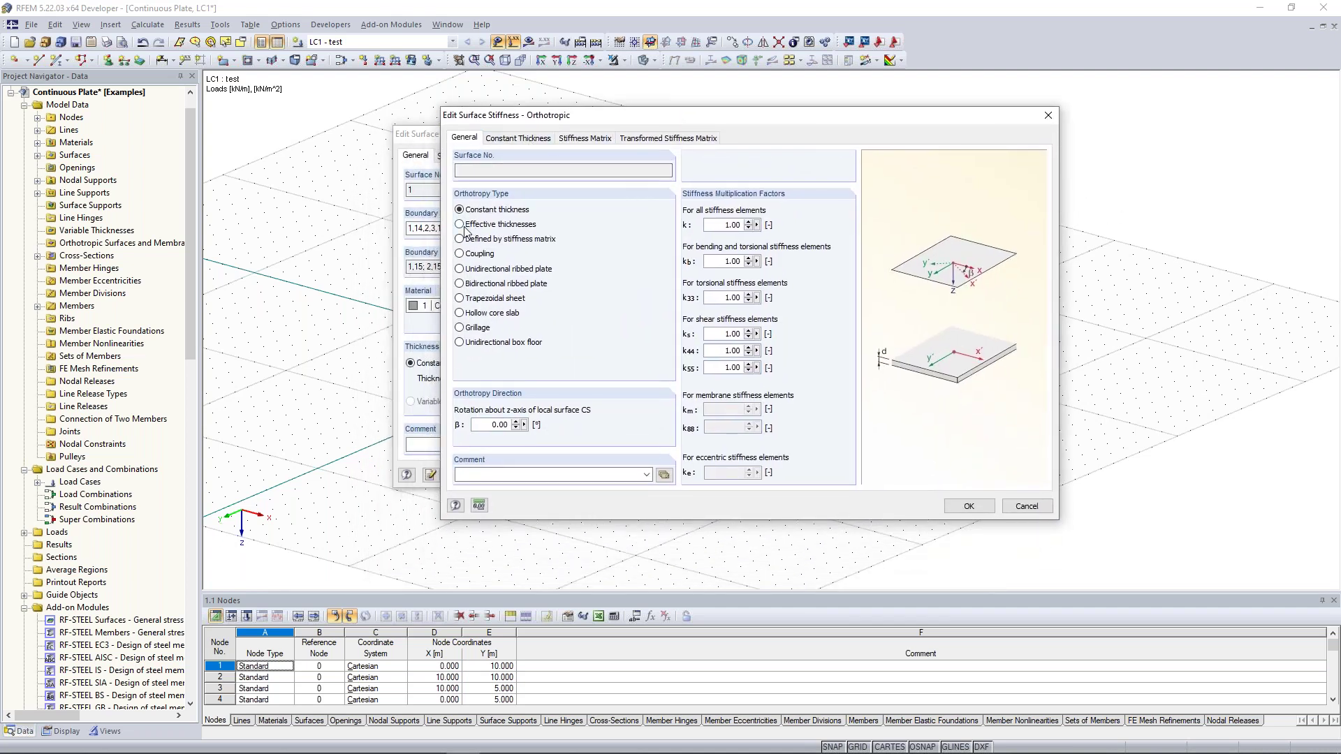
click(460, 210)
click(460, 283)
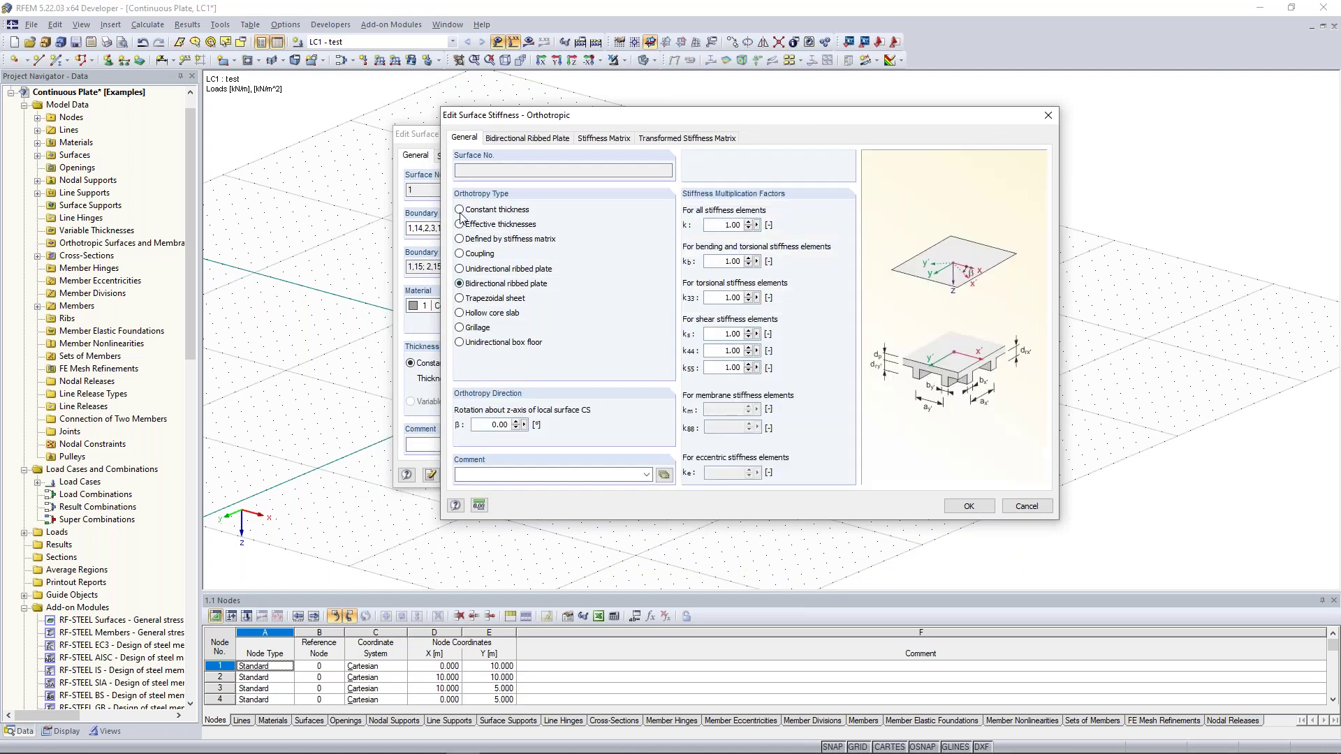
click(460, 211)
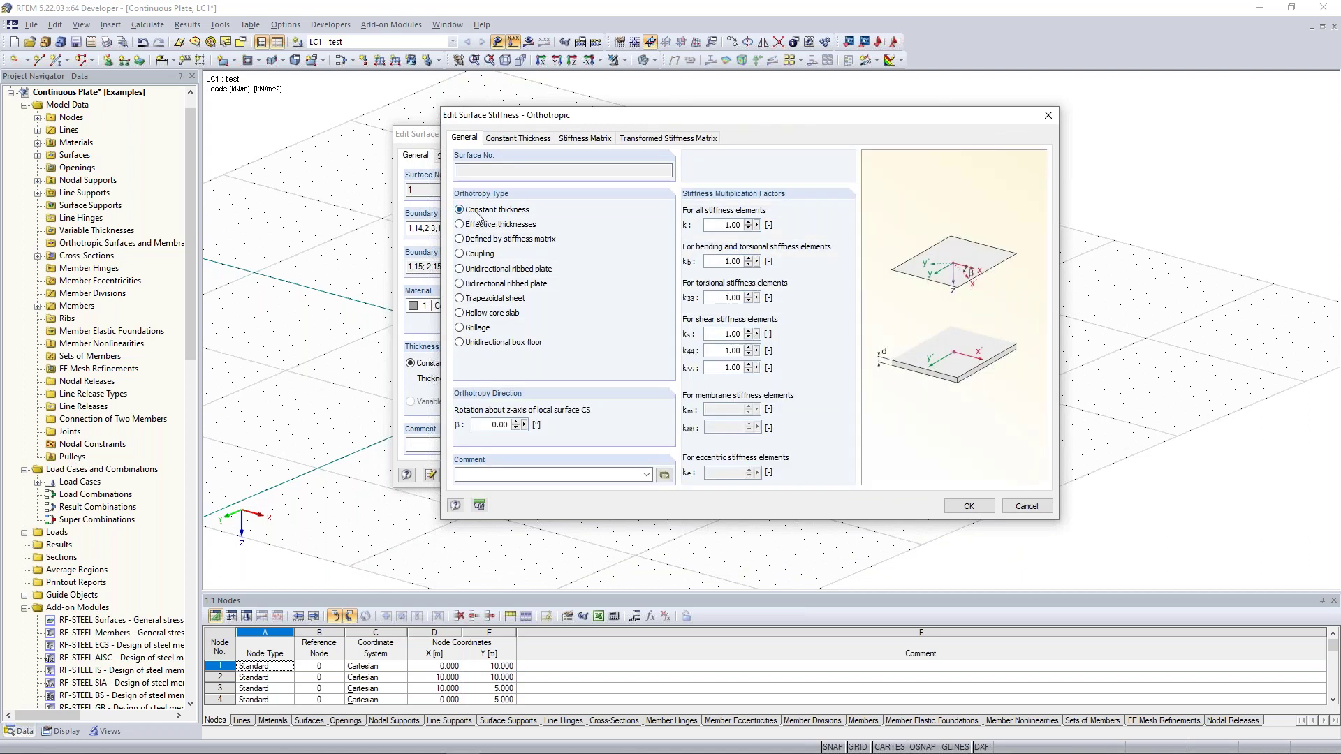
- Preview the Effective thicknesses and Hollow core slab orthotropy types, examine the stiffness multiplication factors, and return to Constant thickness
click(461, 227)
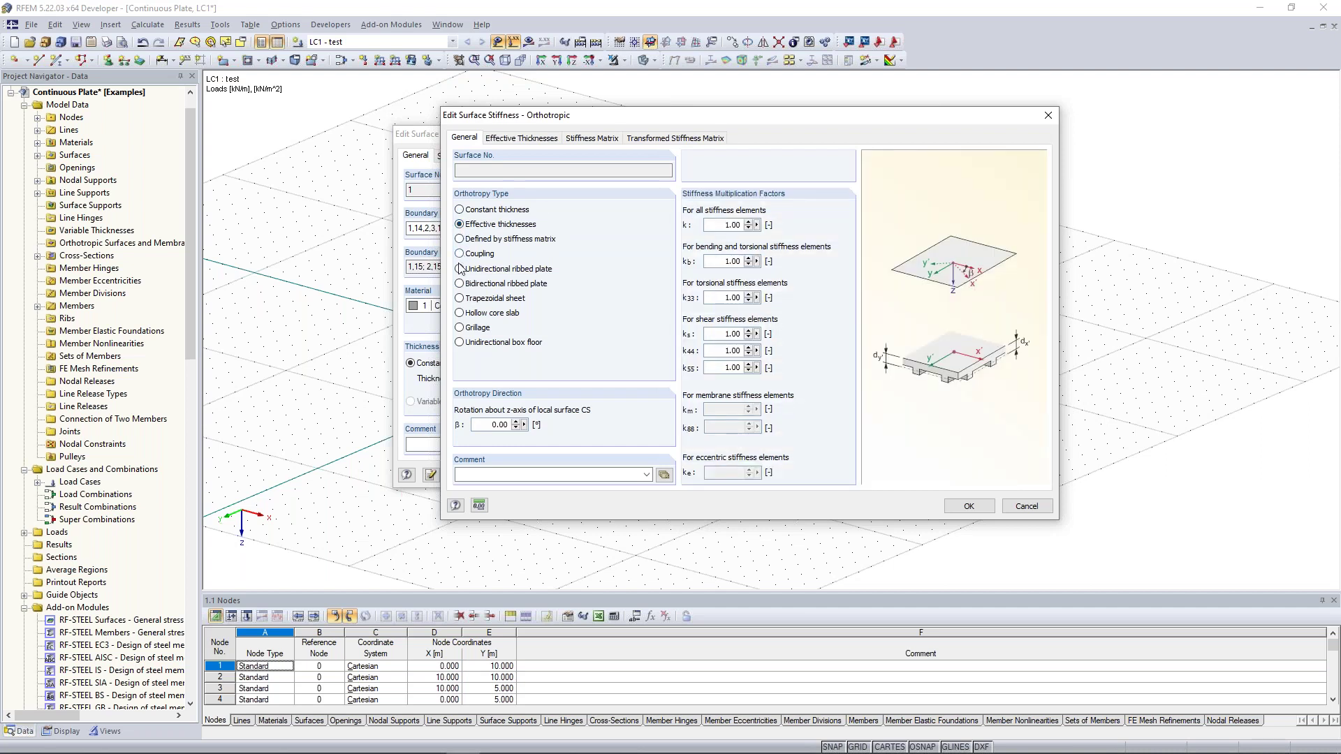
click(460, 313)
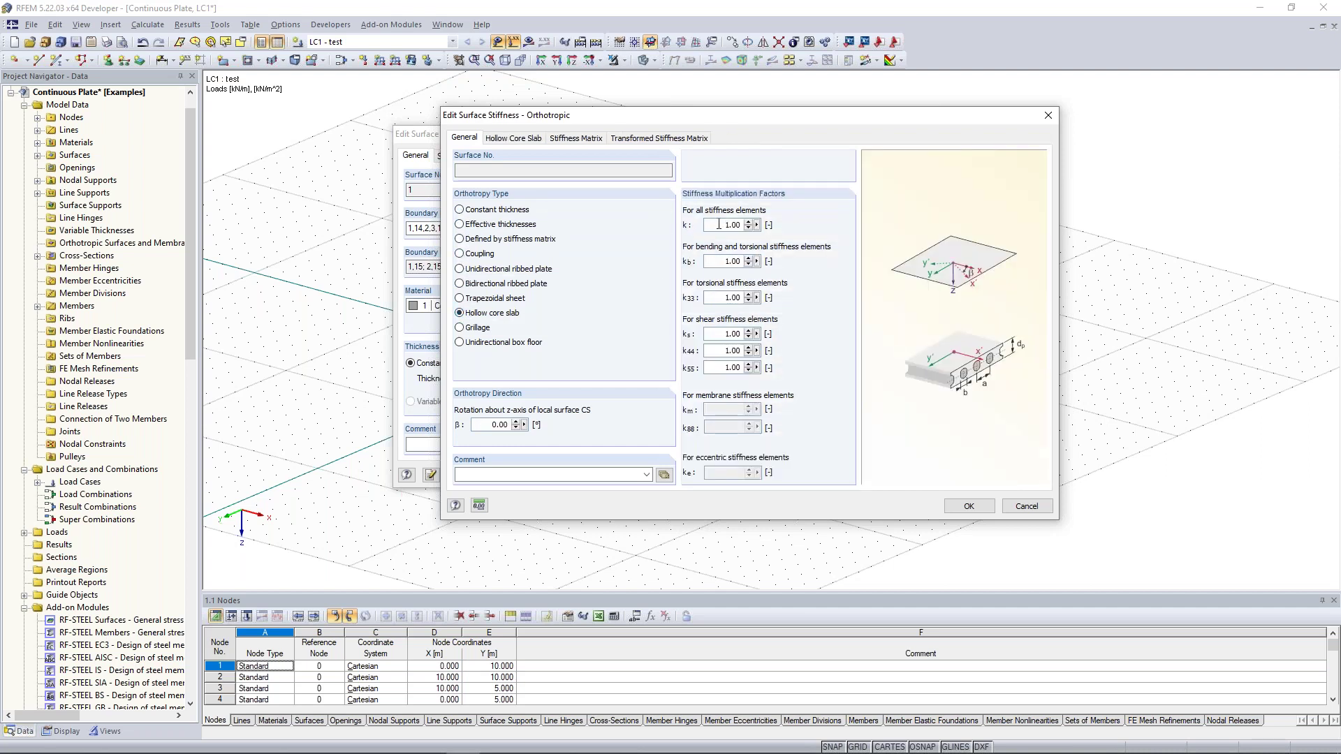
click(710, 225)
double_click(756, 297)
click(726, 298)
click(509, 211)
- Review the constant thickness, stiffness matrix and transformed stiffness matrix of the orthotropic surface, and close its stiffness settings without saving
click(518, 137)
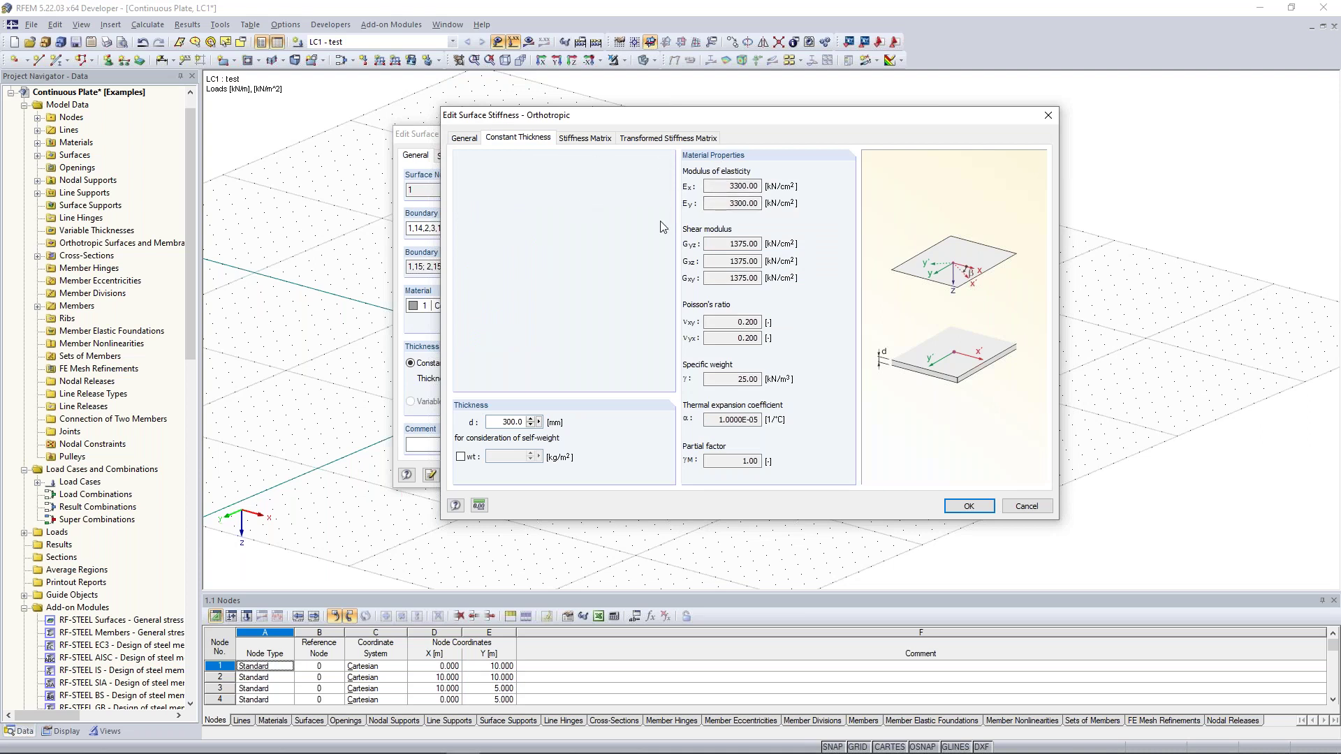
click(587, 139)
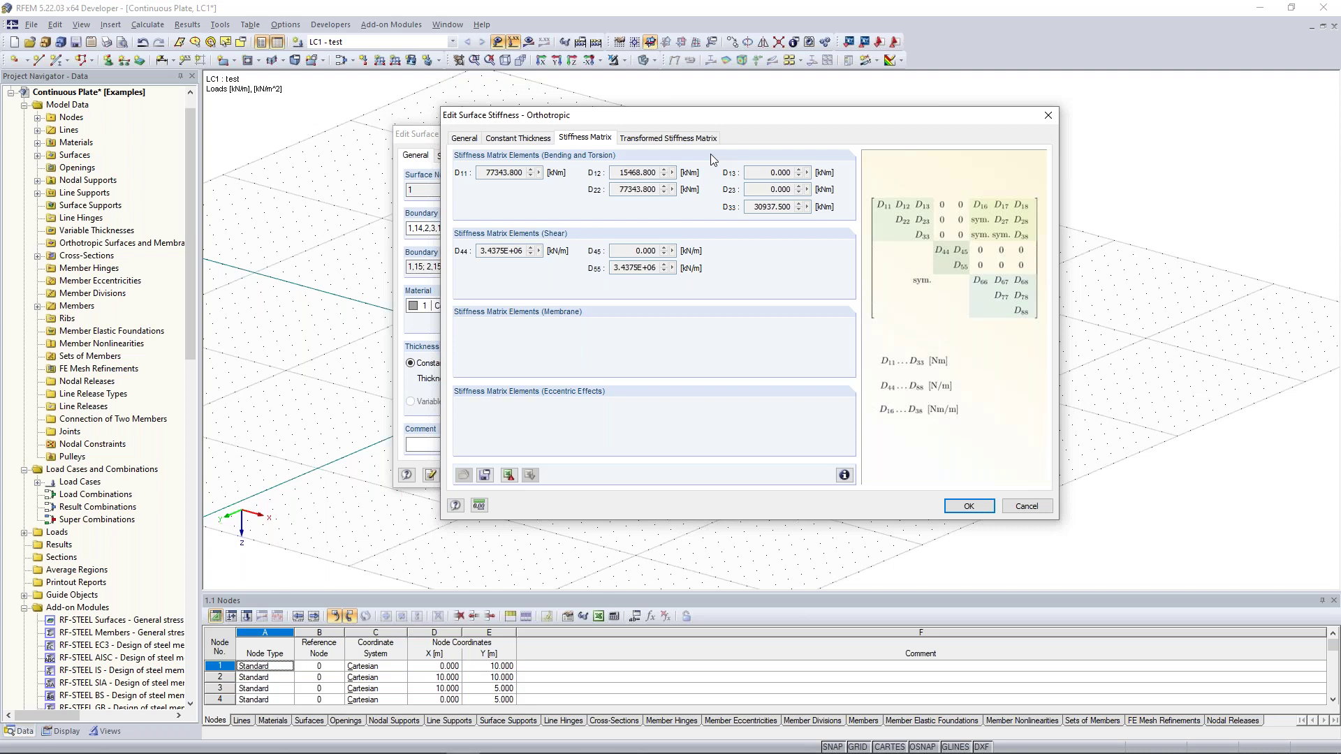
click(668, 138)
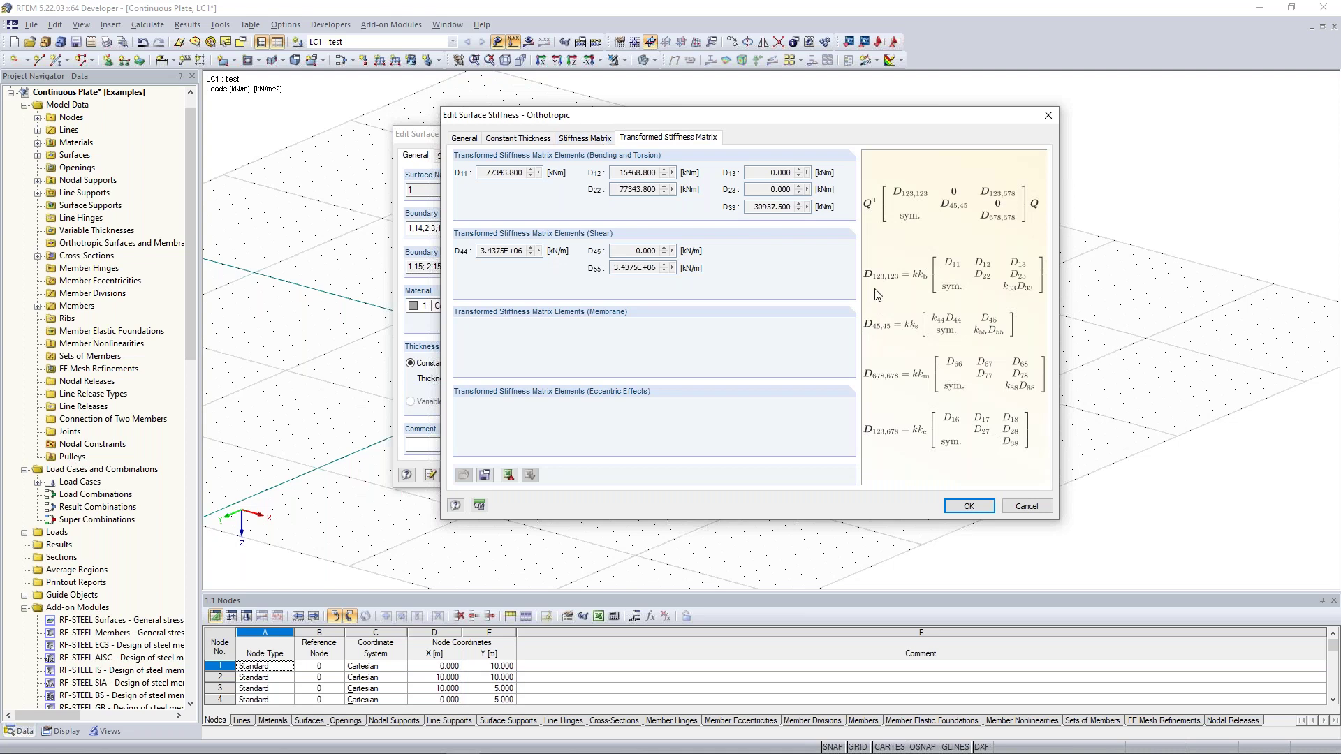
click(584, 139)
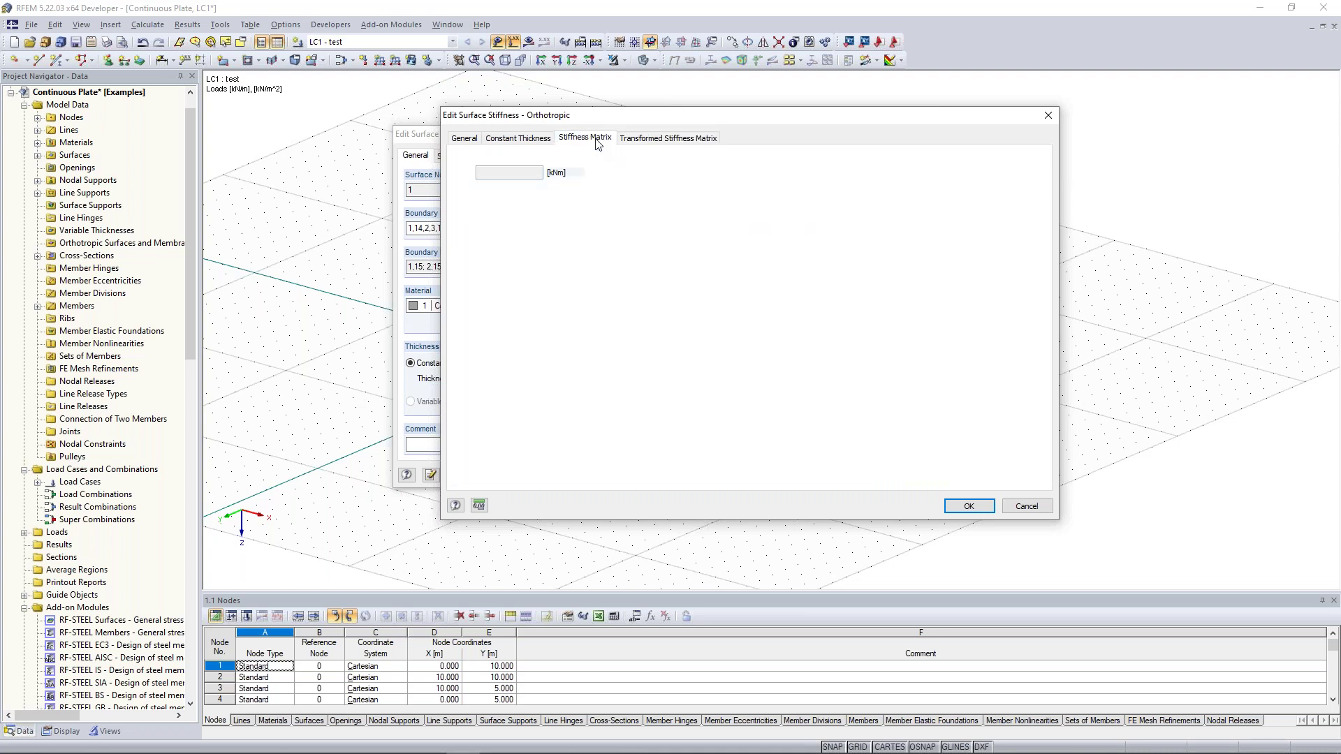
click(465, 138)
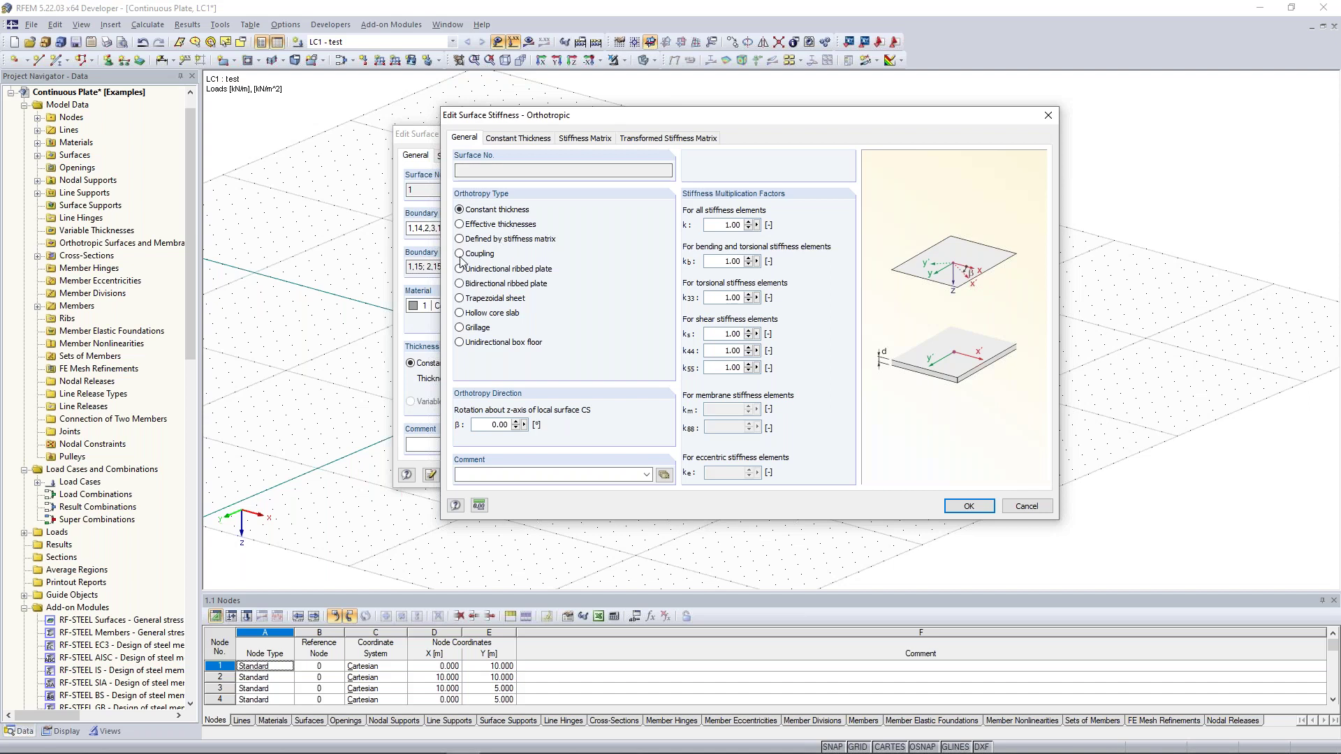
click(1049, 116)
- Preview the Glass and Laminate stiffness types for surface 1 and inspect the laminate's stiffness matrix elements
click(802, 209)
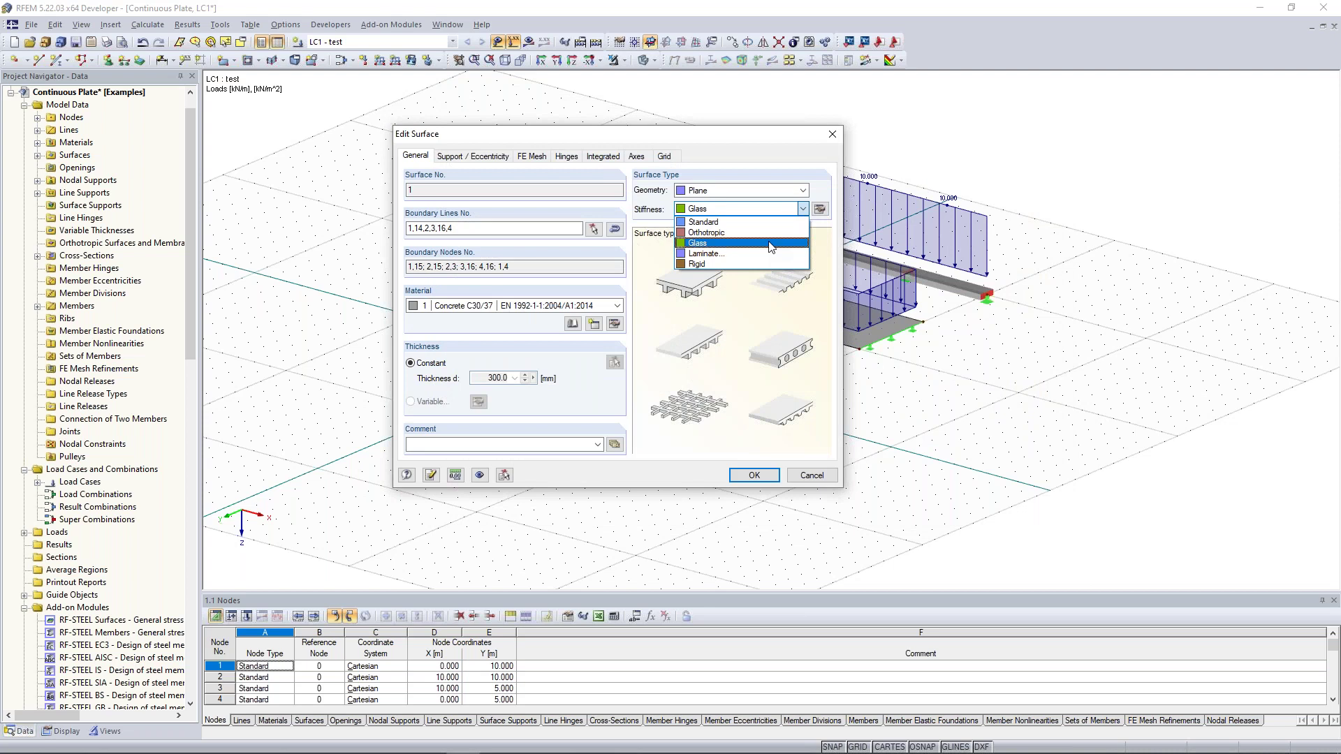
click(771, 246)
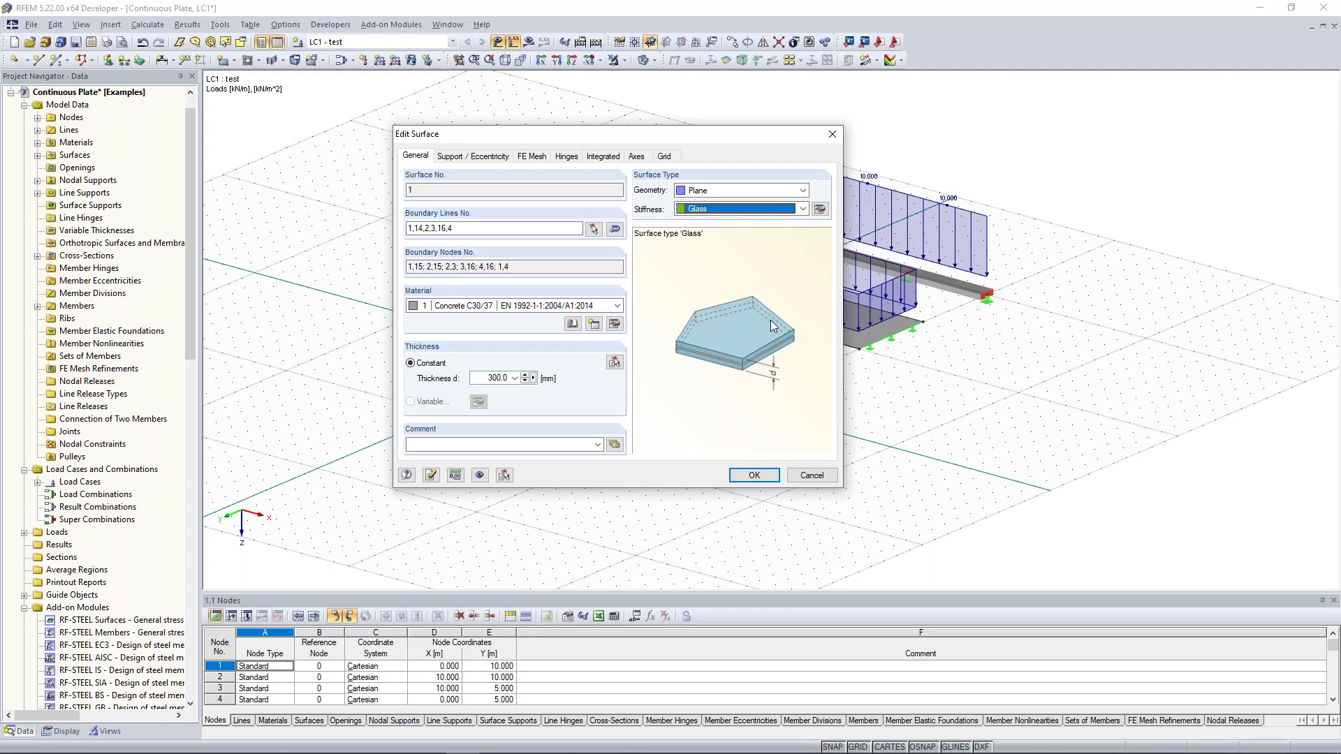
click(803, 209)
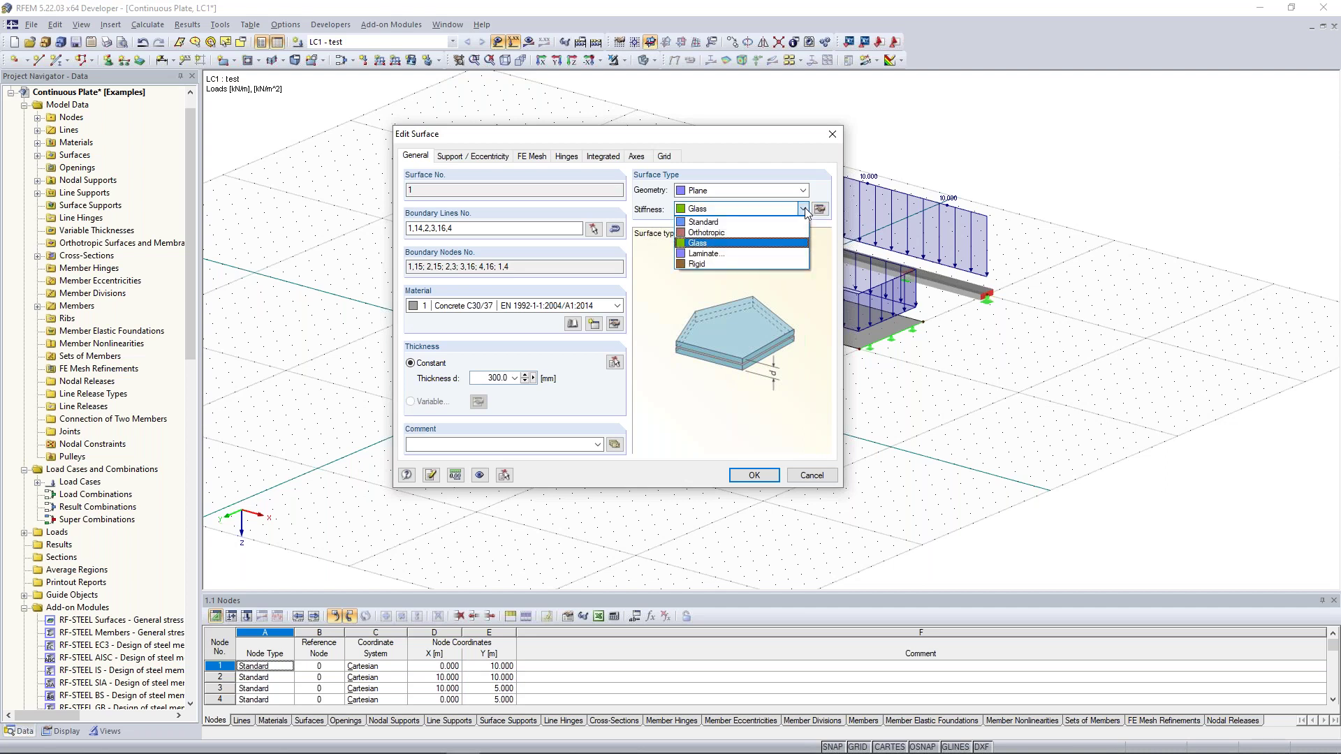
click(743, 255)
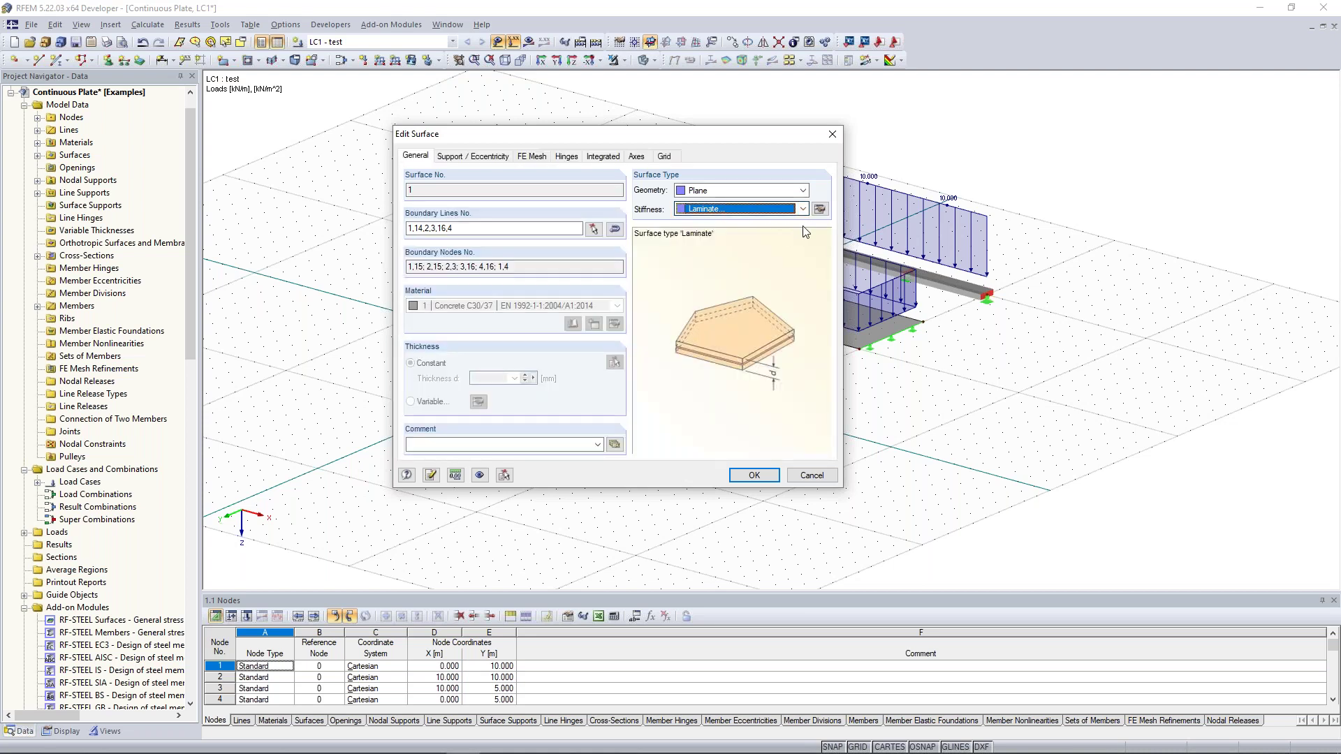
click(820, 209)
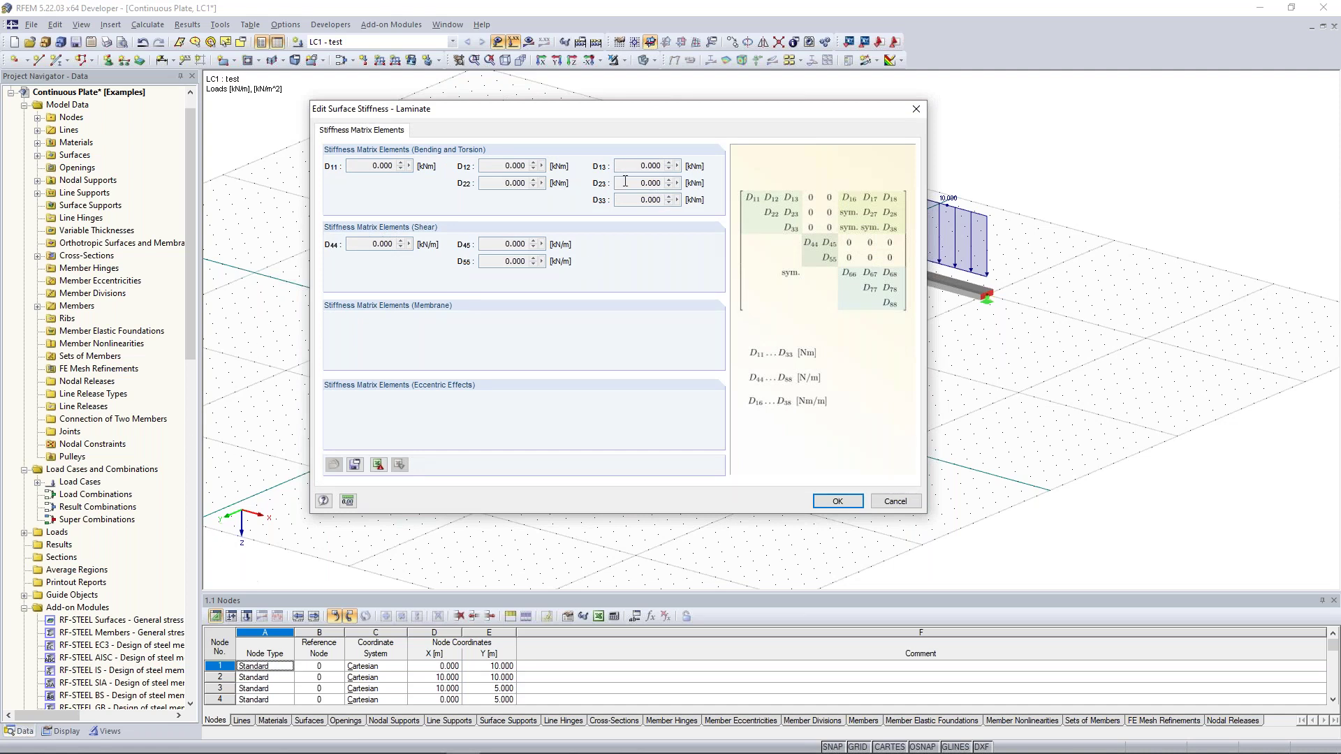
drag(373, 169, 409, 169)
click(371, 166)
click(916, 109)
- Preview the Rigid stiffness type, switch the surface back to Standard, and close the surface settings without saving
click(804, 211)
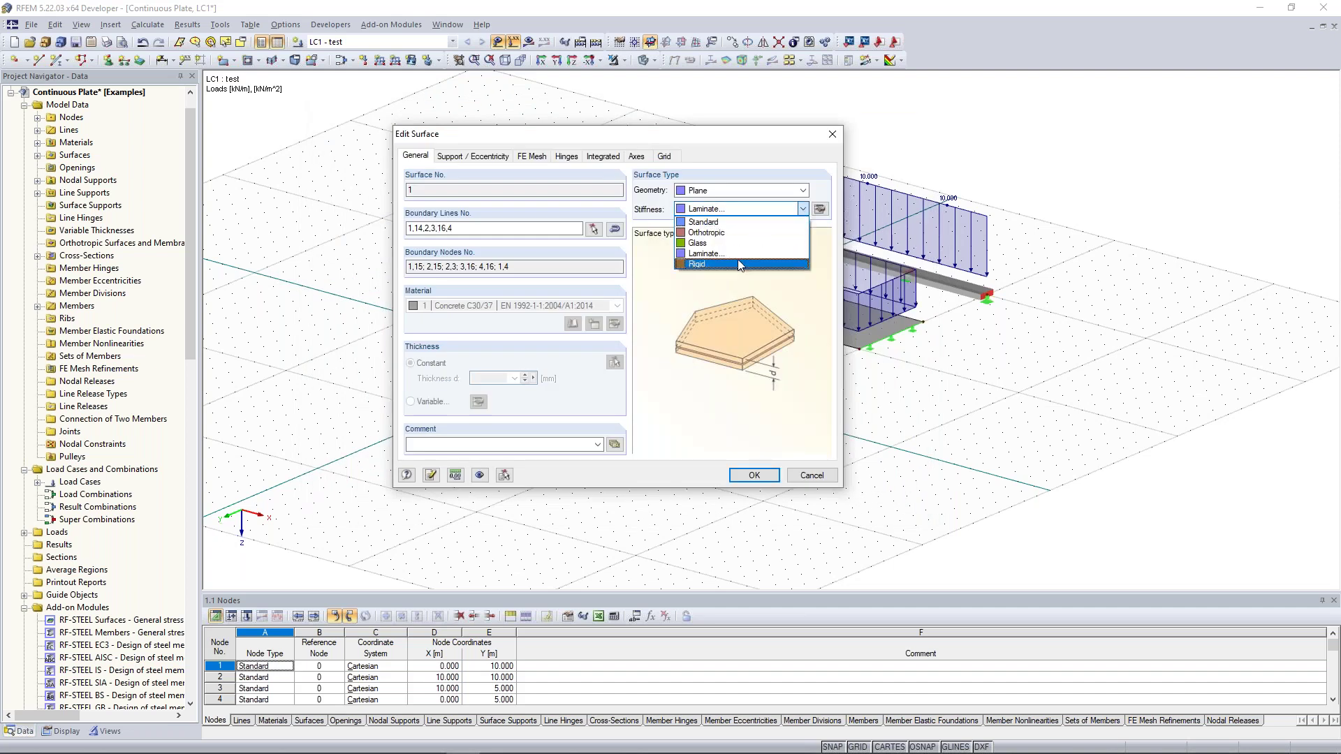
click(737, 258)
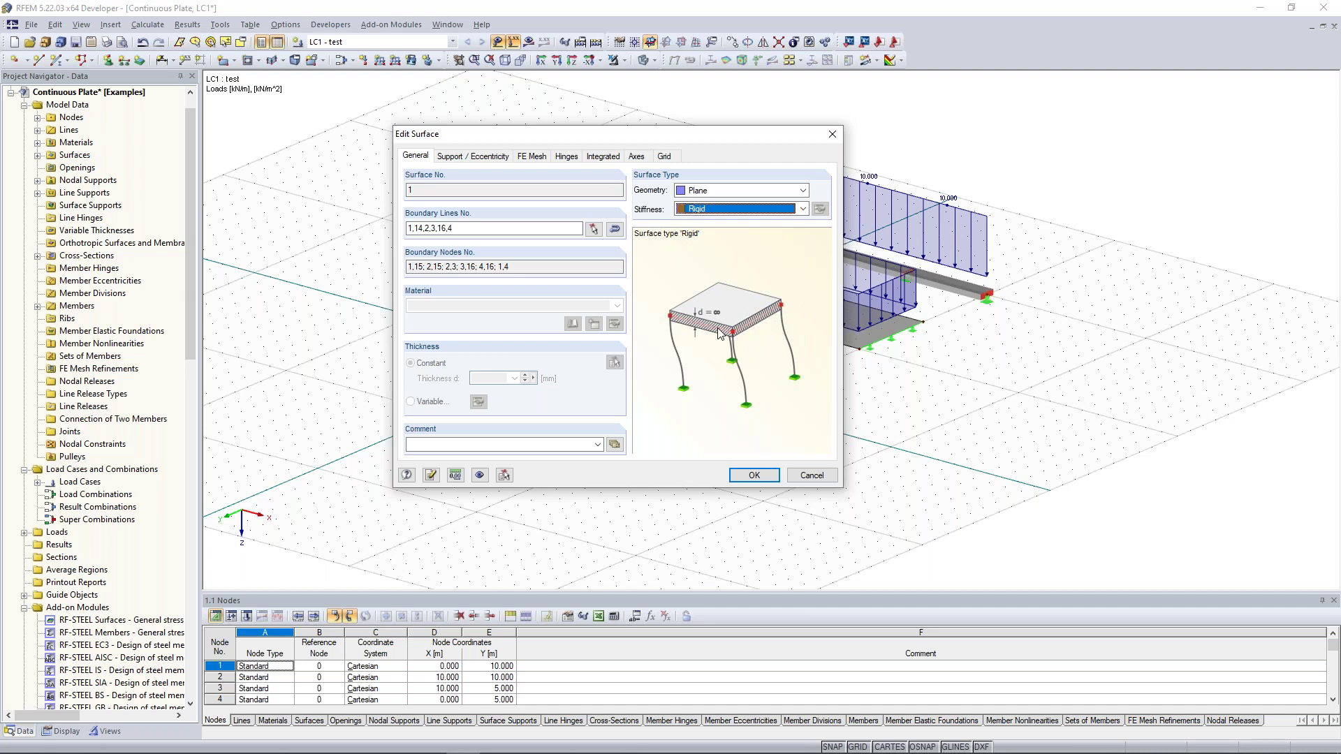
click(803, 209)
click(784, 224)
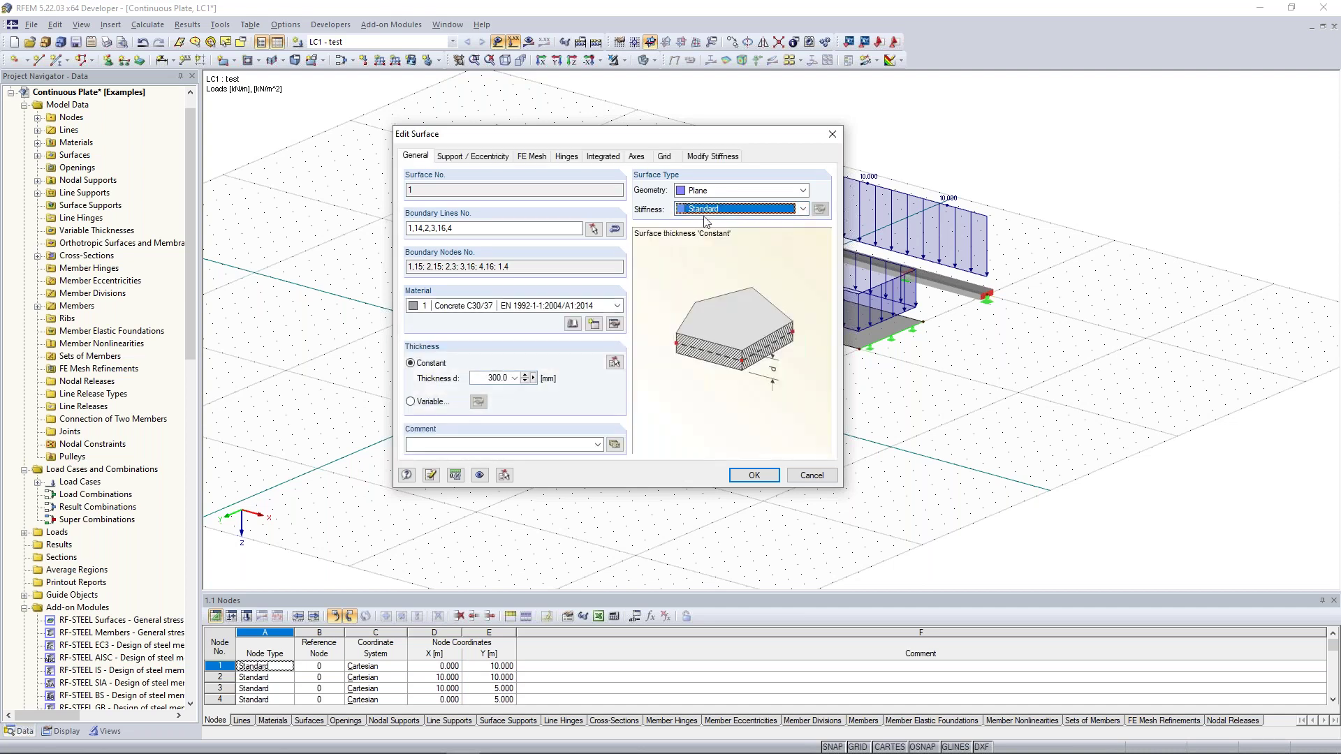
click(832, 135)
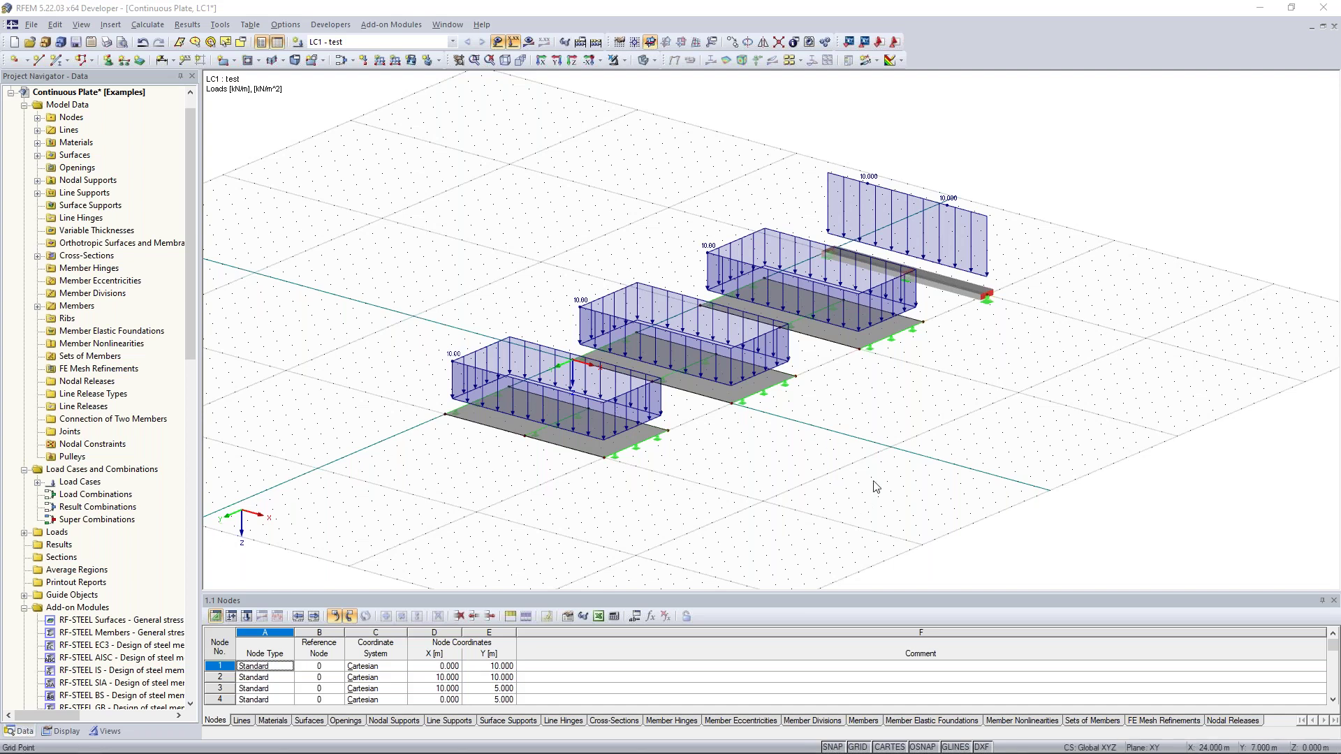
- Hide the loads in the model view
ctrl+middle_drag(528, 258, 608, 321)
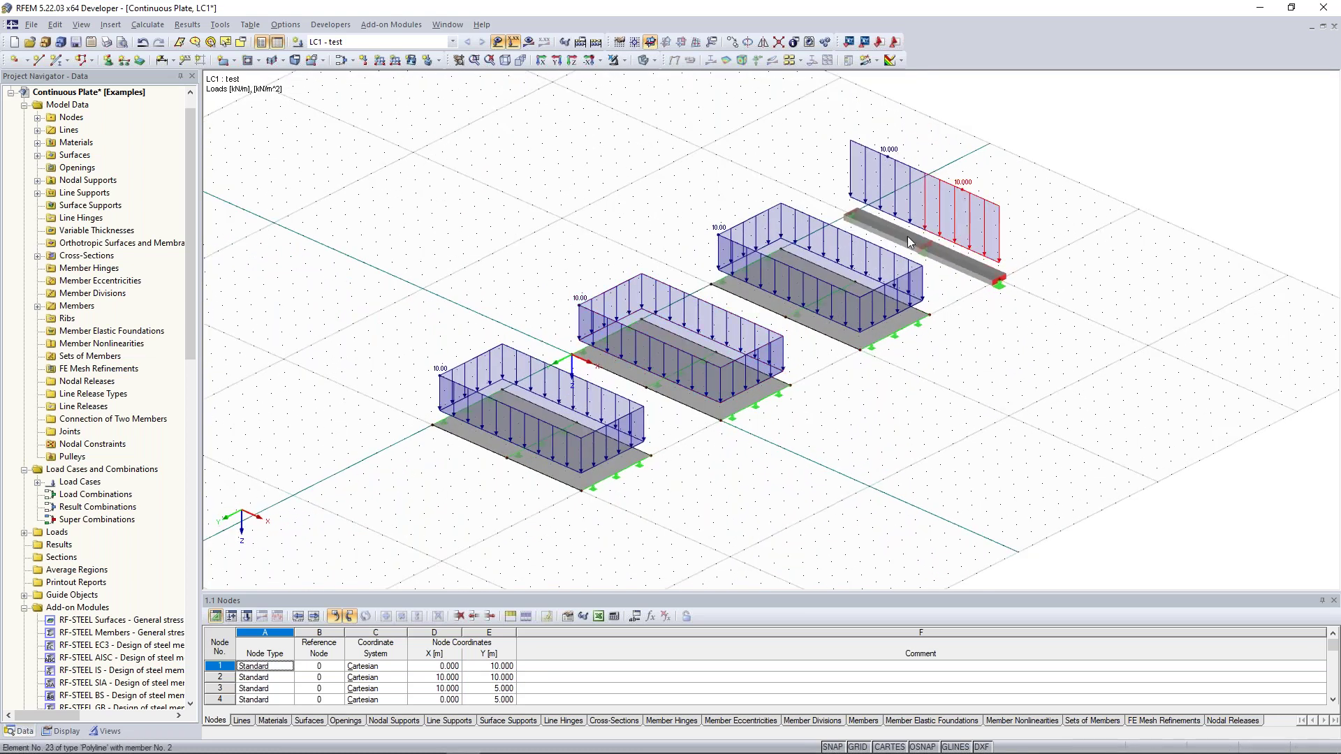
click(498, 42)
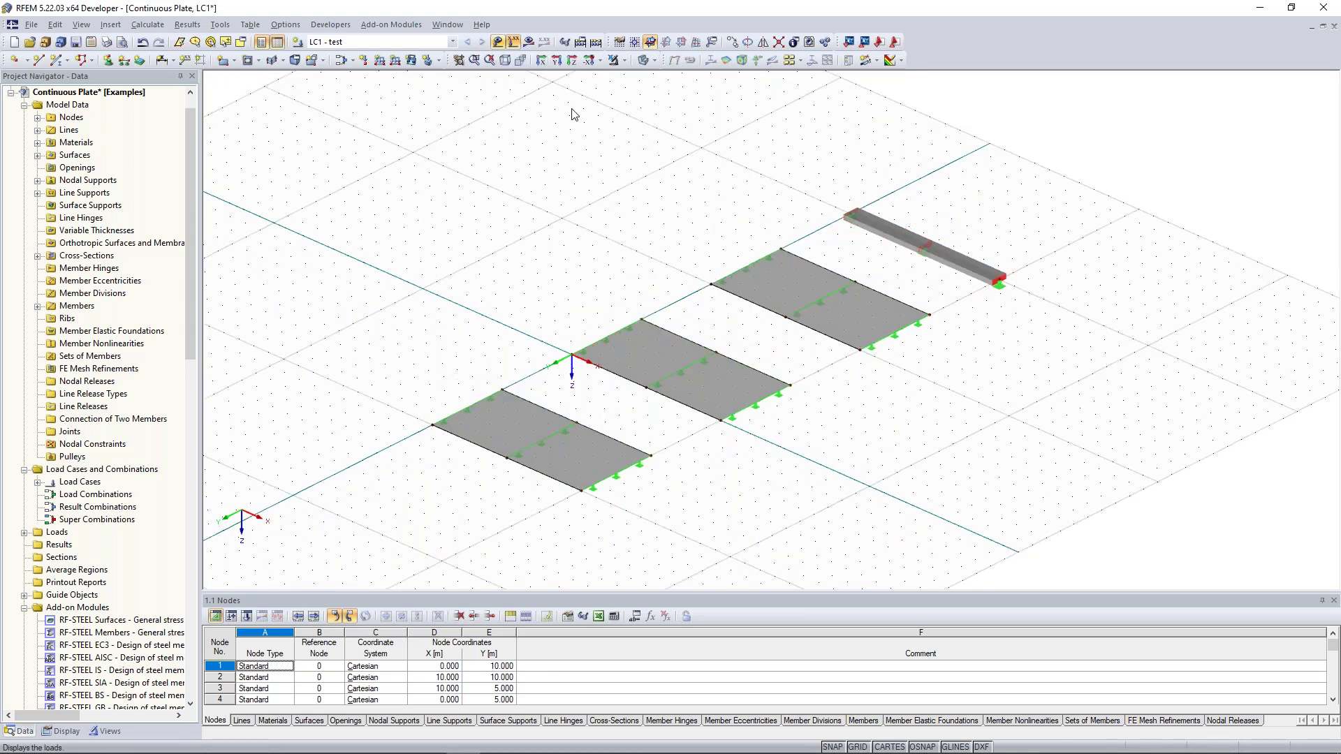
- Examine the two-span beam and the supported plates beside it in the 3D view
scroll(592, 248, up, 3)
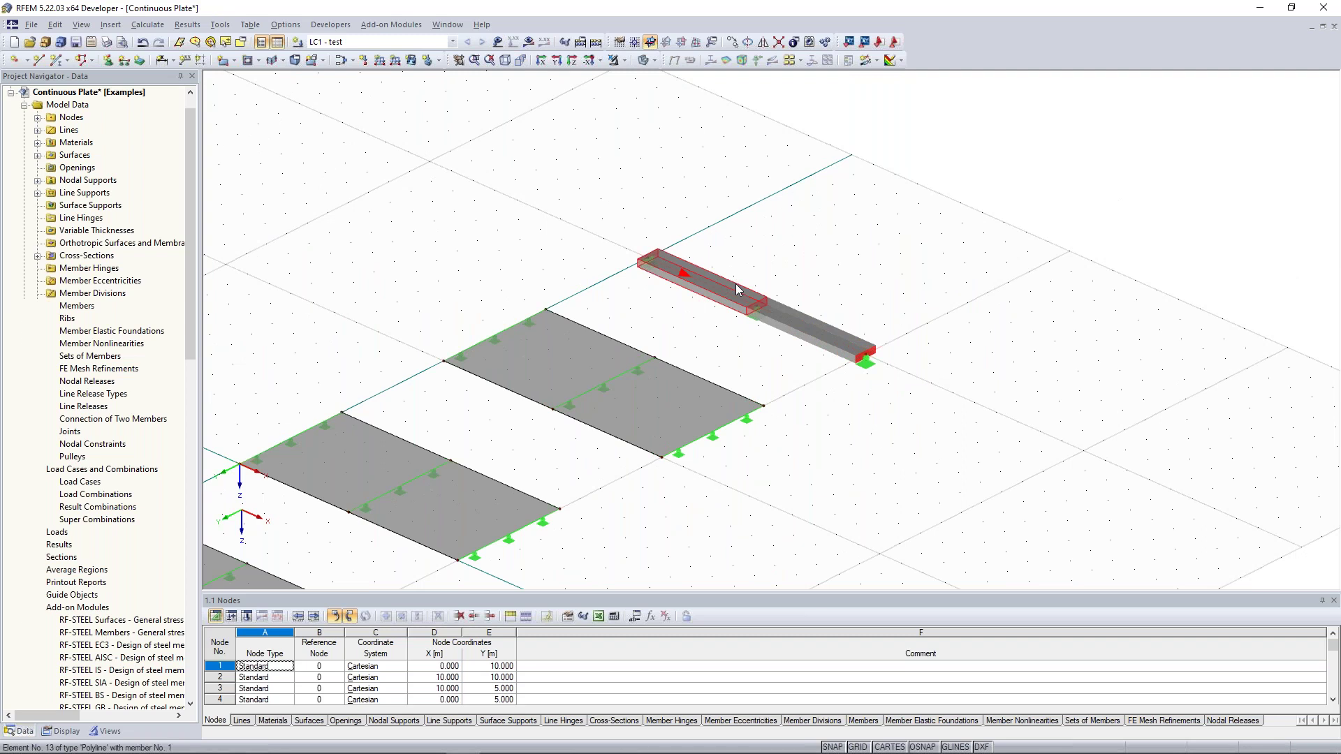
scroll(736, 284, up, 3)
middle_drag(649, 363, 697, 369)
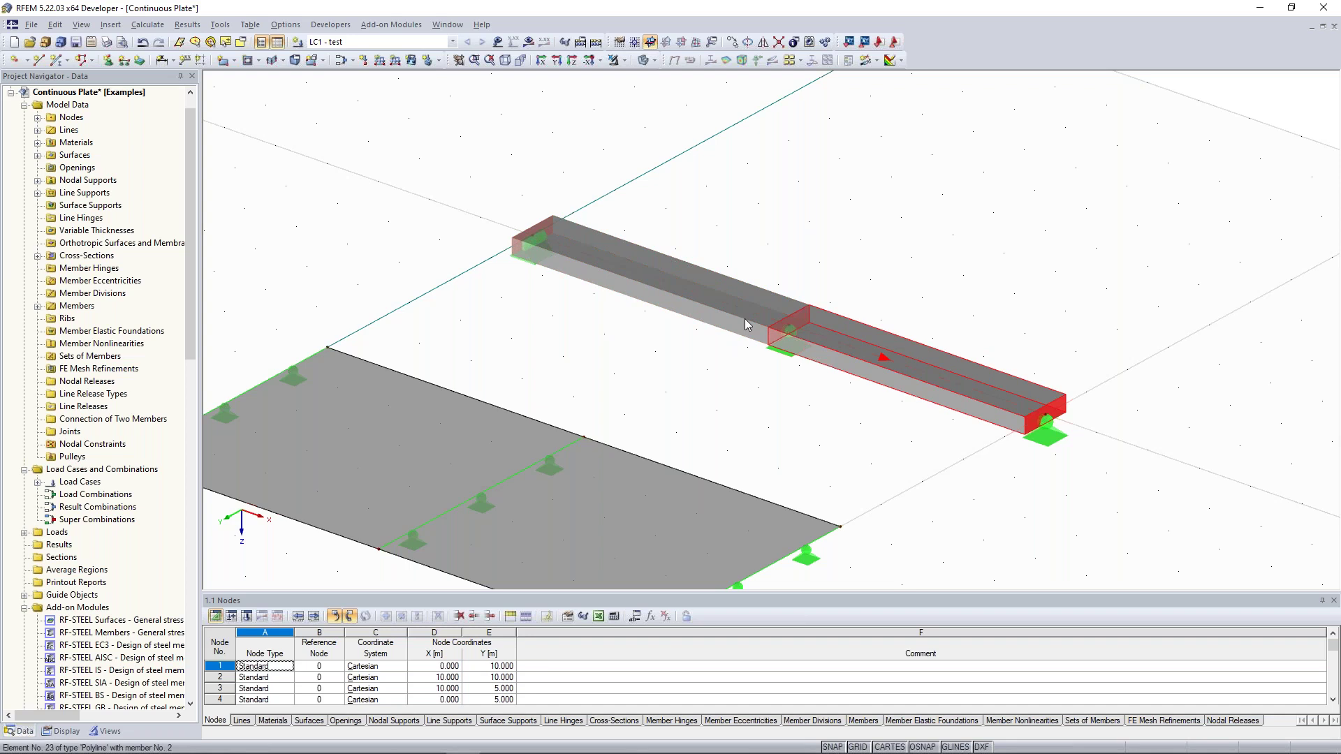
scroll(826, 264, down, 3)
scroll(771, 292, up, 3)
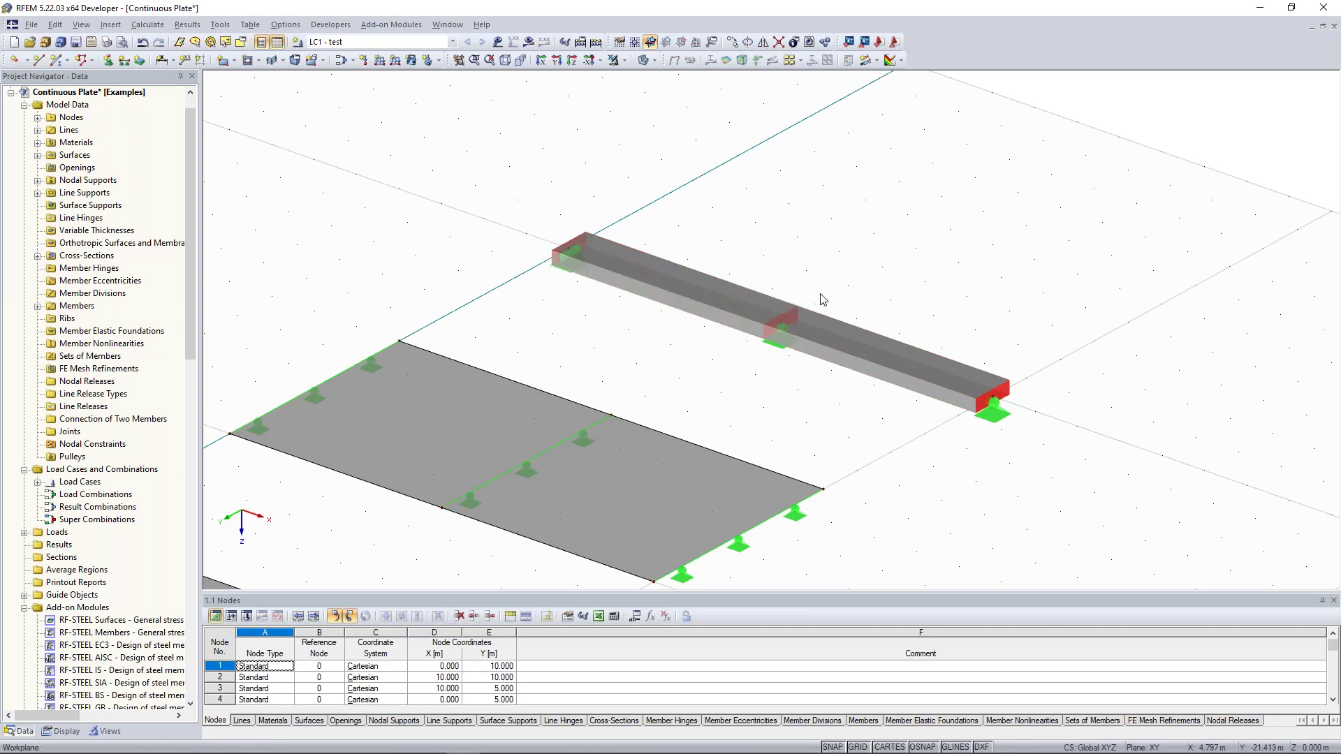
scroll(810, 276, down, 3)
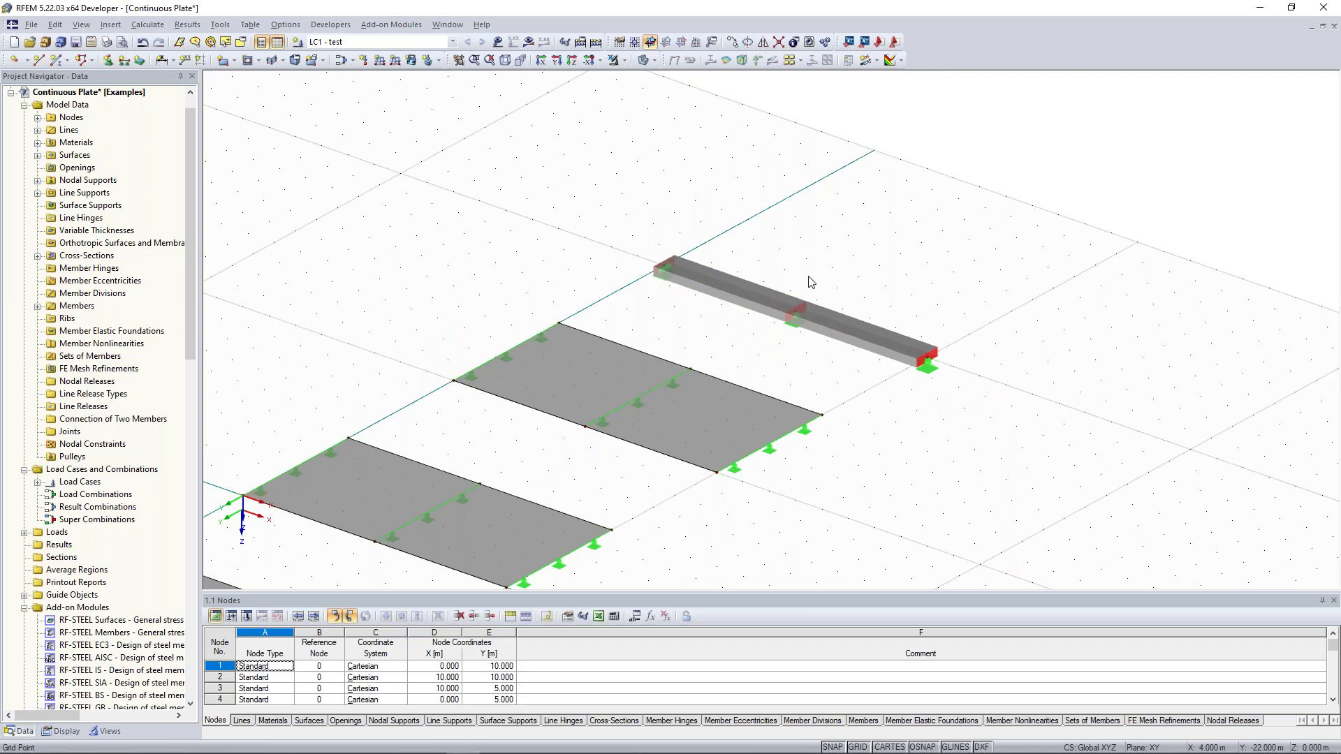
scroll(810, 281, up, 1)
middle_drag(808, 283, 775, 245)
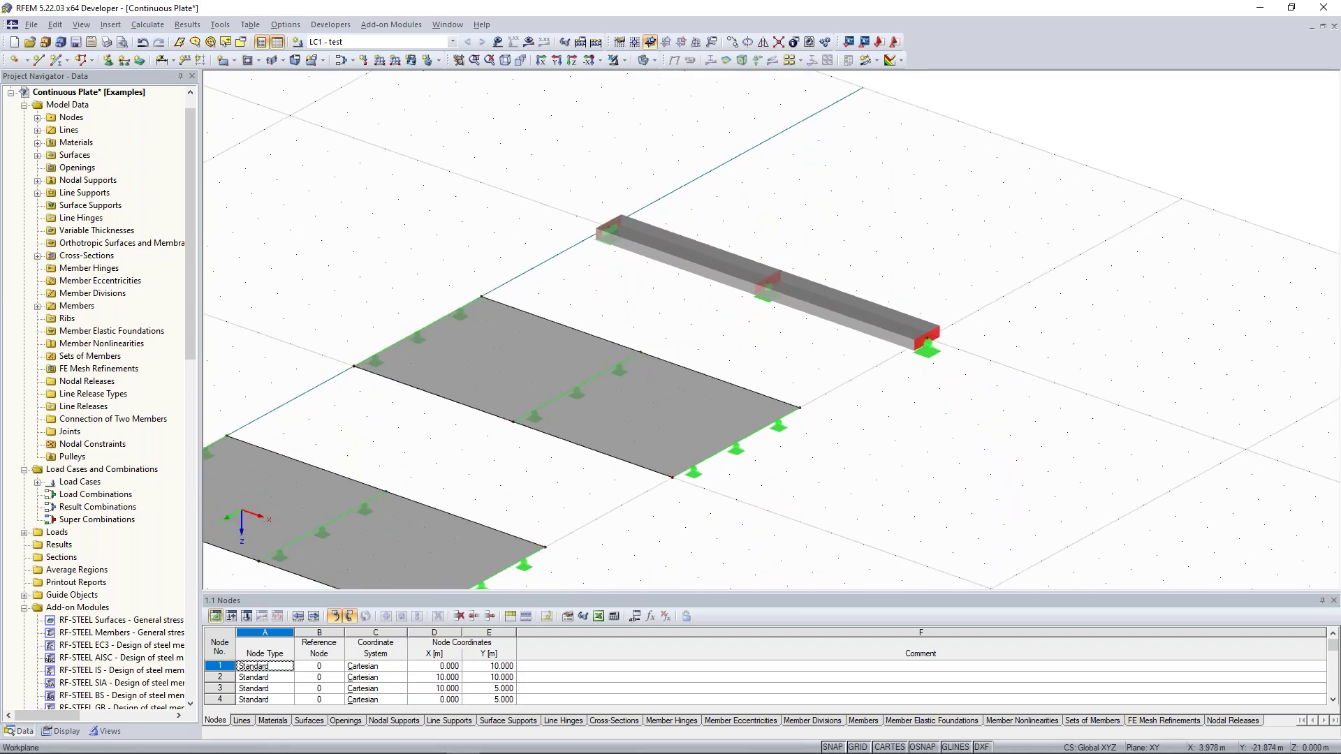
scroll(781, 247, down, 2)
middle_drag(513, 268, 761, 221)
middle_drag(612, 291, 696, 284)
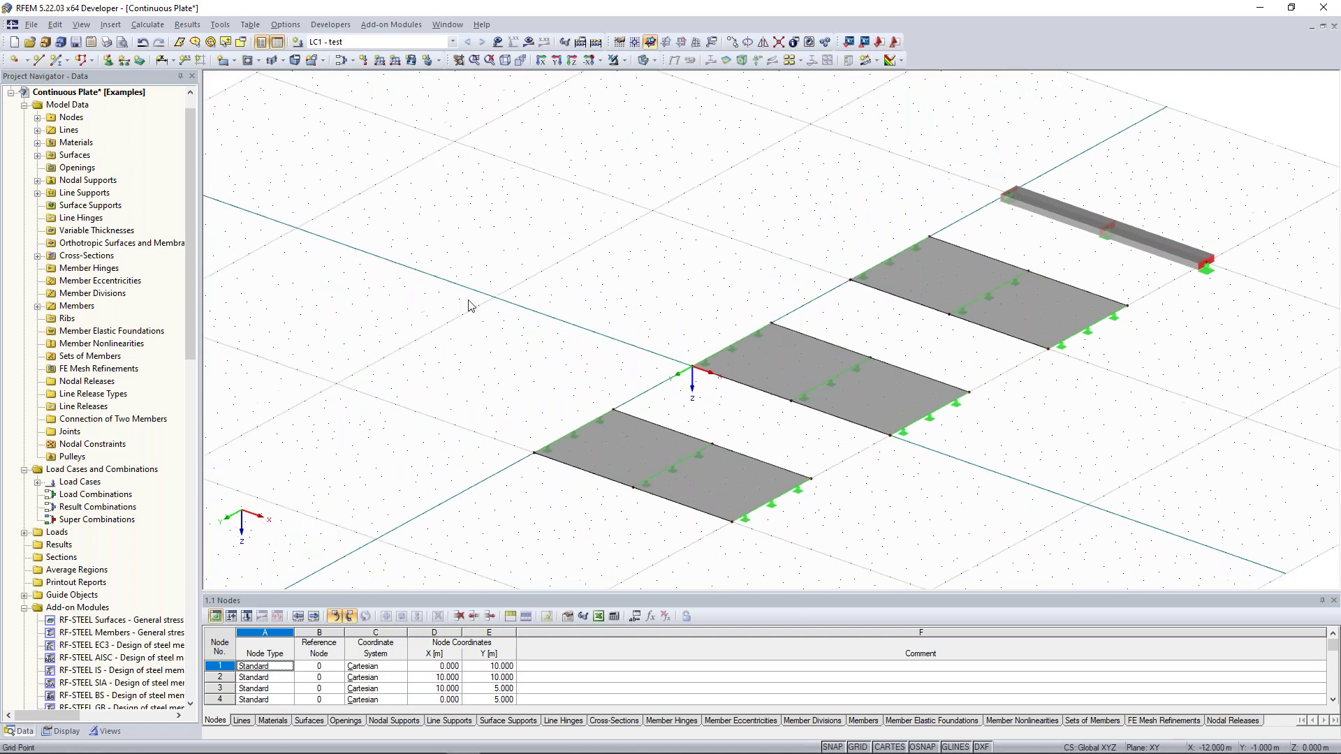
- Create a new model named test1234 in the Downloads project with model type 2D - XZ
click(19, 43)
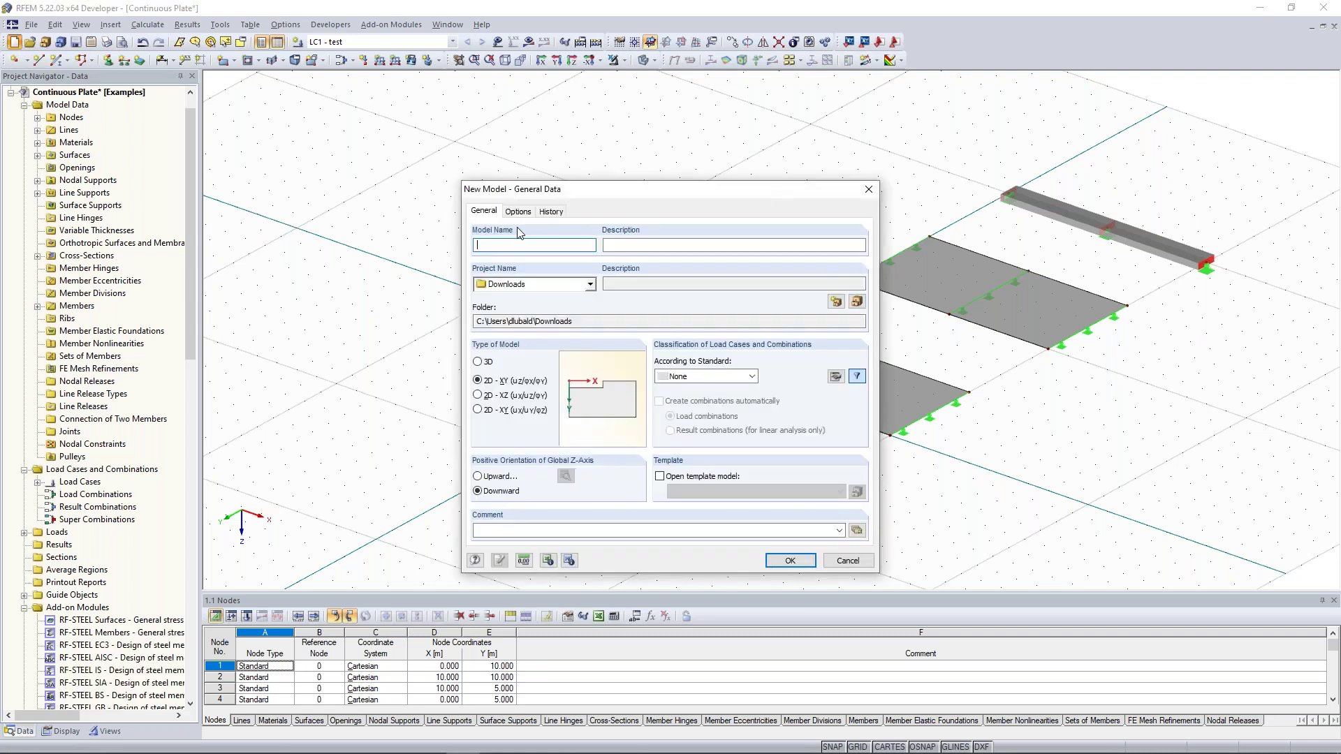
click(493, 395)
click(521, 246)
text(test)
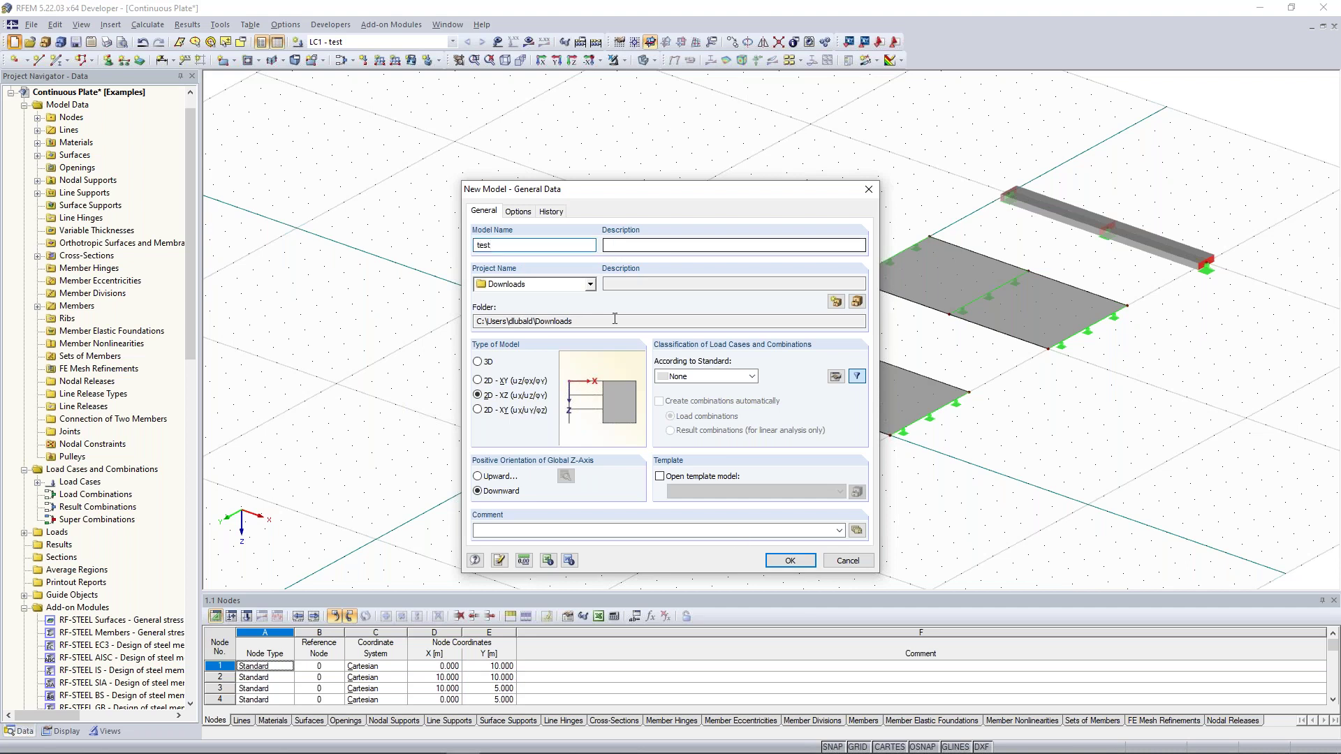
click(782, 562)
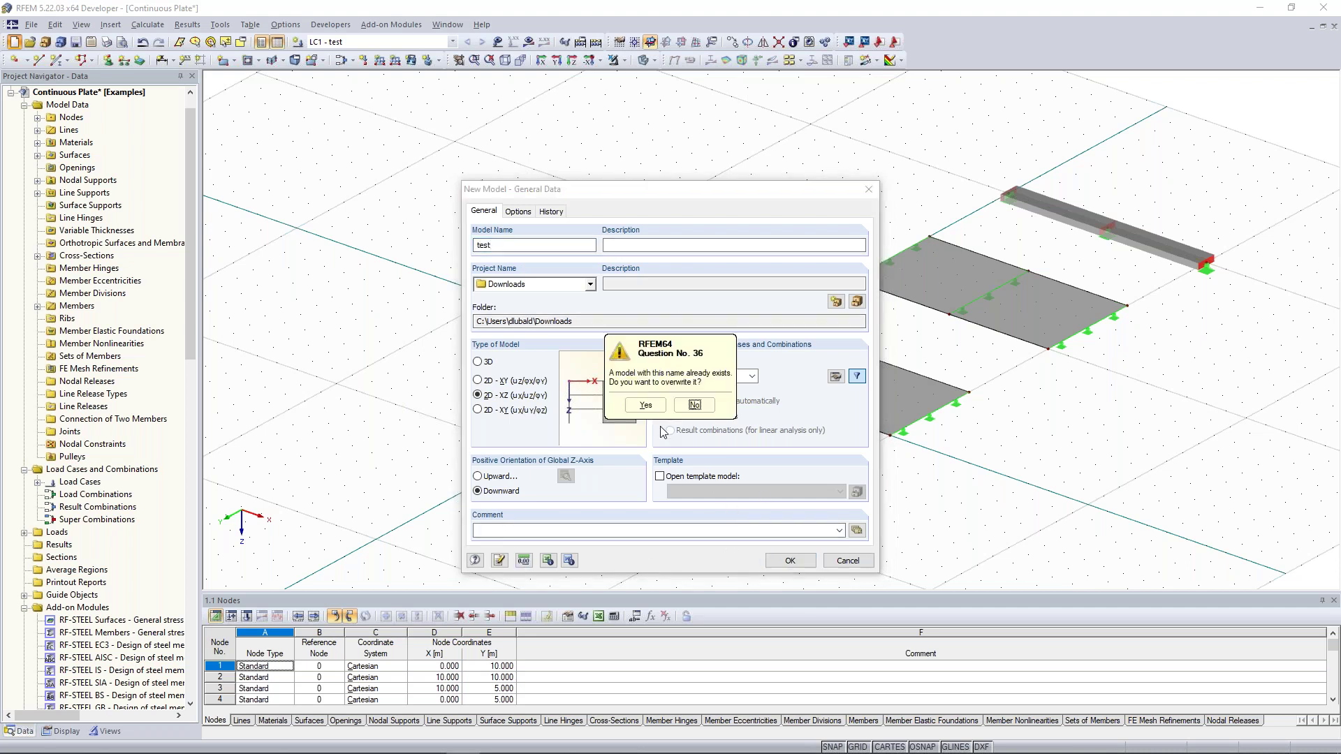
click(695, 419)
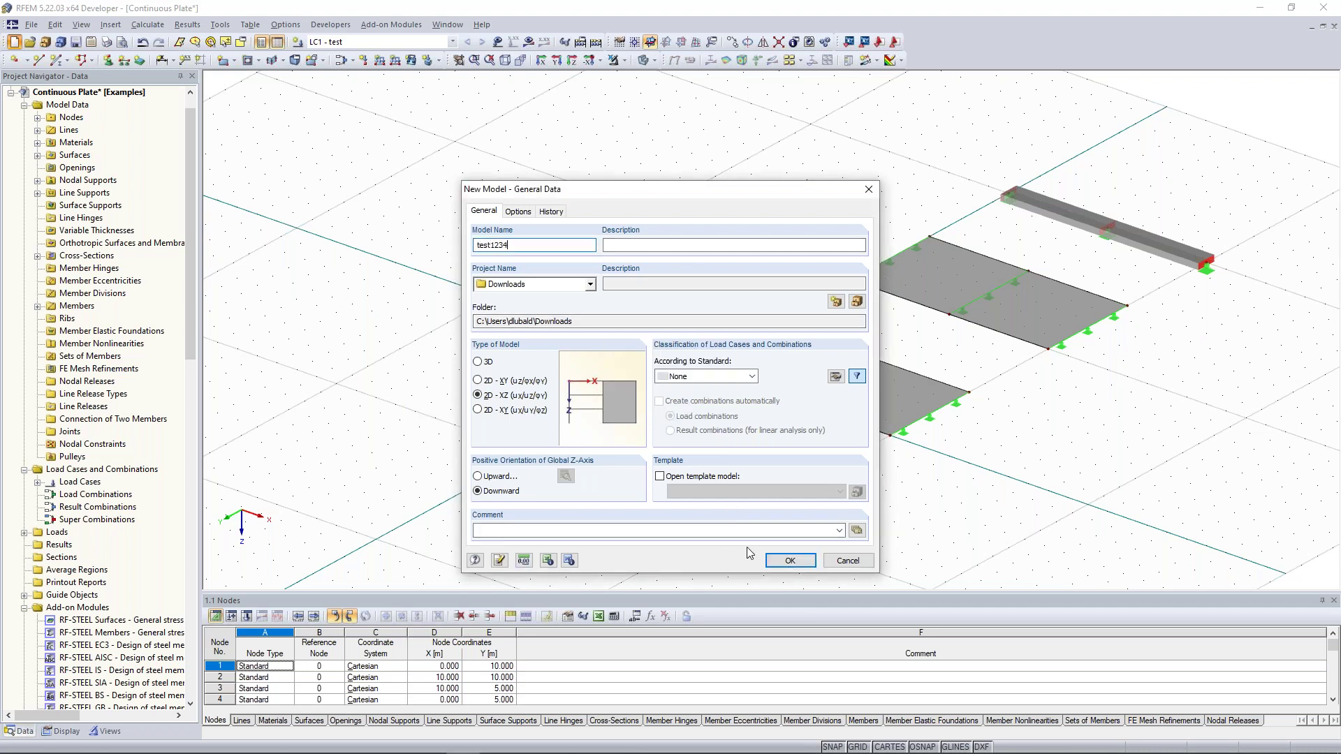
click(790, 560)
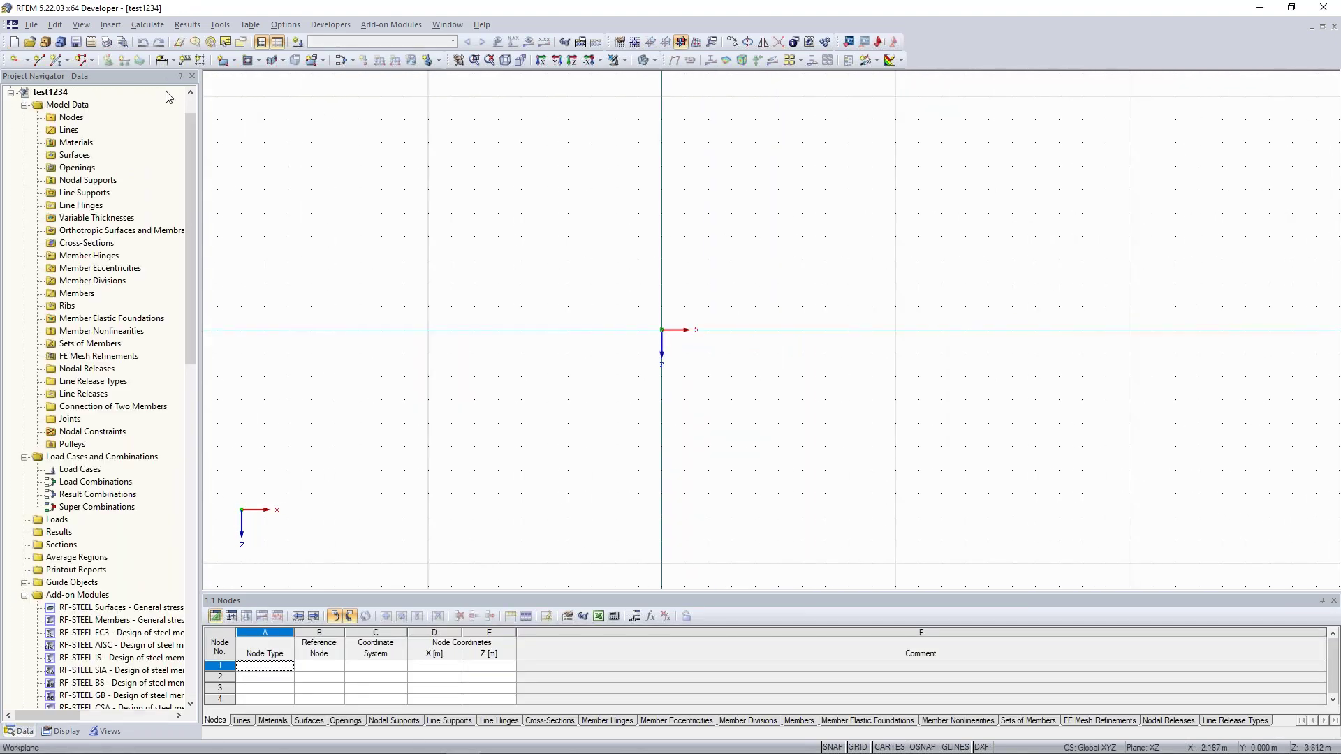
- Draw two crossing lines in the XZ plane, from (0, 0) to (7, -6) m and from about (-0.5, -7.2) to (7, 0) m
click(33, 68)
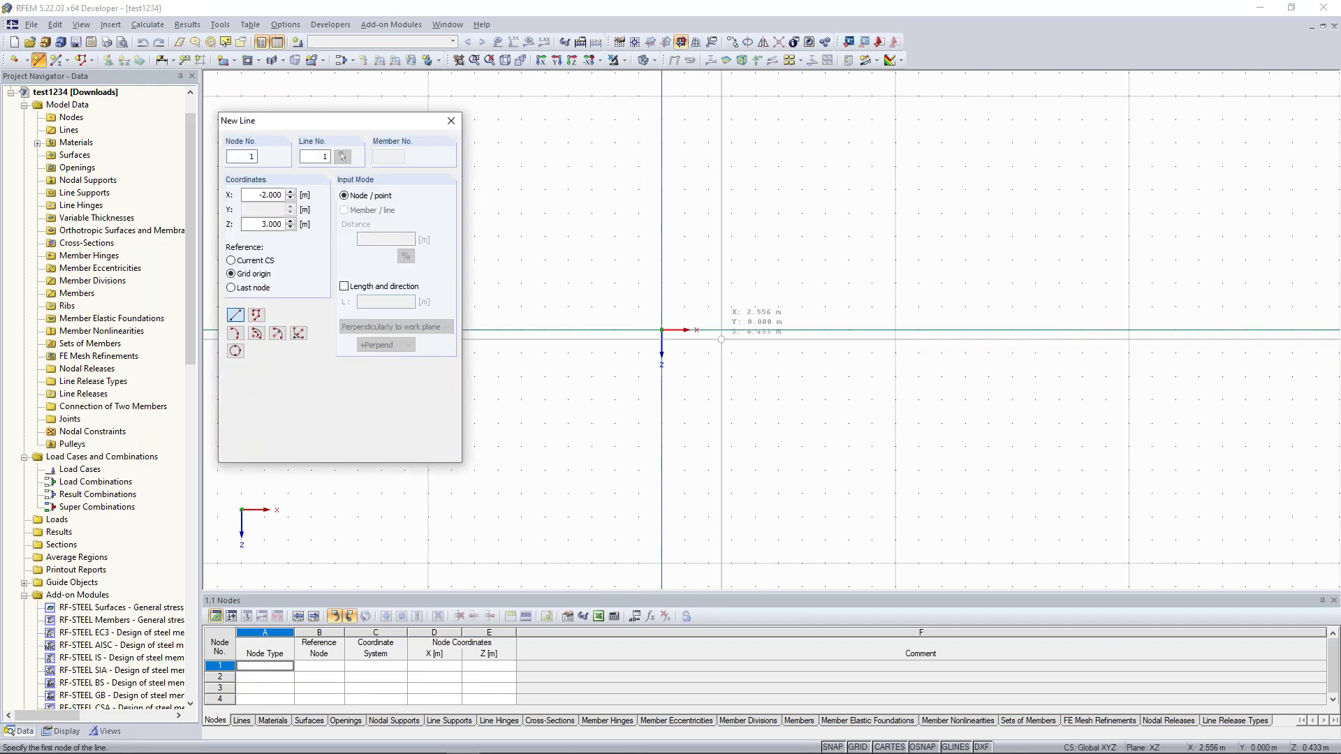
click(662, 328)
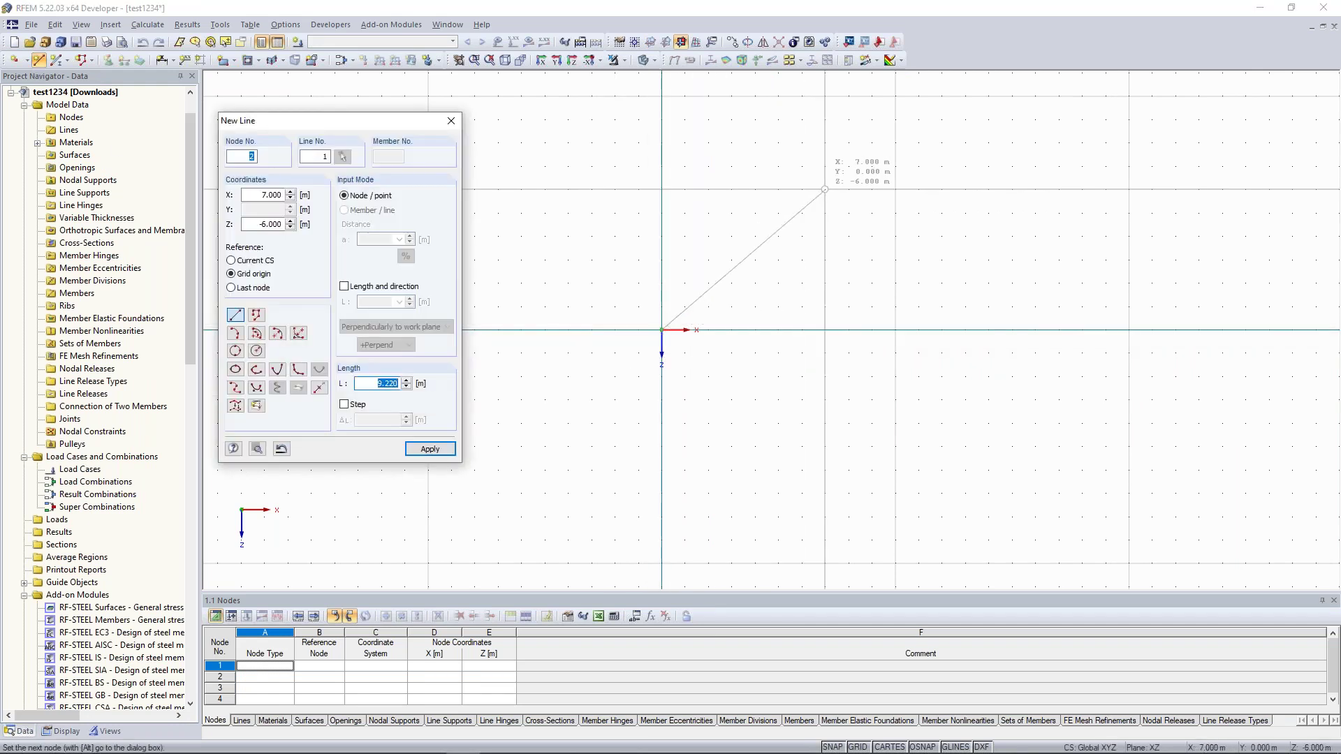
click(825, 189)
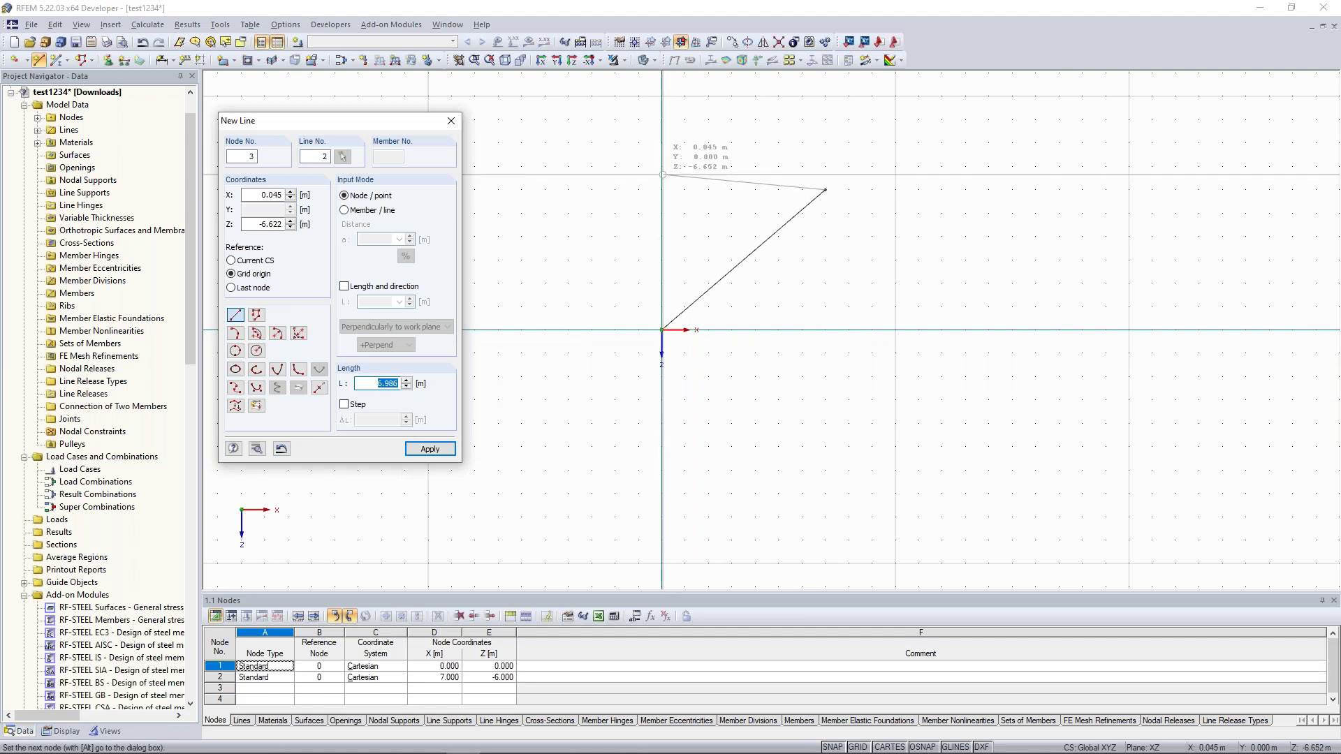
click(649, 163)
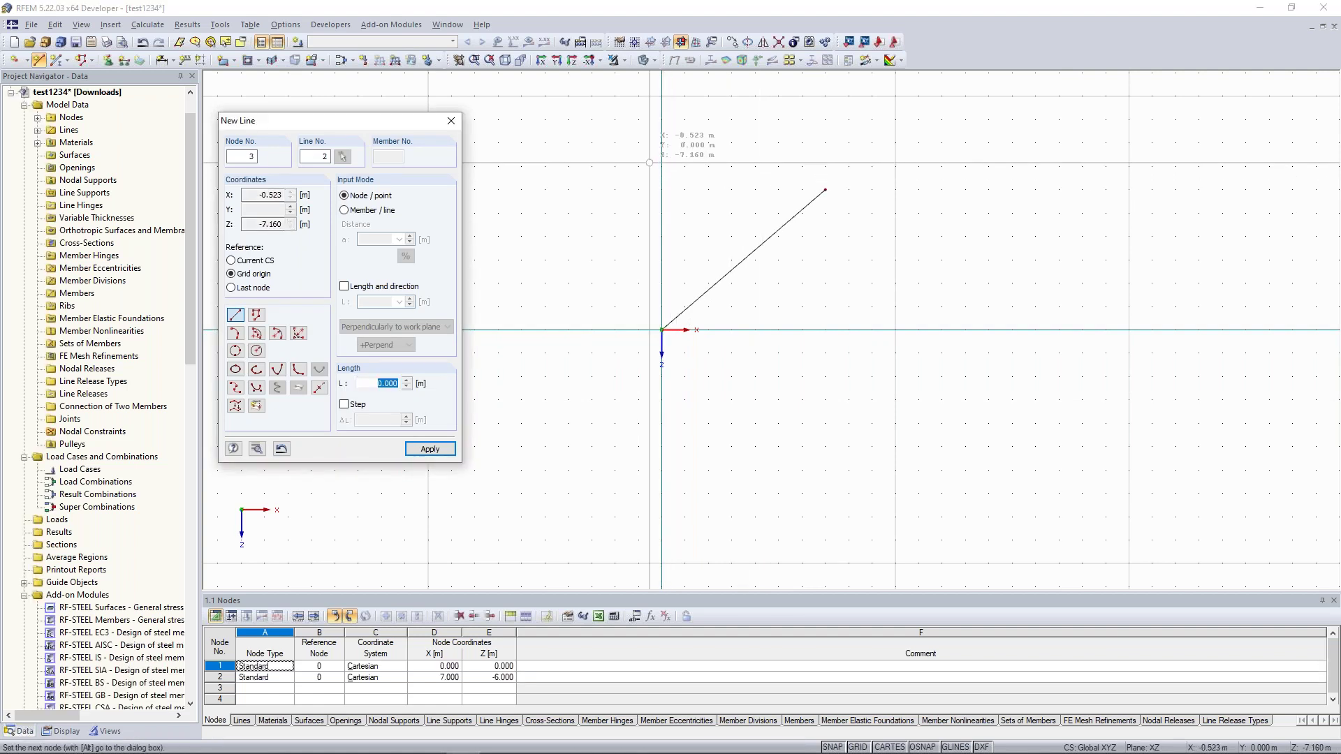
click(825, 329)
key(Escape)
scroll(817, 230, up, 2)
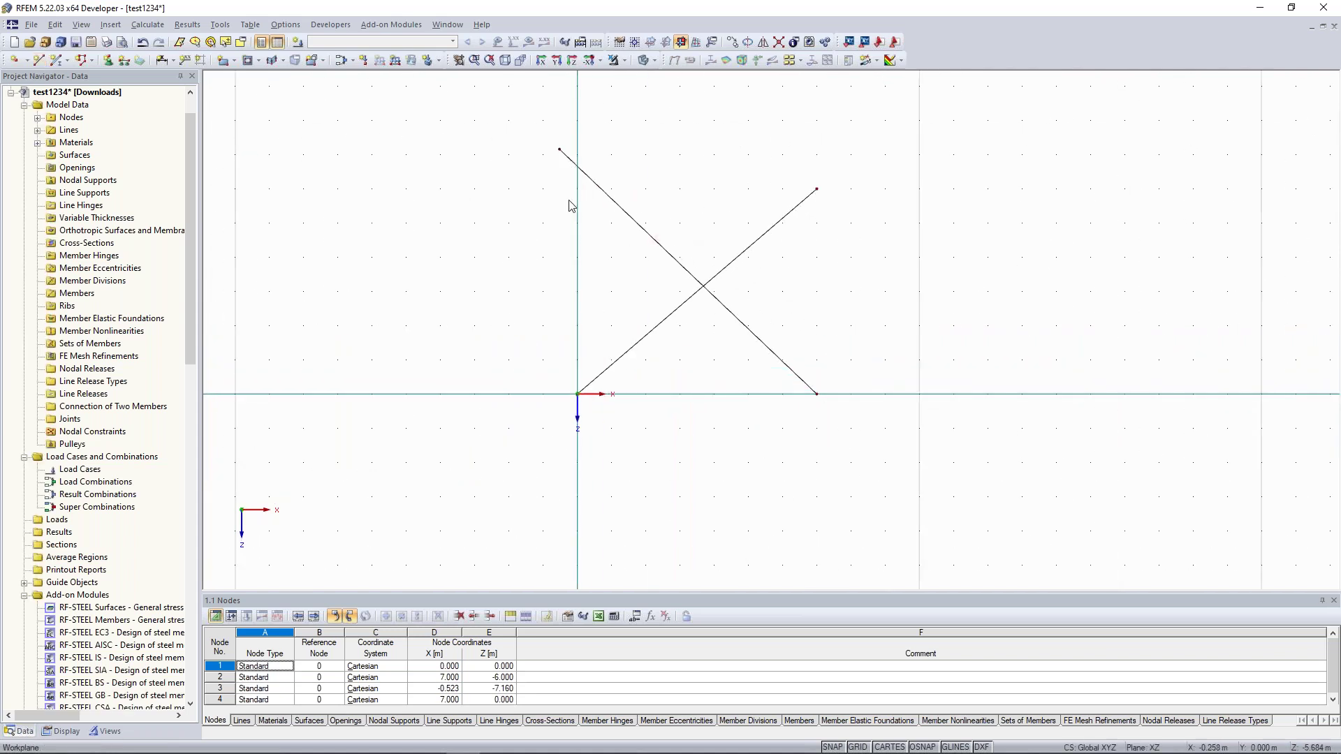
middle_drag(652, 171, 599, 167)
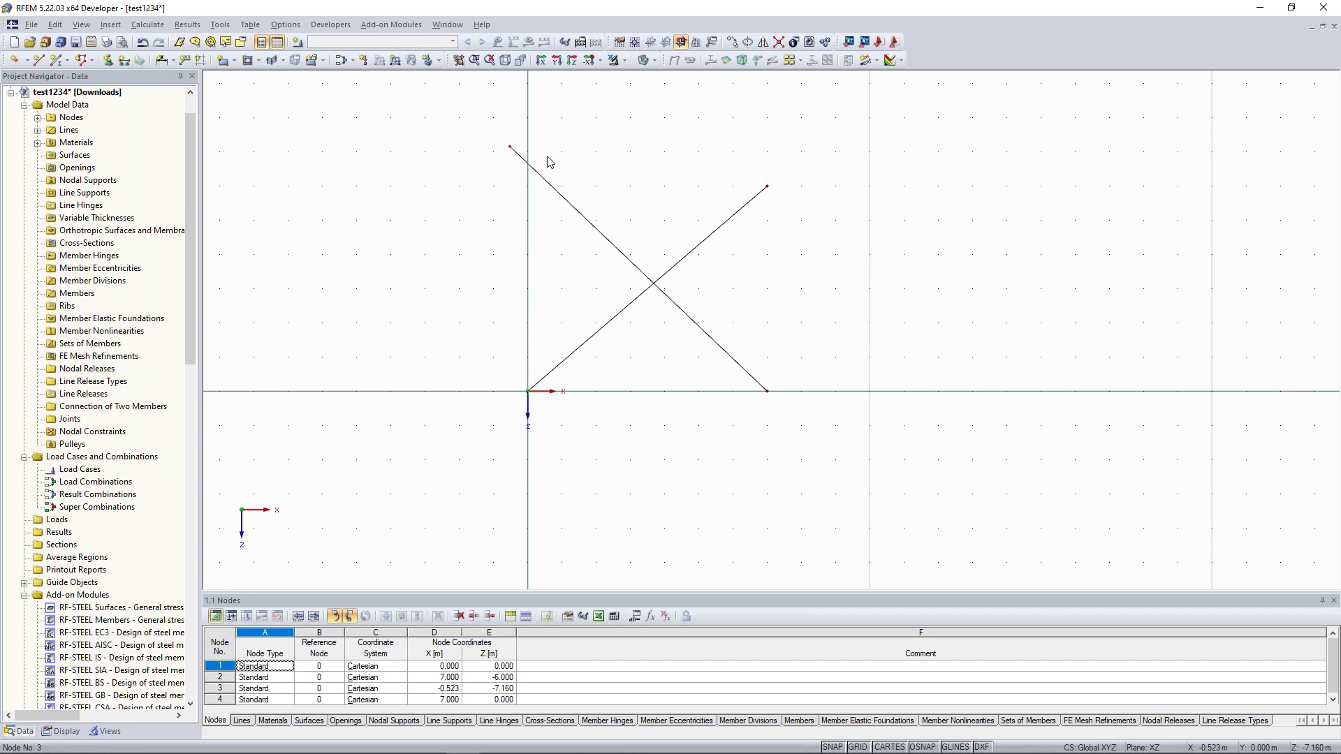
- Examine the crossing point of the two lines for a shared node
drag(668, 283, 690, 321)
drag(636, 229, 697, 308)
drag(629, 215, 688, 314)
drag(626, 203, 683, 298)
middle_drag(541, 266, 538, 287)
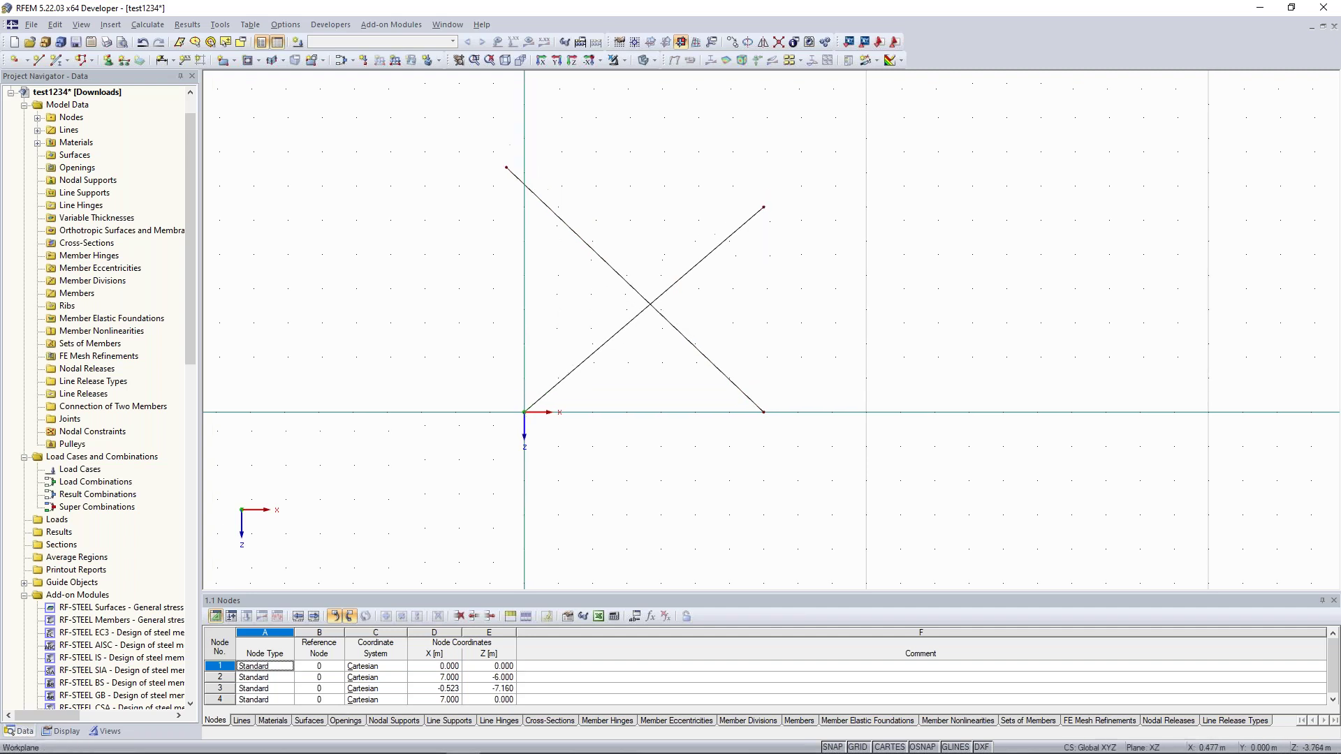
- Connect the two crossing lines at their intersection
click(777, 44)
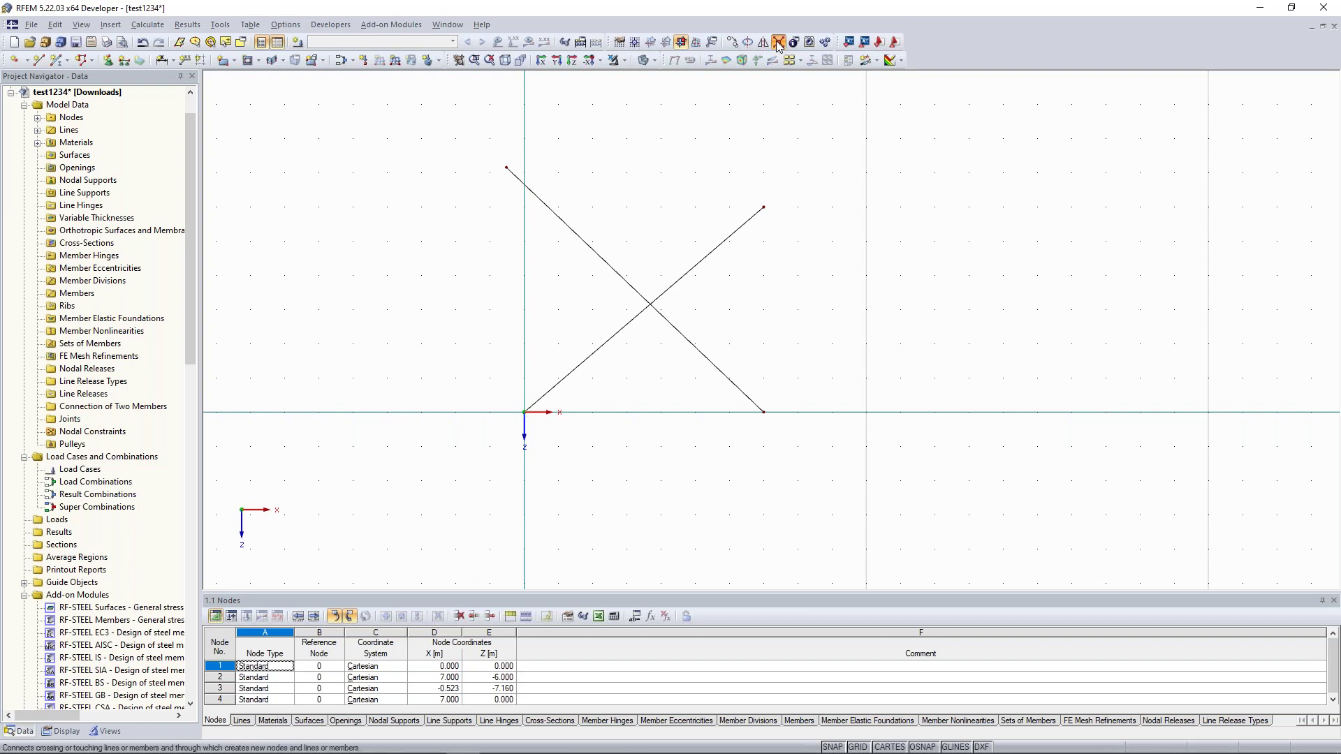
drag(436, 109, 826, 437)
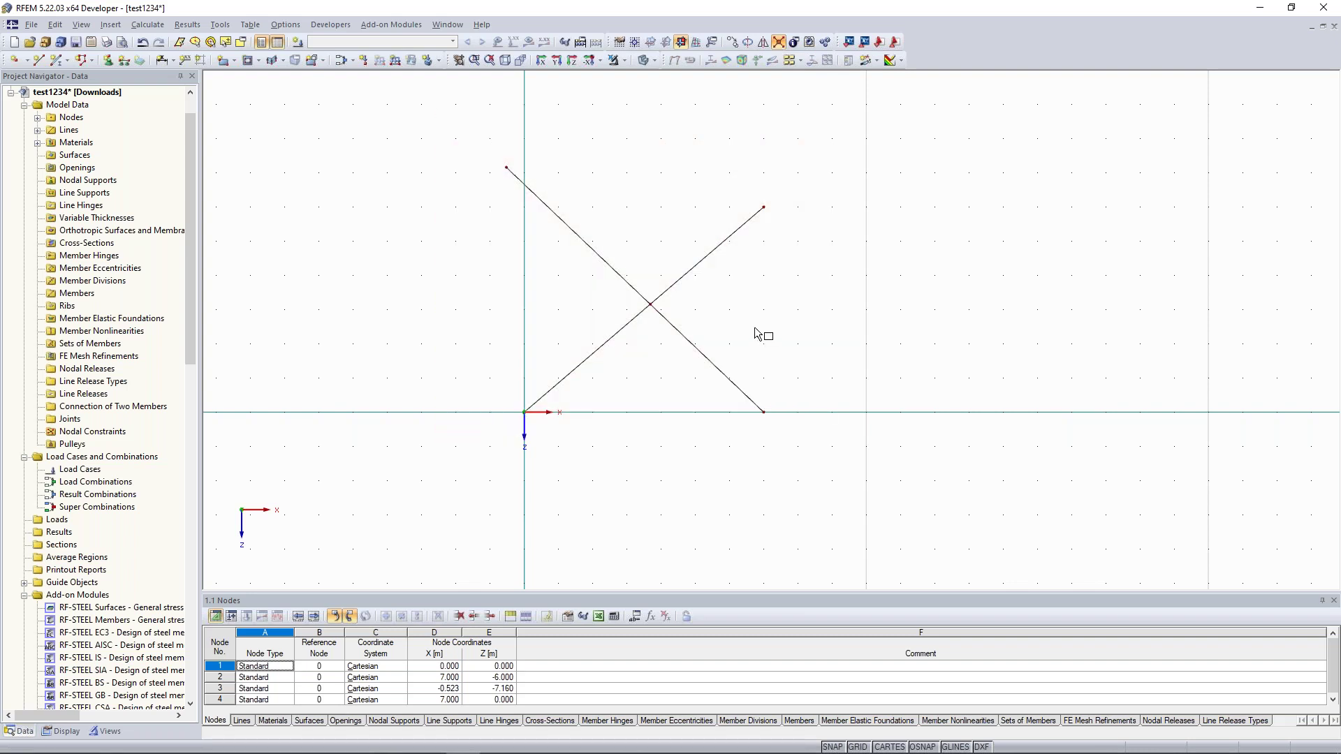
click(638, 304)
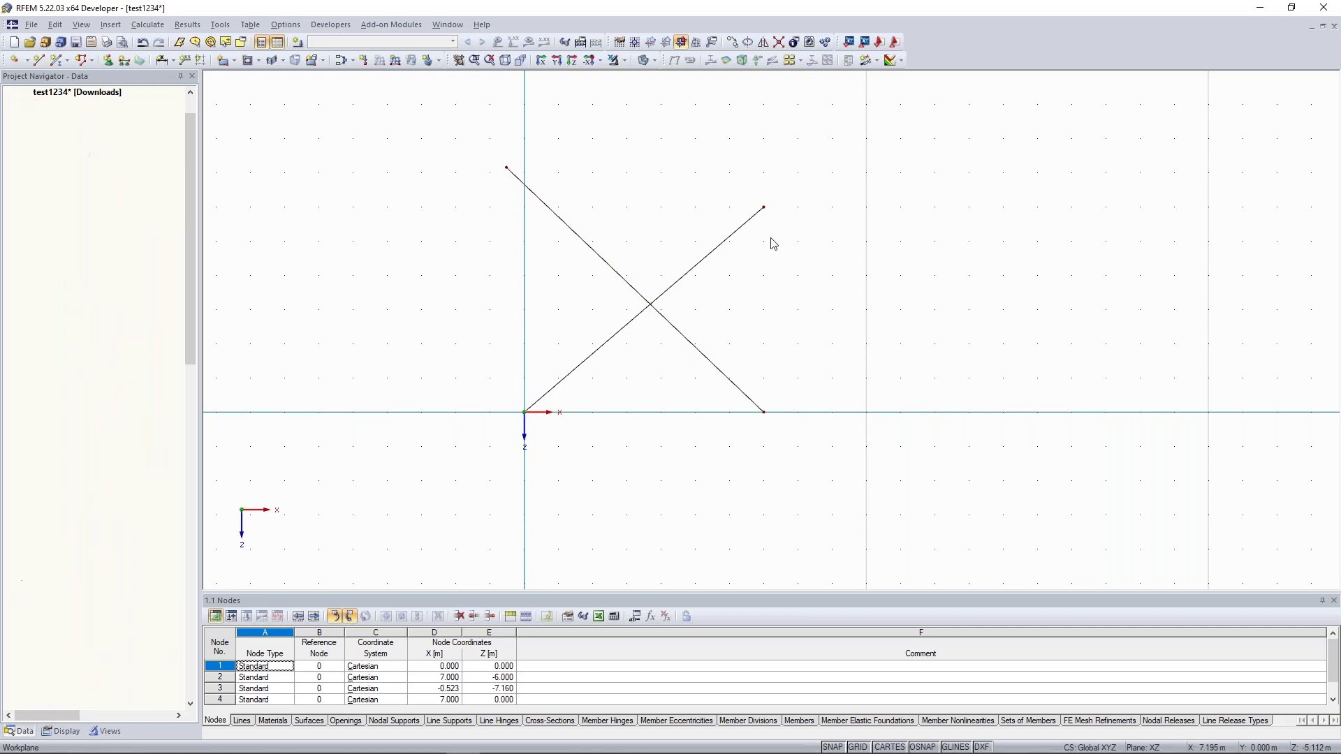
- Select the line from the origin and check whether it is divided at the crossing
click(614, 335)
middle_drag(549, 324, 516, 357)
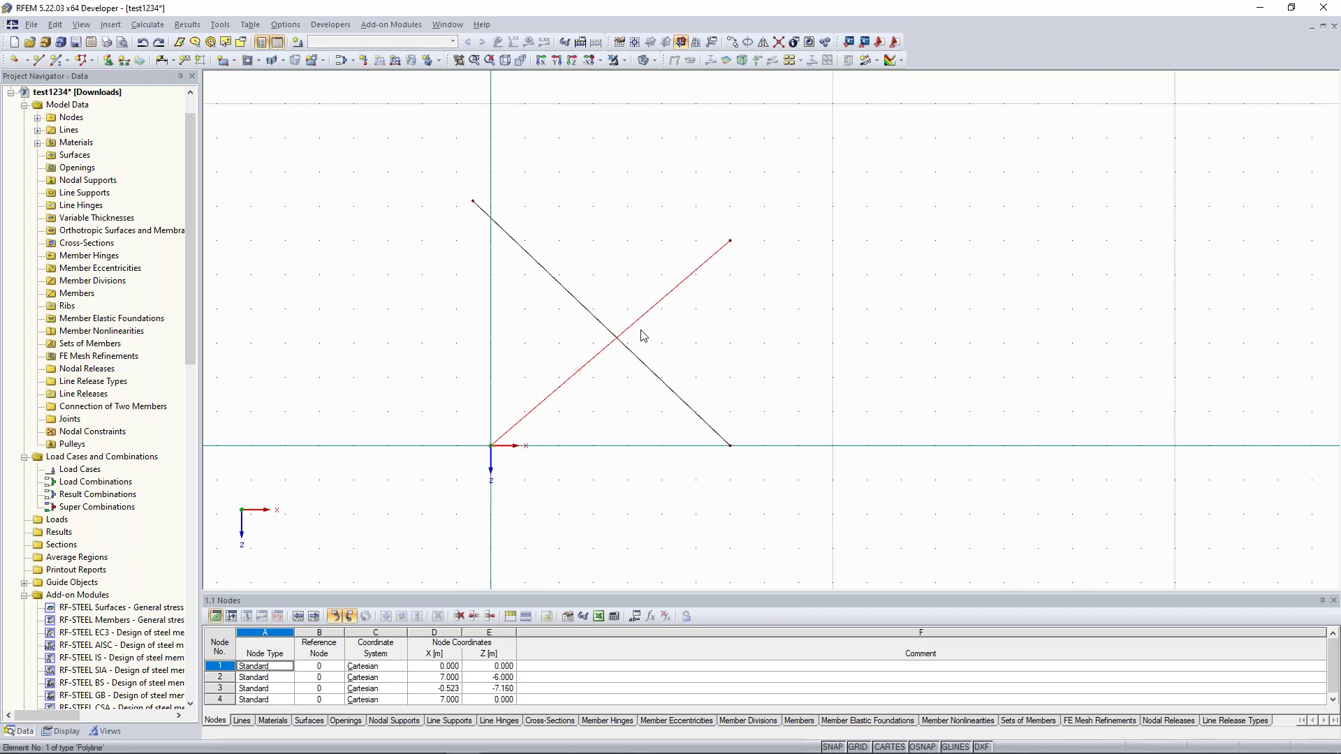
drag(591, 258, 655, 369)
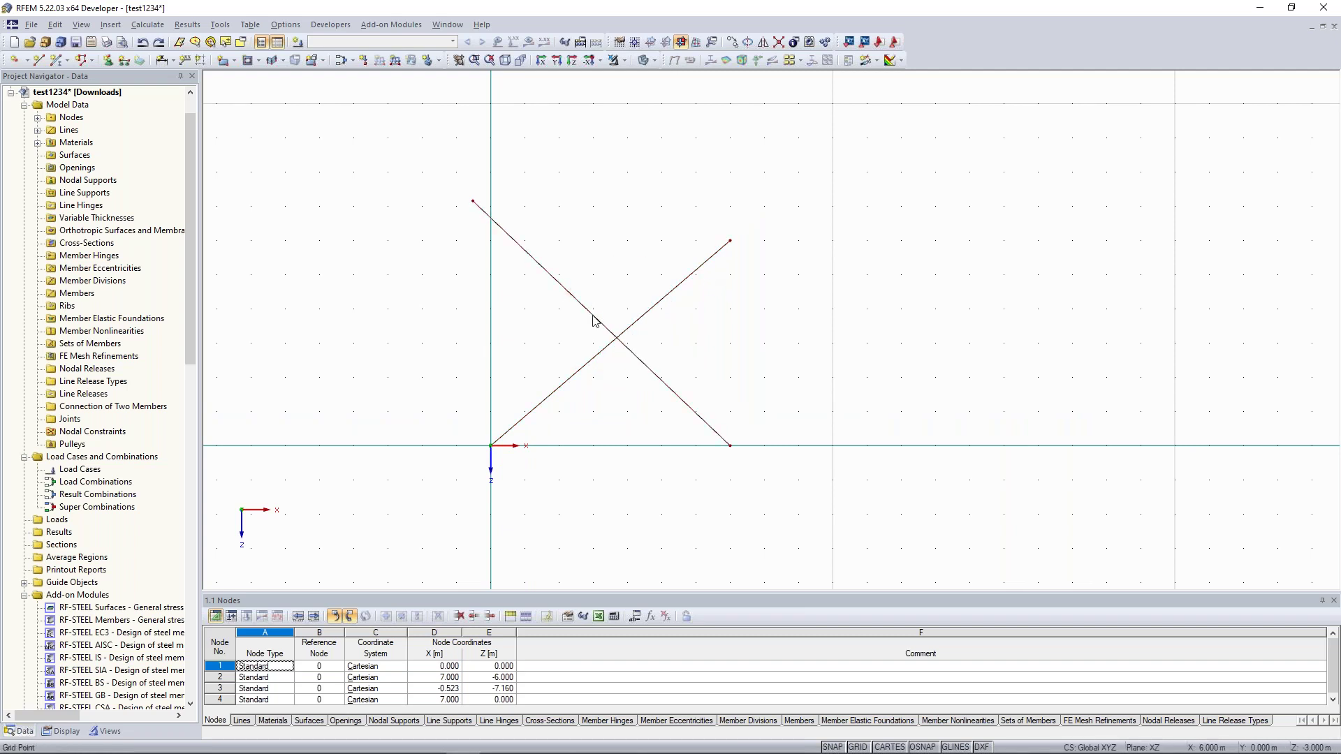
drag(580, 260, 684, 395)
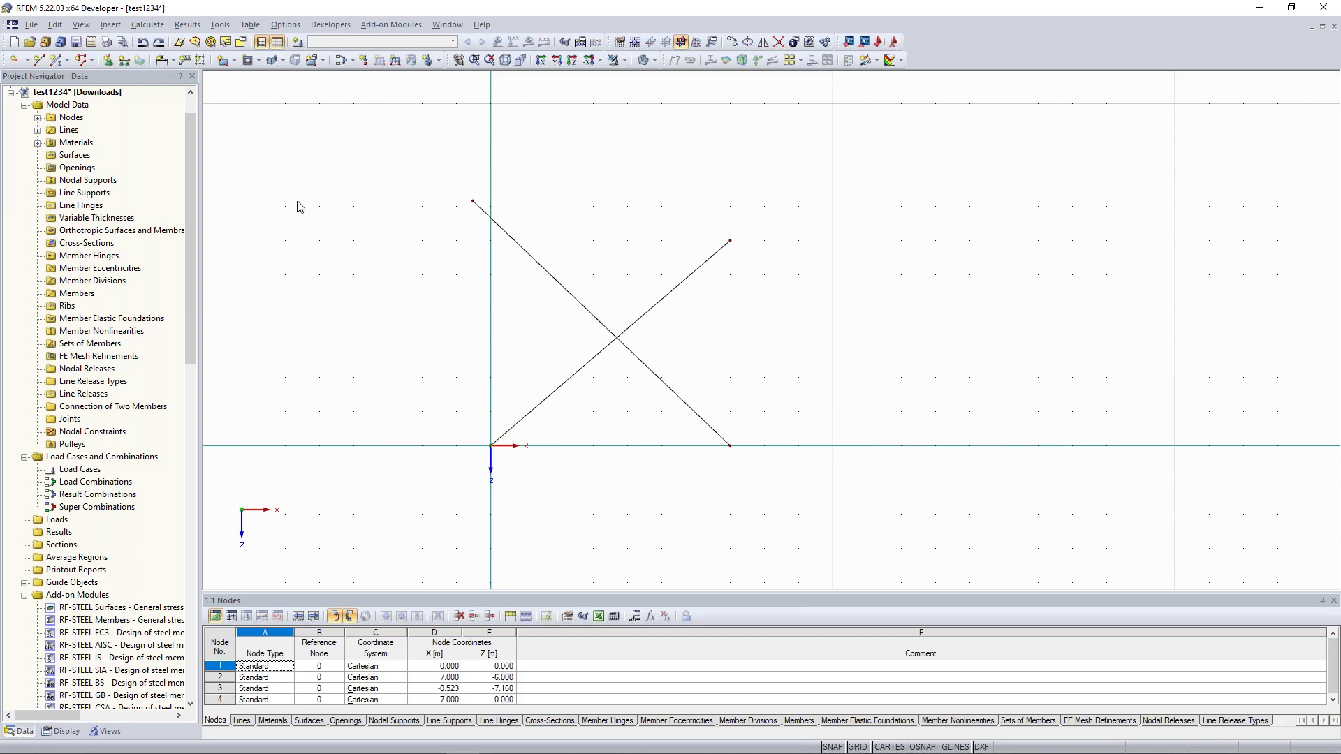
- Switch to the Continuous Plate model and display the loads of load case LC1
click(448, 24)
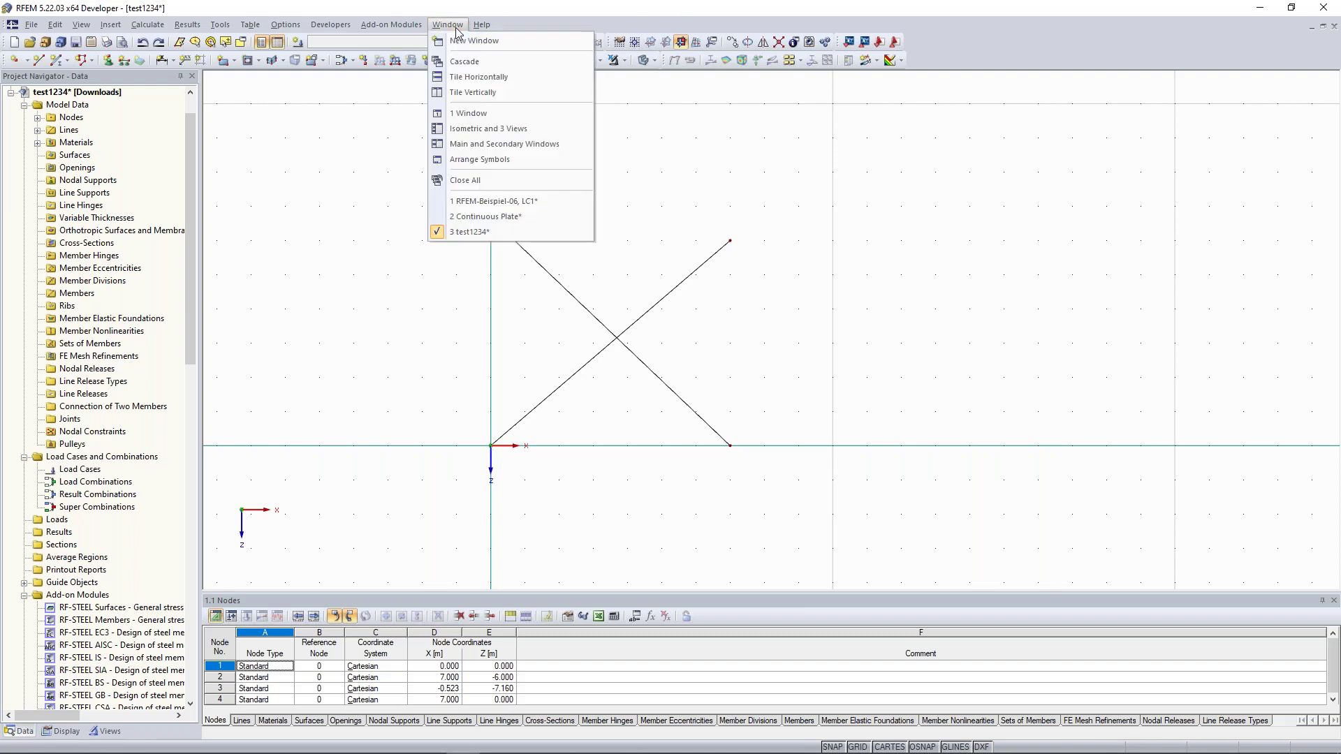
click(500, 225)
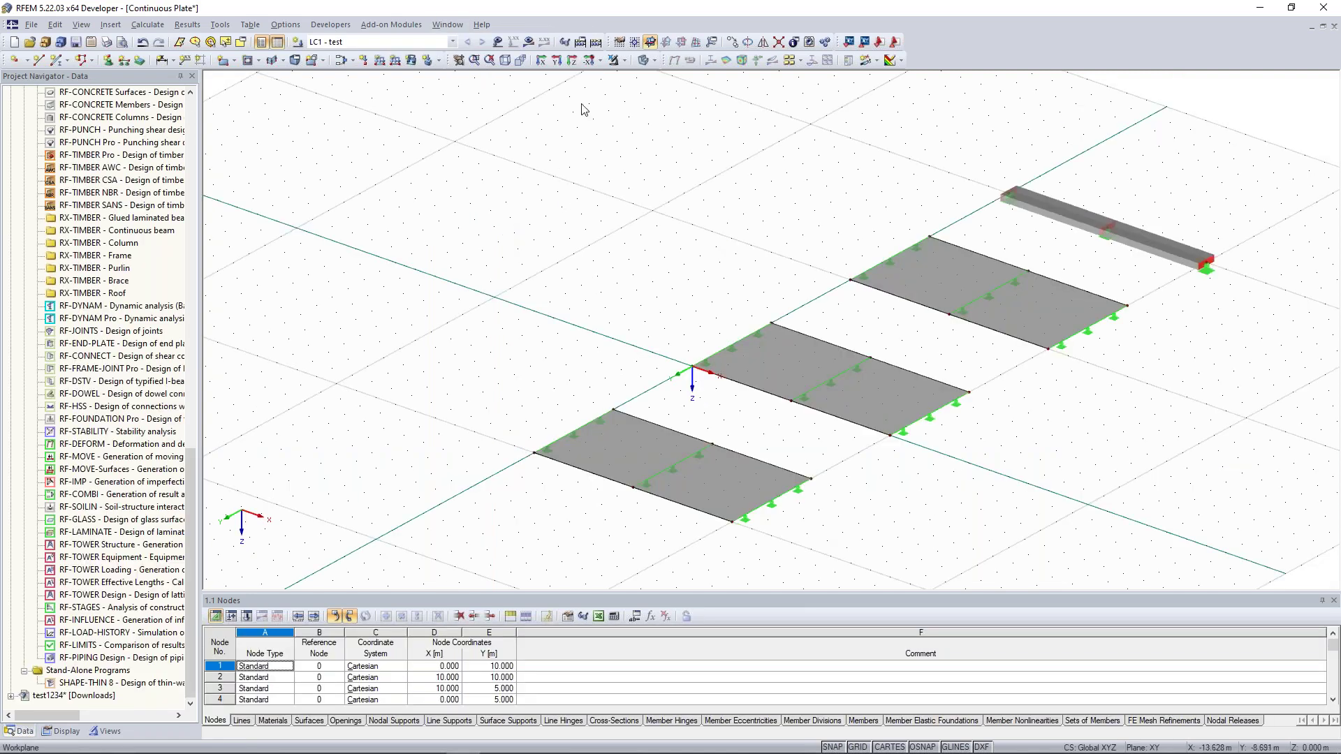
click(497, 42)
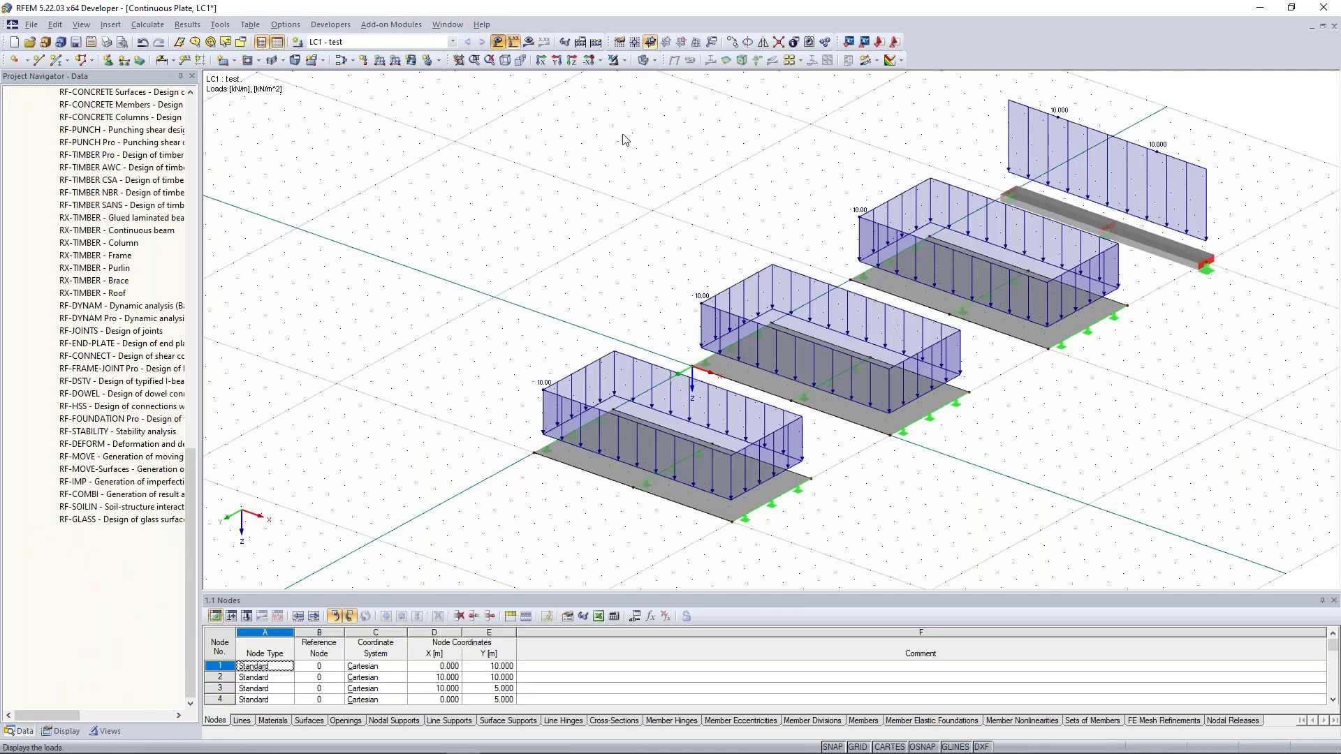
scroll(629, 174, down, 1)
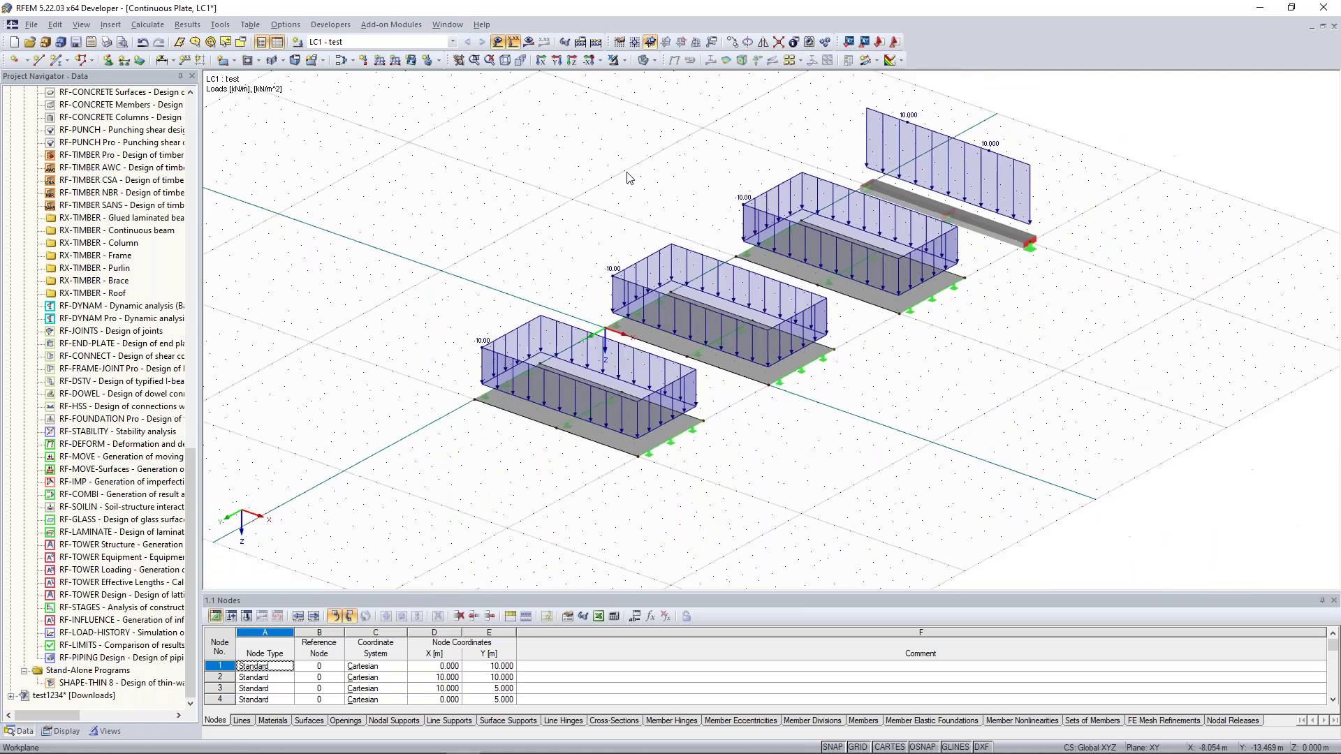
scroll(584, 182, down, 1)
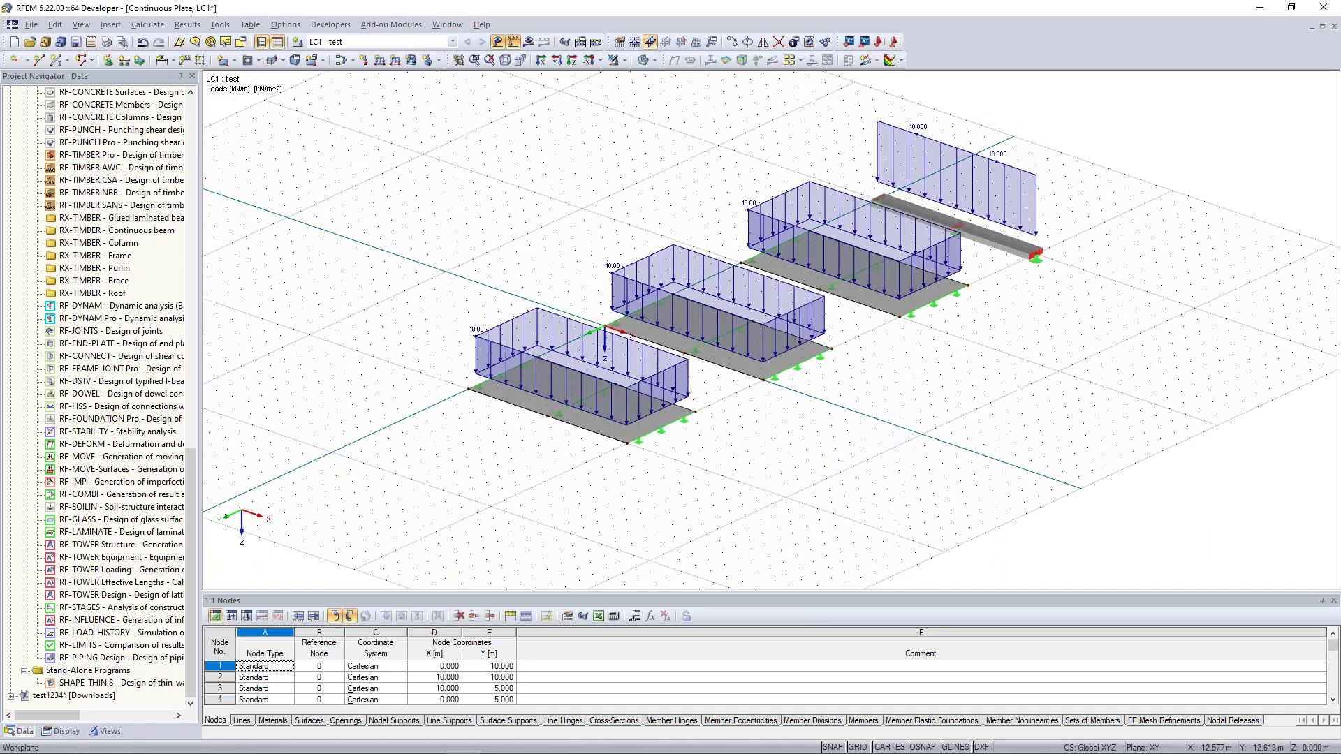
scroll(113, 497, up, 20)
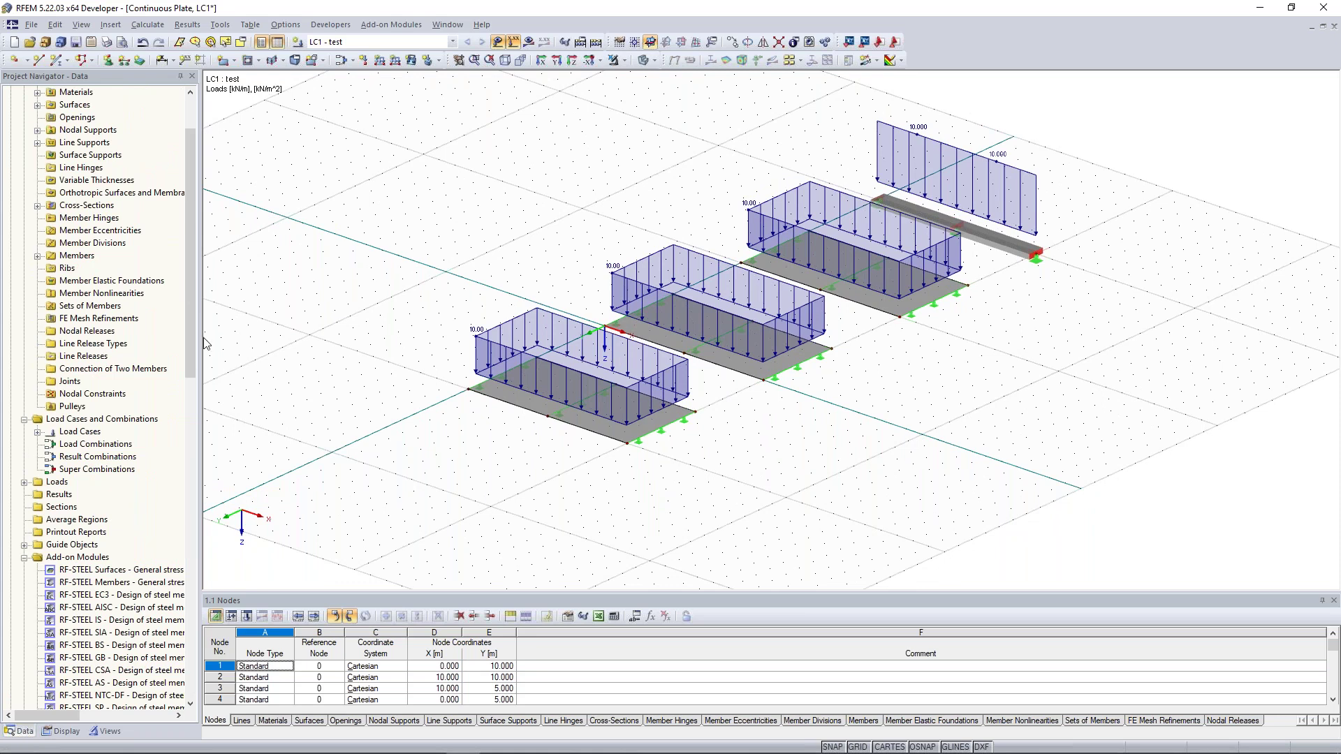
scroll(193, 342, up, 2)
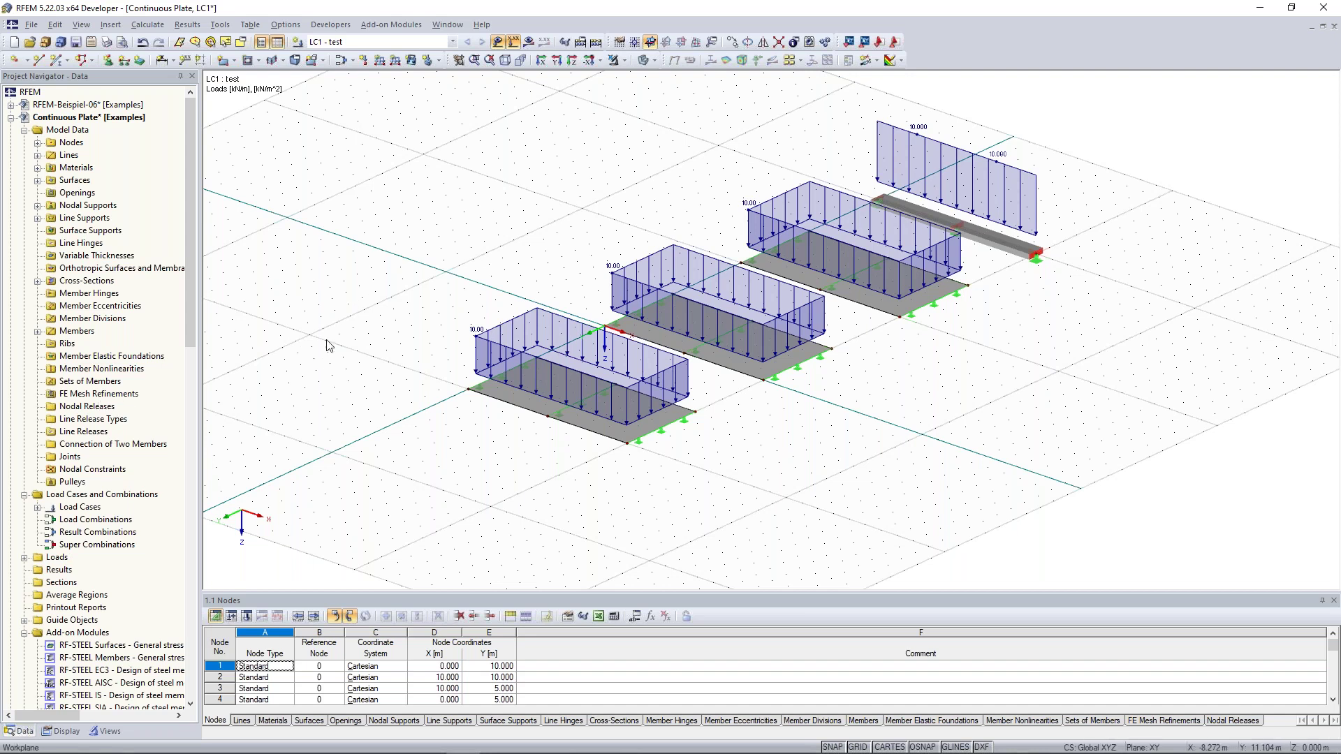
- Hide the loads on the three plates and the beam
click(513, 41)
scroll(553, 252, up, 1)
scroll(517, 238, up, 1)
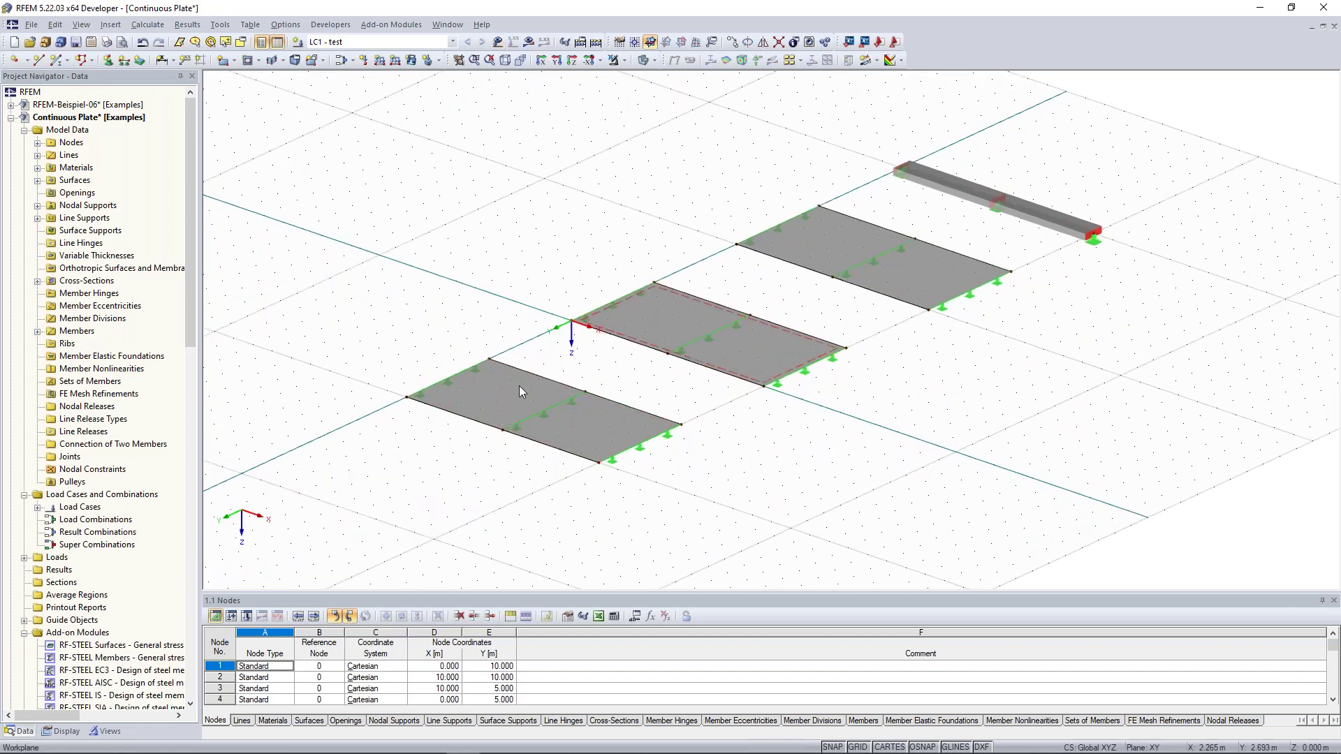
ctrl+middle_drag(497, 395, 464, 391)
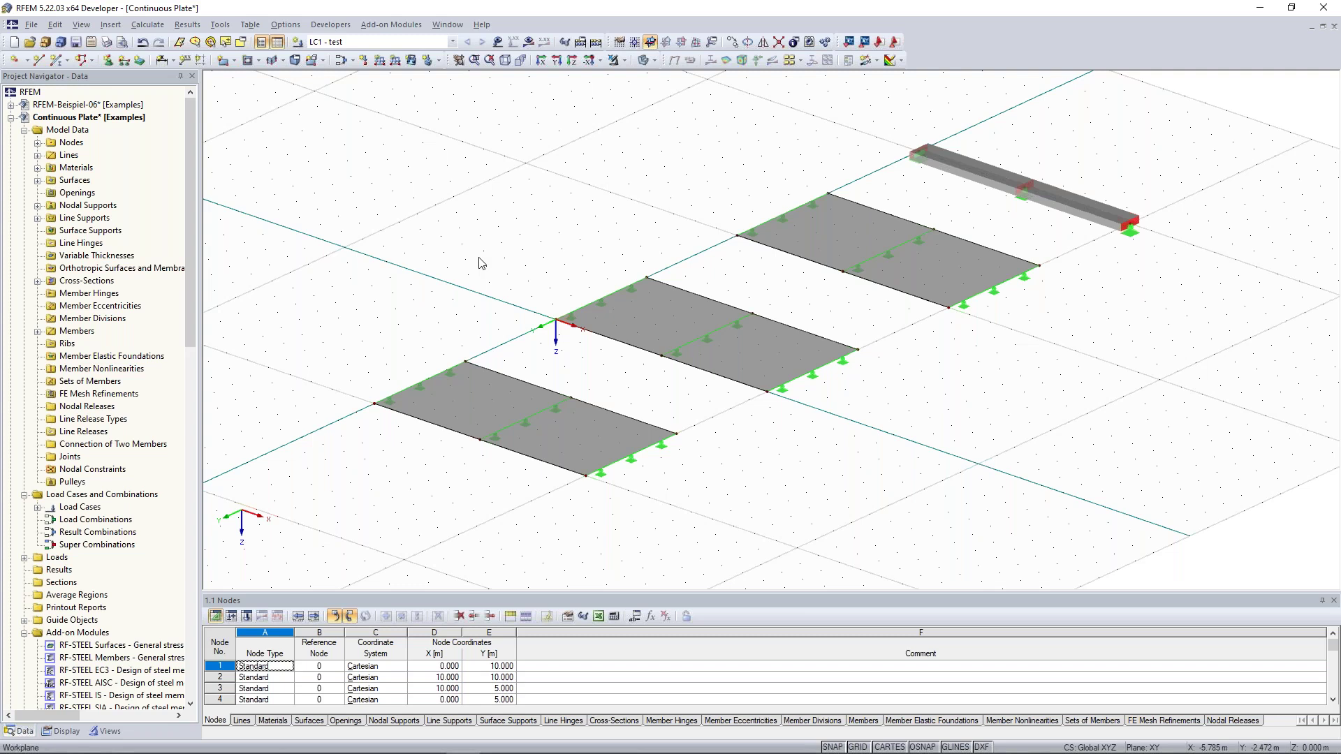
scroll(531, 210, up, 2)
scroll(587, 230, down, 1)
scroll(484, 377, up, 1)
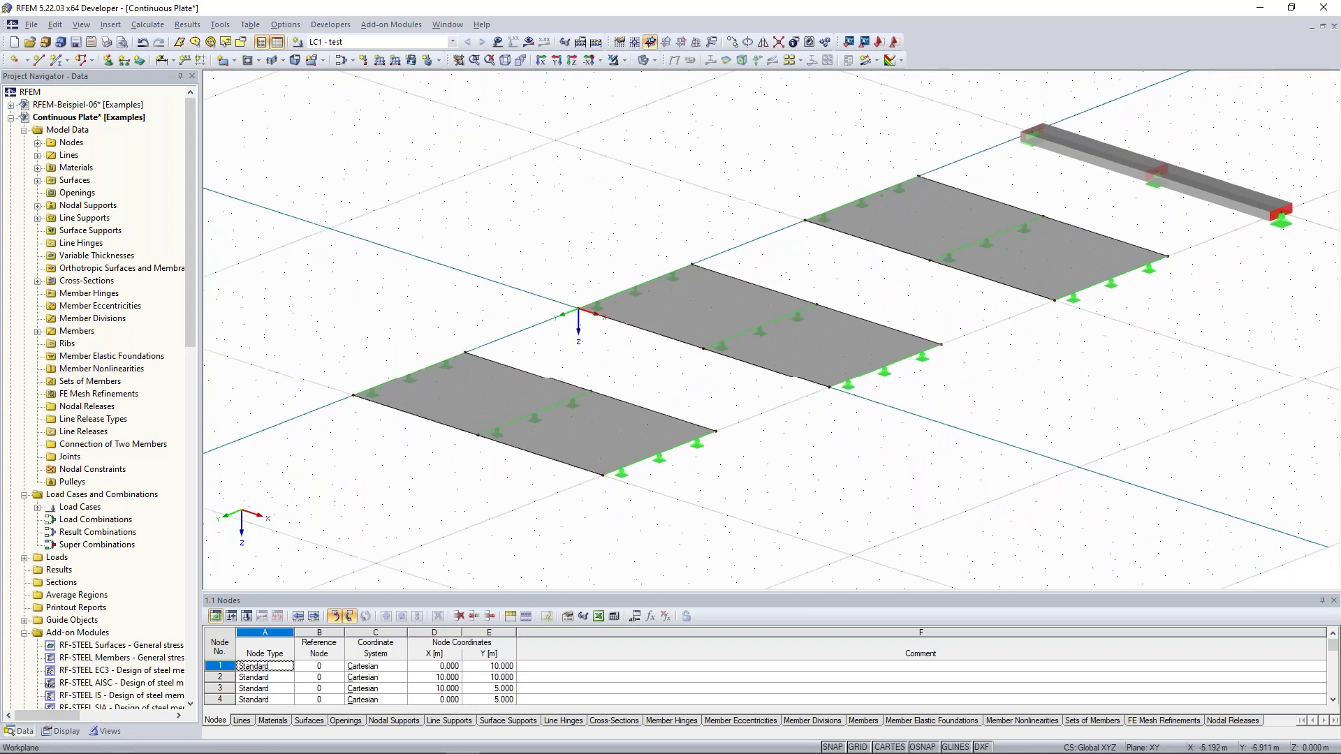
- Apply a new surface FE mesh refinement with a target FE length of 1 m to surface 1, the plate farthest from the beam
click(475, 379)
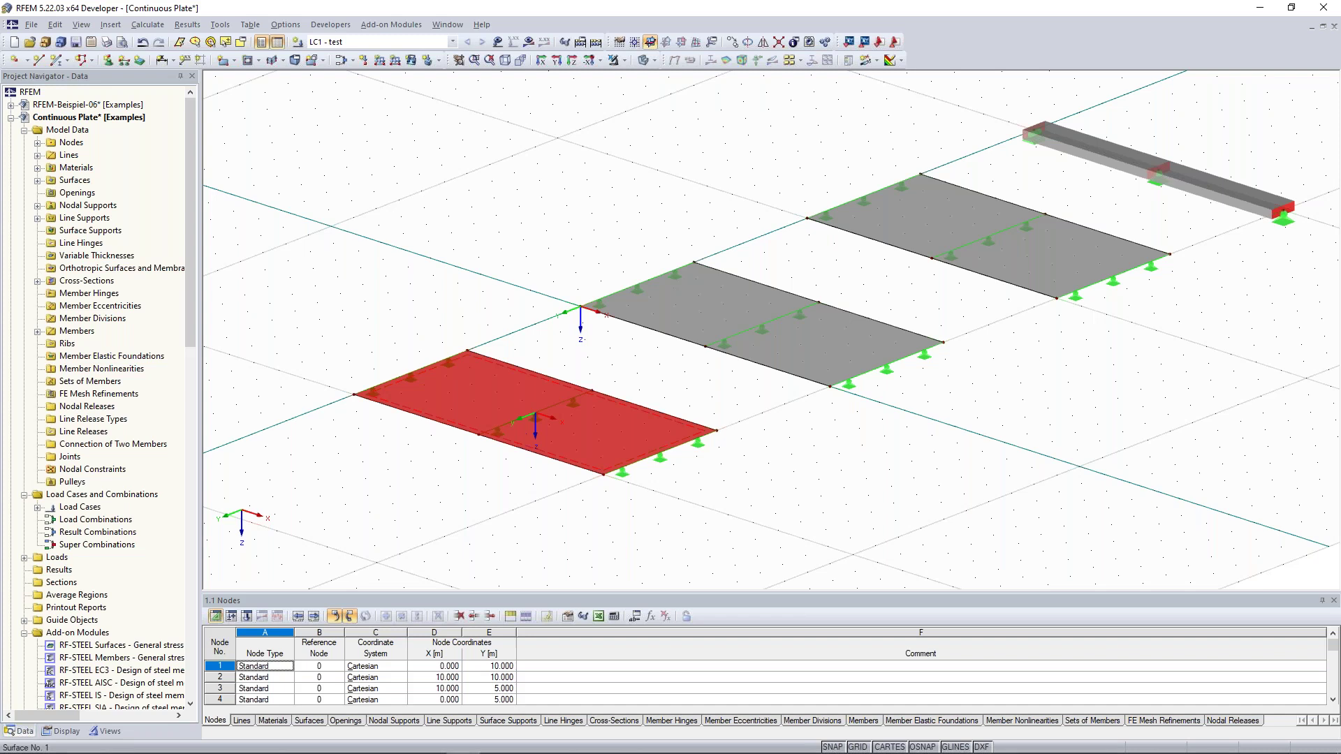
right_click(475, 384)
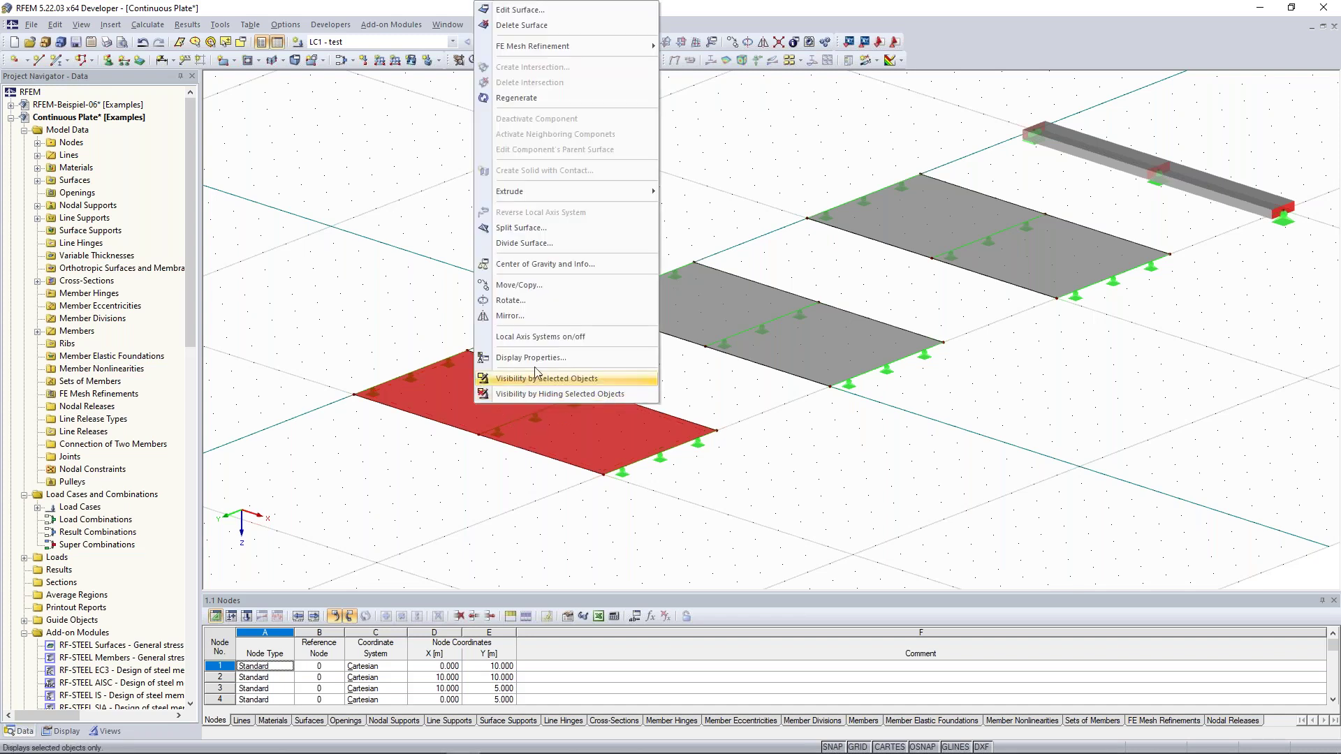
mouse_move(569, 46)
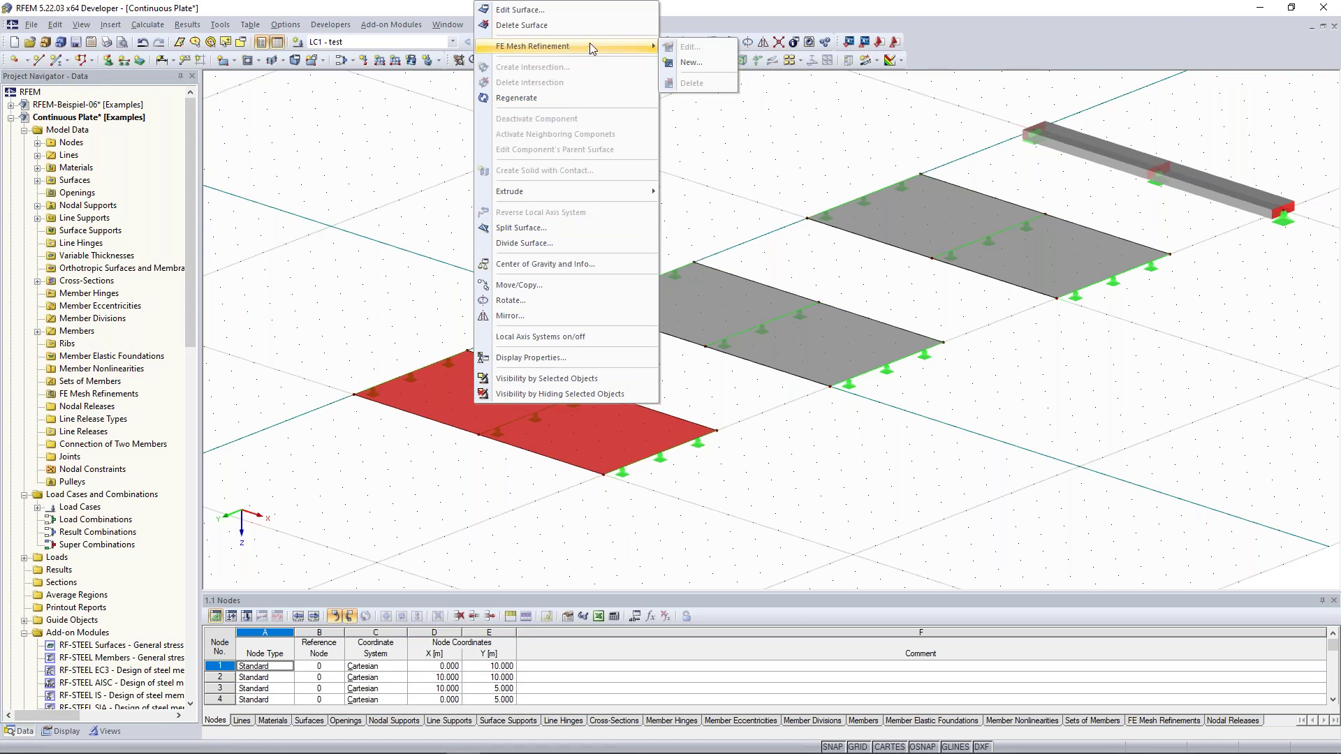
click(703, 62)
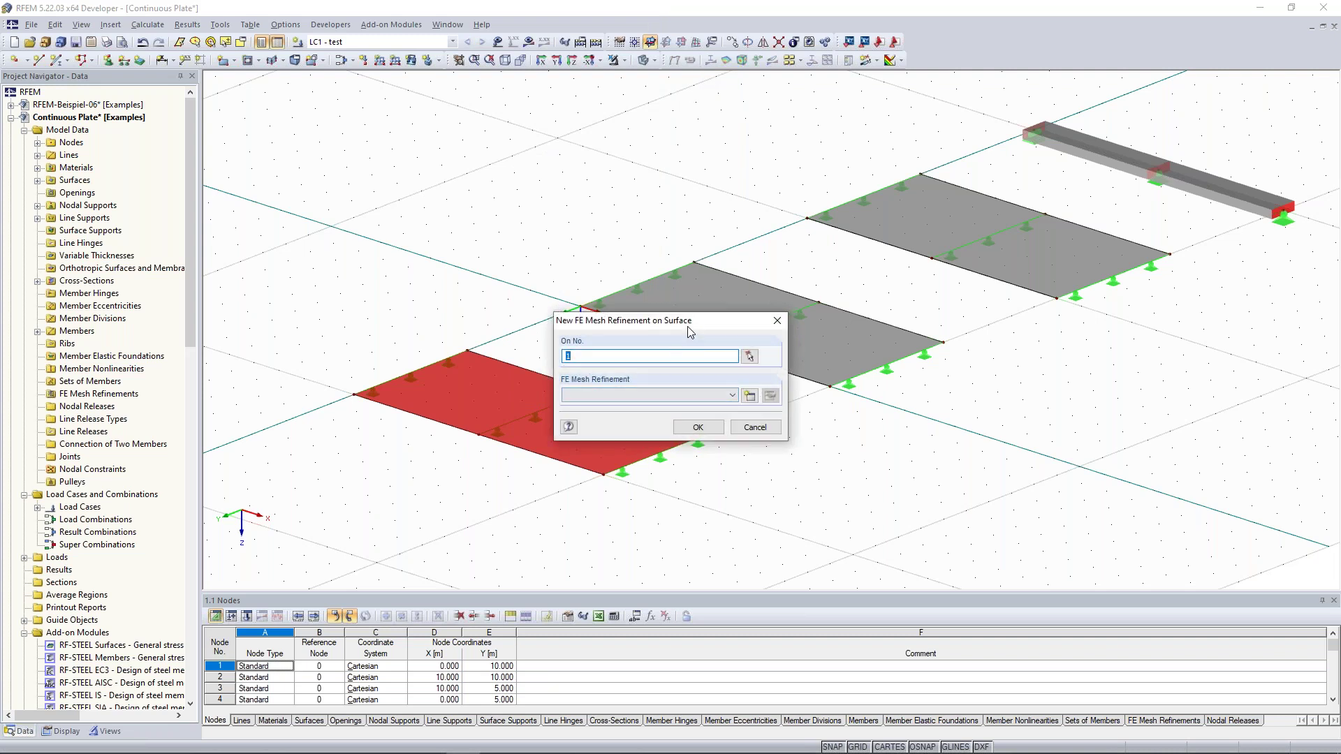
drag(687, 326, 683, 278)
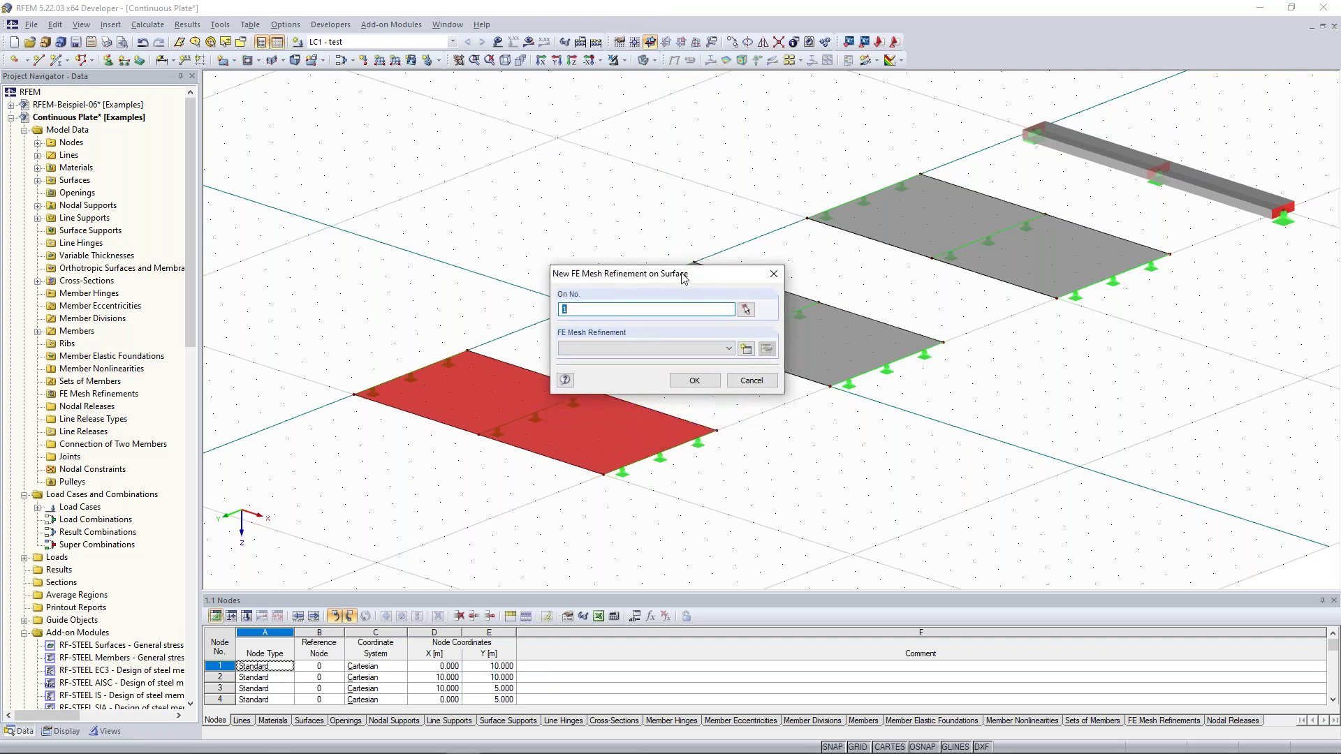
click(745, 348)
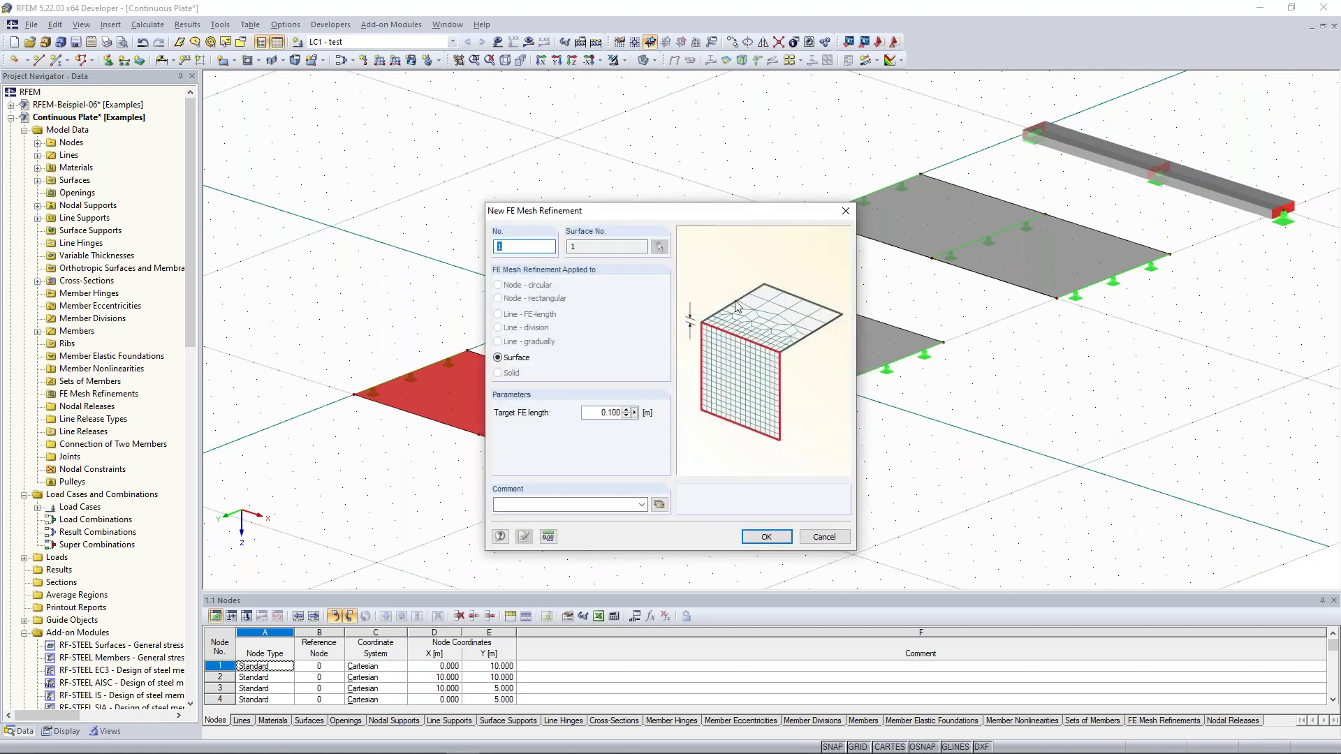
drag(723, 213, 864, 170)
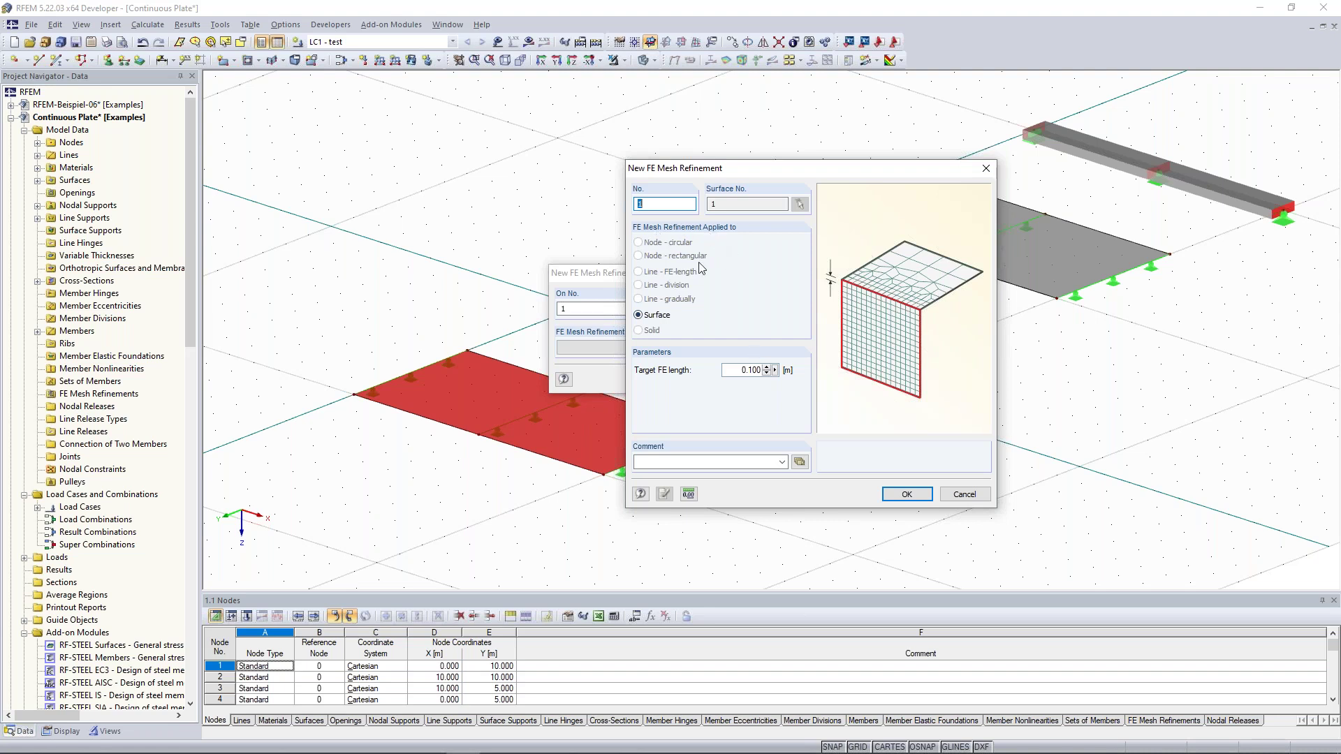
click(737, 371)
text(1)
click(907, 495)
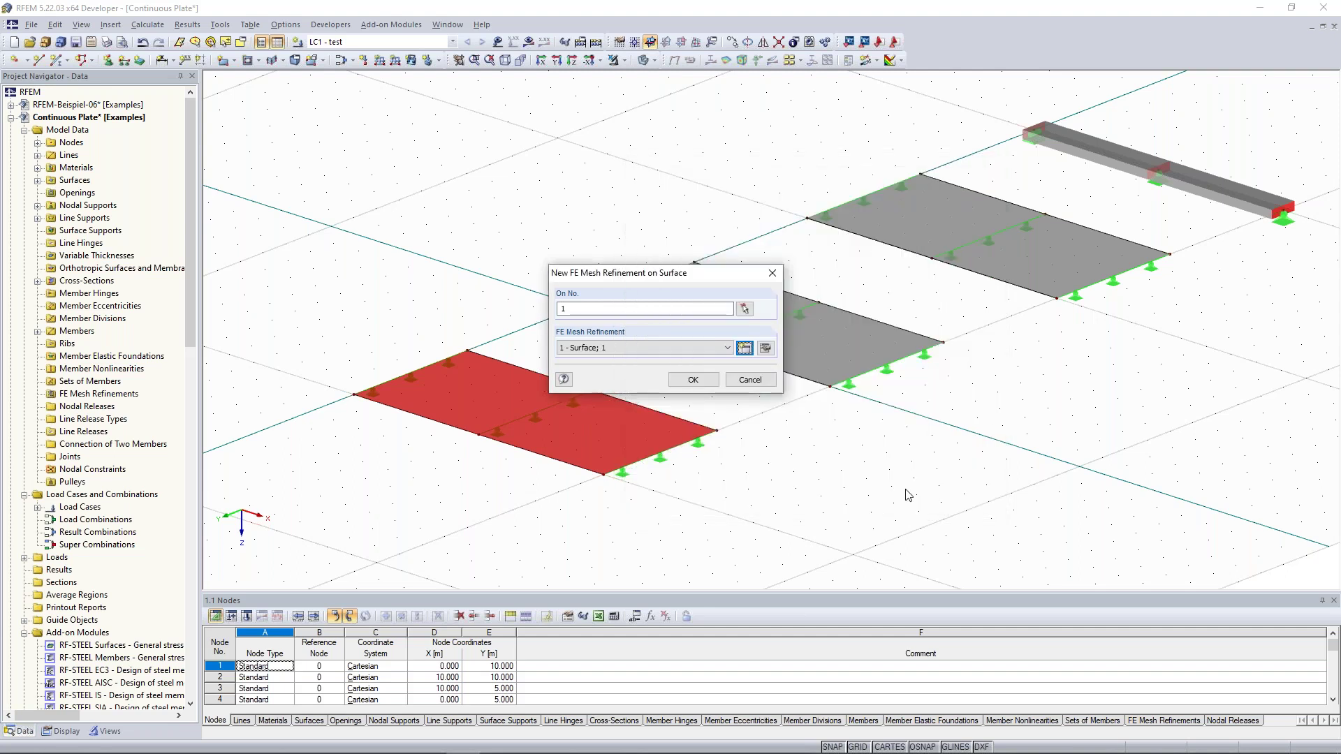
click(692, 381)
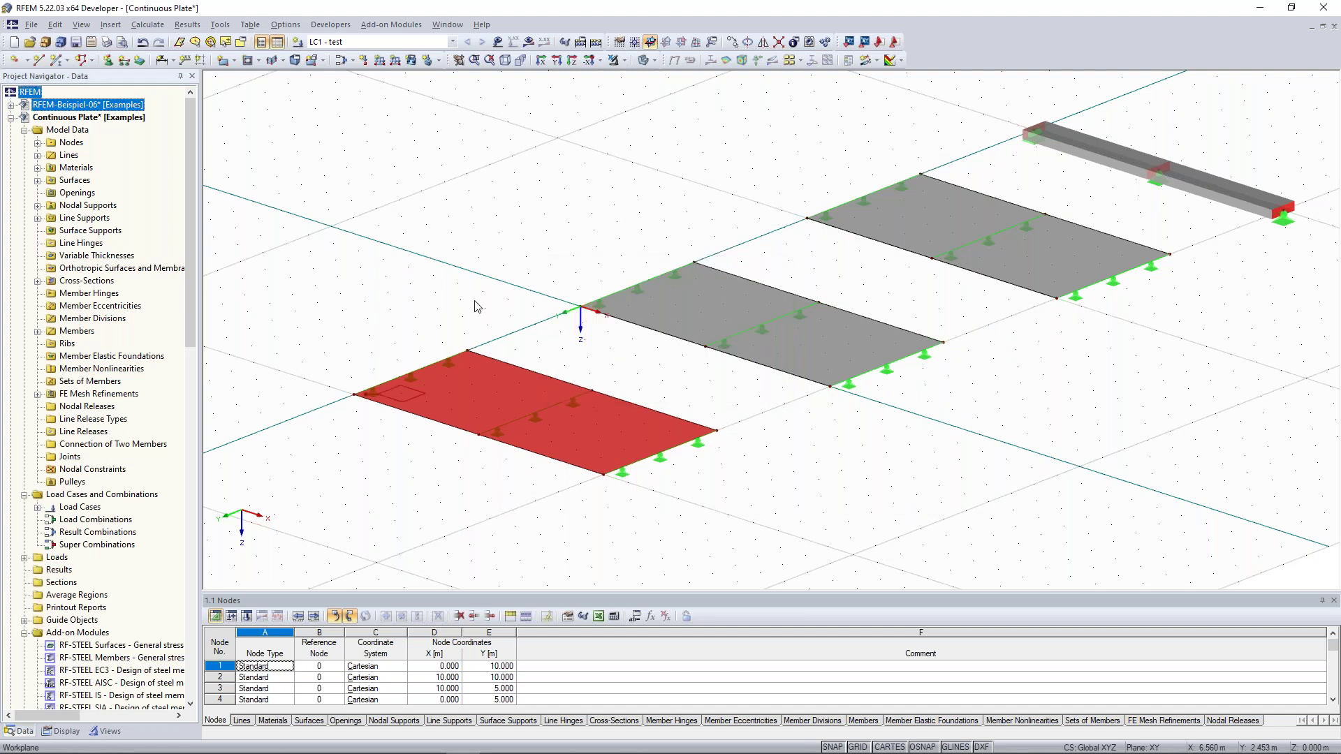
- Examine the FE mesh refinement symbol on surface 1 up close
scroll(344, 422, up, 5)
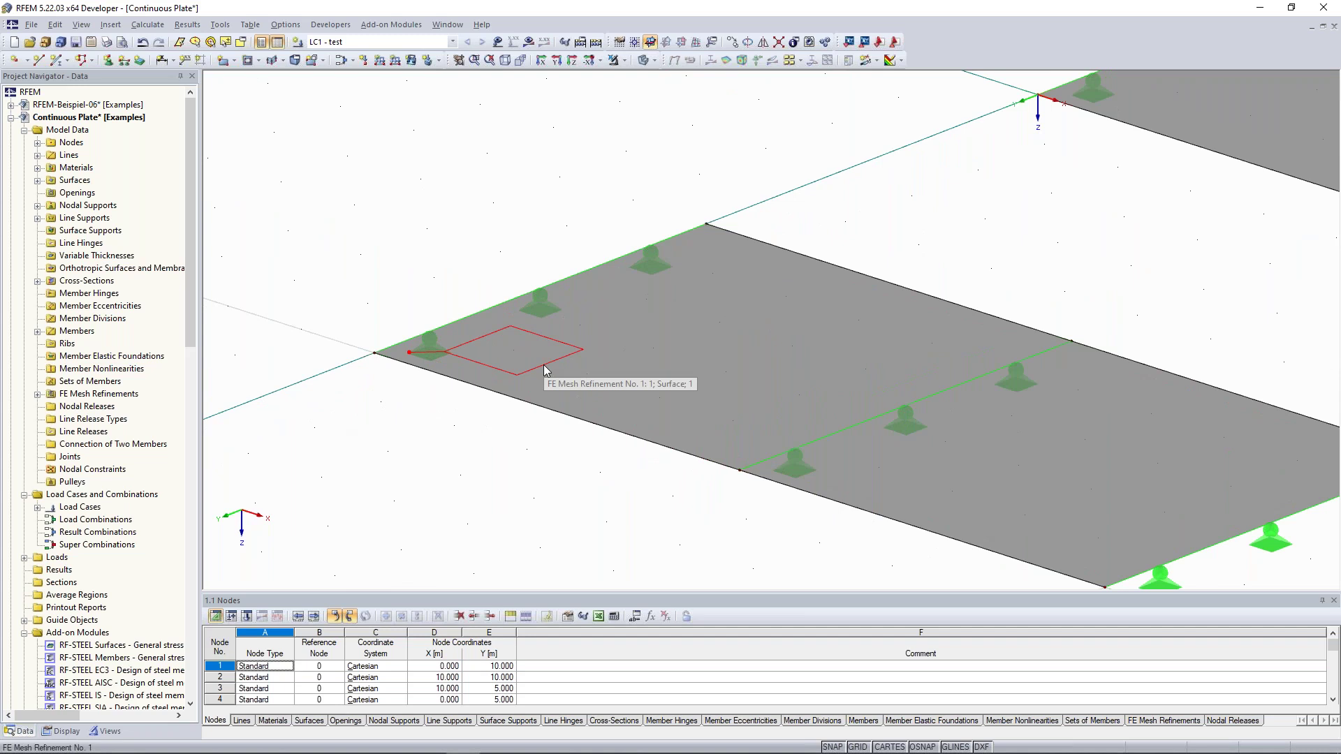
scroll(545, 370, down, 2)
scroll(808, 228, down, 2)
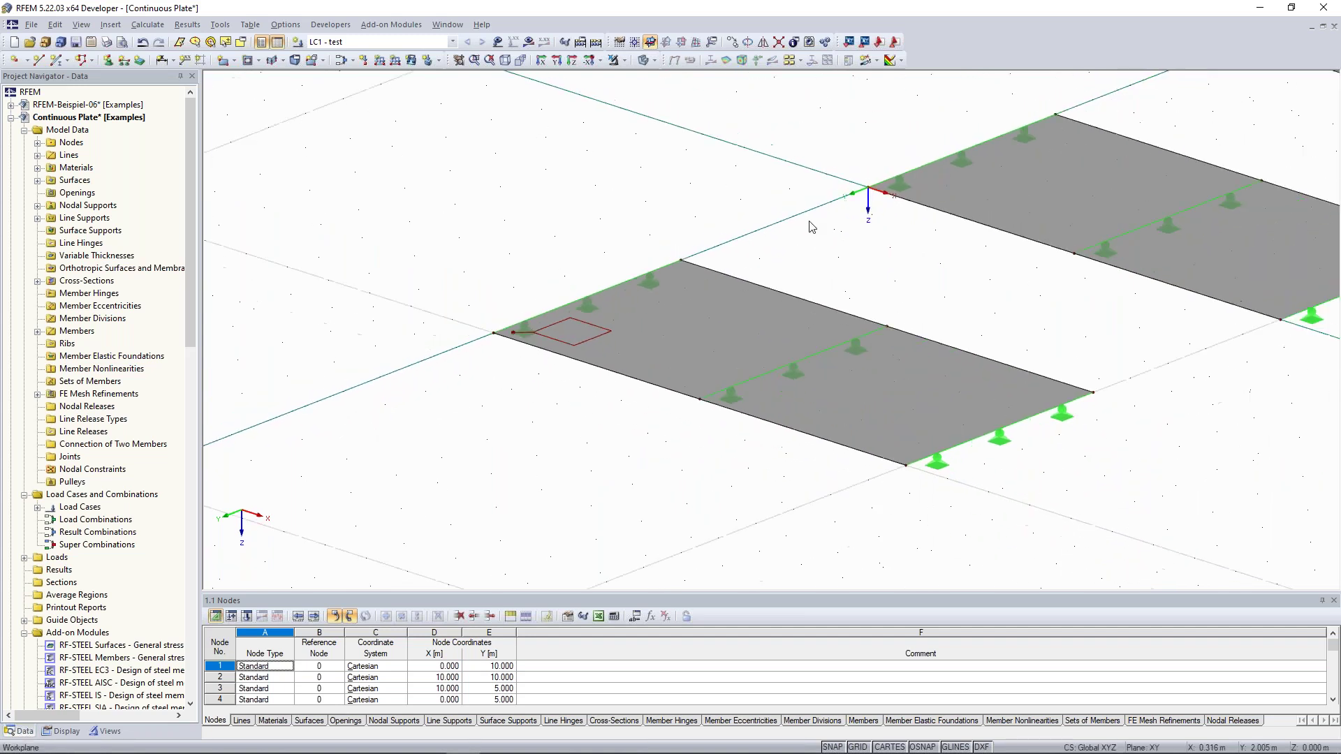
middle_drag(832, 221, 568, 262)
scroll(578, 262, down, 1)
middle_drag(578, 173, 593, 218)
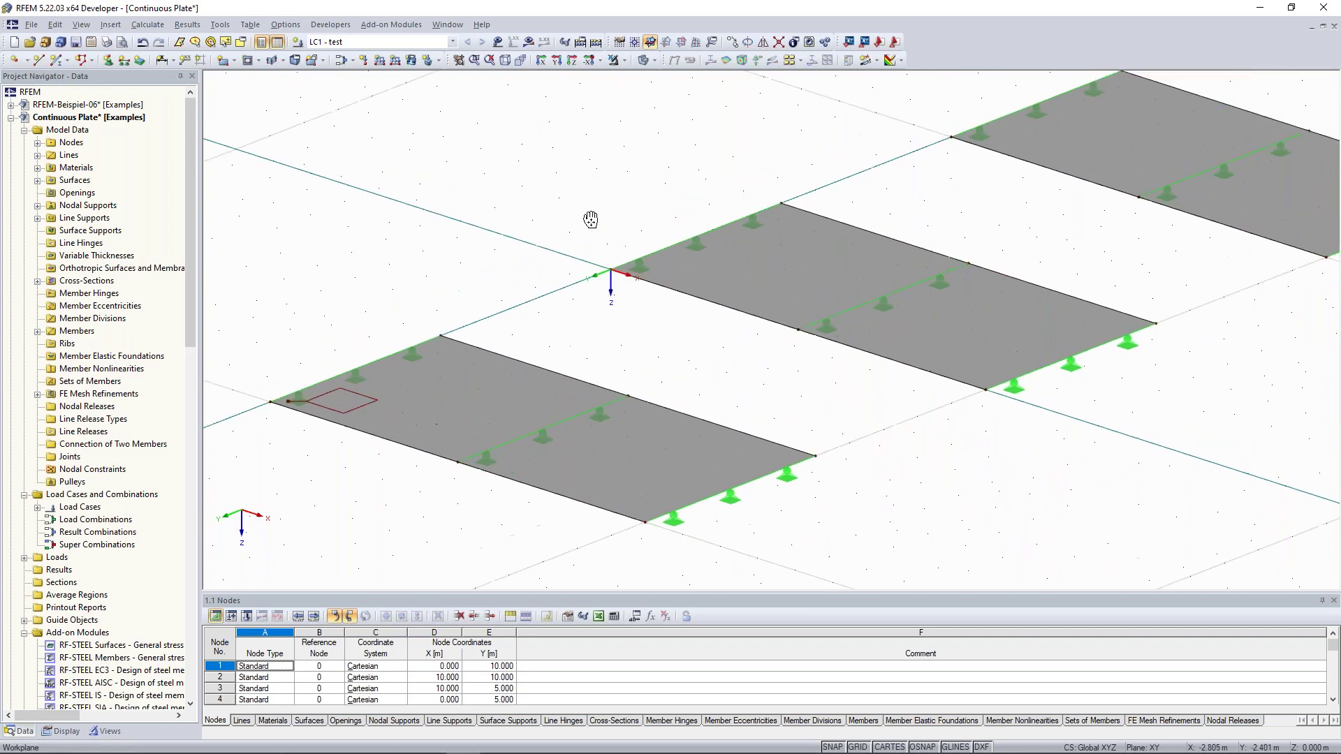
scroll(593, 218, down, 2)
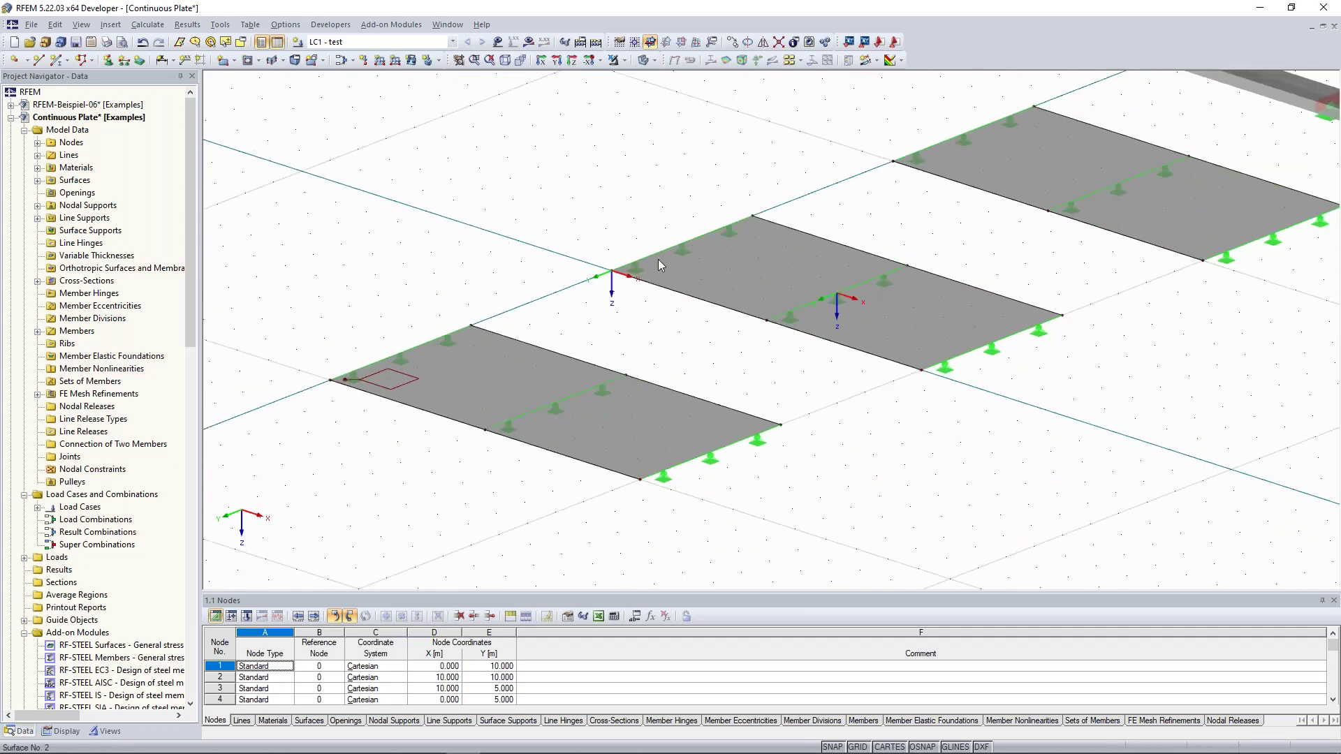
- Apply a new surface FE mesh refinement with a target FE length of 0.5 m to surface 2, the middle plate
click(734, 266)
right_click(742, 246)
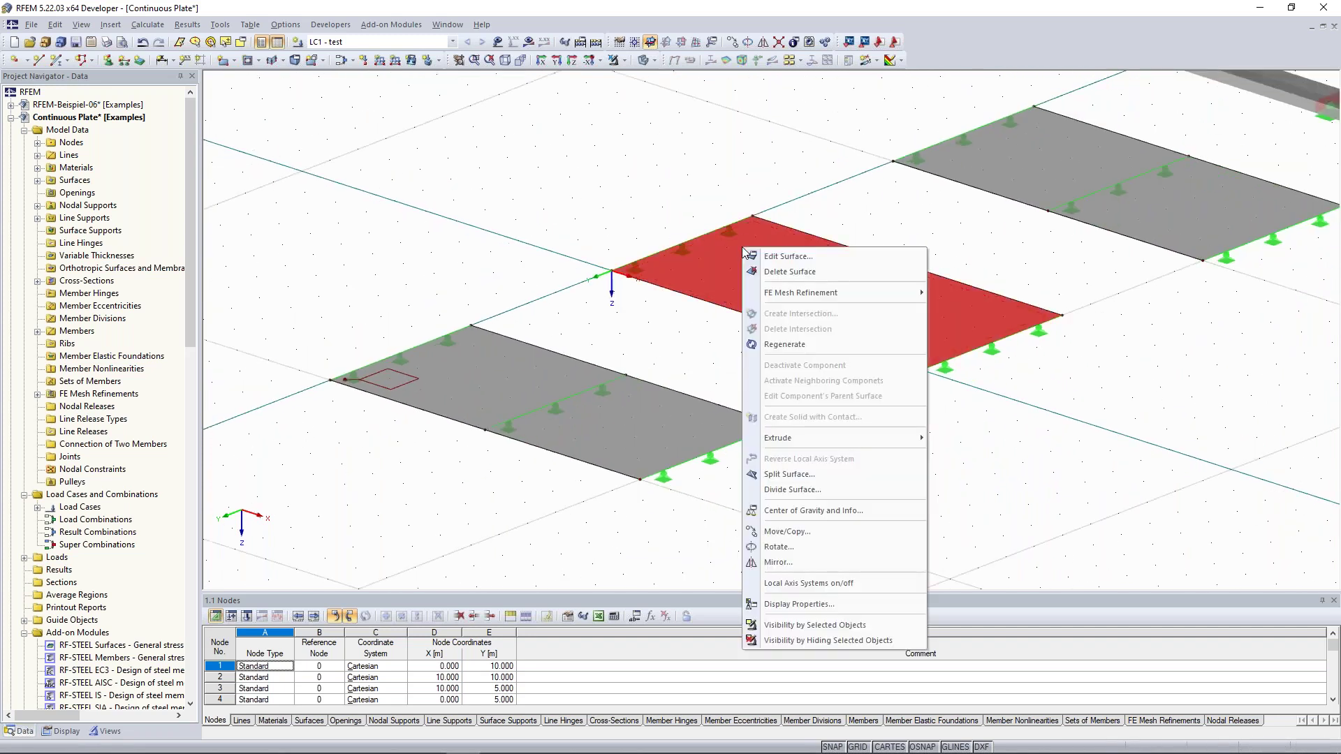
mouse_move(782, 296)
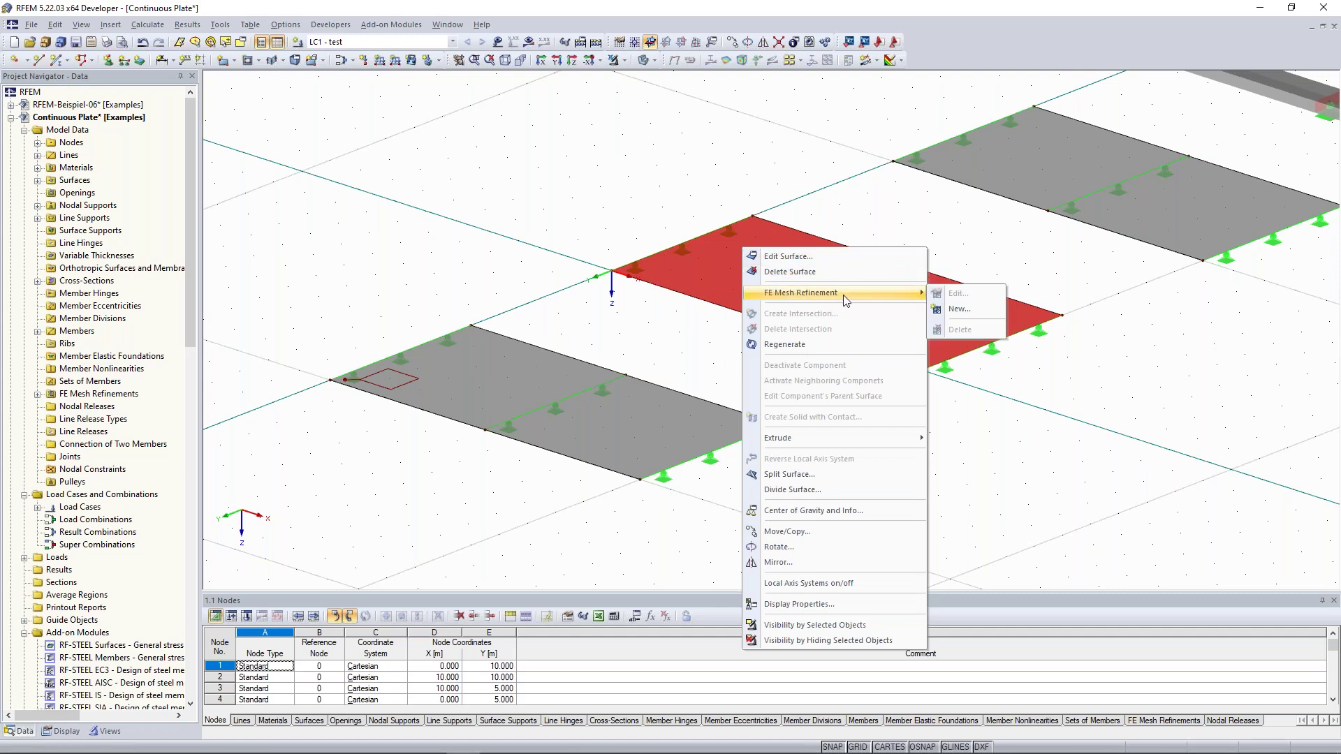
click(967, 307)
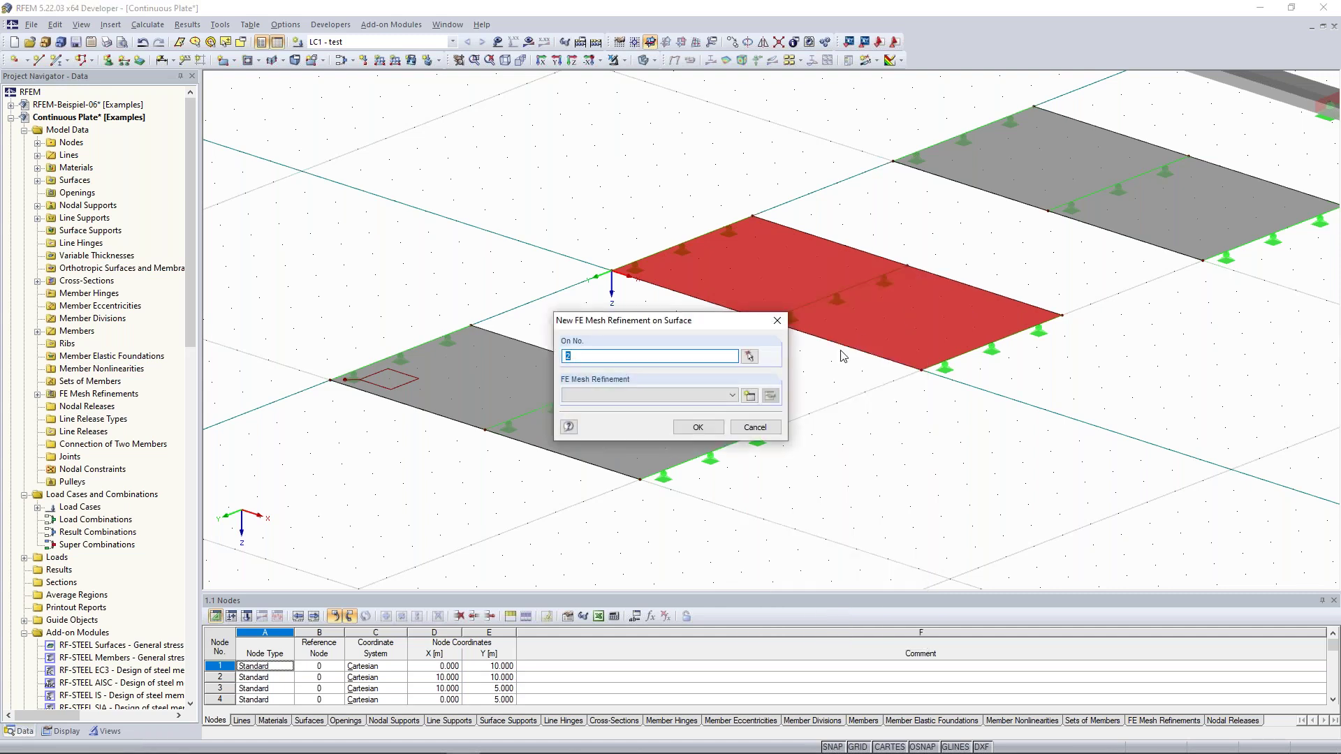
click(753, 401)
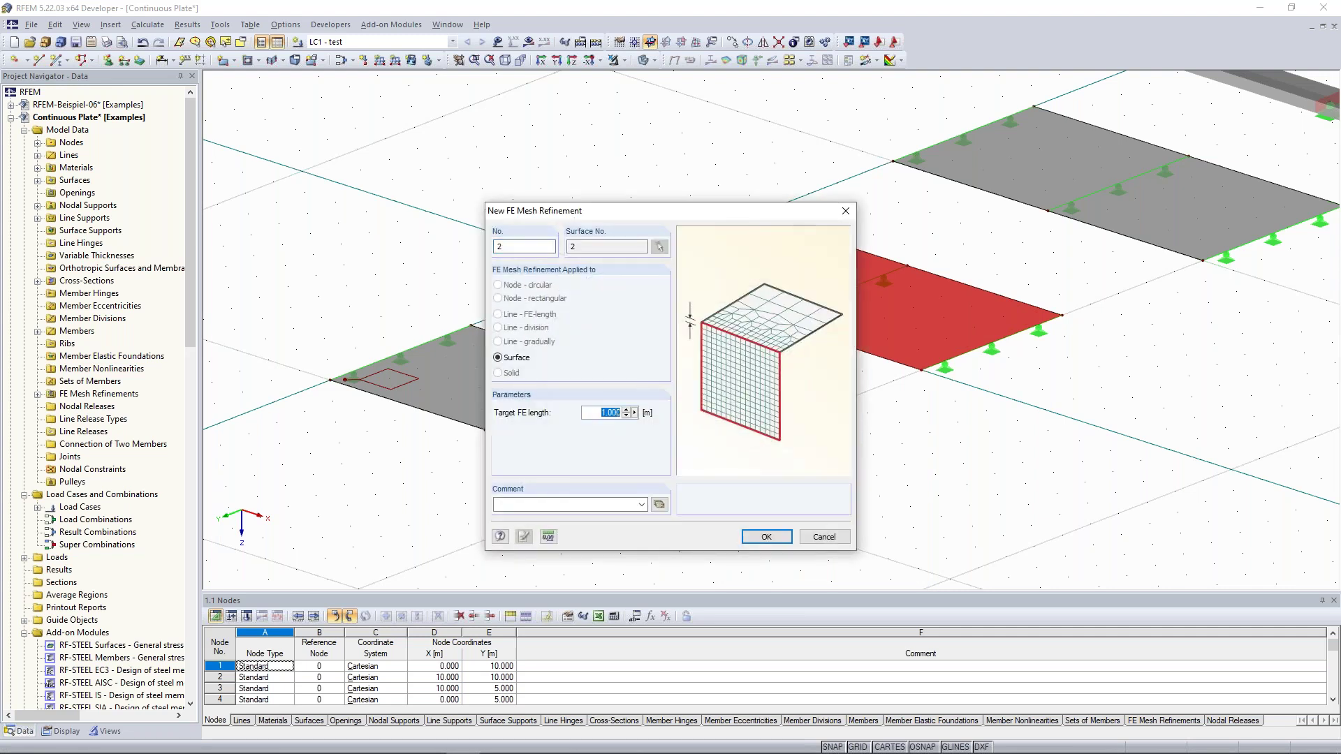
text(0,5)
click(757, 538)
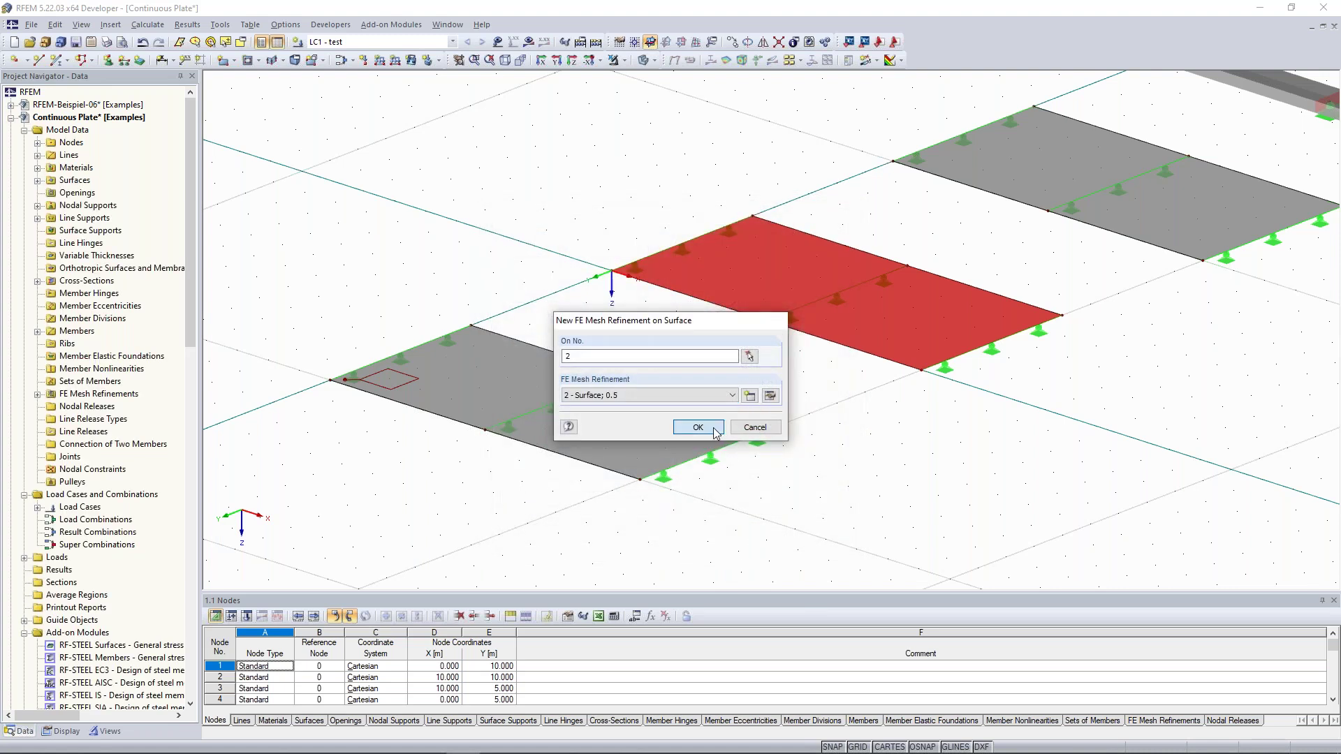
click(714, 429)
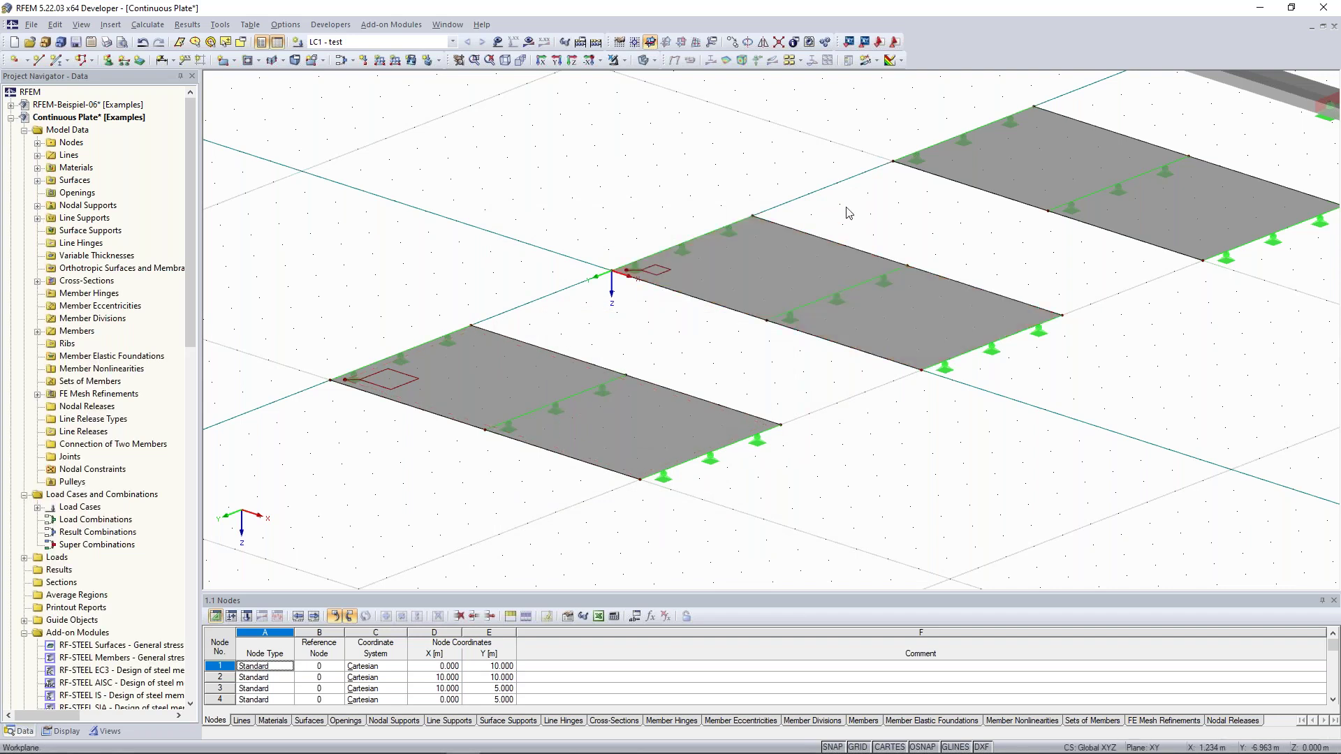
- Review the FE mesh refinements defined for surfaces 1 and 2 in the model data
middle_drag(789, 201, 667, 204)
scroll(617, 190, down, 1)
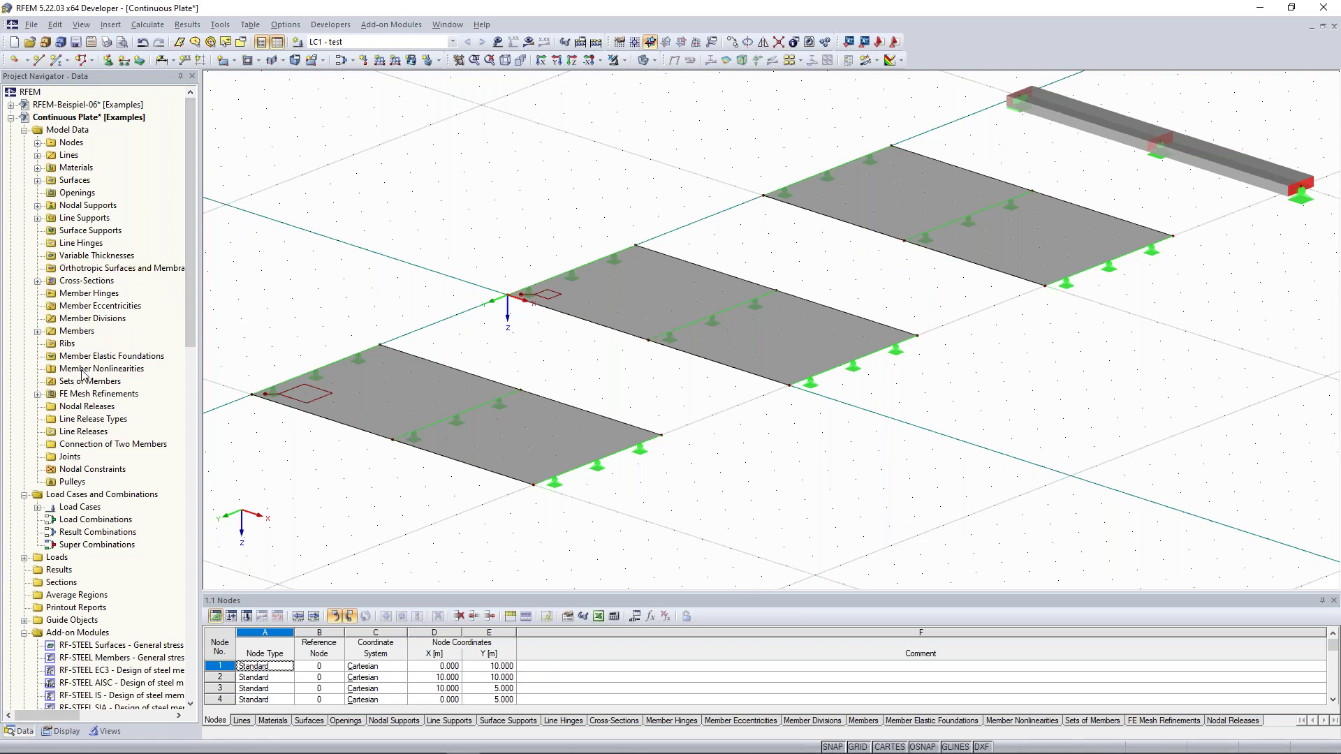
click(39, 395)
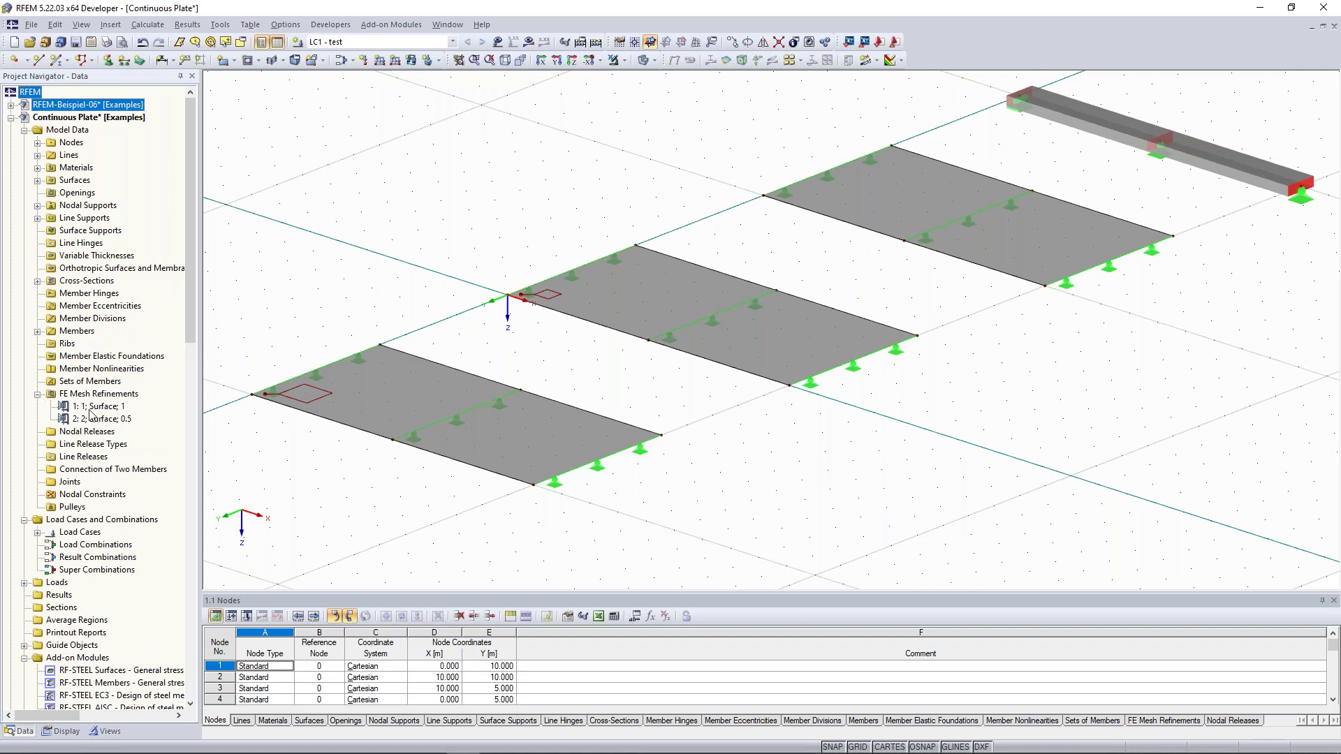
click(101, 418)
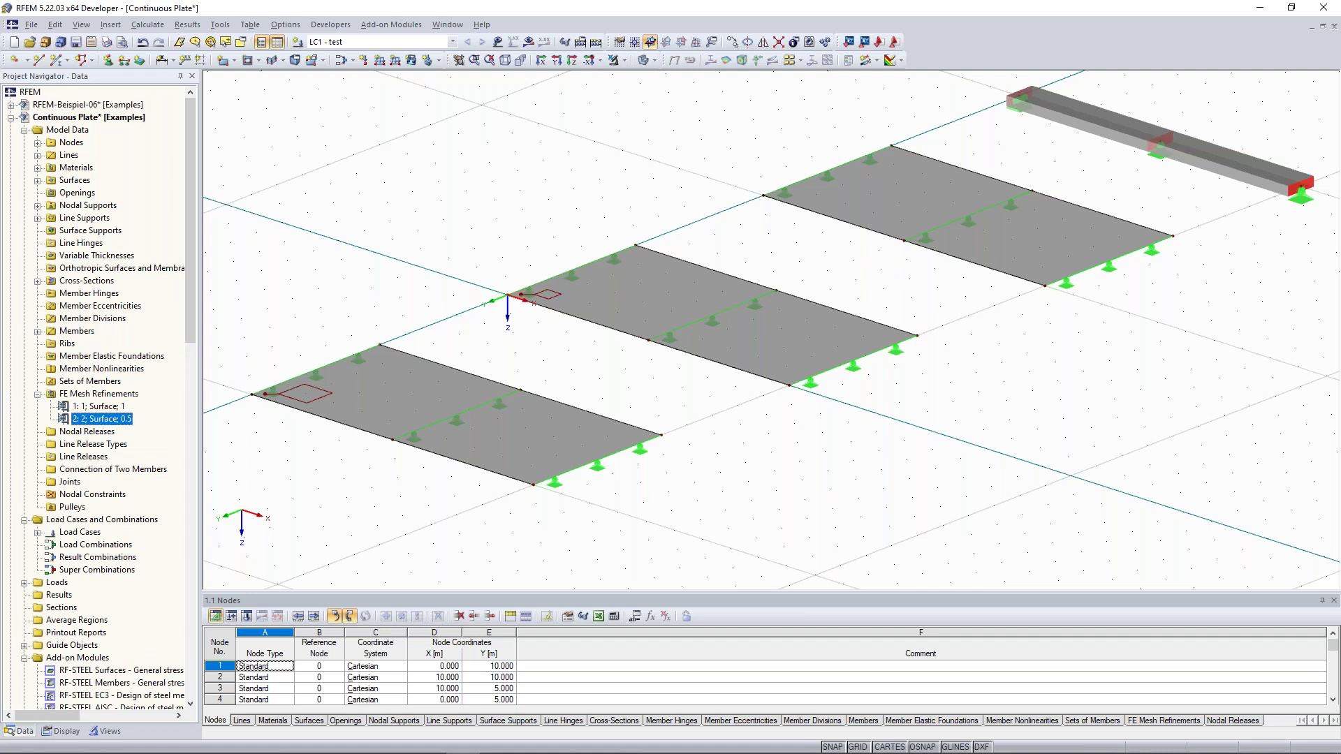
click(101, 407)
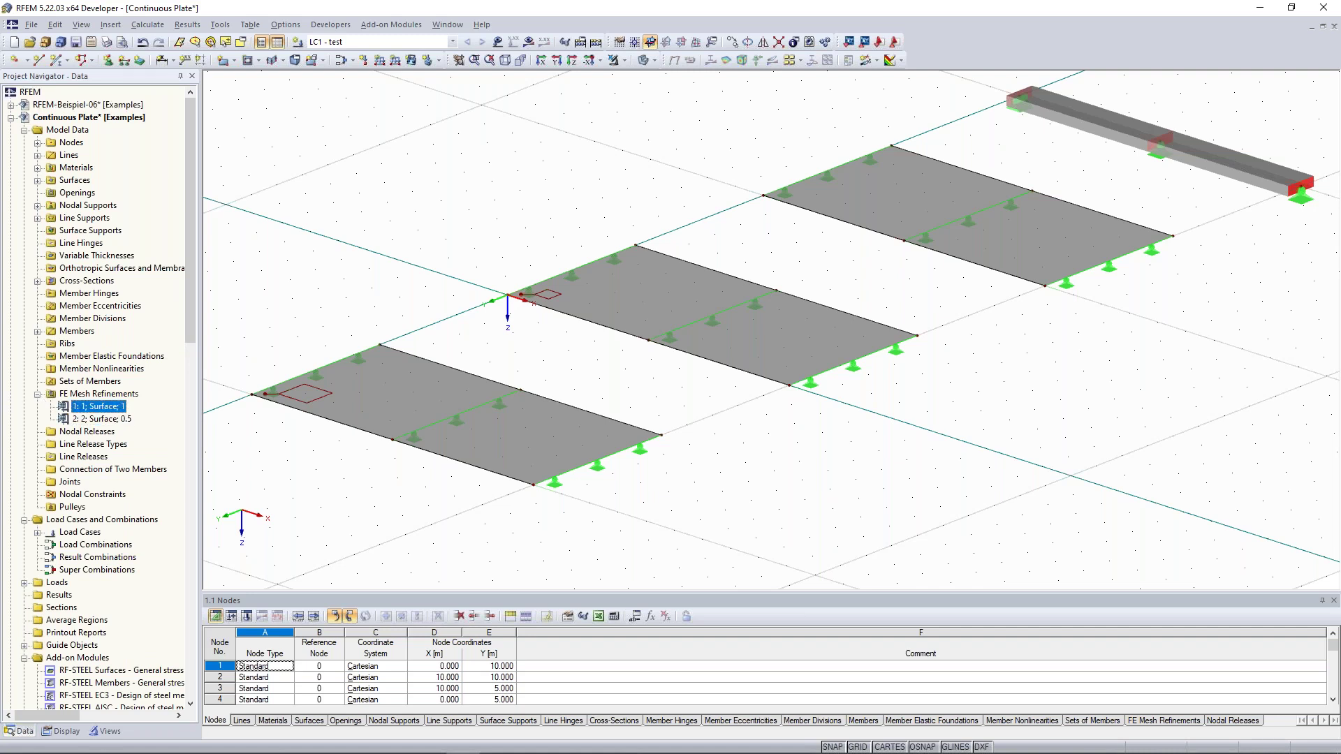
- Add a new FE mesh refinement of type Surface and assign it to surface 3, the plate nearest the beam
click(111, 395)
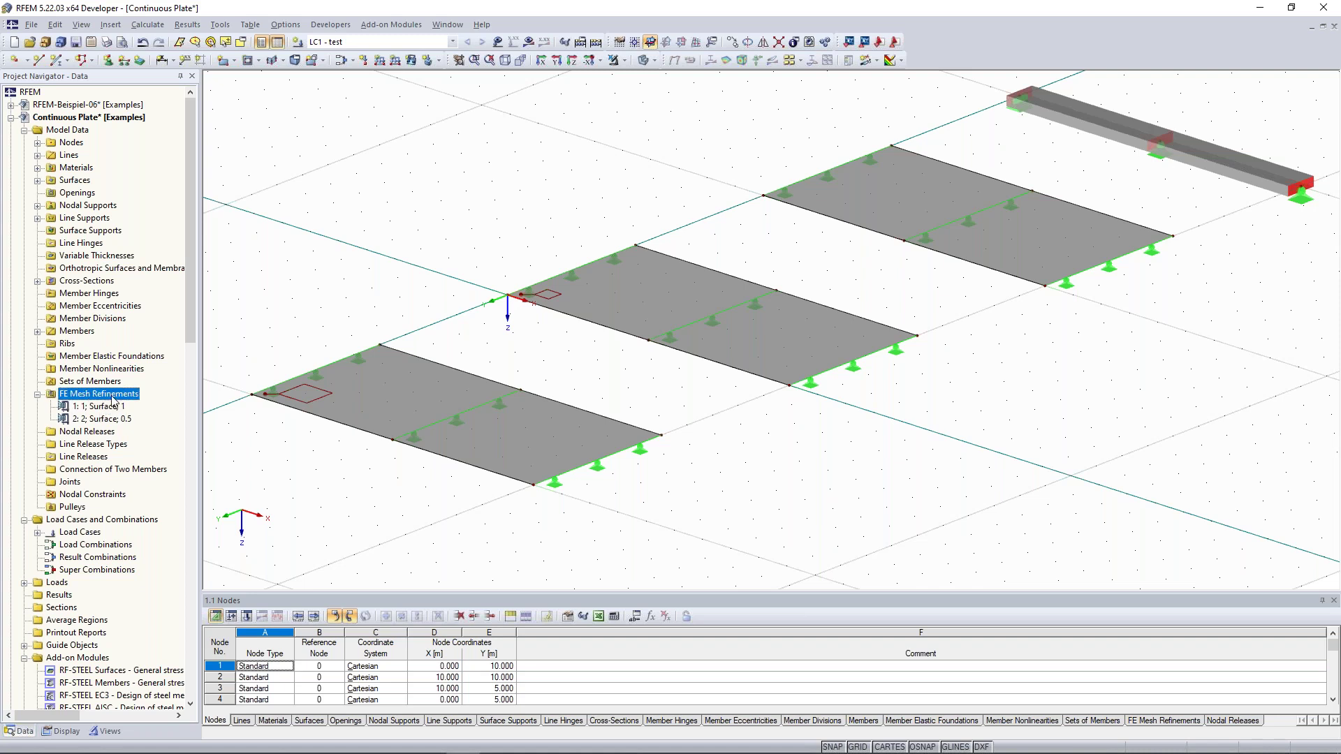
right_click(113, 399)
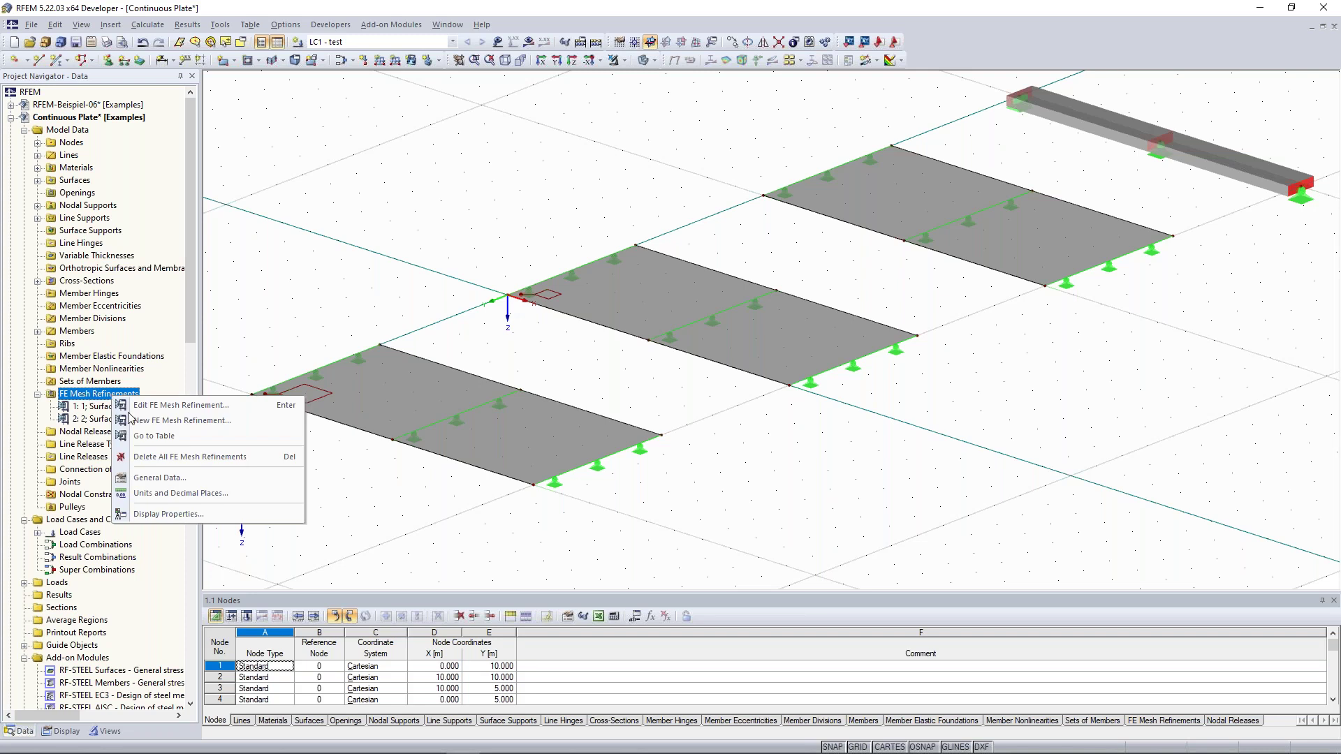
click(171, 422)
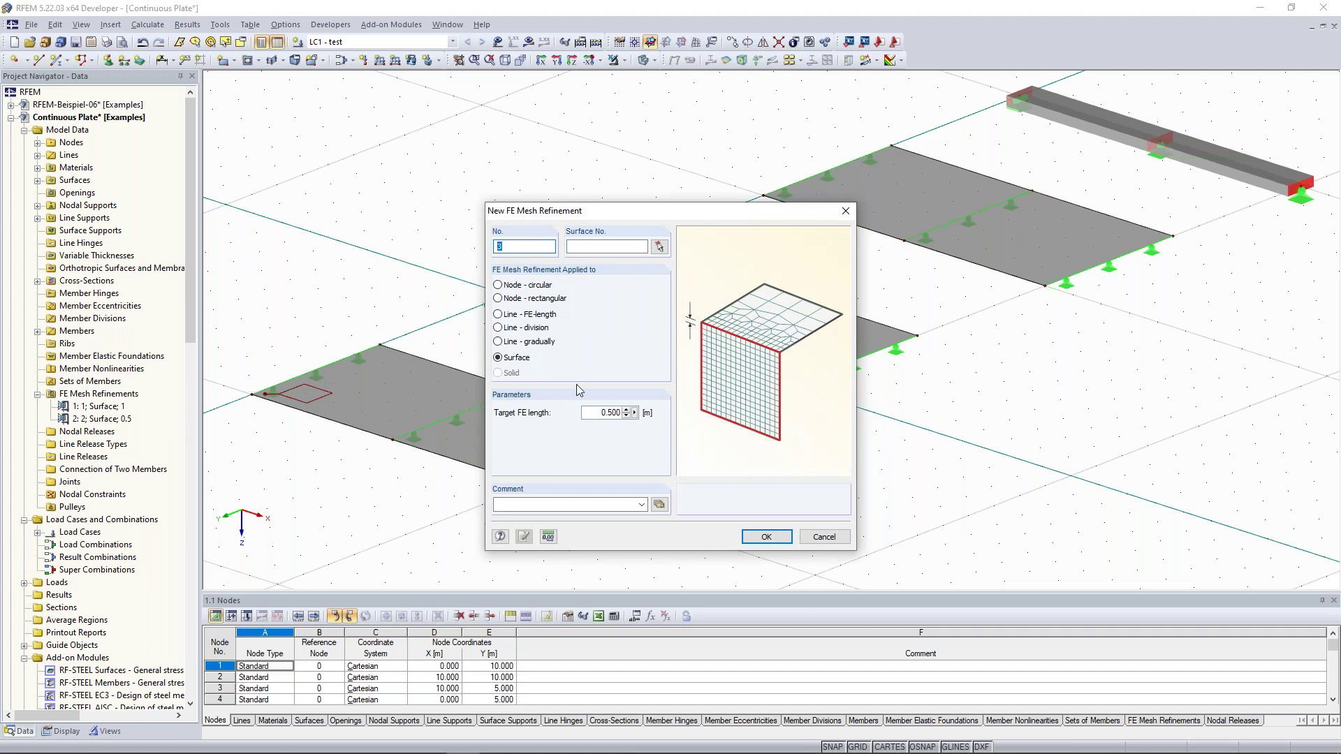
click(518, 358)
click(615, 247)
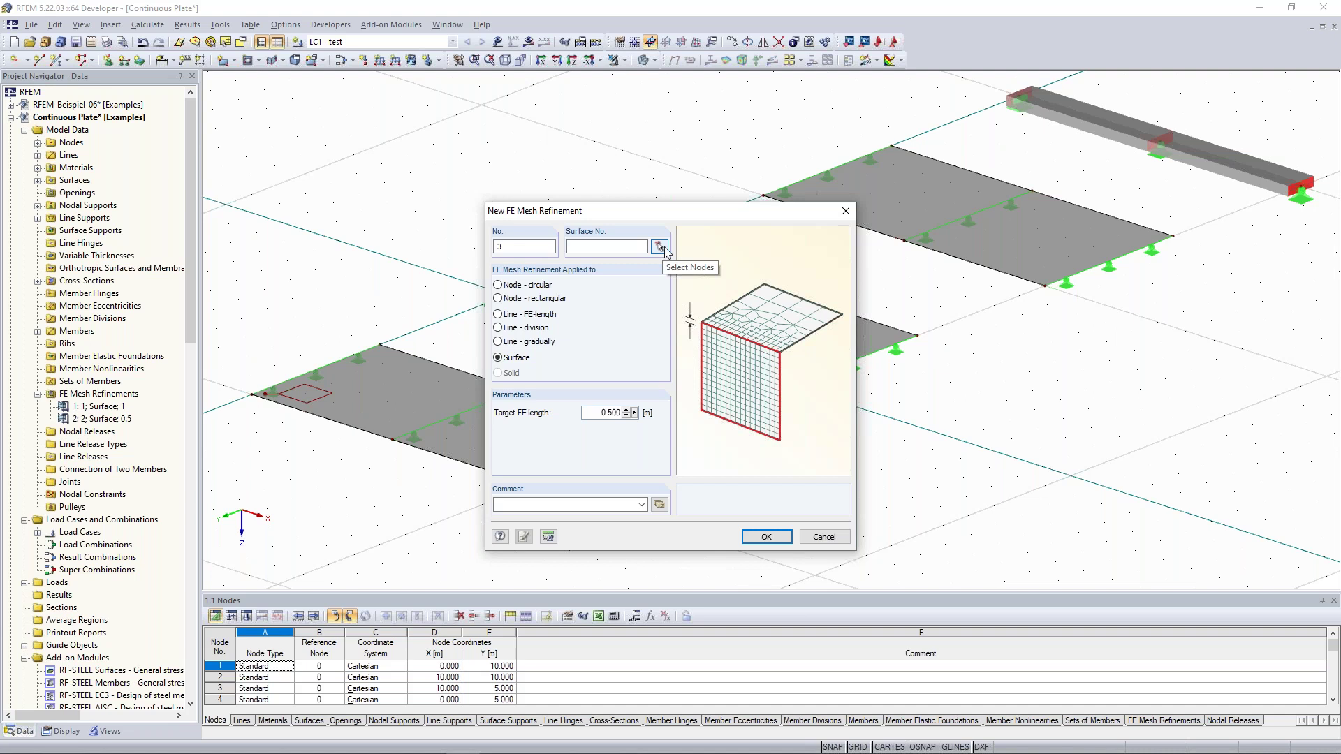
click(660, 247)
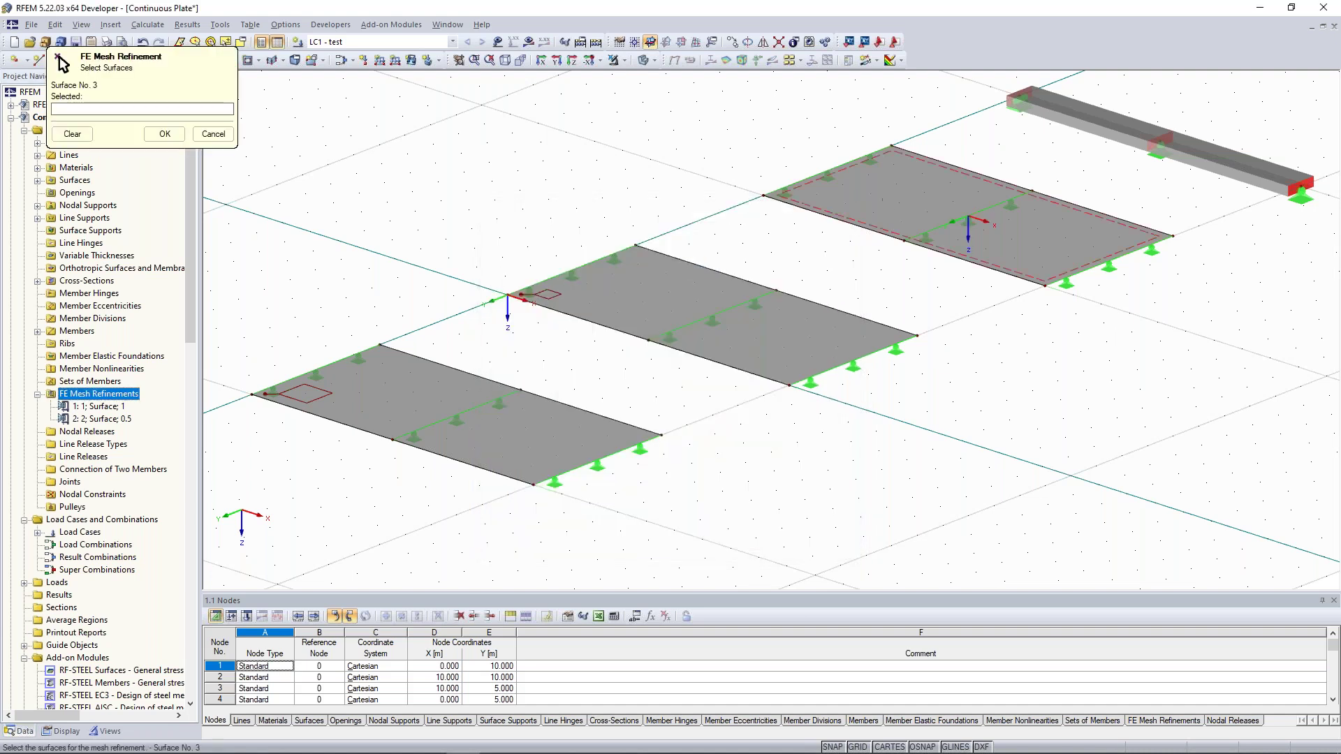
click(968, 216)
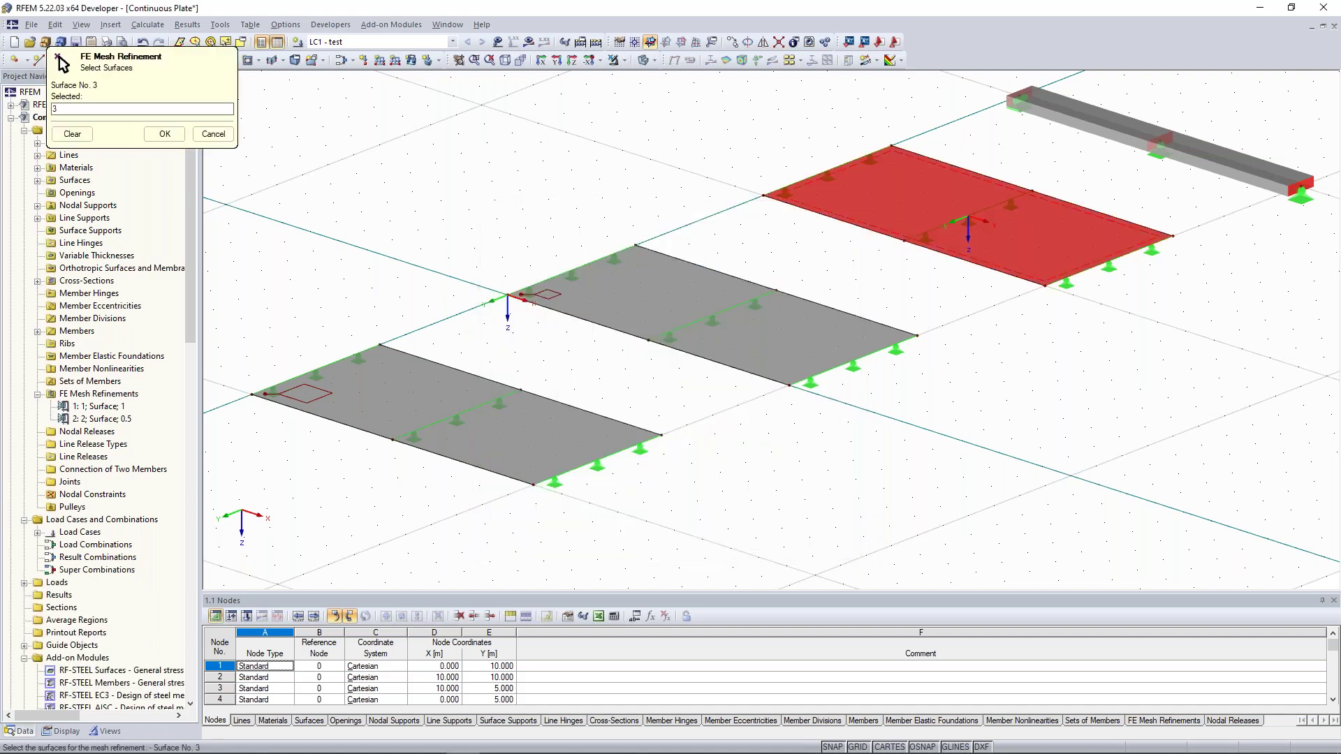
click(165, 134)
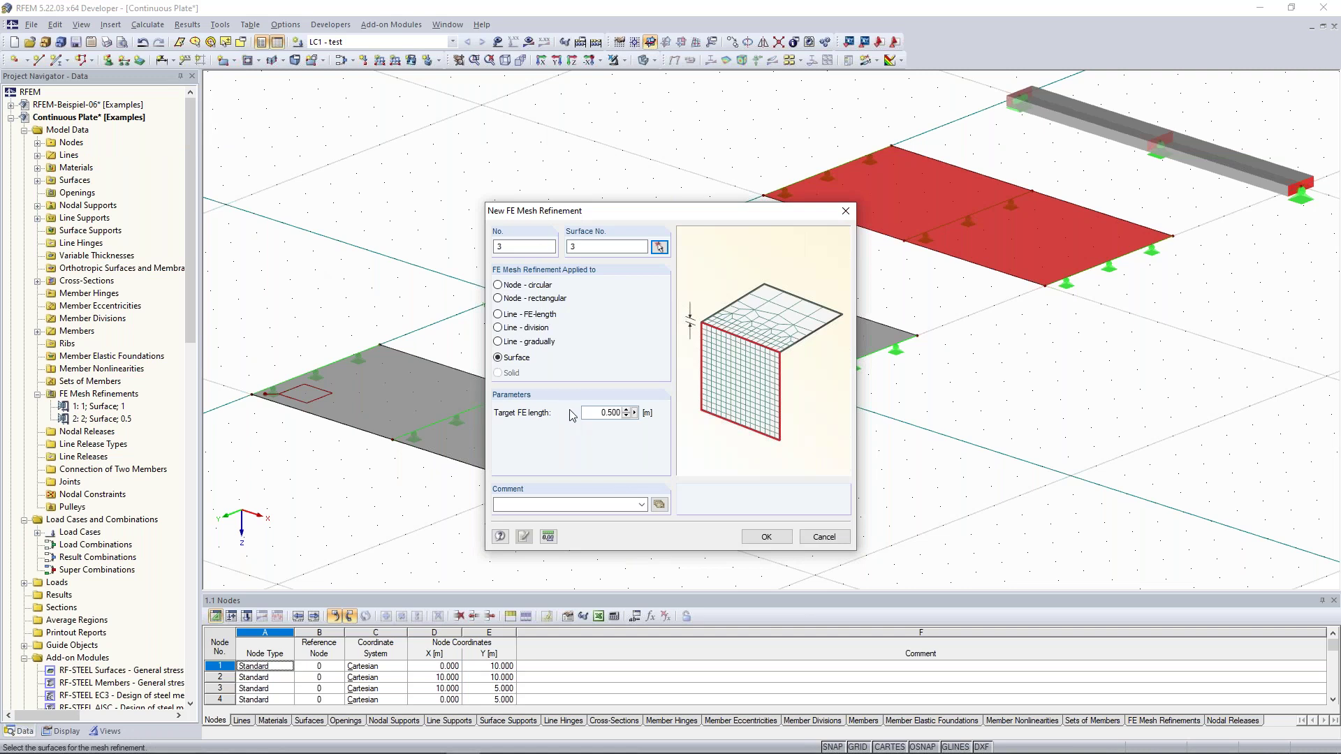
- Set the target FE length of the surface 3 refinement to 0.1 m and accept it
click(592, 416)
text(0)
text(,1)
click(750, 536)
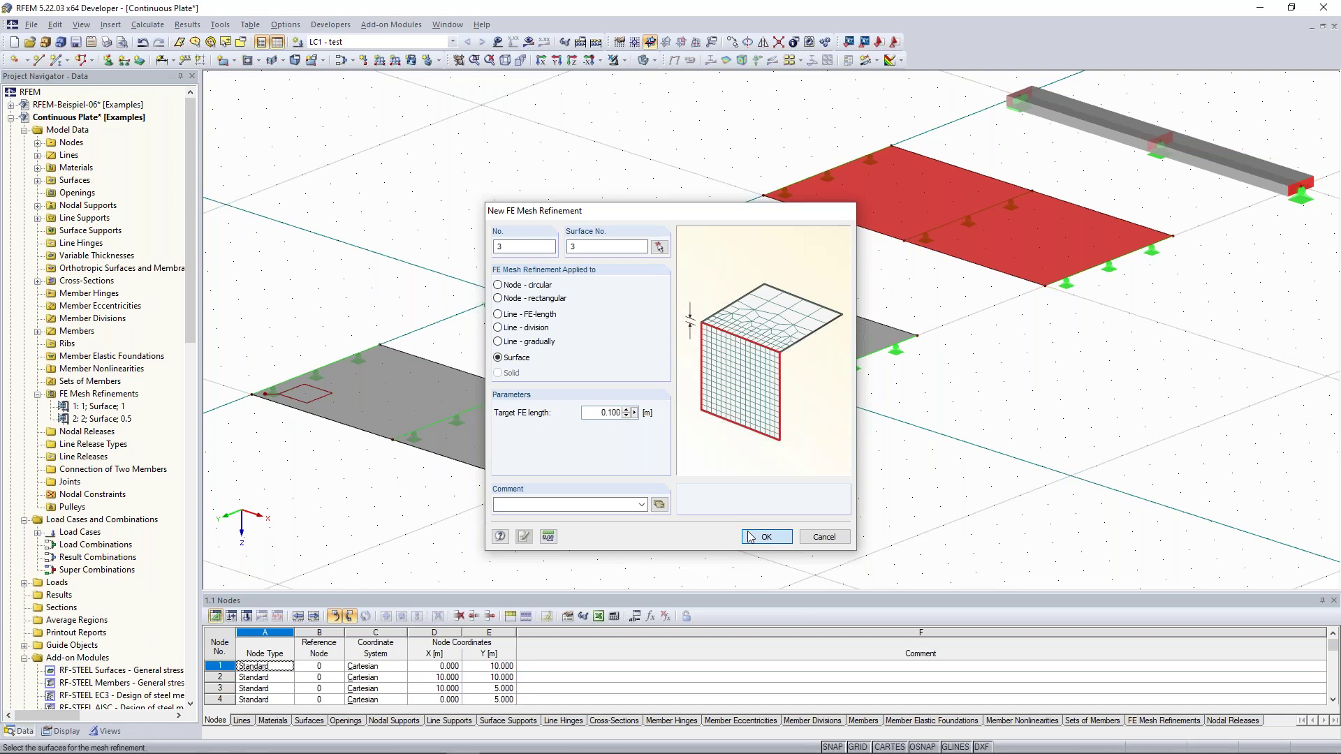
click(772, 261)
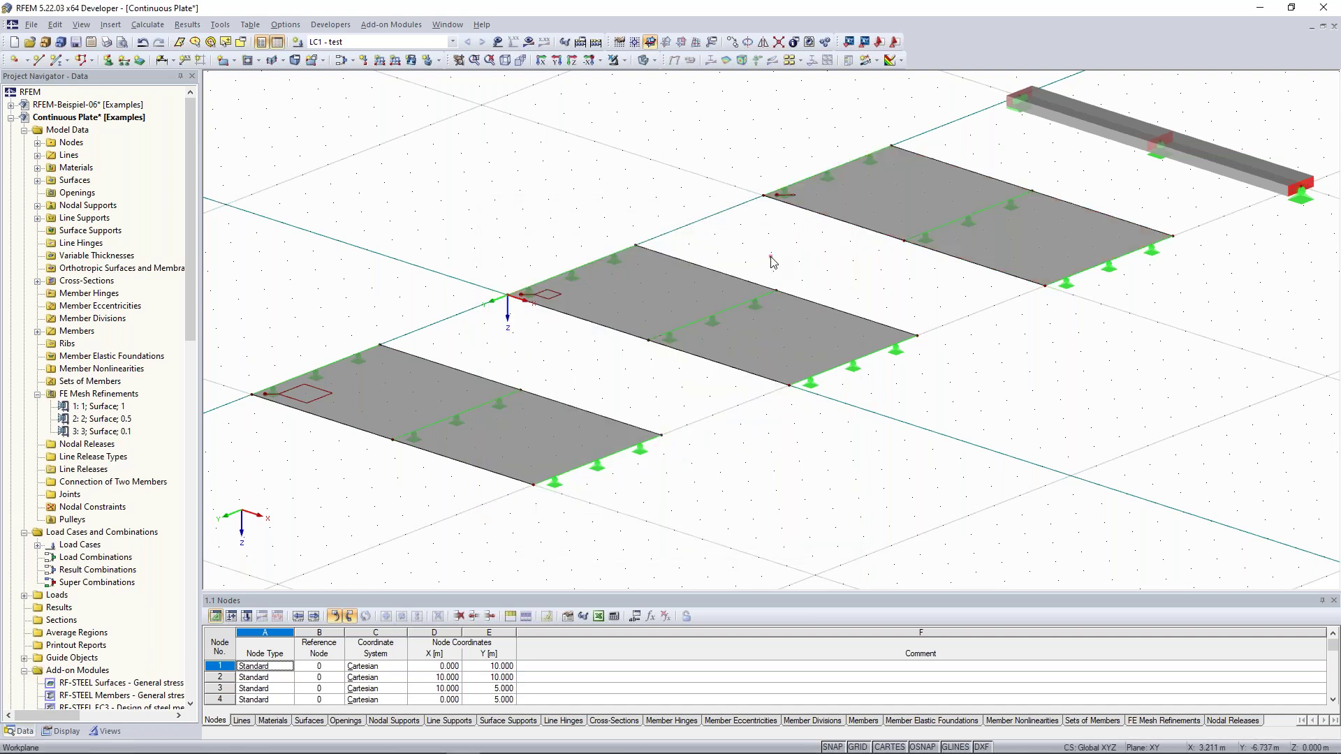
- Create a new section named 1-1 and limit it to surface 1, the plate farthest from the beam
scroll(772, 262, down, 2)
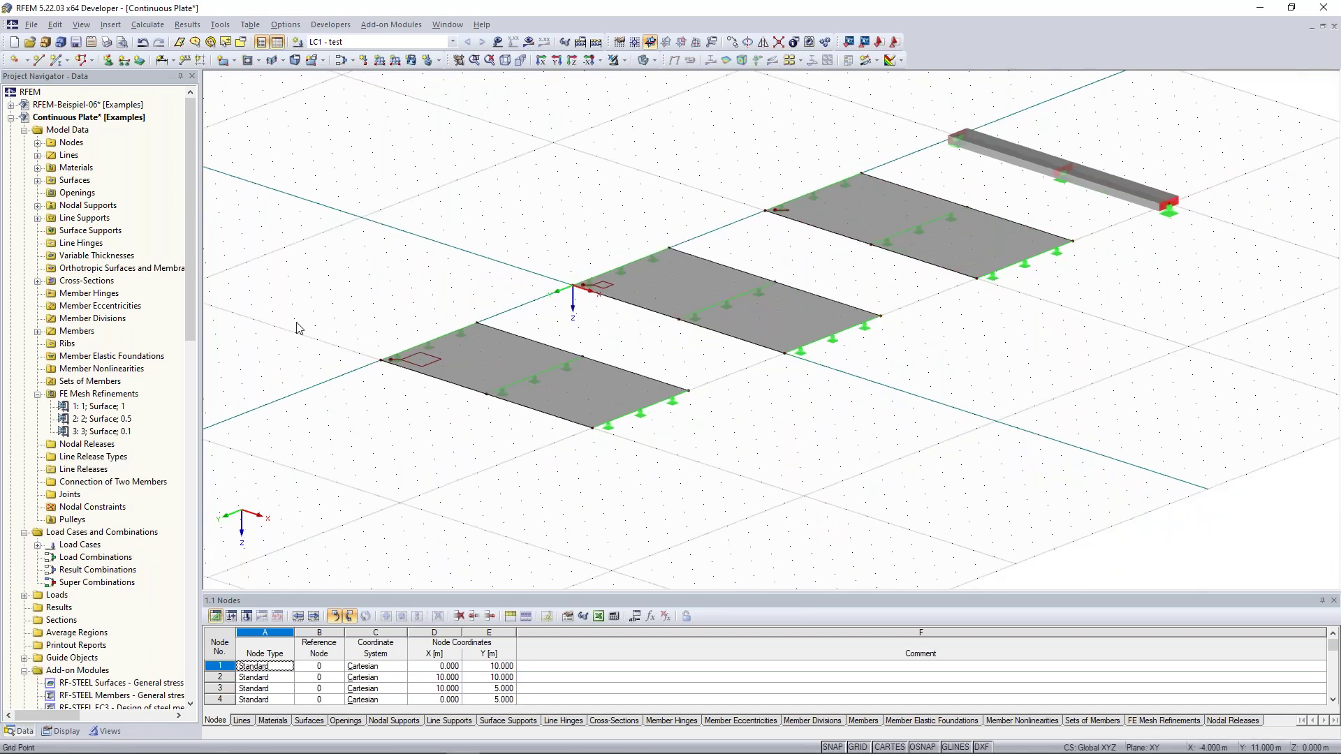
middle_drag(377, 272, 453, 270)
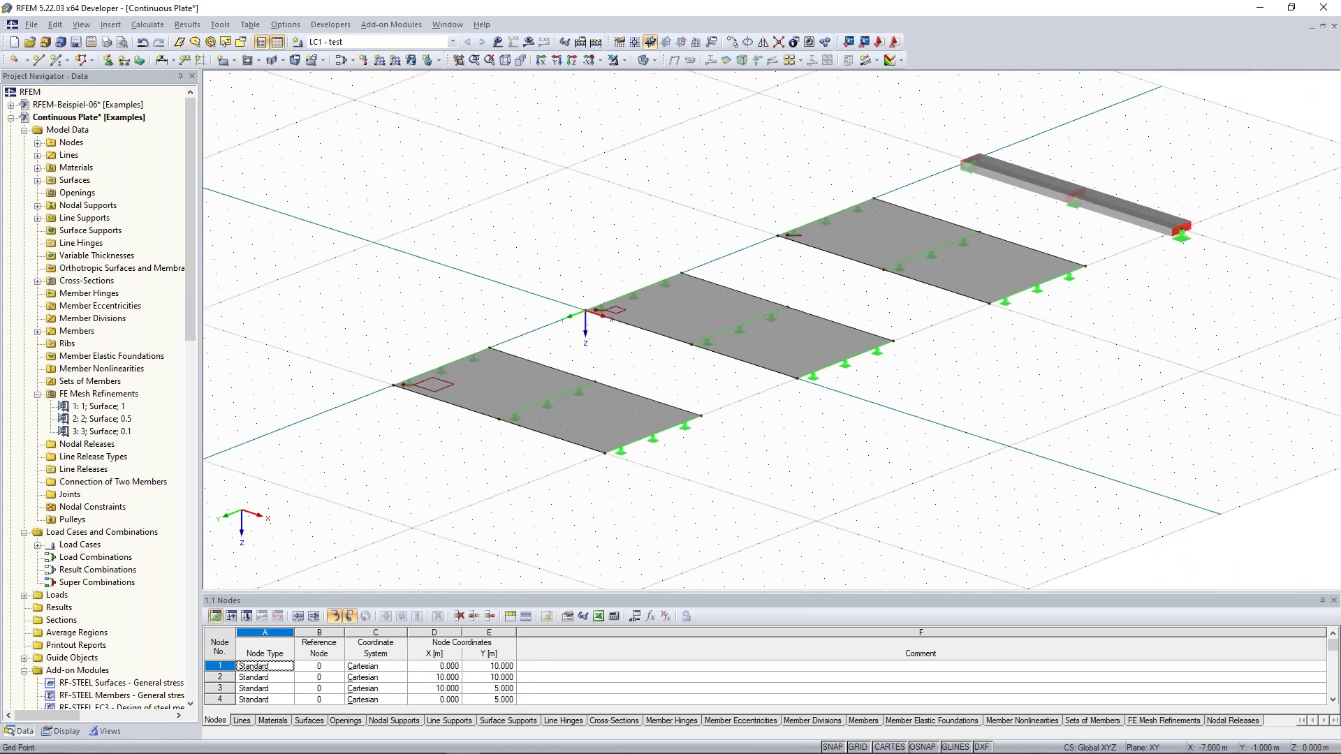
click(1005, 178)
drag(191, 317, 193, 333)
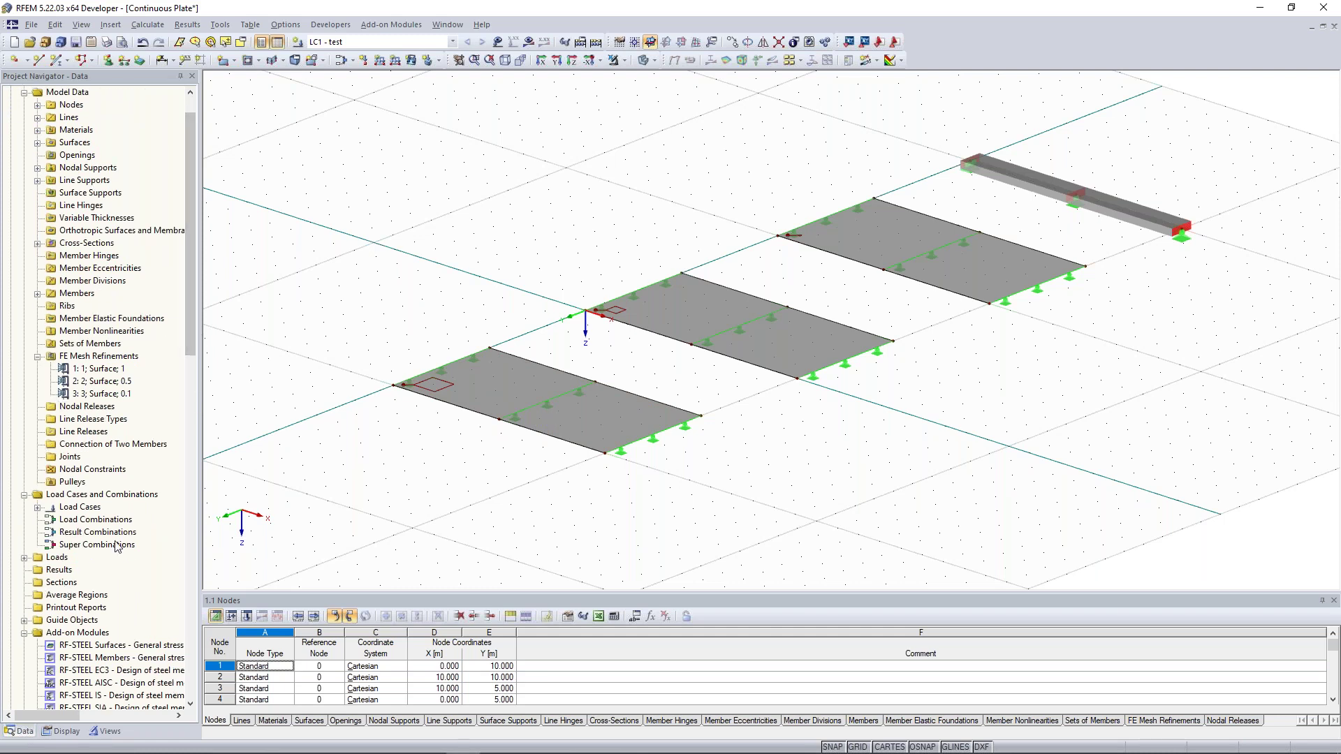
click(61, 583)
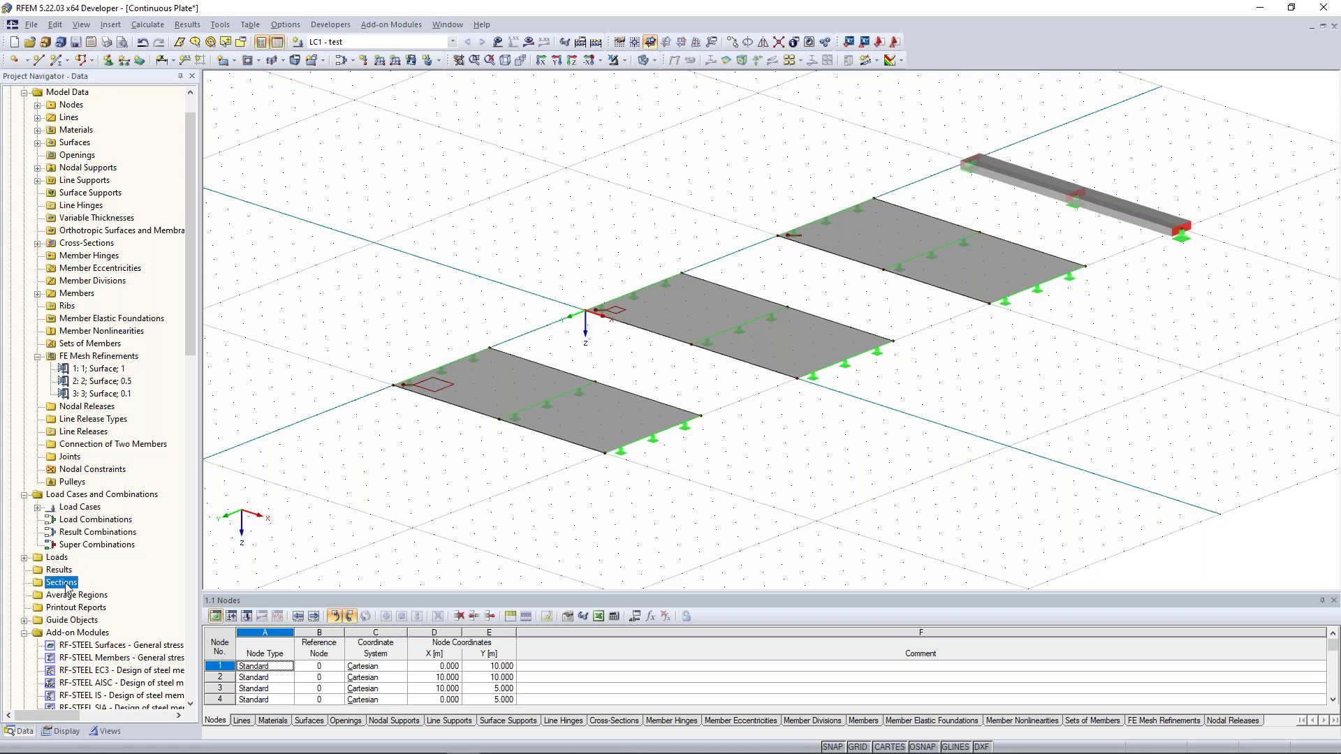
right_click(67, 587)
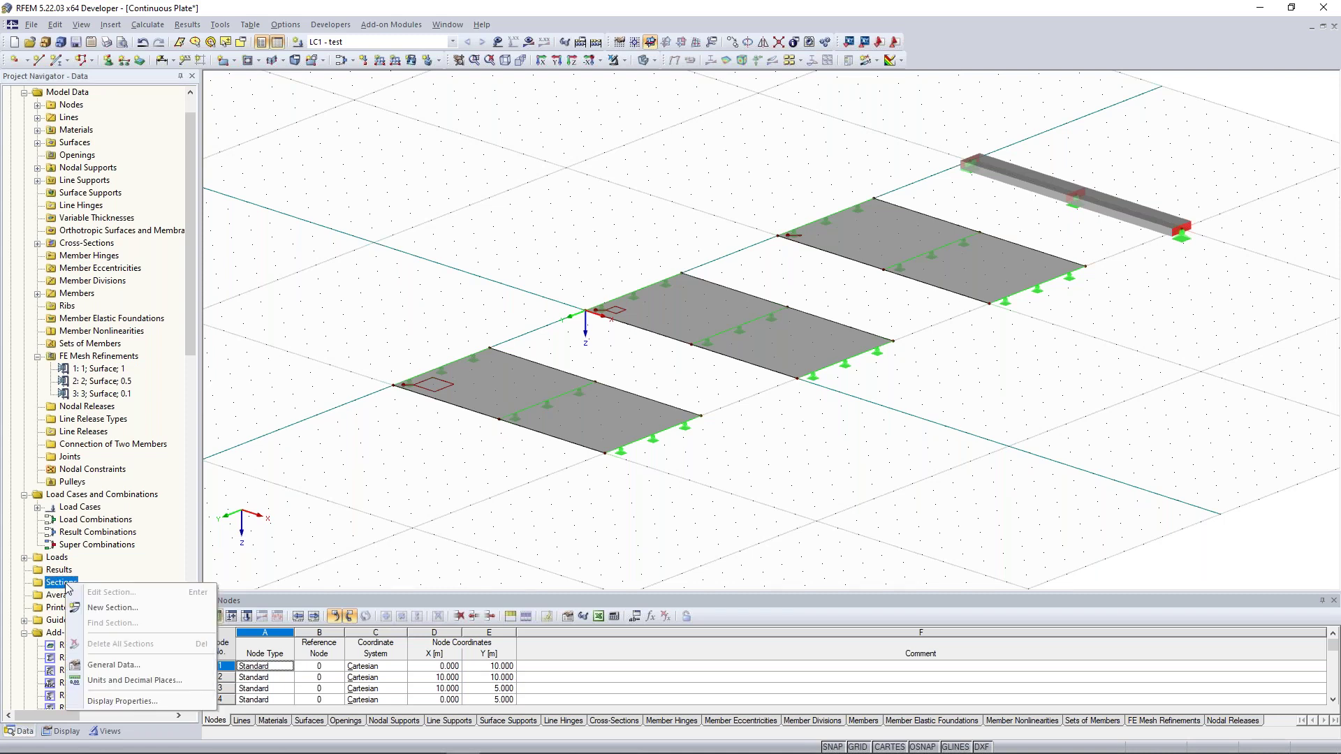
click(123, 612)
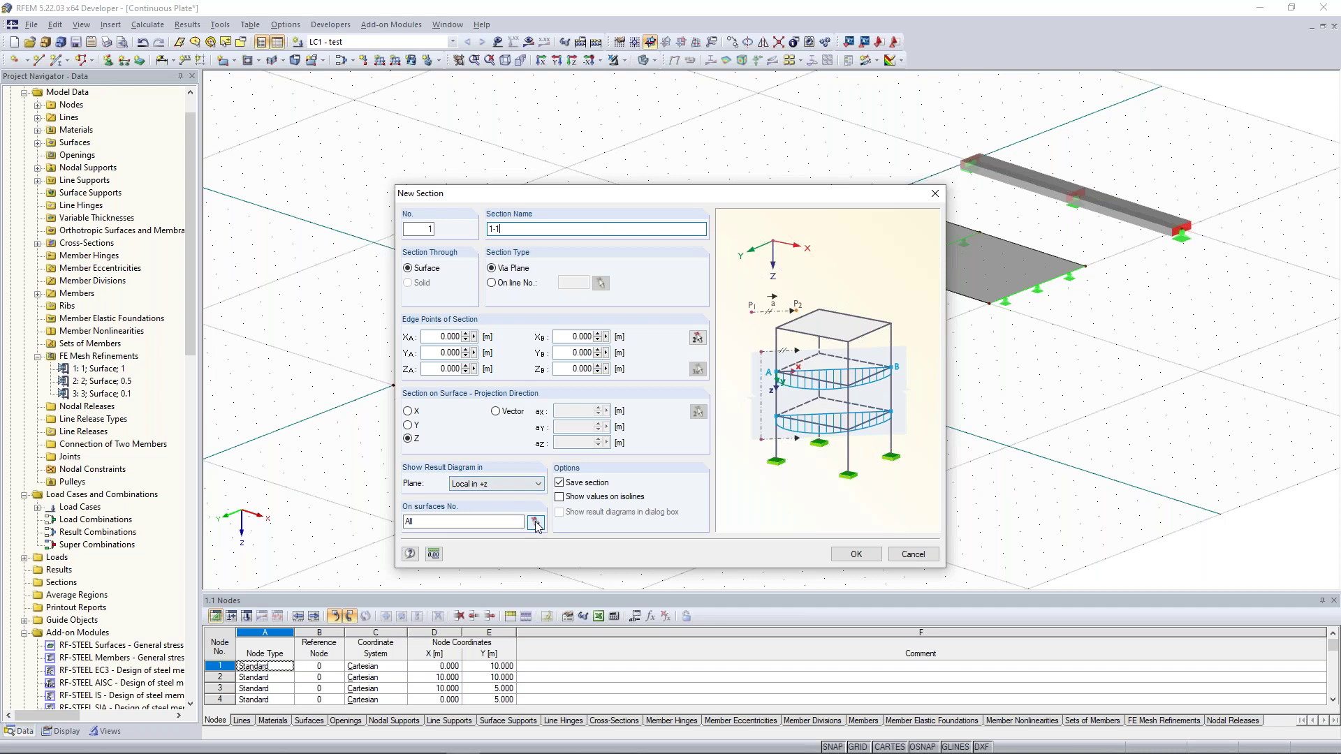
click(535, 522)
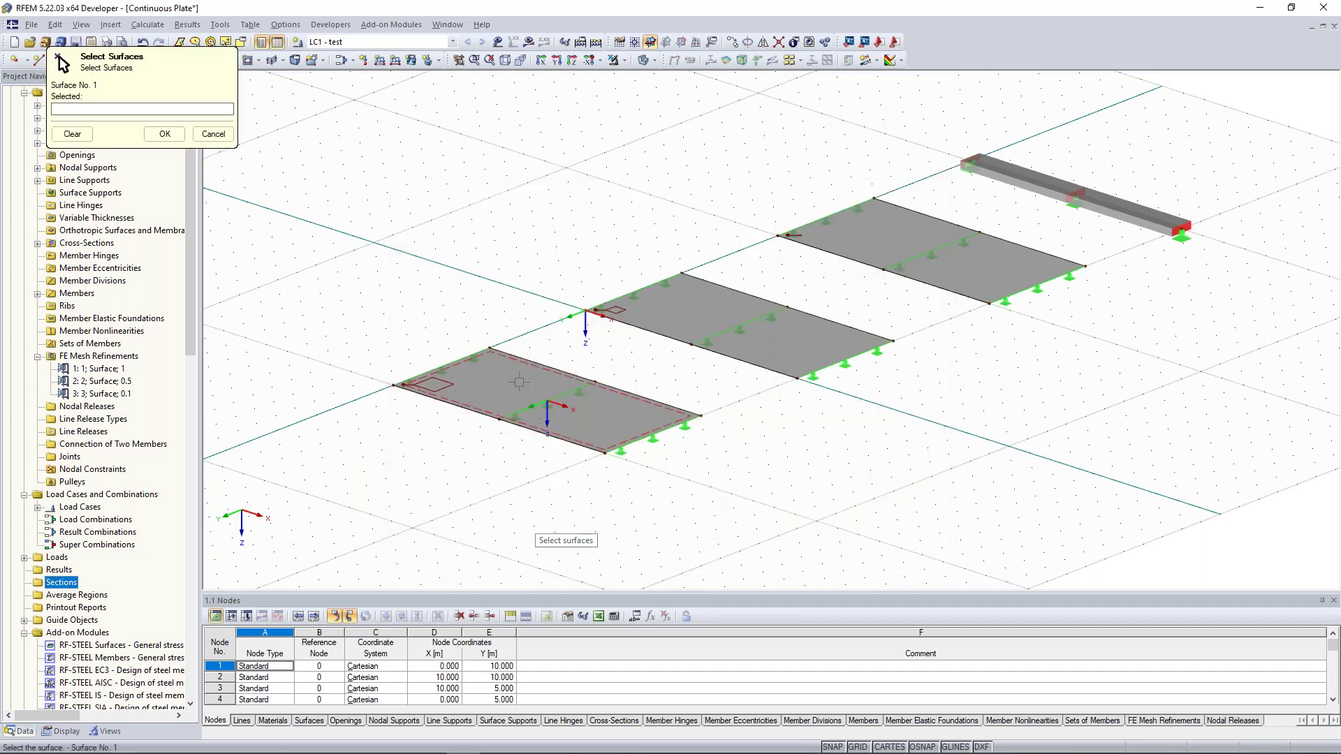
click(454, 395)
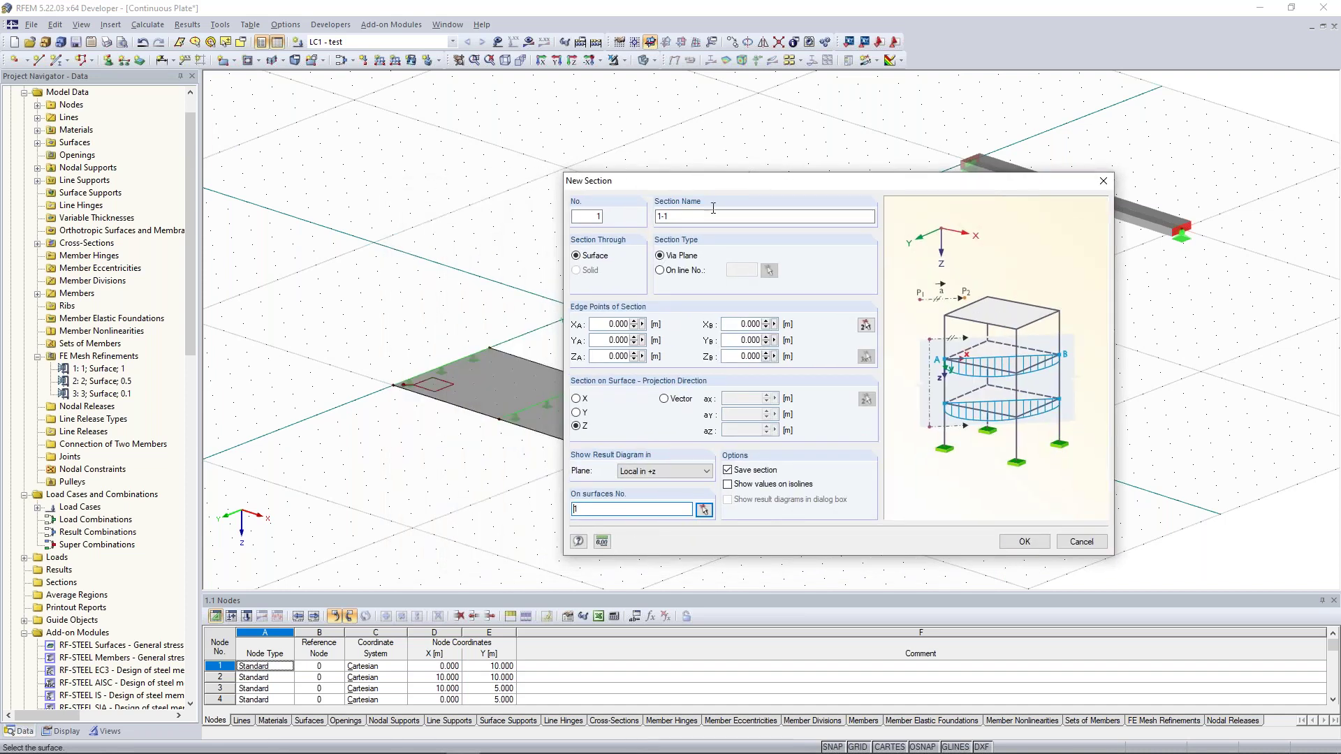
- Define the section's edge points along the middle of surface 1, from X 0, Y 7.5 m to X 10, Y 7.5 m
drag(687, 182, 477, 156)
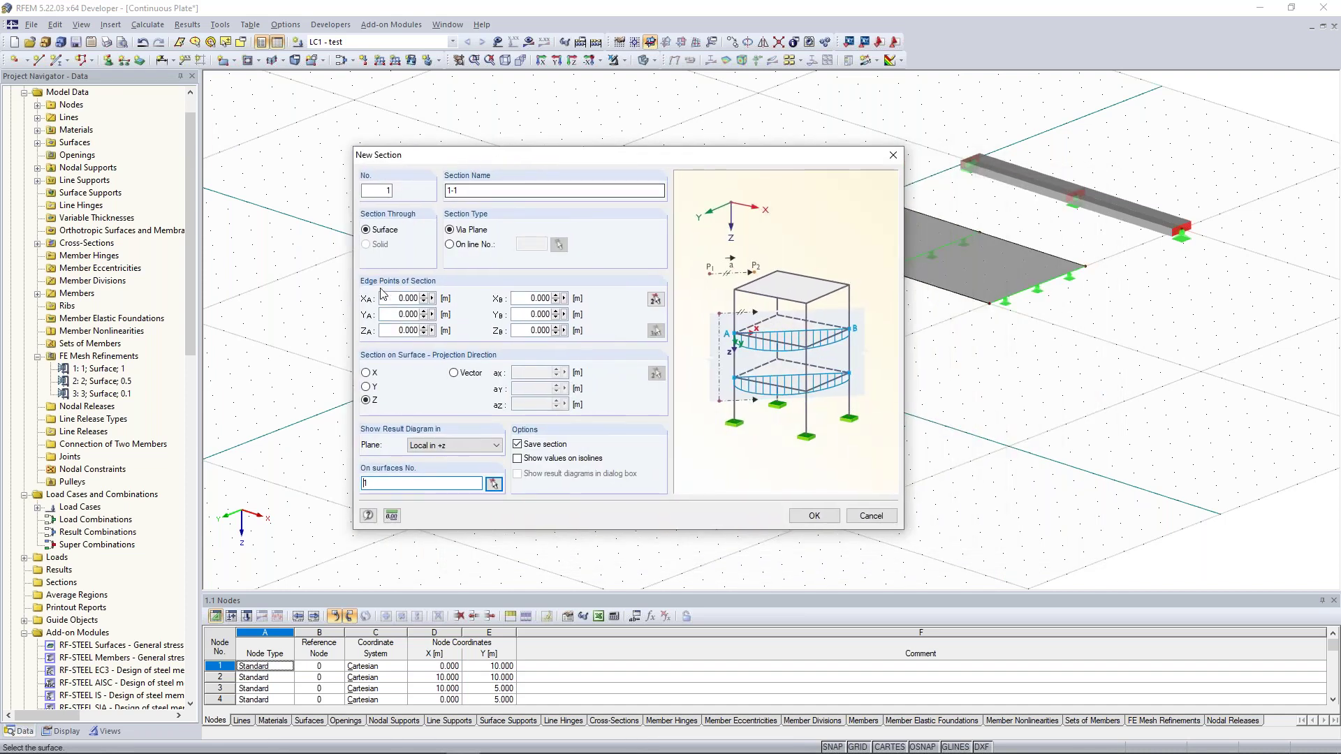
click(655, 298)
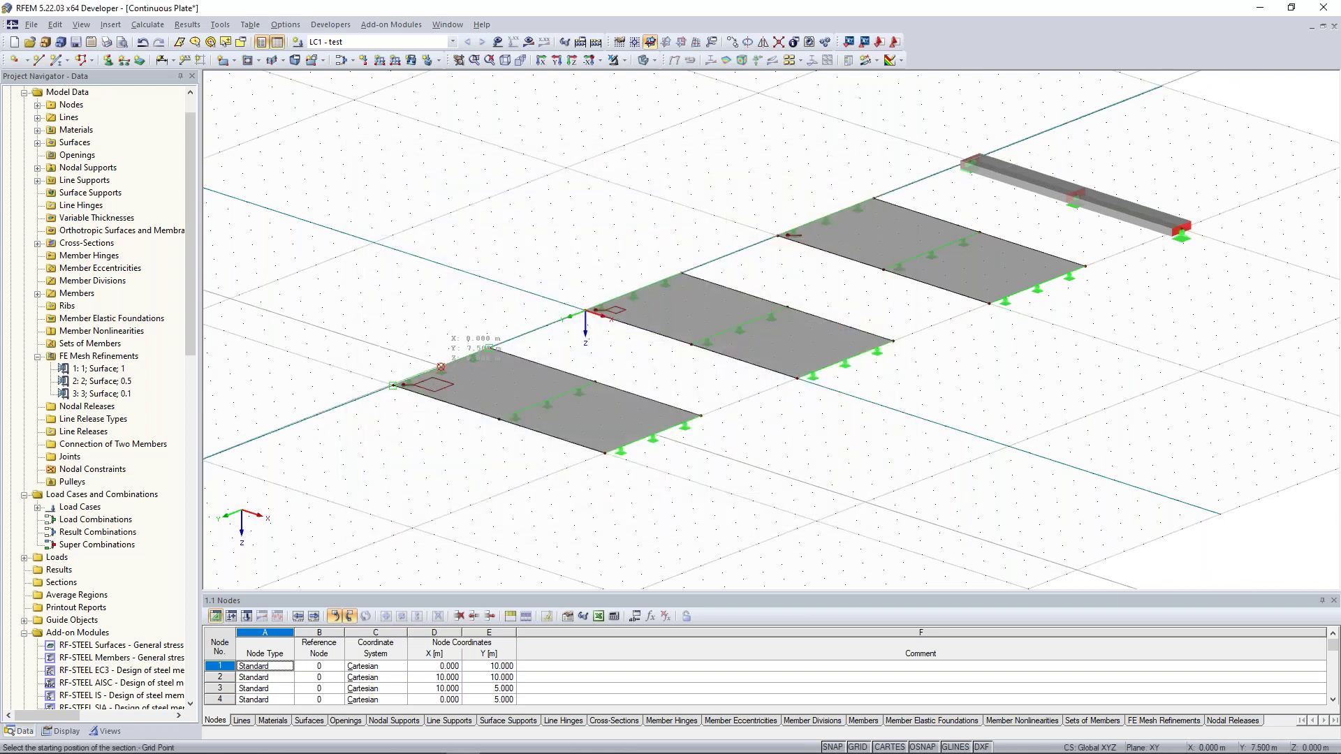
click(441, 366)
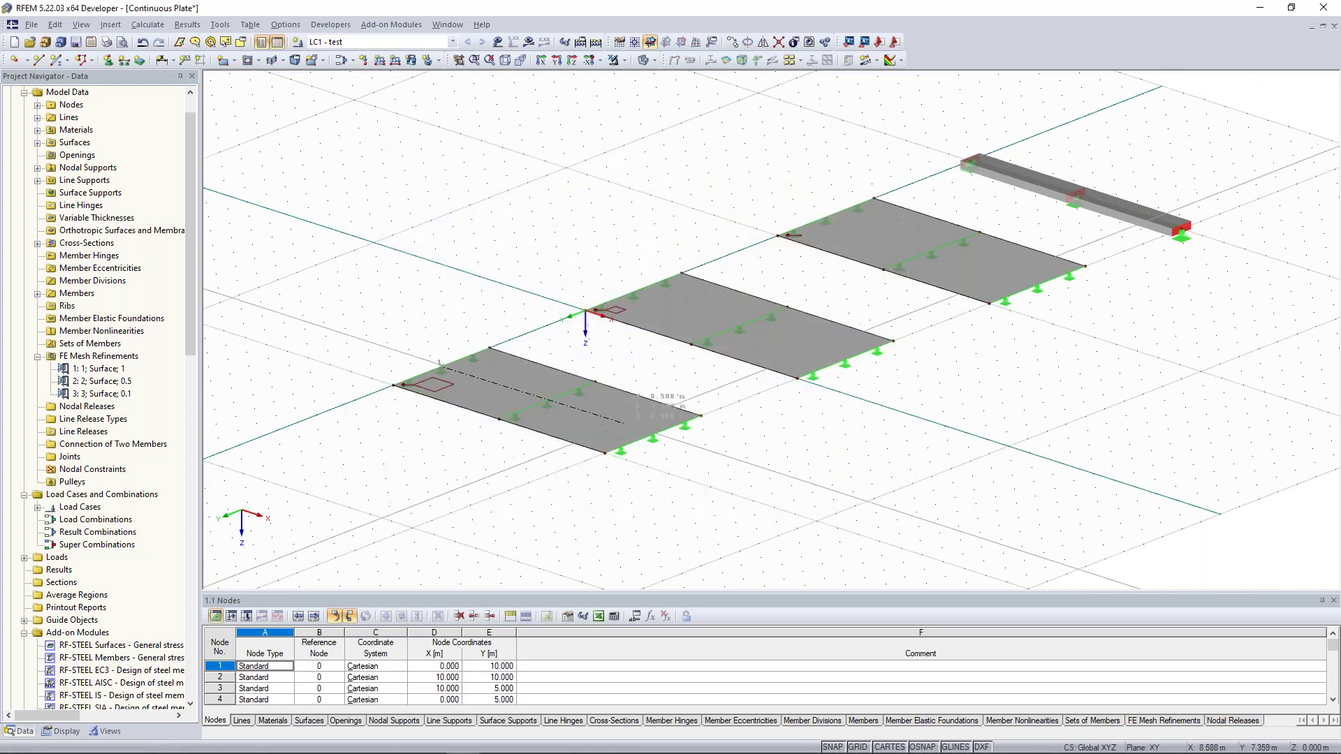
click(652, 434)
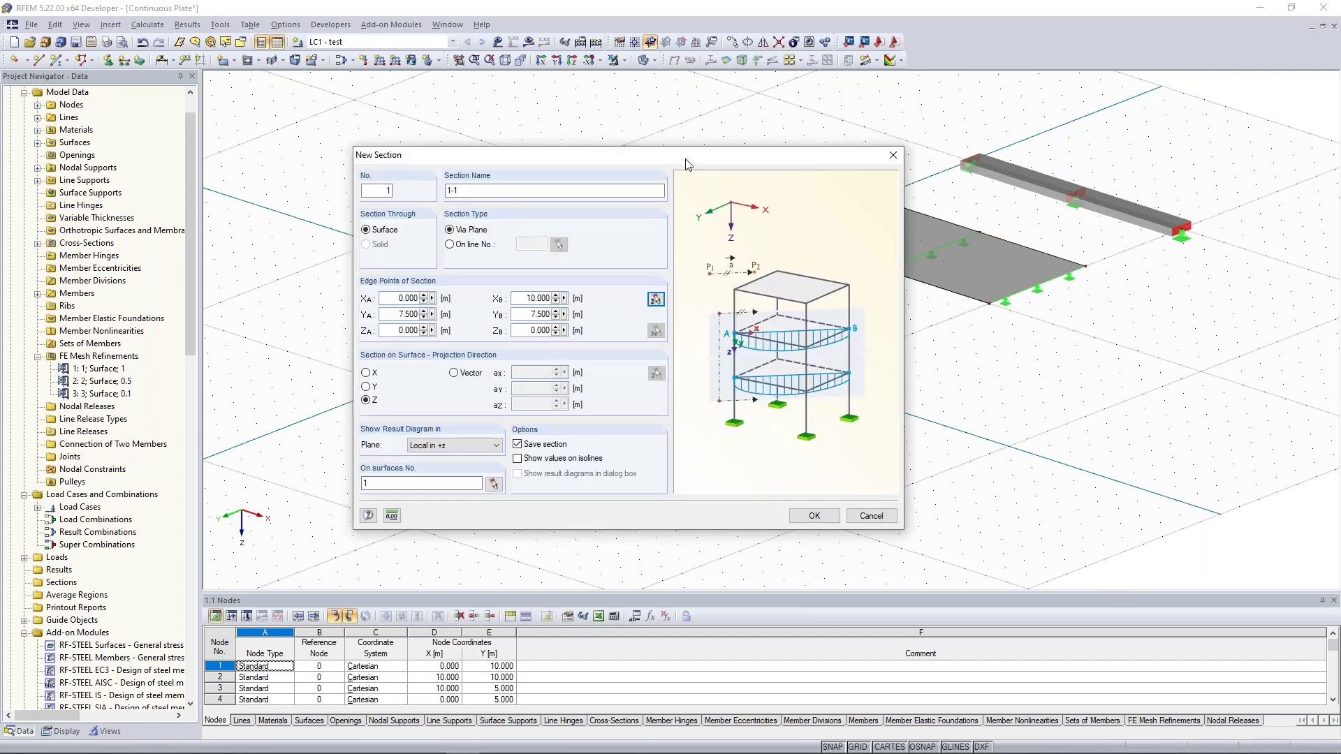
- Use Z as the projection direction of section 1-1 and accept the section
drag(687, 163, 1042, 123)
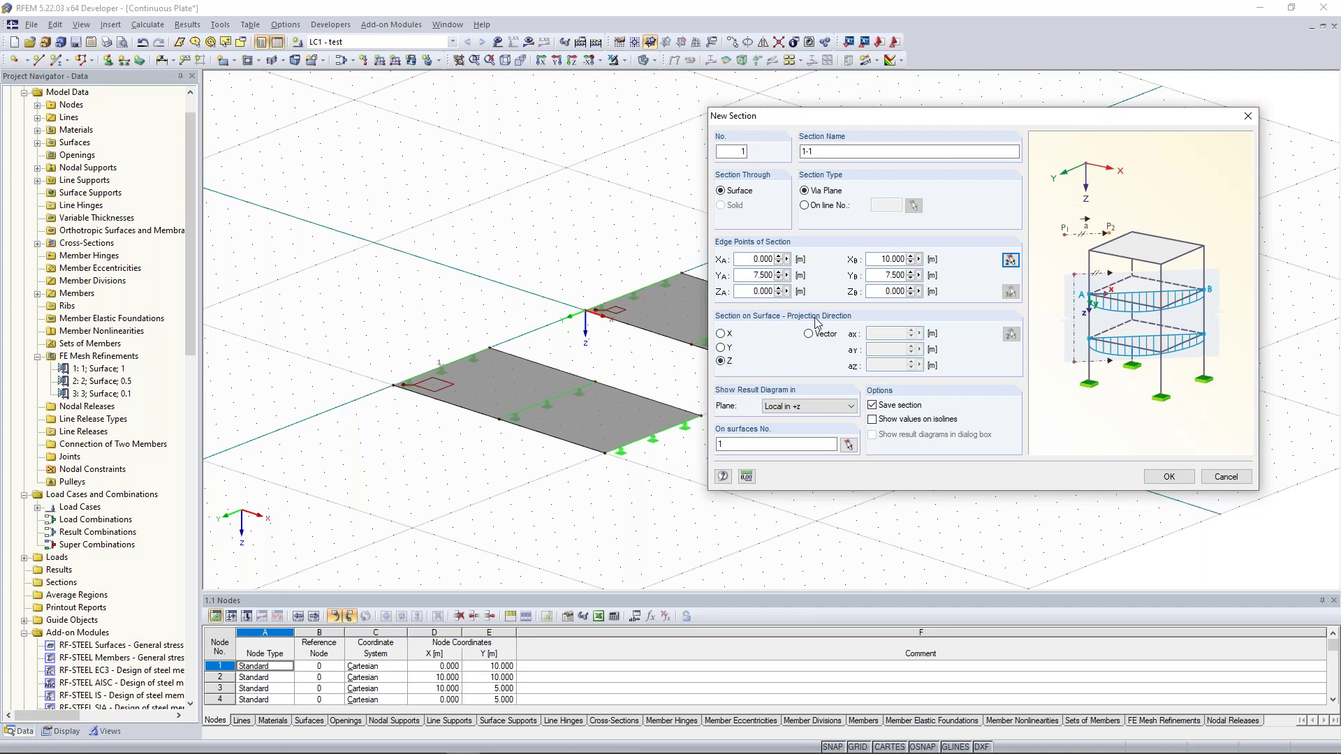
click(722, 361)
click(1167, 477)
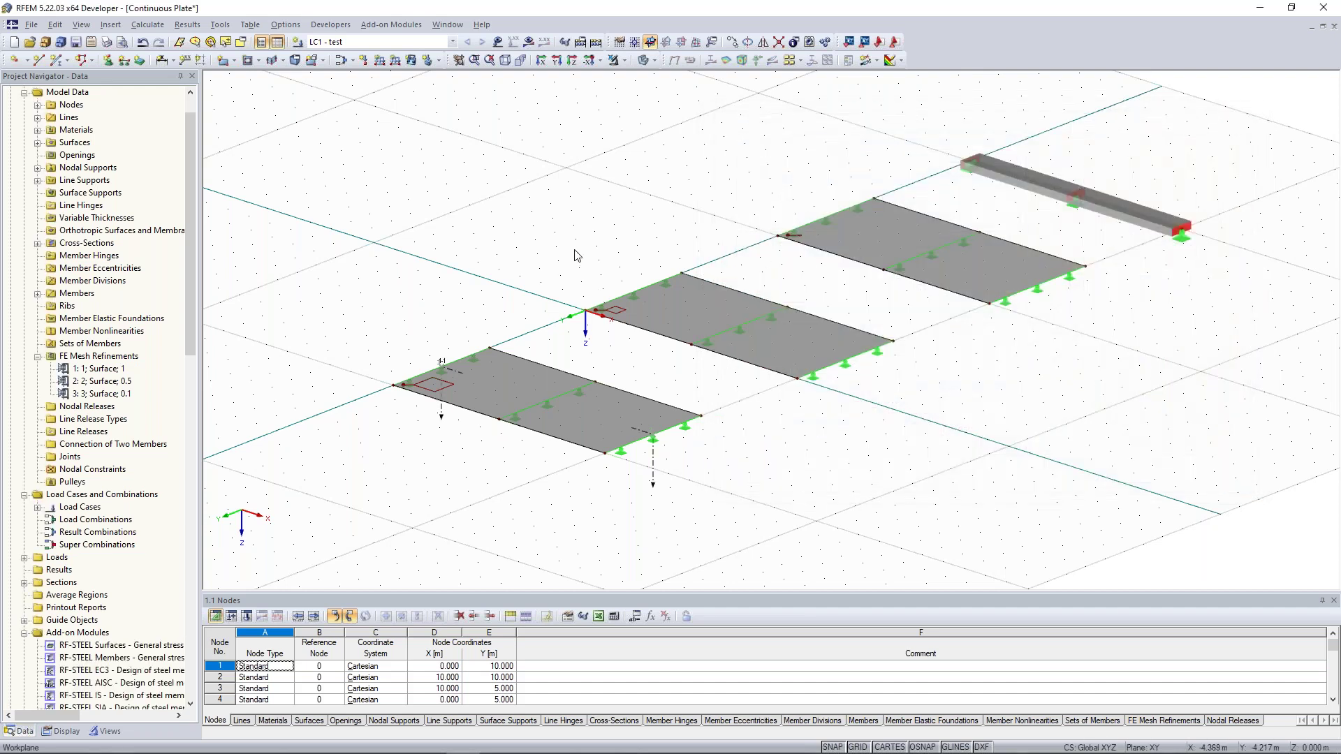
- Create a section named 2-2 with edge points along the middle of surface 2, from X 0, Y -2.5 m to X 10, Y -2.5 m
middle_drag(677, 229, 614, 239)
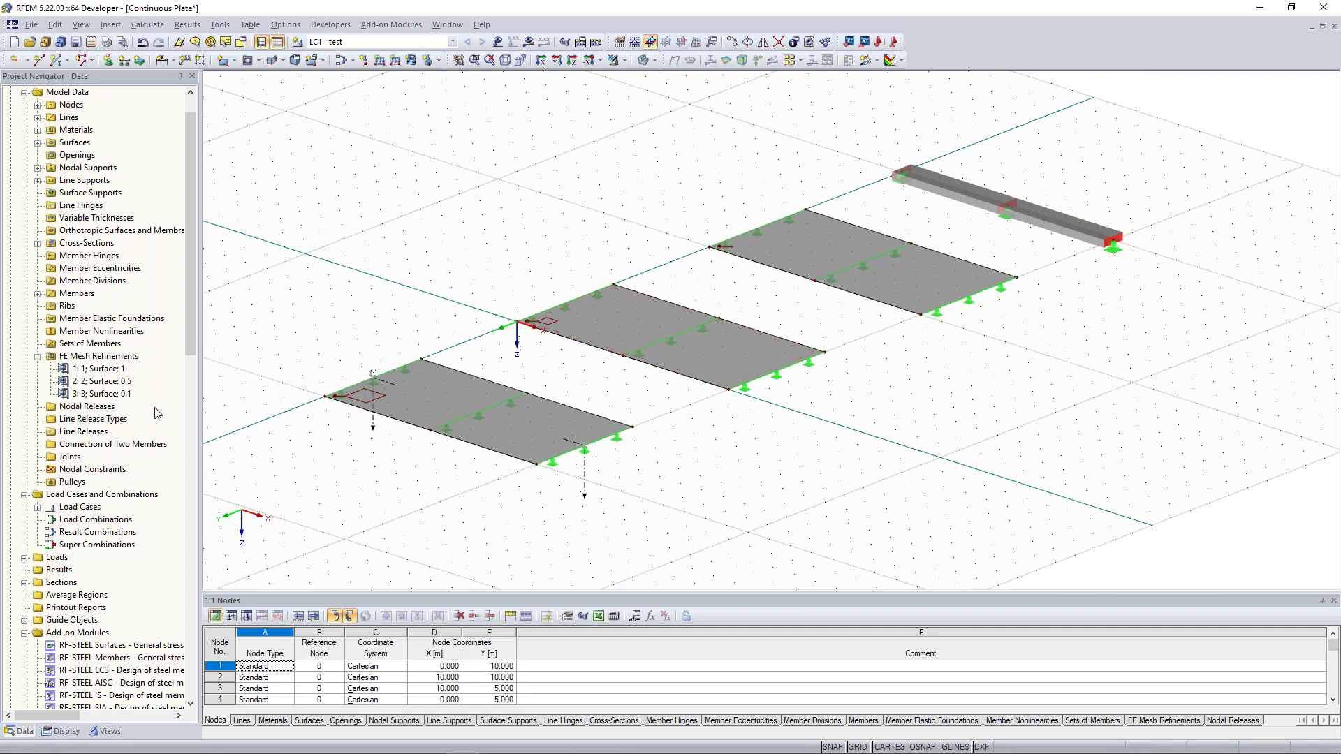
right_click(62, 582)
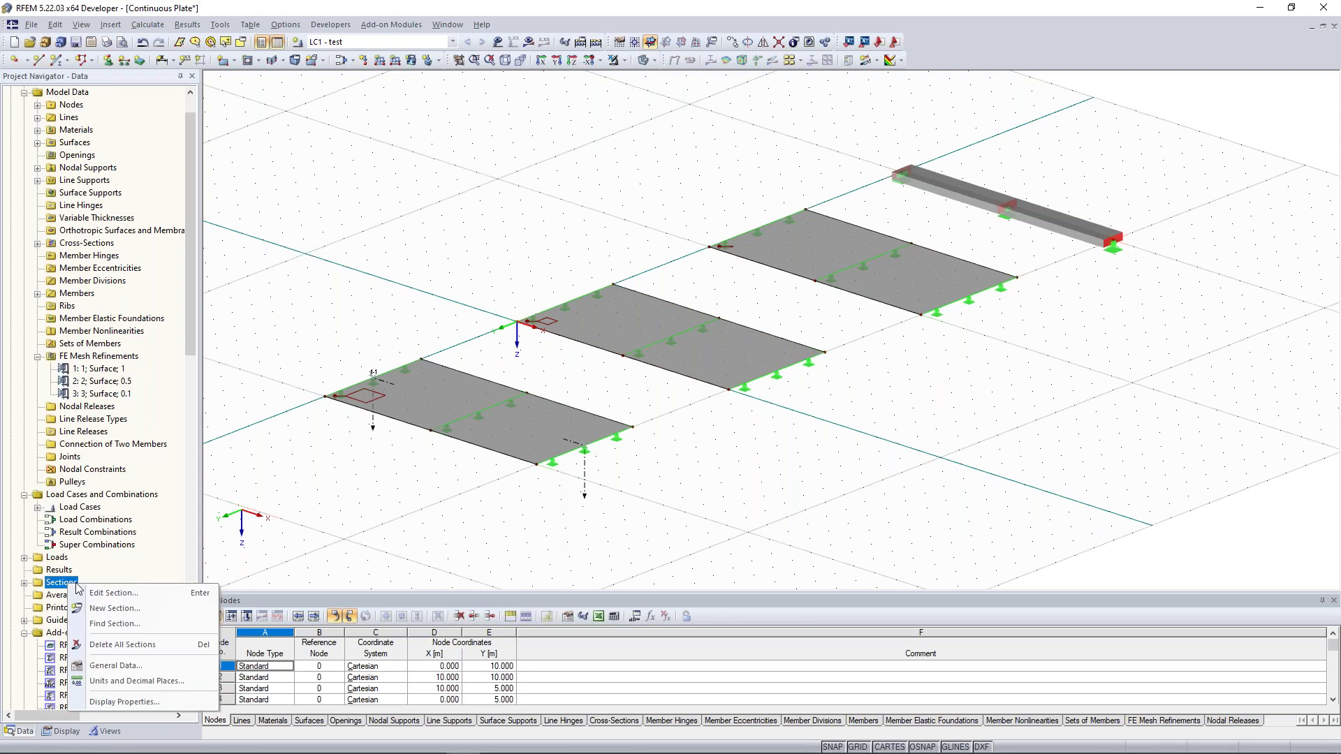
click(115, 608)
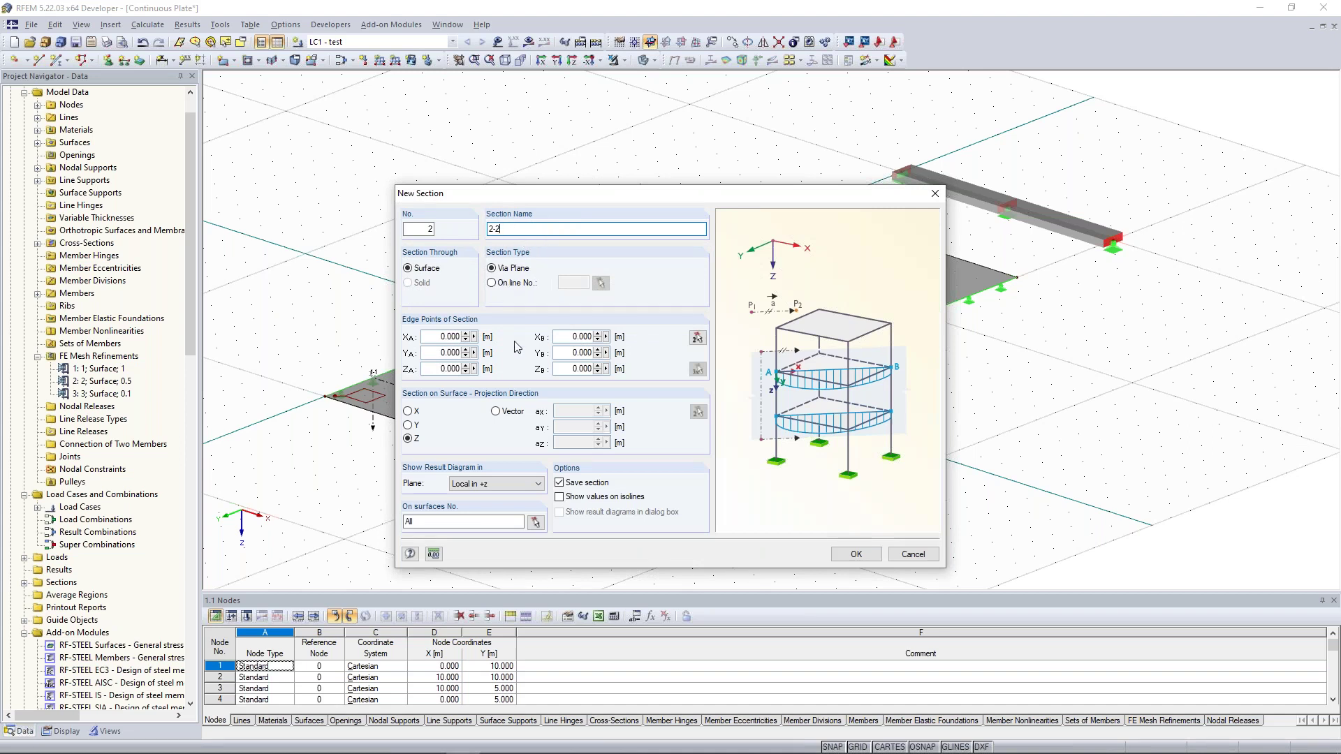
click(697, 338)
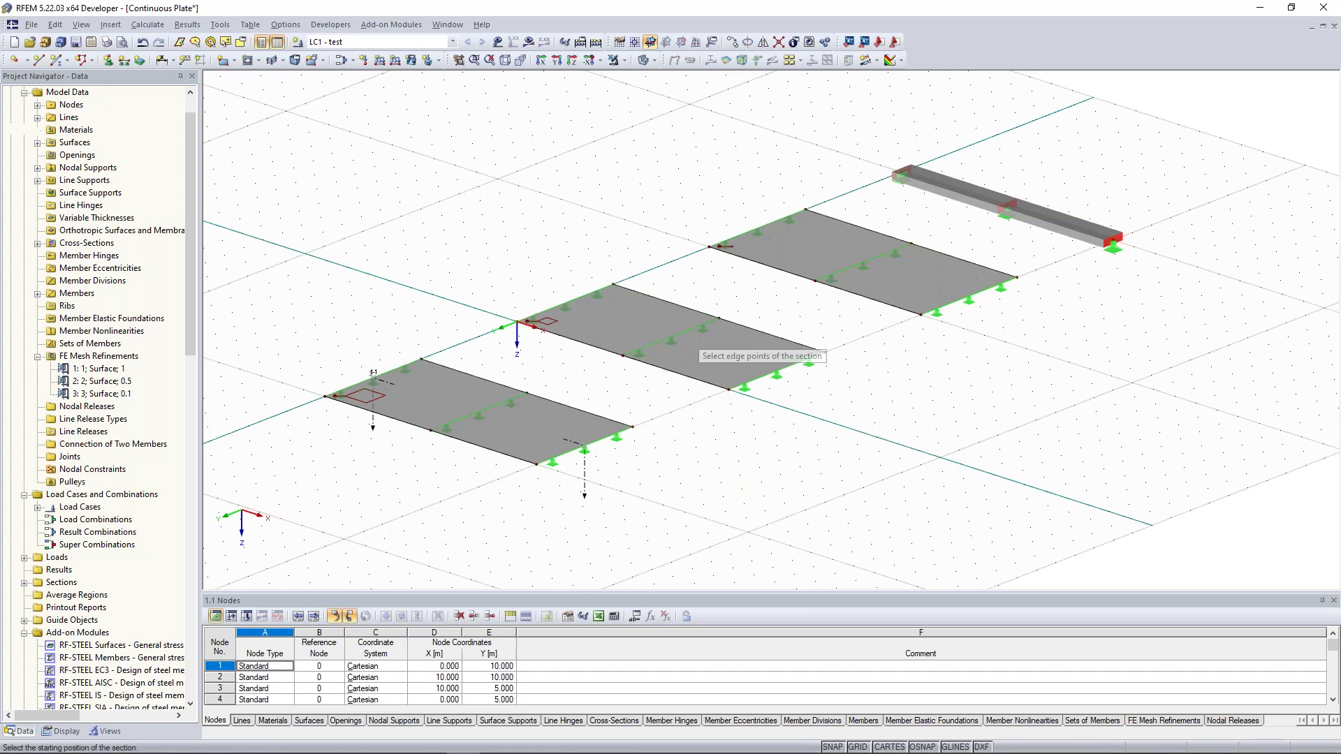
click(564, 304)
click(776, 371)
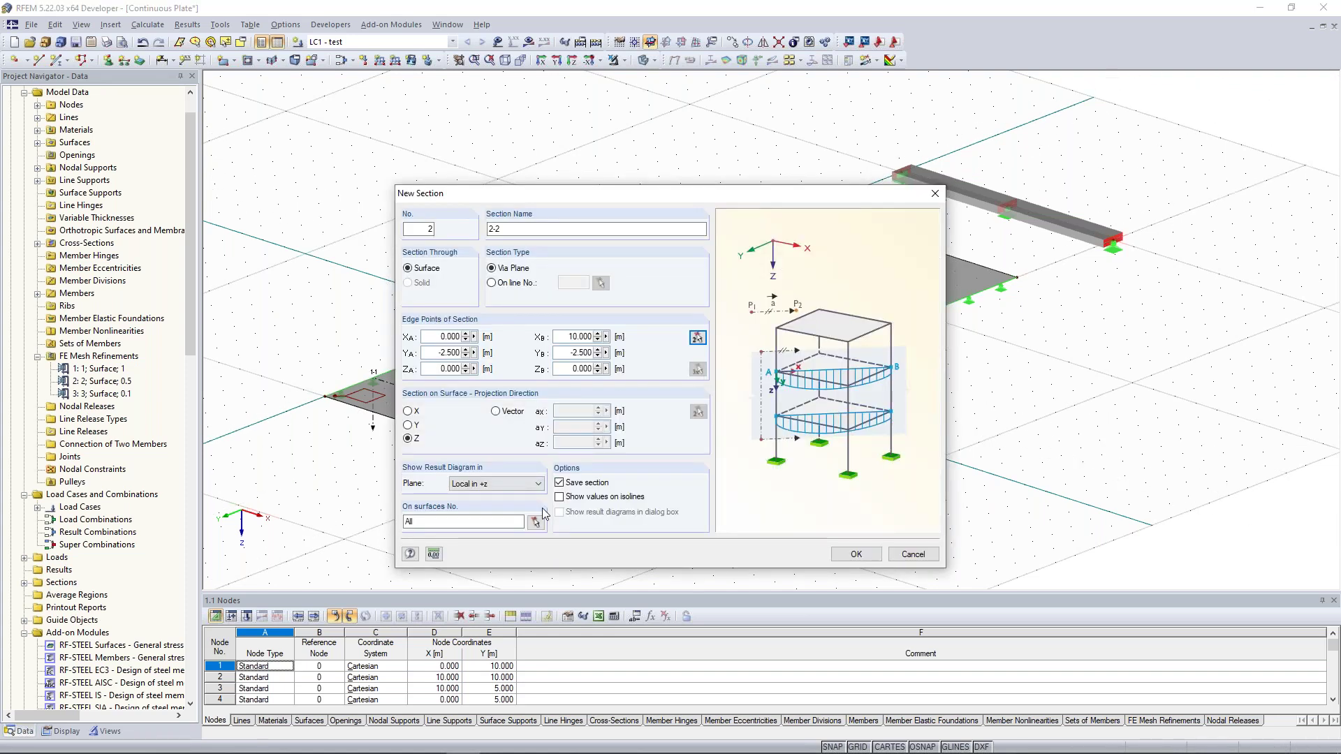
- Limit section 2-2 to surface 2, the middle plate, and accept the section
click(536, 523)
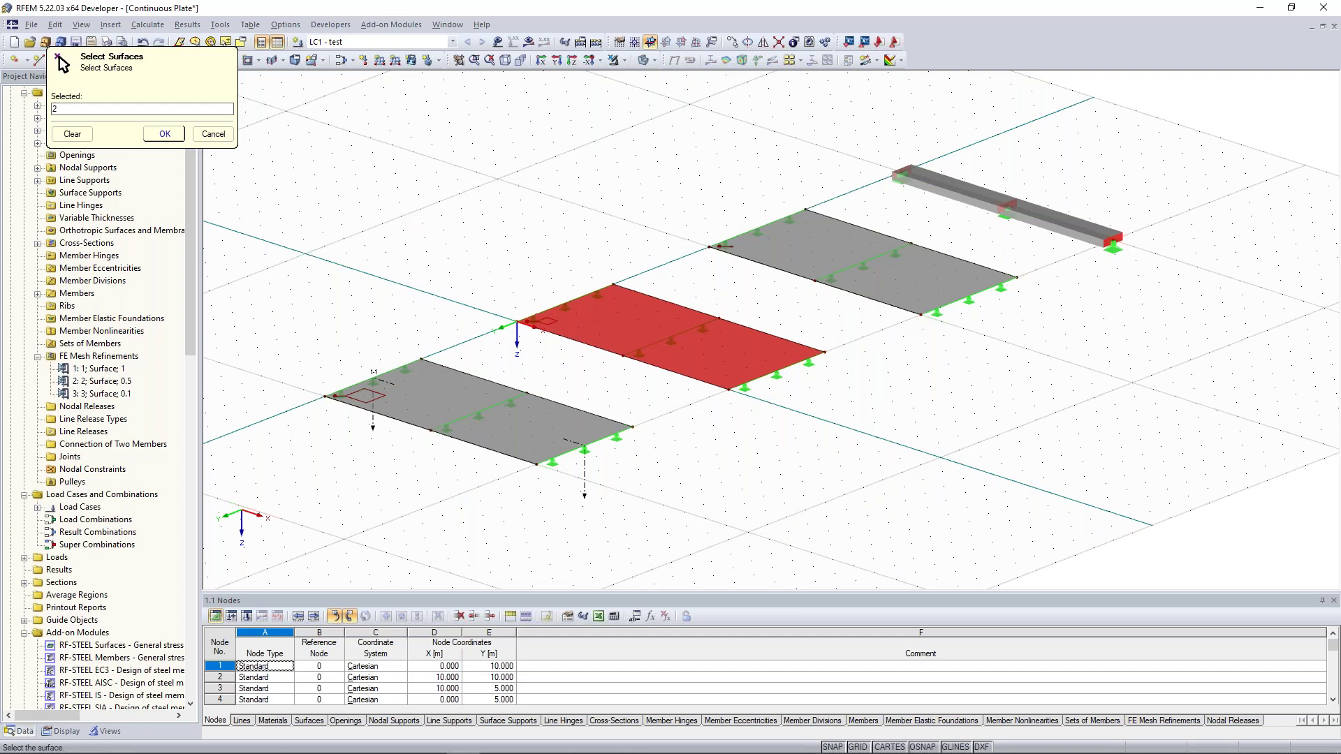
key(Return)
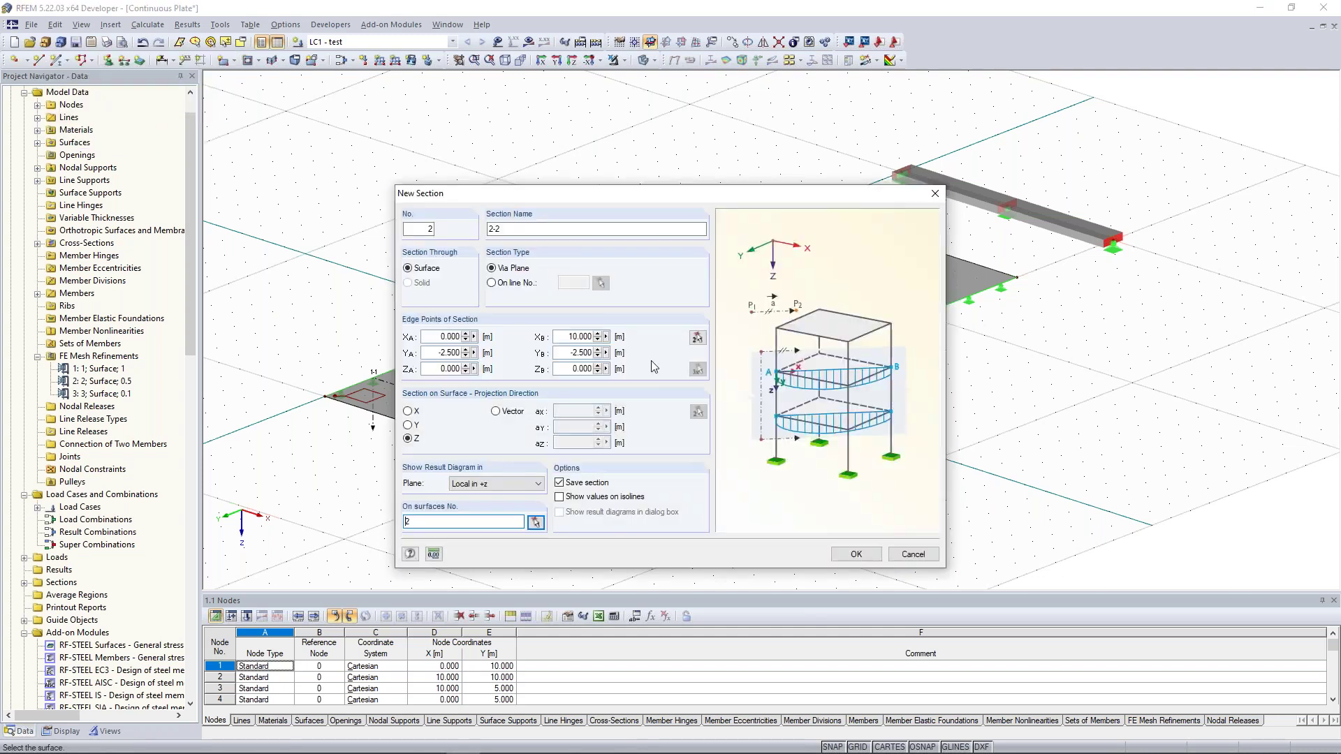
click(856, 554)
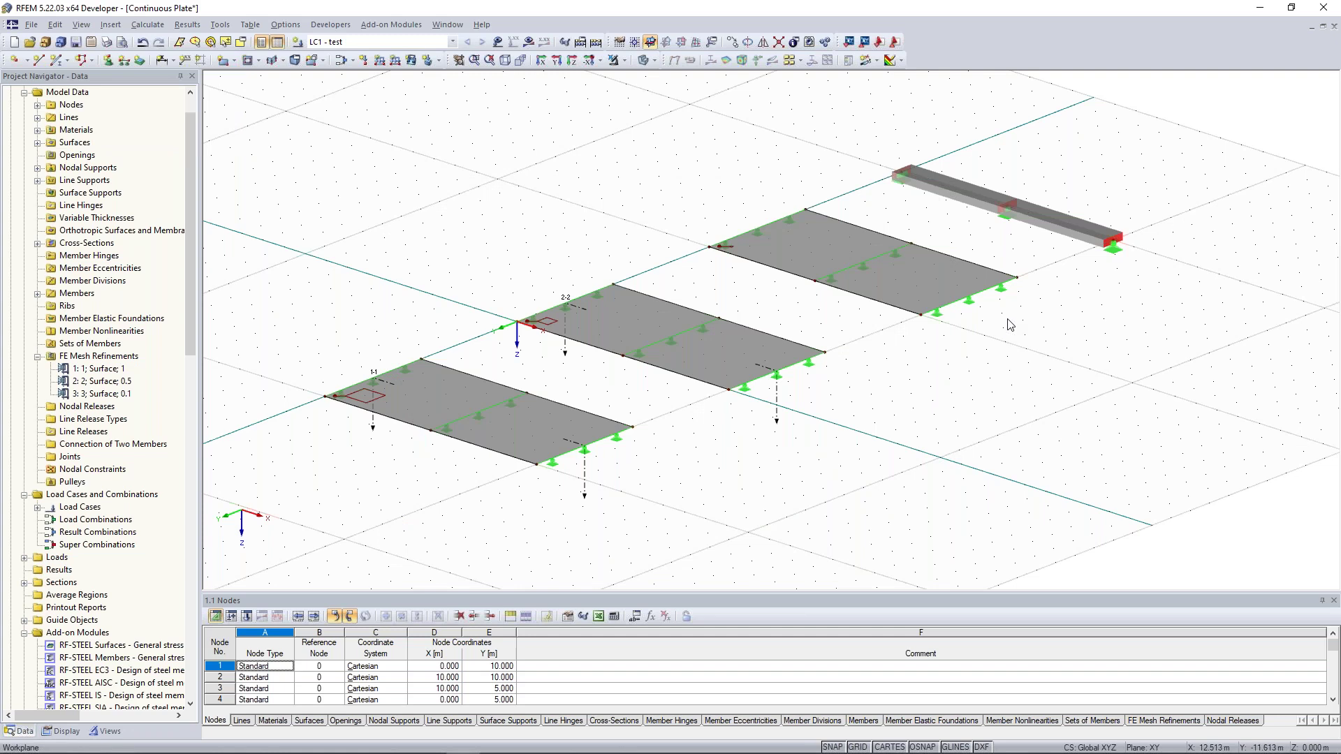
- Create a section named 3-3 with edge points along the middle of surface 3, from X 0, Y -12.5 m to X 10, Y -12.5 m
middle_drag(957, 338, 885, 354)
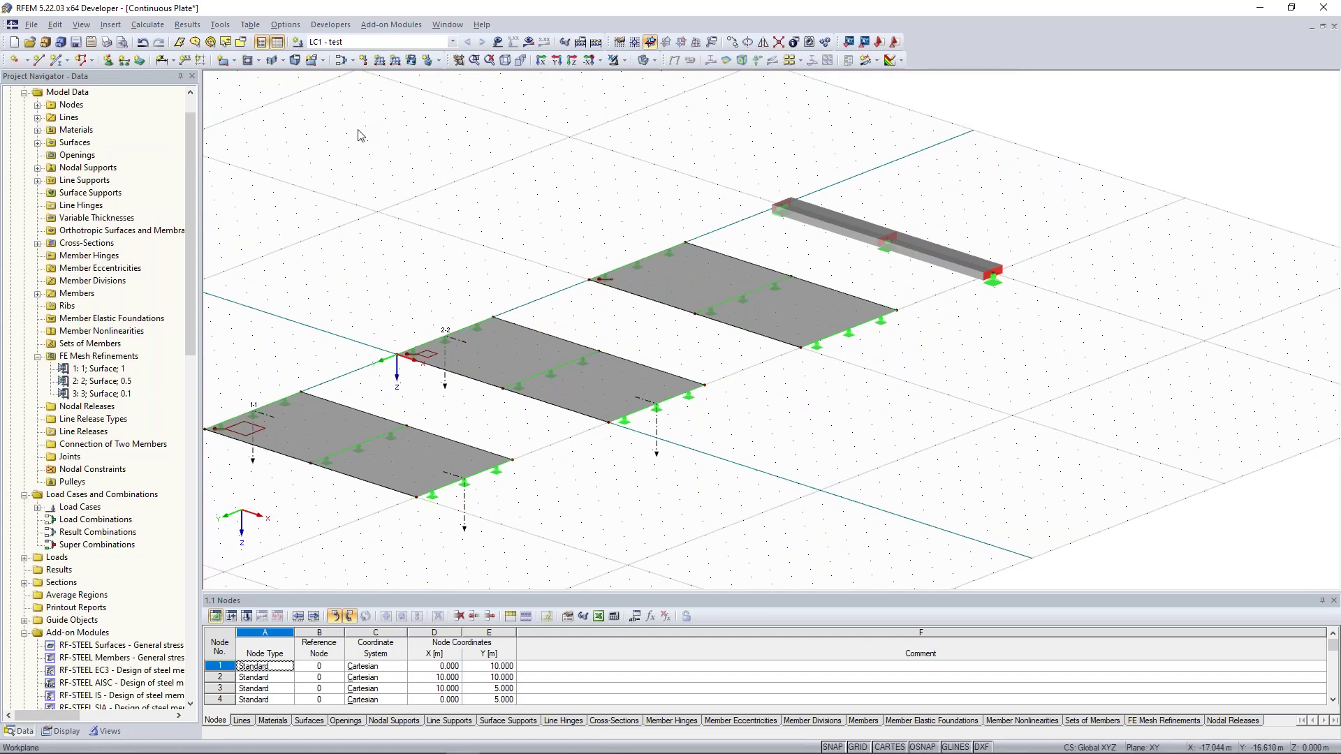
right_click(64, 585)
key(Escape)
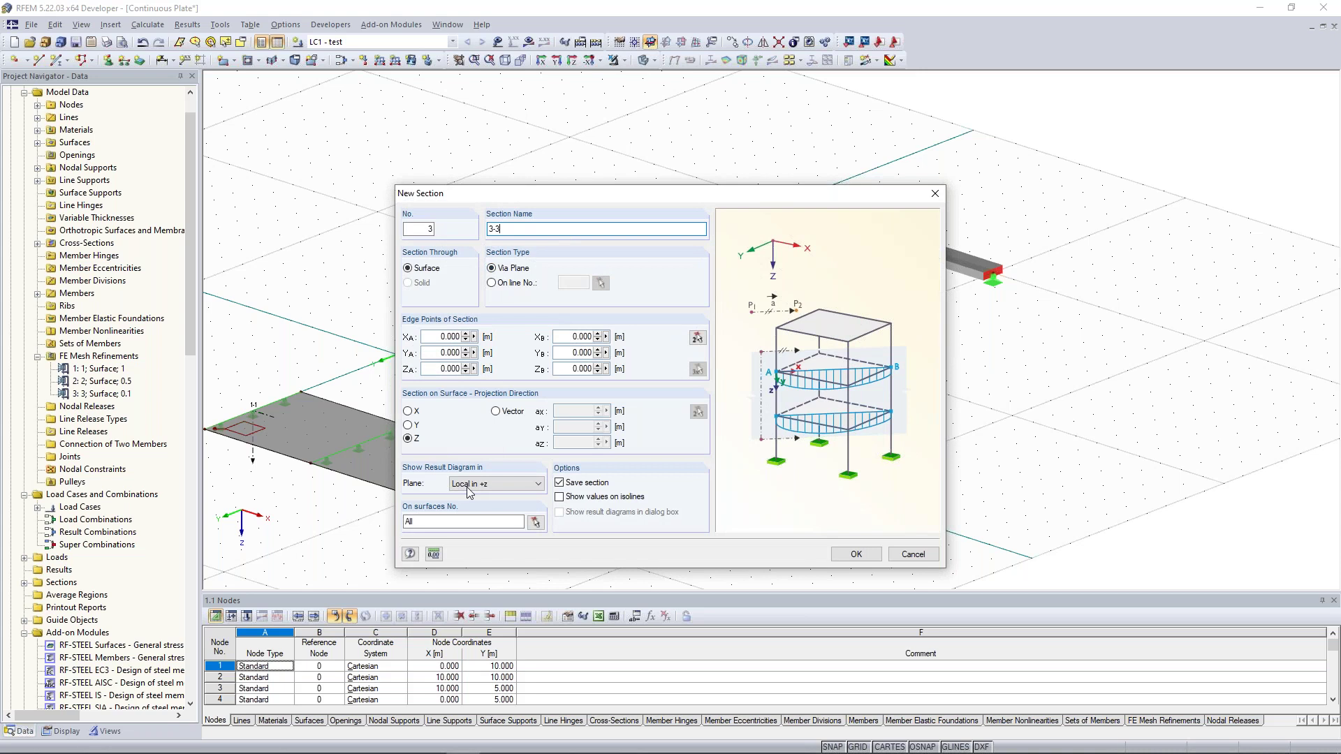
click(697, 337)
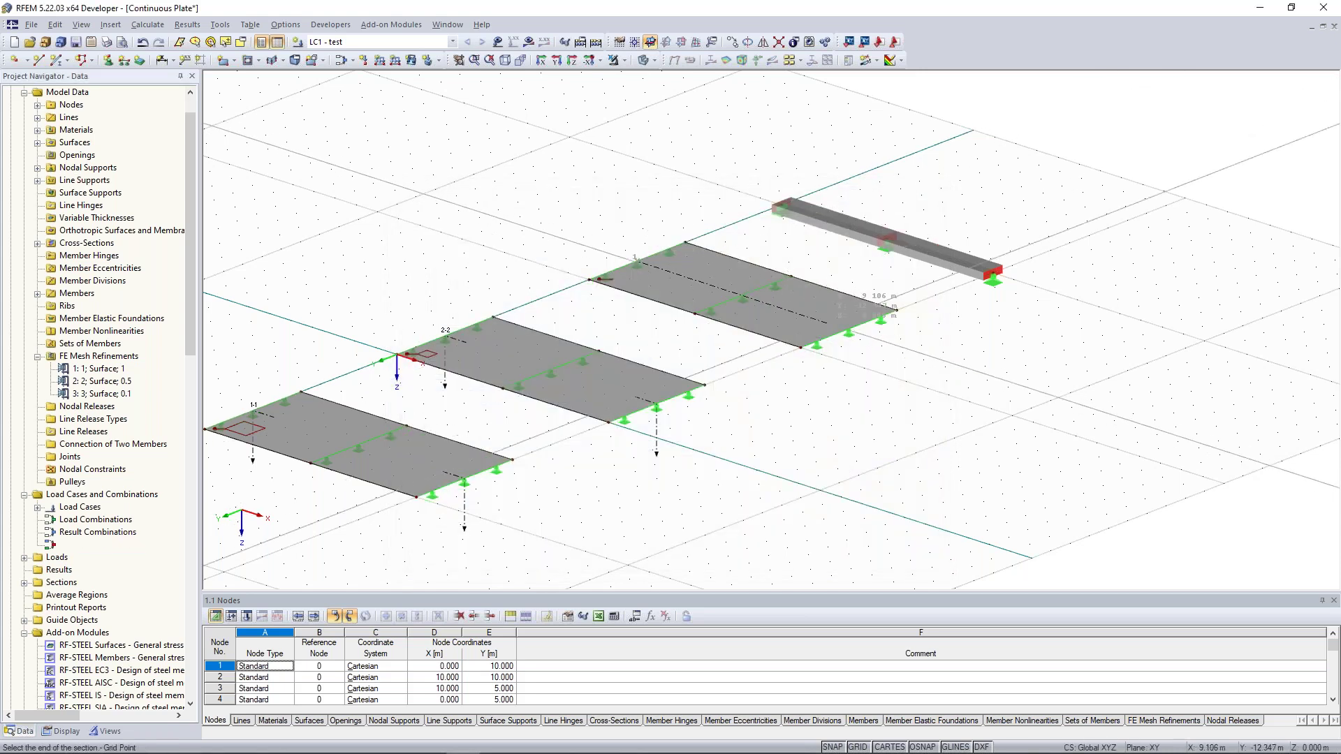
click(848, 328)
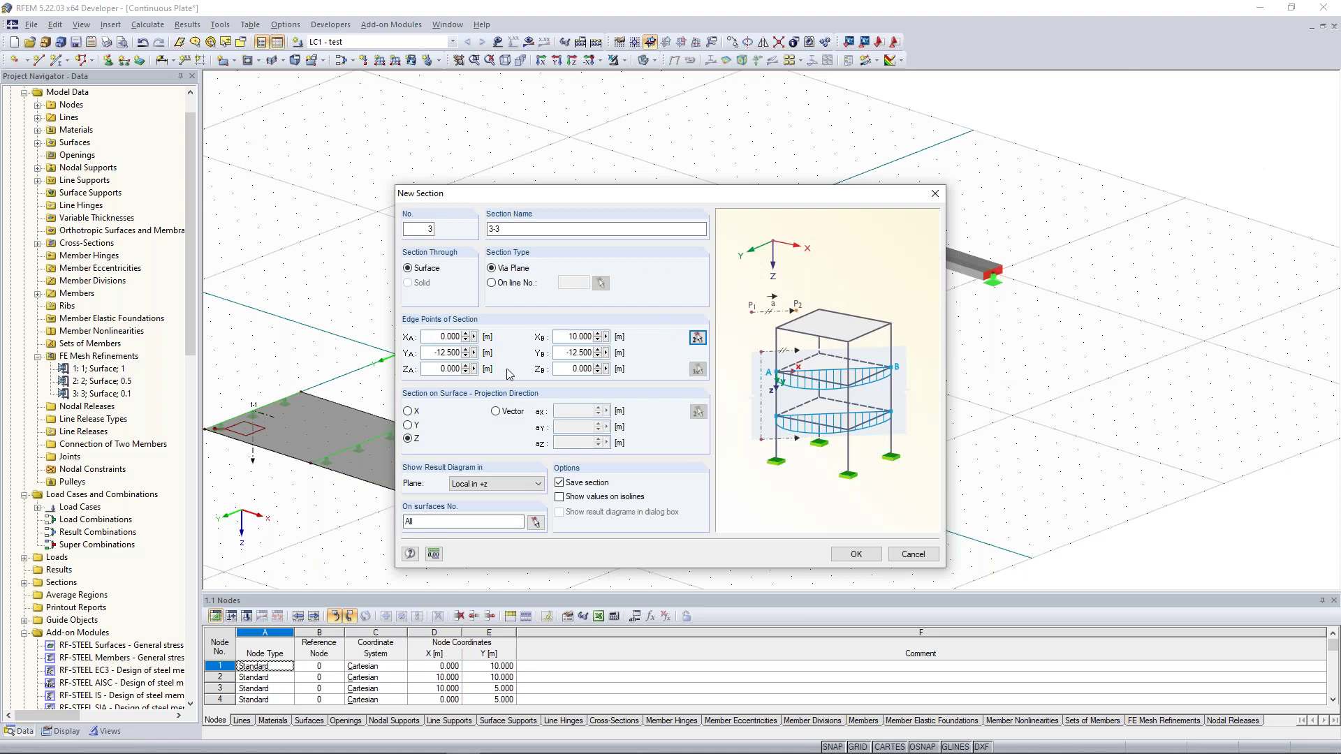
- Limit section 3-3 to surface 3, the plate nearest the beam, and accept the section
click(535, 523)
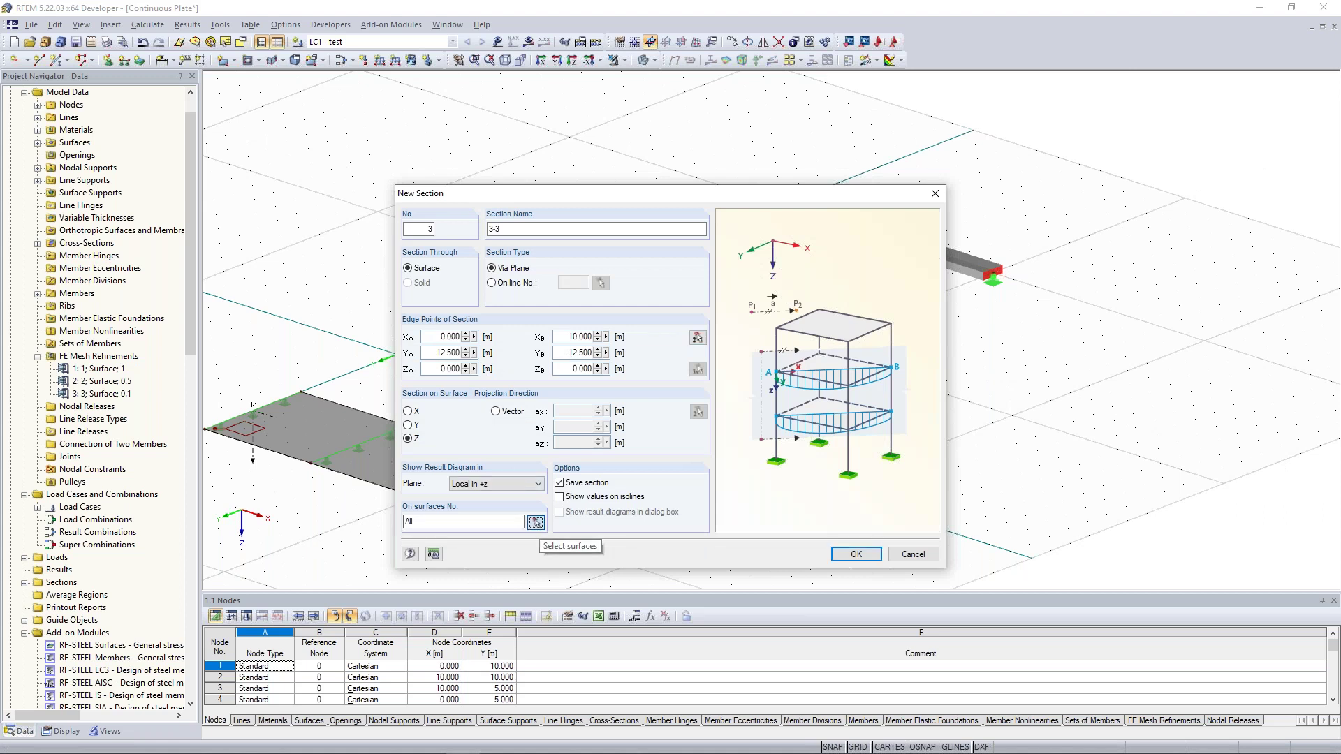
click(691, 297)
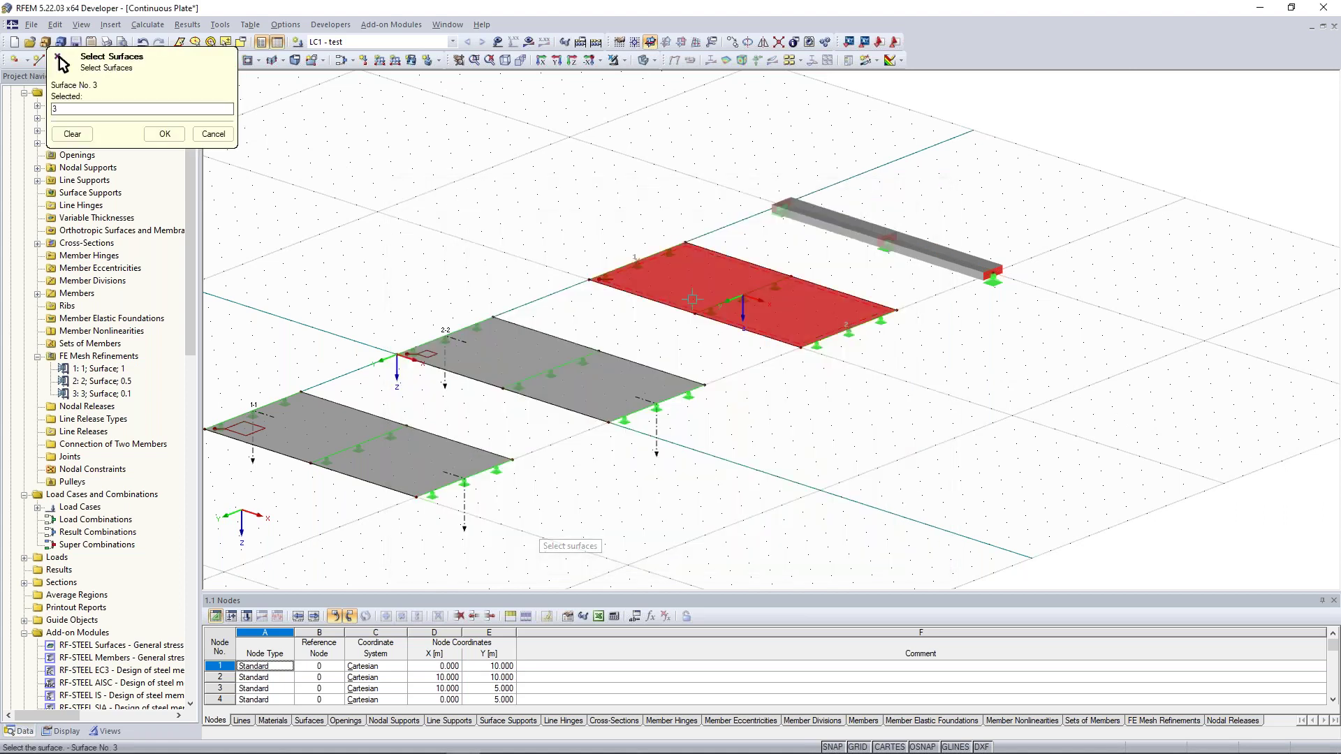
click(165, 133)
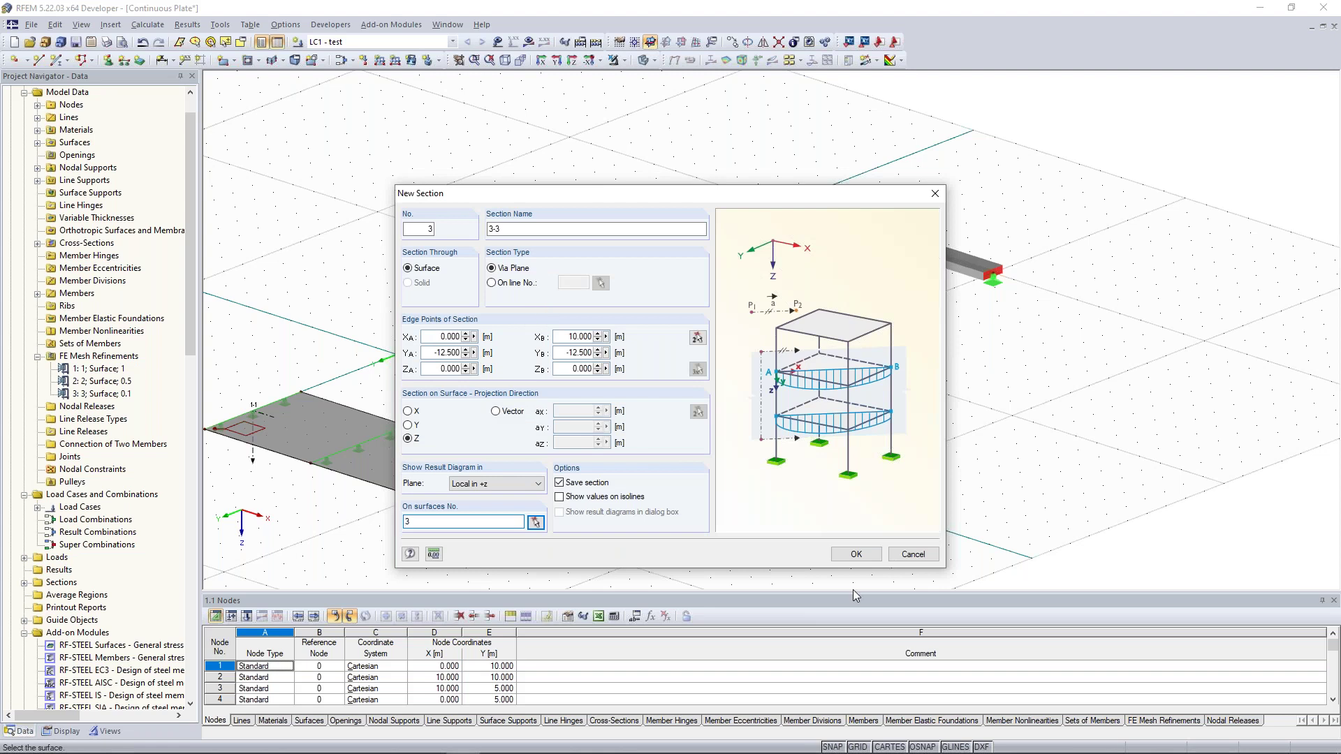
click(857, 556)
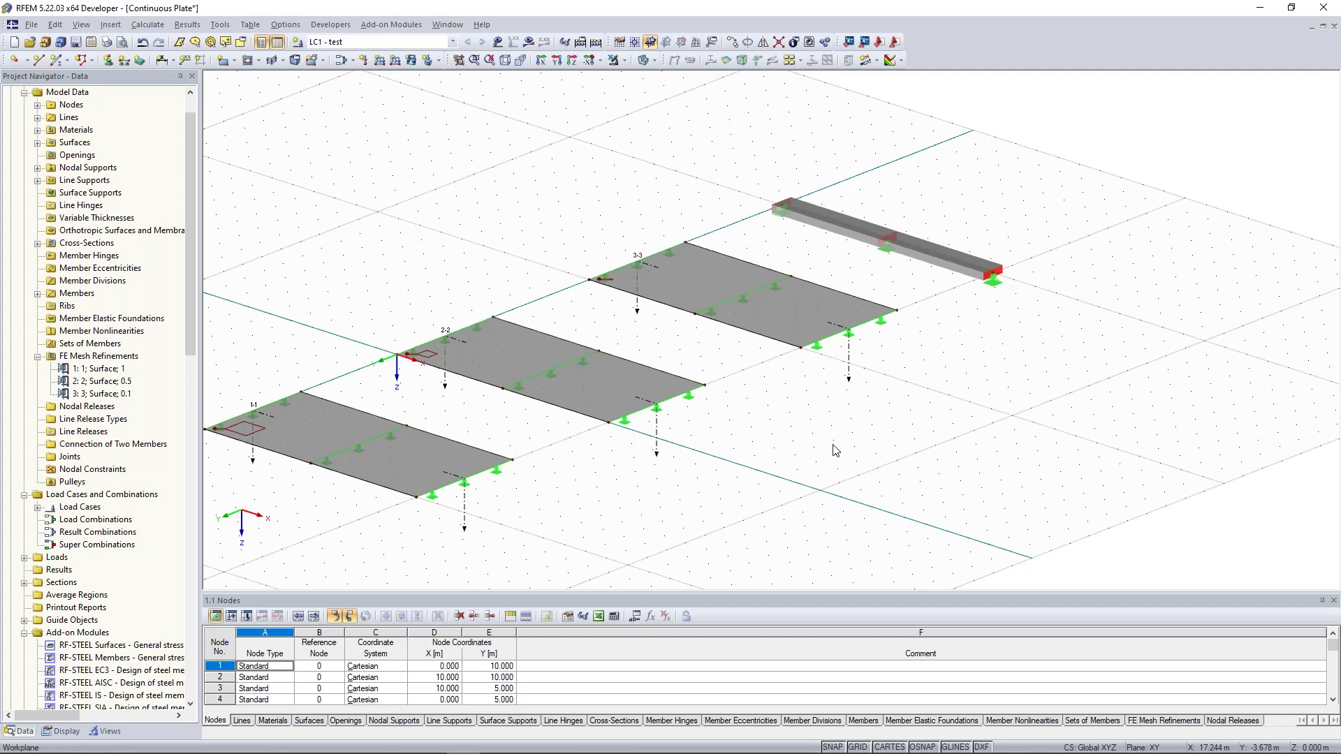
middle_drag(514, 218, 578, 174)
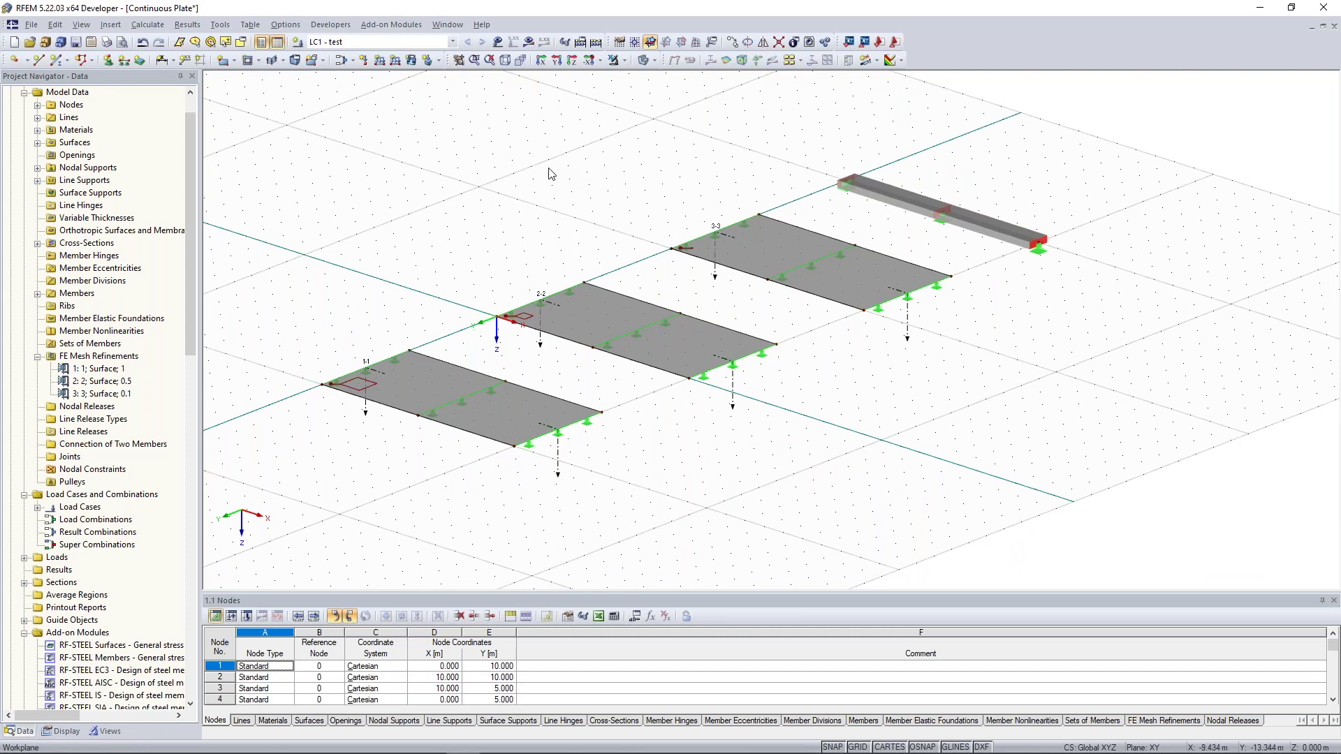
ctrl+middle_drag(550, 174, 496, 165)
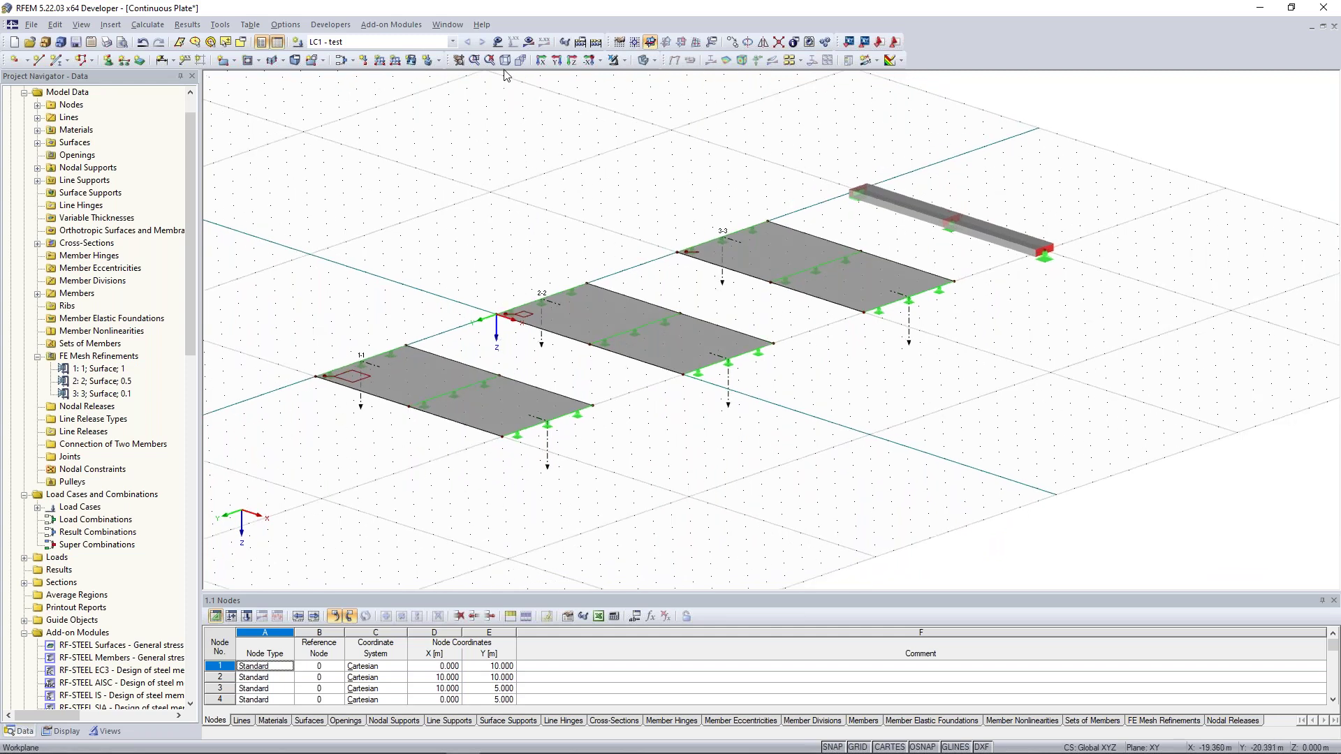
click(148, 26)
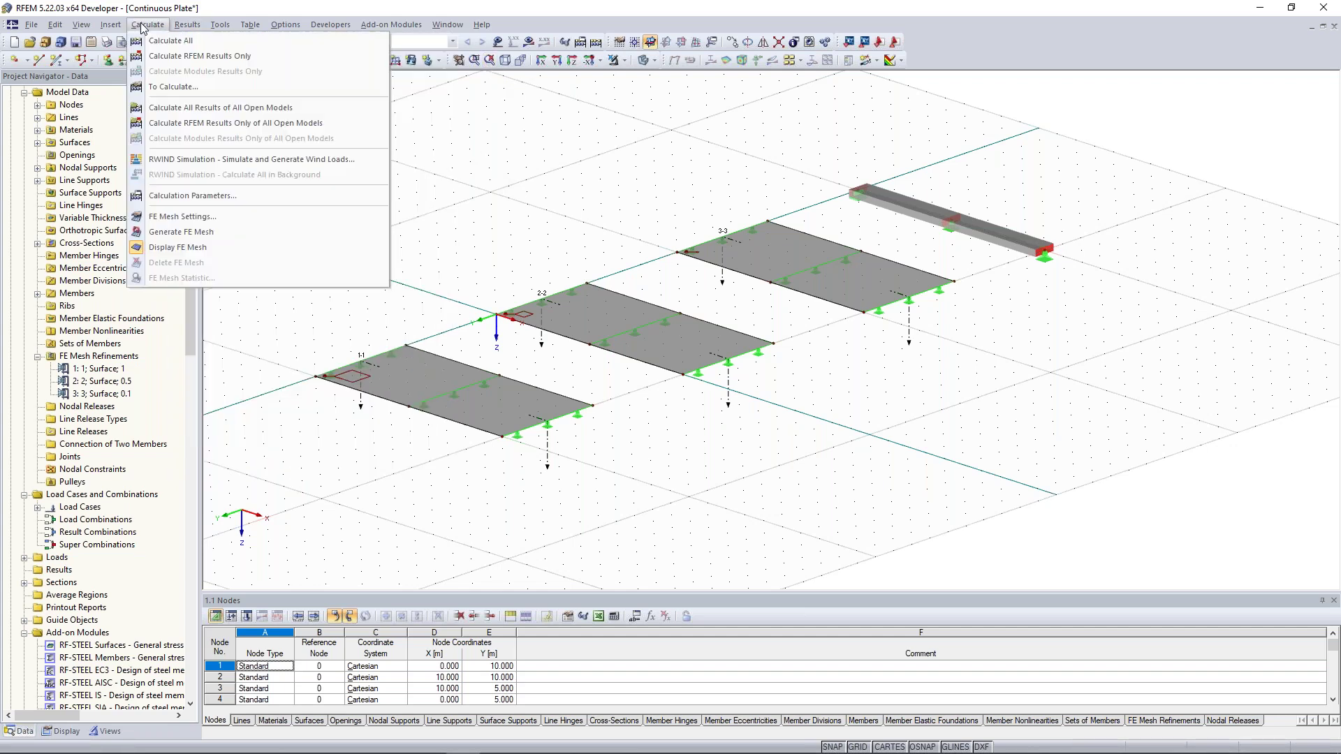
click(190, 87)
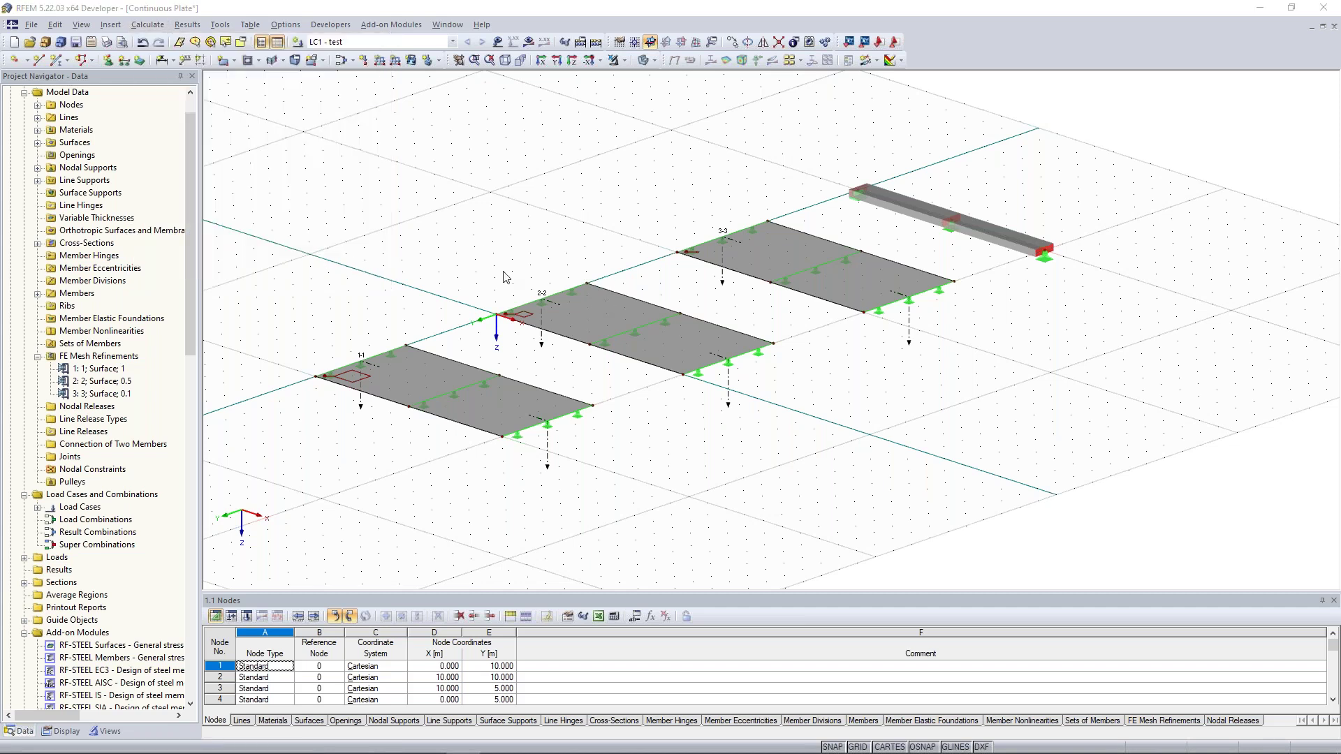
click(448, 237)
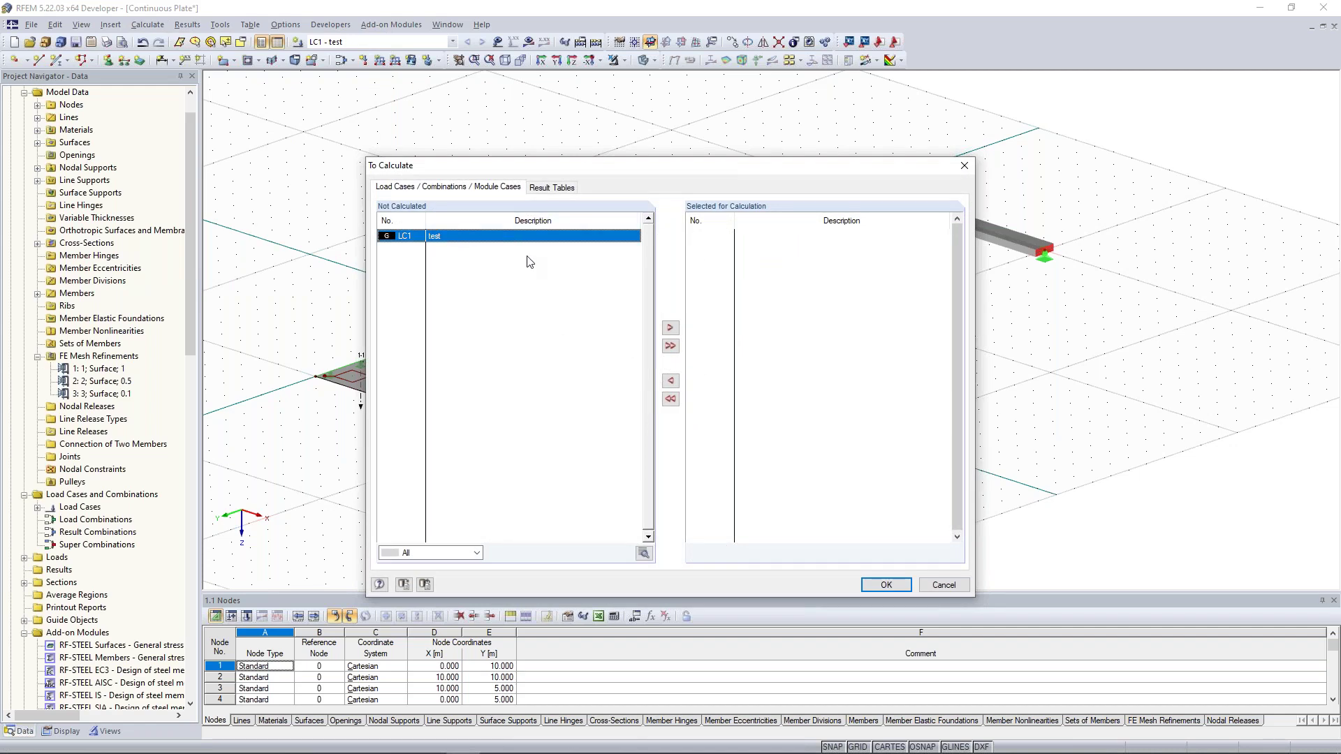
click(961, 170)
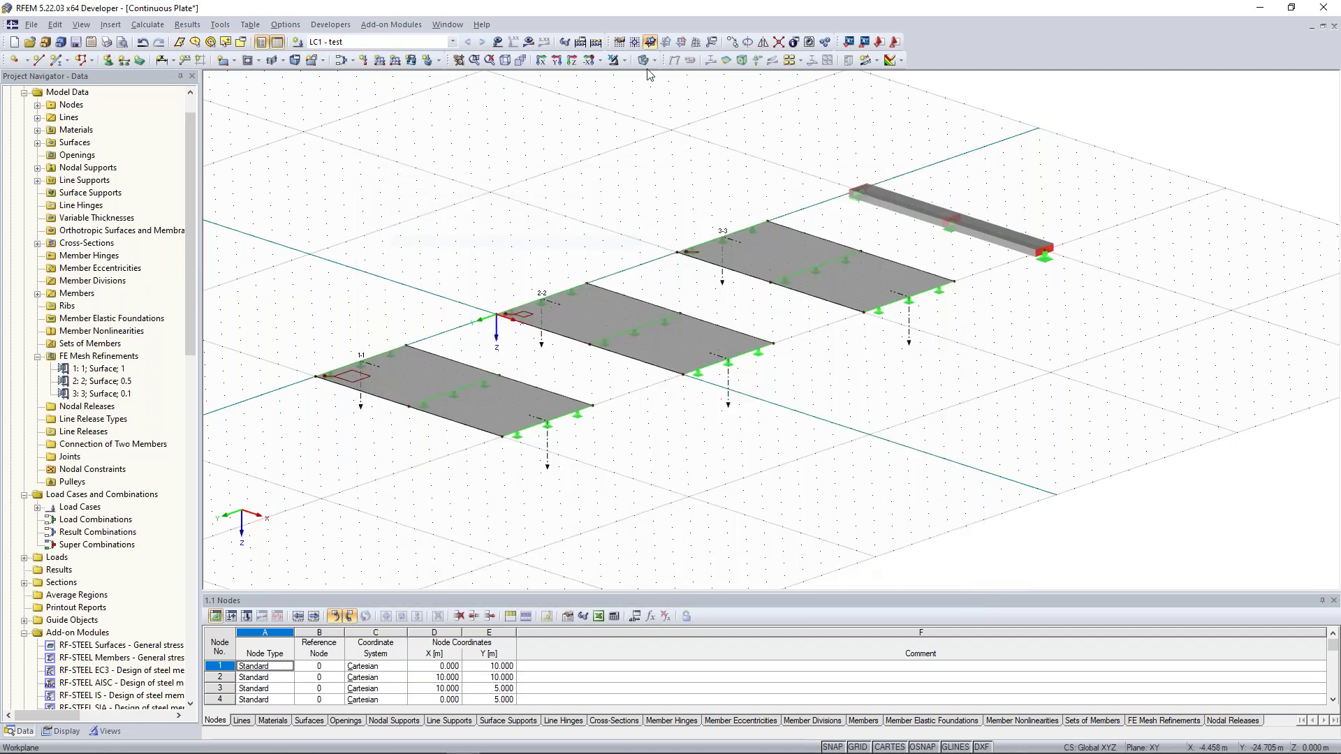
- Calculate the results of load case LC1 - test and examine the global deformations u of the three plates and the beam
click(595, 43)
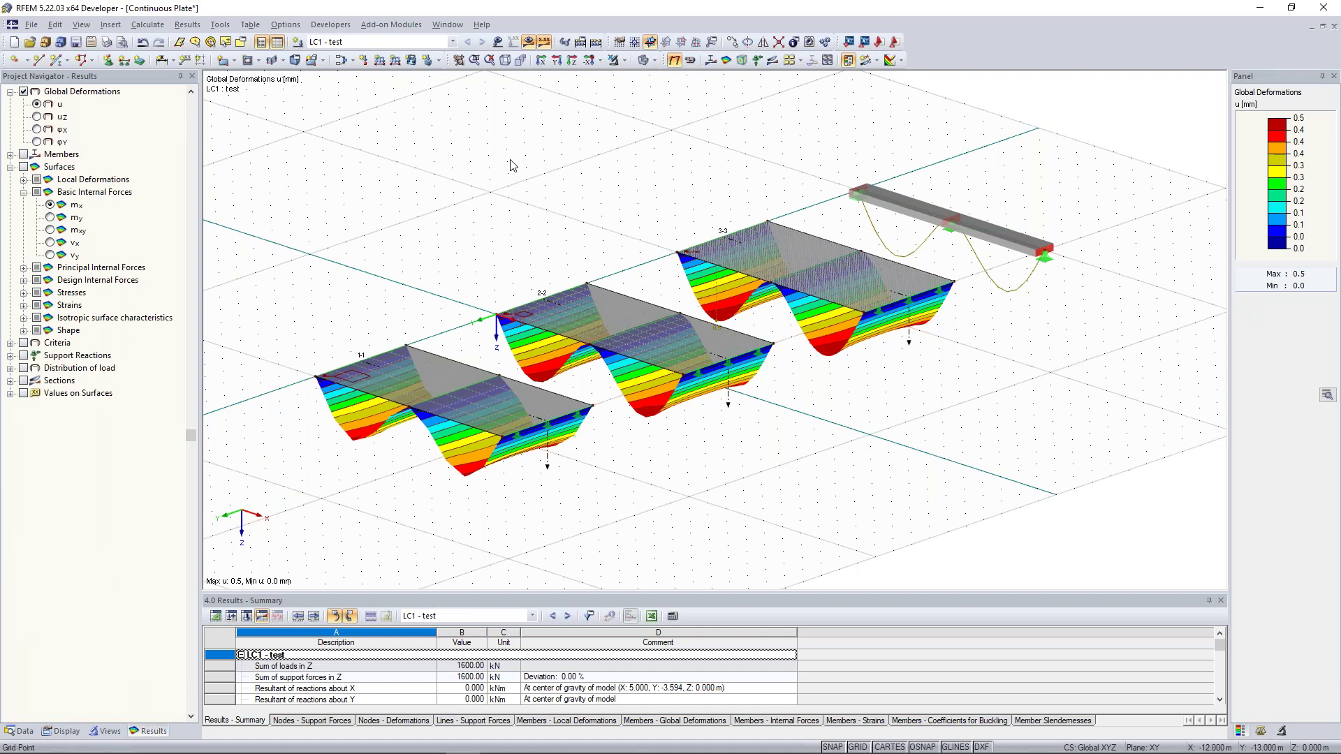
scroll(511, 166, down, 1)
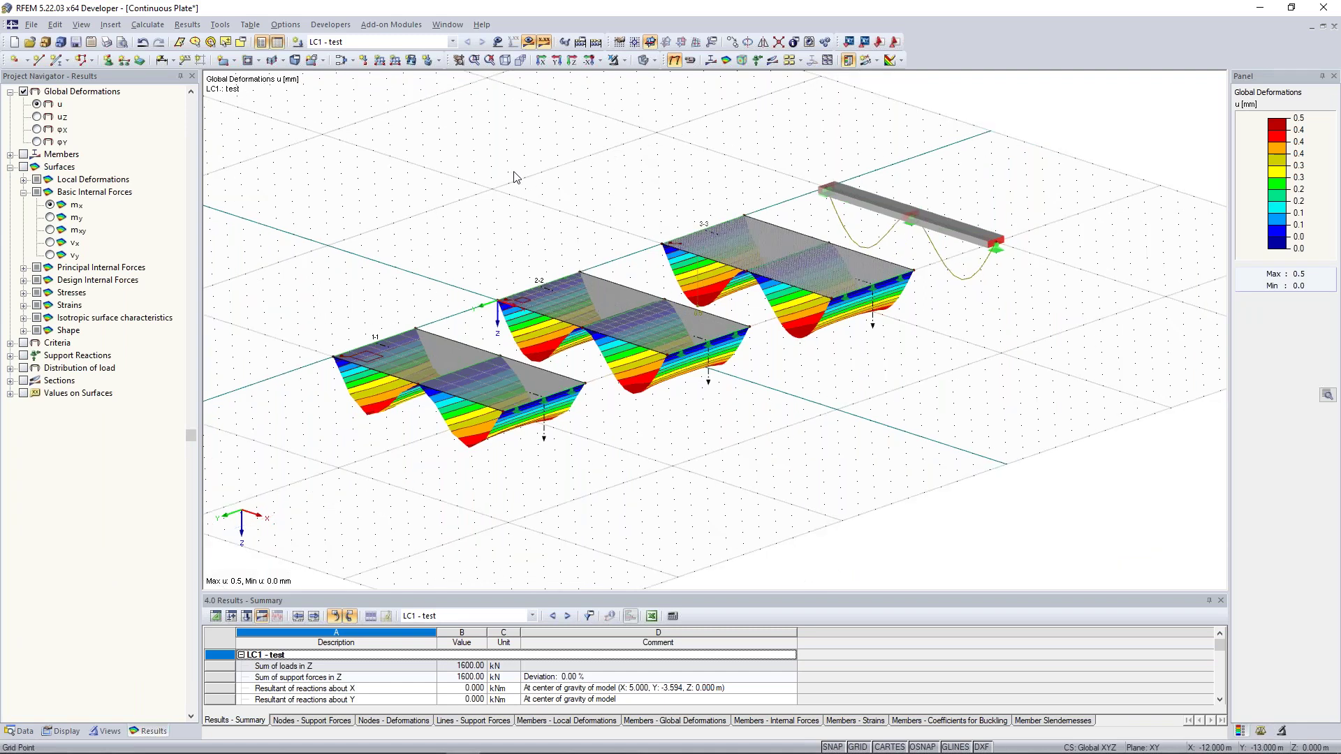
ctrl+middle_drag(511, 165, 542, 174)
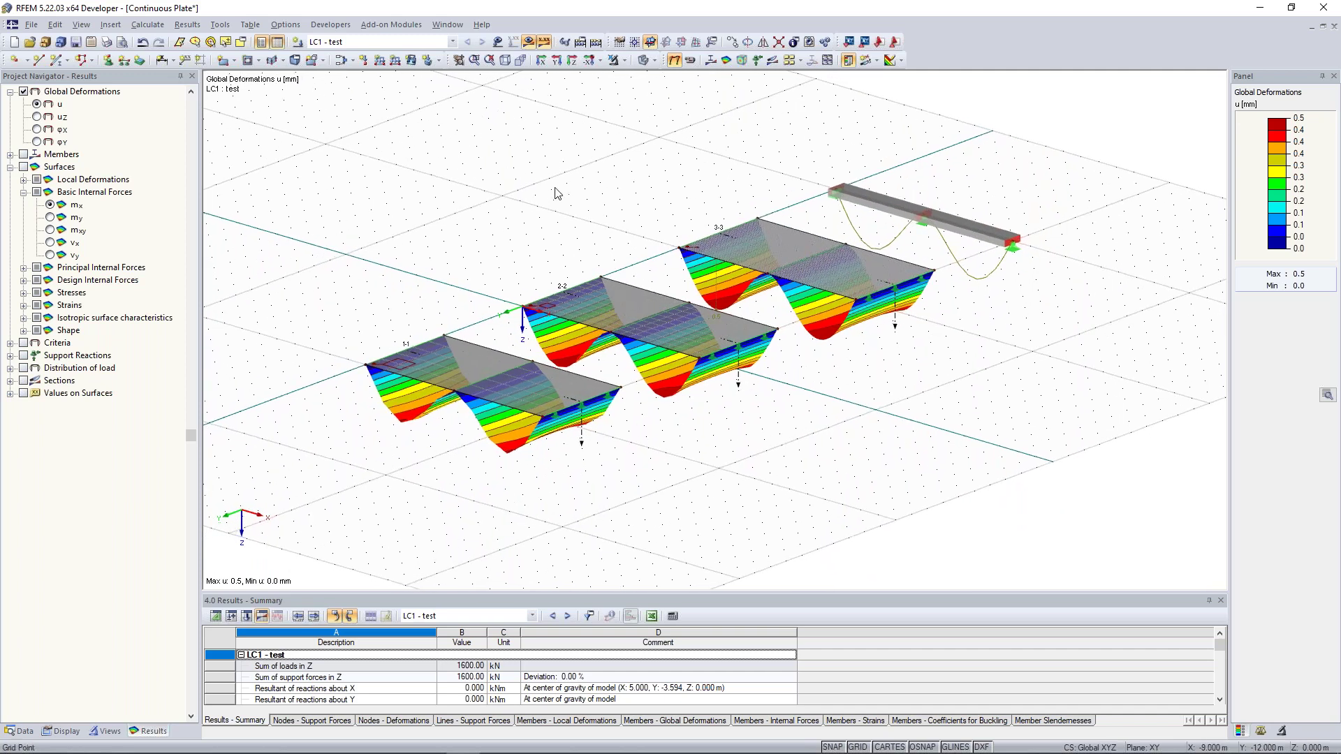
ctrl+middle_drag(560, 190, 561, 190)
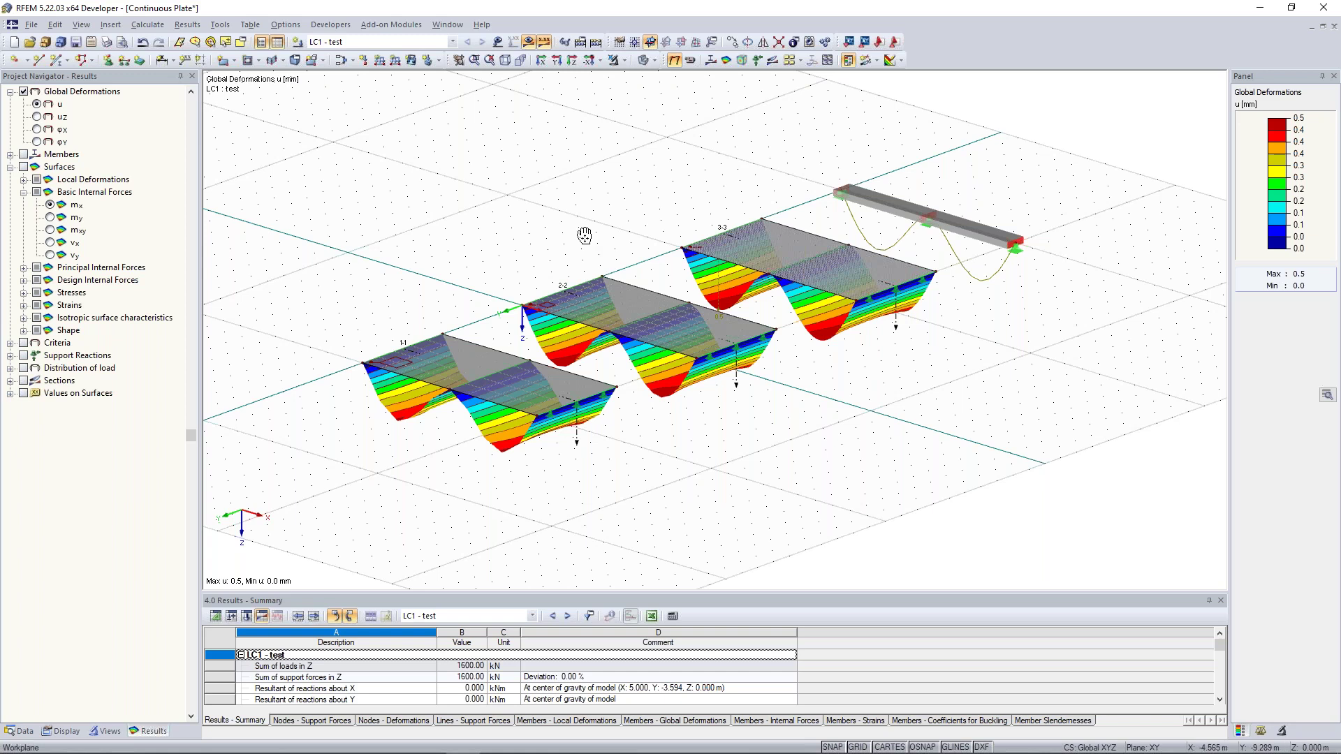
middle_drag(584, 236, 574, 246)
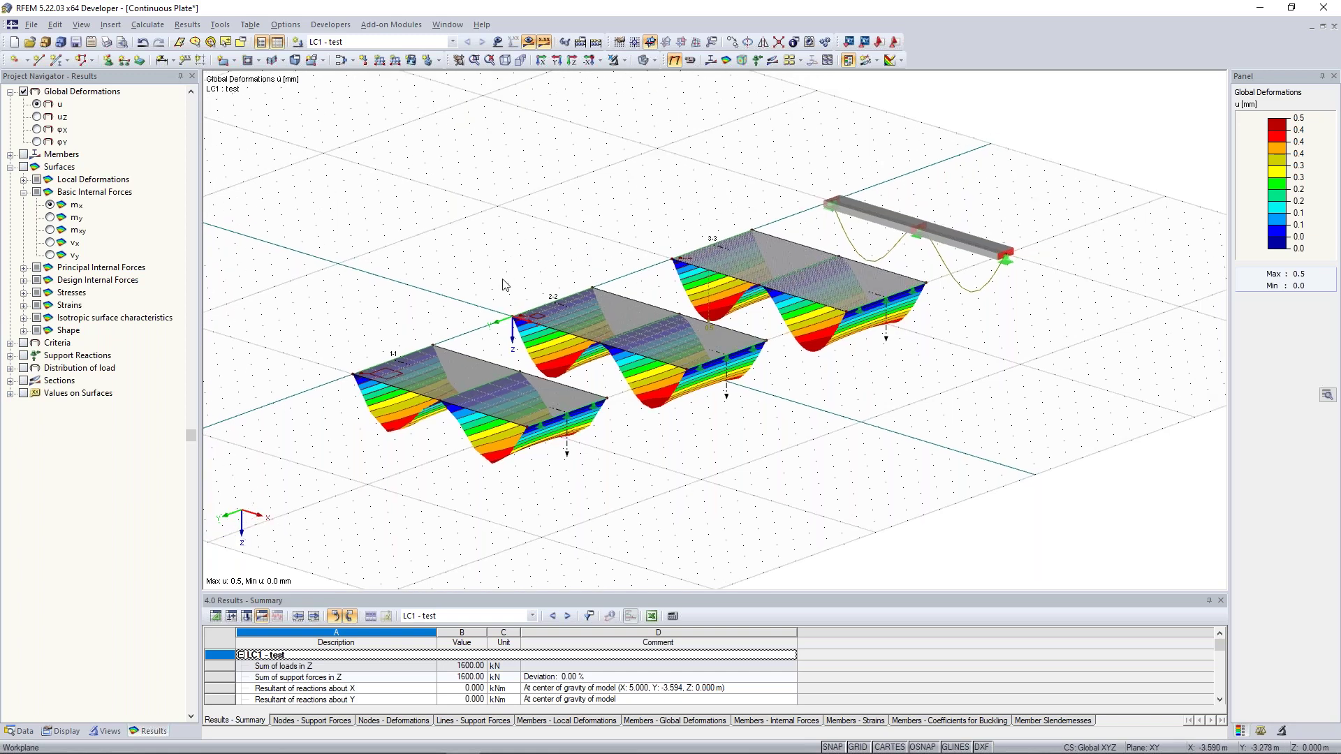
mouse_move(433, 307)
ctrl+middle_down()
mouse_move(491, 274)
mouse_move(580, 273)
mouse_move(515, 305)
mouse_move(411, 302)
mouse_move(421, 299)
ctrl+middle_up()
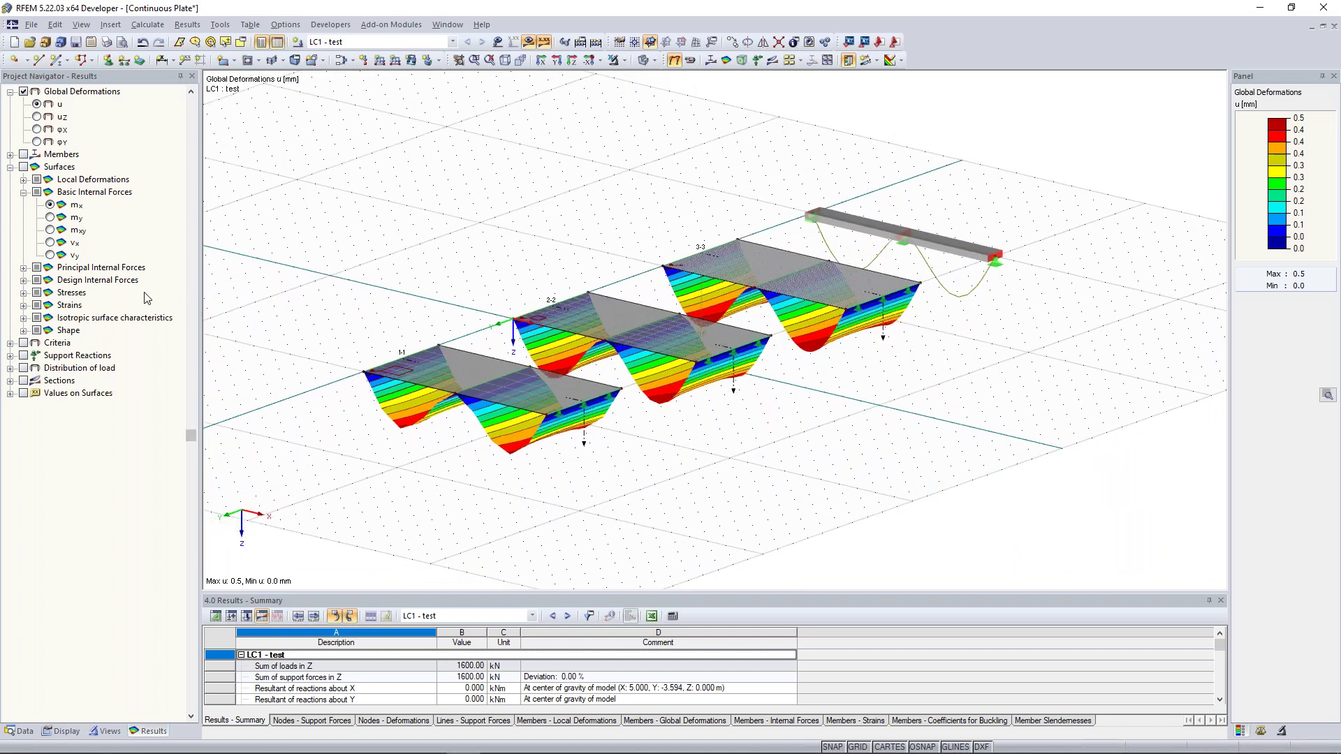
- Display the member internal force My on the beam together with the basic internal force mx on the three plates
click(10, 154)
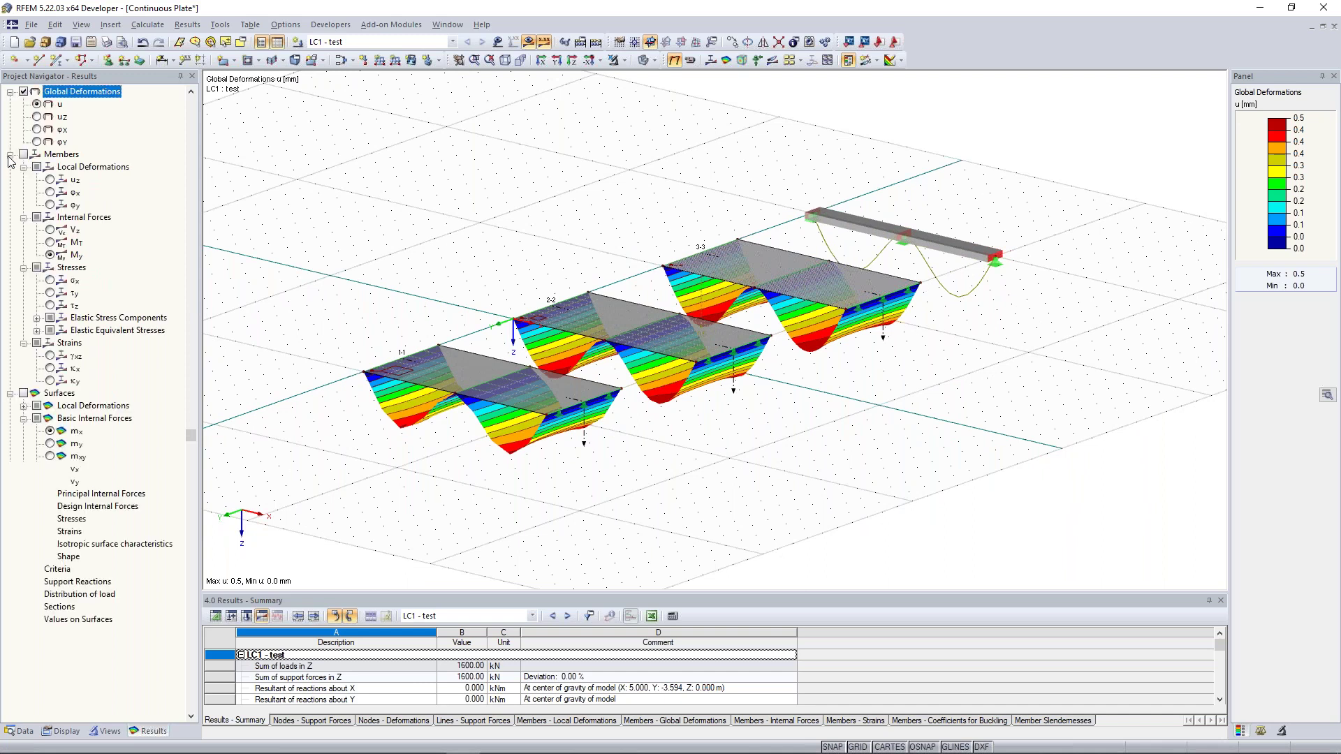
click(24, 154)
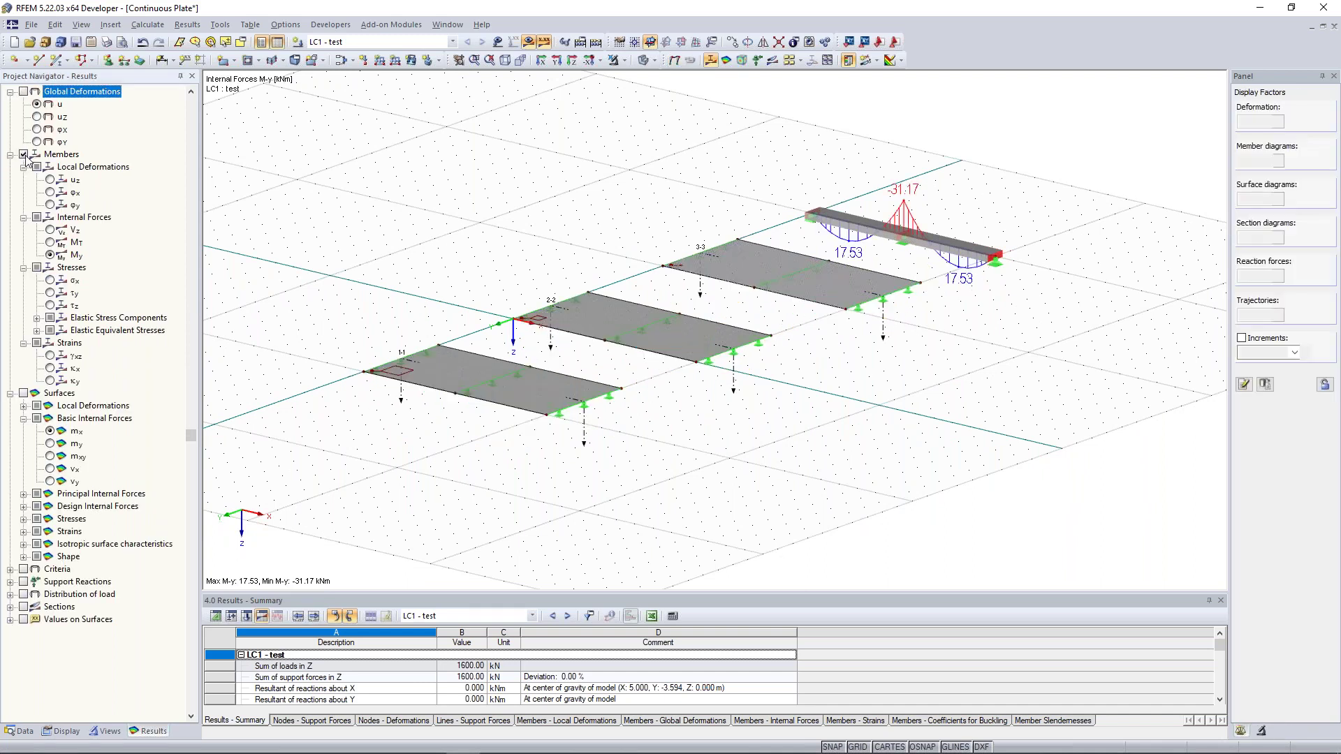
middle_drag(538, 231, 509, 233)
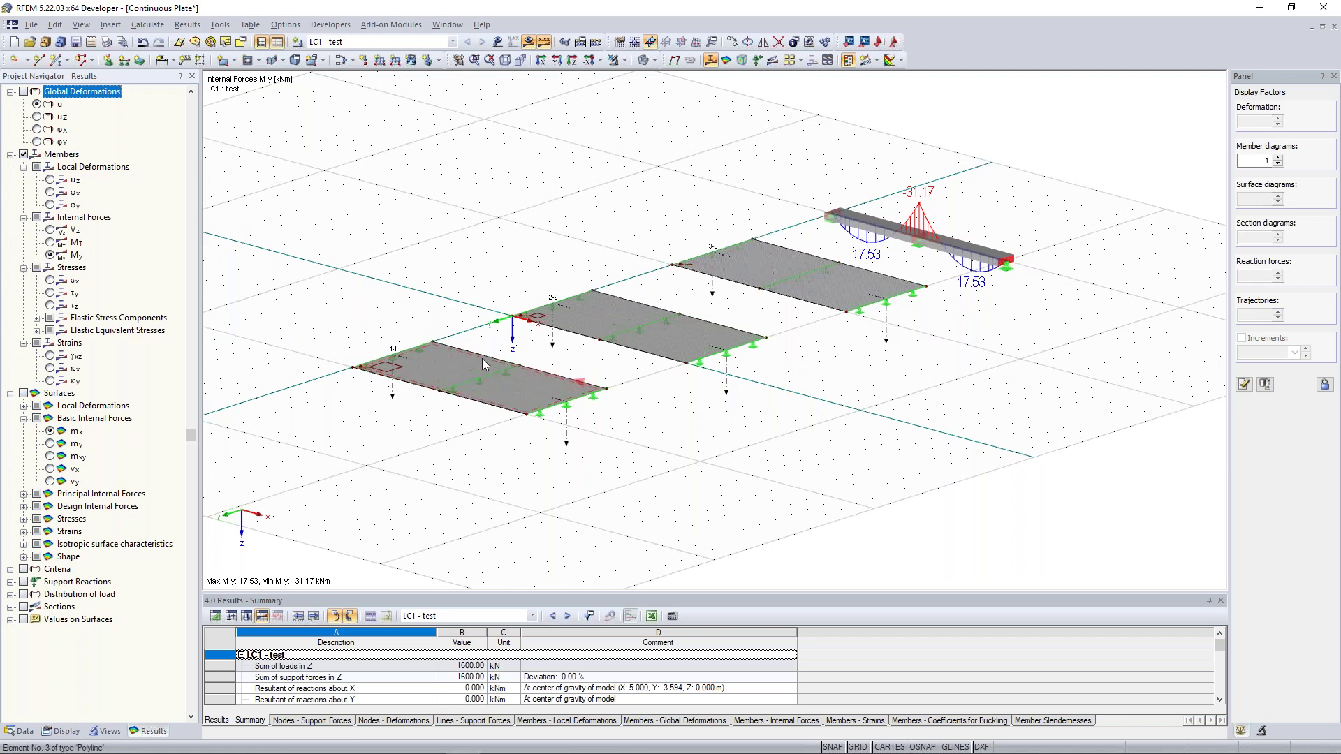
click(23, 393)
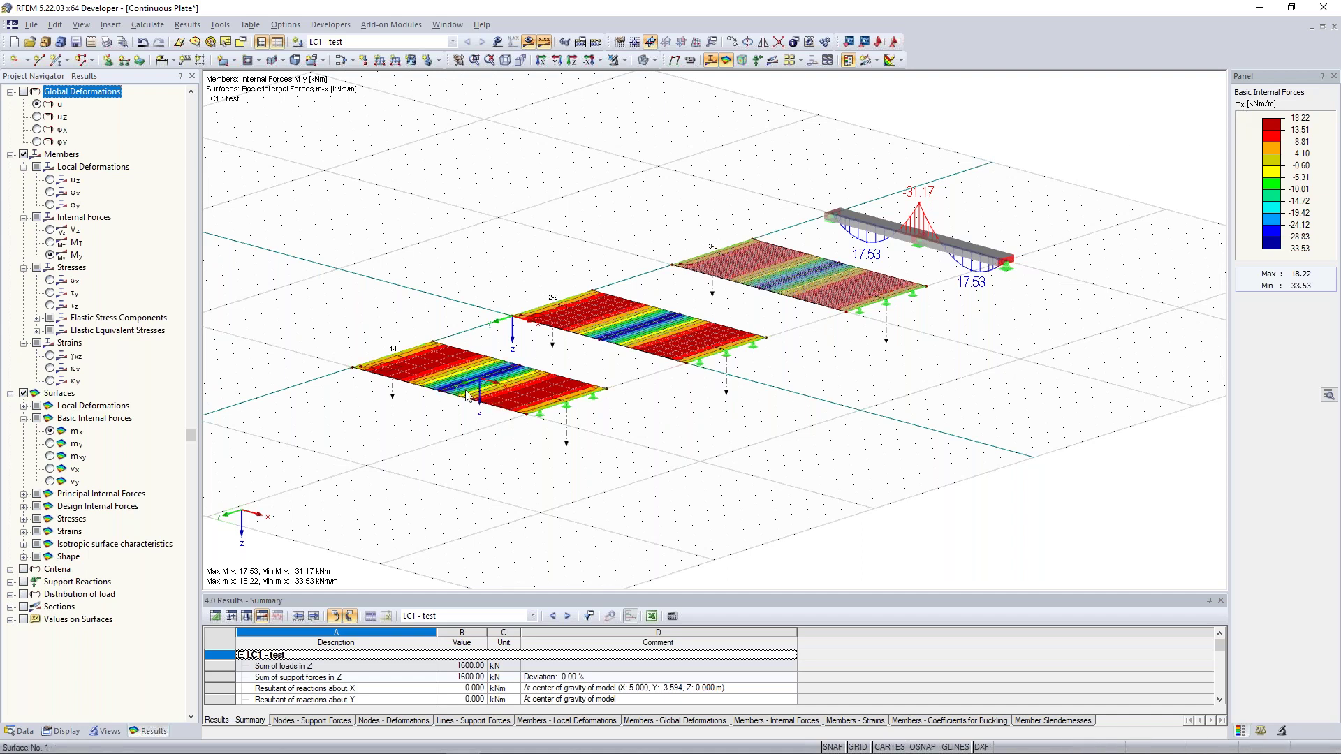
scroll(458, 365, up, 2)
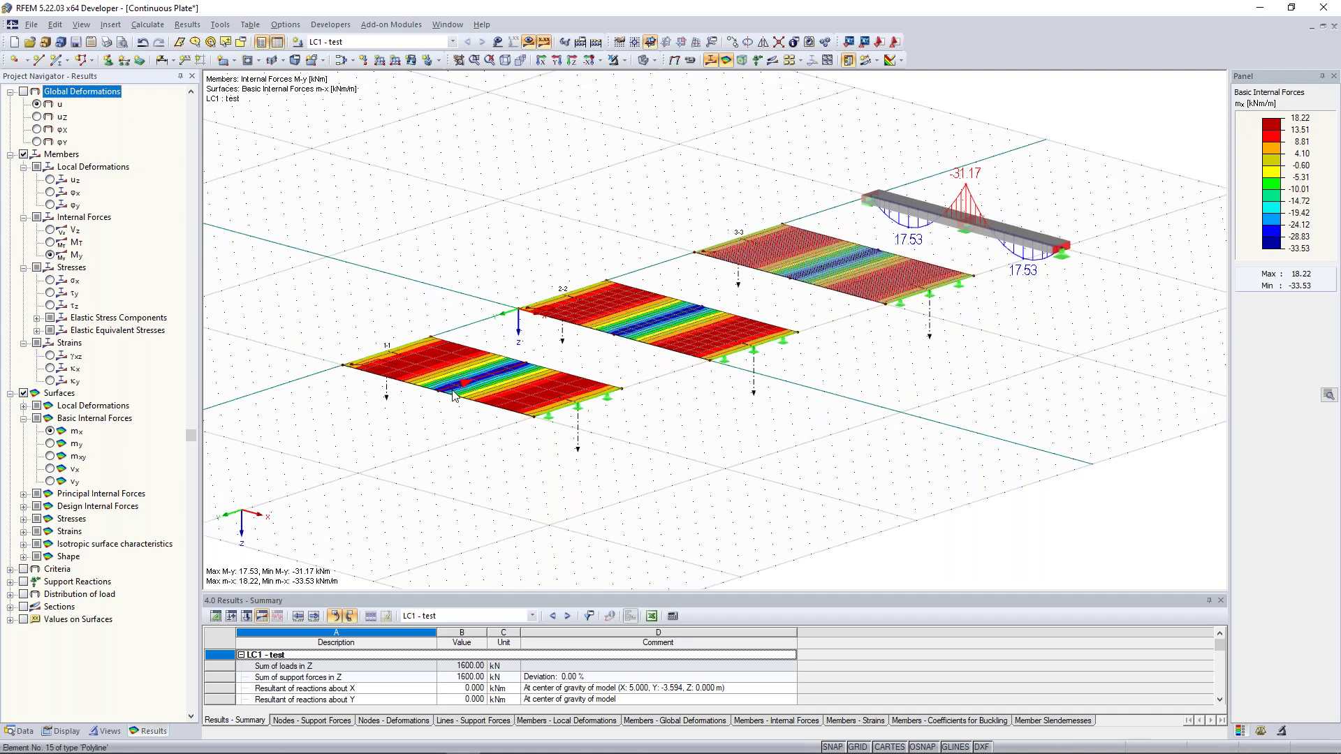
- Turn on the local axis systems of the surfaces and check their orientation on the three plates
right_click(455, 352)
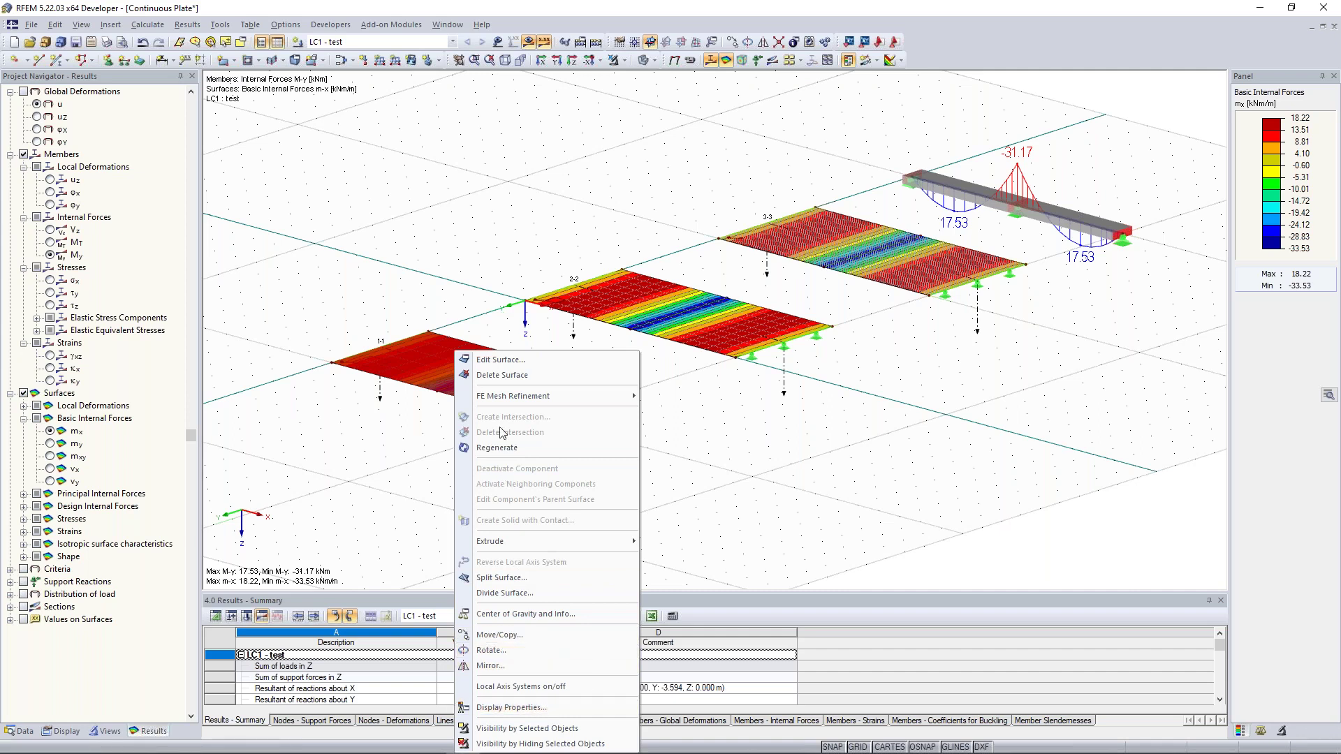
click(549, 687)
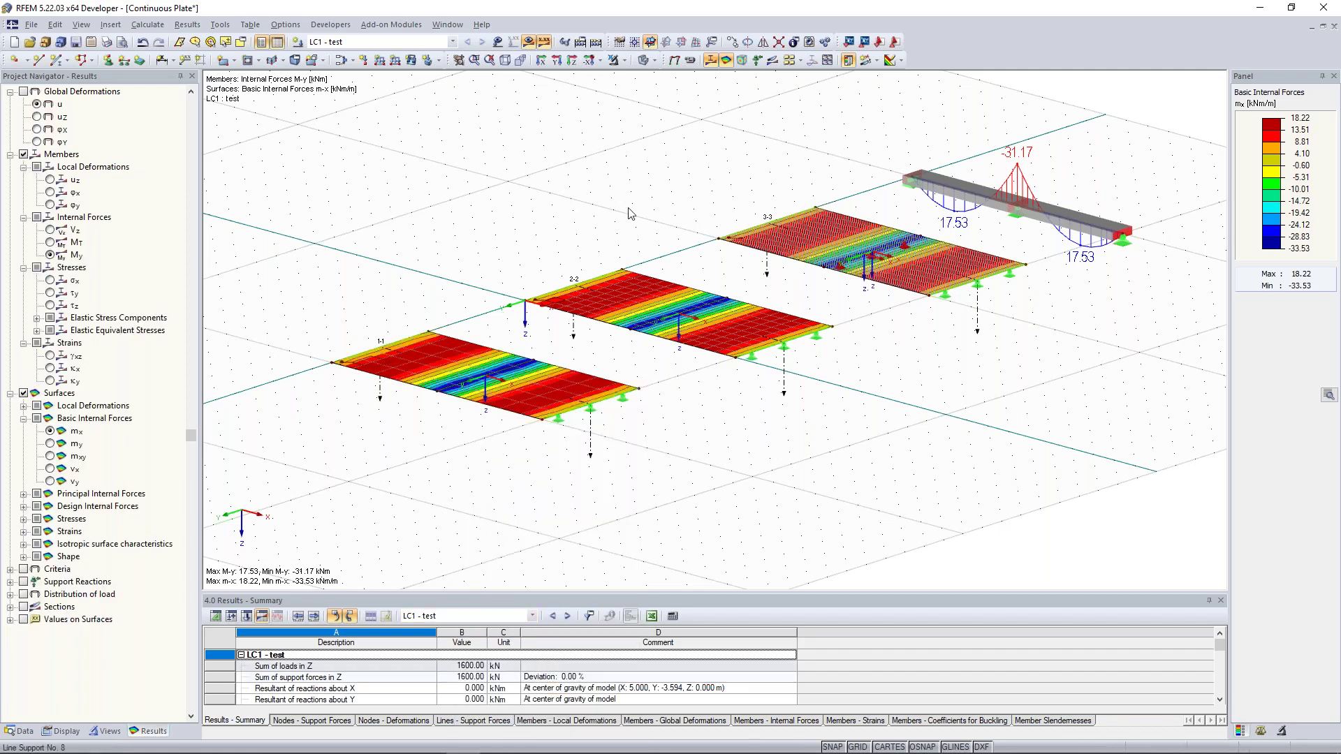
ctrl+middle_drag(528, 198, 573, 192)
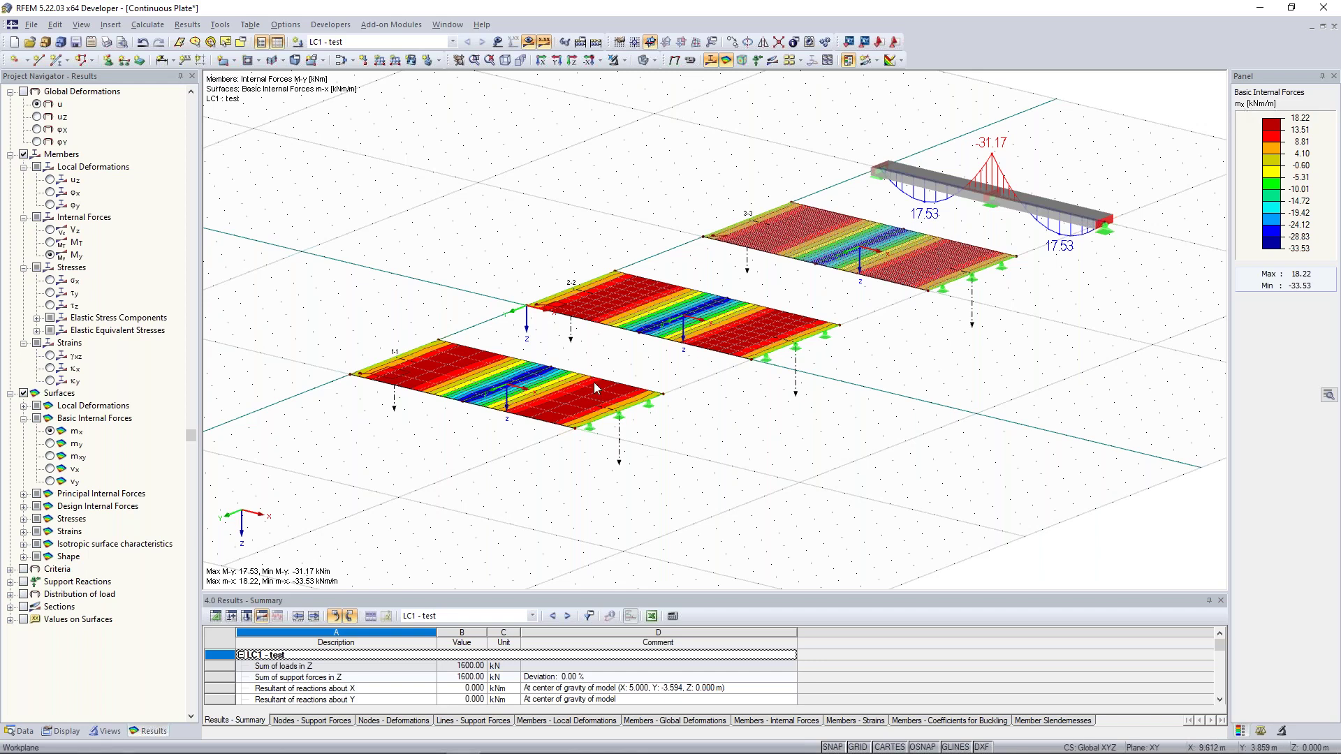
scroll(558, 401, up, 1)
scroll(433, 363, up, 2)
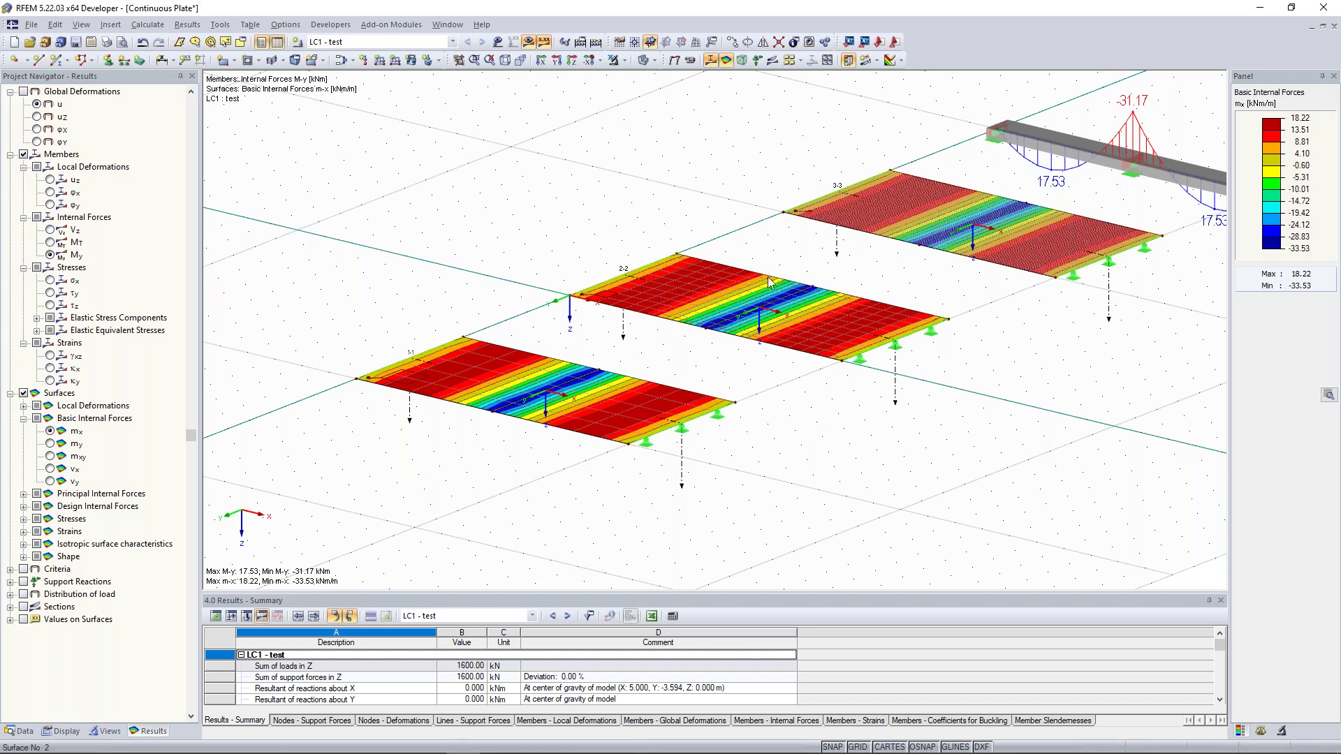
middle_drag(780, 318, 701, 326)
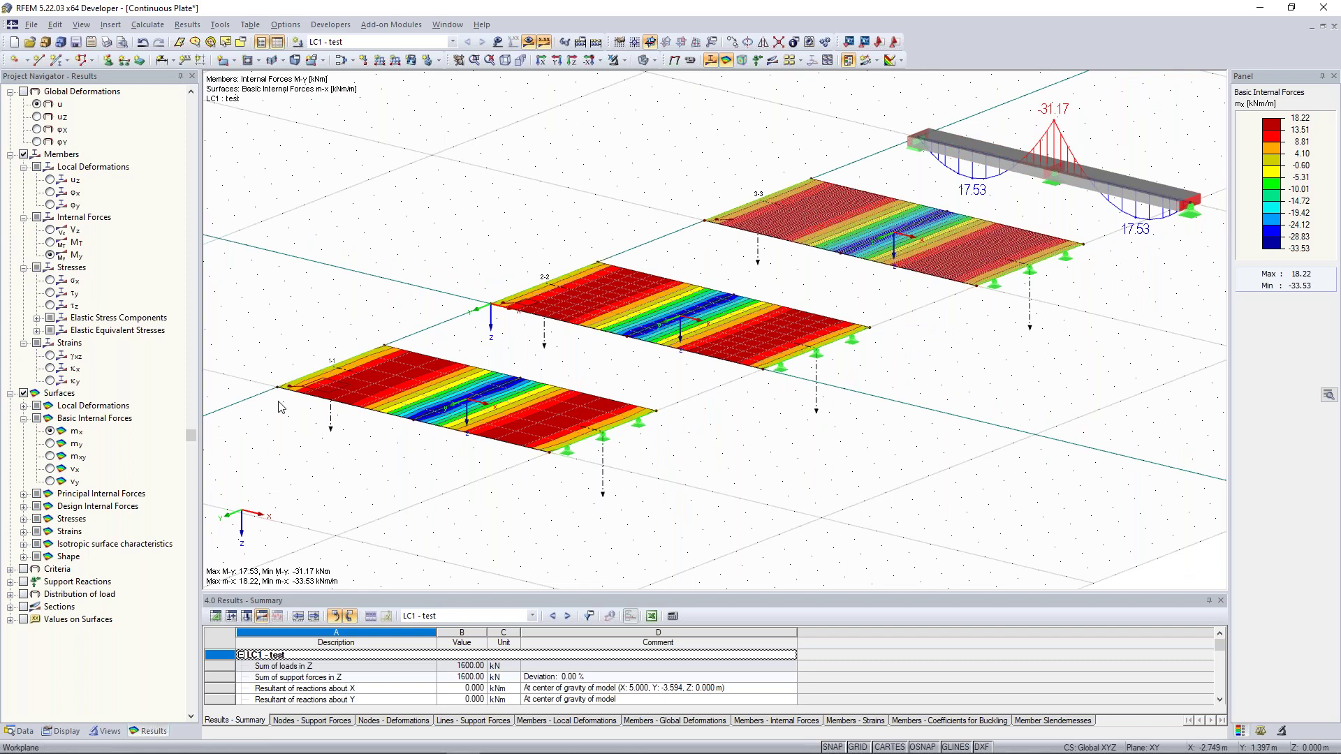
- Display the result diagrams of sections 1-1, 2-2 and 3-3 on the plates
click(16, 607)
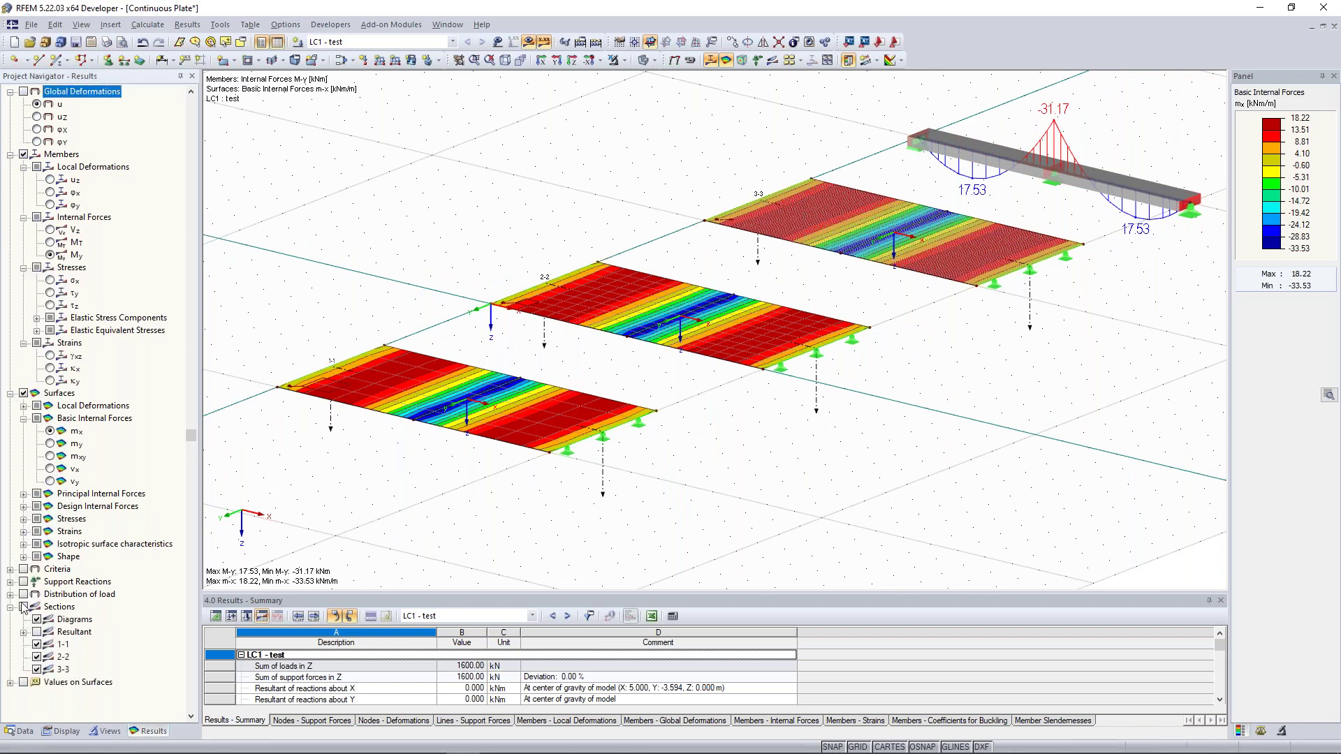
click(25, 608)
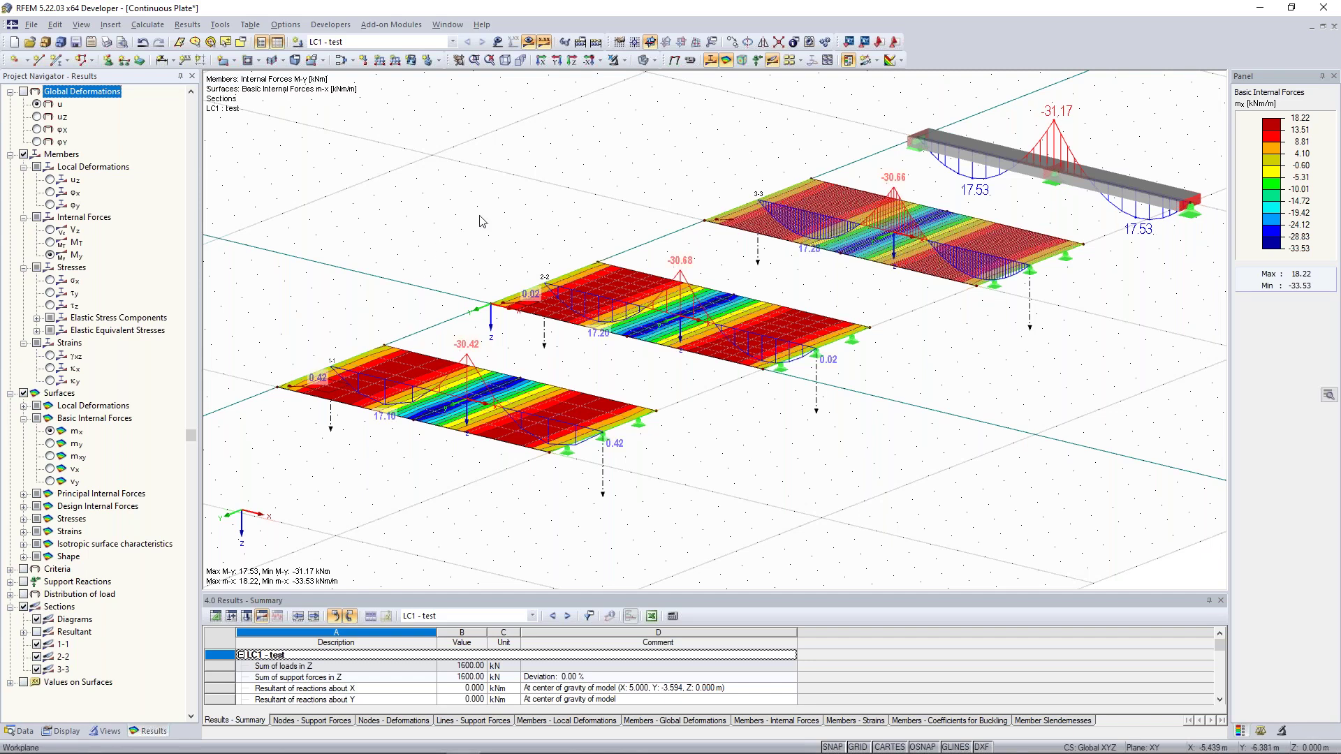
ctrl+middle_drag(482, 222, 550, 238)
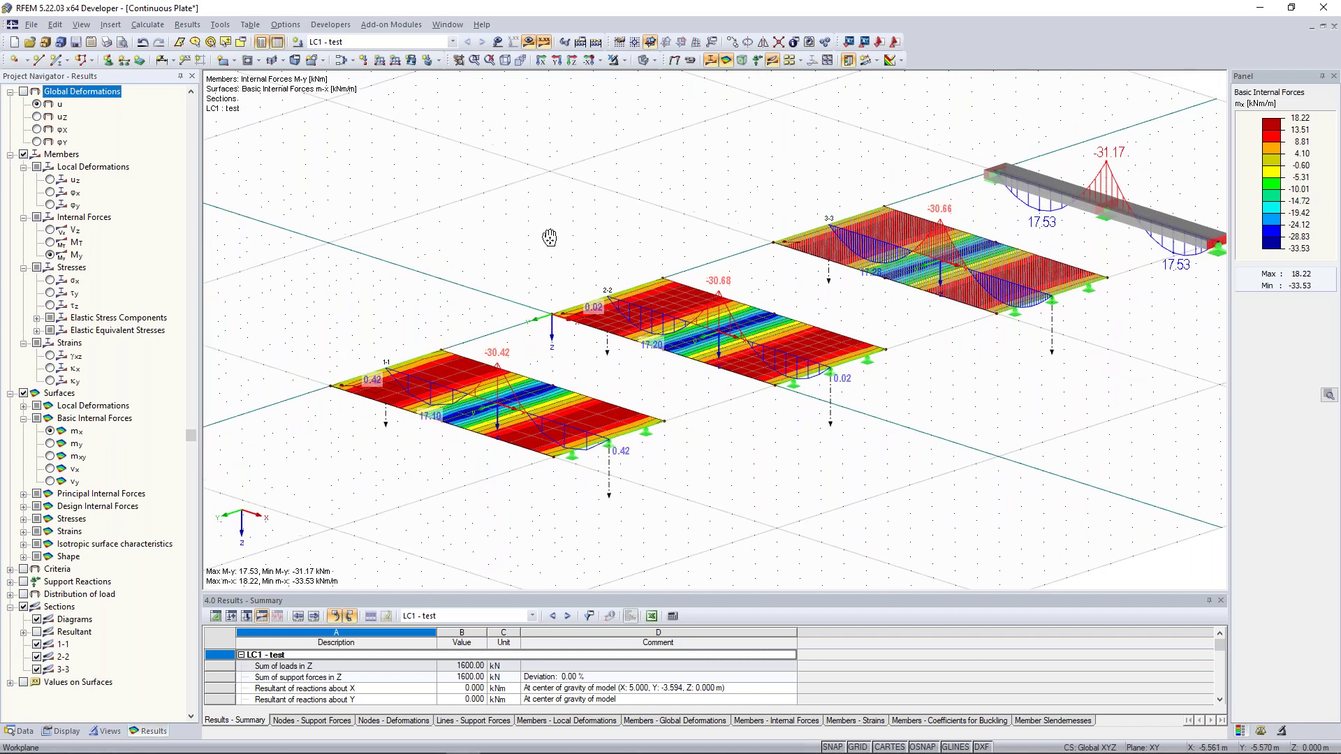
scroll(549, 238, down, 2)
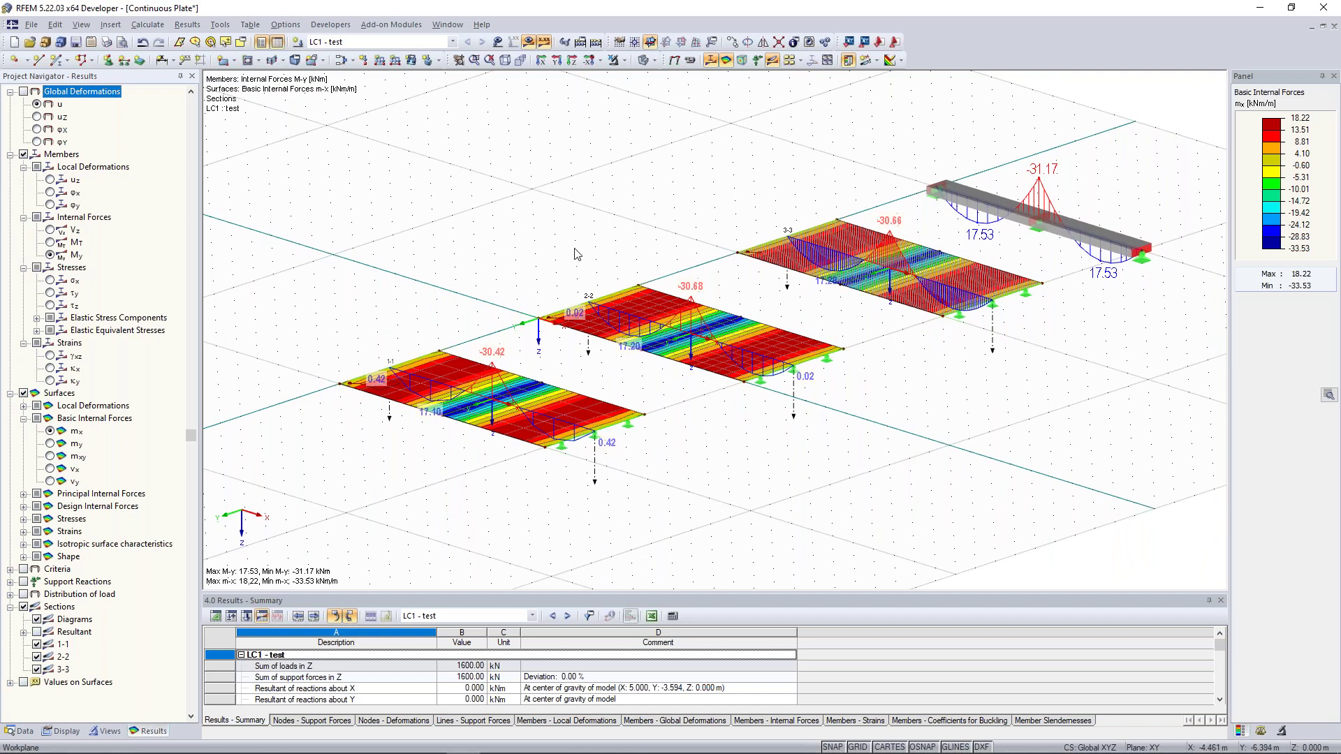
ctrl+middle_drag(584, 245, 519, 263)
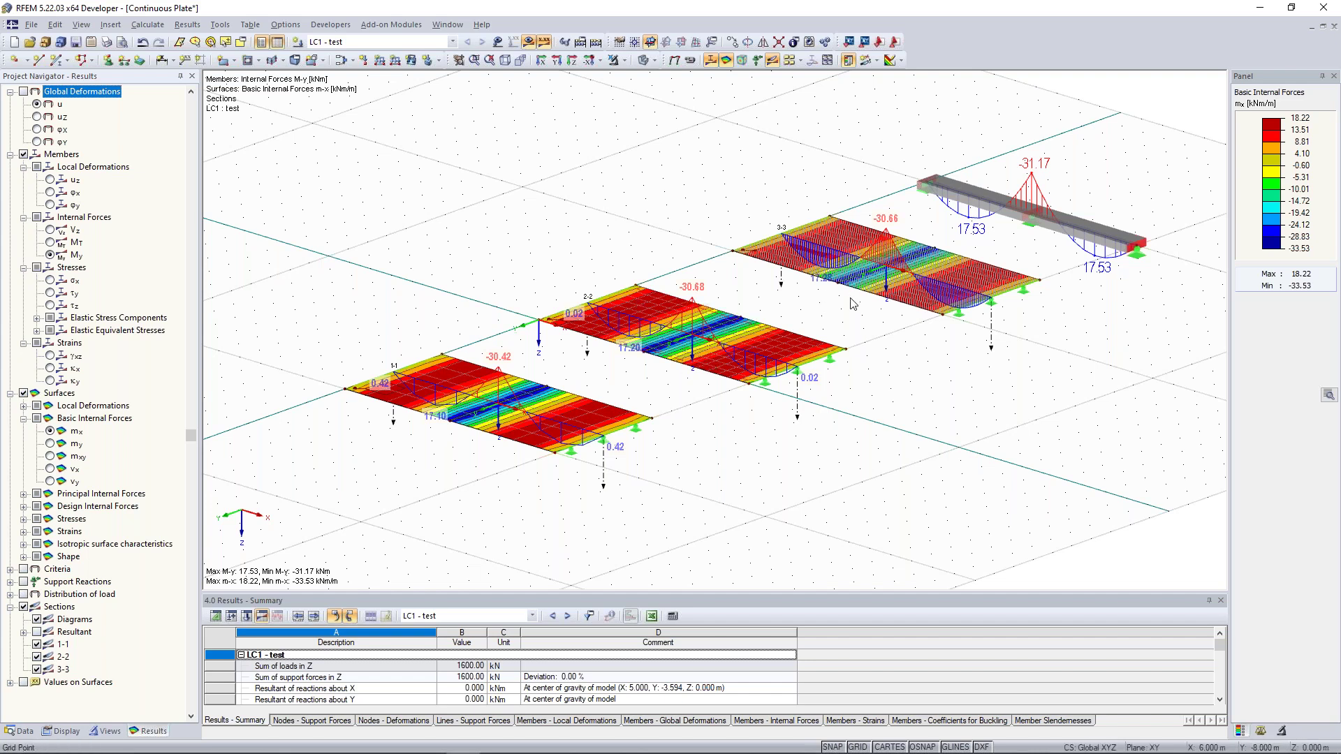
- Examine the mx section diagrams of the three plates up close and compare their extreme values with the beam's My diagram
scroll(373, 405, up, 3)
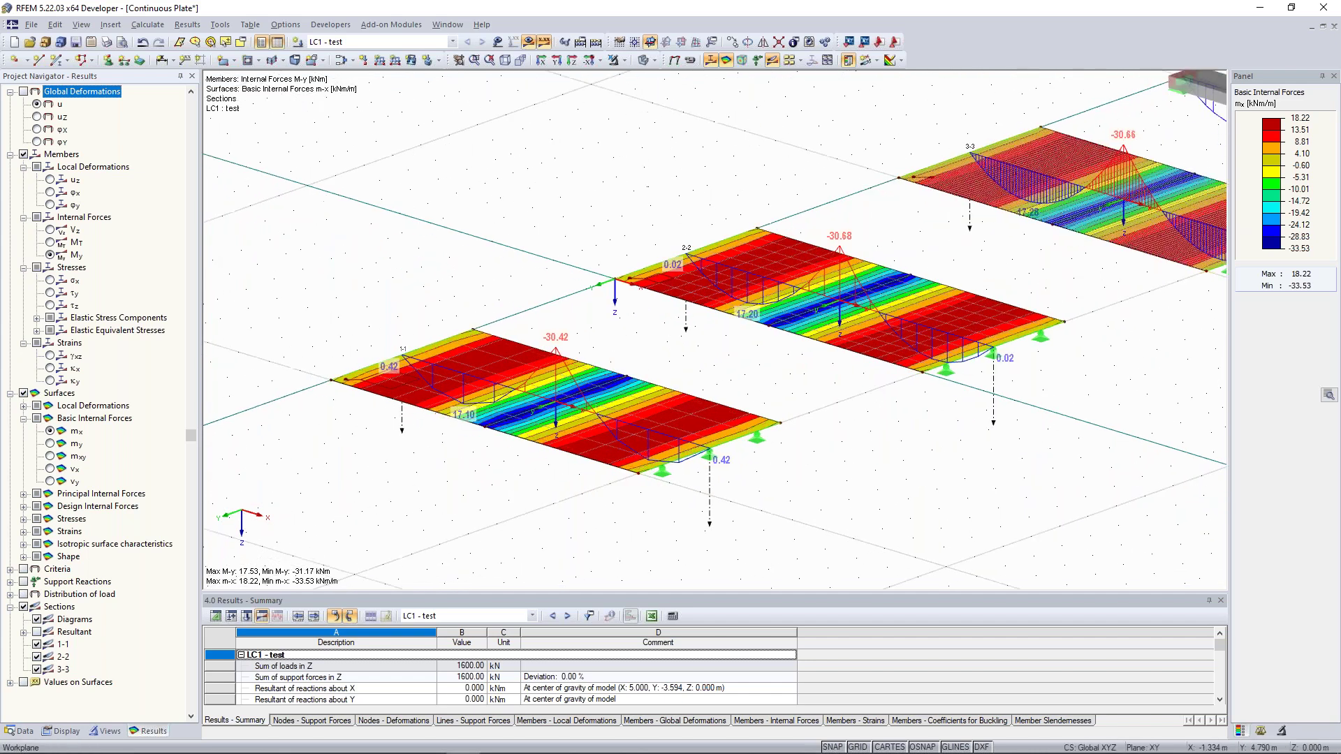
scroll(461, 346, up, 4)
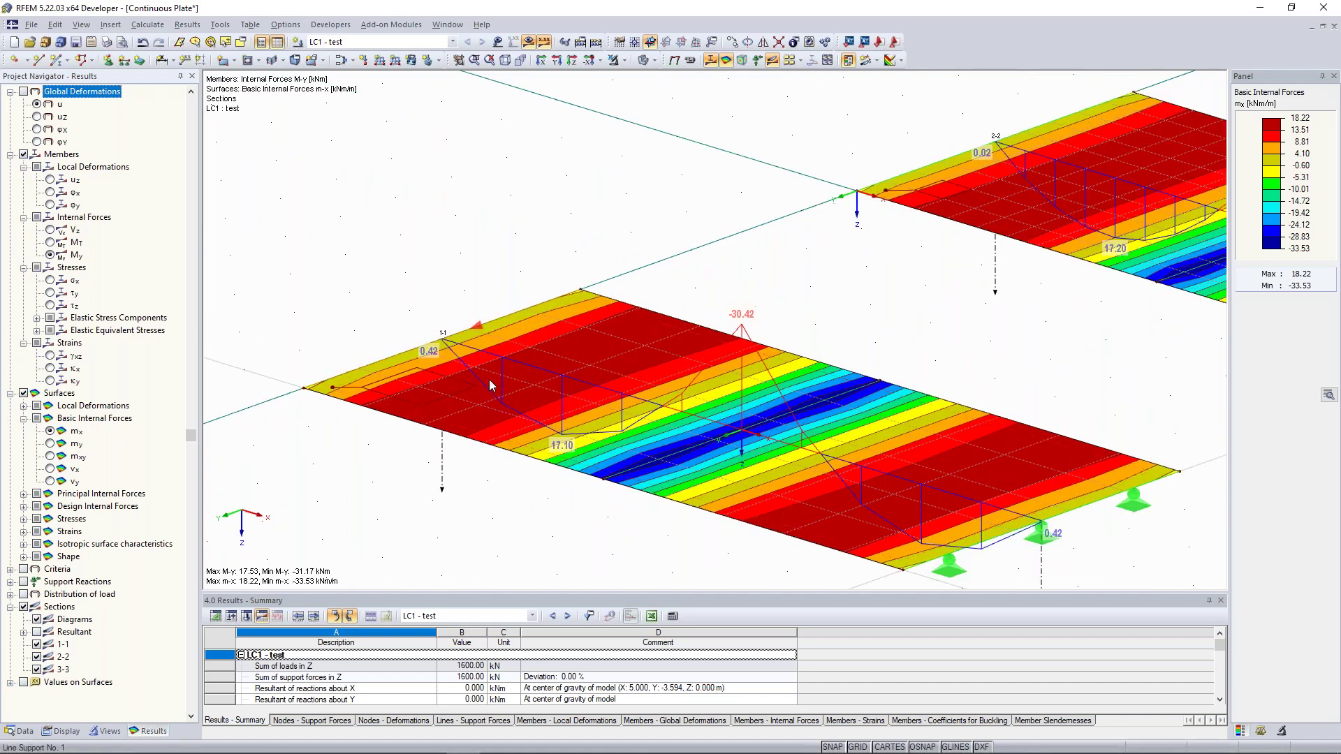
scroll(462, 371, up, 2)
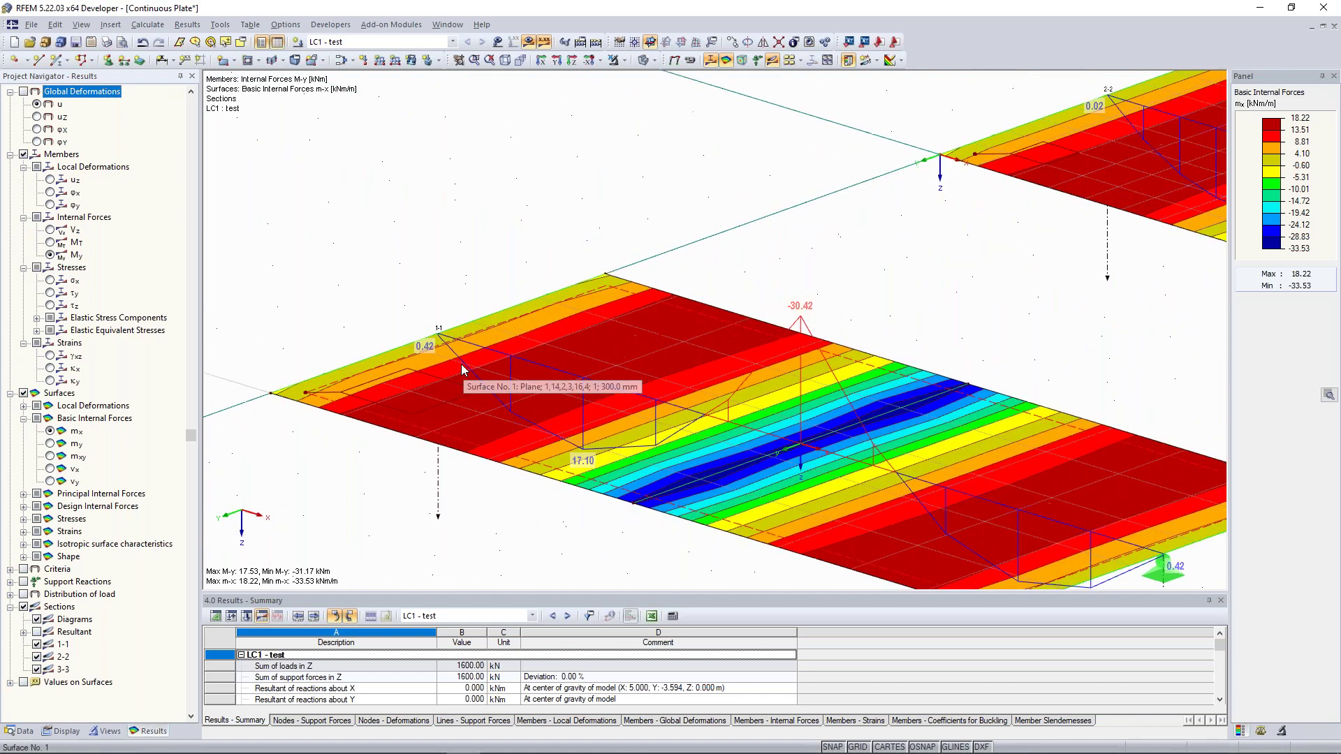
scroll(462, 370, up, 1)
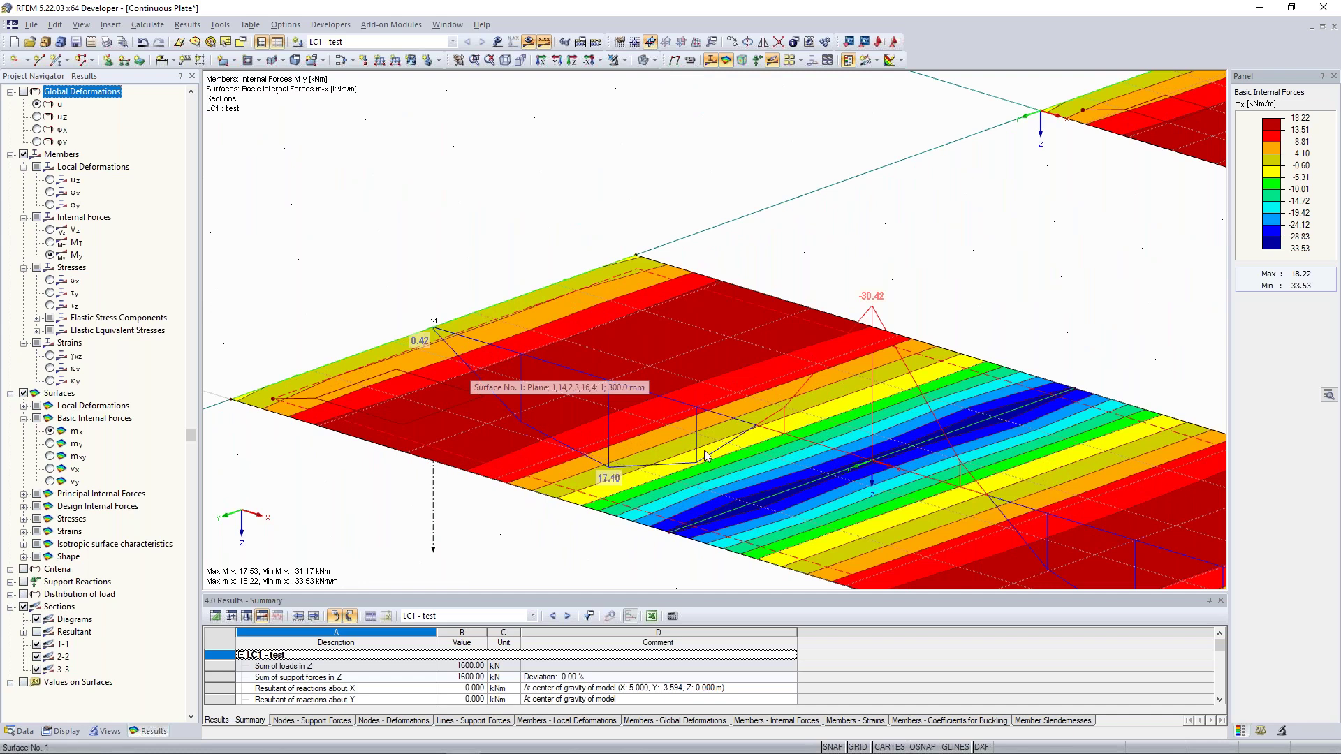
scroll(803, 377, down, 3)
middle_drag(501, 346, 515, 446)
middle_drag(962, 265, 675, 388)
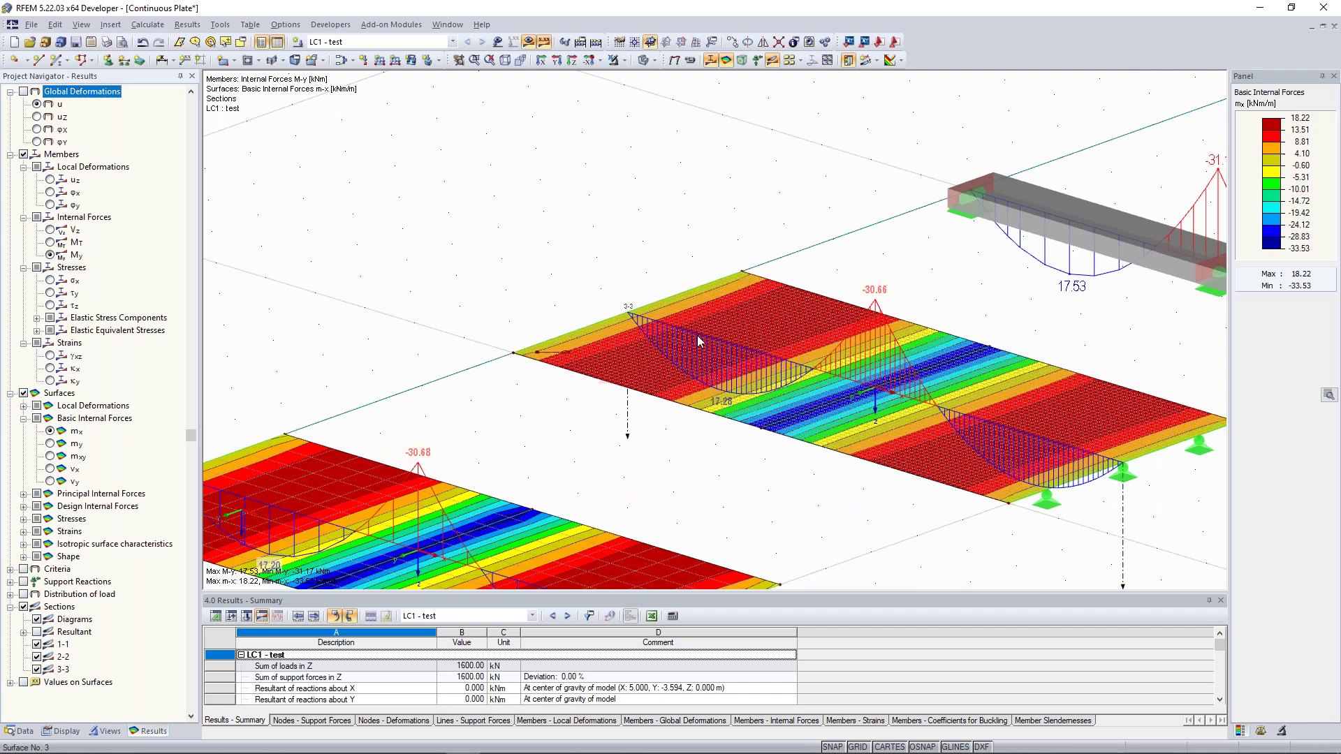
scroll(675, 389, down, 5)
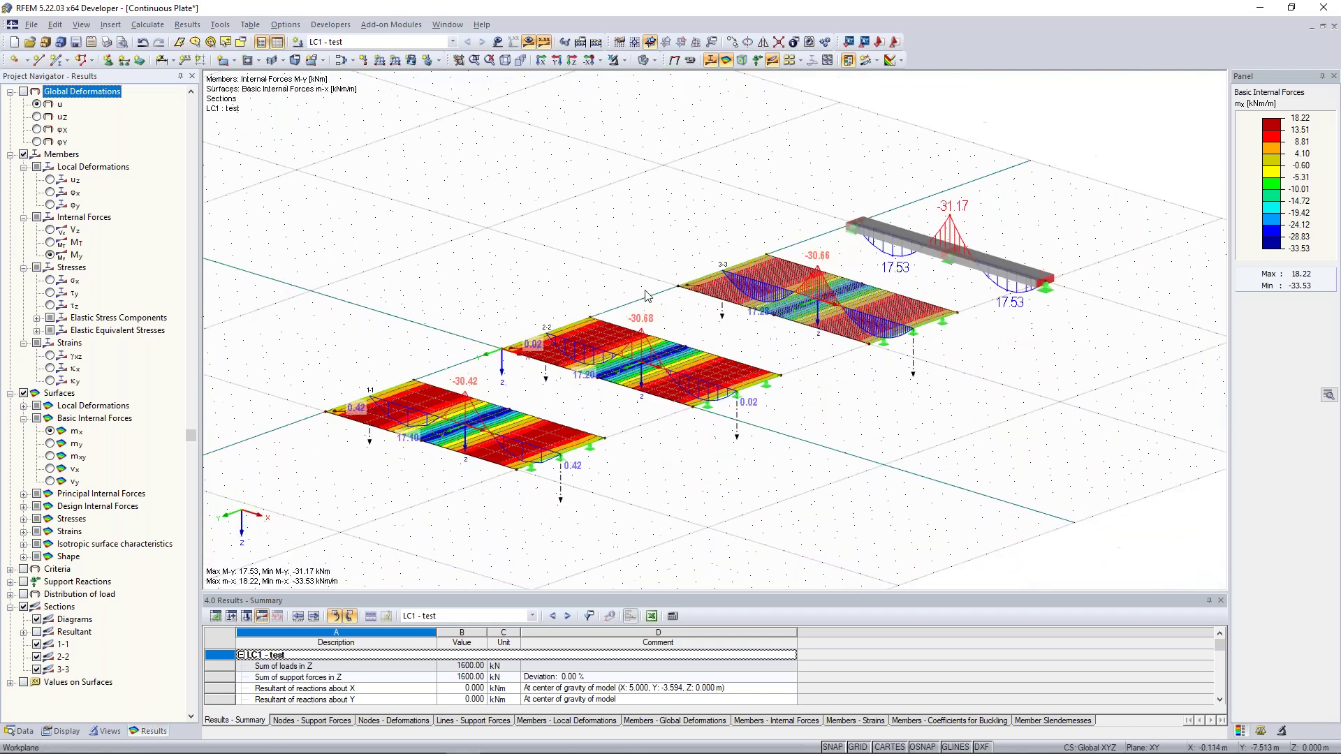
scroll(614, 275, down, 2)
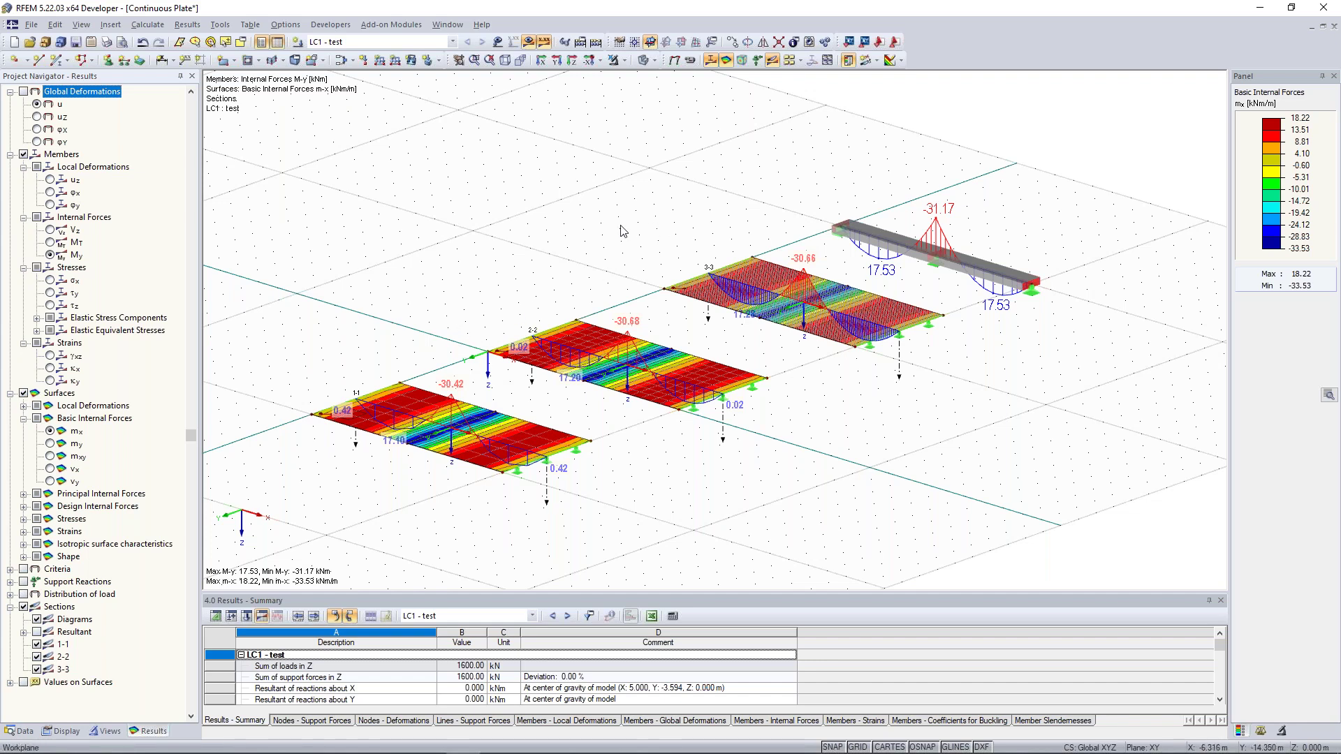
ctrl+middle_drag(568, 225, 635, 220)
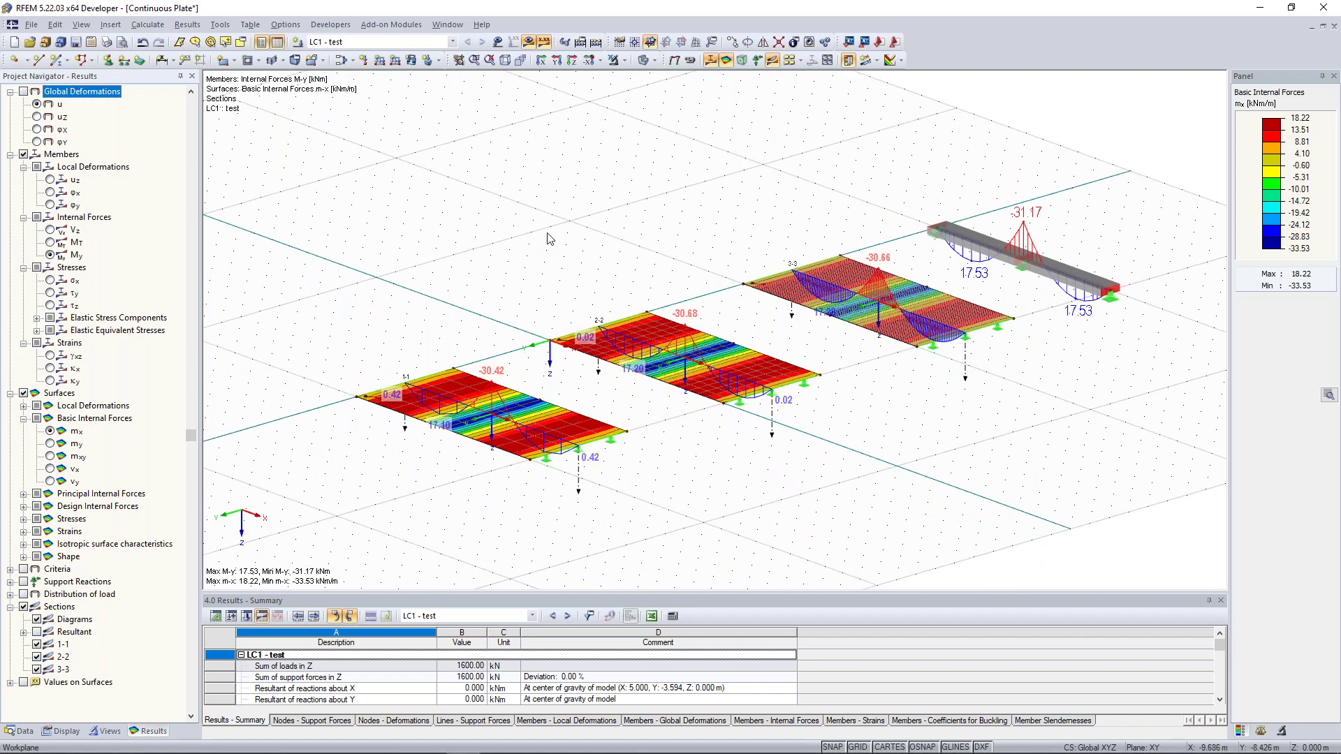
ctrl+middle_drag(550, 237, 517, 230)
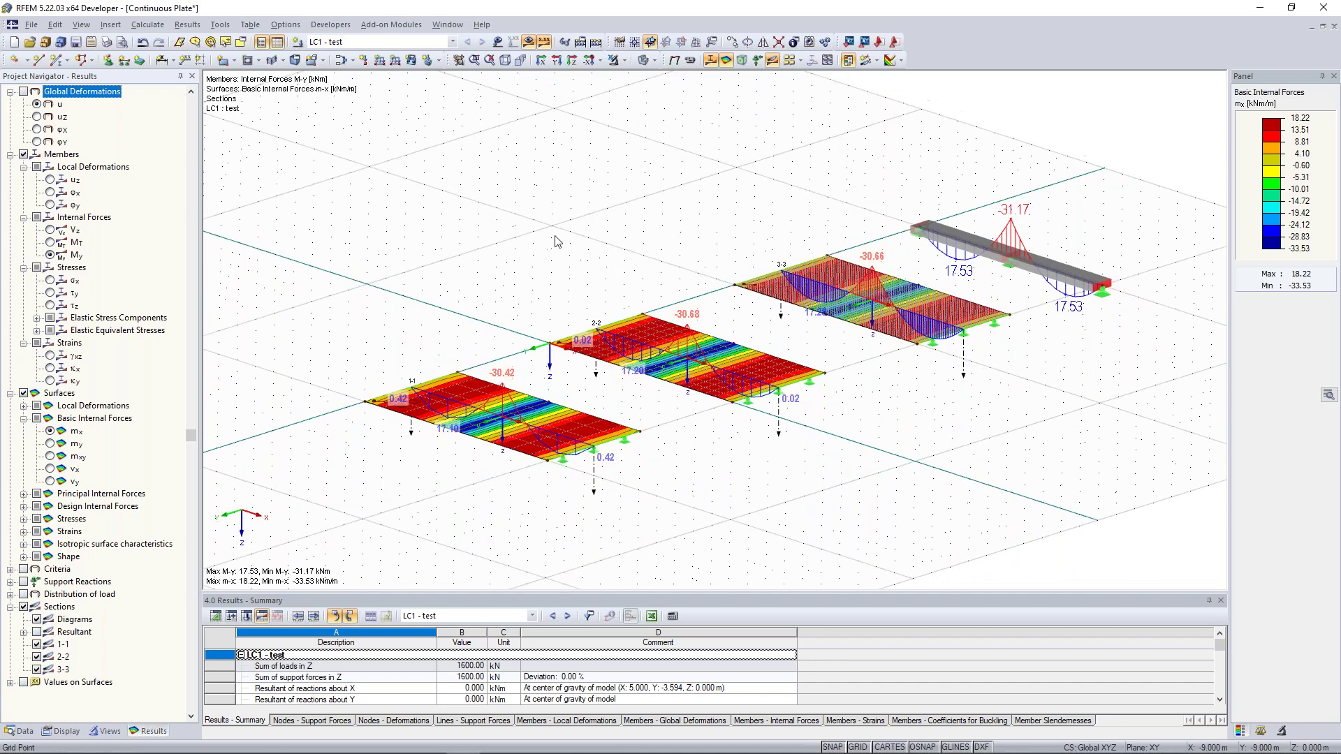
- Deactivate the shear stiffness of members in the global calculation parameters and recalculate the results of load case LC1 - test
click(159, 27)
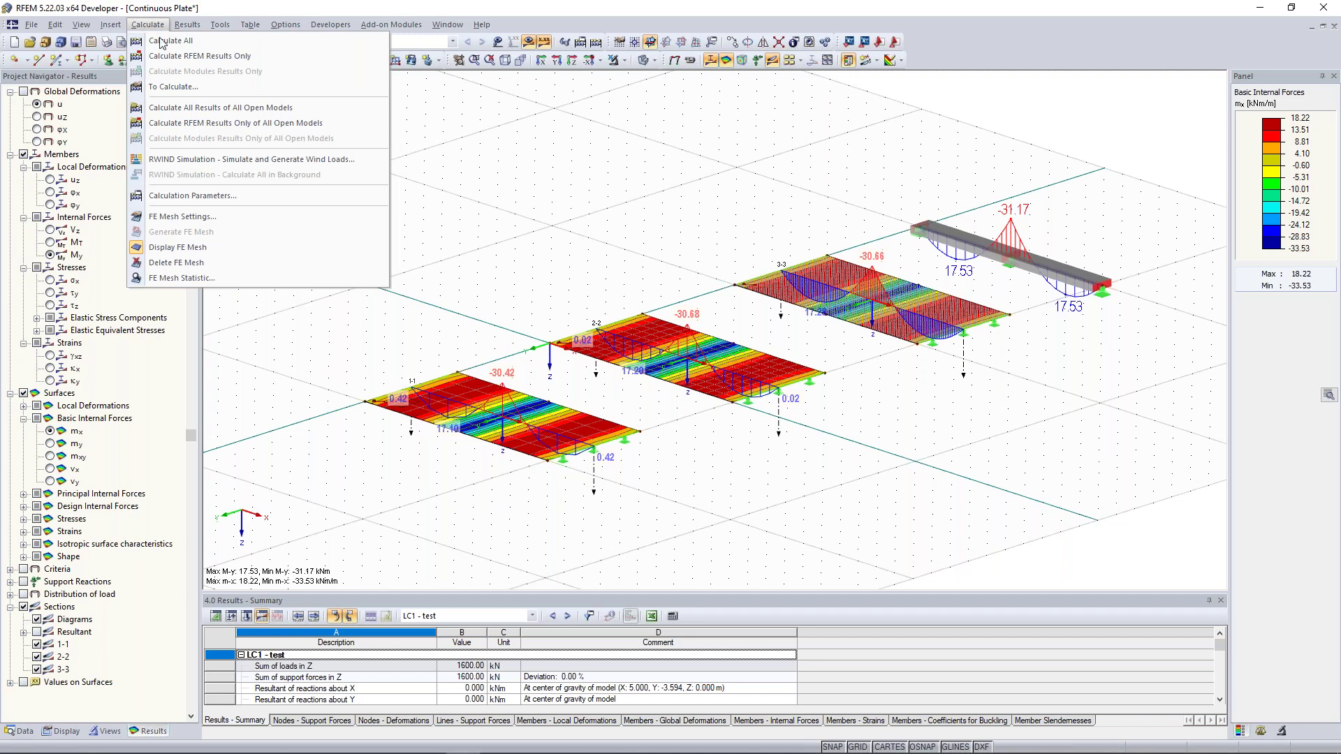
click(245, 200)
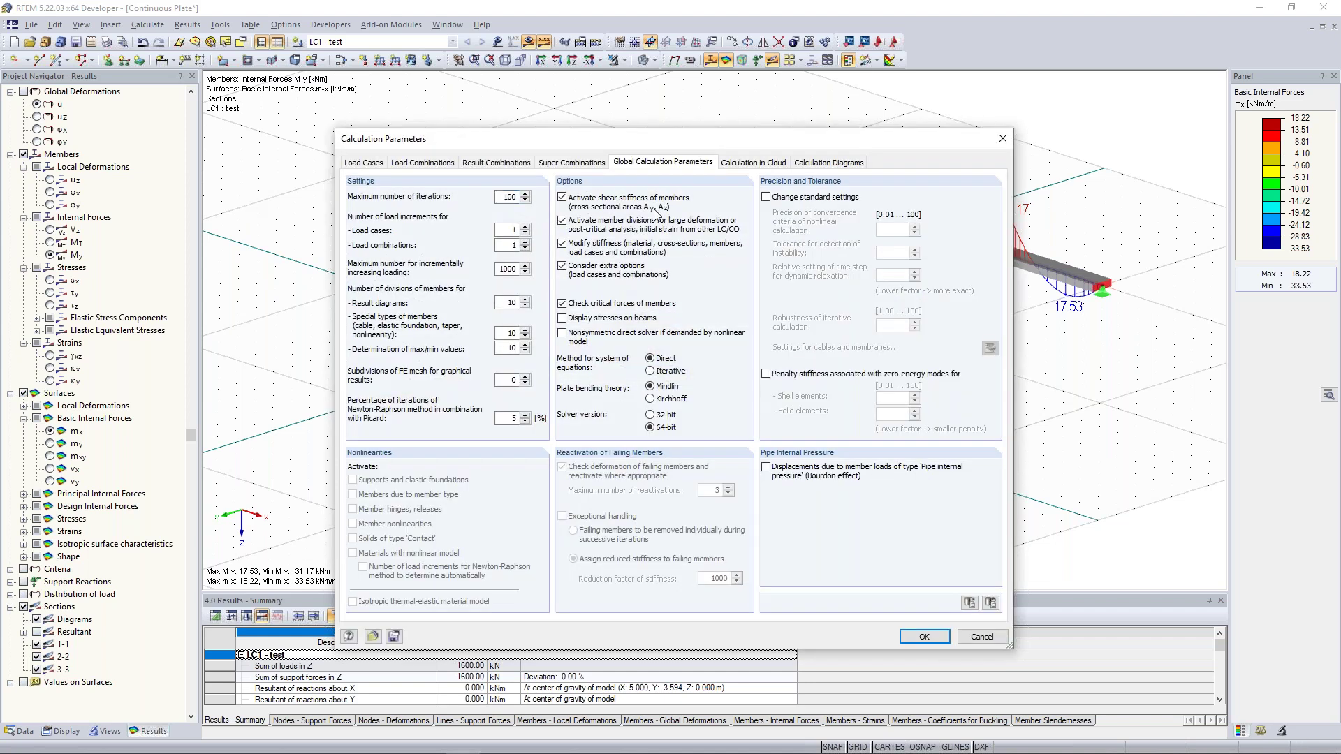
drag(640, 142, 609, 106)
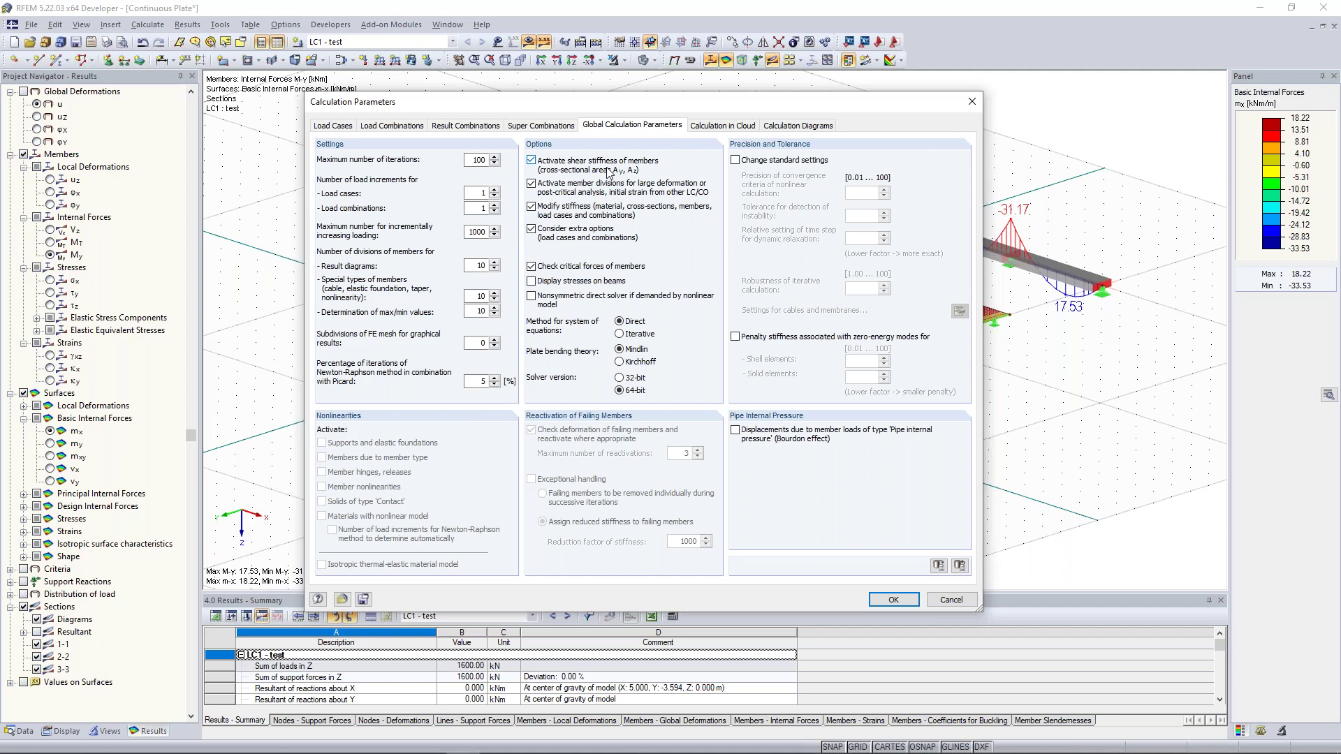
click(532, 162)
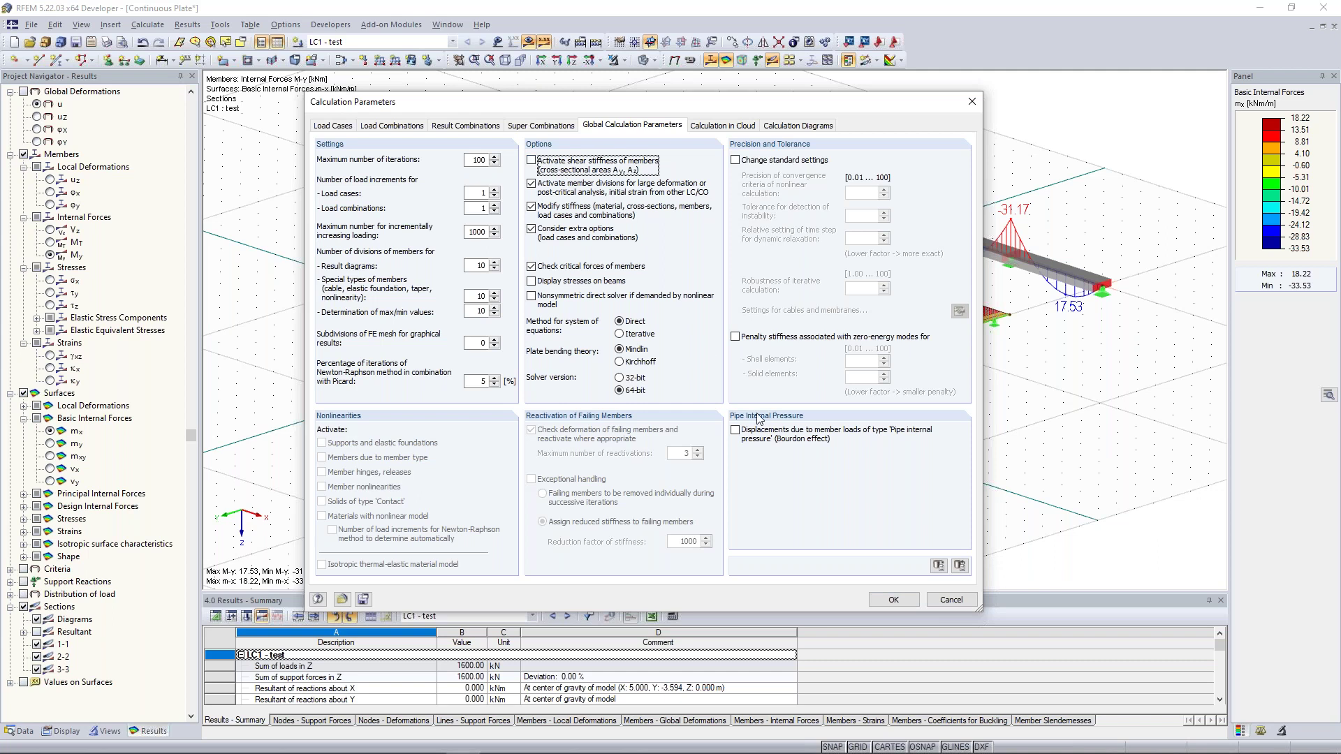
click(891, 600)
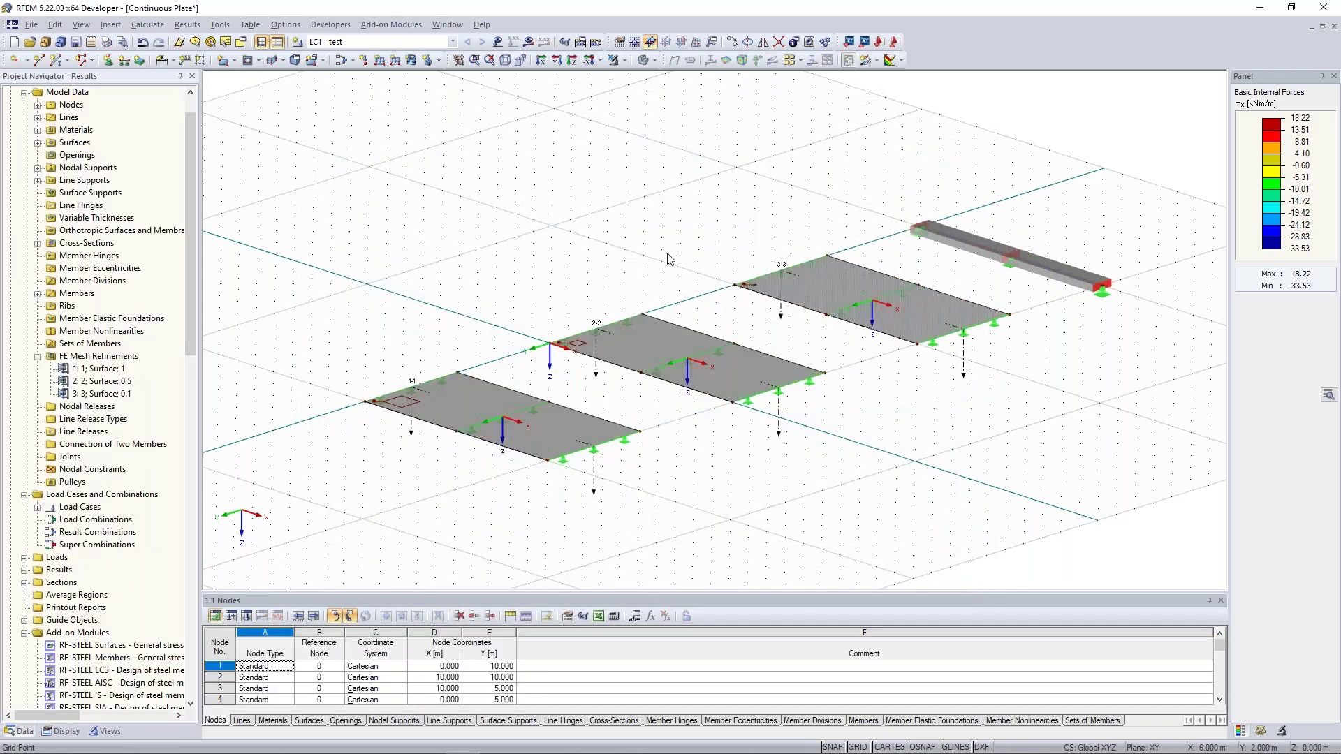
scroll(654, 225, down, 1)
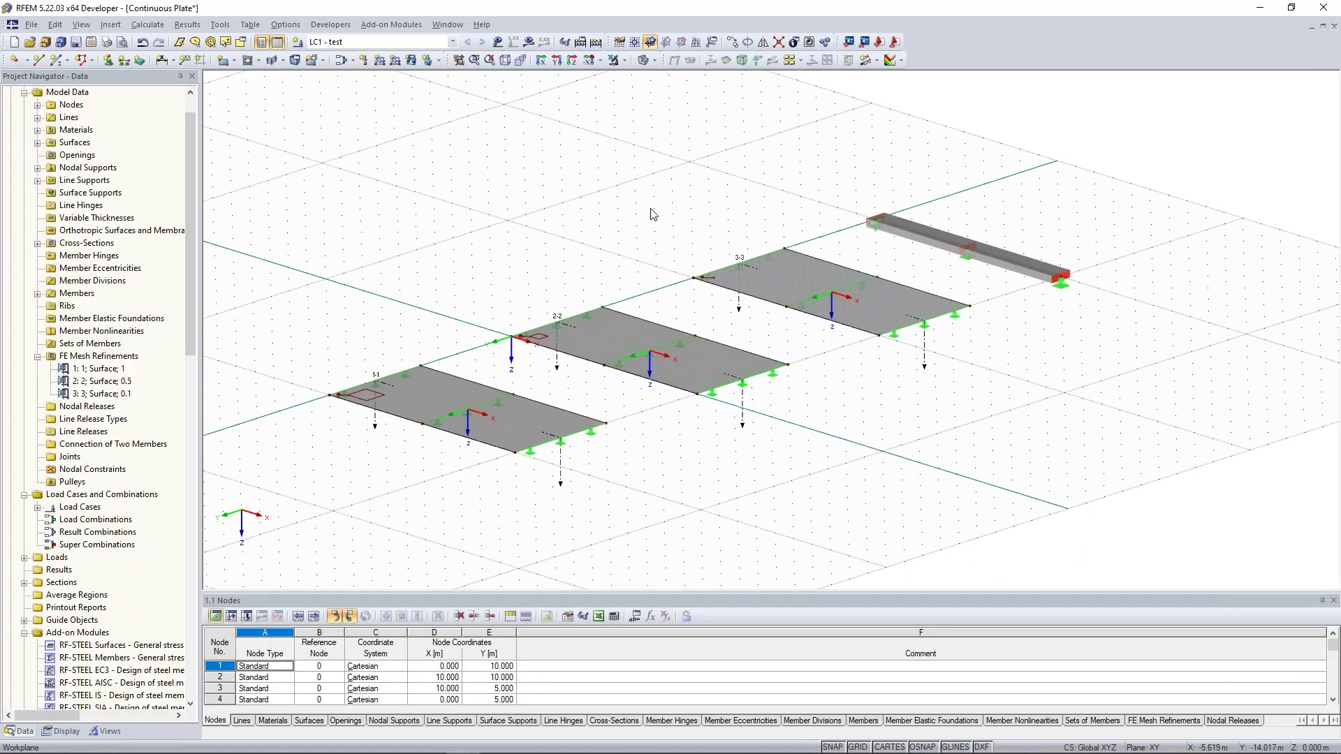
click(595, 42)
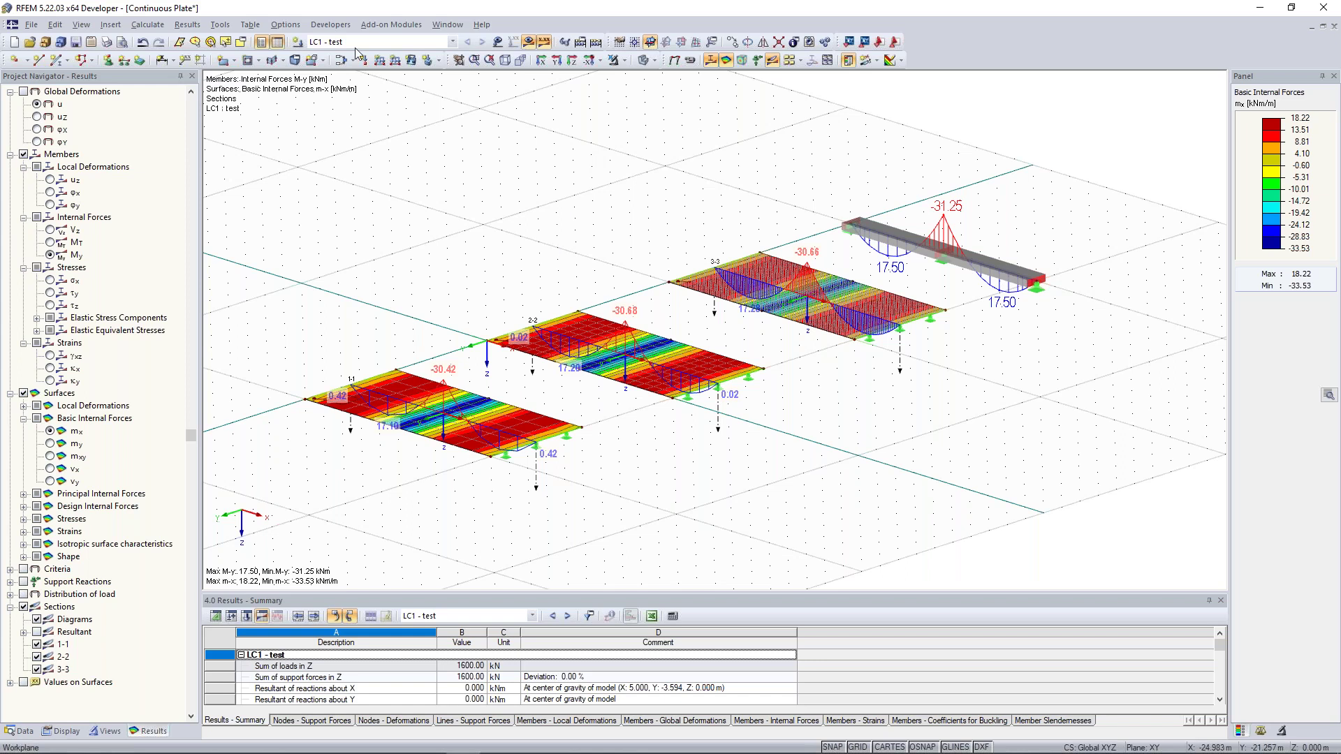
- Review the options in the global calculation parameters and close them without changes
click(285, 26)
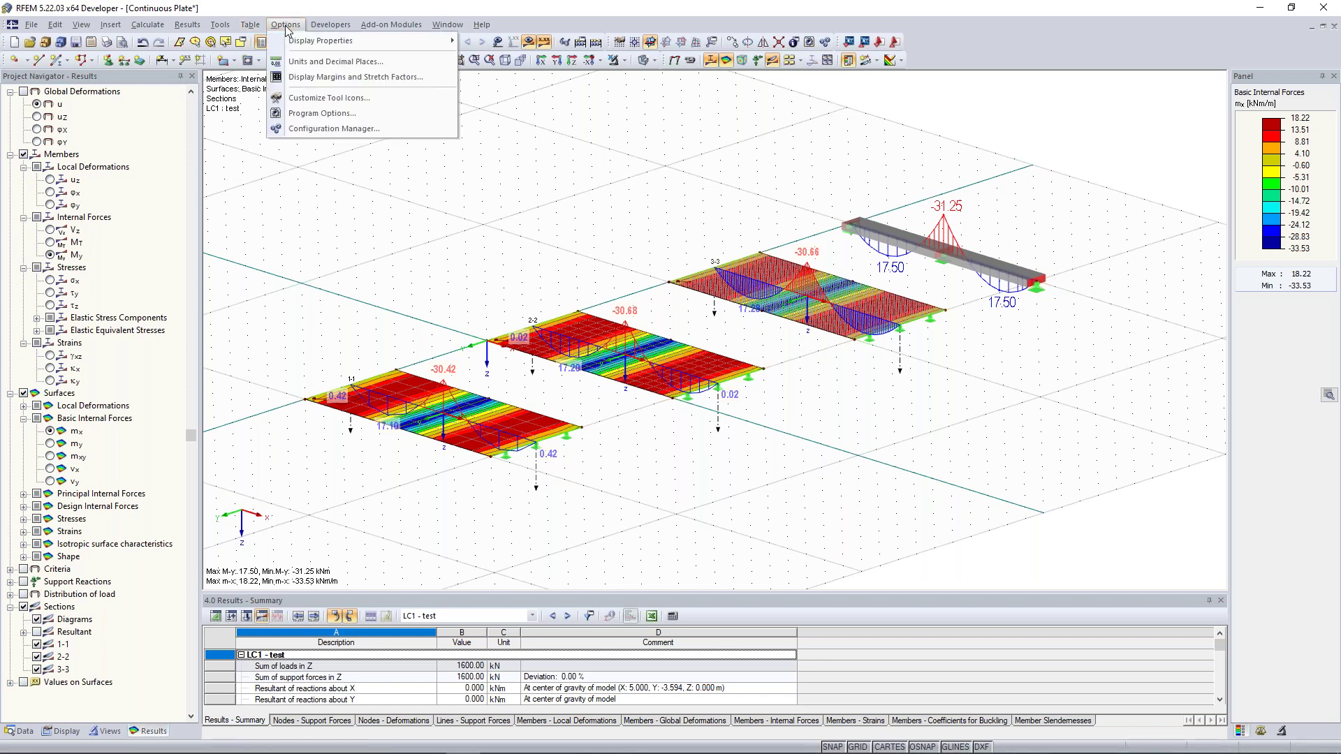
mouse_move(147, 25)
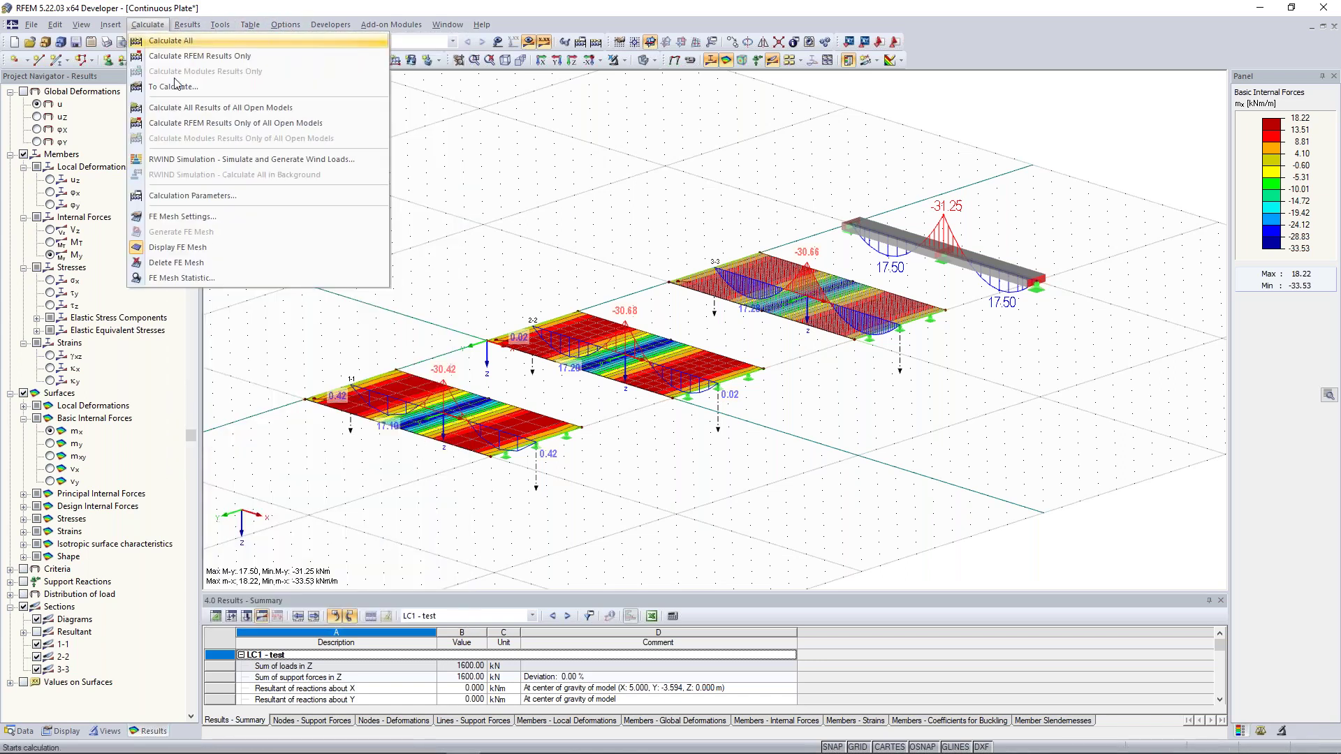
click(216, 198)
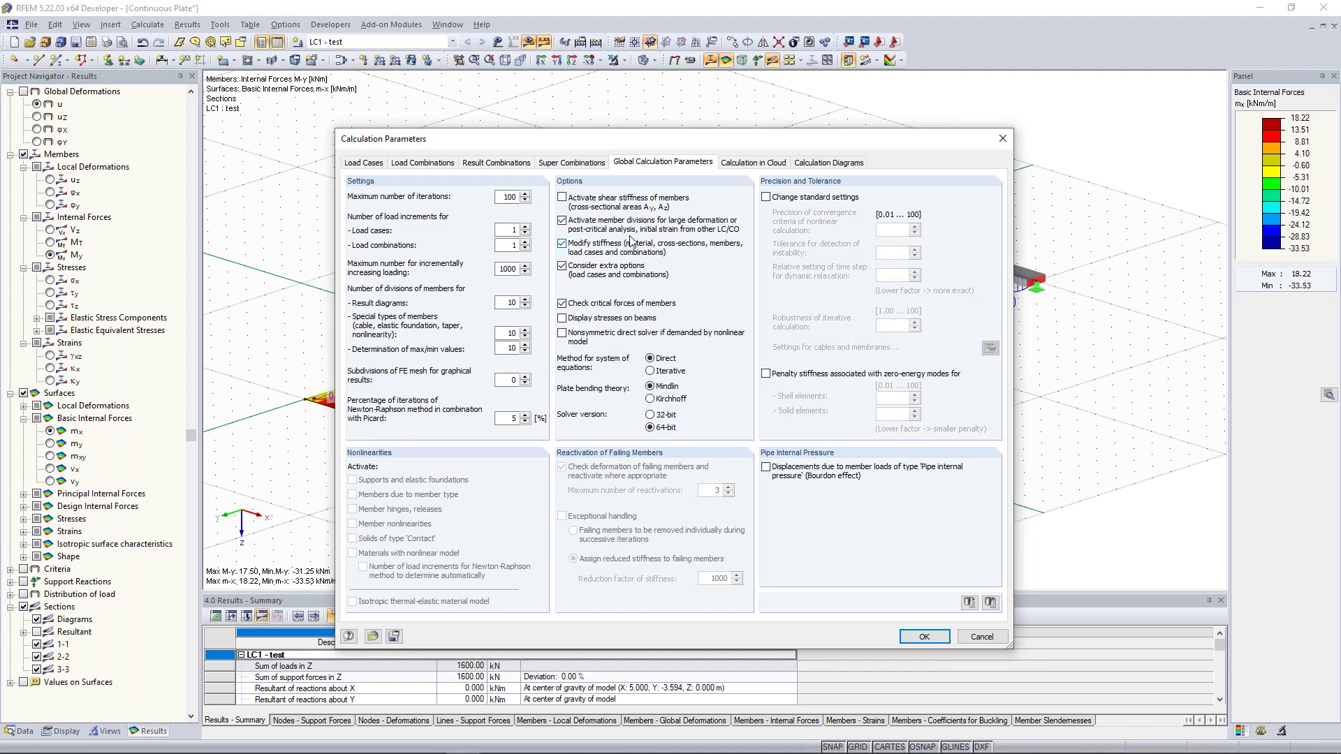
click(999, 144)
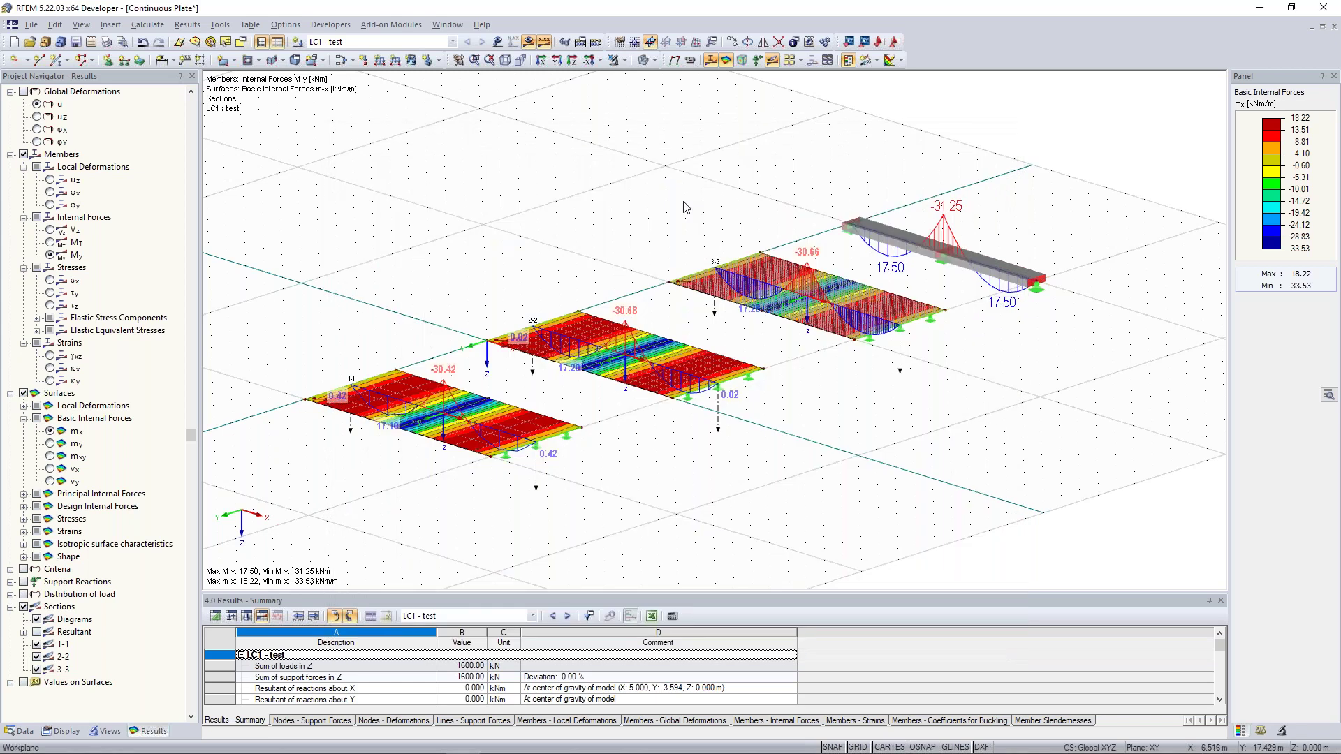
middle_drag(640, 211, 741, 180)
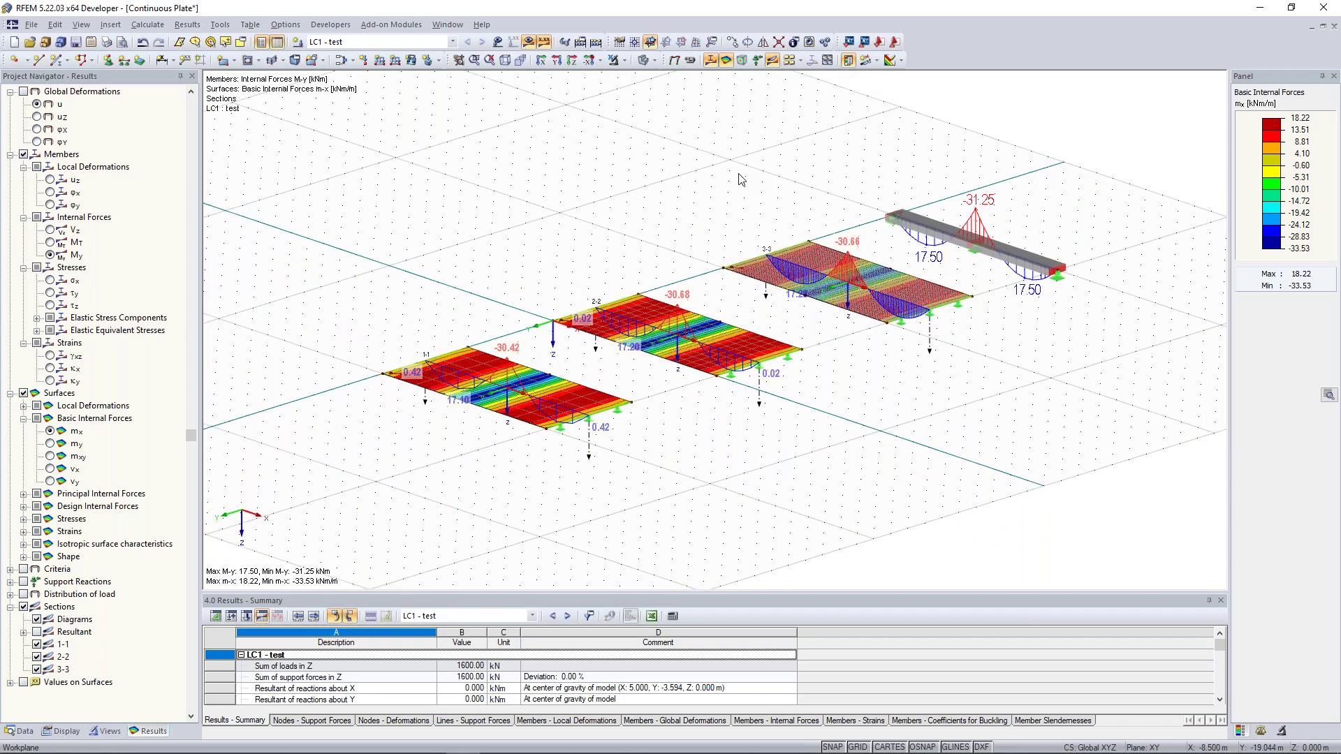
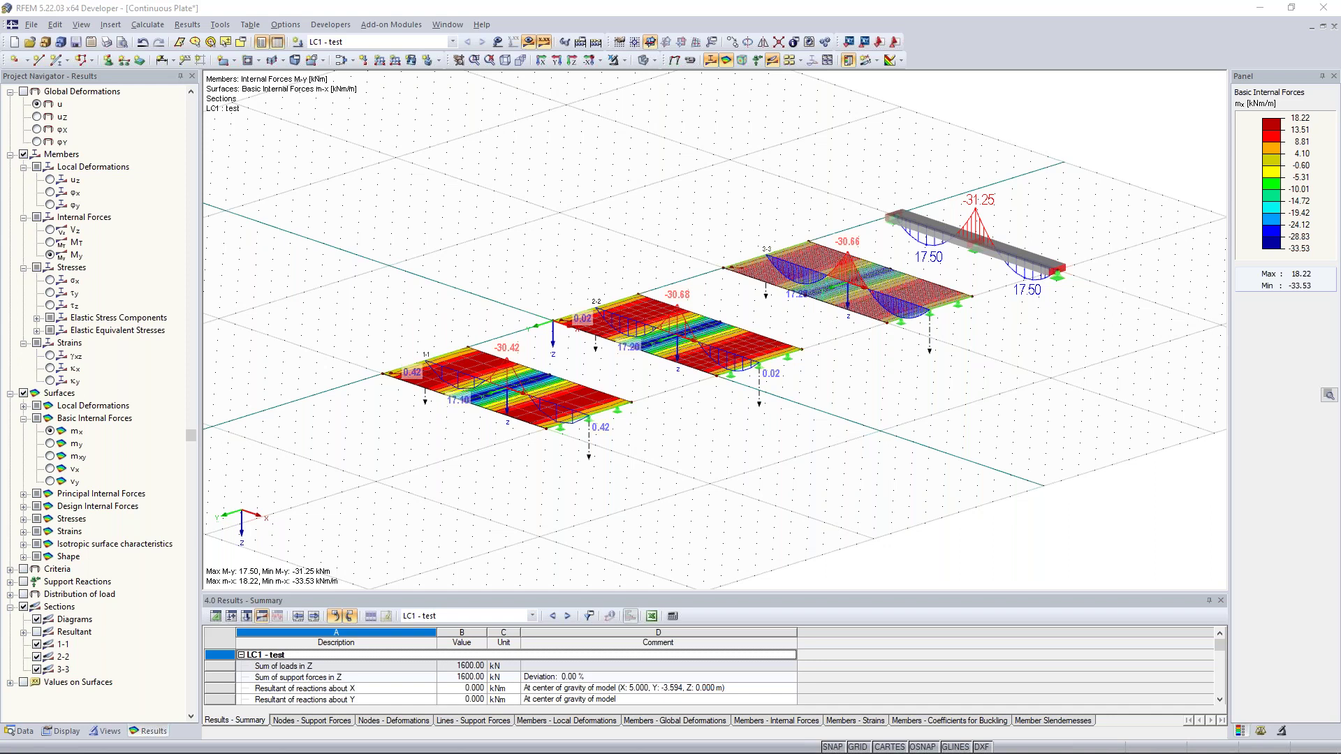
click(626, 492)
ctrl+middle_drag(726, 449, 692, 454)
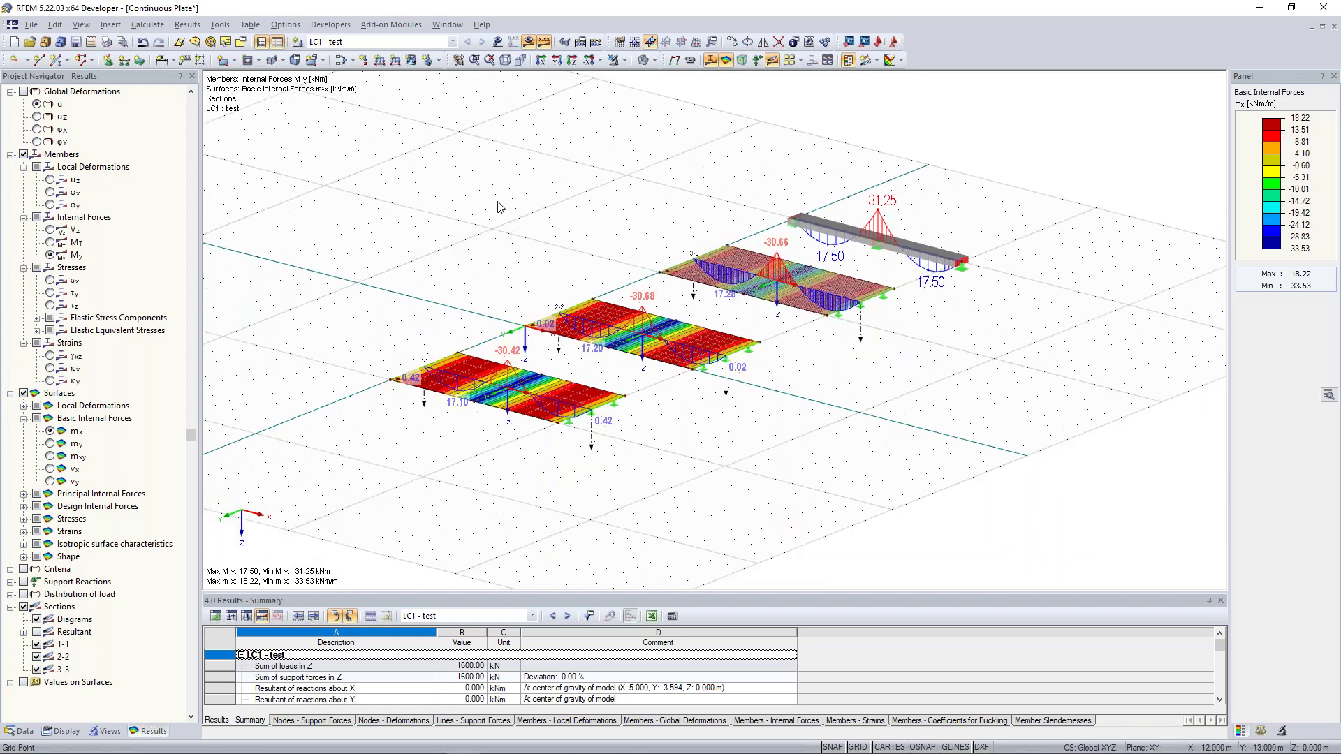
middle_drag(499, 210, 543, 237)
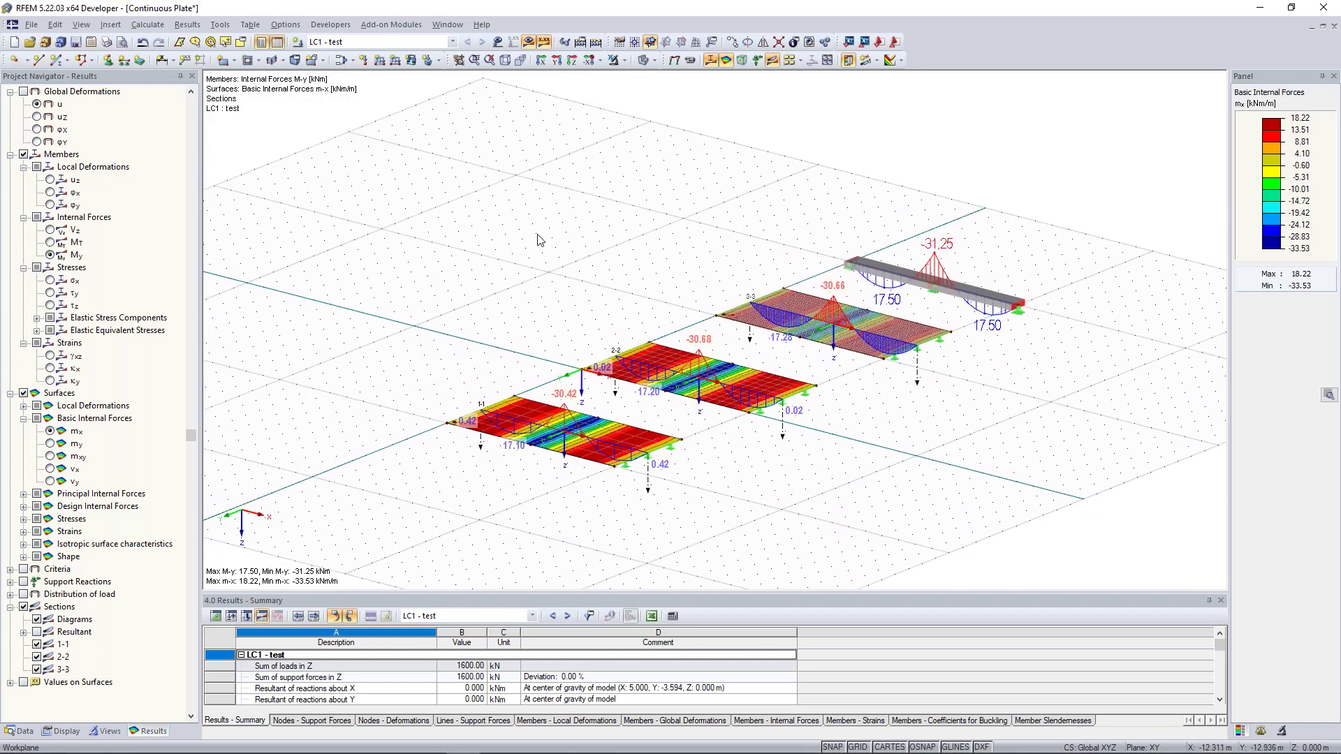
- Switch to the test1234 model and delete the two crossing lines with their nodes
click(446, 25)
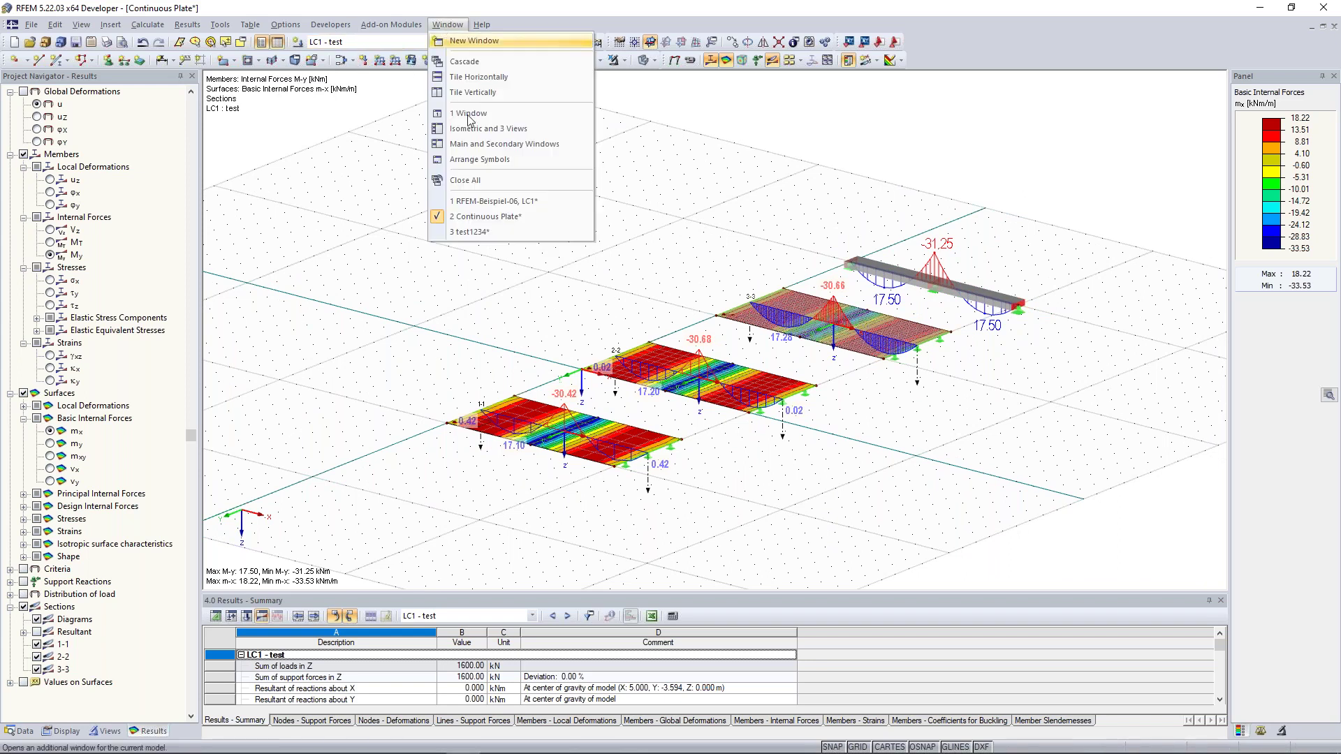
click(489, 233)
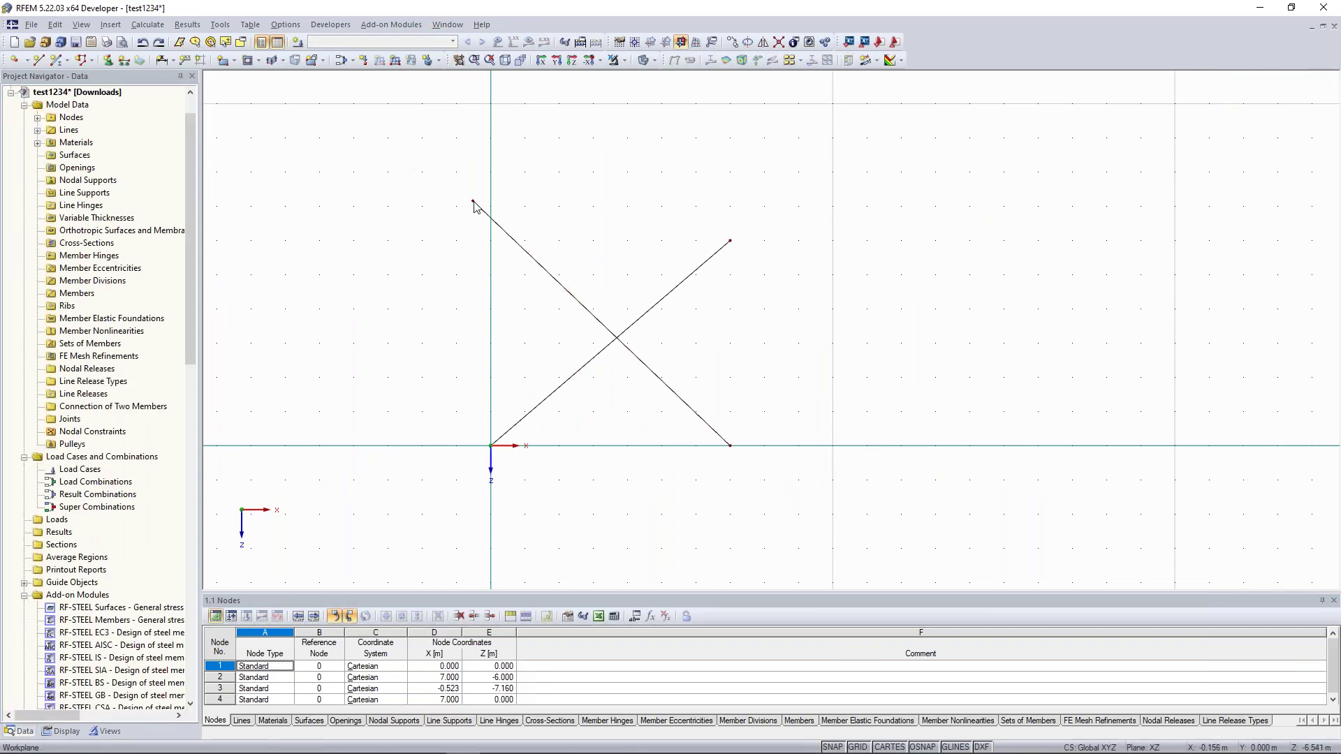
drag(458, 201, 700, 379)
key(Delete)
- Draw a horizontal line from the origin to X 10.000 m, Z 0.000 m
click(38, 60)
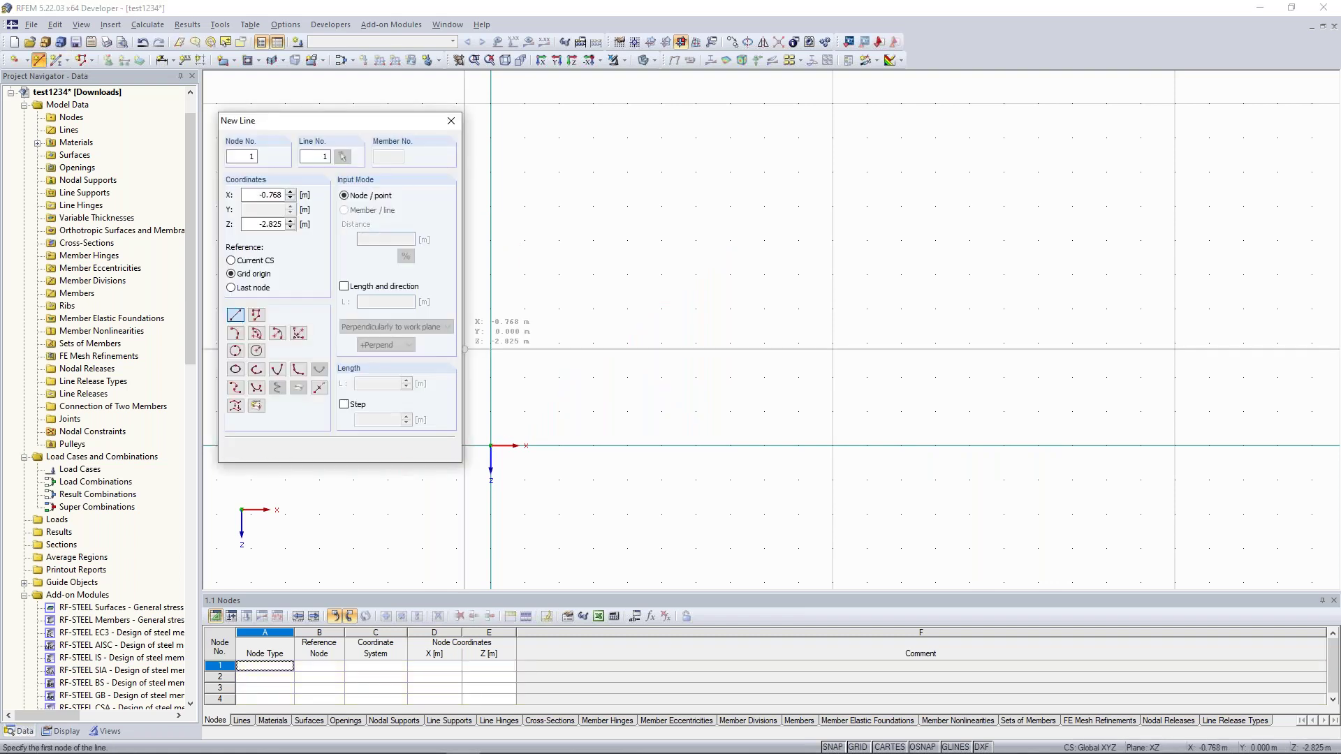
click(490, 444)
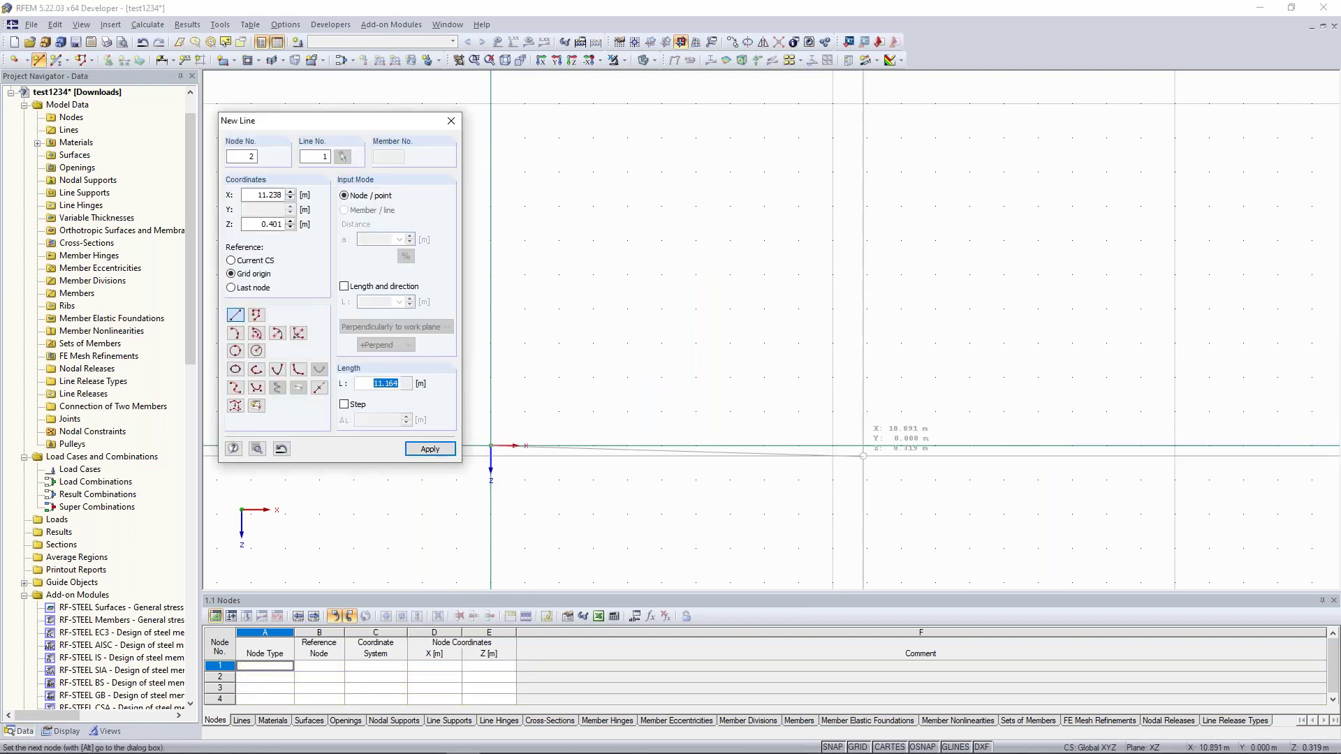
click(832, 445)
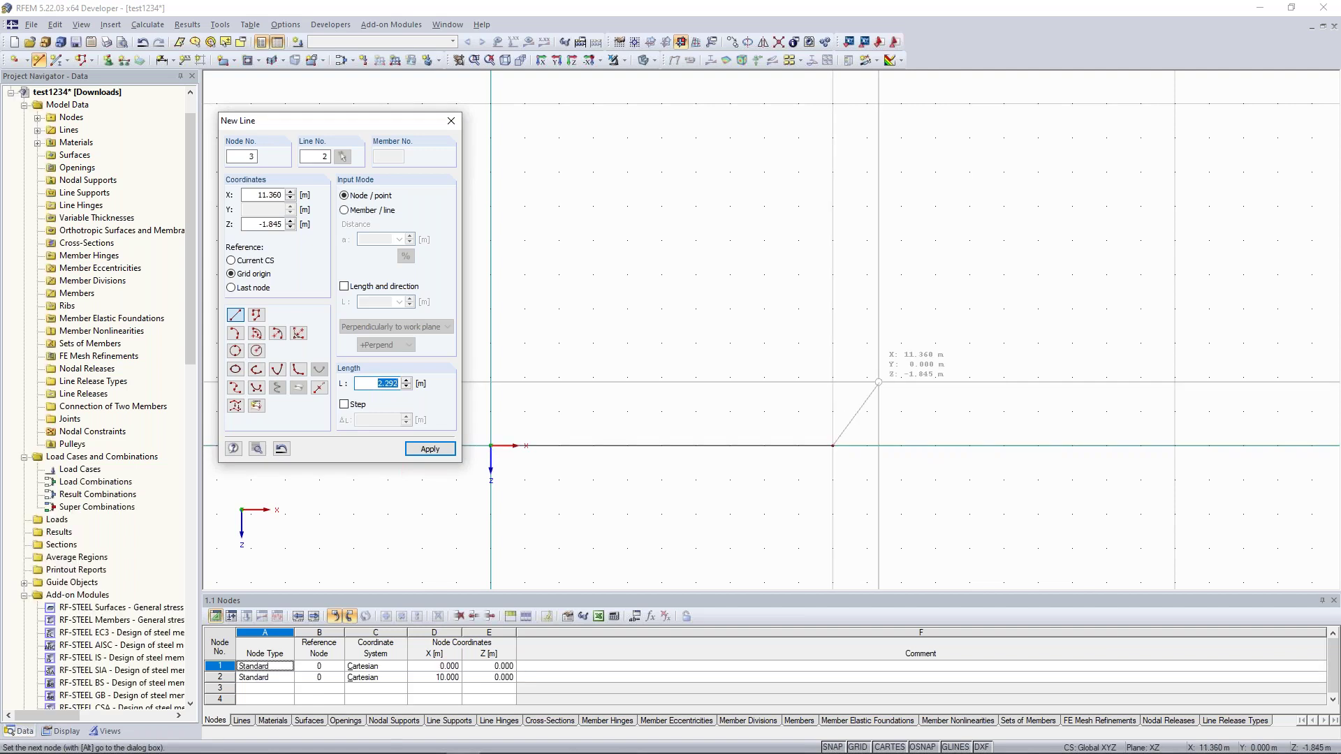
key(Escape)
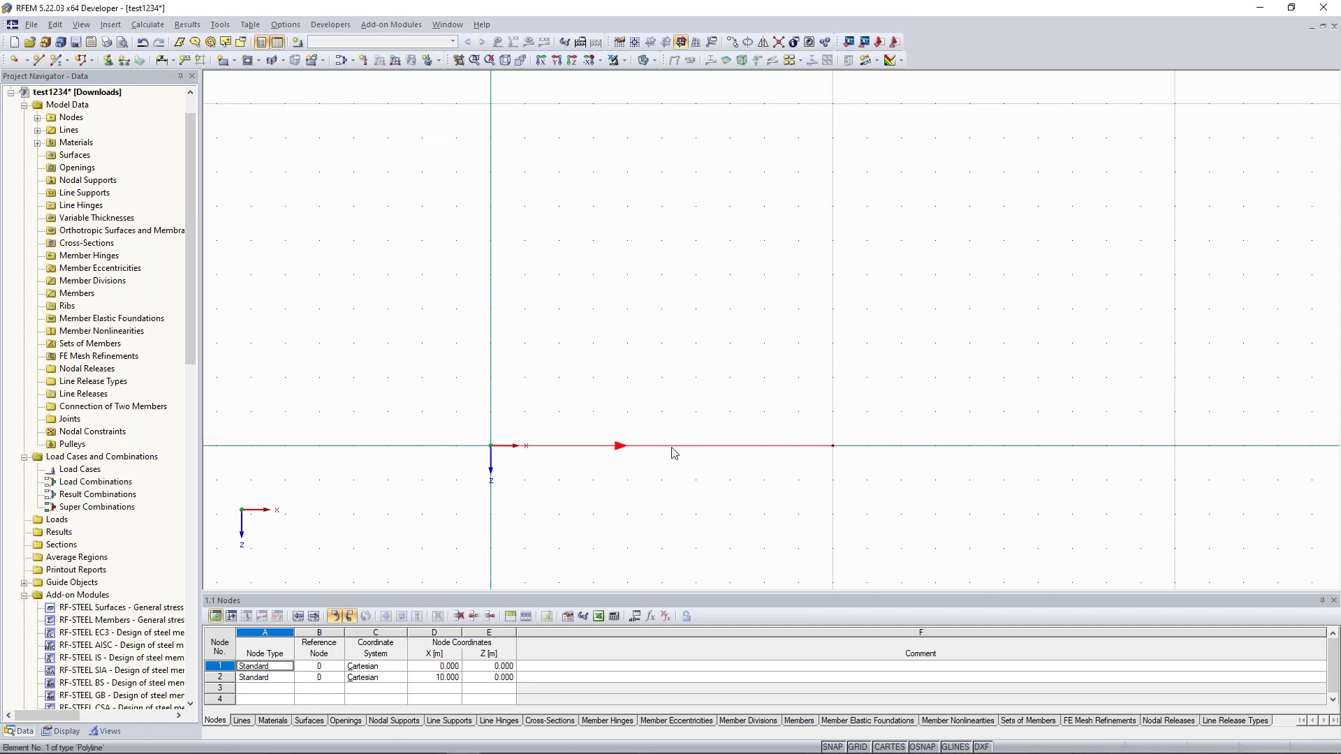
- Place one intermediate node on the horizontal line without dividing it
right_click(671, 448)
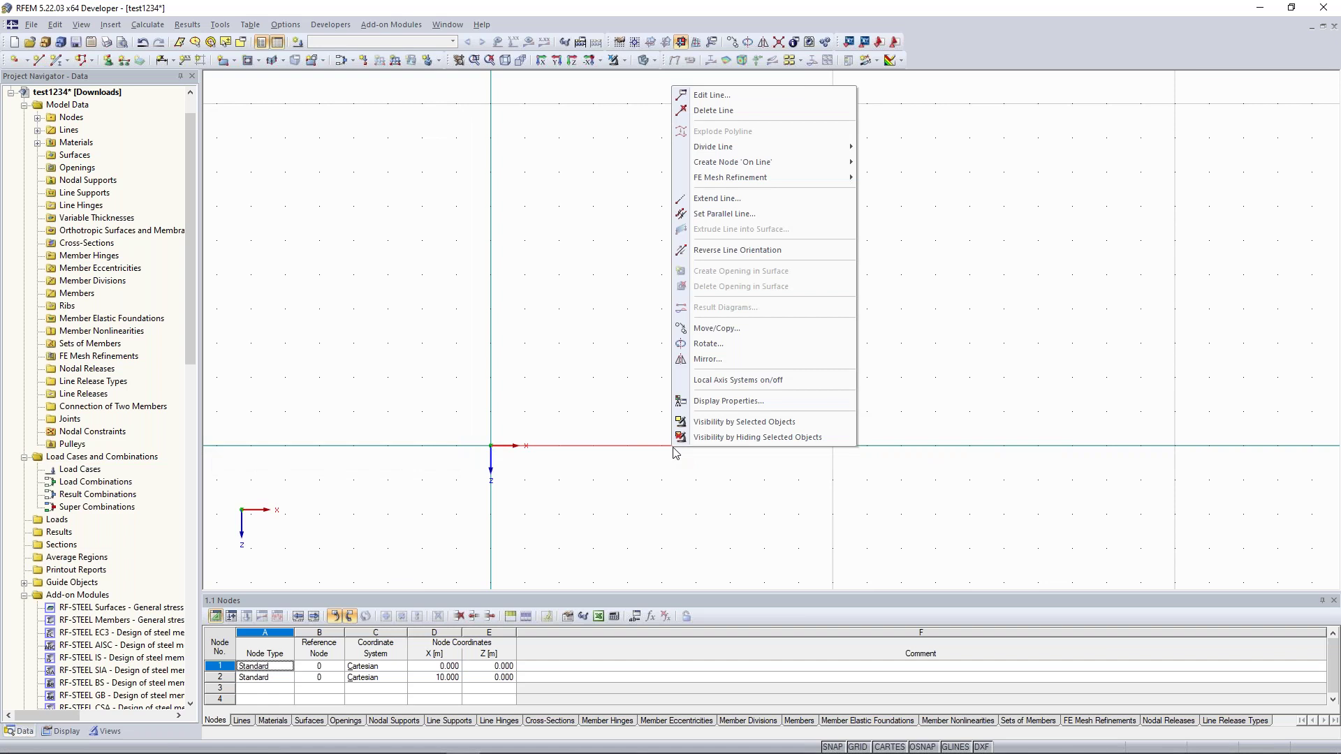
mouse_move(811, 143)
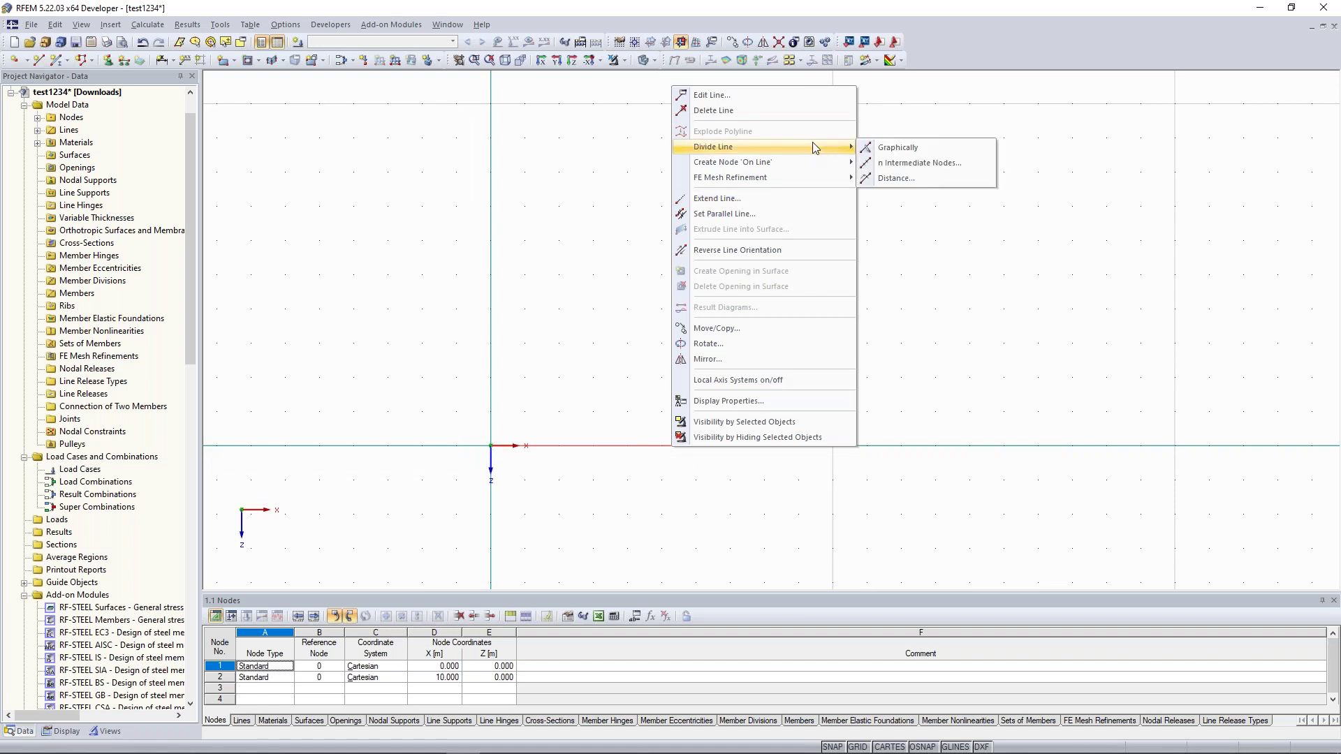
click(923, 164)
drag(650, 239, 967, 116)
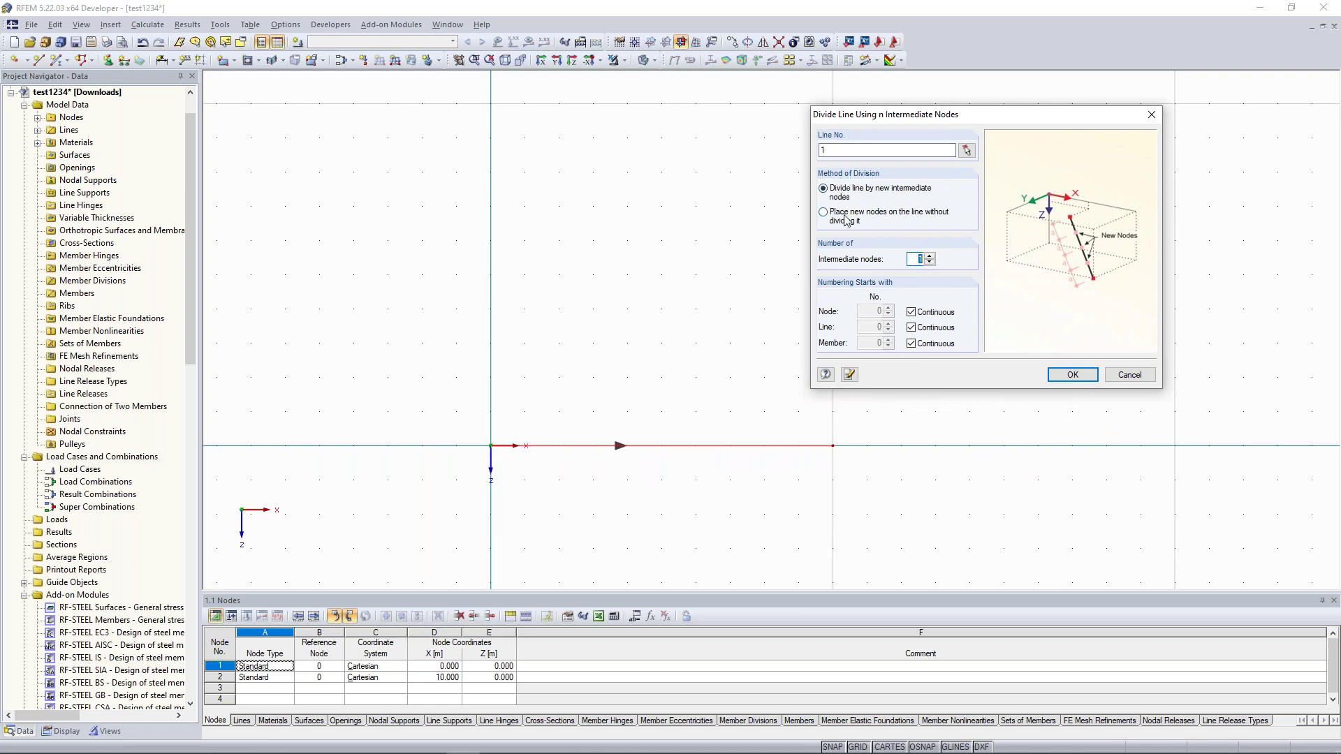
click(830, 220)
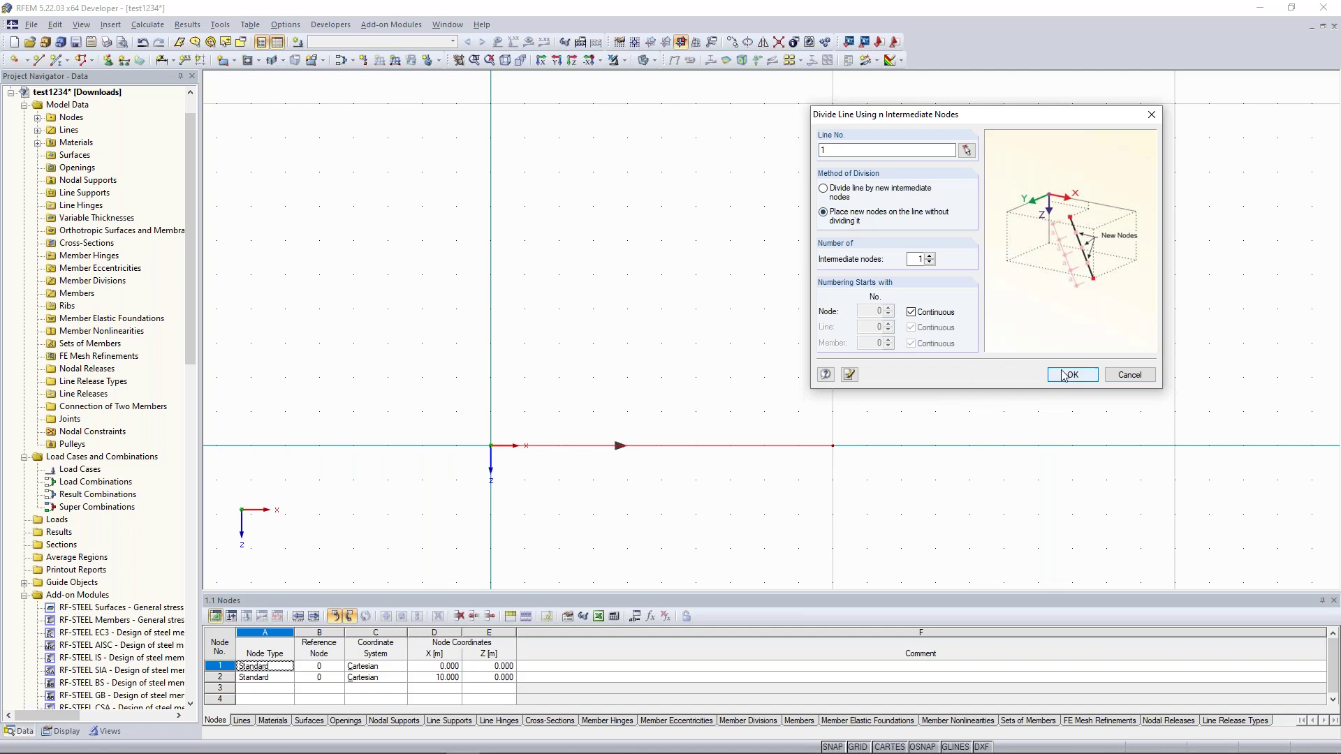
double_click(915, 259)
click(1068, 373)
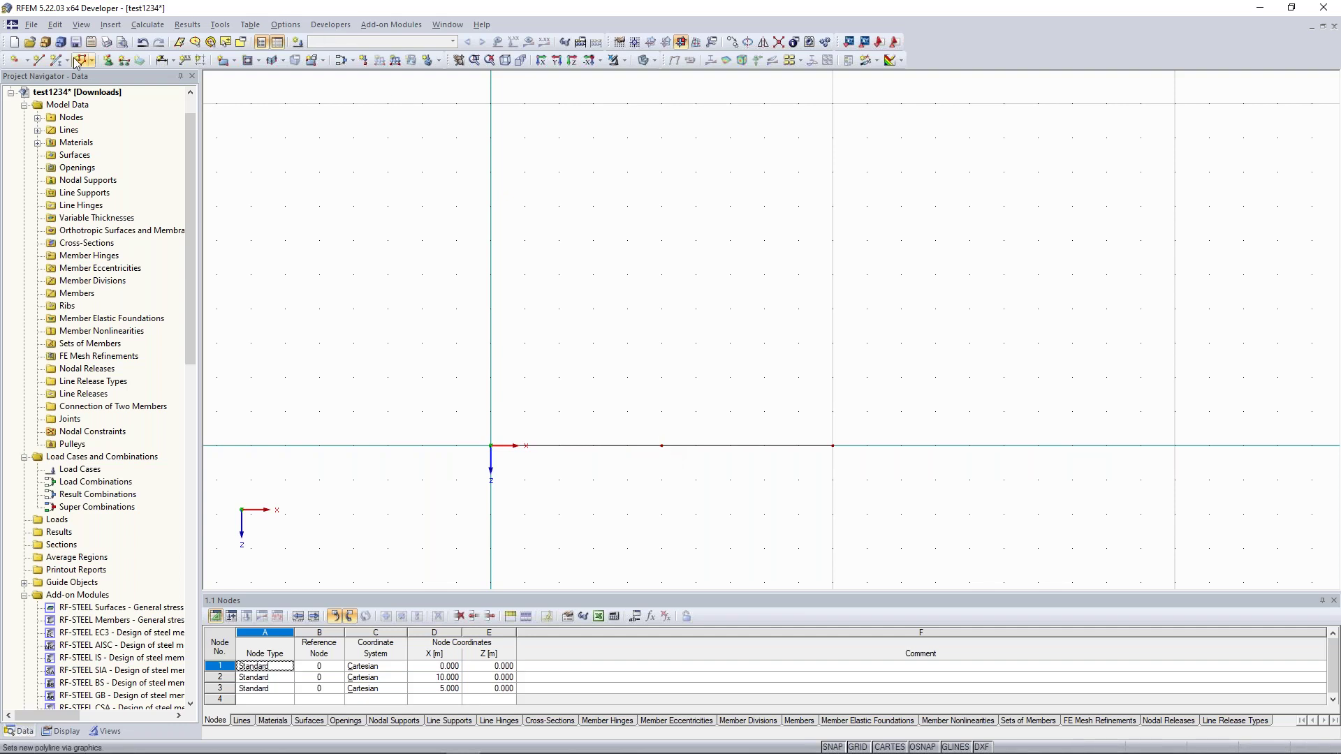
- Draw a vertical line from the horizontal line's middle node up to X 5.000 m, Z -6.000 m
click(42, 62)
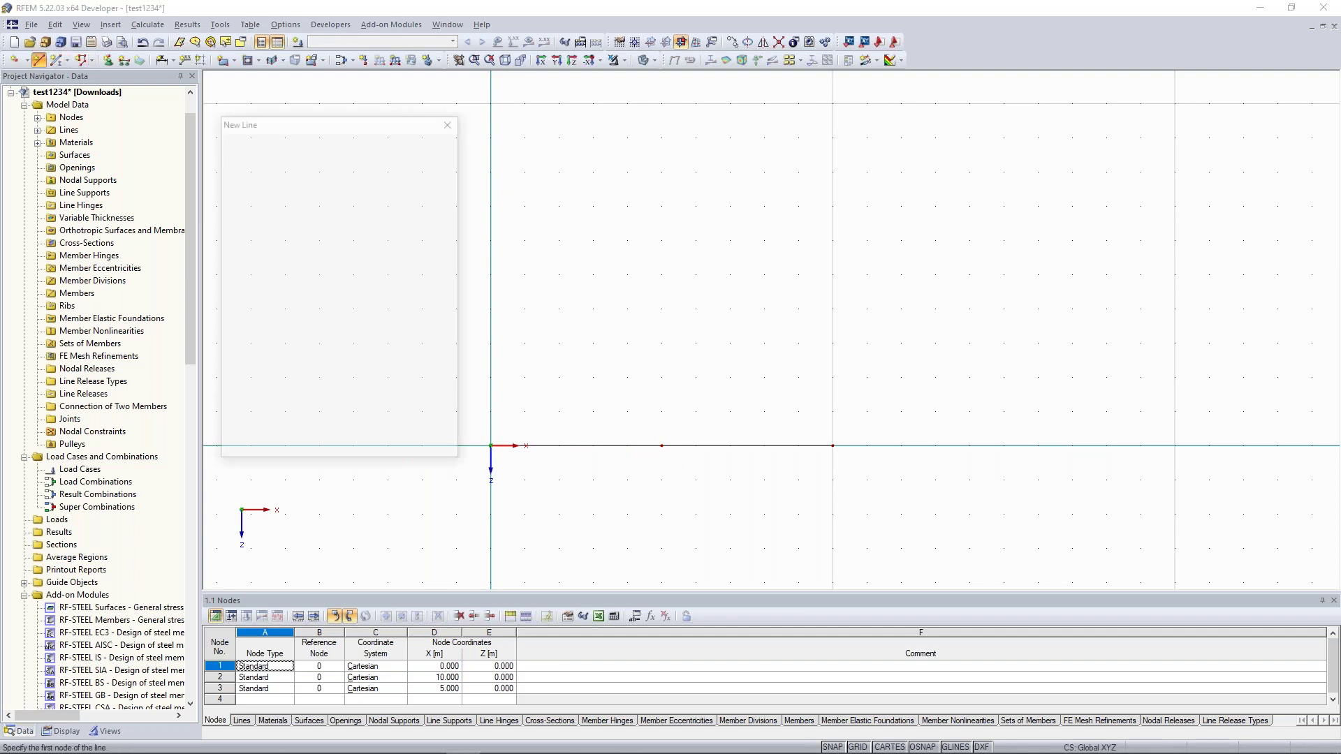
click(662, 446)
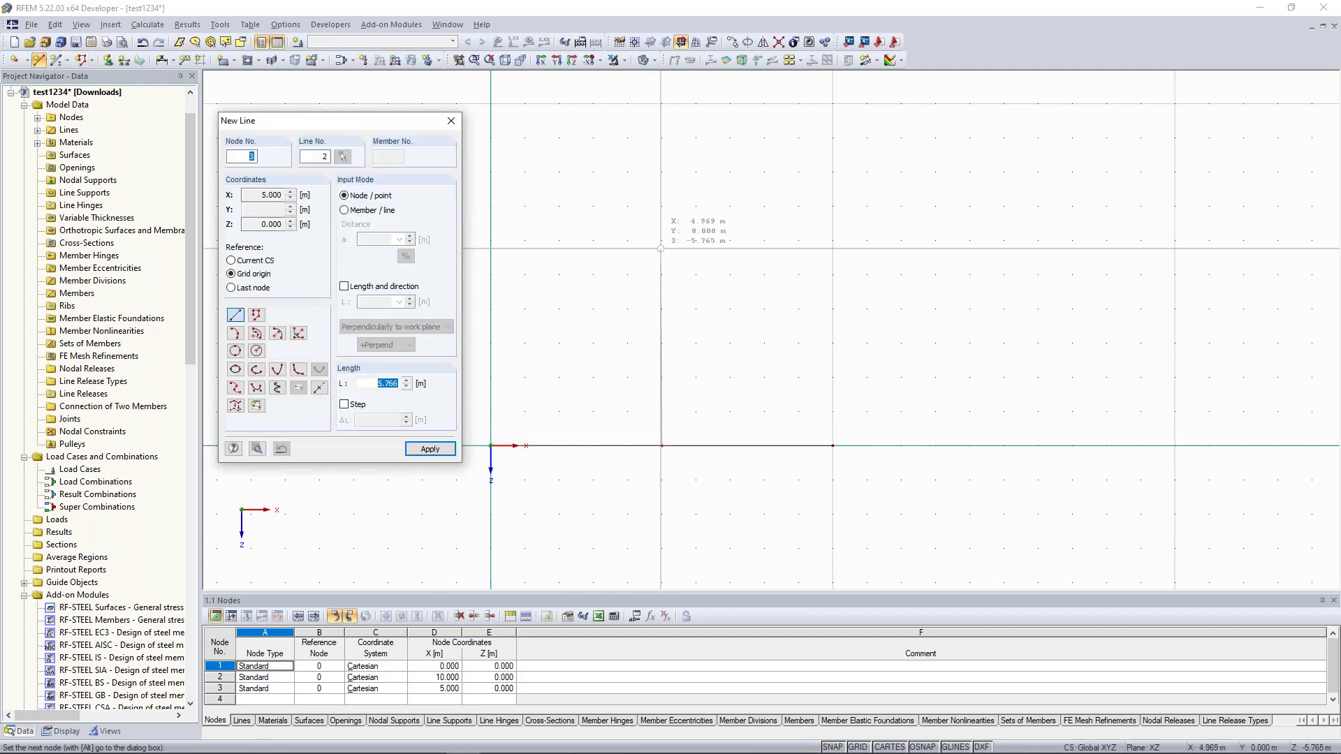
click(662, 240)
key(Escape)
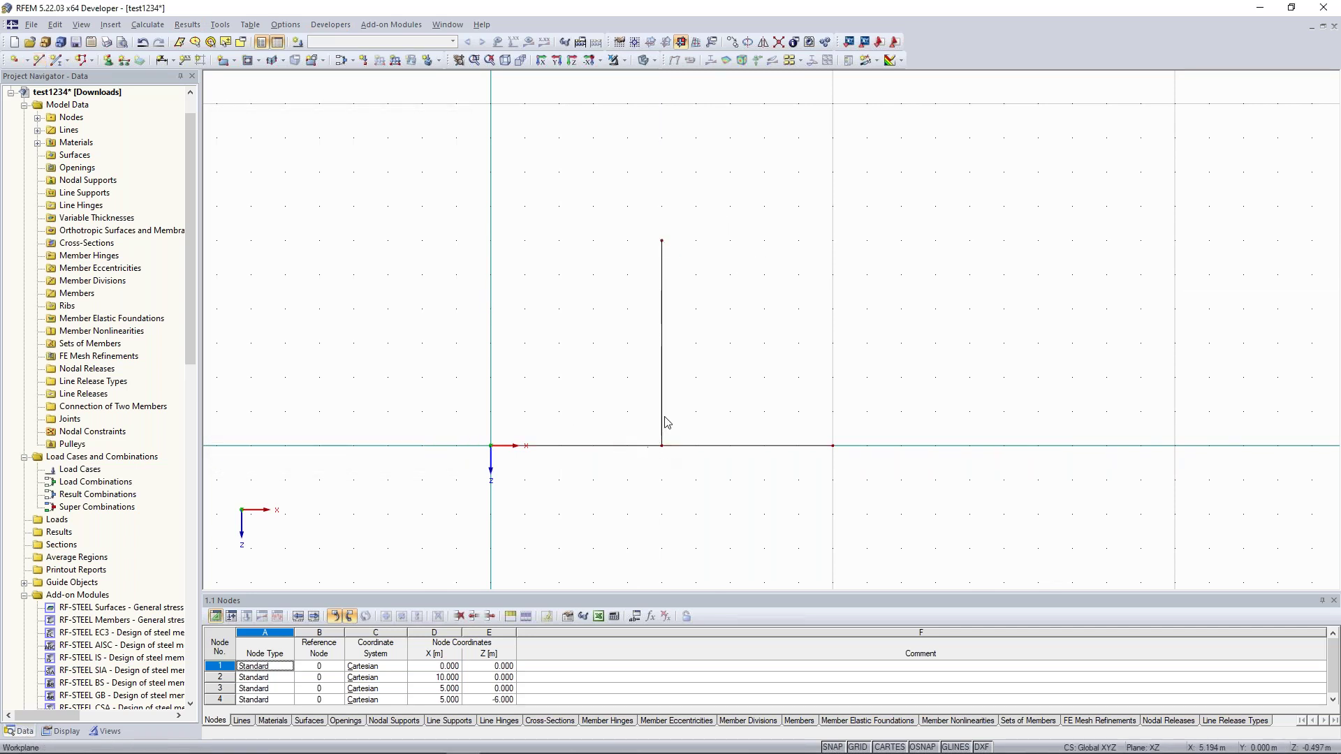
scroll(653, 444, up, 1)
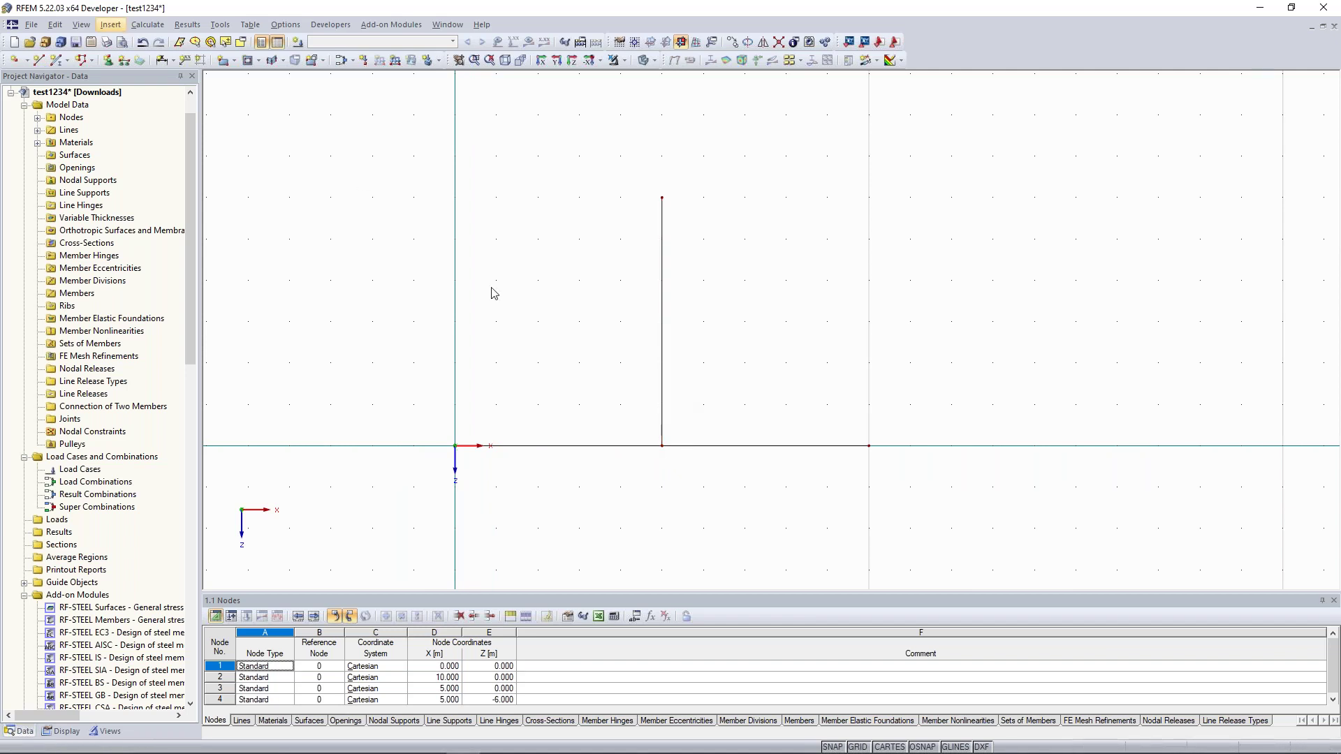
- Draw a second vertical line from the middle node down to X 5.000 m, Z 4.000 m
click(39, 60)
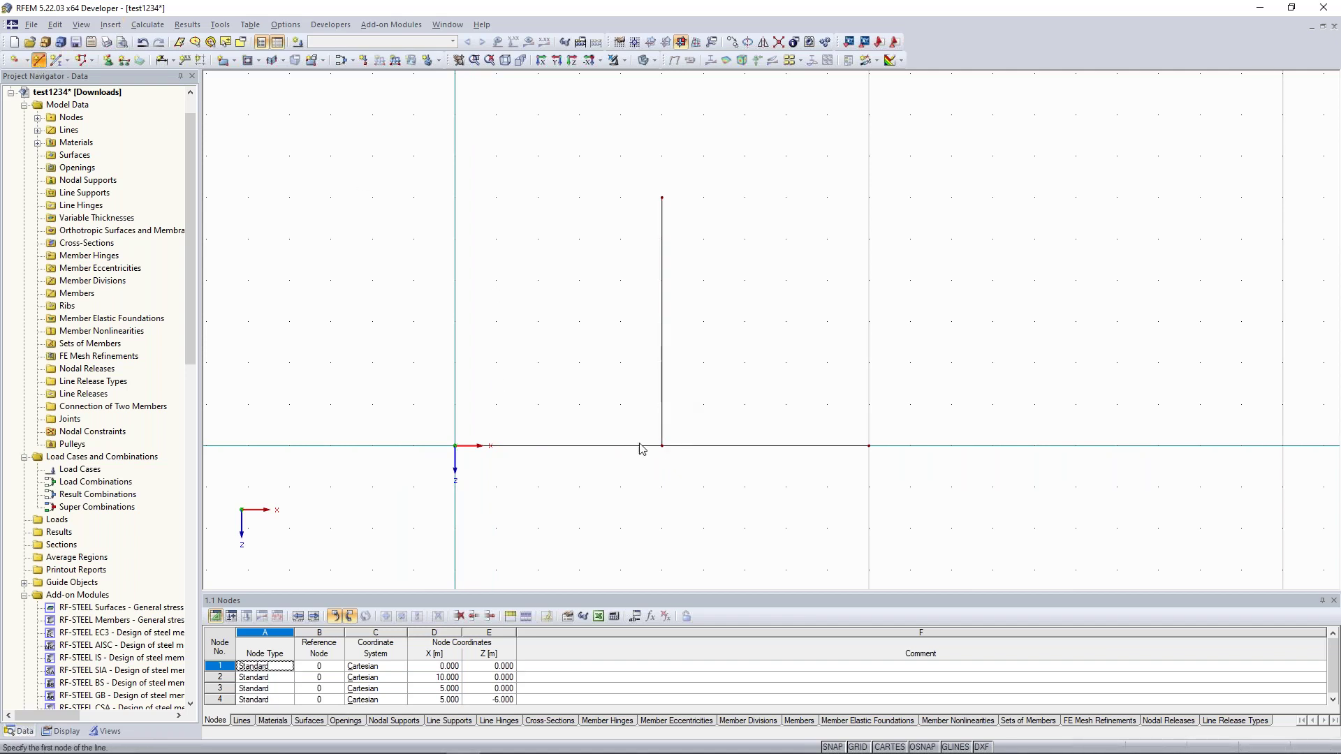
click(663, 449)
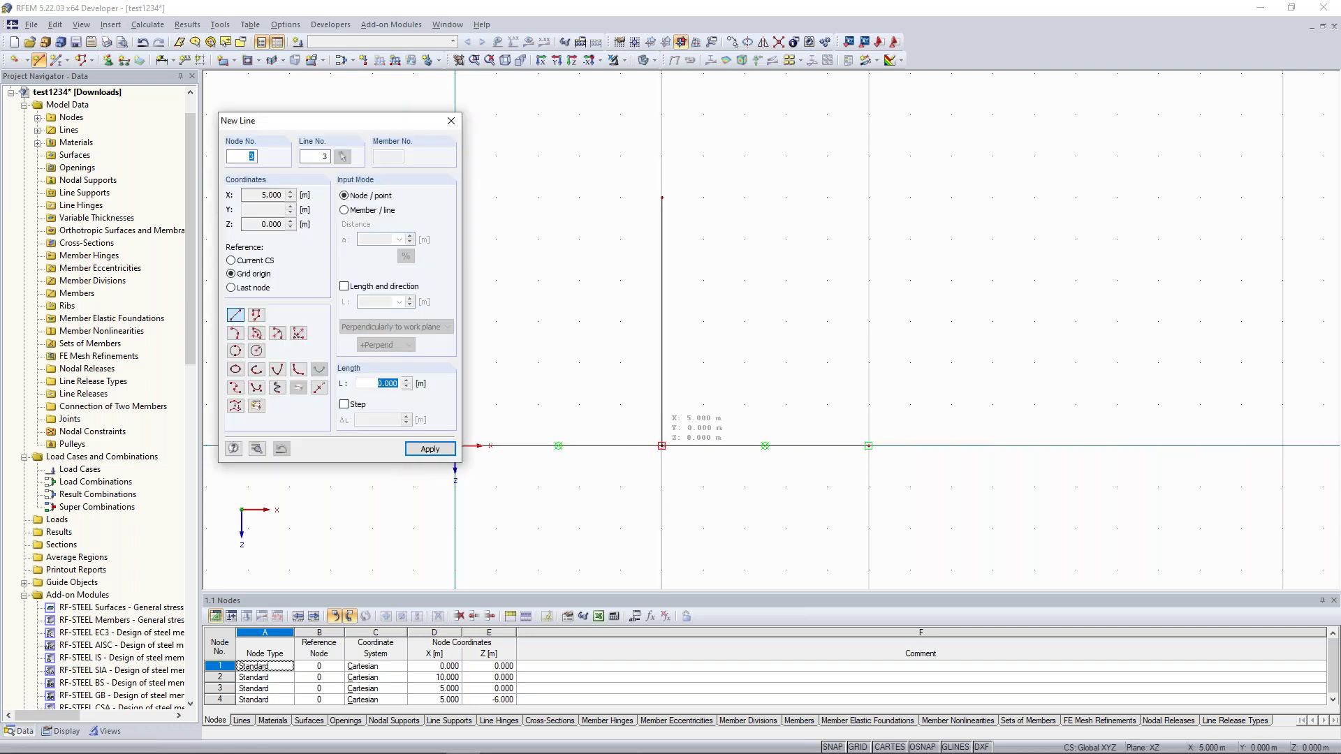
middle_drag(659, 455, 665, 360)
click(668, 517)
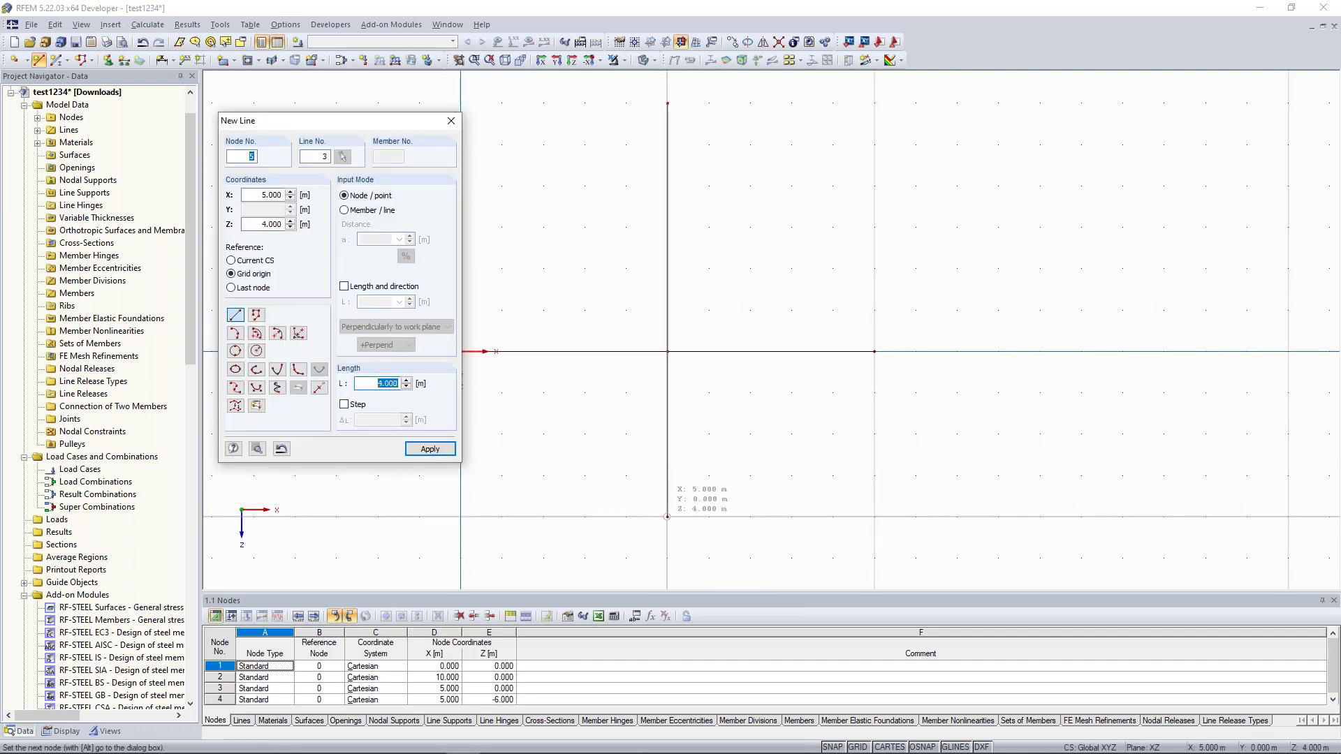
key(Escape)
scroll(699, 364, down, 1)
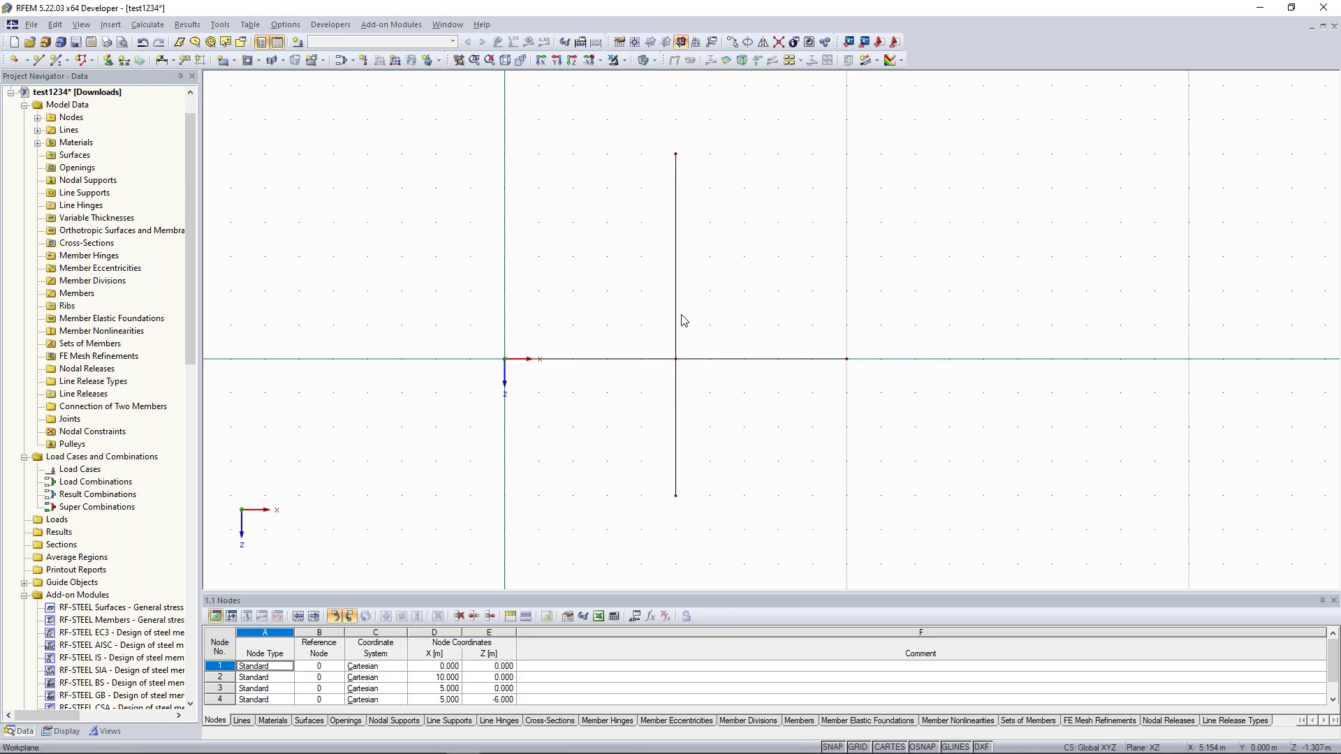
click(711, 360)
scroll(763, 295, down, 1)
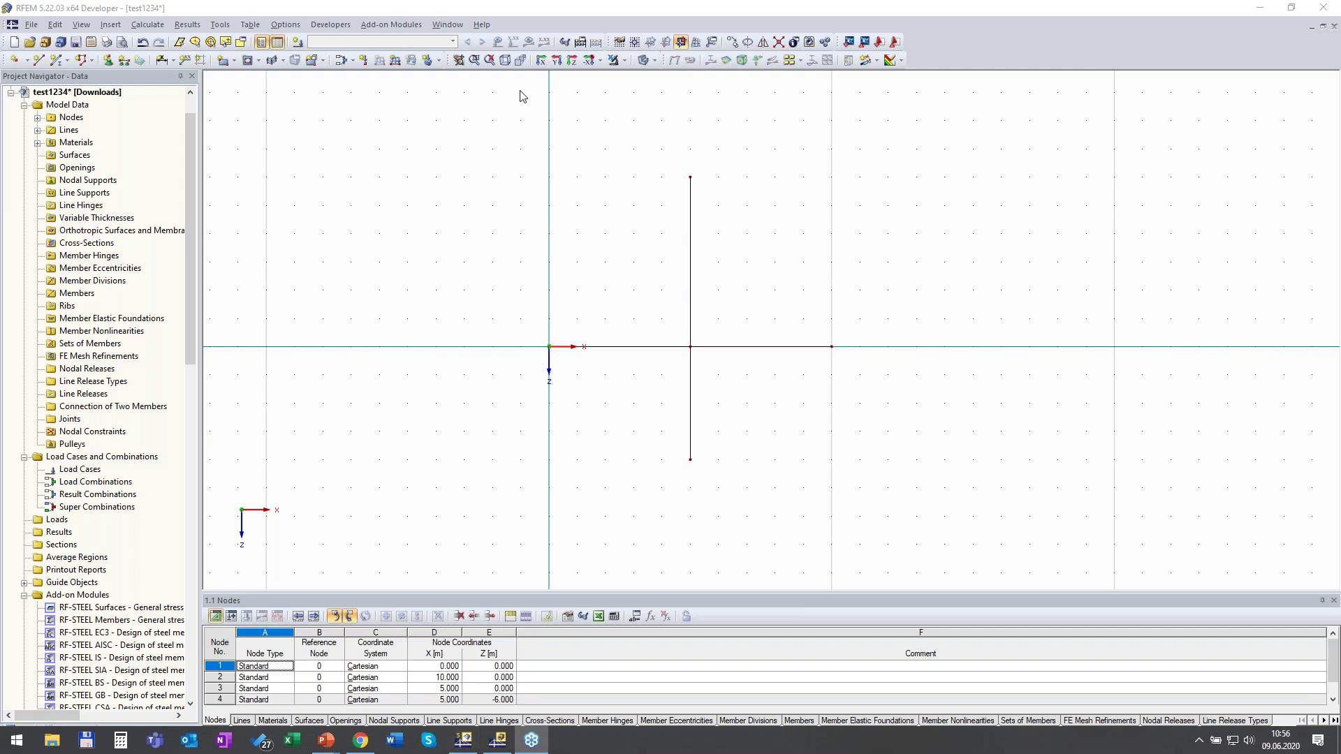
- Switch to the Continuous Plate model and return to the test1234 model
click(449, 26)
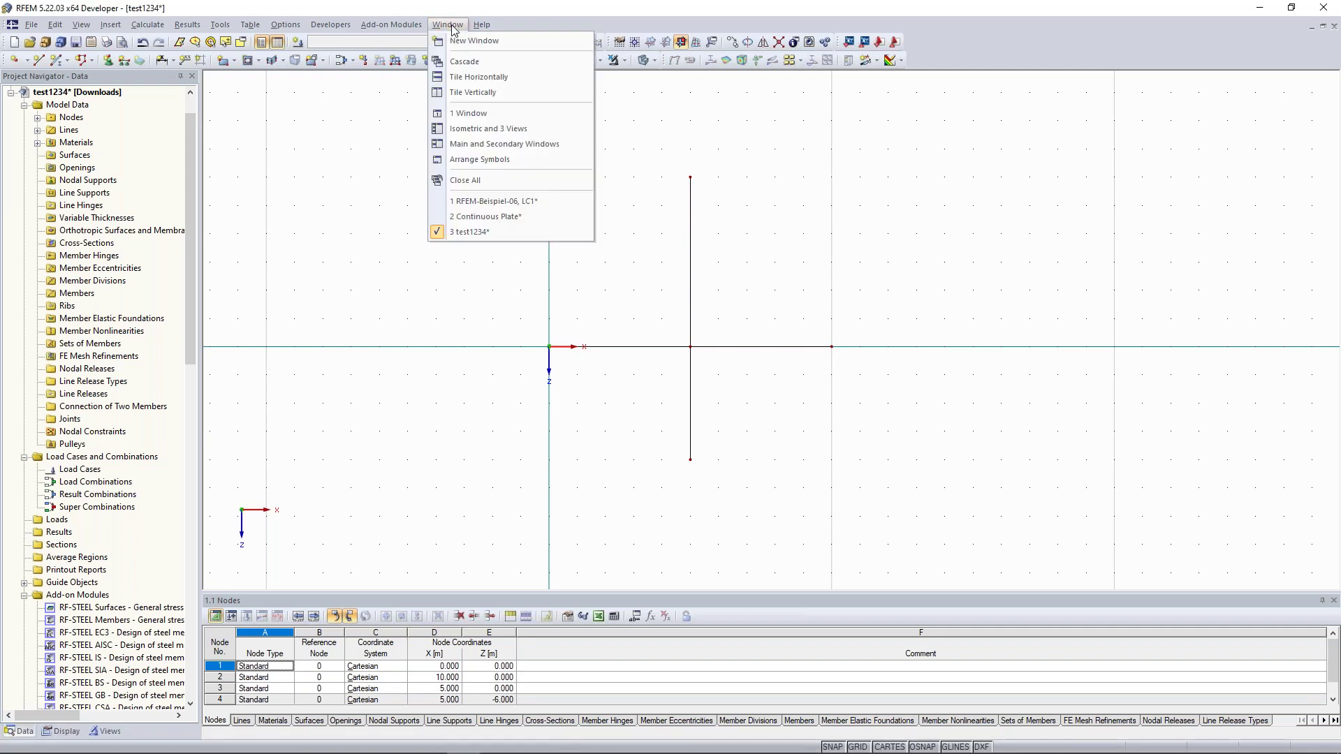
click(489, 216)
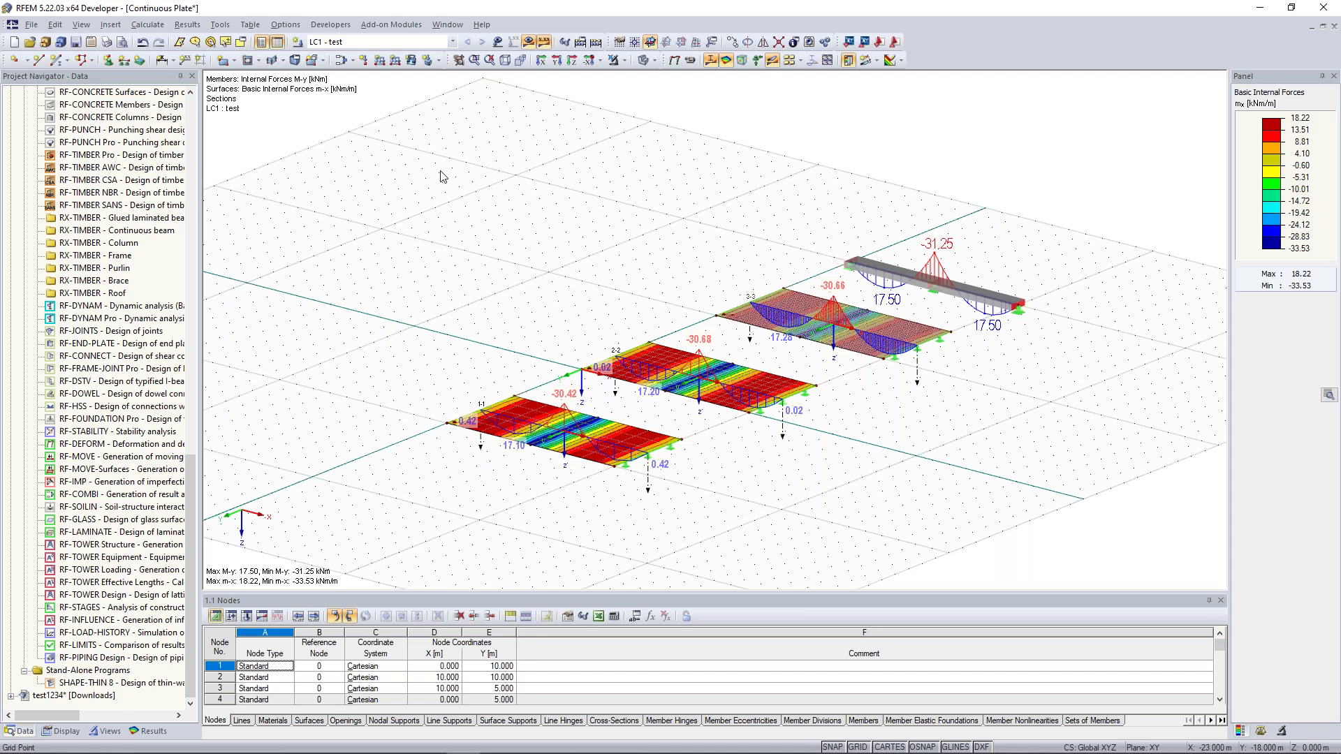
click(447, 25)
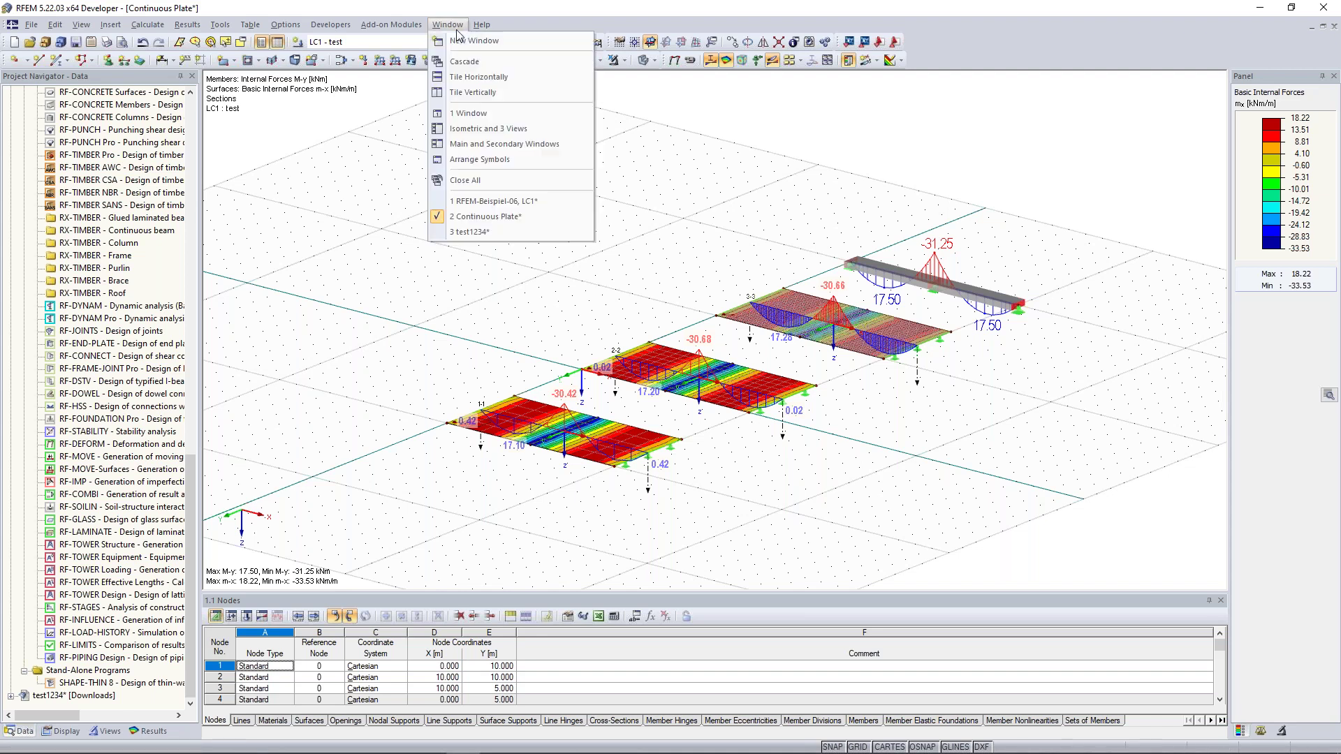
click(475, 232)
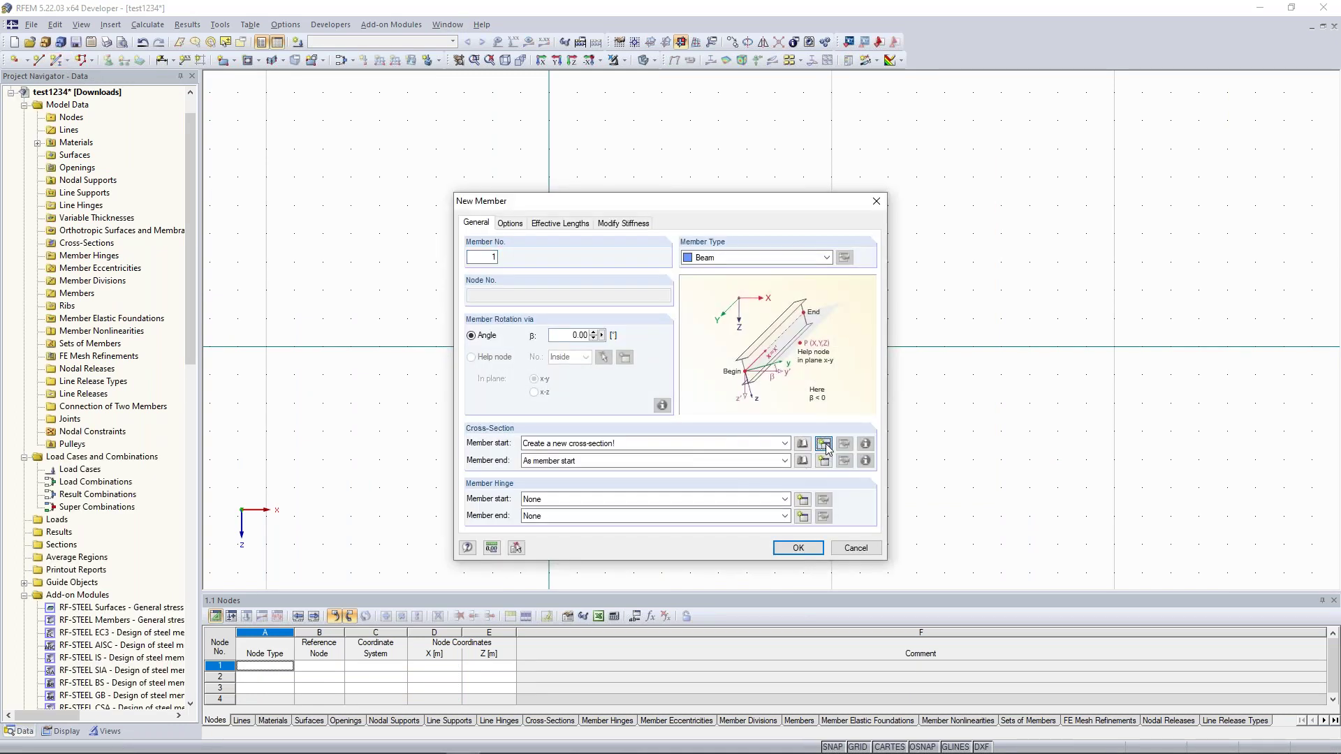
- Create an IPE 180 cross-section in Steel S 235 and assign it to the start of the new beam member
click(824, 444)
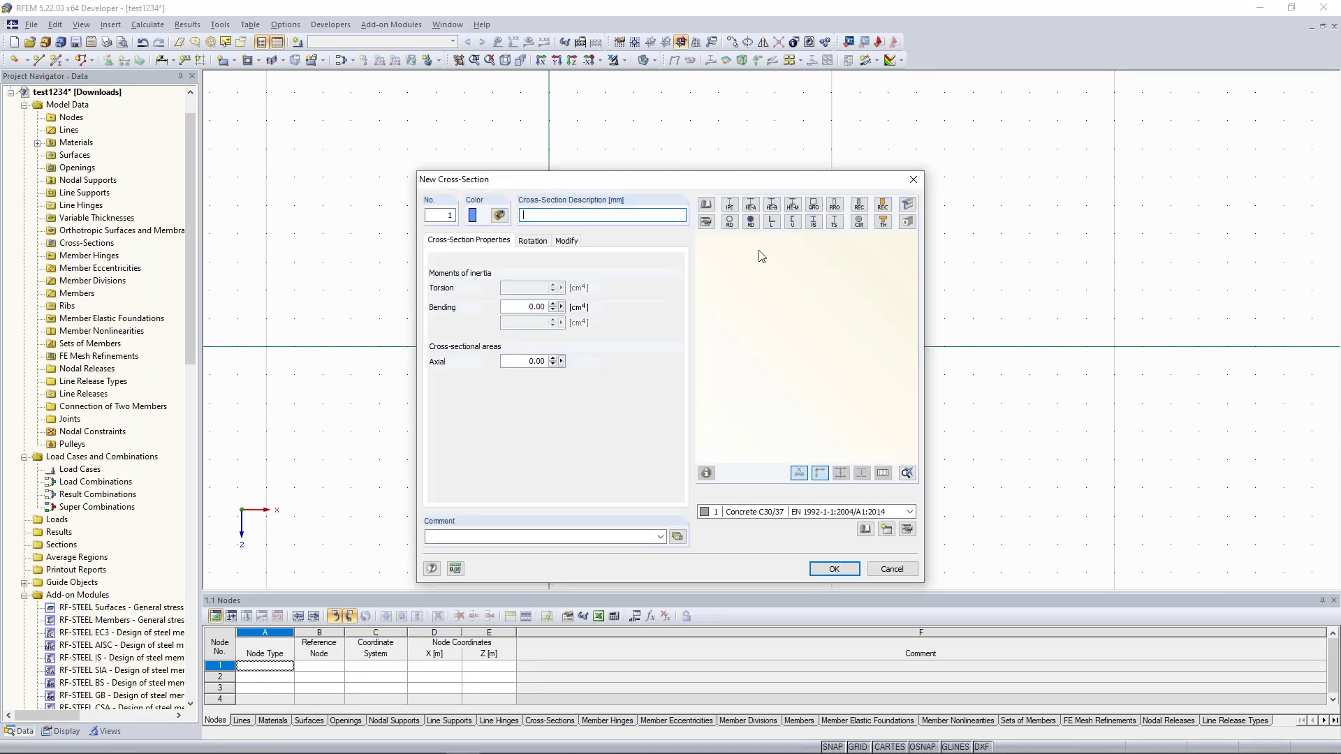
click(731, 205)
click(835, 568)
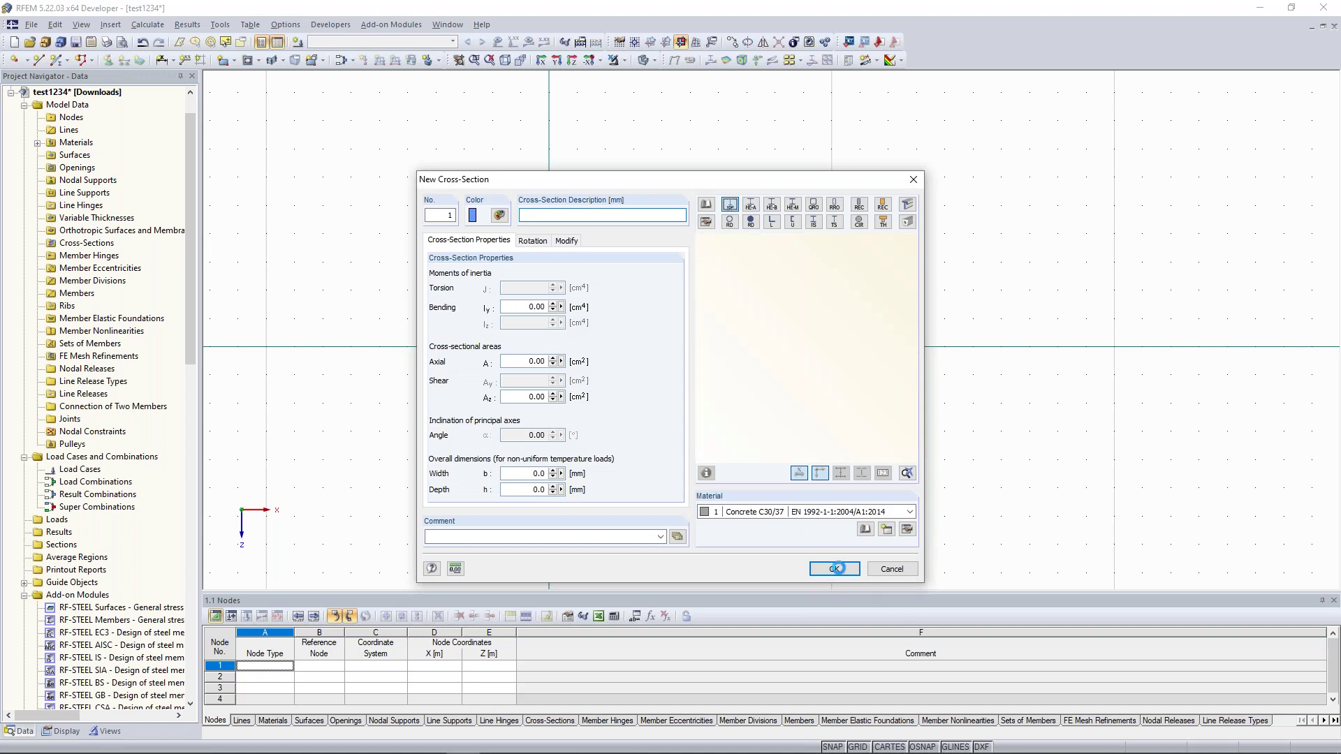
click(706, 267)
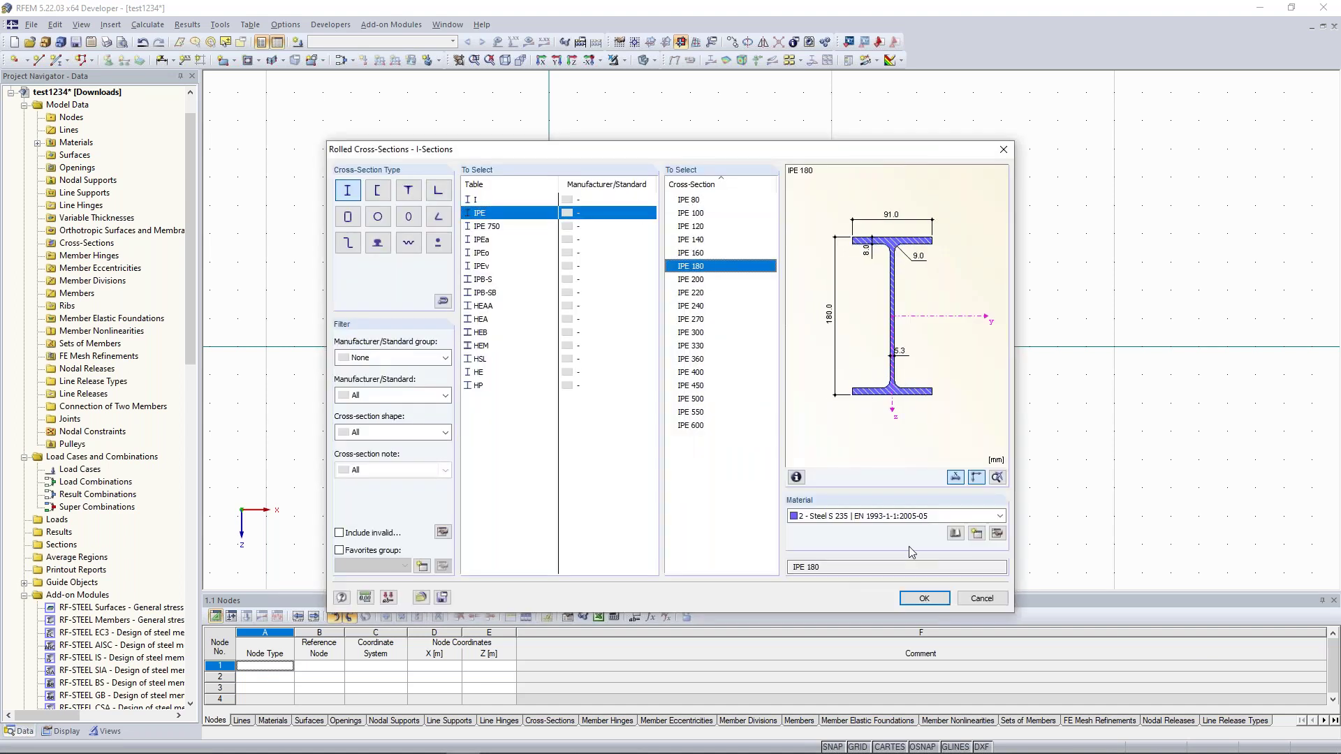
click(917, 597)
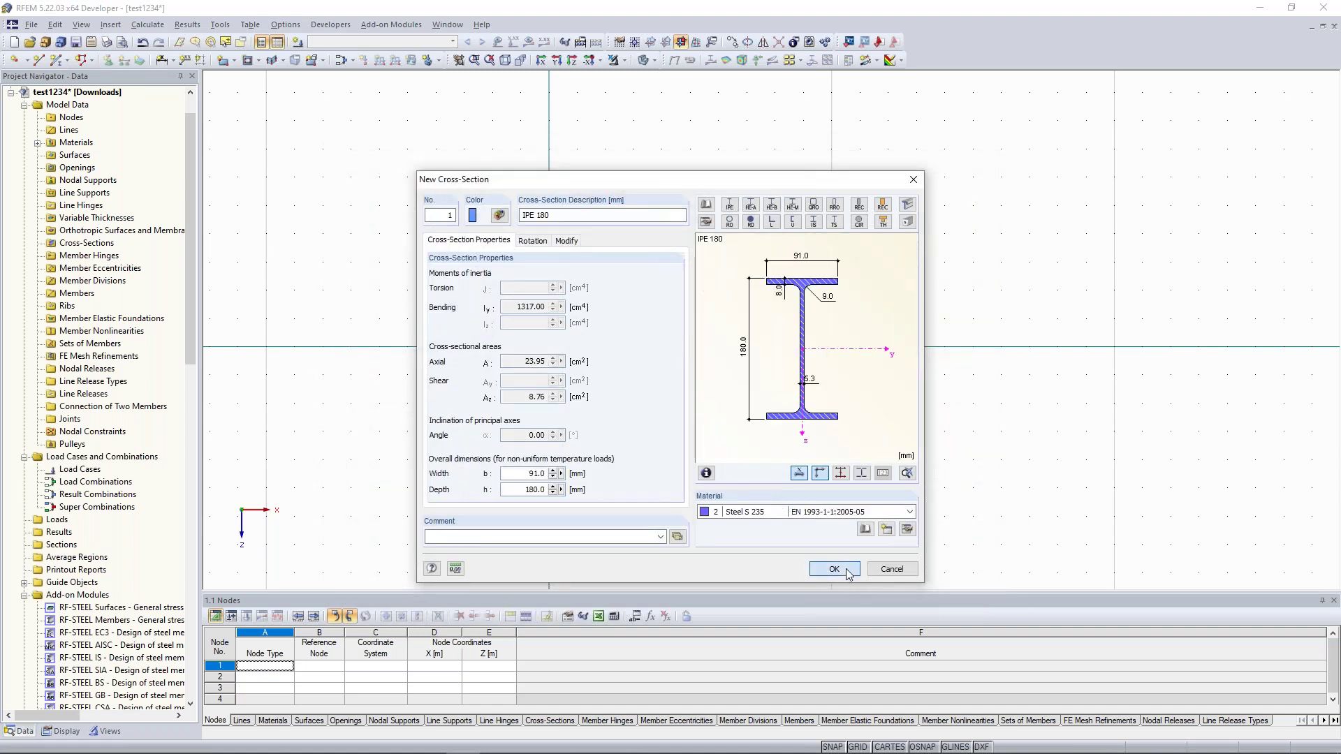
key(Return)
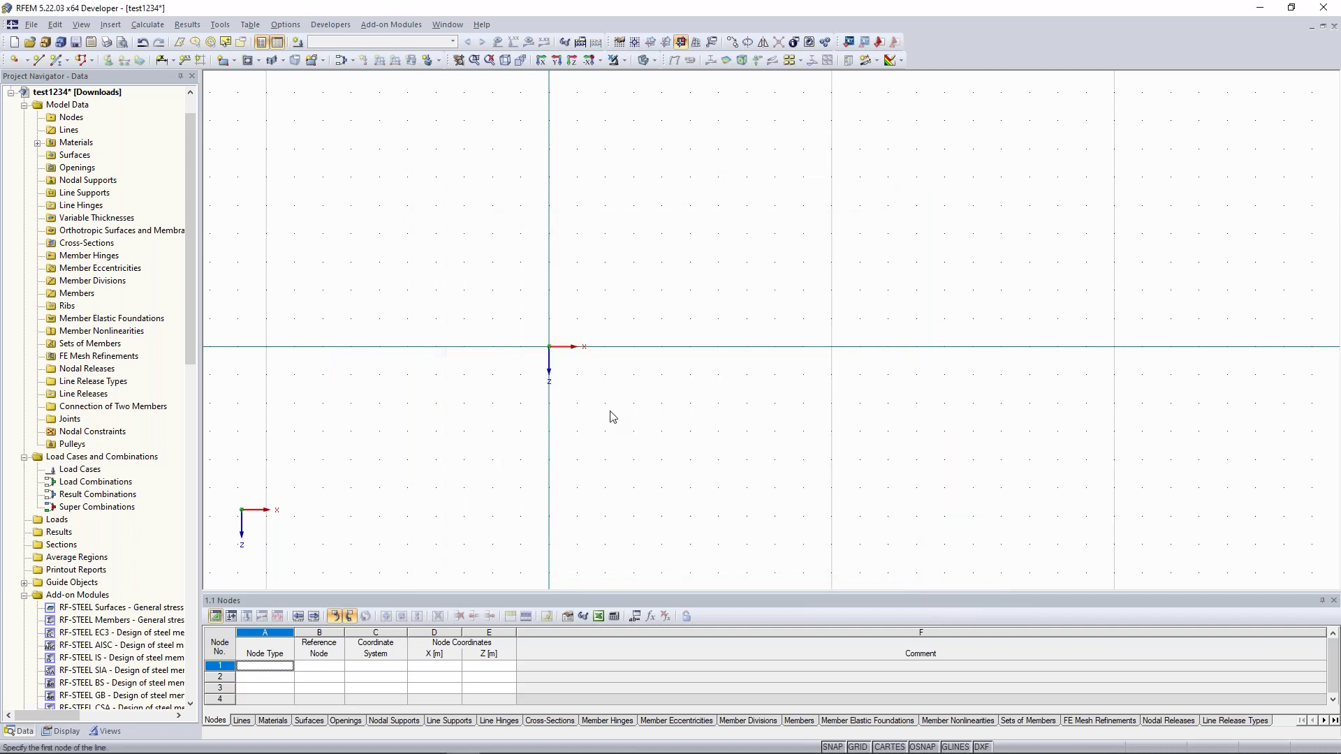
- Draw the beam member from the origin to X 10.000 m along the X axis
click(549, 347)
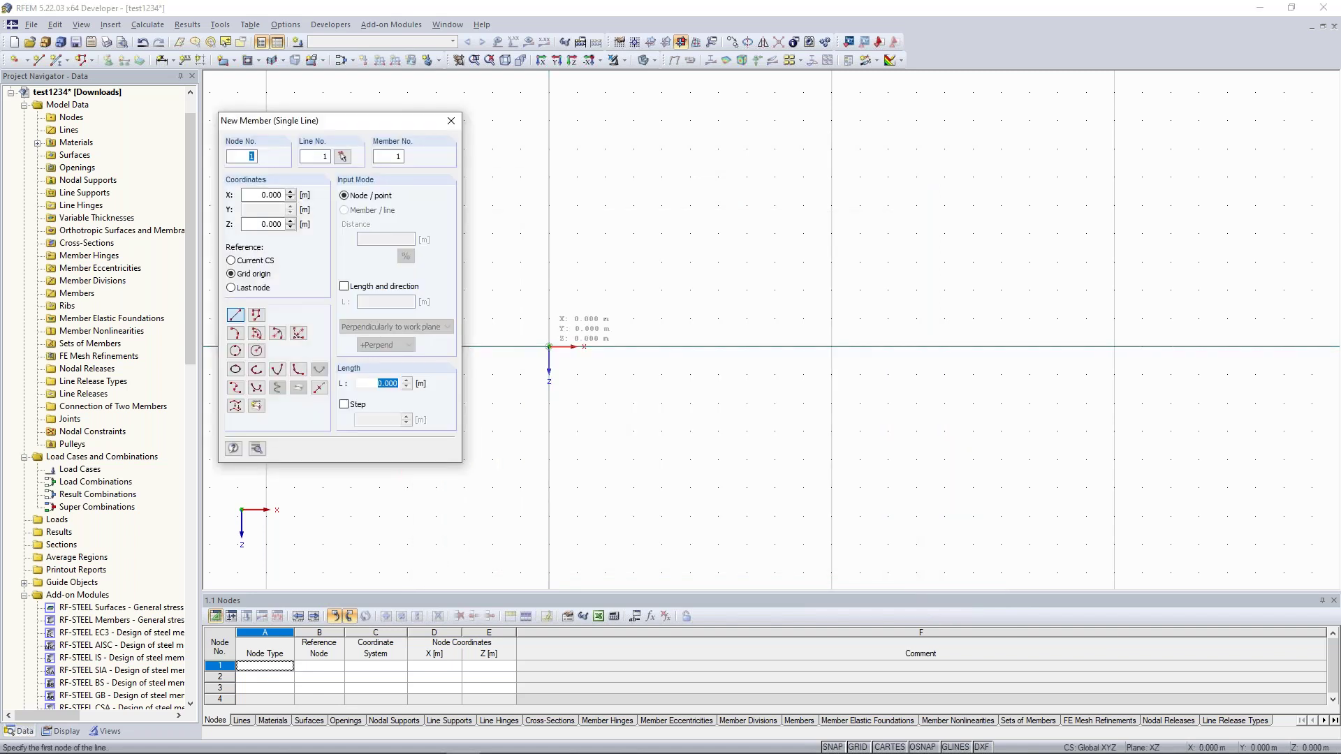
click(831, 346)
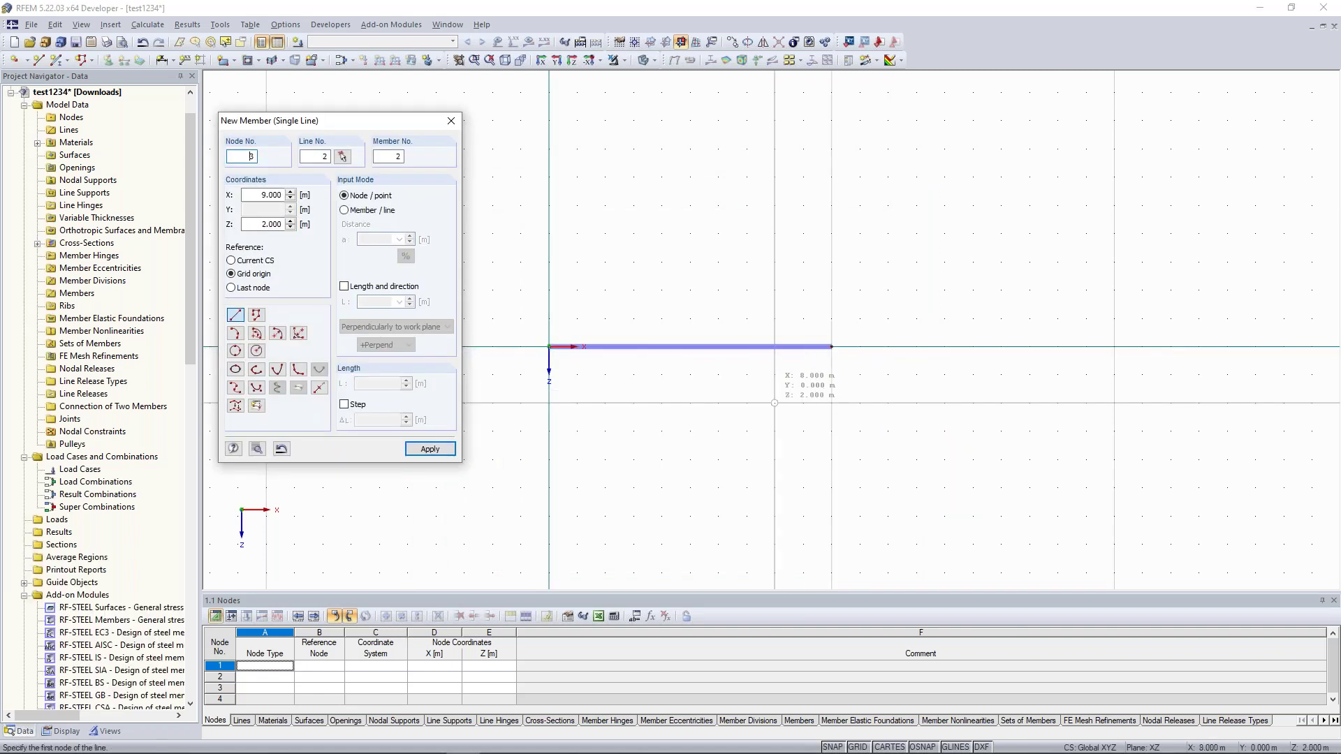
key(Escape)
- Change the beam member's cross-section to IPE 400
right_click(670, 349)
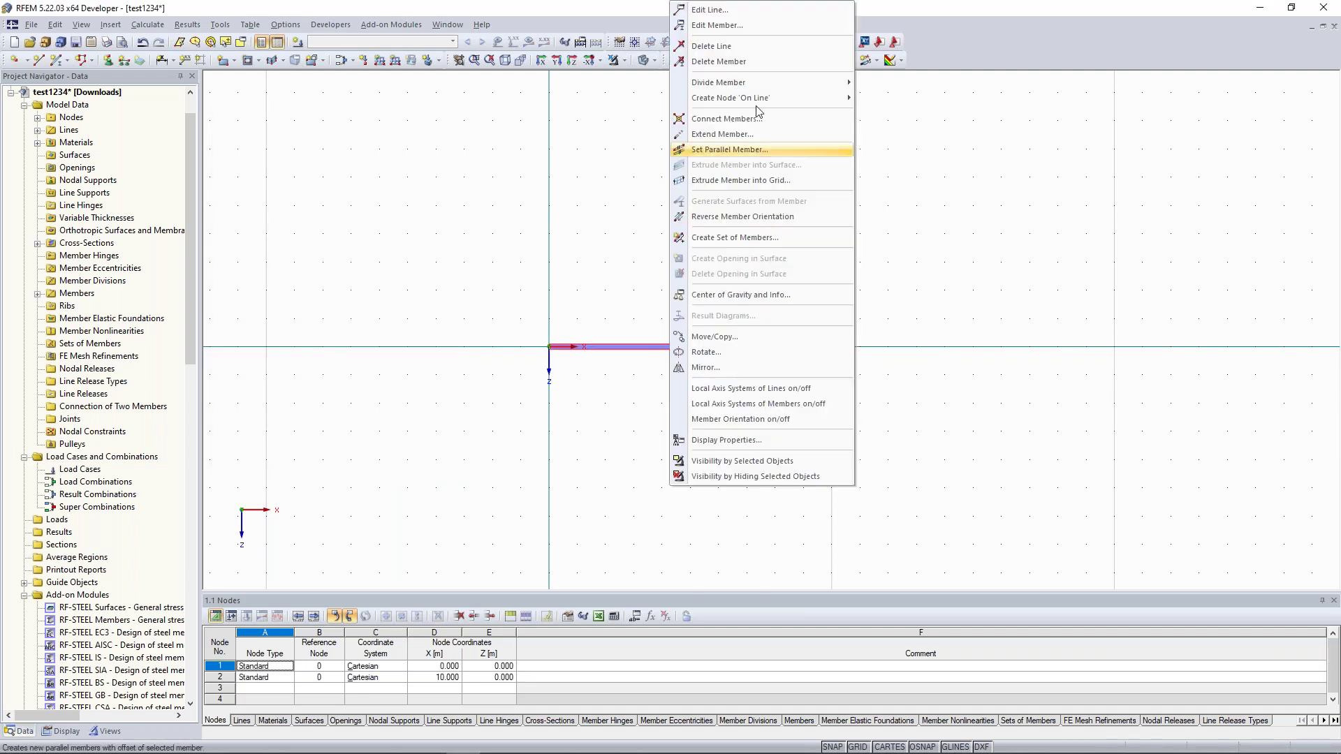
click(744, 28)
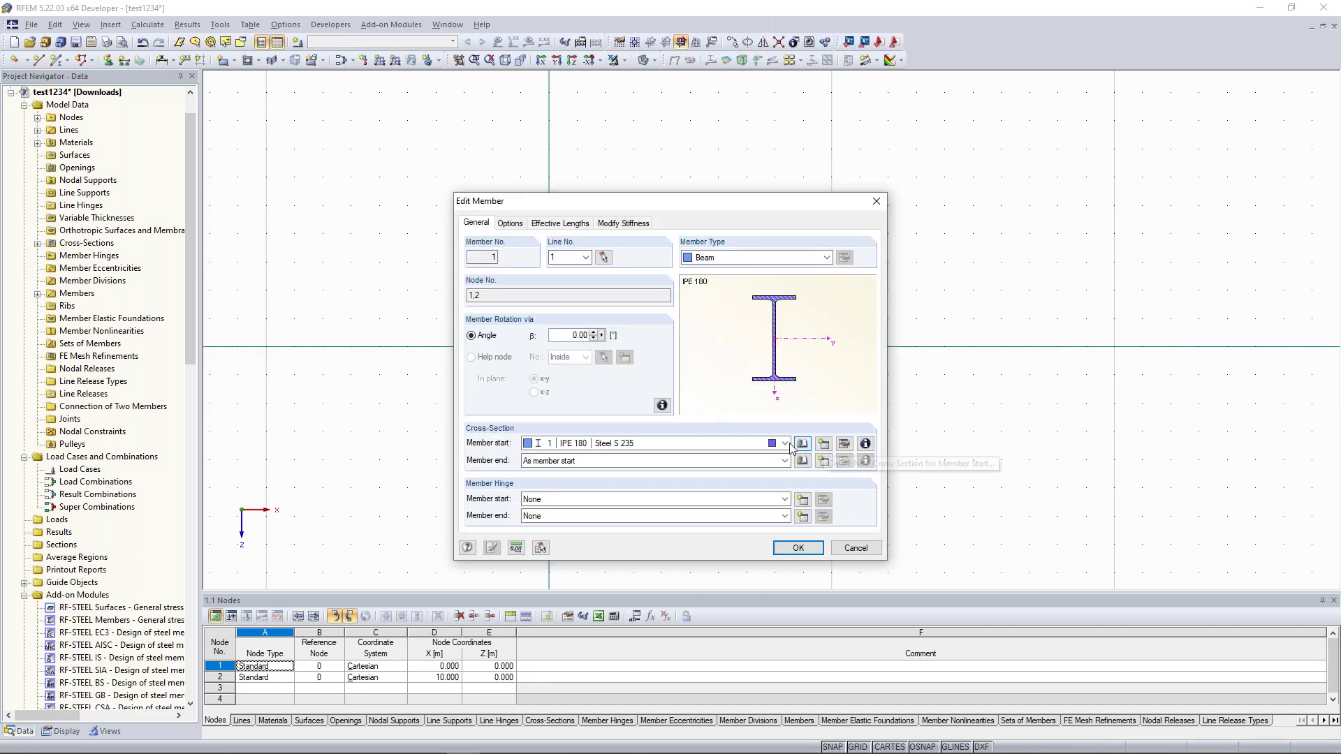
click(844, 444)
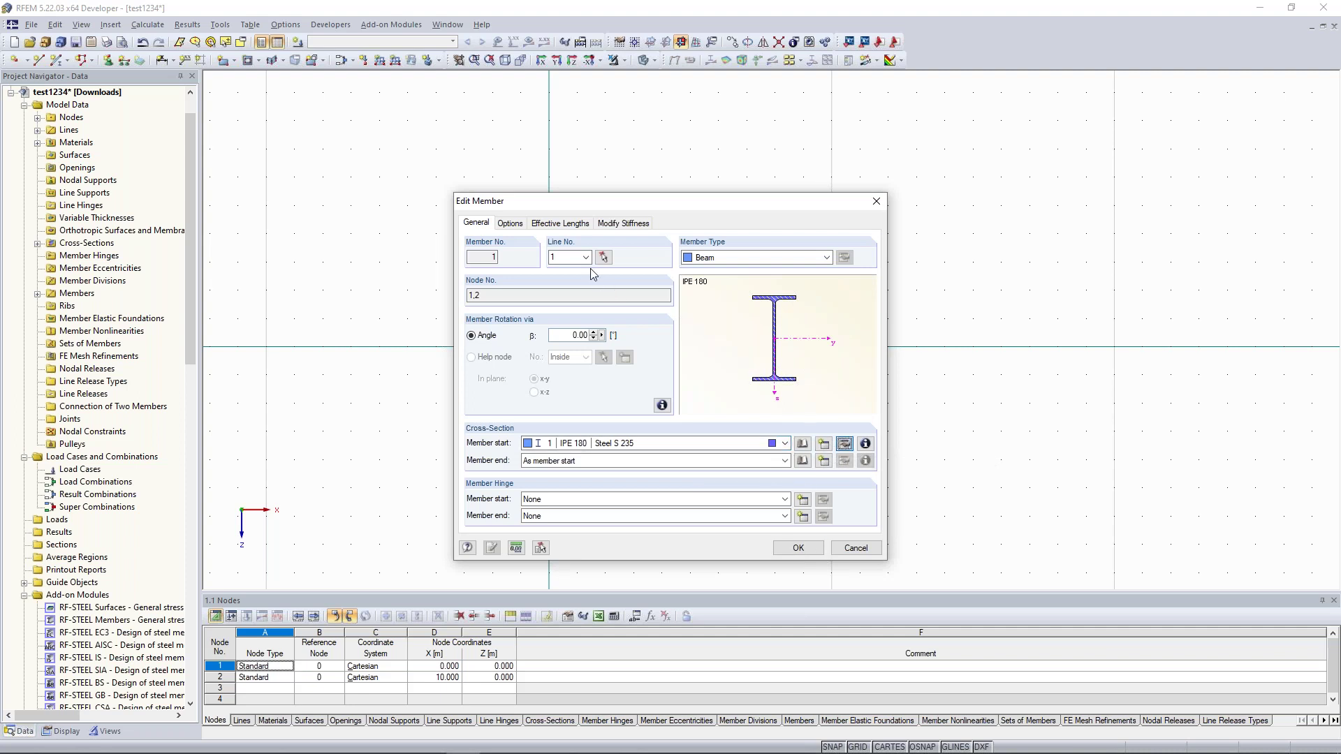
drag(539, 216, 579, 219)
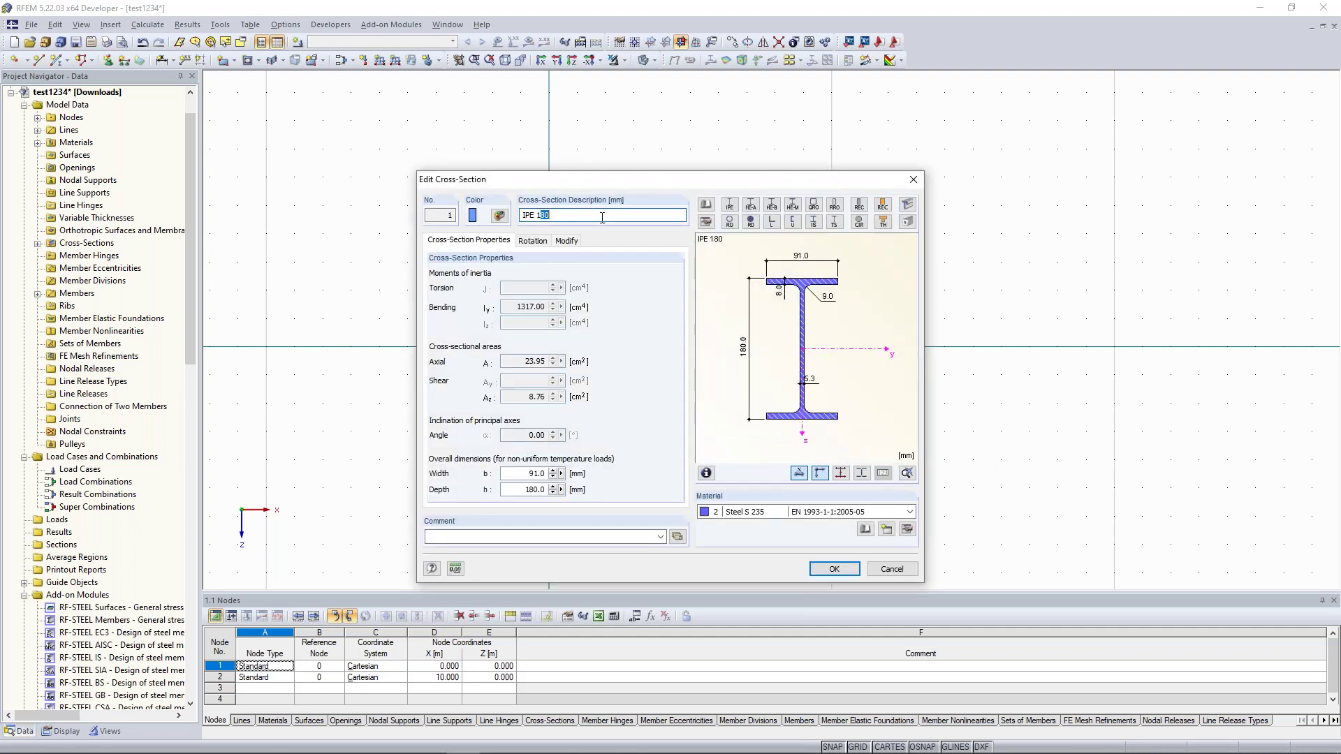
text(400)
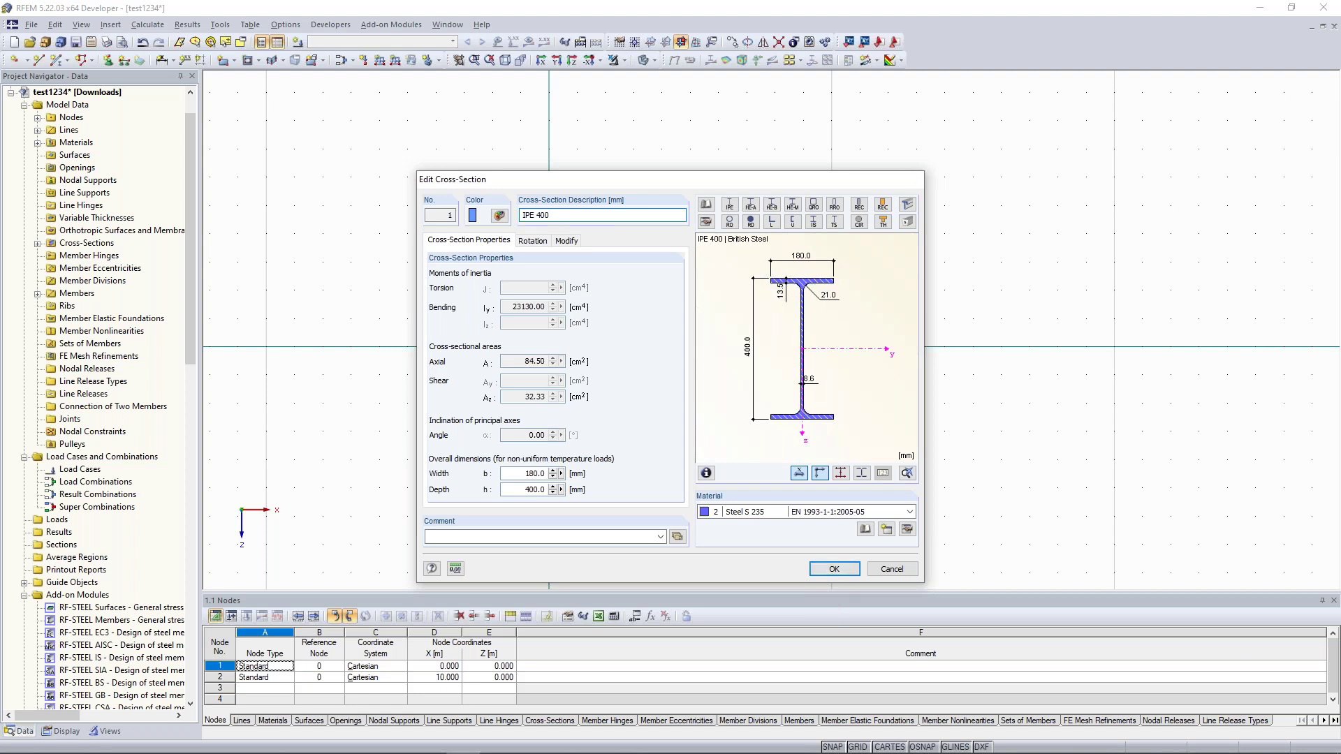
key(Return)
key(Return)
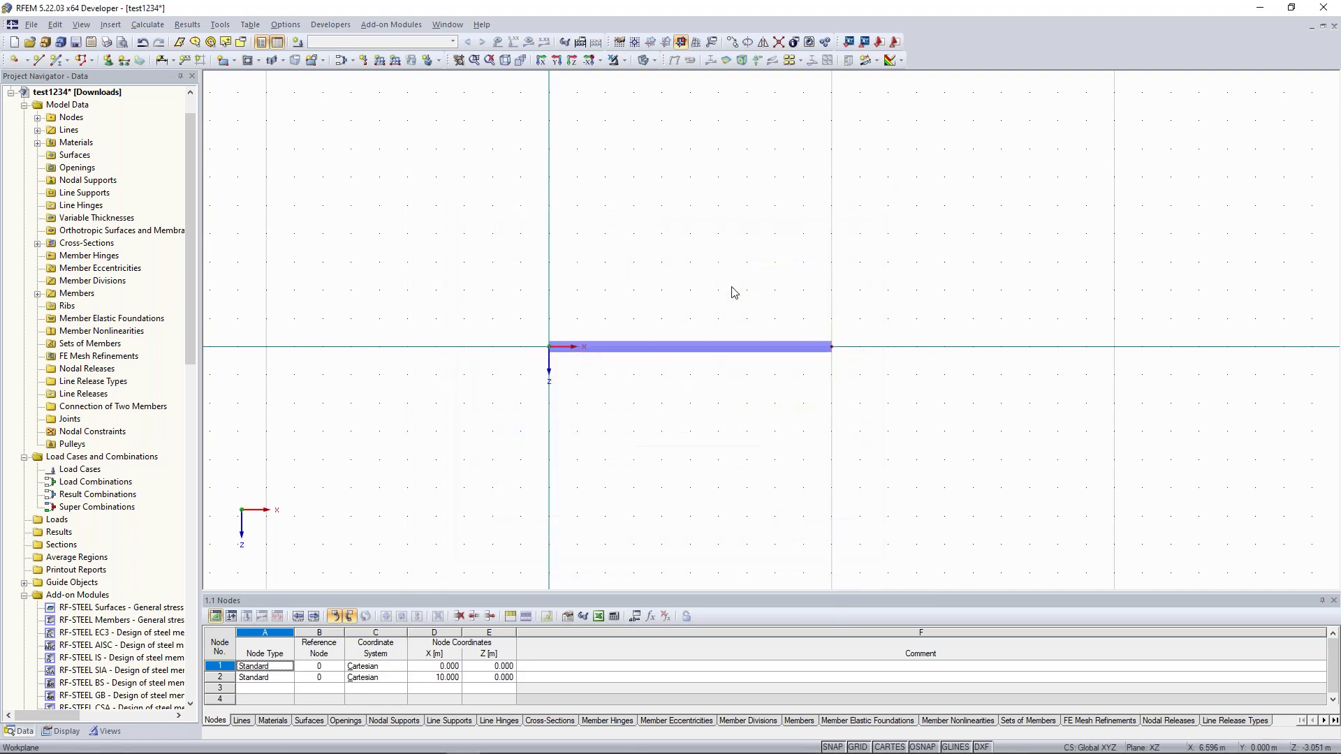
- Place a new node on the beam member at X 5.000 m by distance, without dividing the member
scroll(724, 297, up, 2)
scroll(668, 283, up, 1)
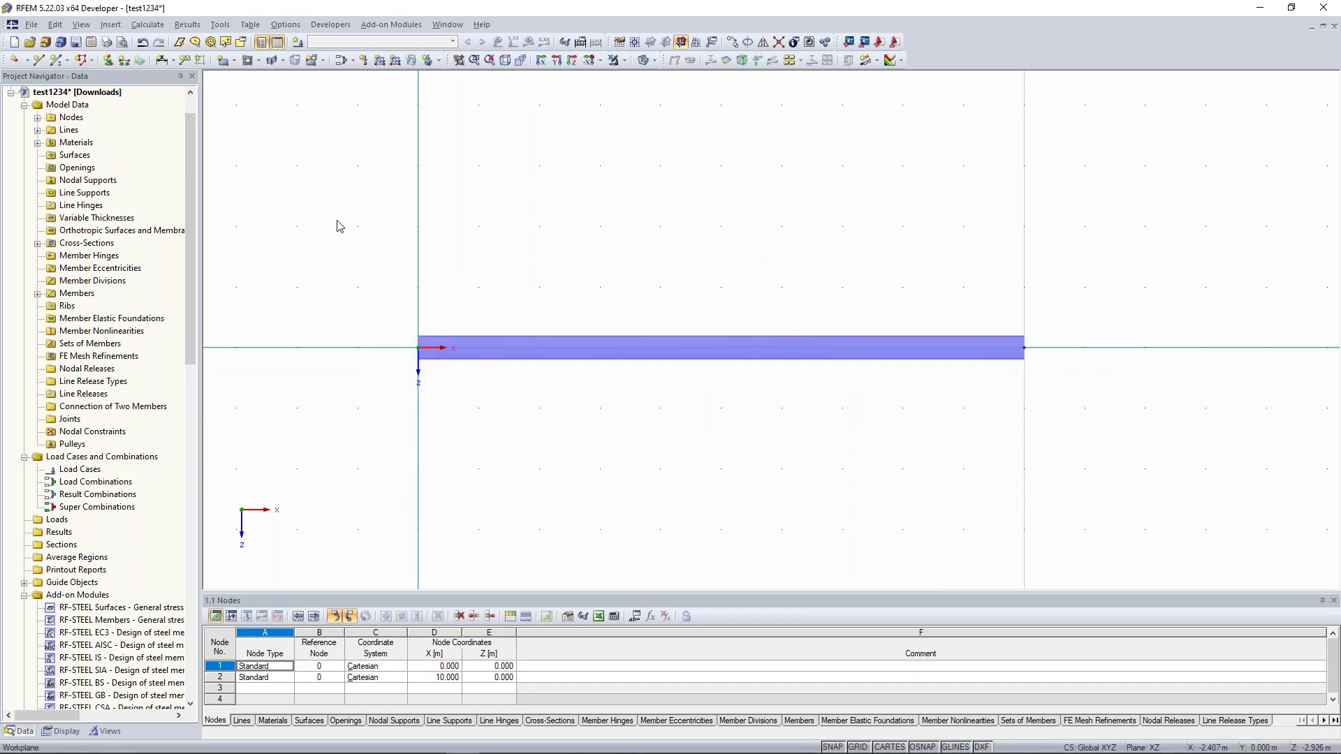
right_click(688, 358)
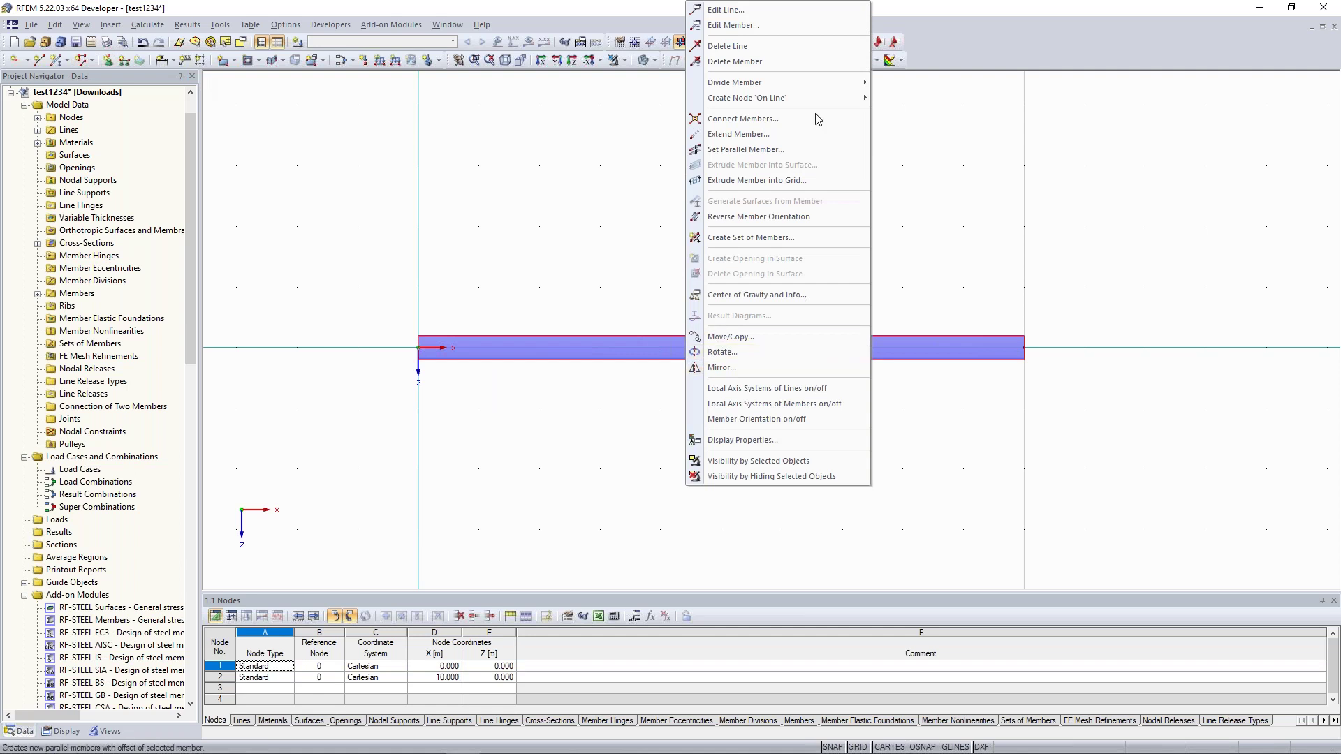
mouse_move(838, 82)
click(919, 113)
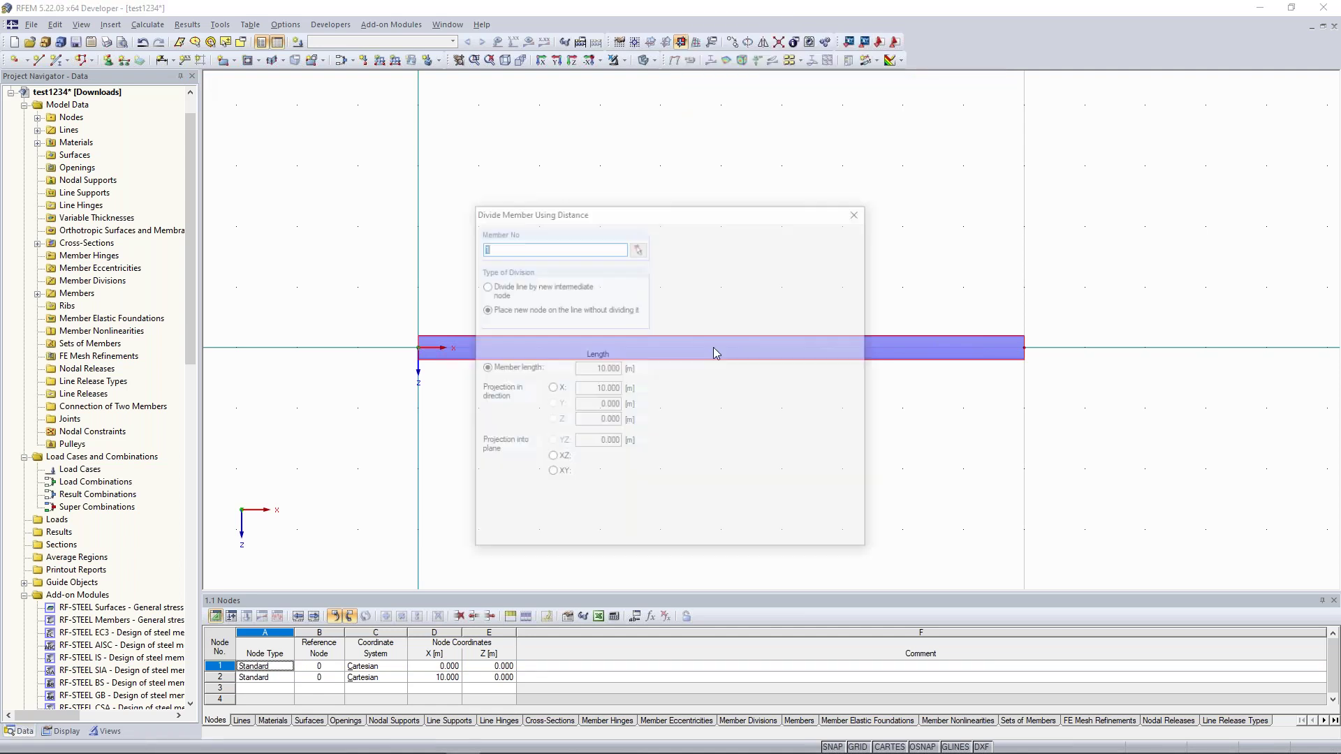
click(778, 536)
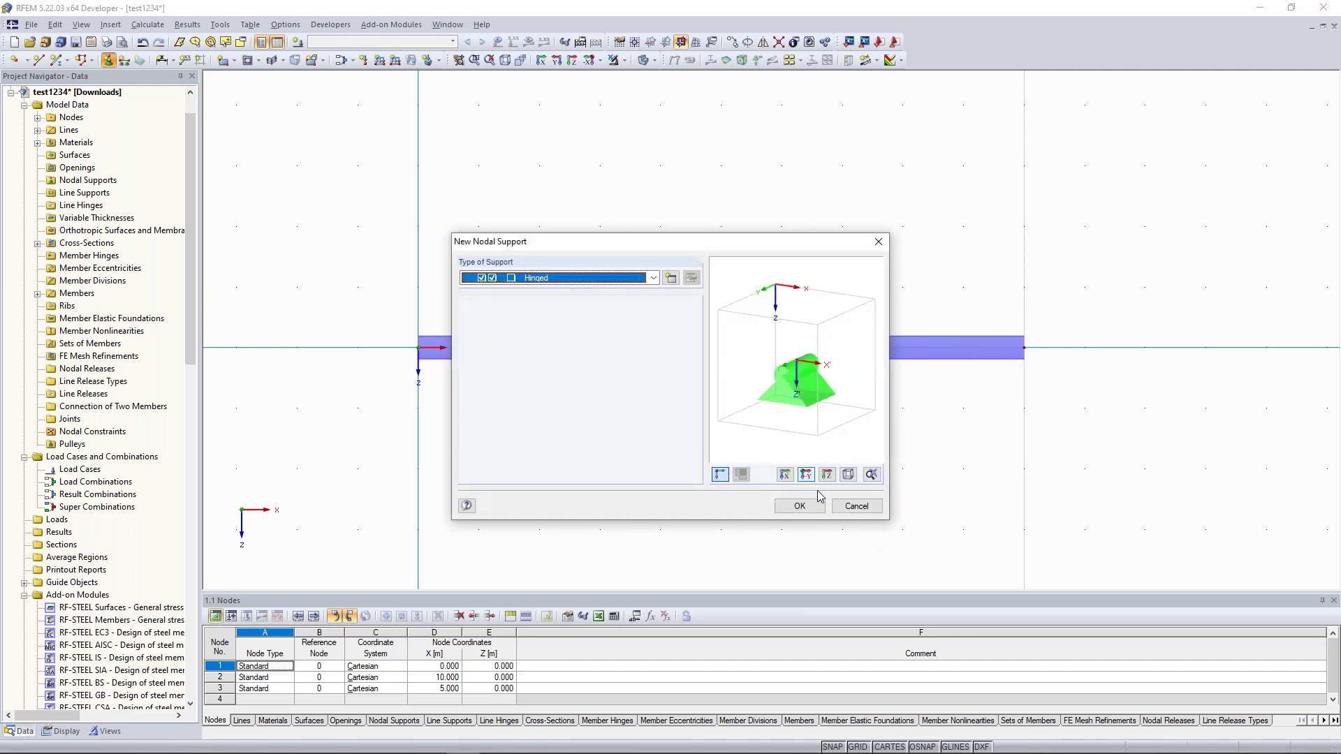
- Add a hinged nodal support at the origin and Sliding in X' supports at the beam's middle and end nodes
click(796, 503)
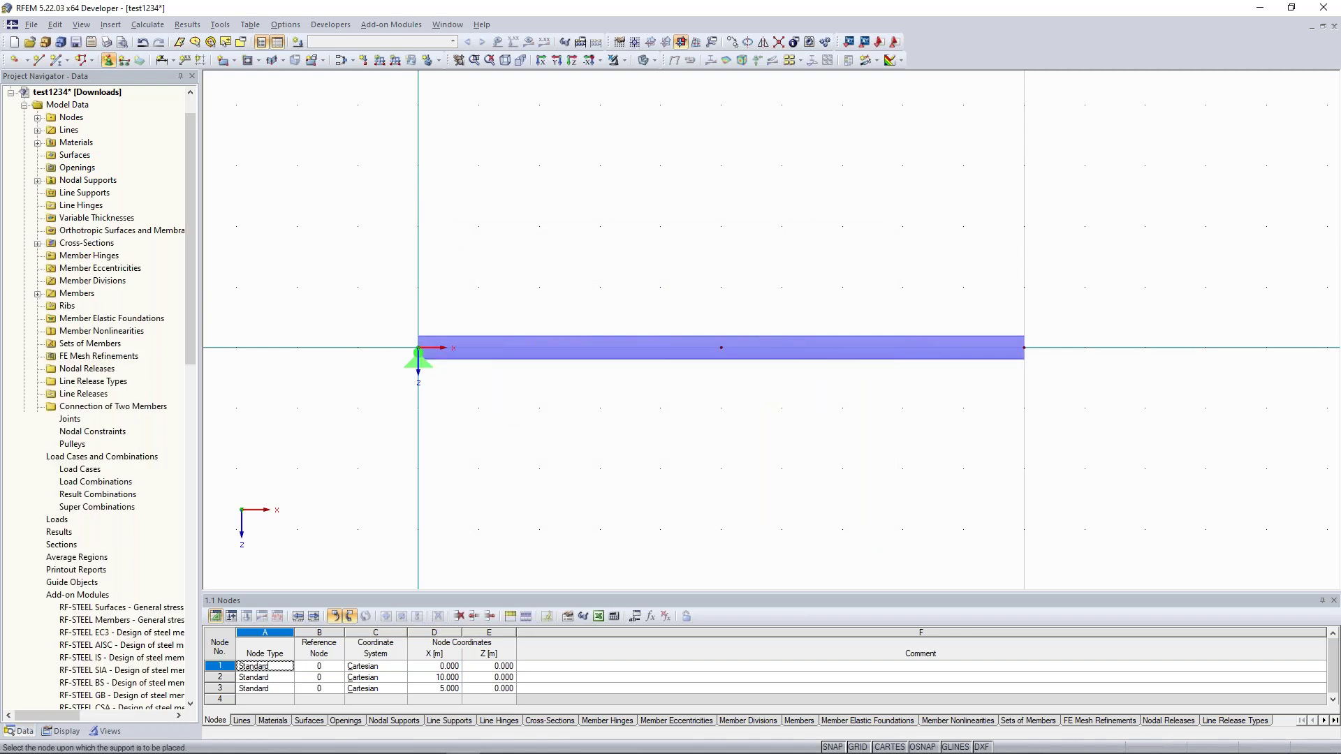
key(Escape)
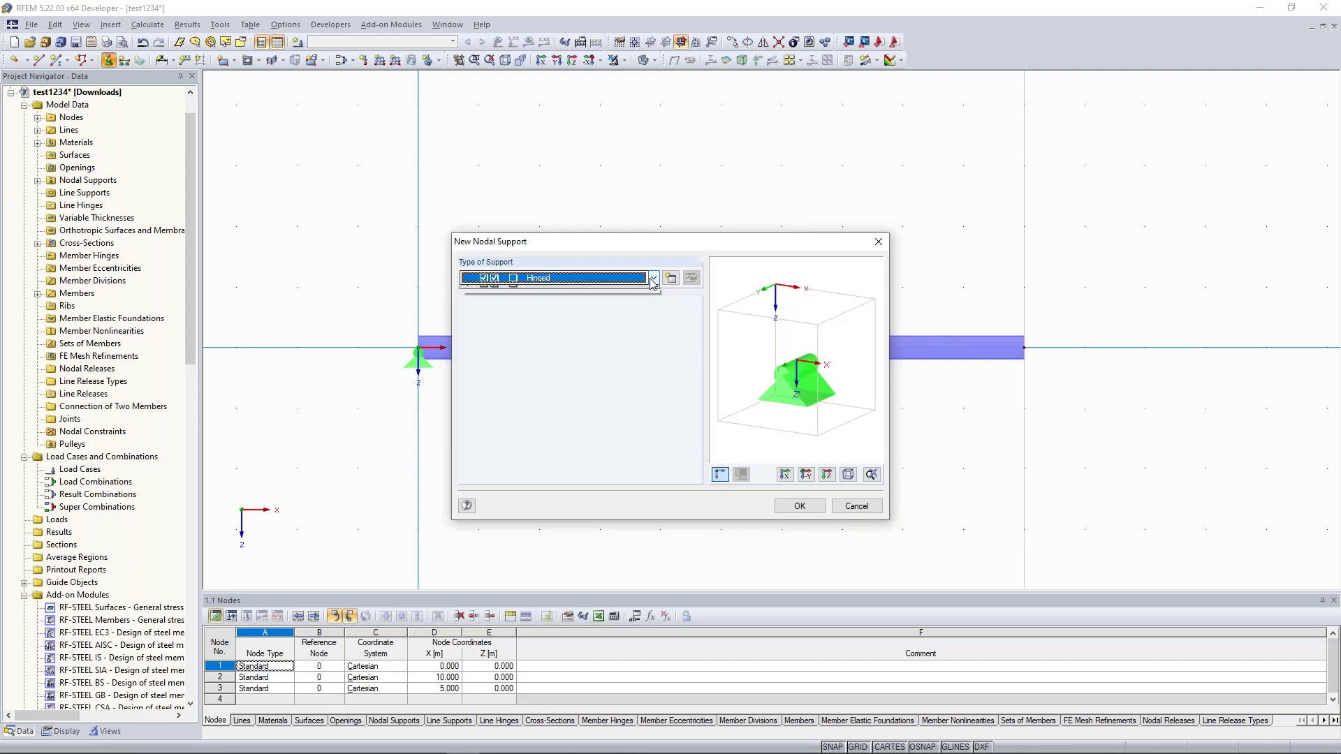
click(653, 277)
click(559, 303)
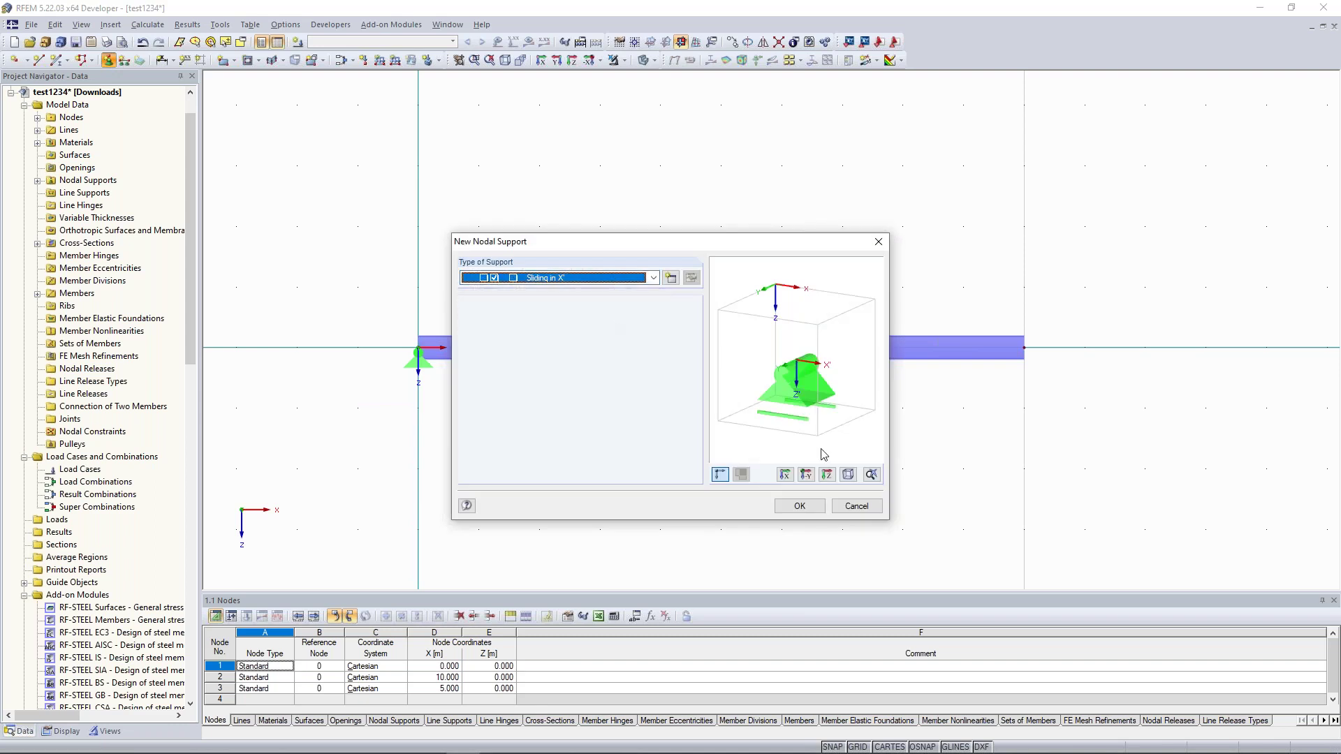
click(799, 506)
drag(690, 295, 1088, 442)
key(Escape)
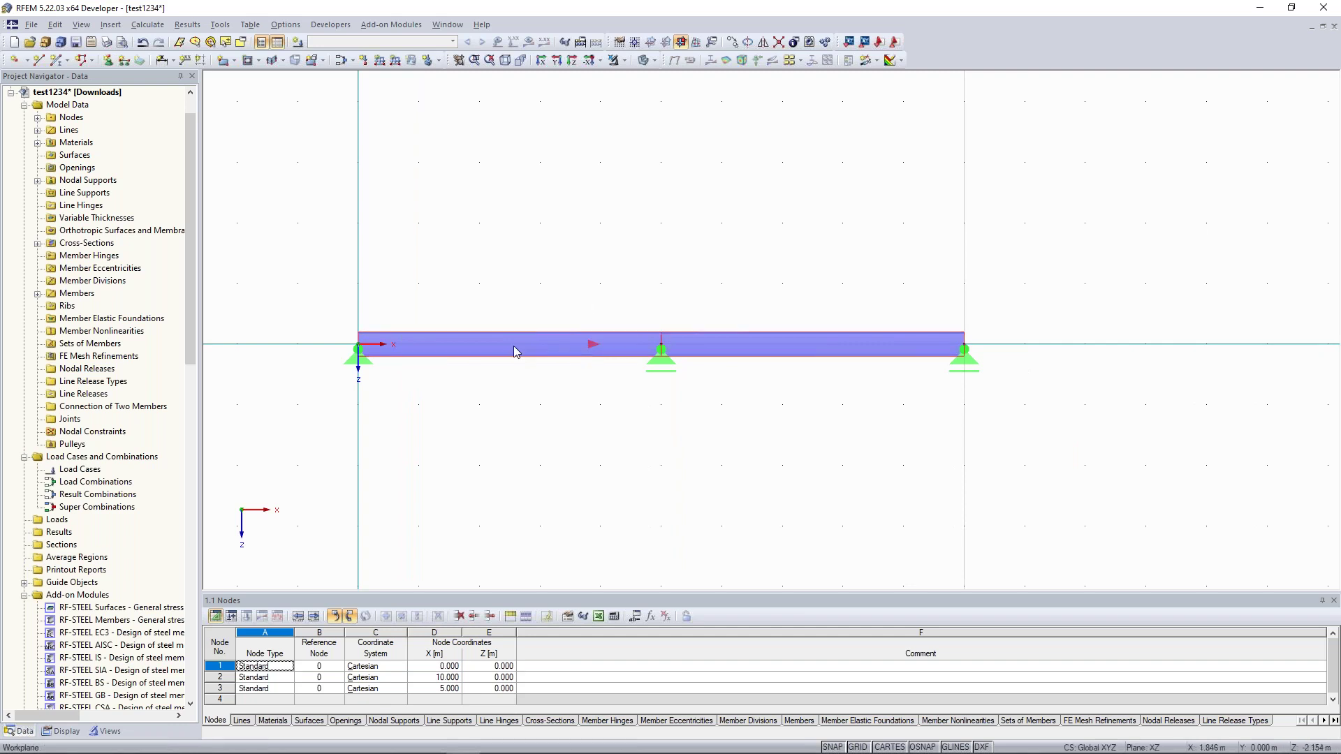
- Divide the beam member graphically at X 2.000 m
scroll(516, 353, up, 1)
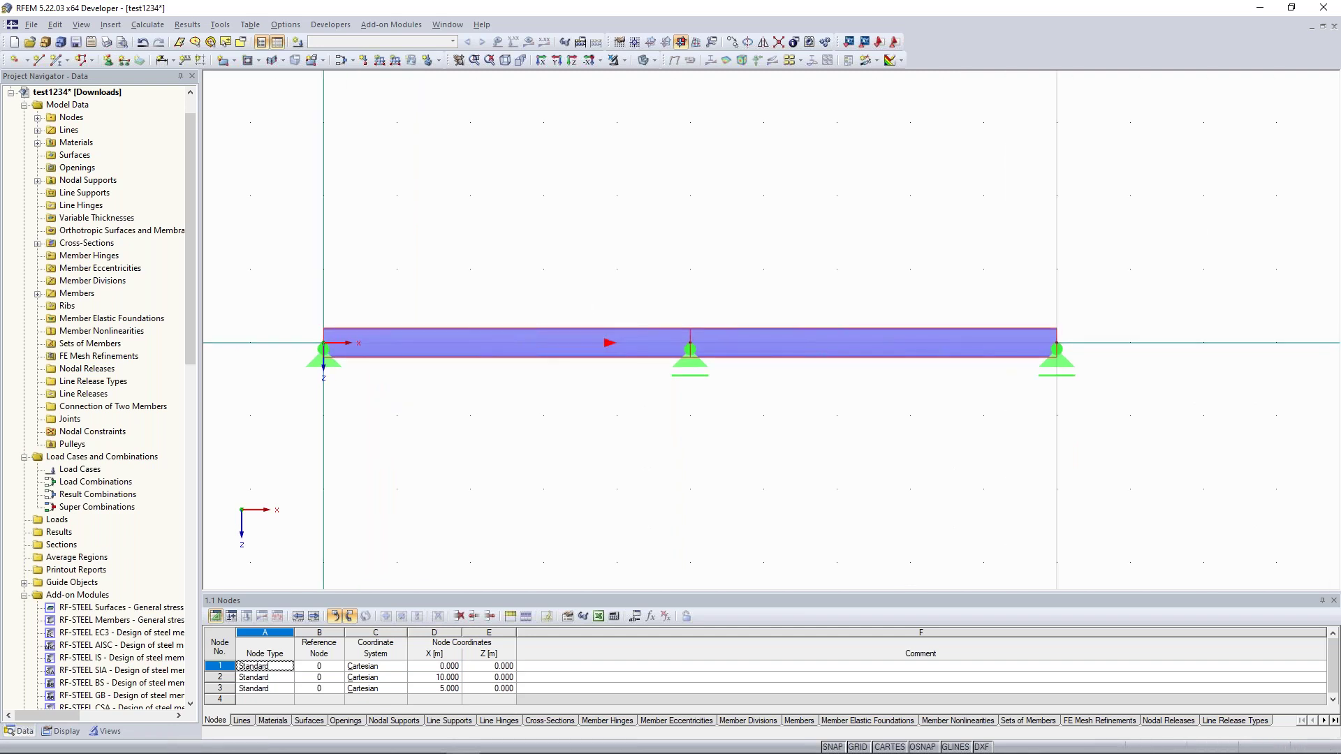
right_click(530, 342)
mouse_move(623, 85)
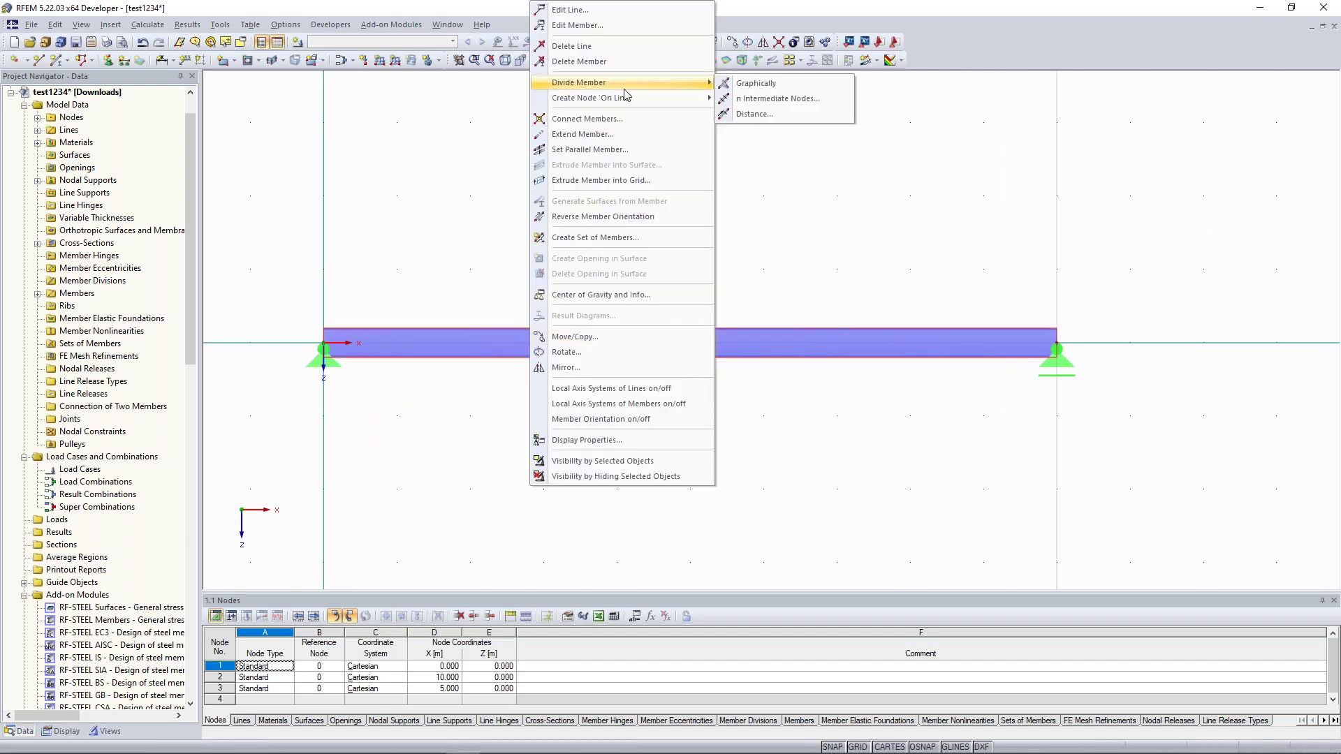
click(787, 90)
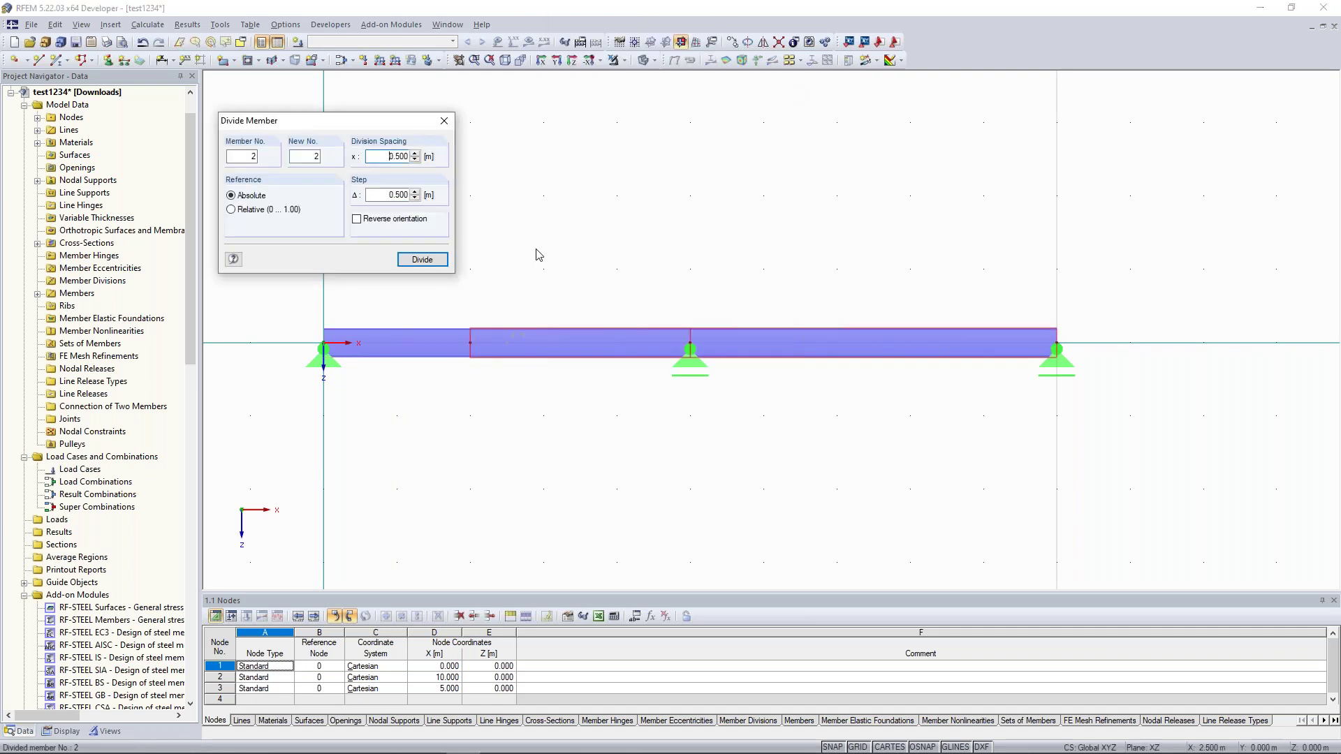
click(459, 314)
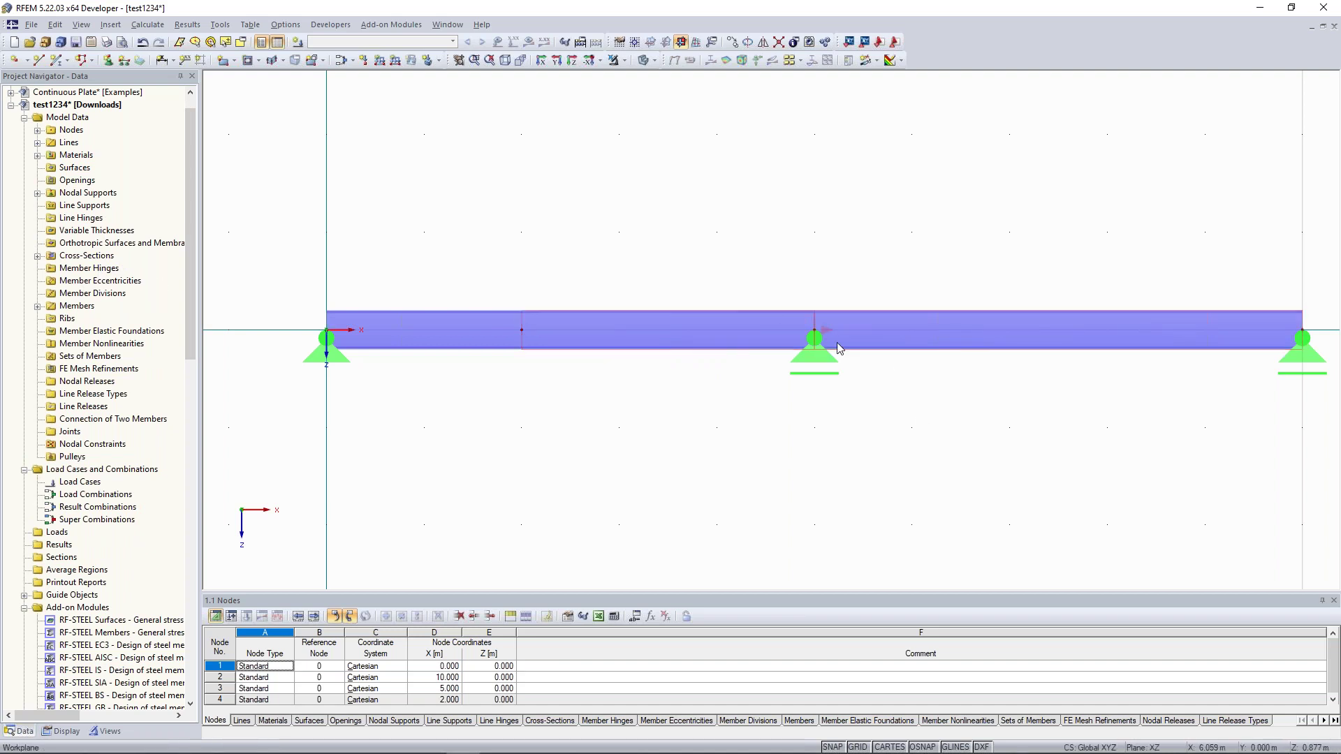
- Try moving the longer member by its middle support node to X 6.000 m, Z -1.000 m, and undo the move
click(778, 41)
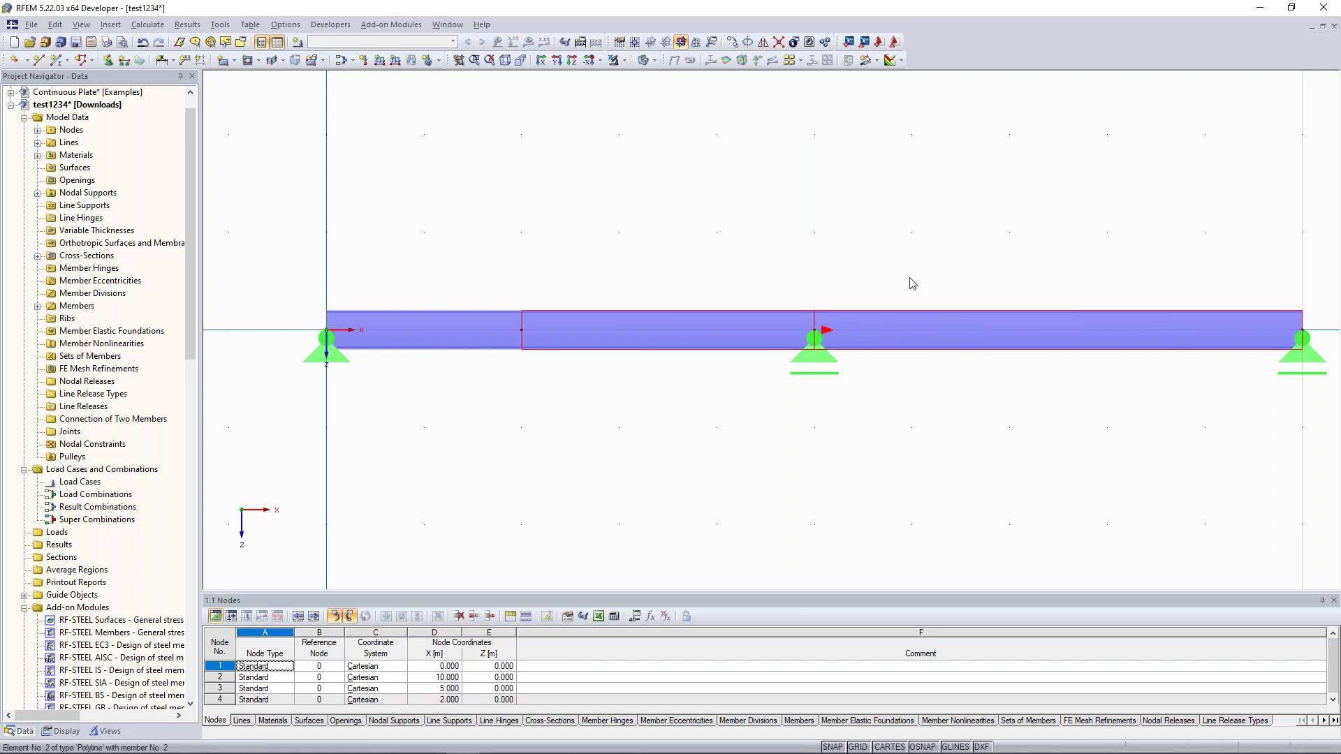
drag(815, 330, 912, 232)
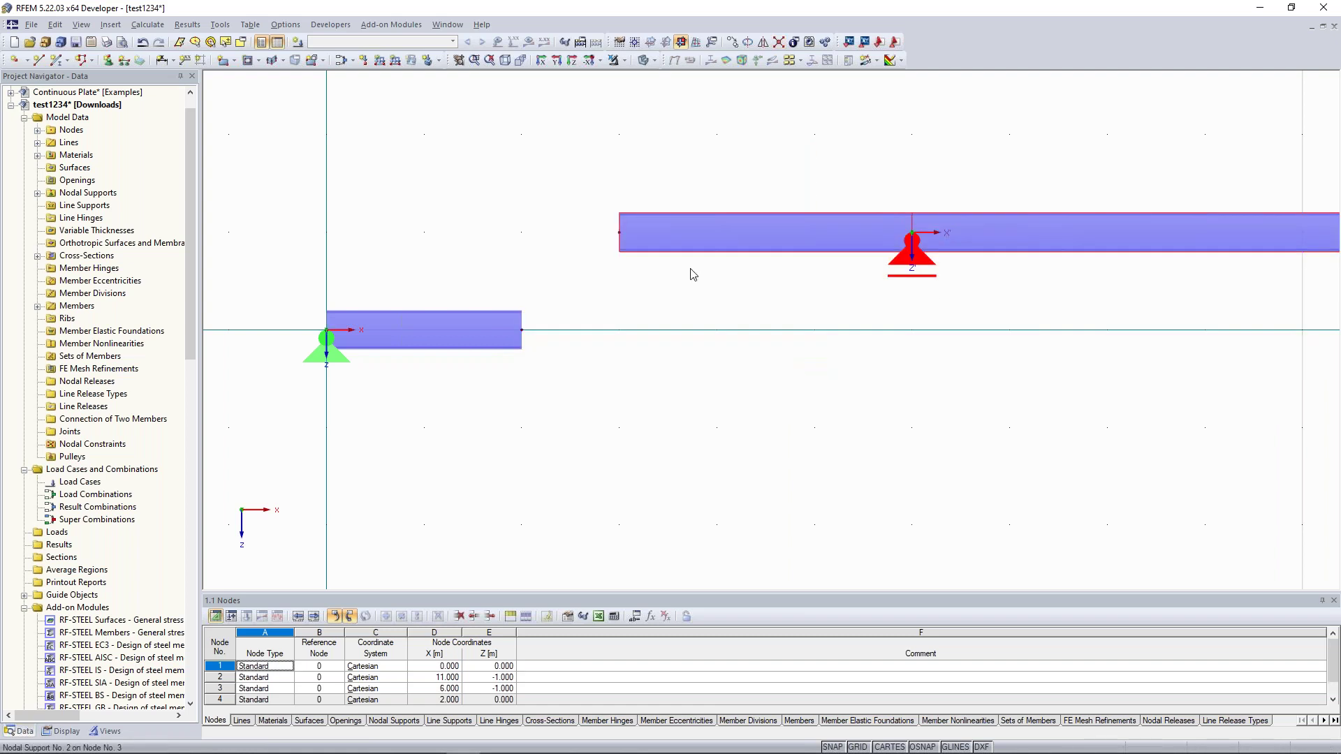
key(ctrl+z)
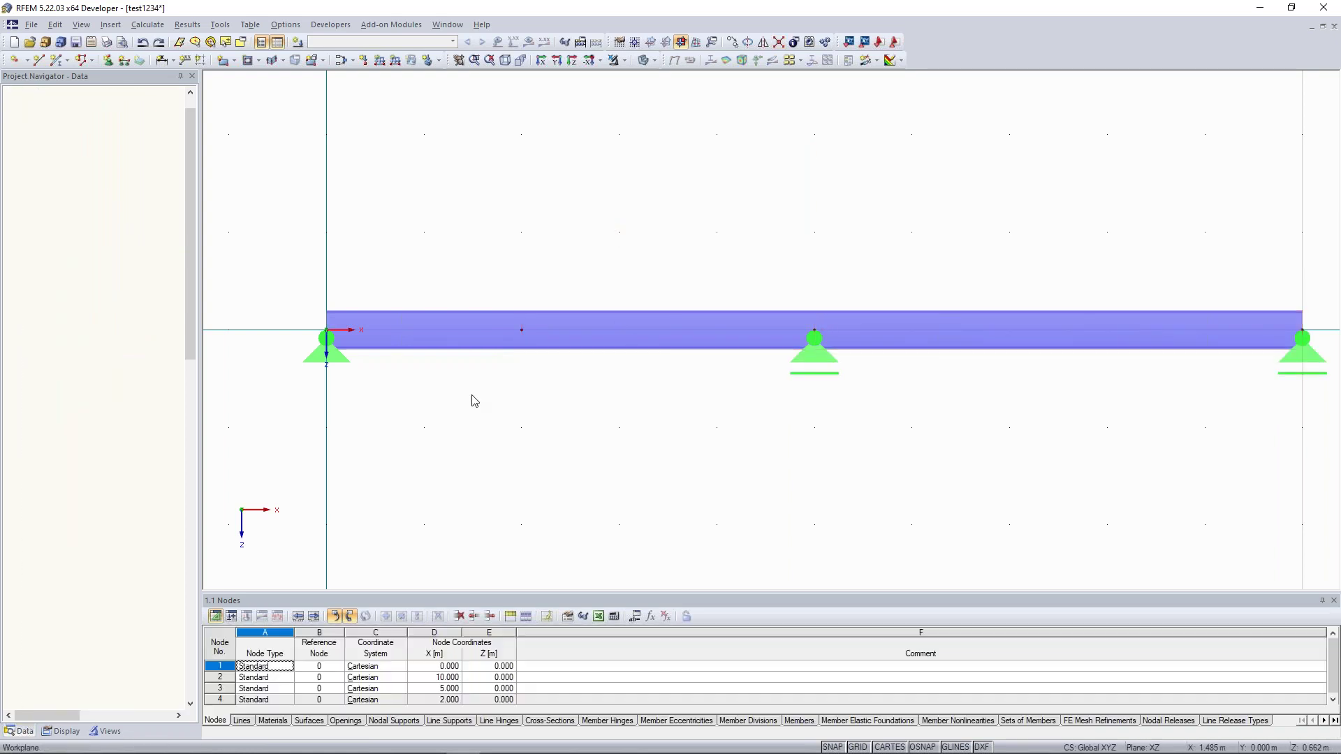
- Create a member hinge releasing φy in local member axes and assign it to the end of the short first member
right_click(450, 327)
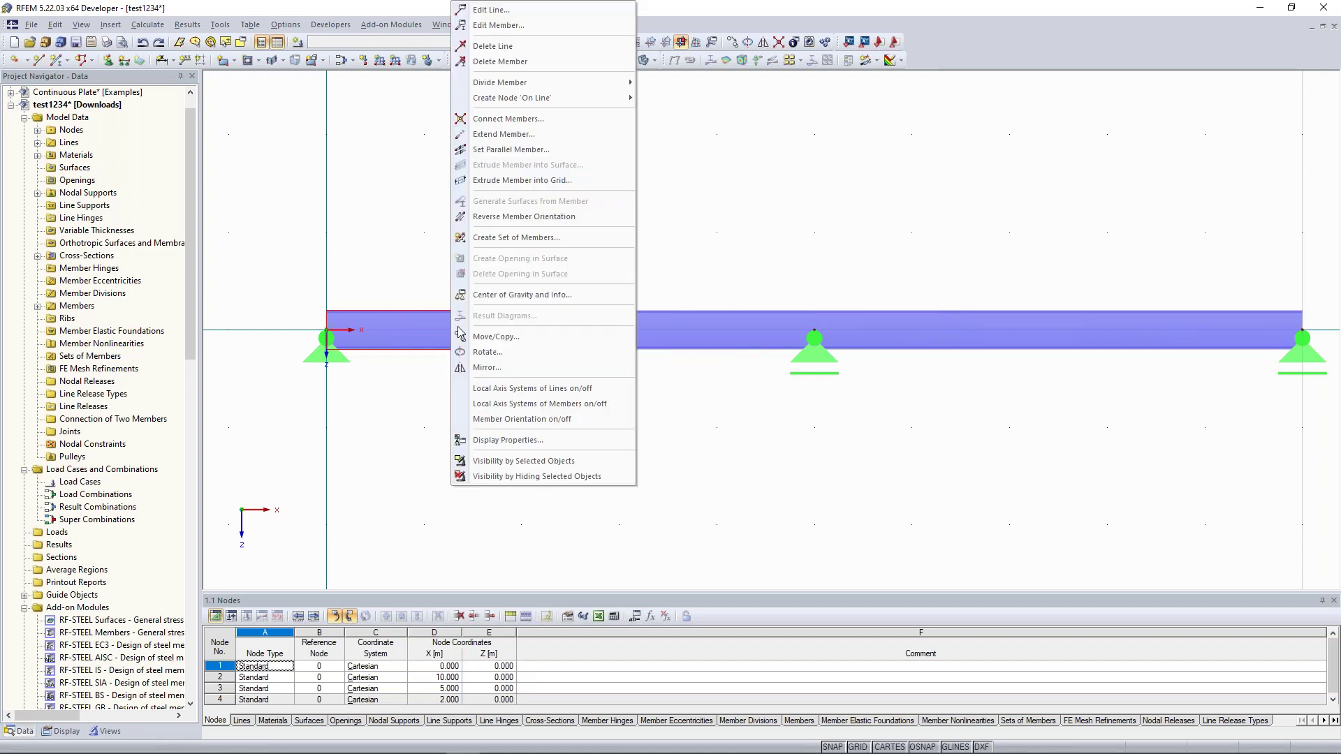
click(582, 26)
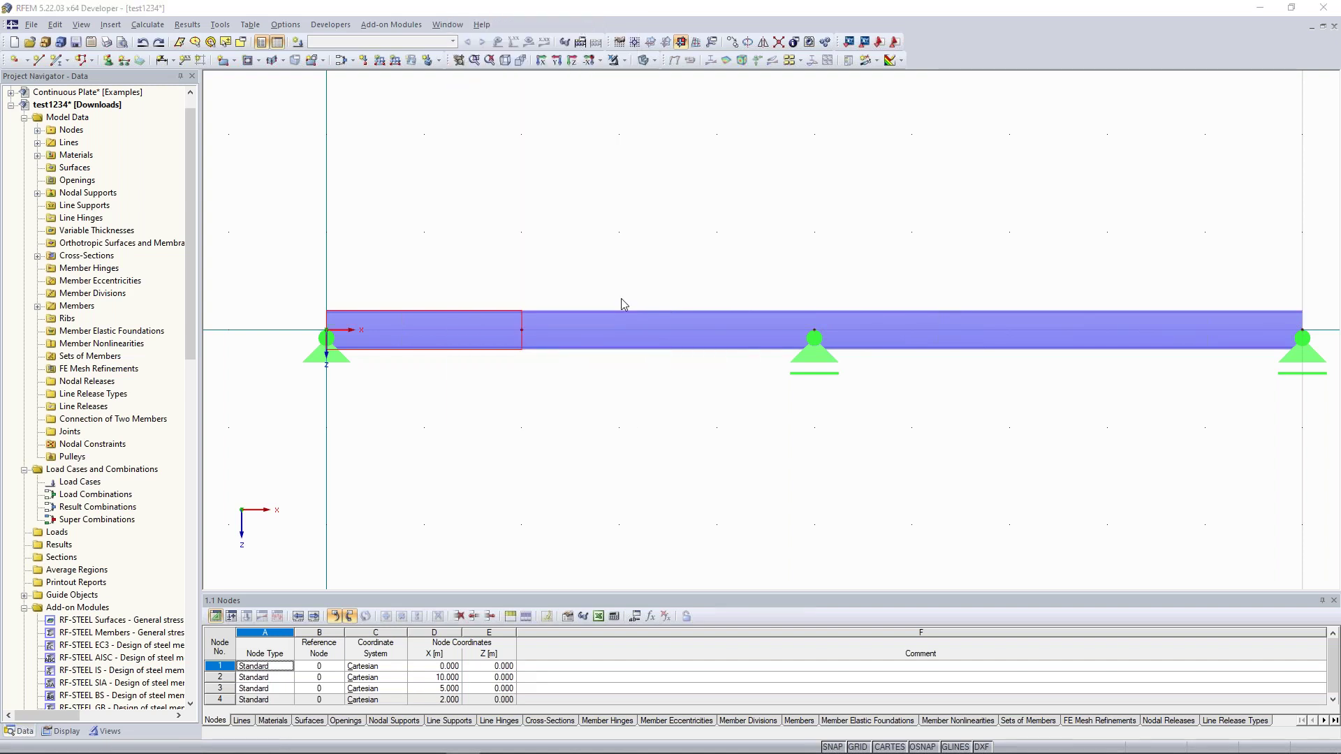
drag(628, 192, 796, 124)
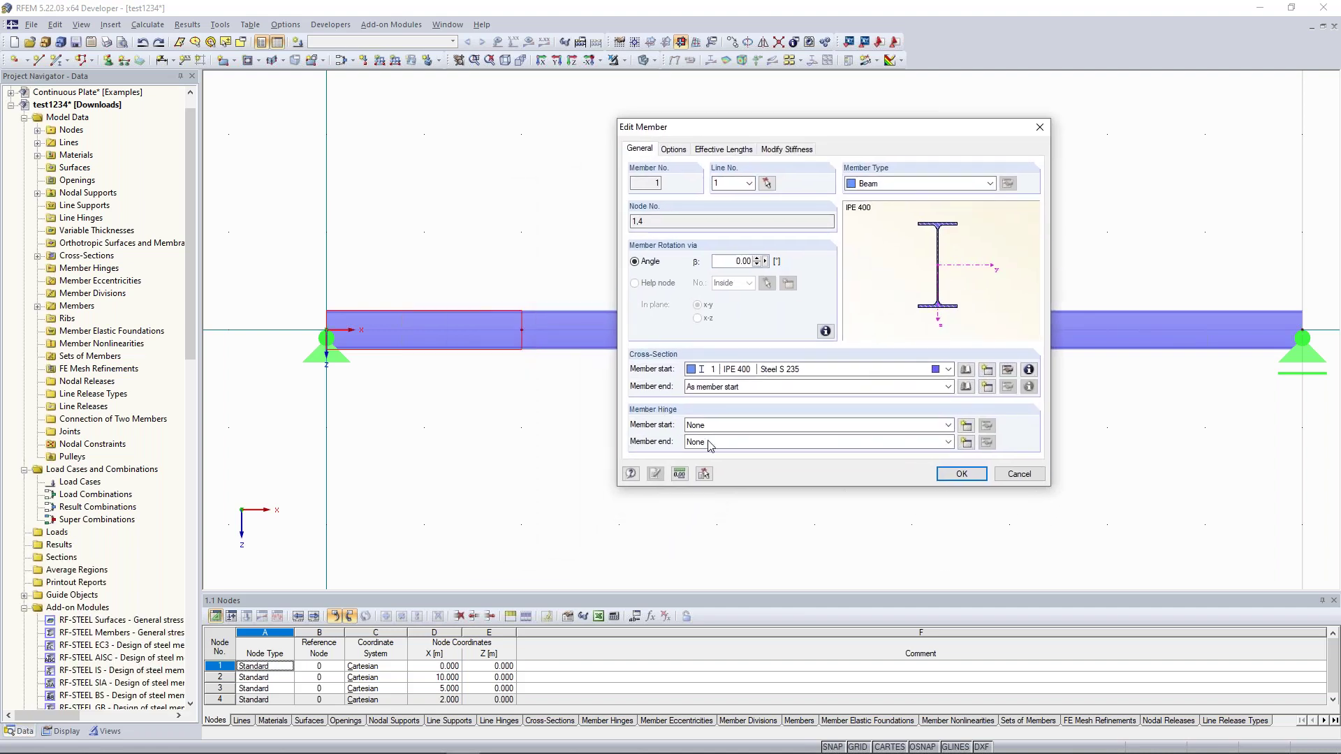
click(968, 444)
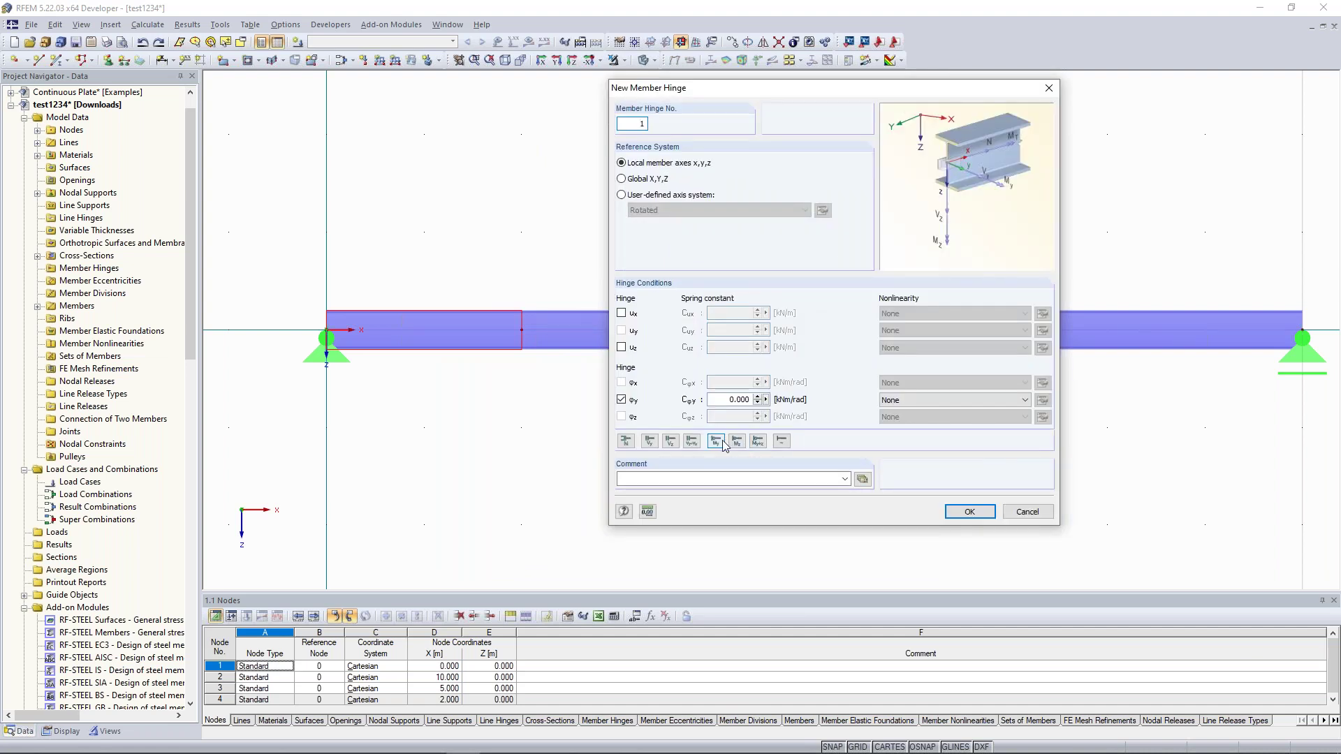
click(717, 442)
click(969, 512)
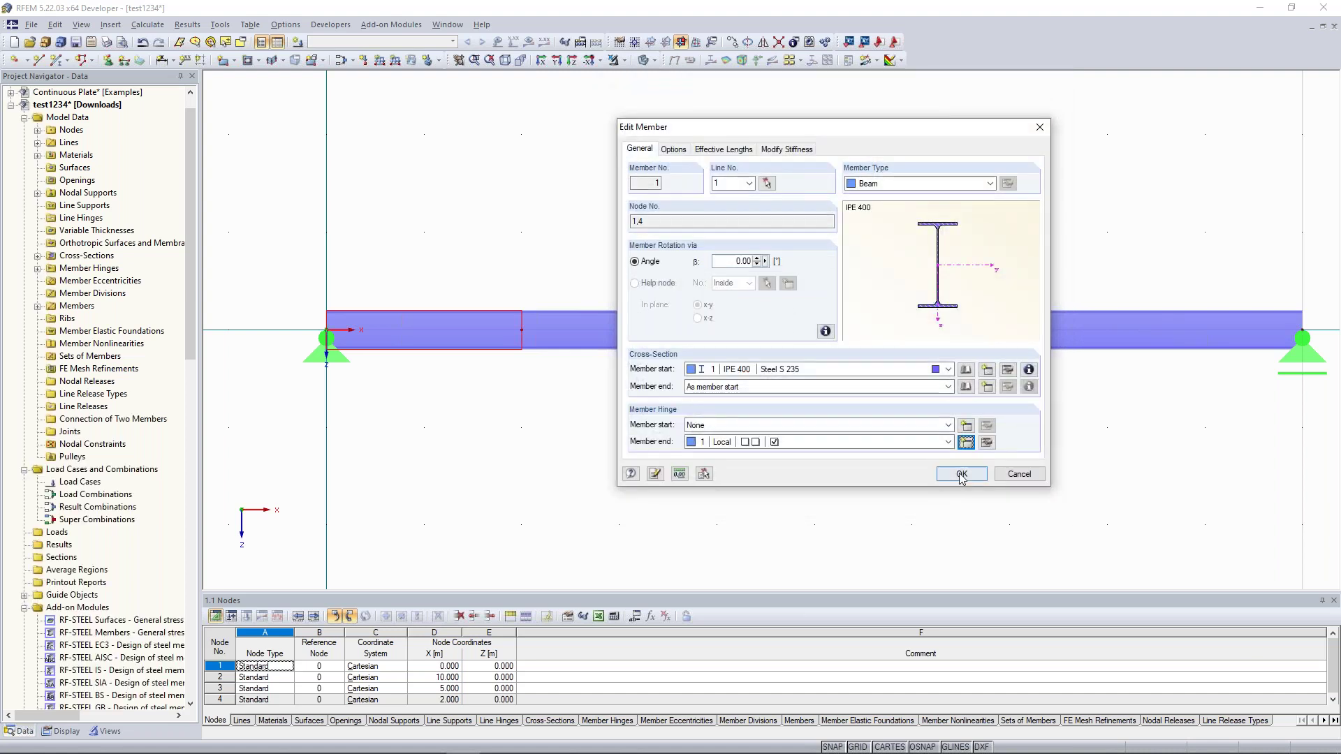
key(Return)
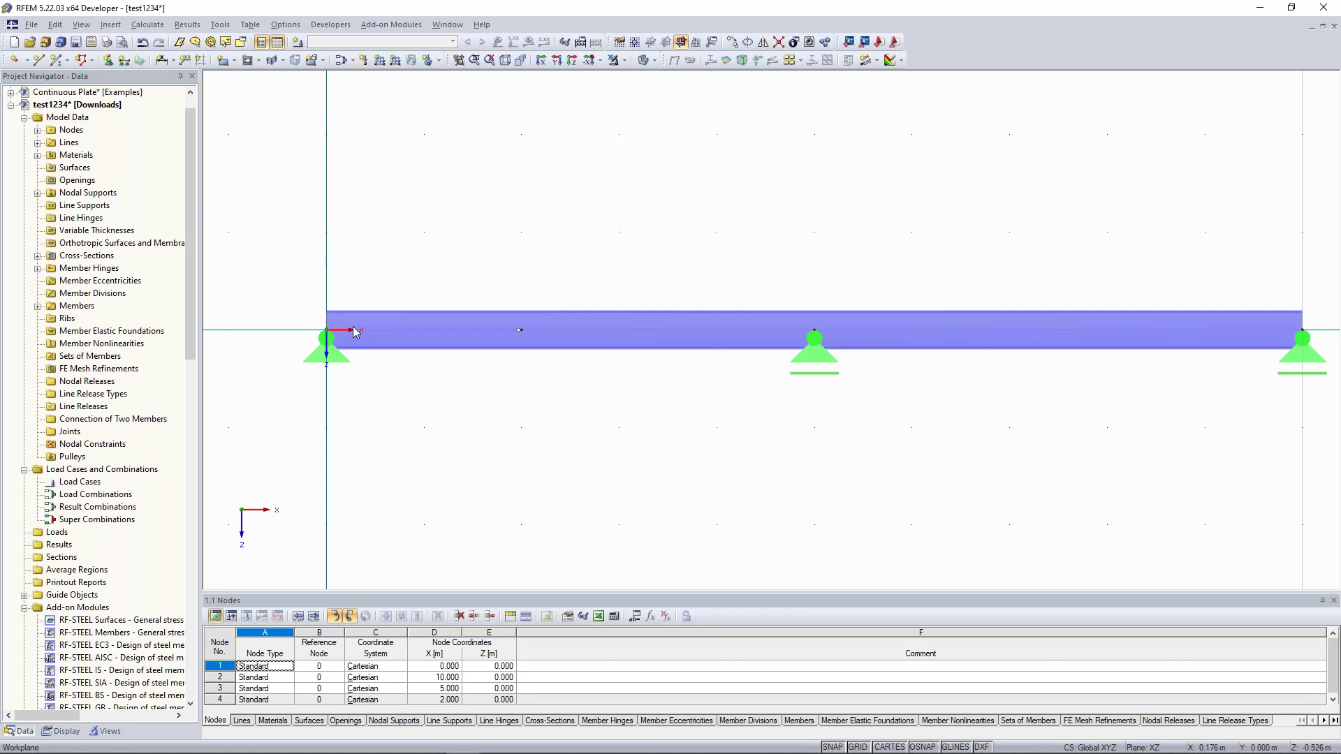
- Assign the existing φy member hinge to the start of the longer second member
scroll(551, 376, down, 1)
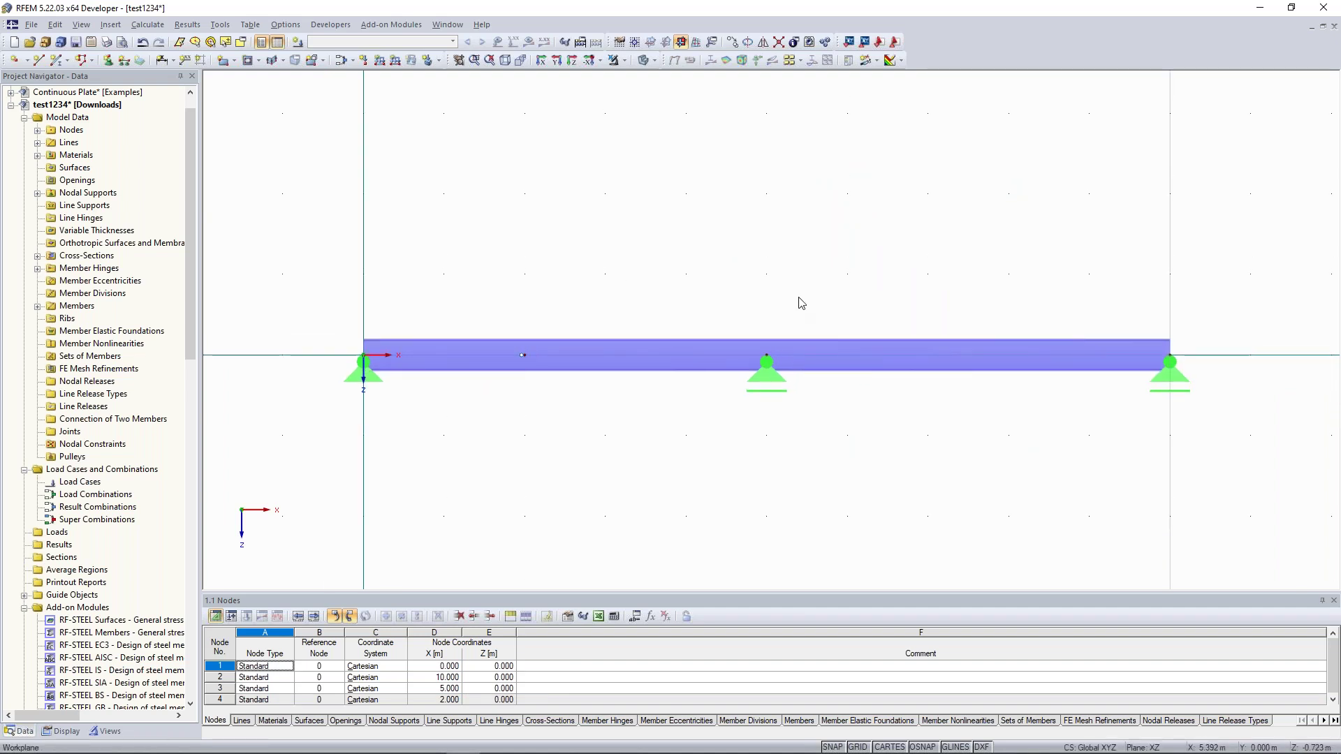
middle_drag(622, 285, 648, 317)
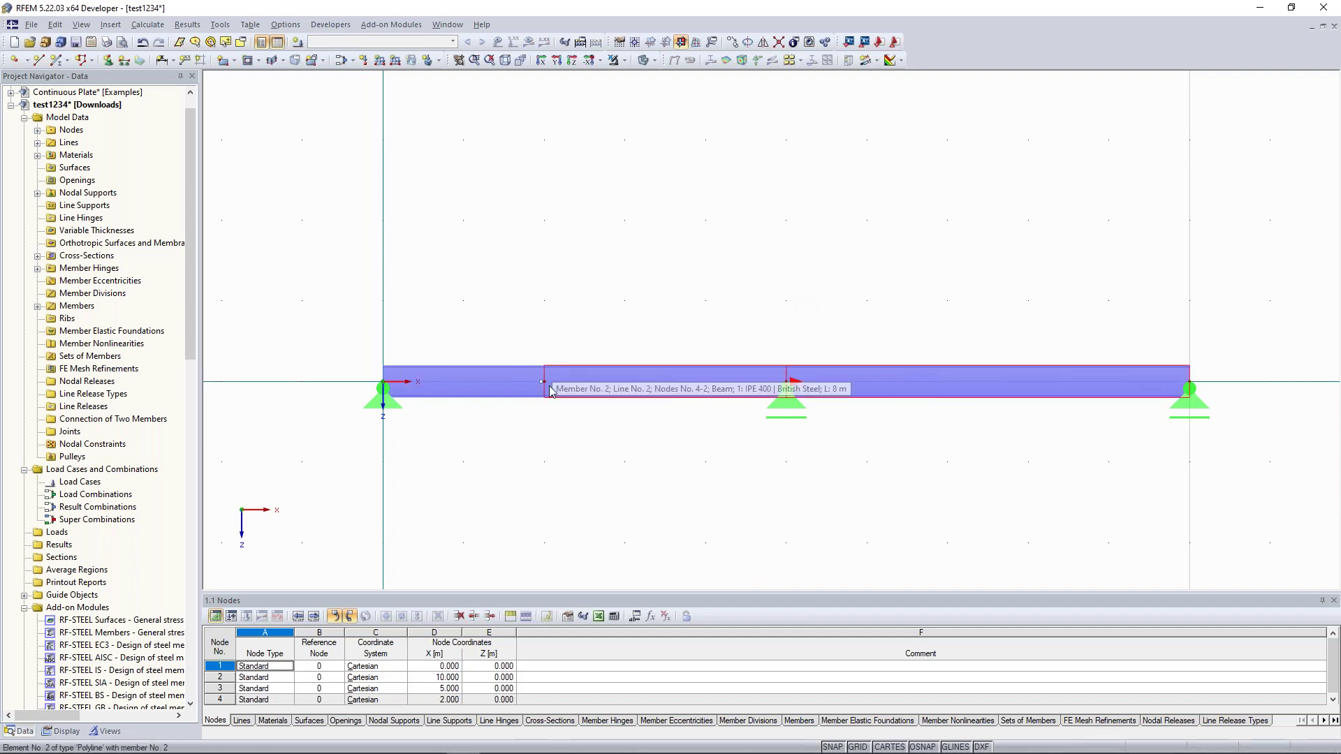
scroll(551, 391, up, 2)
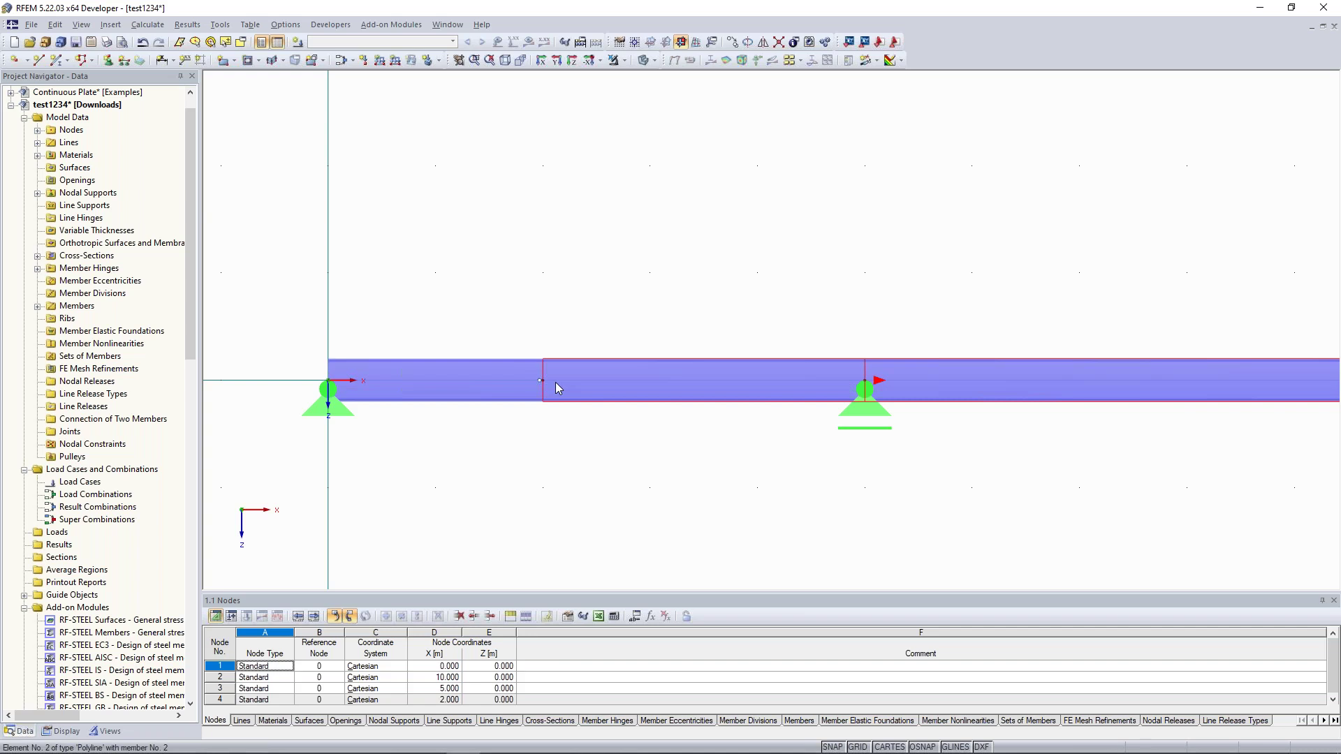
right_click(557, 386)
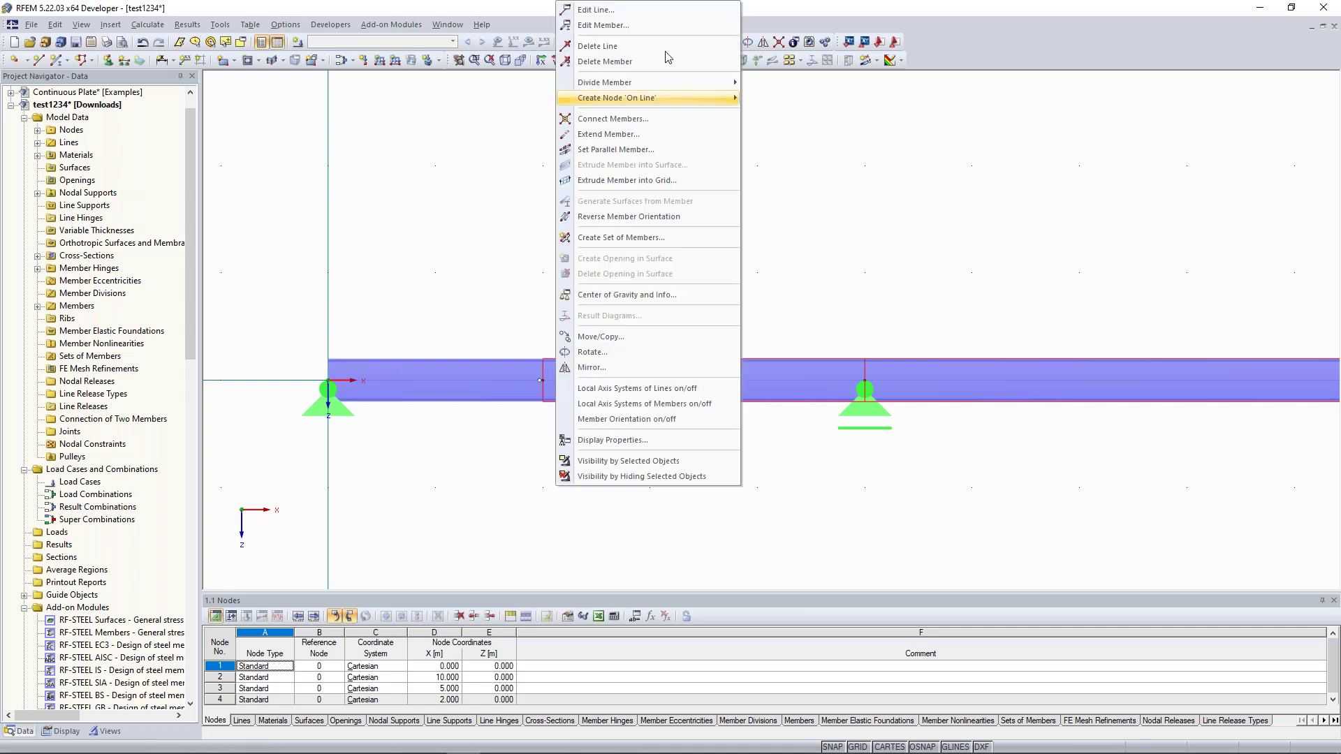
click(676, 34)
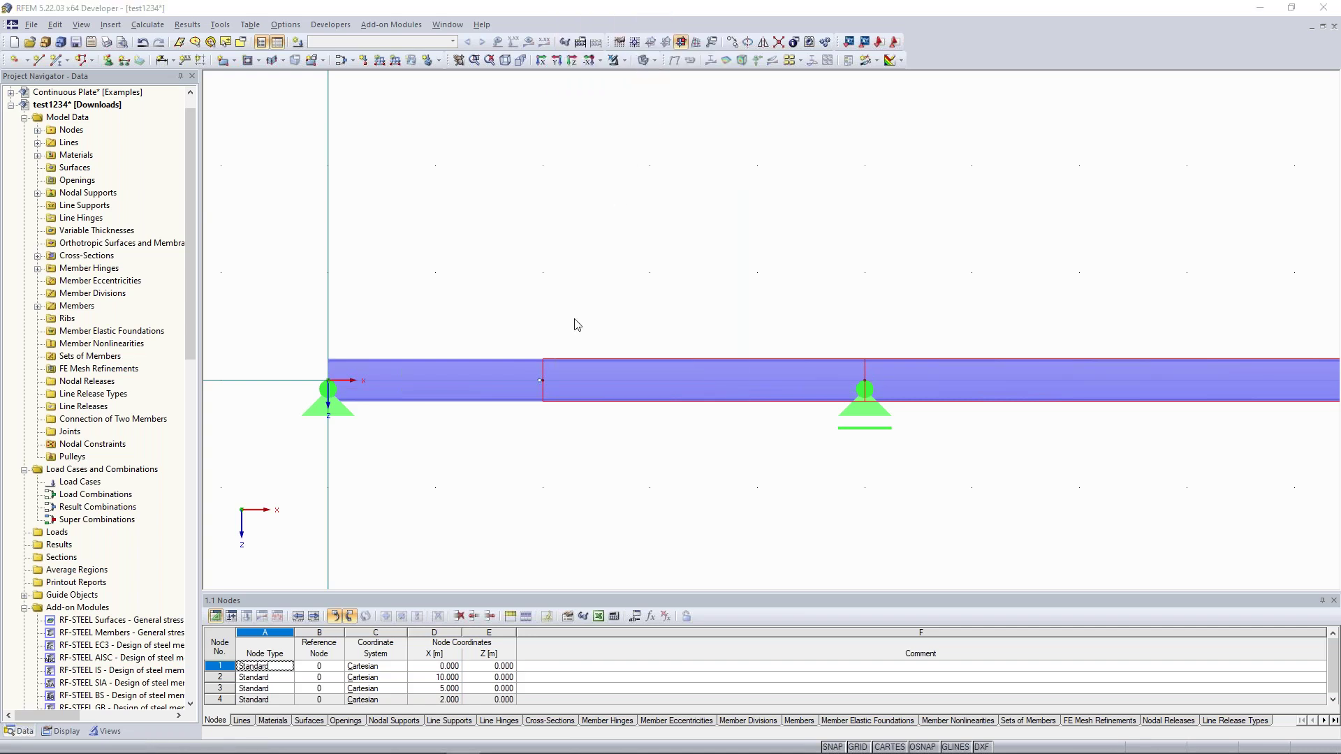
click(578, 500)
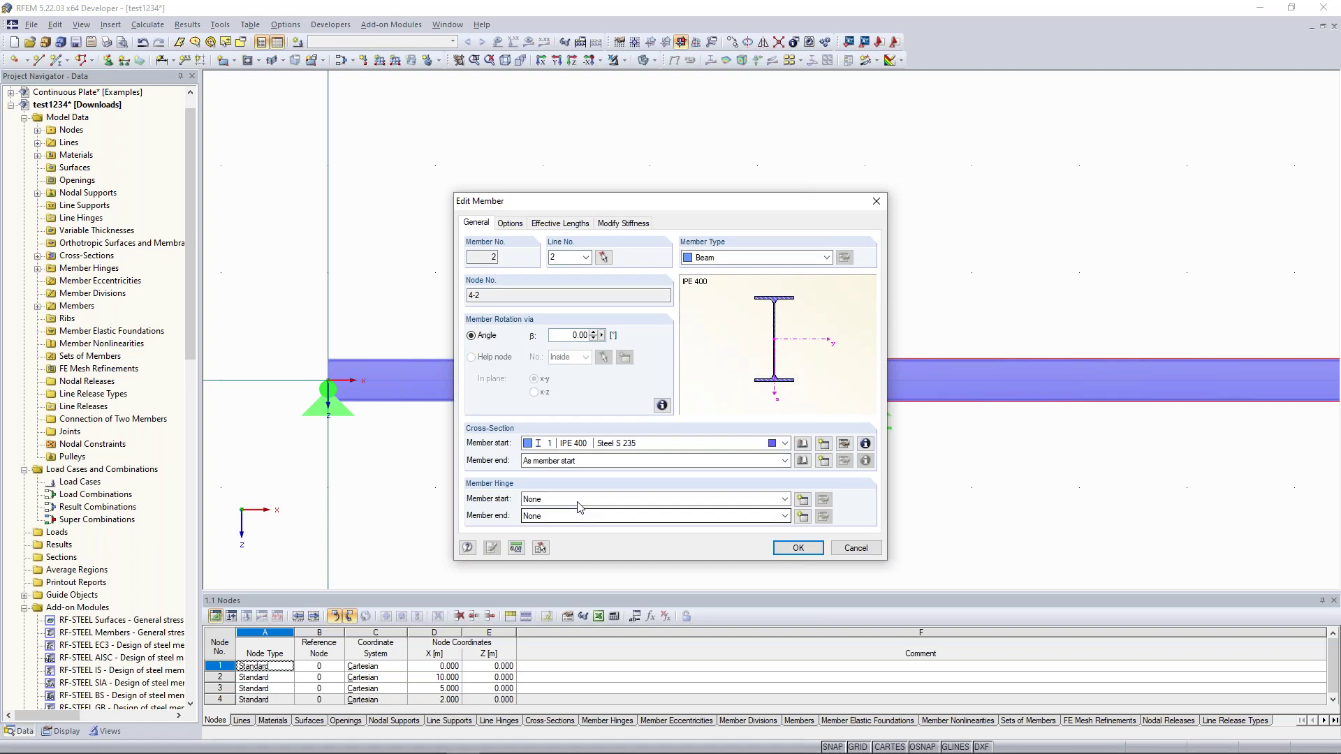
click(572, 517)
click(797, 547)
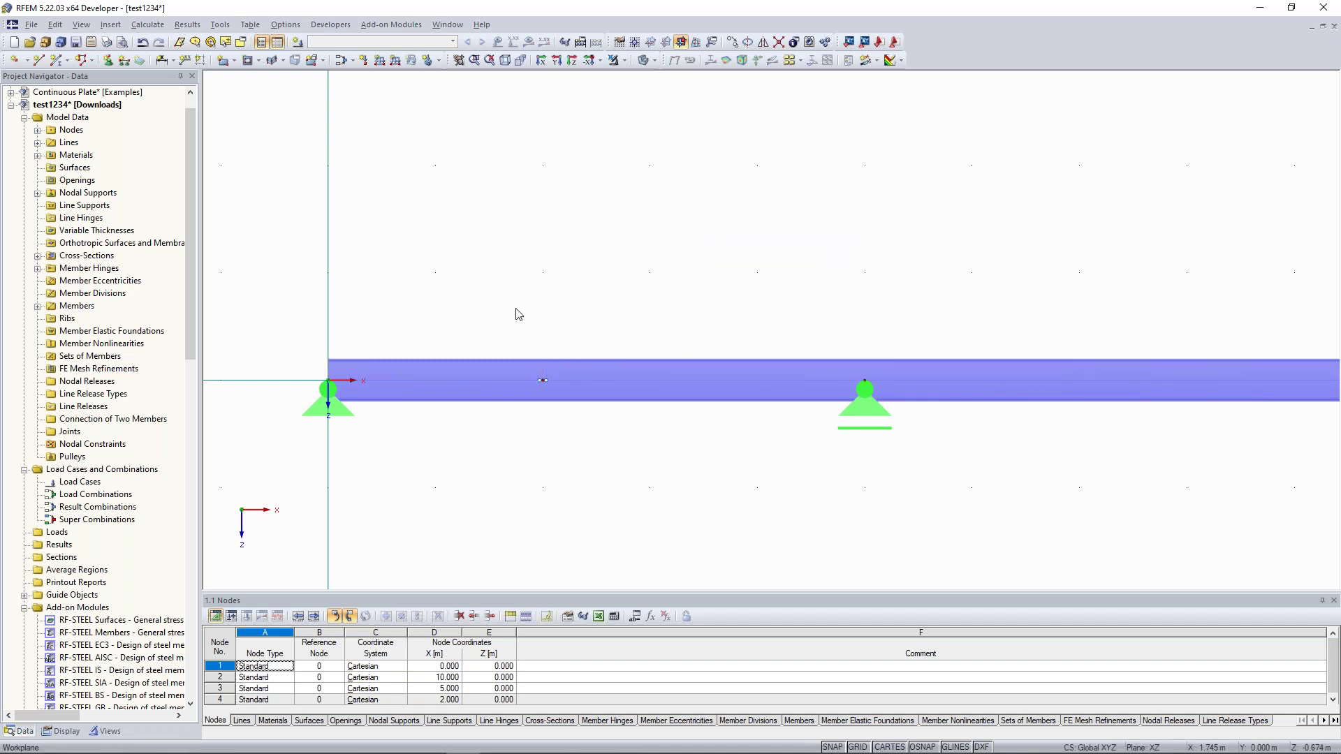
drag(504, 291, 568, 441)
drag(509, 284, 576, 434)
click(487, 304)
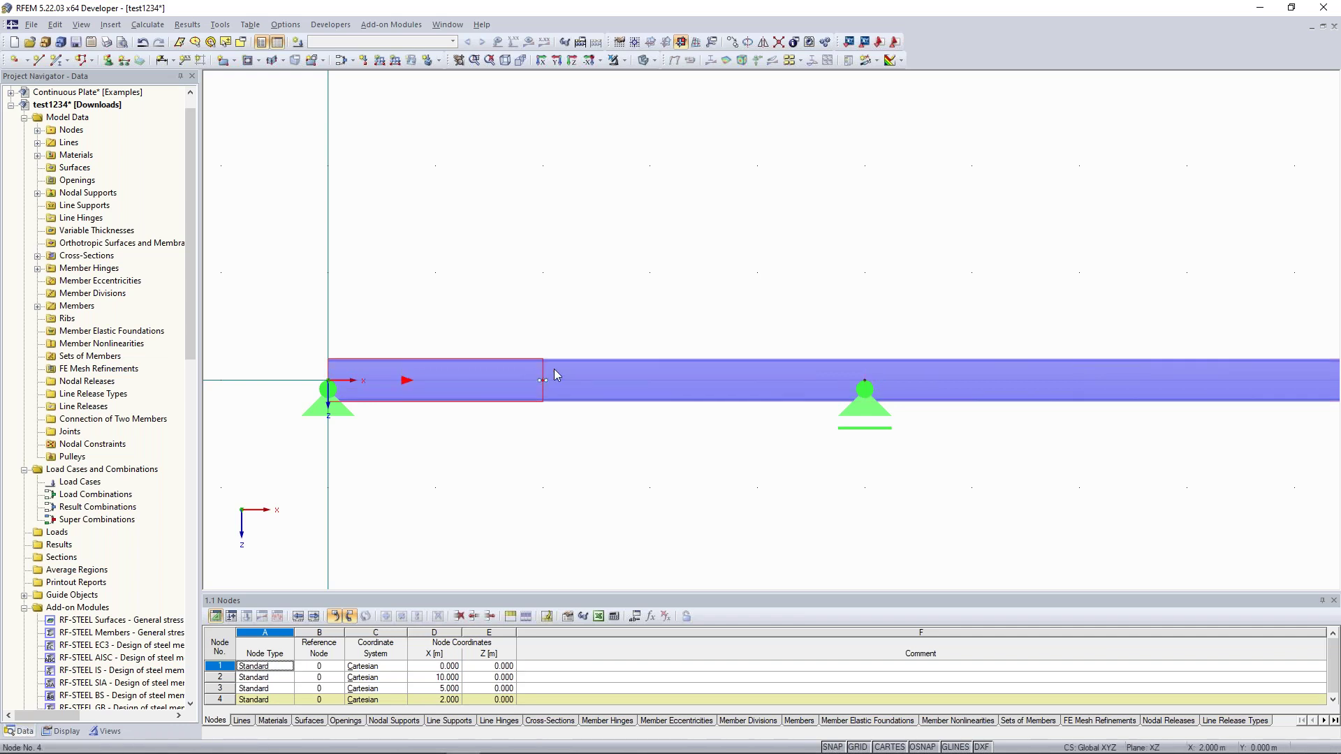
drag(521, 307, 558, 423)
drag(514, 294, 572, 427)
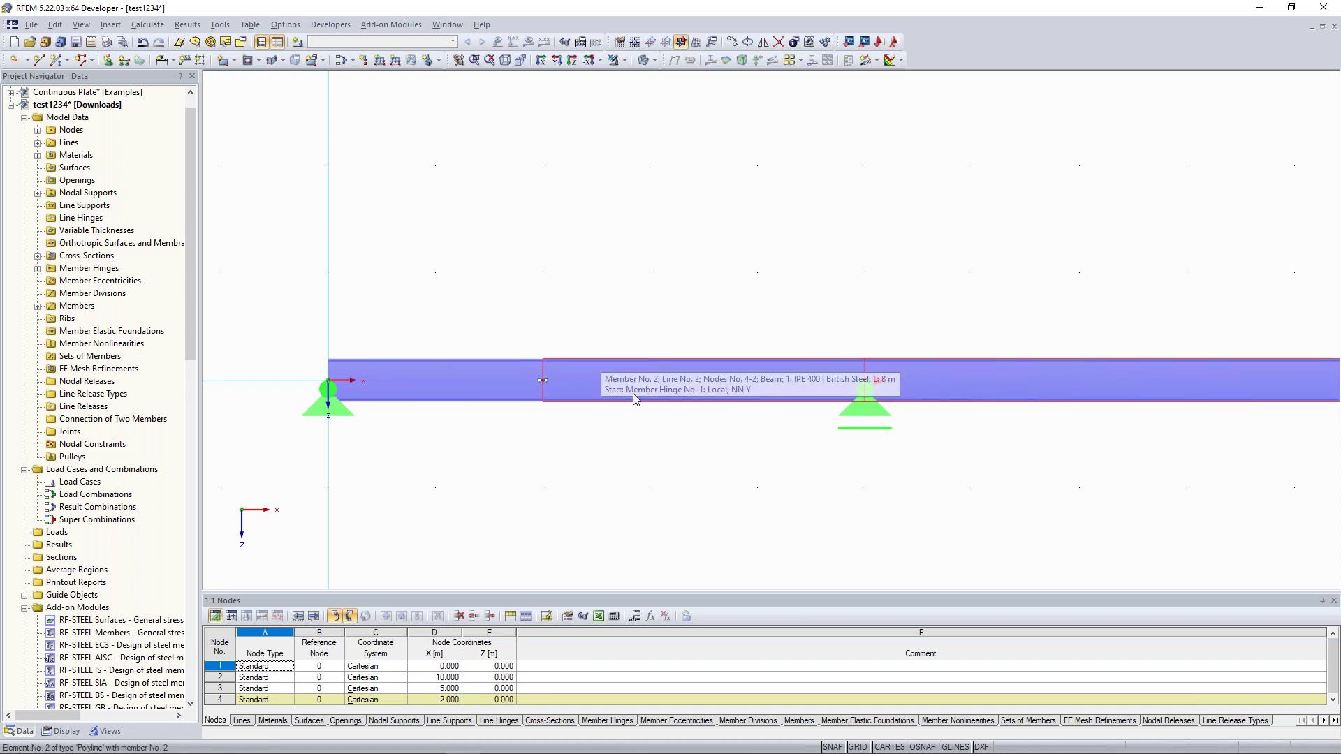
- Remove the member hinge from the start of the longer second beam member by setting it to None
scroll(540, 243, down, 1)
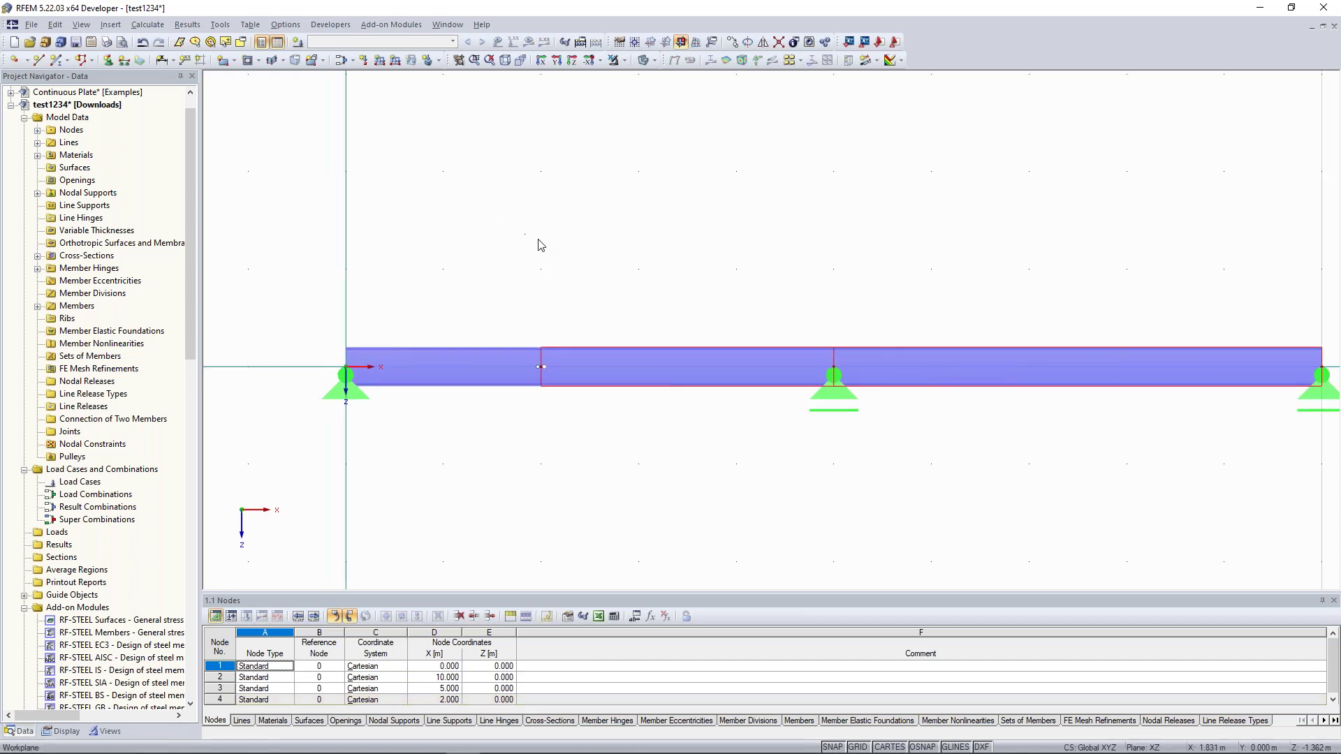
middle_drag(556, 249, 565, 276)
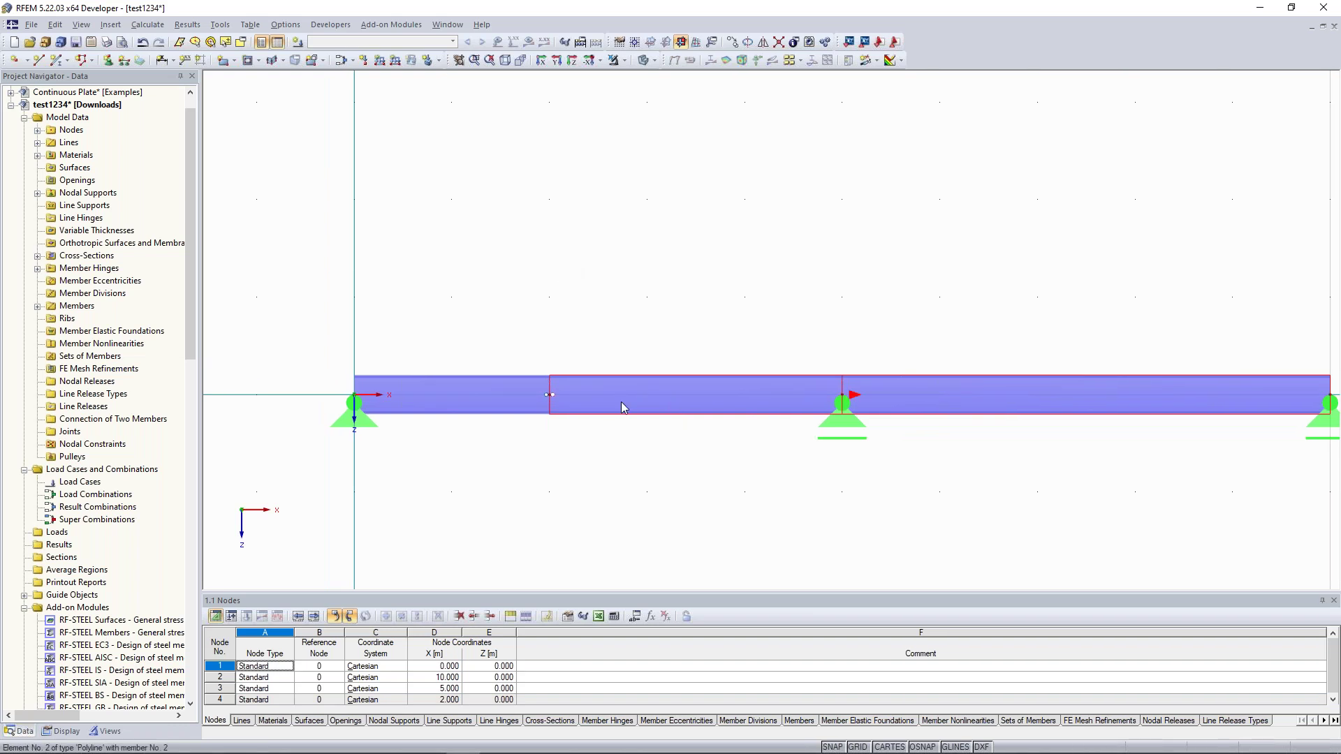
right_click(623, 408)
key(Escape)
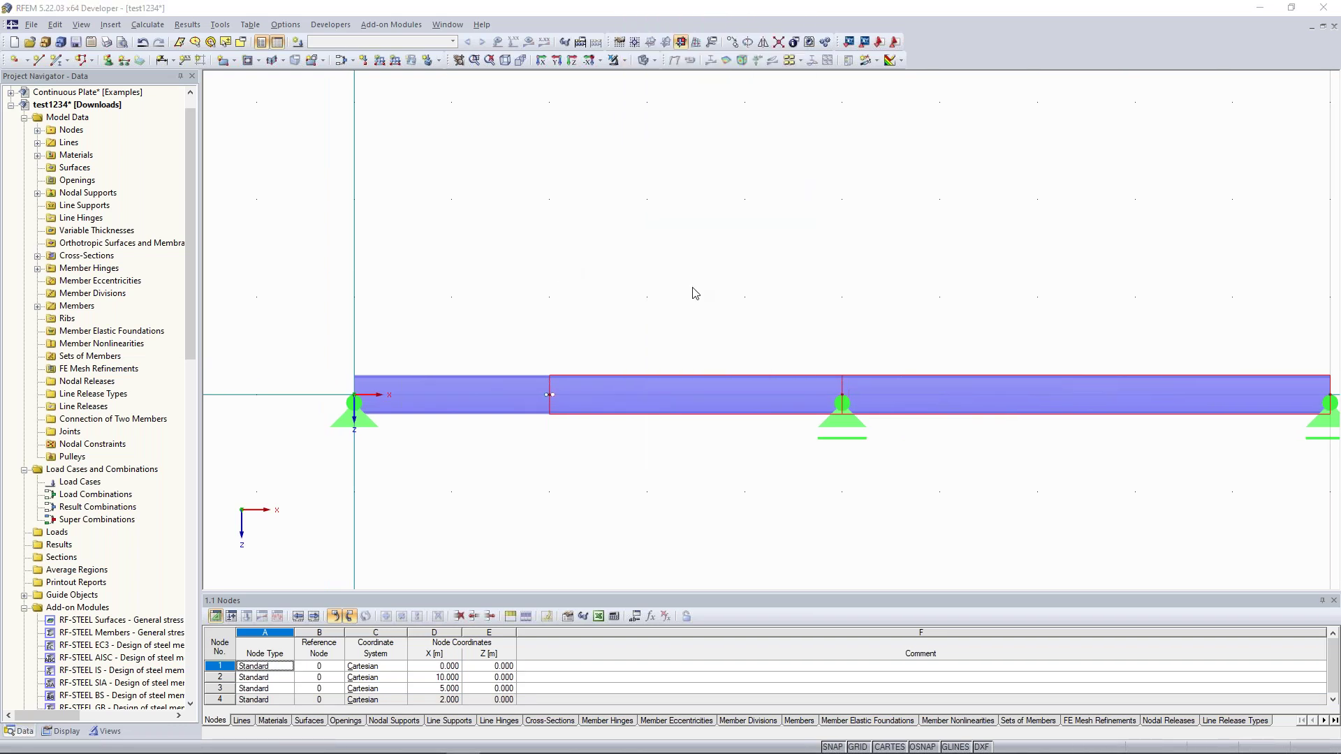
click(634, 508)
click(632, 516)
click(798, 548)
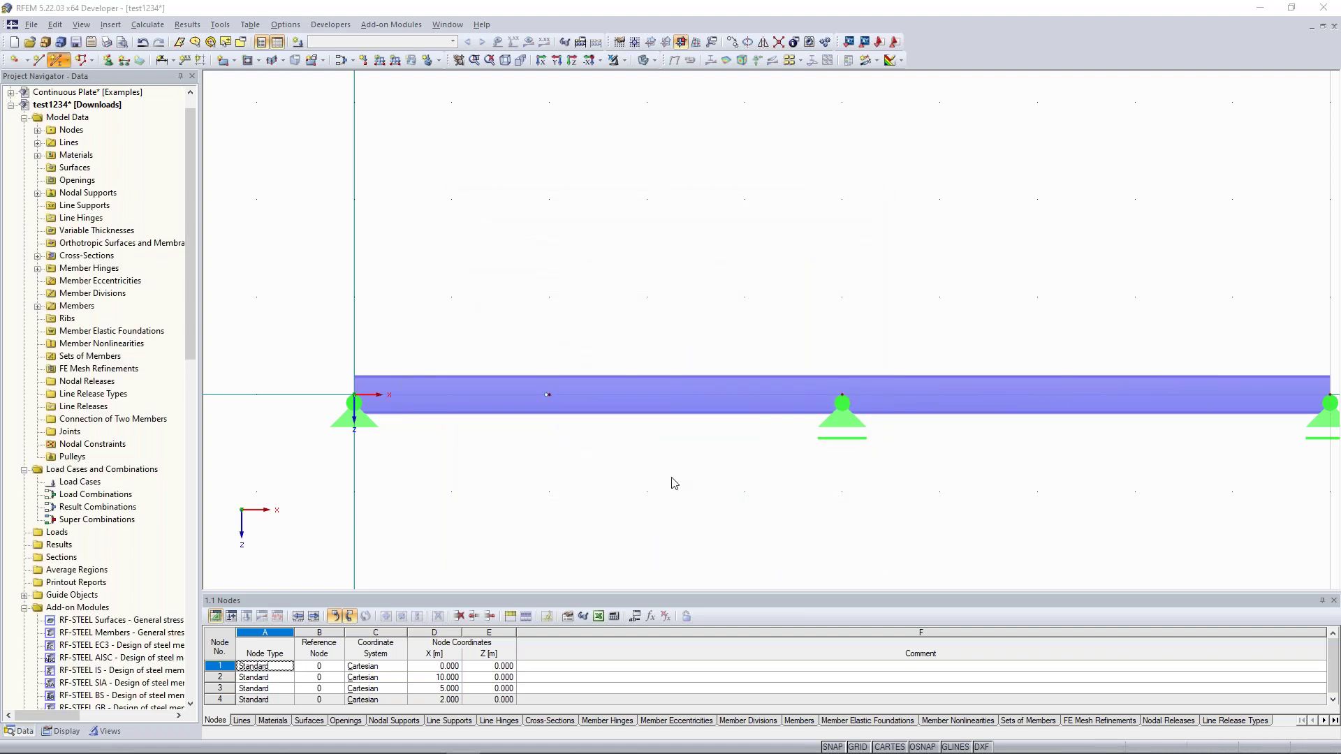
- Draw a vertical IPE 400 beam member 2 m upward from the dividing node at X 2.000 m
key(Return)
click(549, 392)
middle_drag(549, 231, 572, 317)
click(572, 286)
key(Escape)
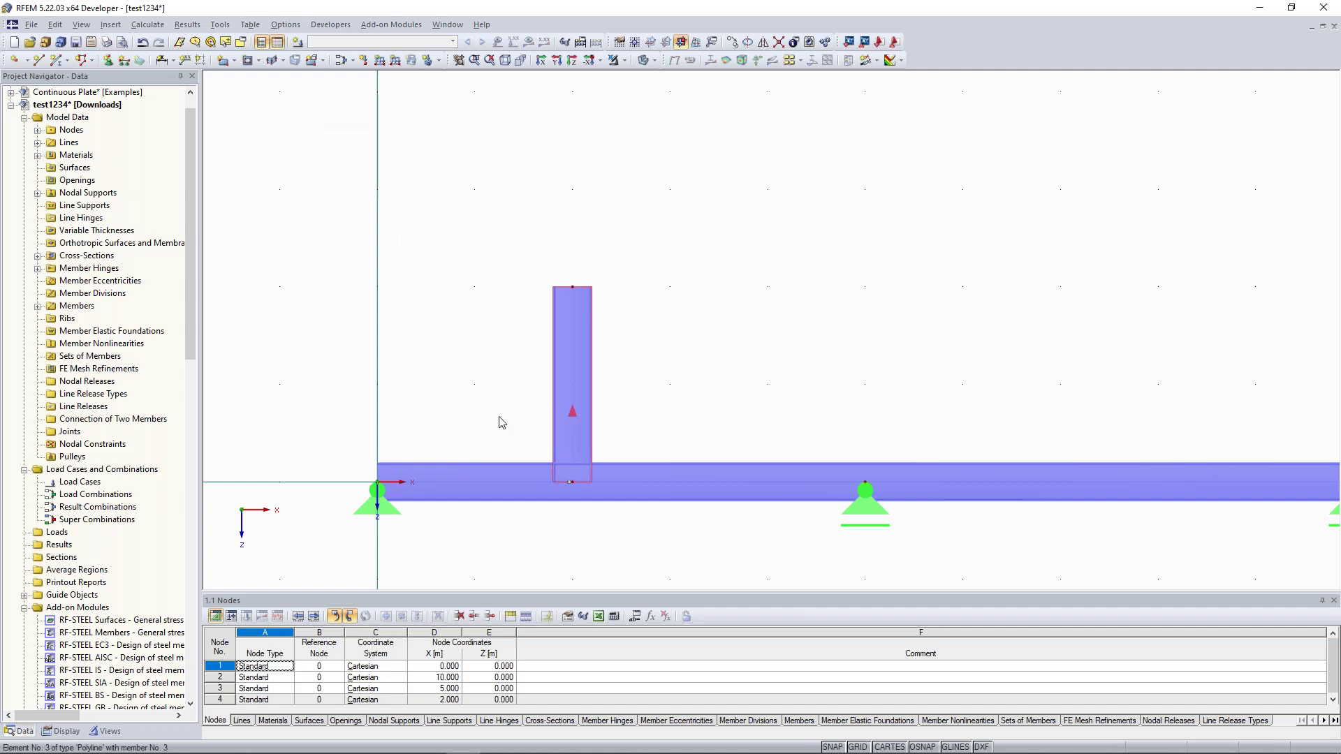
- Assign the existing φy member hinge to the start of the vertical member, where it meets the beam
scroll(570, 412, up, 3)
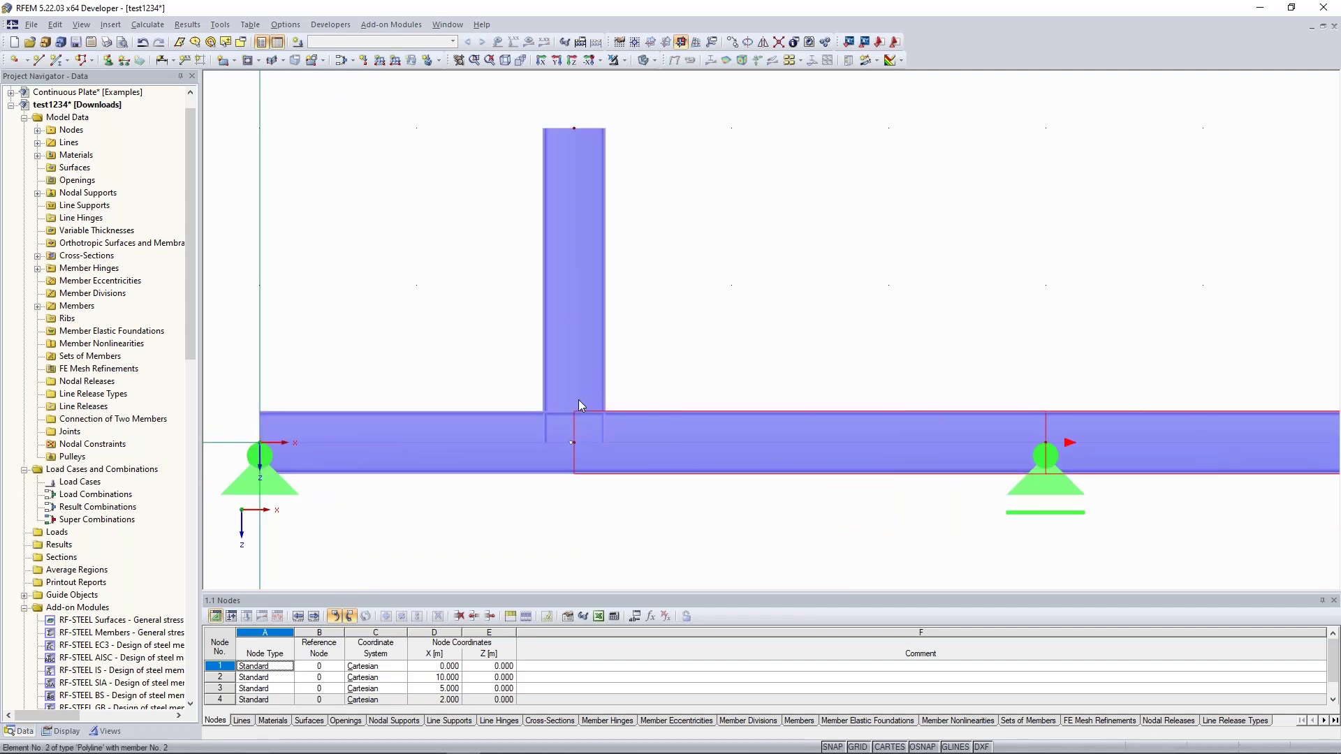
right_click(571, 376)
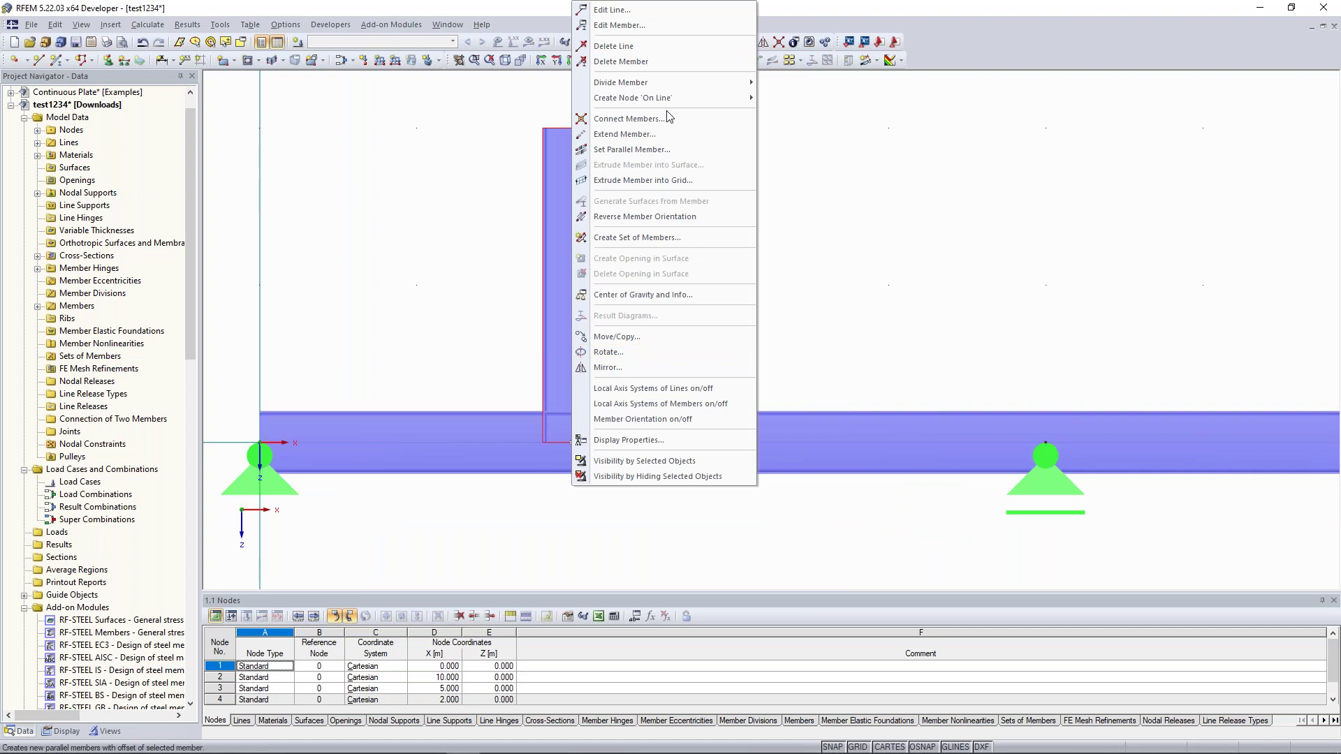
click(687, 28)
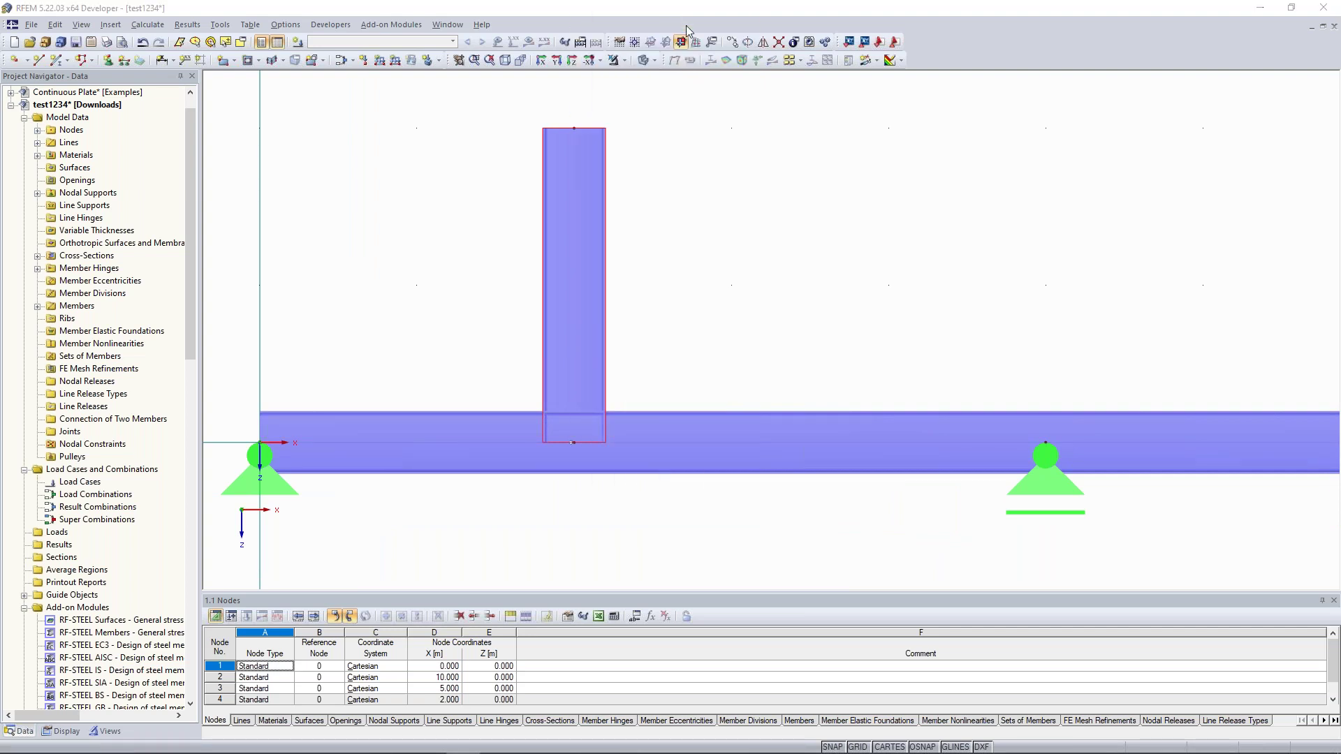
double_click(584, 443)
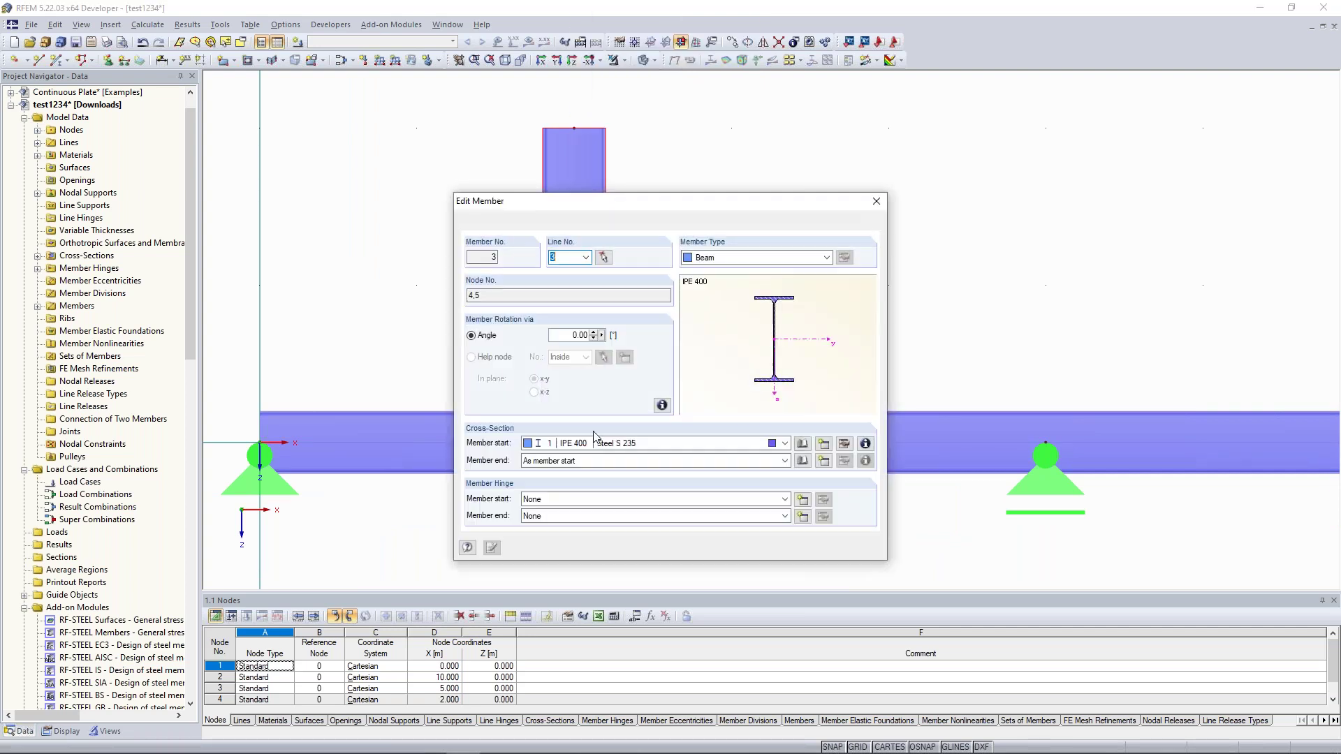
click(599, 499)
click(593, 514)
key(Return)
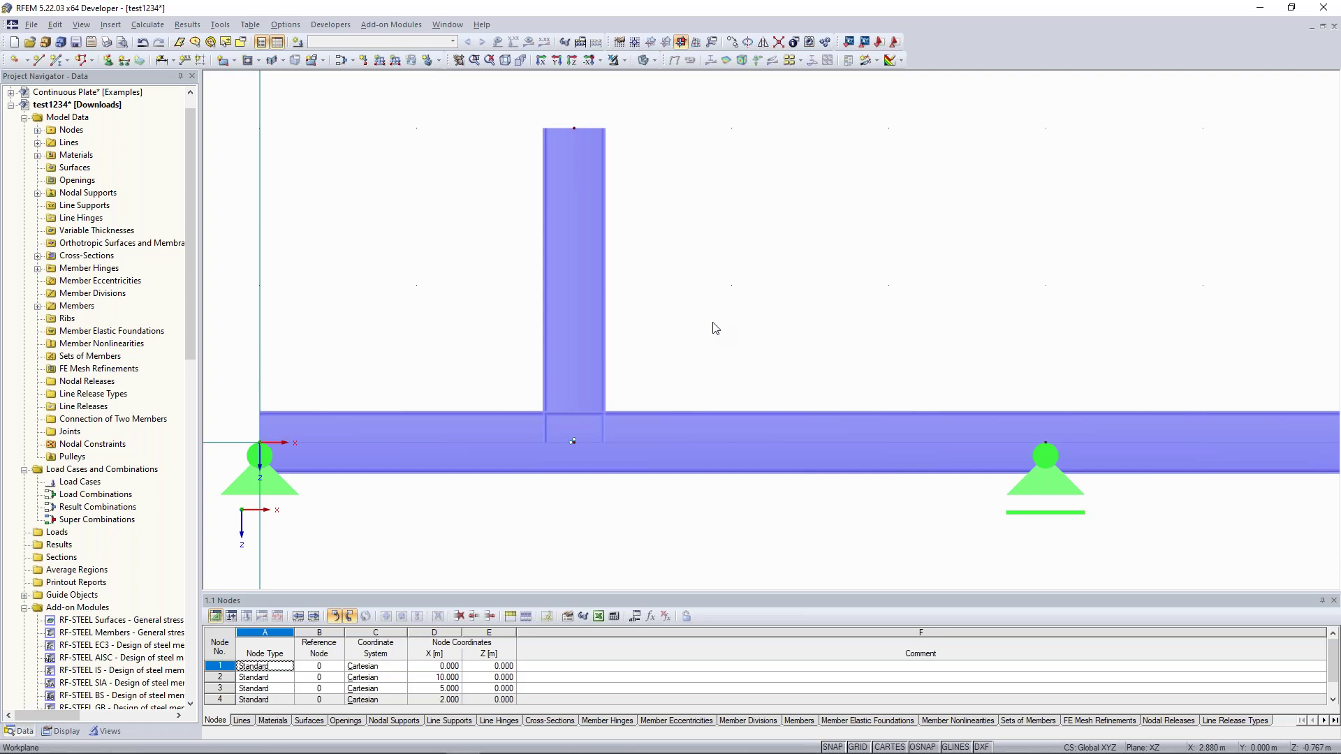
- Examine the beam's nodal supports together with the hinged connection of the vertical member
scroll(713, 327, down, 1)
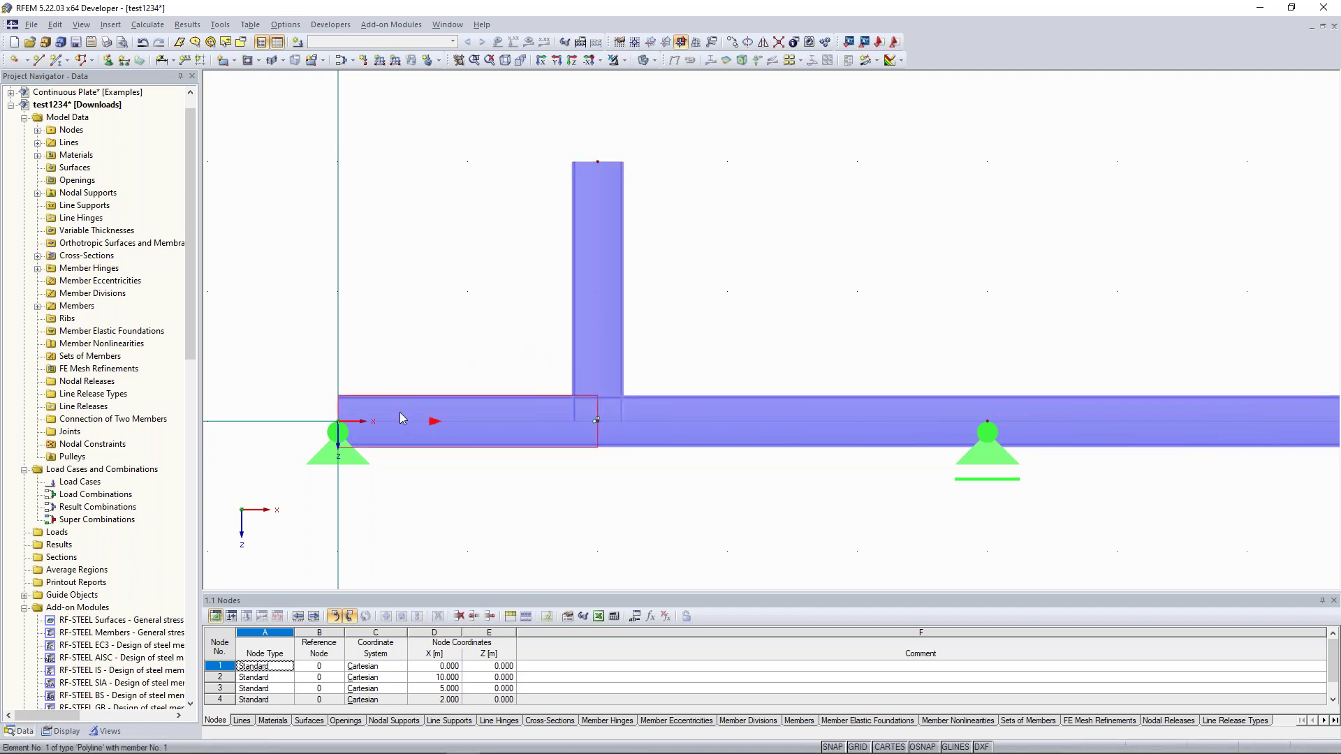
click(341, 431)
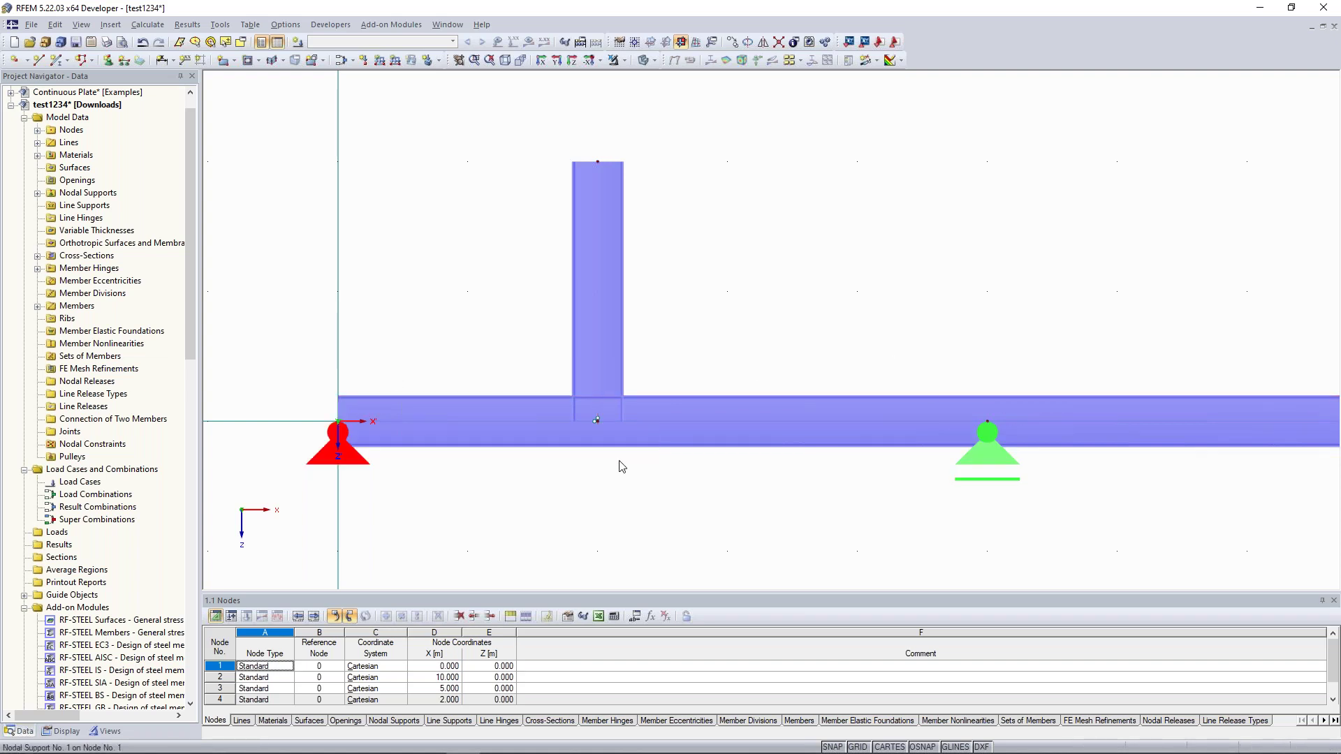
click(988, 446)
middle_drag(766, 290, 552, 235)
scroll(551, 235, down, 1)
scroll(694, 270, down, 1)
middle_drag(694, 269, 668, 323)
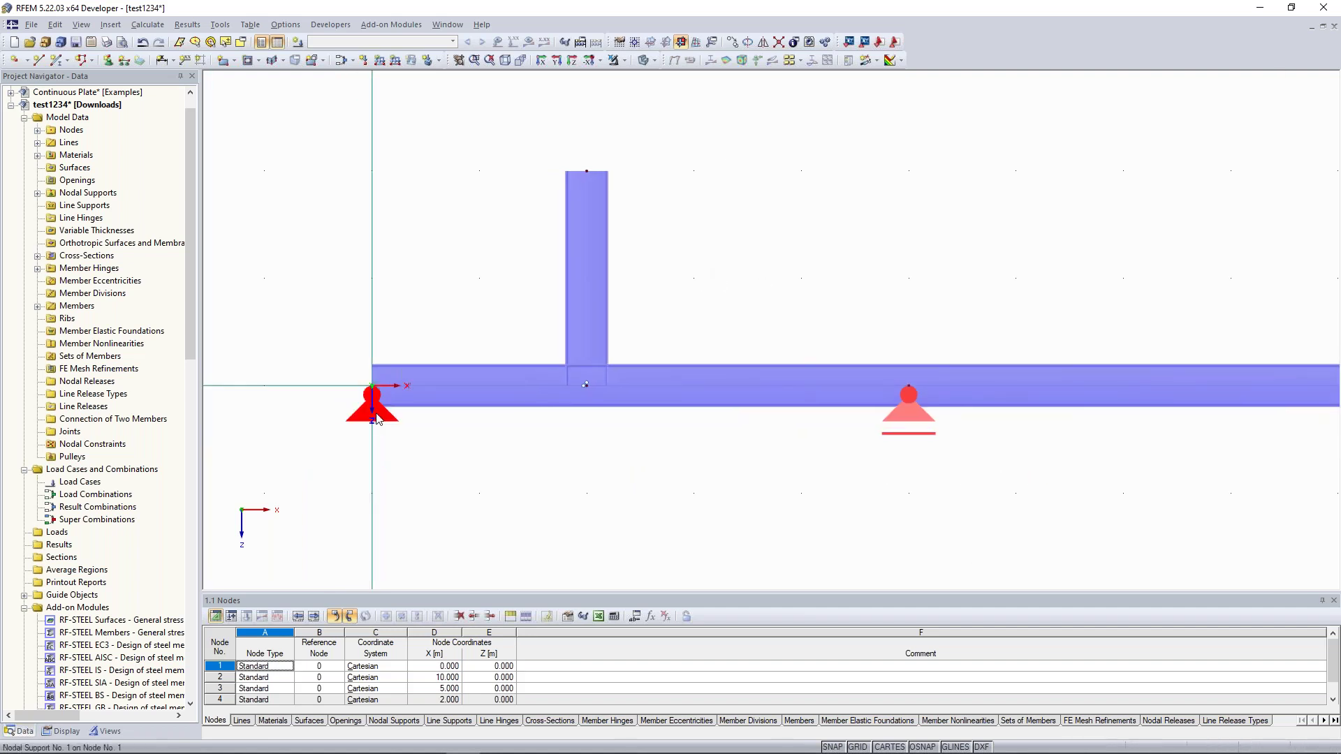
middle_drag(1029, 341, 700, 335)
middle_drag(372, 339, 695, 327)
click(402, 391)
click(929, 290)
middle_drag(930, 290, 781, 323)
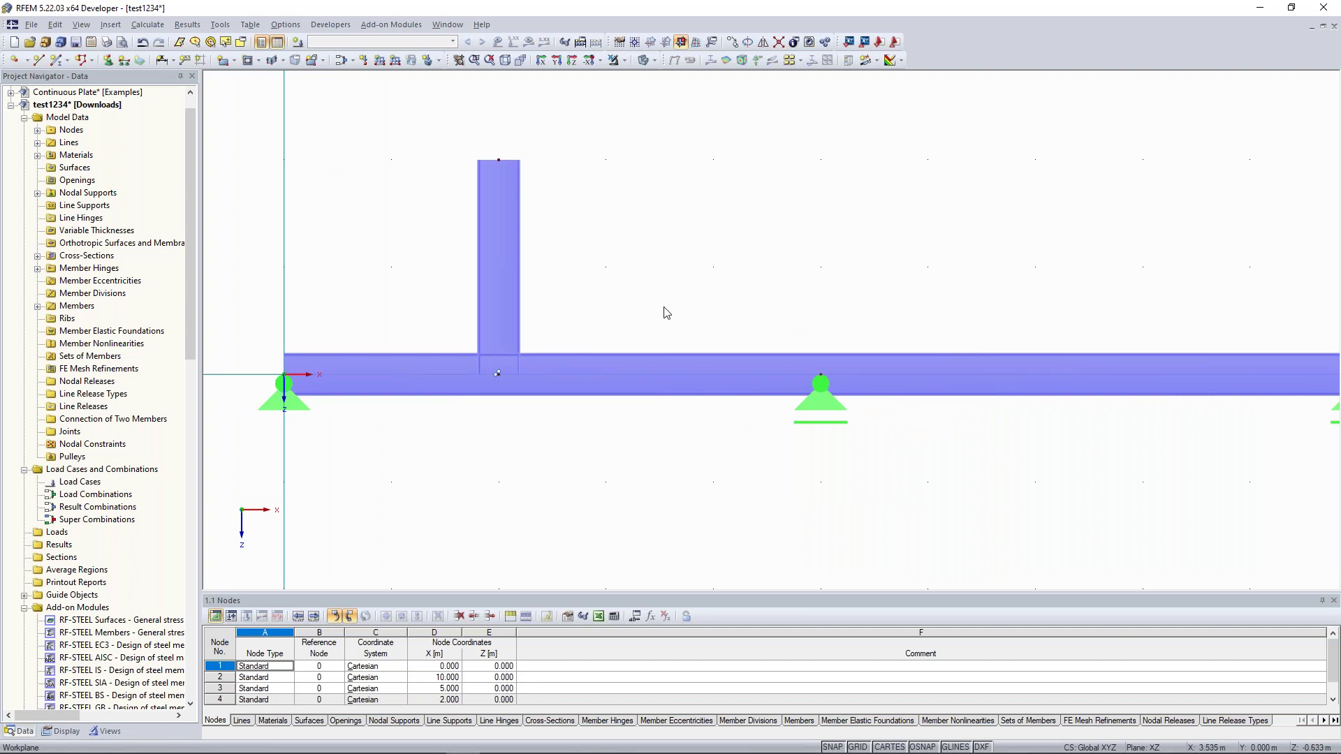
scroll(667, 310, down, 2)
middle_drag(679, 292, 682, 301)
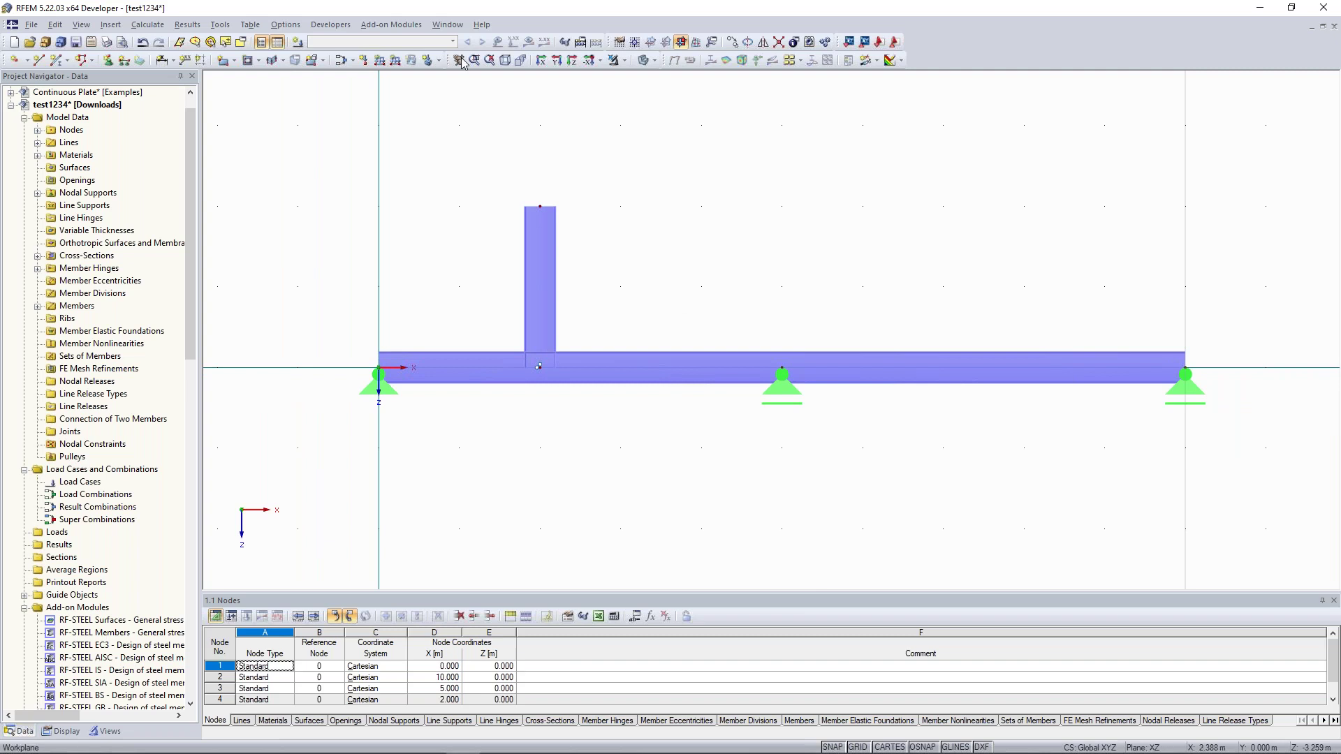
- Switch to the Continuous Plate model and look over the moment results of its plates and beam
click(446, 25)
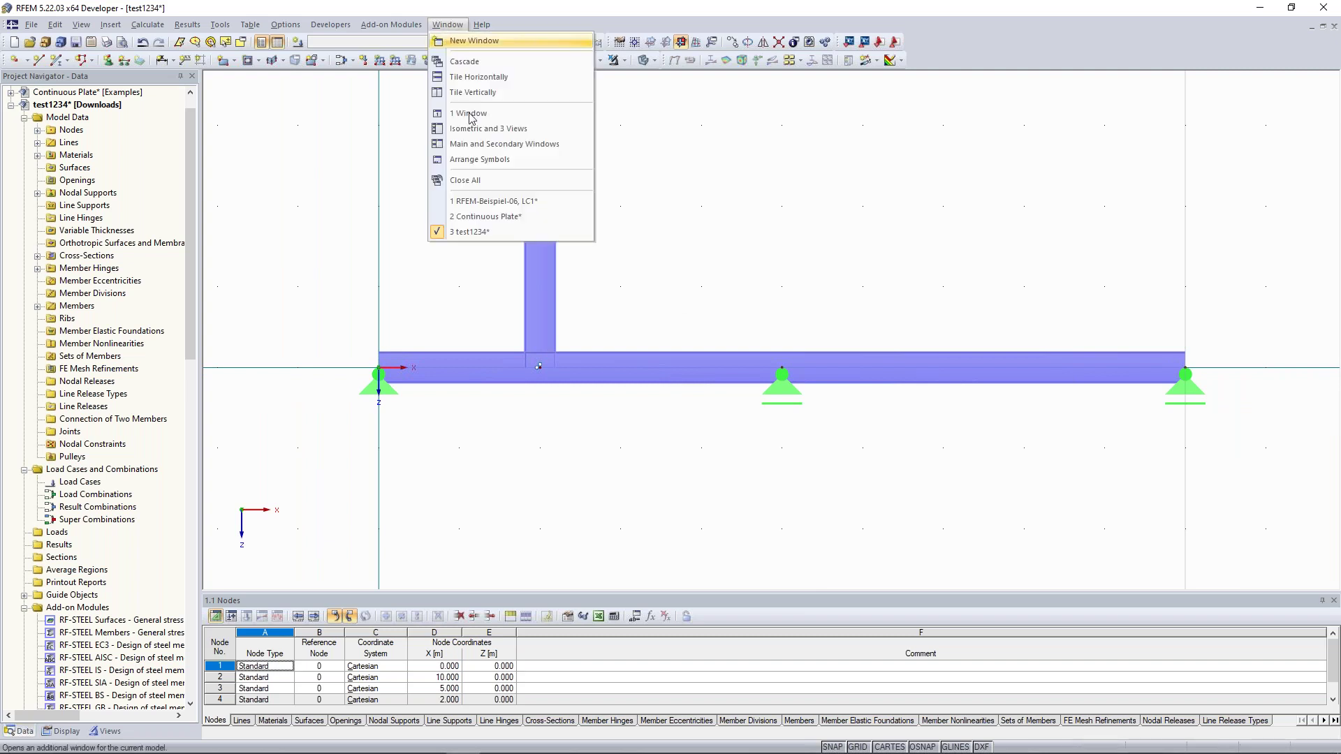
click(497, 218)
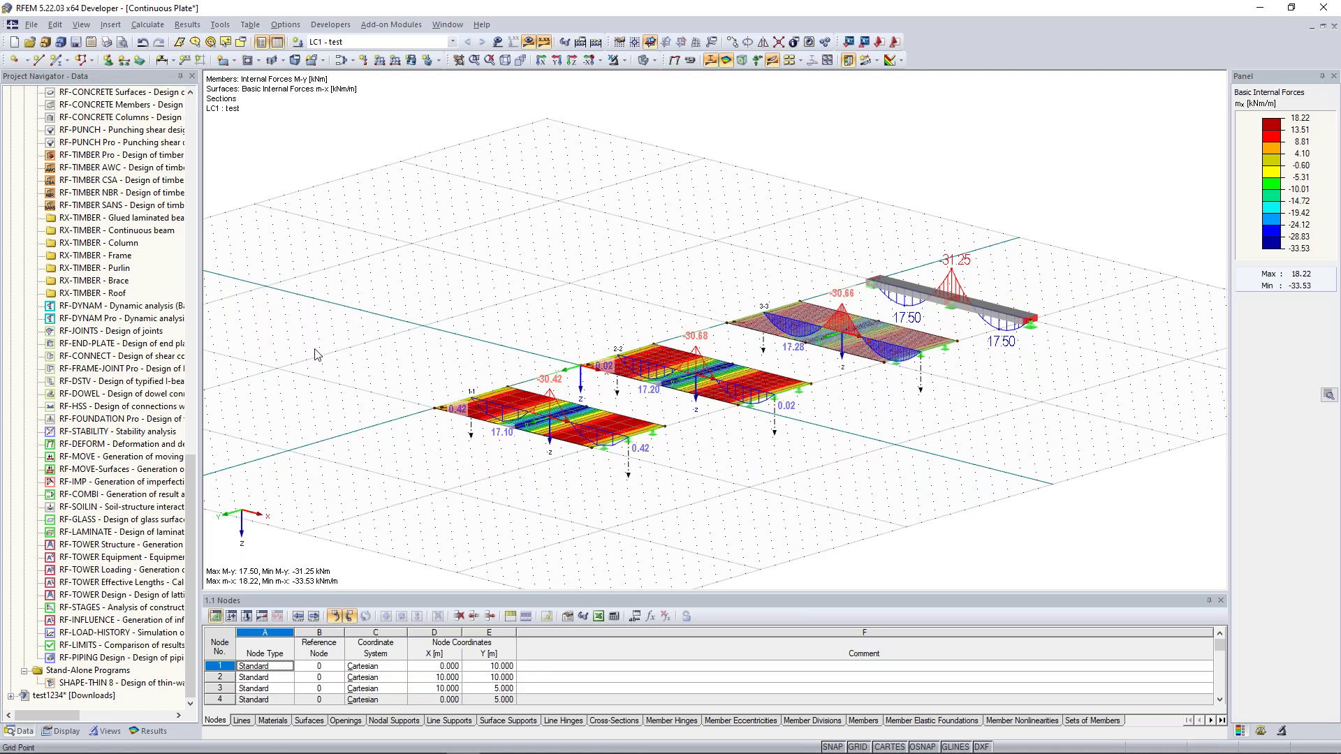
middle_drag(507, 294, 470, 297)
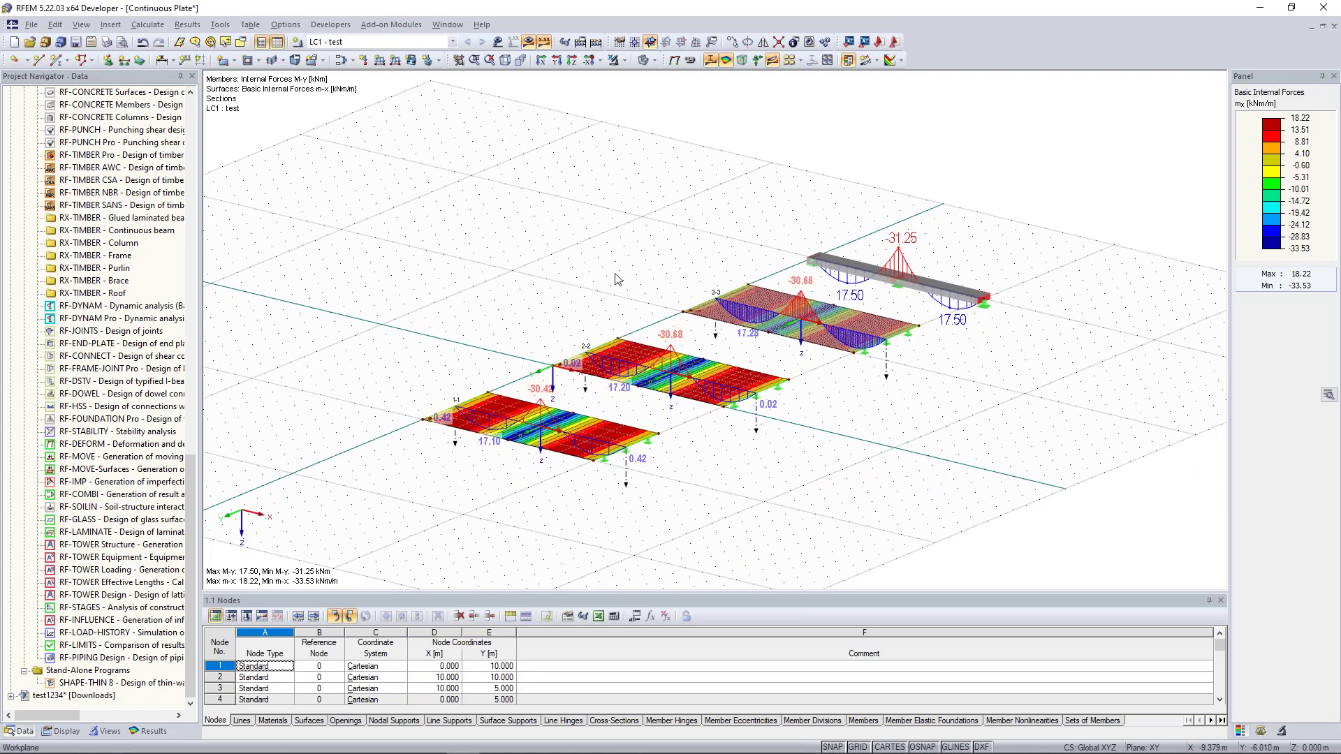
middle_drag(533, 320, 485, 231)
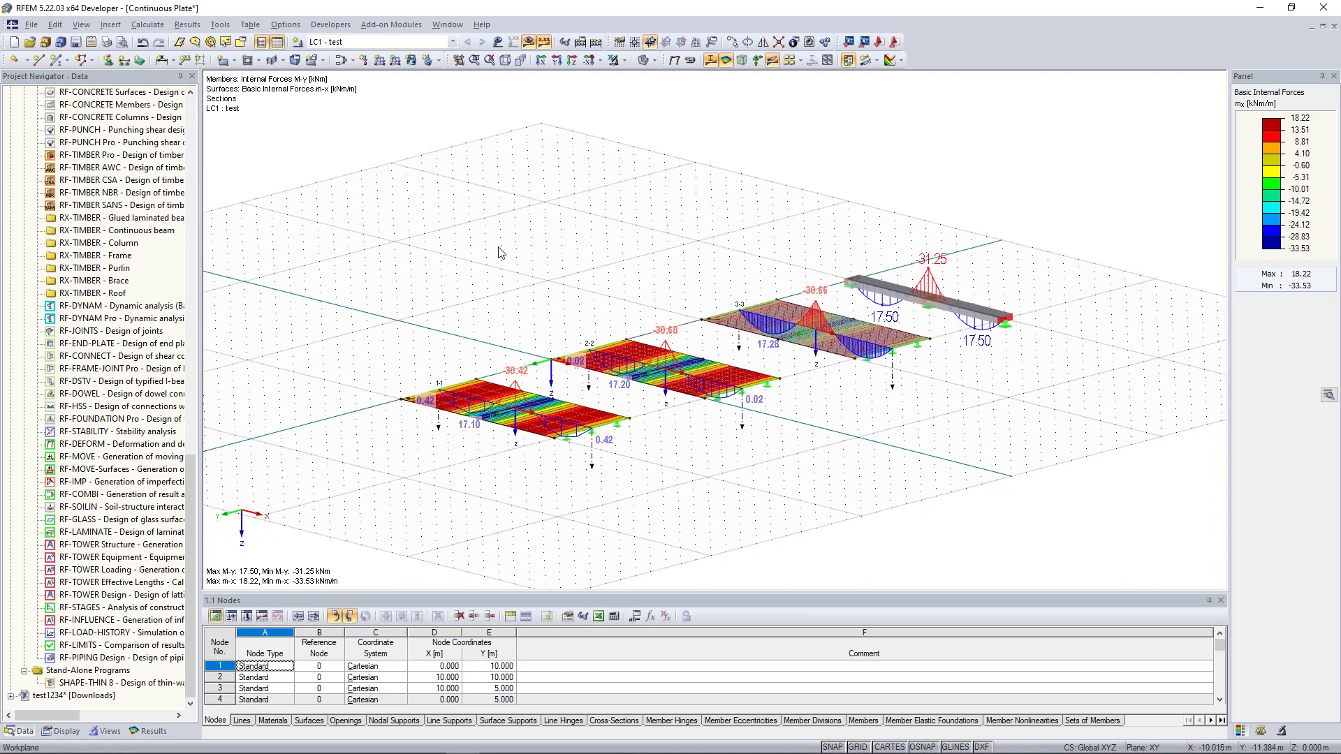
drag(395, 208, 560, 277)
drag(746, 381, 1020, 493)
key(Escape)
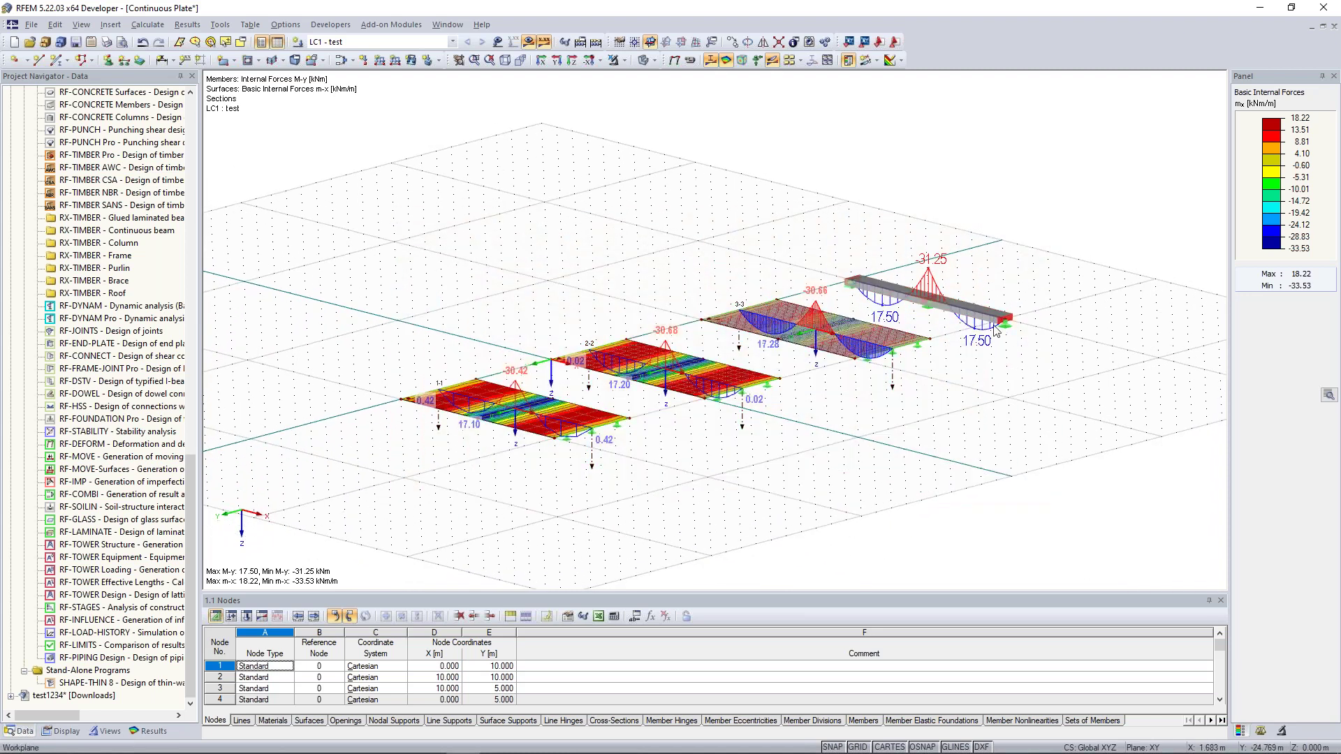
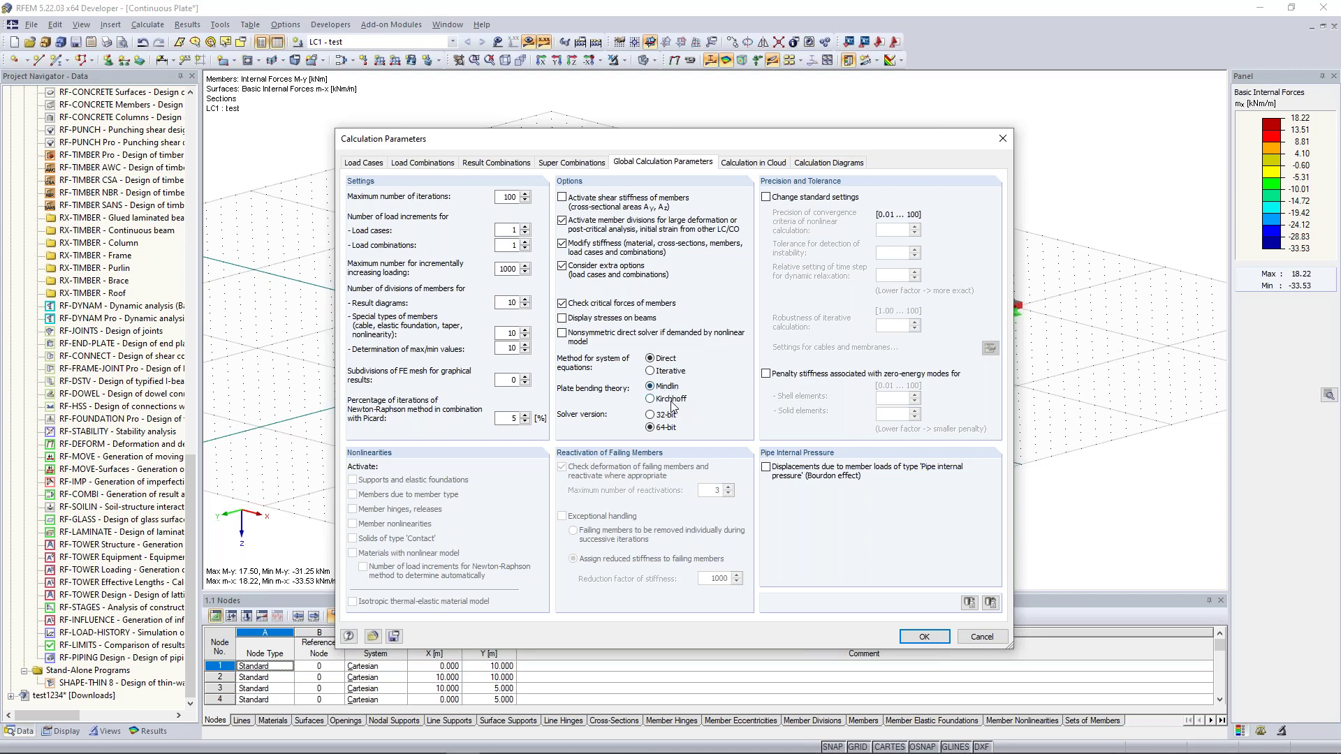
- Set the plate bending theory to Kirchhoff in the global calculation parameters and accept the deletion of existing results
drag(697, 141, 667, 423)
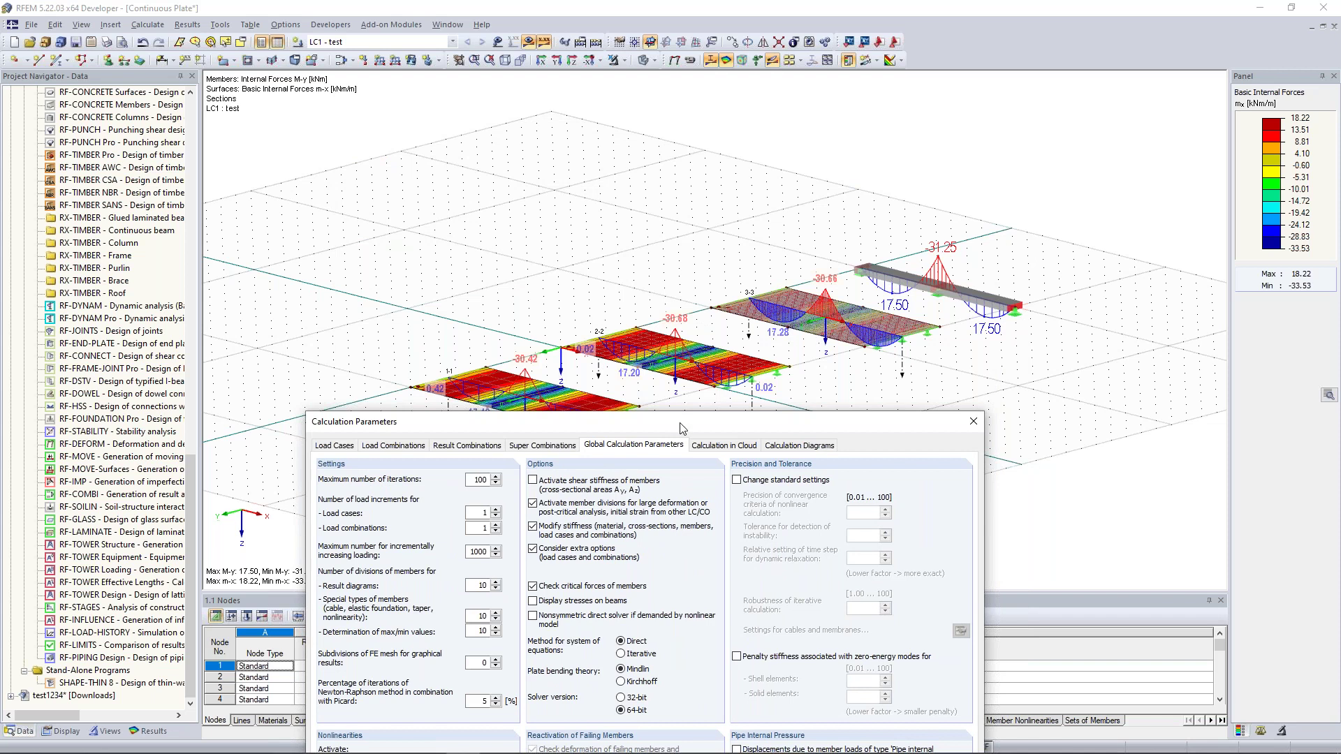
drag(681, 422, 656, 135)
click(607, 412)
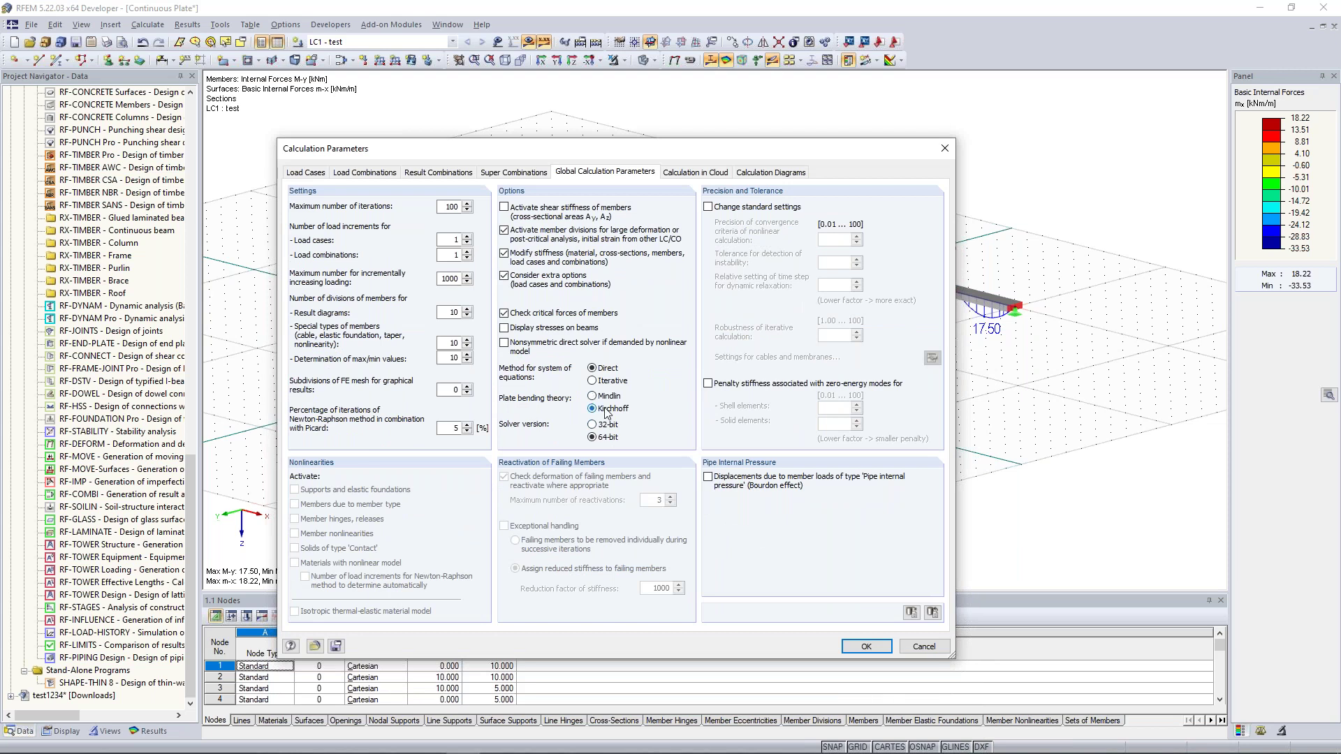
click(877, 645)
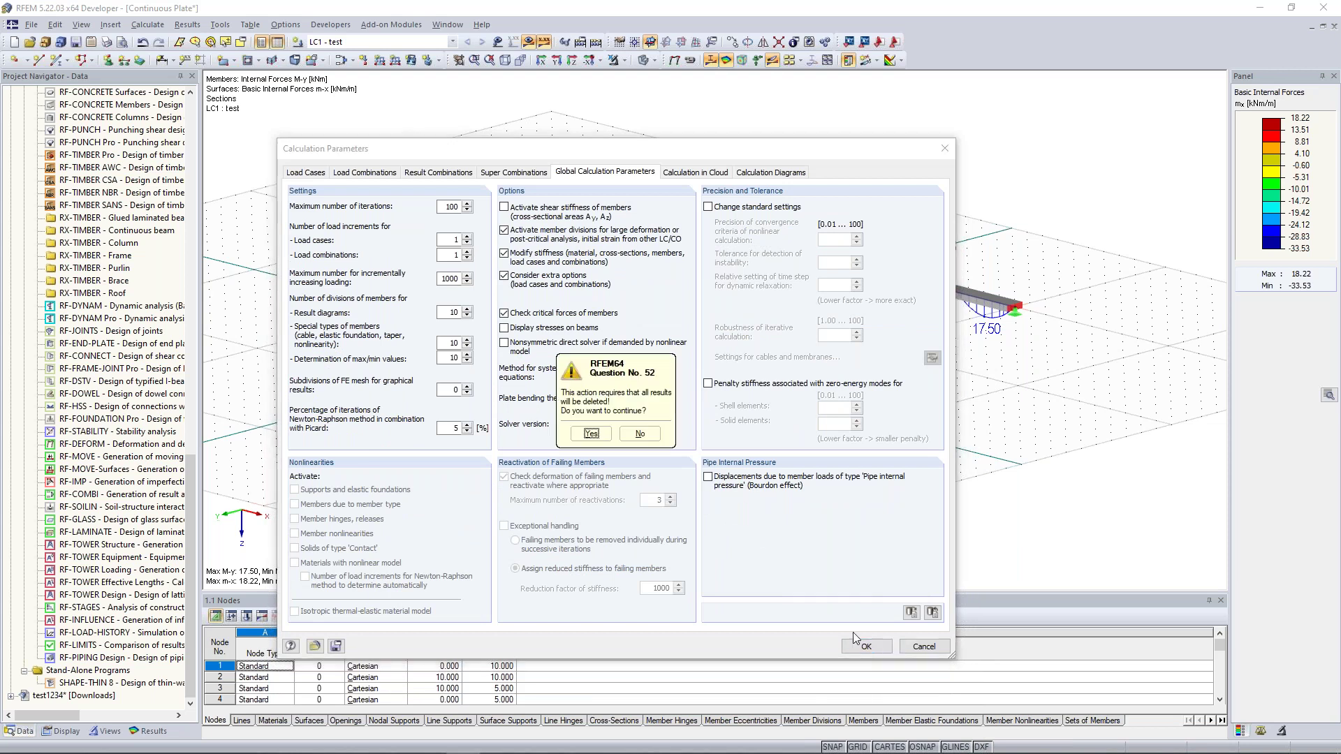
click(590, 433)
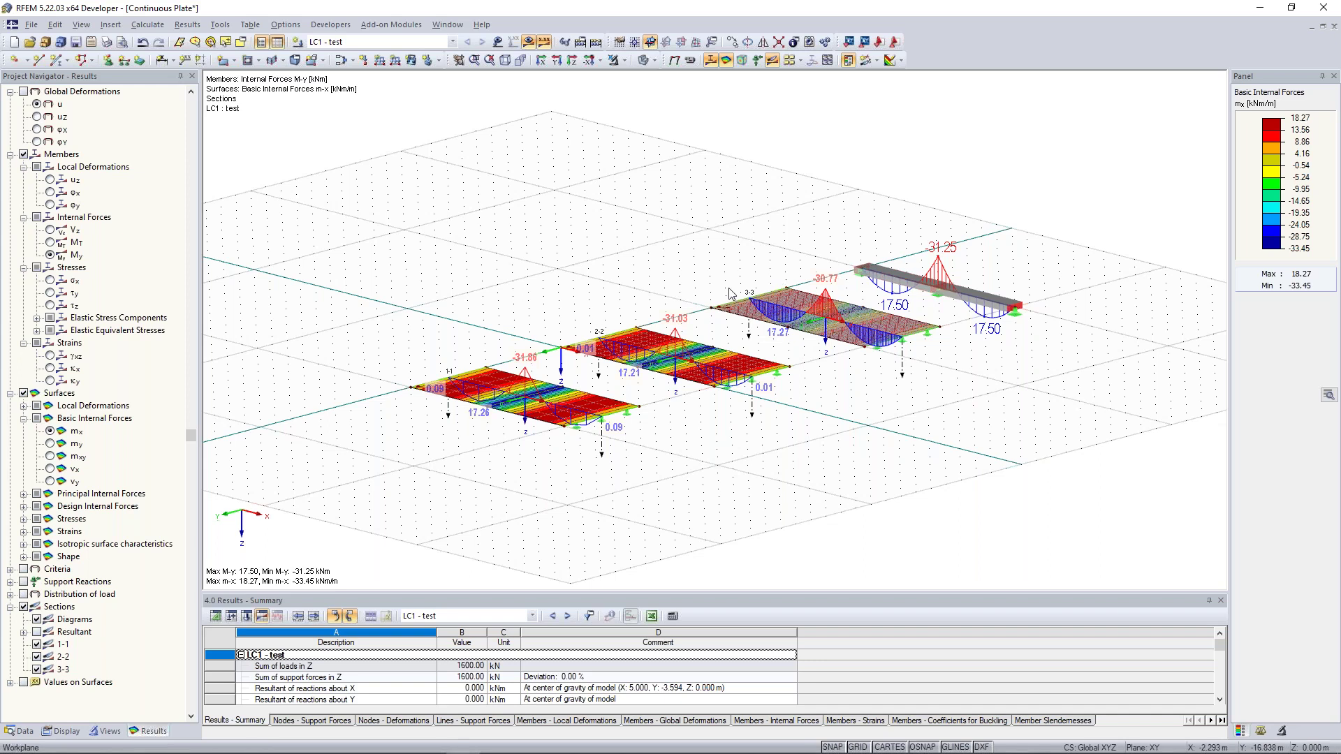
- Check the material and thickness of the first plate in its surface properties, and close them without changes
scroll(579, 417, up, 2)
scroll(584, 401, up, 1)
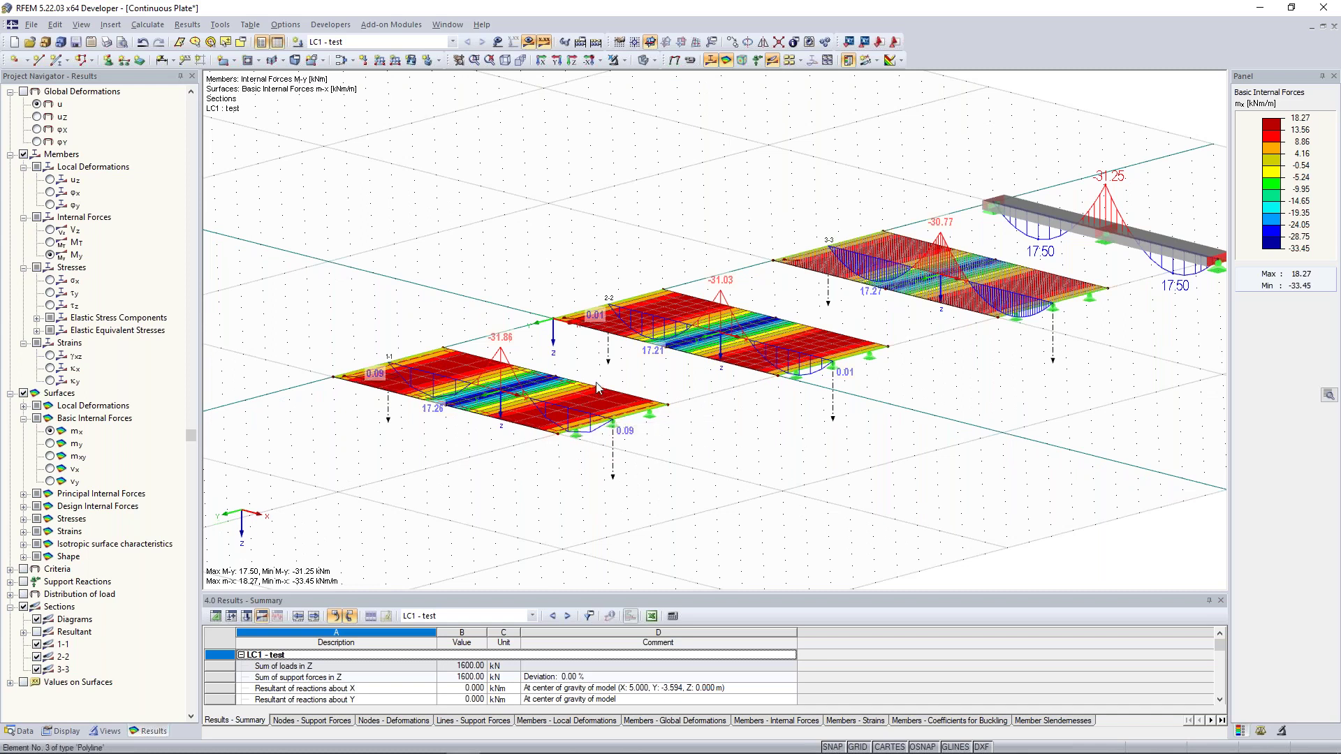
double_click(593, 400)
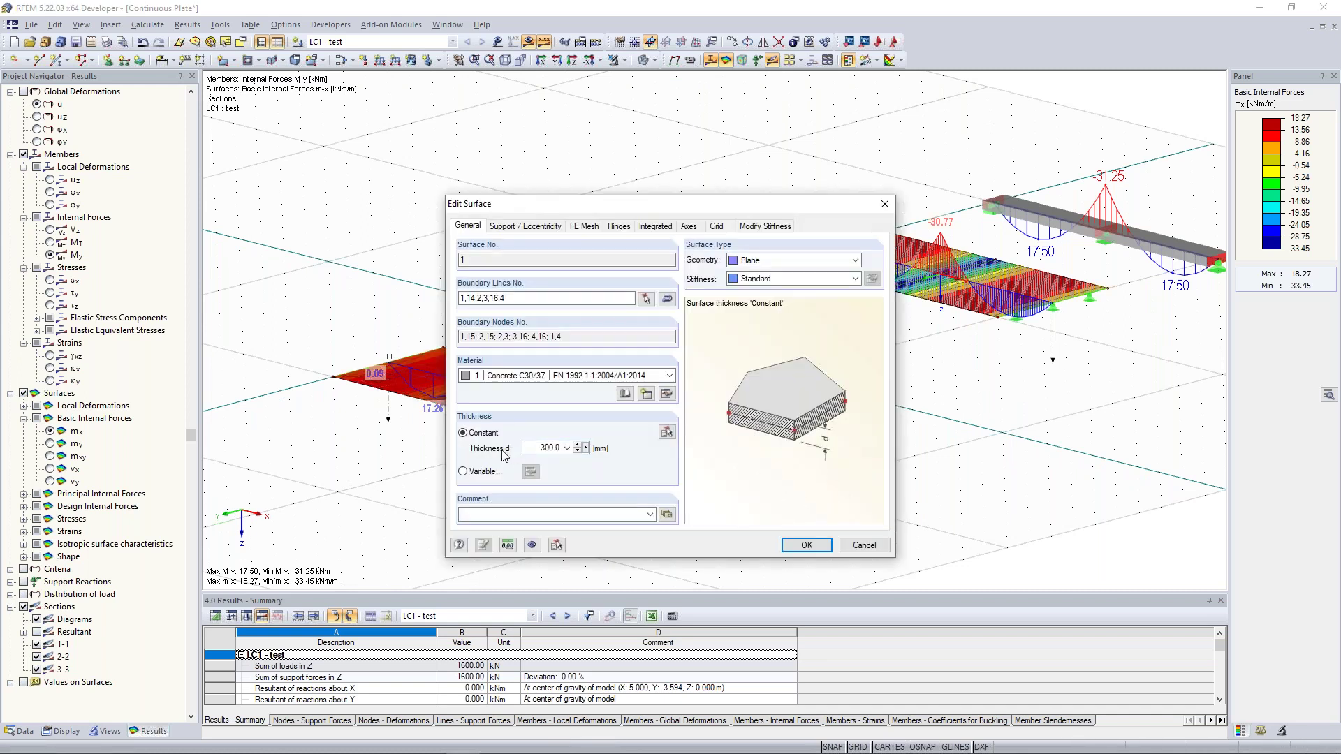
click(877, 209)
scroll(594, 260, down, 3)
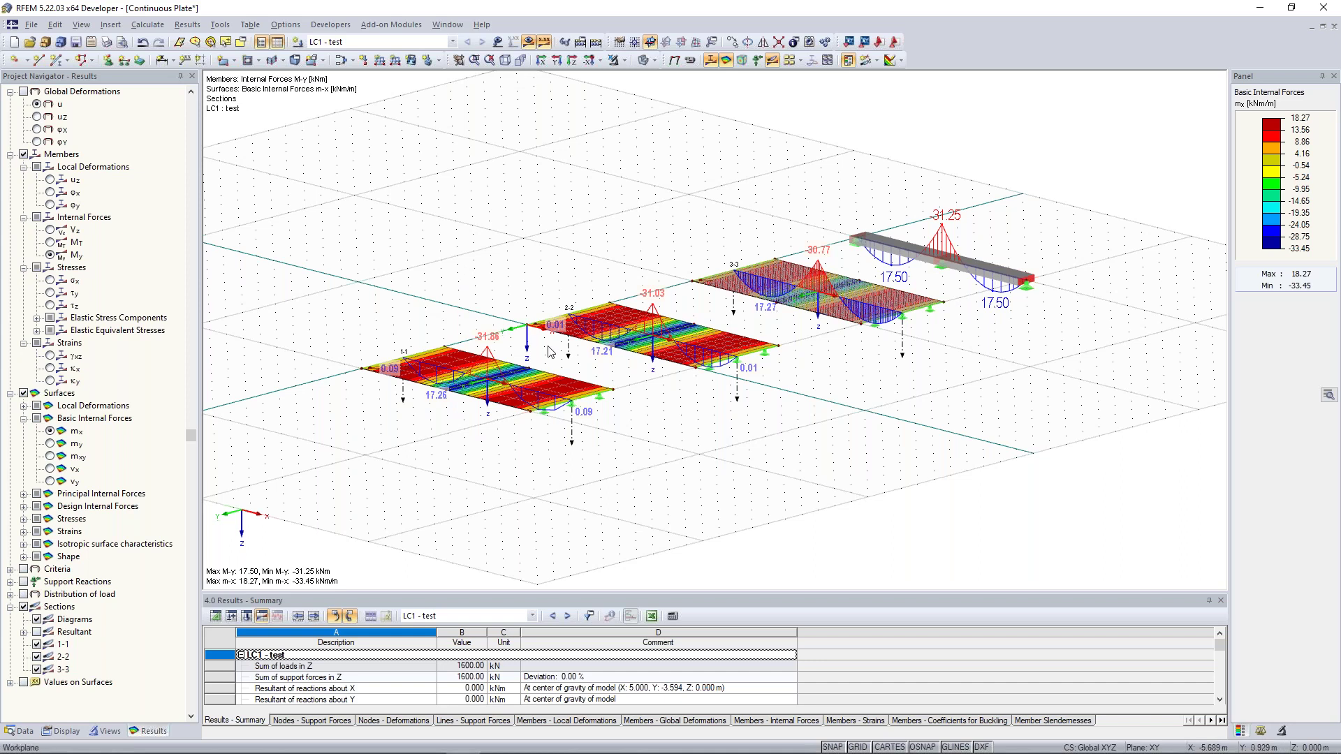
- Compare the m-x surface moments and section diagrams of the three plates with the beam's M-y diagram
middle_drag(785, 213, 829, 203)
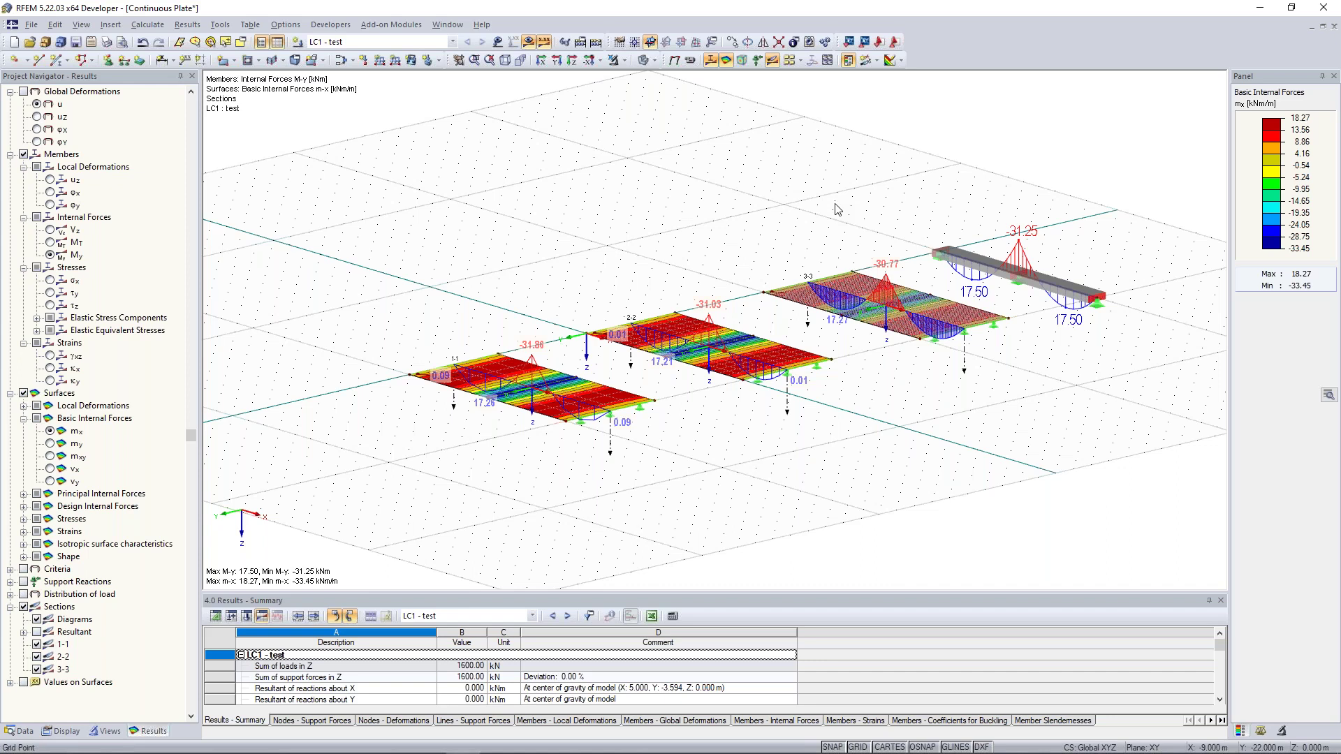
ctrl+middle_drag(801, 238, 539, 216)
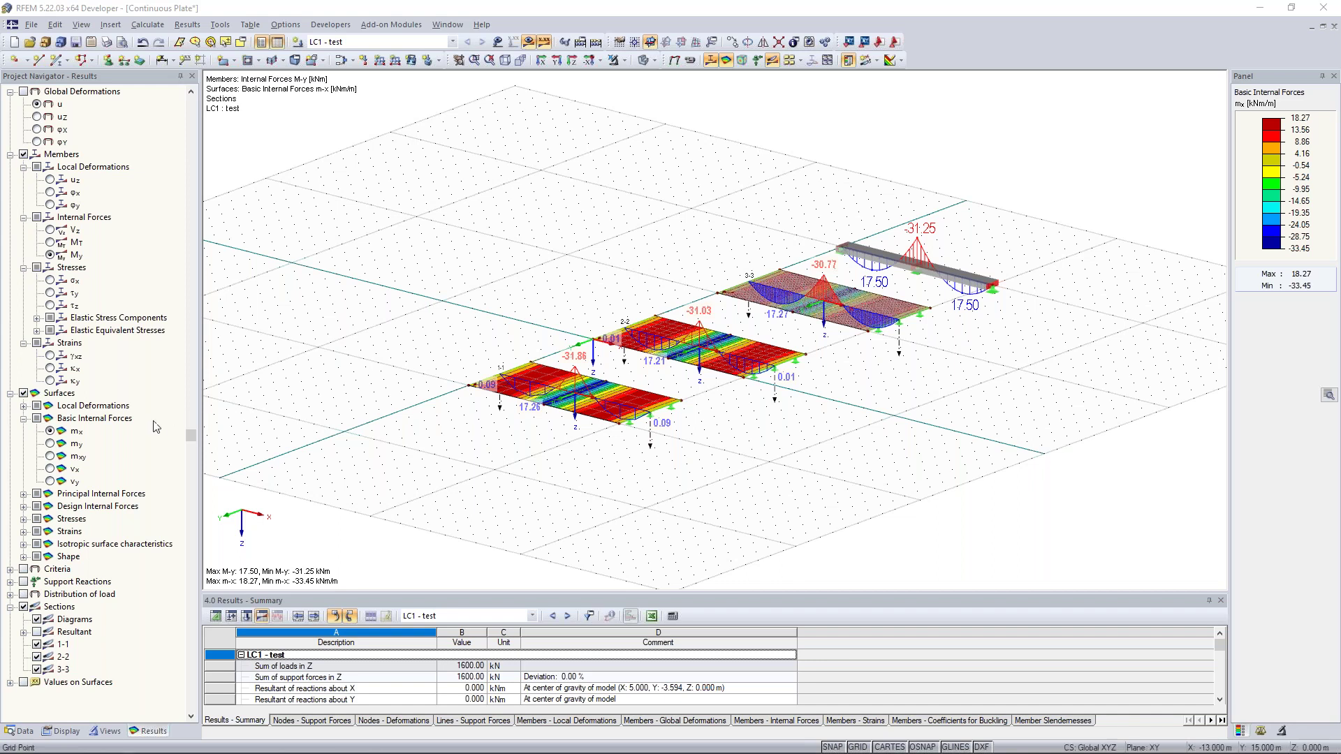
scroll(532, 290, up, 5)
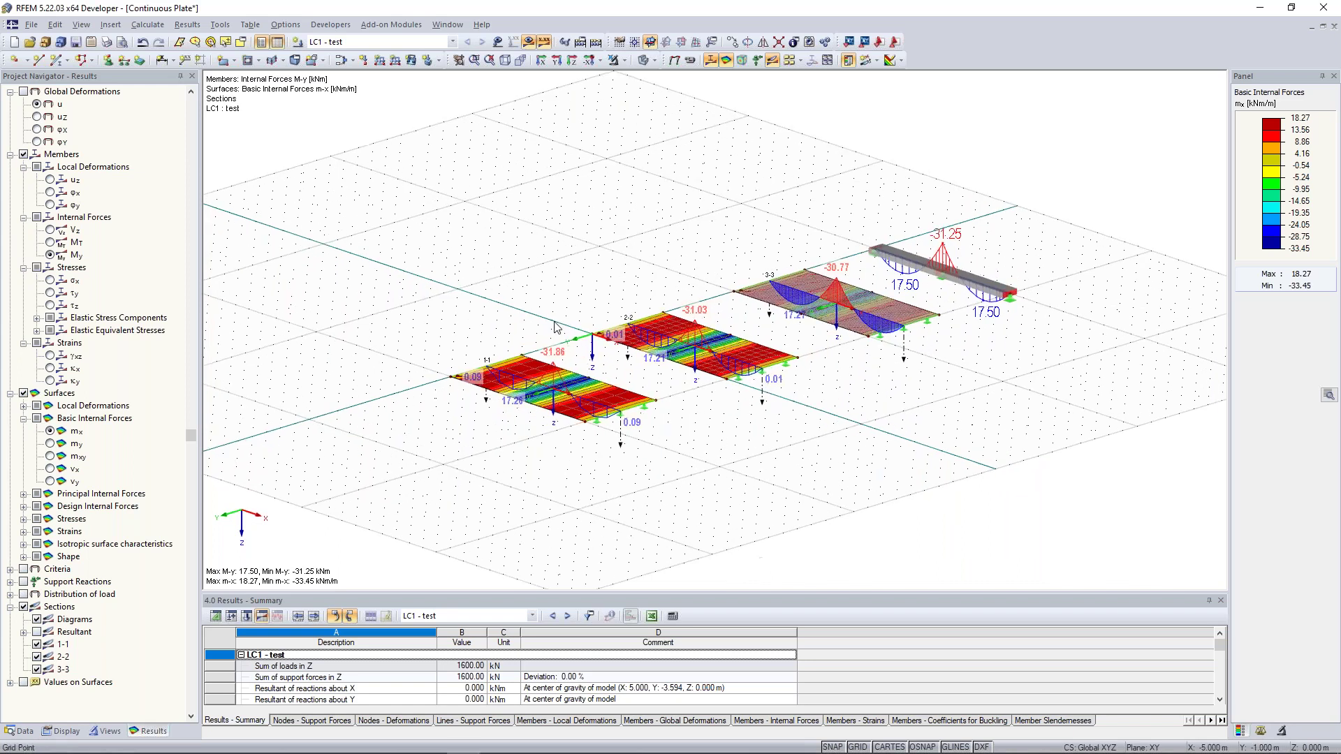
middle_drag(569, 301, 528, 296)
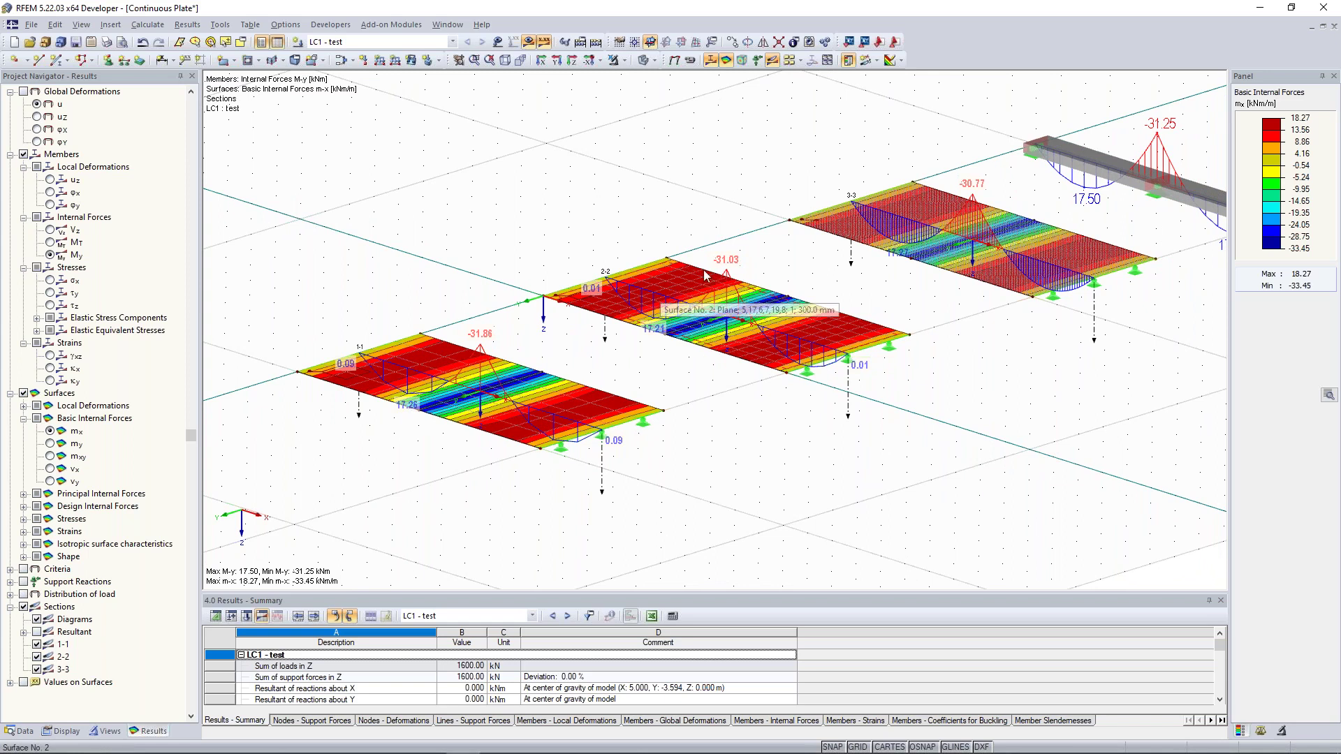
middle_drag(708, 301, 689, 305)
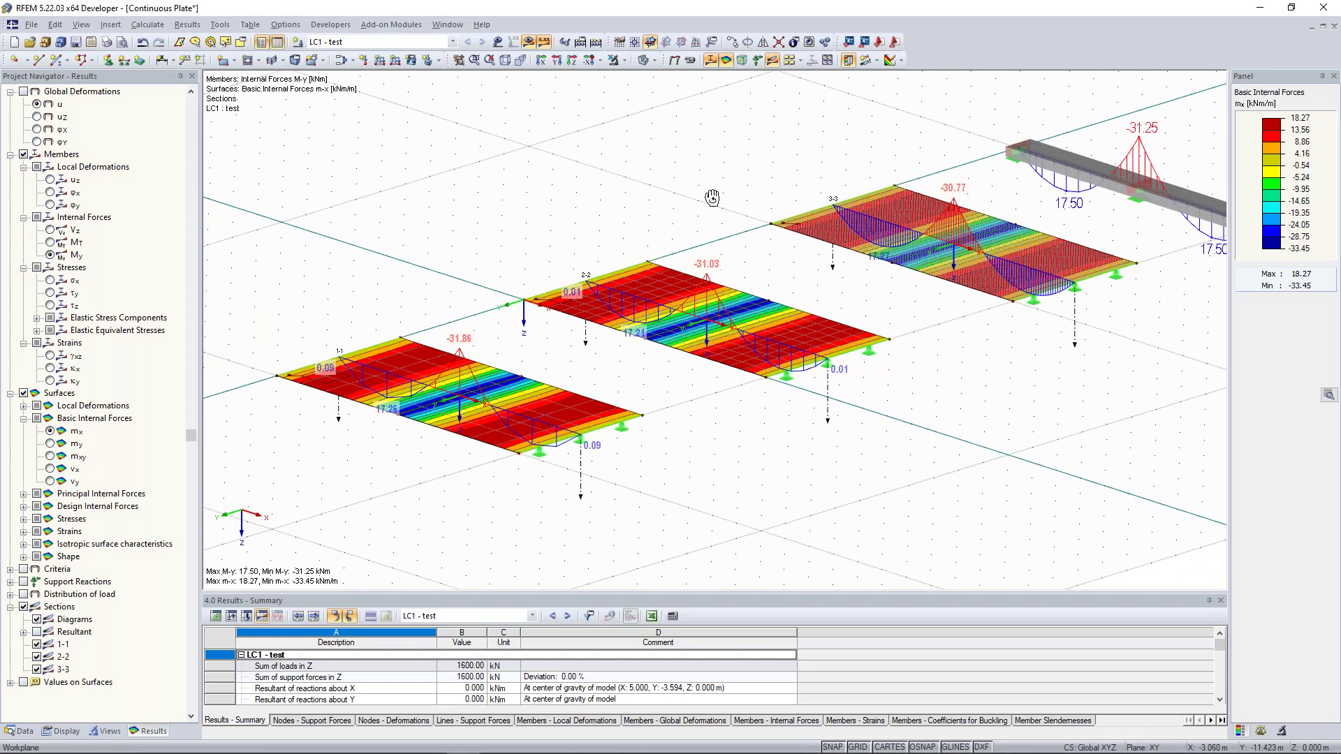
ctrl+middle_drag(719, 197, 760, 202)
middle_drag(899, 206, 888, 243)
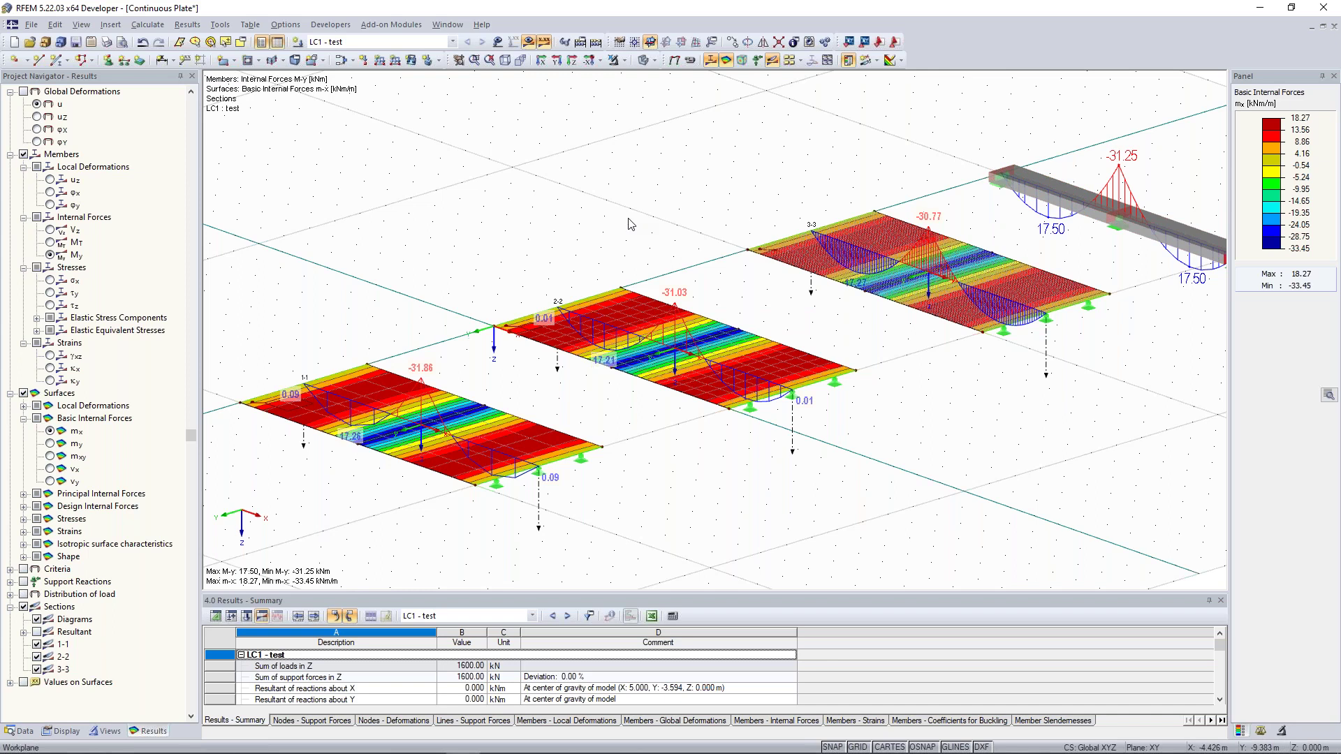
- Examine the support and span moments along the three plate sections against the beam's moments from several viewing angles
mouse_move(630, 223)
ctrl+middle_down()
mouse_move(578, 209)
mouse_move(614, 225)
ctrl+middle_up()
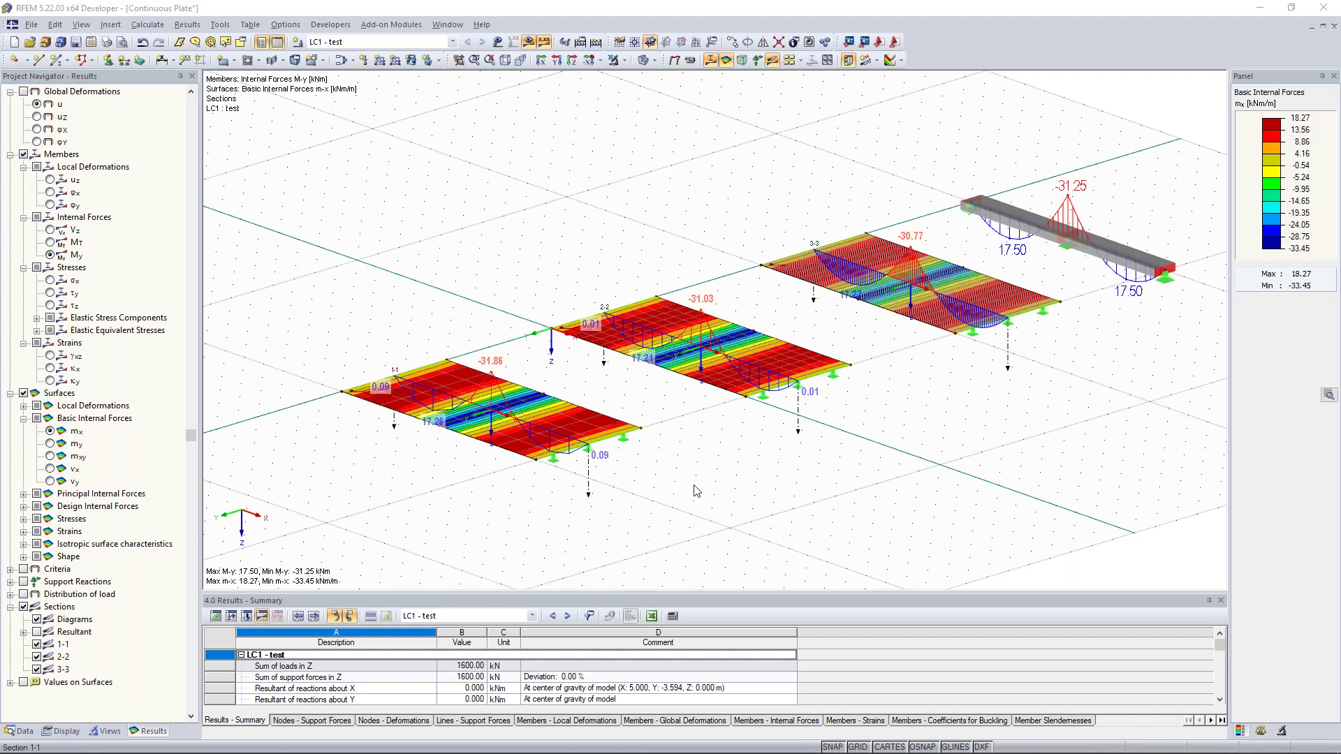
scroll(543, 335, down, 1)
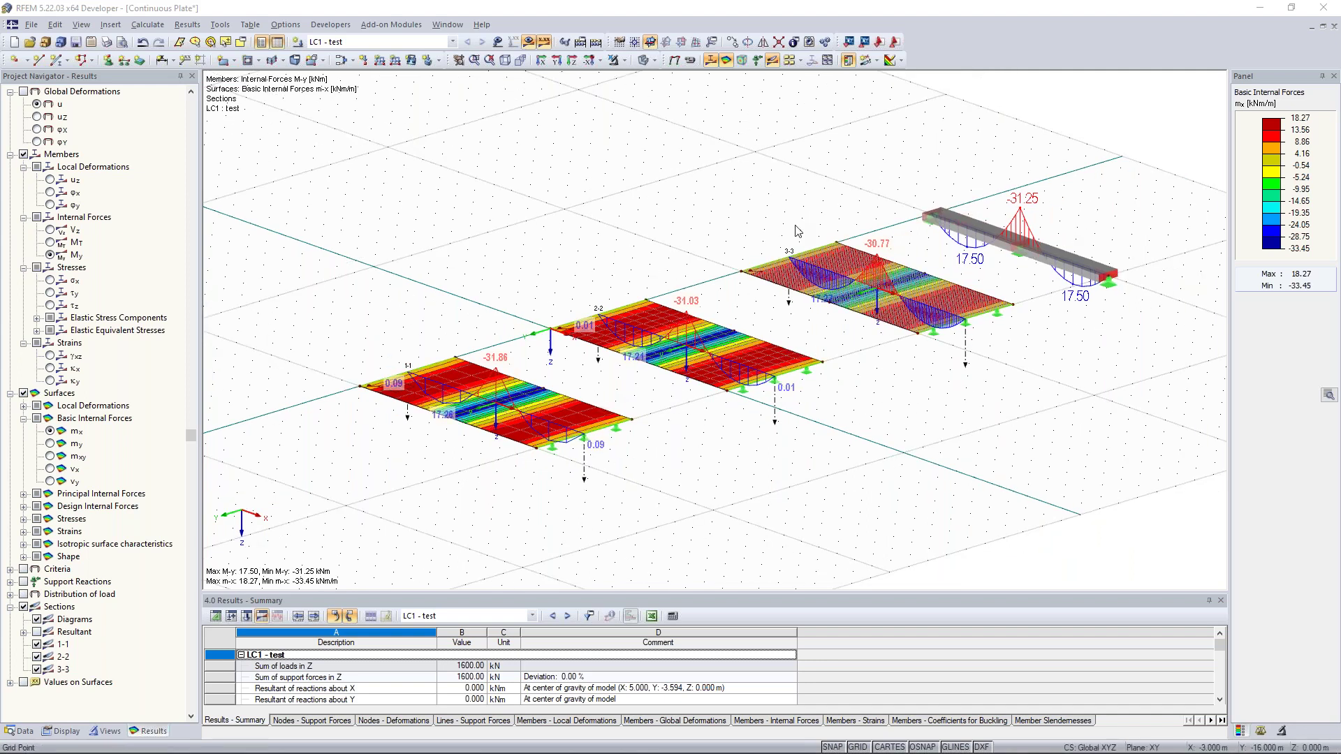
middle_drag(732, 231, 721, 239)
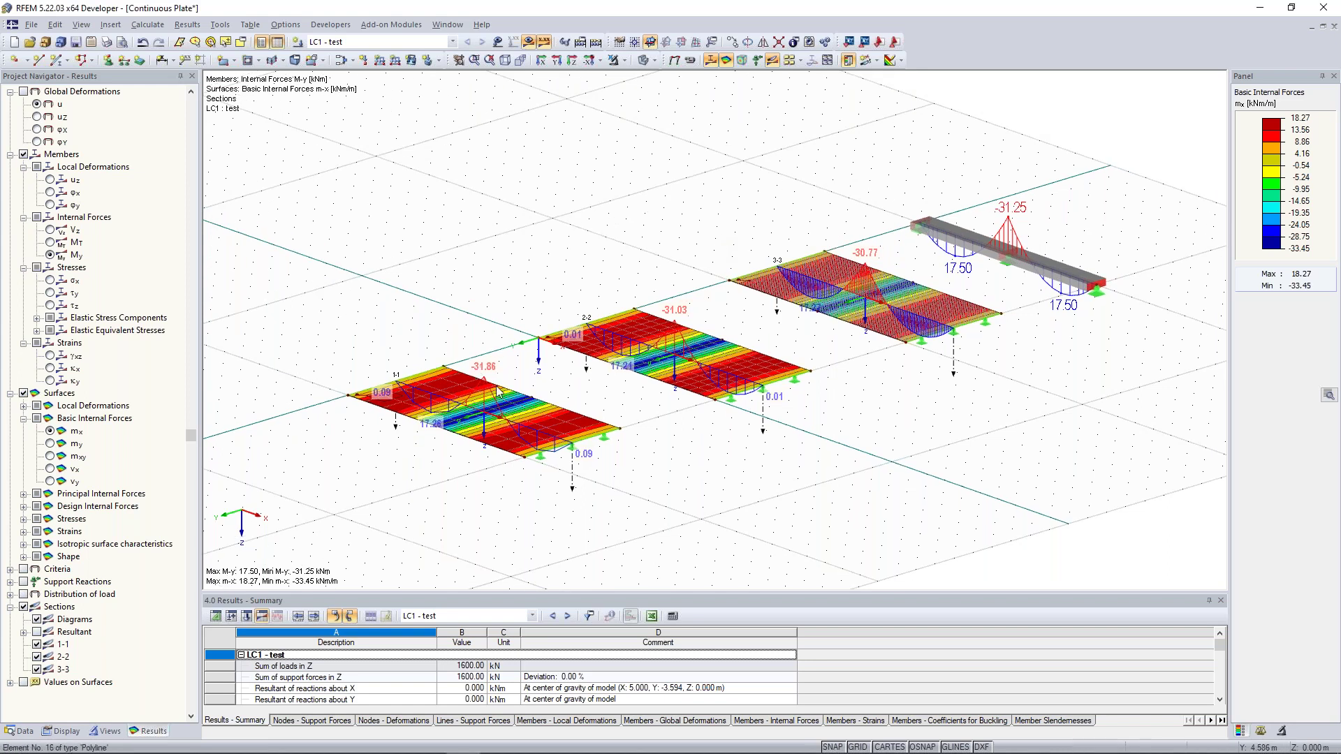
ctrl+middle_drag(524, 300, 440, 360)
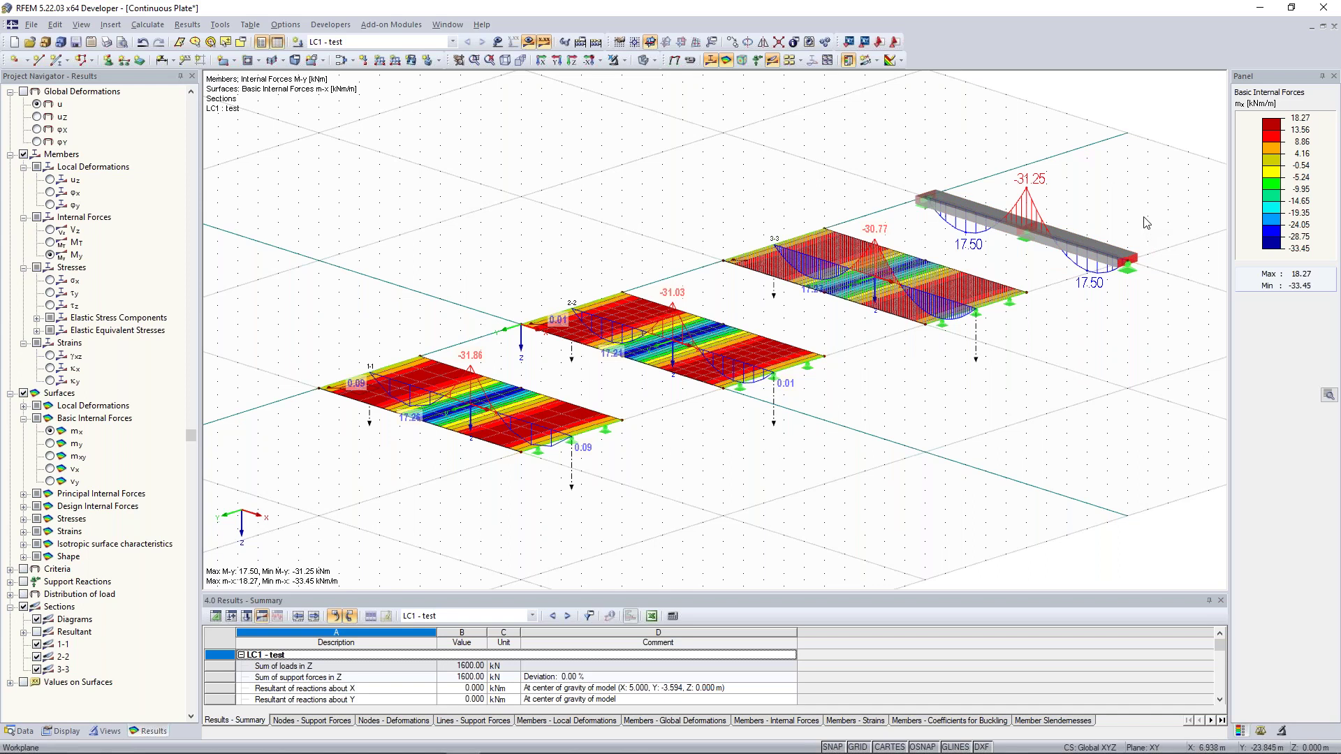
ctrl+middle_drag(1146, 222, 897, 208)
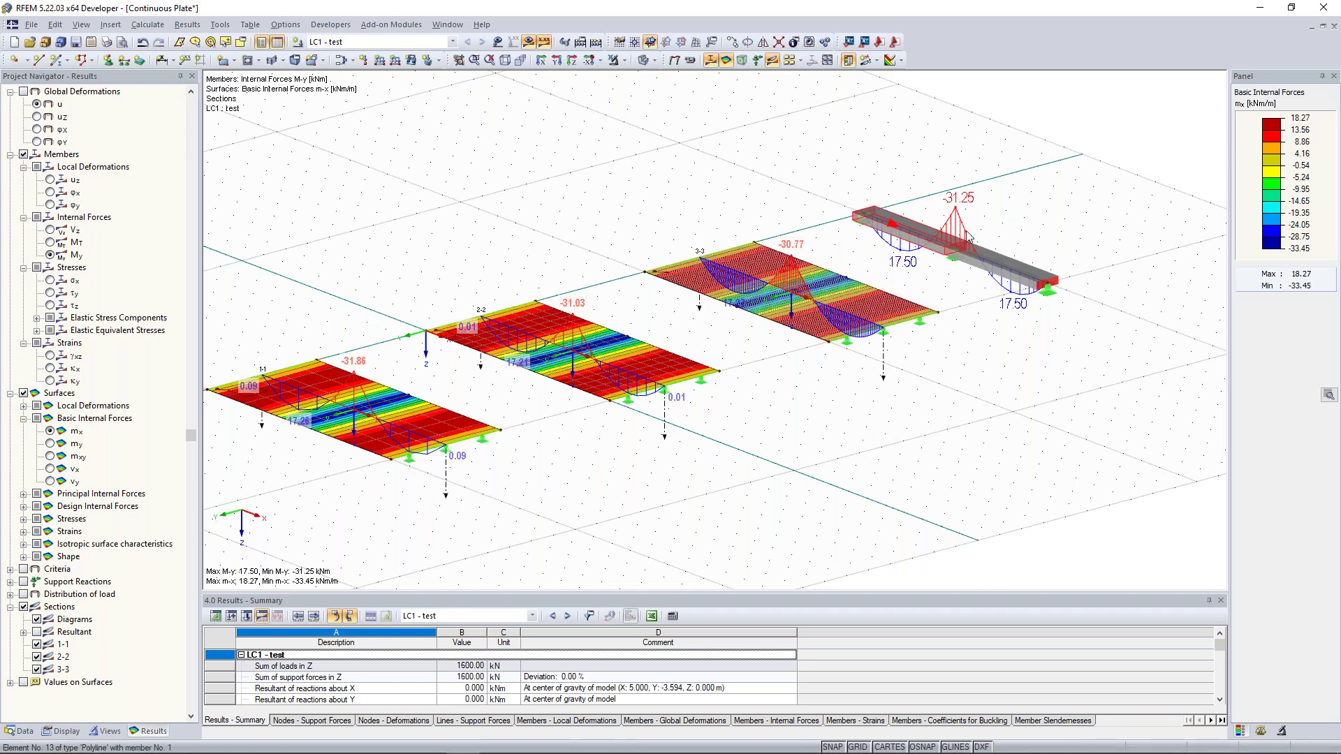
ctrl+middle_drag(927, 213, 788, 226)
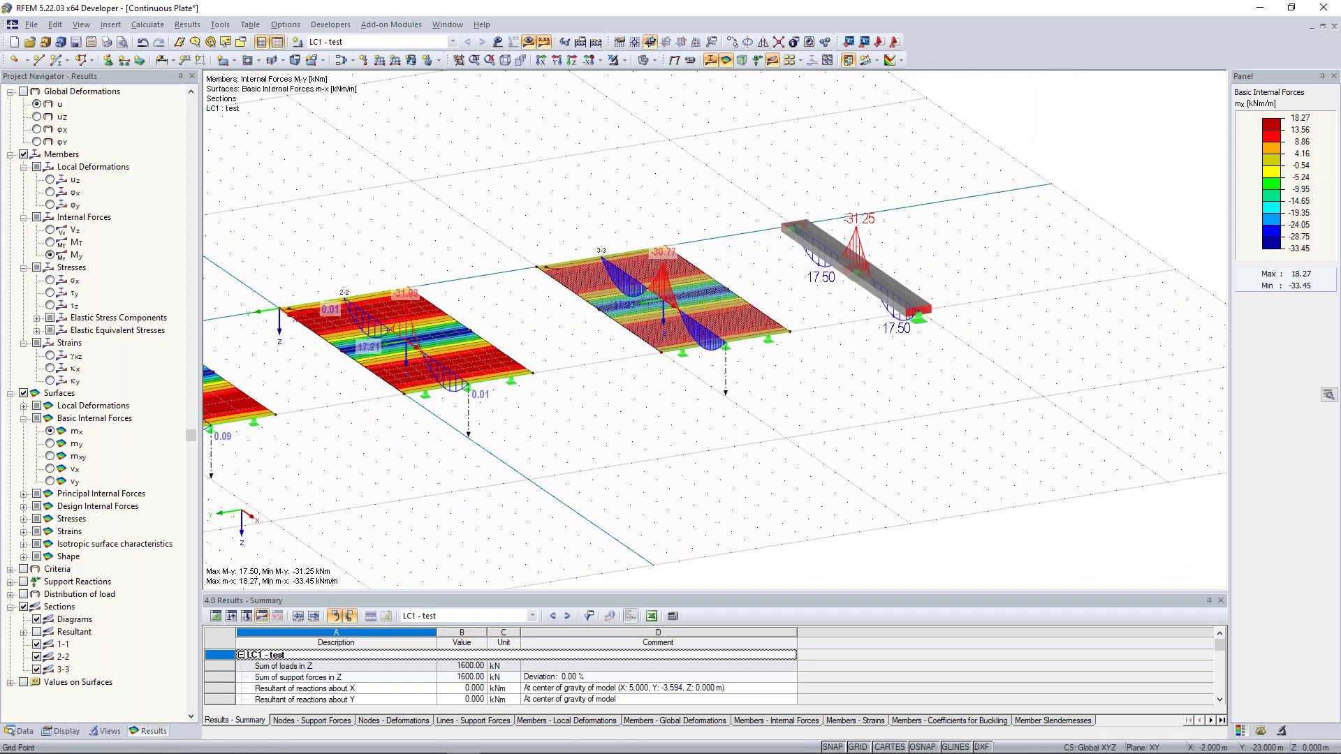
middle_drag(765, 202, 1005, 180)
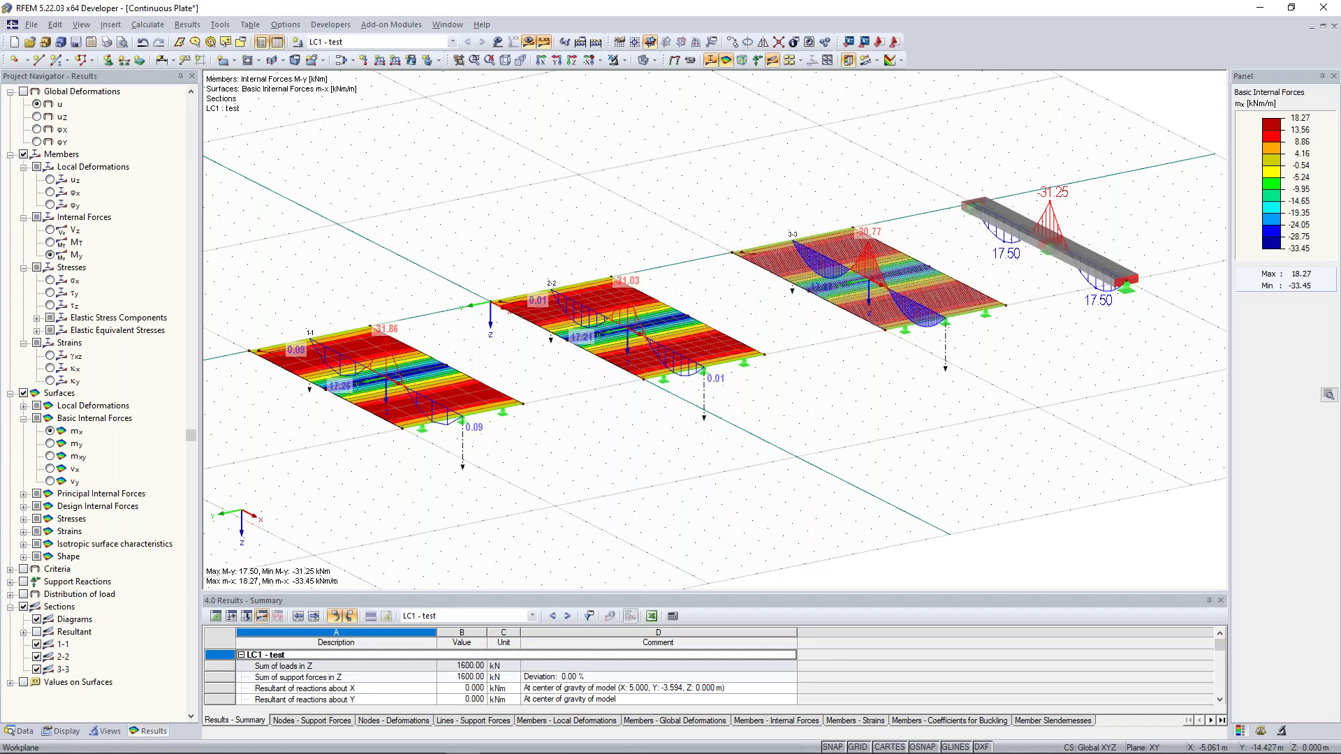
ctrl+middle_drag(411, 249, 392, 294)
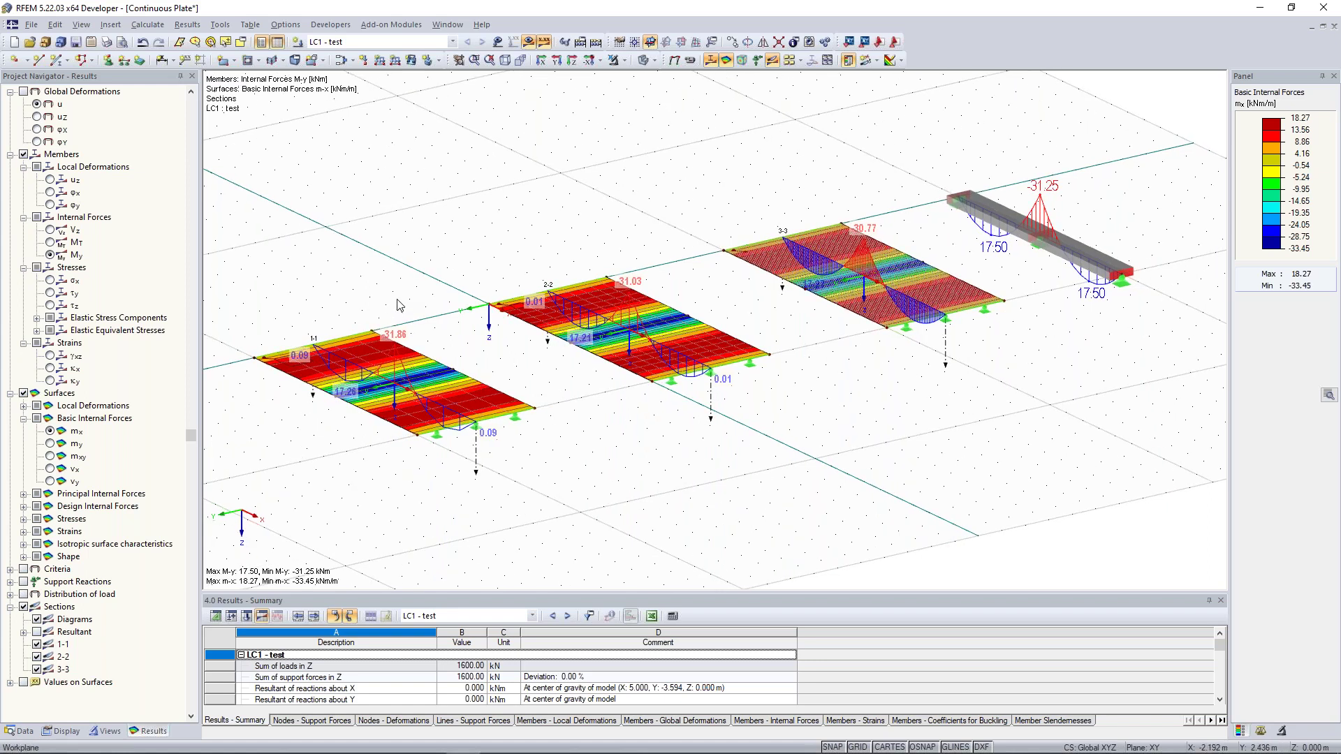
ctrl+middle_drag(419, 286, 500, 256)
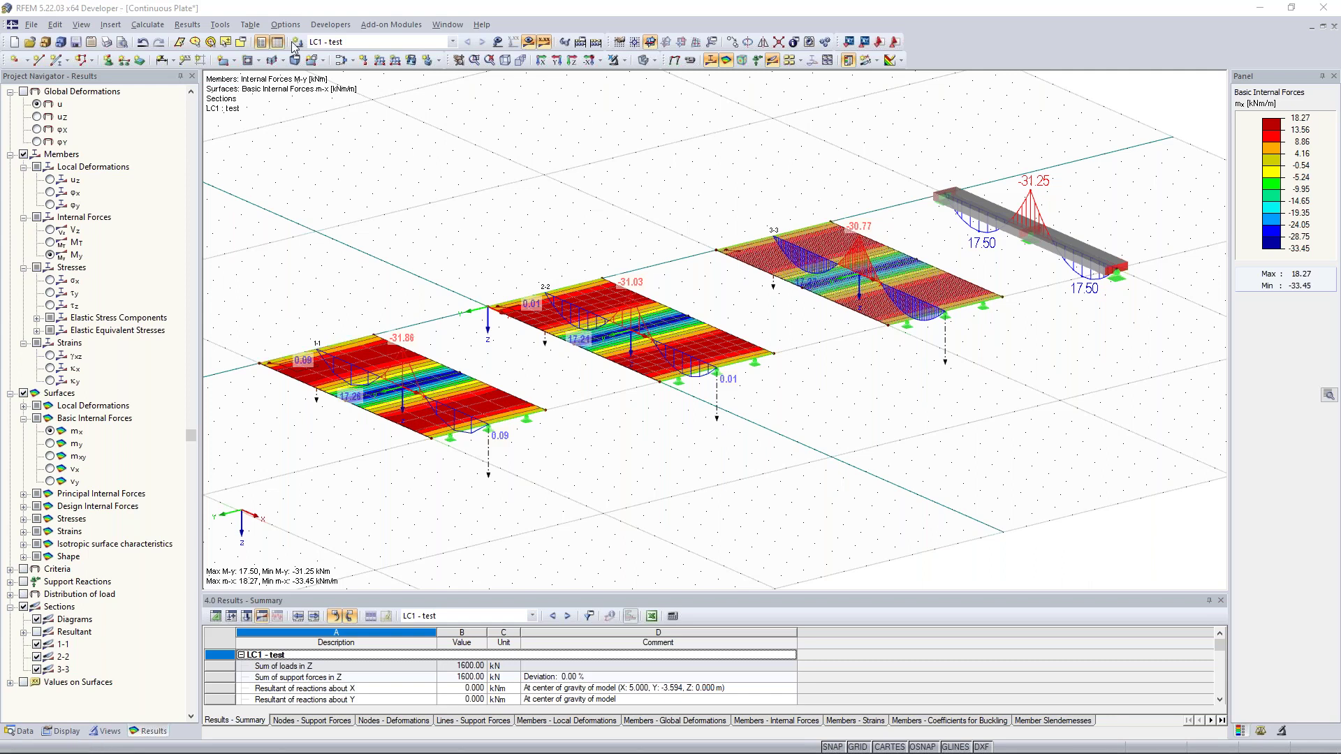
- Open the FE mesh settings and check the target element length and the maximum ratio of rectangle diagonals
click(151, 28)
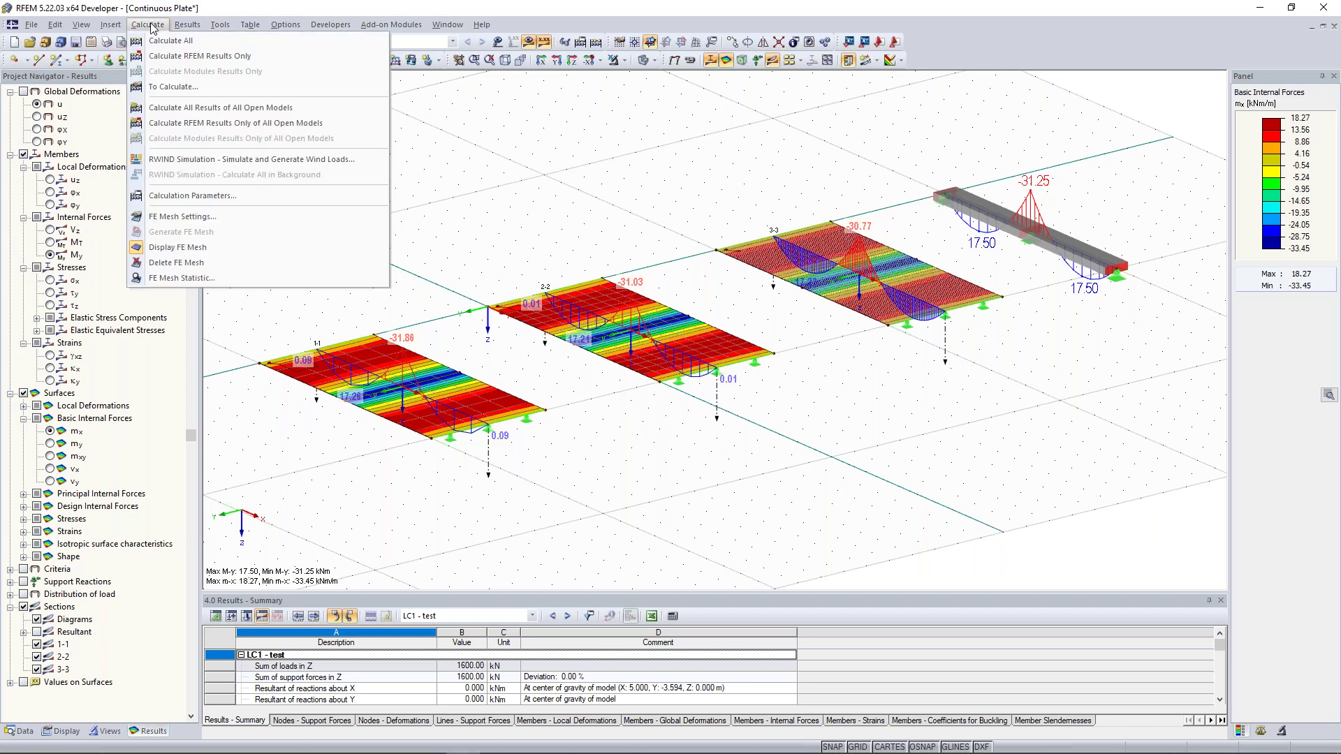
click(220, 223)
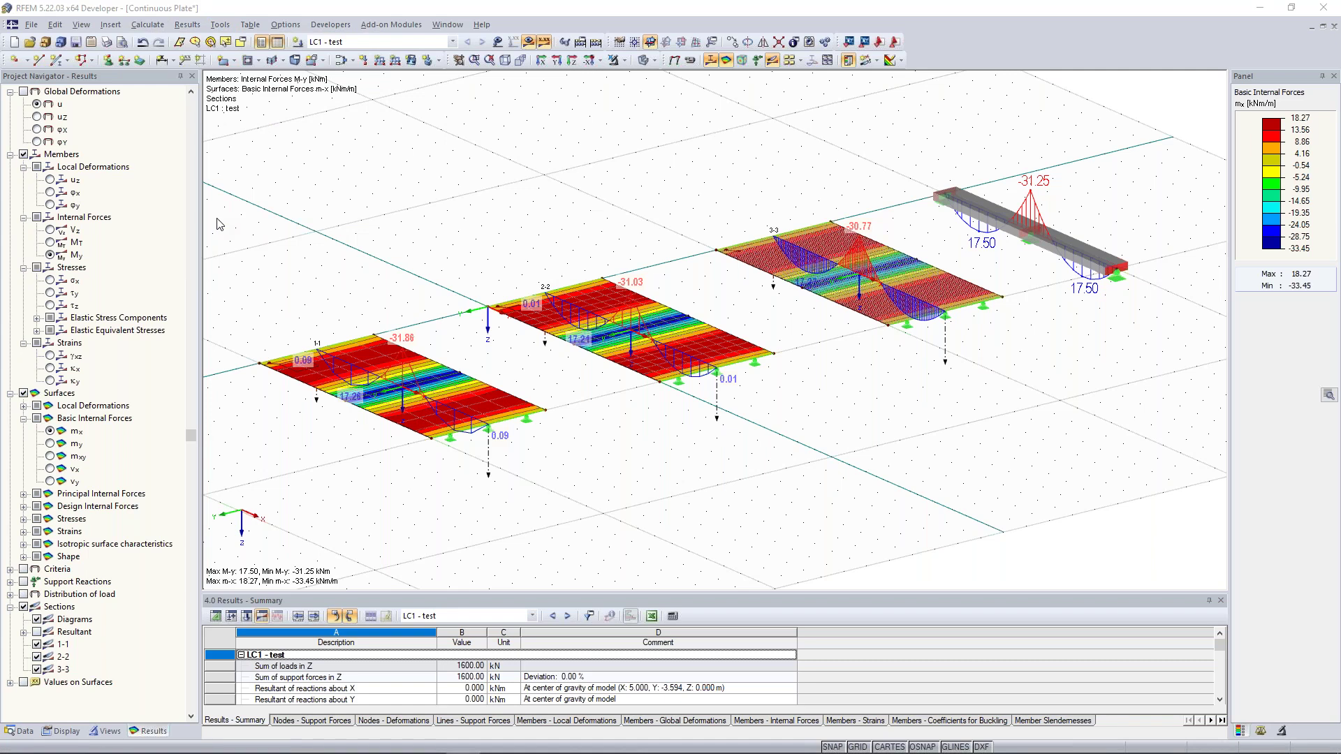
drag(603, 160, 557, 116)
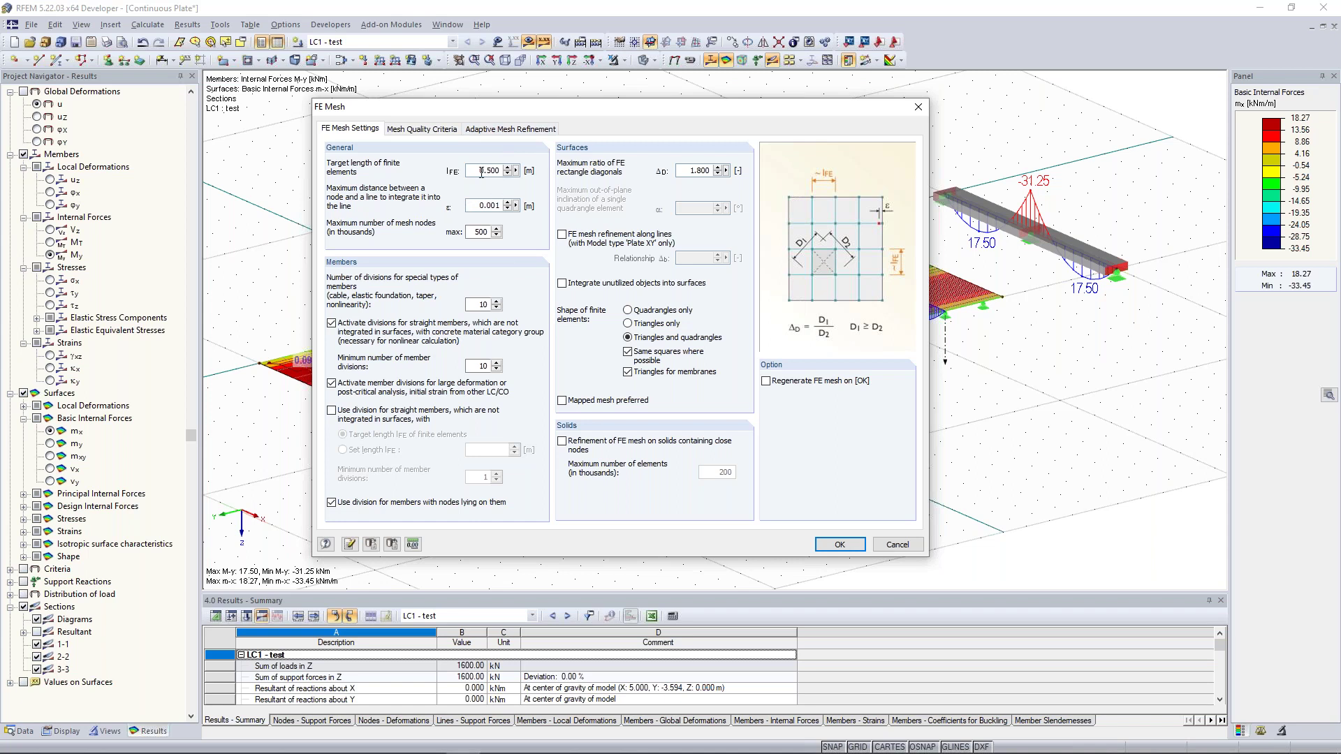
drag(566, 106, 597, 378)
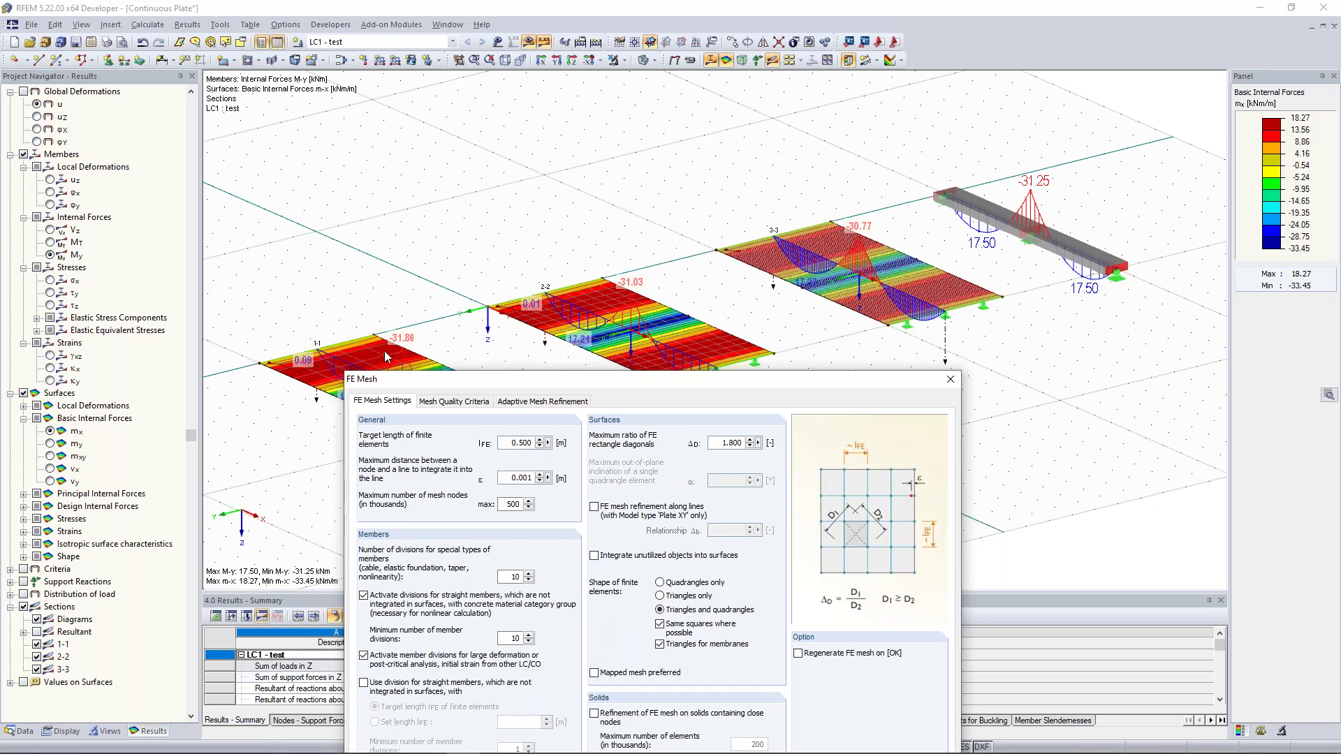
drag(481, 383, 492, 119)
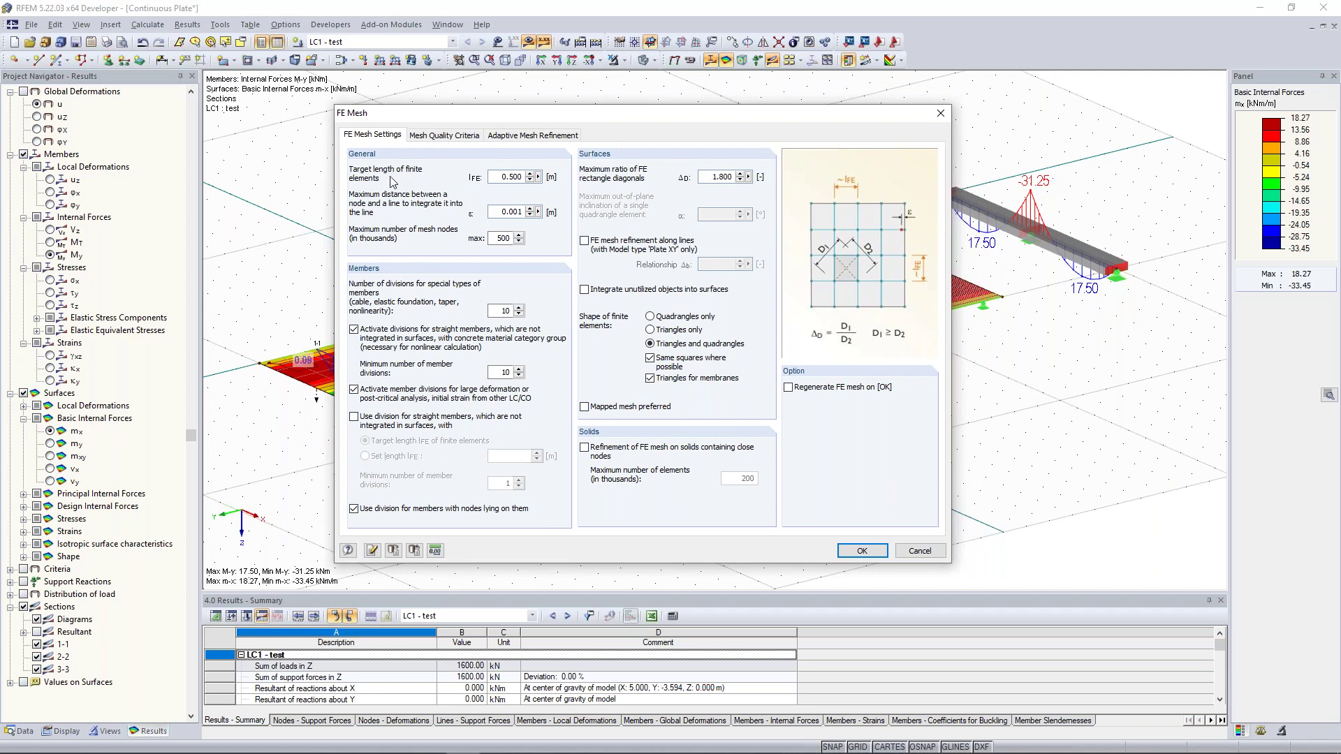
double_click(502, 176)
click(712, 179)
click(722, 179)
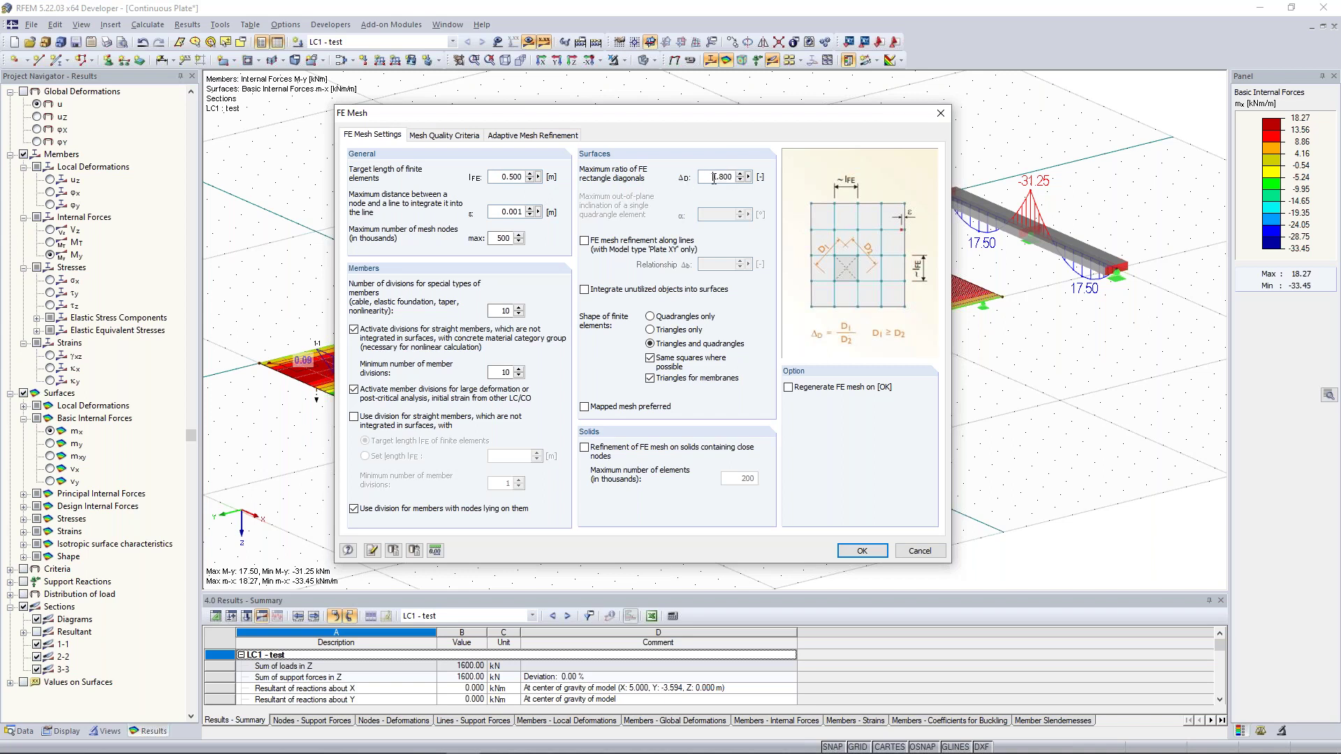
drag(714, 179, 737, 183)
- Preview the triangles-only finite element shape, restore triangles and quadrangles, and close the FE mesh settings without applying changes
click(650, 330)
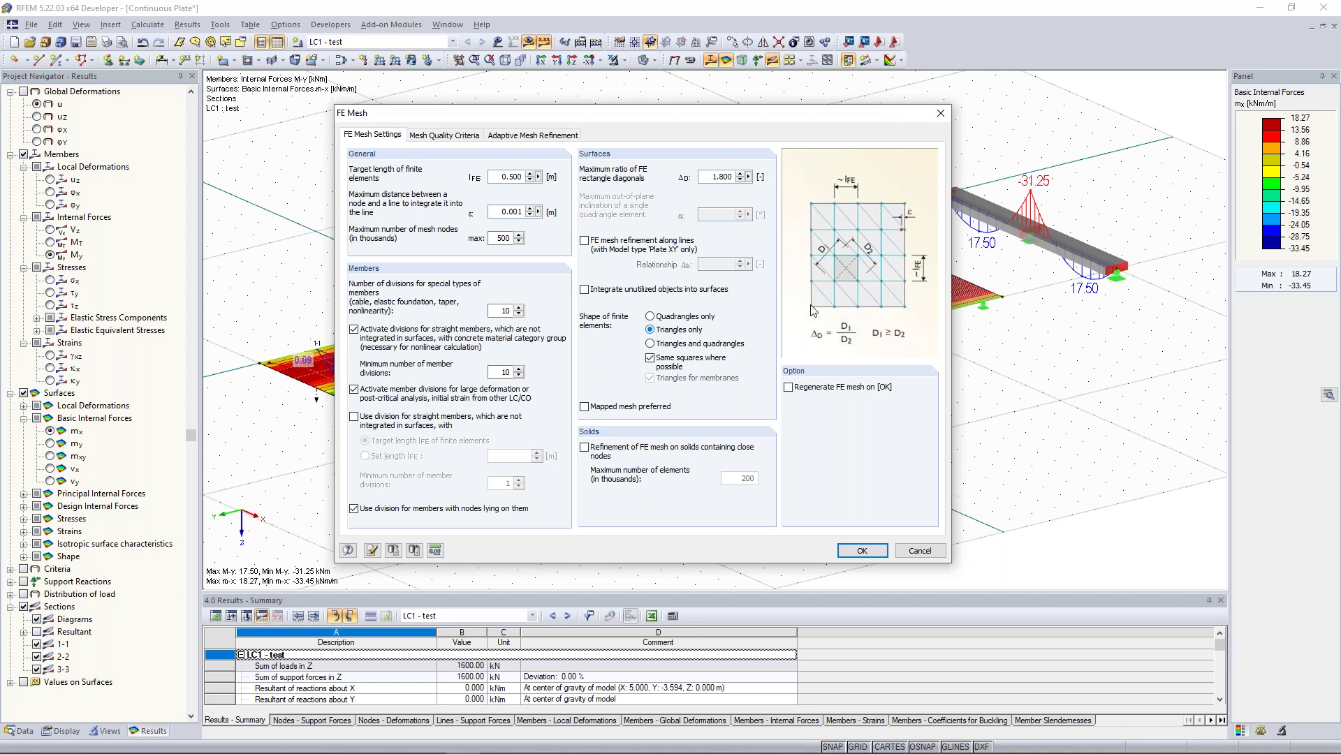
click(650, 344)
click(652, 330)
click(651, 344)
click(940, 114)
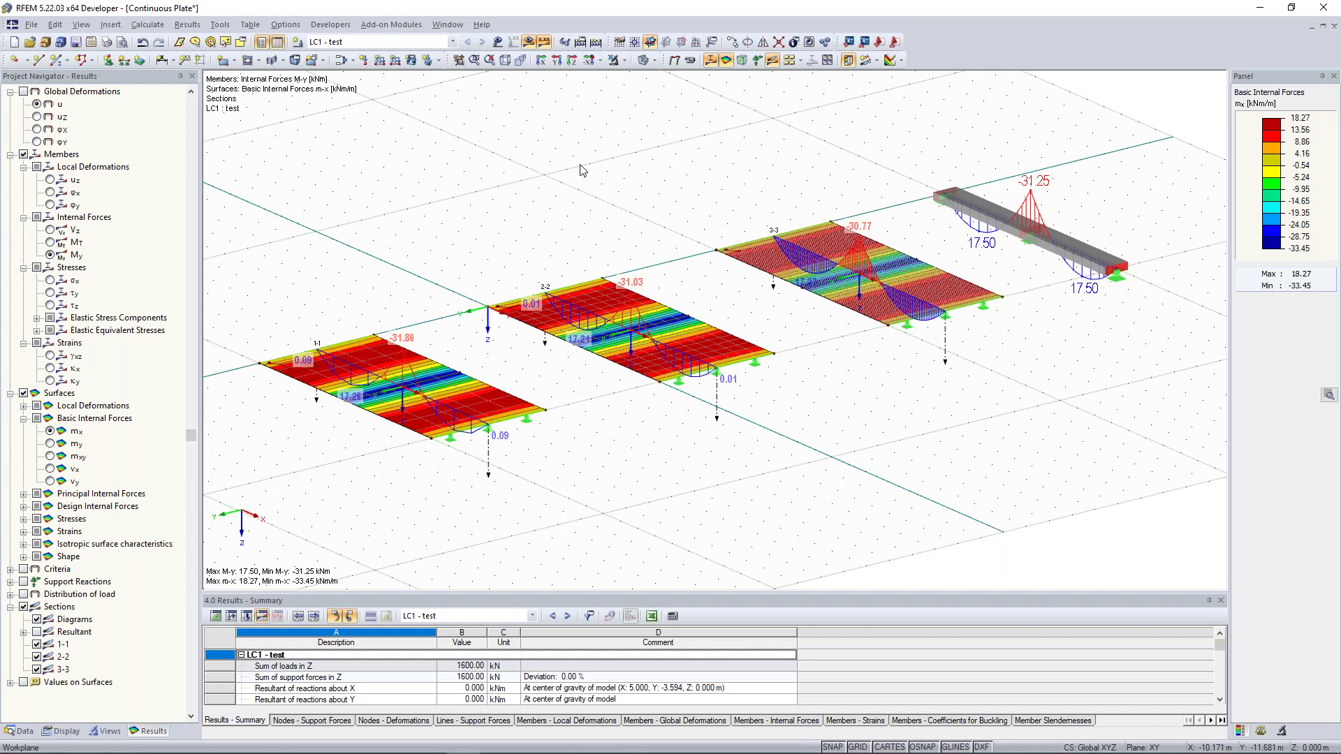
ctrl+middle_drag(584, 165, 438, 138)
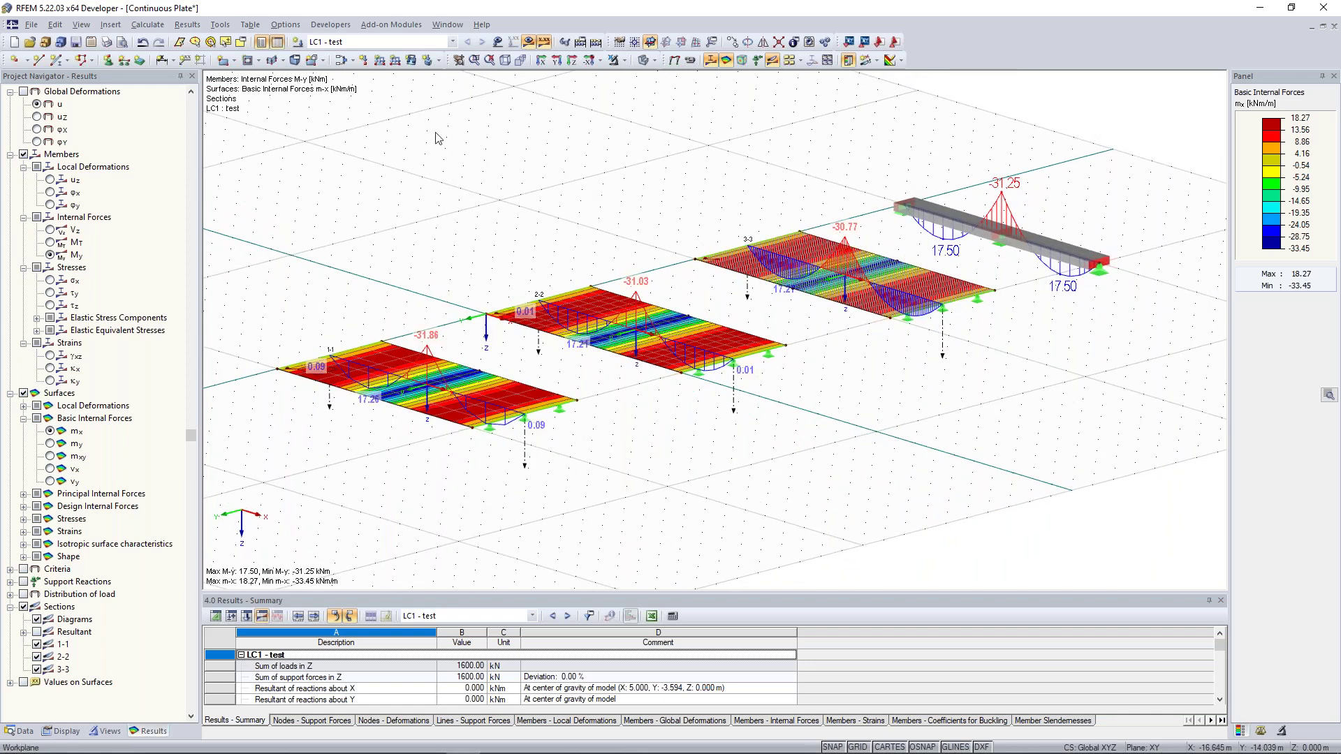
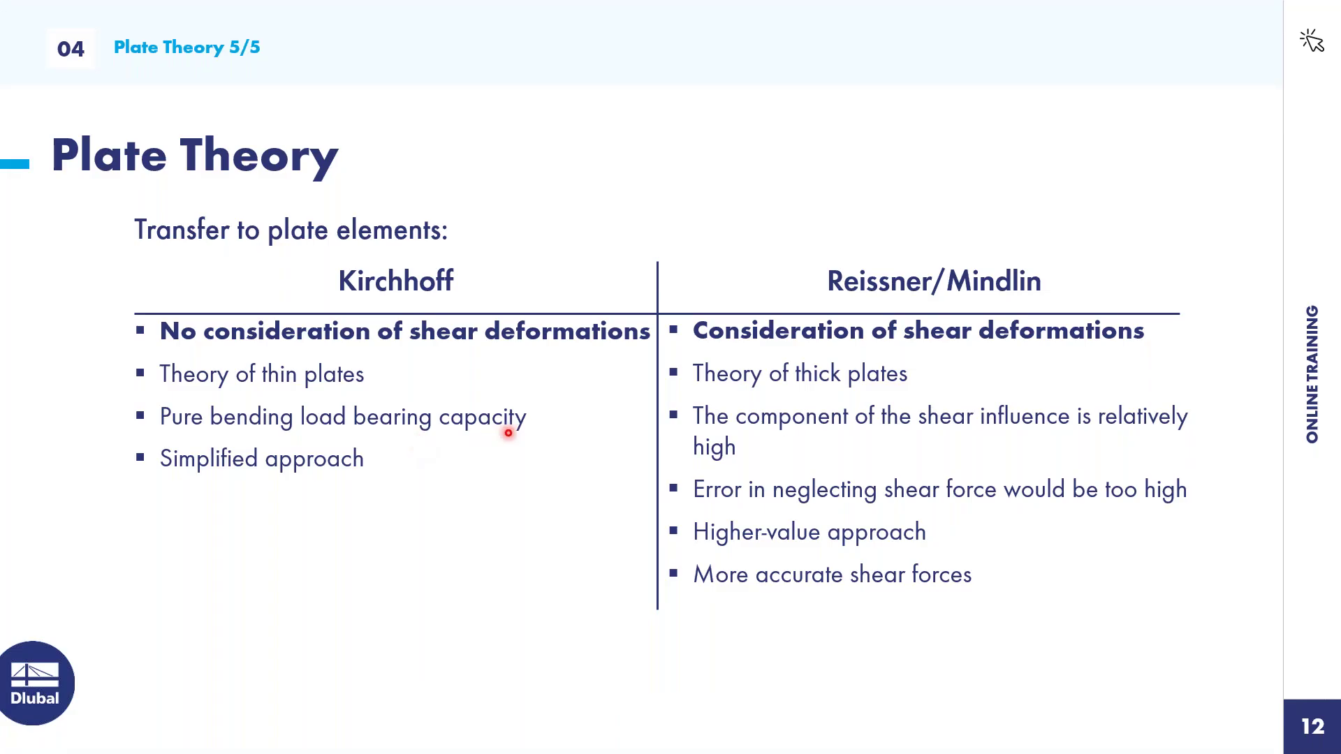
- End the slide show at the Euler Case 1 and Stability Analysis slide and switch to RFEM
key(Right)
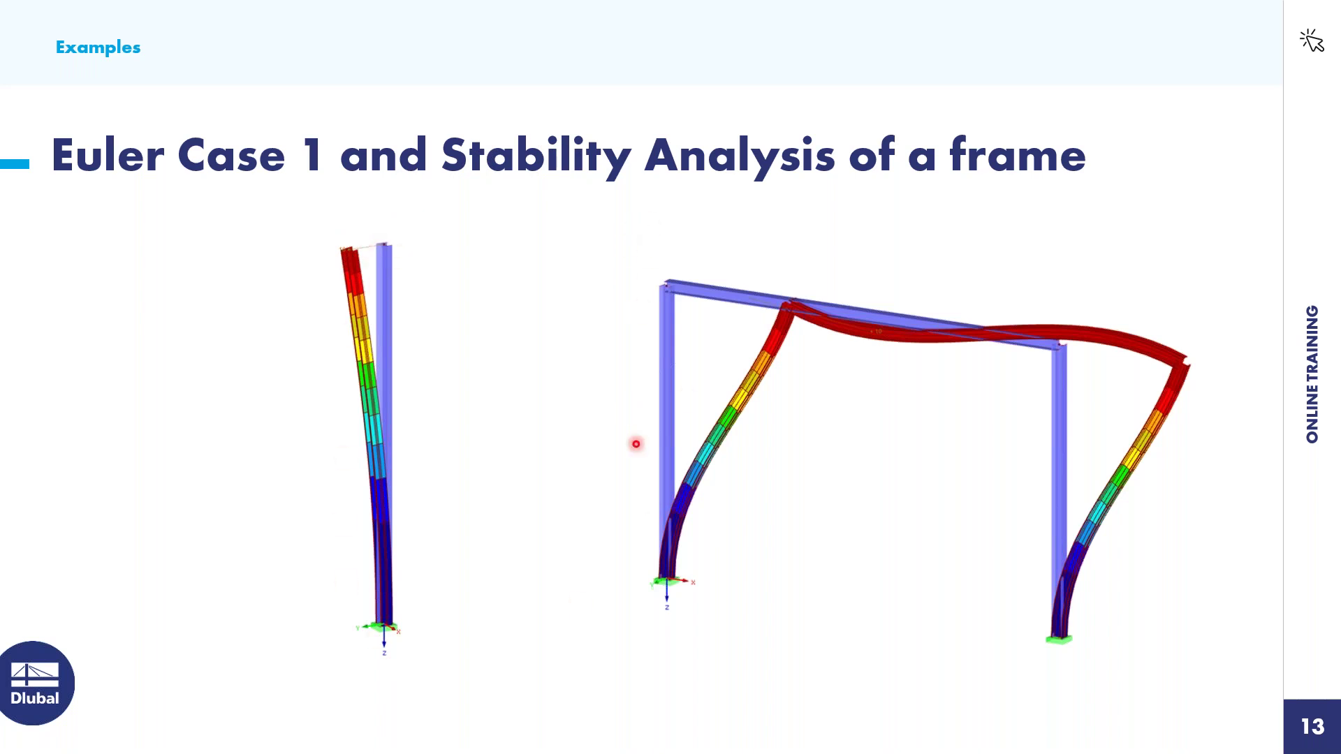
ctrl+drag(1108, 352, 886, 419)
key(Escape)
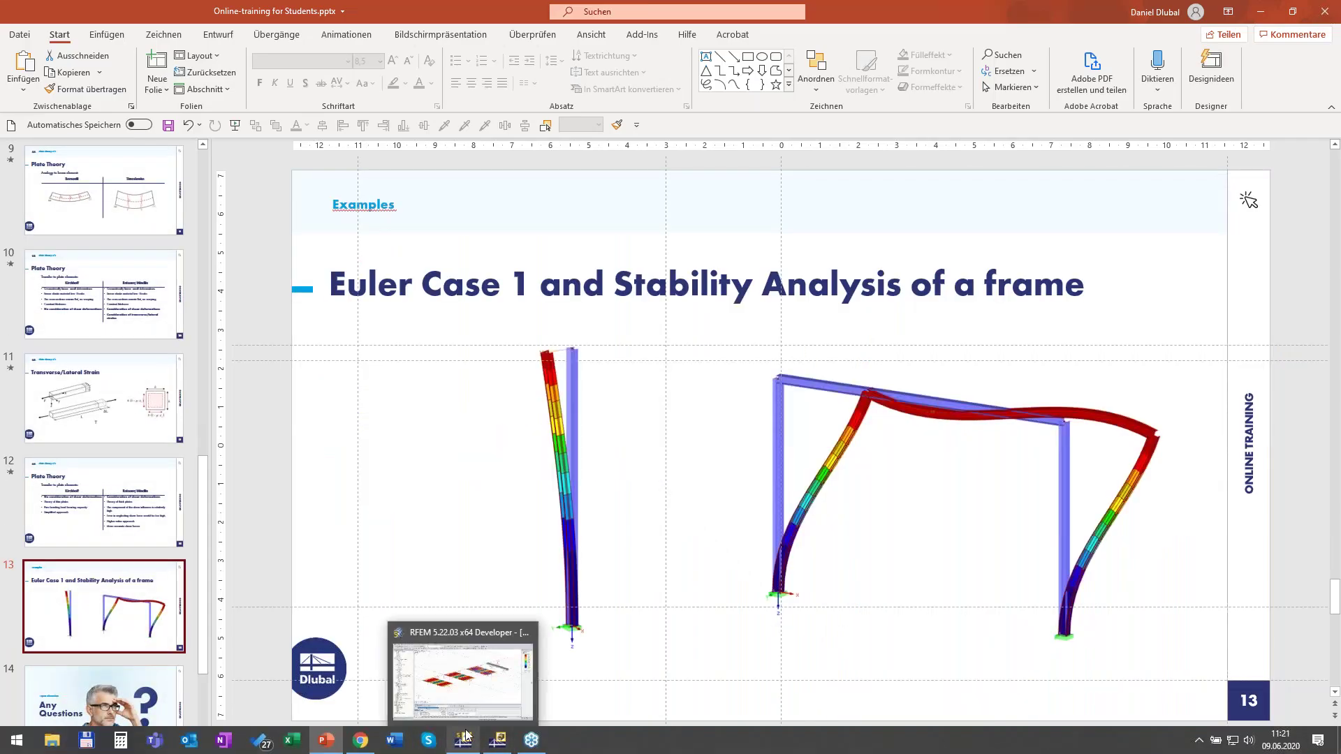
click(467, 735)
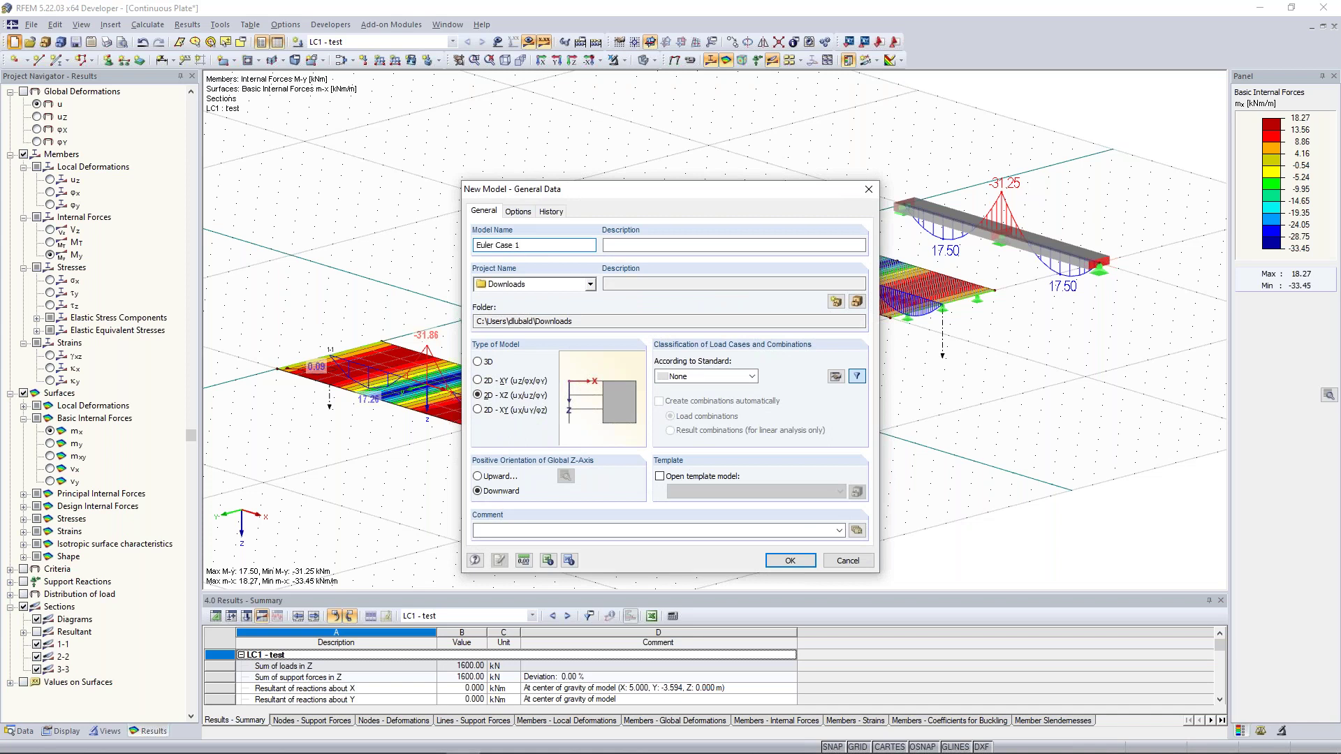
- Create the new model Euler Case 1 in the Examples project with model type 3D
click(591, 284)
click(544, 308)
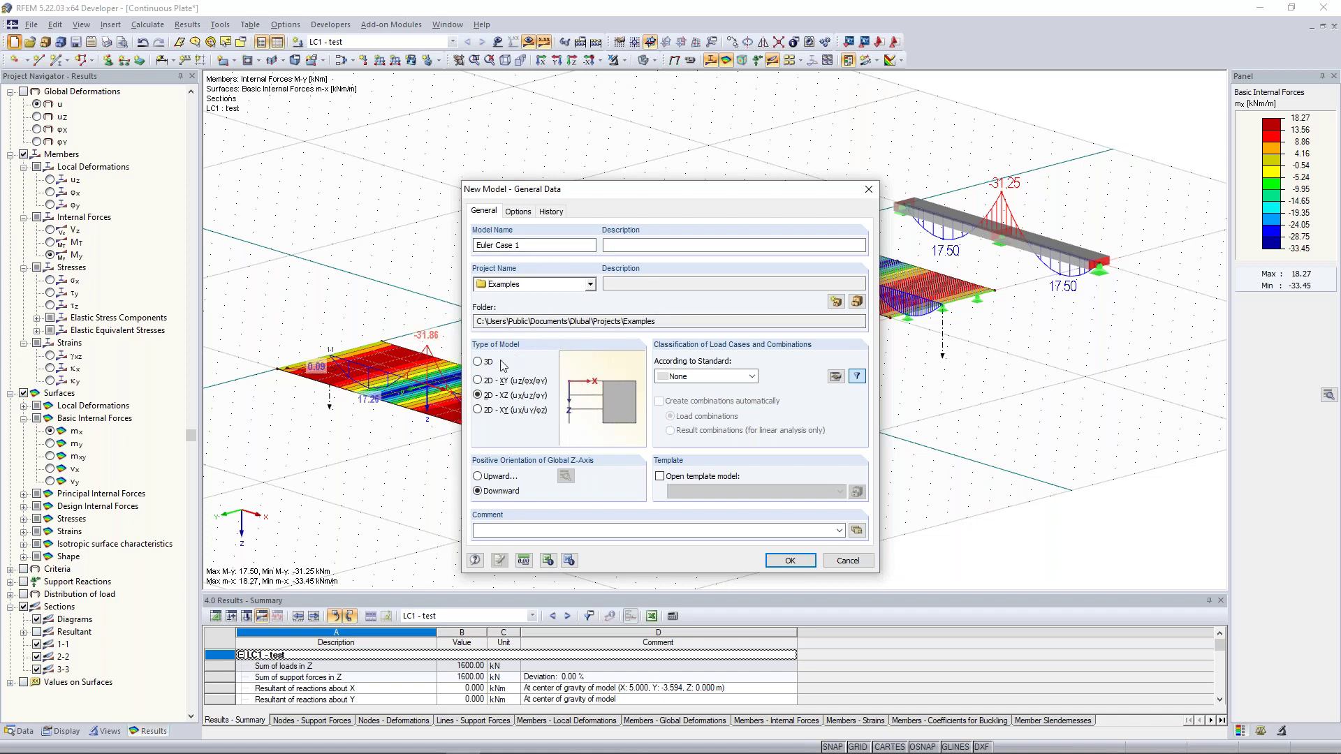
click(478, 361)
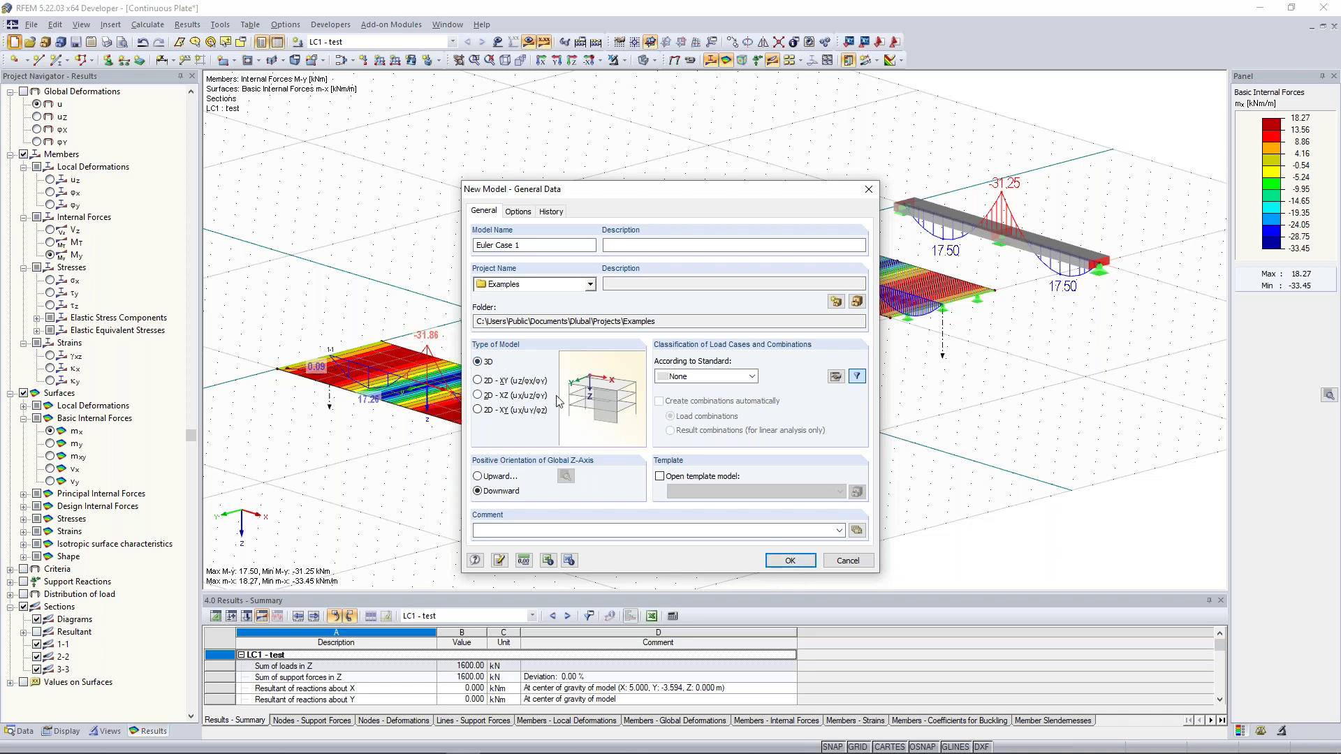
click(788, 562)
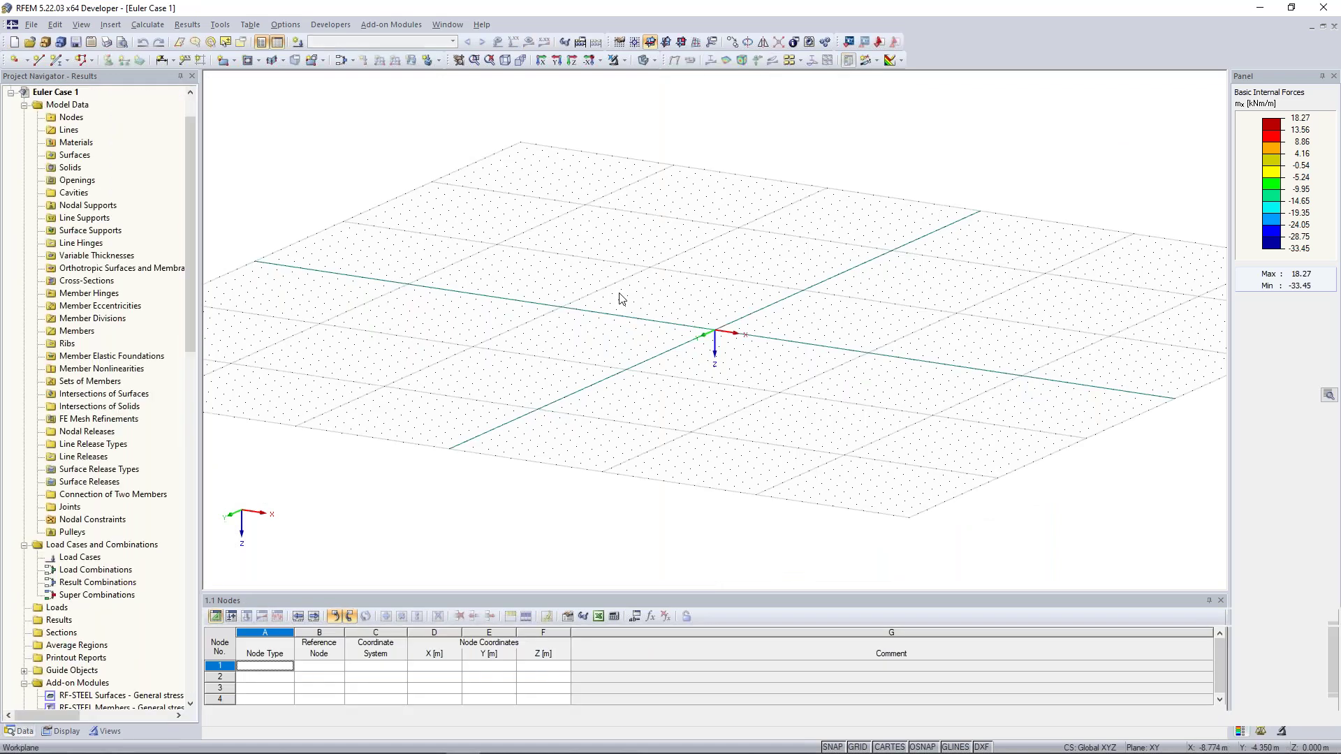
- Start a new beam member and open the rolled I-sections library for its new cross-section
ctrl+middle_drag(619, 302, 712, 310)
scroll(711, 307, up, 3)
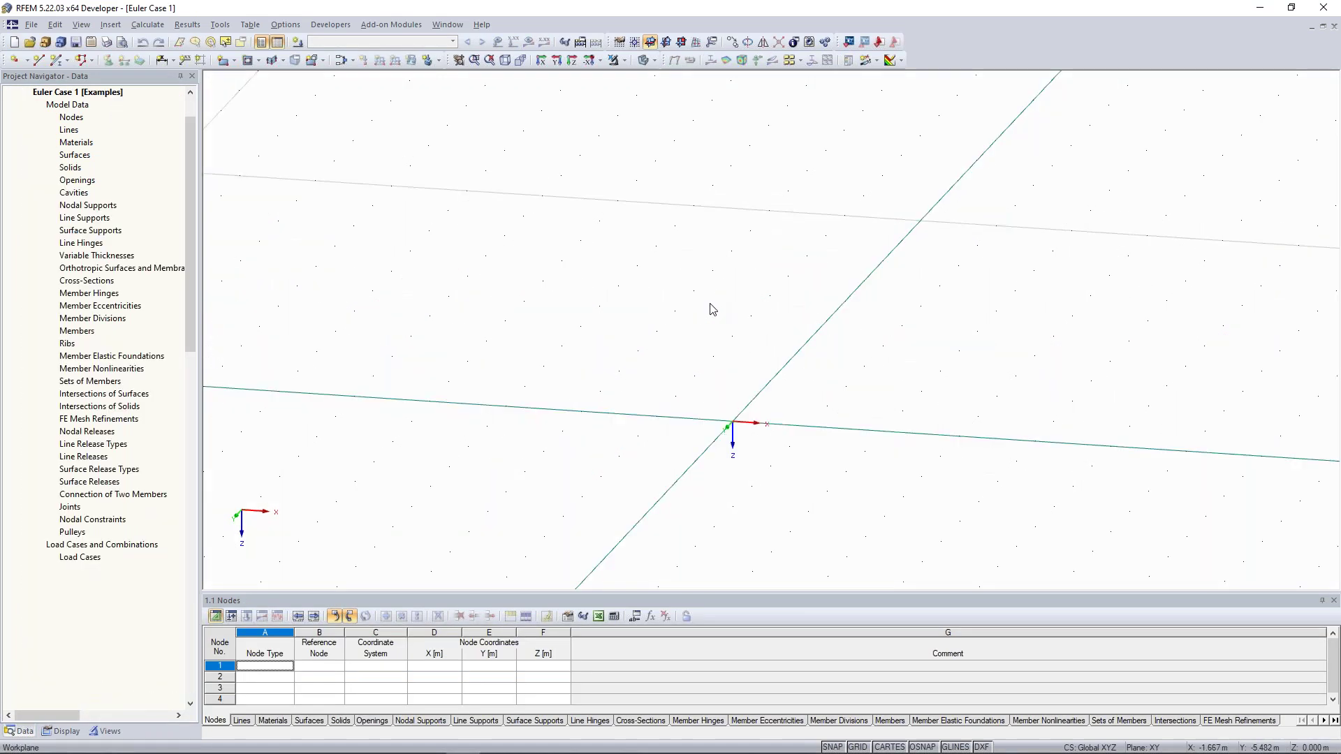
scroll(733, 308, down, 1)
mouse_move(750, 332)
ctrl+middle_down()
mouse_move(789, 307)
mouse_move(741, 321)
mouse_move(748, 299)
mouse_move(751, 317)
mouse_move(742, 306)
mouse_move(727, 317)
ctrl+middle_up()
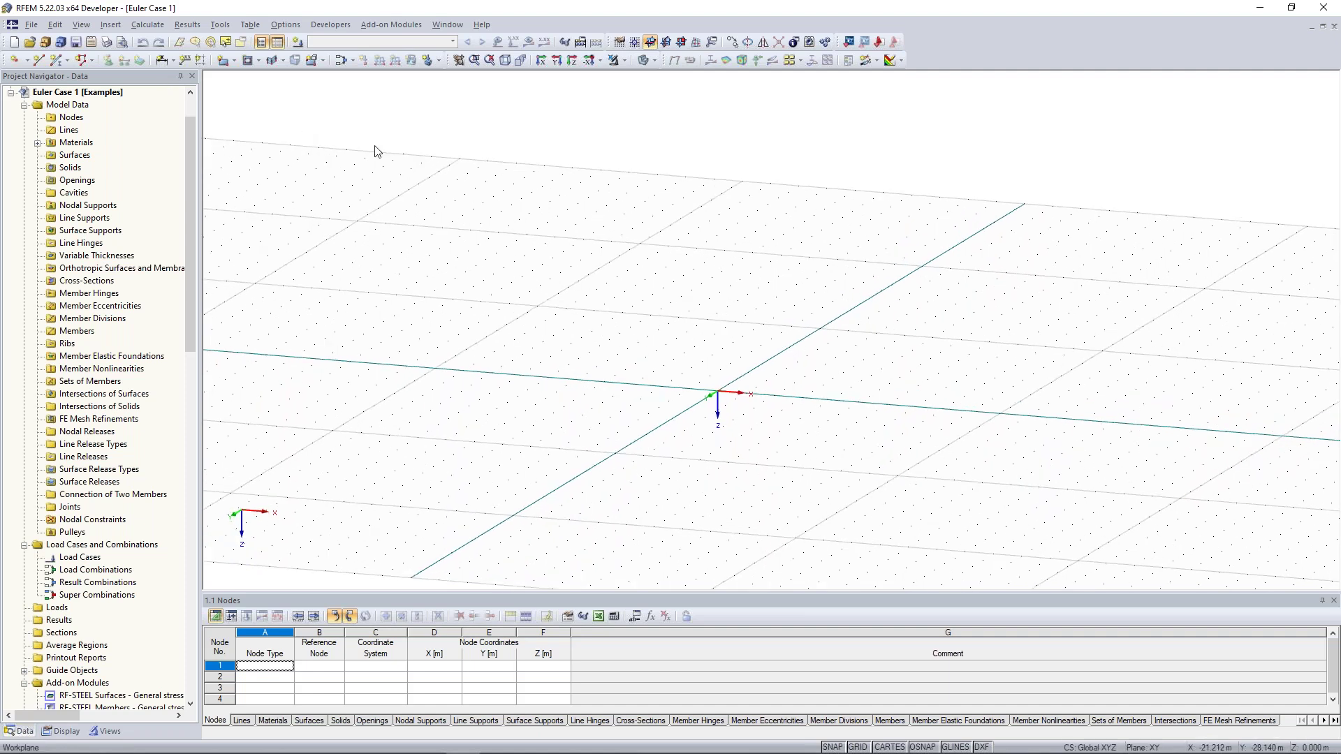
click(58, 63)
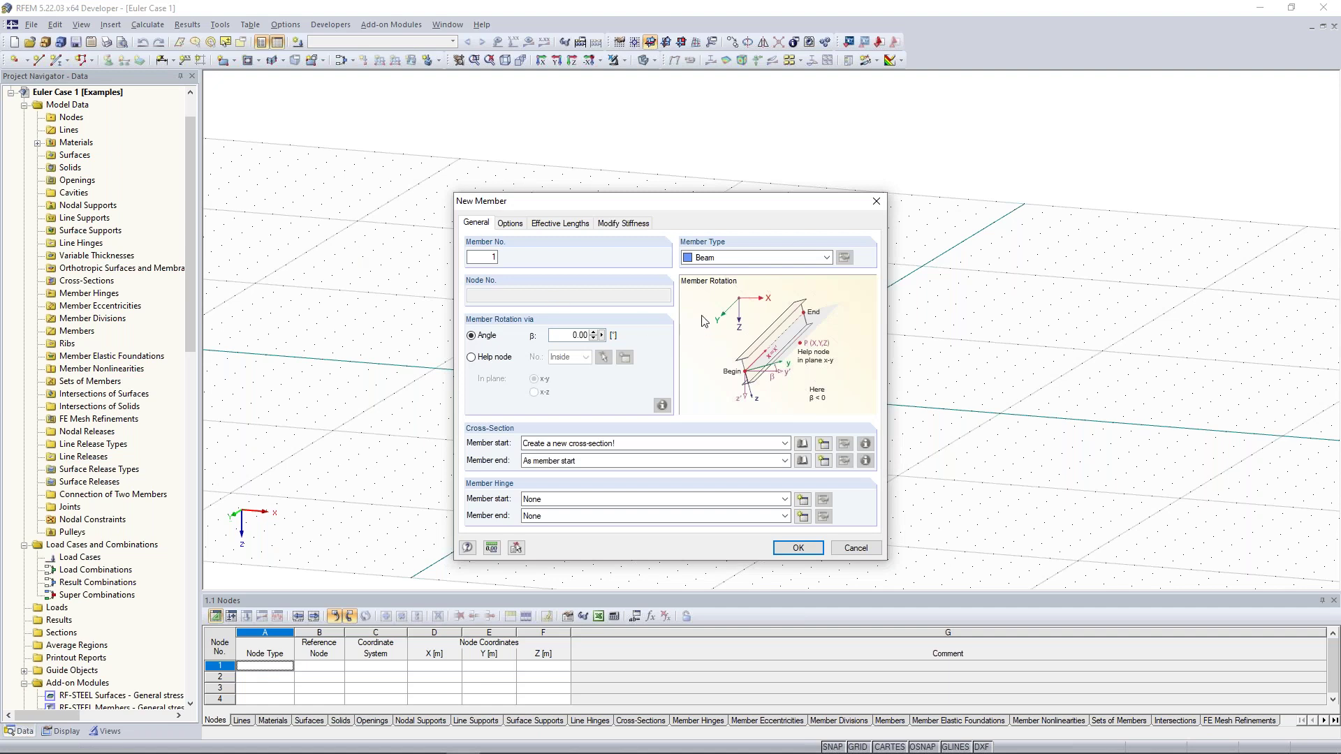
click(824, 447)
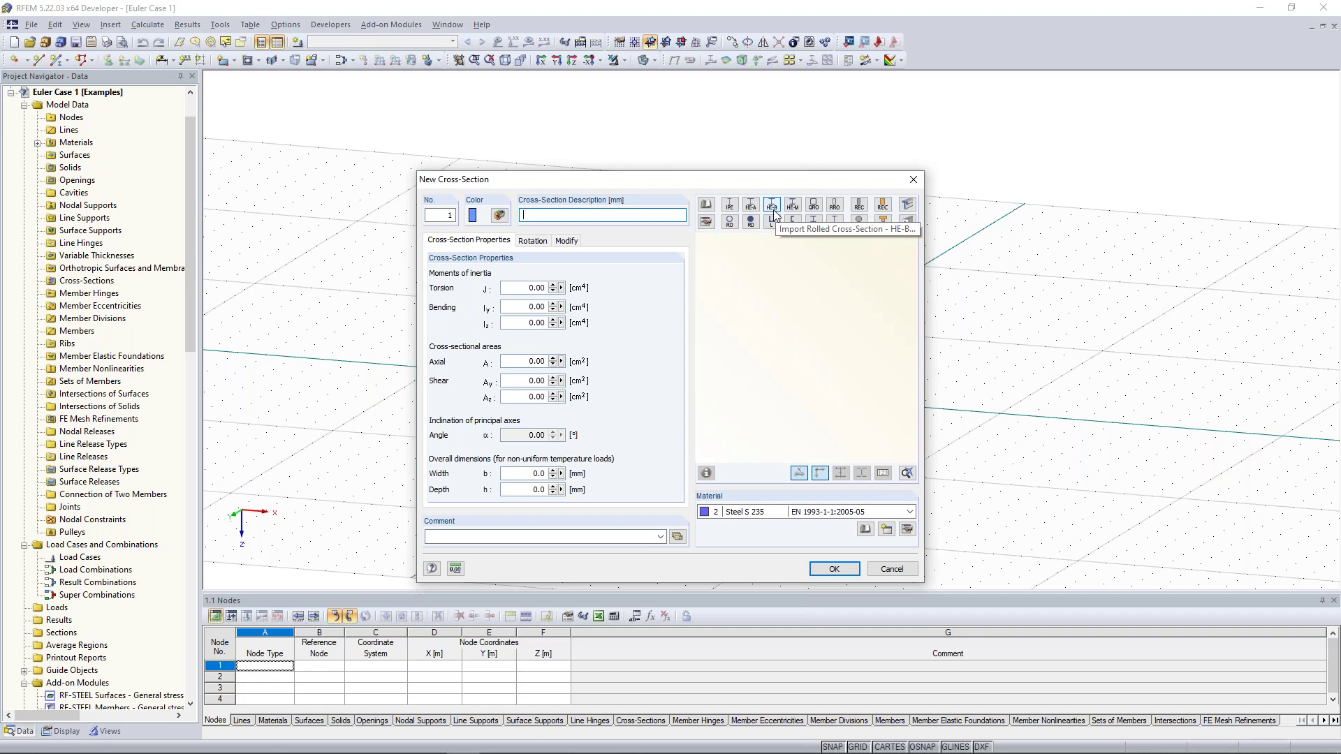
click(707, 205)
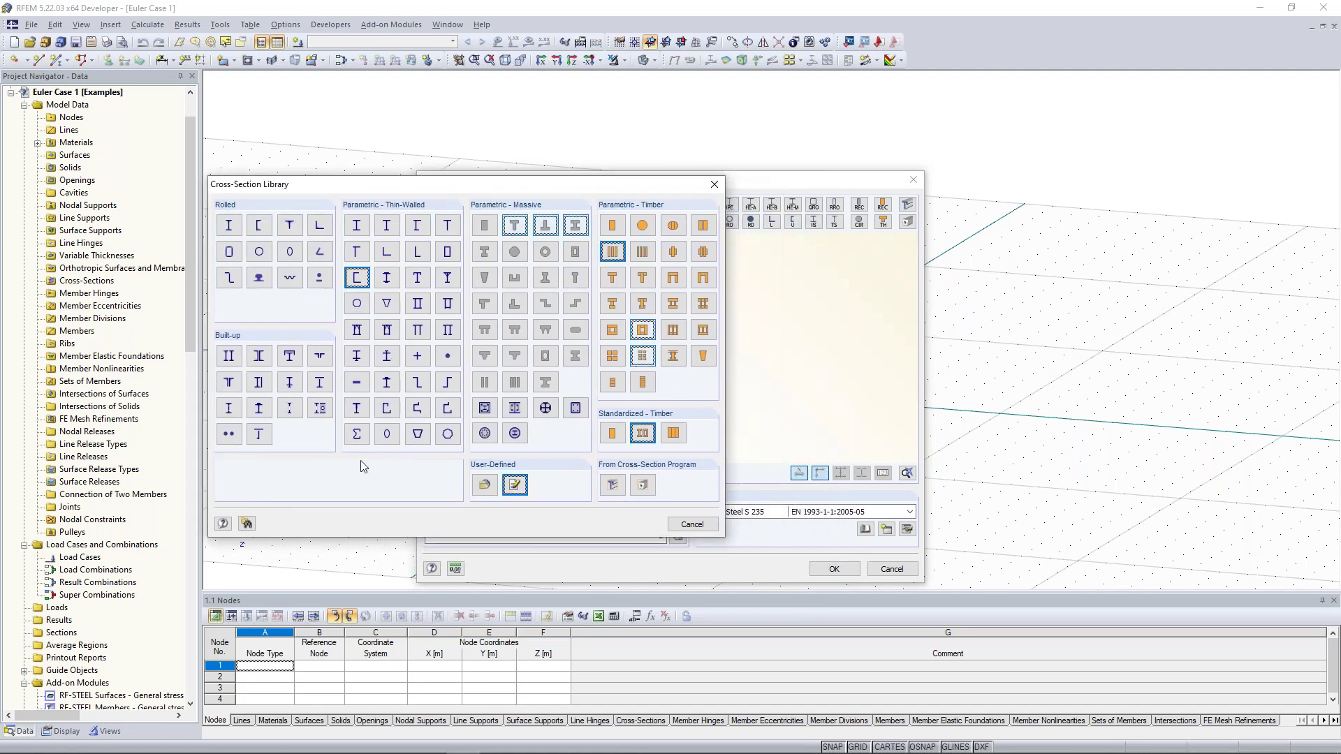
click(229, 225)
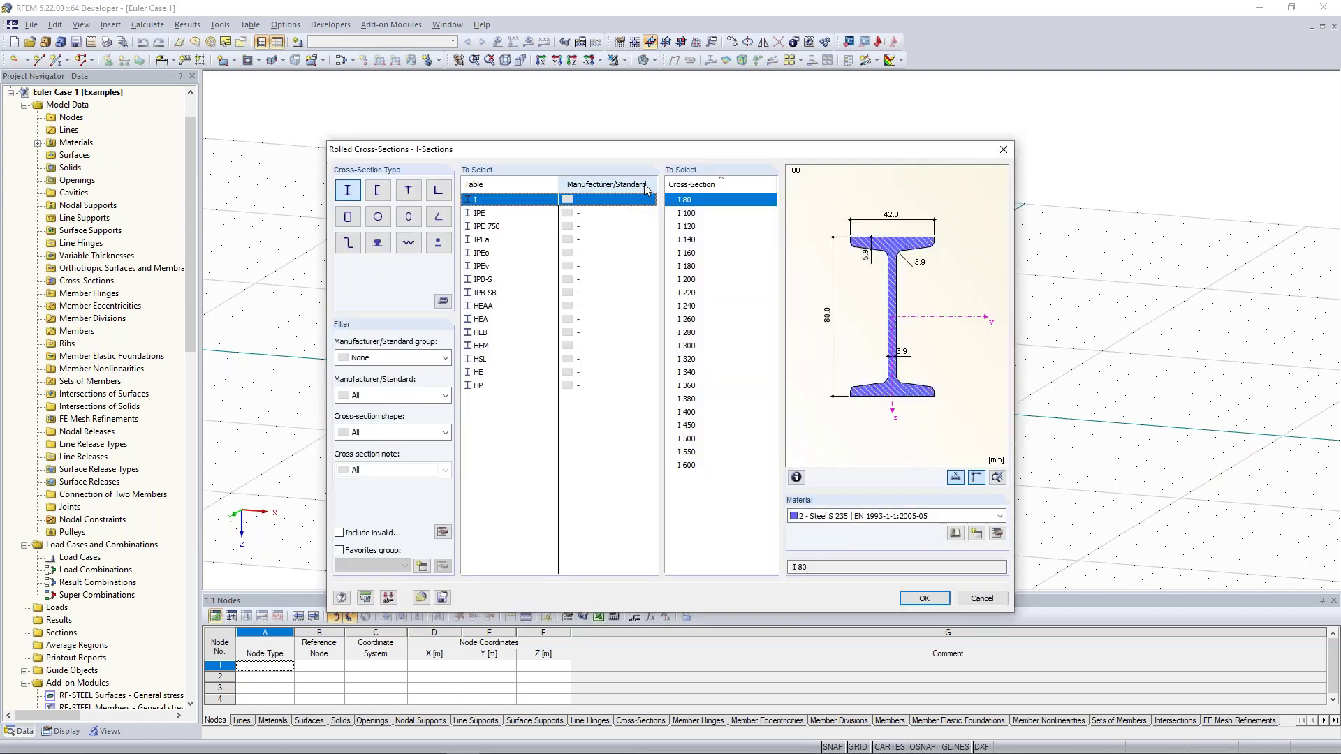
- Look through the manufacturer/standard group, manufacturer/standard and cross-section shape filters for the rolled I-sections, leaving them unchanged
click(445, 358)
click(358, 362)
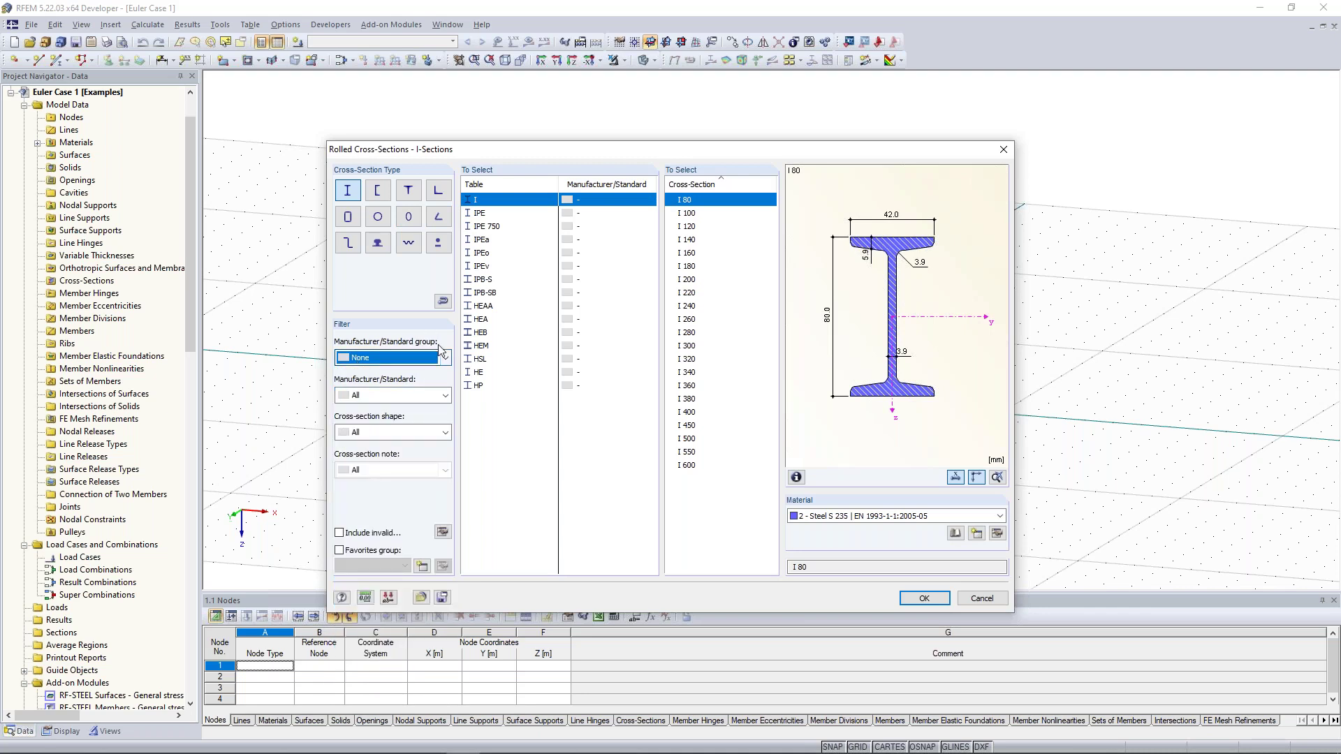
click(444, 358)
click(444, 359)
click(445, 395)
click(445, 396)
click(445, 432)
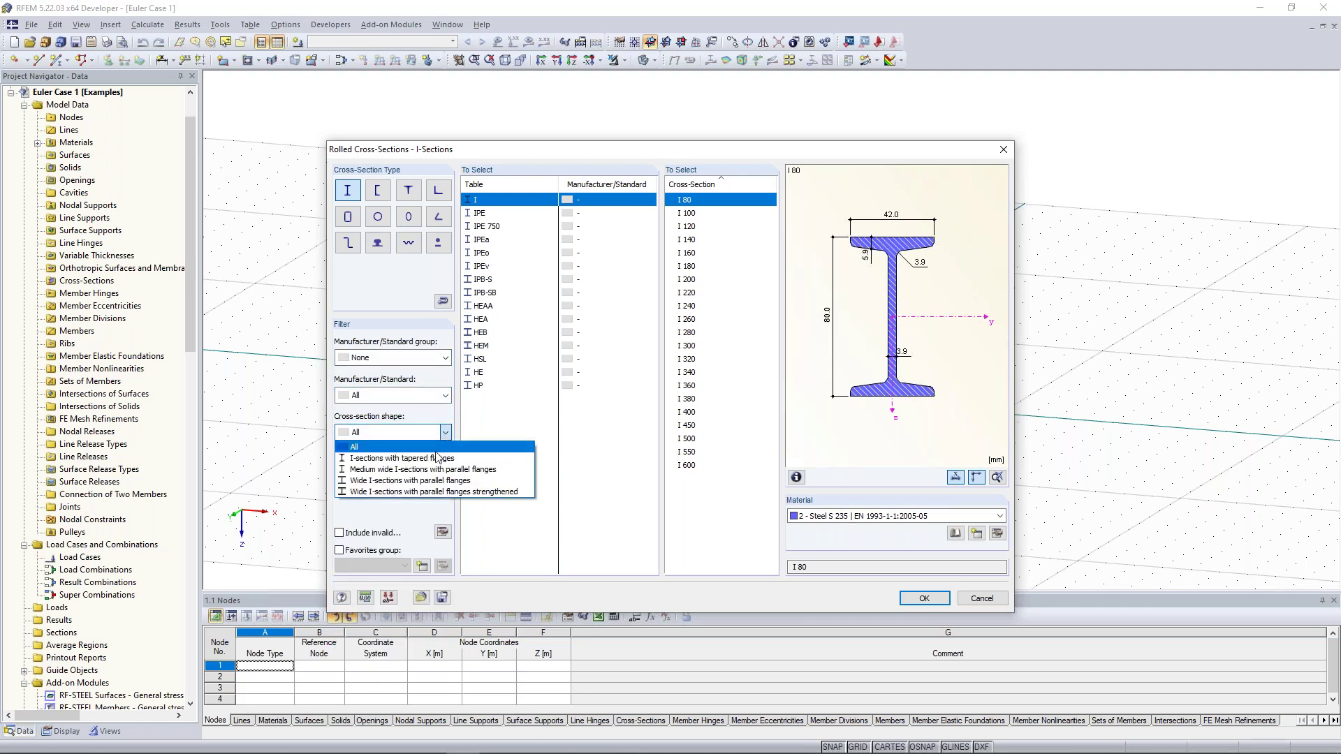
click(446, 434)
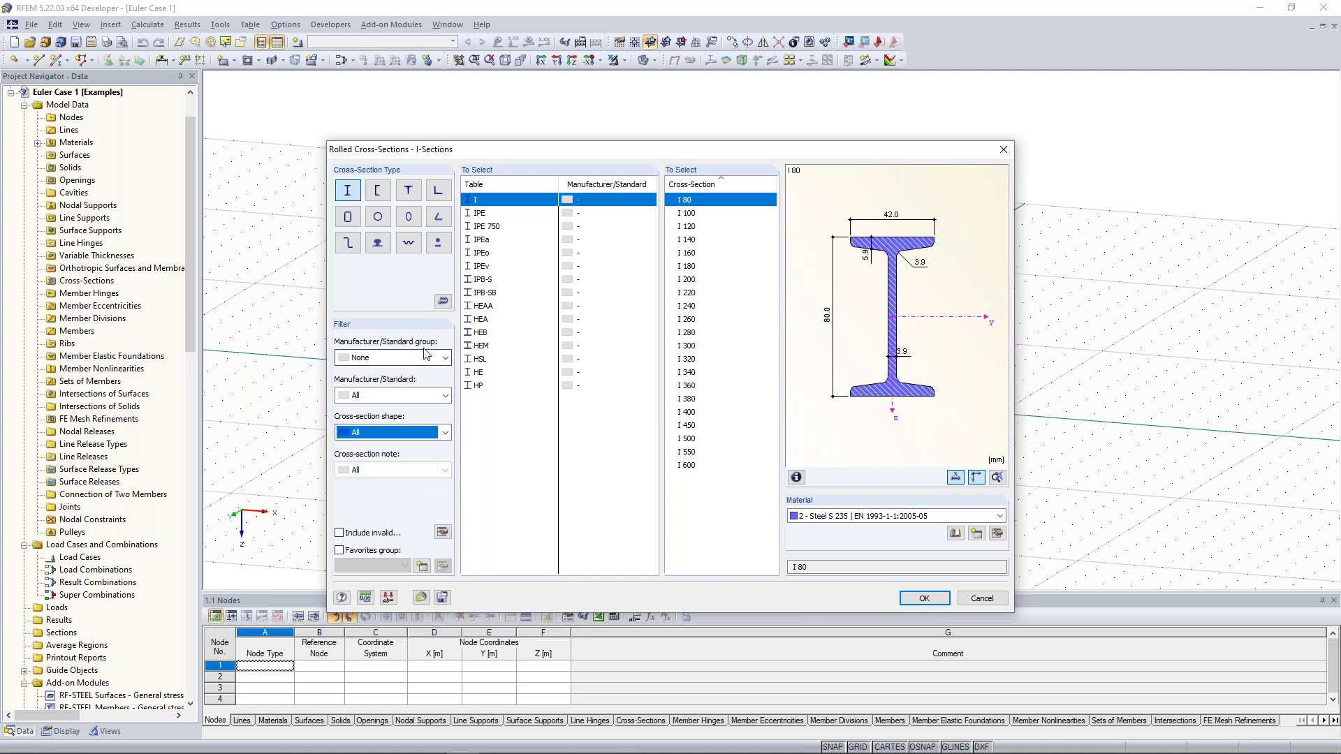
- Choose the HEB 300 section in Steel S 235 as the member's cross-section and accept the beam member settings
click(496, 214)
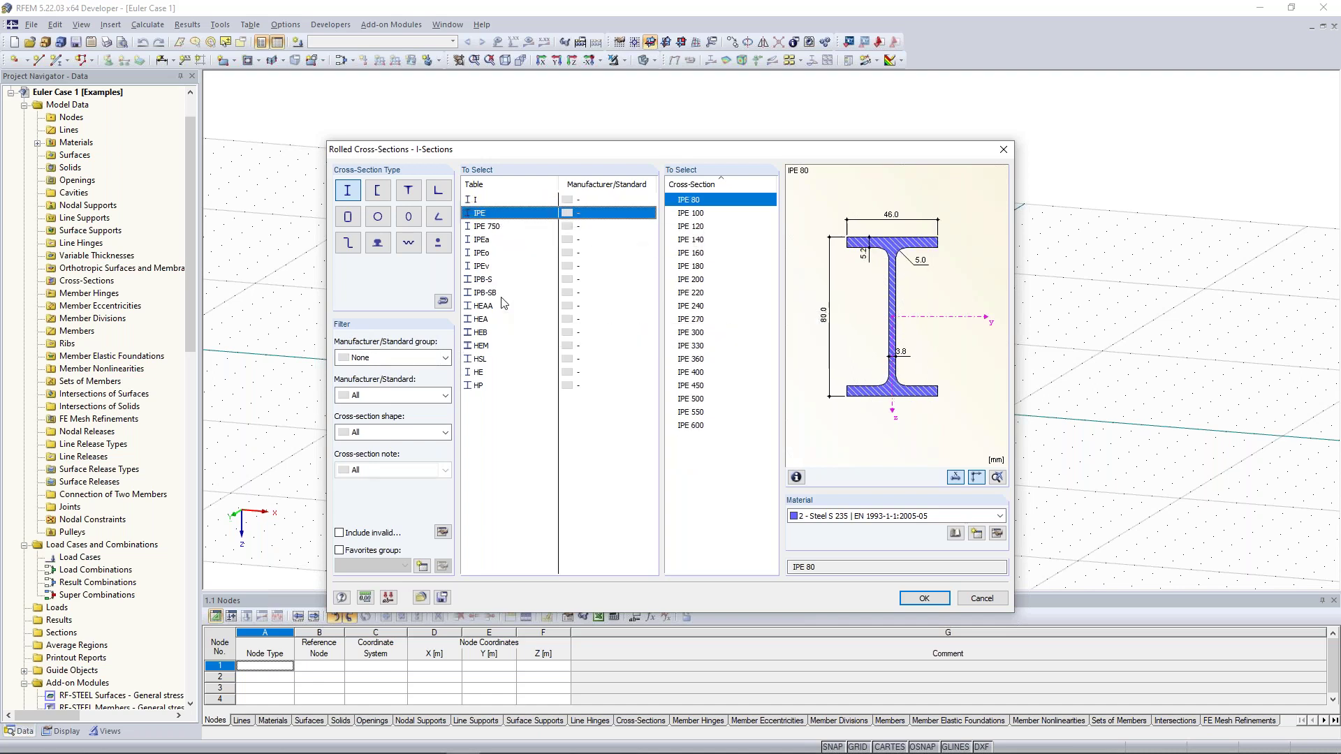
click(482, 334)
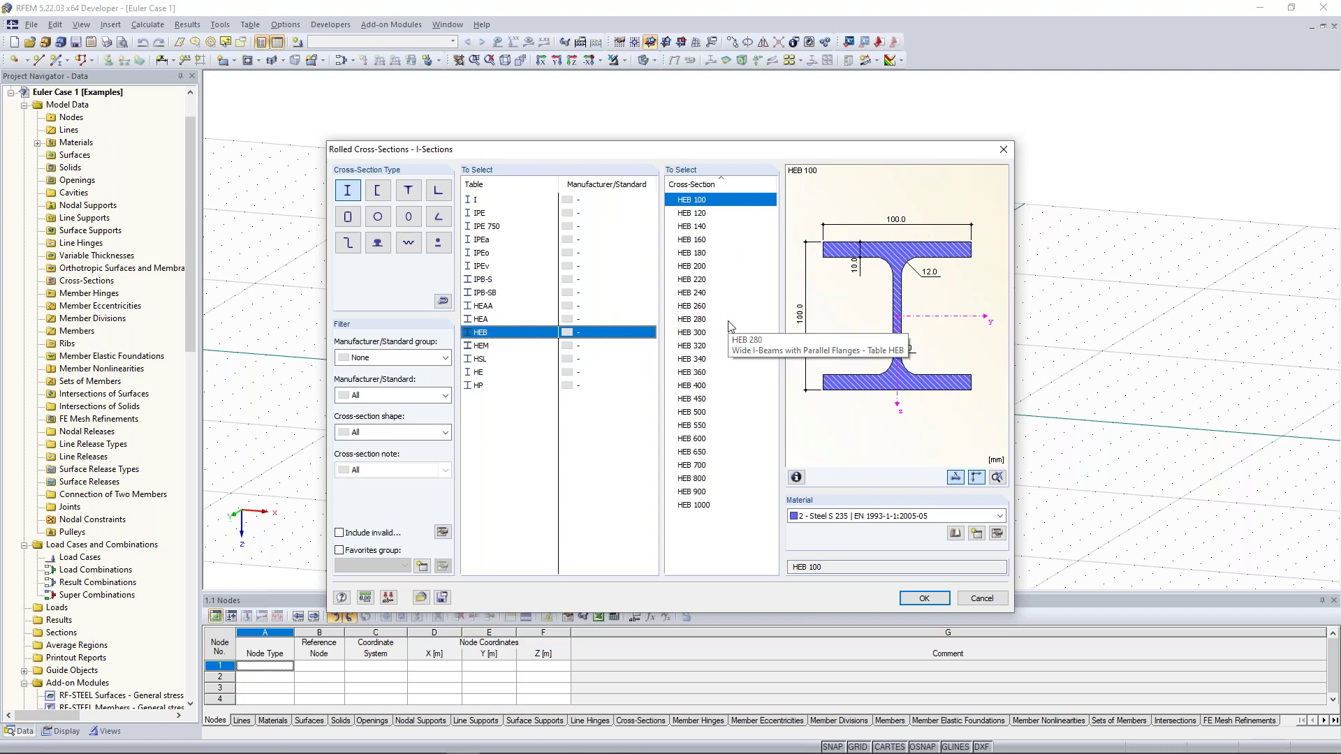
click(702, 336)
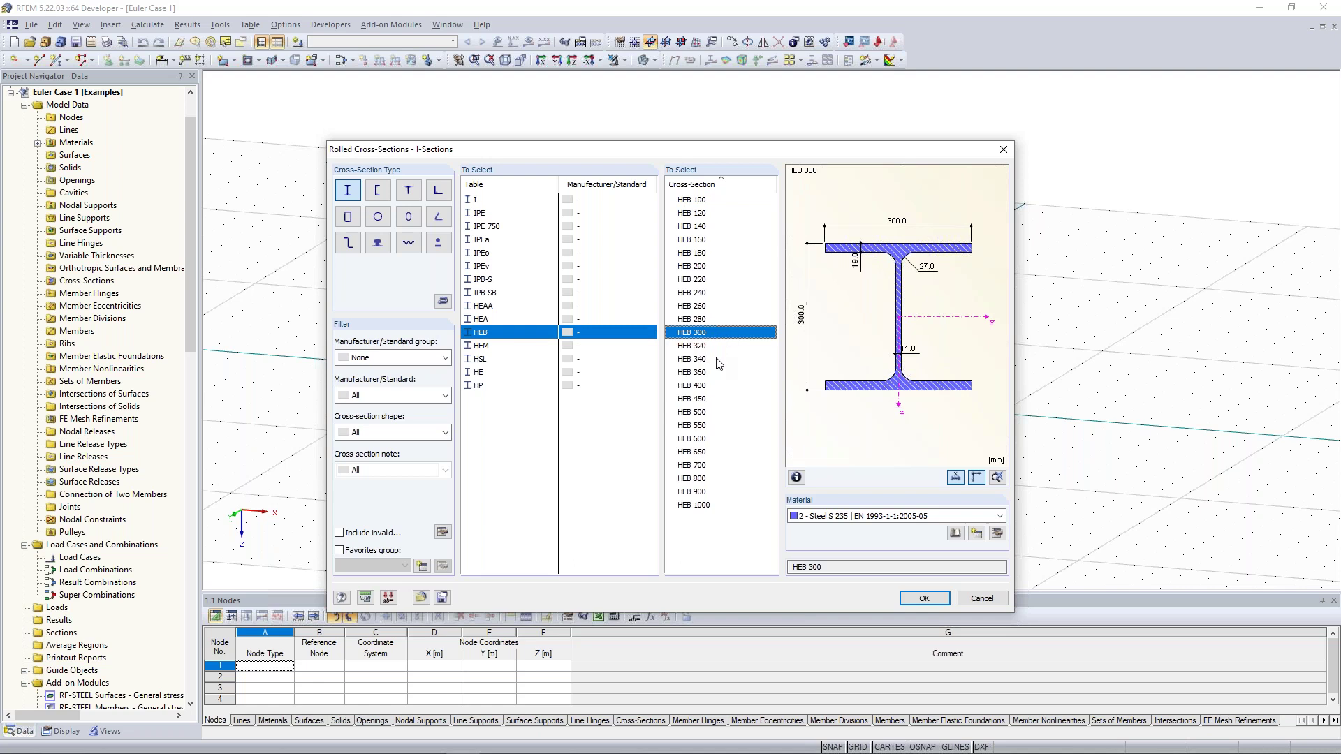
click(925, 598)
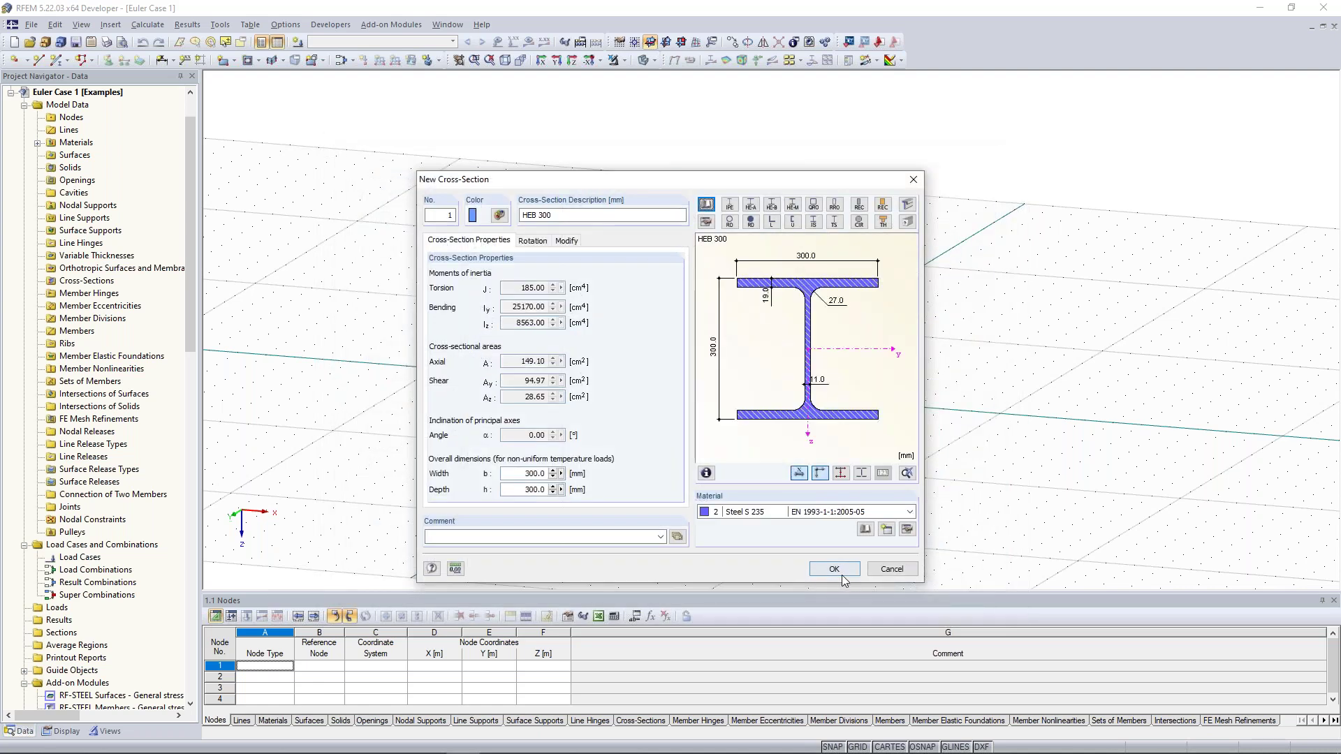
click(835, 569)
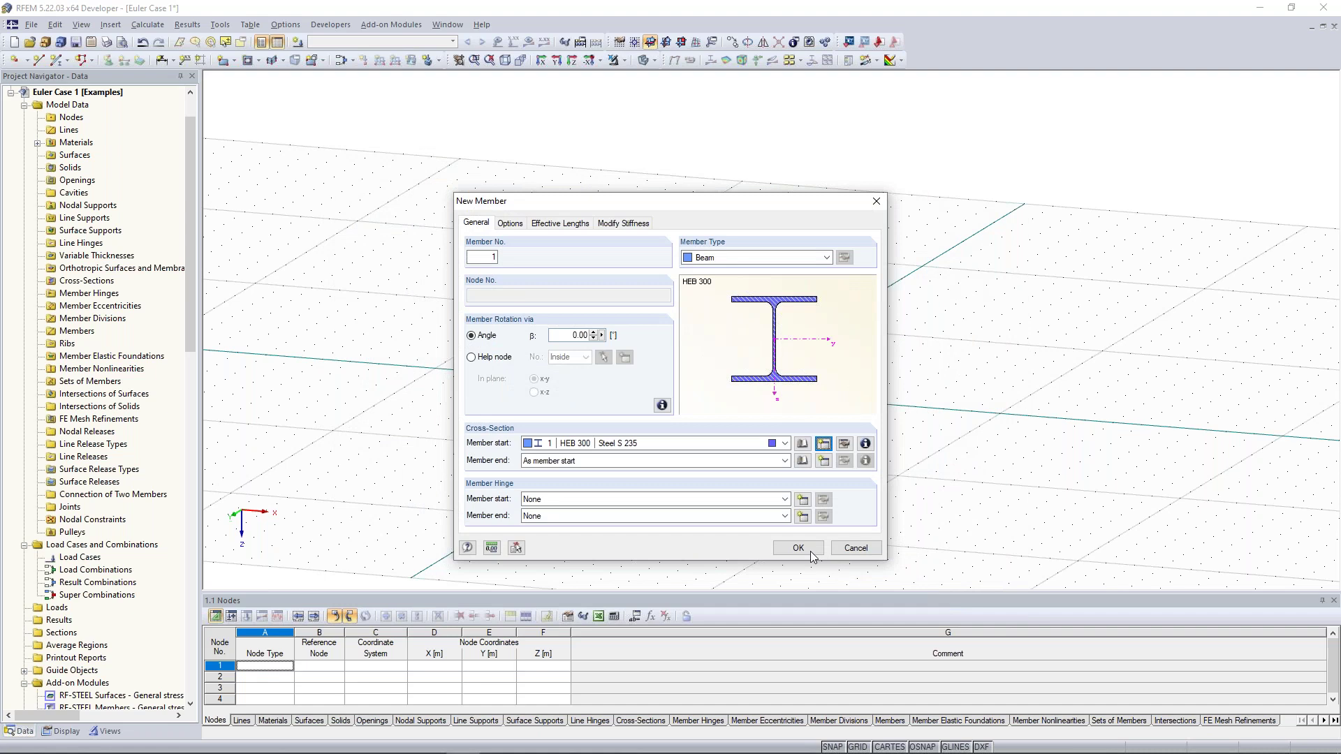
click(814, 553)
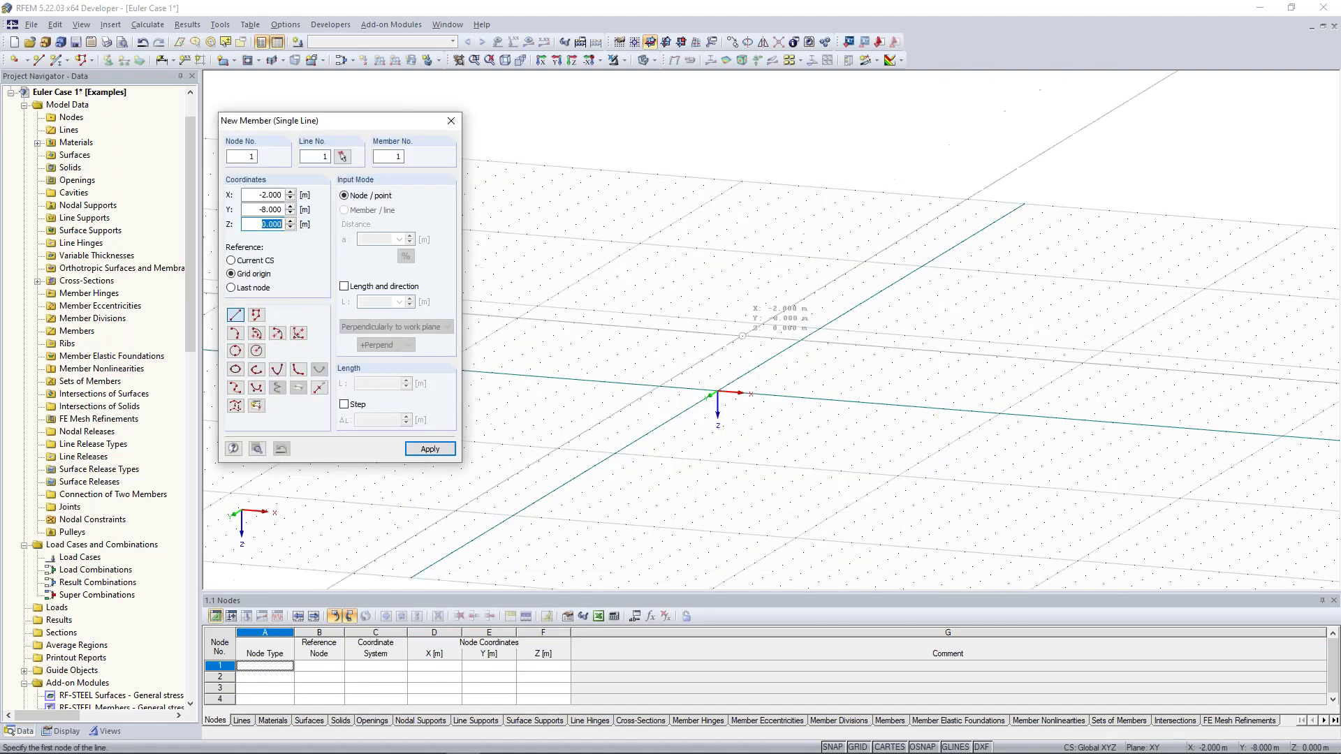
- Draw three separate members in the XY work plane, the first from the origin to X -6, Y -12 m
scroll(729, 363, up, 2)
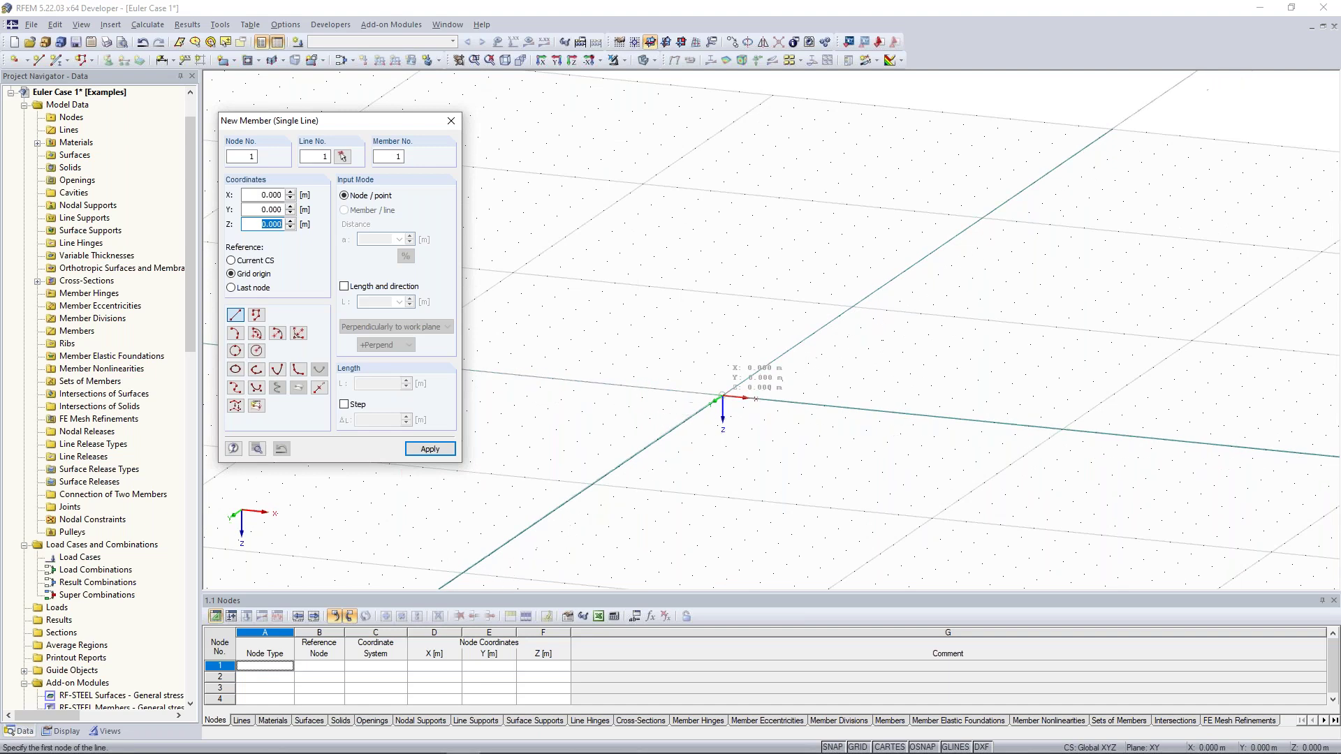
click(723, 398)
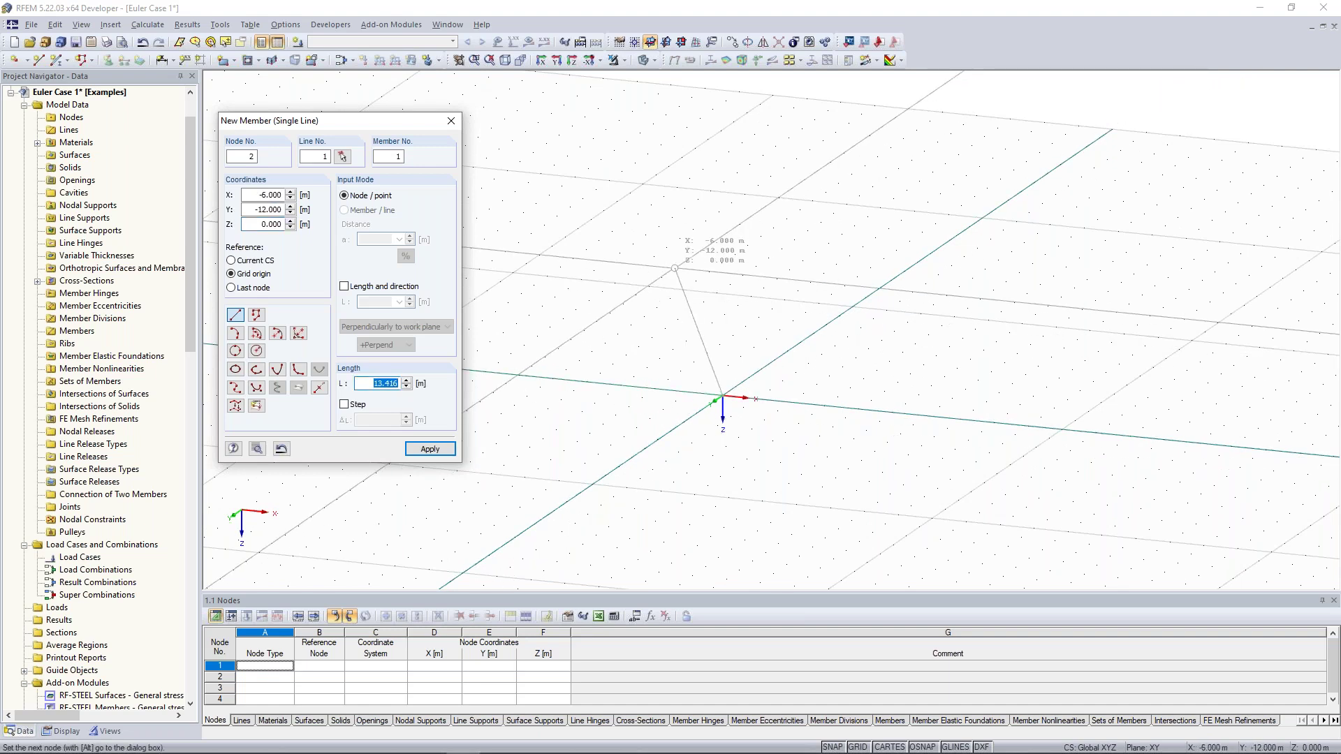
drag(282, 224, 260, 224)
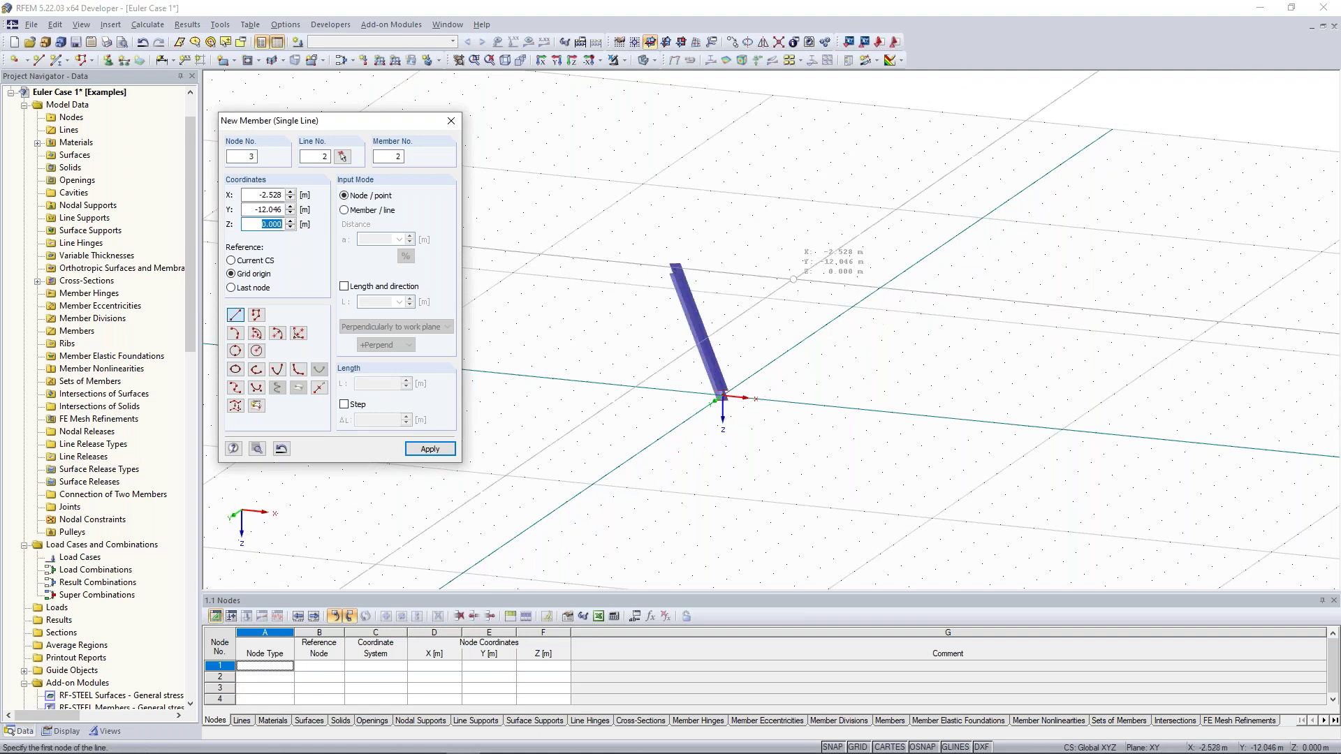
click(810, 282)
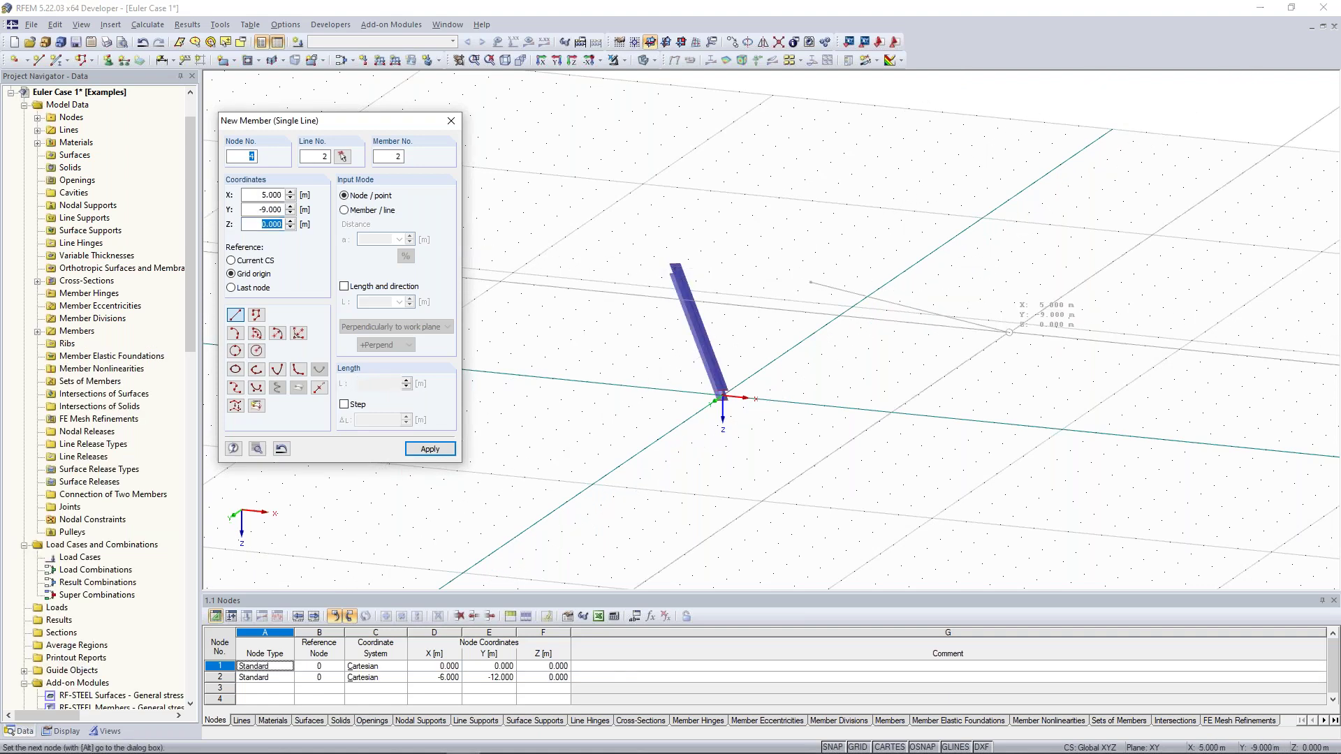
click(1008, 333)
click(946, 434)
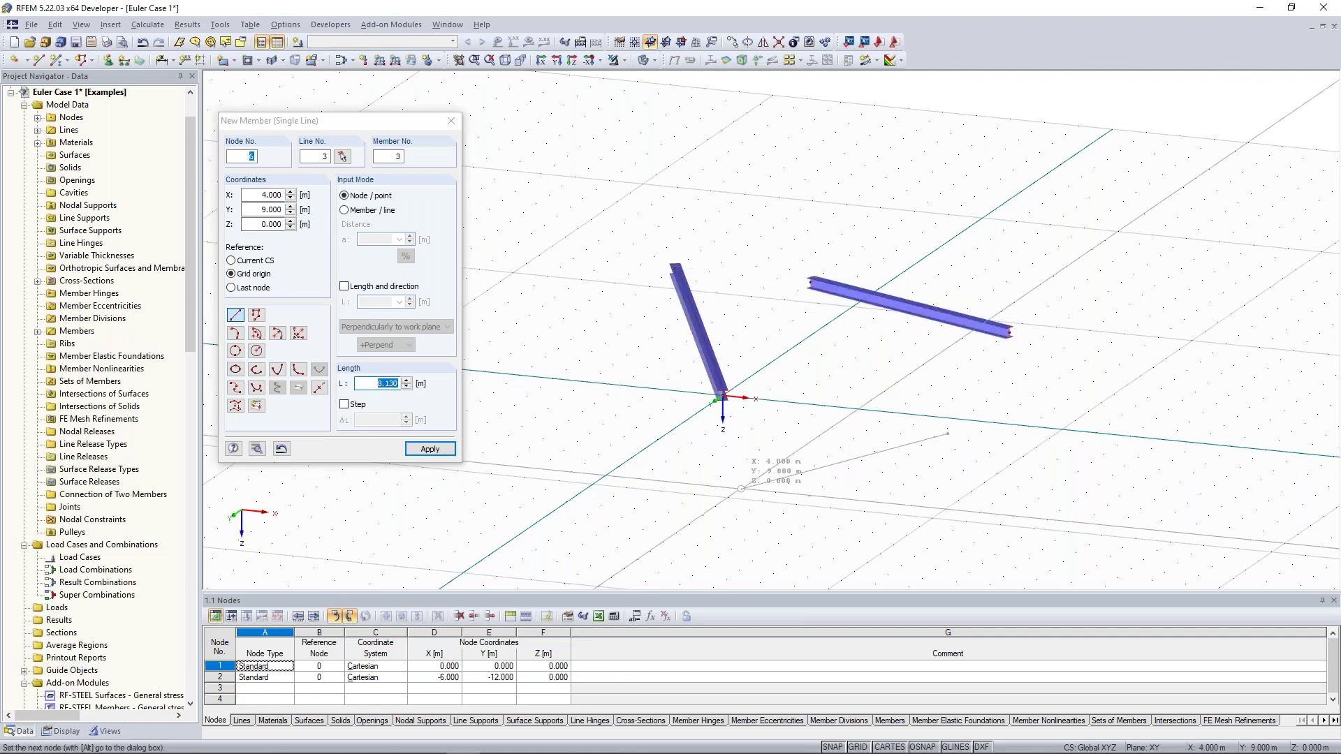
click(741, 488)
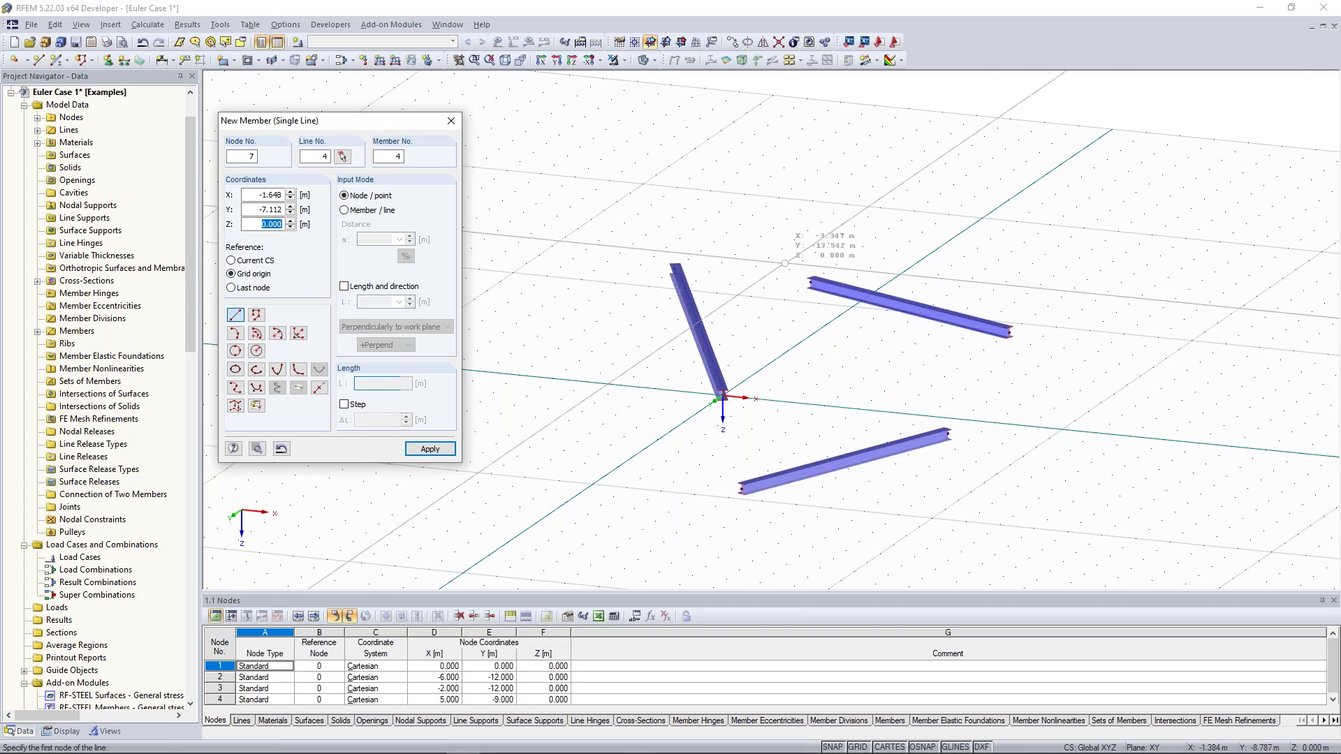
- Leave member drawing and delete all three members lying in the XY plane
ctrl+middle_drag(773, 332, 793, 300)
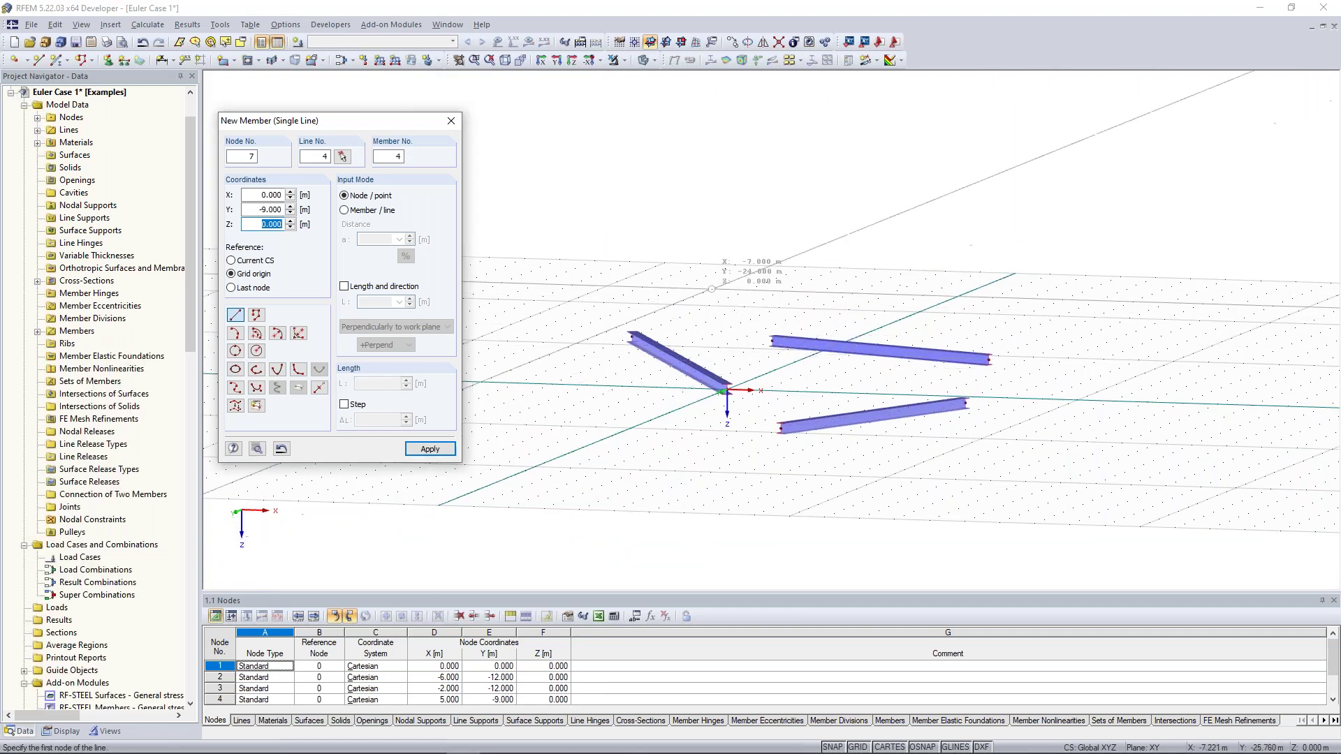
key(Escape)
drag(580, 262, 1031, 469)
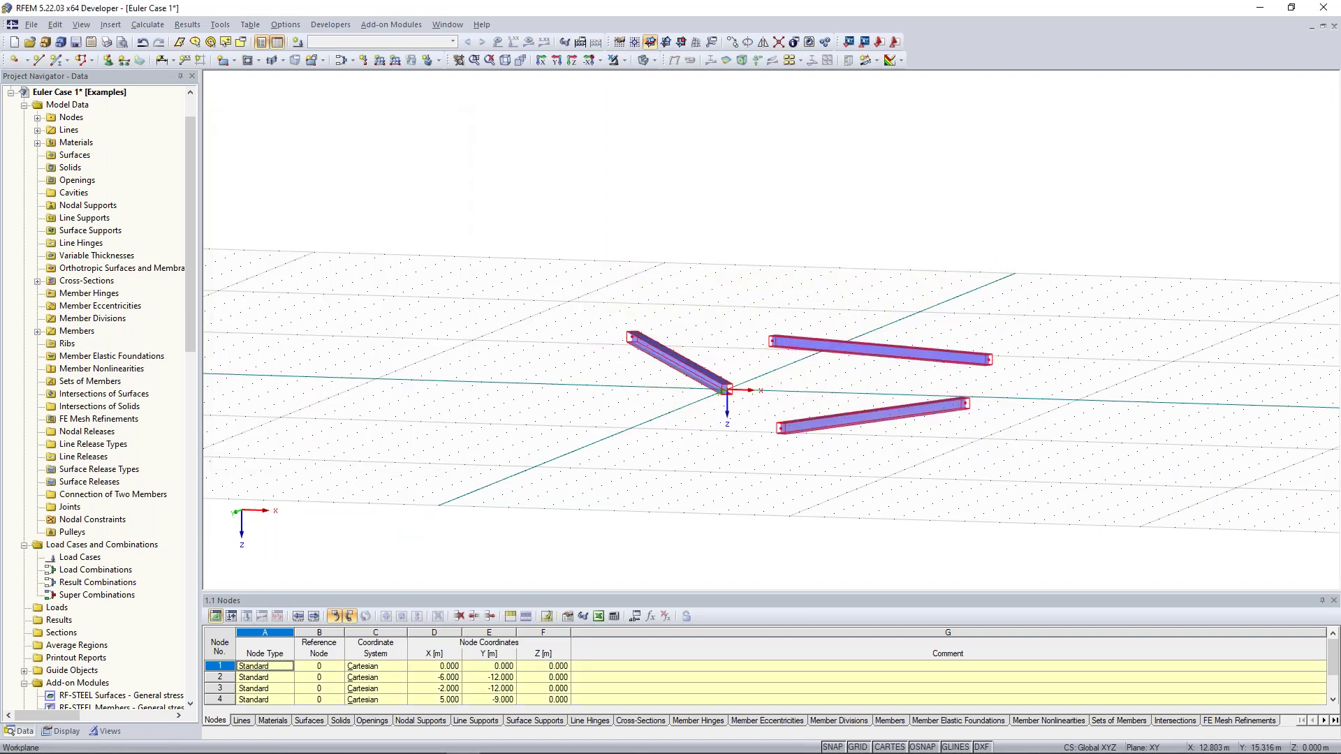
key(Delete)
- Start a new HEB 300 beam member, set the work plane to XZ and draw a 6 m vertical member up from the origin
mouse_move(590, 242)
ctrl+middle_down()
mouse_move(629, 263)
mouse_move(600, 265)
ctrl+middle_up()
click(58, 60)
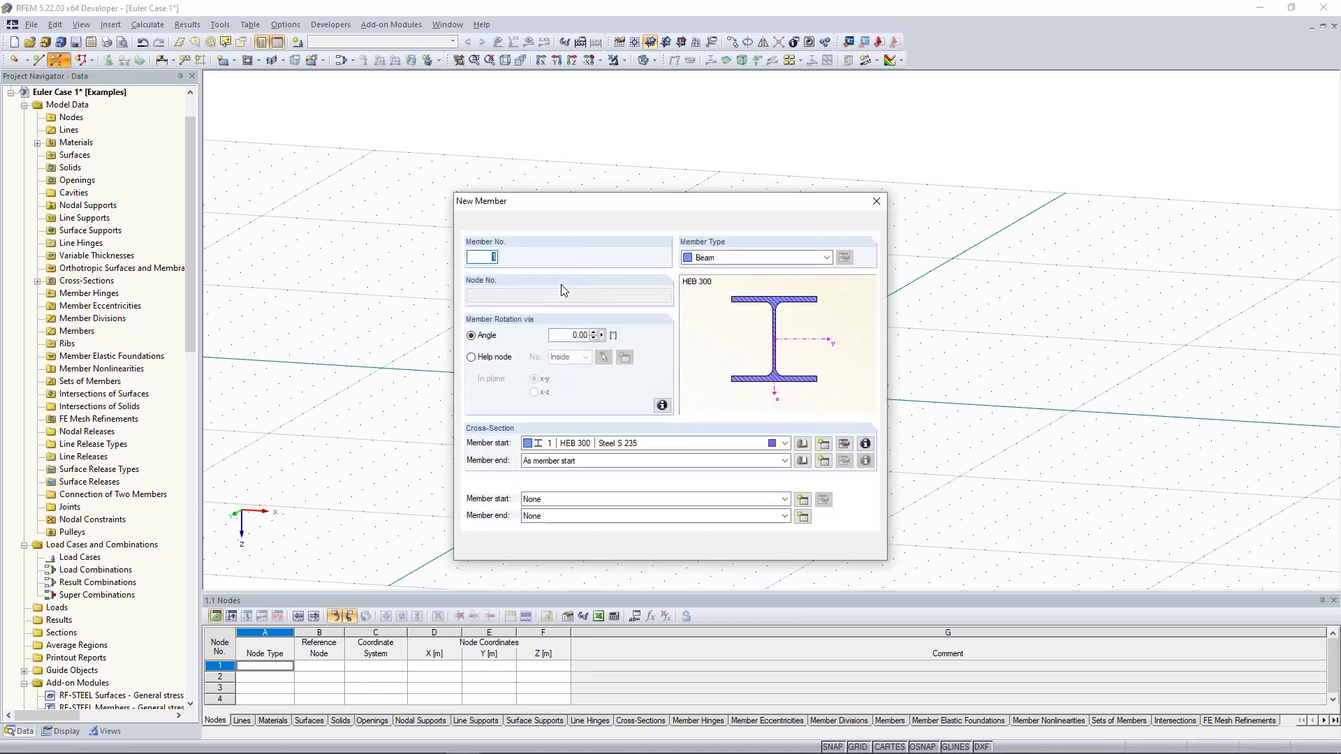
key(Return)
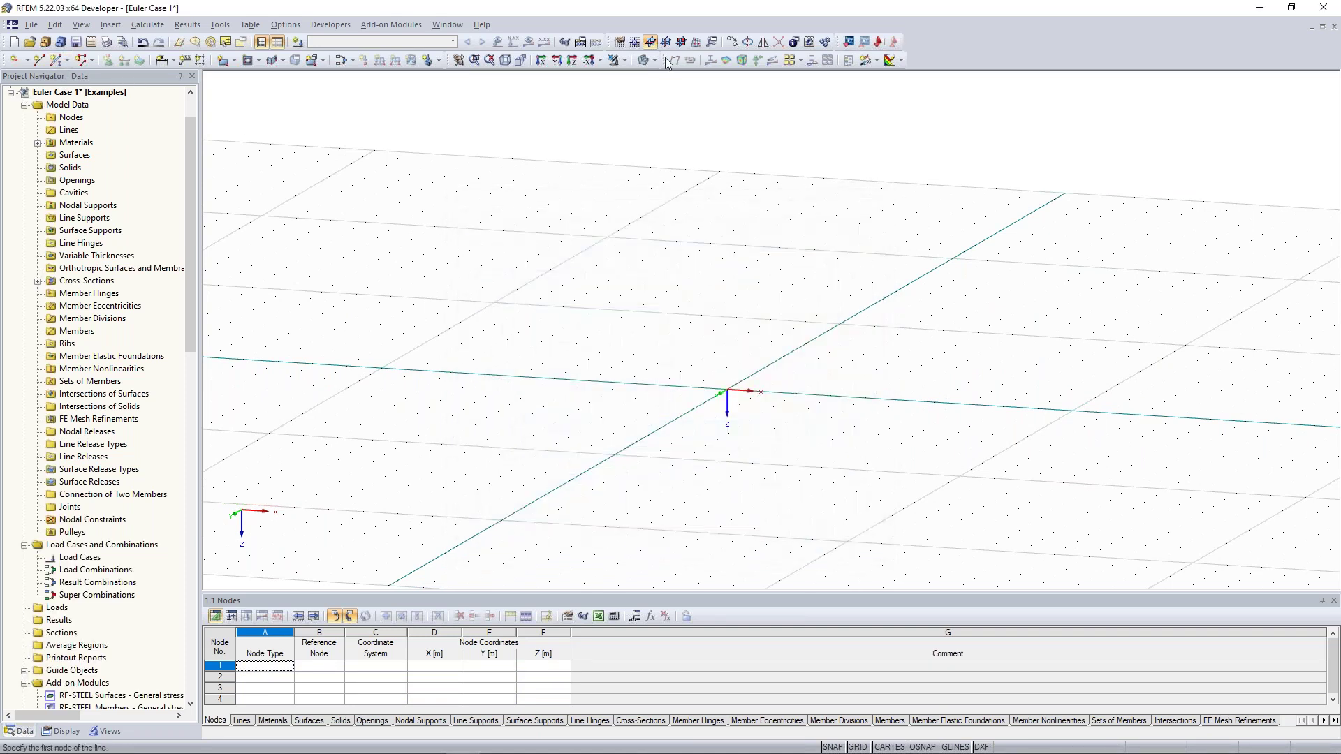
click(667, 42)
click(681, 42)
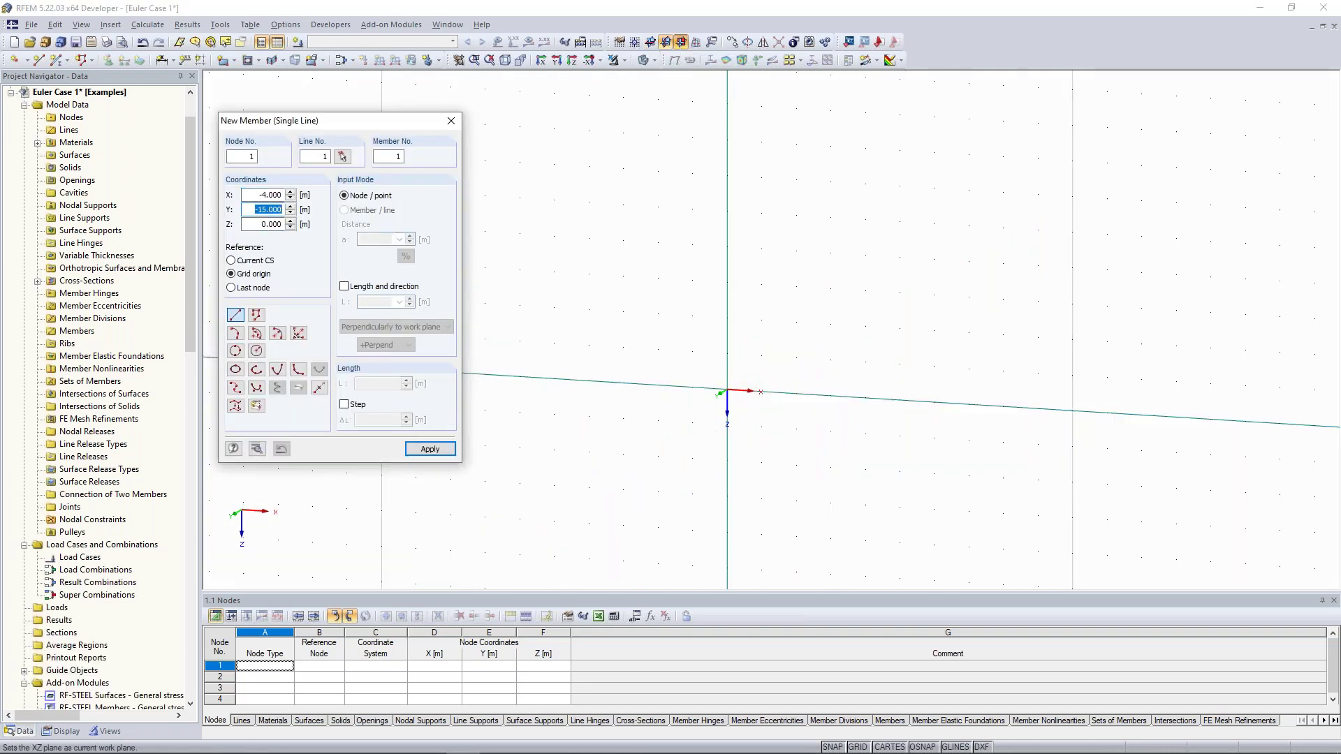
click(727, 391)
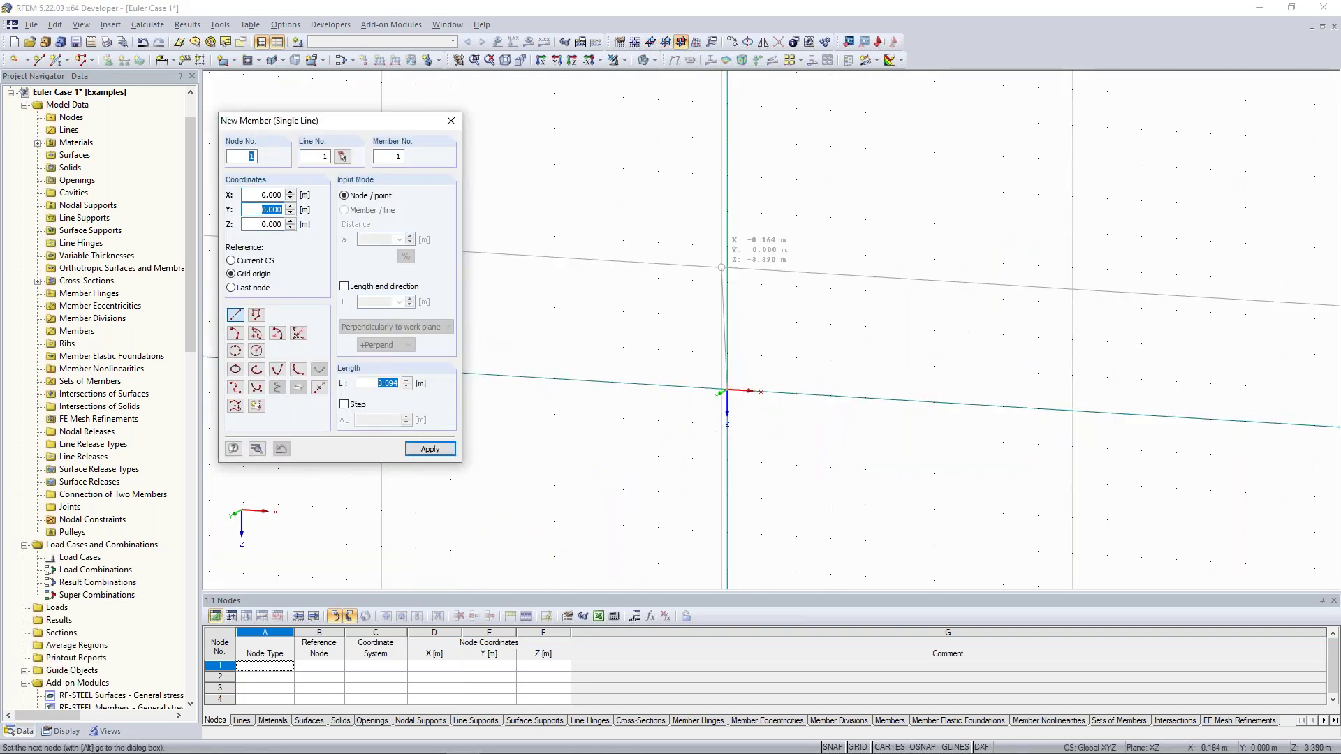
text(6)
key(Return)
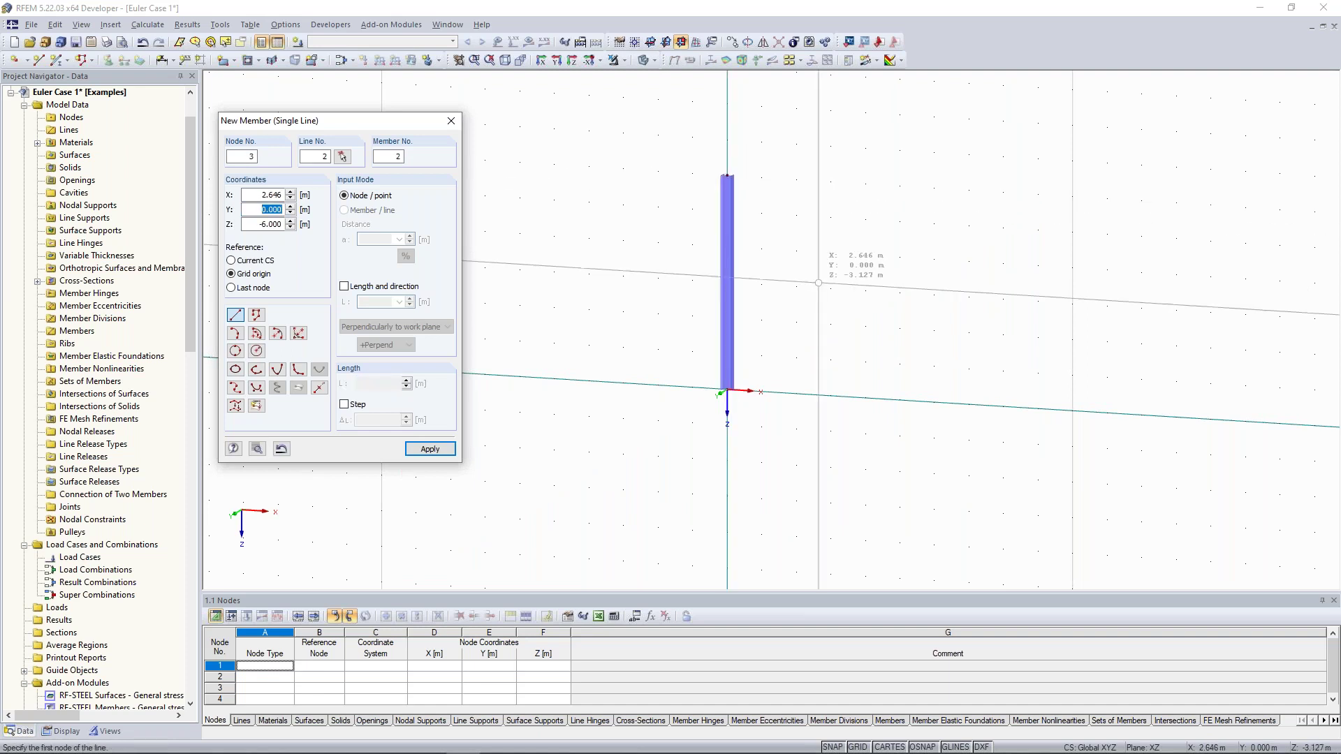
- Delete the 6 m vertical member and switch the work plane back to XY
mouse_move(892, 278)
ctrl+middle_down()
mouse_move(937, 278)
mouse_move(898, 280)
ctrl+middle_up()
key(Escape)
drag(658, 146, 847, 423)
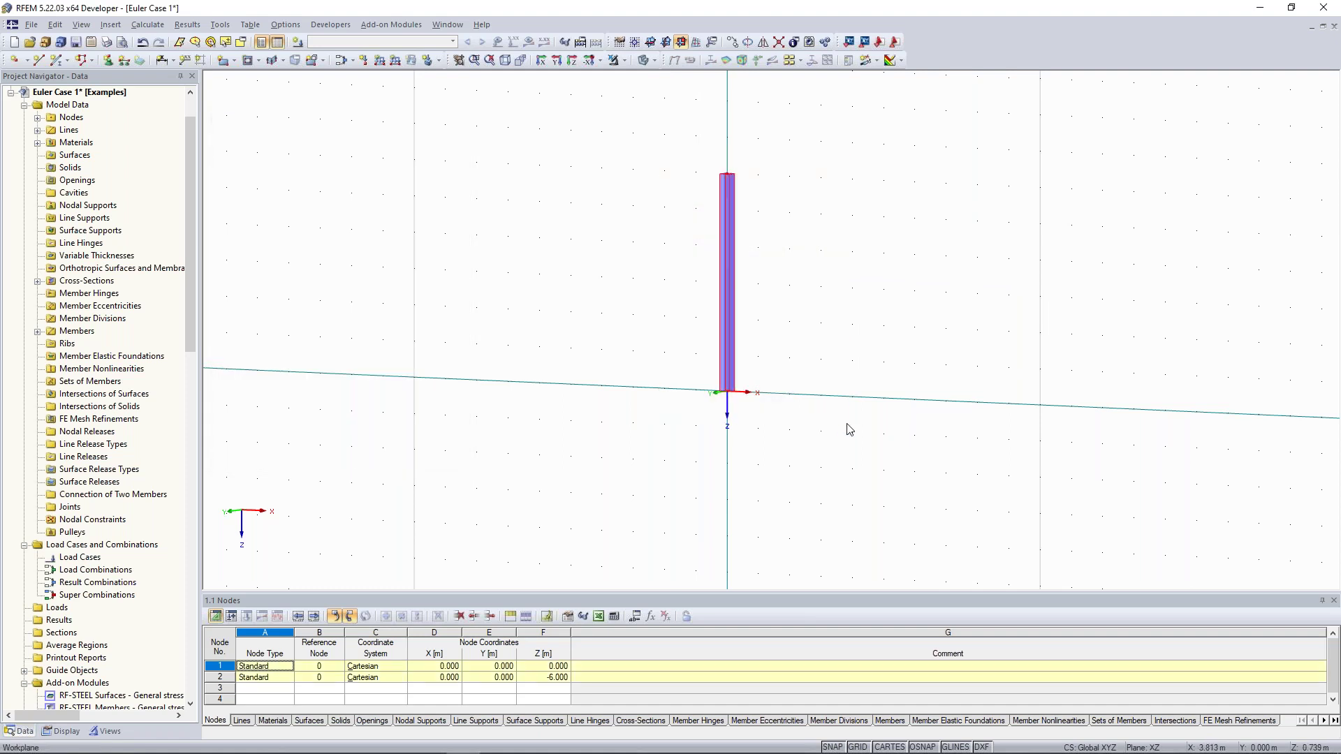
key(Delete)
click(650, 42)
mouse_move(716, 287)
ctrl+middle_down()
mouse_move(765, 327)
mouse_move(722, 305)
ctrl+middle_up()
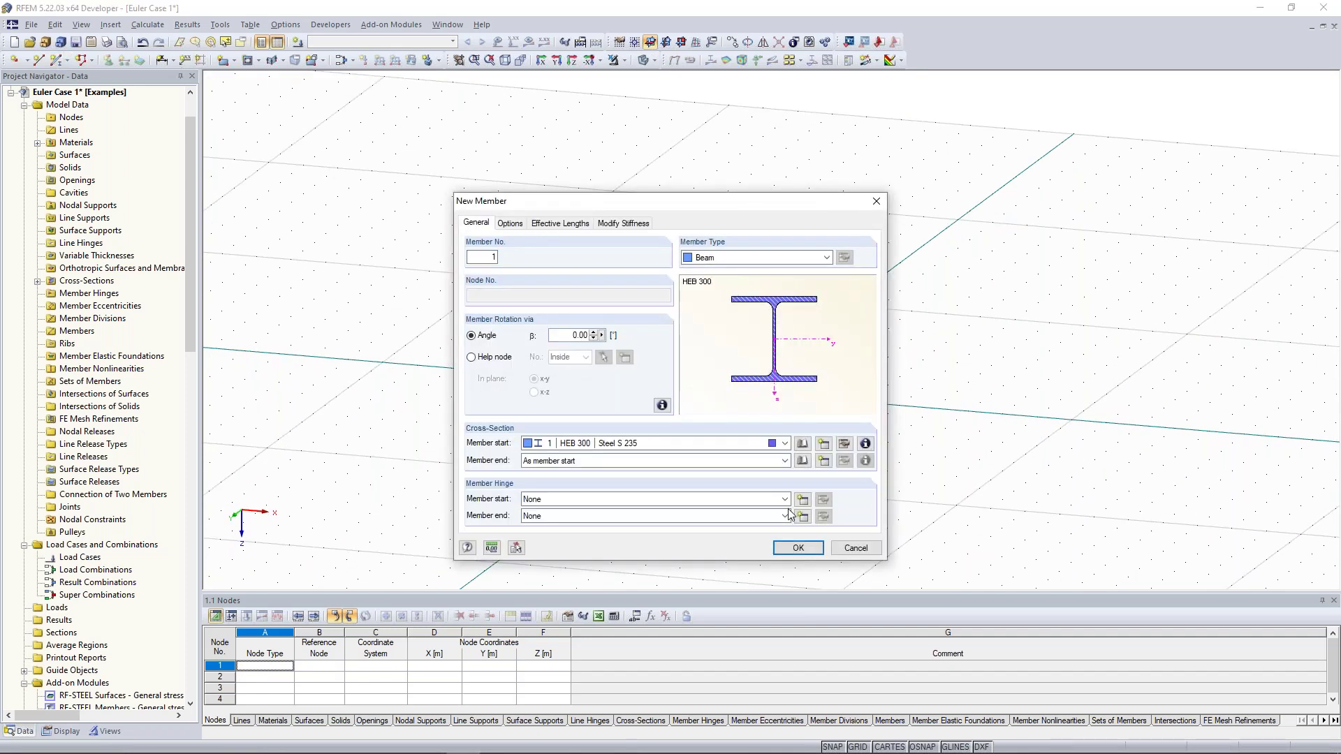
- Accept the HEB 300 beam settings and define the new member by length and direction, 10 m perpendicular to the work plane
click(797, 548)
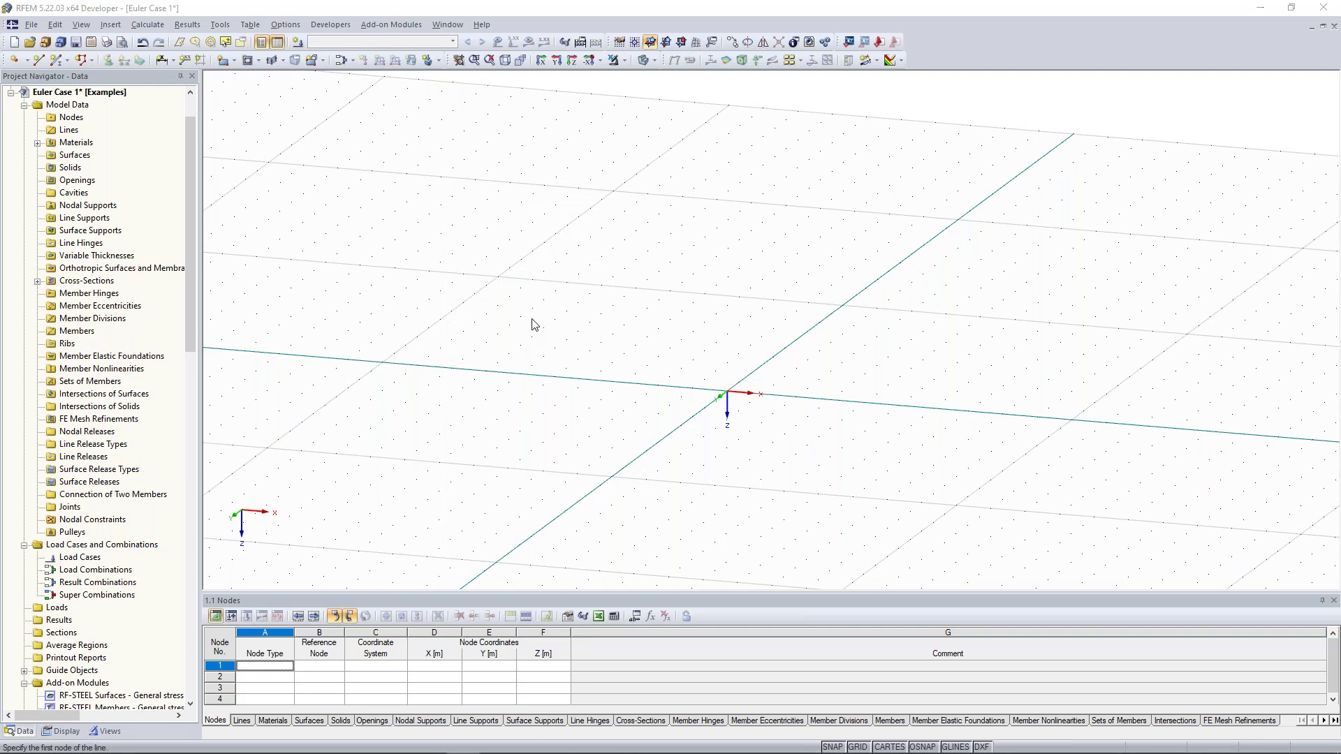
click(344, 286)
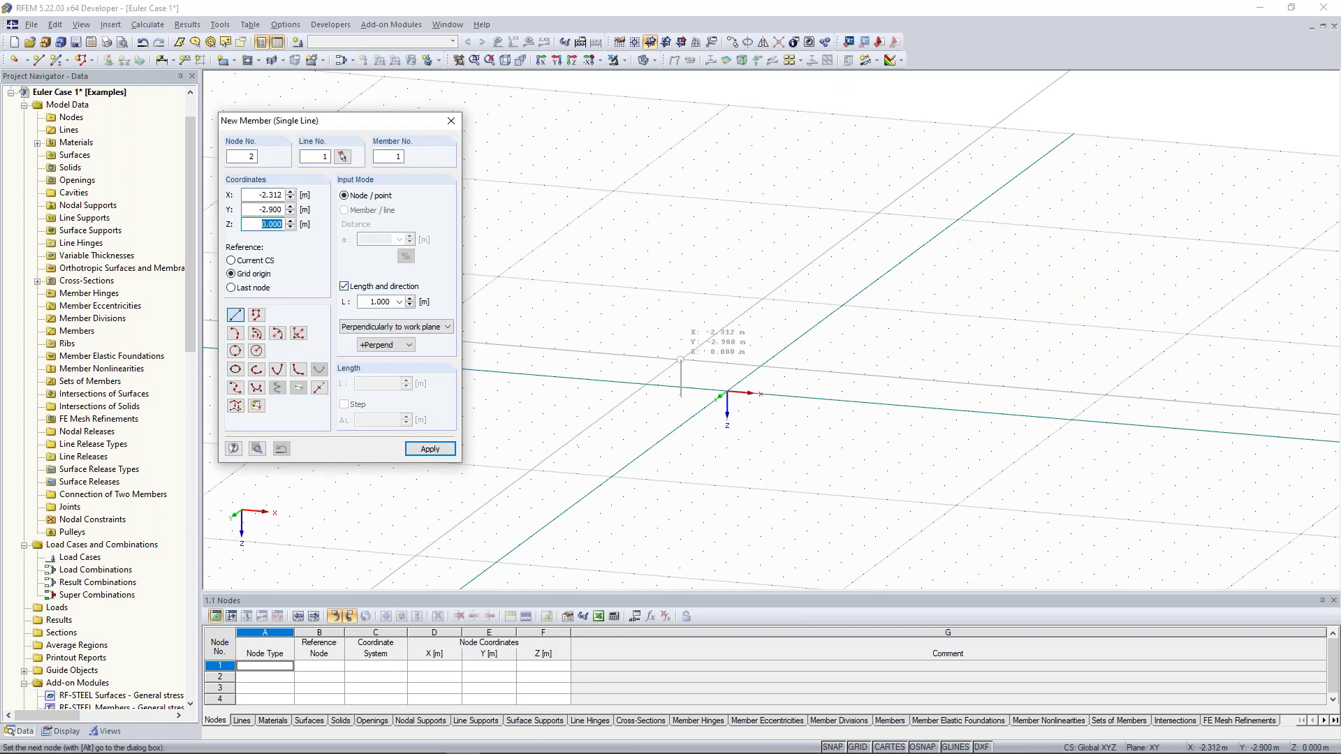
click(727, 393)
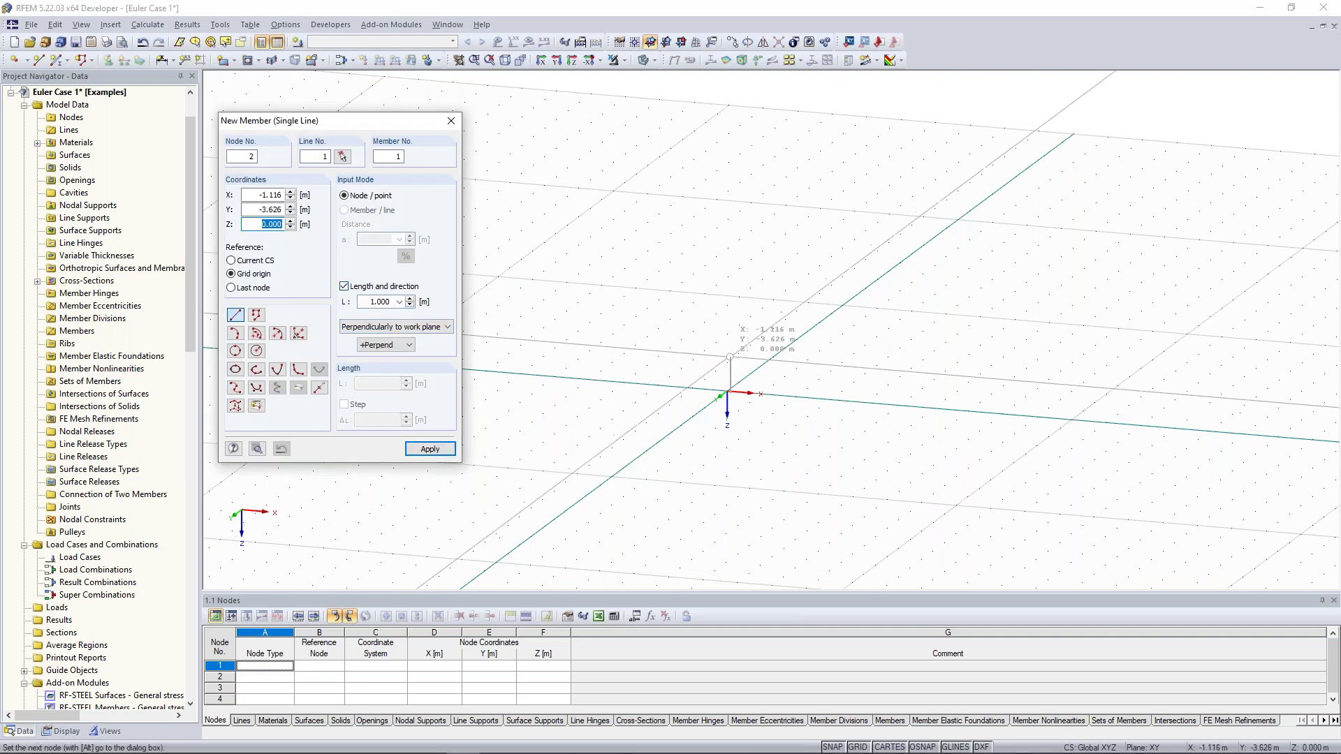
click(434, 329)
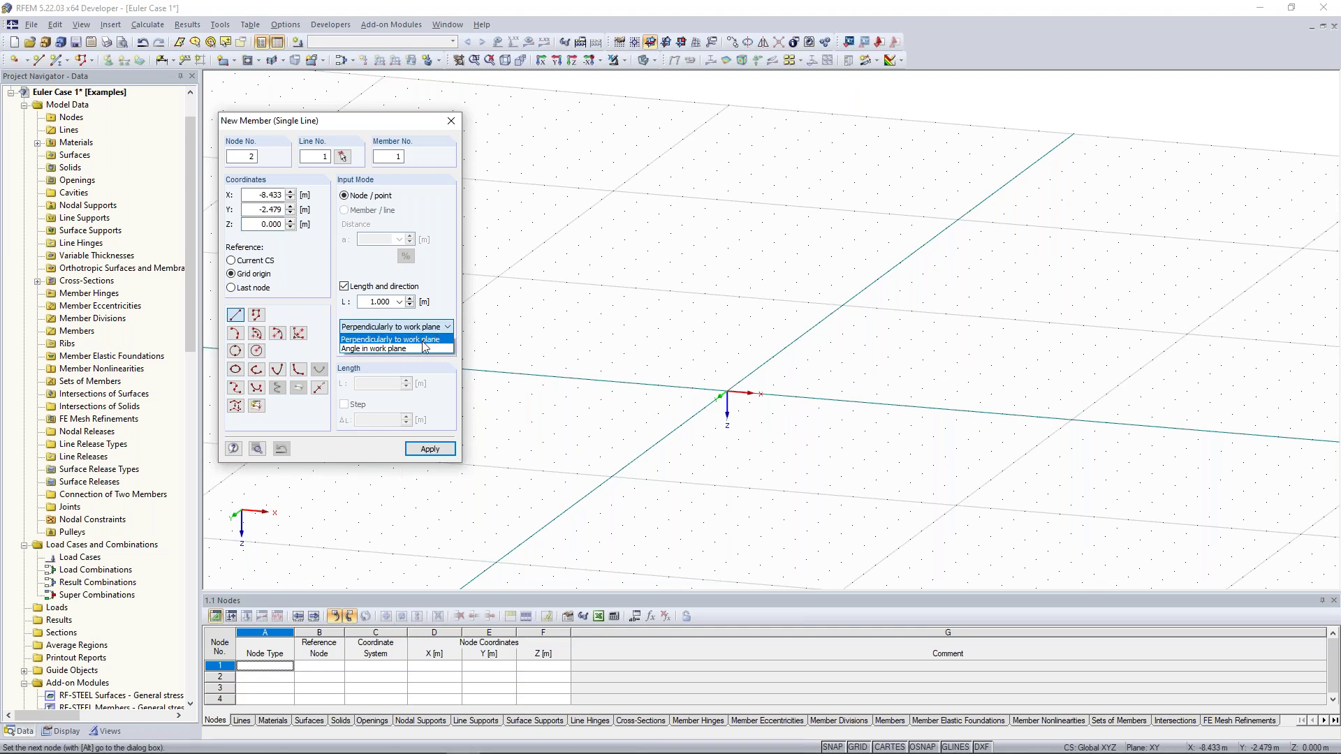
click(425, 339)
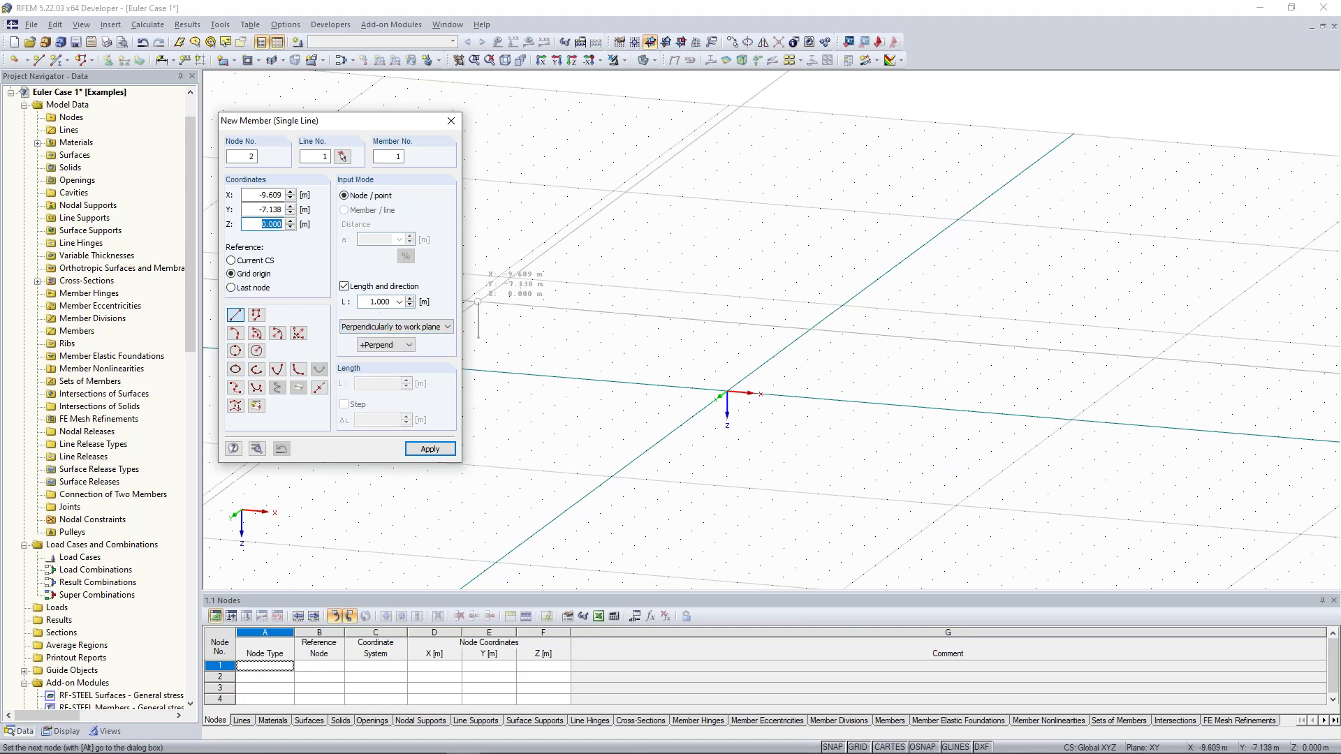
click(377, 302)
text(10)
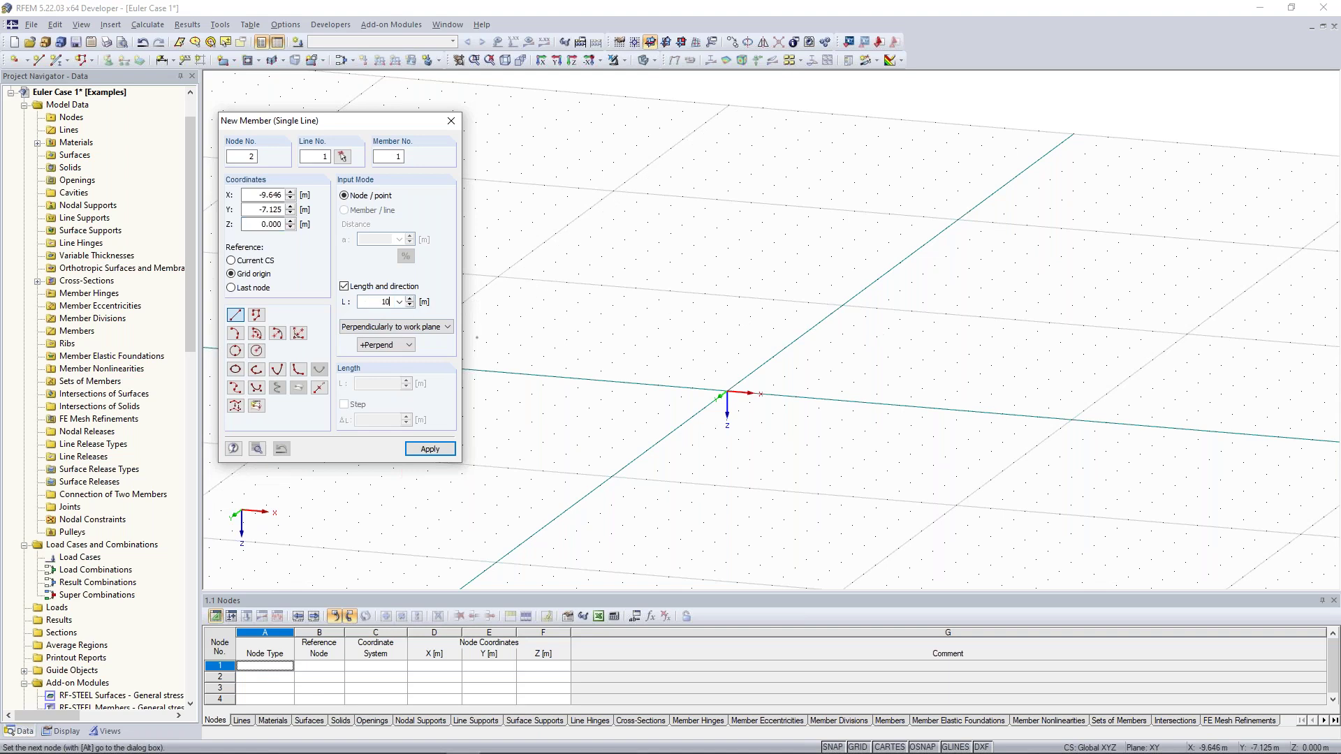
- Reverse the member direction to -Perpend and place the column with its base at the origin
scroll(710, 320, down, 6)
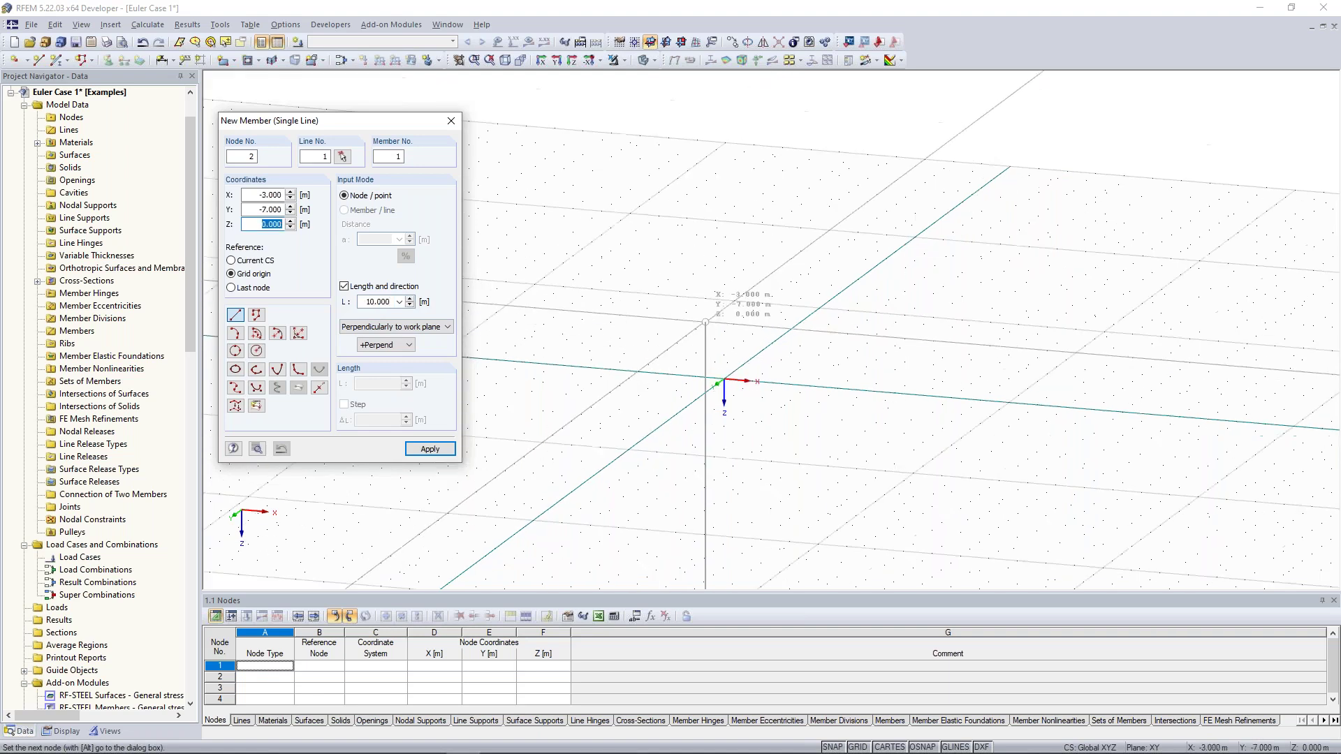
scroll(725, 359, up, 2)
click(399, 346)
click(396, 366)
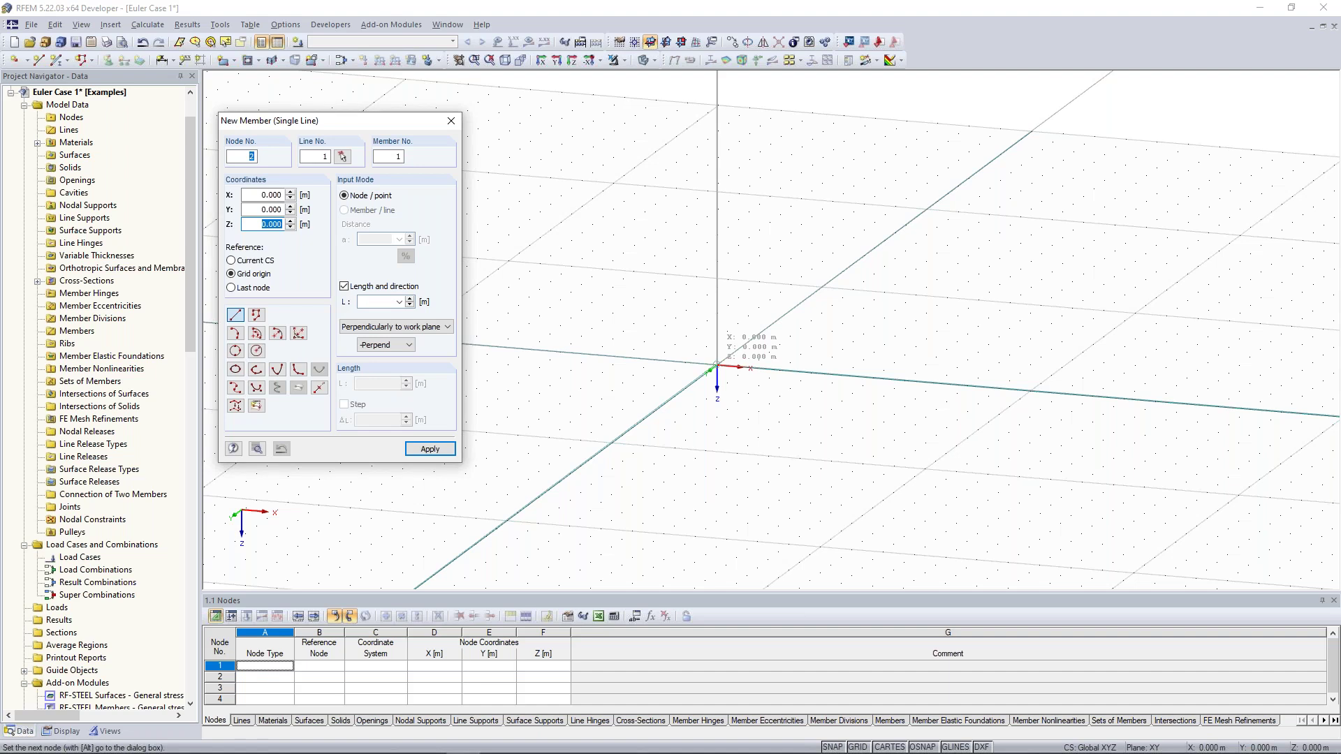
click(717, 365)
ctrl+middle_drag(801, 245, 812, 364)
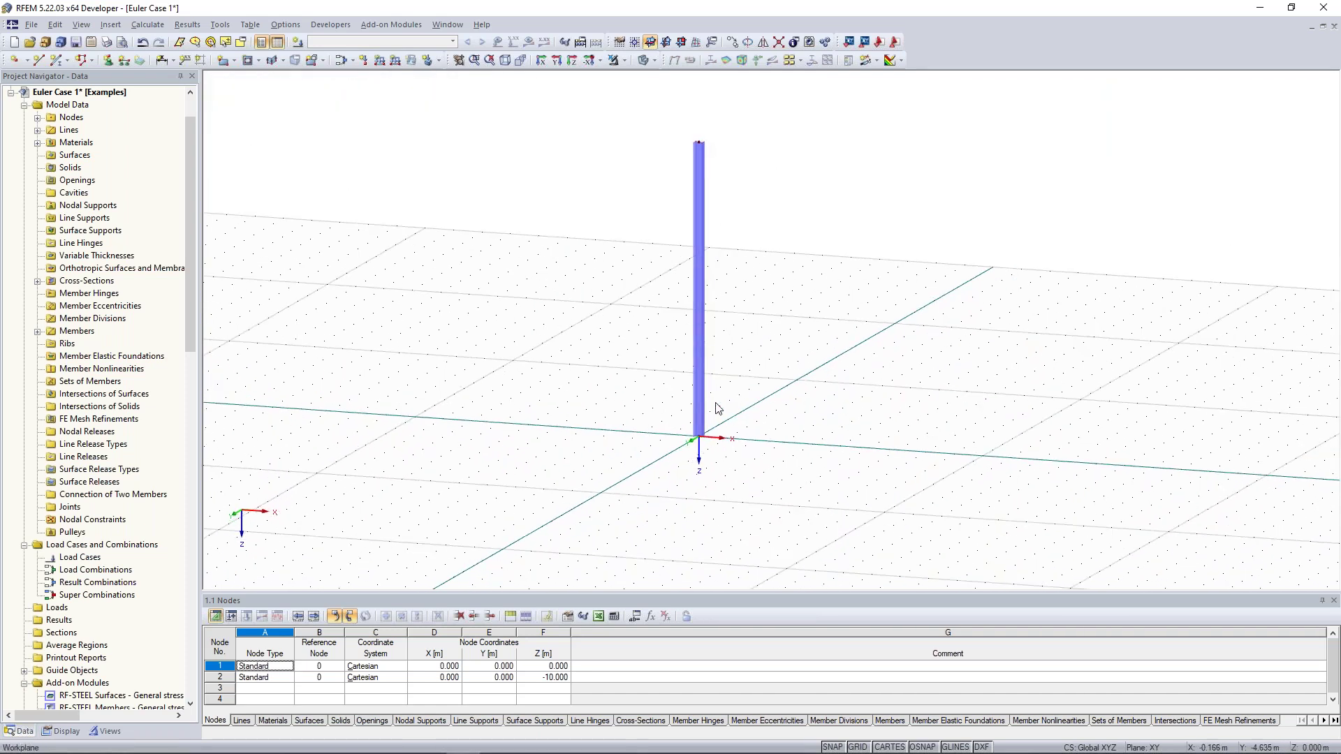
- Assign a Rigid nodal support to the column's base node
ctrl+middle_drag(656, 421, 653, 421)
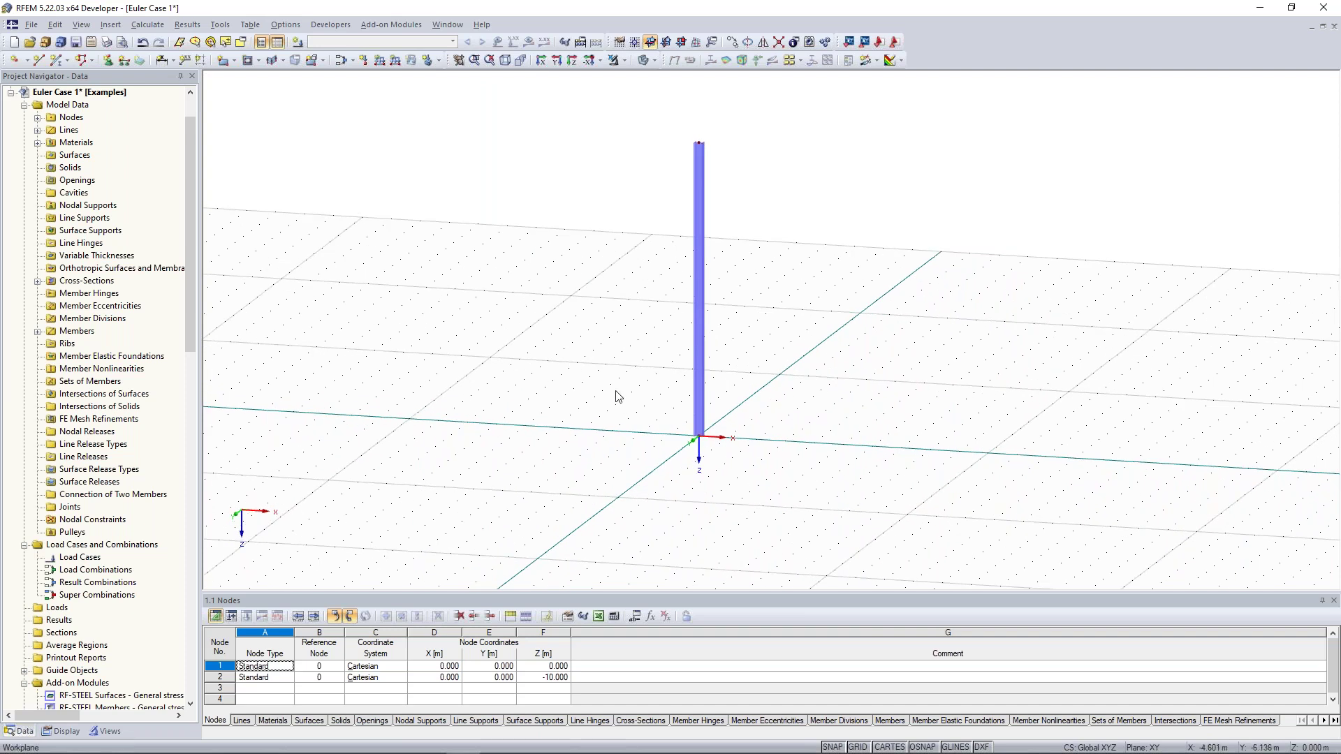
ctrl+middle_drag(611, 394, 605, 399)
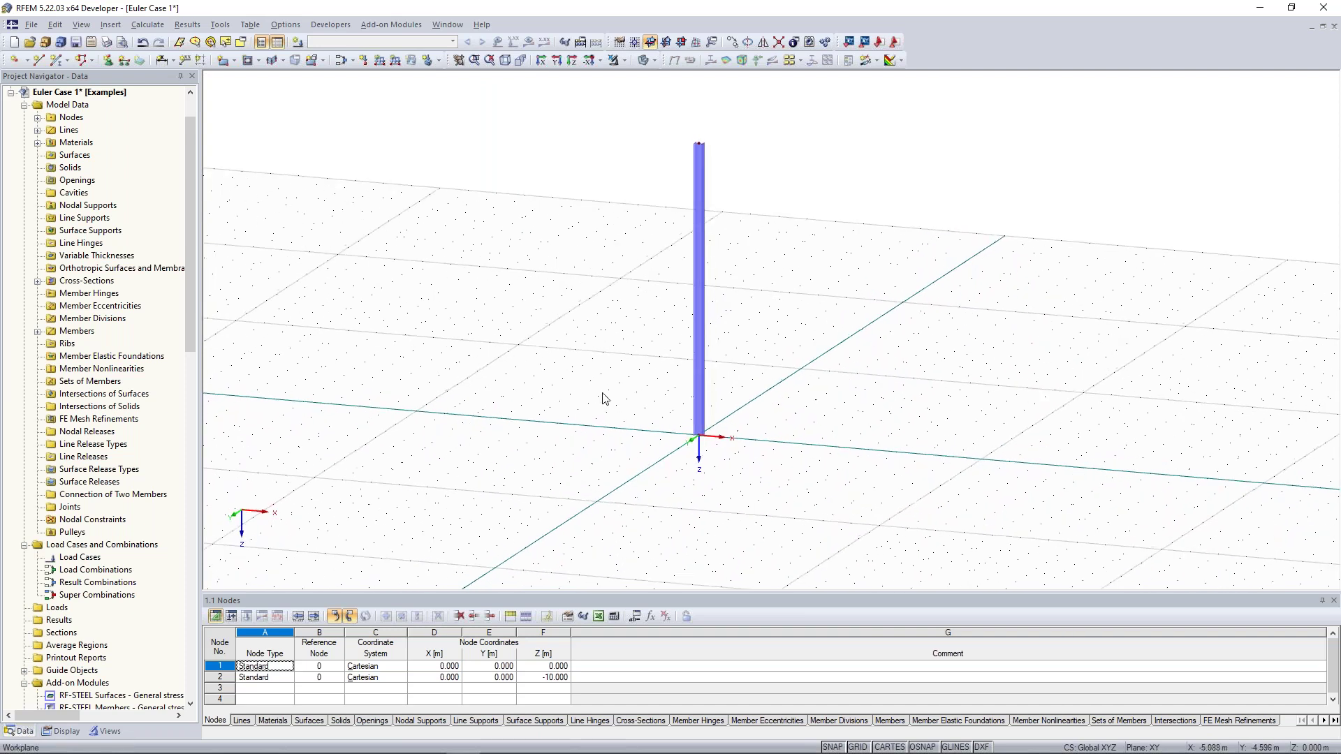
drag(609, 391, 770, 474)
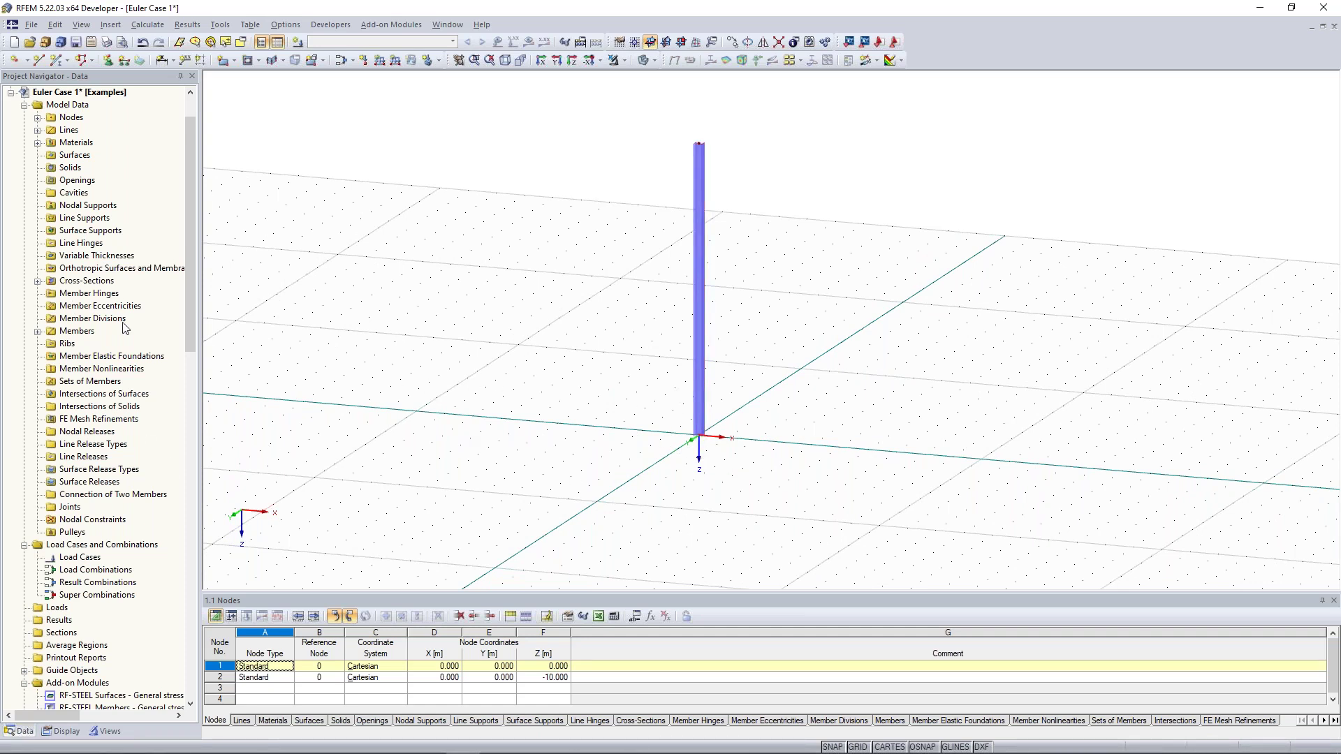
click(112, 65)
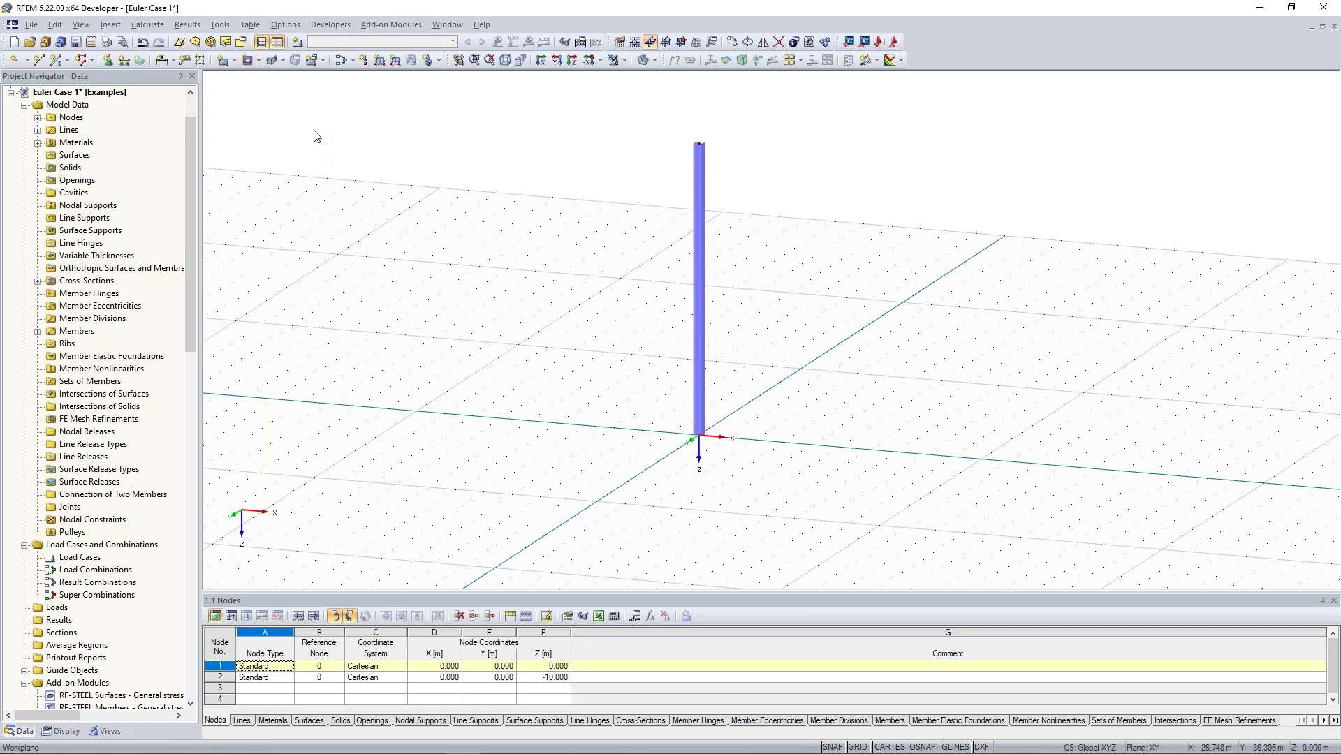
click(108, 62)
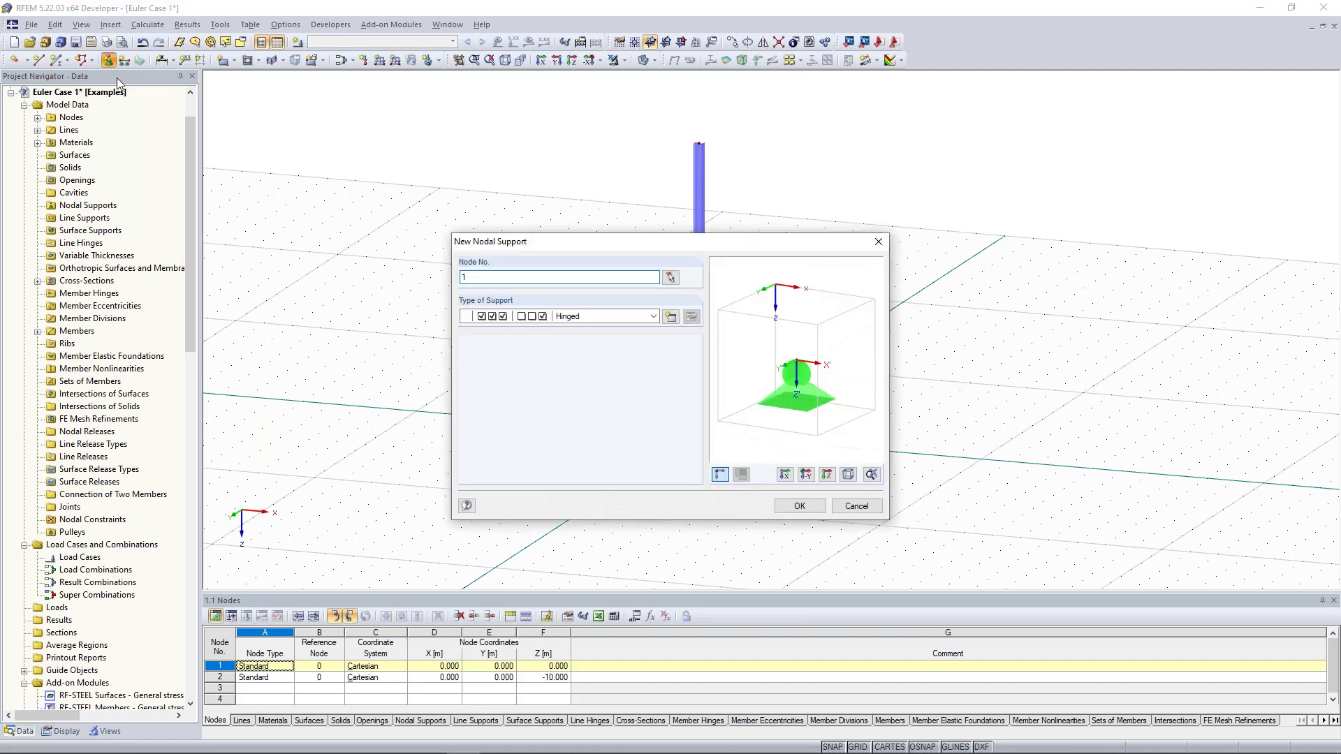
click(653, 316)
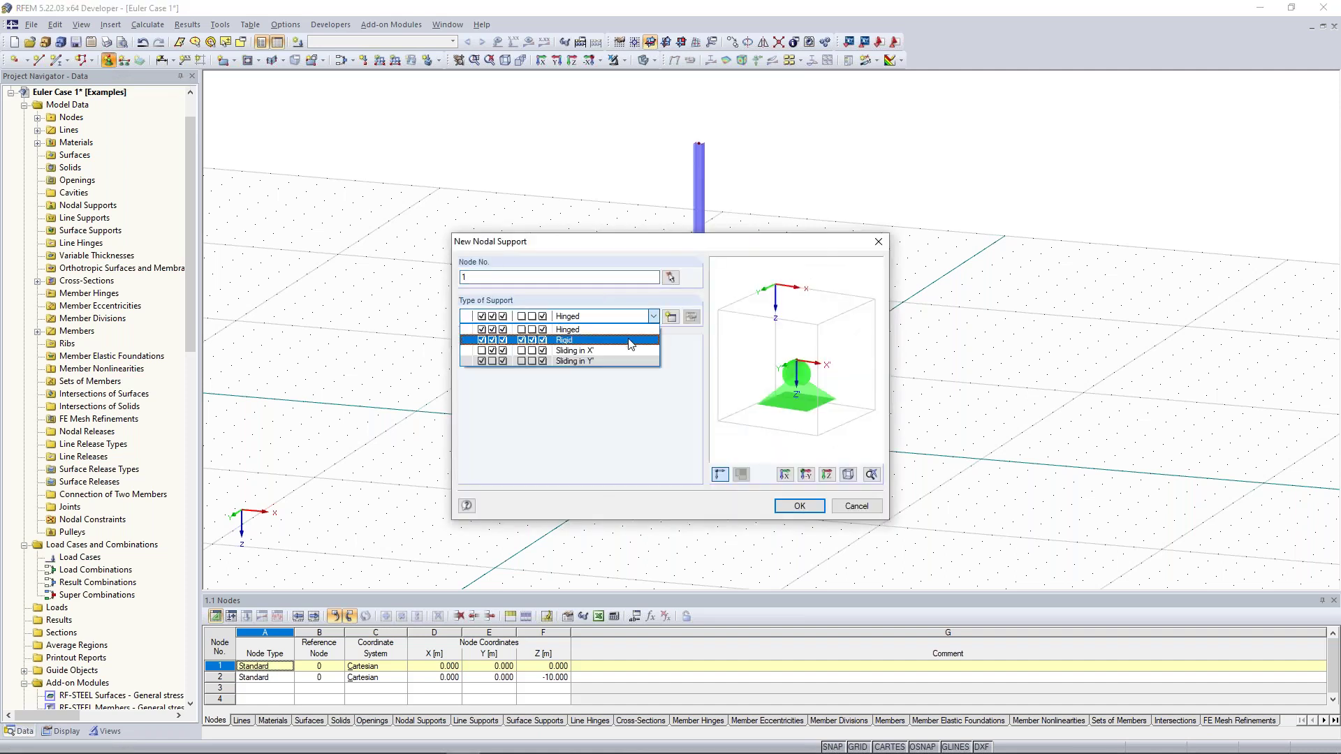
click(626, 341)
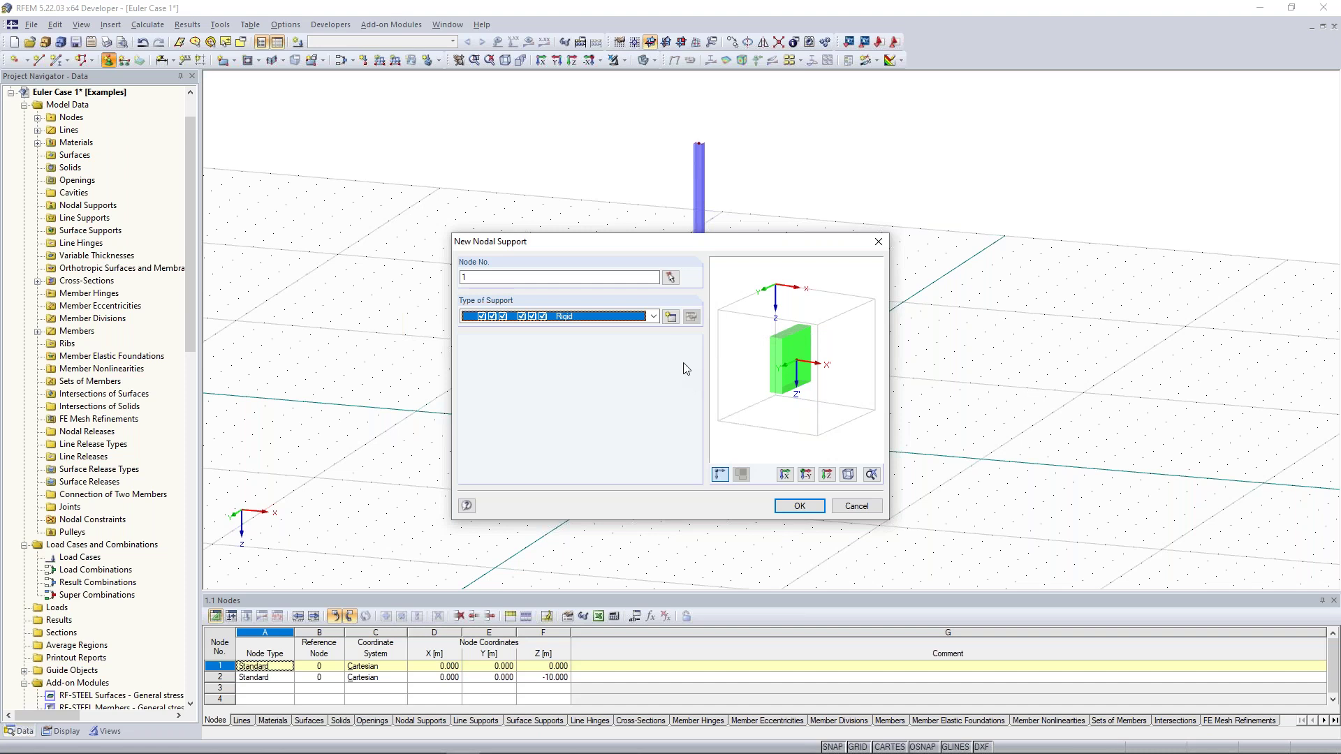
click(800, 512)
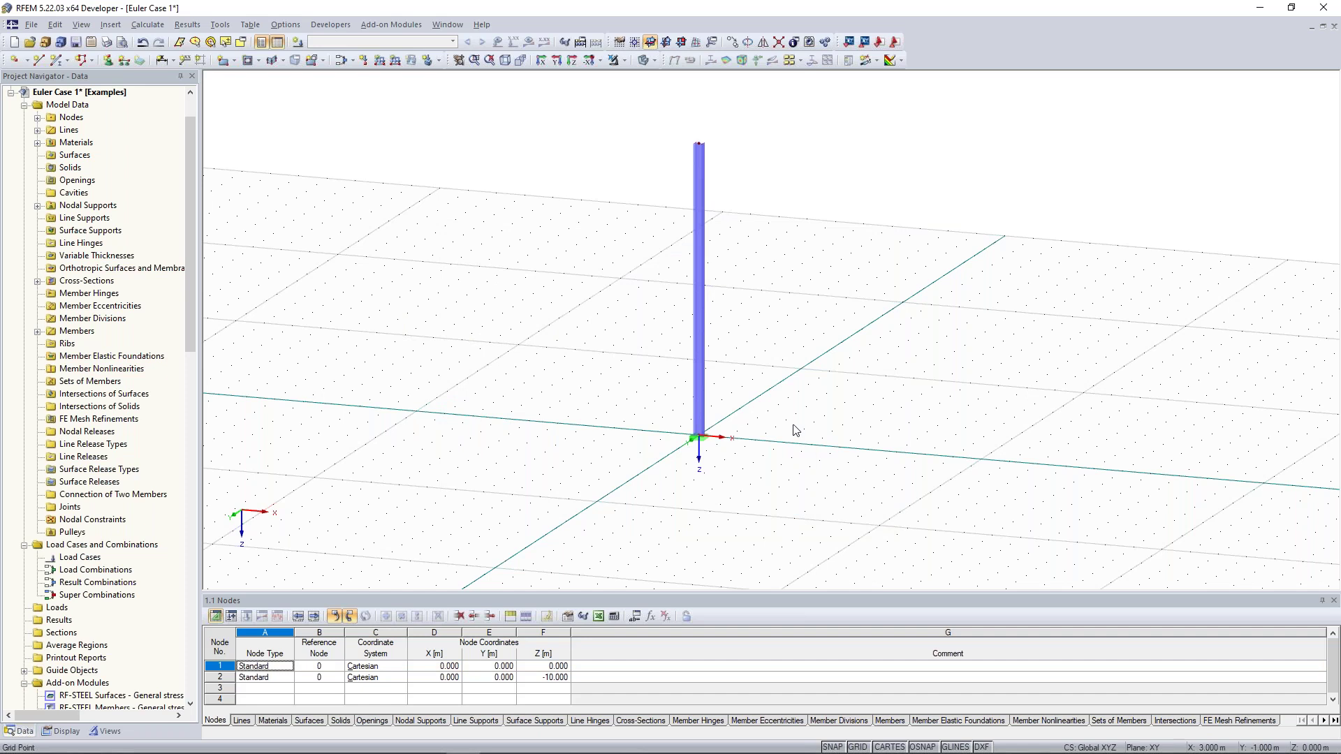
- Create a Permanent load case described as "test" with self-weight deactivated
scroll(619, 345, up, 2)
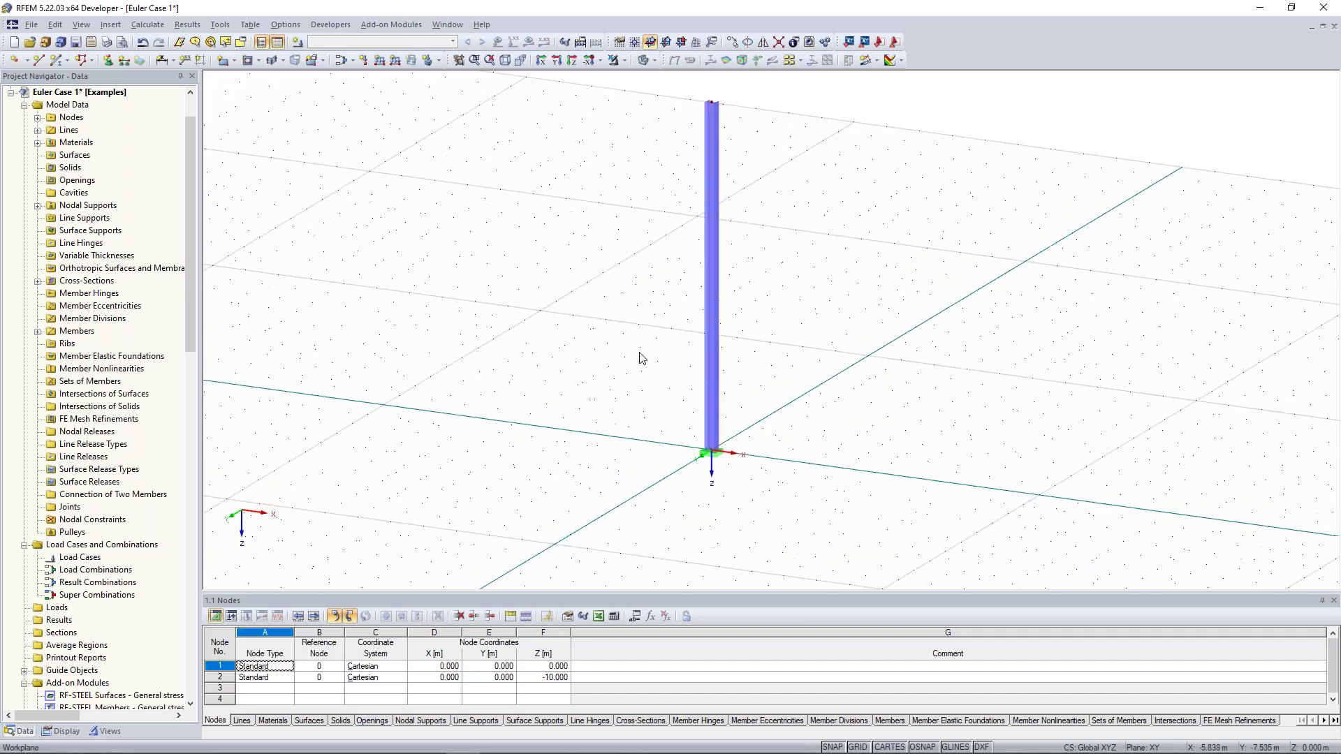
scroll(634, 353, down, 3)
middle_drag(604, 321, 618, 338)
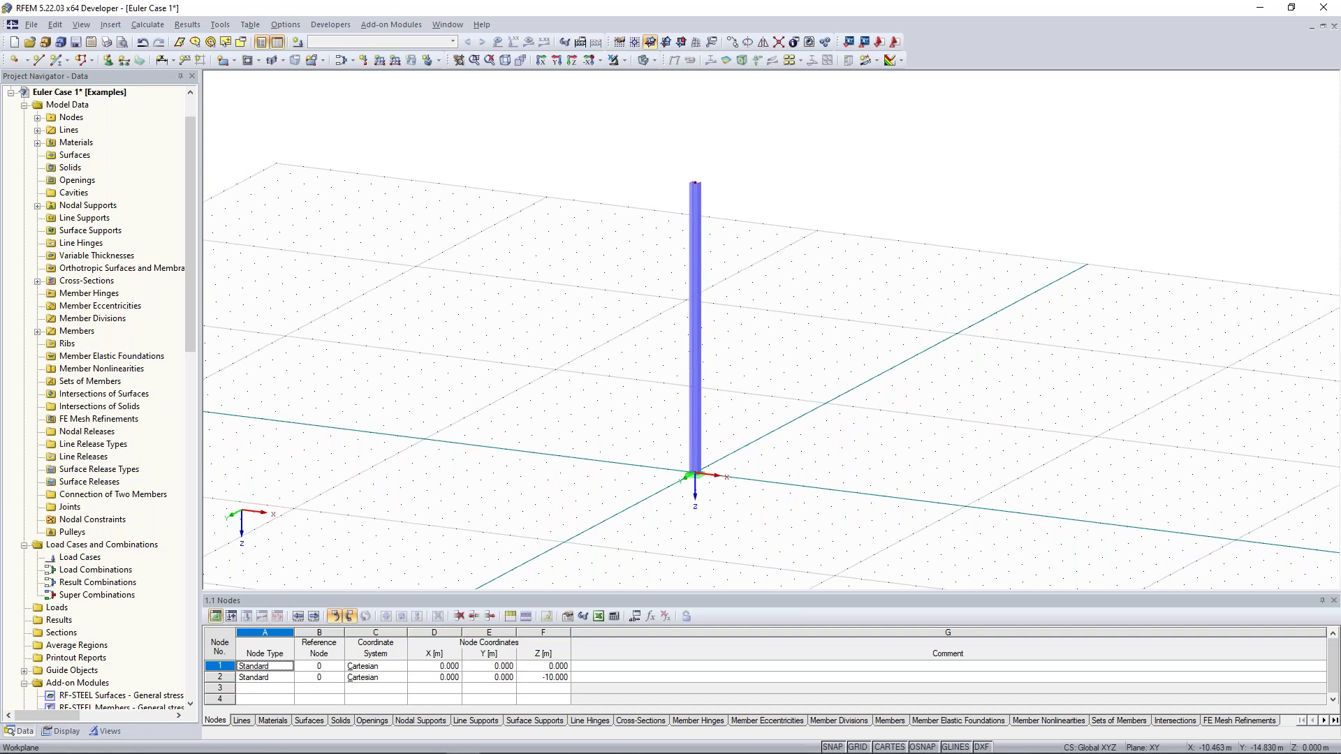
ctrl+middle_drag(609, 341, 593, 279)
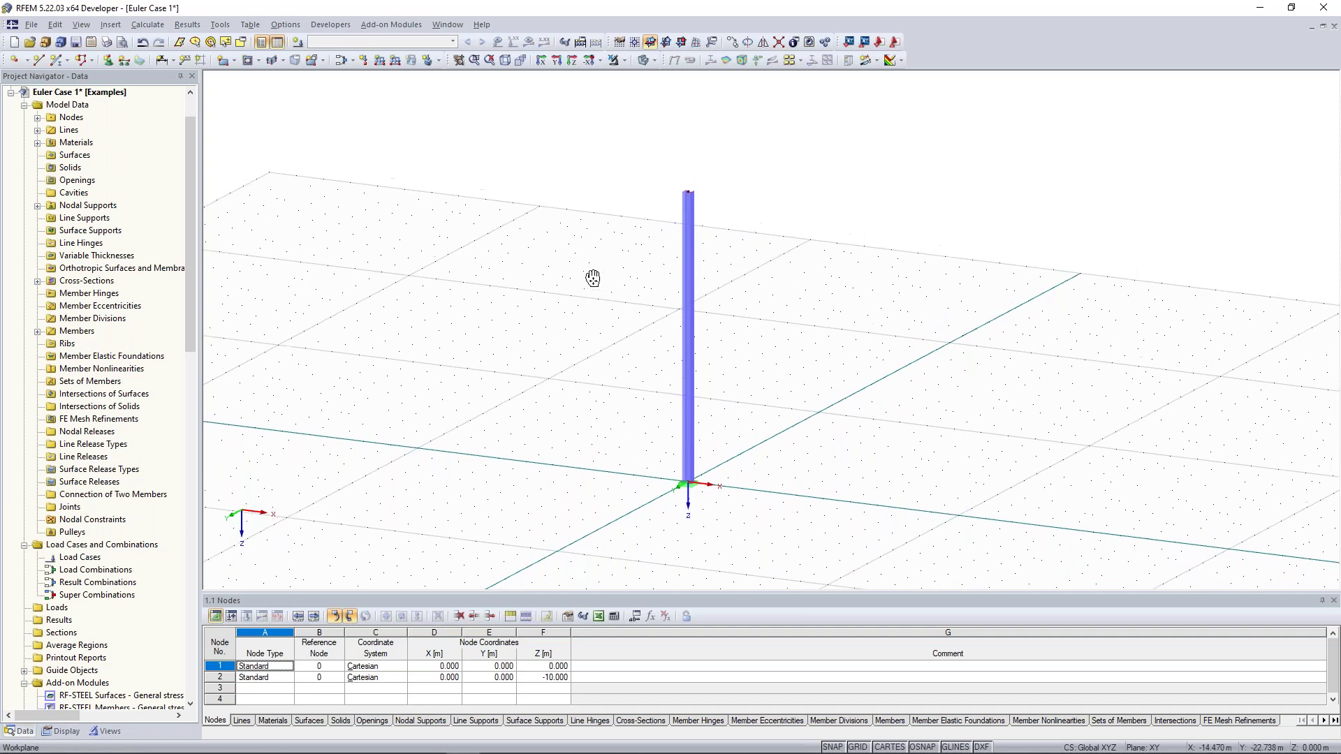
drag(608, 132, 773, 217)
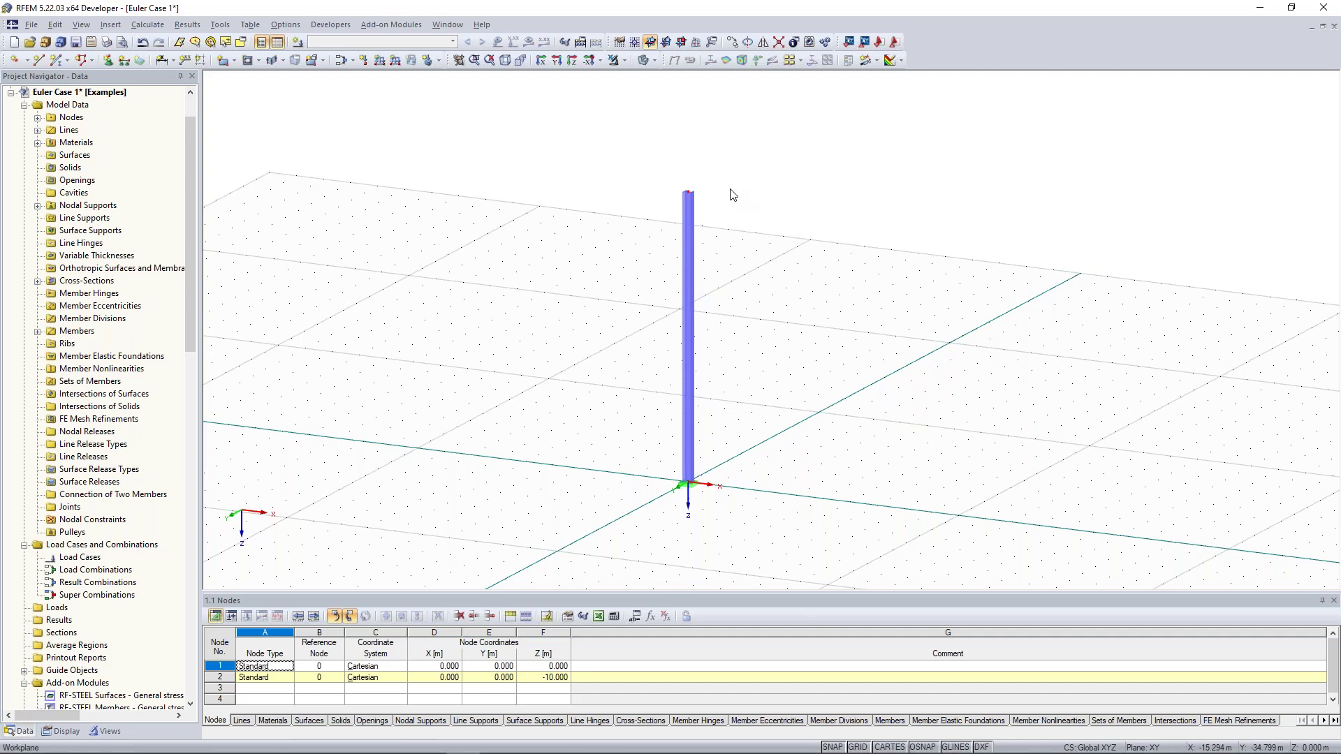
click(302, 48)
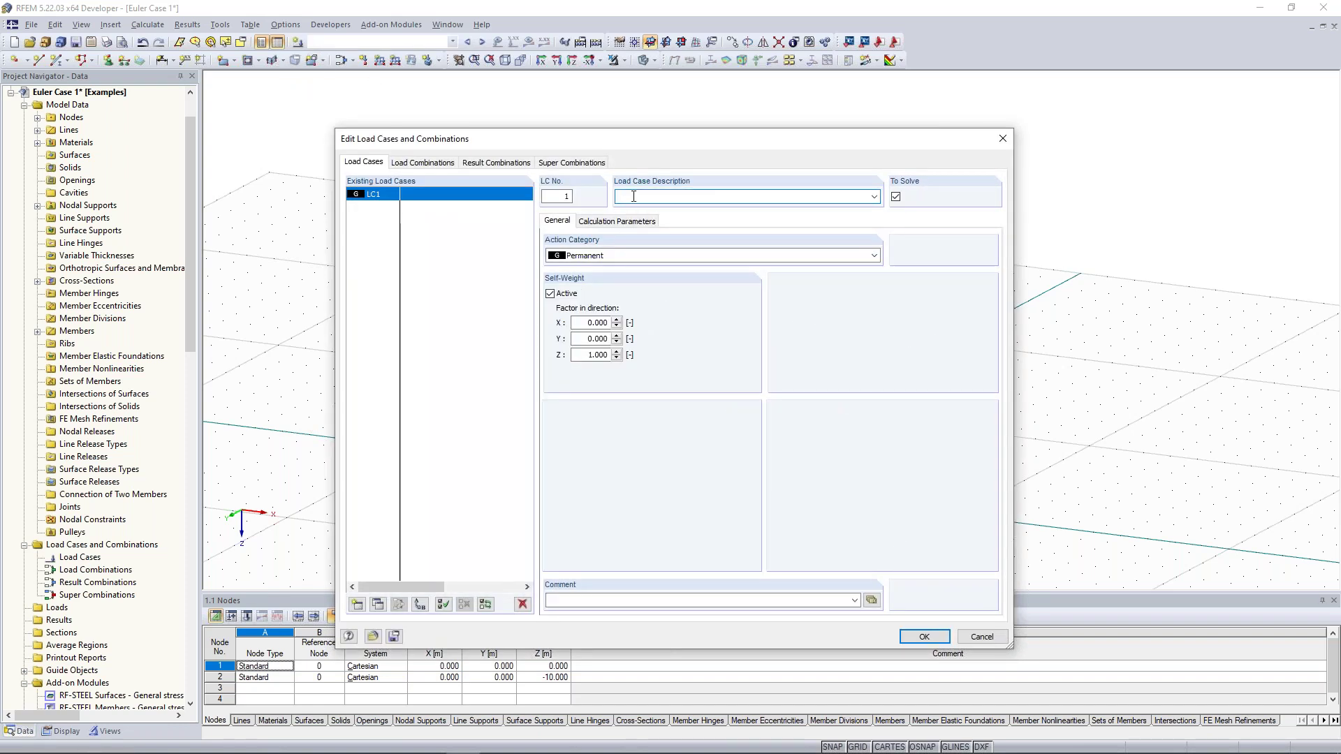
text(test)
click(550, 294)
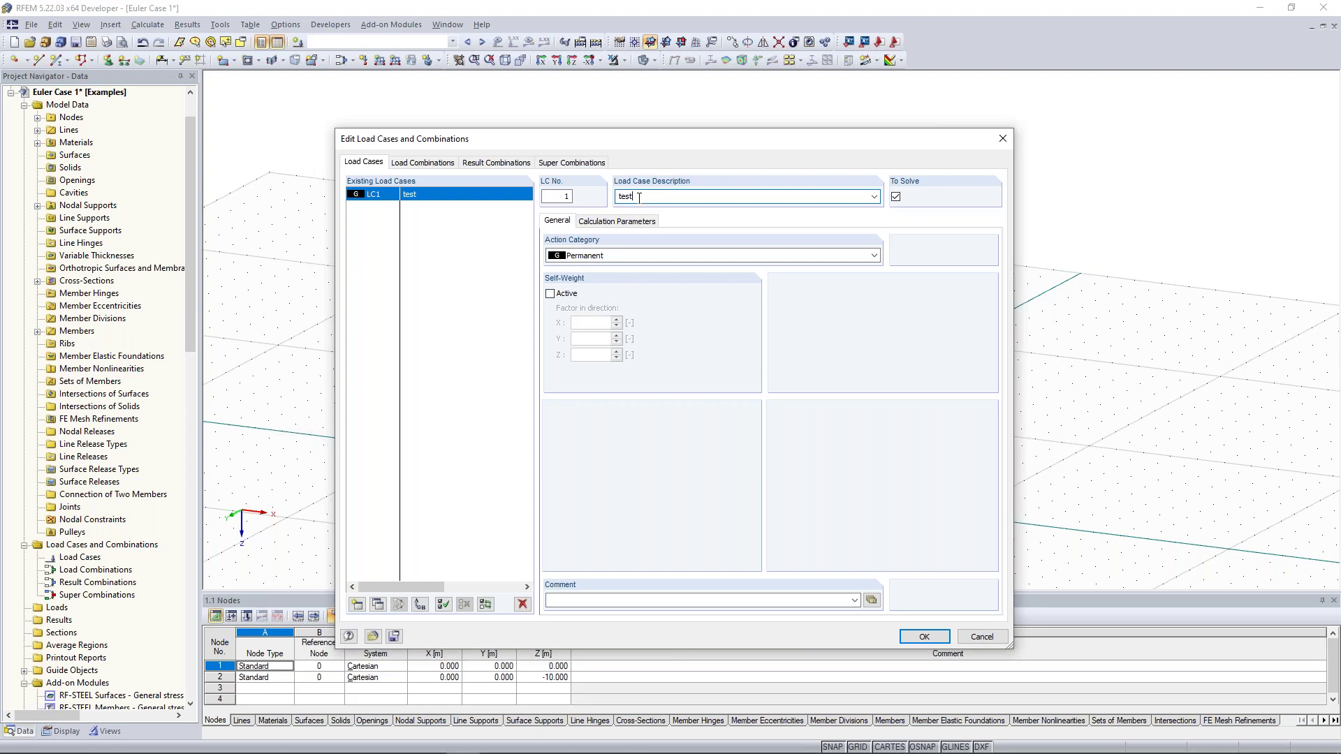
click(925, 637)
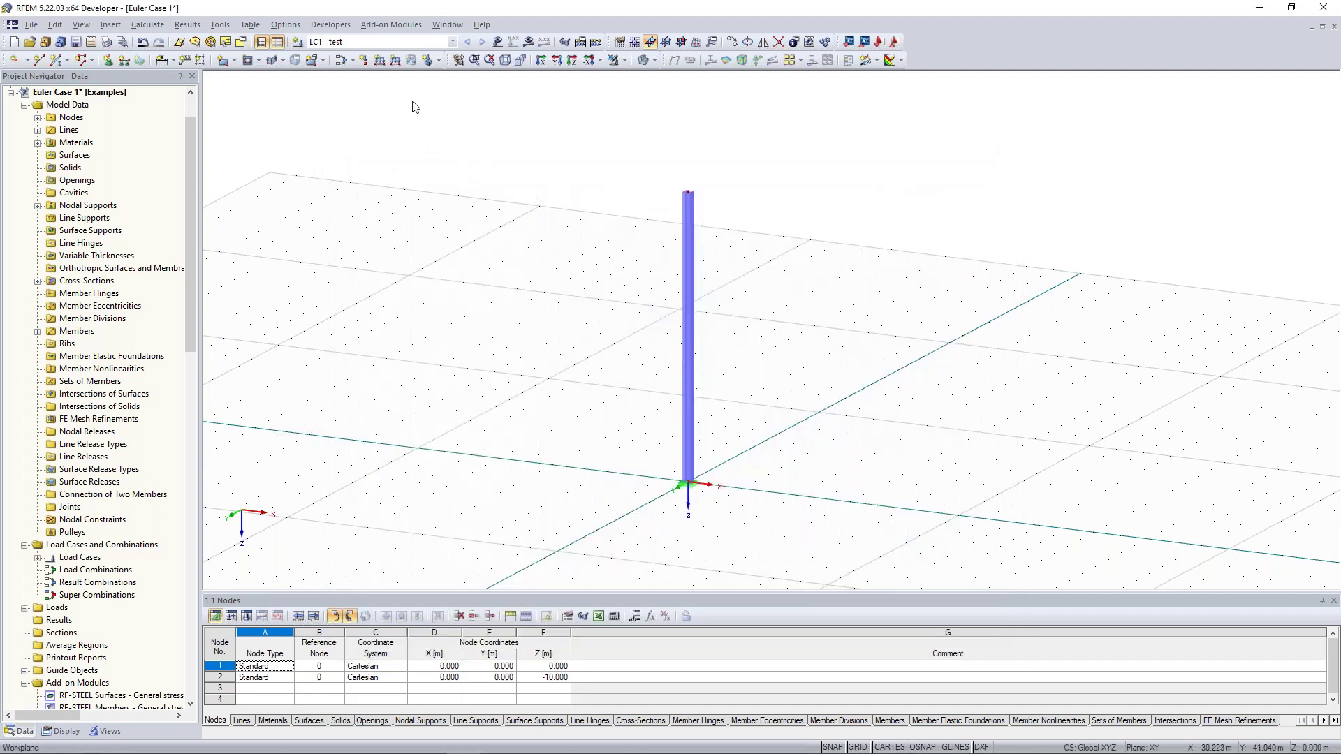
- Define a new nodal load by components with PZ 100 kN and PX 20 kN in the global XYZ system
ctrl+middle_drag(585, 249, 621, 251)
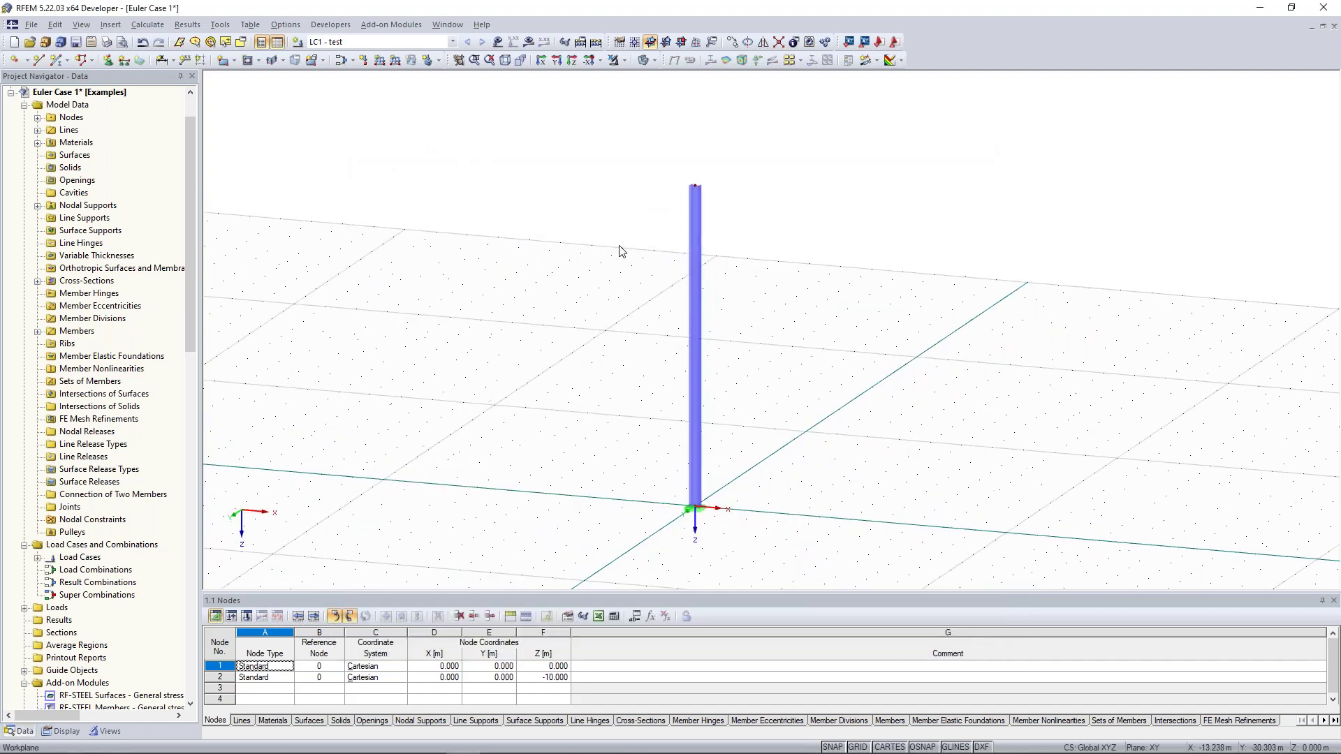
click(364, 60)
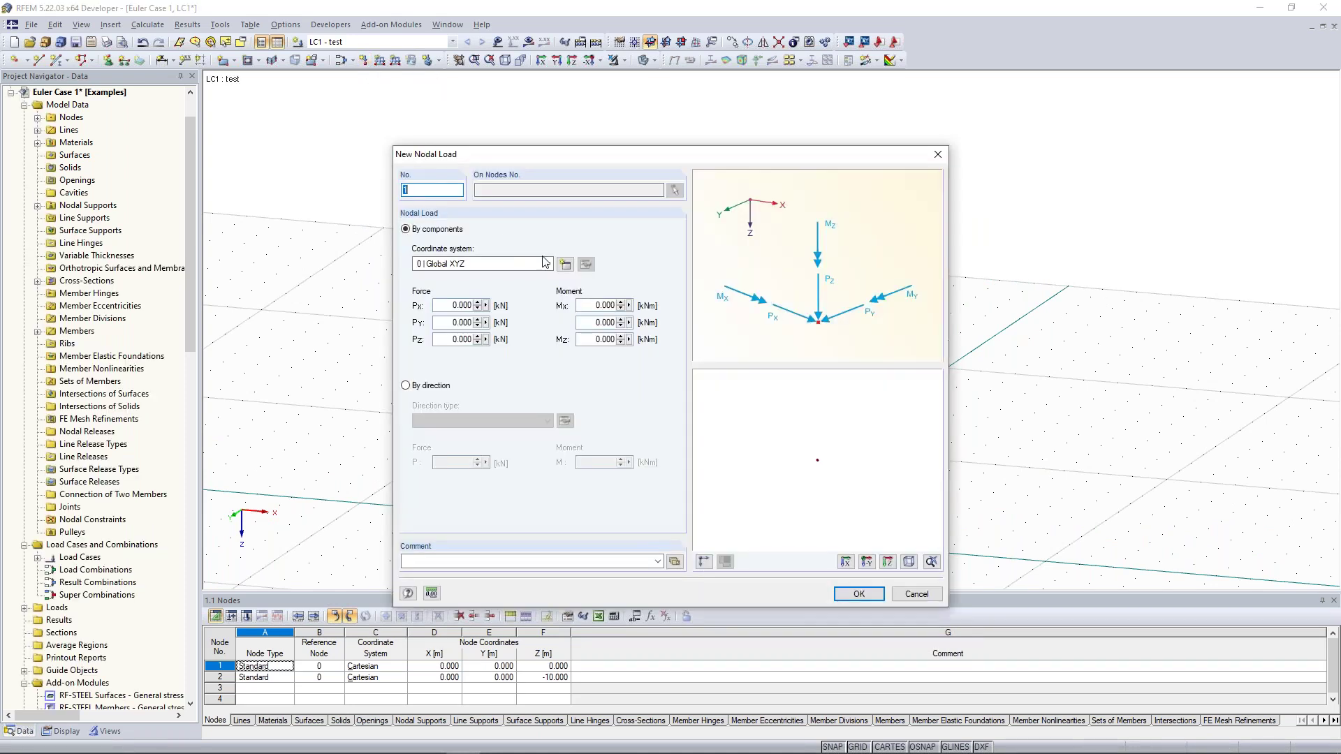
click(457, 339)
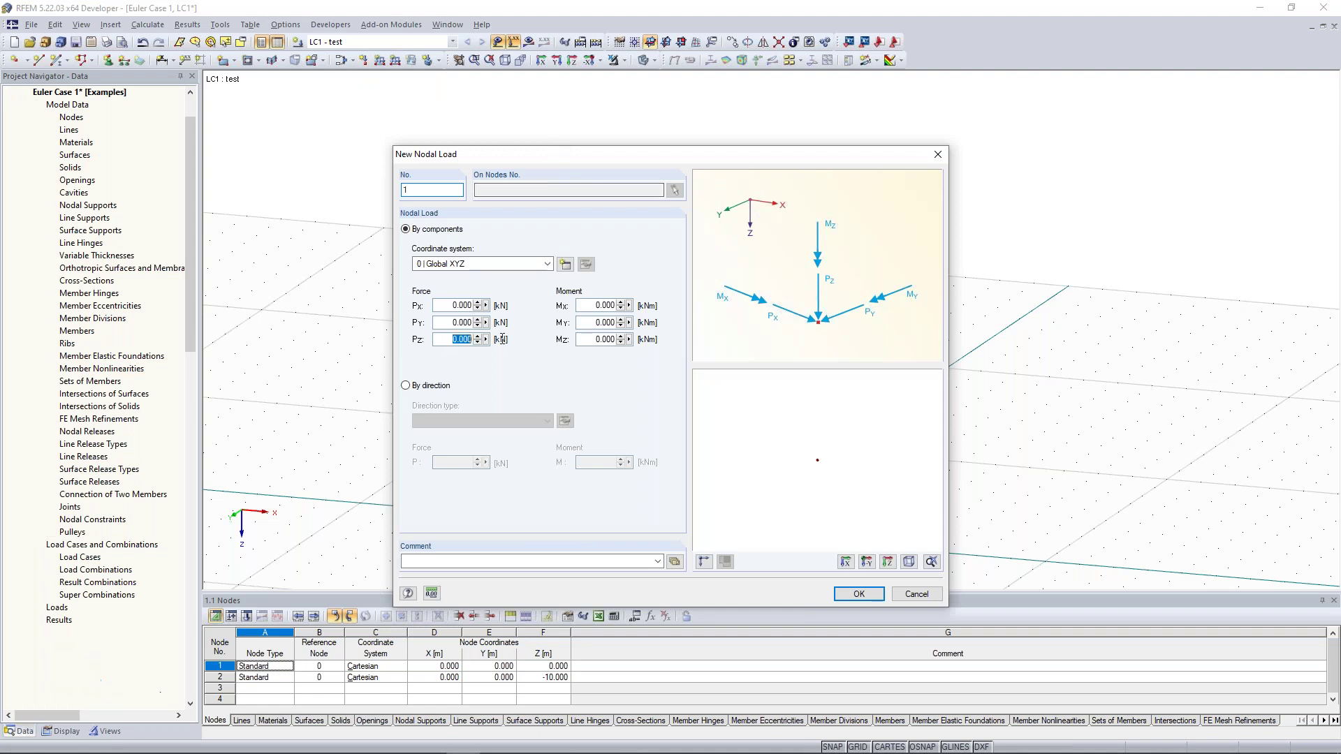
text(100)
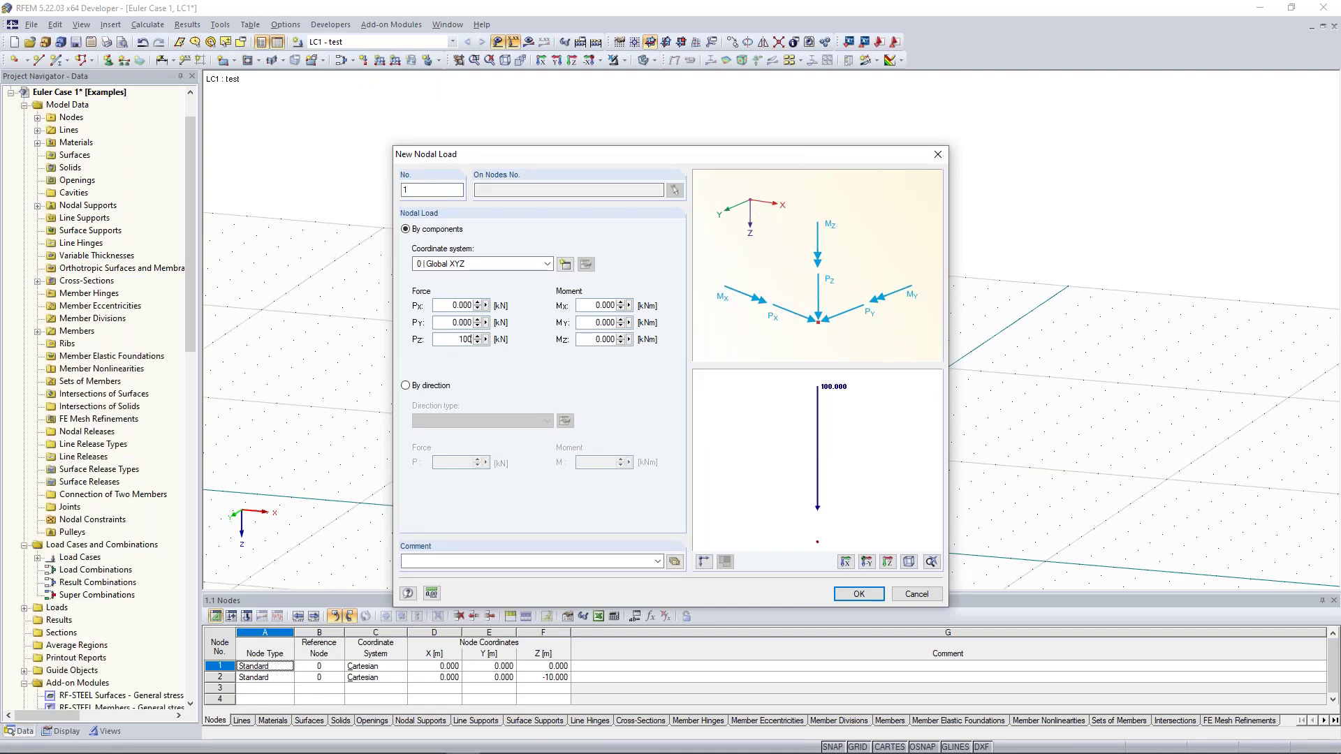
click(447, 306)
double_click(475, 305)
text(20)
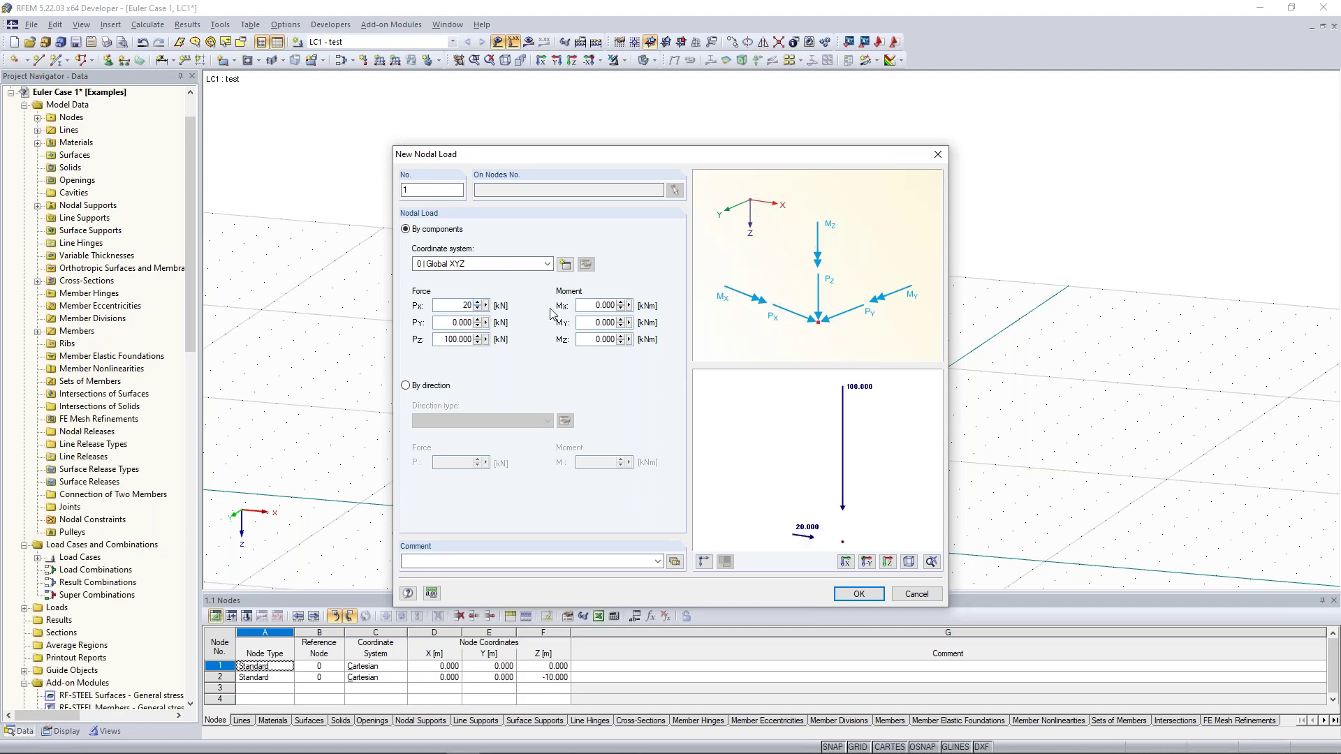
mouse_move(812, 464)
middle_down()
mouse_move(805, 444)
mouse_move(813, 450)
middle_up()
scroll(804, 444, down, 1)
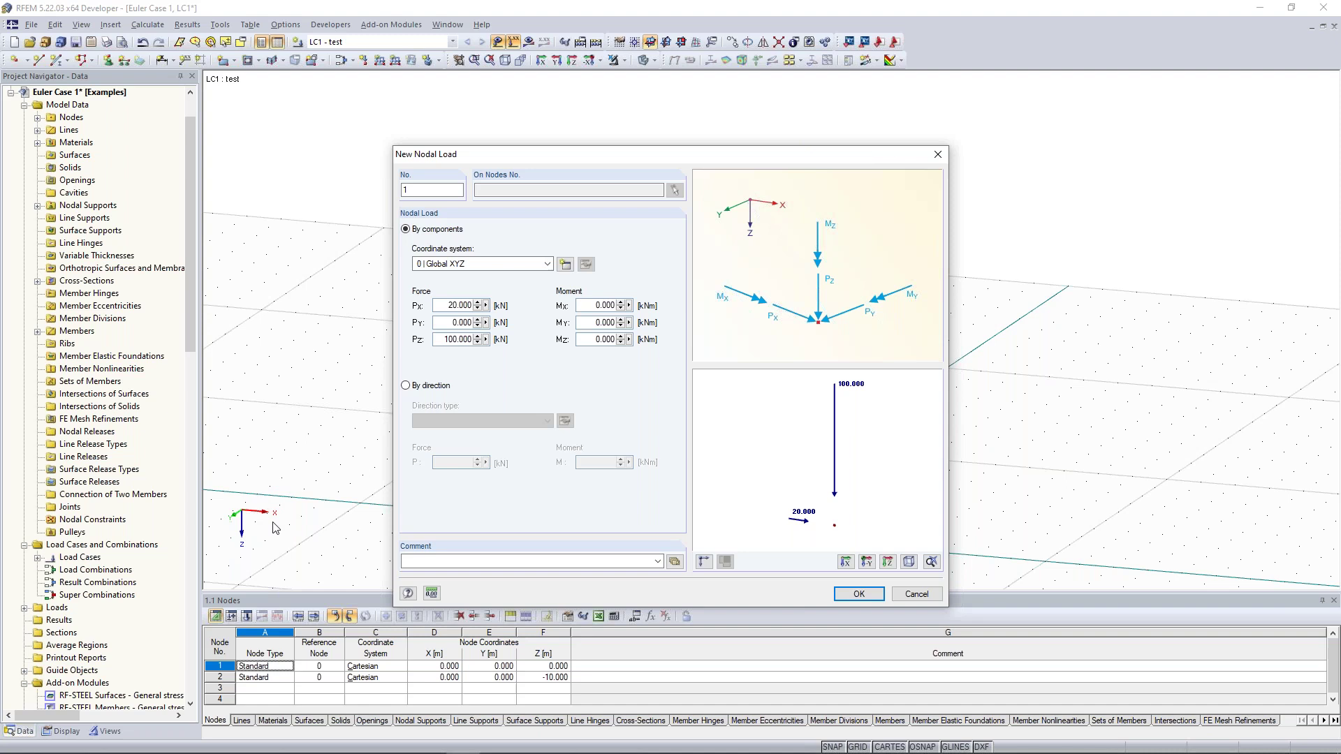
- Accept the nodal load settings and apply the load to the column's top node
click(858, 593)
drag(655, 128, 788, 216)
key(Escape)
middle_drag(799, 216, 763, 245)
scroll(763, 246, up, 2)
scroll(738, 238, up, 2)
middle_drag(799, 195, 800, 230)
scroll(800, 230, down, 2)
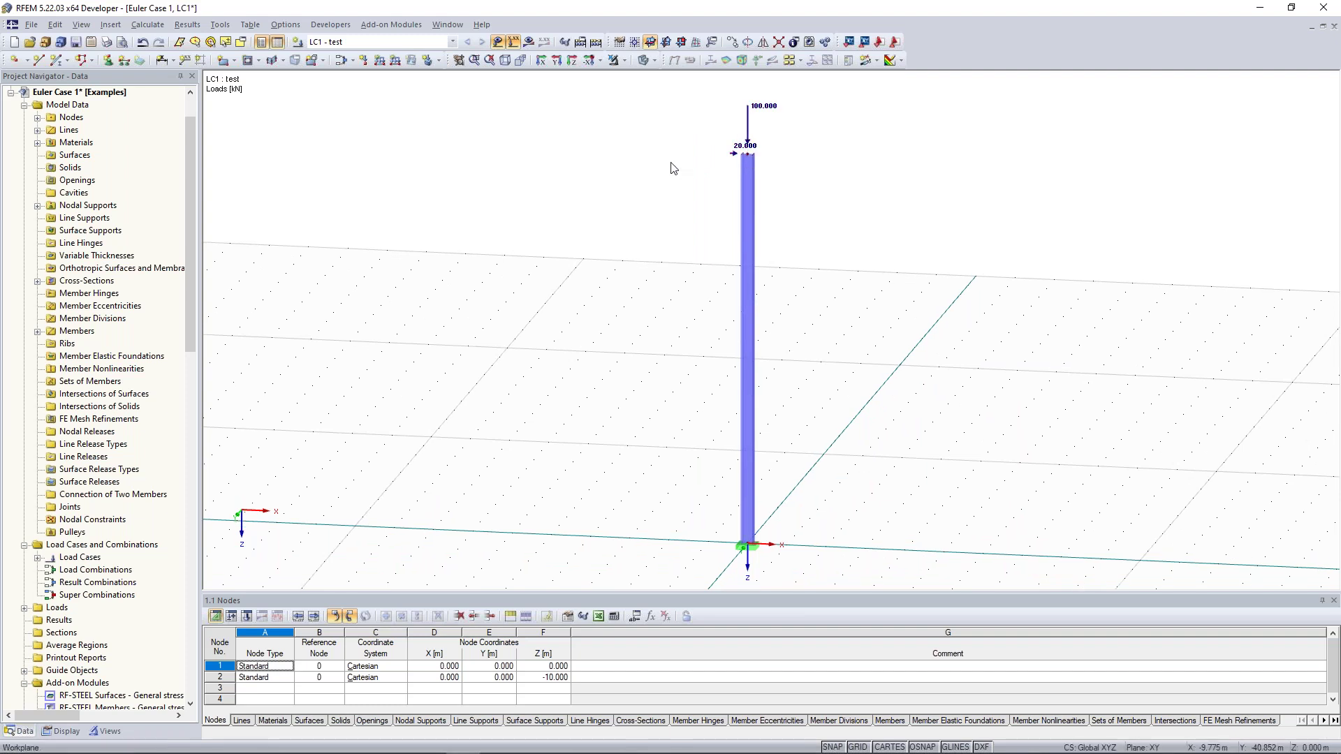
- Show the model in the reverse Y-direction and calculate the results for load case LC1
click(600, 62)
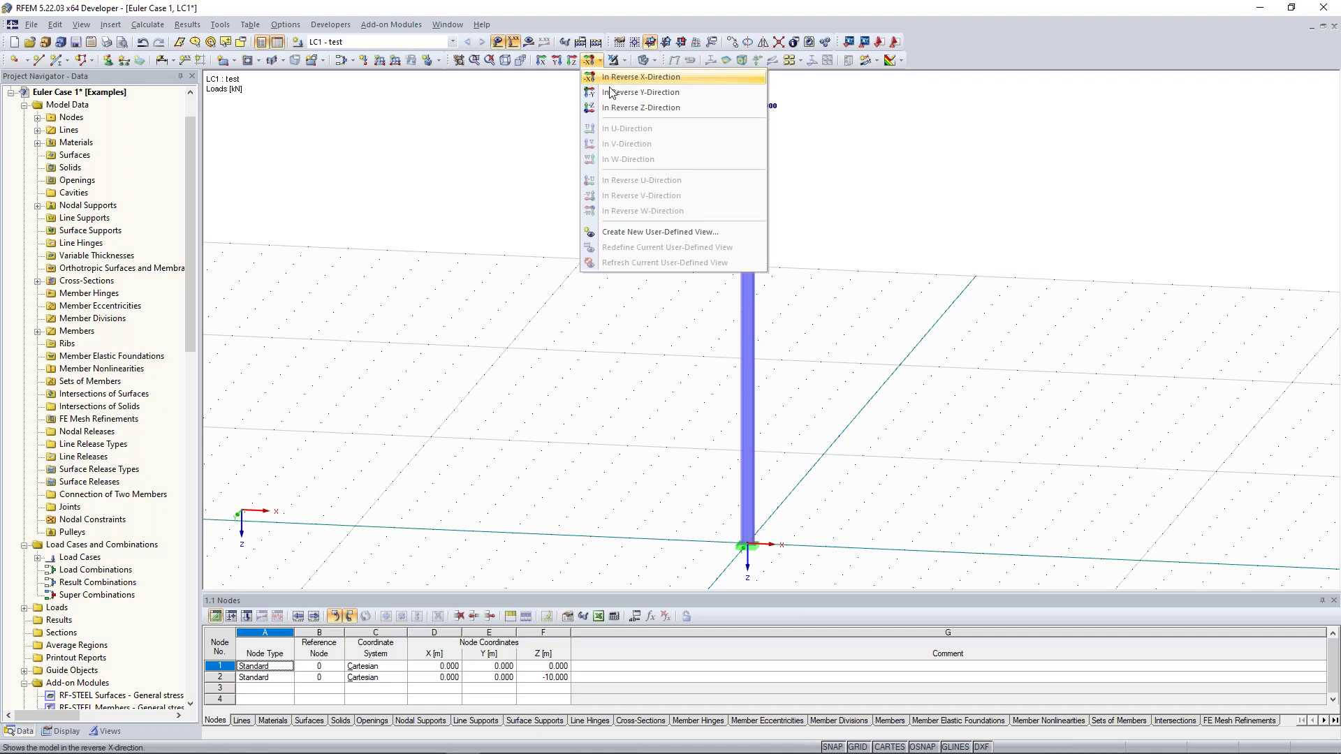
click(611, 94)
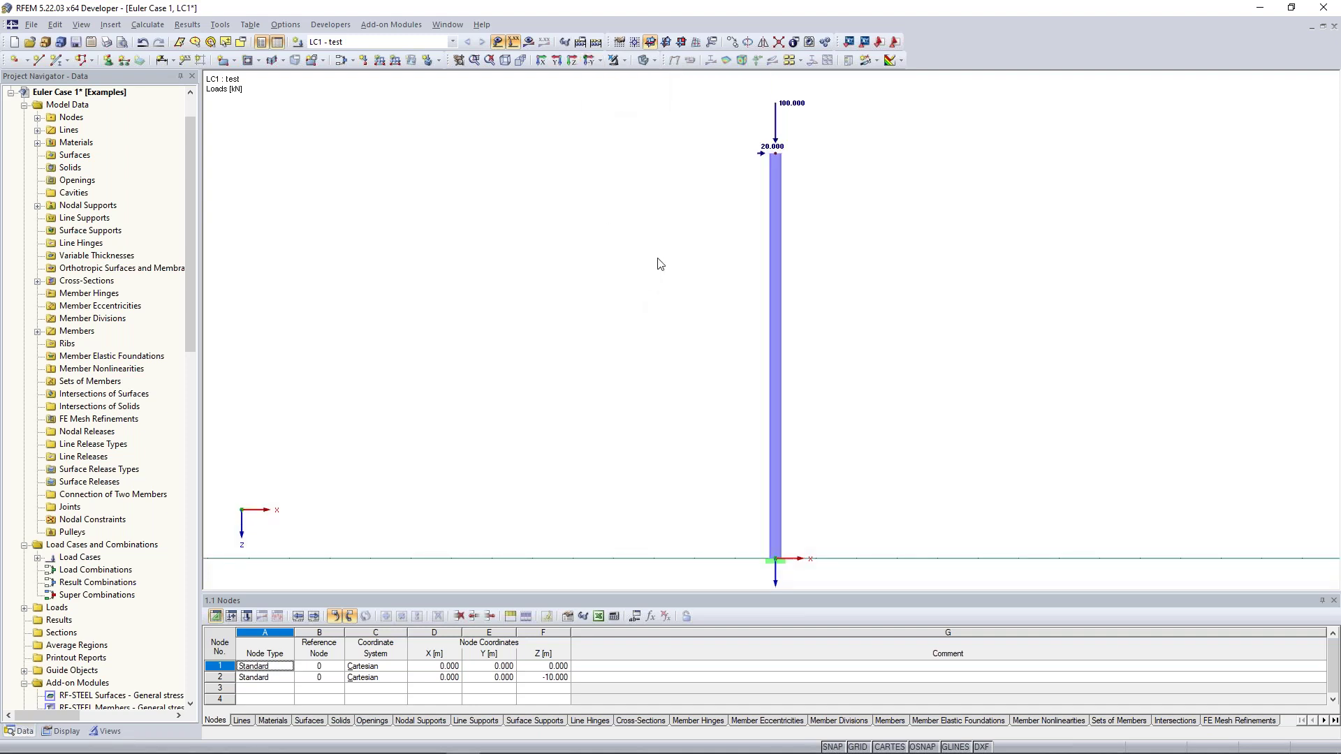
middle_drag(662, 250, 611, 246)
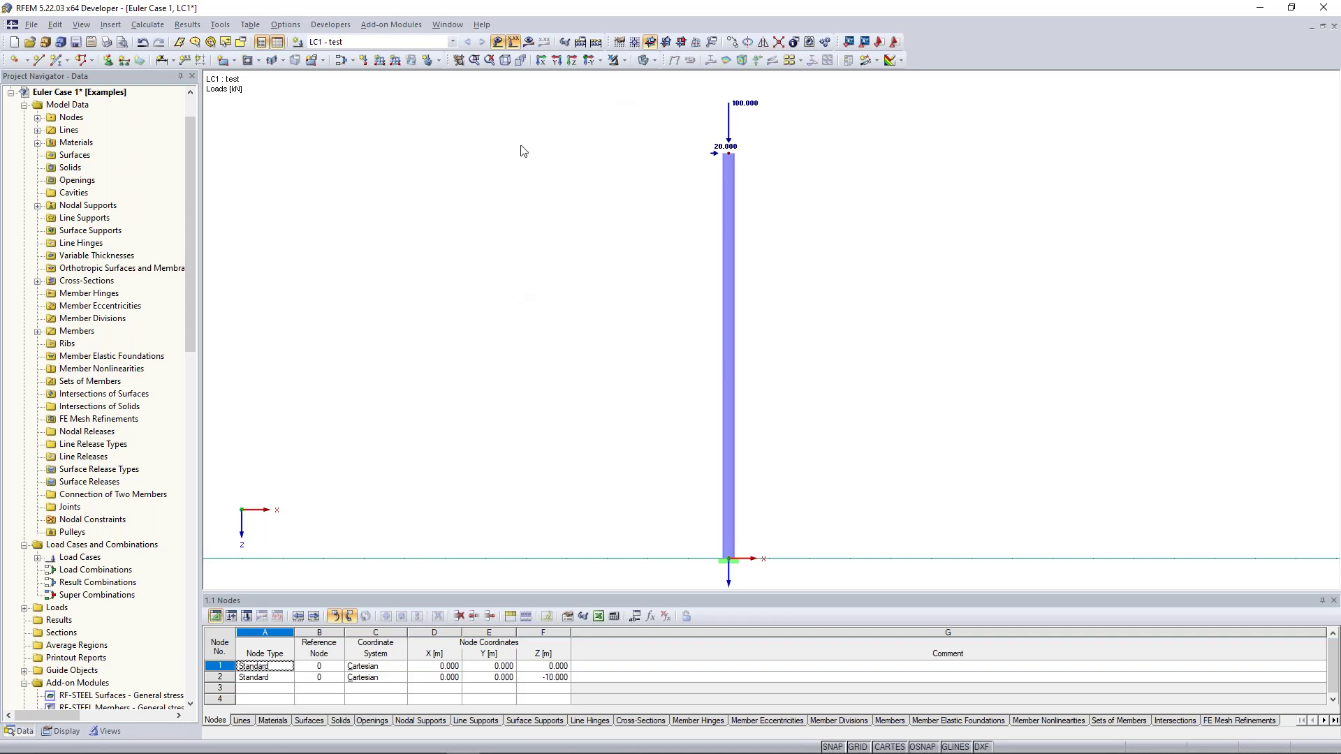
click(596, 43)
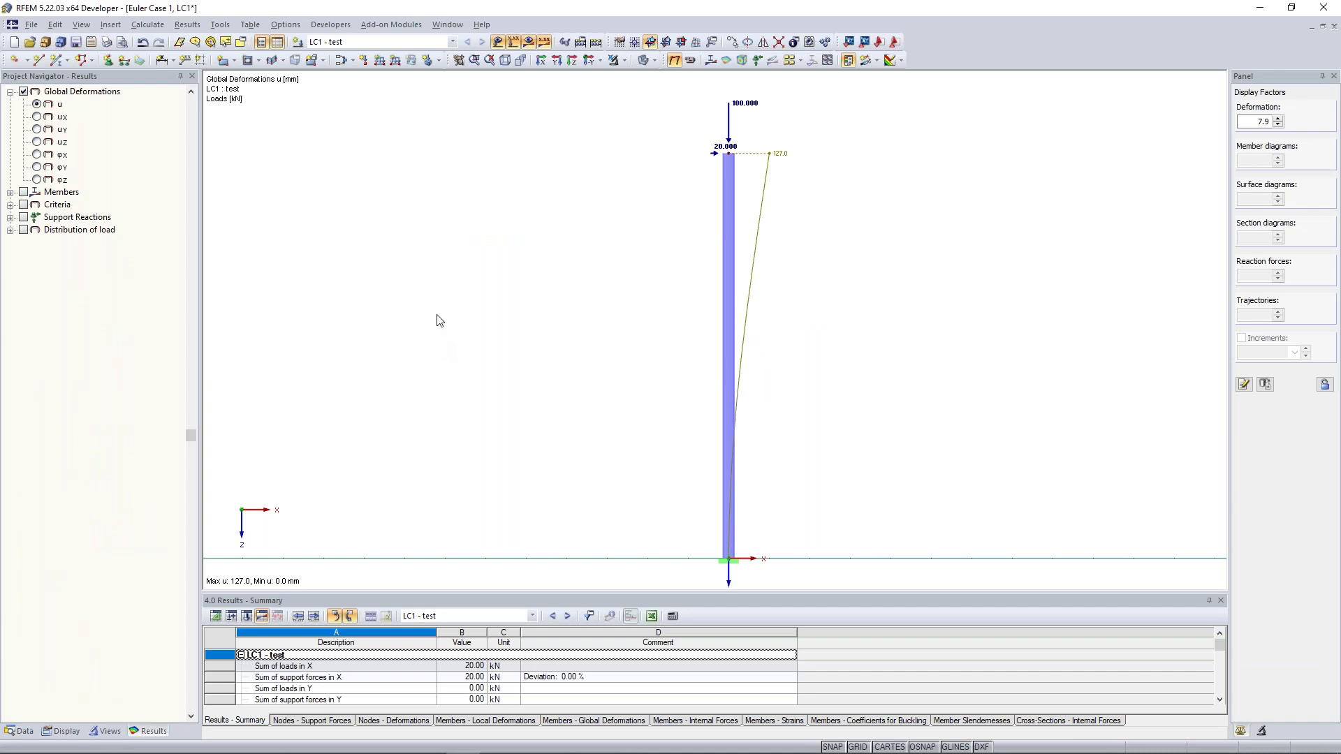
middle_drag(502, 287, 456, 280)
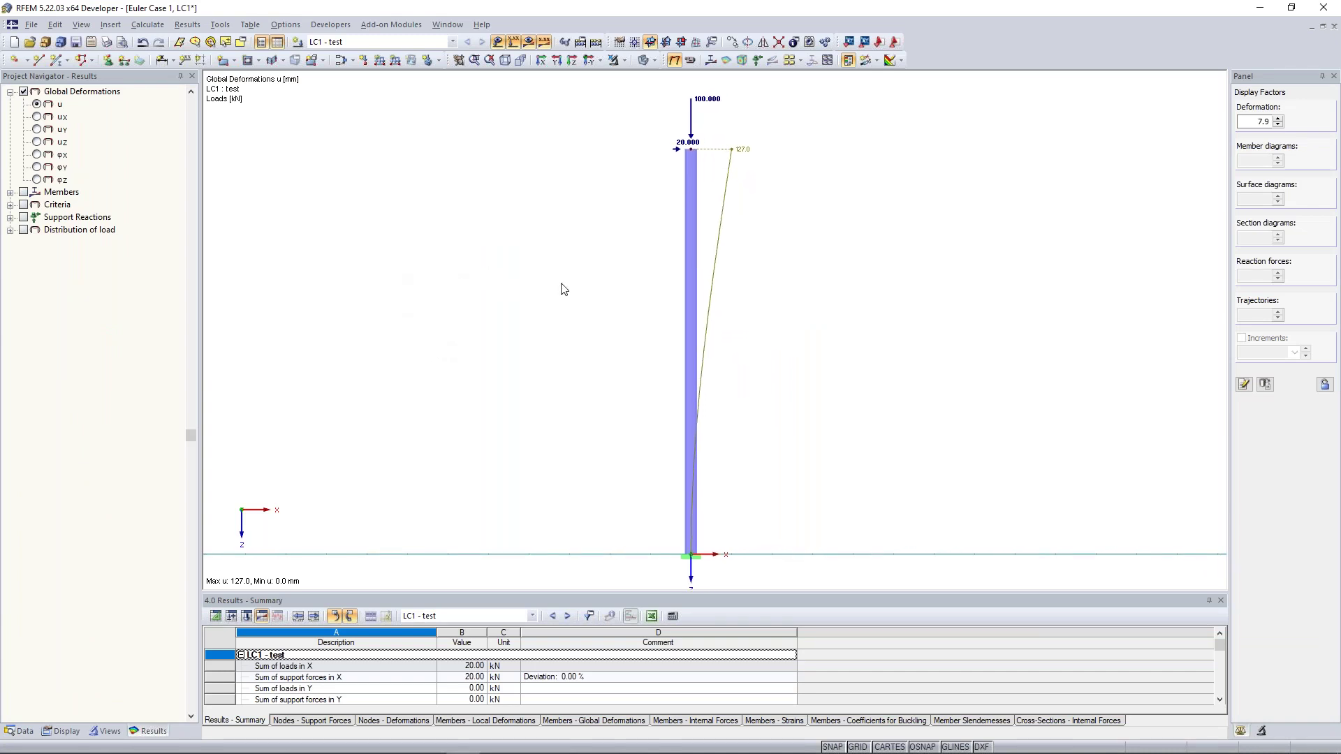
- Examine the column's My, N and Vz internal force diagrams and its global deformation in X
click(9, 192)
click(23, 192)
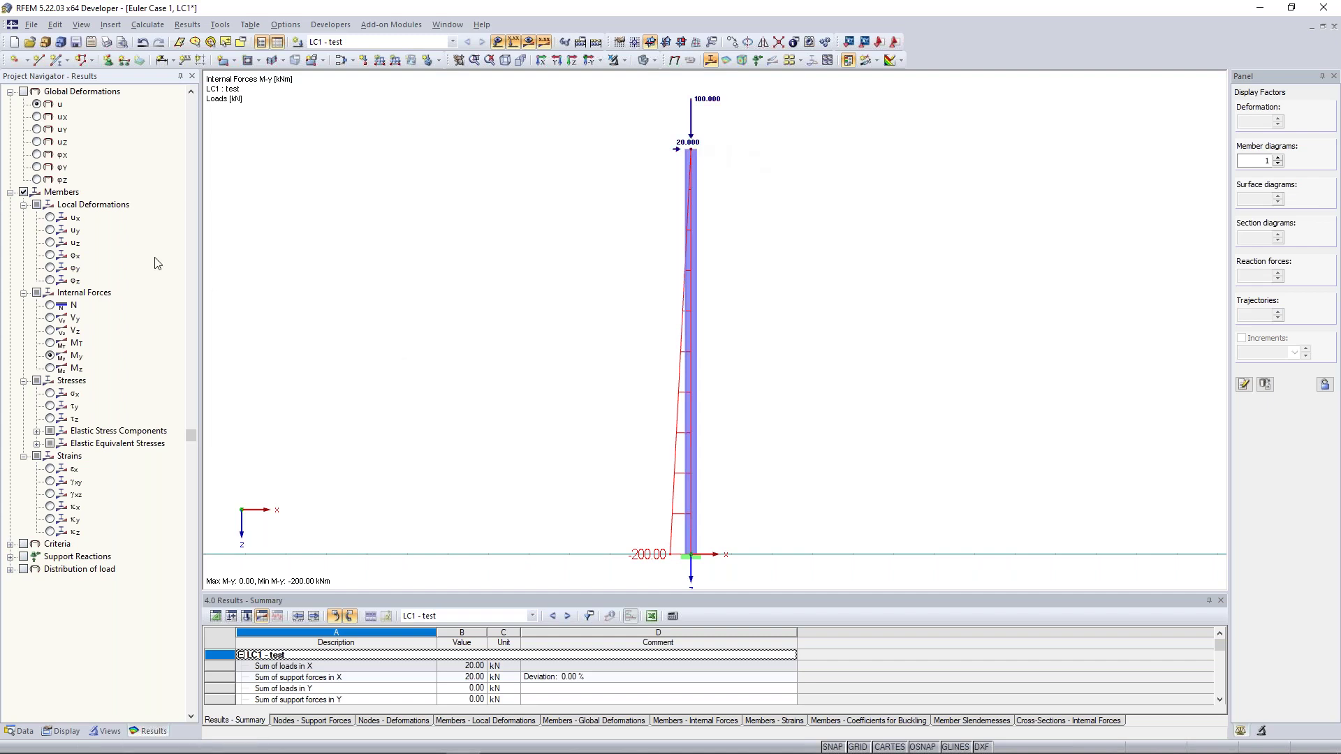
scroll(534, 285, down, 1)
middle_drag(545, 284, 545, 277)
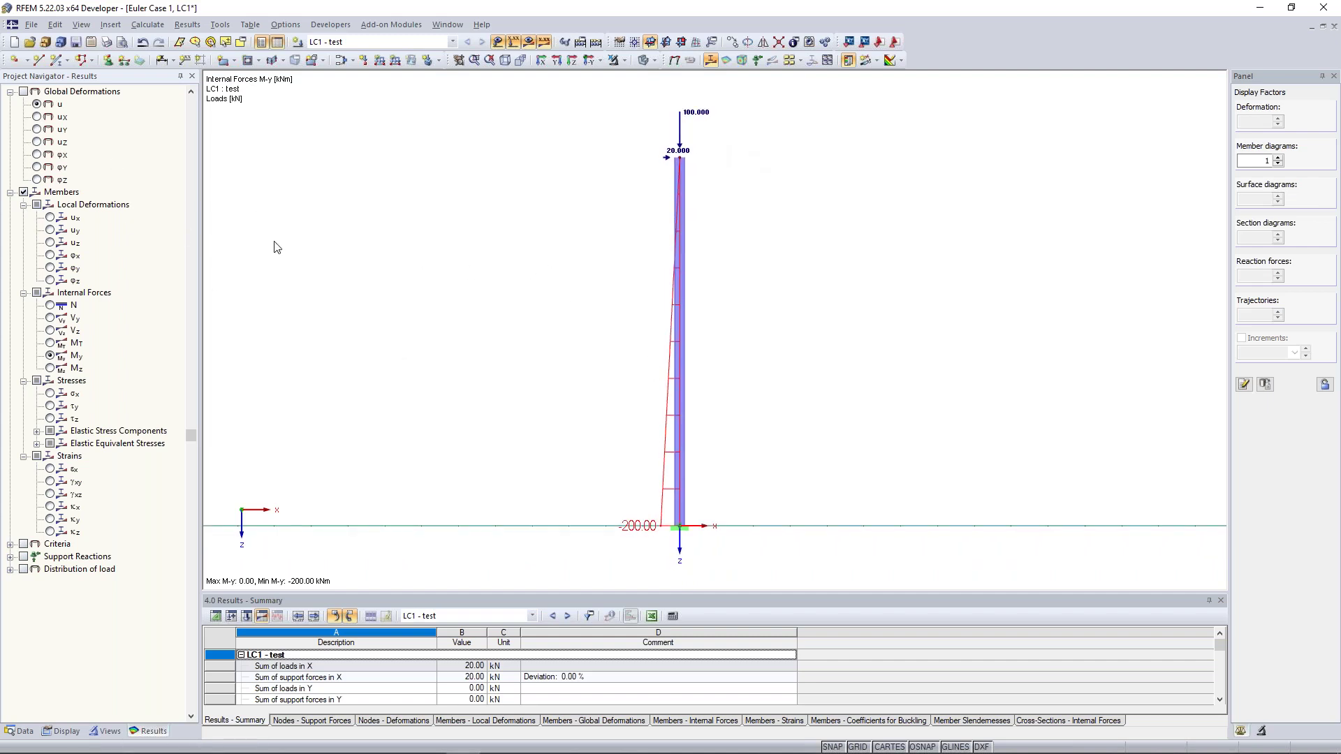
scroll(657, 352, up, 1)
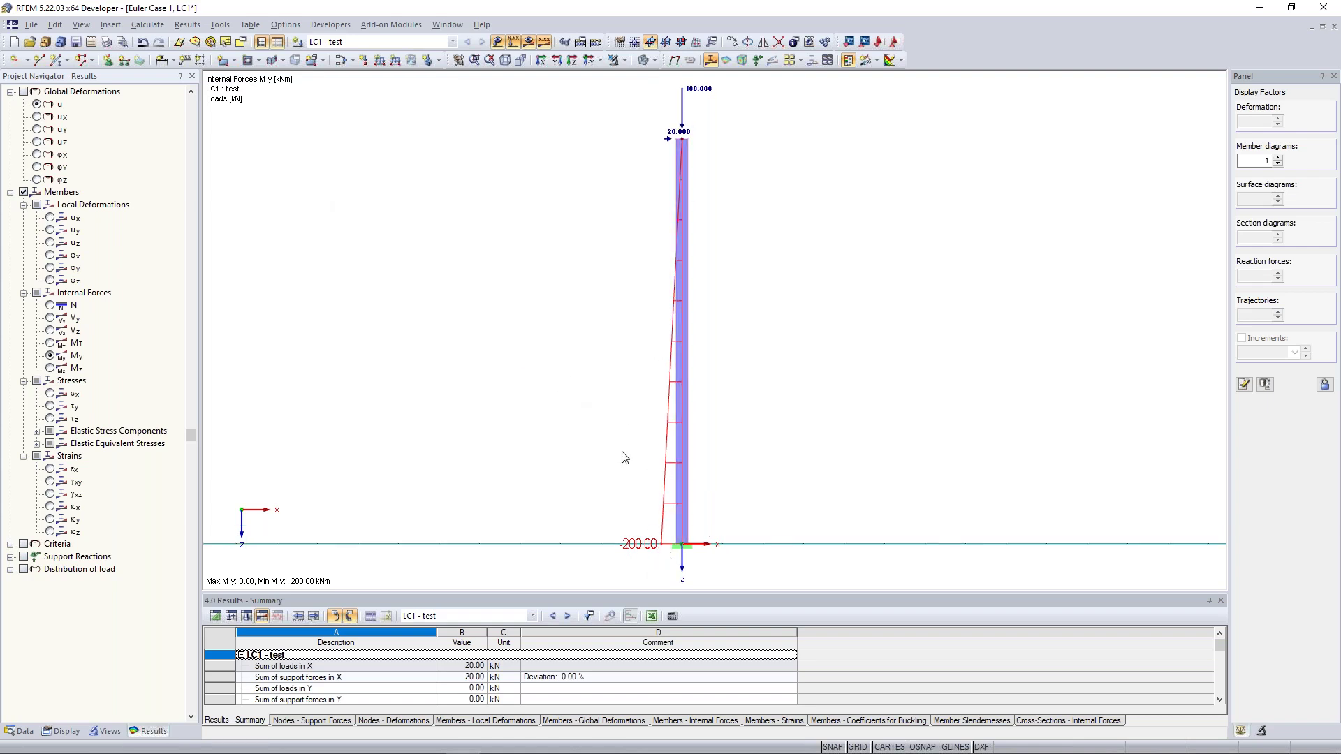
click(51, 305)
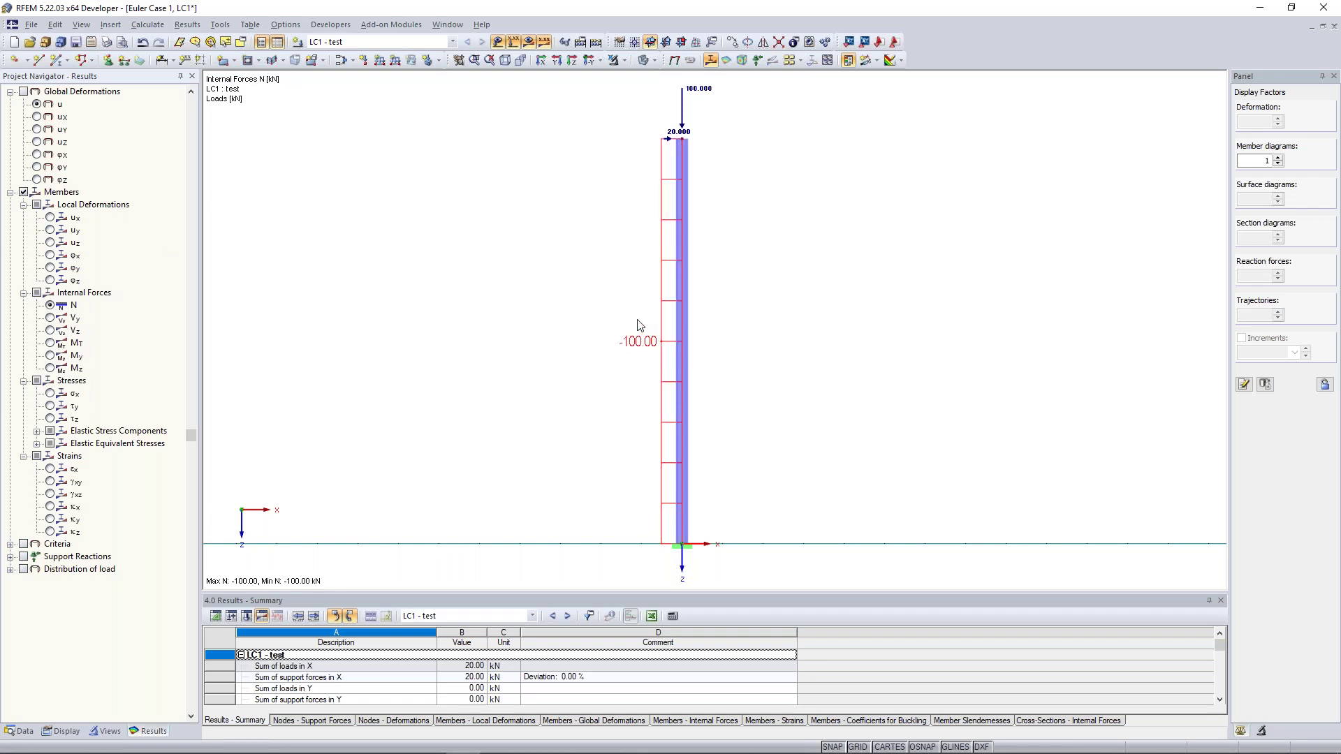
click(50, 331)
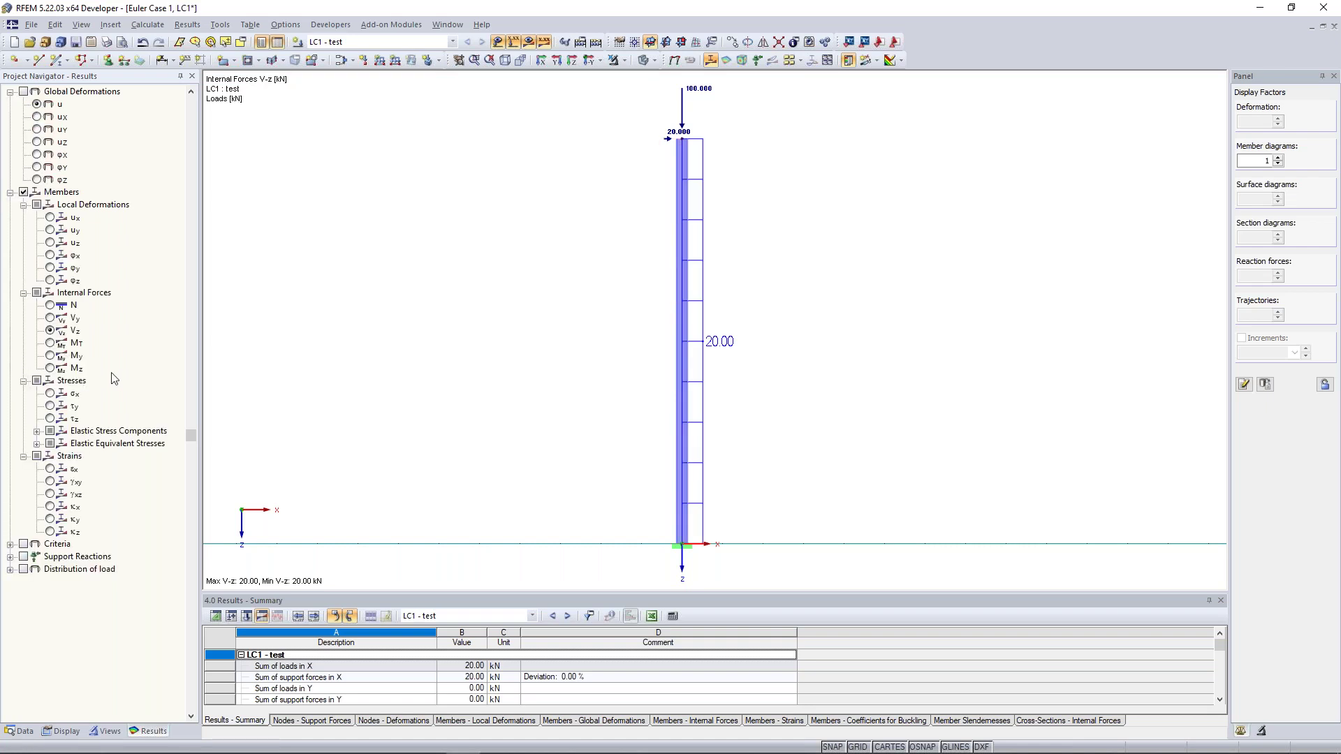
click(37, 117)
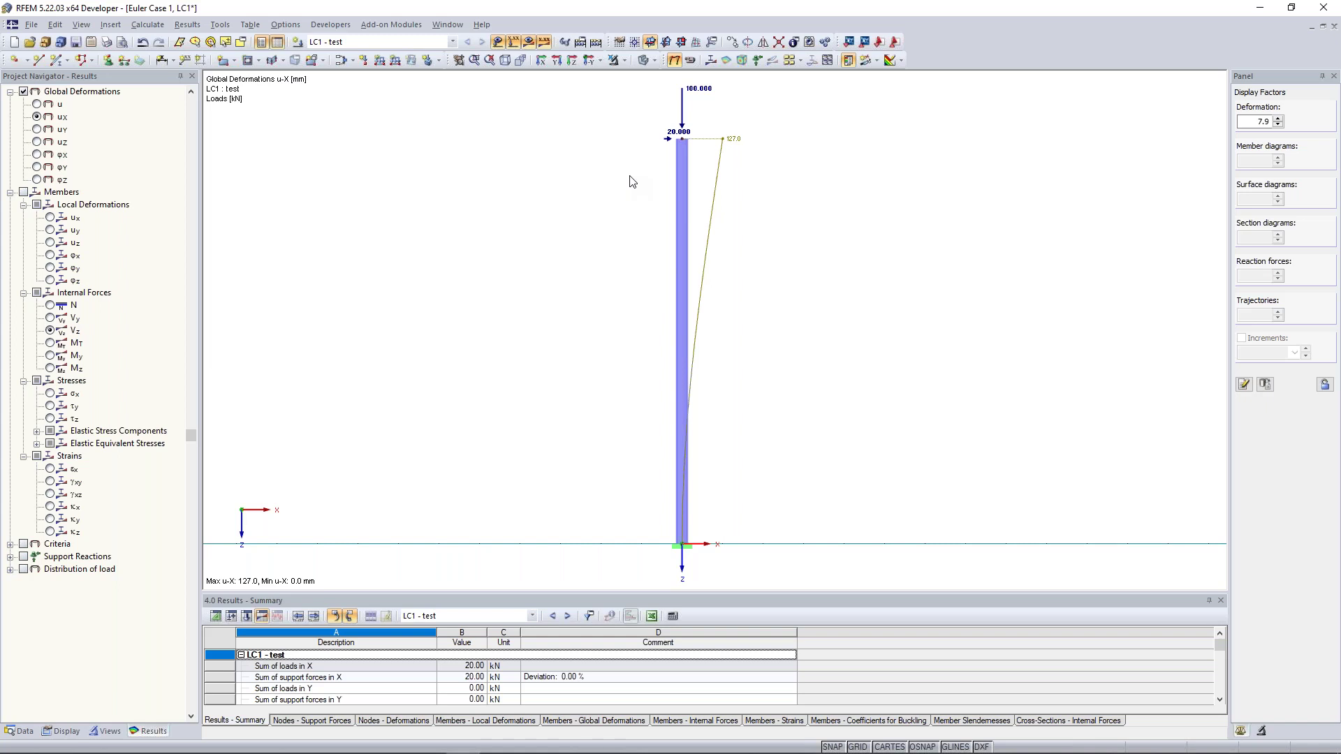
- Bring up the commands for editing load cases and combinations
click(353, 61)
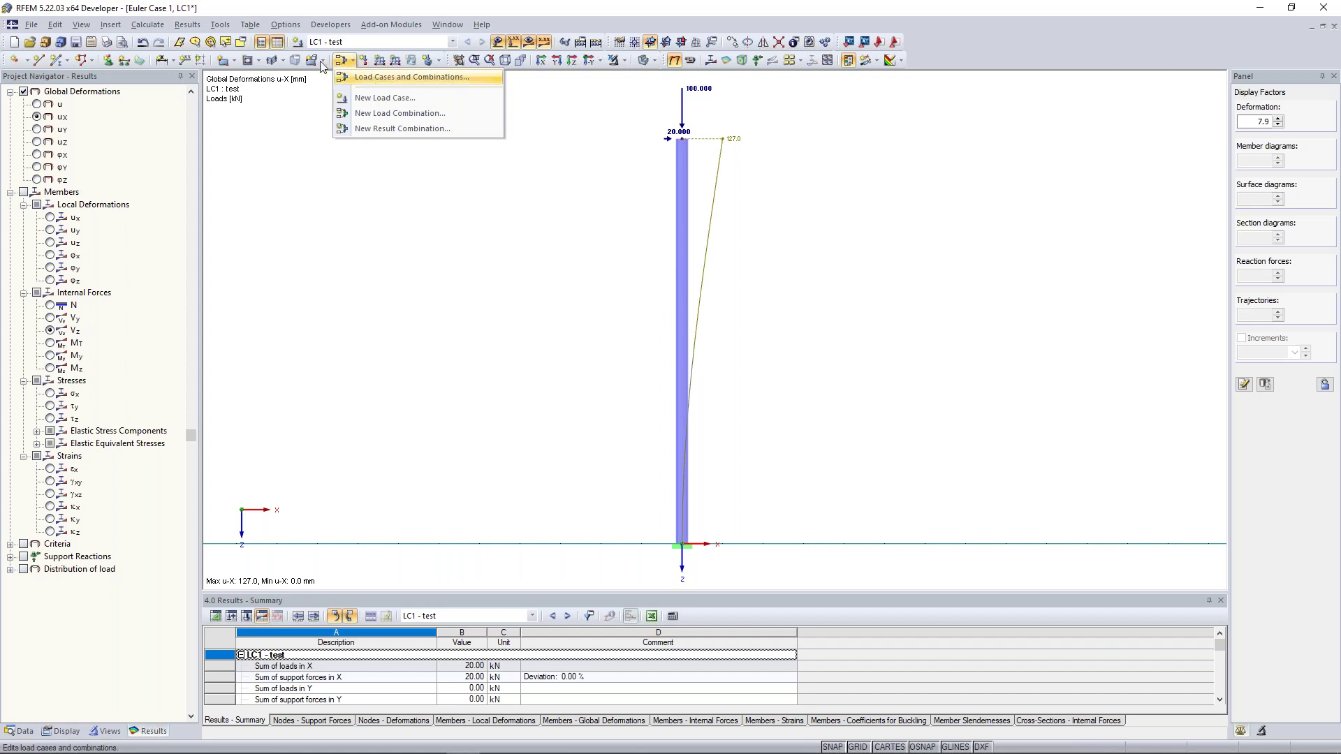
click(354, 61)
click(353, 62)
click(354, 62)
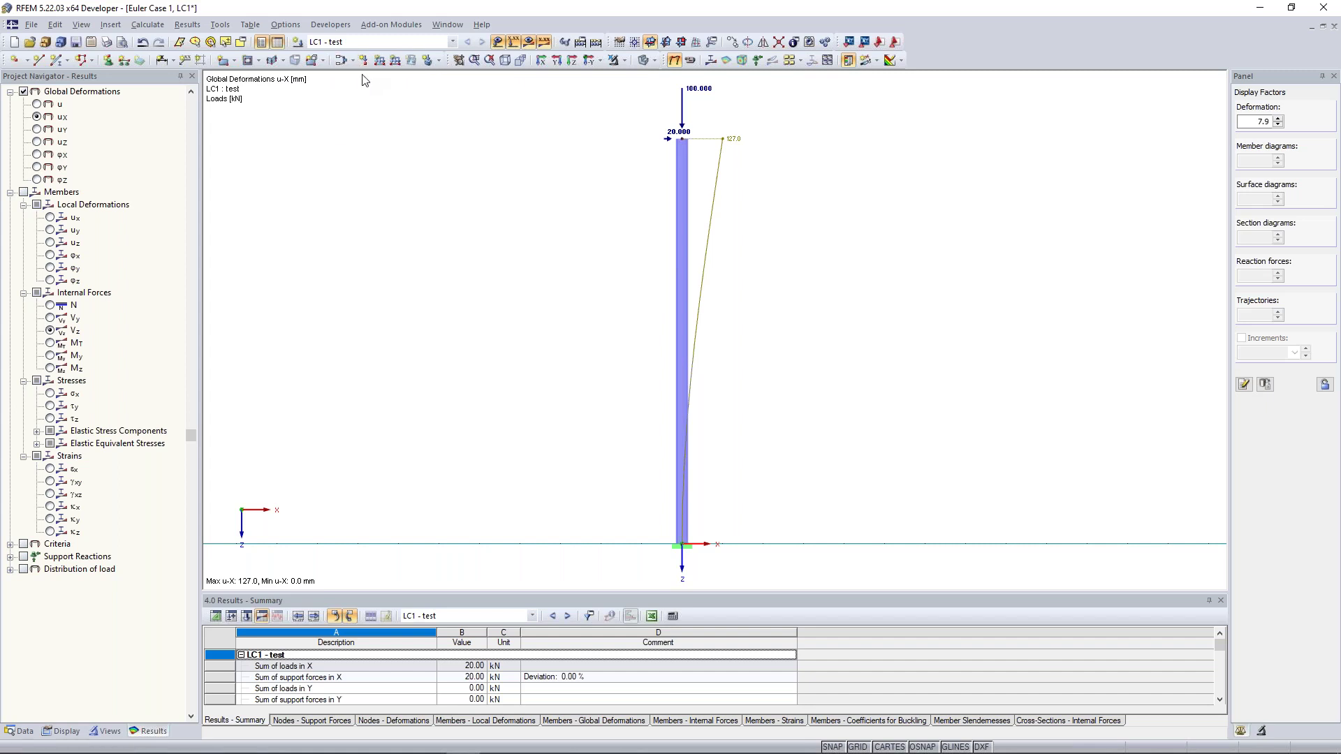
click(354, 62)
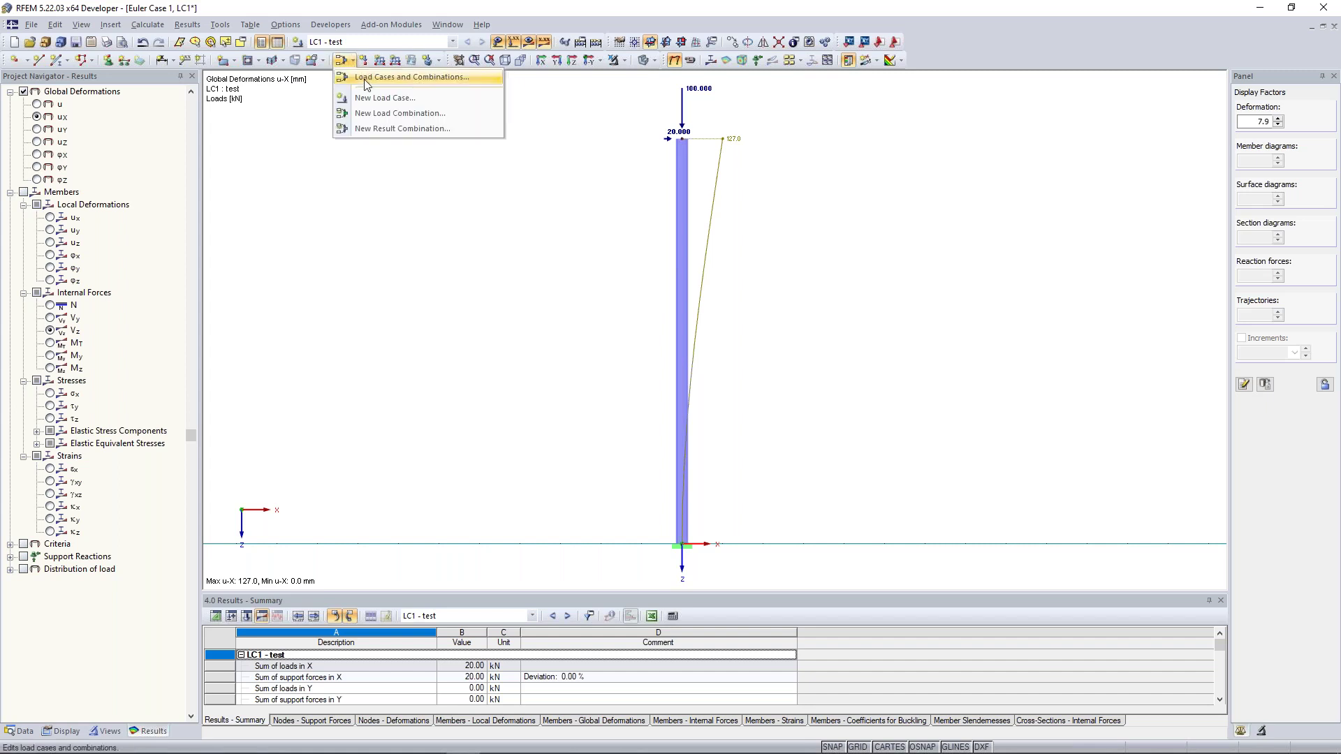
- Set the method of analysis for load case LC1 to second-order analysis (P-Delta)
click(366, 78)
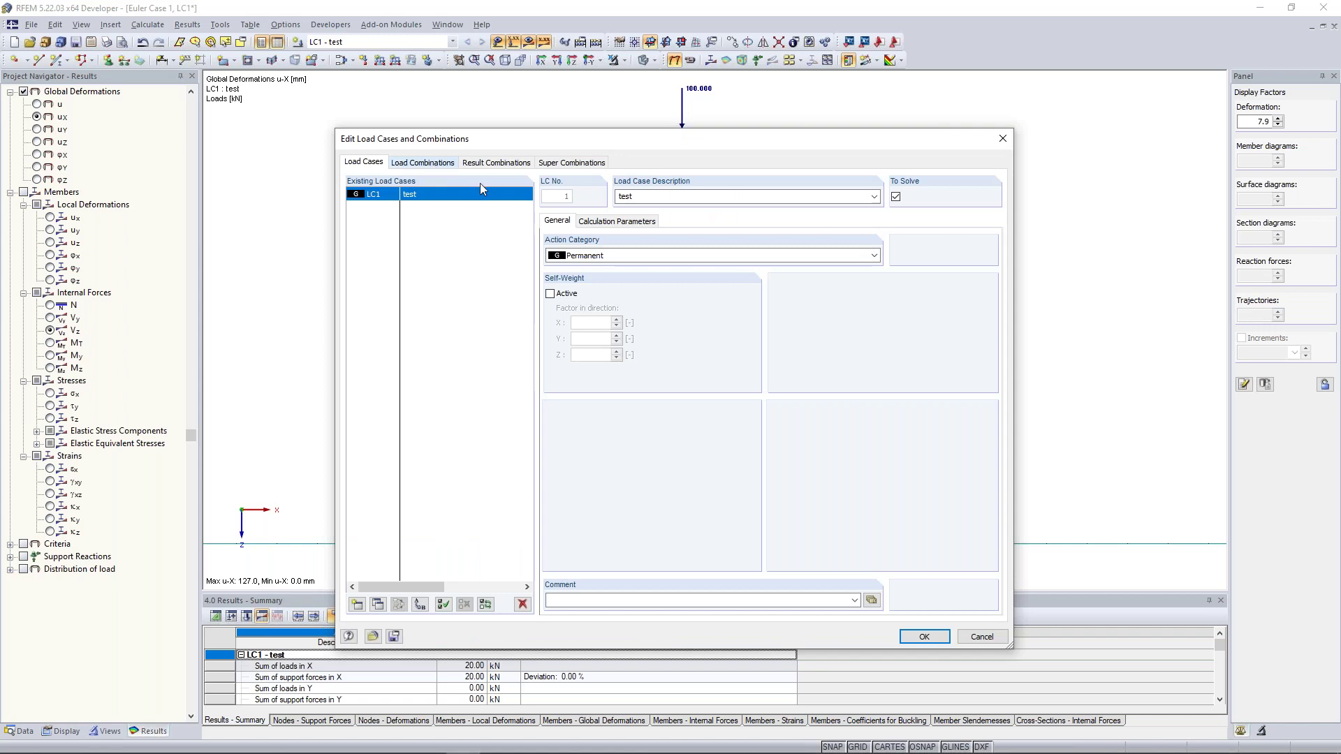
click(617, 221)
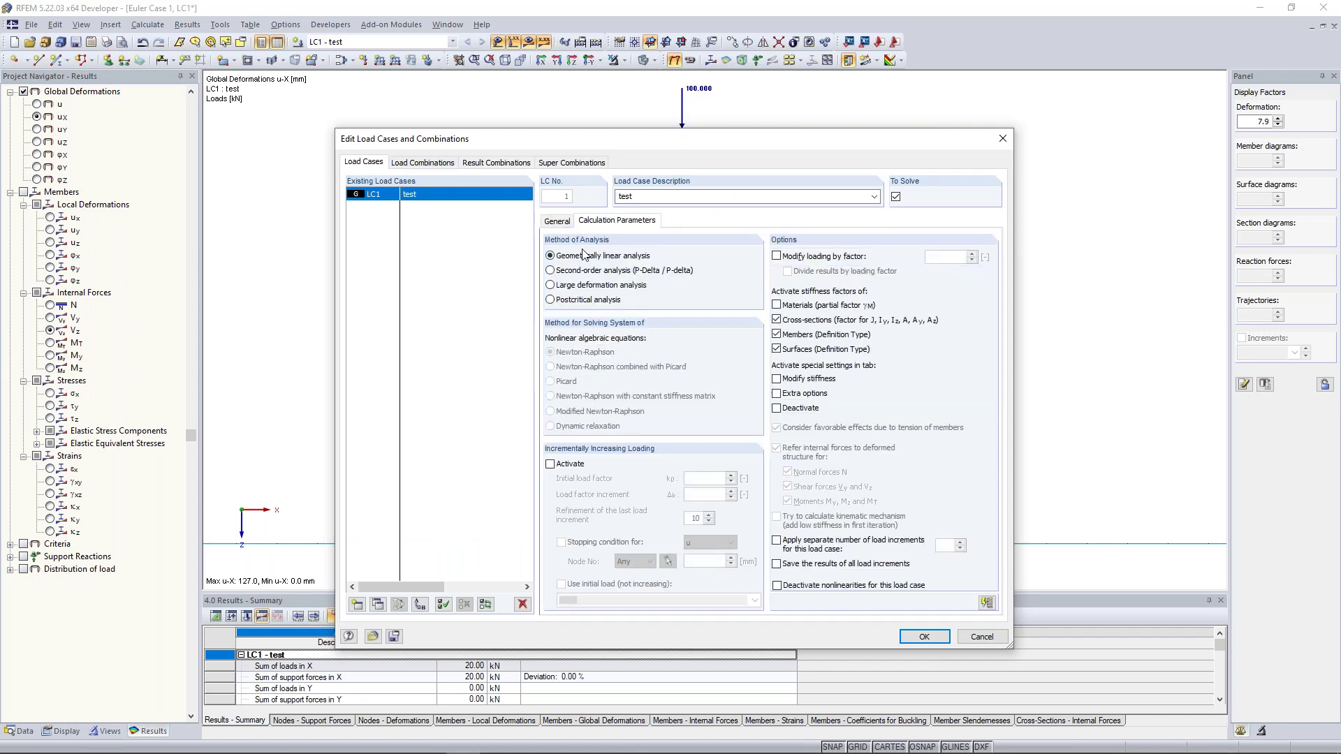
drag(669, 140, 665, 242)
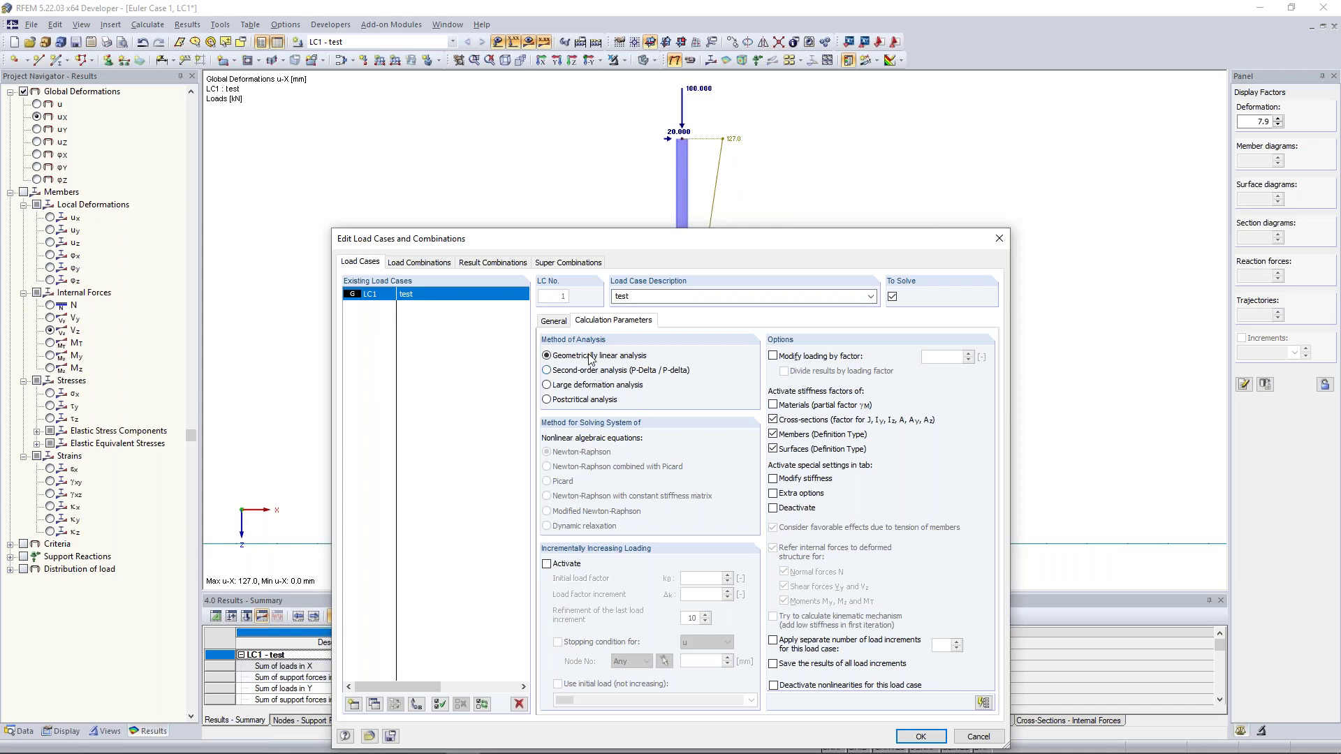
click(600, 370)
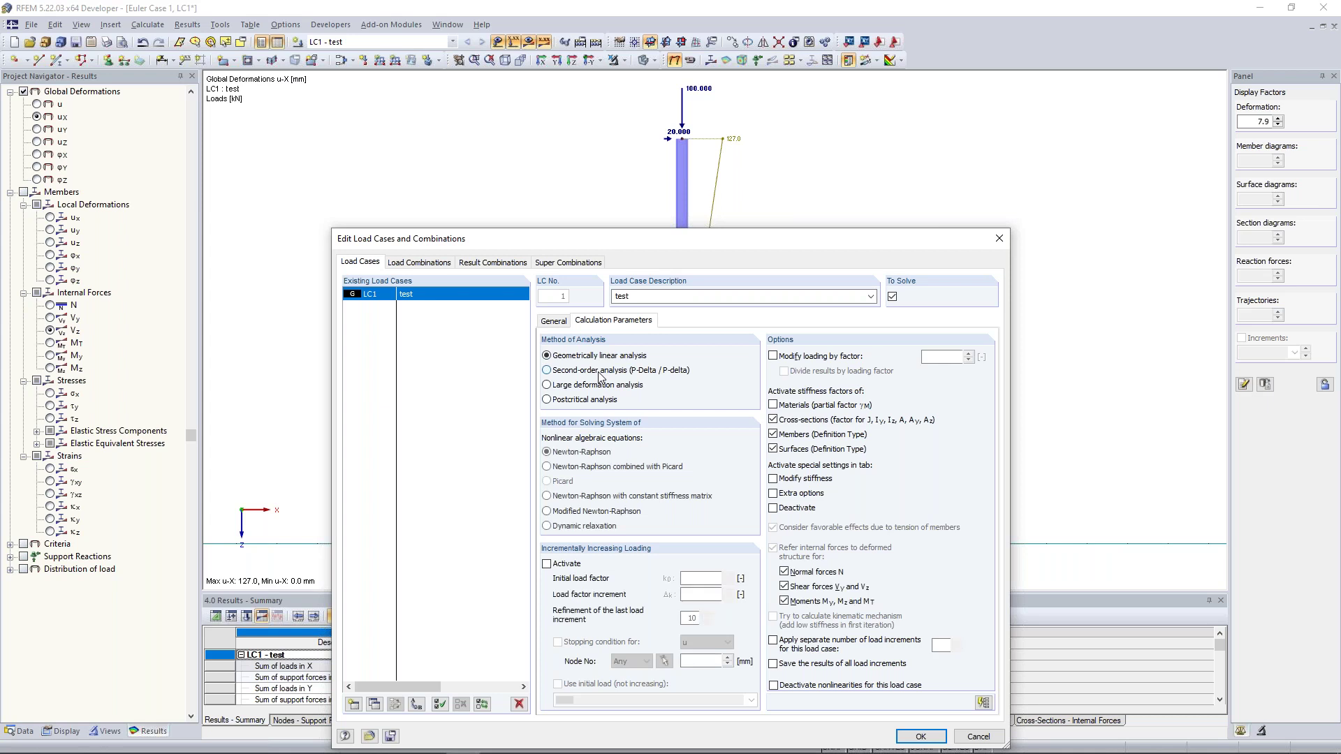
click(921, 737)
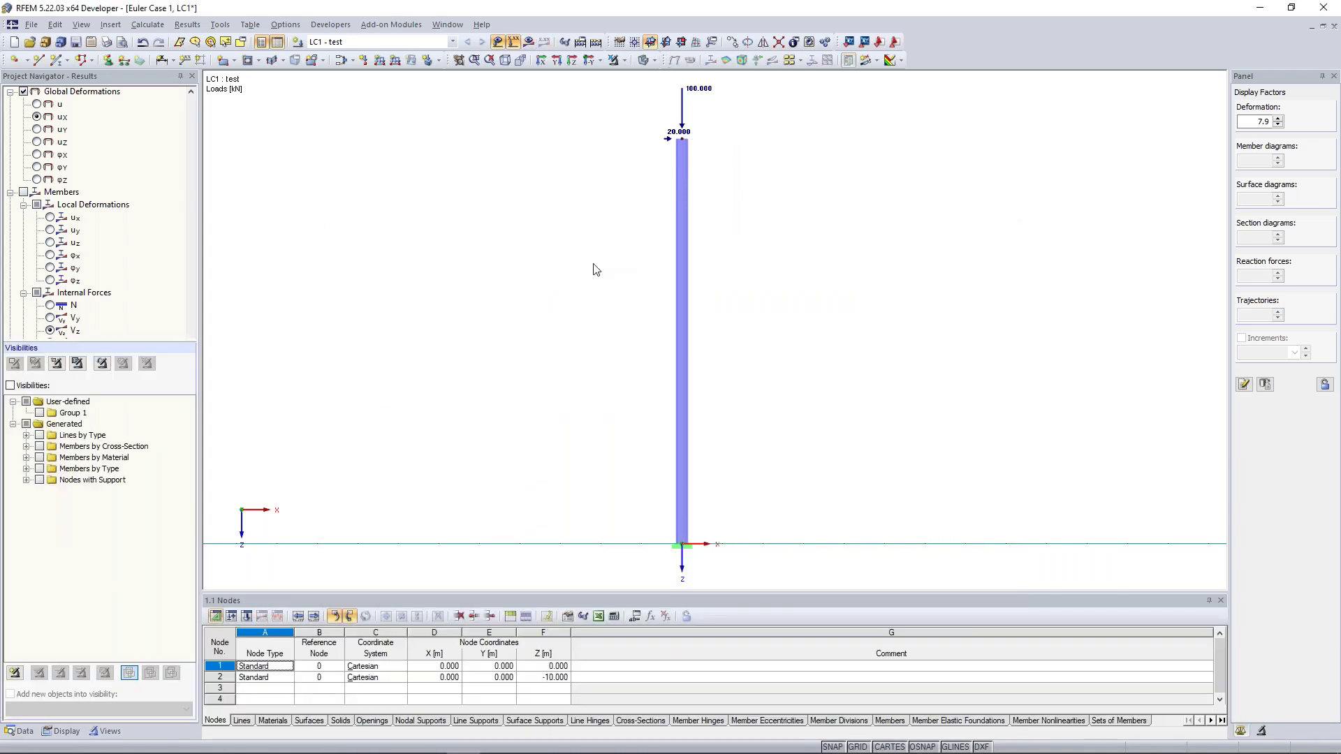
- Recalculate load case LC1 and display the column's global deformation u-X
click(528, 42)
click(648, 409)
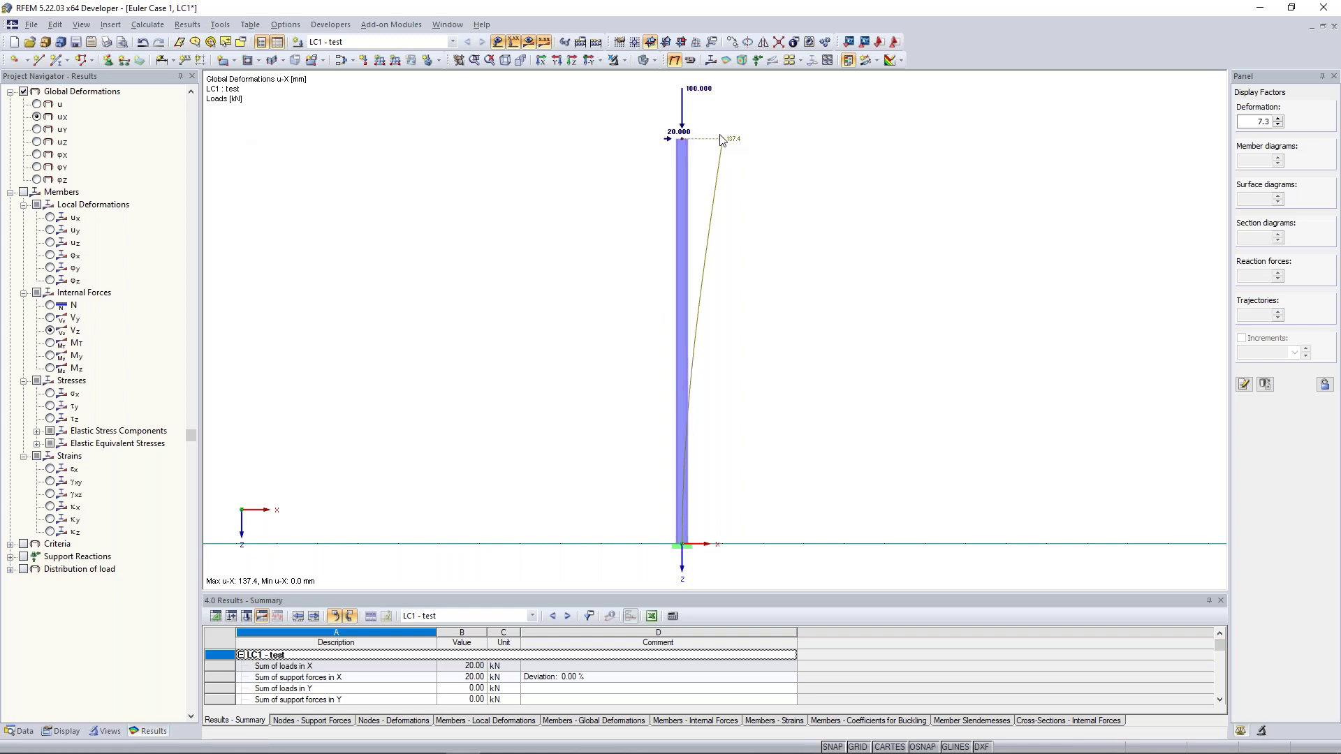
click(37, 116)
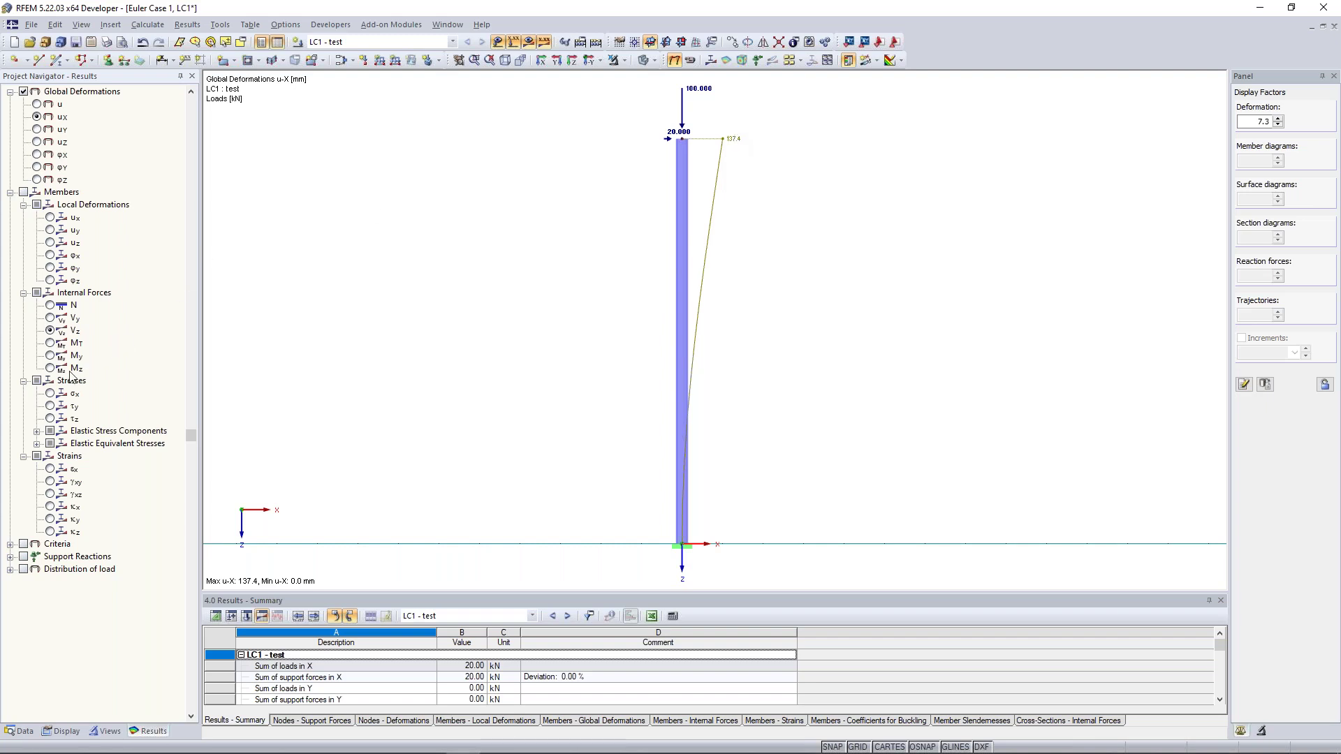
- Compare the column's bending moment My diagram with its u-X deformation, ending on the My diagram
click(50, 355)
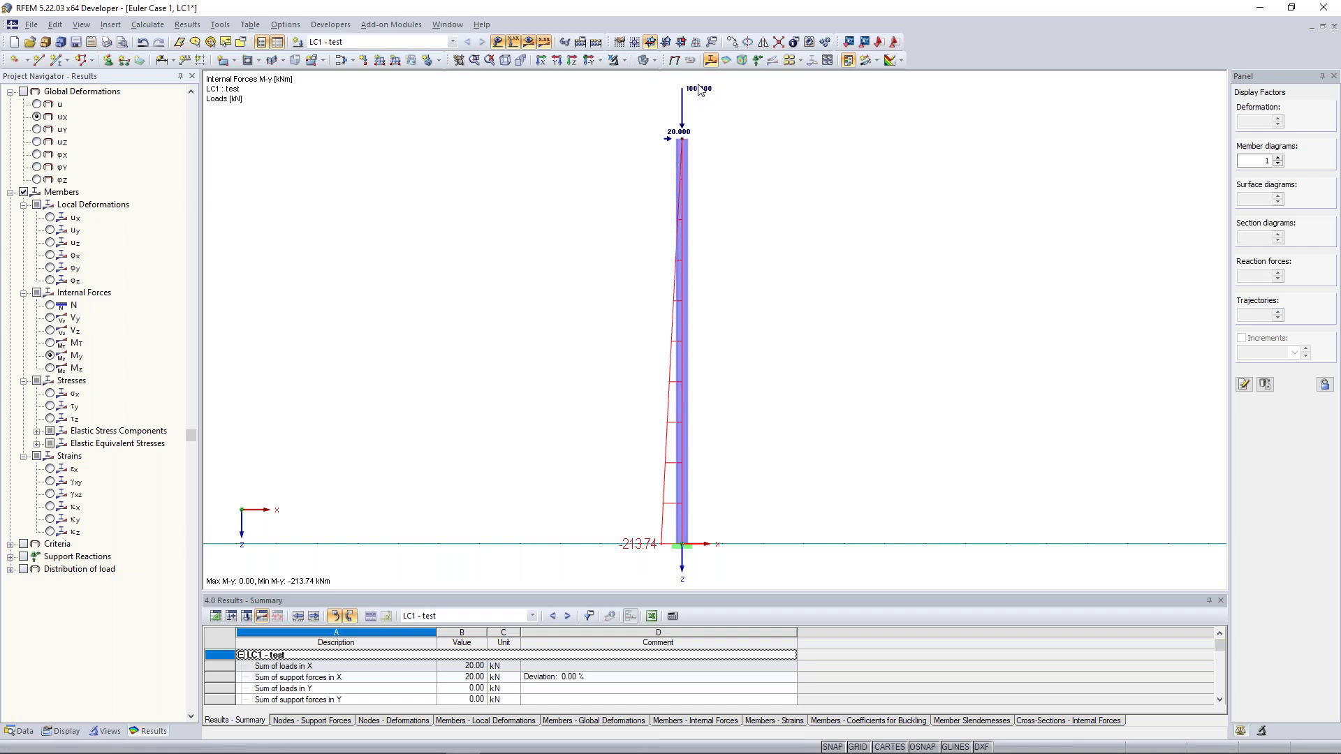
mouse_move(675, 117)
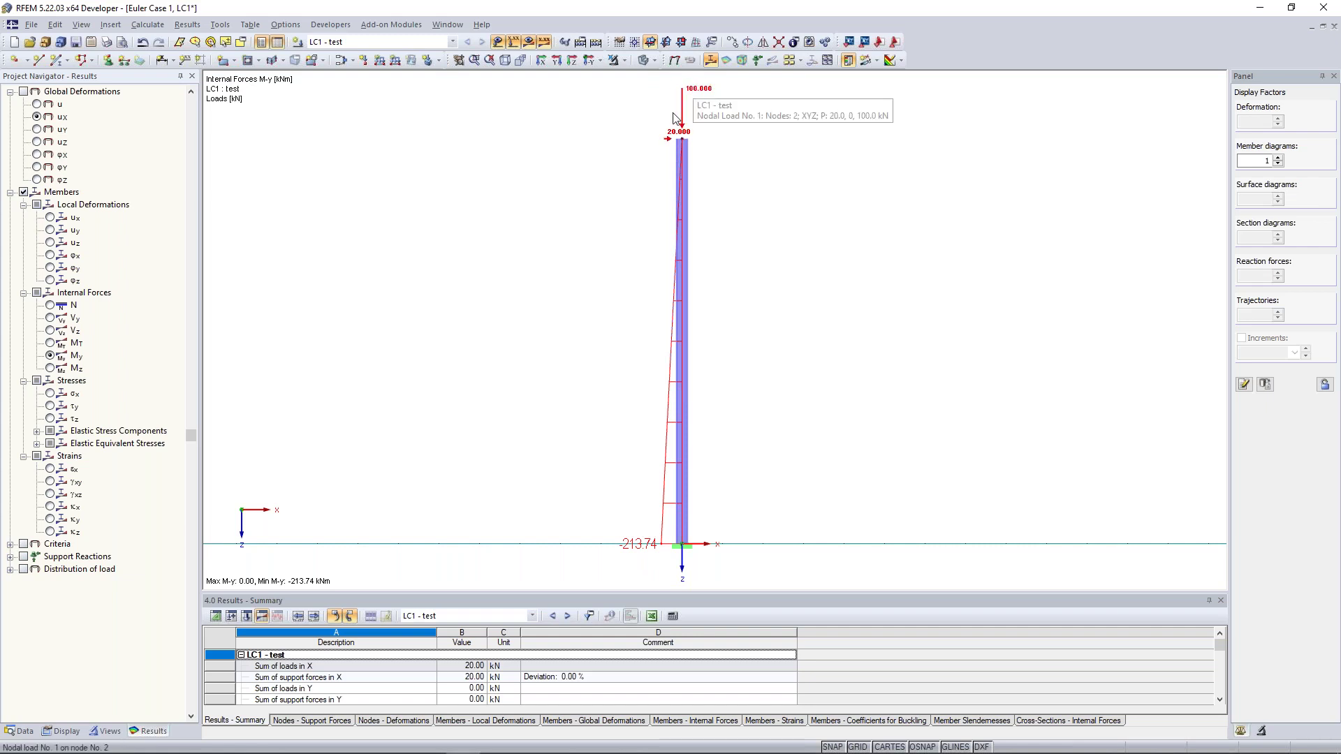
click(37, 116)
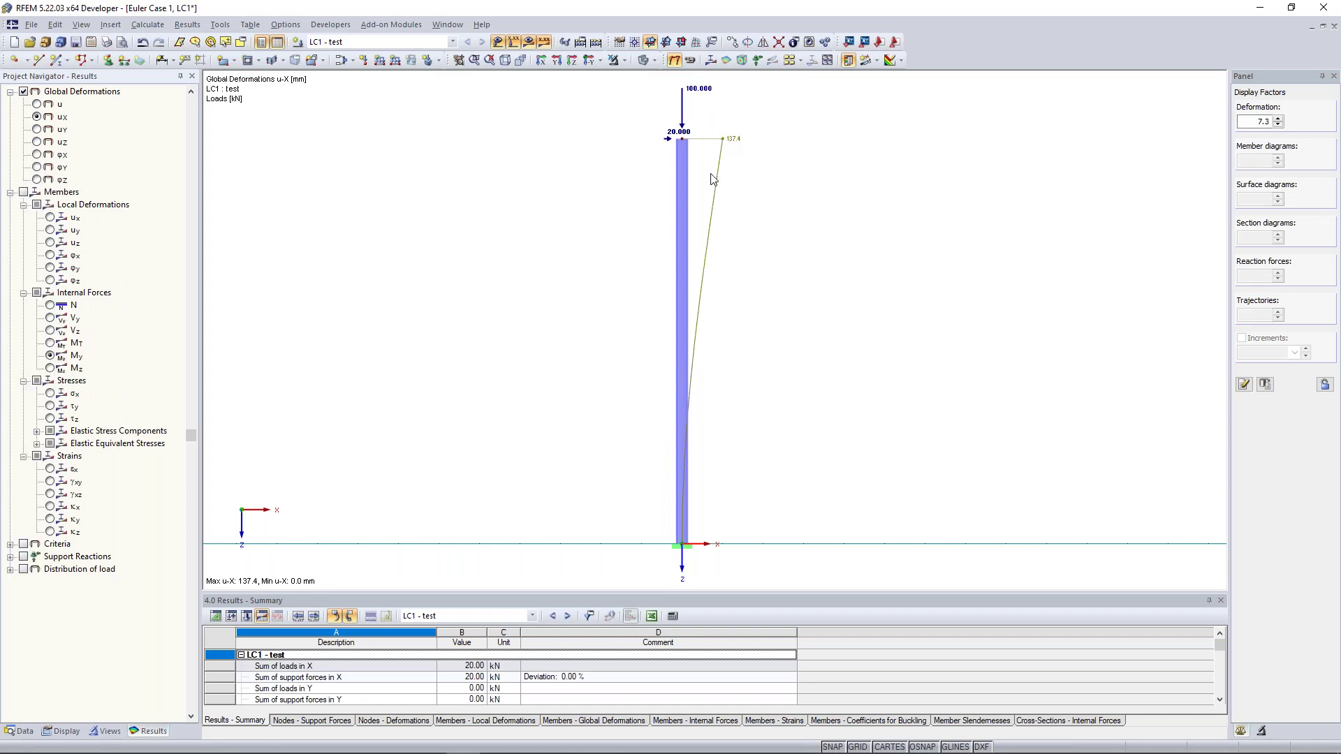
click(52, 356)
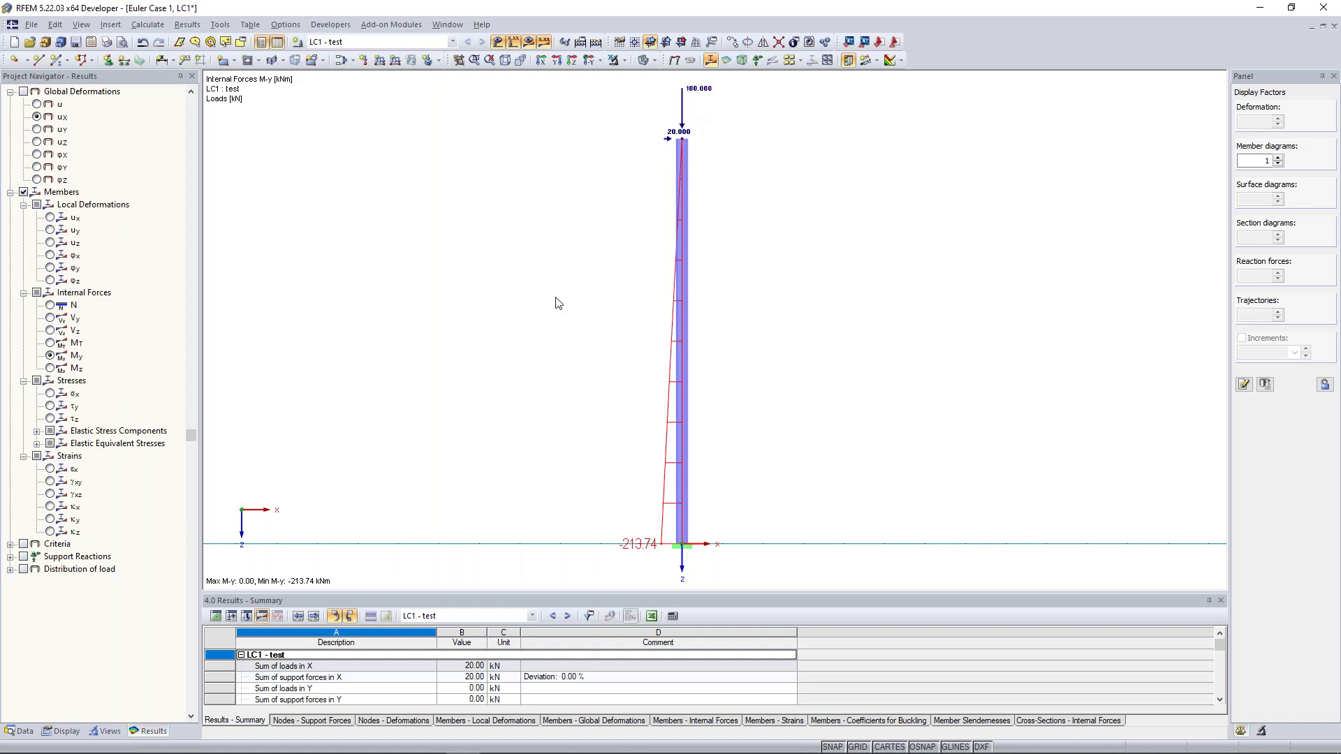
- Examine the column's member properties and the available member types, leaving everything as it is
scroll(555, 304, down, 2)
scroll(556, 306, down, 3)
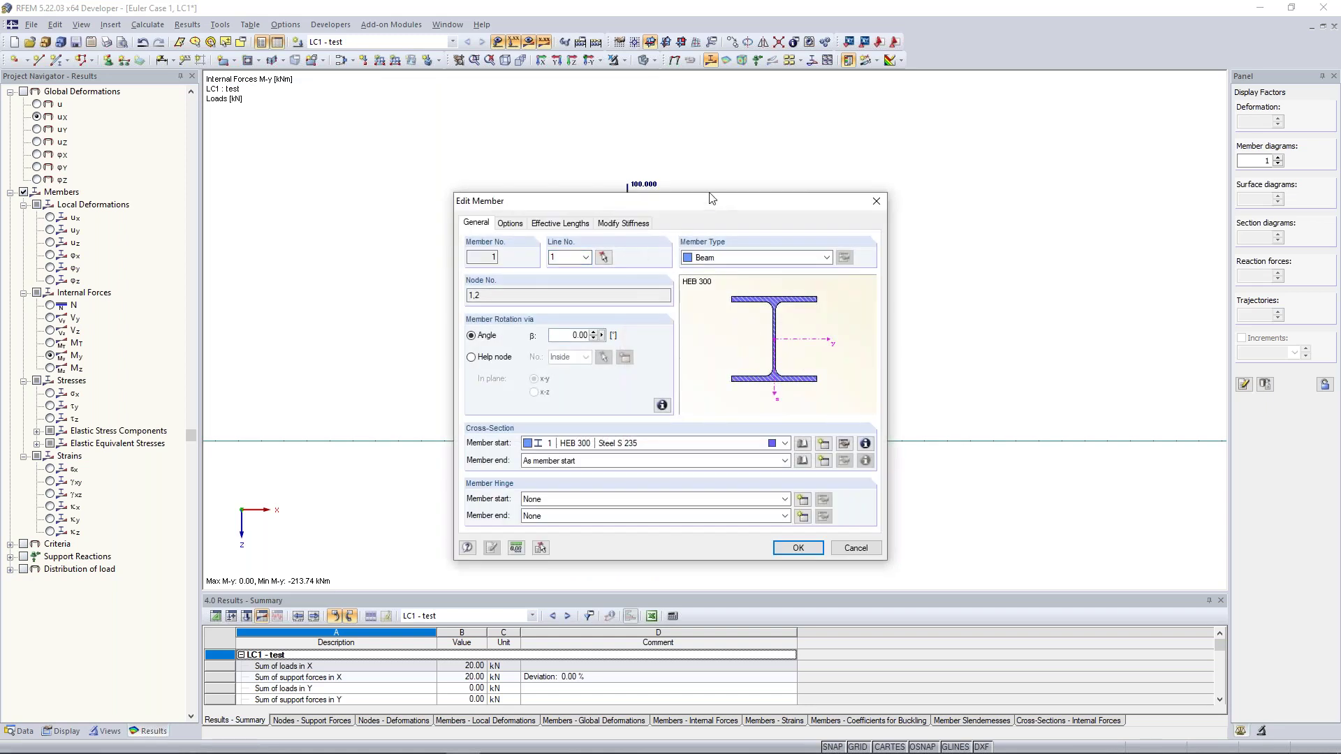
drag(714, 207, 678, 149)
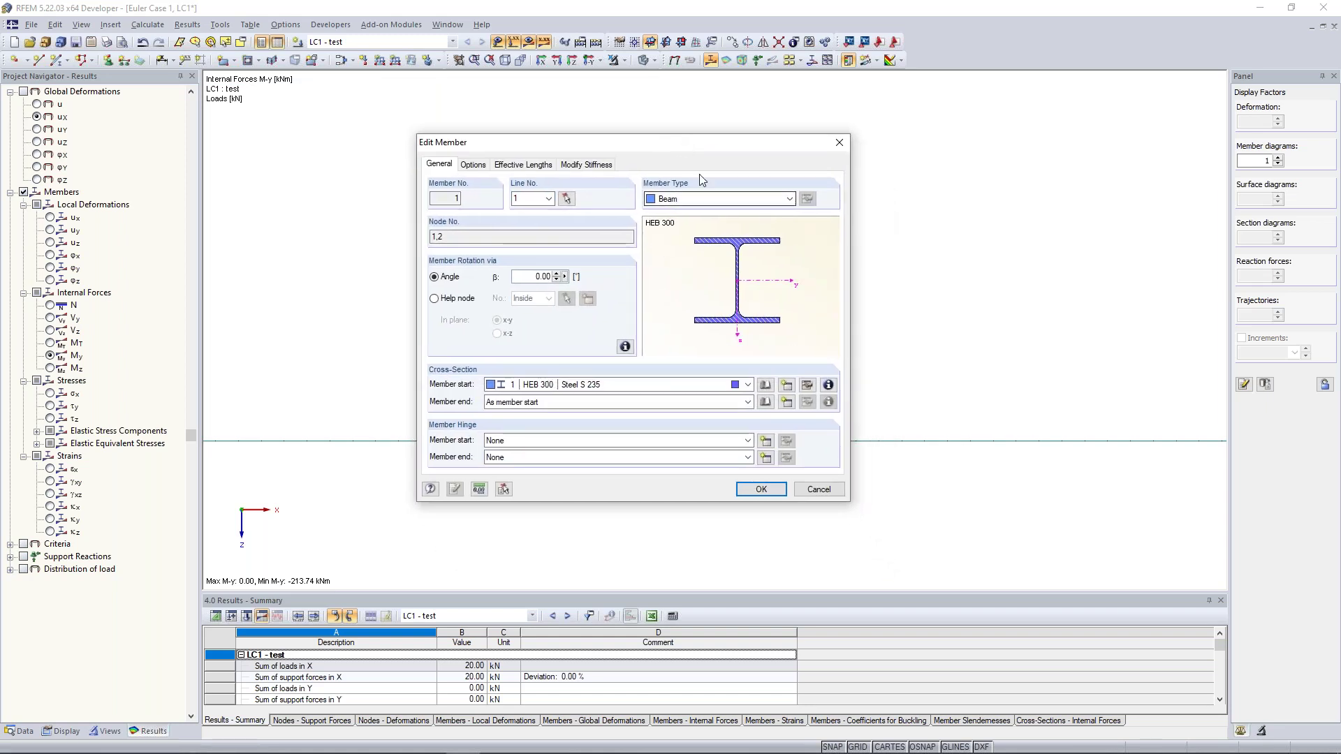
click(790, 200)
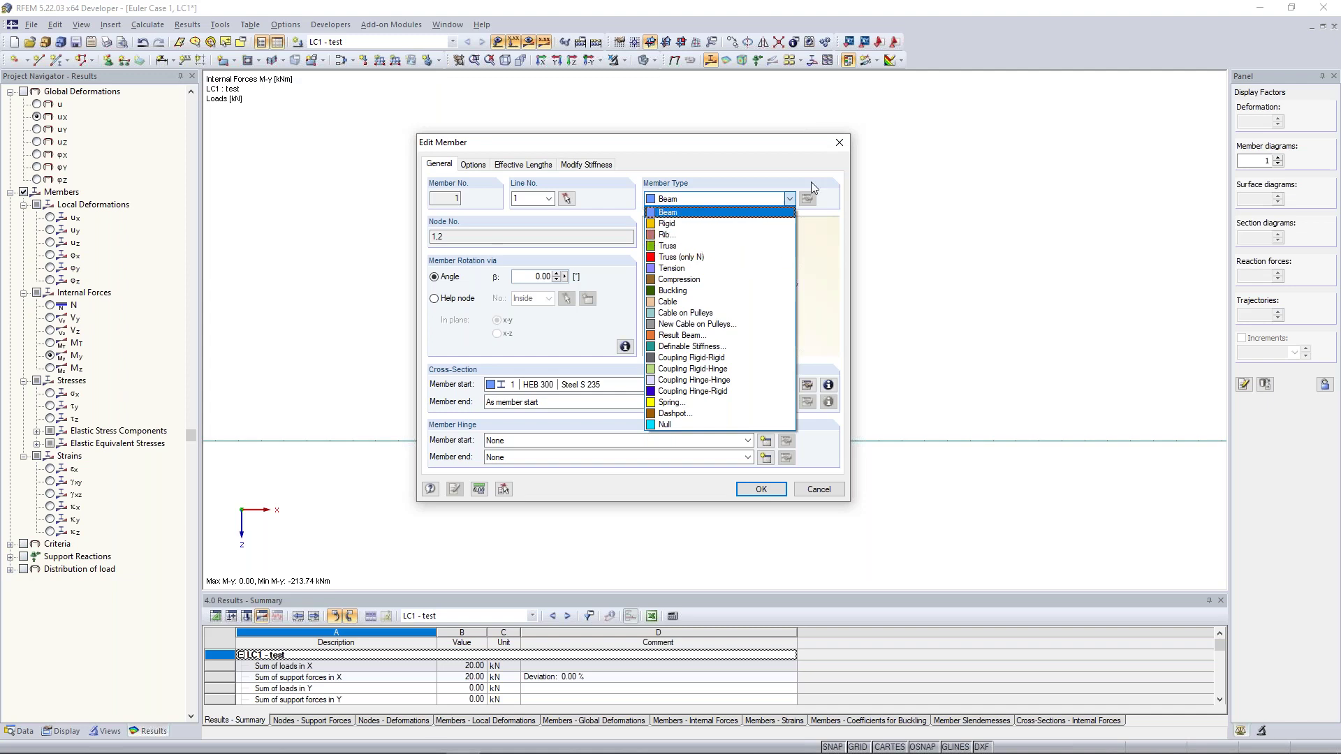
click(844, 147)
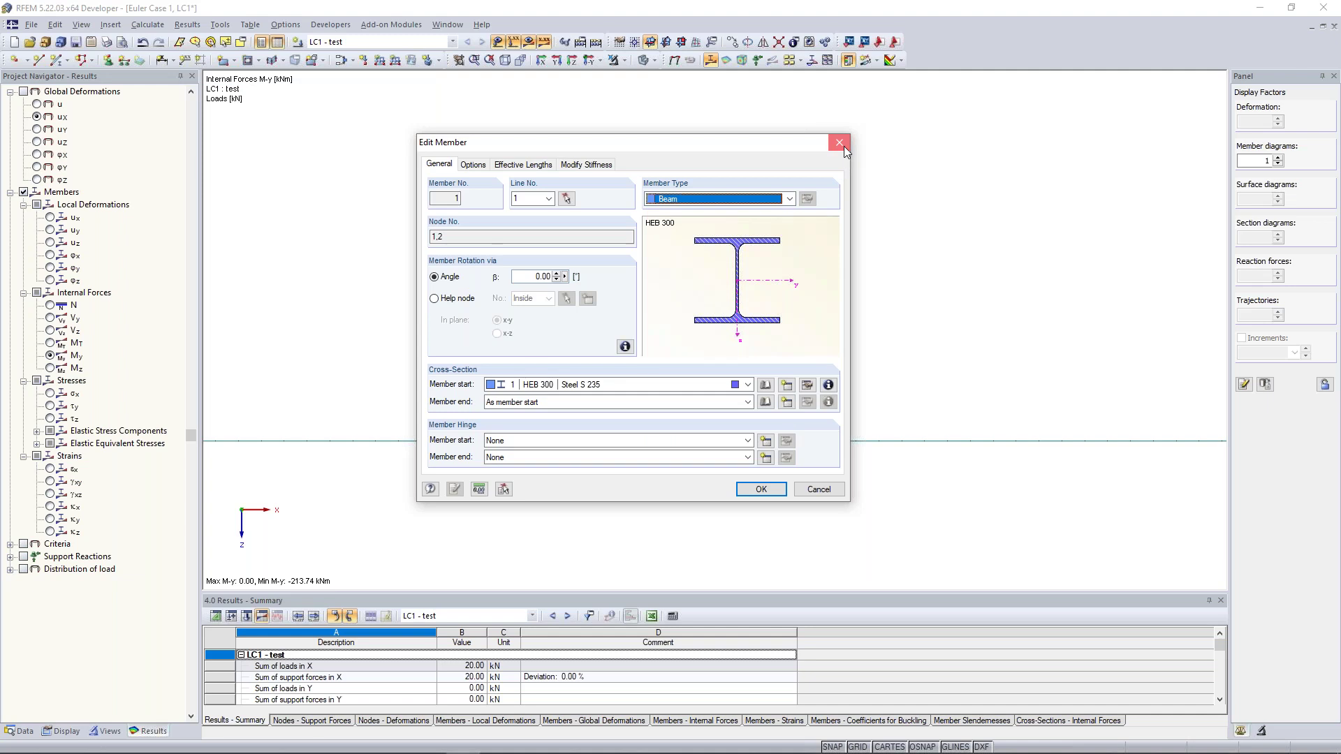
click(839, 143)
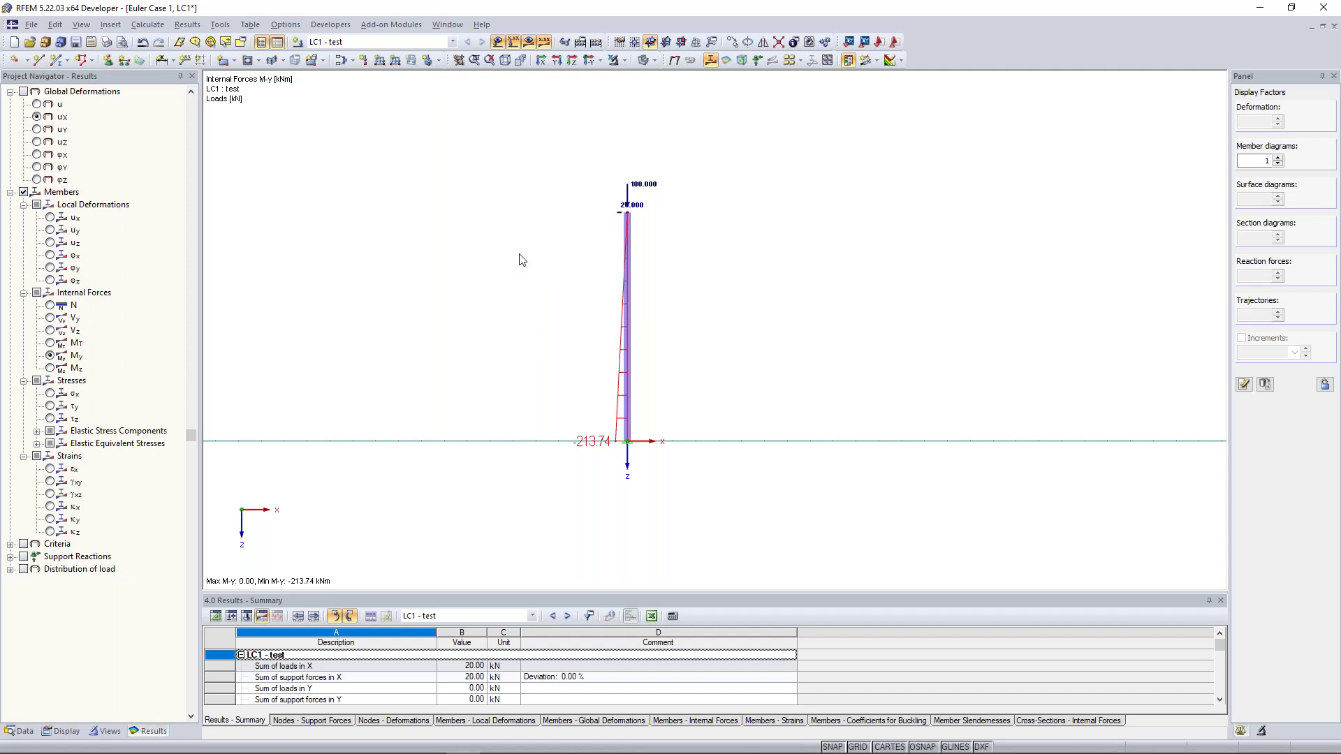
- Set the horizontal force PX of the nodal load at the column's upper end to 0 kN
scroll(545, 248, up, 2)
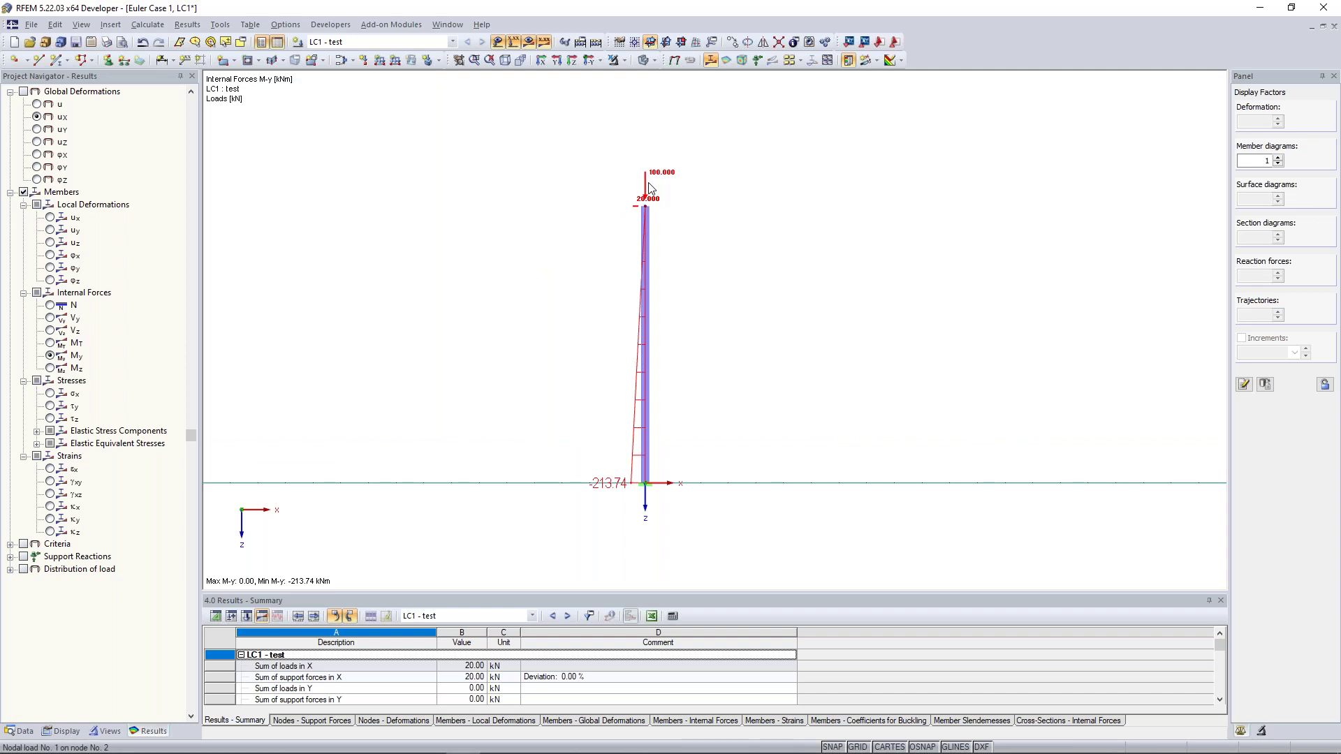
double_click(649, 187)
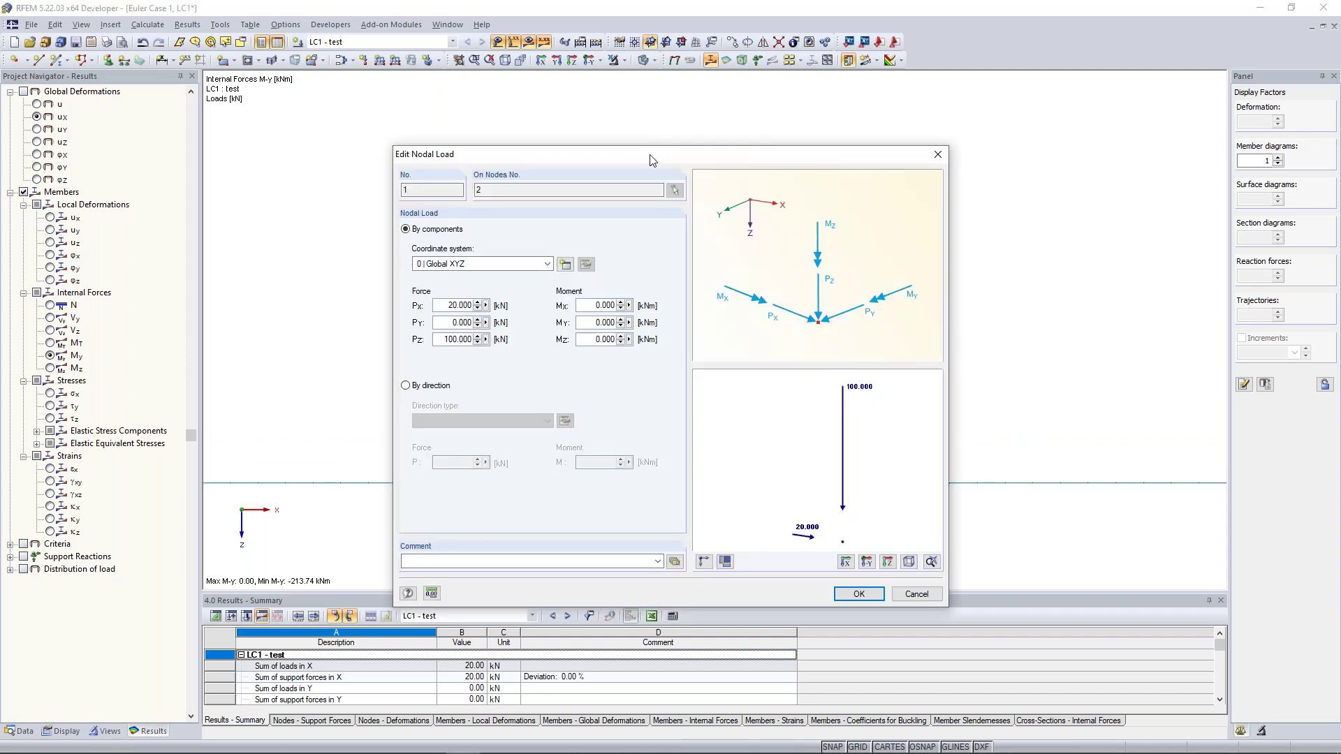
double_click(456, 255)
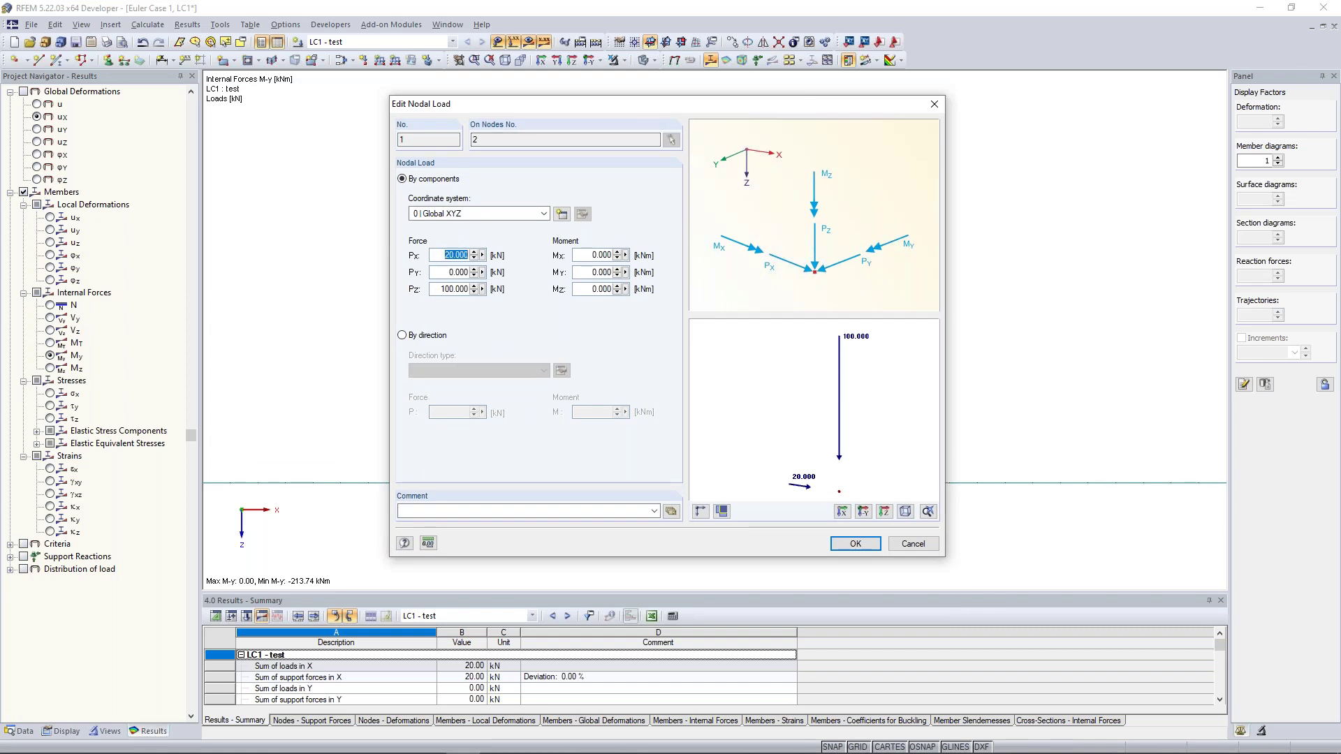
text(0)
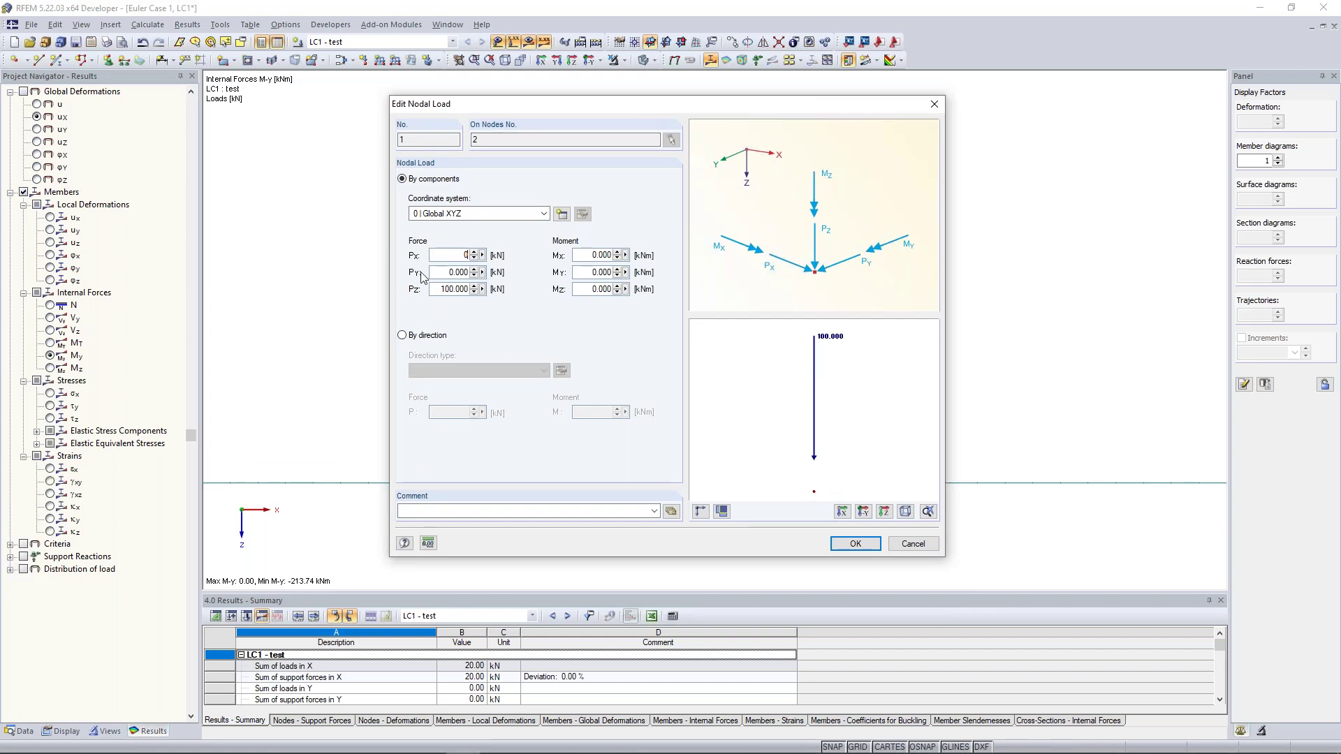
double_click(454, 289)
double_click(442, 256)
click(857, 544)
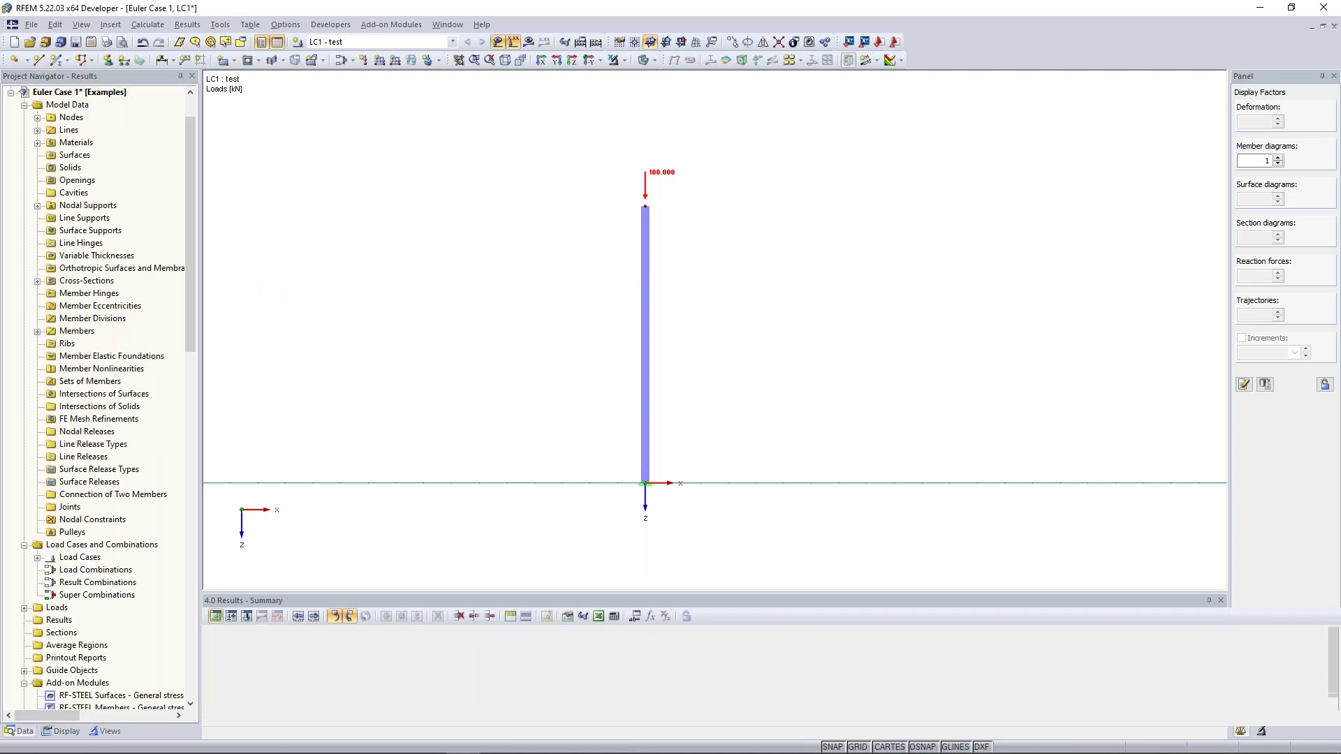
- Open the RF-STABILITY add-on module for stability analysis
drag(191, 254, 189, 375)
scroll(189, 378, down, 4)
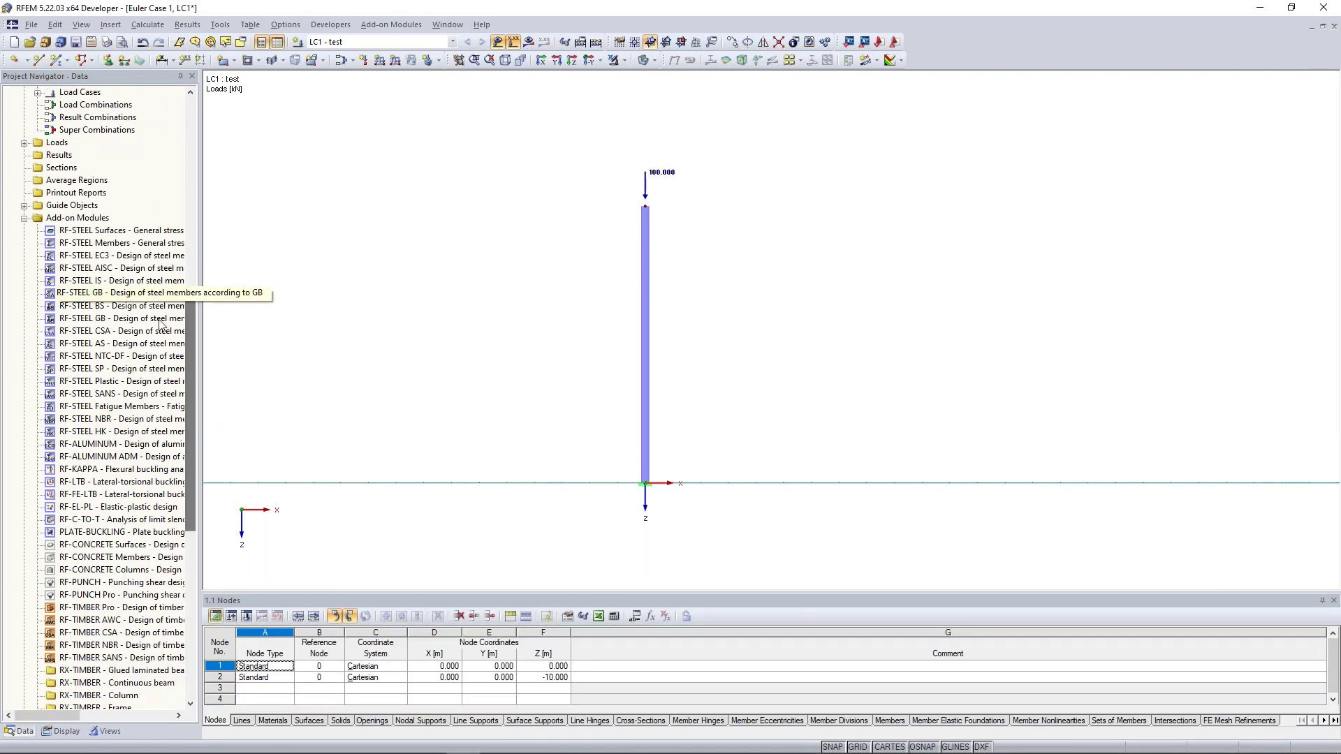
drag(194, 371, 190, 482)
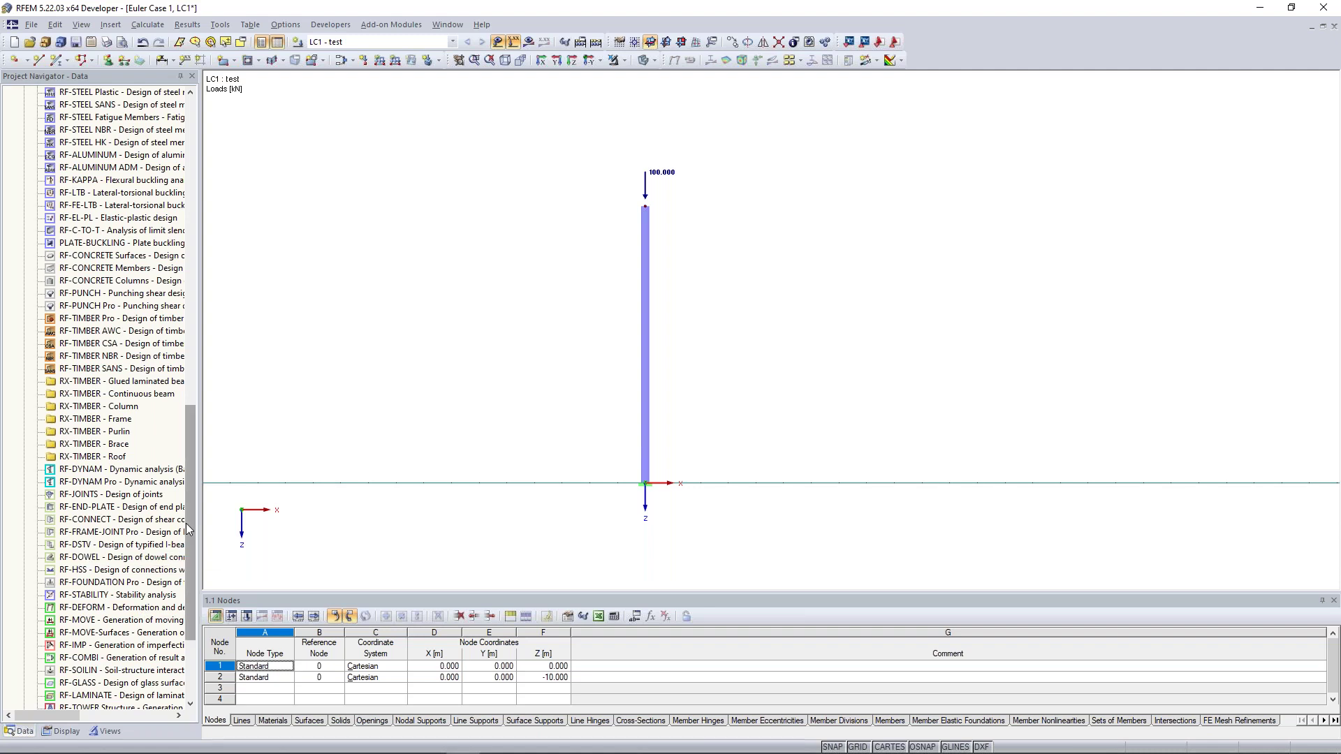
double_click(99, 599)
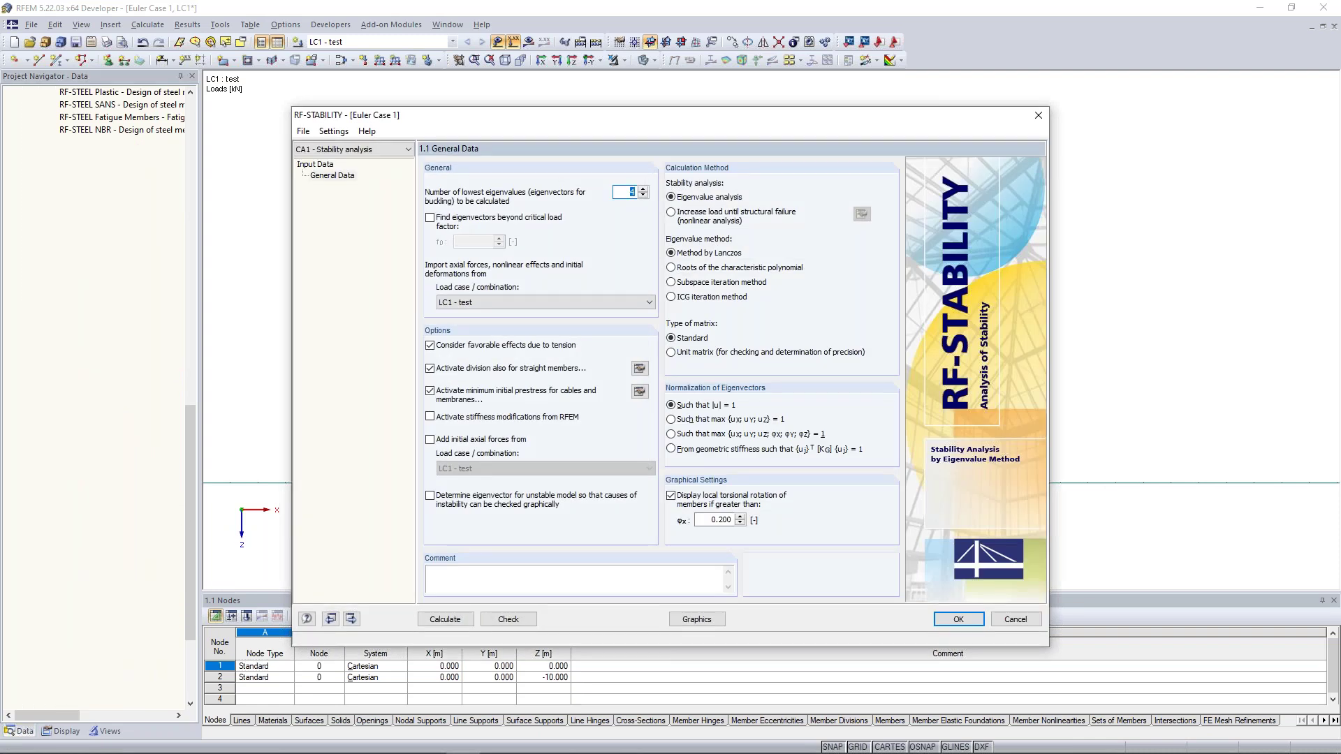
- Deactivate the minimum initial prestress for cables and membranes and the favorable effects due to tension in the stability case
drag(515, 122, 518, 95)
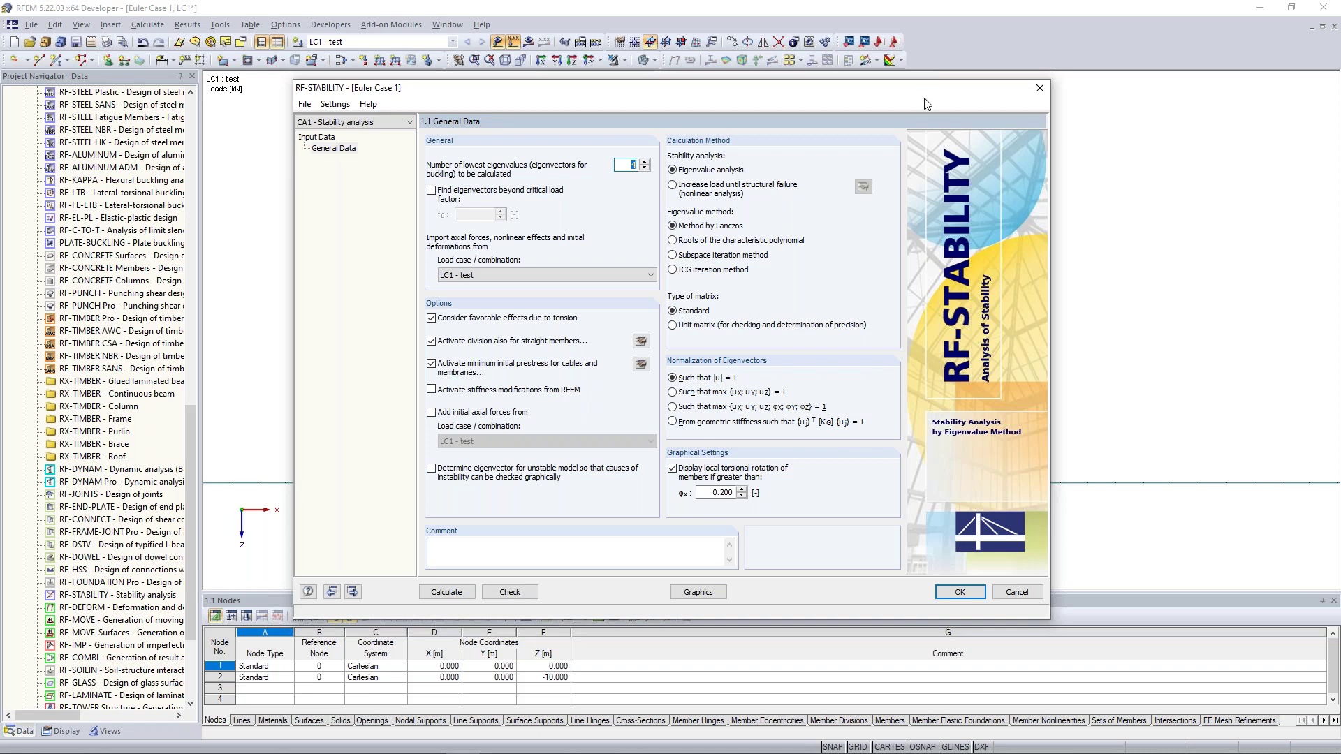
drag(939, 84, 971, 62)
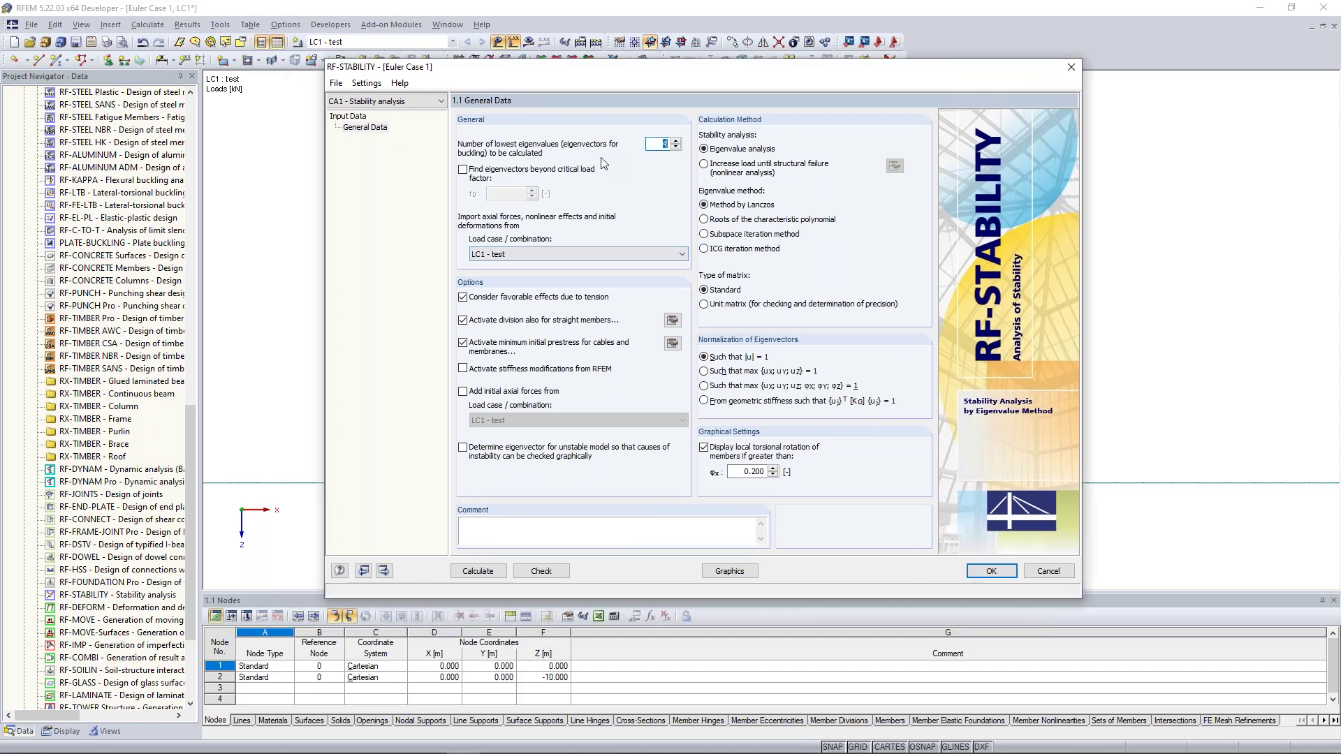
drag(564, 68, 518, 321)
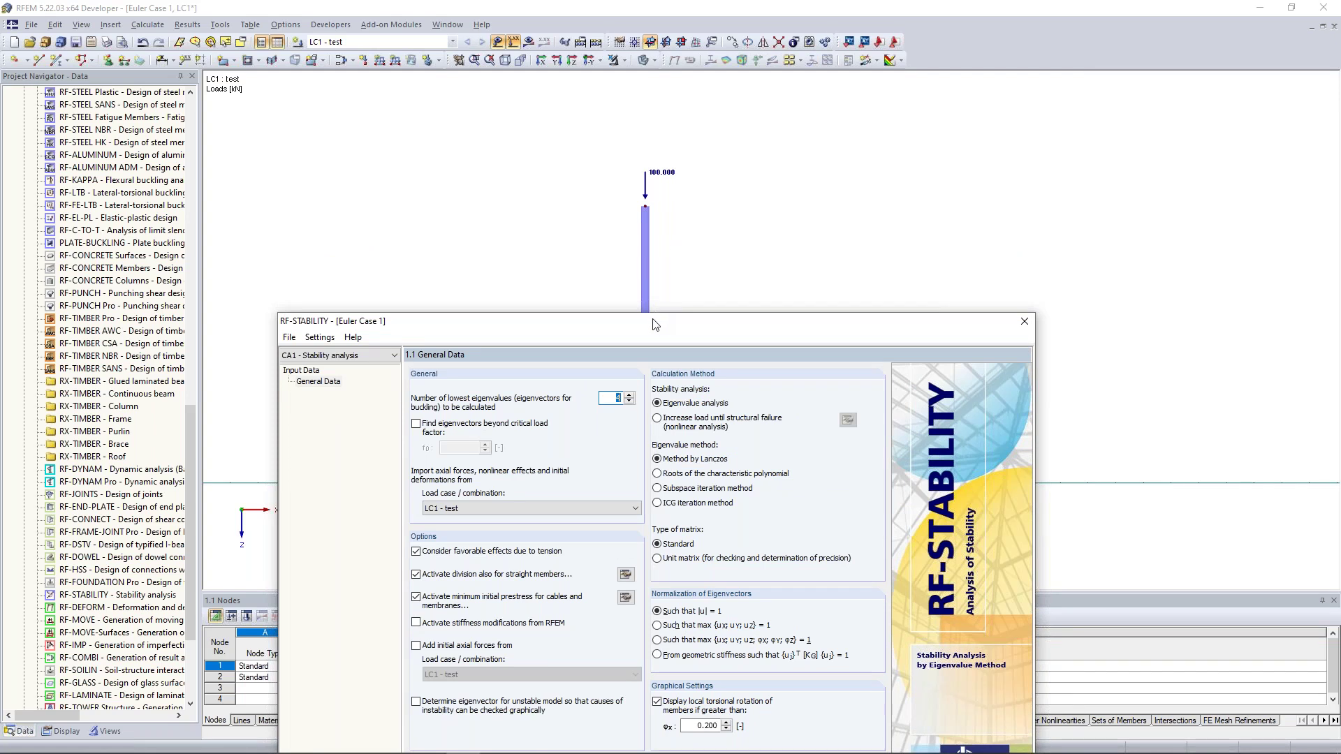
drag(655, 324, 657, 60)
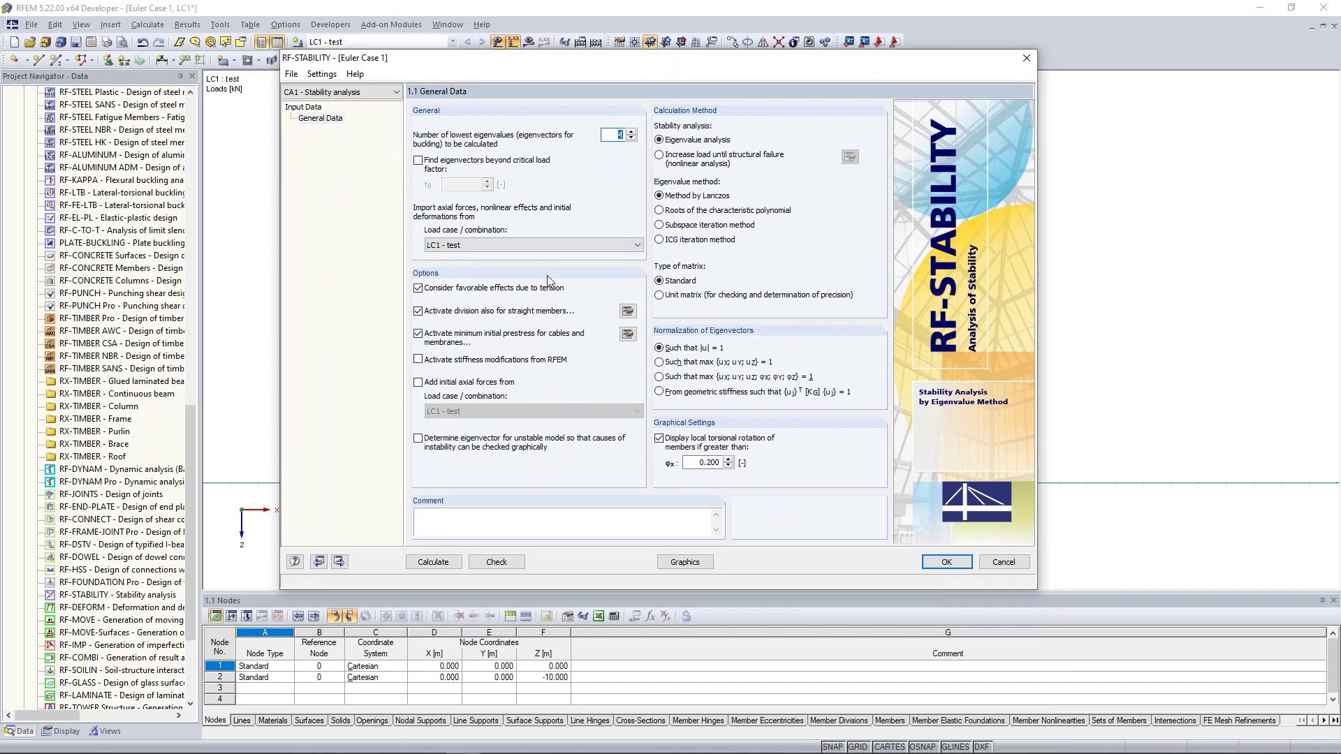
click(438, 342)
click(433, 289)
drag(691, 61, 680, 111)
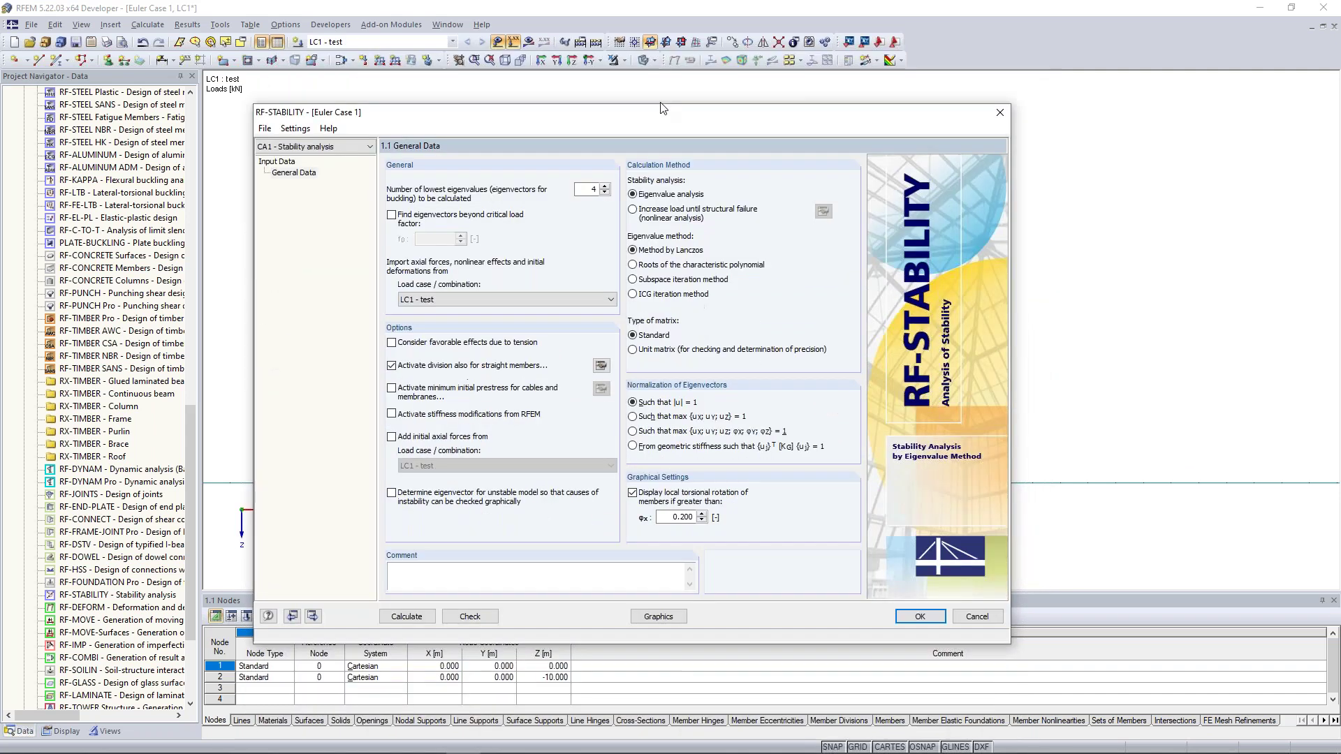
- Set the minimum number of member divisions for straight members in the FE mesh settings to 10
click(603, 349)
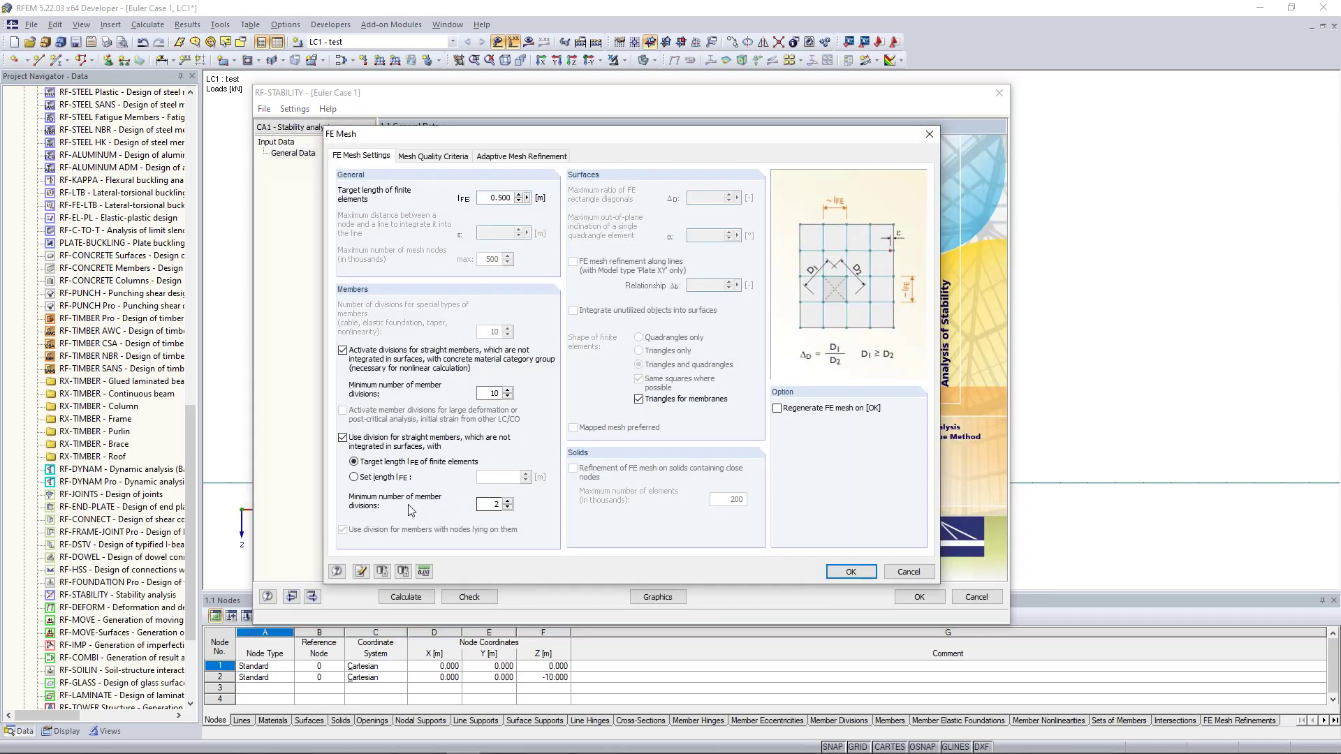
double_click(487, 506)
text(10)
click(850, 573)
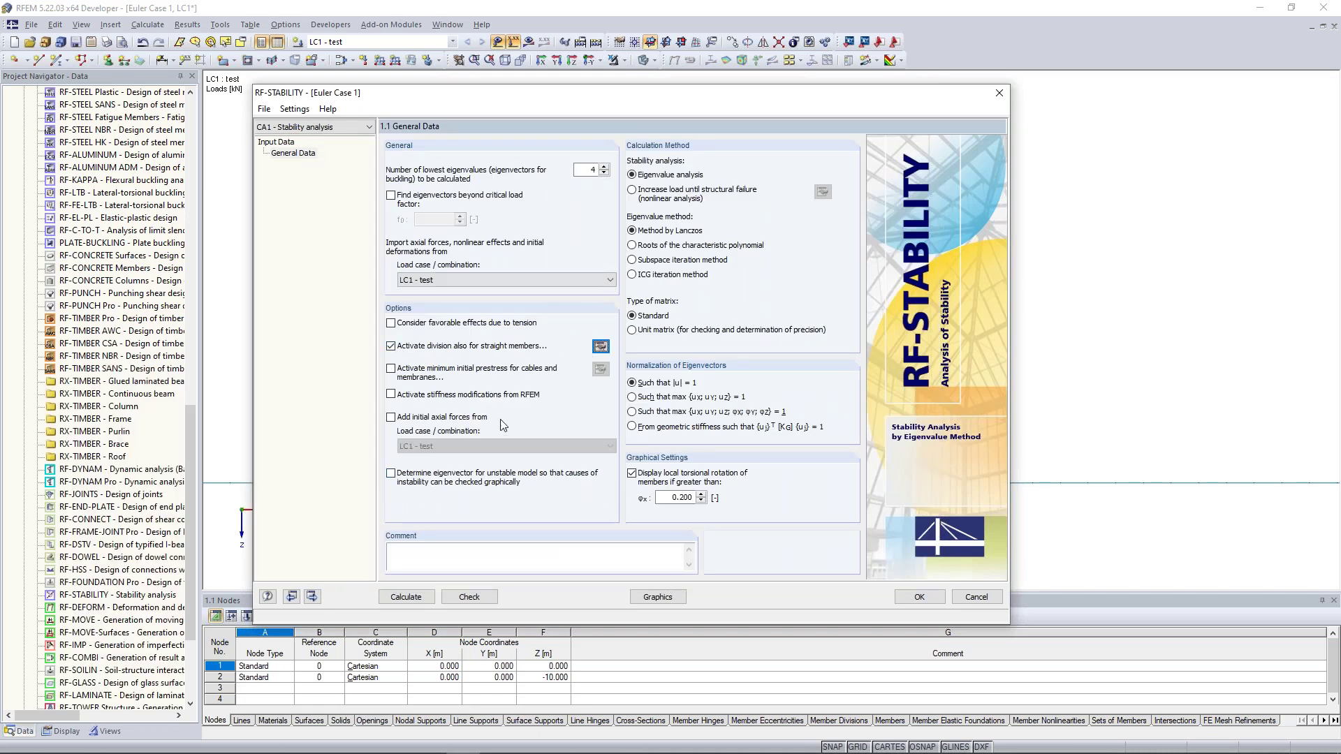
- Calculate the stability analysis for LC1 and uncover the column behind the critical load factors
click(408, 599)
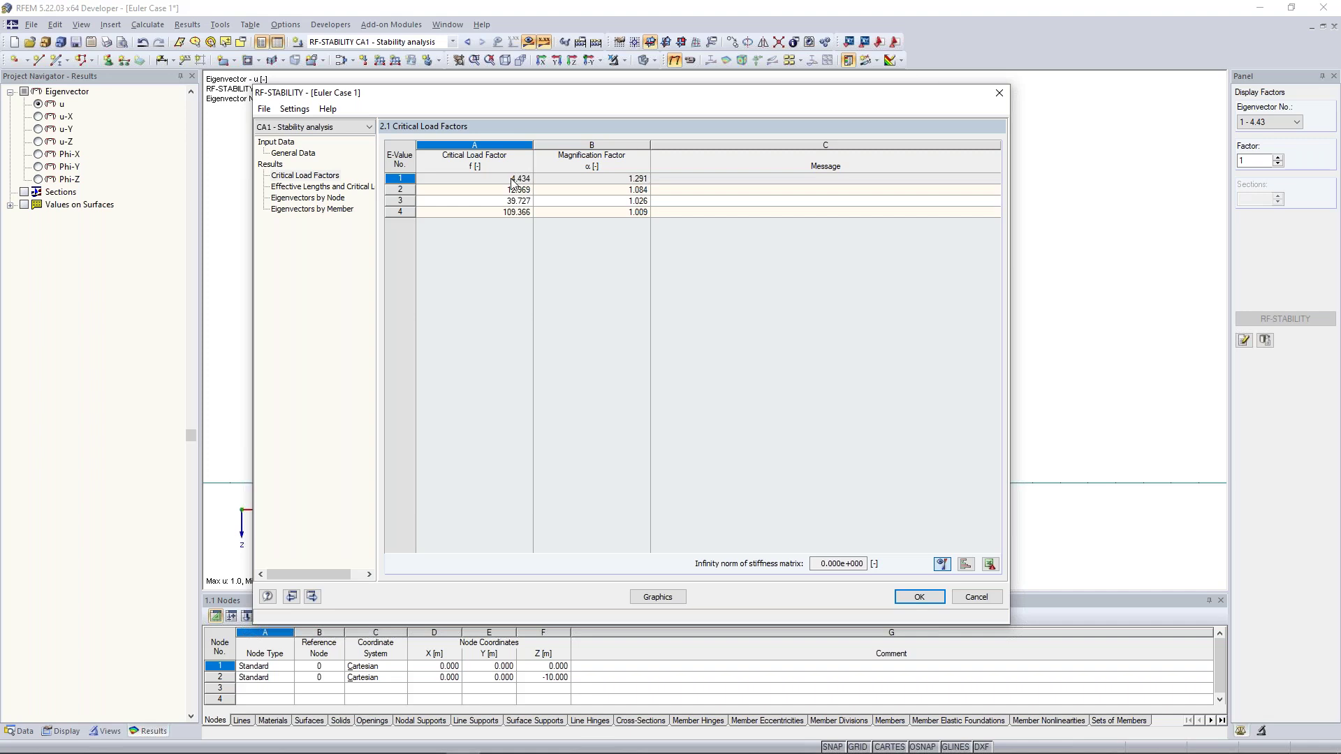
drag(537, 96, 531, 207)
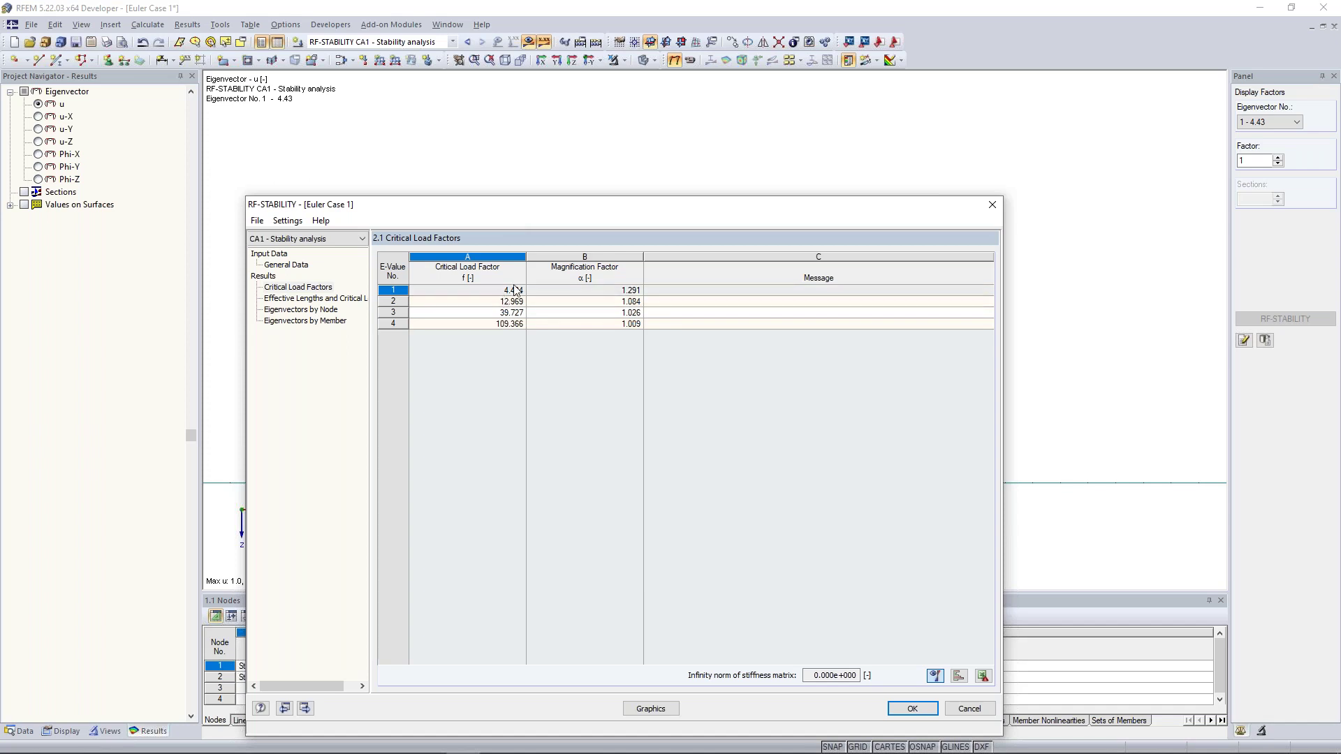
drag(570, 212, 558, 331)
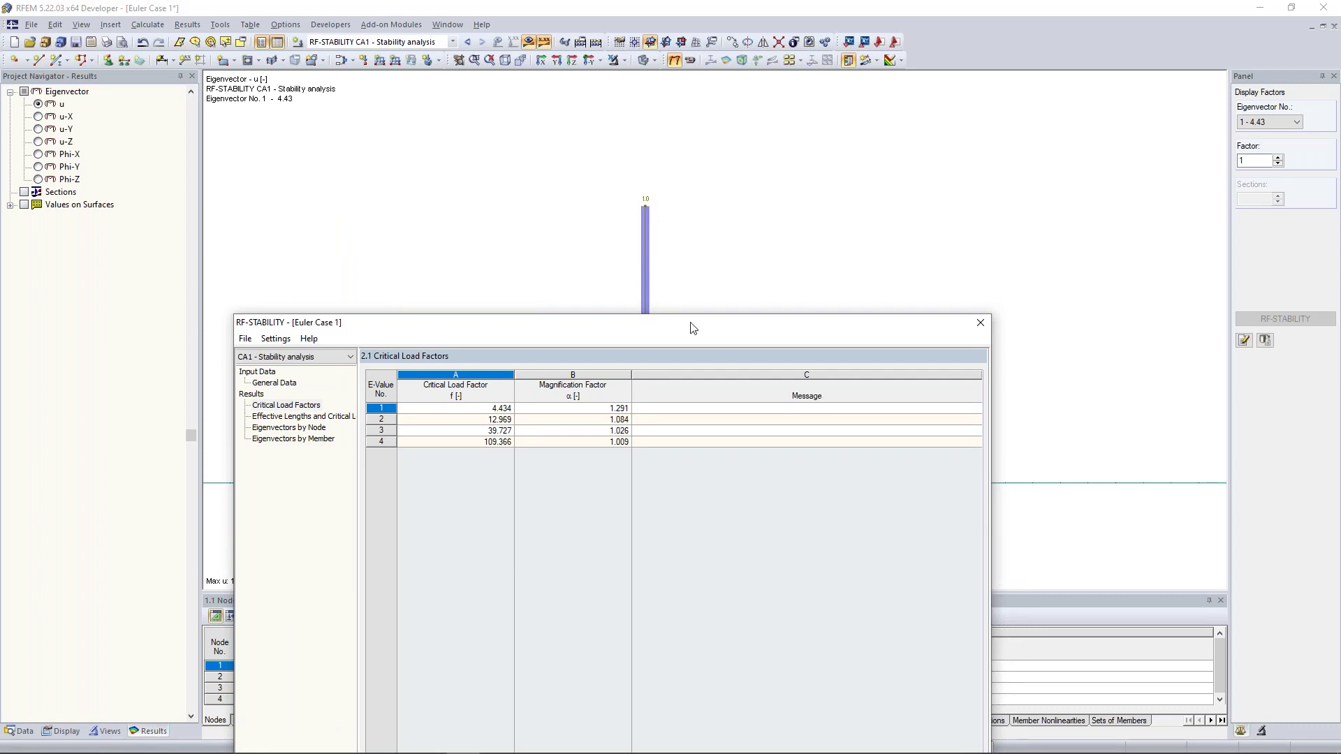
drag(692, 327, 692, 302)
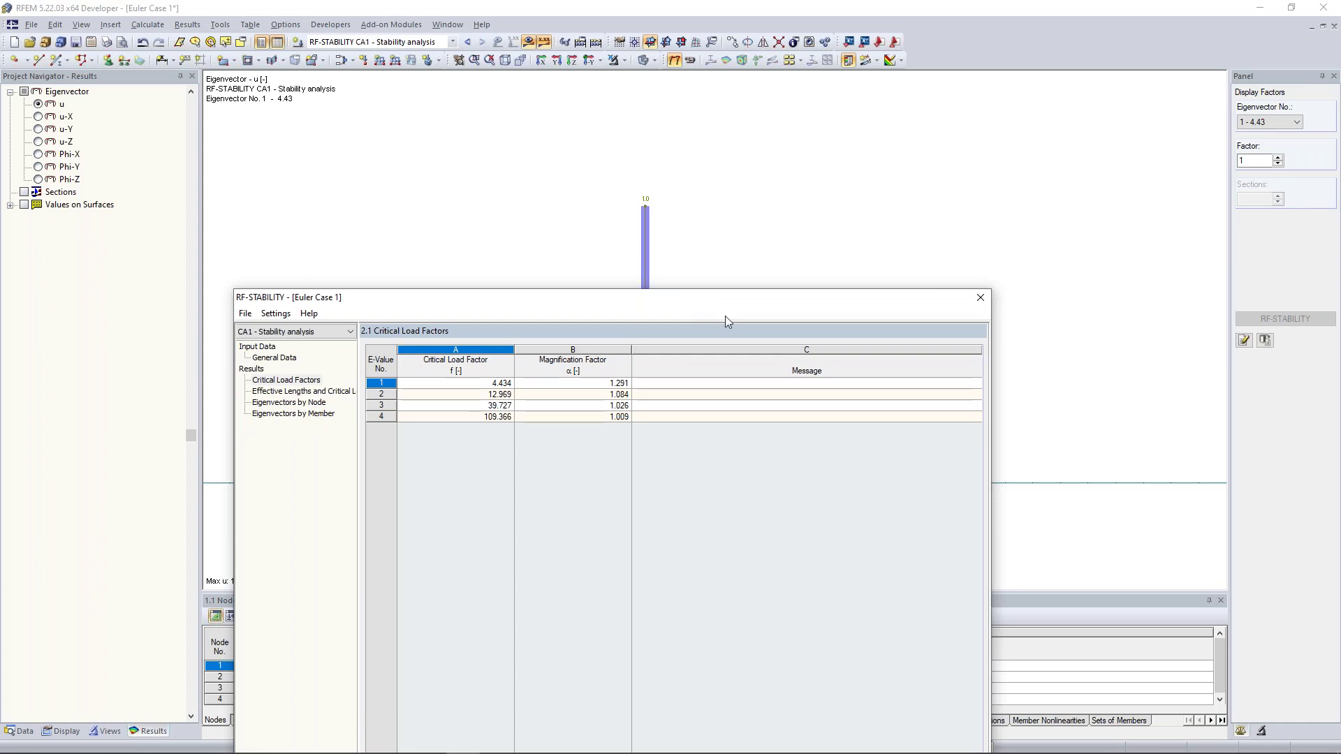
- Examine the column's critical load factors and its effective lengths and critical loads for each eigenvector
drag(706, 299, 710, 212)
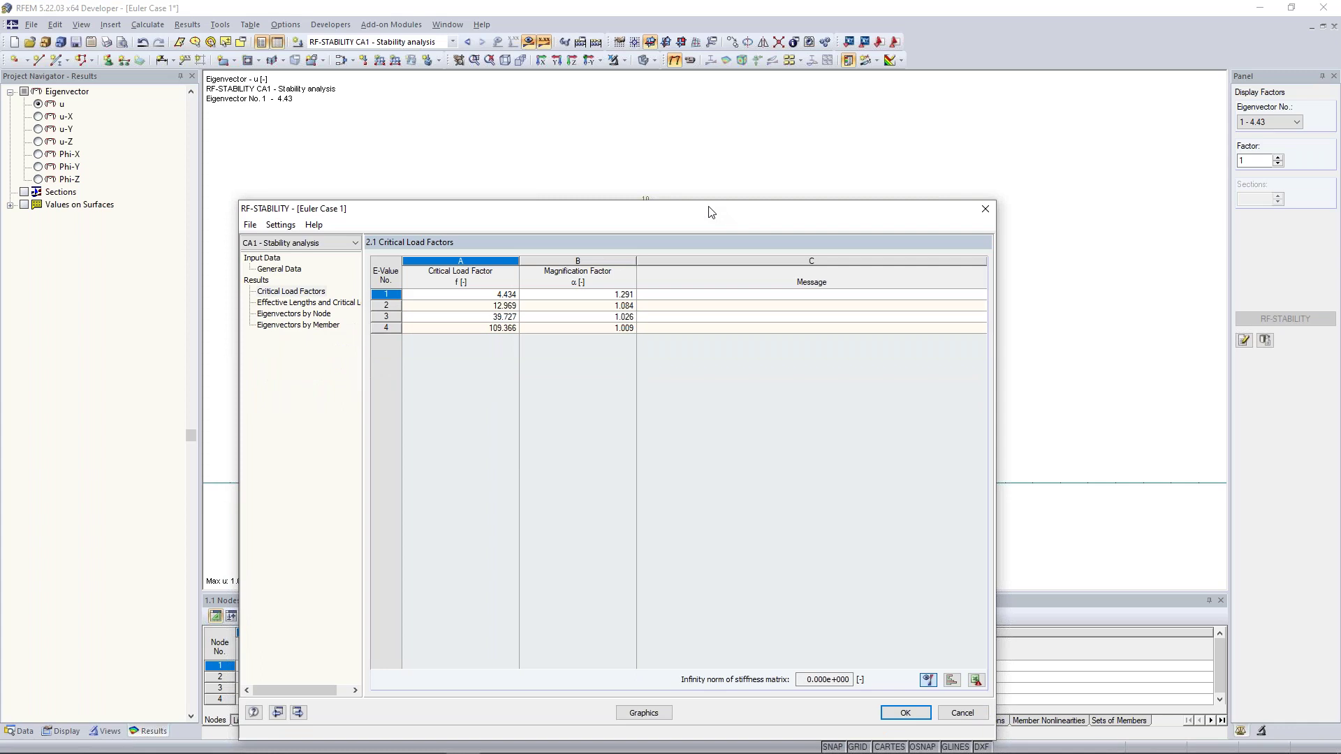
drag(711, 212, 717, 299)
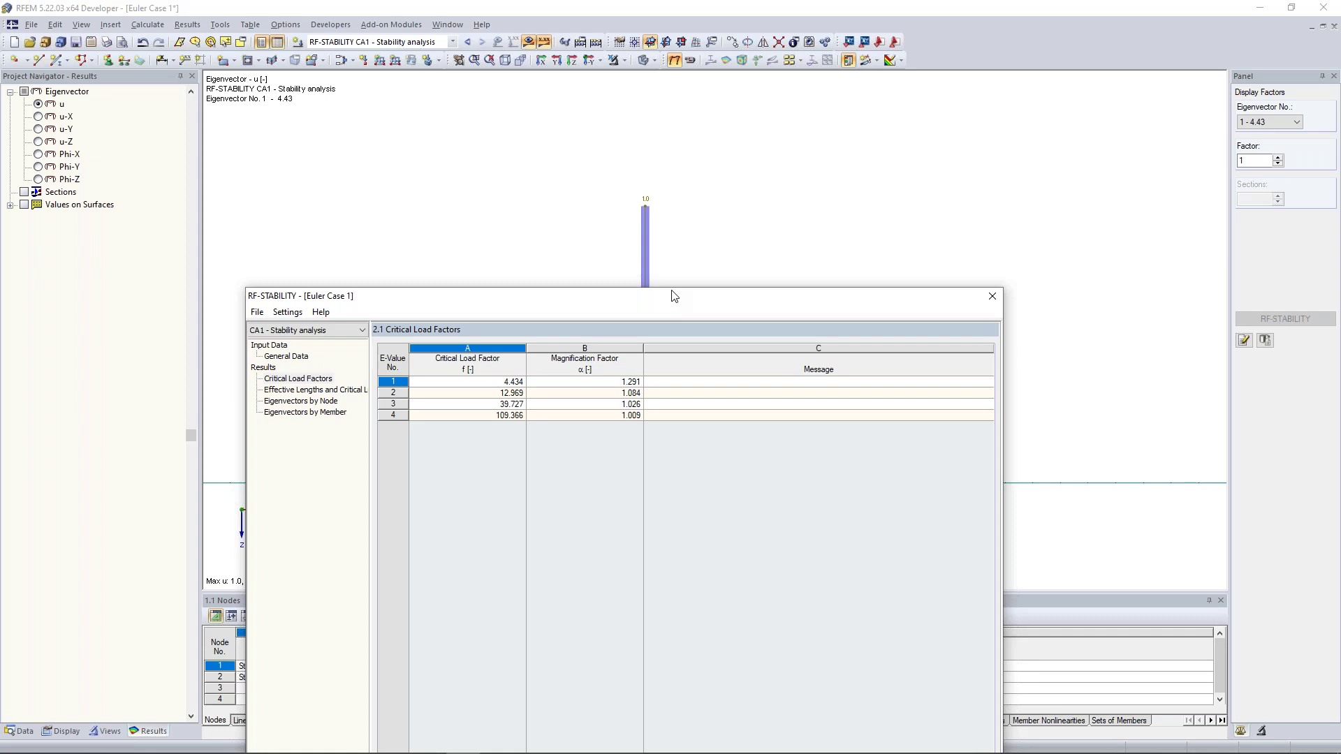
drag(674, 294, 671, 289)
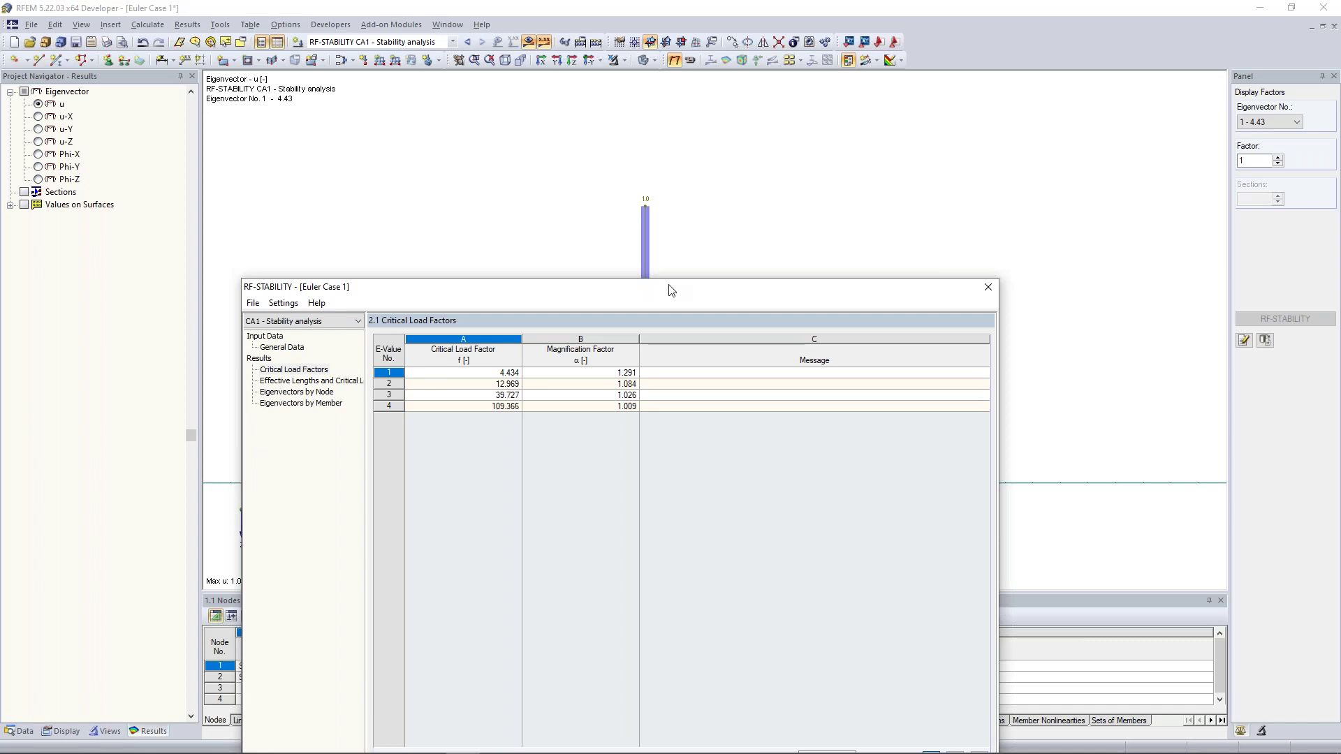
drag(668, 287, 681, 128)
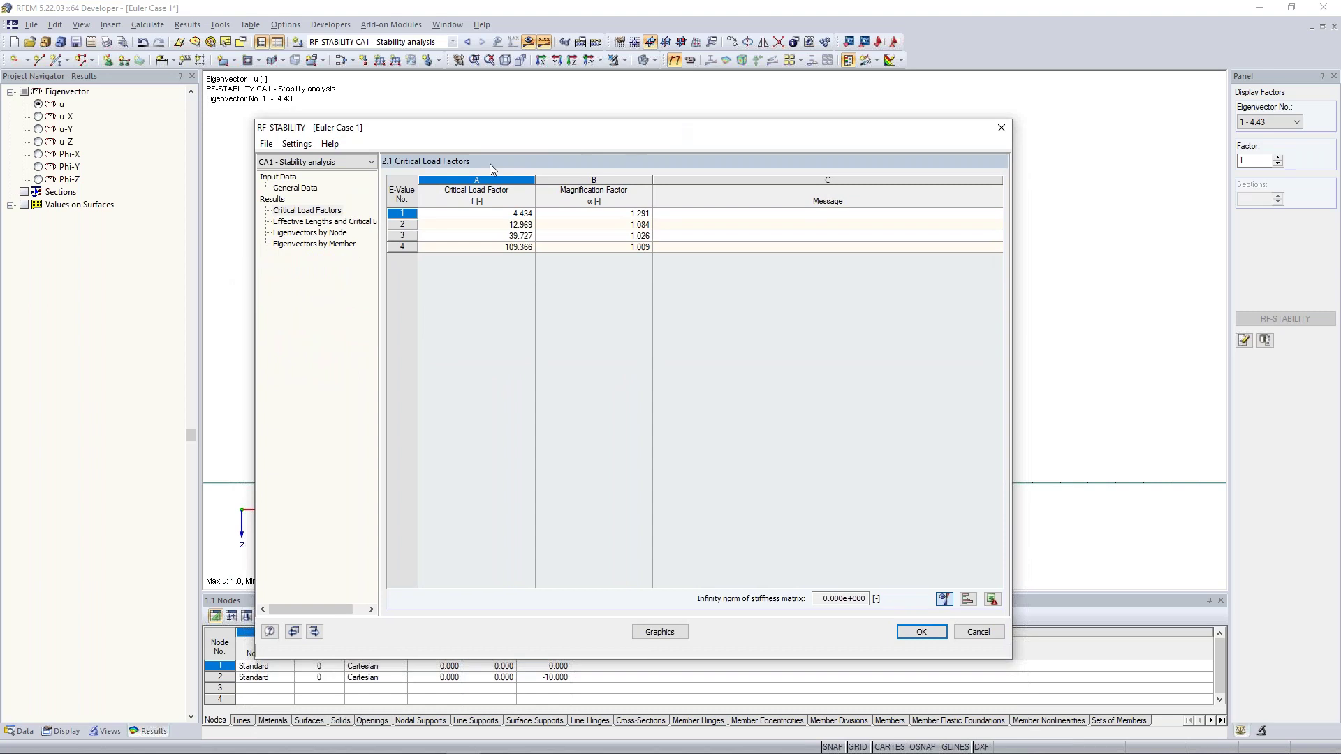
click(339, 220)
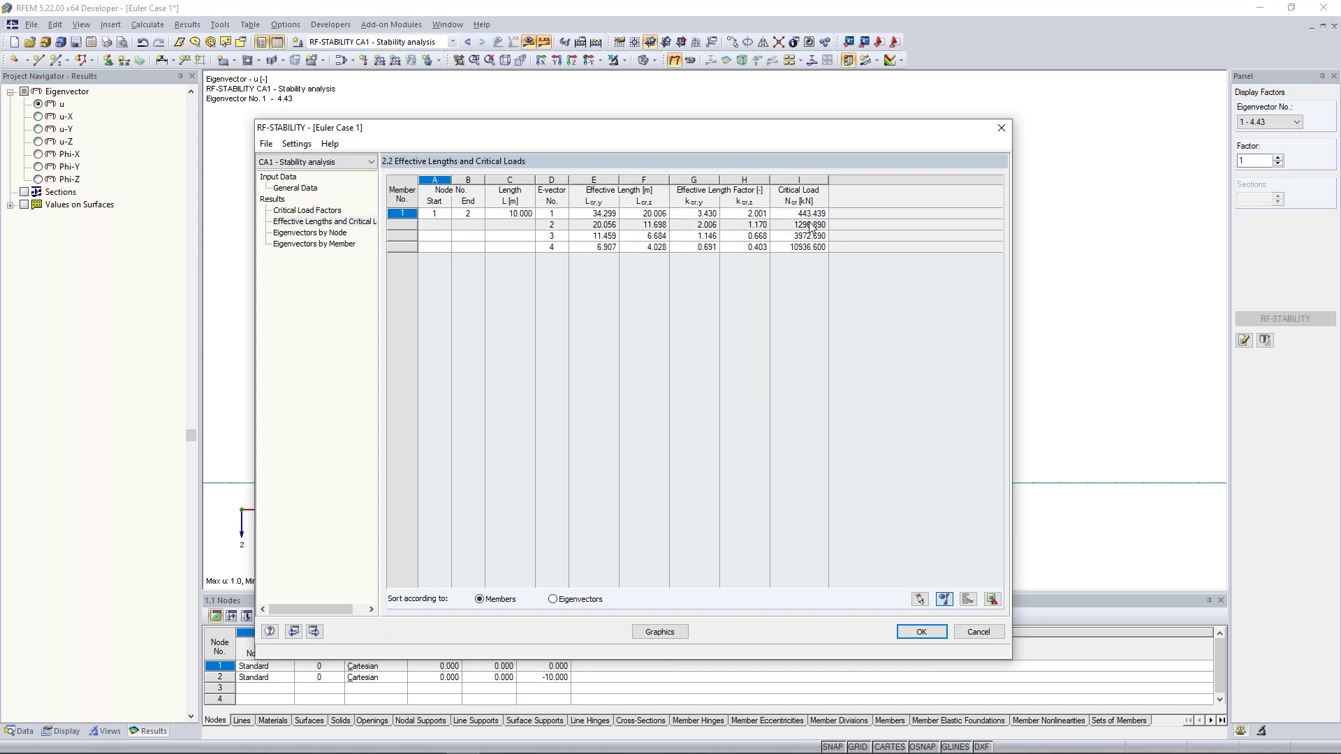
drag(814, 136, 740, 185)
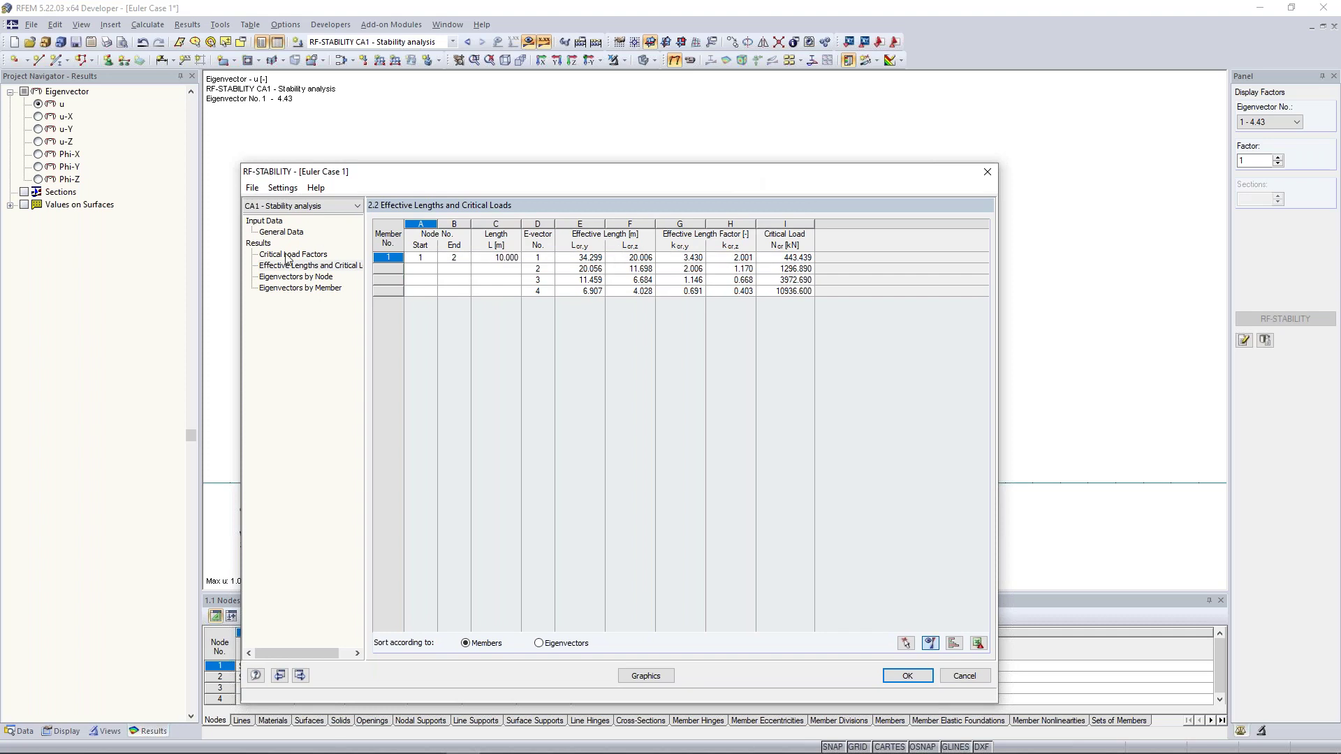
drag(789, 176, 768, 230)
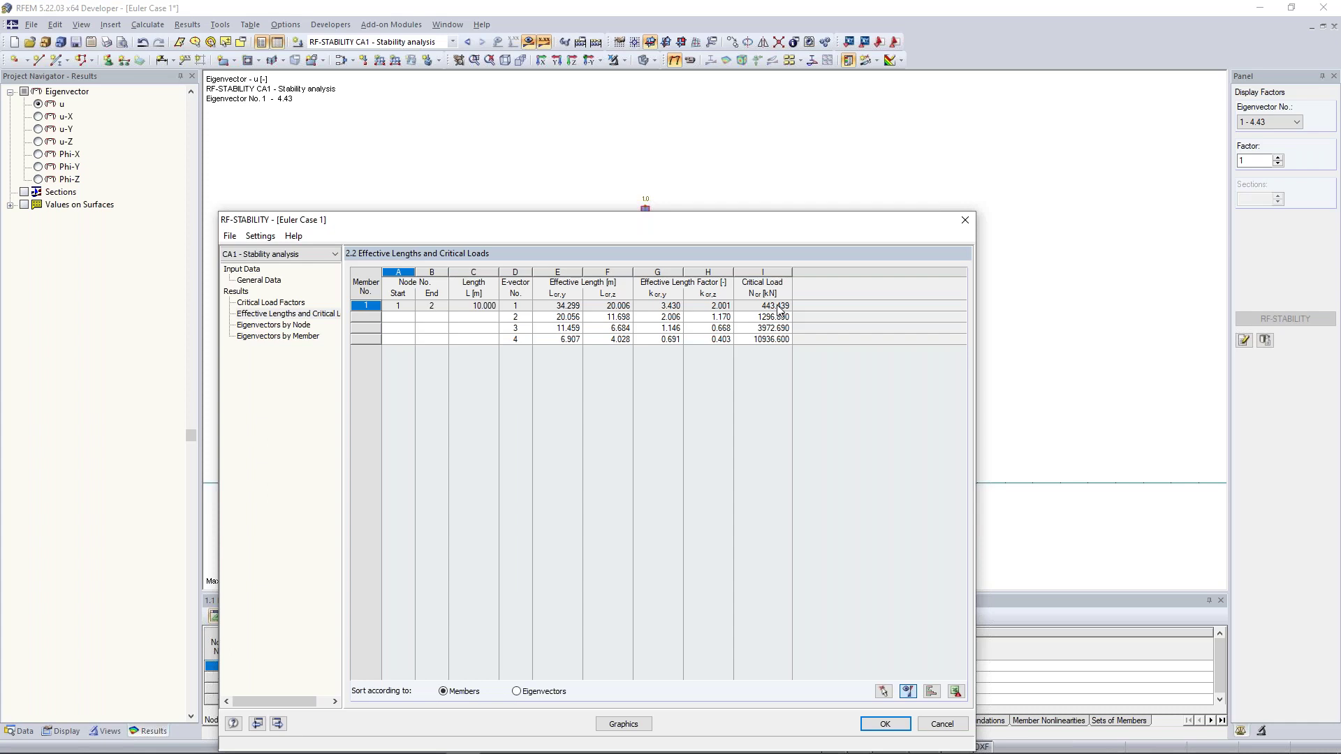
drag(646, 225, 662, 118)
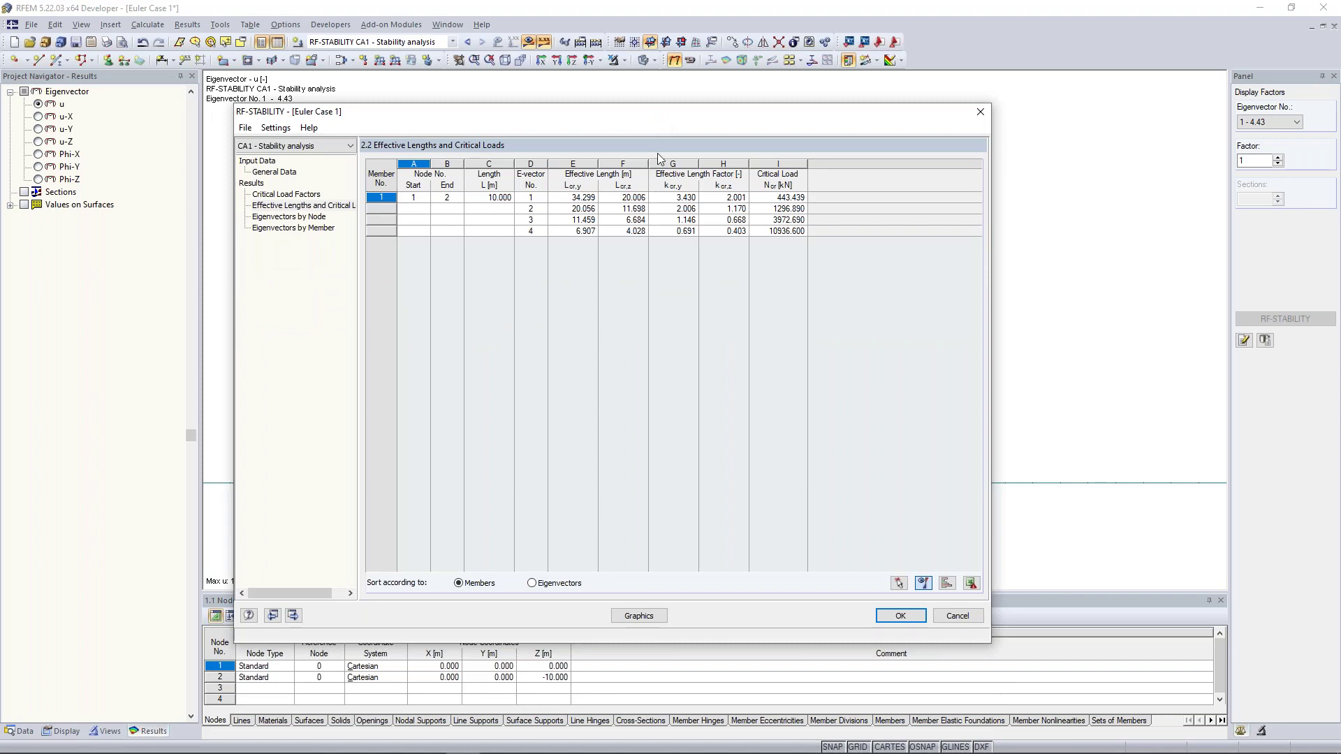
- Show the first eigenvector graphically and inspect the buckled column in an oblique 3D view
click(639, 616)
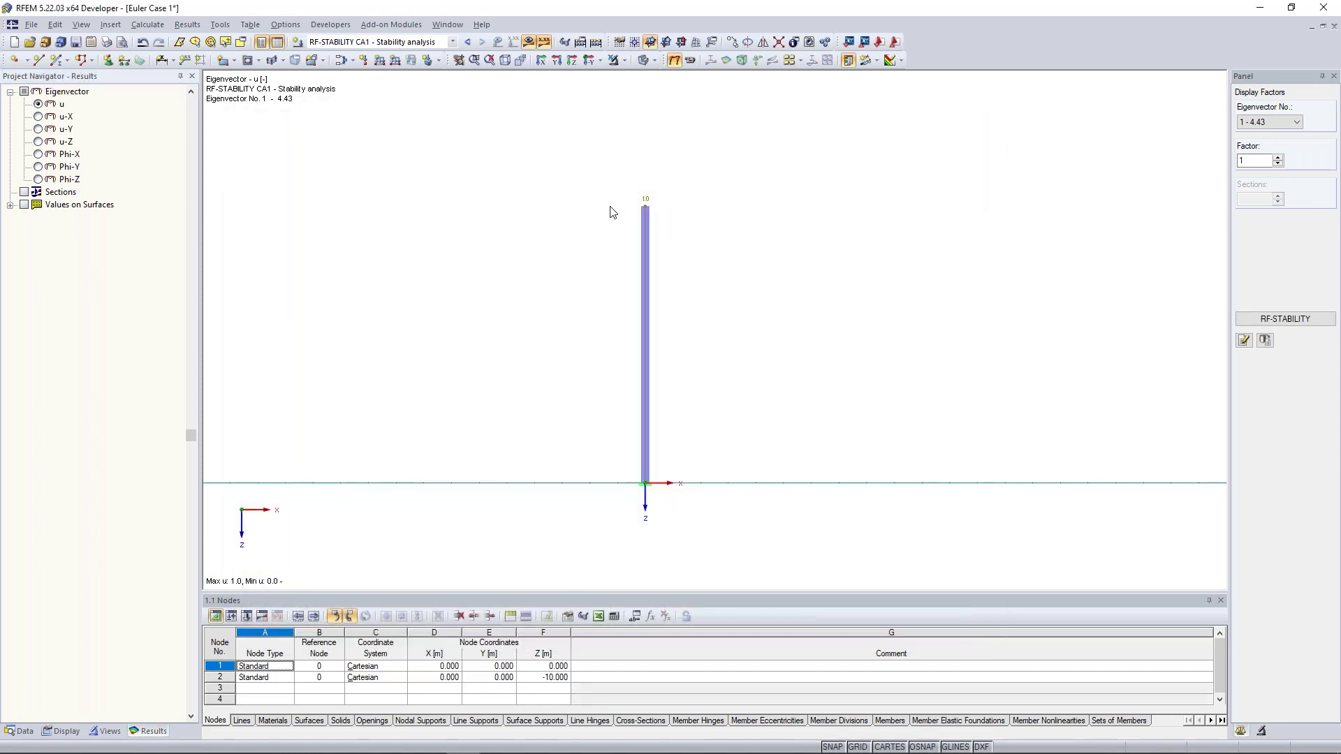
middle_drag(688, 195, 729, 220)
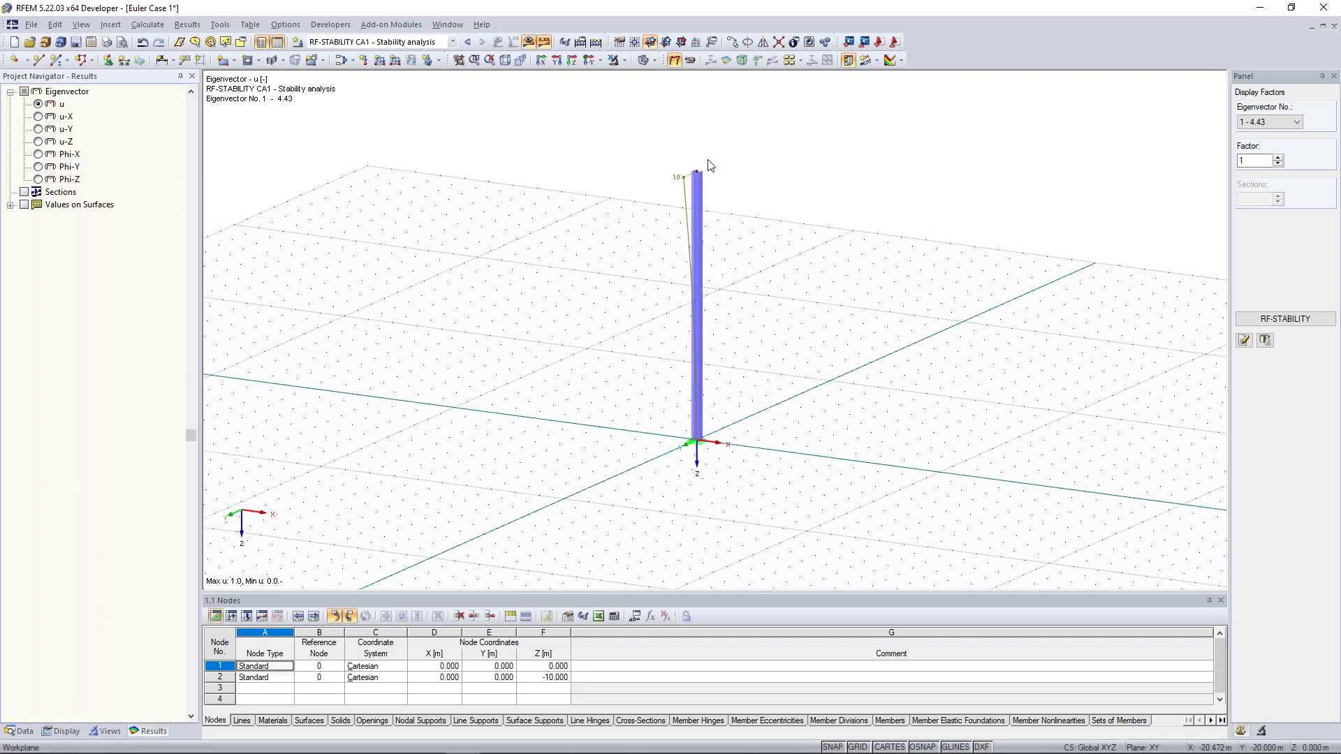
ctrl+middle_drag(766, 188, 665, 170)
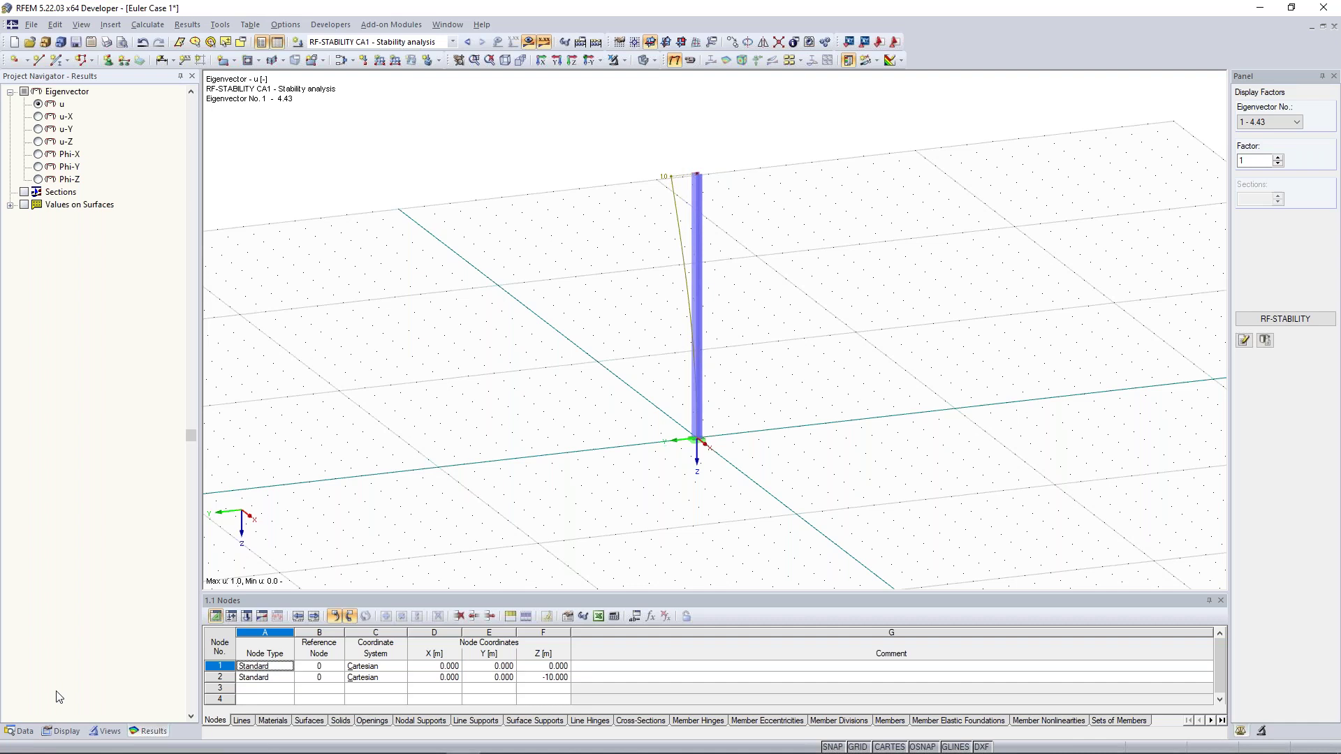
- Set the display of member deformations in the results to Cross-Sections Colored
click(67, 730)
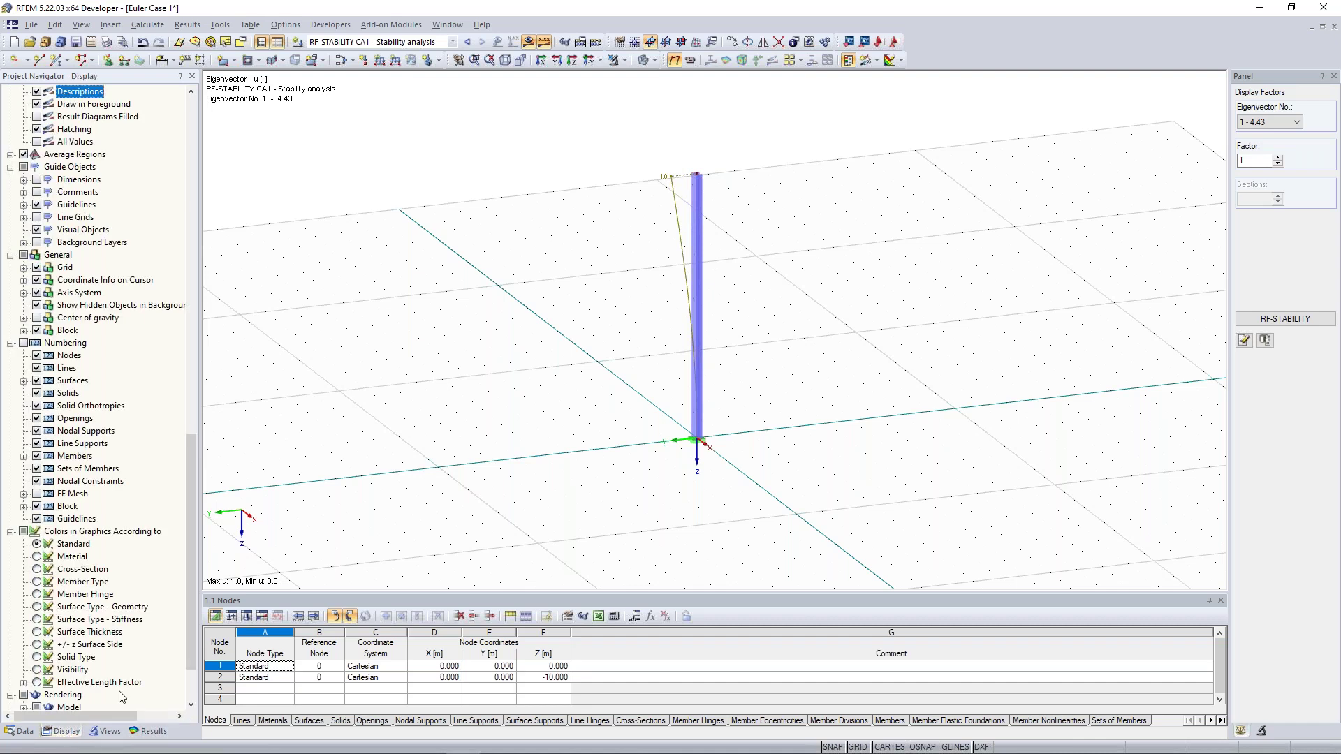
drag(190, 510, 196, 340)
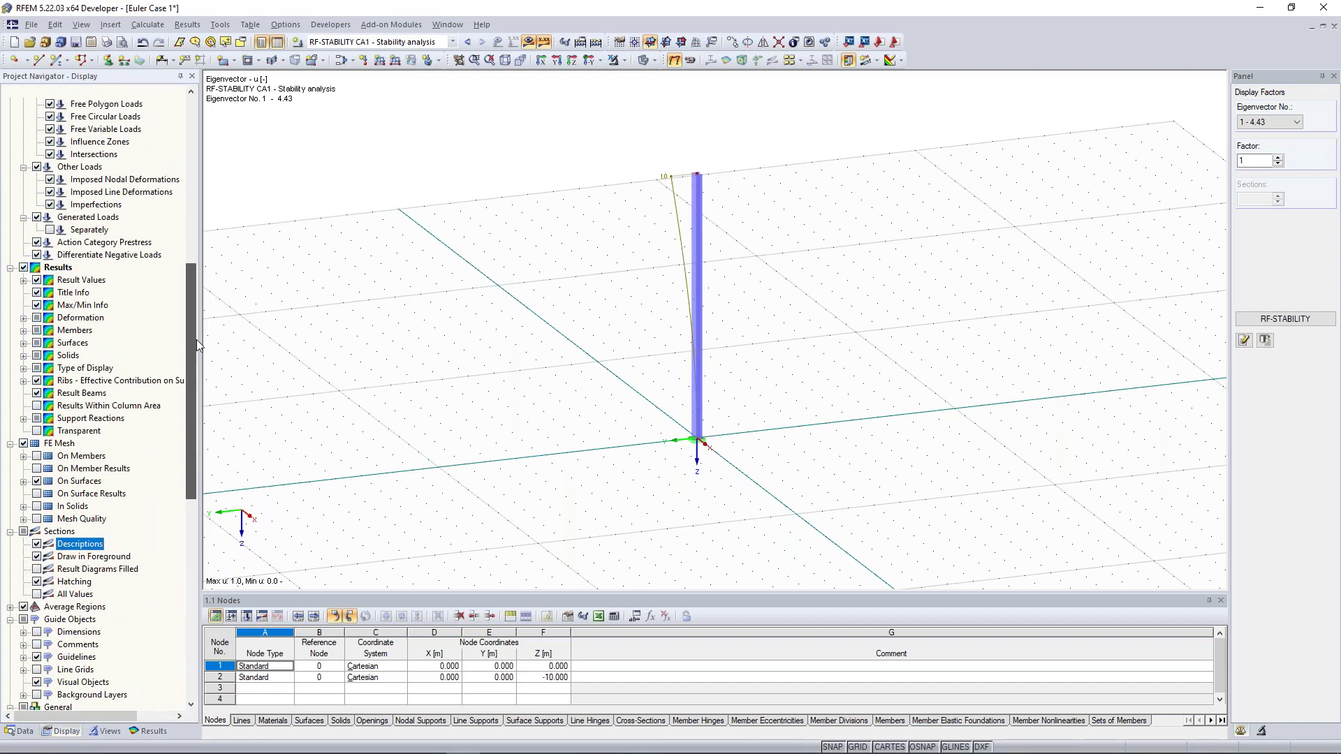
click(23, 318)
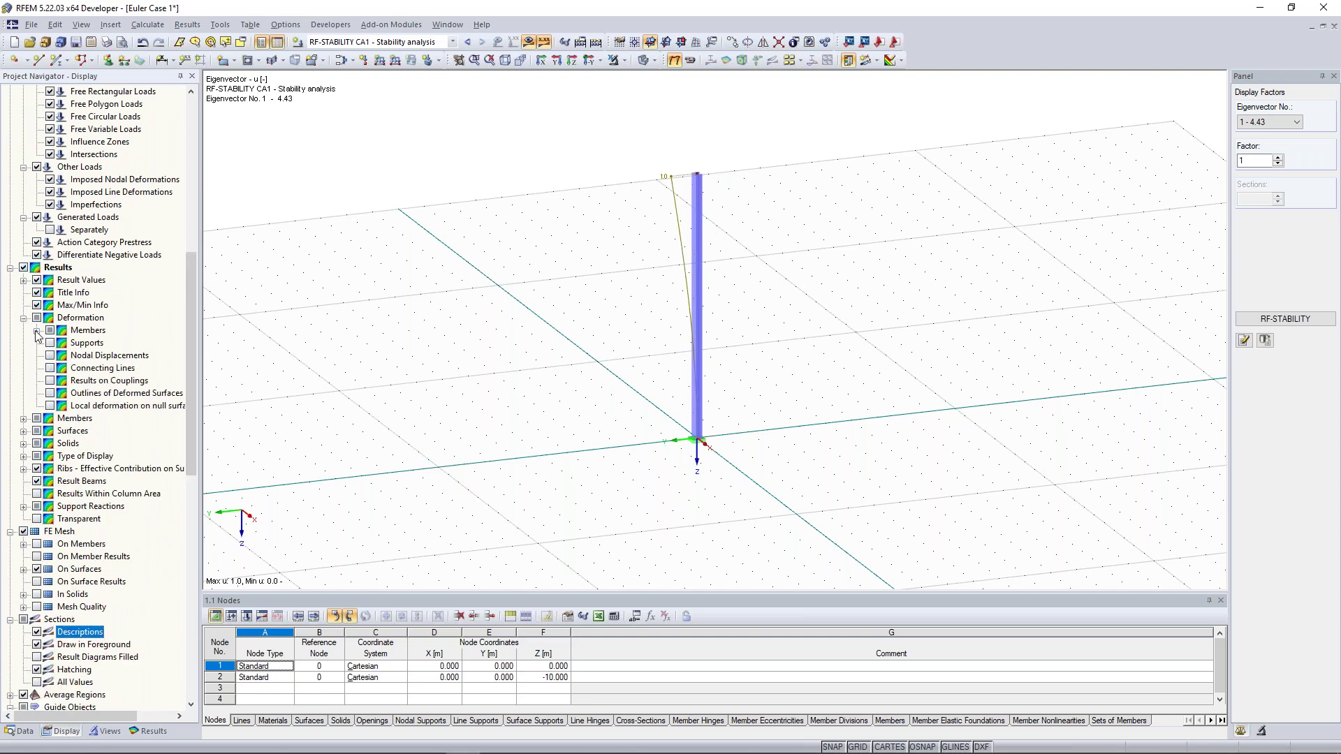
click(36, 331)
click(63, 368)
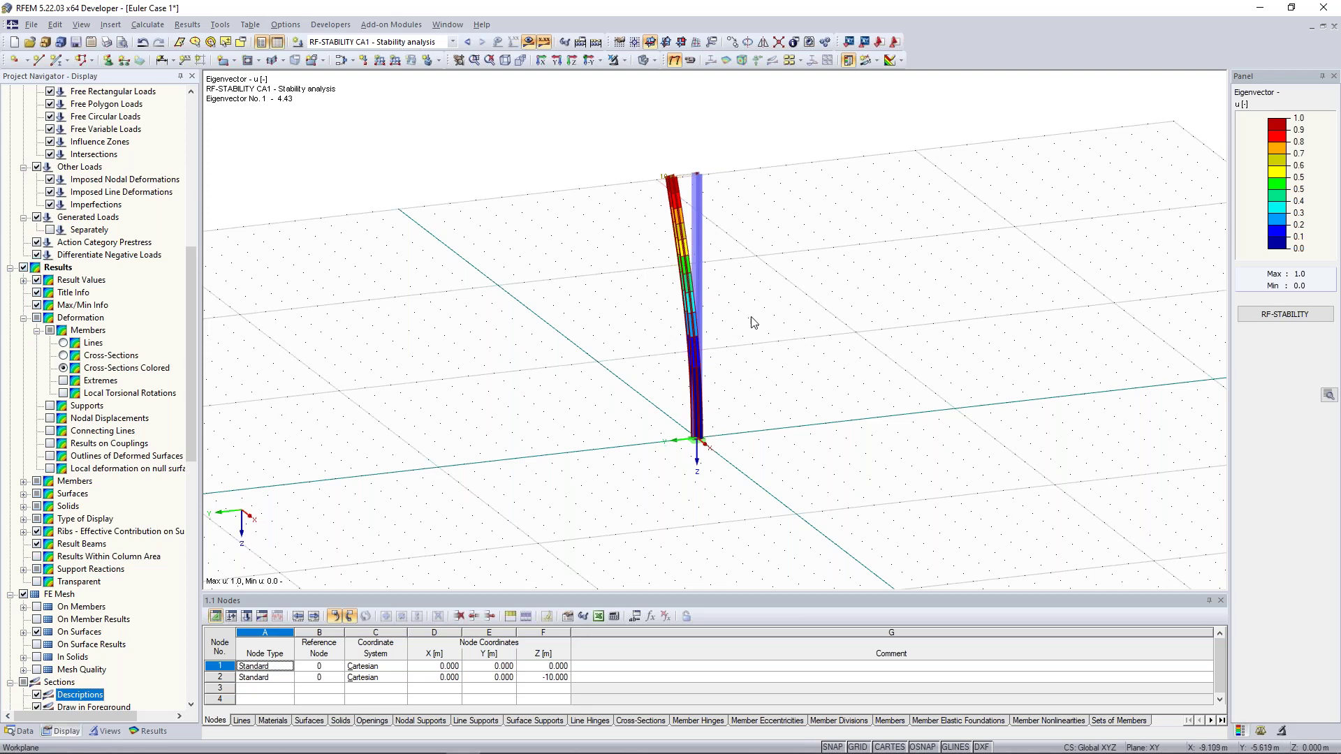
- Examine the first buckling shape of the column, comparing the deformed I-section at the column head with the undeformed one
ctrl+middle_drag(748, 209, 771, 227)
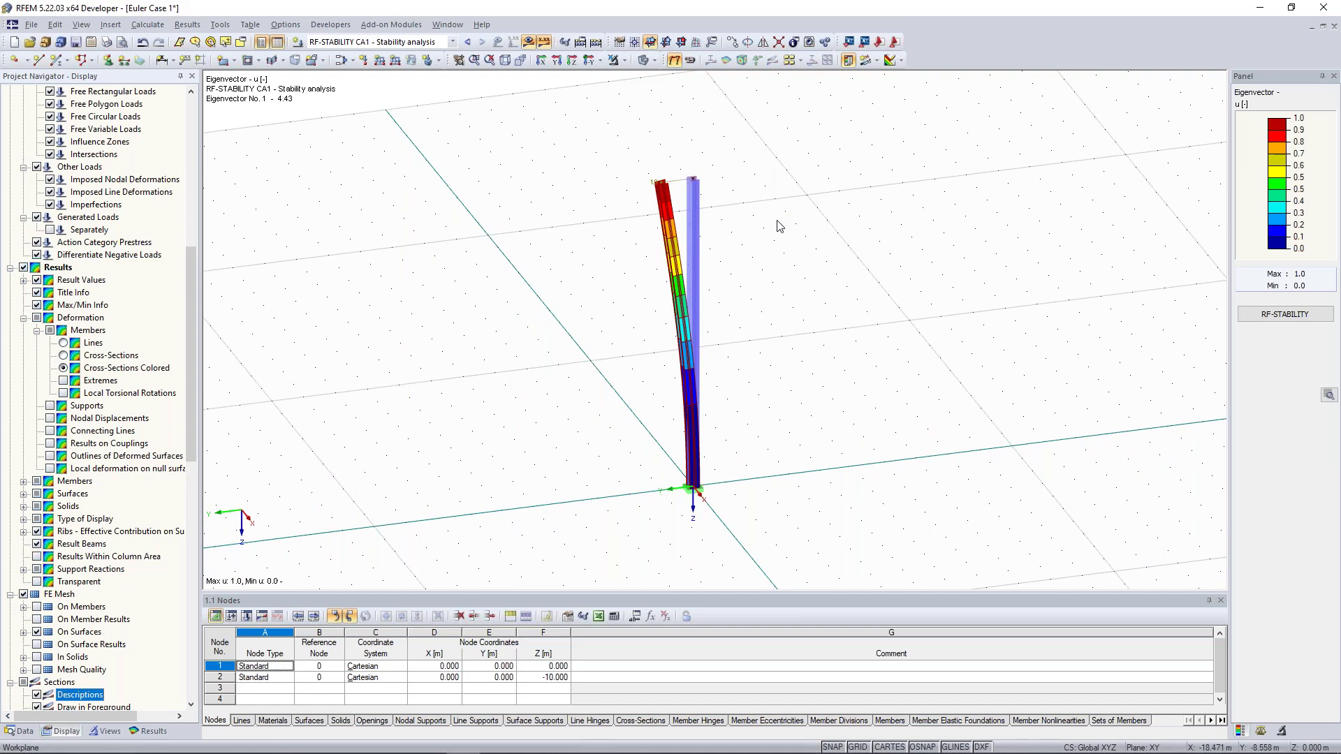
scroll(763, 179, up, 4)
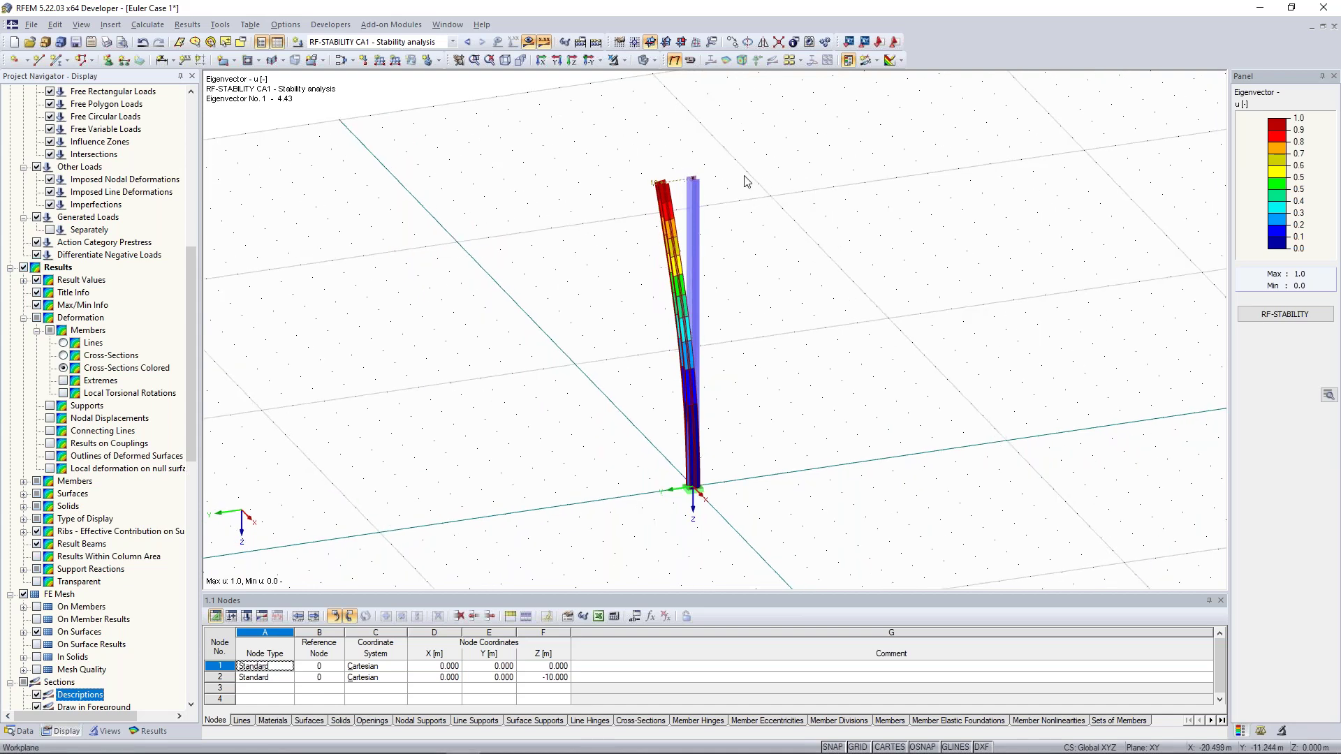
scroll(646, 160, up, 5)
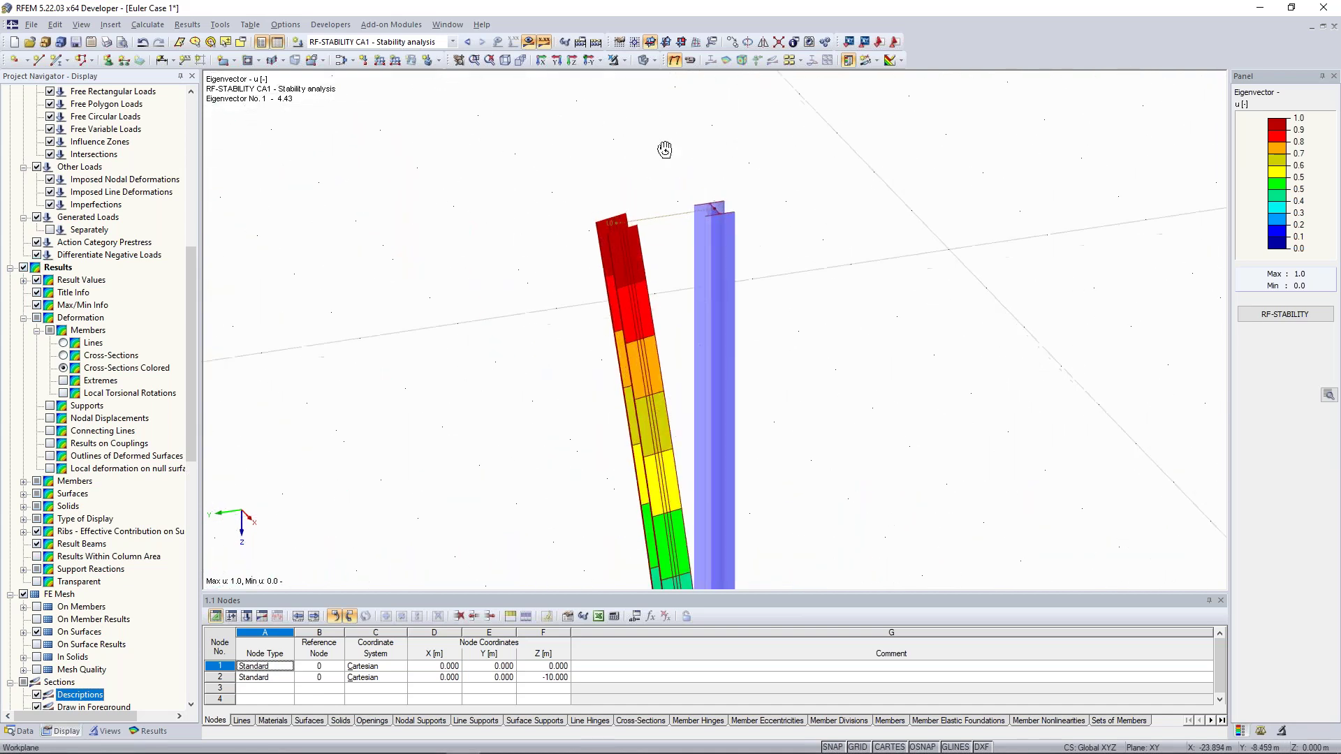
scroll(677, 158, up, 3)
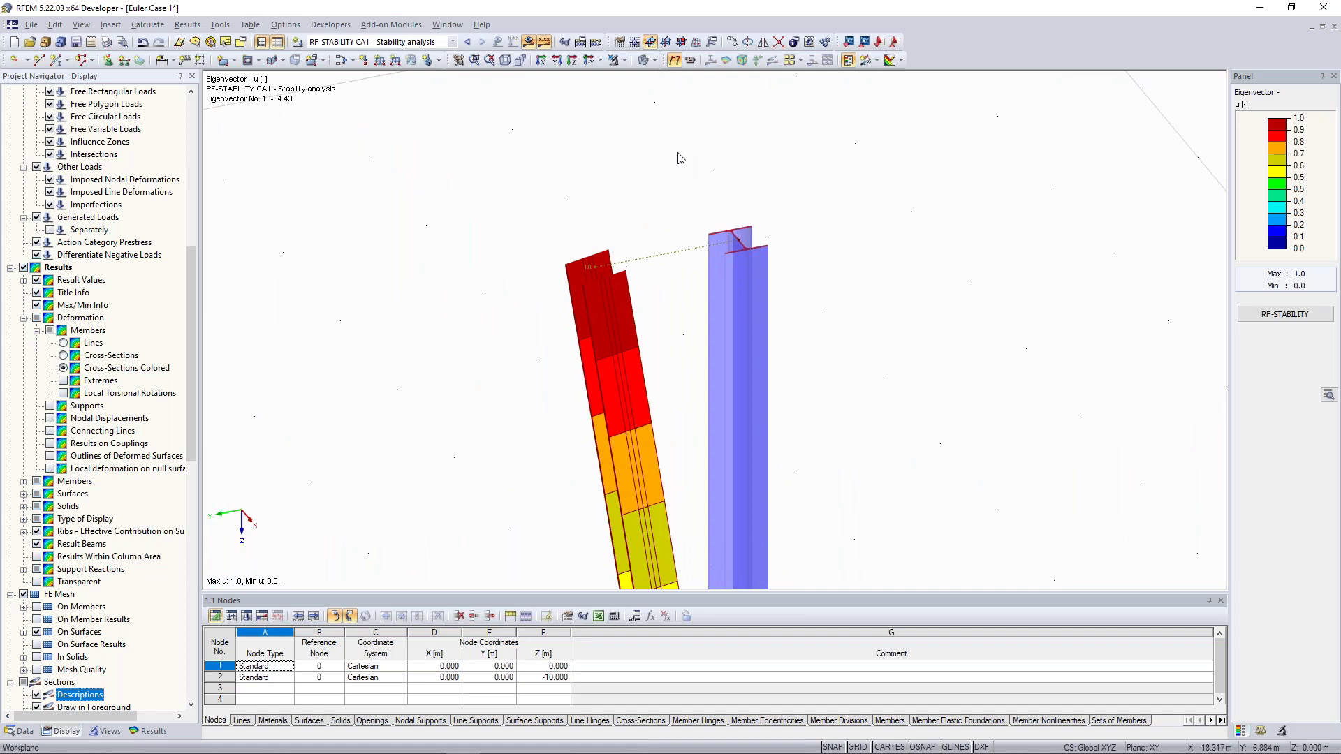
scroll(681, 158, down, 10)
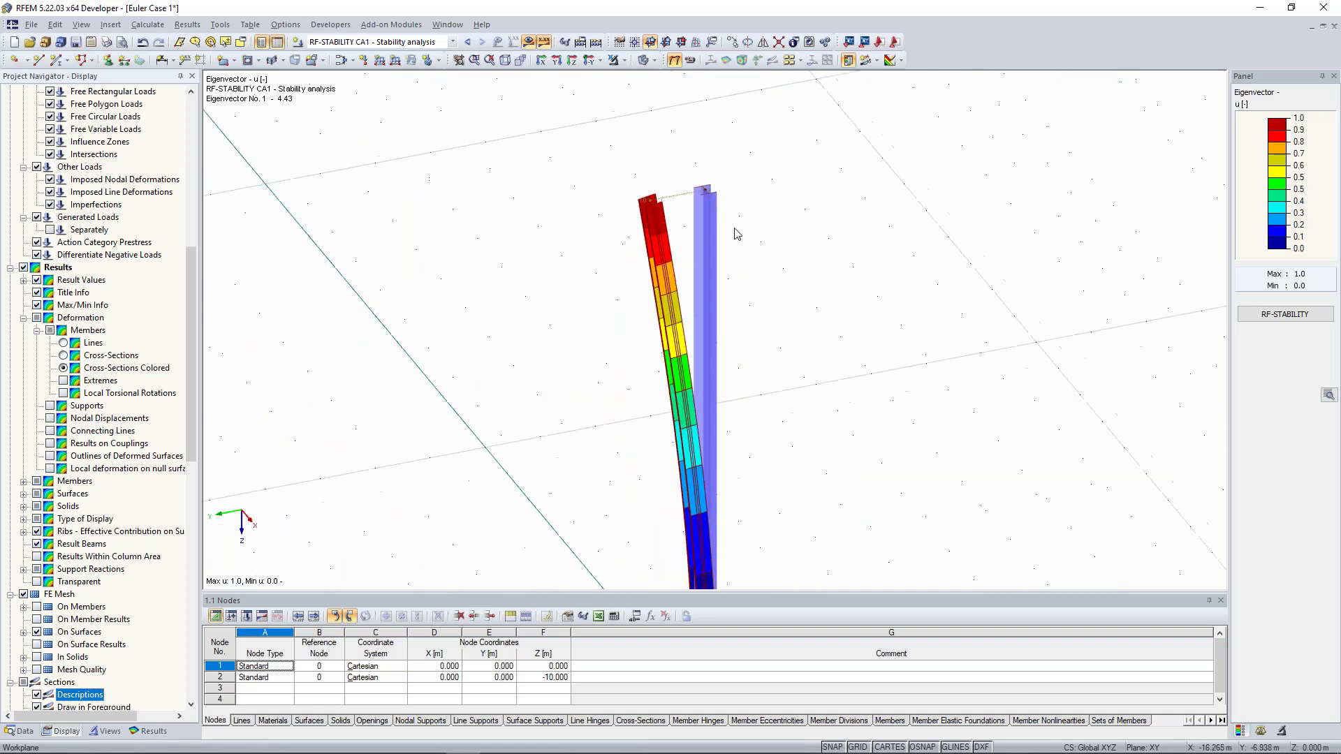
scroll(793, 395, down, 3)
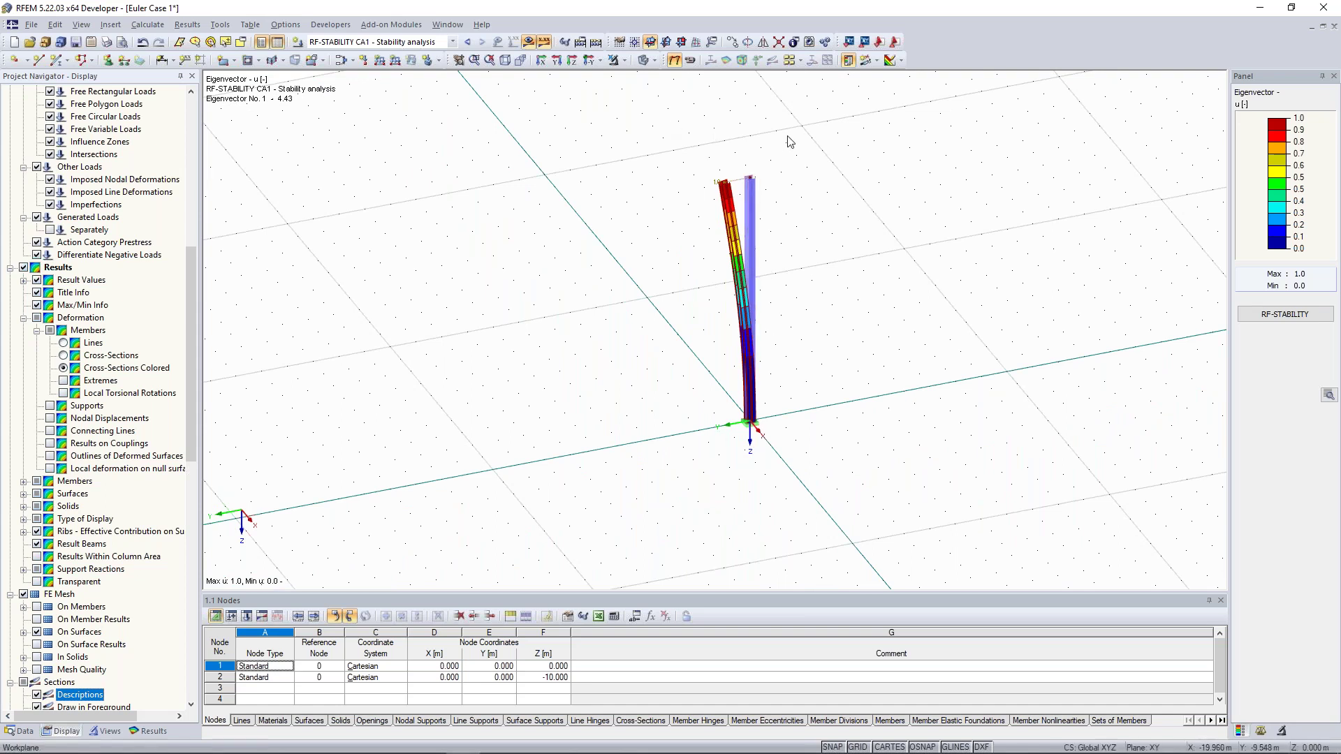
middle_drag(763, 182, 745, 235)
scroll(745, 234, up, 6)
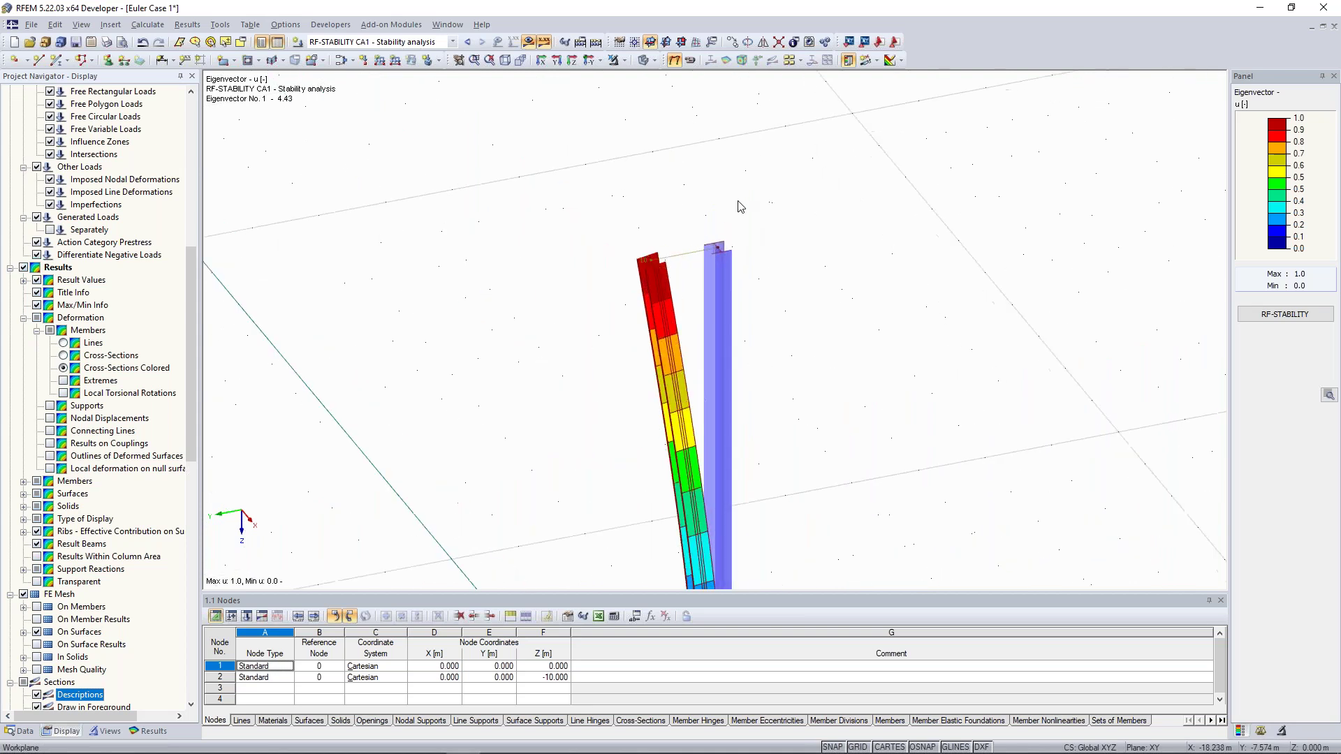
scroll(768, 194, up, 2)
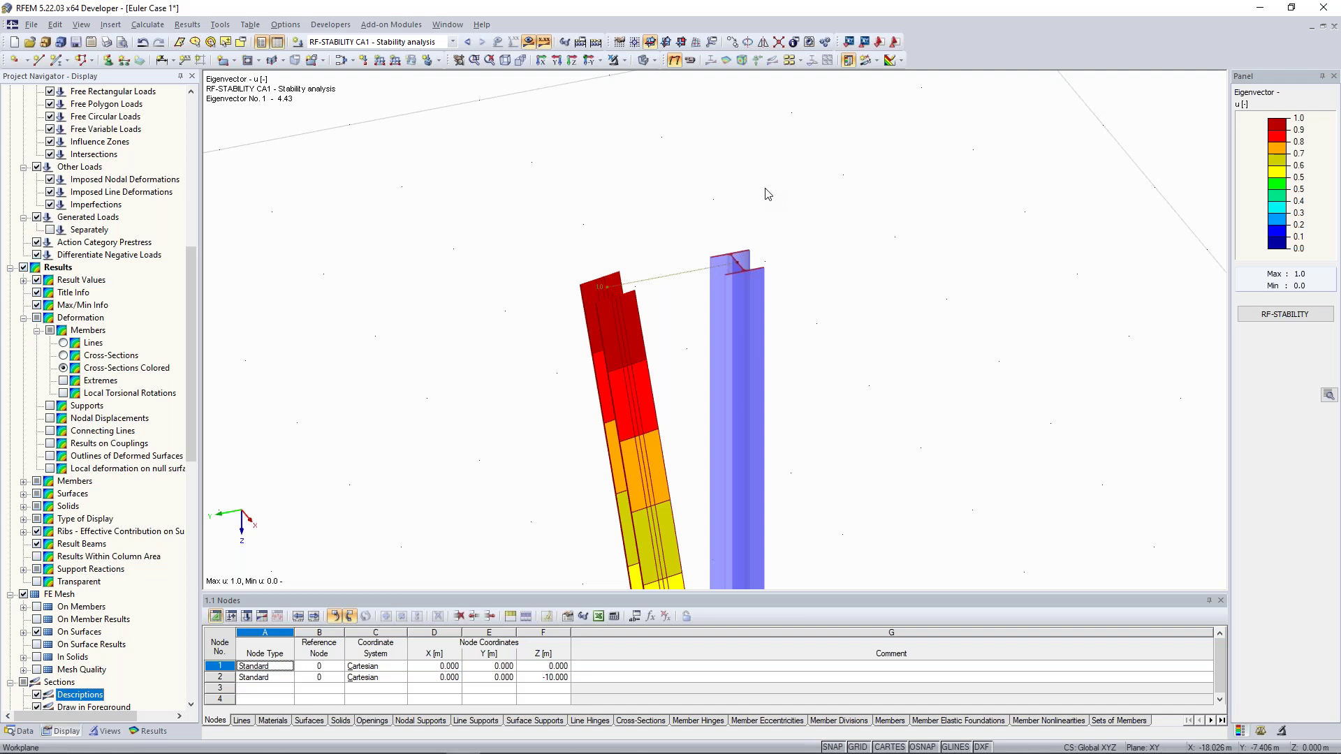
scroll(765, 189, down, 3)
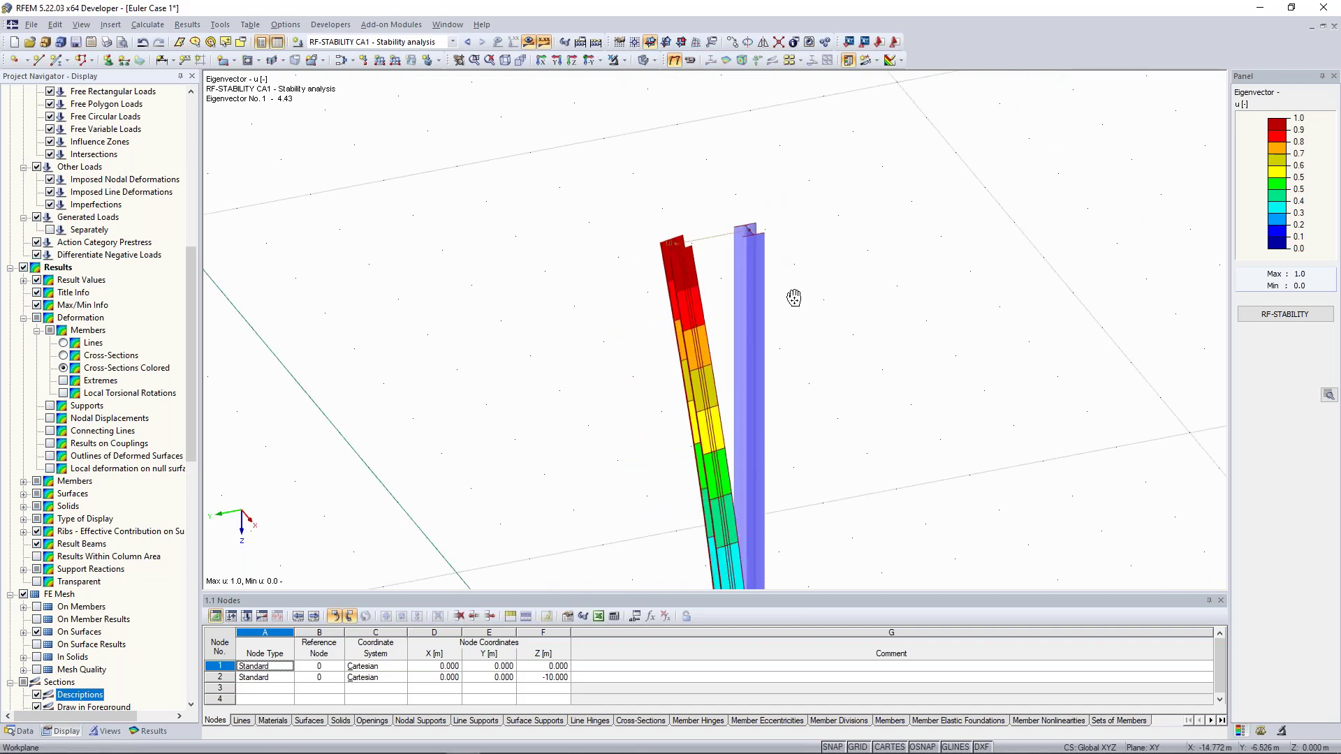
- Turn on the local axis systems of members for the column to identify its buckling axis
middle_drag(794, 296, 792, 248)
double_click(744, 270)
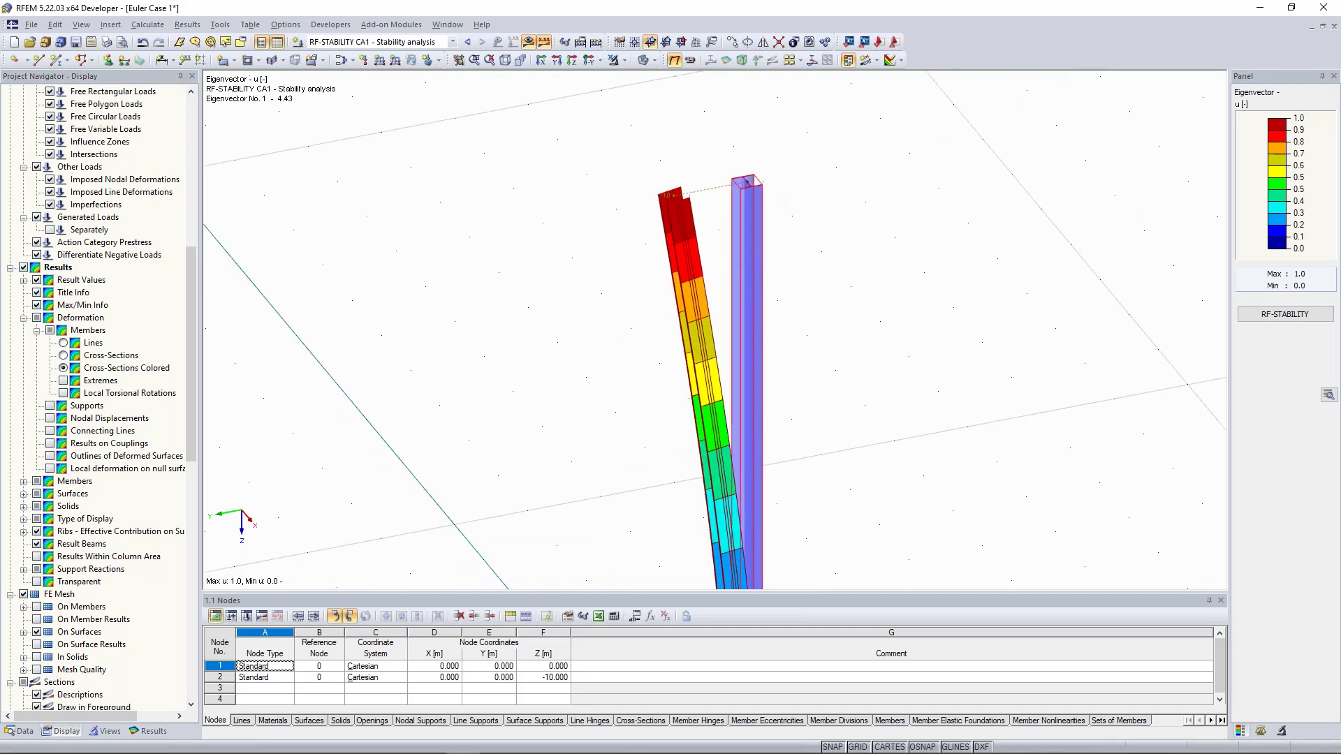
right_click(744, 270)
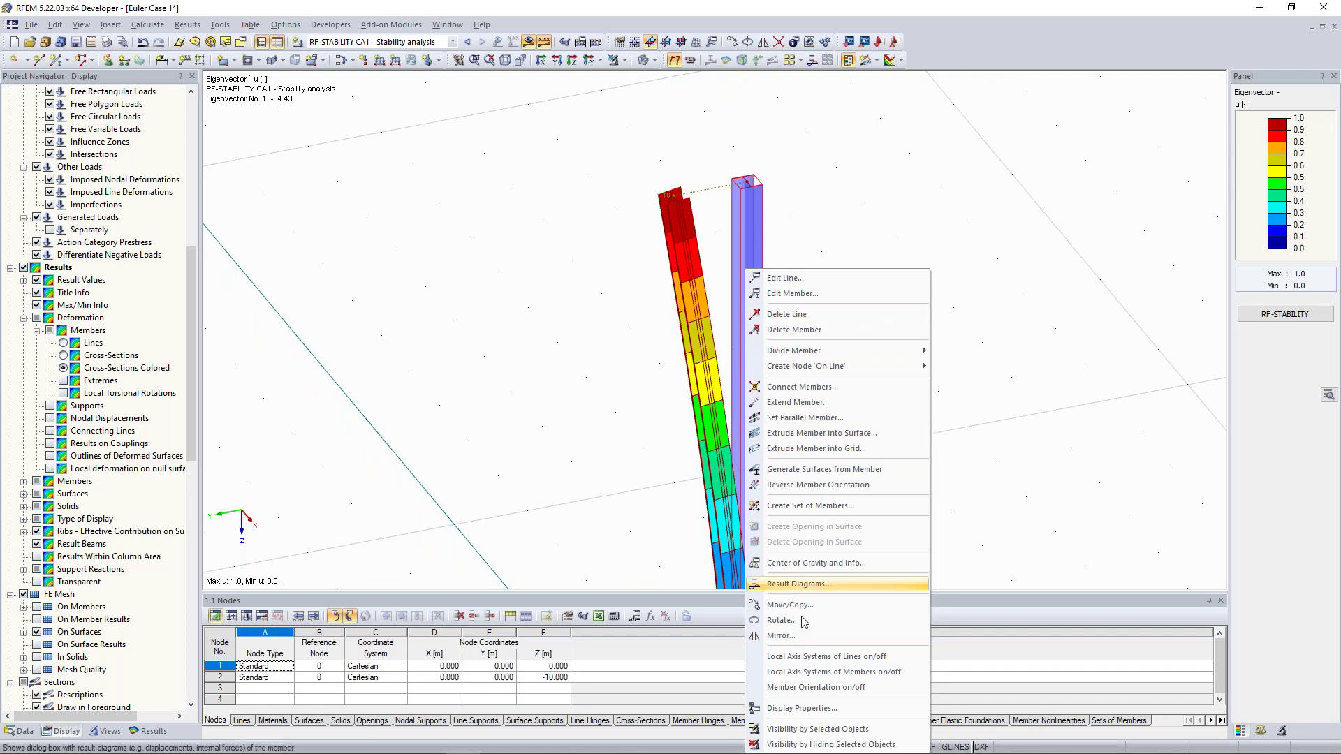
click(831, 672)
middle_drag(853, 407, 855, 347)
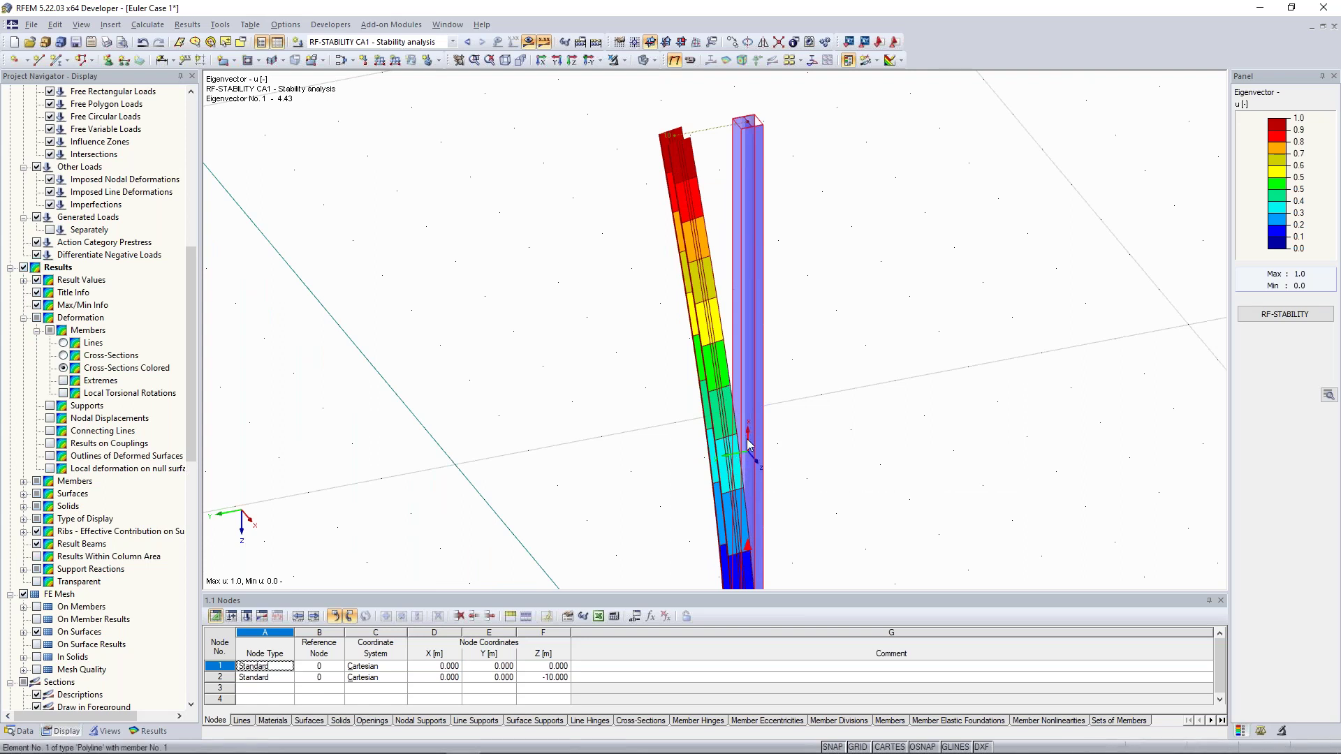
ctrl+middle_drag(712, 287, 793, 299)
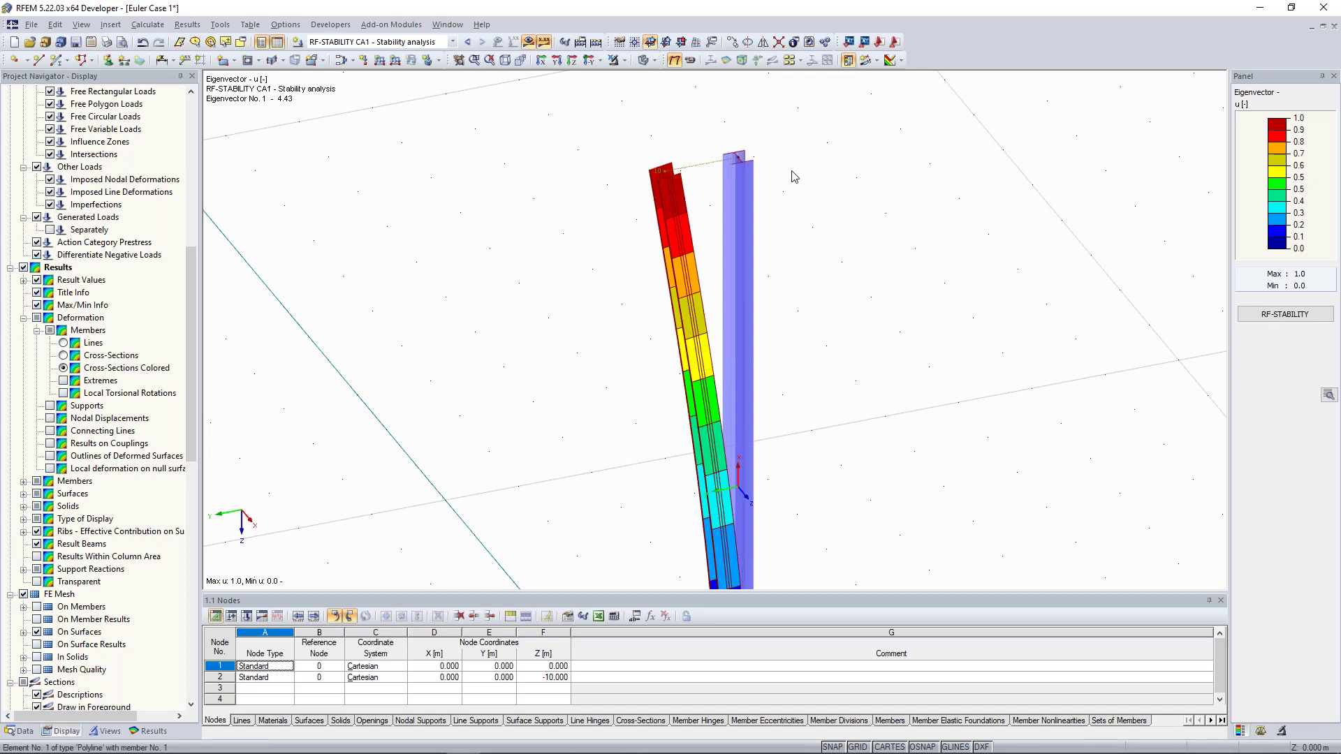
scroll(740, 183, up, 1)
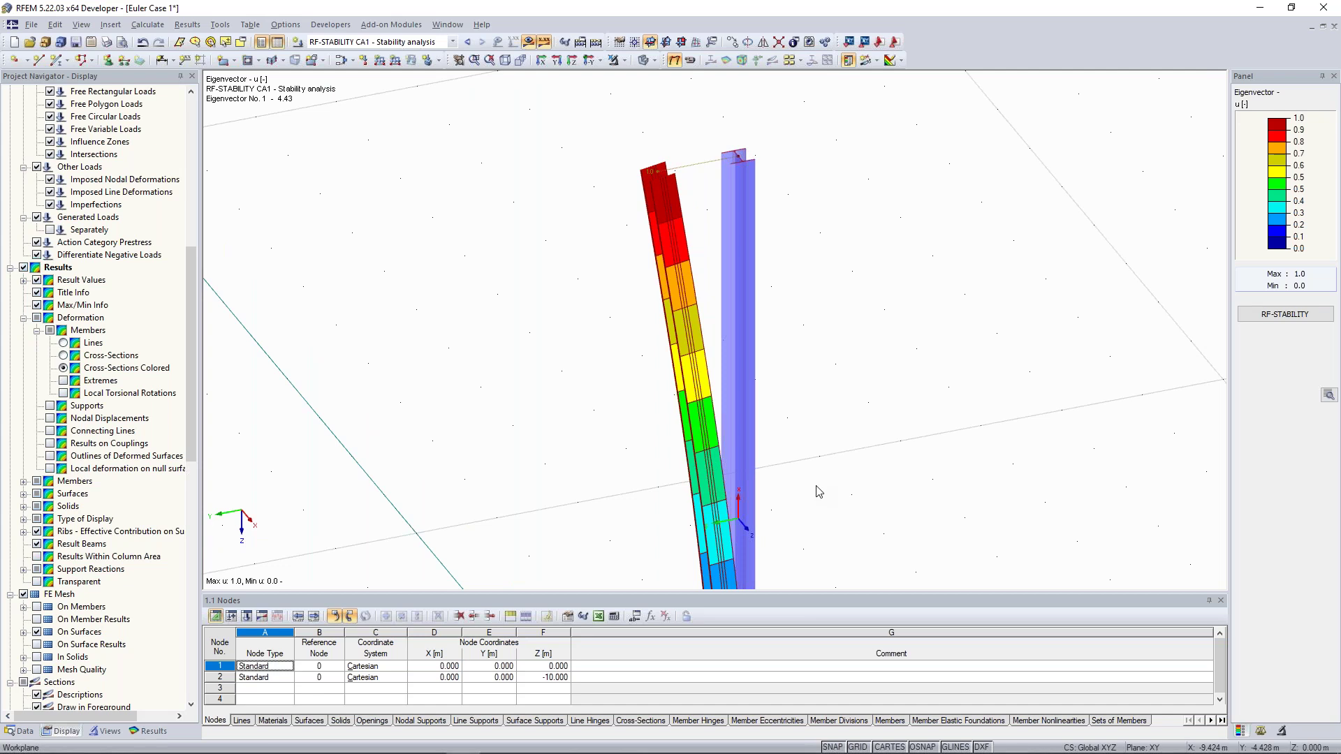
- Display eigenvector no. 2 and inspect the column's buckling direction relative to its local axes
click(1261, 731)
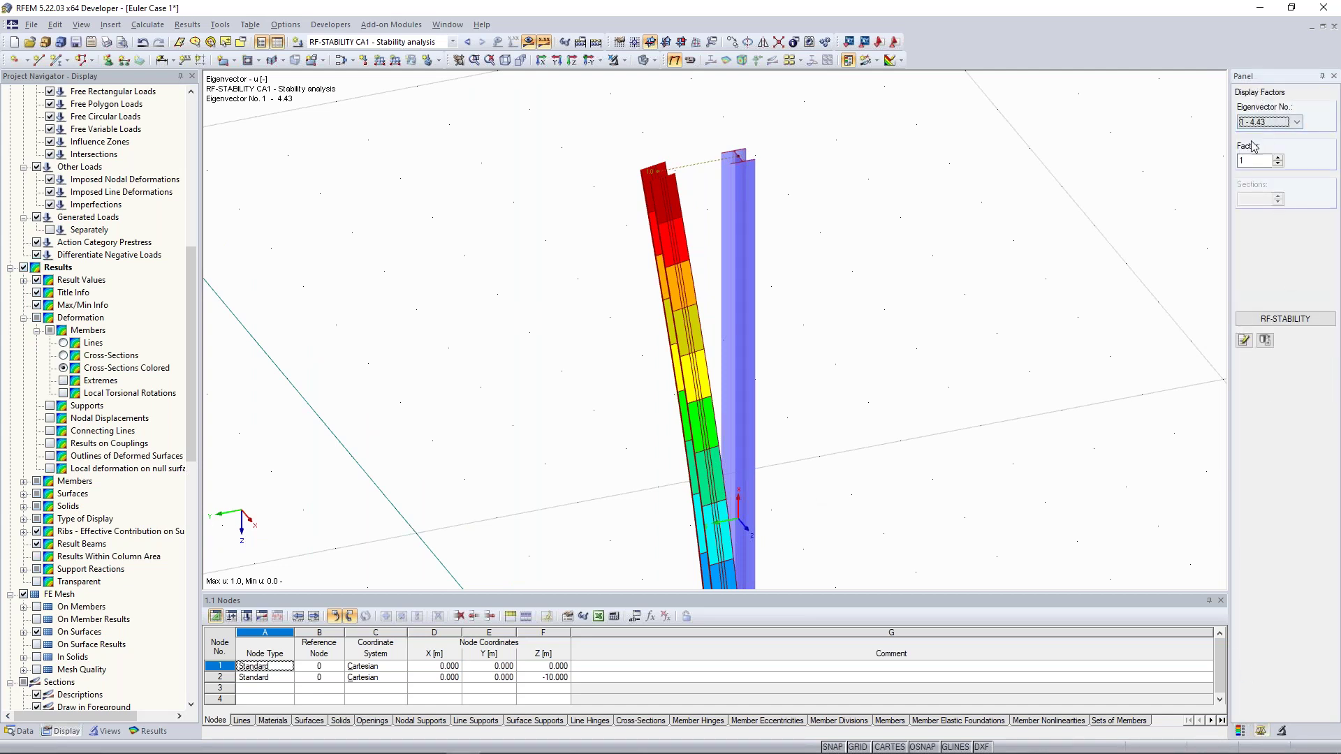
click(1265, 123)
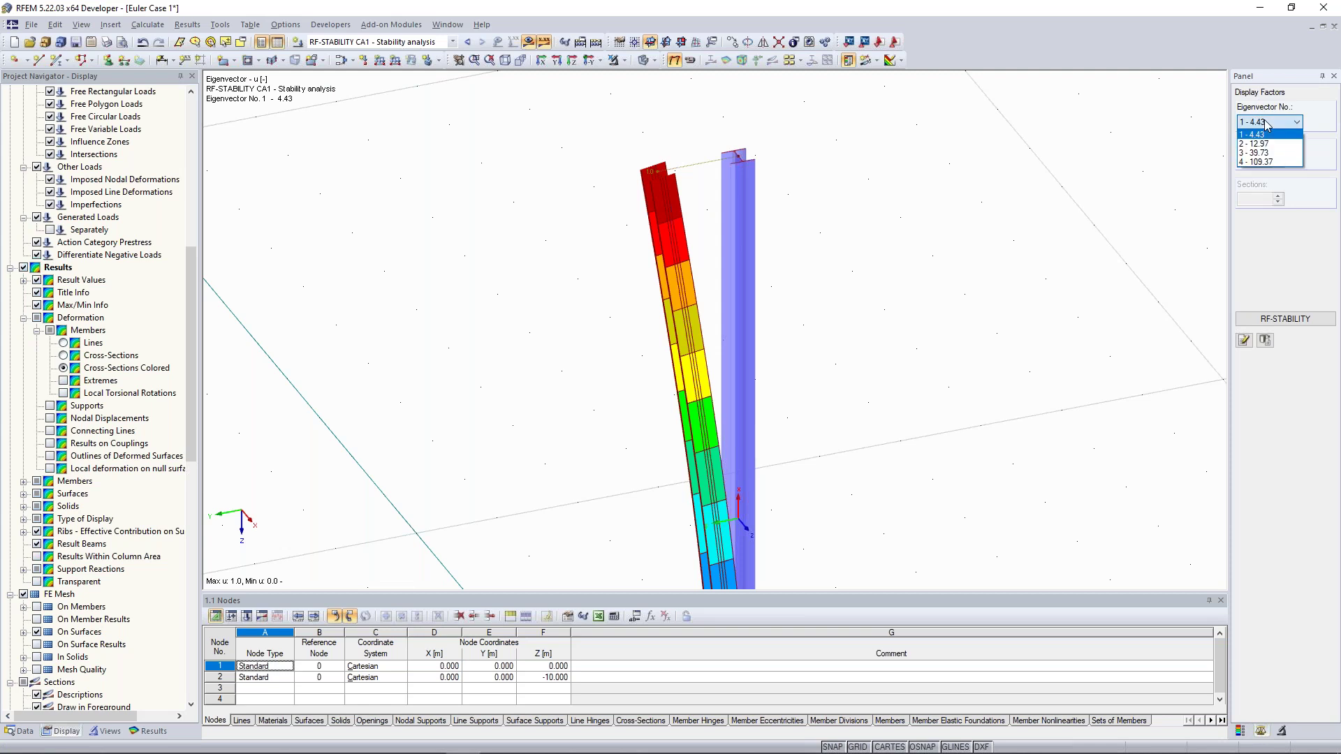
click(1262, 144)
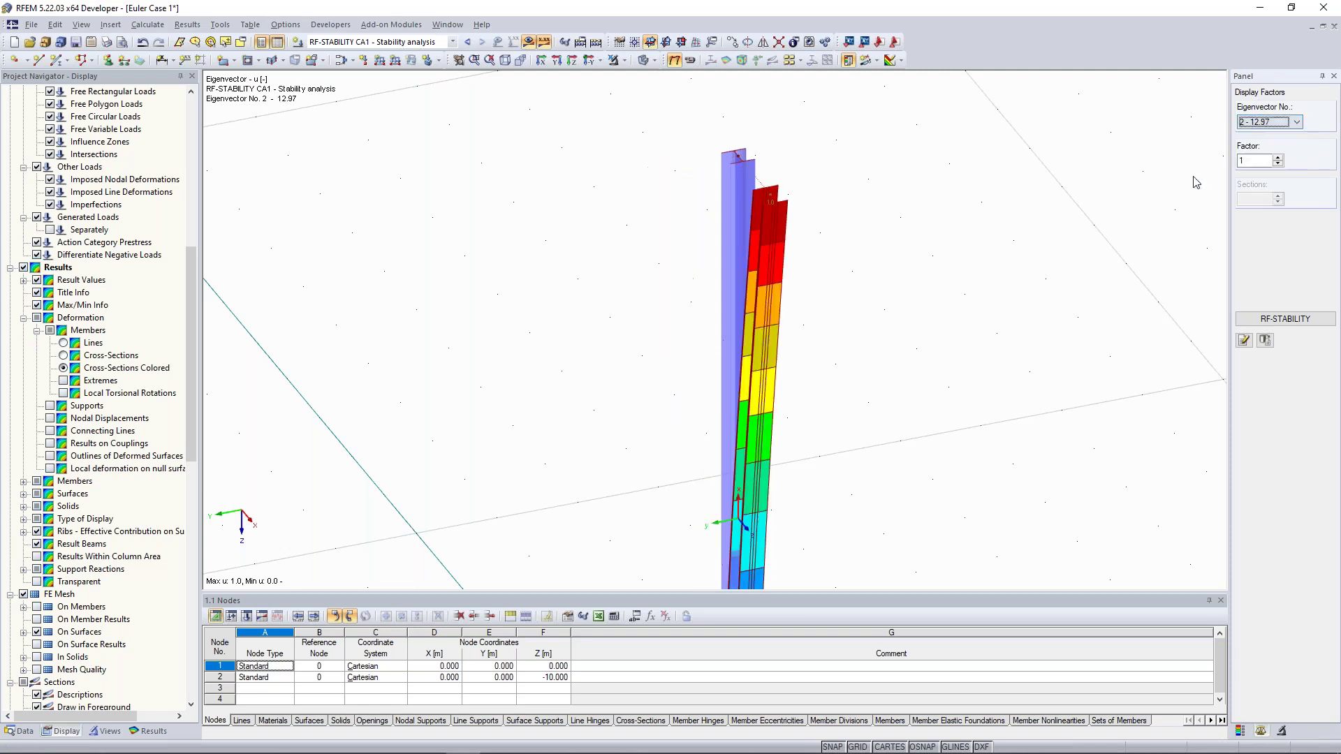
middle_drag(685, 353, 938, 302)
scroll(938, 302, down, 5)
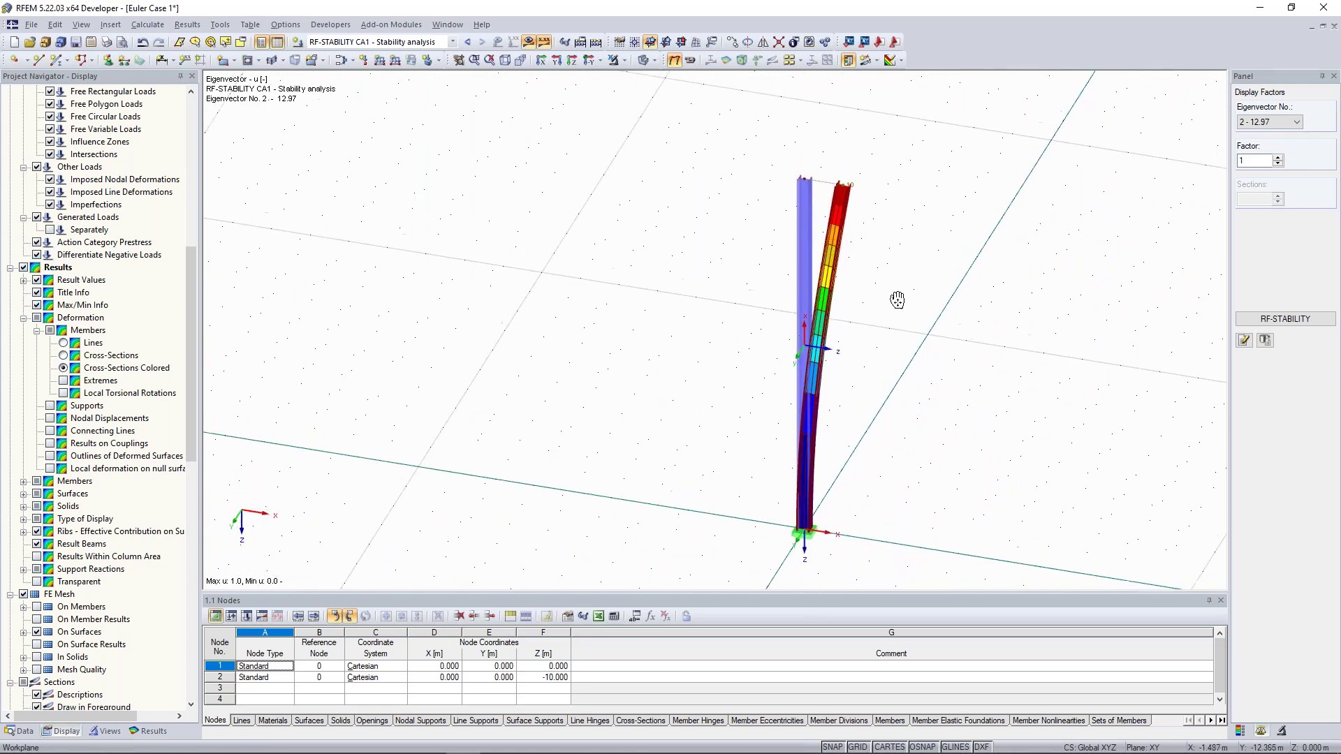
scroll(850, 318, up, 3)
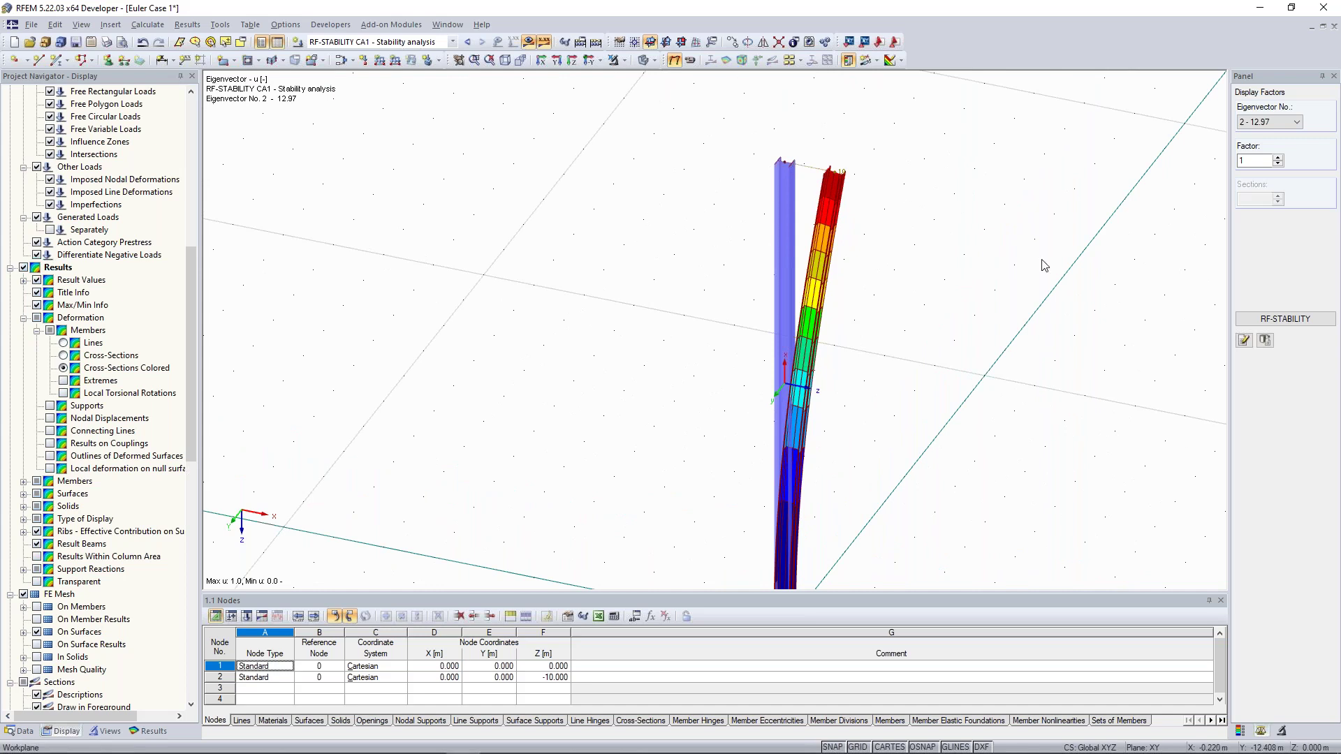
- Reopen the RF-STABILITY results with the critical load factors
click(1250, 319)
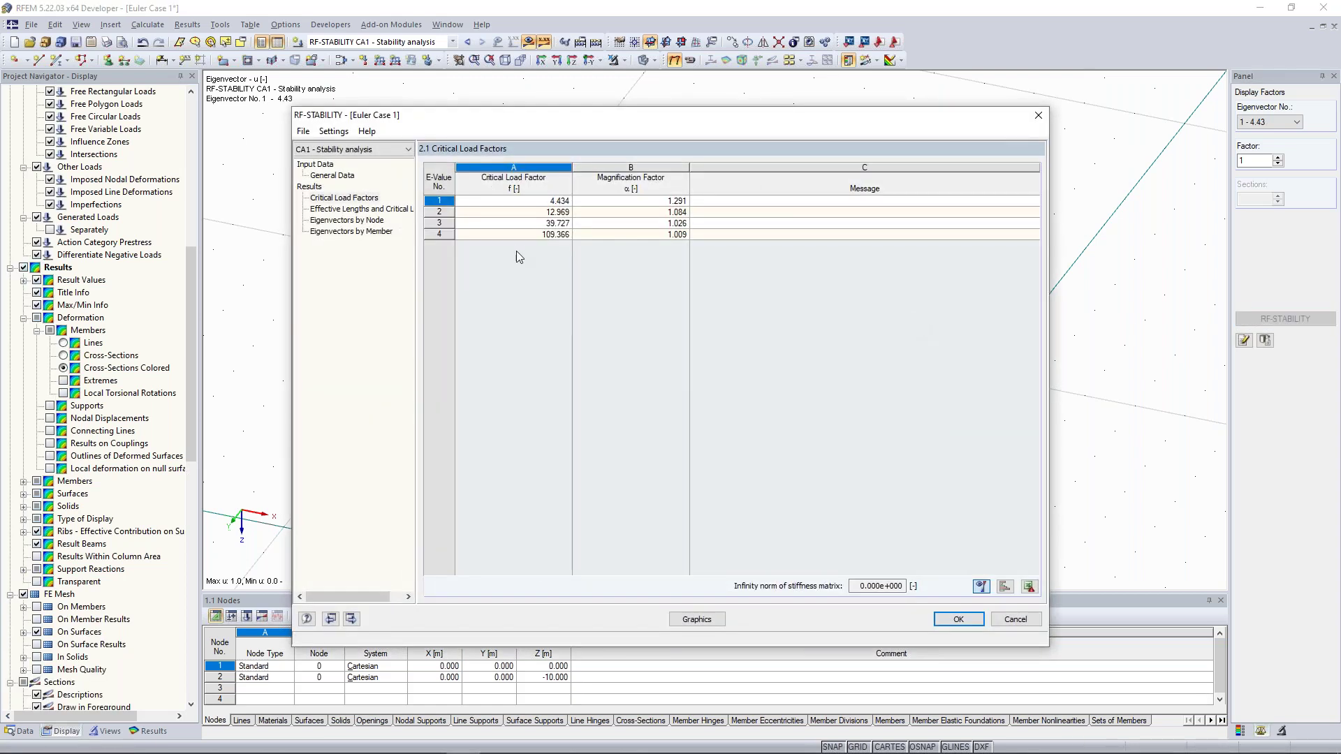
- Review the effective lengths and critical loads of eigenvectors 1 and 2, comparing them with the column's second buckling shape
click(372, 210)
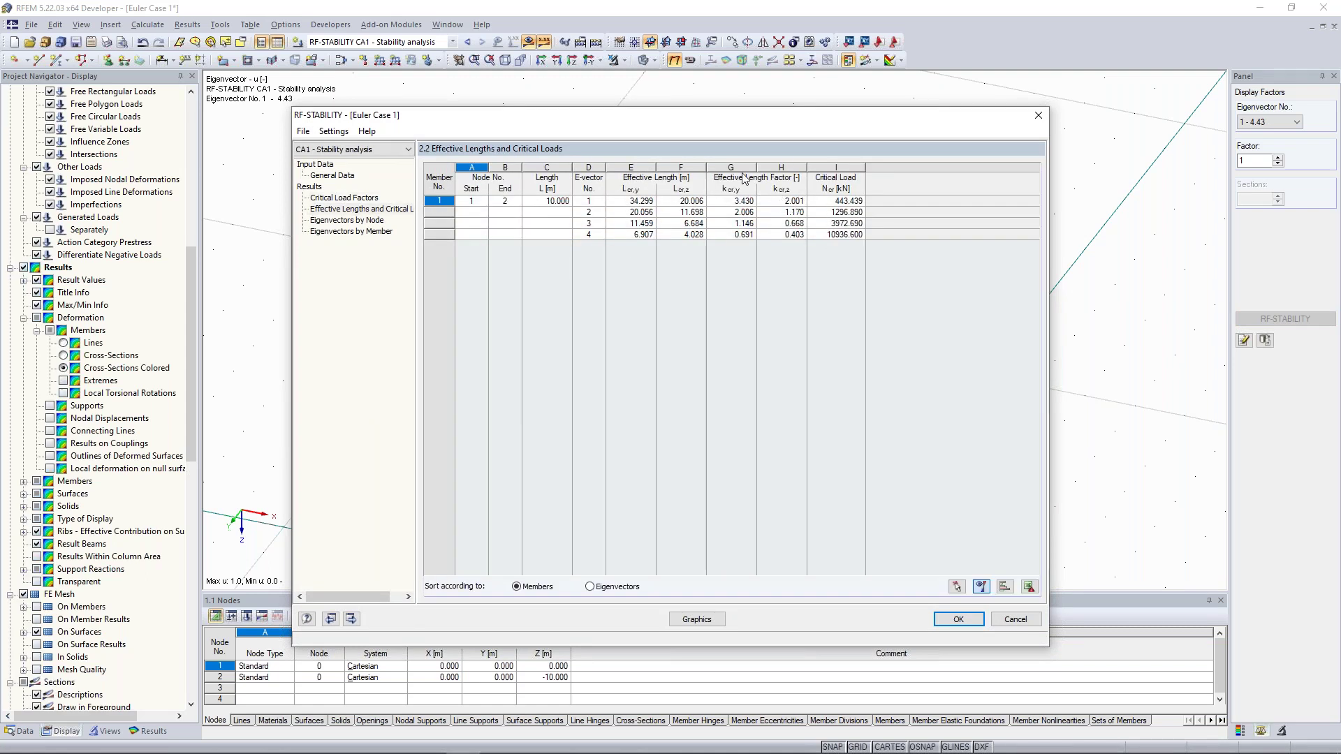
click(794, 201)
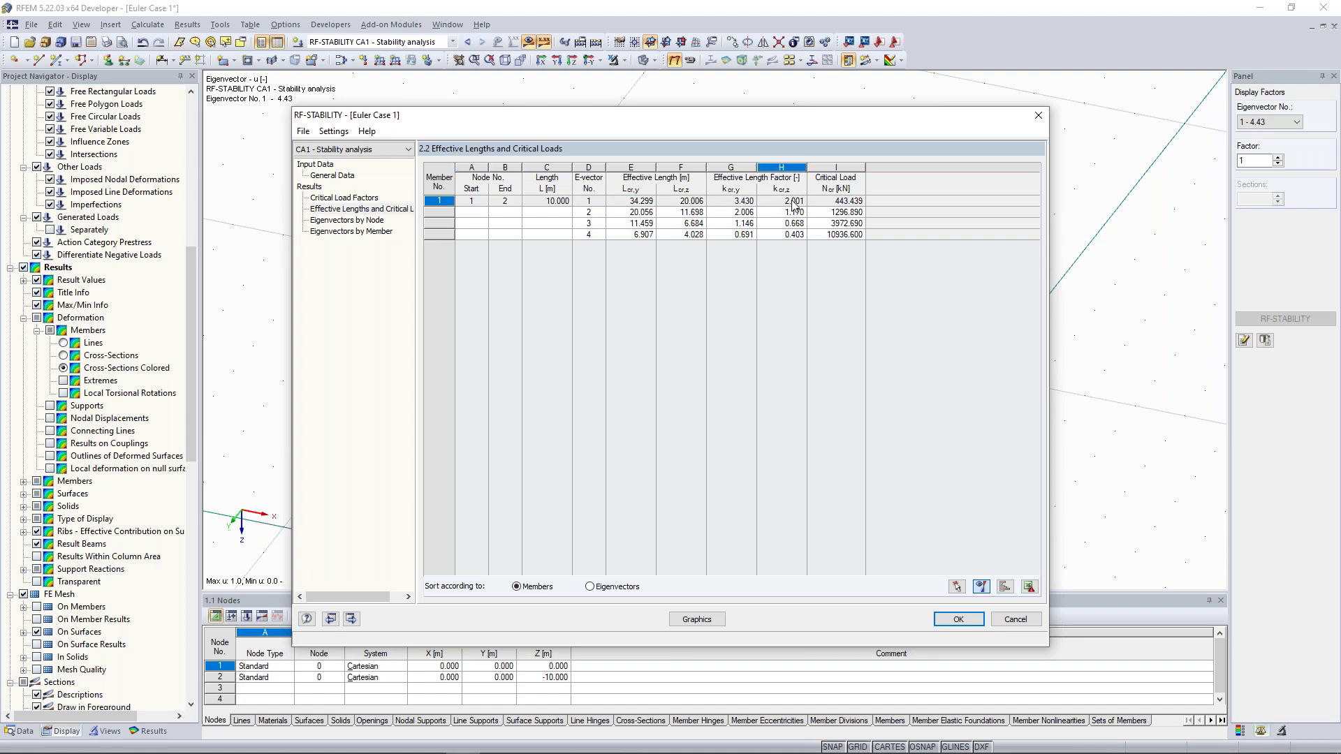
click(742, 215)
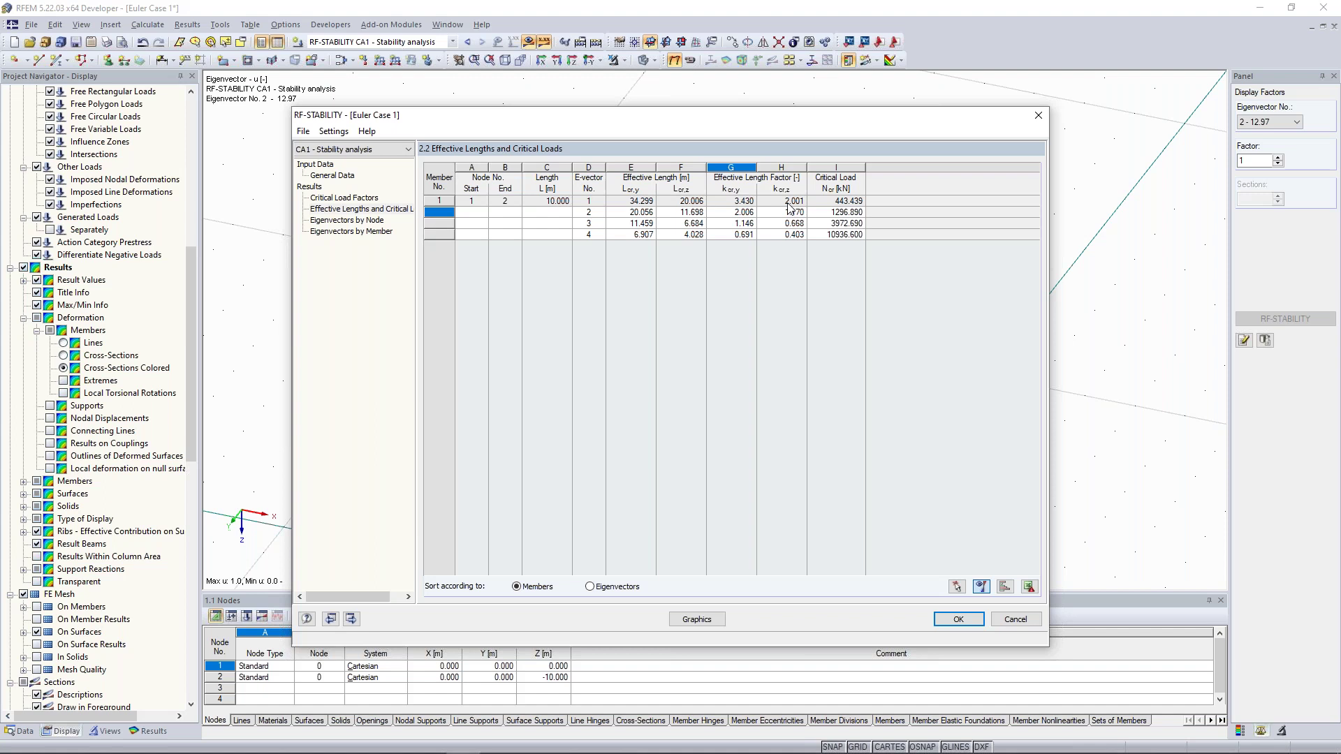
drag(767, 117, 674, 405)
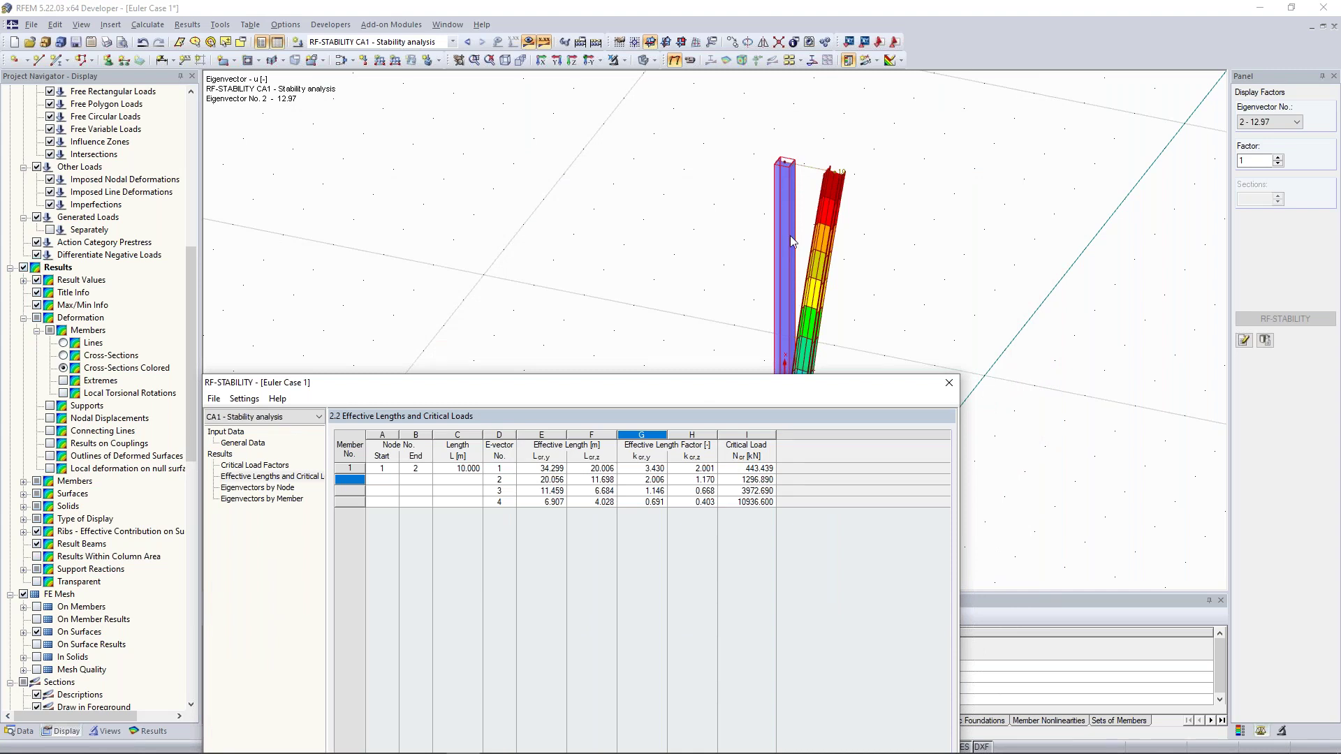
drag(757, 381, 770, 327)
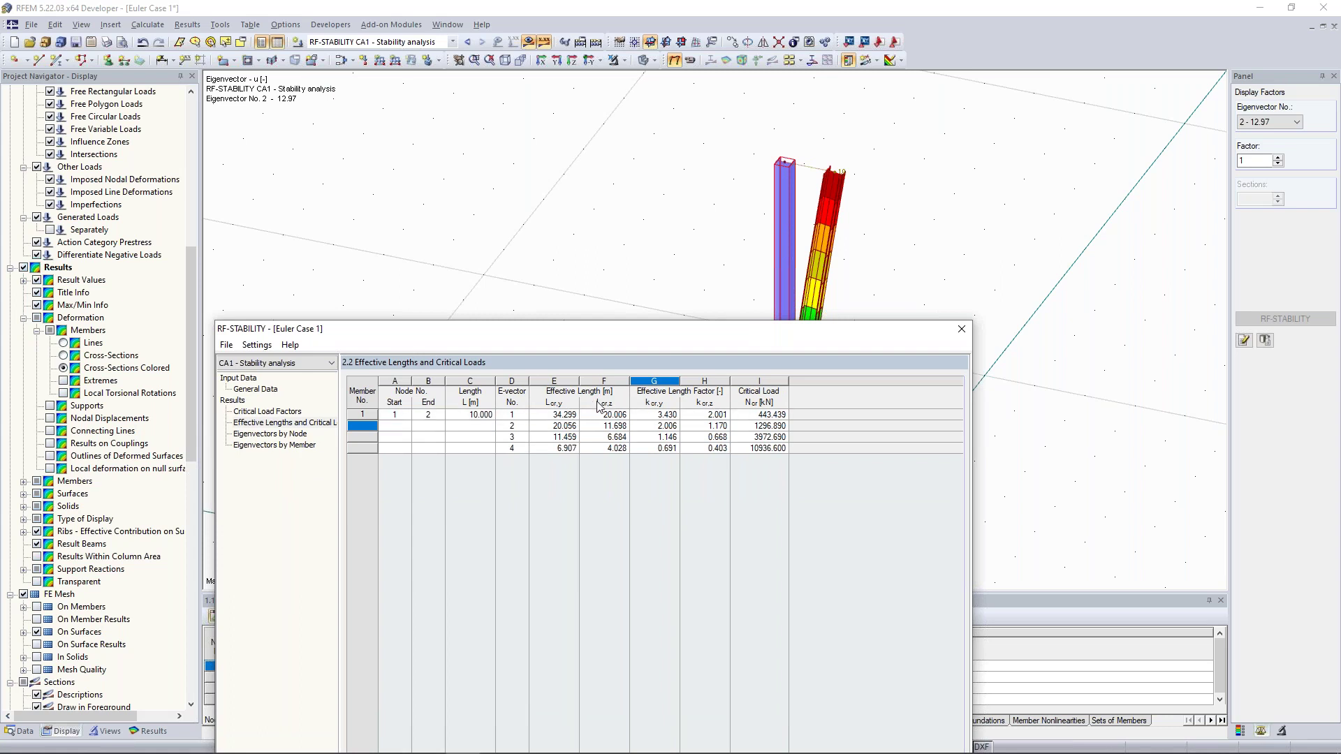
drag(639, 327, 718, 62)
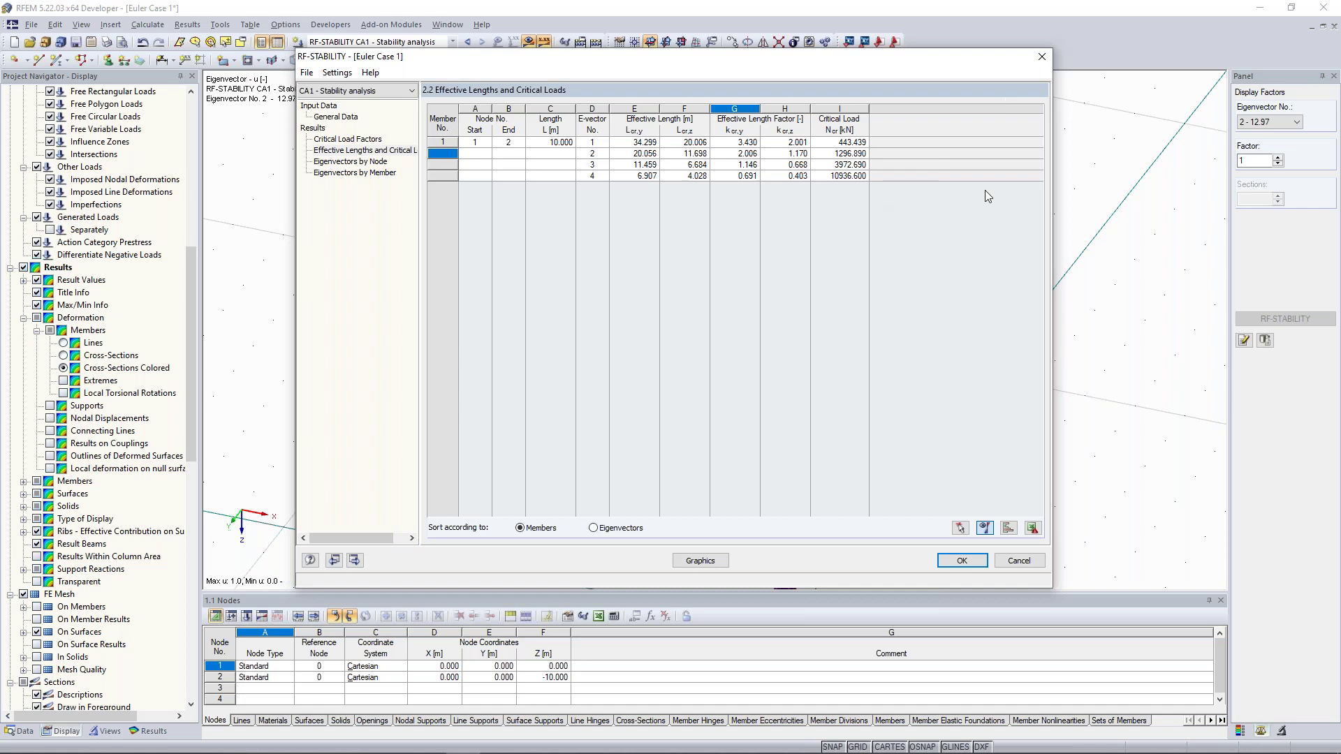
click(1038, 65)
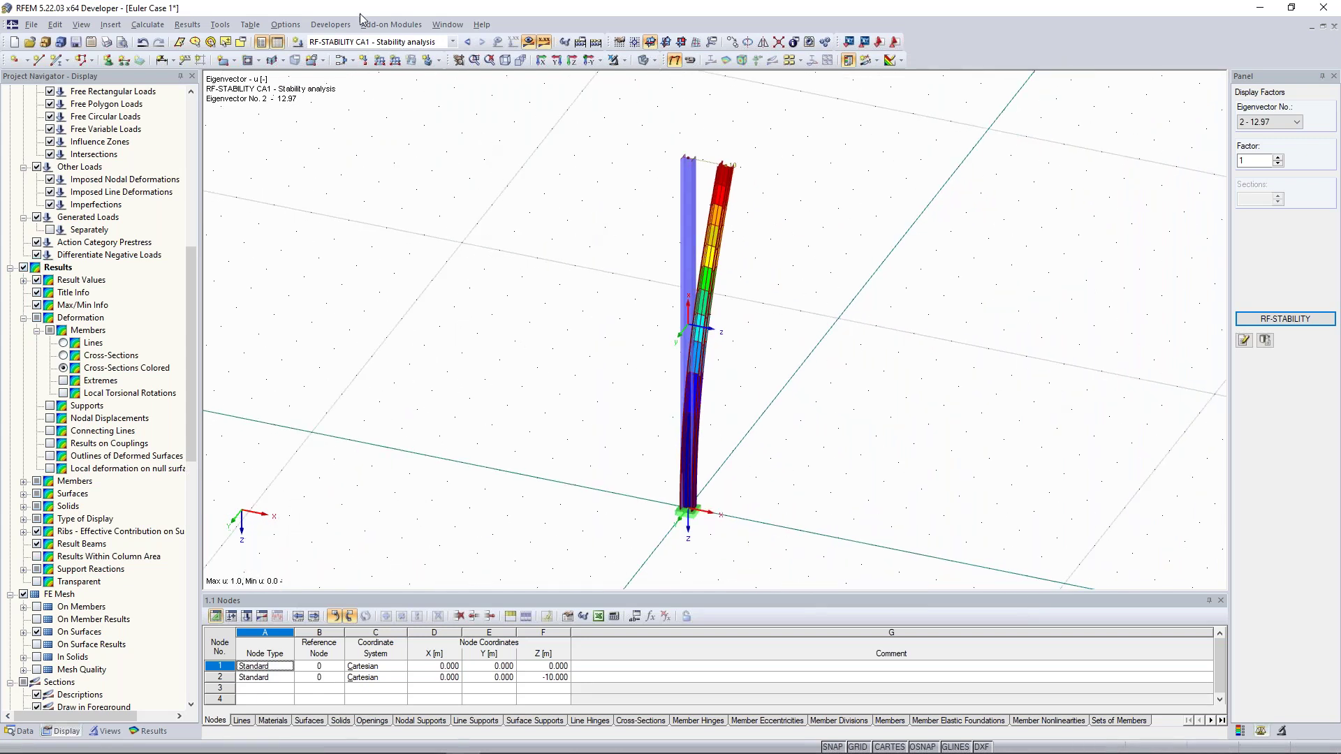
- Deactivate the shear stiffness of members in the global calculation parameters and accept the deletion of all results
click(284, 28)
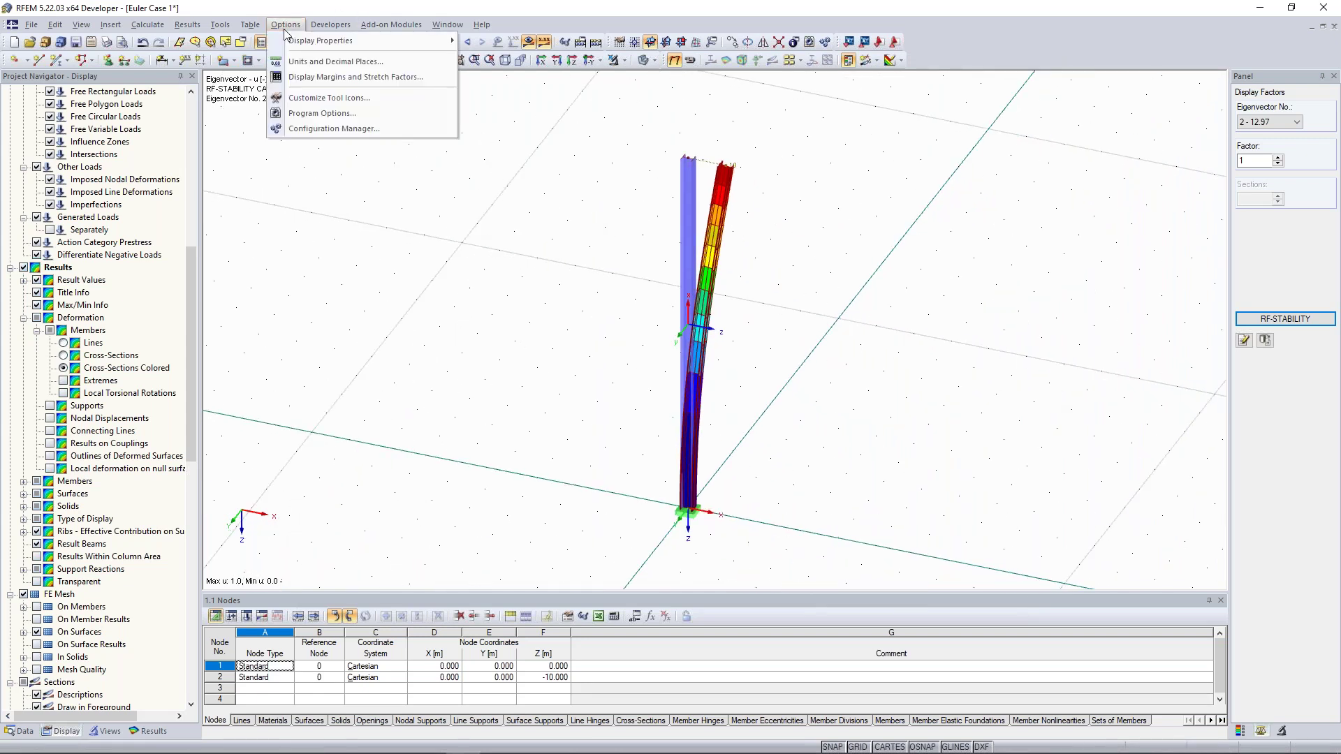
mouse_move(148, 30)
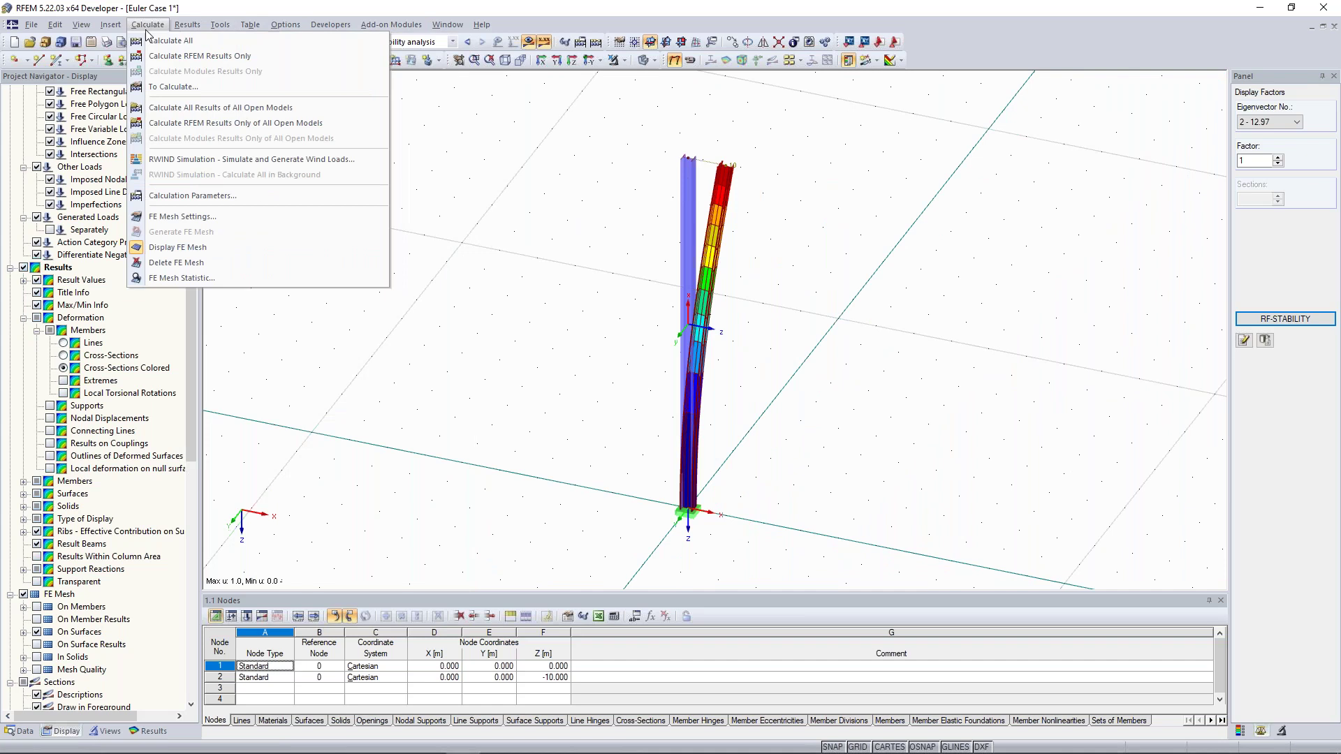
click(210, 196)
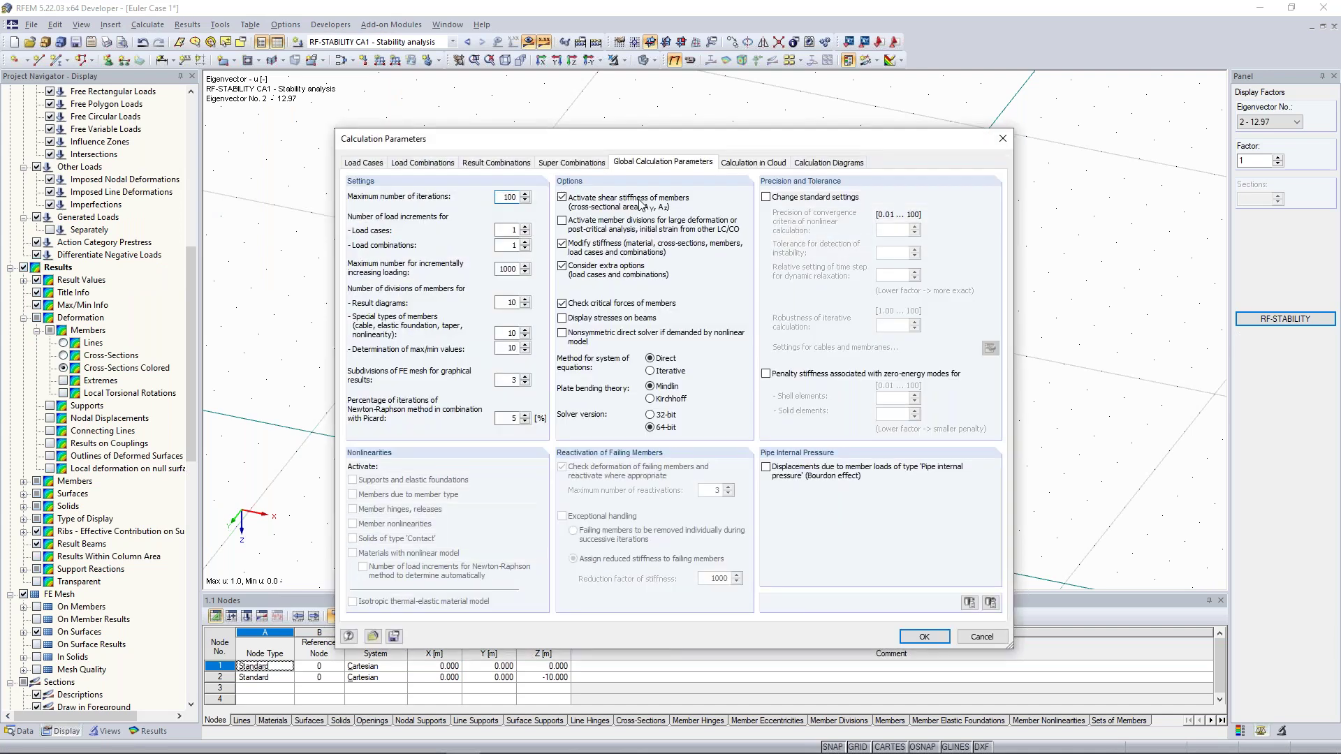
click(591, 209)
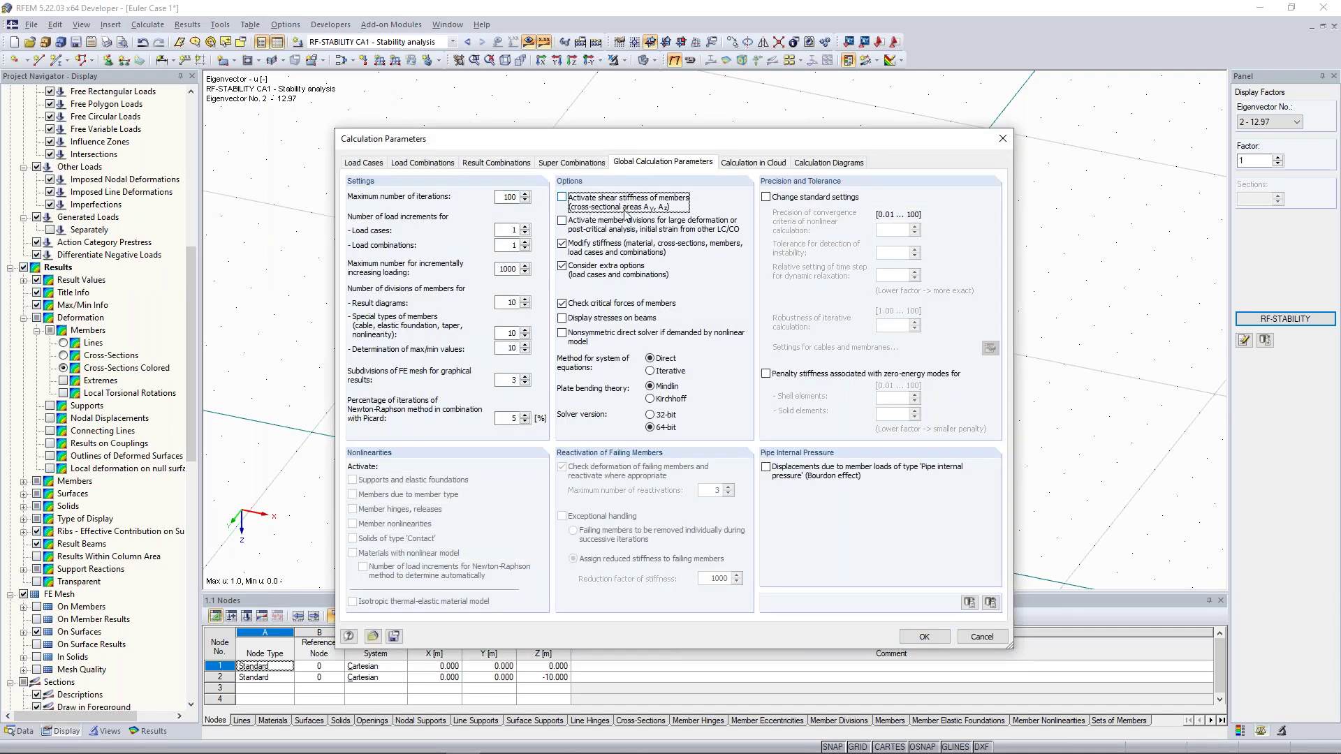
click(926, 637)
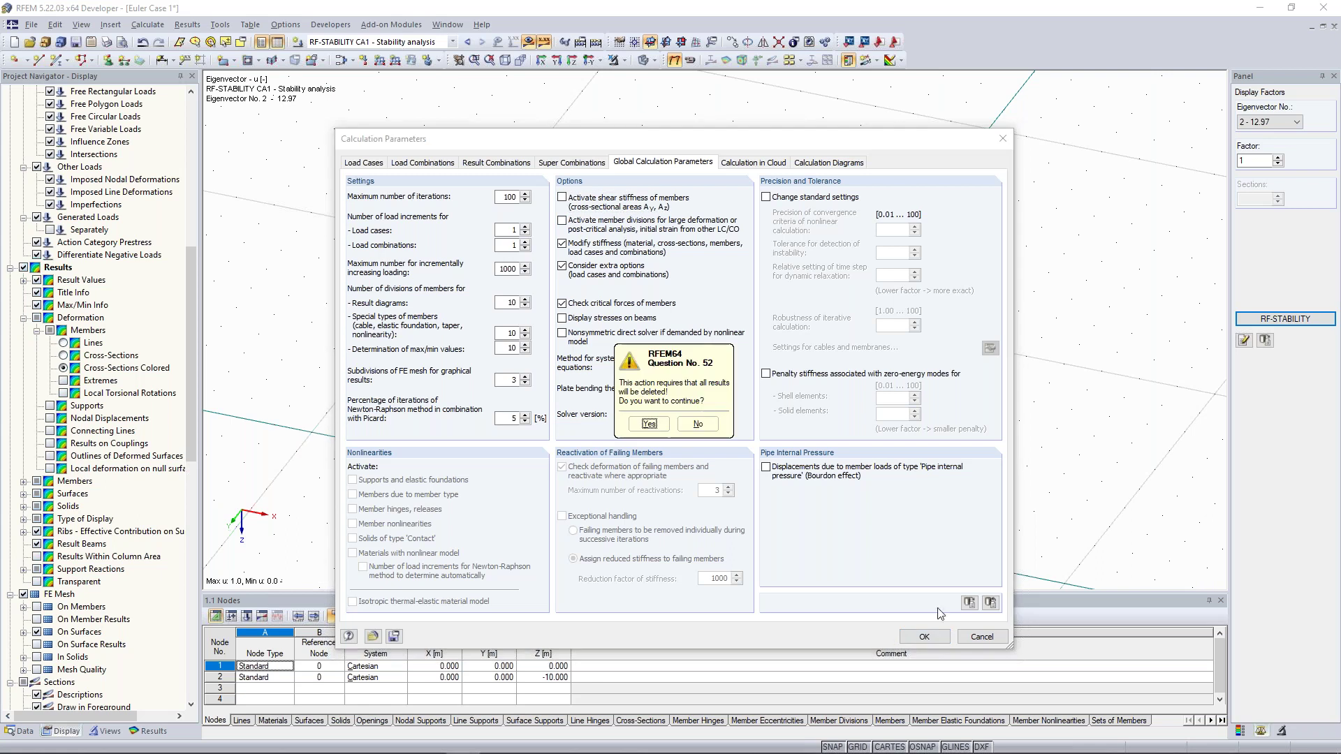
click(648, 423)
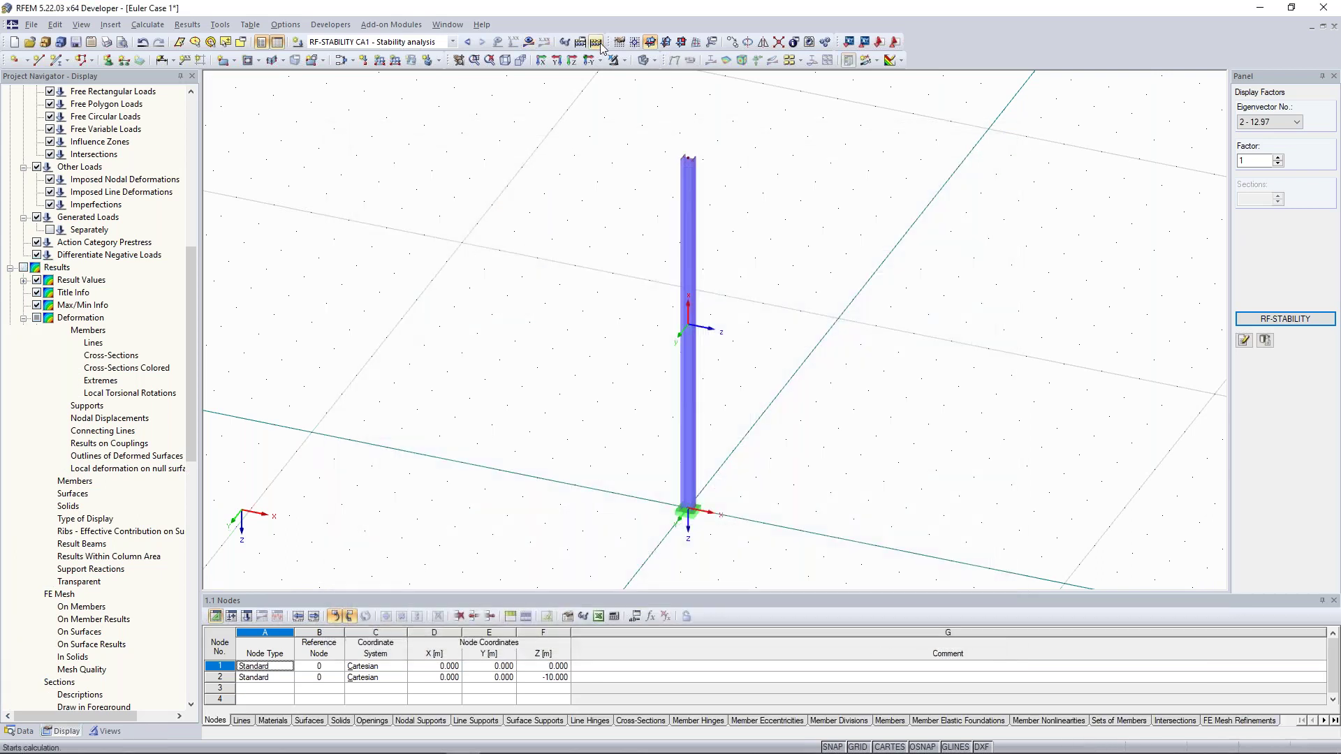
- Recalculate the model and review the updated critical load factors and effective lengths in RF-STABILITY
click(598, 44)
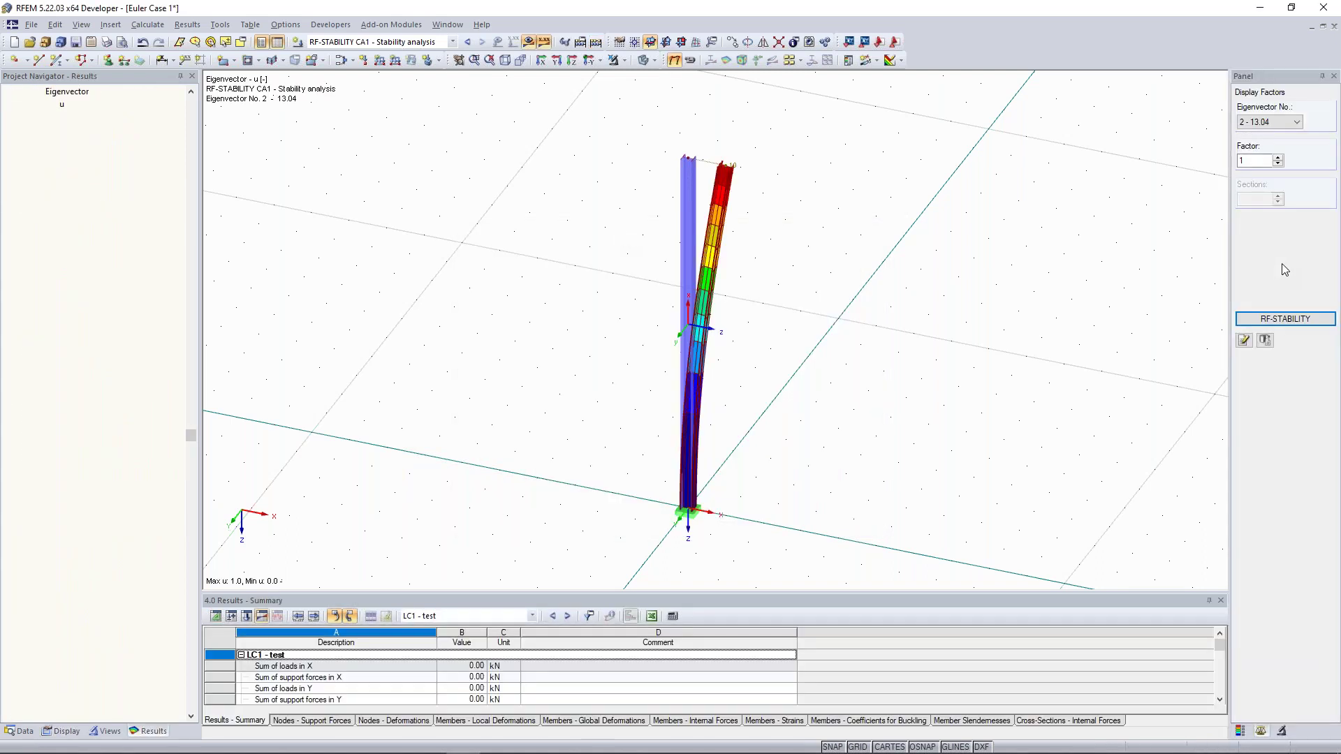
click(1281, 321)
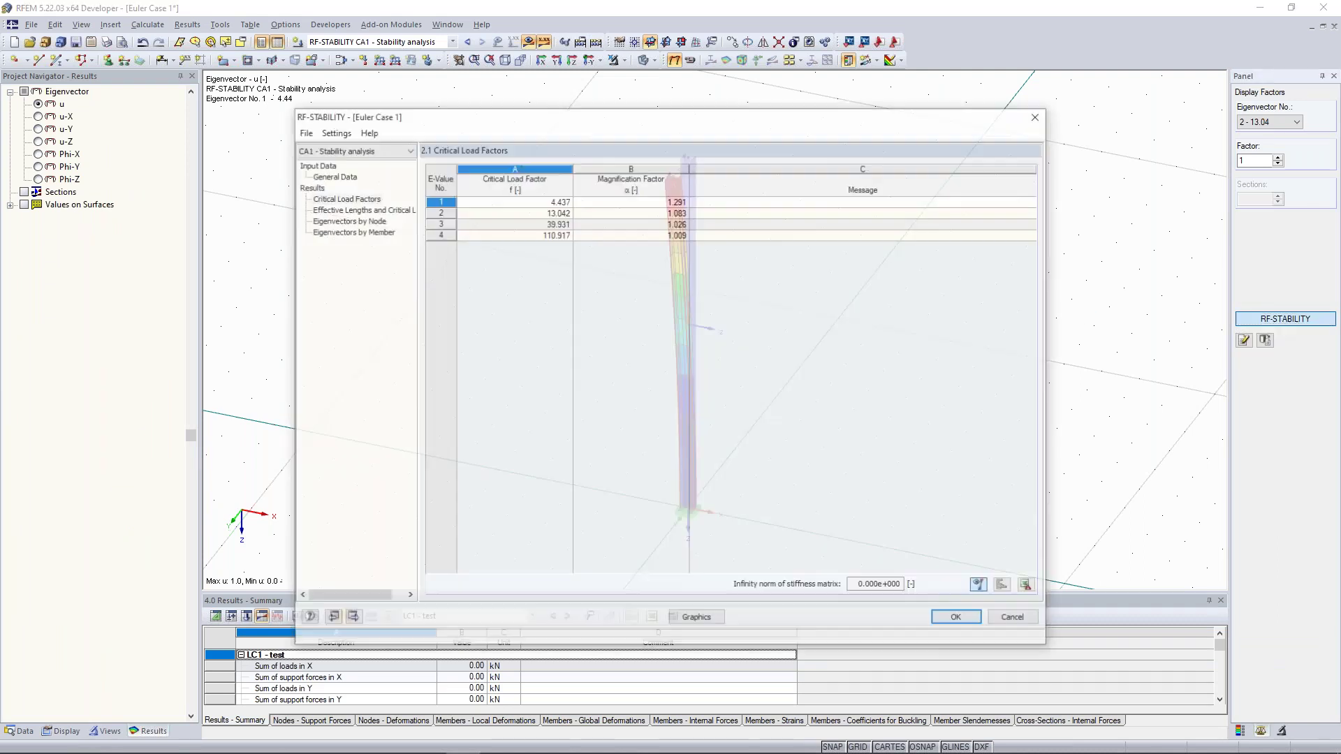
click(370, 208)
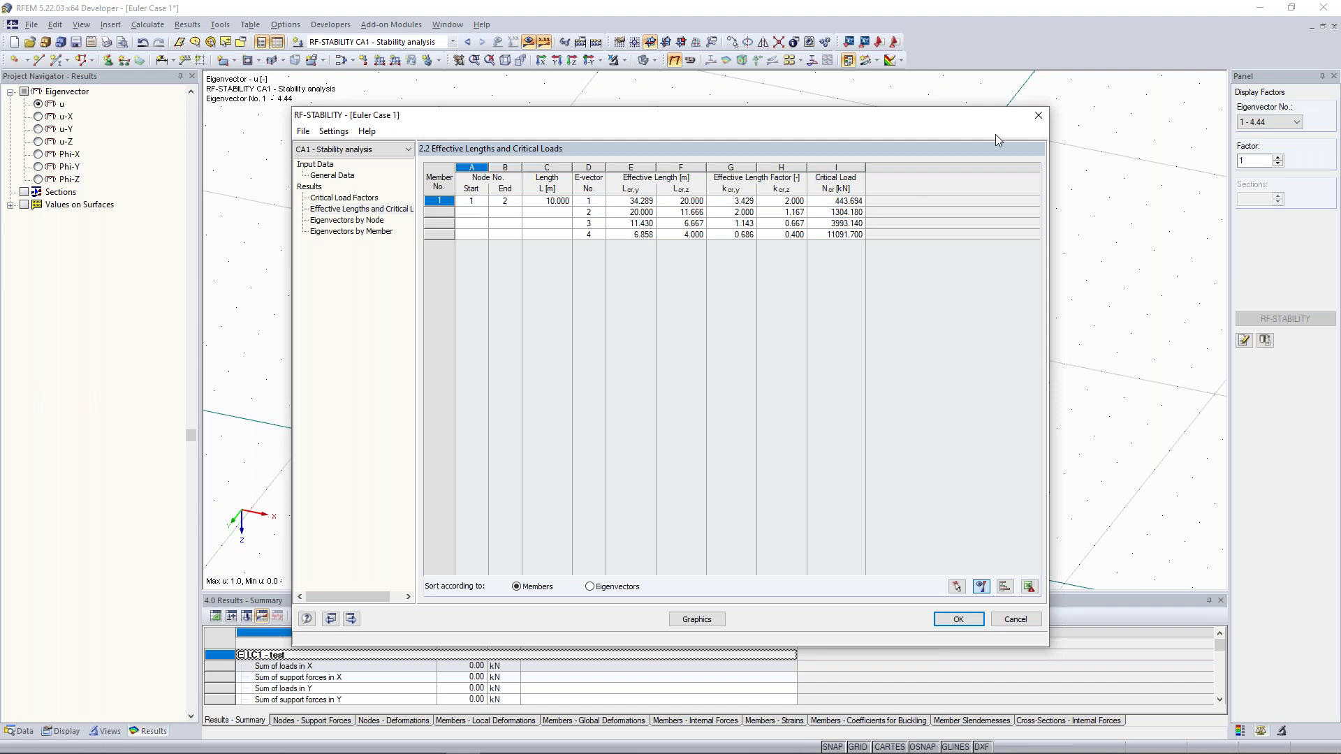
click(1030, 123)
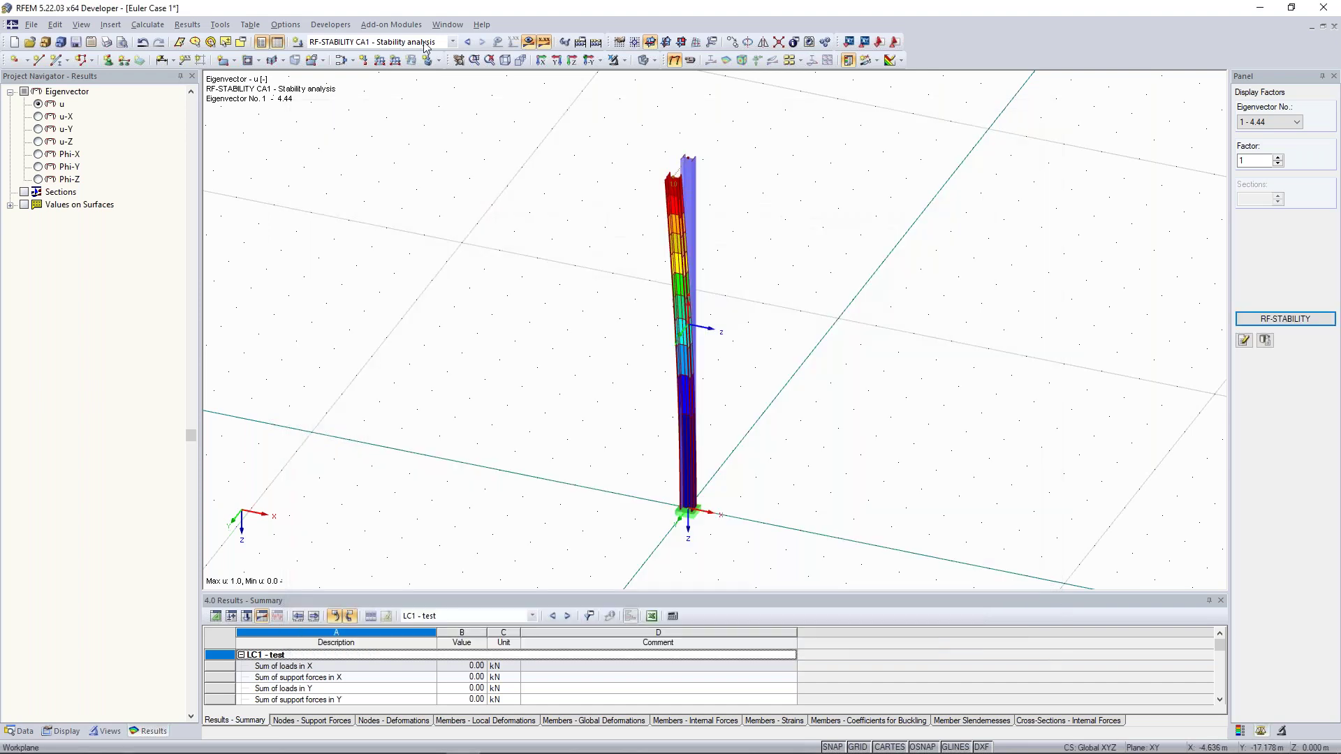
- Switch to load case LC1 and set the vertical nodal load PZ at the column head to 444 kN
click(468, 42)
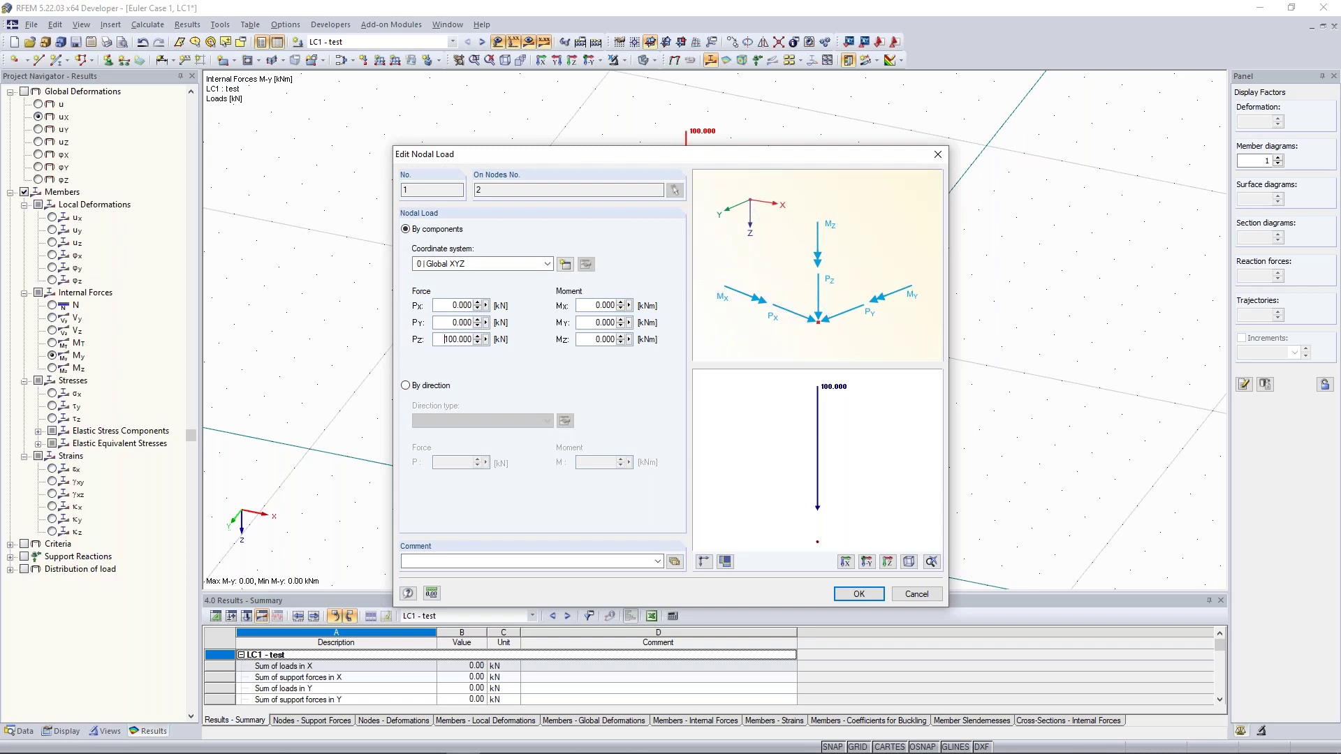
drag(445, 339, 525, 338)
text(444)
click(859, 599)
- Ensure that load case LC1 is calculated with second-order analysis (P-Delta / P-delta)
click(353, 62)
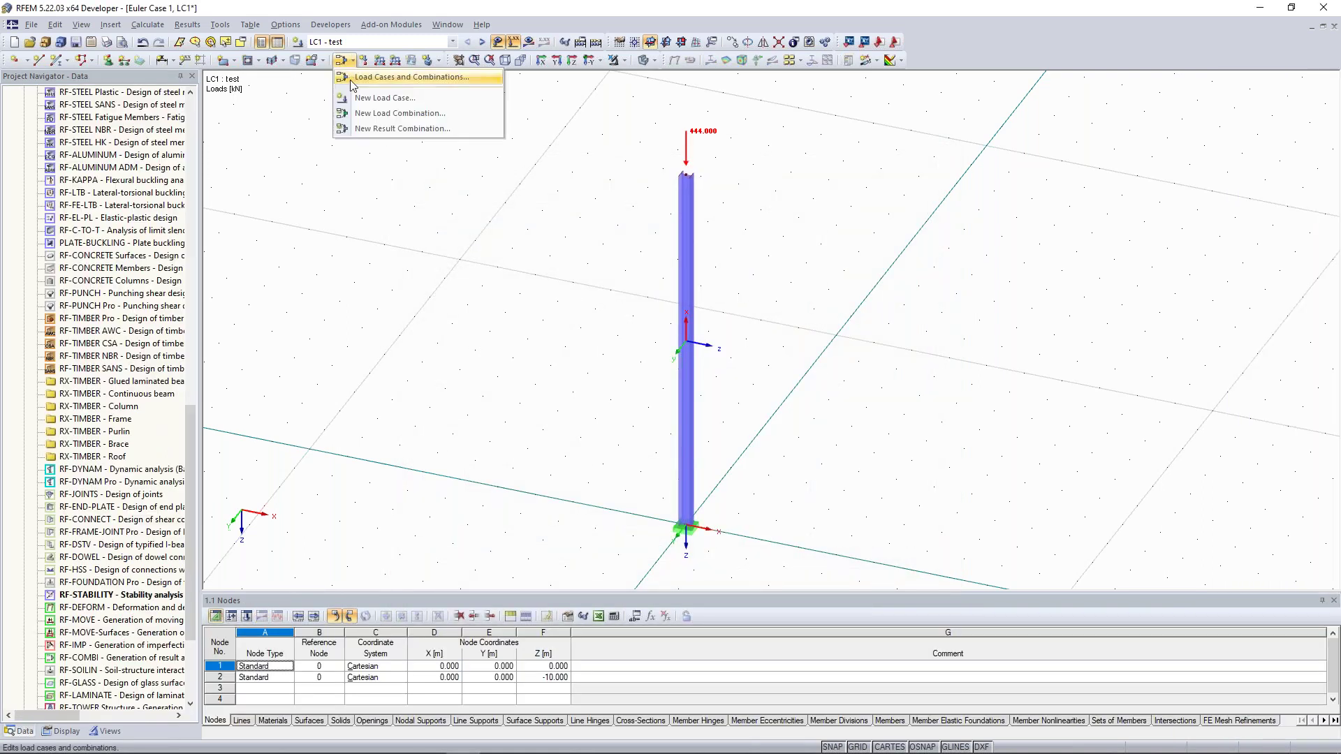
click(353, 81)
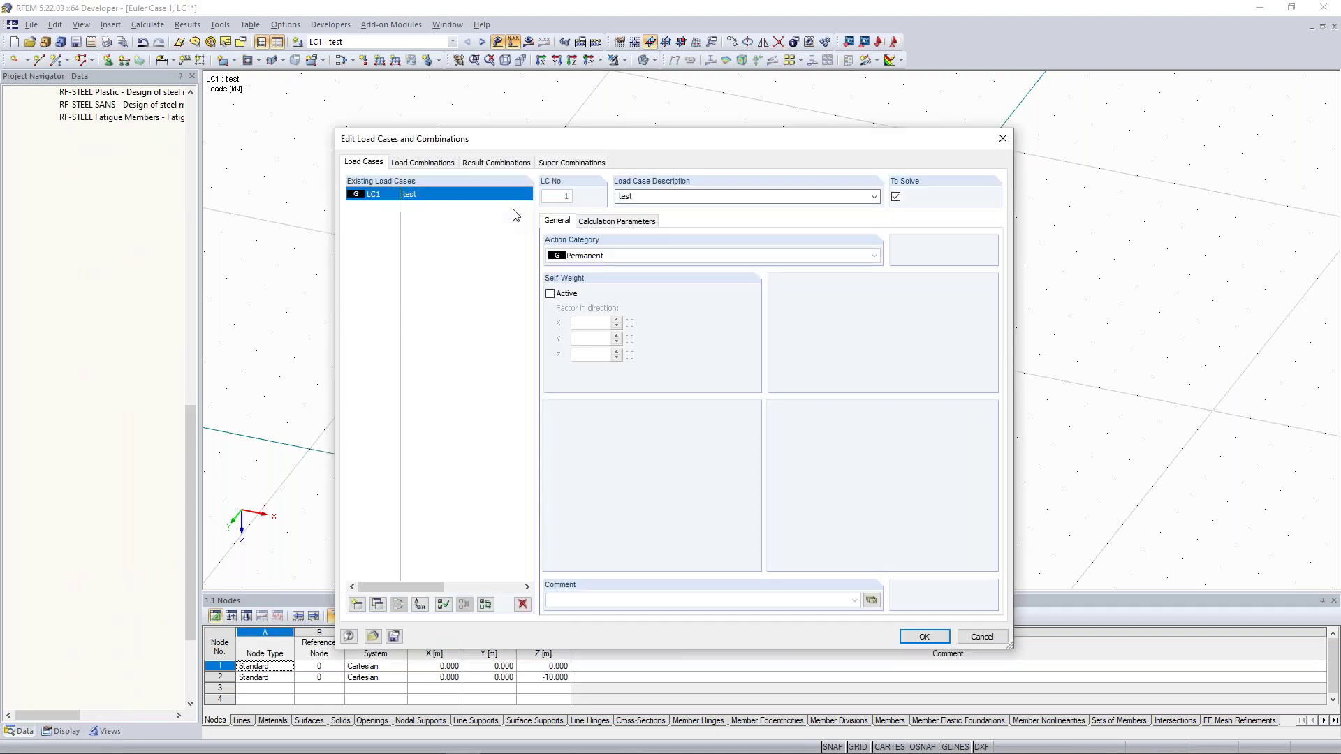
click(597, 222)
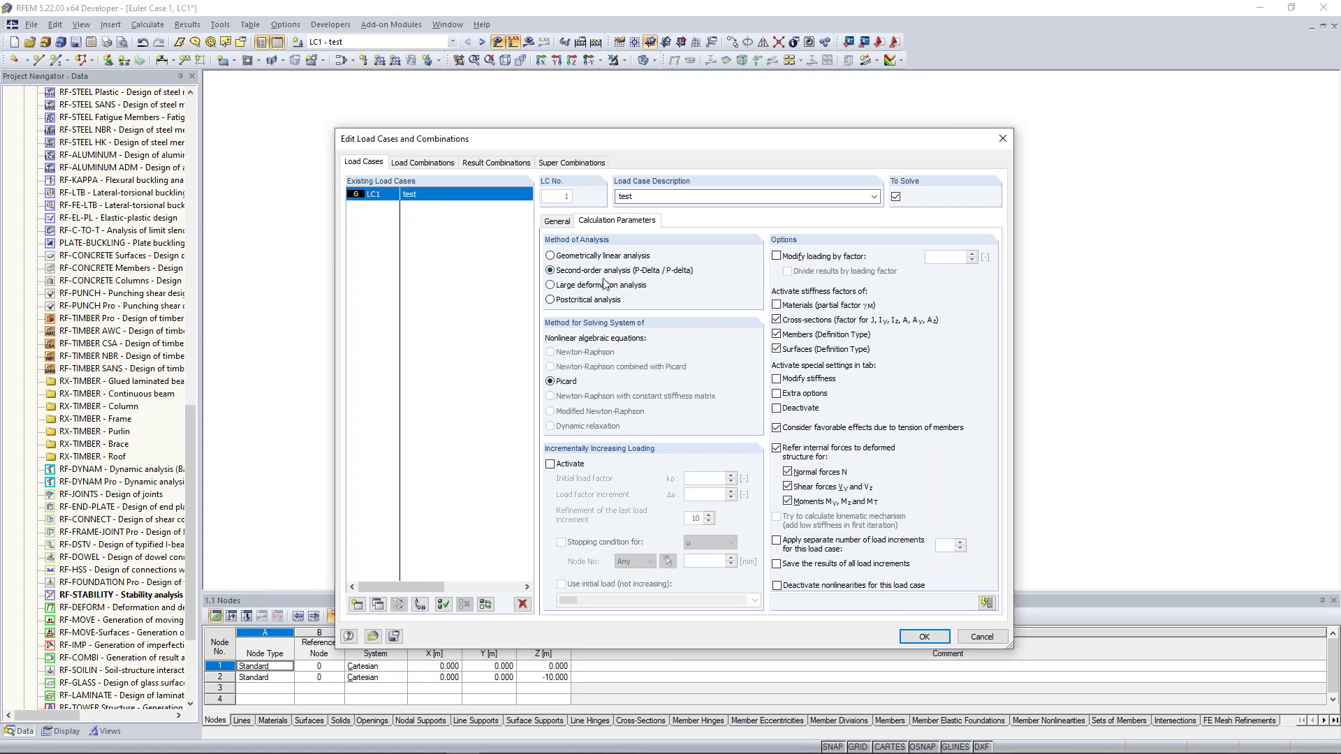
click(920, 637)
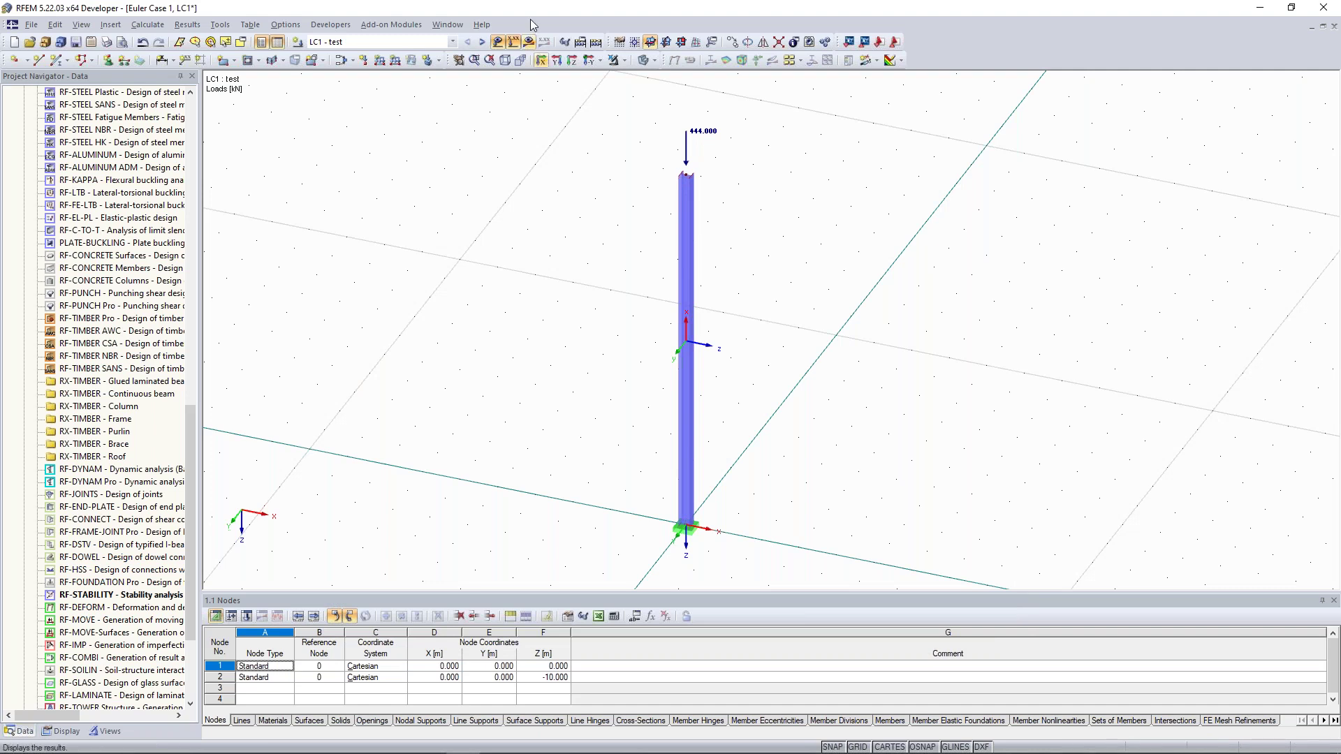
- Calculate LC1, read the calculation message description with the column in view, and close the messages
click(528, 41)
click(645, 408)
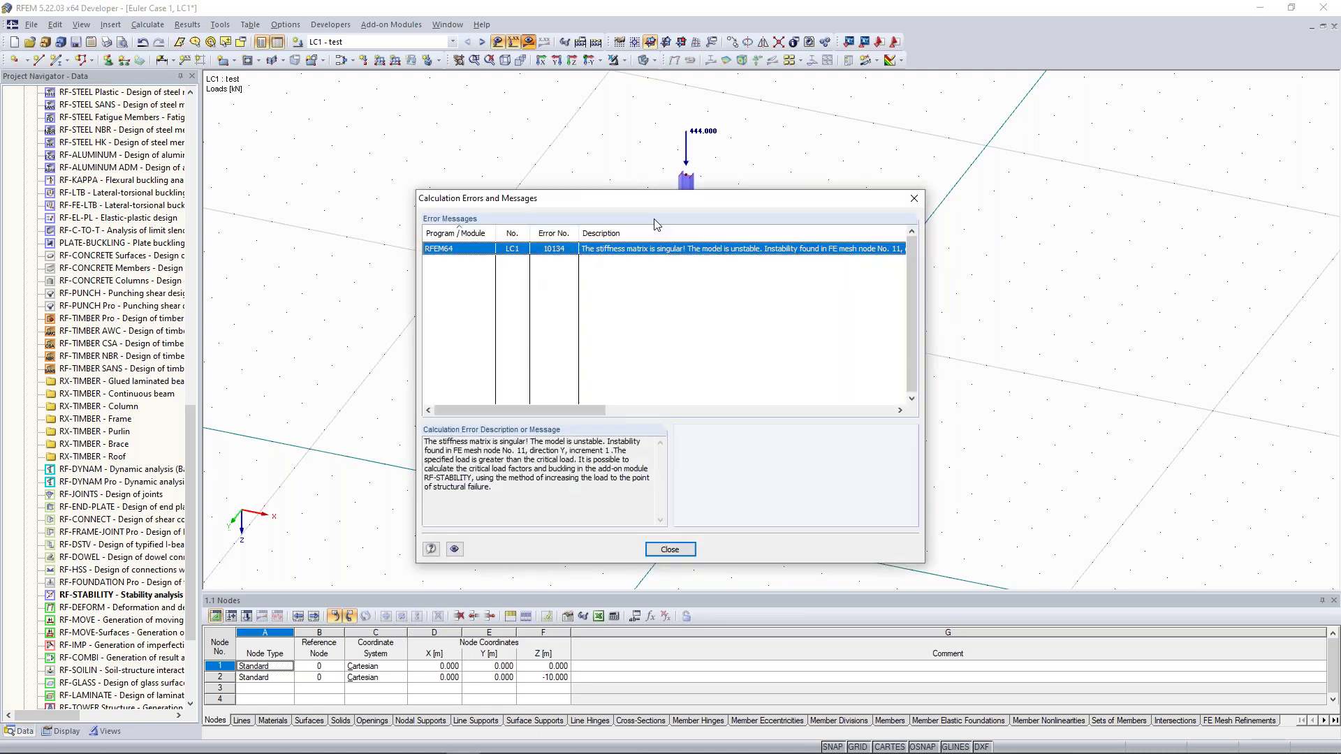
drag(667, 187, 980, 117)
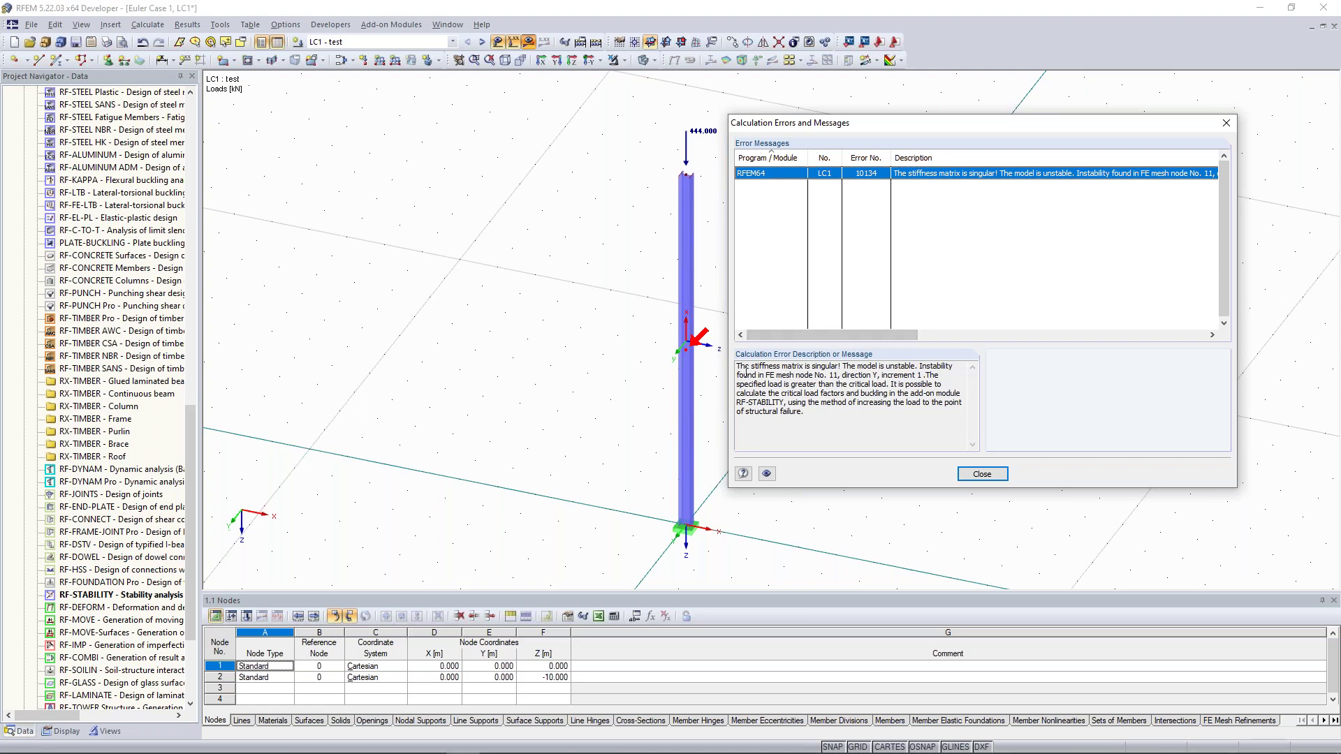
drag(738, 368, 828, 412)
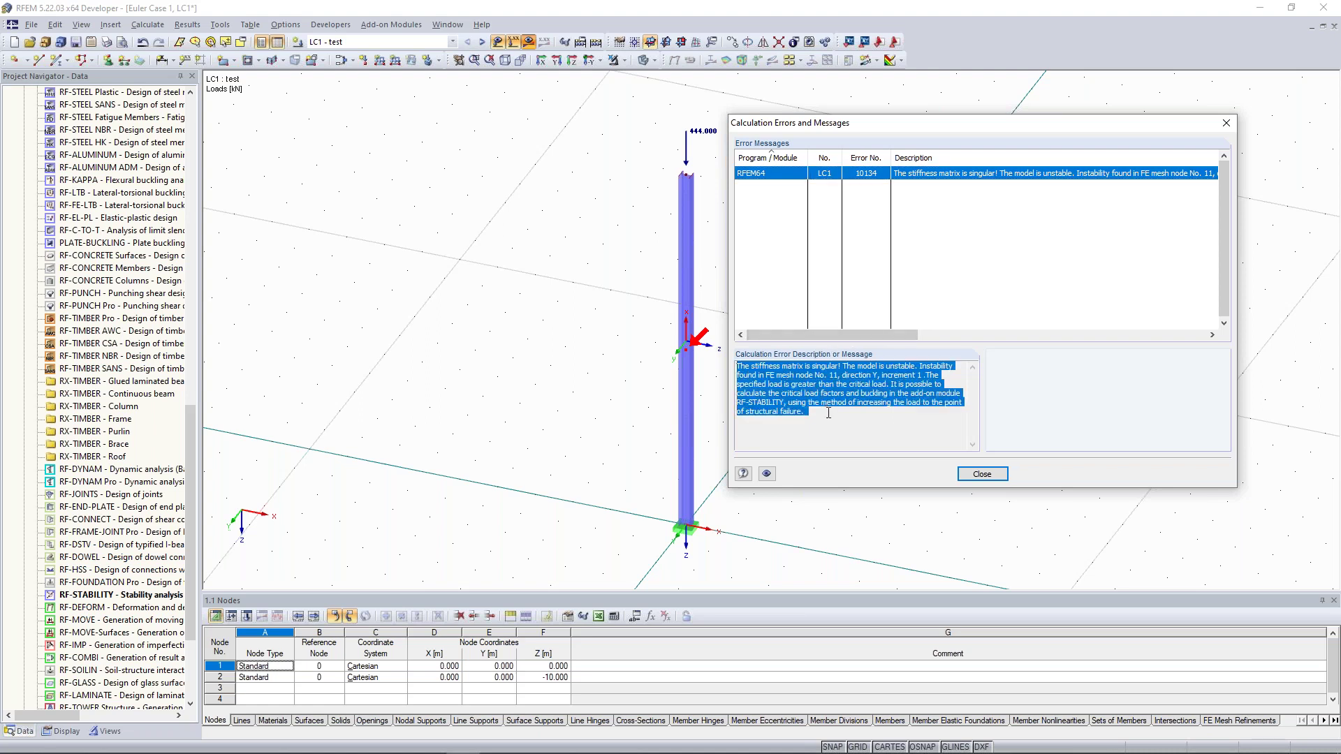
click(740, 366)
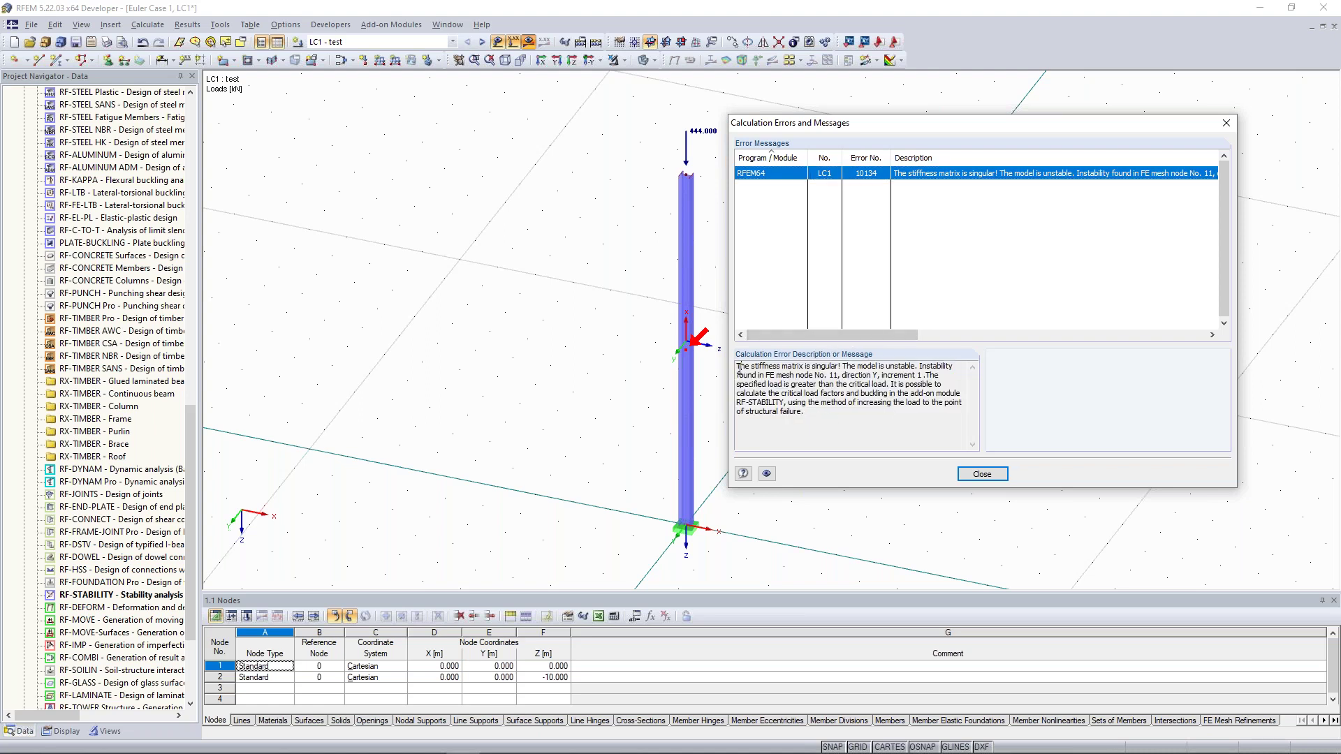
triple_click(853, 369)
click(782, 383)
click(982, 474)
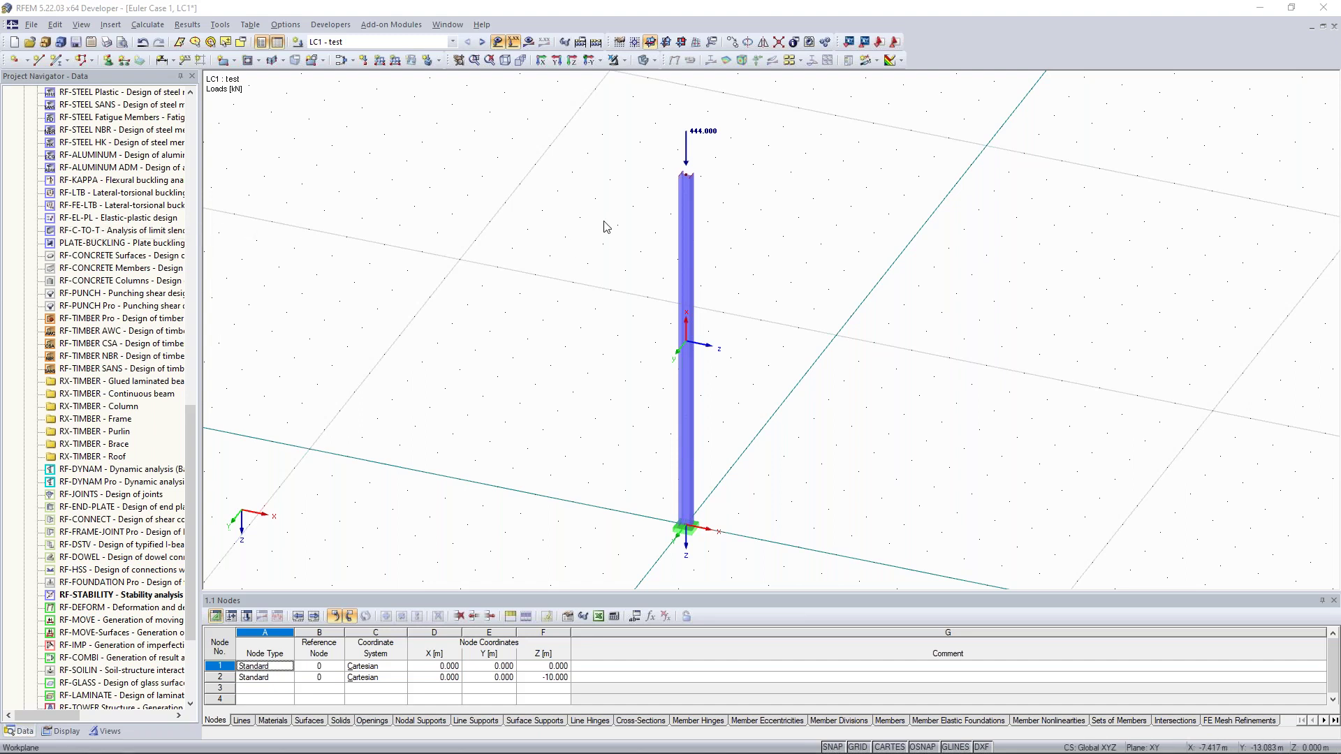
- Inspect the cross-section properties of the column's HEB 300 section, including the moments of inertia, without changing the member
ctrl+middle_drag(613, 226, 450, 309)
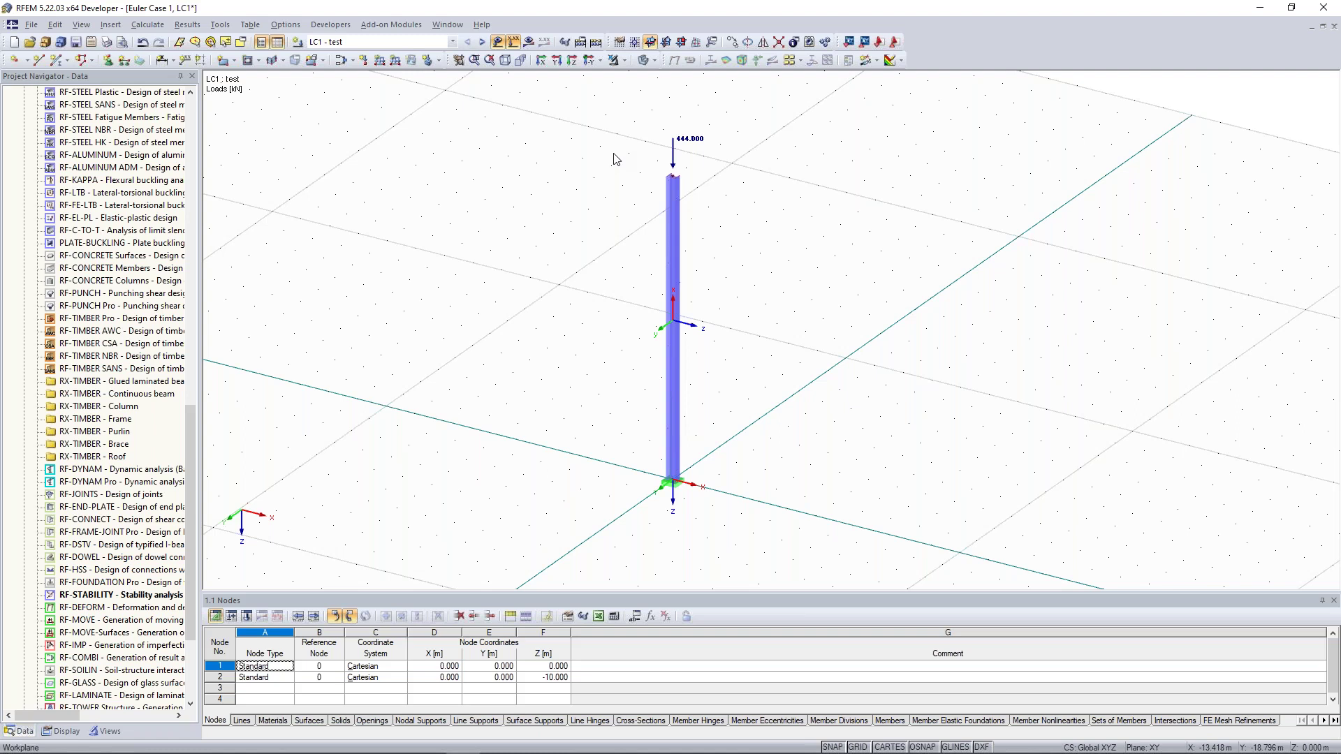
scroll(679, 160, up, 3)
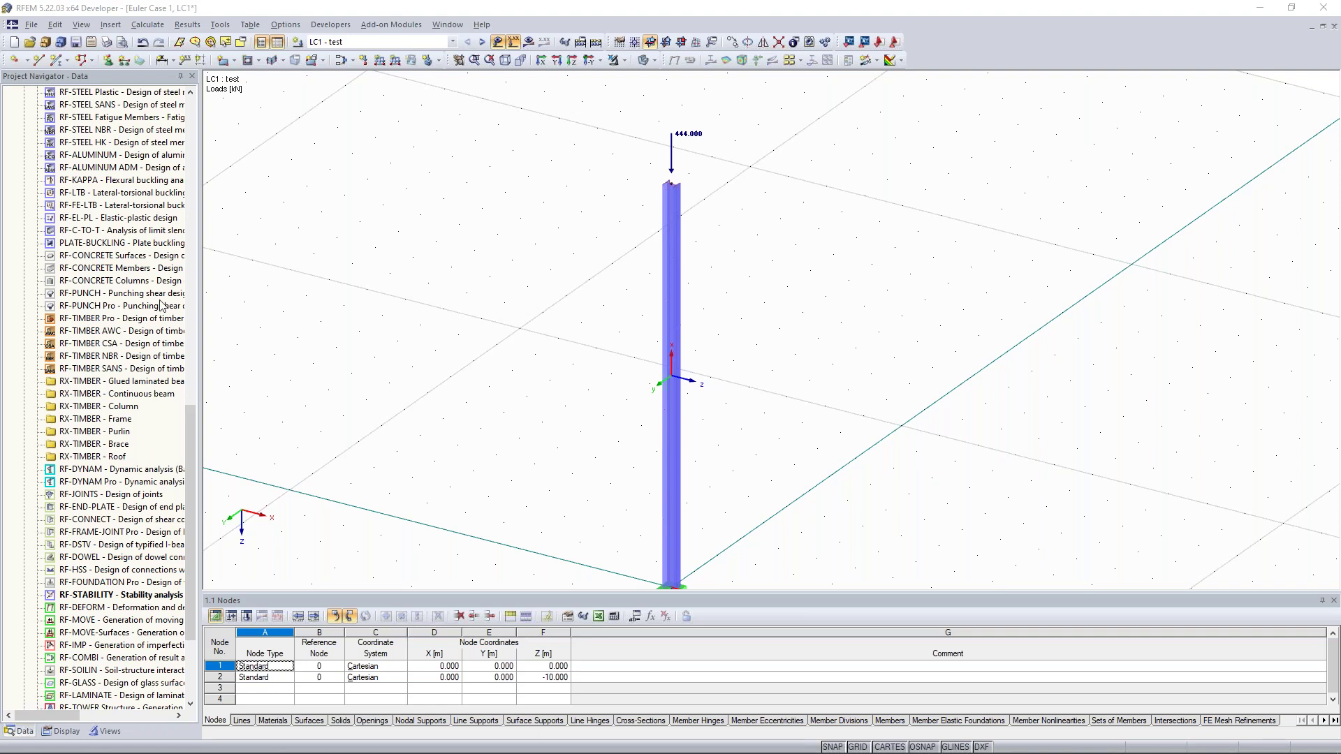
right_click(668, 223)
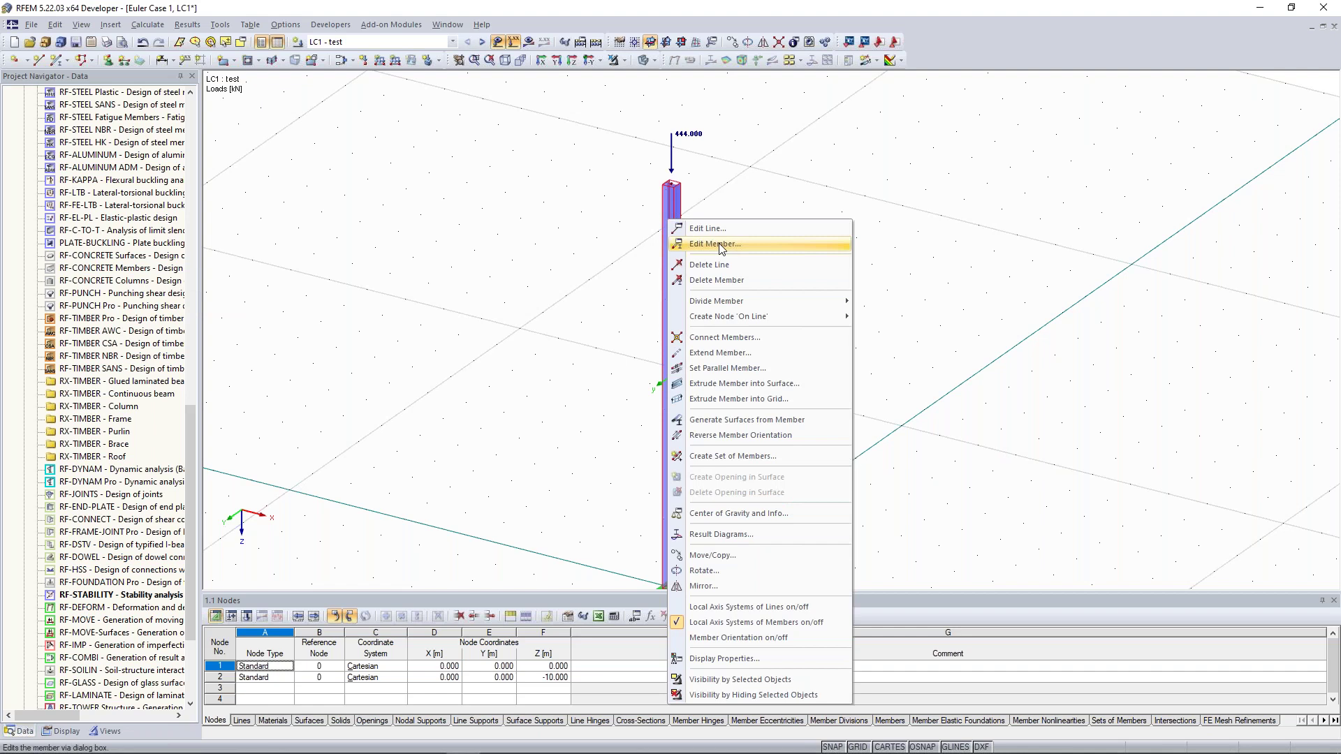
click(723, 250)
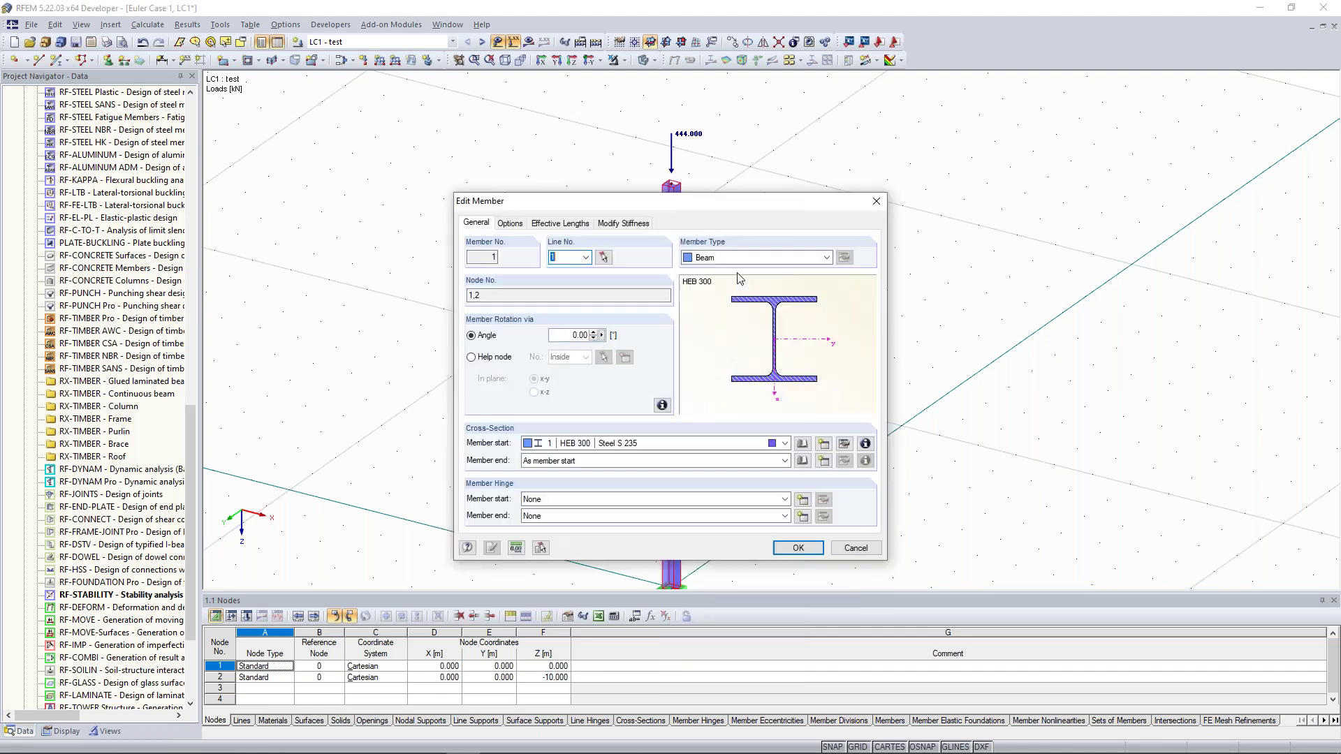
click(865, 445)
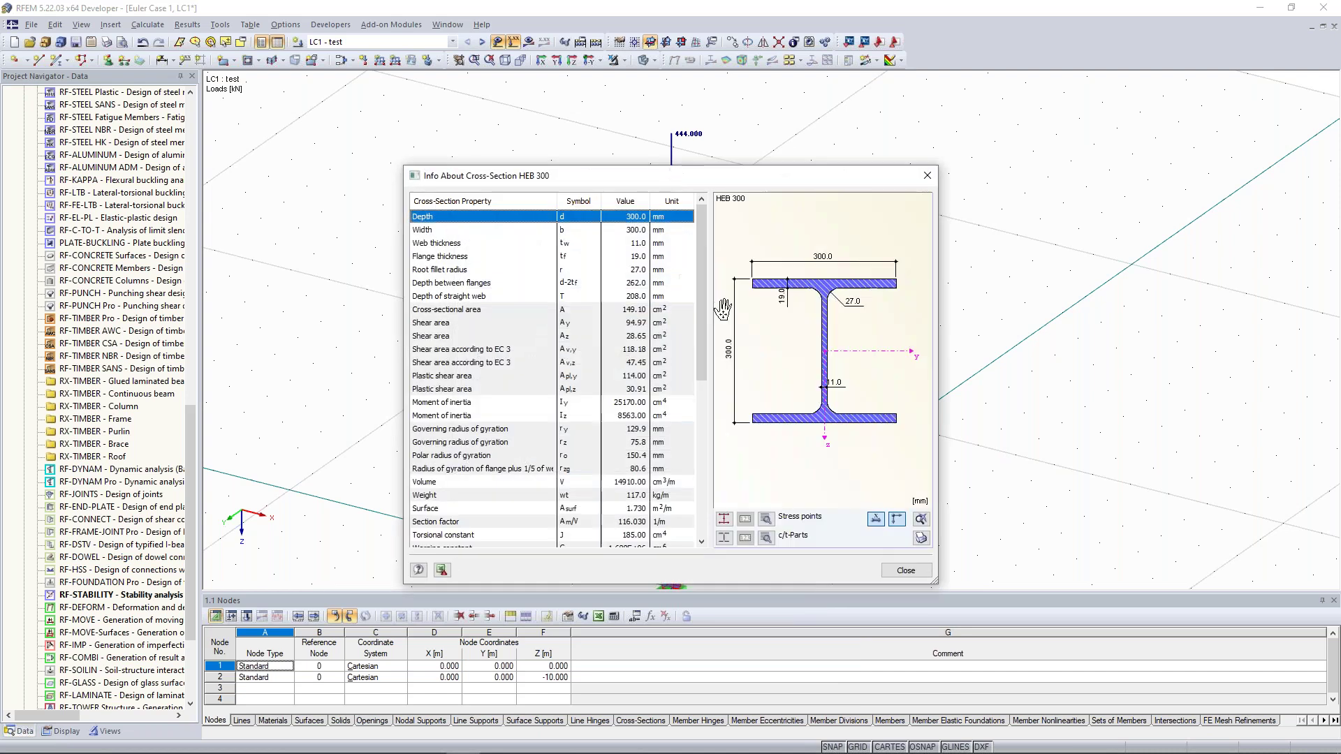
mouse_move(704, 299)
mouse_down()
mouse_move(714, 378)
mouse_move(701, 465)
mouse_move(727, 288)
mouse_up()
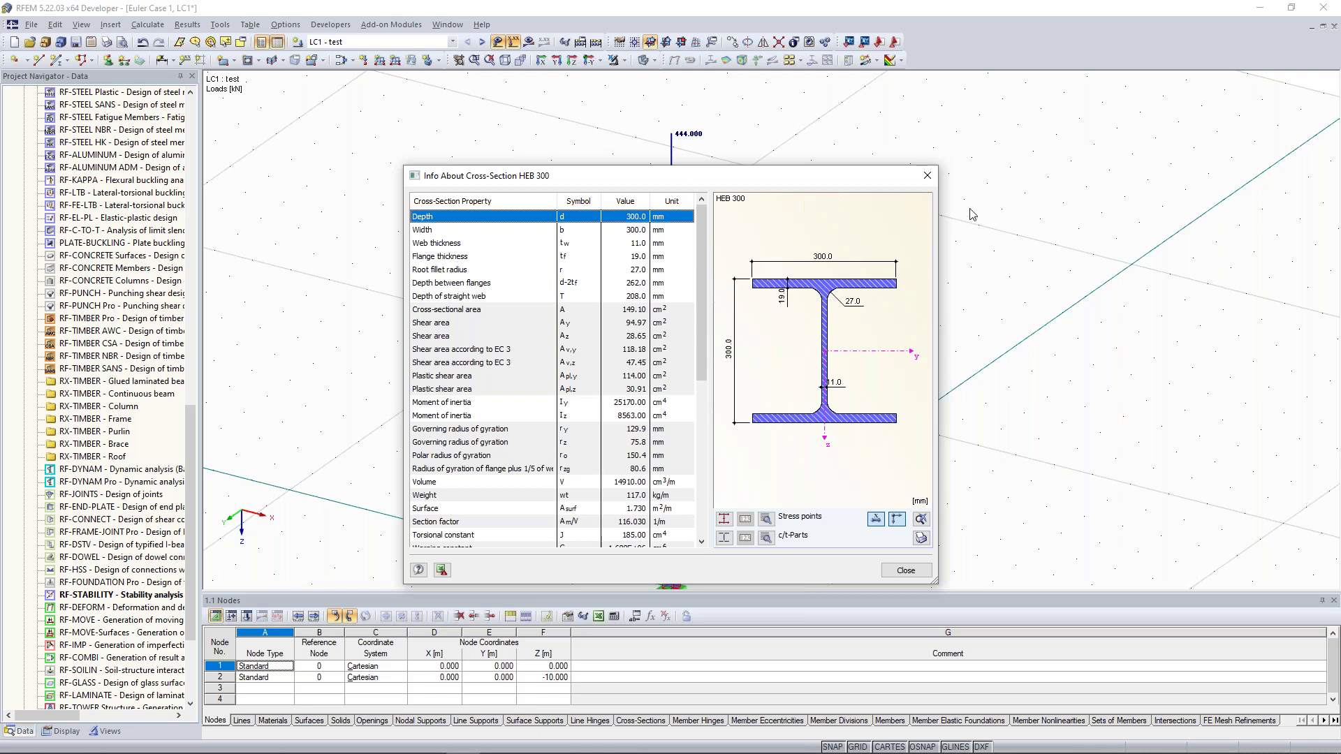
click(927, 175)
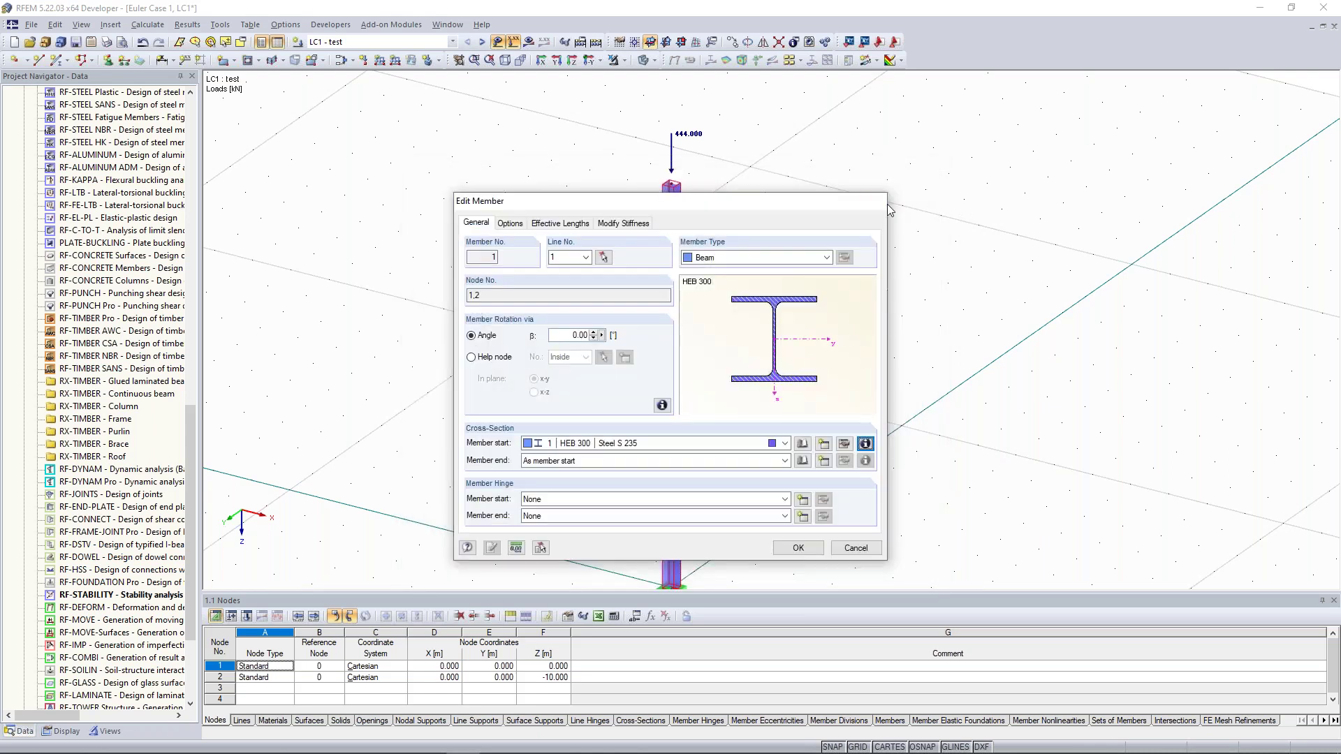
key(Escape)
scroll(688, 140, up, 3)
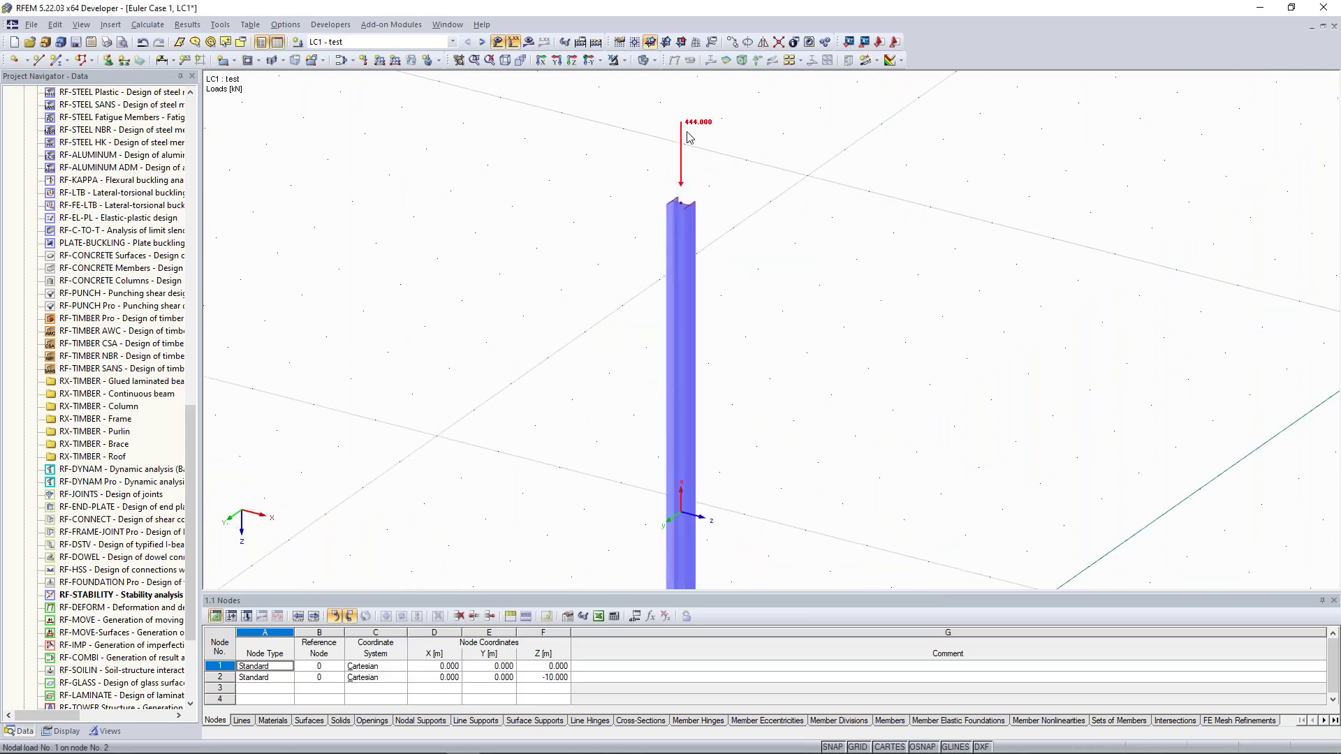
scroll(680, 150, up, 2)
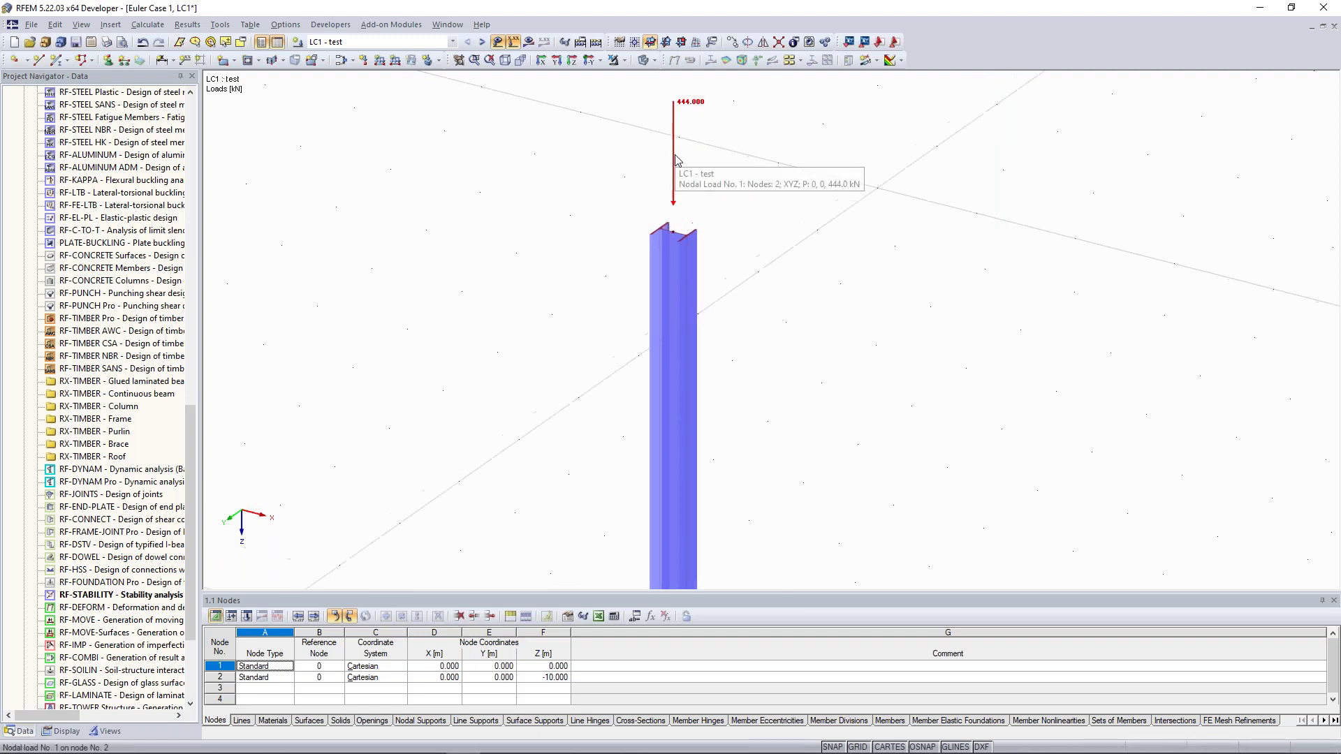
scroll(675, 159, up, 2)
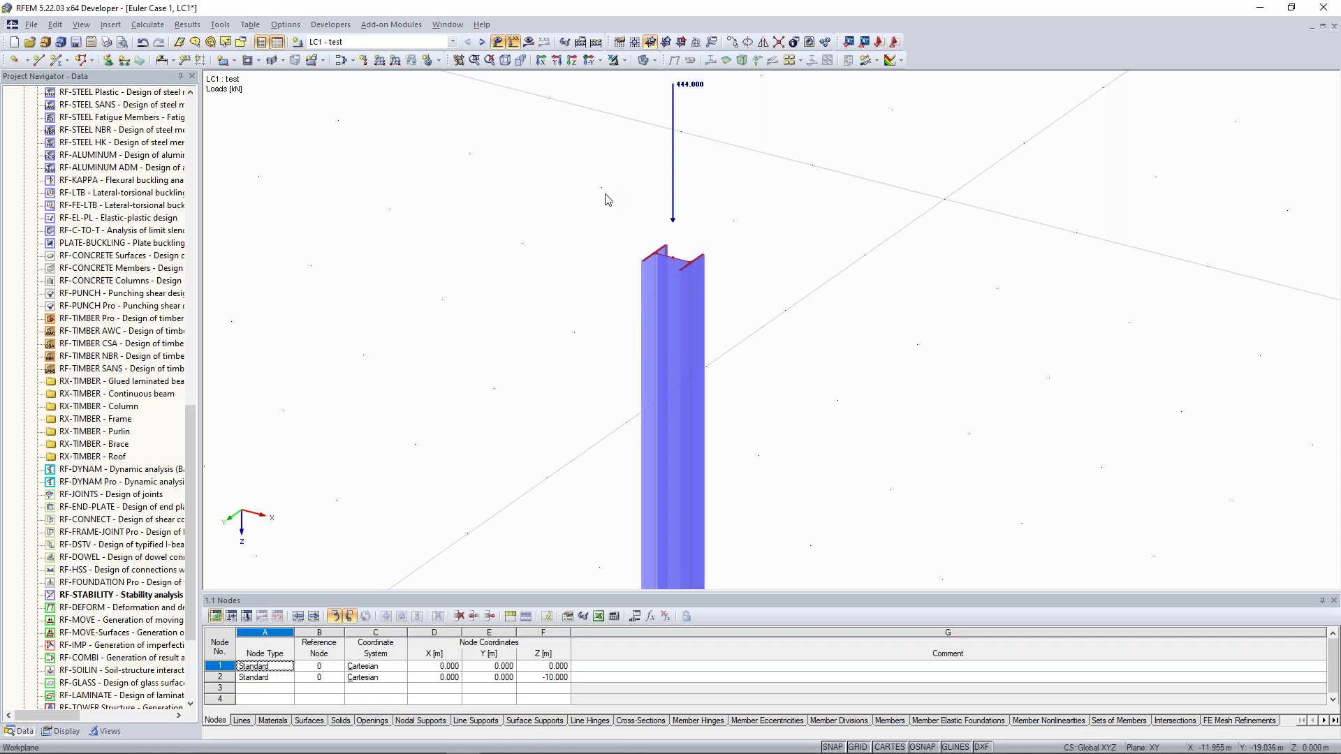
scroll(606, 199, down, 4)
scroll(601, 210, down, 3)
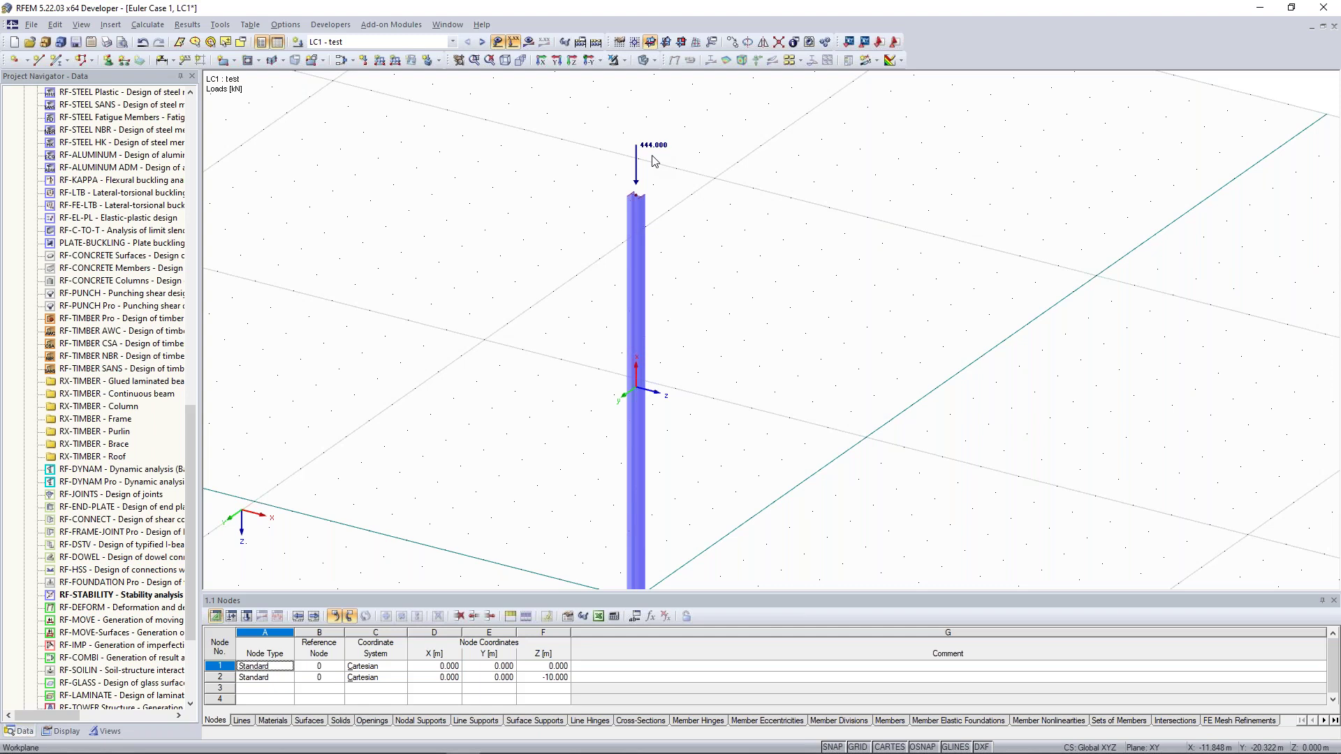
scroll(671, 291, down, 2)
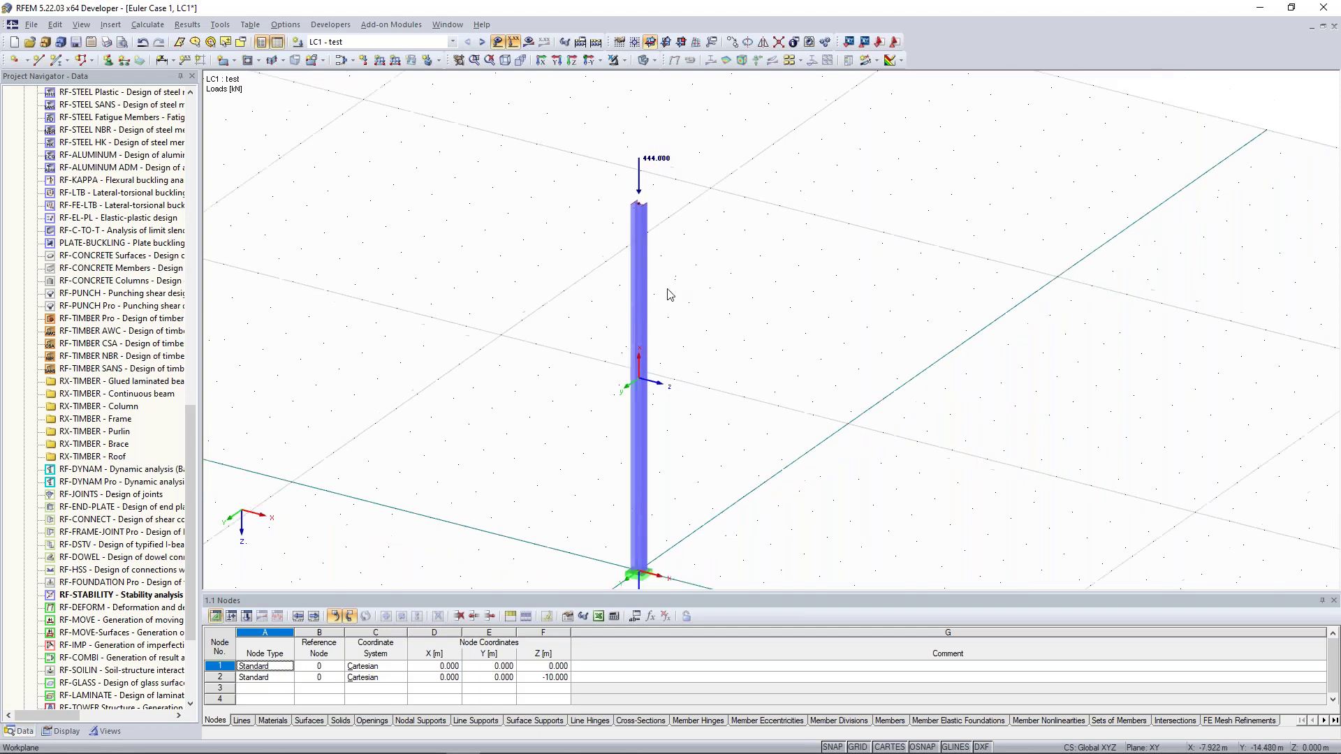
middle_drag(615, 309, 628, 276)
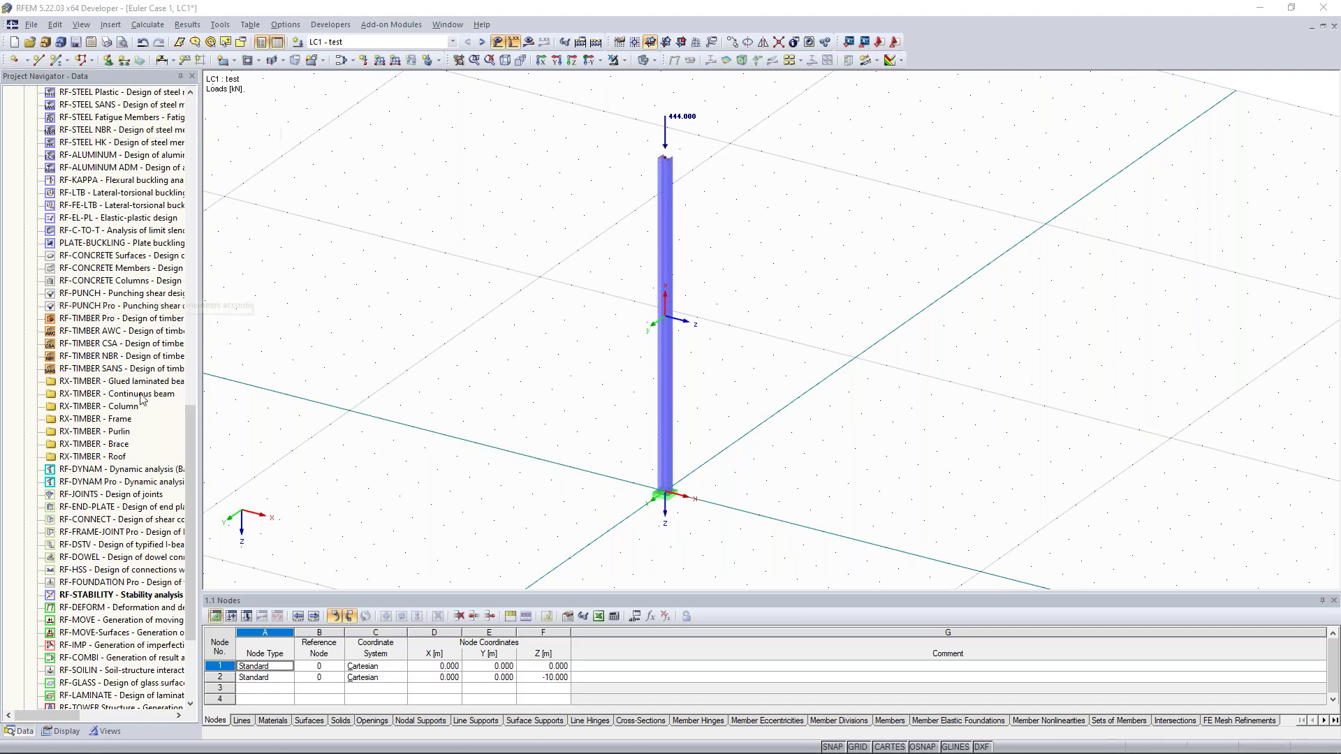
drag(187, 438, 187, 309)
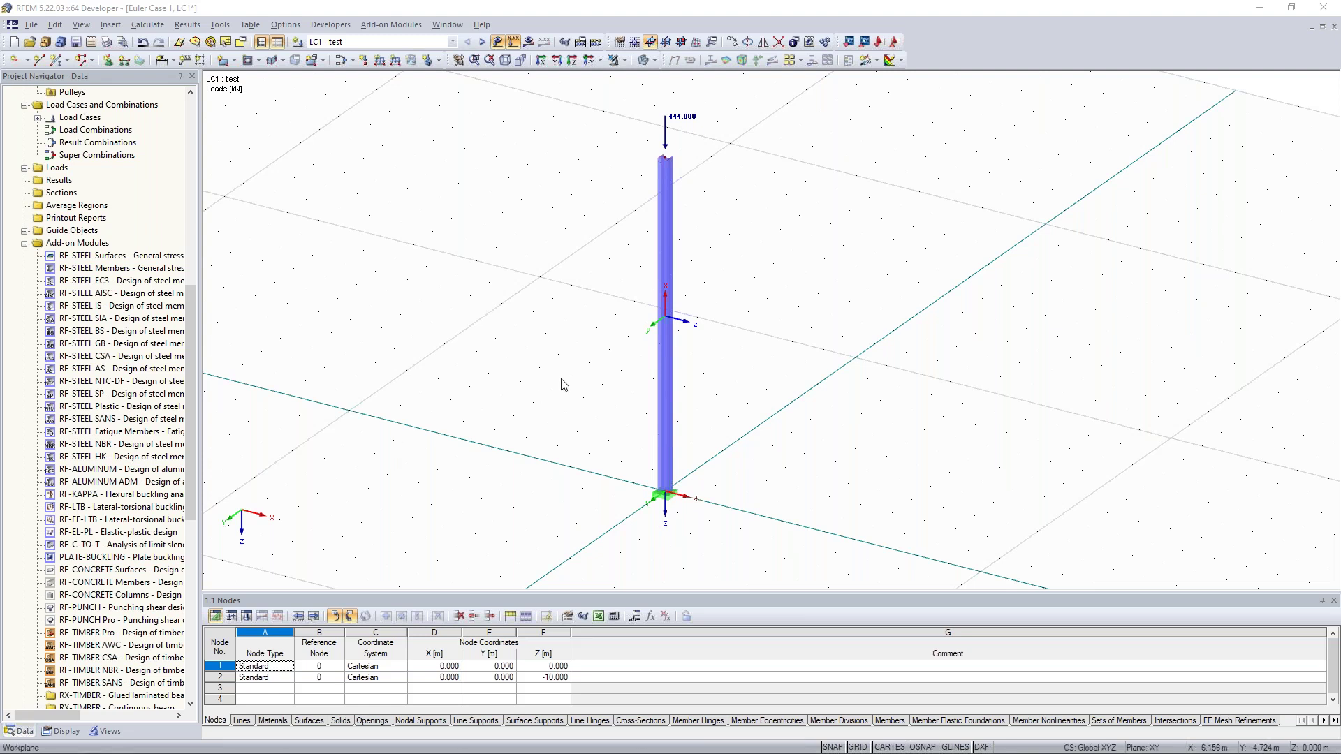
- Set the vertical nodal load PZ at the column head to 100 kN in load case LC1
scroll(586, 379, down, 3)
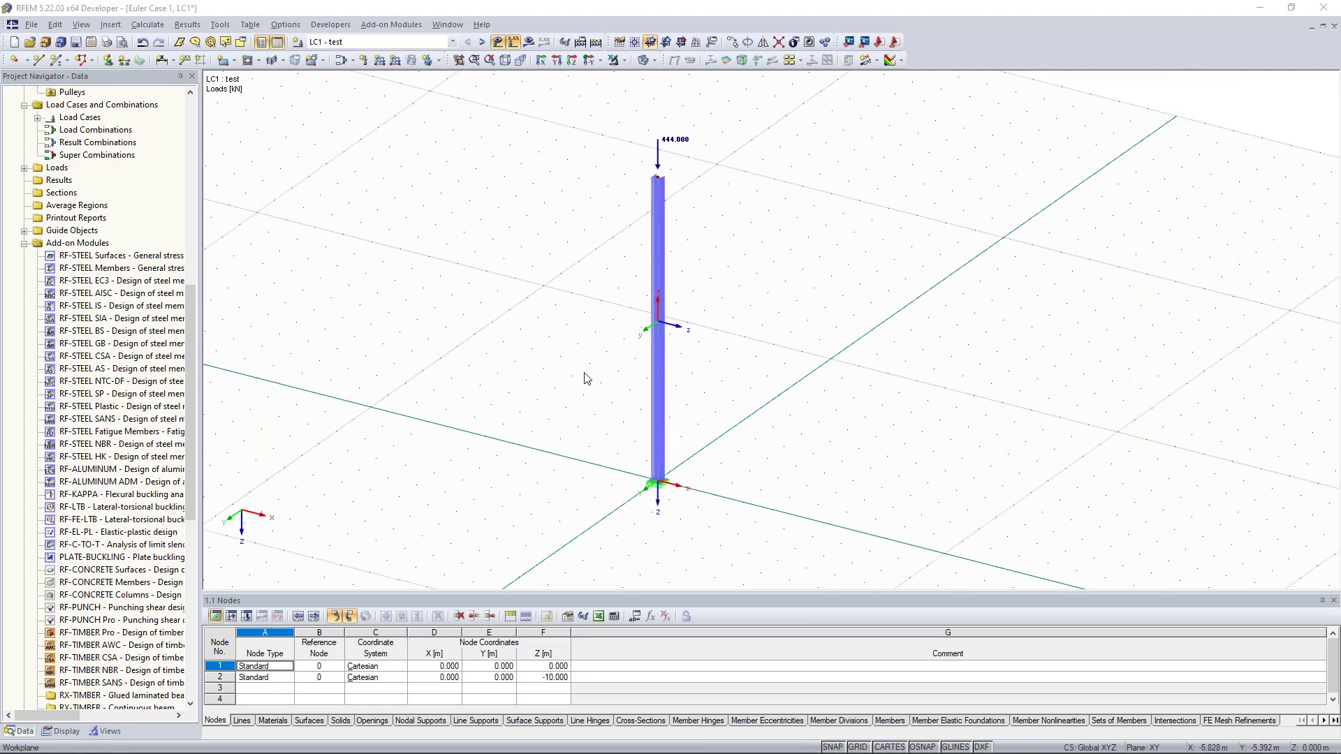
ctrl+middle_drag(557, 396, 629, 277)
ctrl+middle_drag(587, 326, 473, 461)
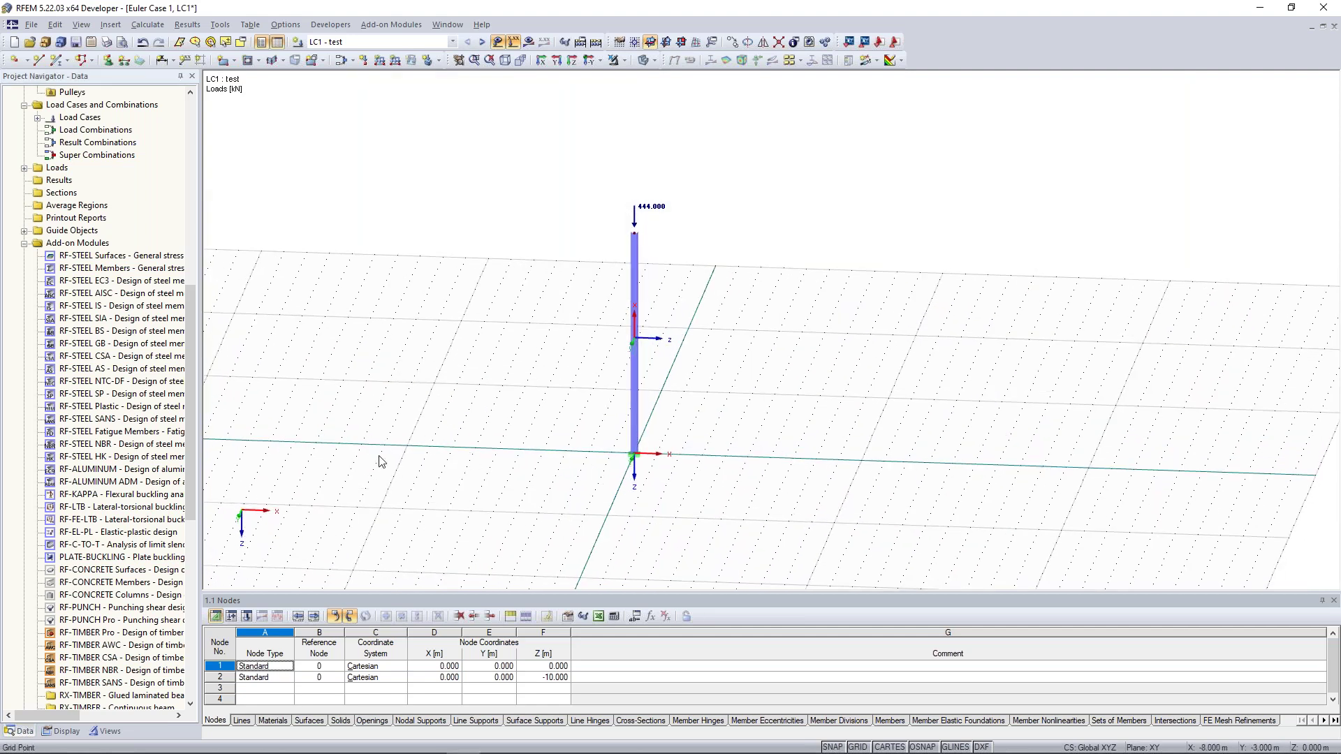
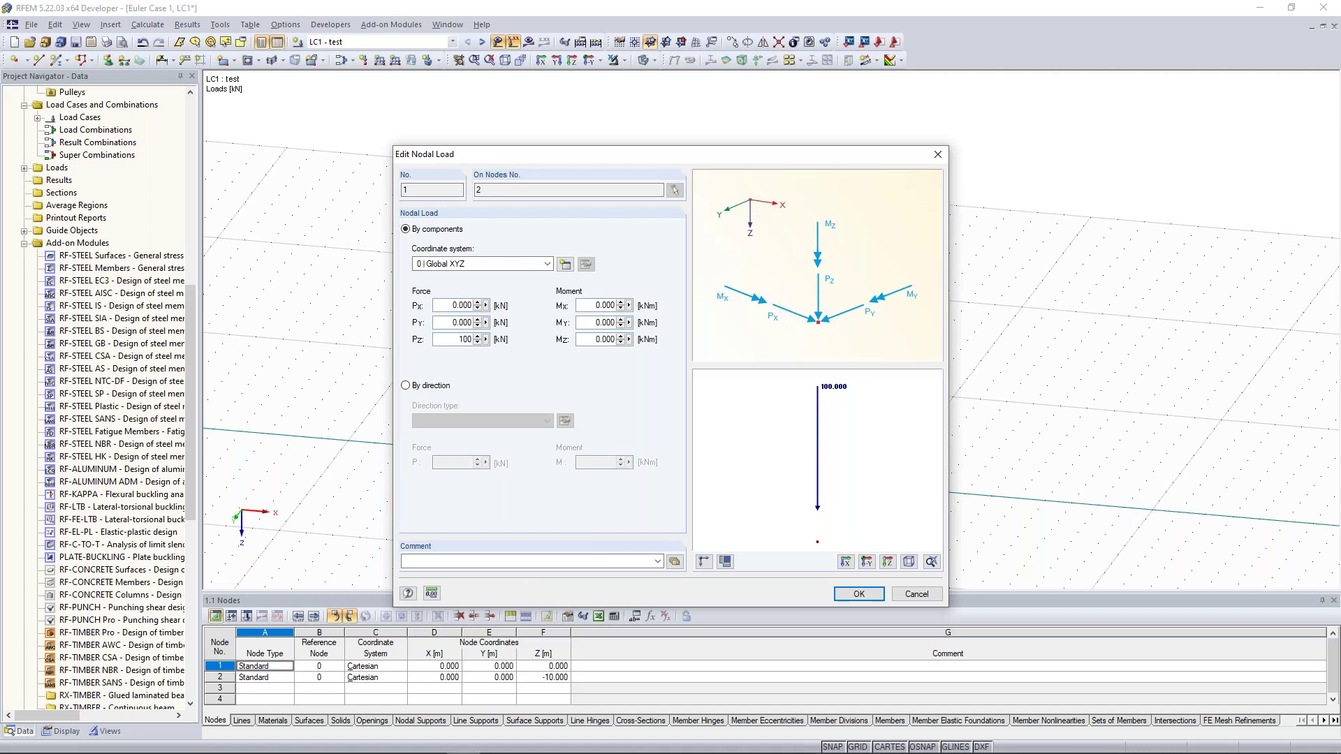
click(853, 594)
- Copy the whole column with its base support and nodal load 10 m along the global X axis
ctrl+middle_drag(820, 319, 832, 270)
drag(521, 90, 727, 464)
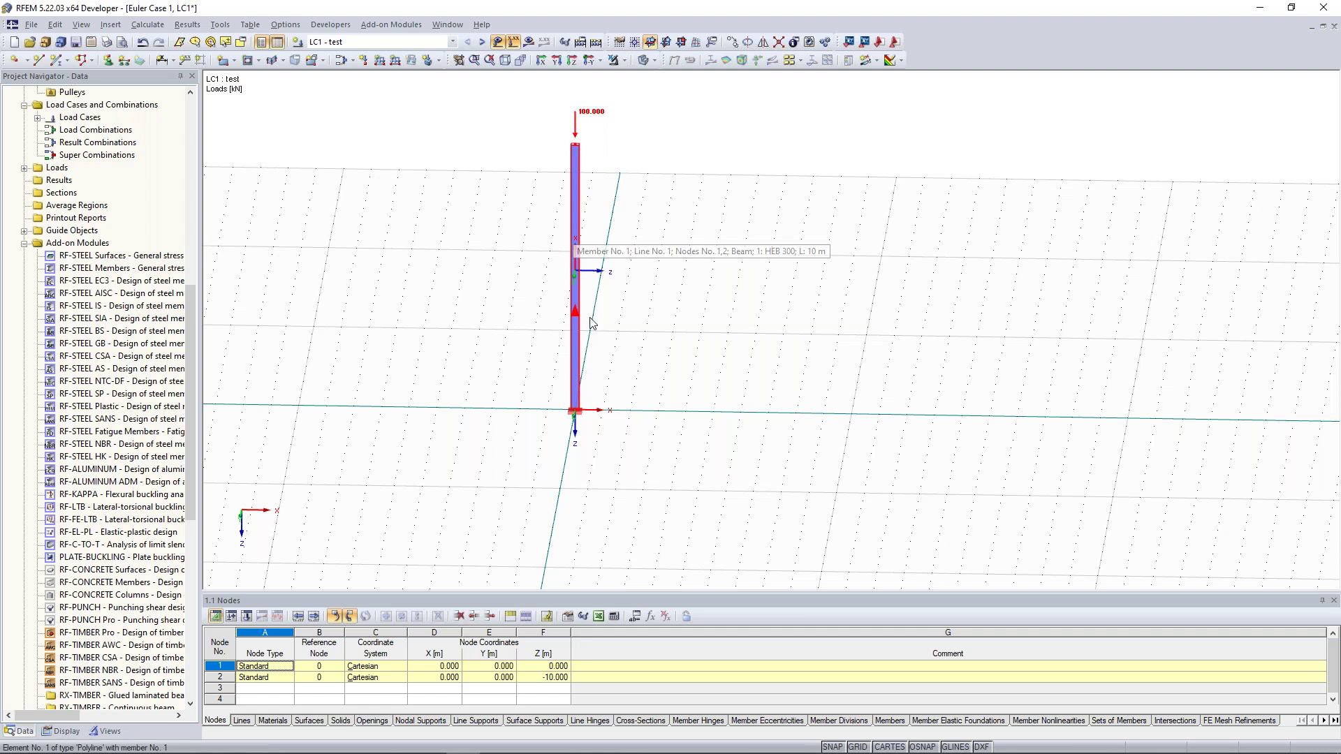
ctrl+middle_drag(707, 352, 695, 352)
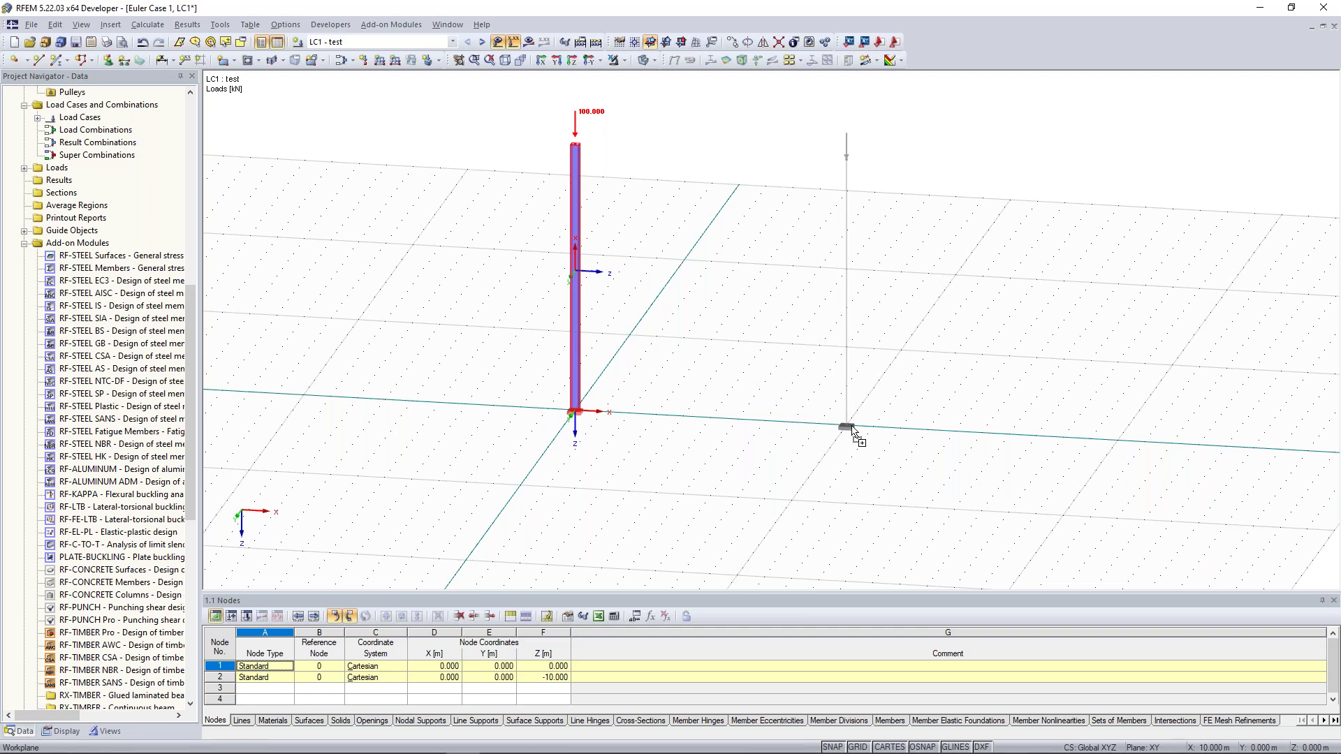
click(851, 428)
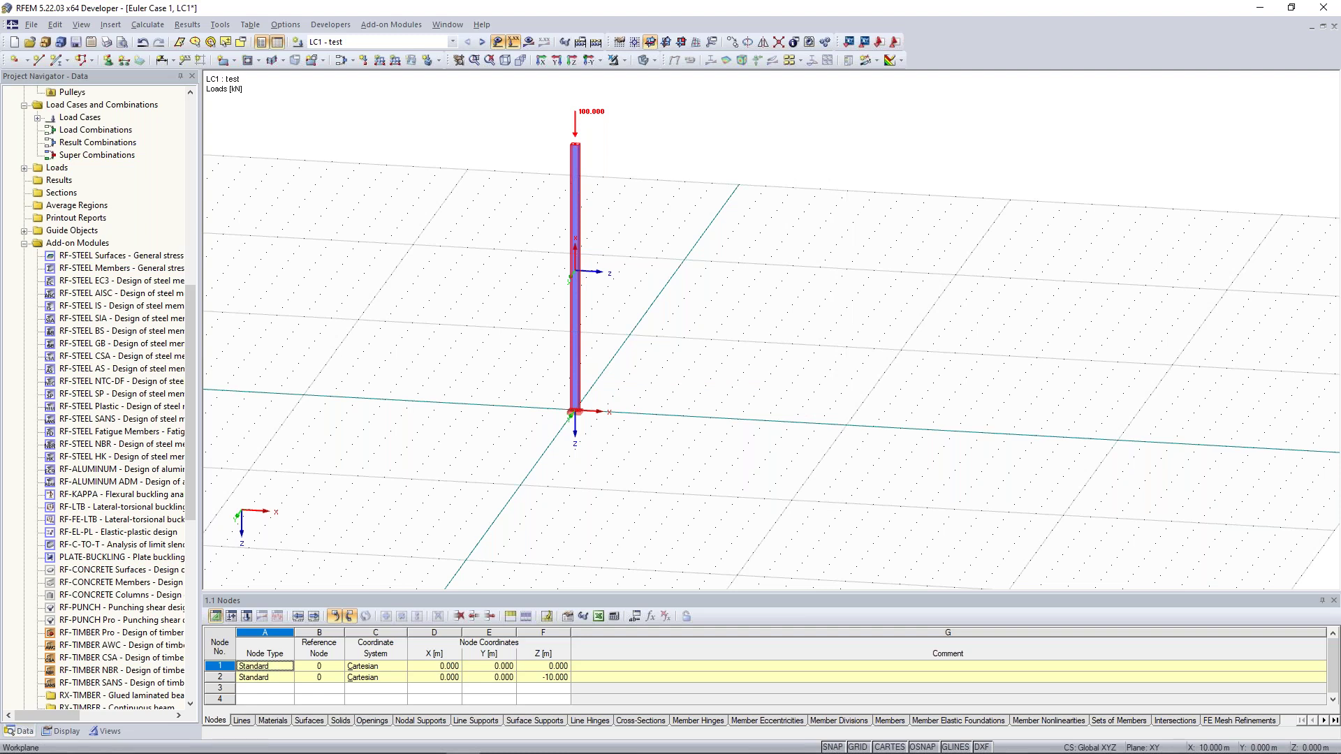
ctrl+middle_drag(718, 306, 745, 264)
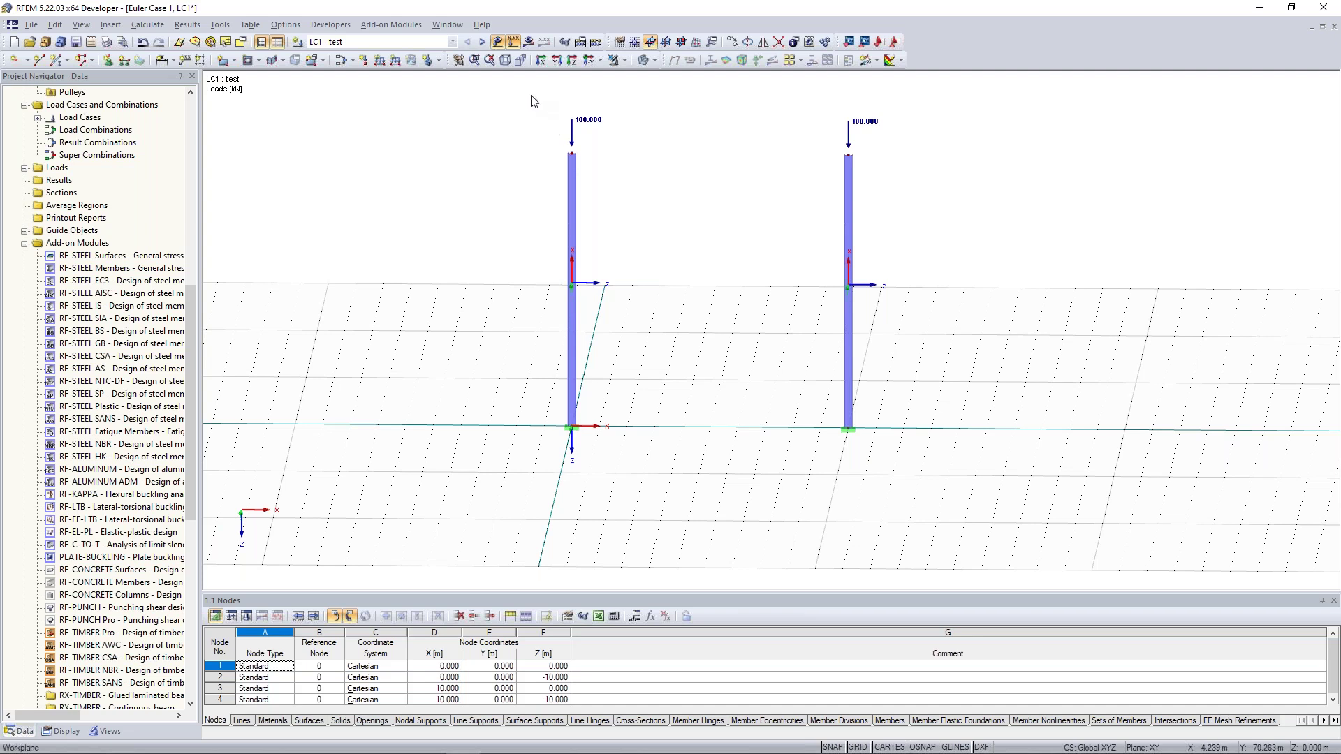
- Set the Z-coordinate of both column head nodes to -6 m together
drag(502, 93, 914, 175)
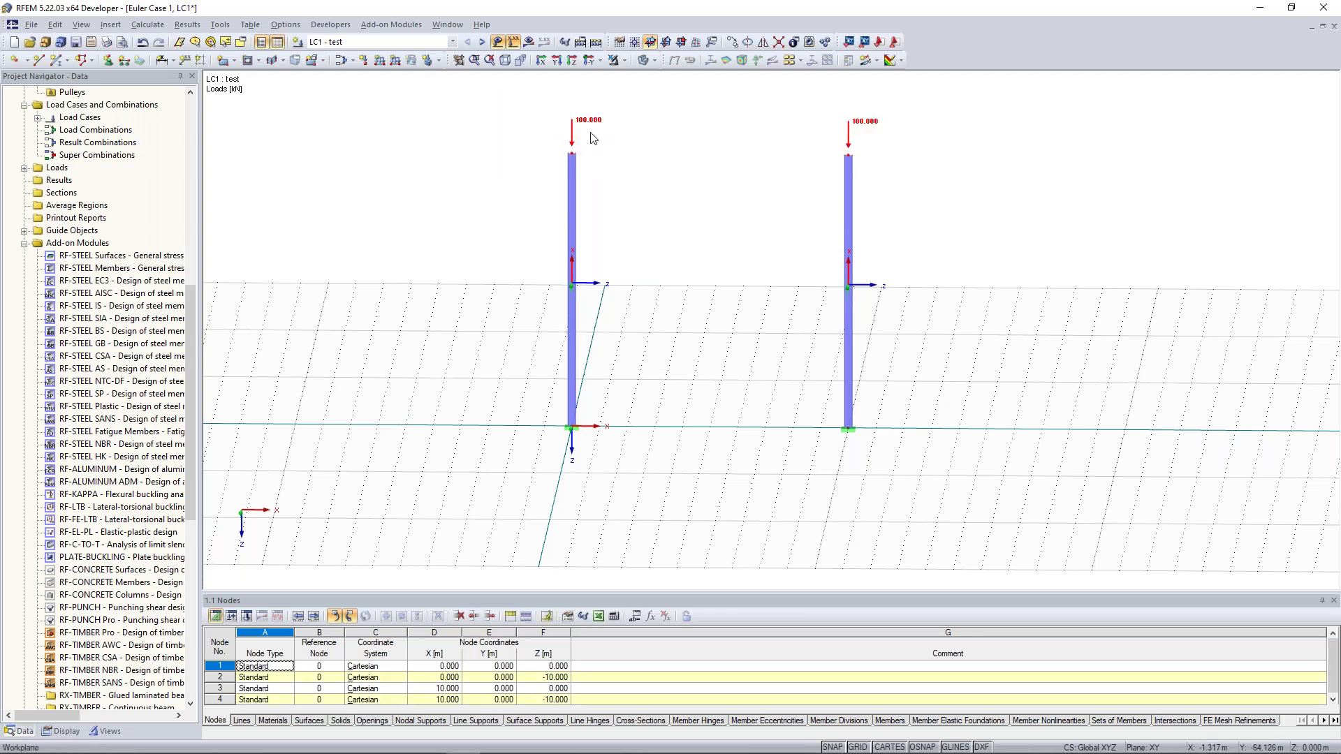
right_click(574, 157)
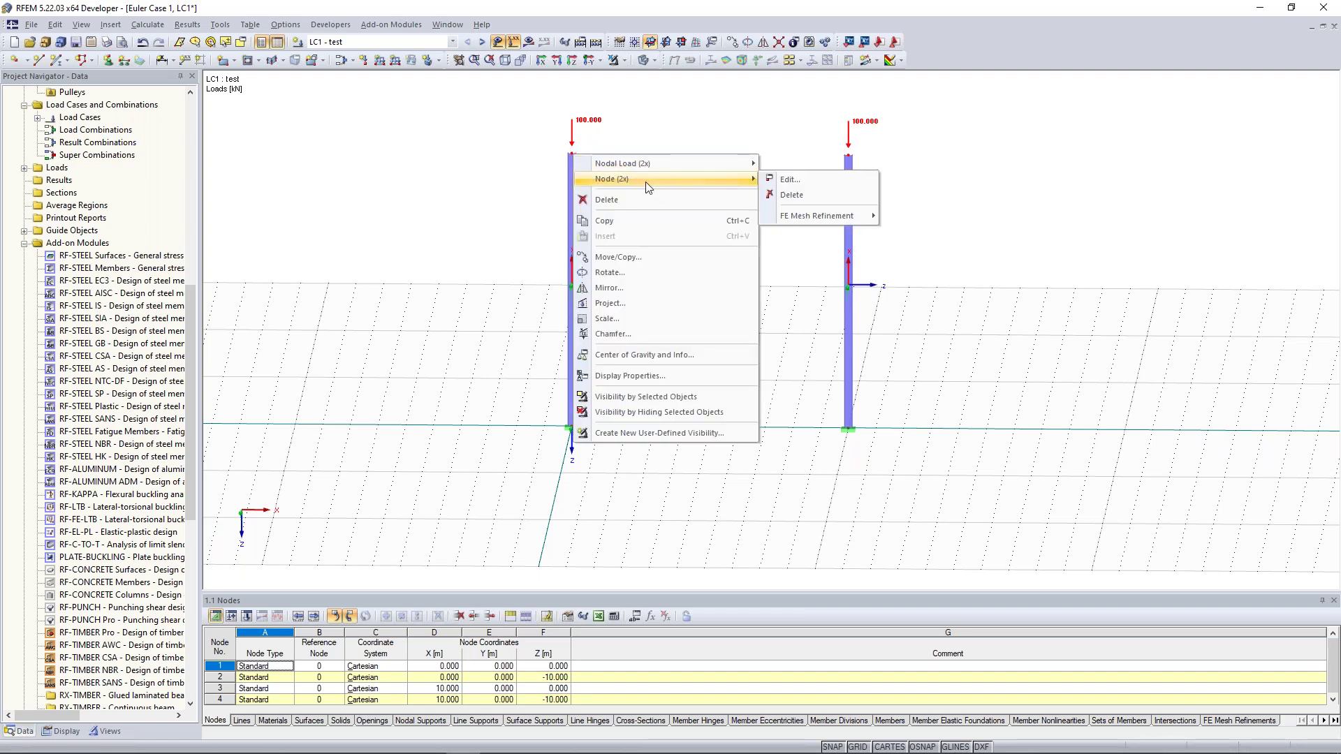
click(803, 179)
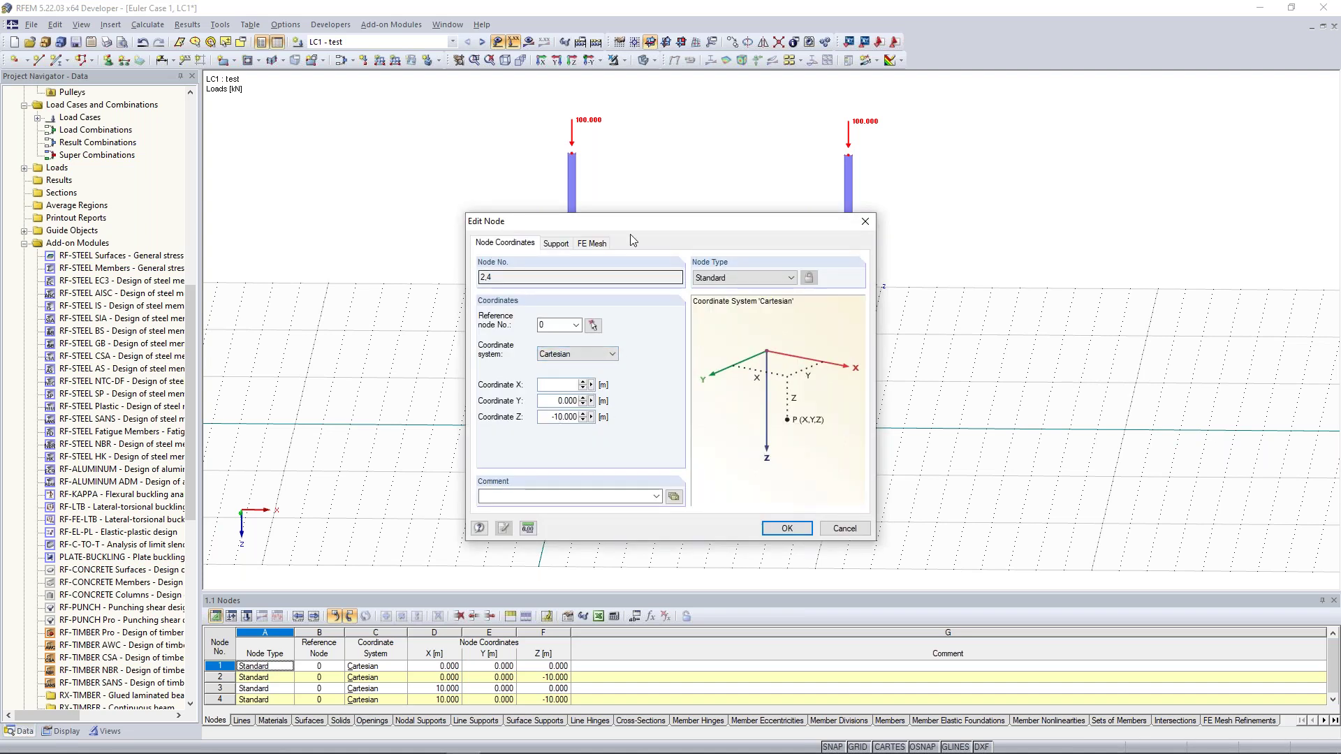
double_click(555, 417)
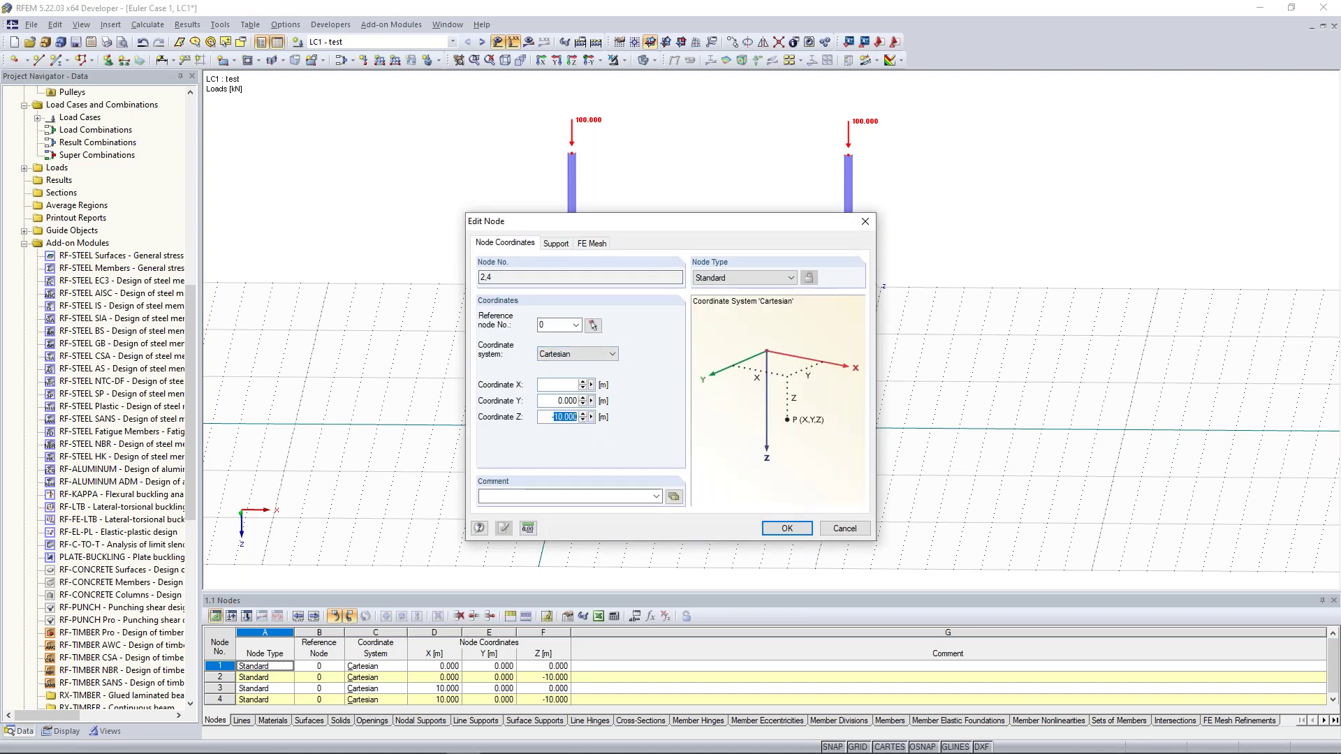
text(-6)
click(784, 529)
- Start a new beam member with a new IPE 300 cross-section in Steel S 235
scroll(719, 244, up, 4)
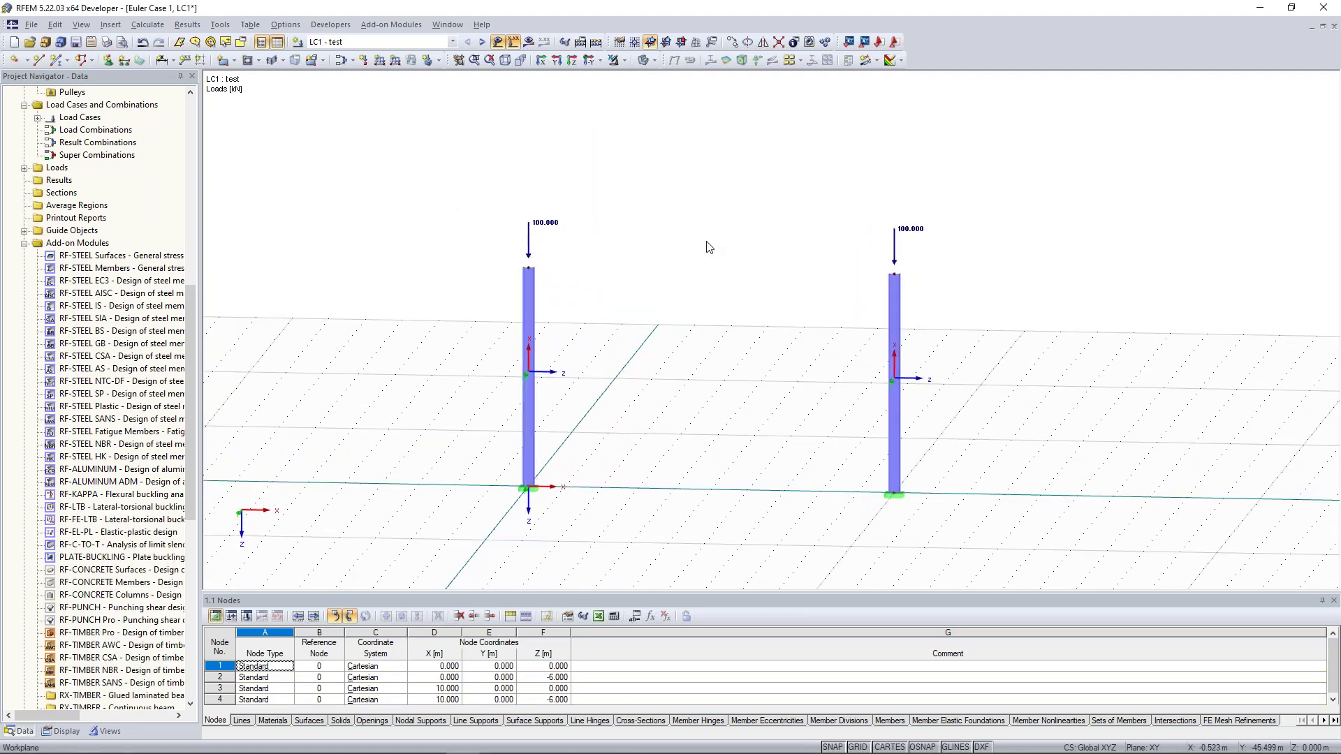
scroll(706, 234, up, 3)
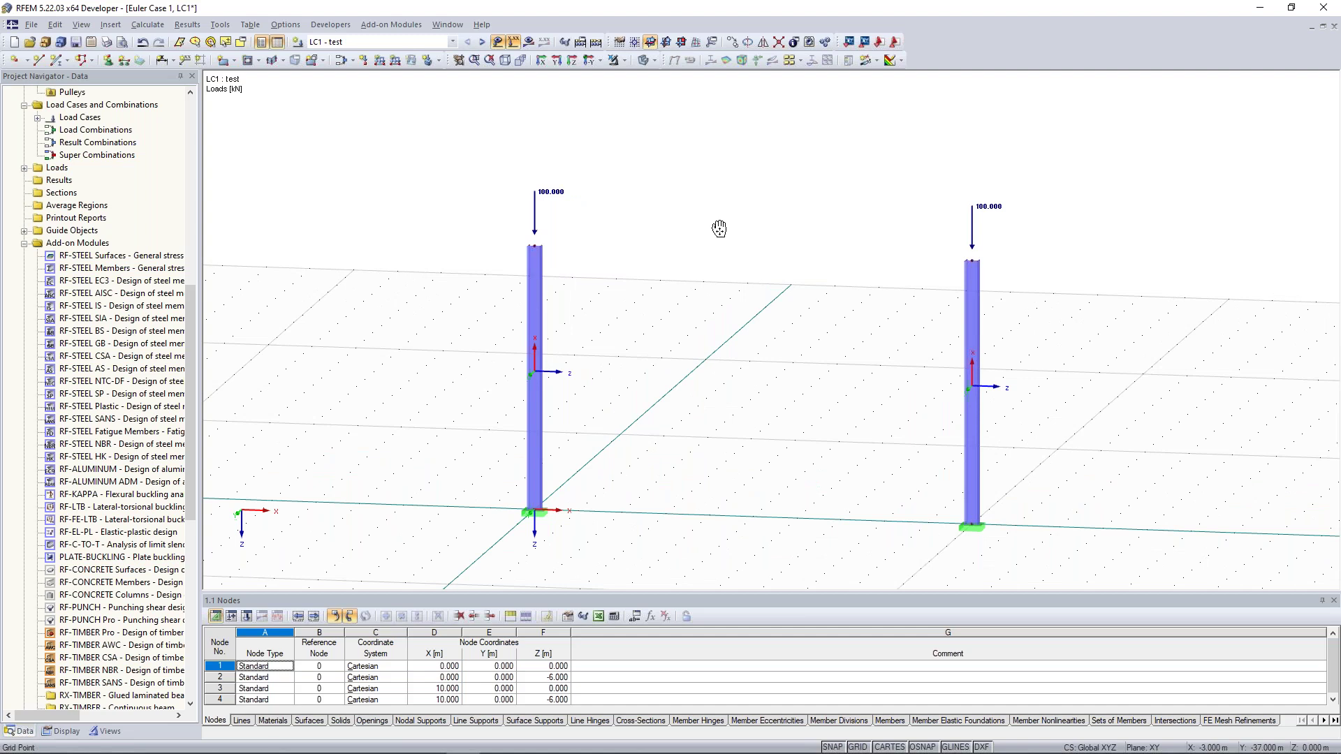
middle_drag(719, 230, 717, 204)
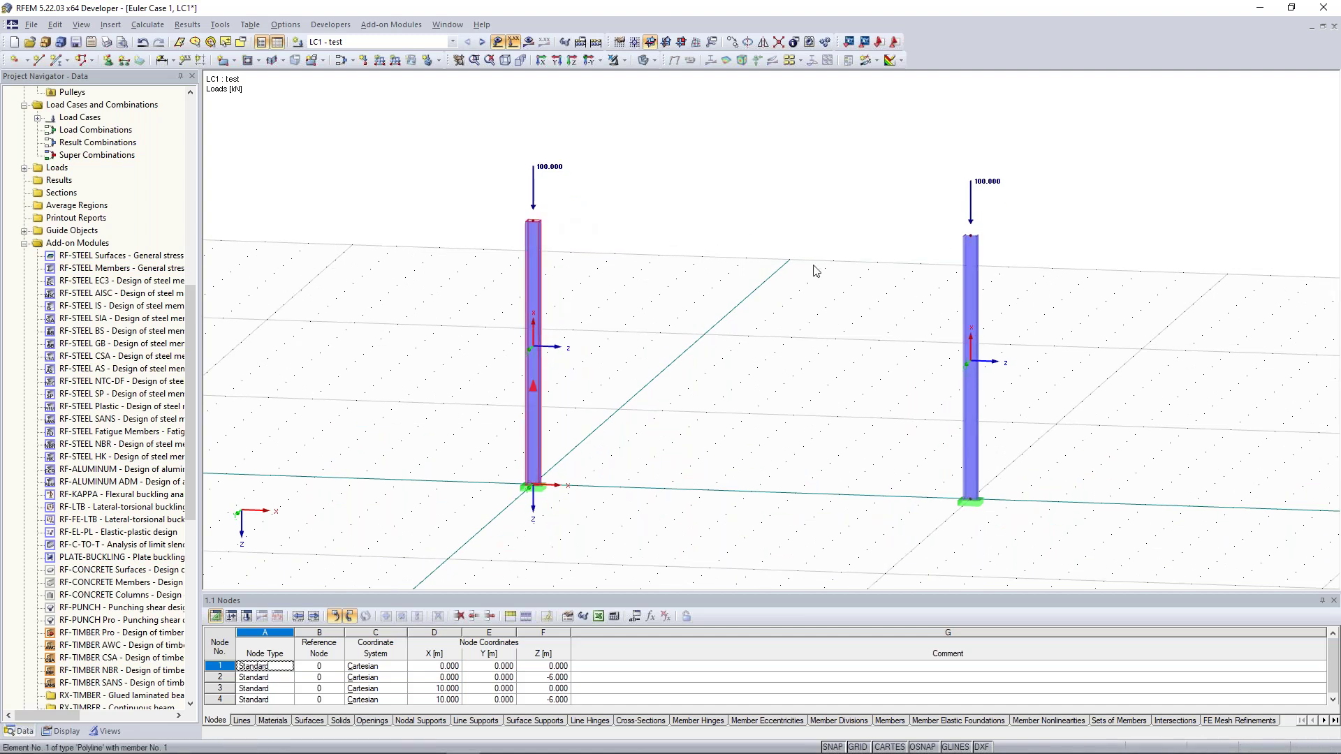
middle_drag(658, 253, 608, 245)
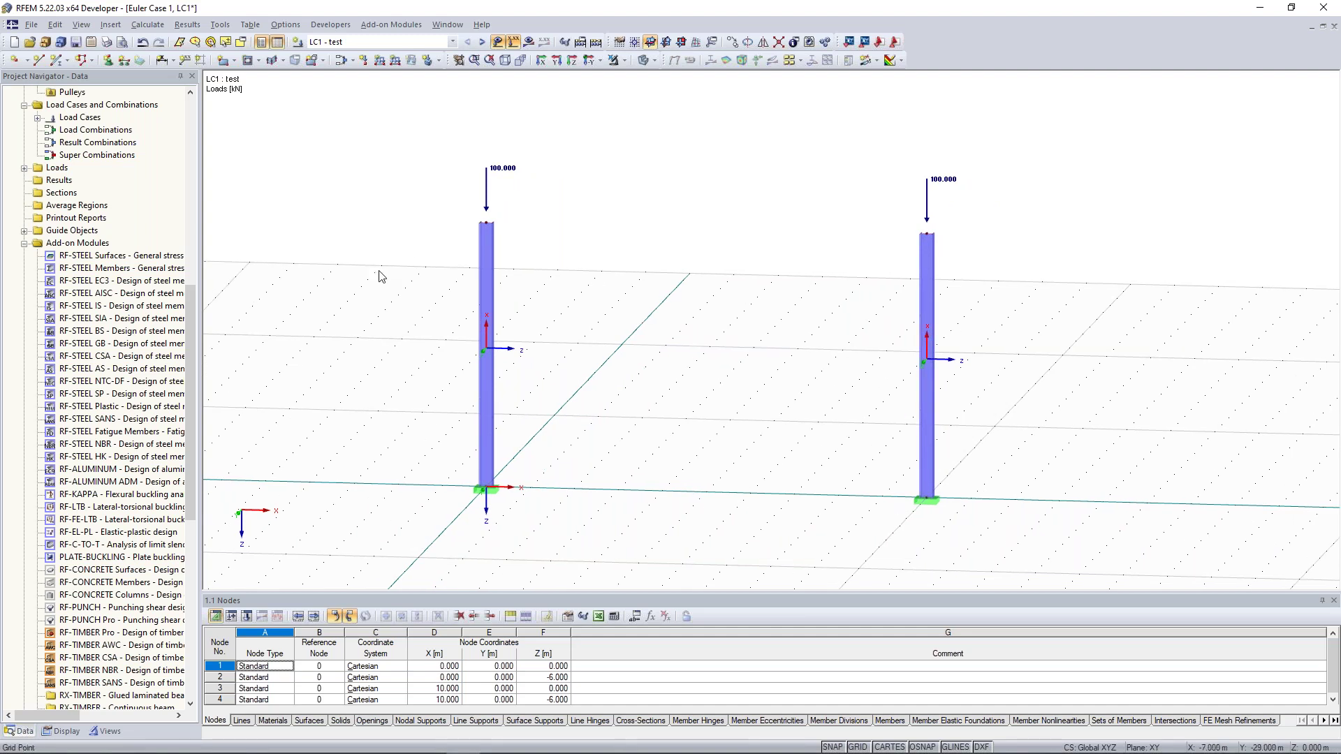
click(55, 61)
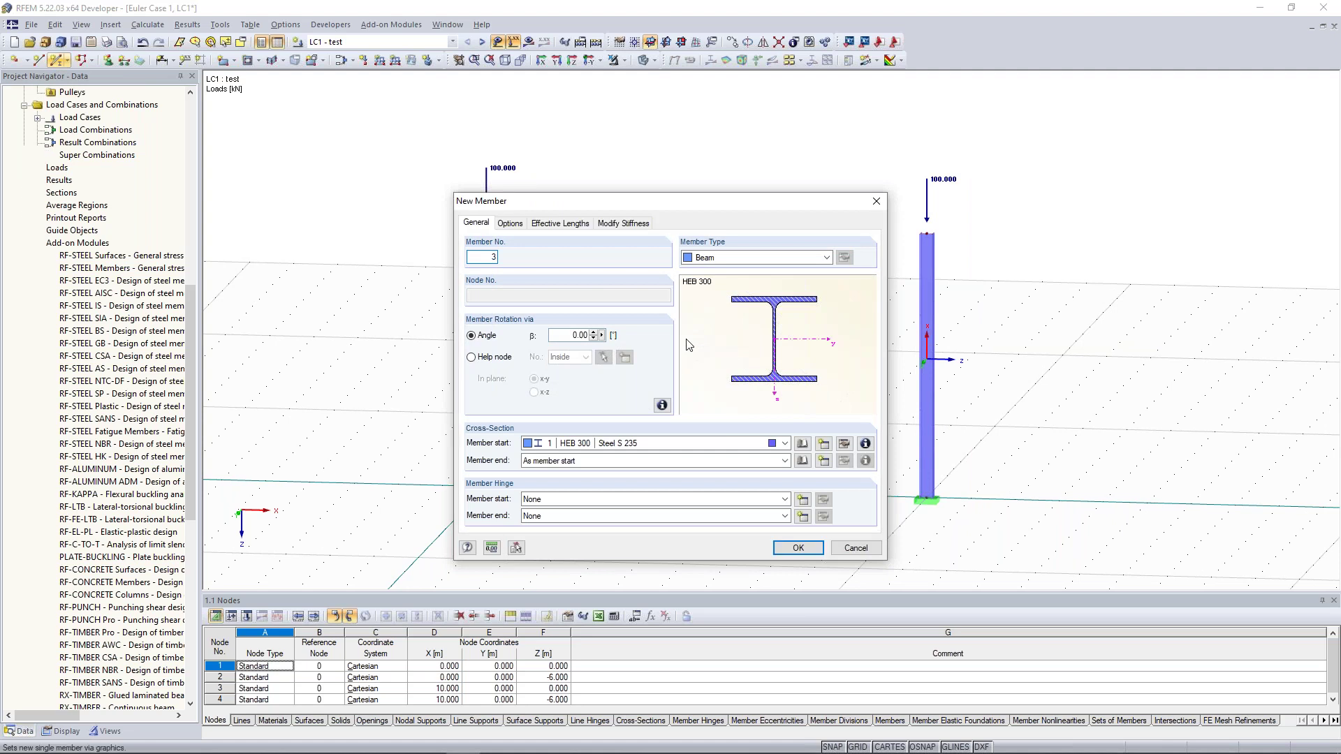
click(825, 445)
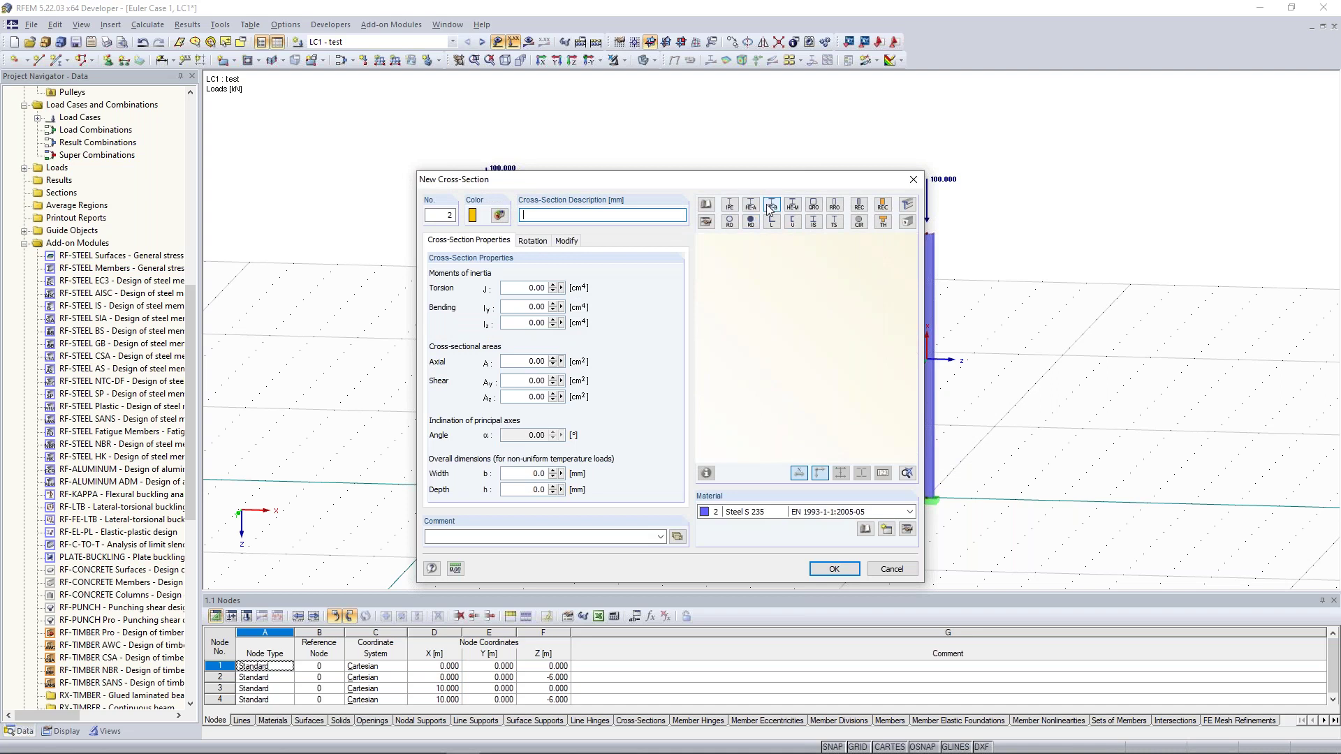
click(731, 208)
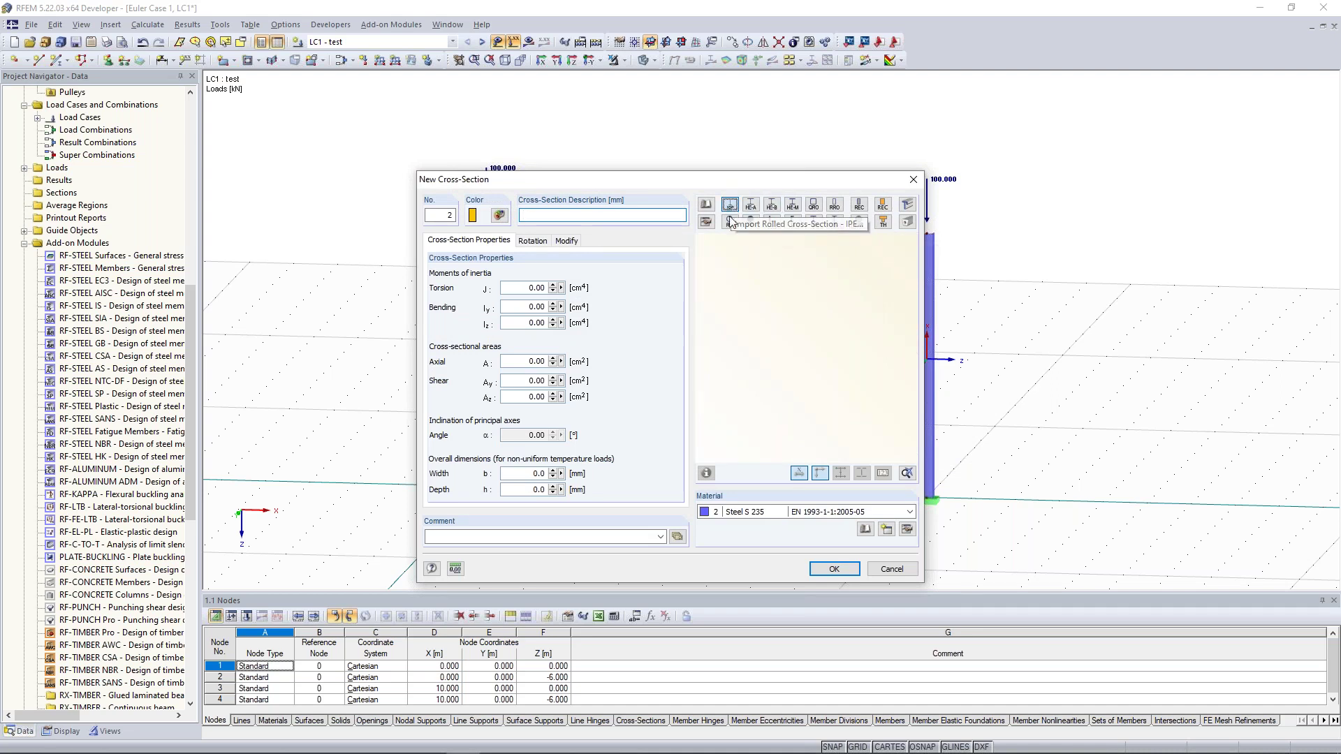
click(701, 333)
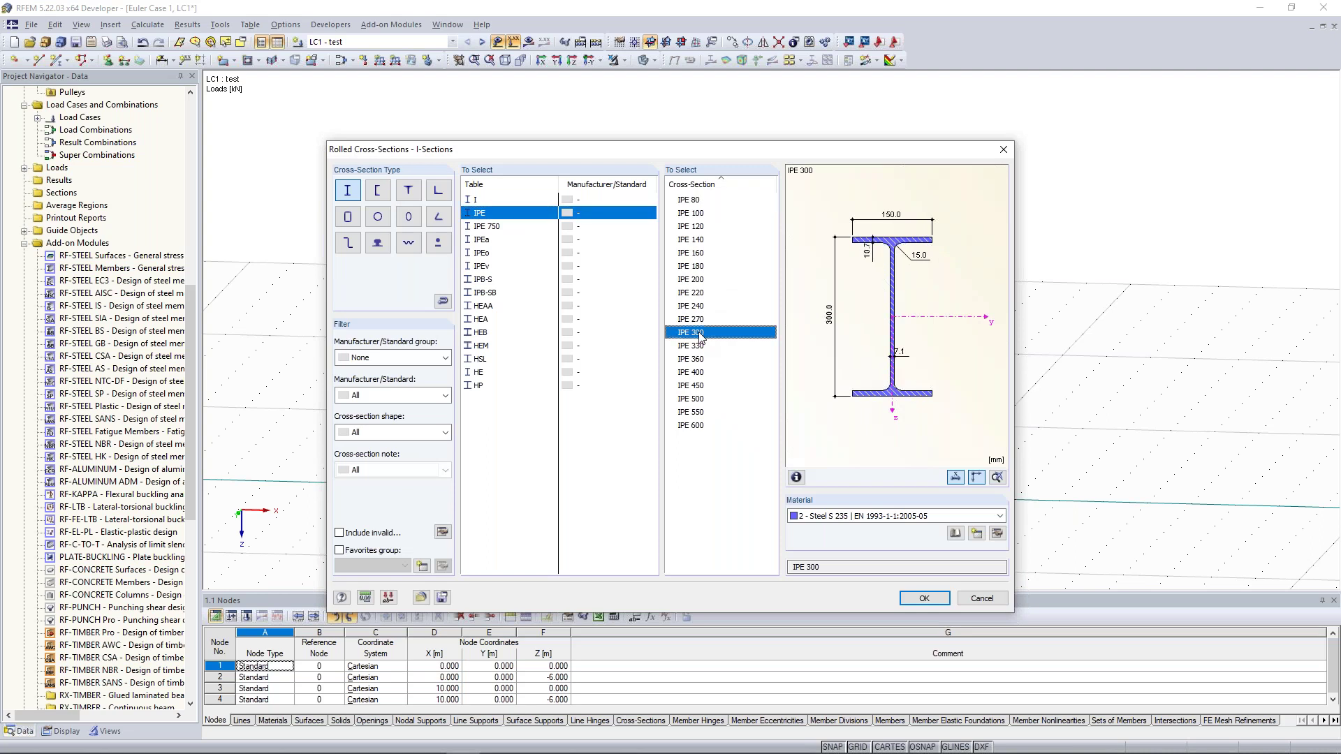
click(923, 599)
click(834, 569)
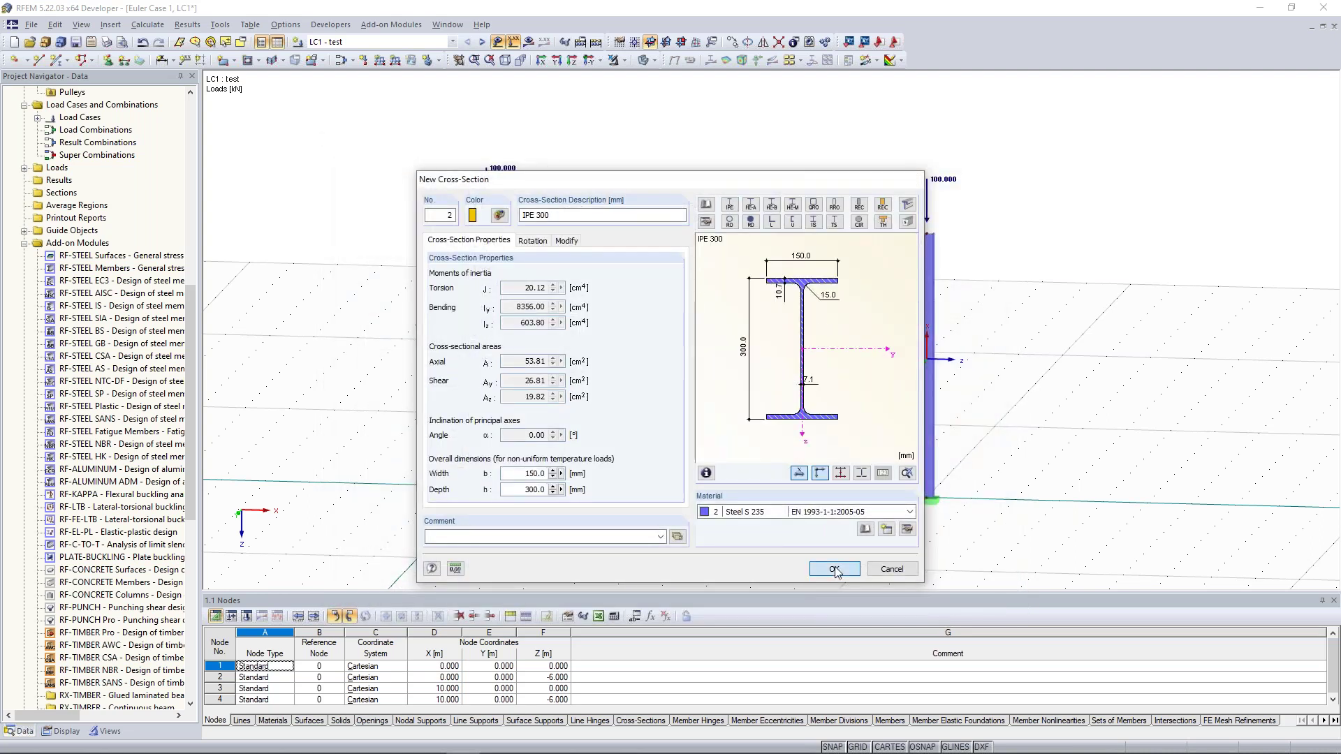
click(814, 549)
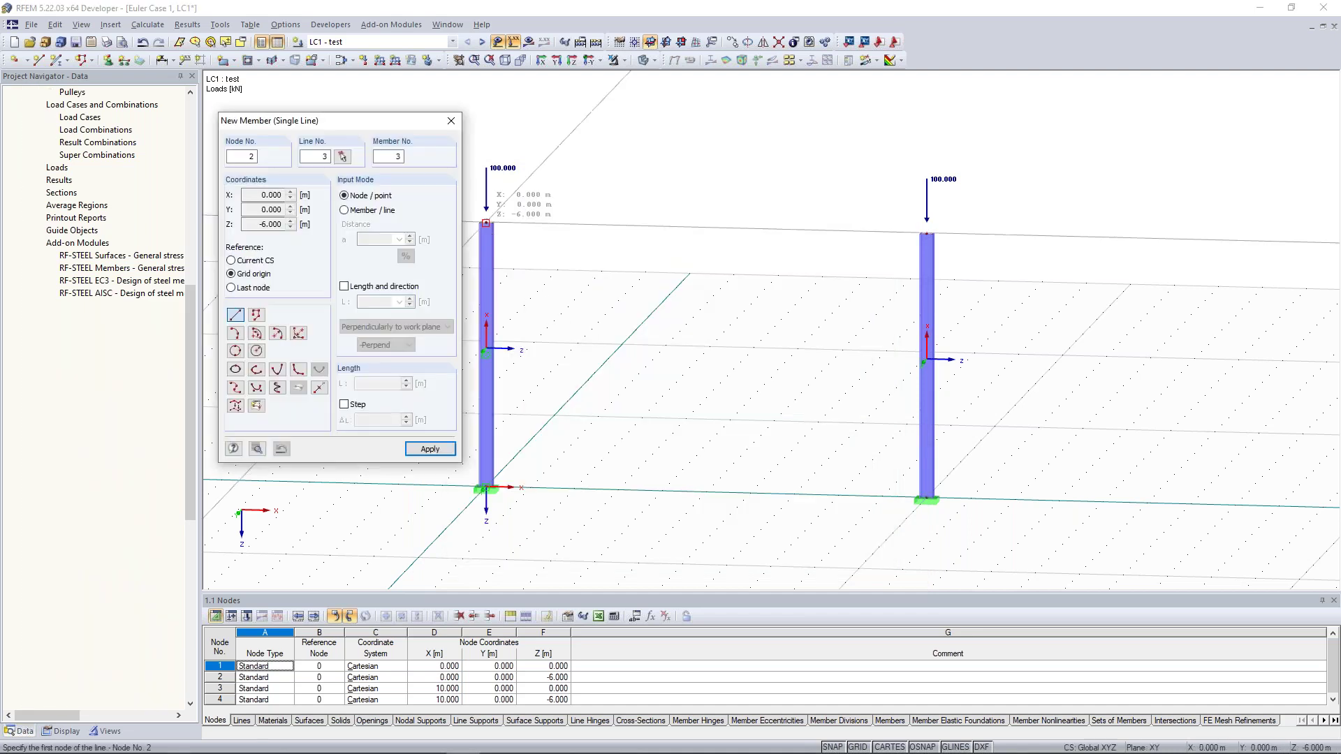
- Draw the beam from the head node of the first column to the head node of the second, forming a frame
click(486, 224)
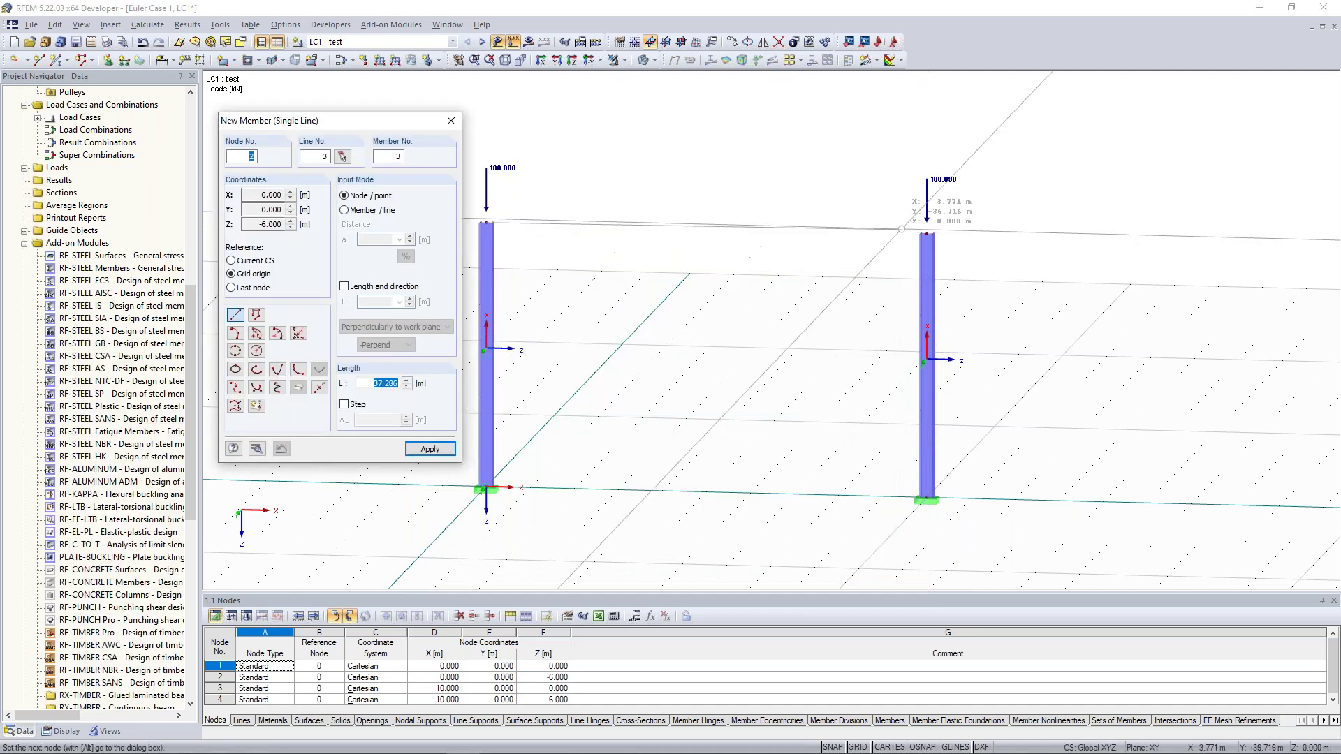
click(926, 233)
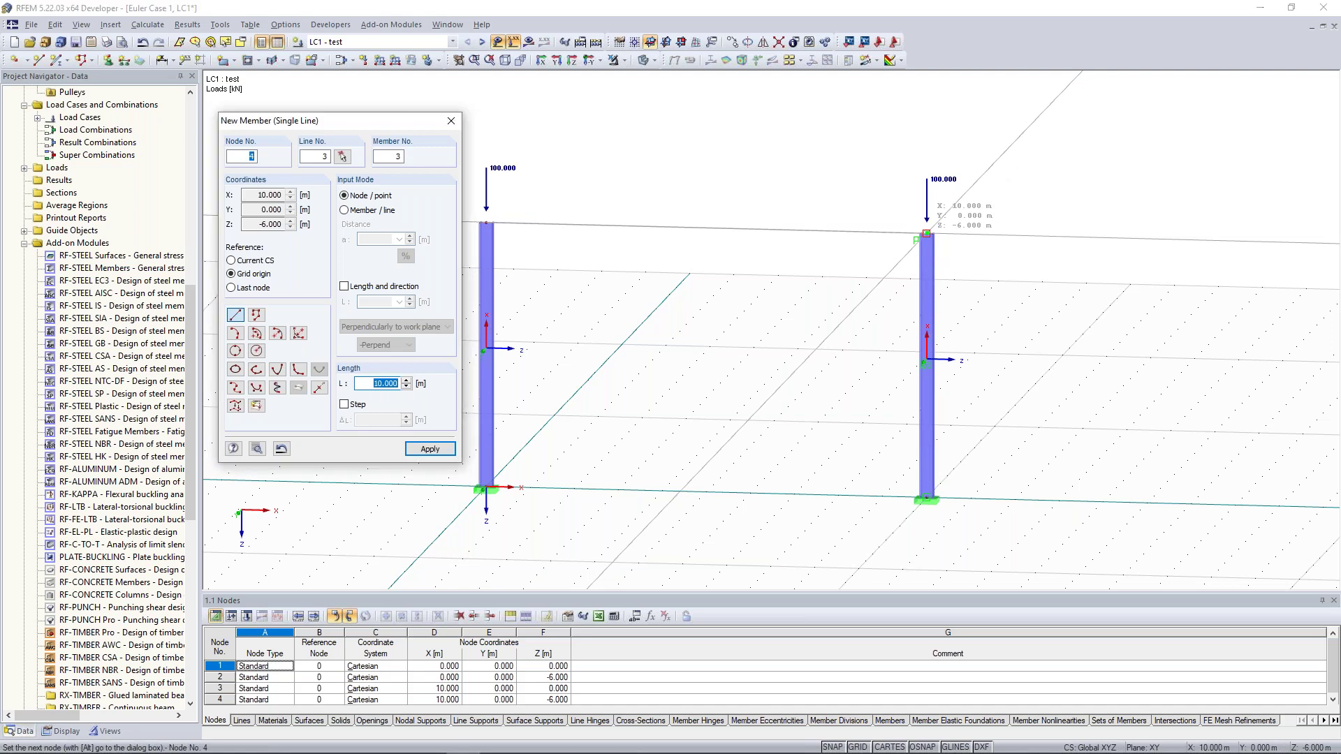
key(Escape)
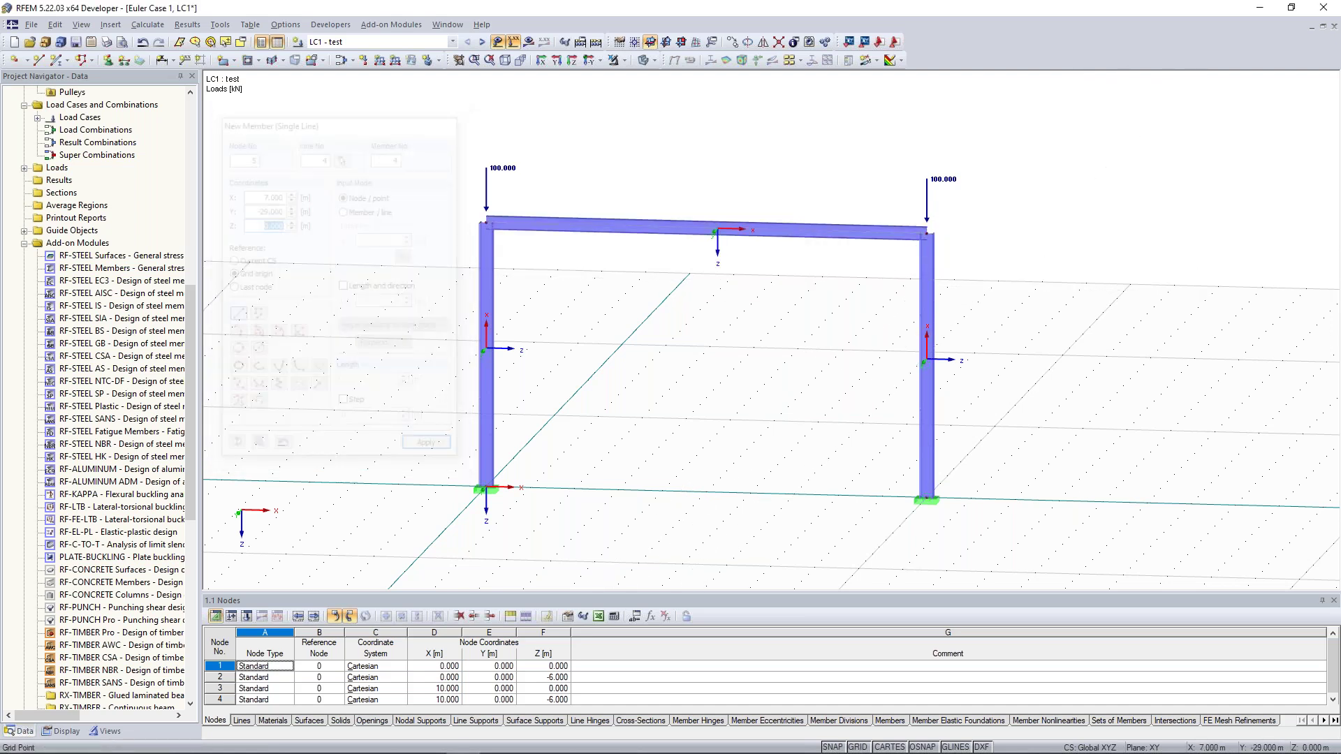
- Calculate load case LC1 and display the axial force N diagrams on the frame members
ctrl+middle_drag(729, 329, 691, 319)
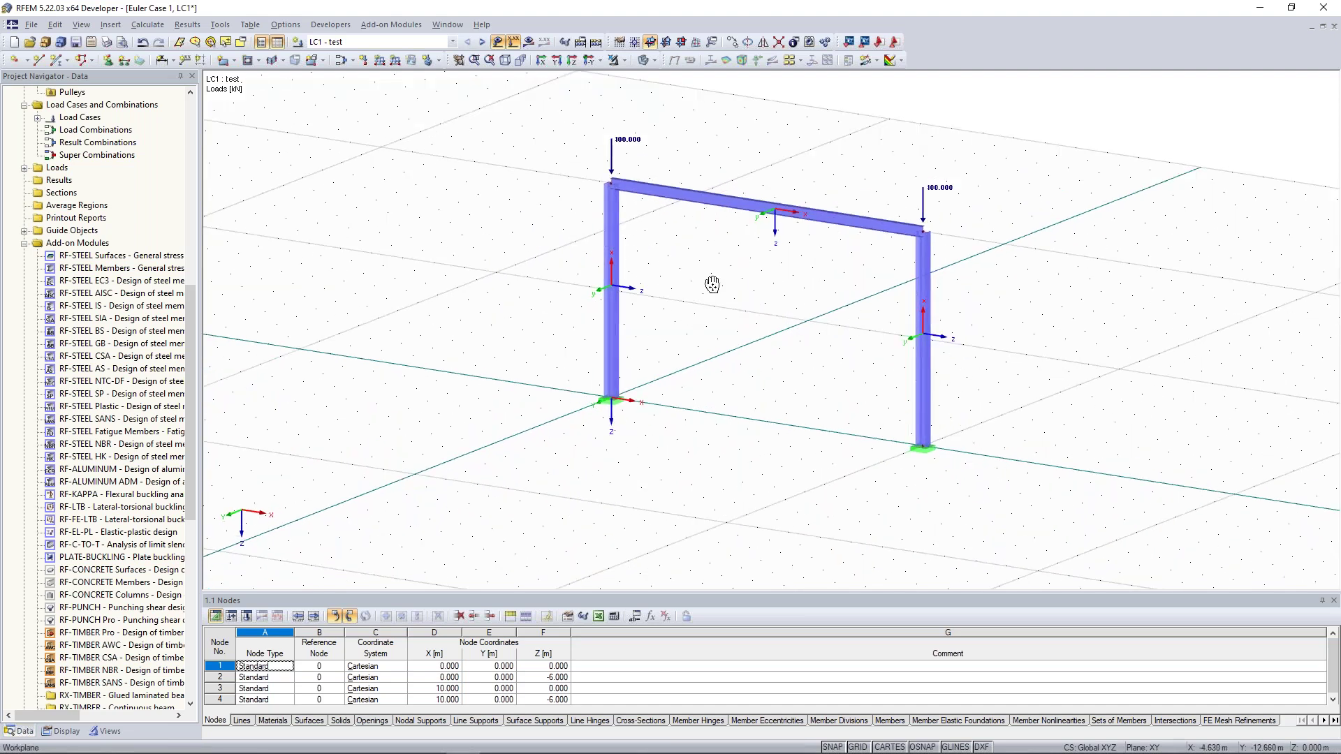
middle_drag(712, 284, 708, 294)
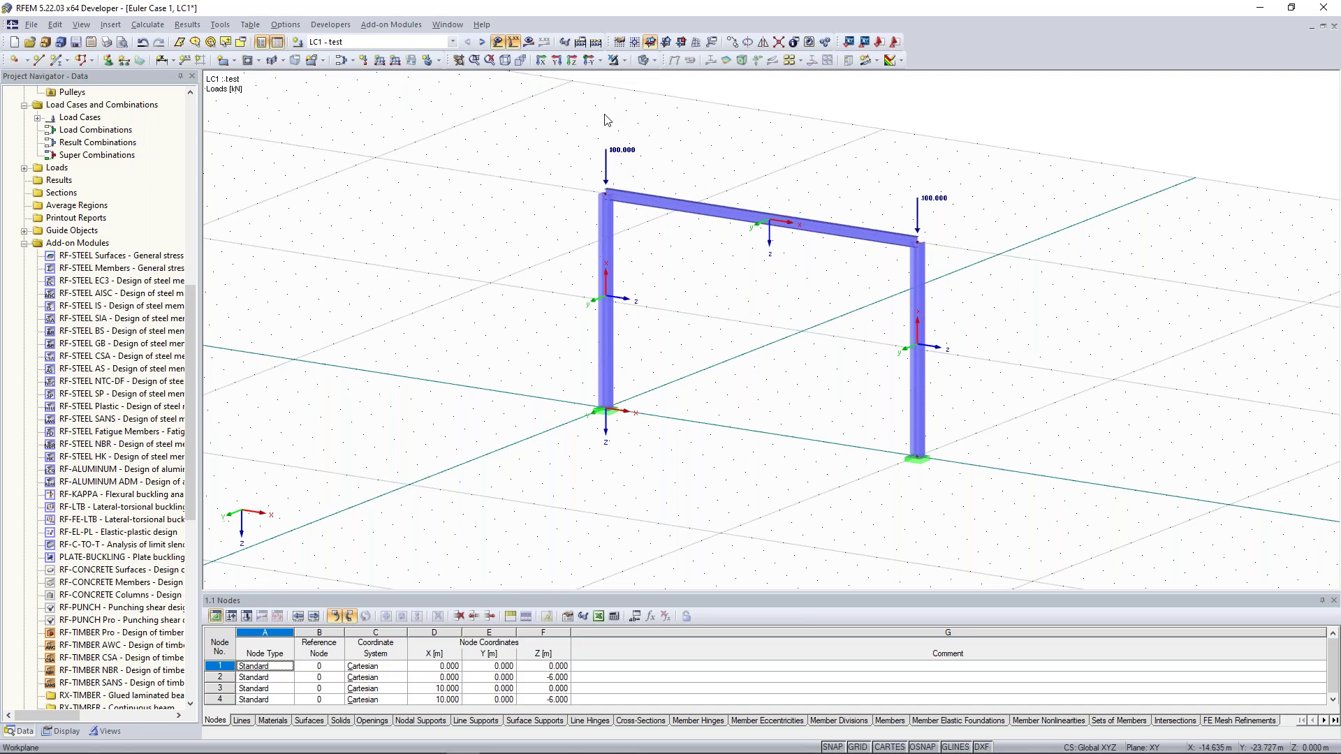
click(596, 43)
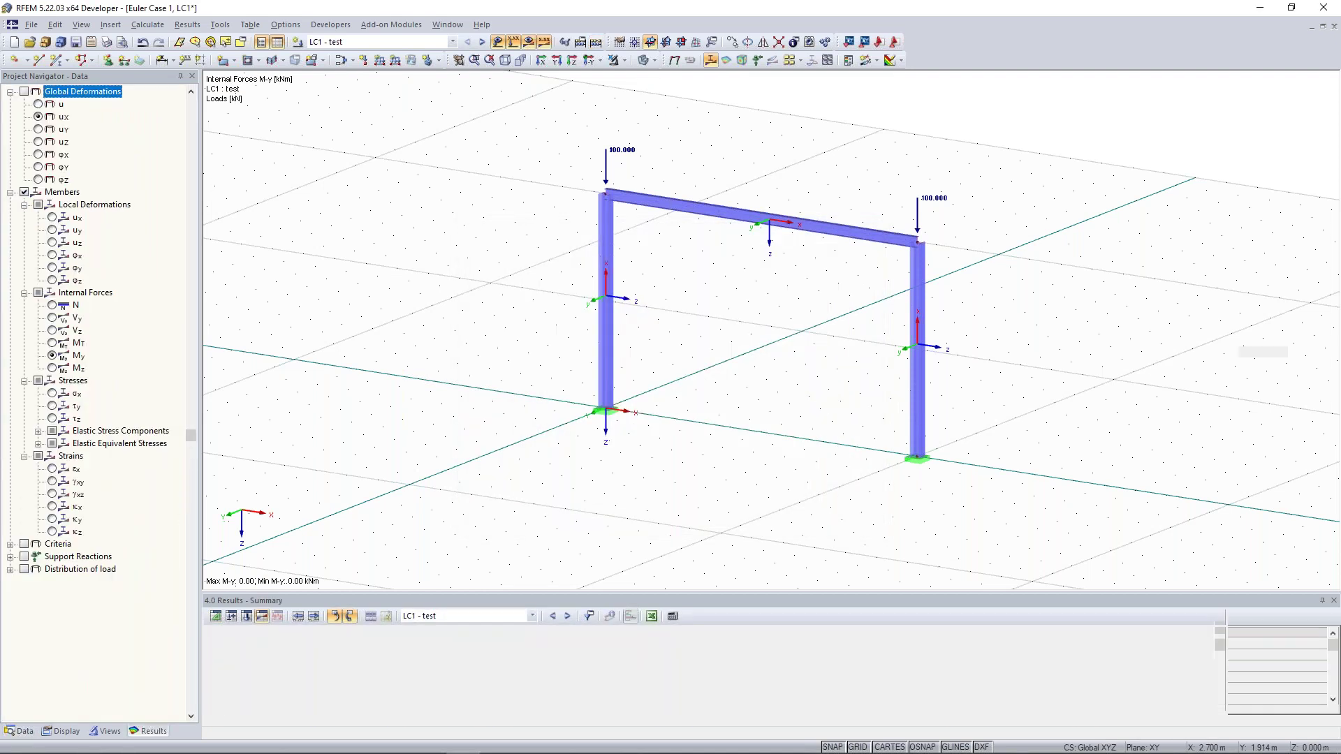
ctrl+middle_drag(469, 295, 419, 308)
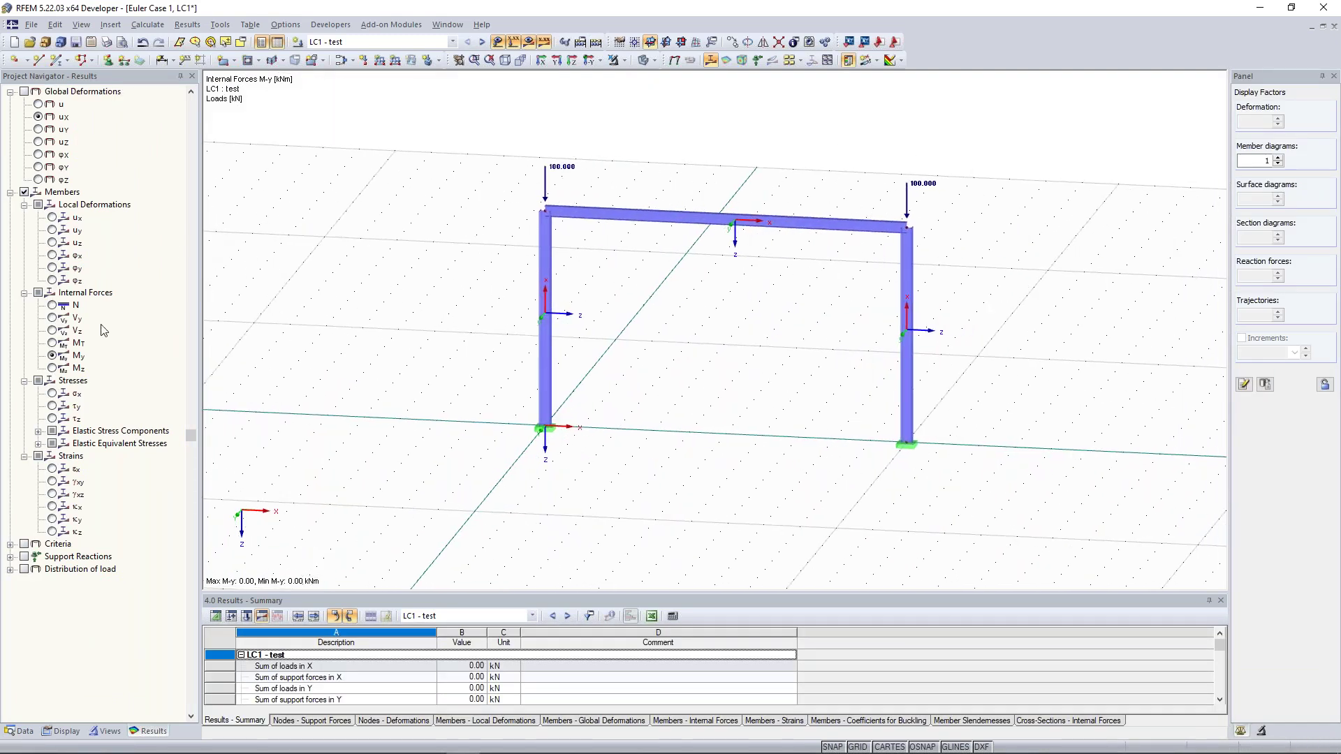
click(52, 305)
ctrl+middle_drag(359, 279, 550, 198)
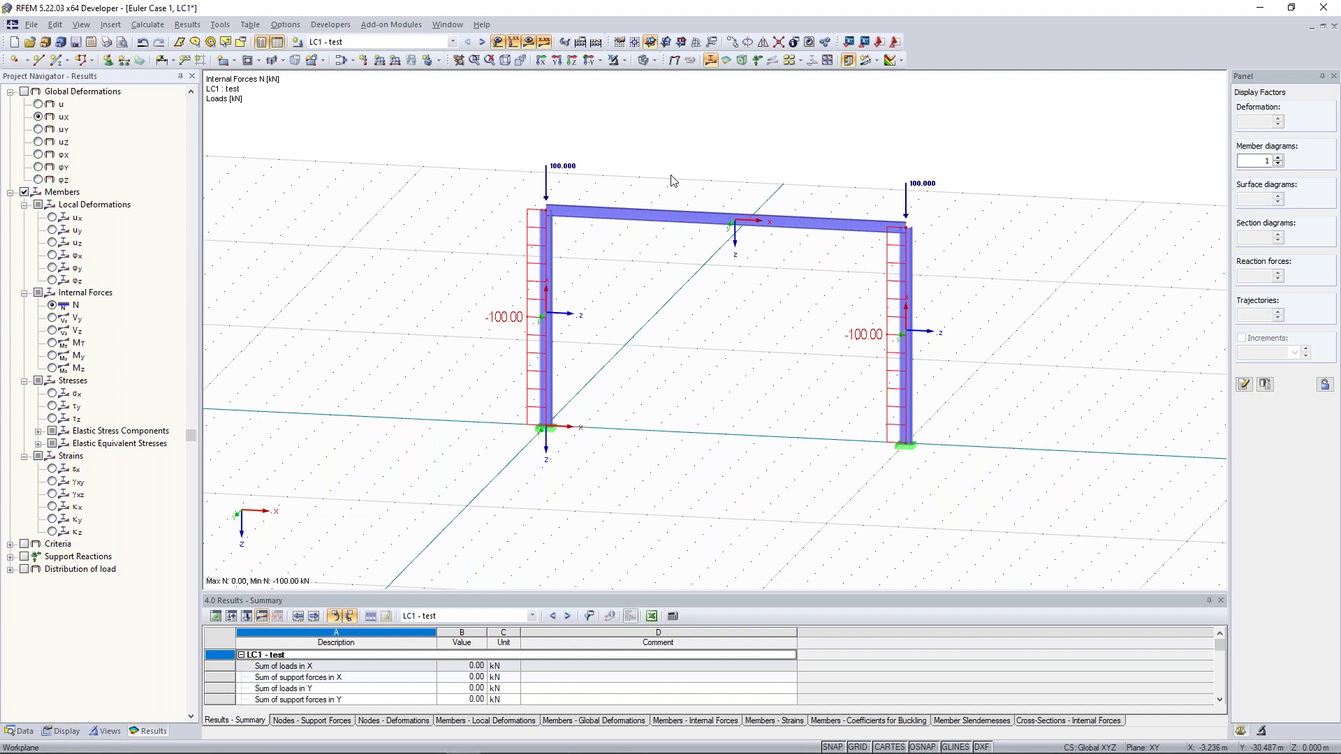
- Show the bending moment My and then the shear force Vy on the frame members for LC1
ctrl+middle_drag(677, 182, 705, 183)
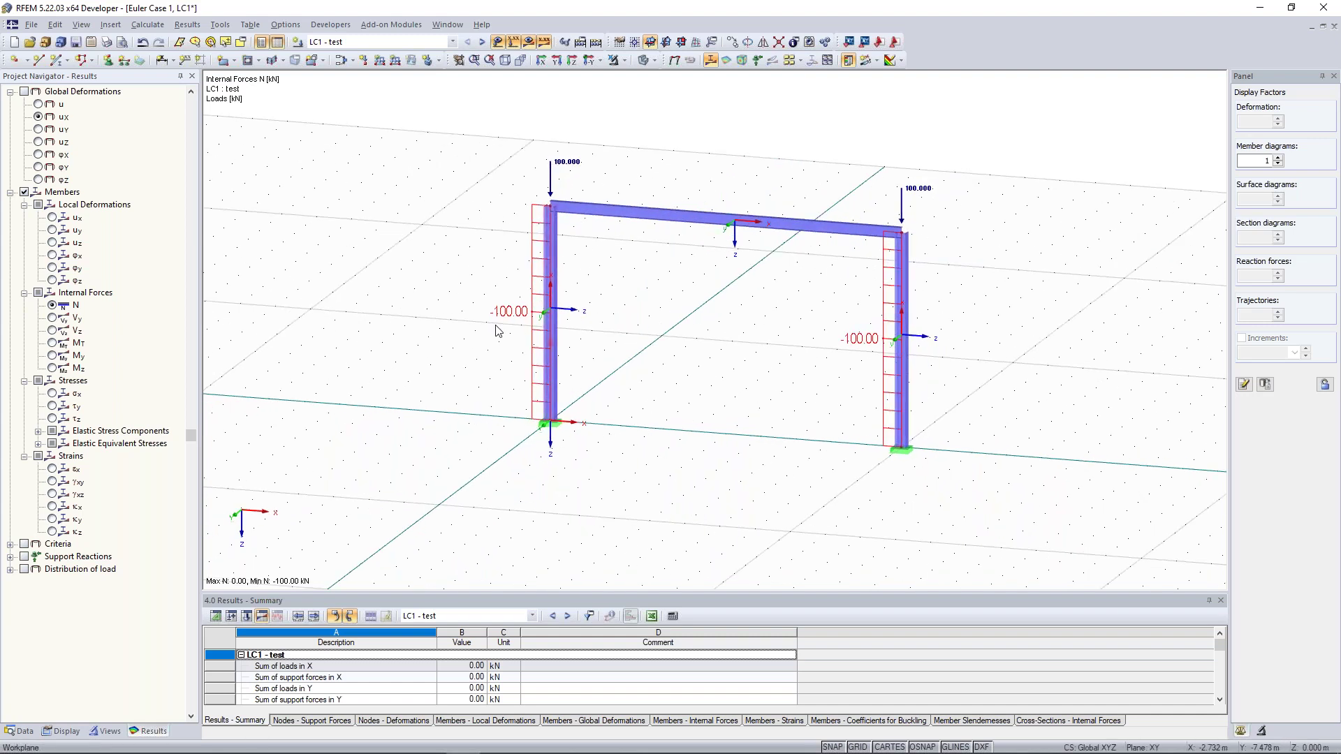
click(52, 356)
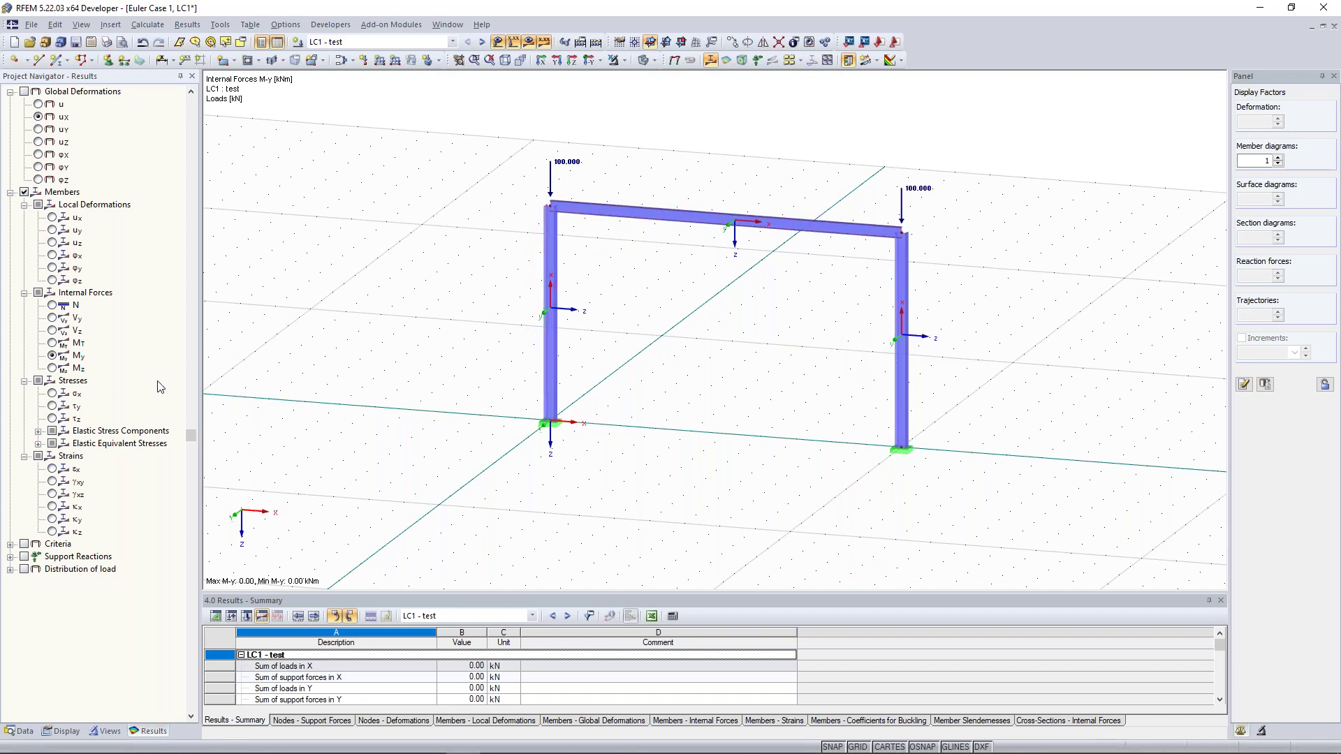
click(52, 317)
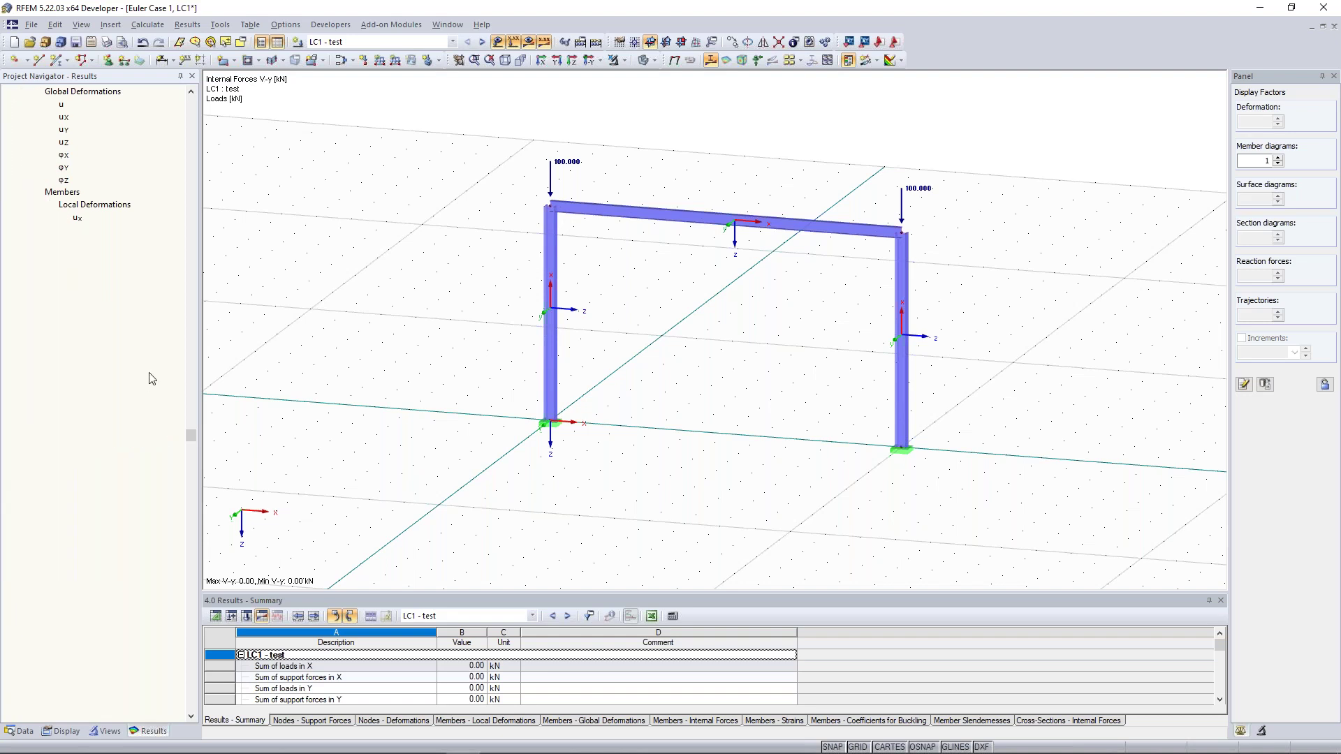
- Display the nodal support reactions of the frame for load case LC1
click(10, 557)
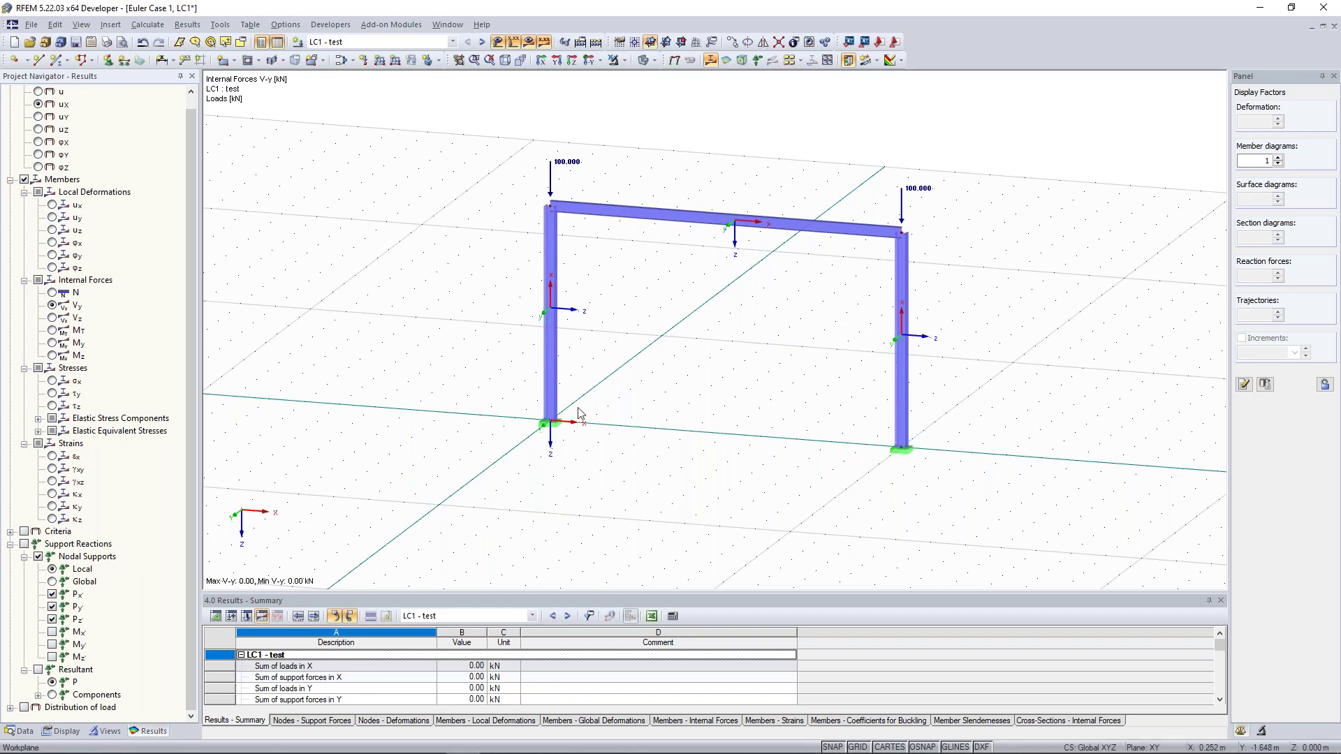
ctrl+middle_drag(442, 439, 393, 407)
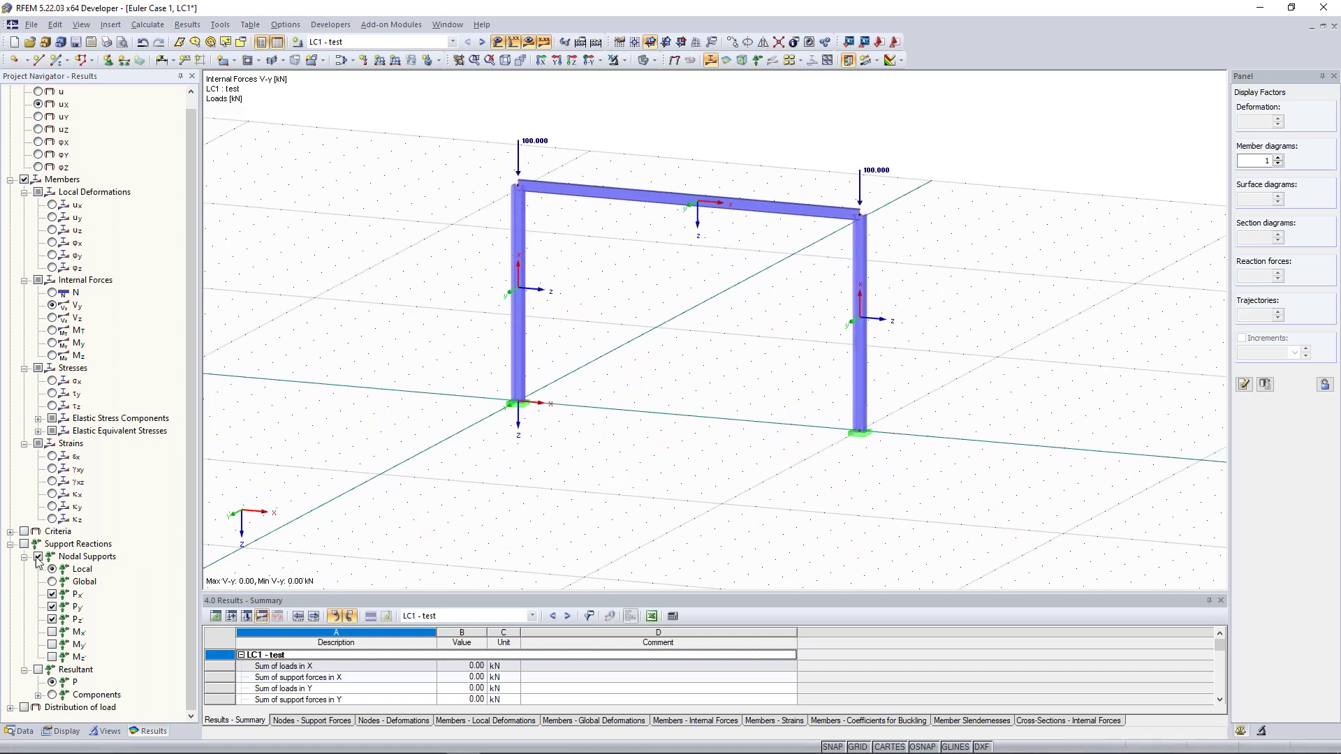
click(25, 544)
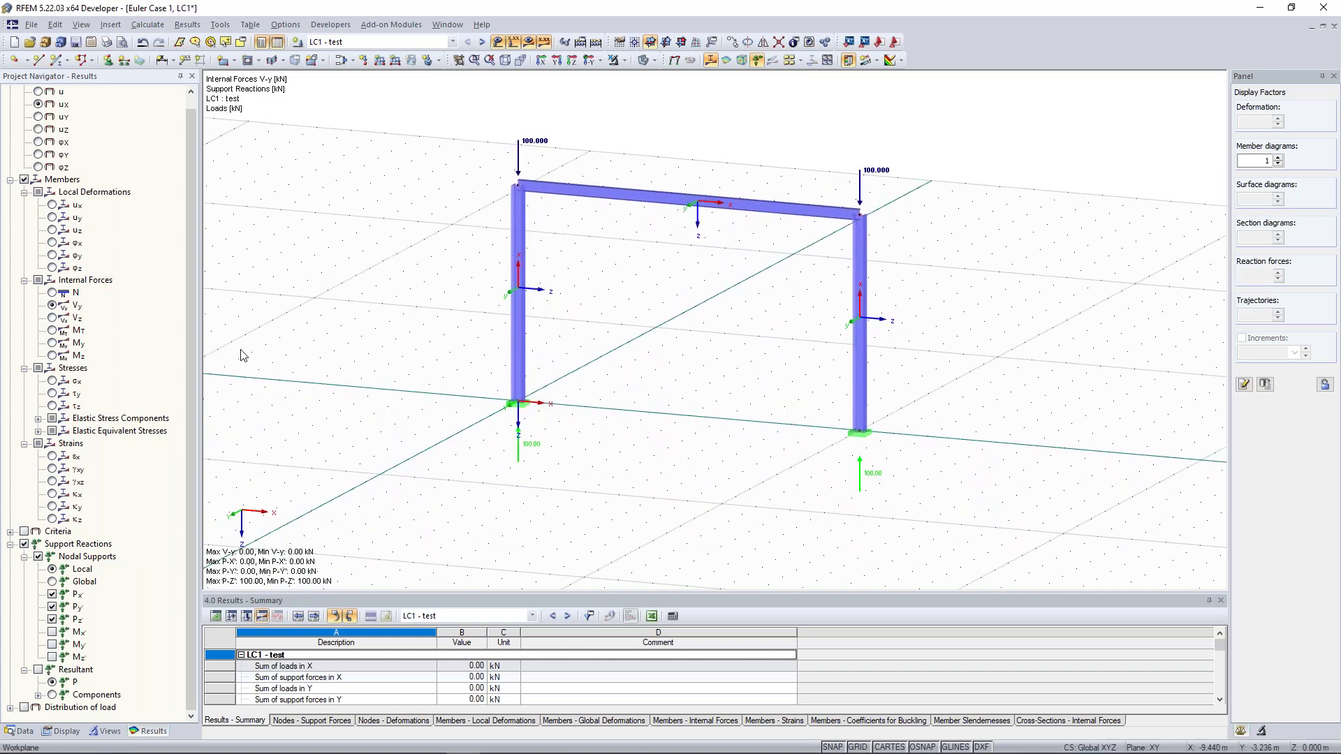
ctrl+middle_drag(731, 454, 669, 437)
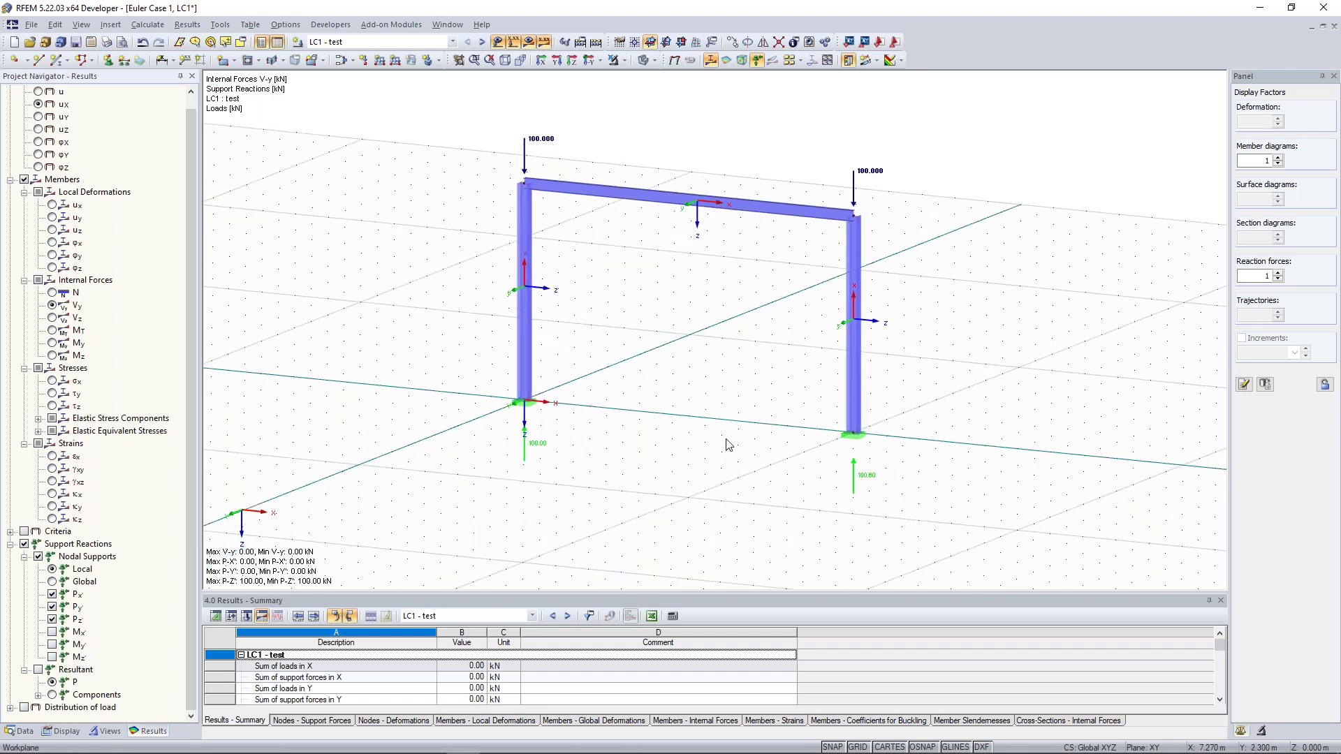
ctrl+middle_drag(728, 445, 618, 405)
ctrl+middle_drag(731, 382, 706, 428)
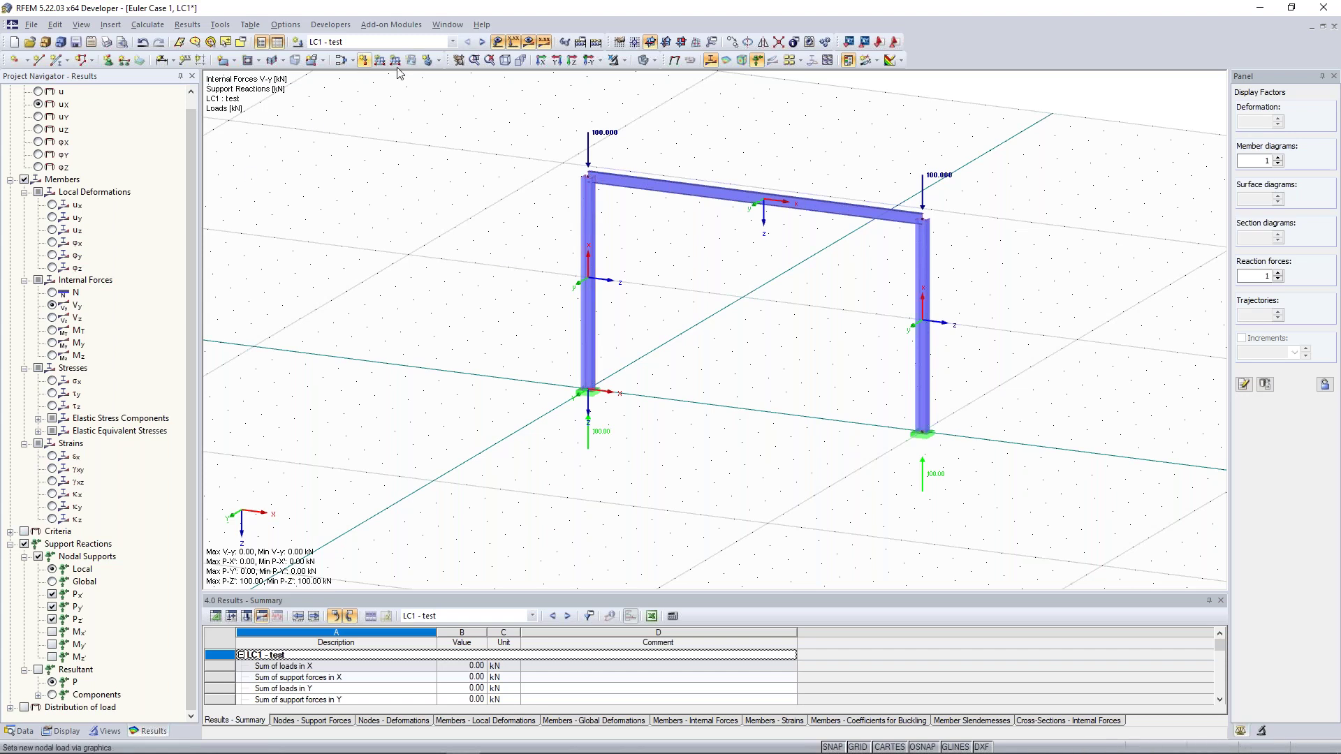
- Switch to the RF-STABILITY CA1 results and display eigenvector No. 1 of the frame
click(482, 42)
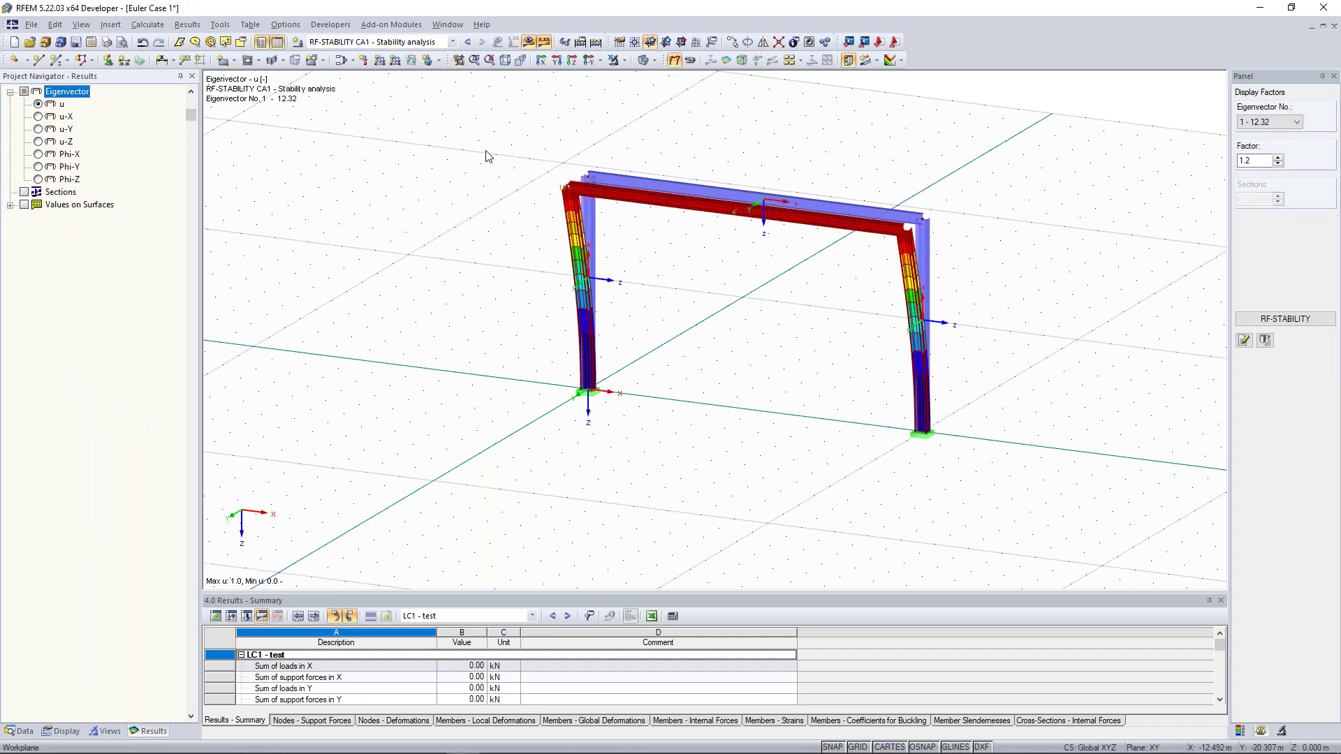
click(1276, 124)
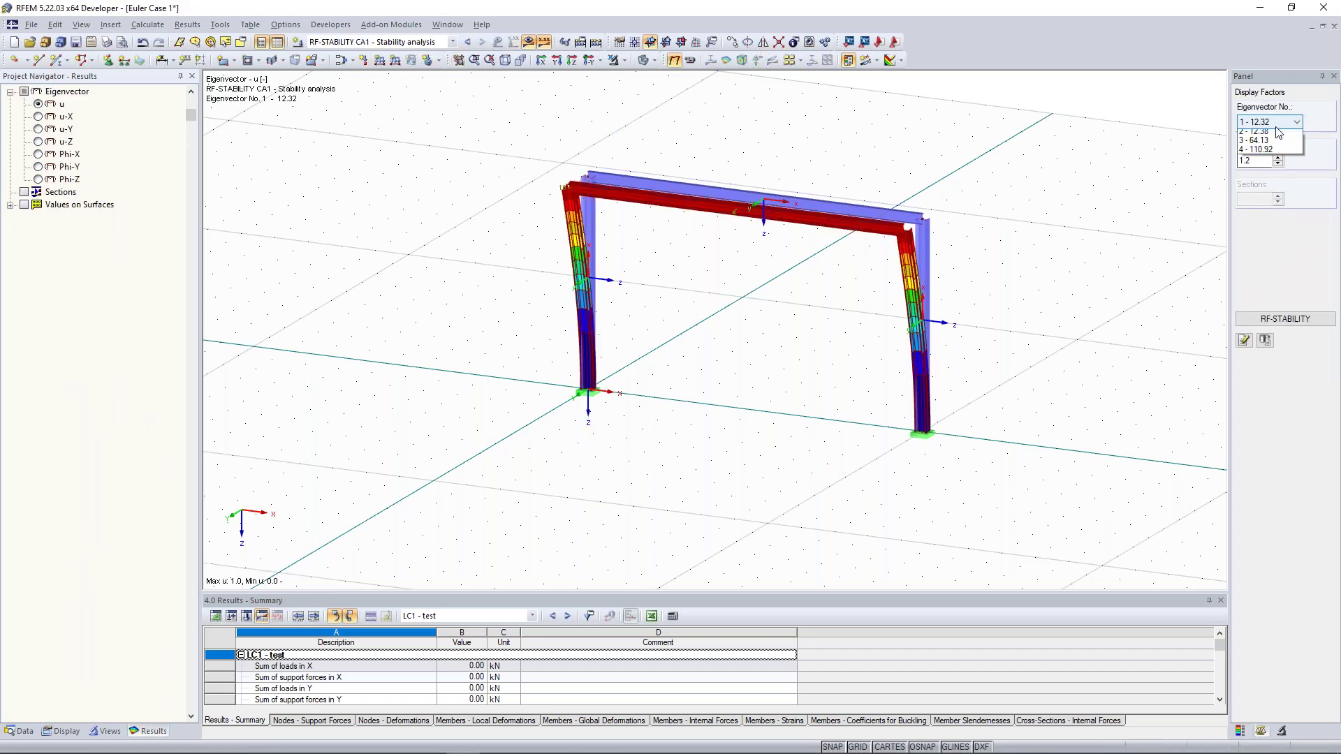
click(1276, 124)
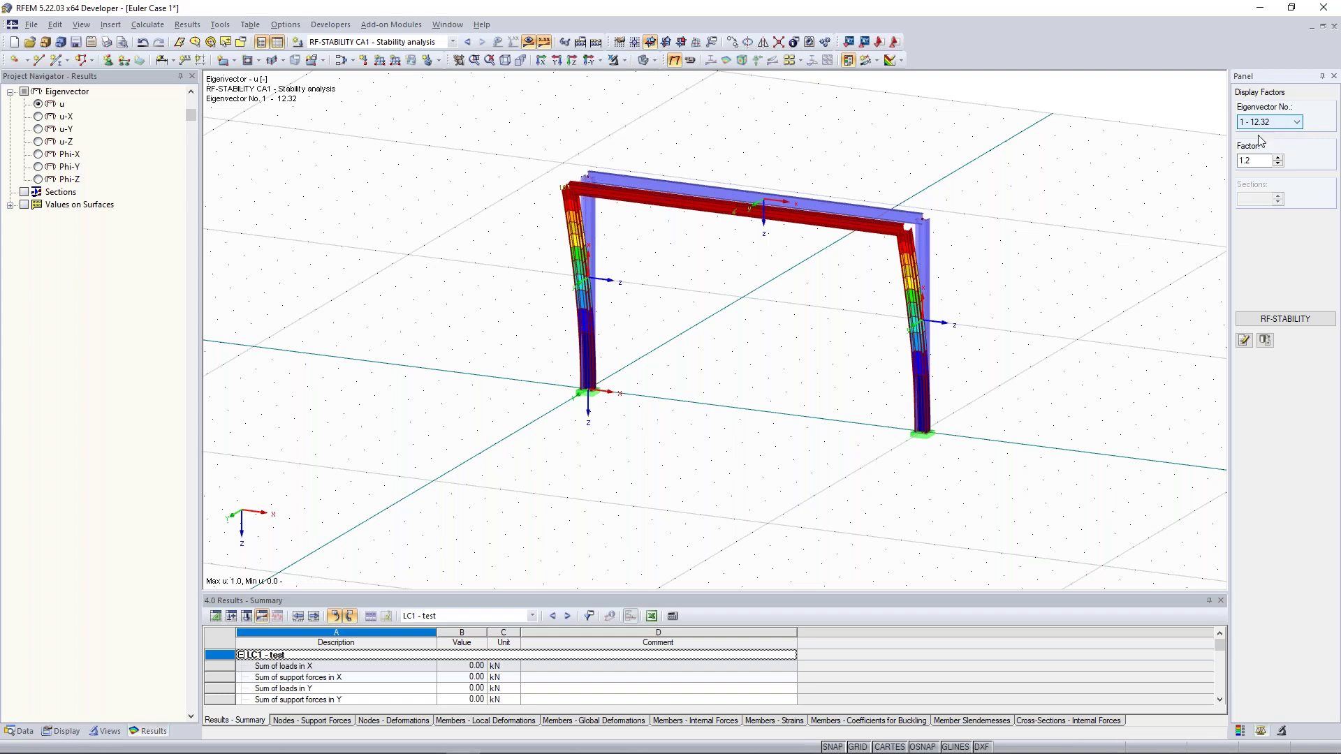
ctrl+middle_drag(989, 249, 954, 253)
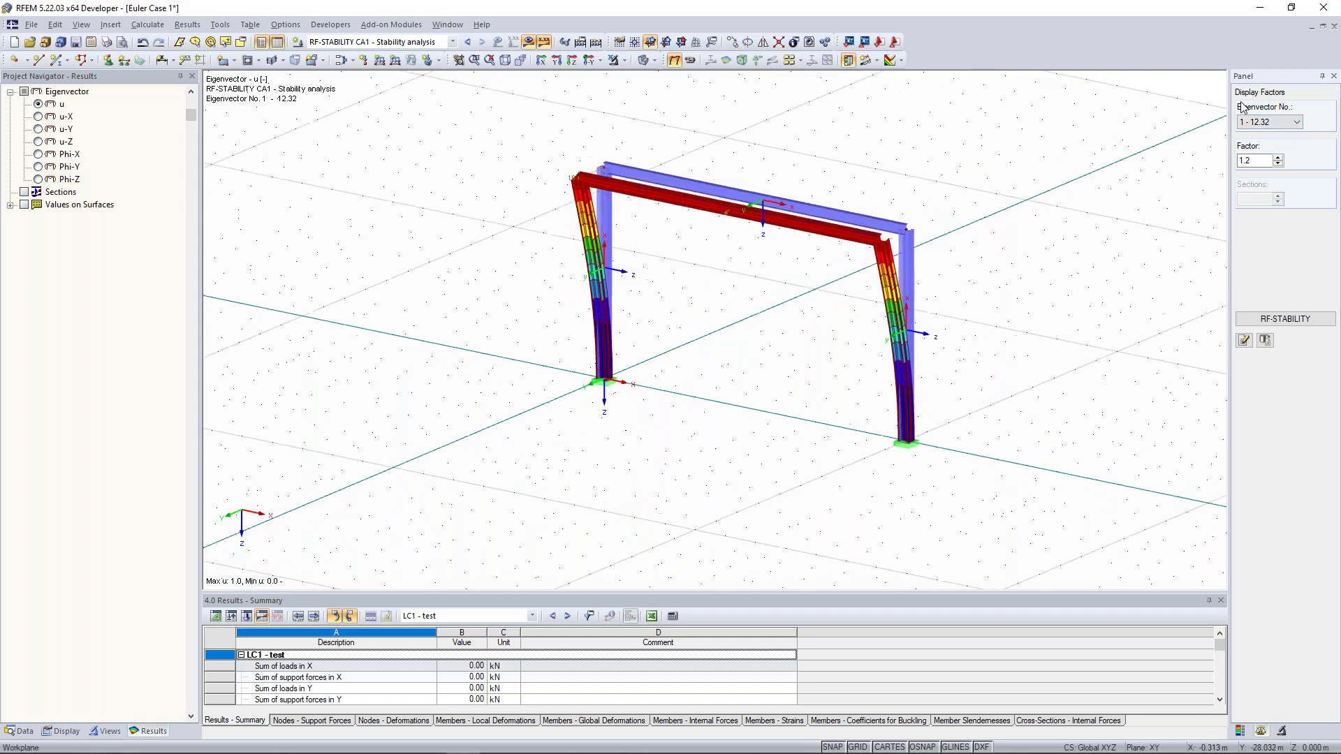
click(1275, 120)
click(1257, 134)
- Examine the buckling shape of both columns and the beam in eigenvector No. 1
ctrl+middle_drag(965, 279, 843, 239)
scroll(844, 248, up, 1)
click(1262, 133)
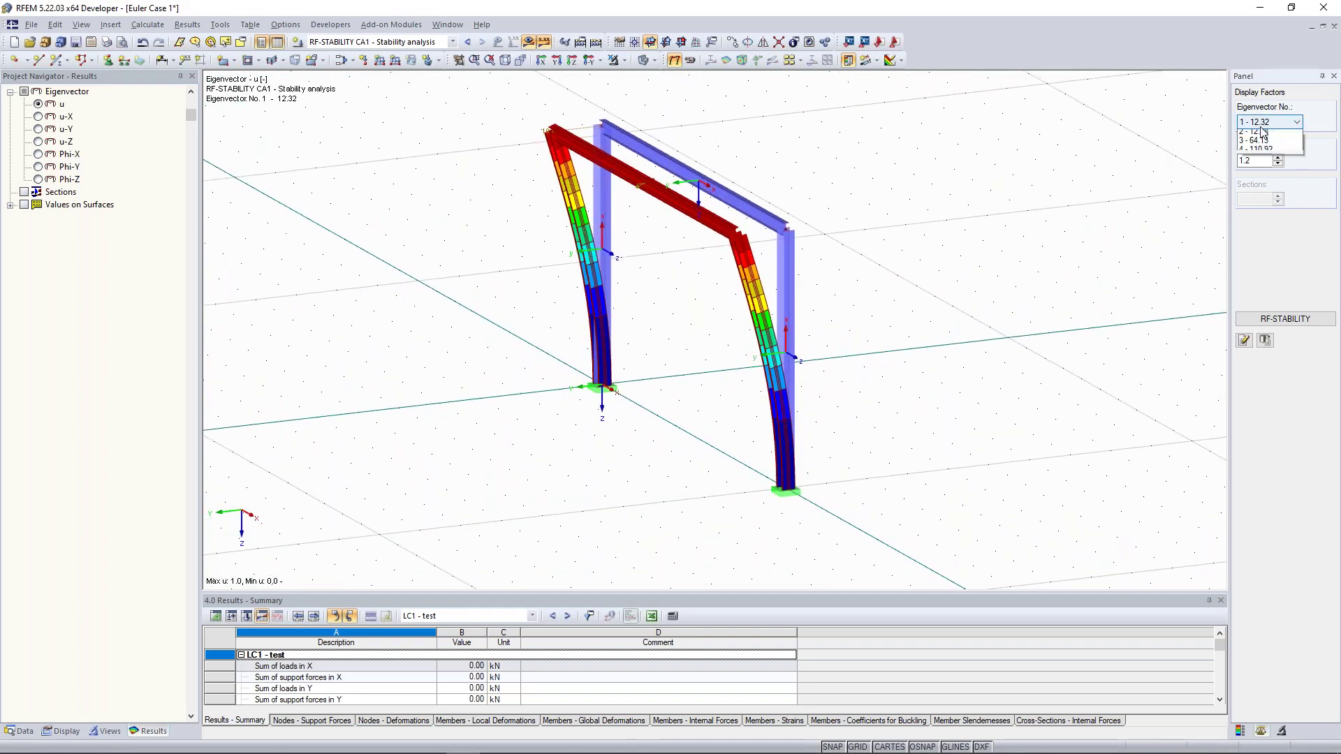
click(1264, 136)
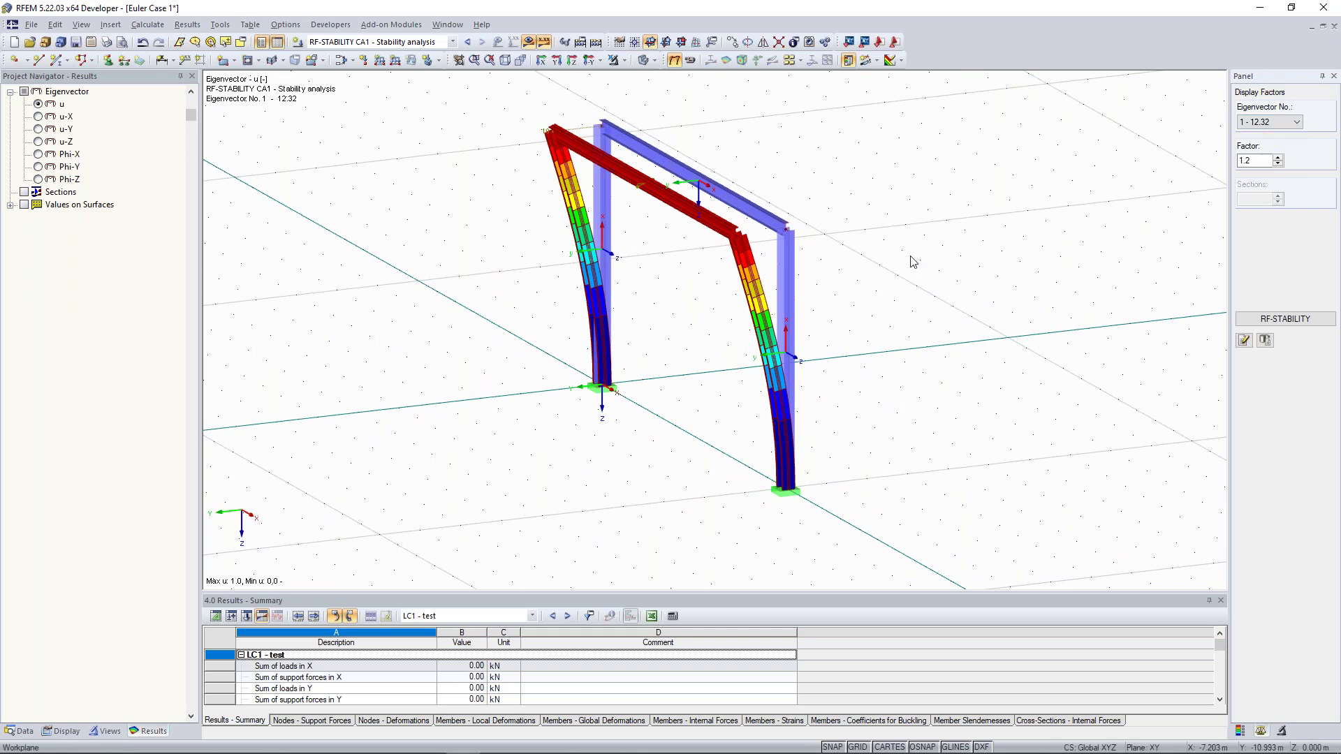
ctrl+middle_drag(912, 258, 879, 253)
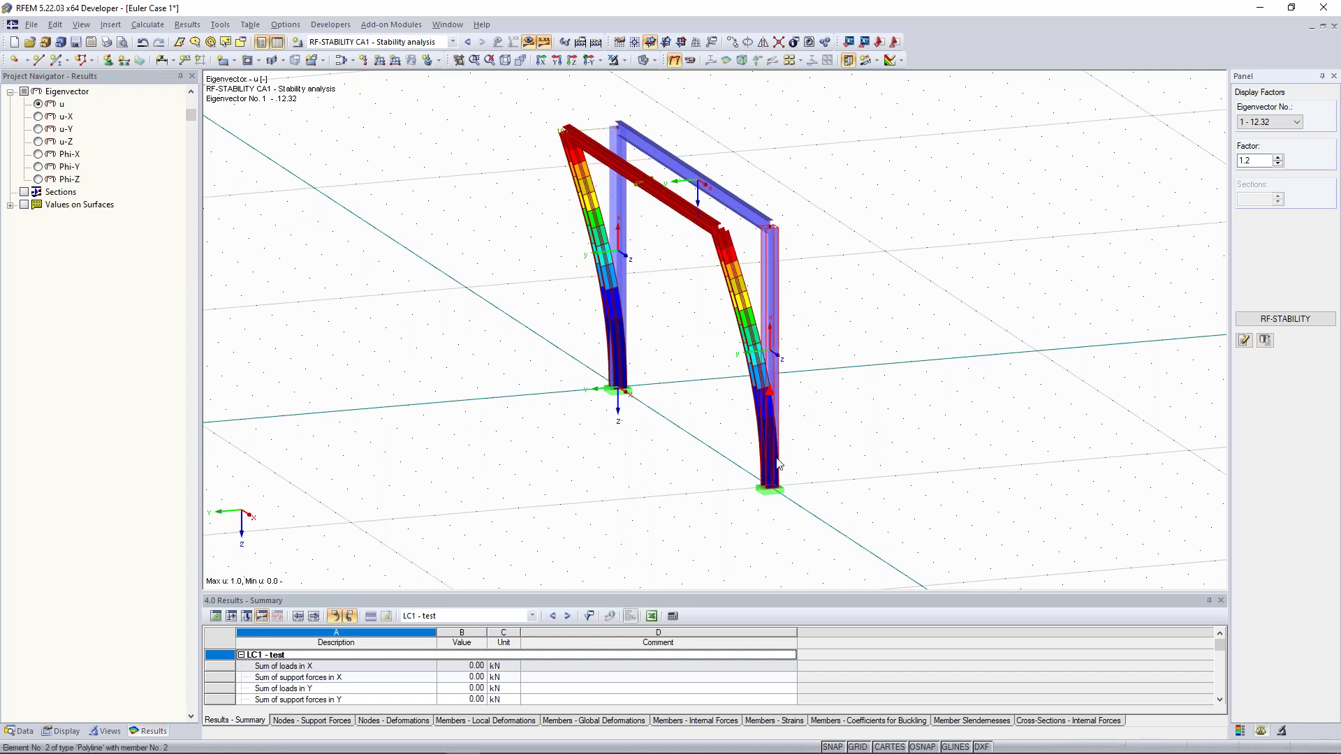
ctrl+middle_drag(621, 266, 585, 268)
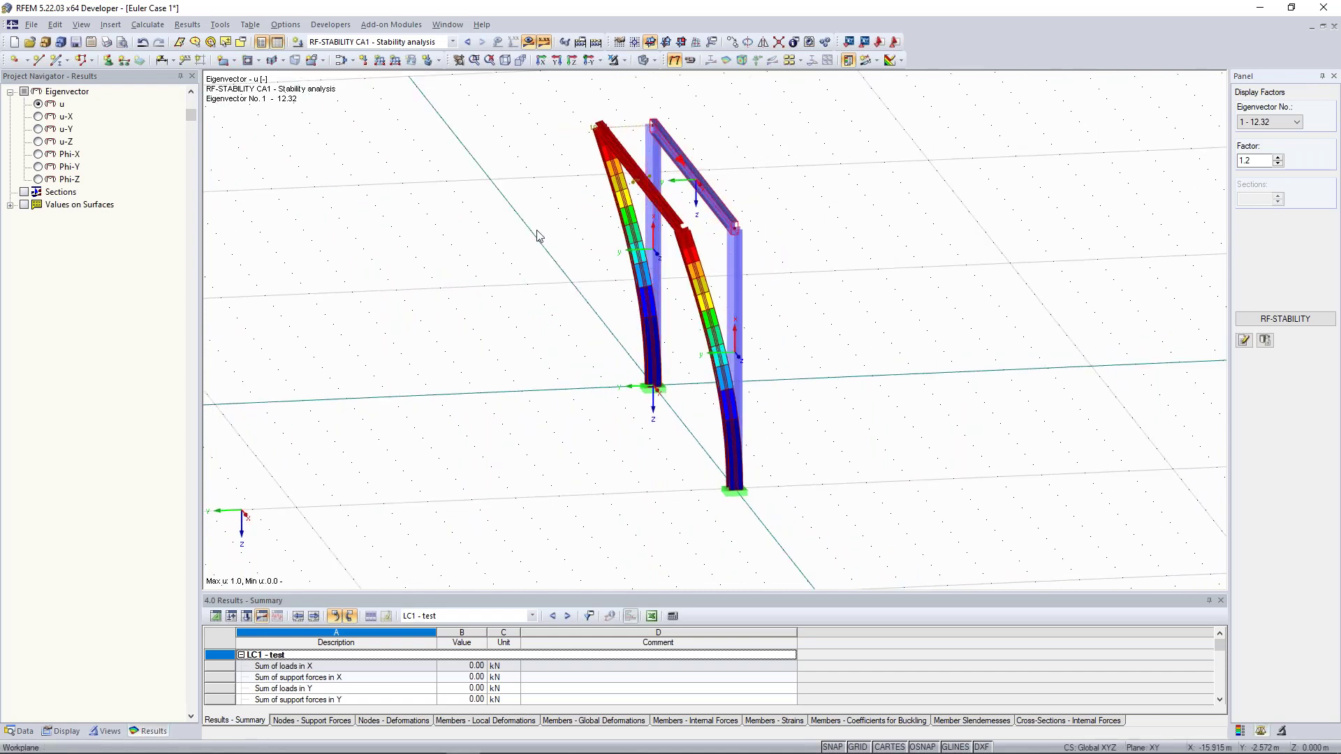
ctrl+middle_drag(538, 234, 629, 253)
- Display eigenvector No. 2 of the frame and return to eigenvector No. 1
click(1278, 122)
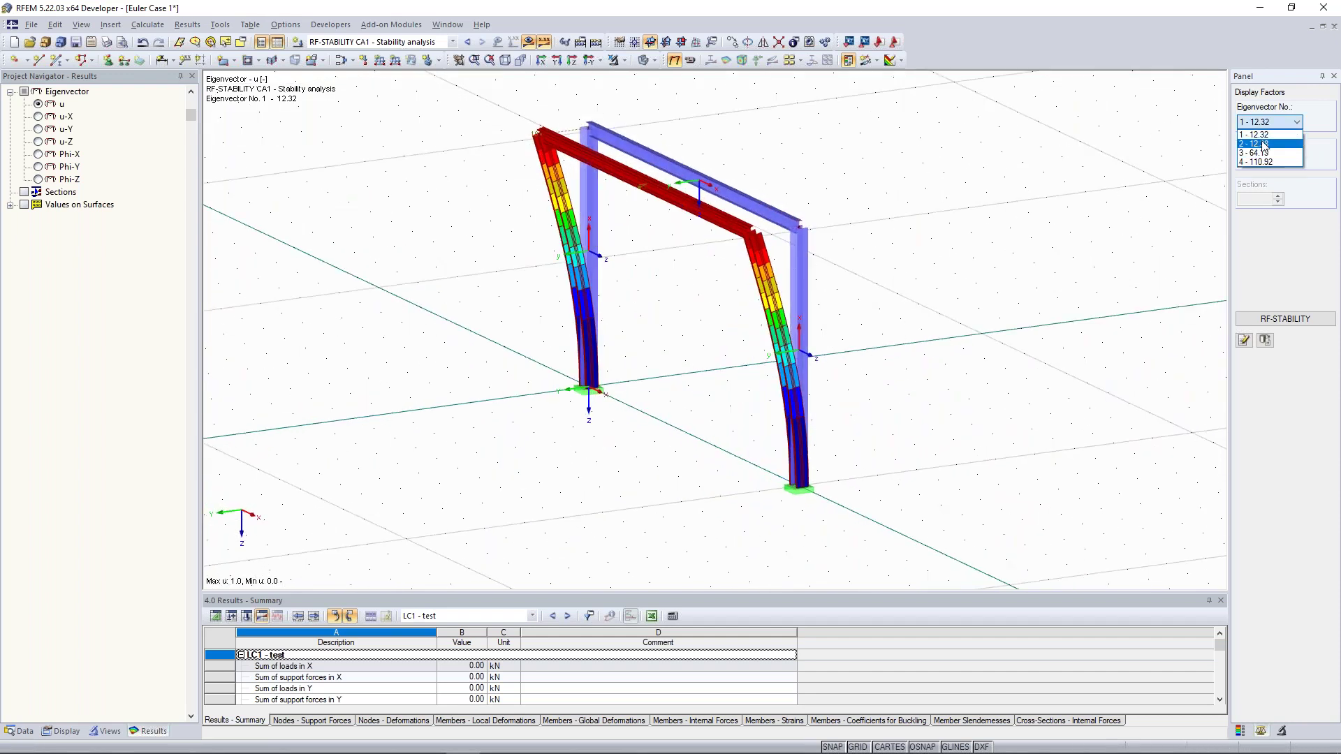
click(1264, 144)
ctrl+middle_drag(891, 227, 922, 222)
click(1296, 123)
click(1257, 134)
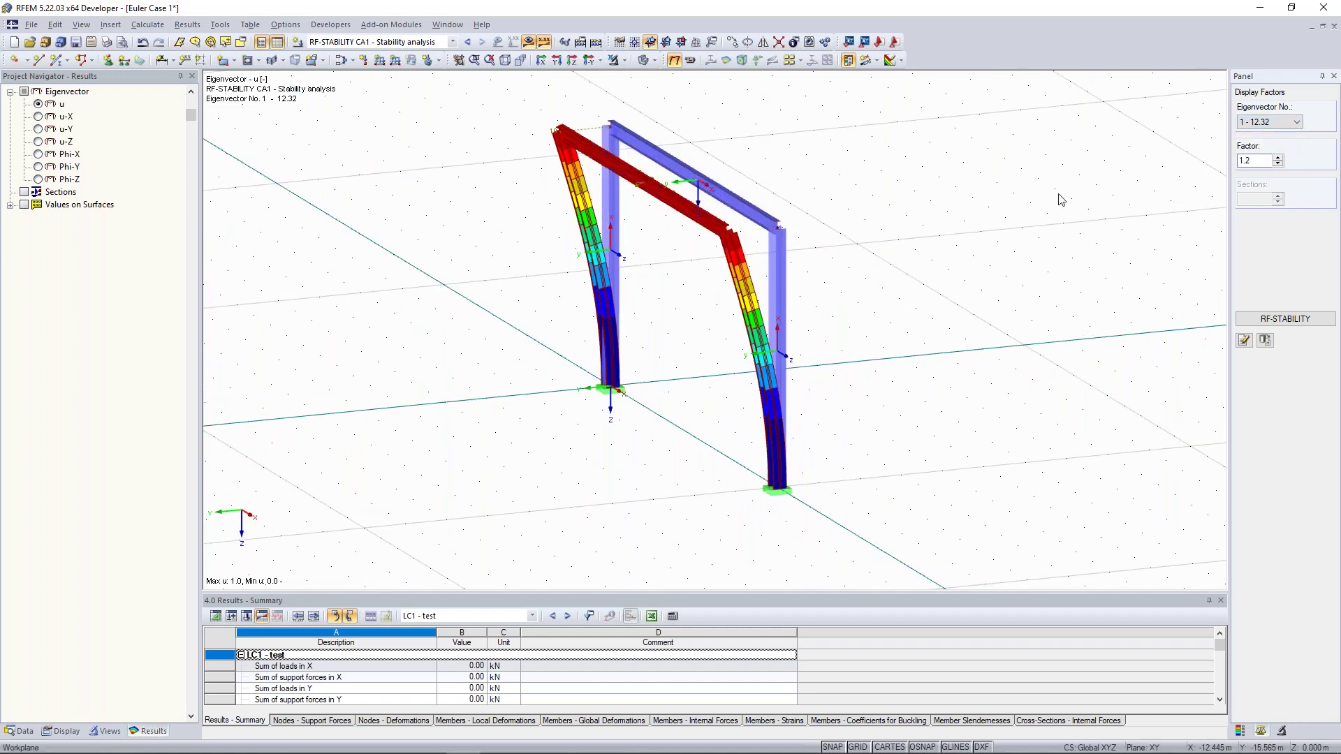
ctrl+middle_drag(1090, 183, 1188, 154)
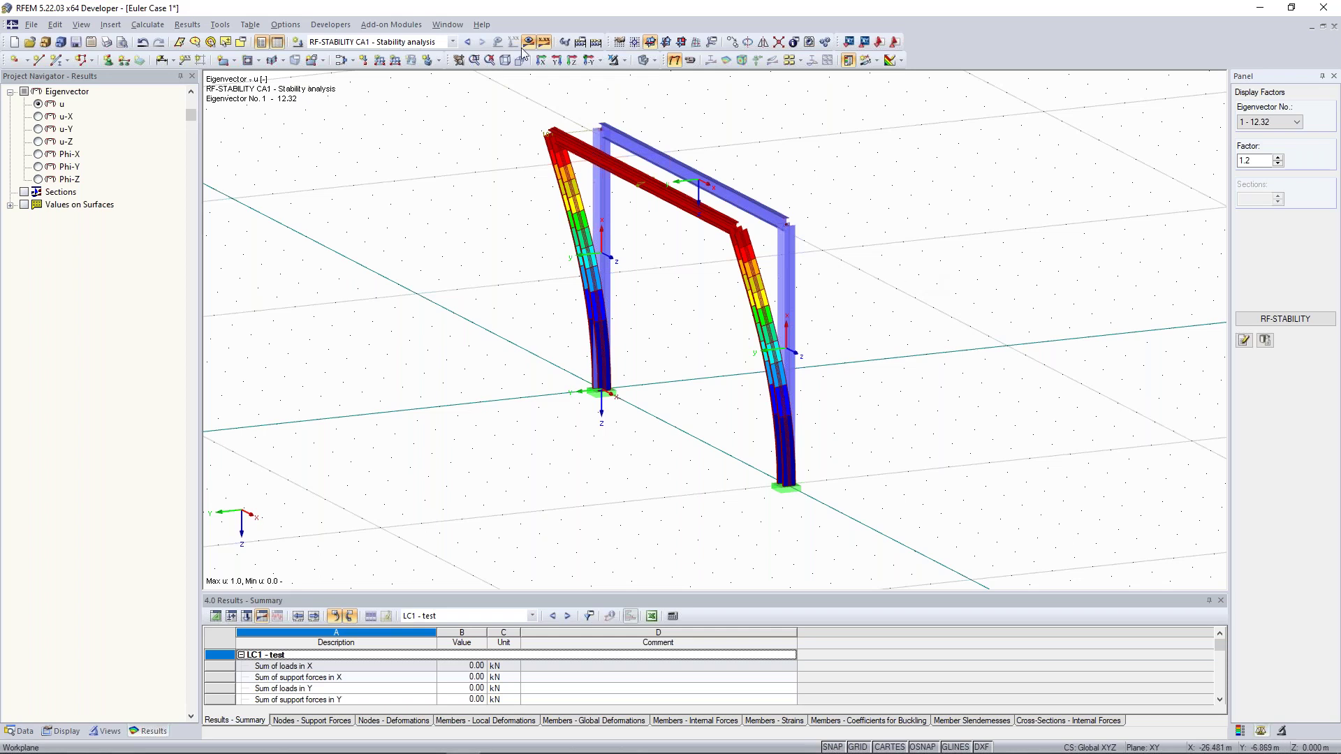
- Switch the displayed results back to load case LC1 to review the loads and support reactions
click(453, 42)
click(453, 42)
click(453, 42)
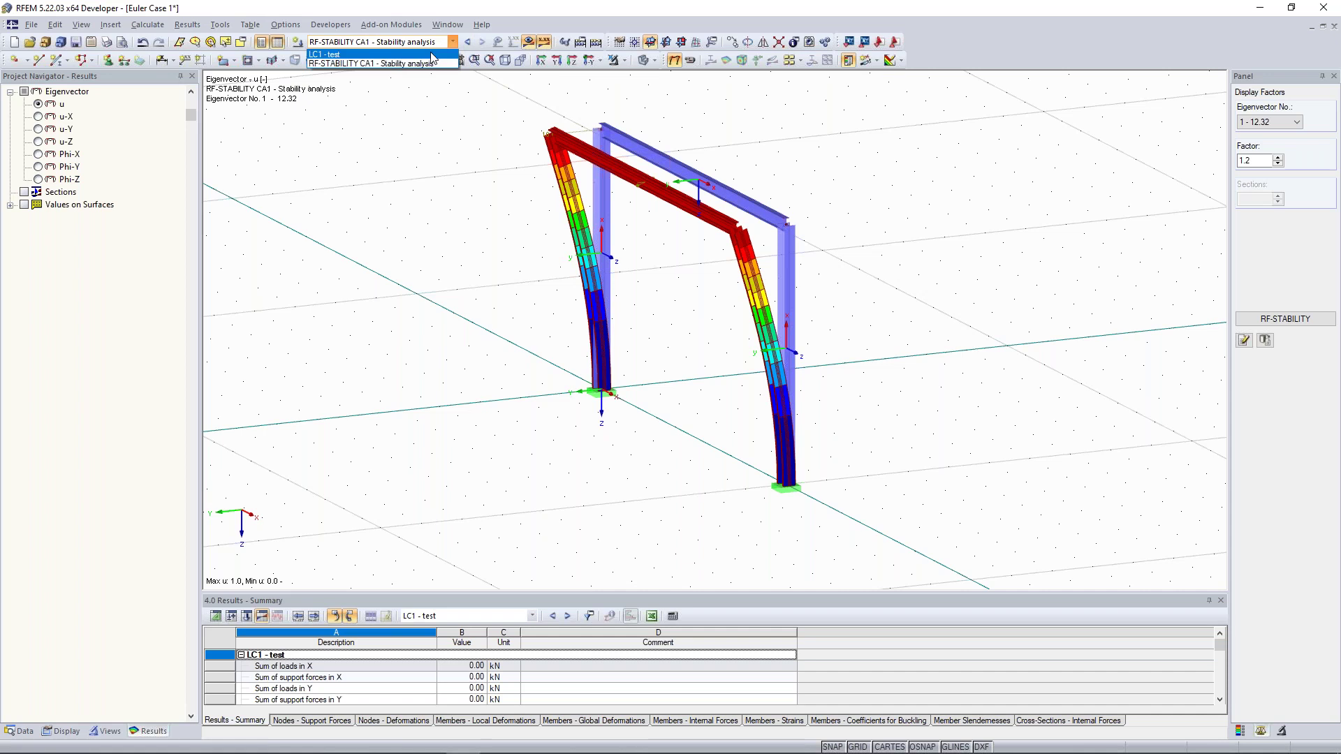
click(431, 55)
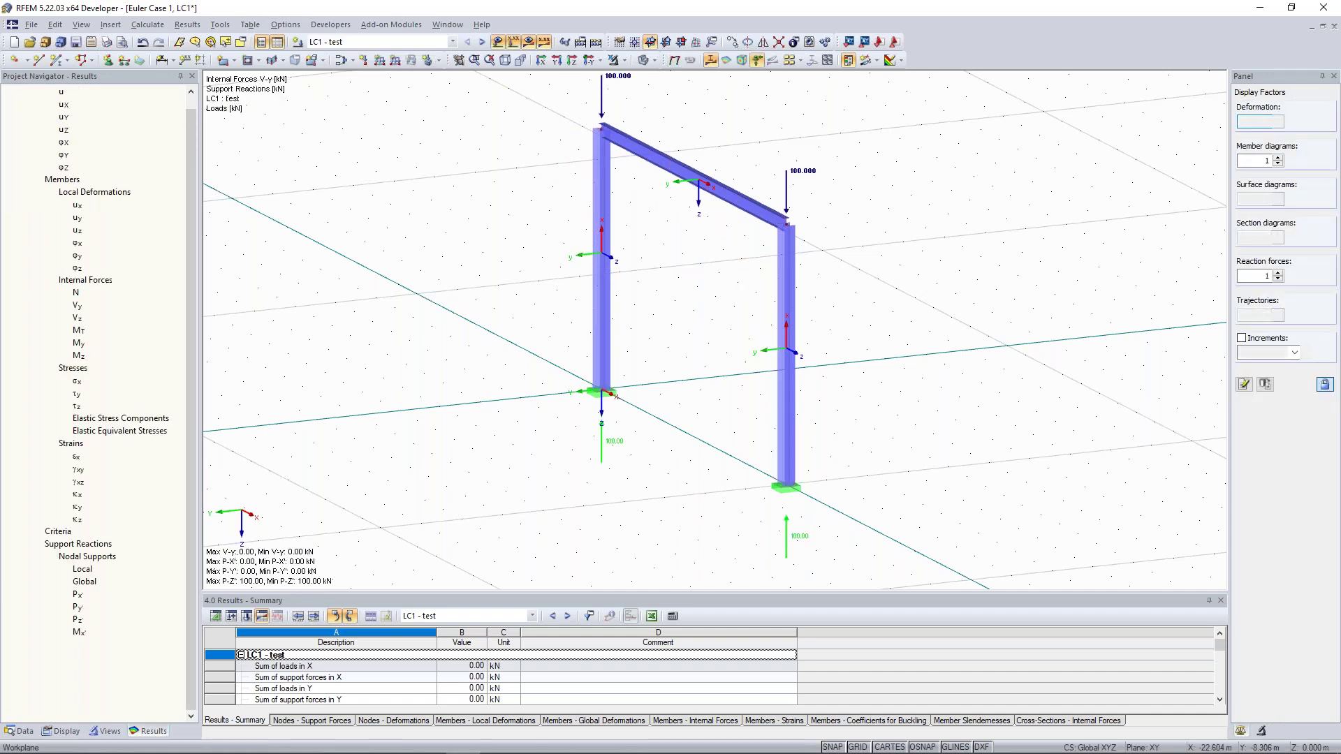
scroll(726, 157, up, 2)
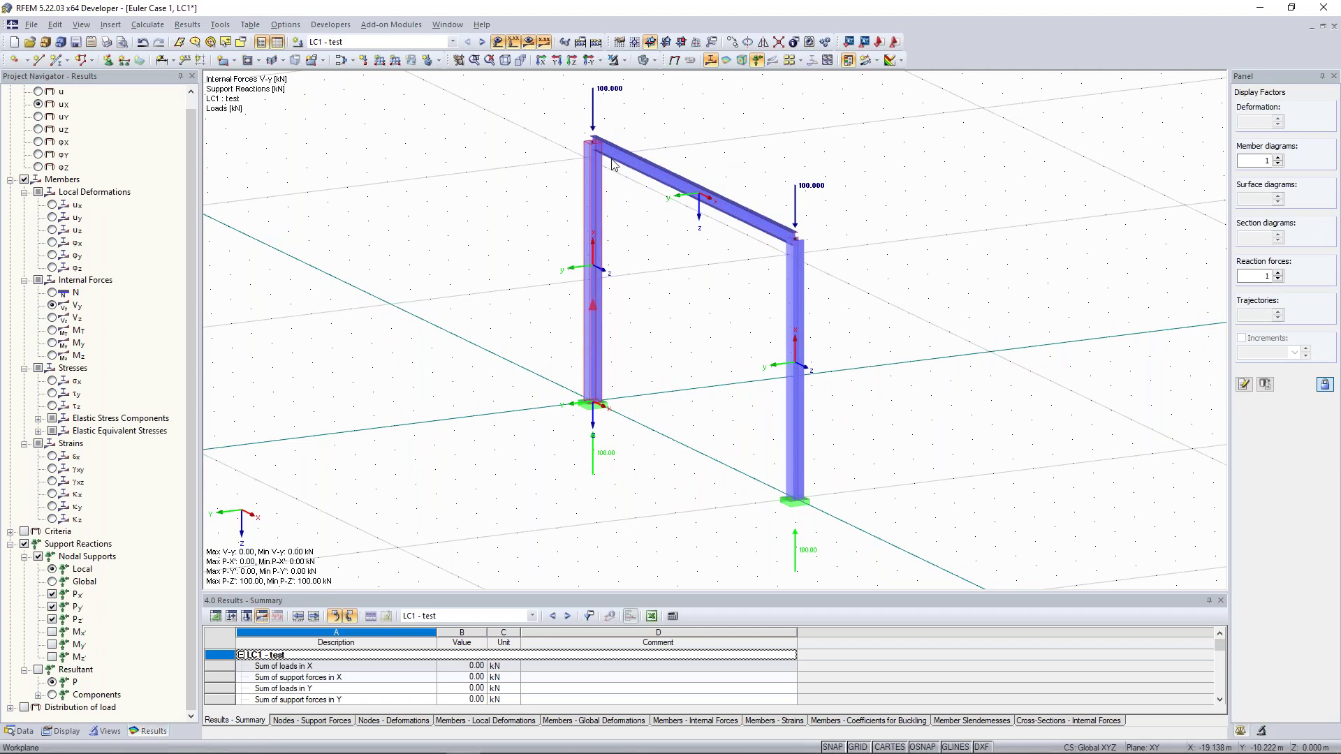
- Return to the RF-STABILITY CA1 results and review the critical load factors of the available eigenvectors
click(482, 42)
click(1289, 122)
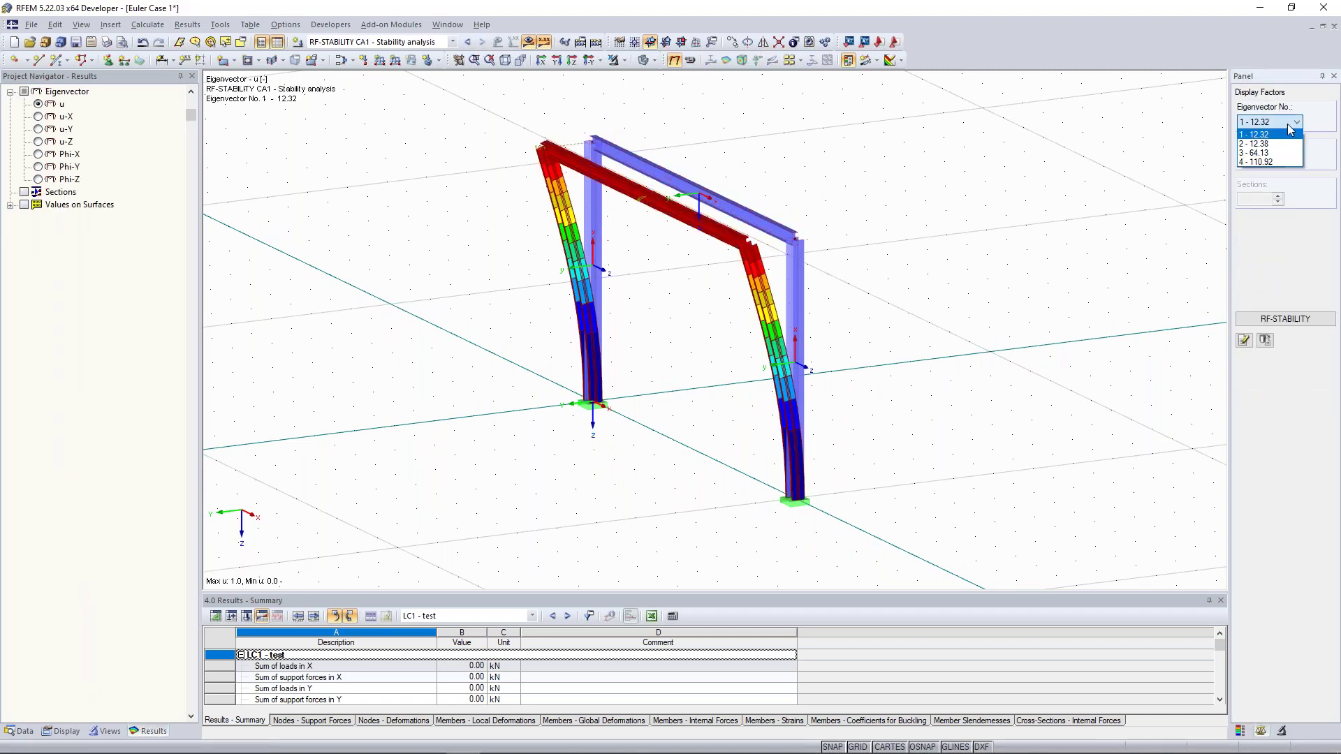
click(969, 257)
ctrl+middle_drag(976, 257, 450, 188)
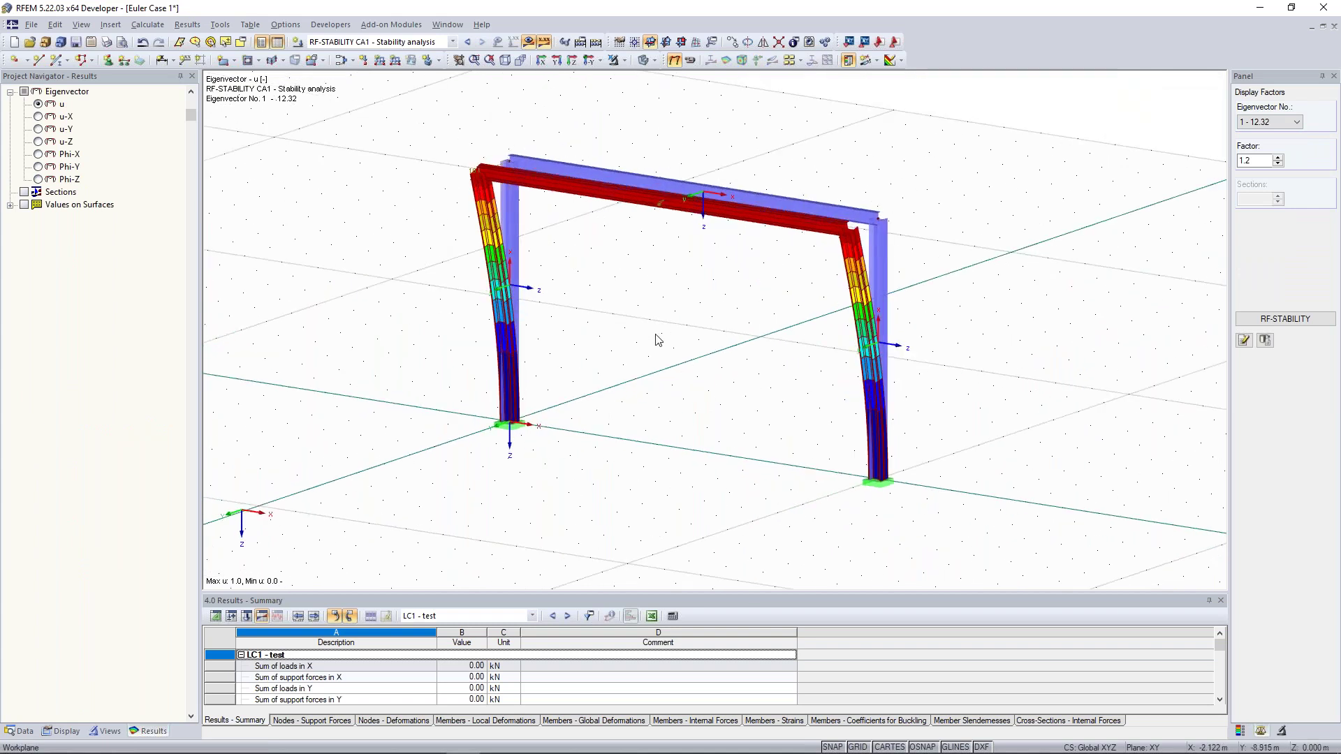
- Inspect how the columns and the beam deform relative to the frame plane in the first buckling mode
ctrl+middle_drag(656, 339, 542, 347)
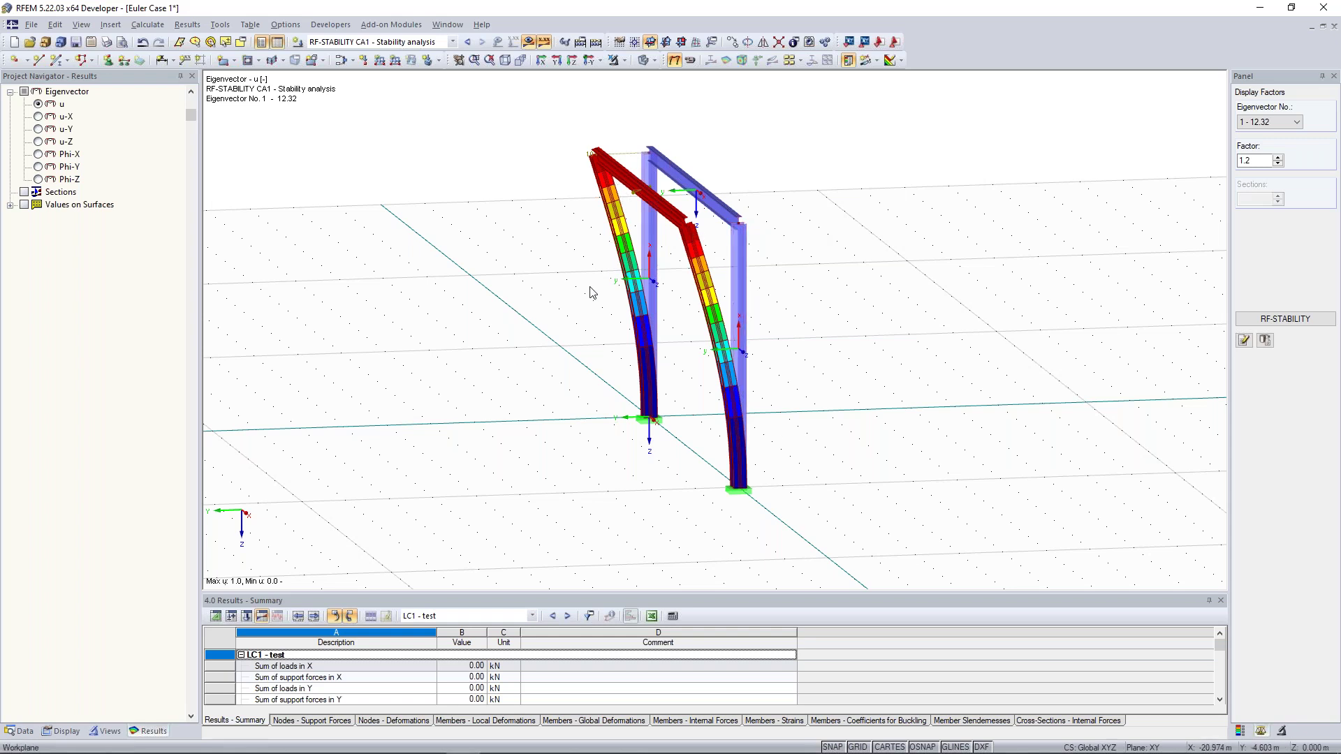
ctrl+middle_drag(534, 308, 577, 311)
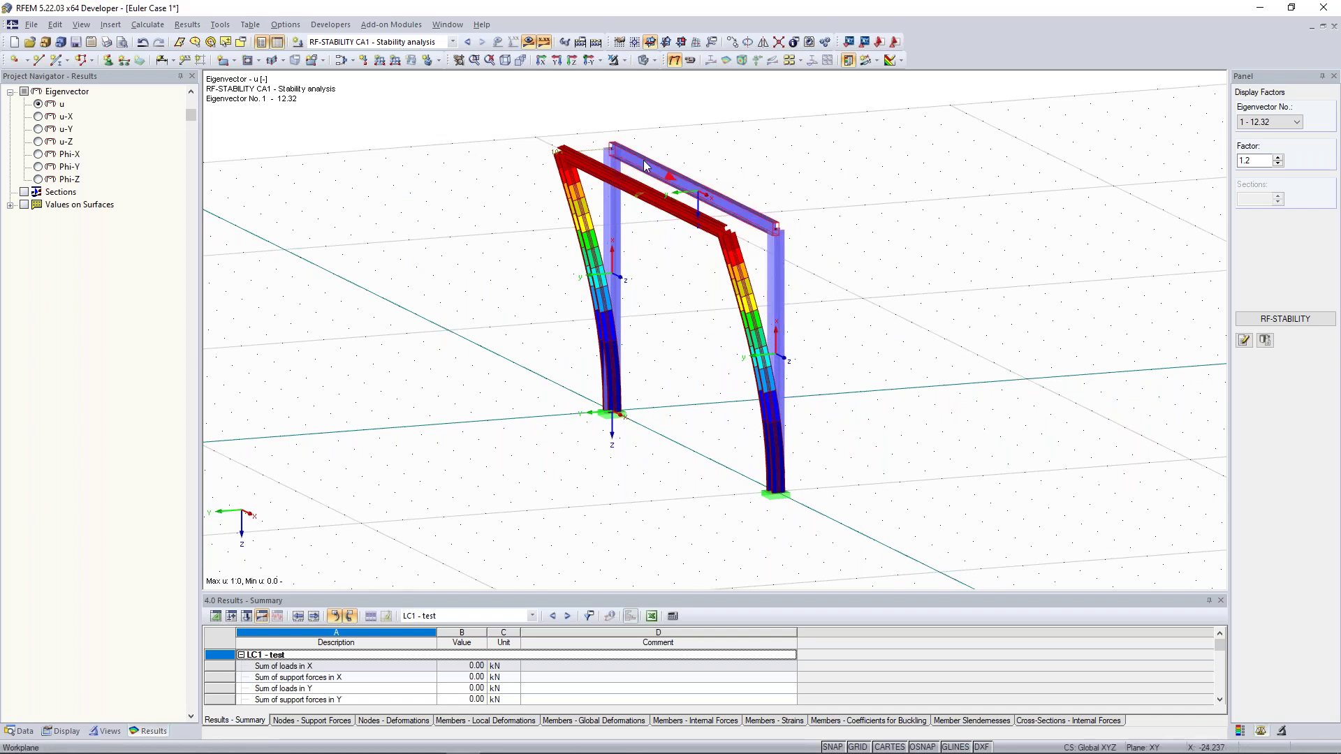
scroll(838, 190, down, 1)
ctrl+middle_drag(838, 190, 650, 160)
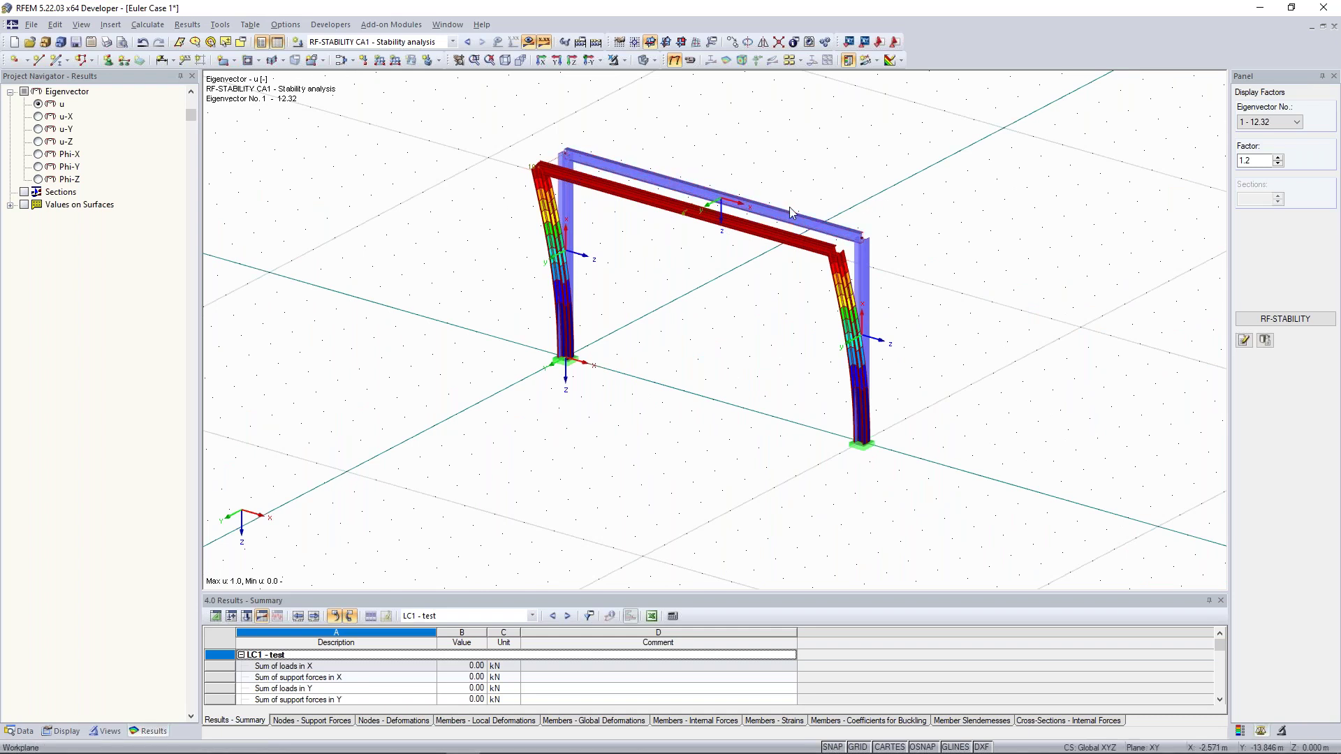
ctrl+middle_drag(919, 215, 799, 233)
ctrl+middle_drag(877, 197, 742, 254)
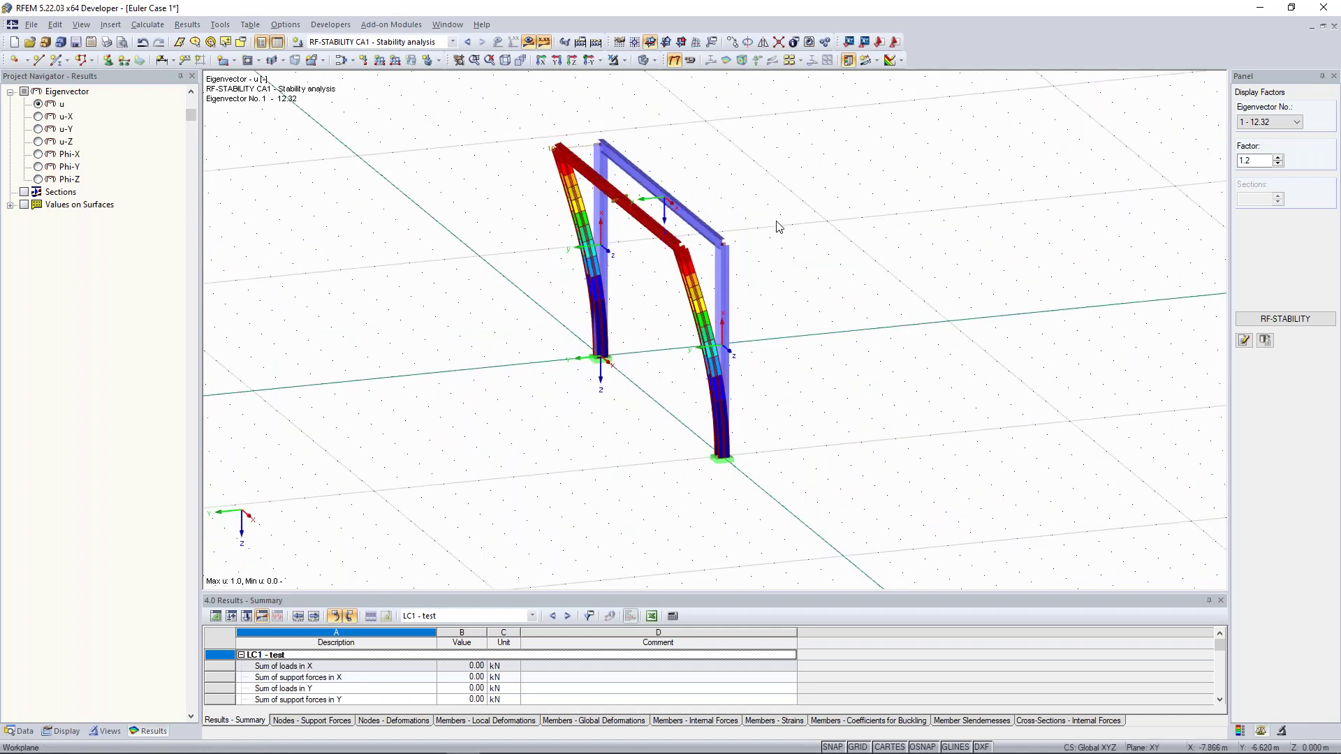
ctrl+middle_drag(829, 240, 1061, 204)
mouse_move(983, 226)
ctrl+middle_down()
mouse_move(936, 218)
mouse_move(975, 250)
ctrl+middle_up()
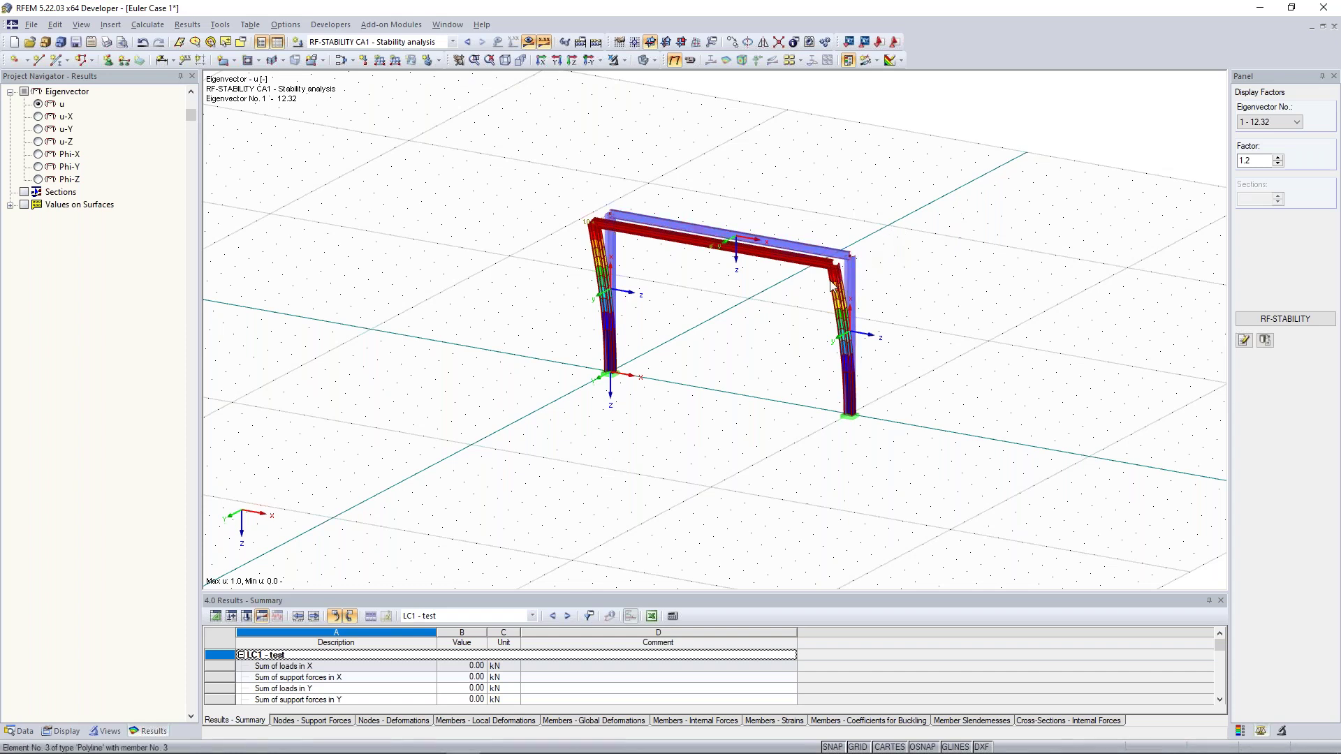
ctrl+middle_drag(833, 228, 701, 311)
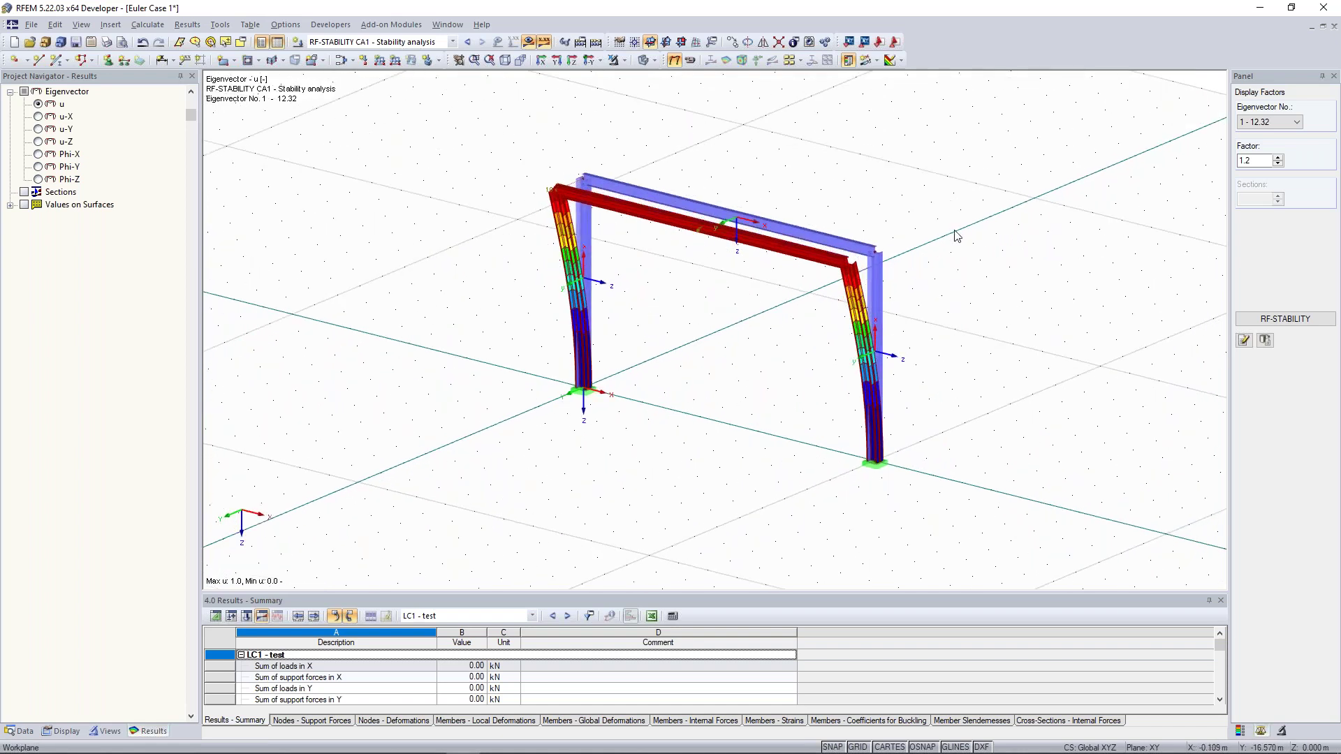
key(ctrl+shift+y)
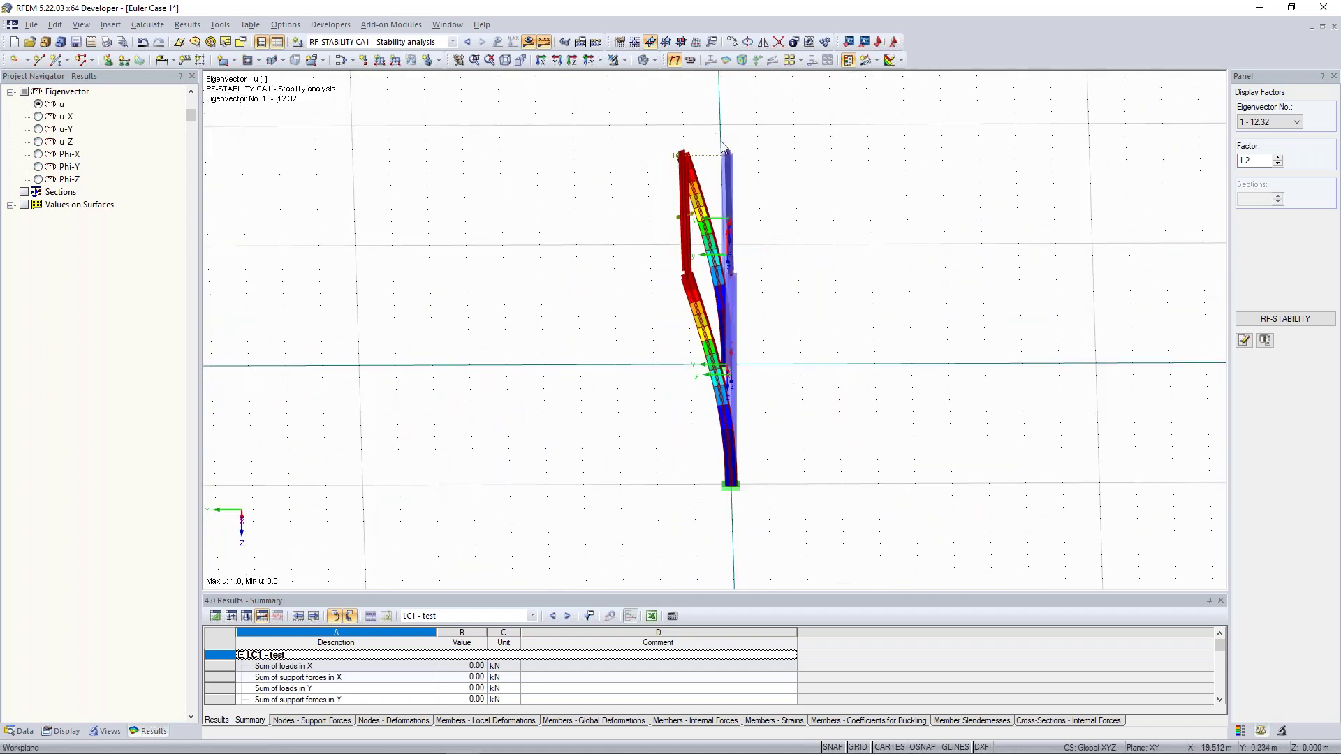
ctrl+middle_drag(546, 276, 690, 201)
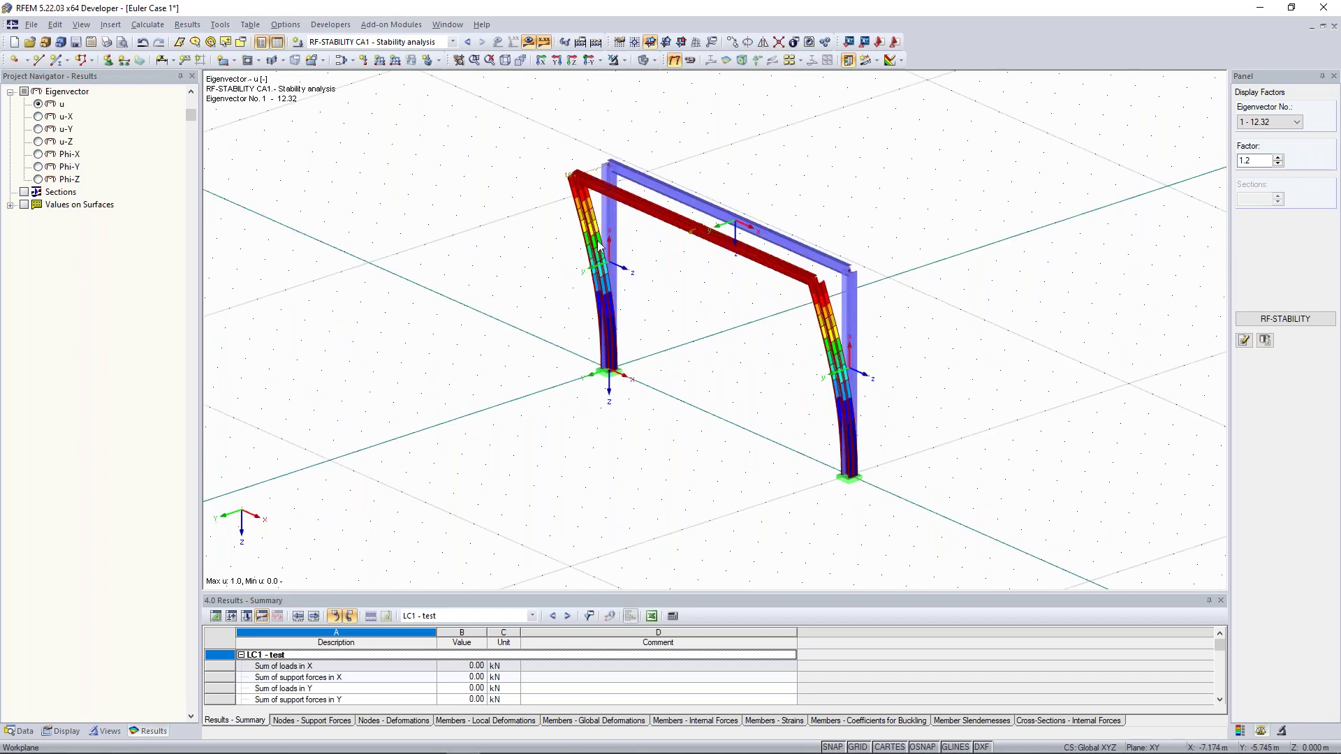
ctrl+middle_drag(1020, 252, 330, 131)
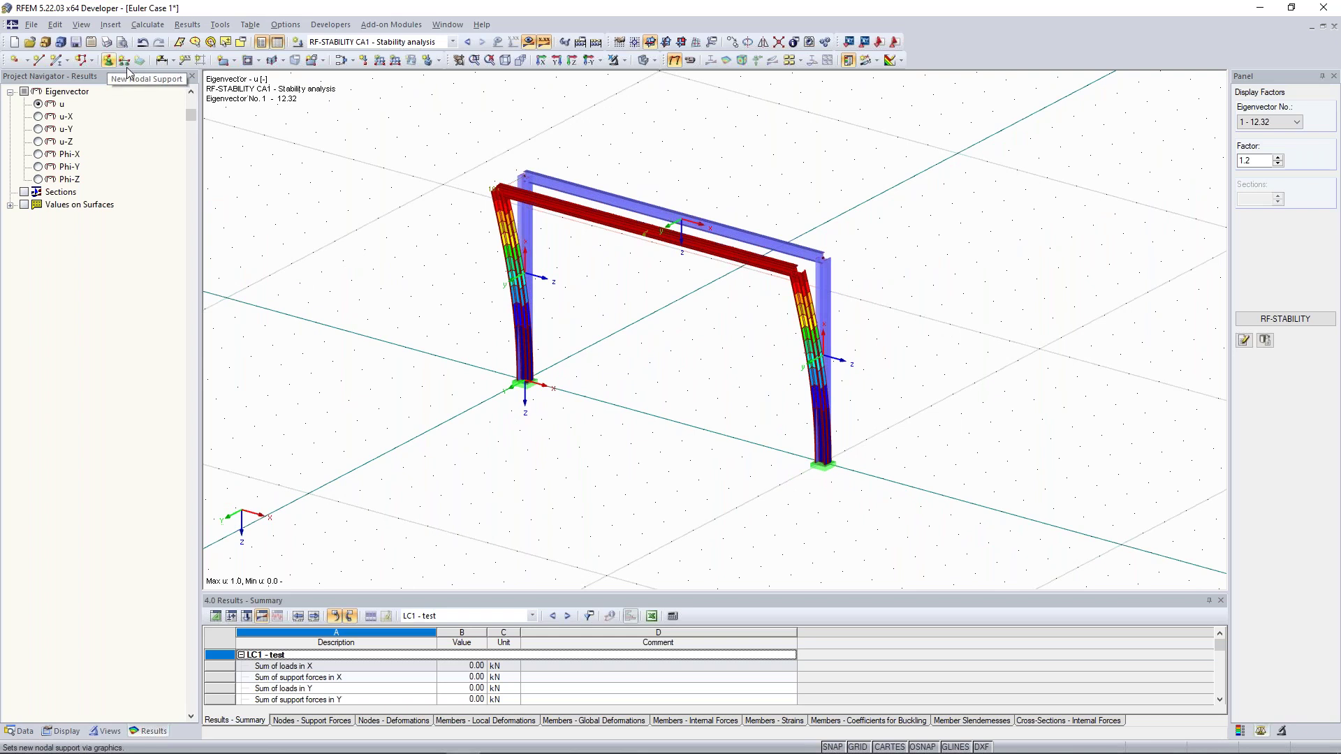
- Define a new nodal support type restrained only in the global Y direction, with uX, uZ and all rotations free
click(108, 61)
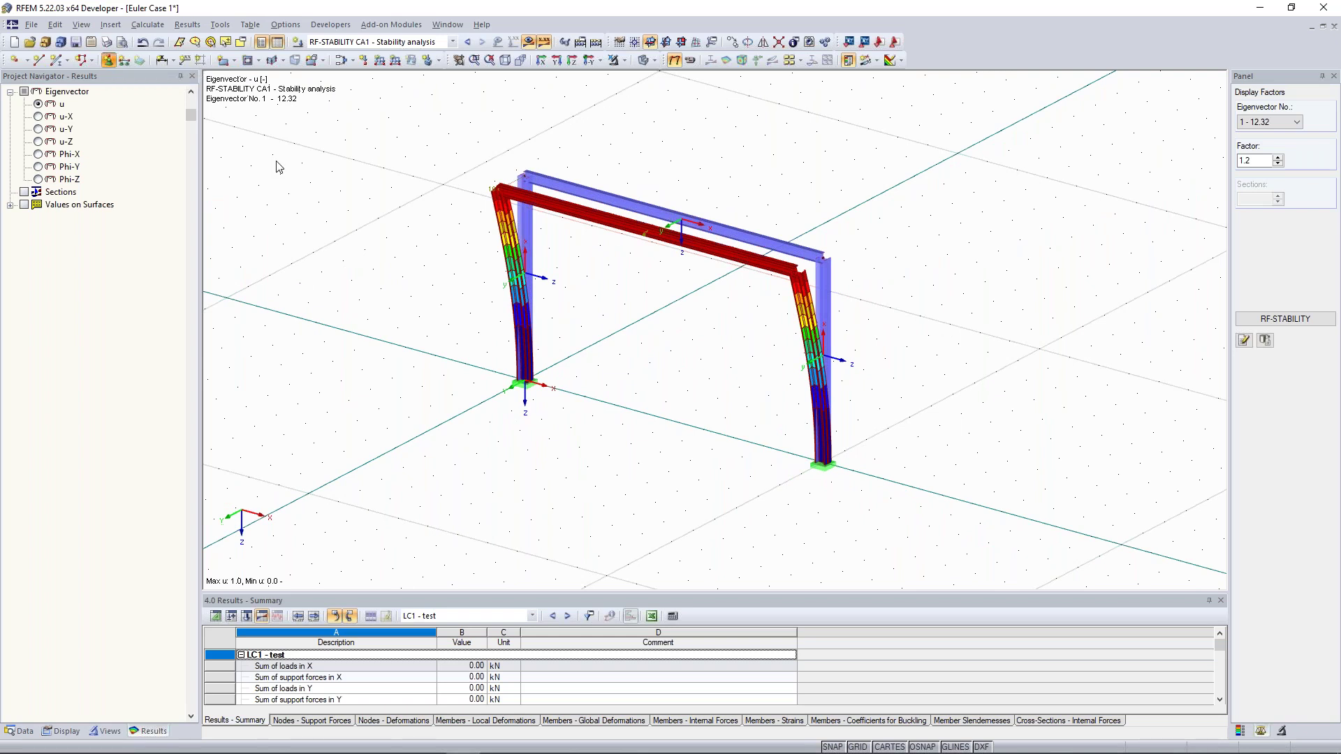
drag(364, 269, 144, 286)
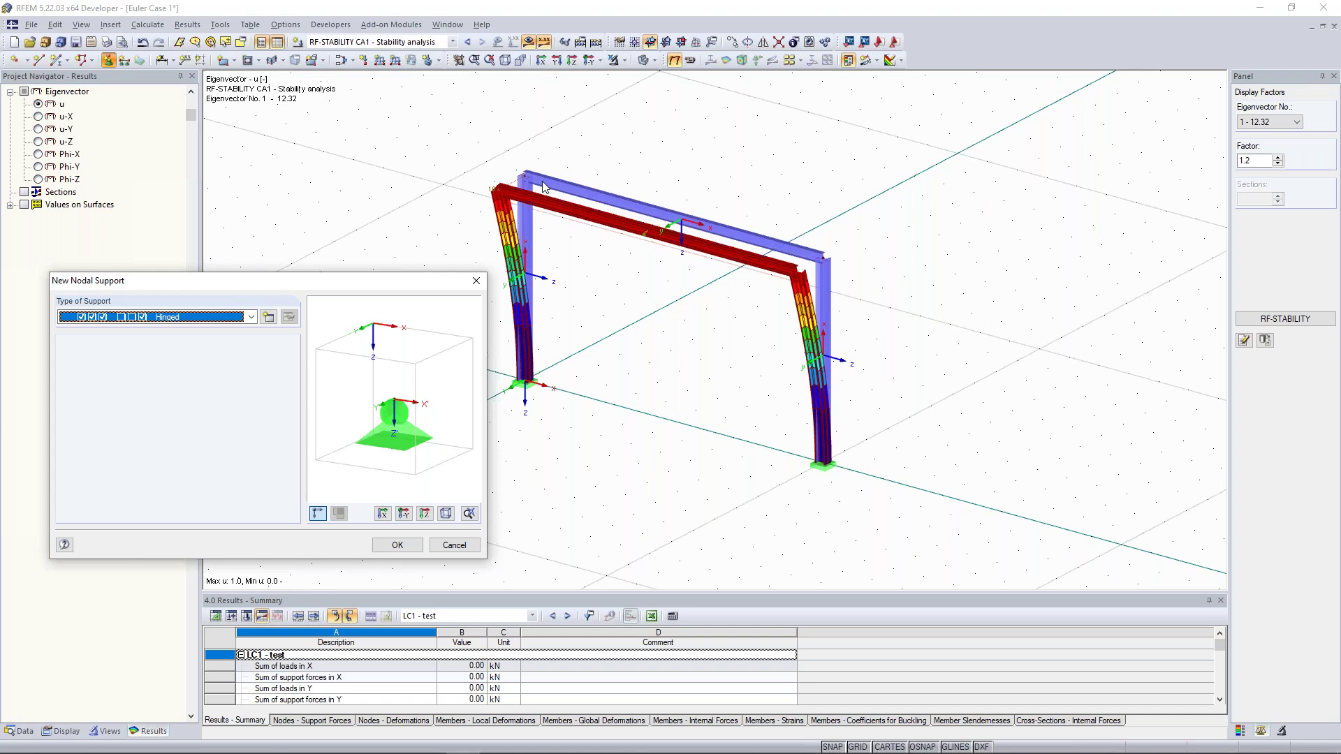
click(269, 318)
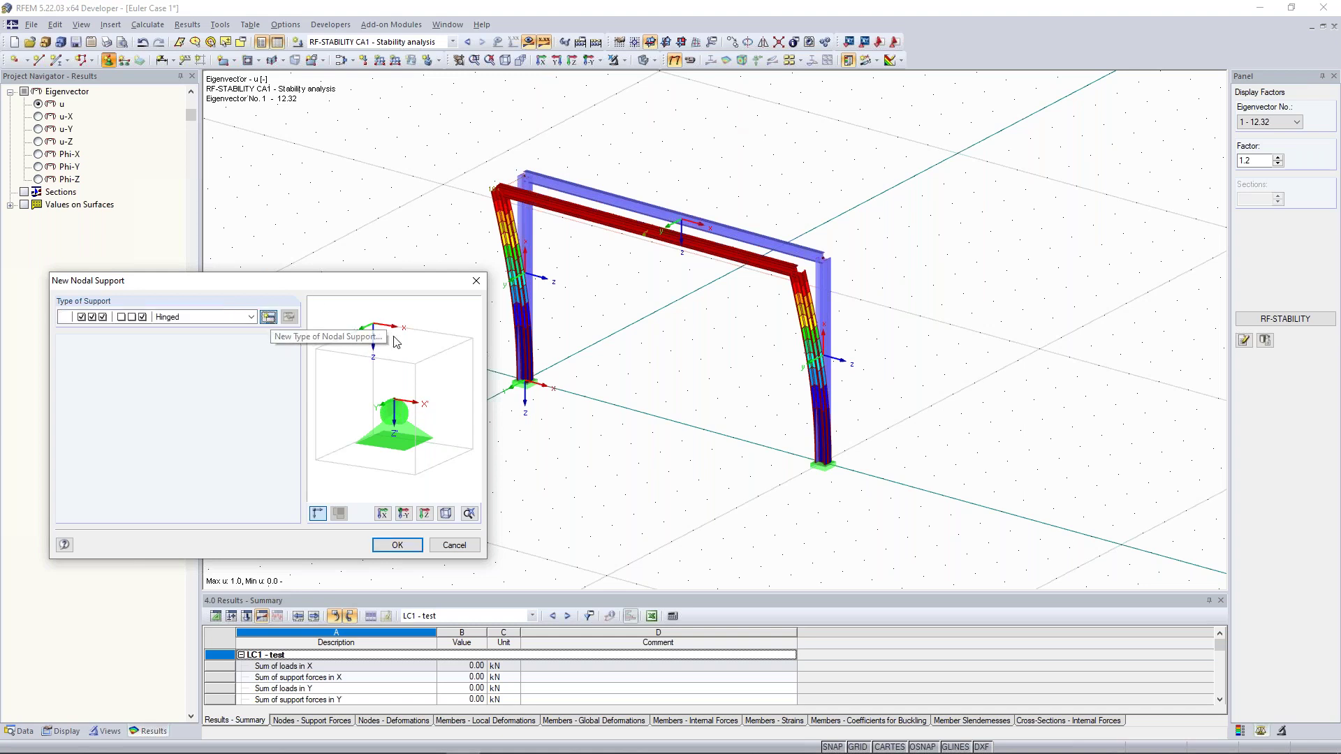
drag(581, 167, 245, 113)
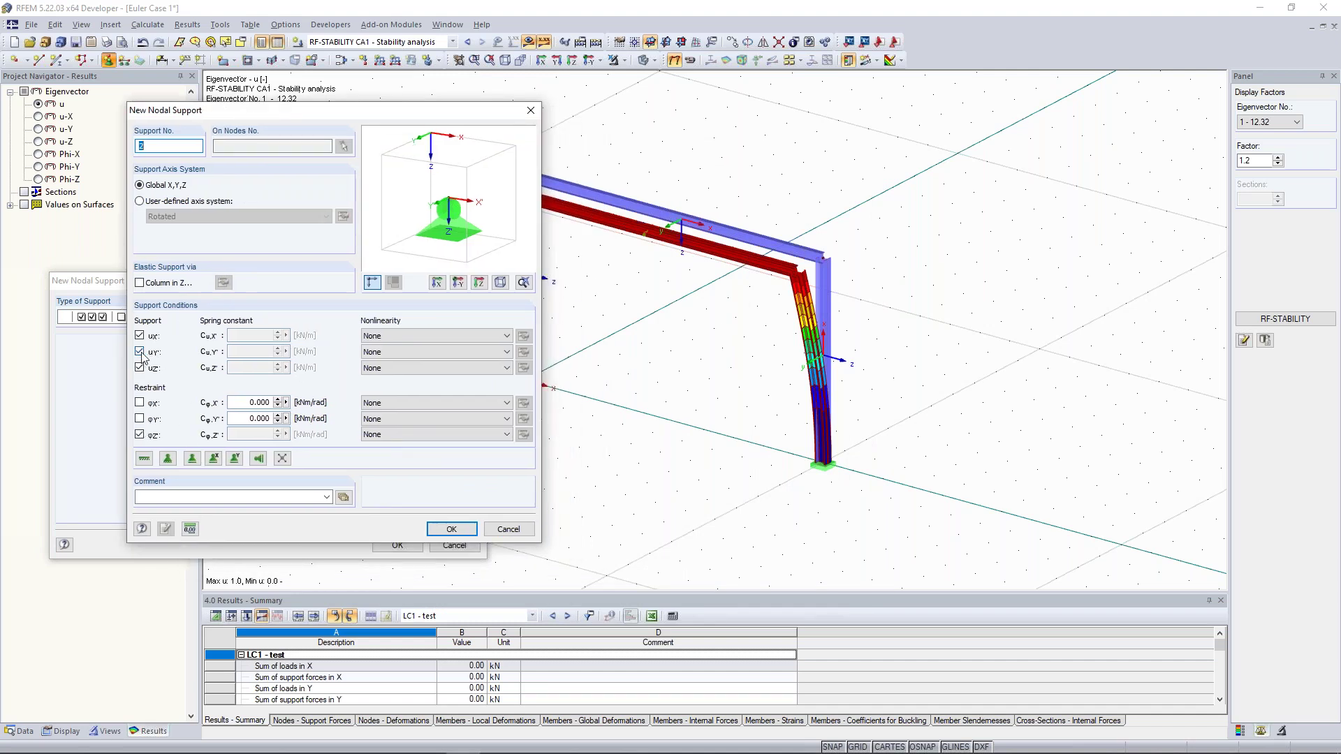
click(141, 435)
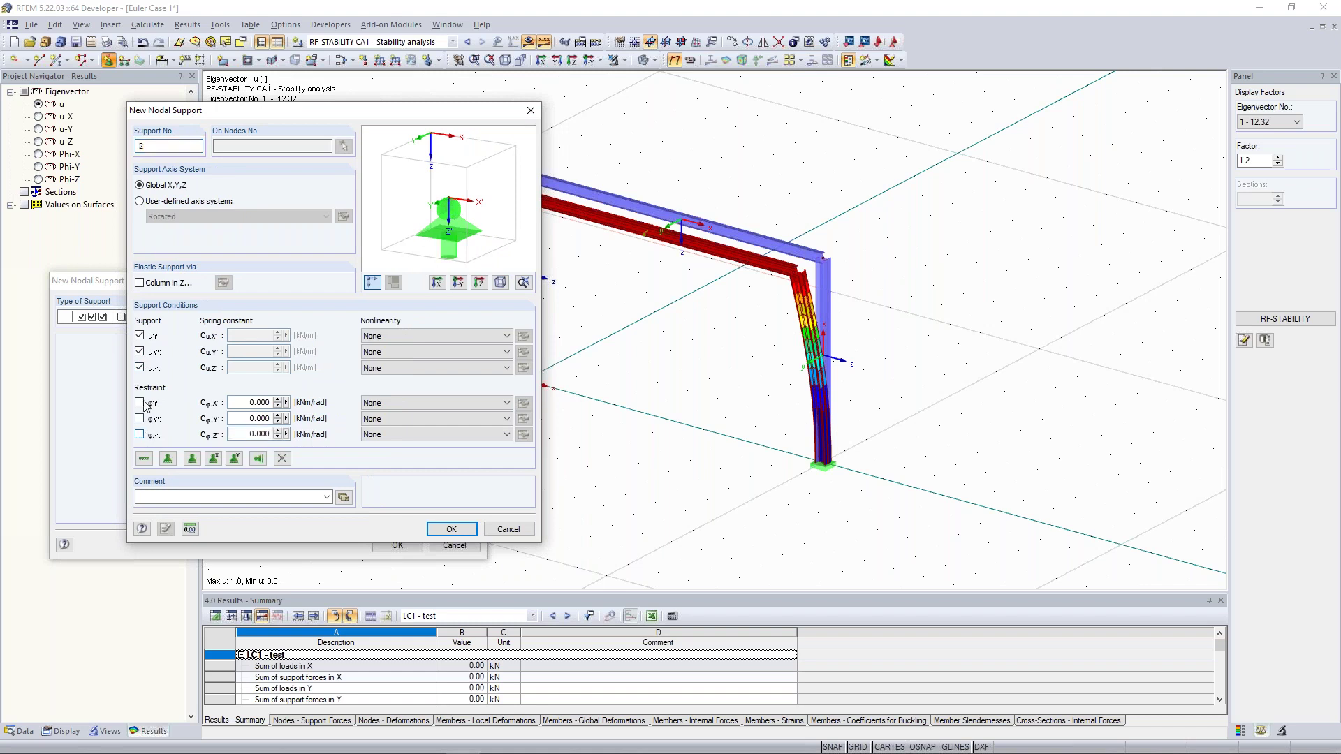
click(141, 368)
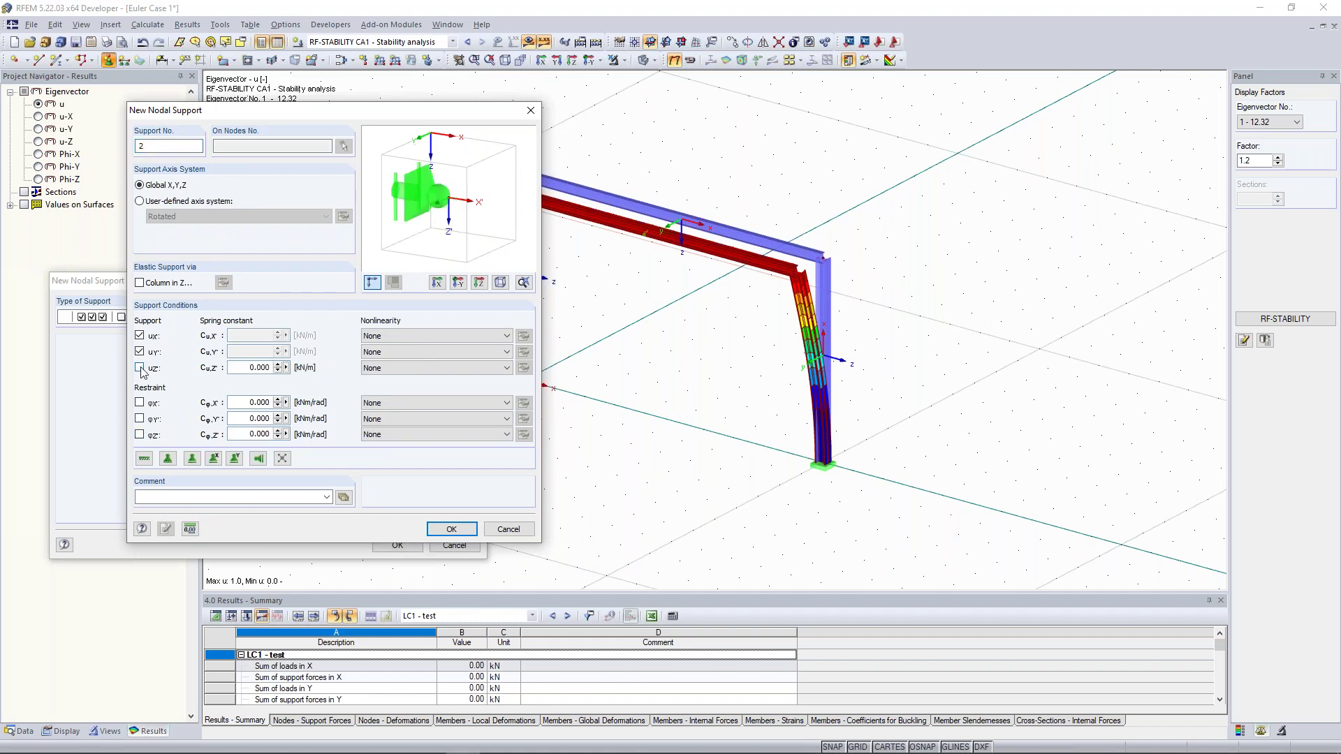
click(139, 336)
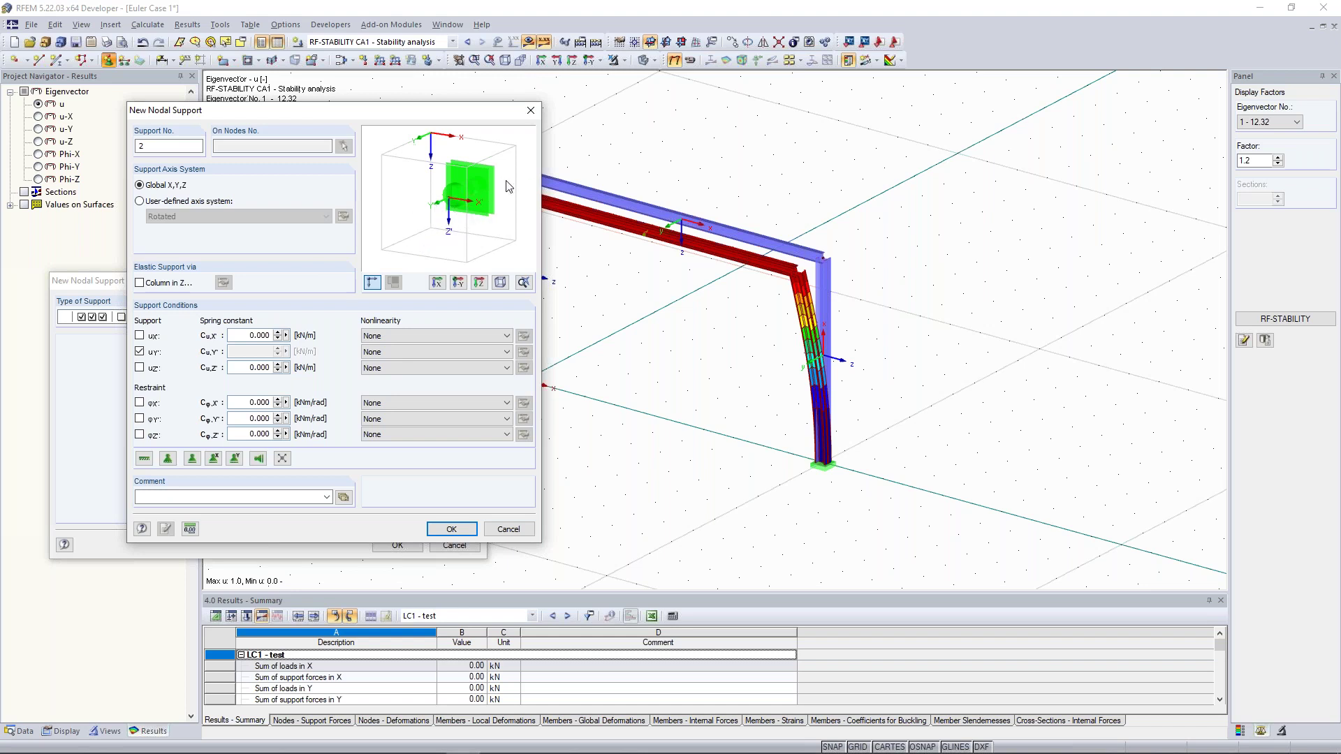
click(451, 527)
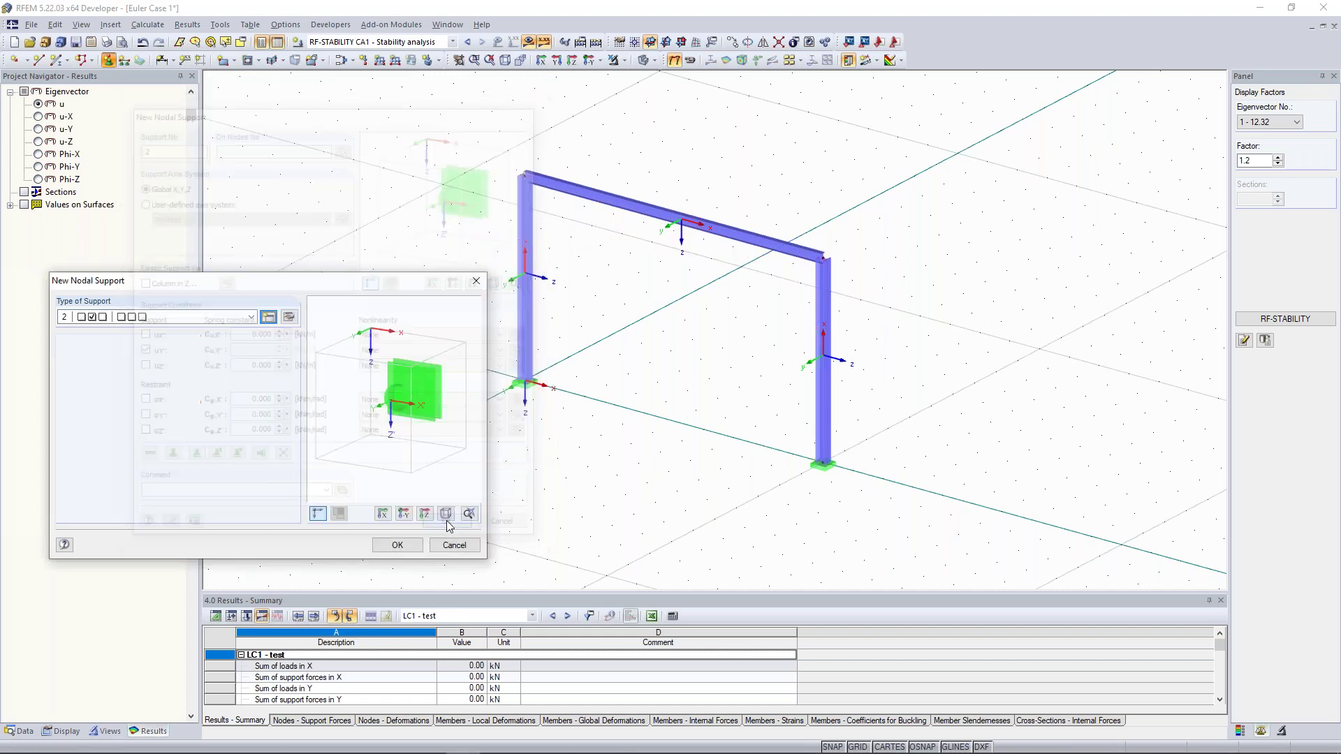
- Place the Y-direction support on the top corner nodes of both columns
click(392, 547)
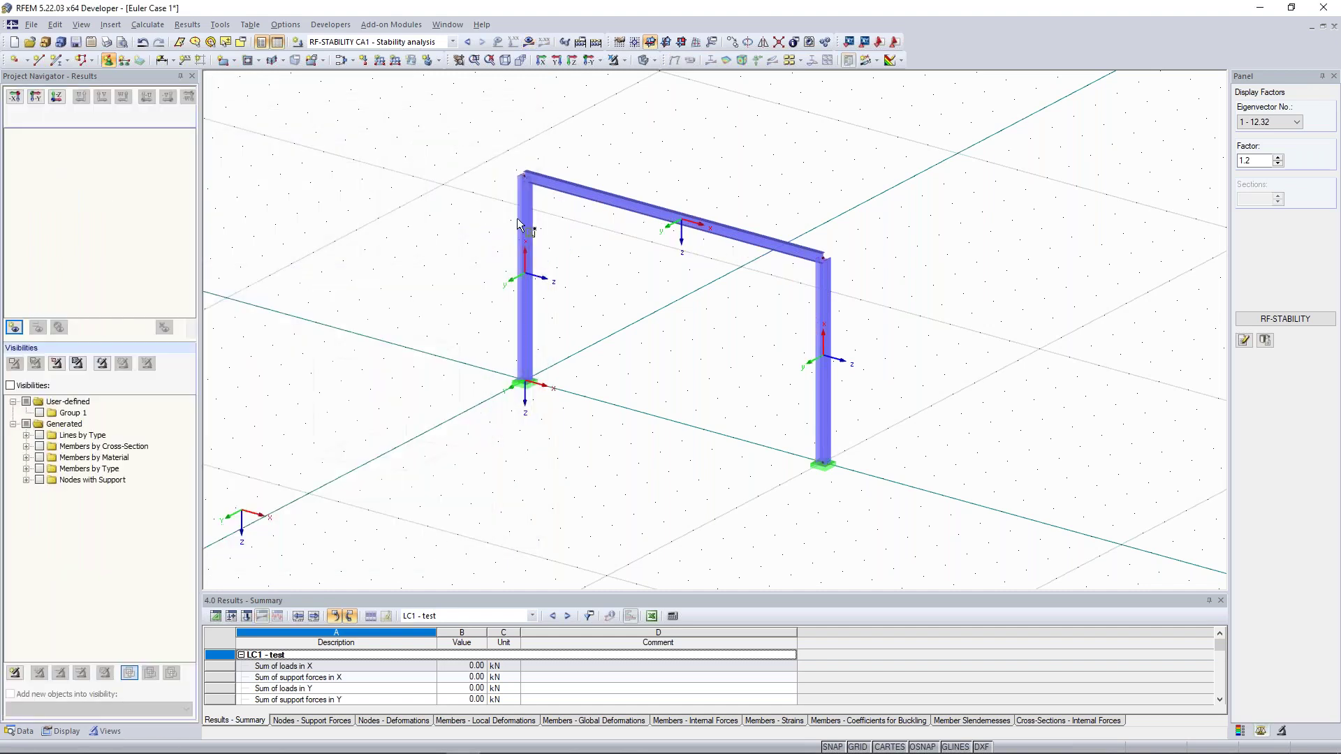
click(567, 203)
click(824, 257)
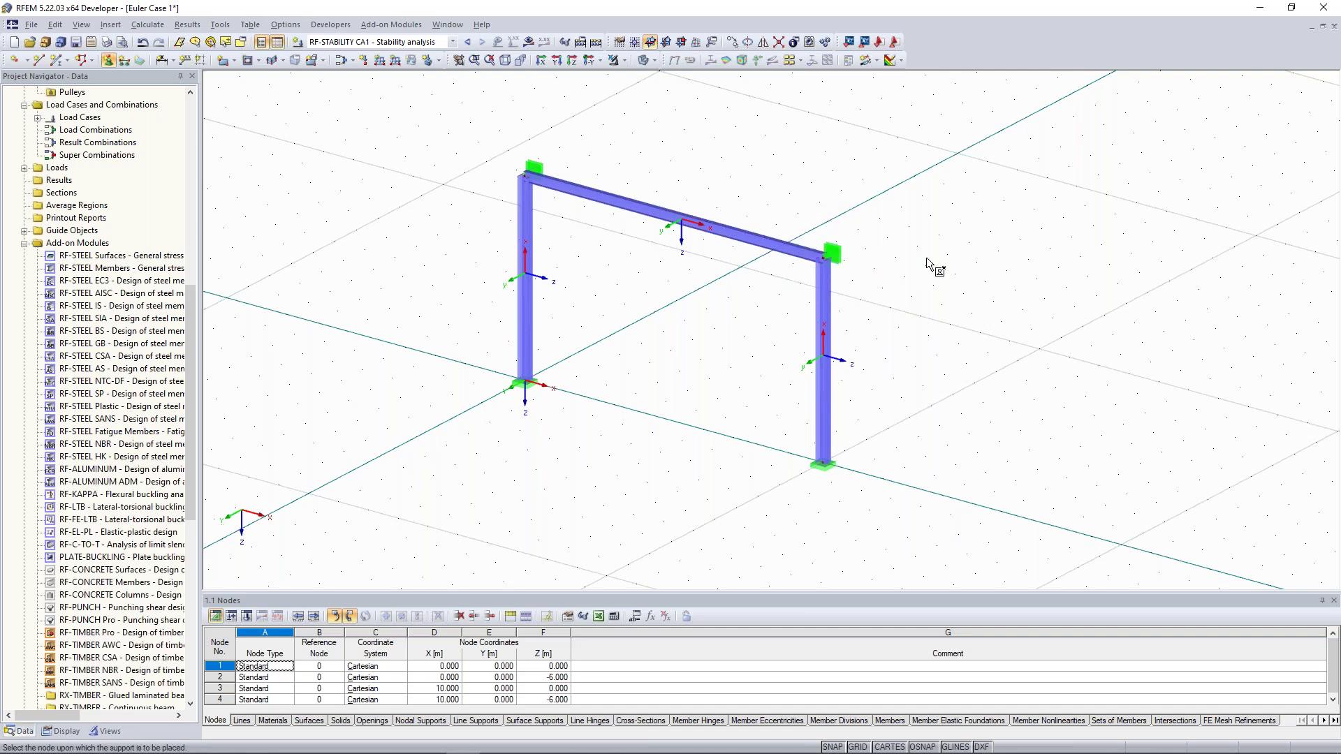
- Recalculate RF-STABILITY CA1 with the added supports and display eigenvector No. 1
ctrl+middle_drag(761, 178, 691, 143)
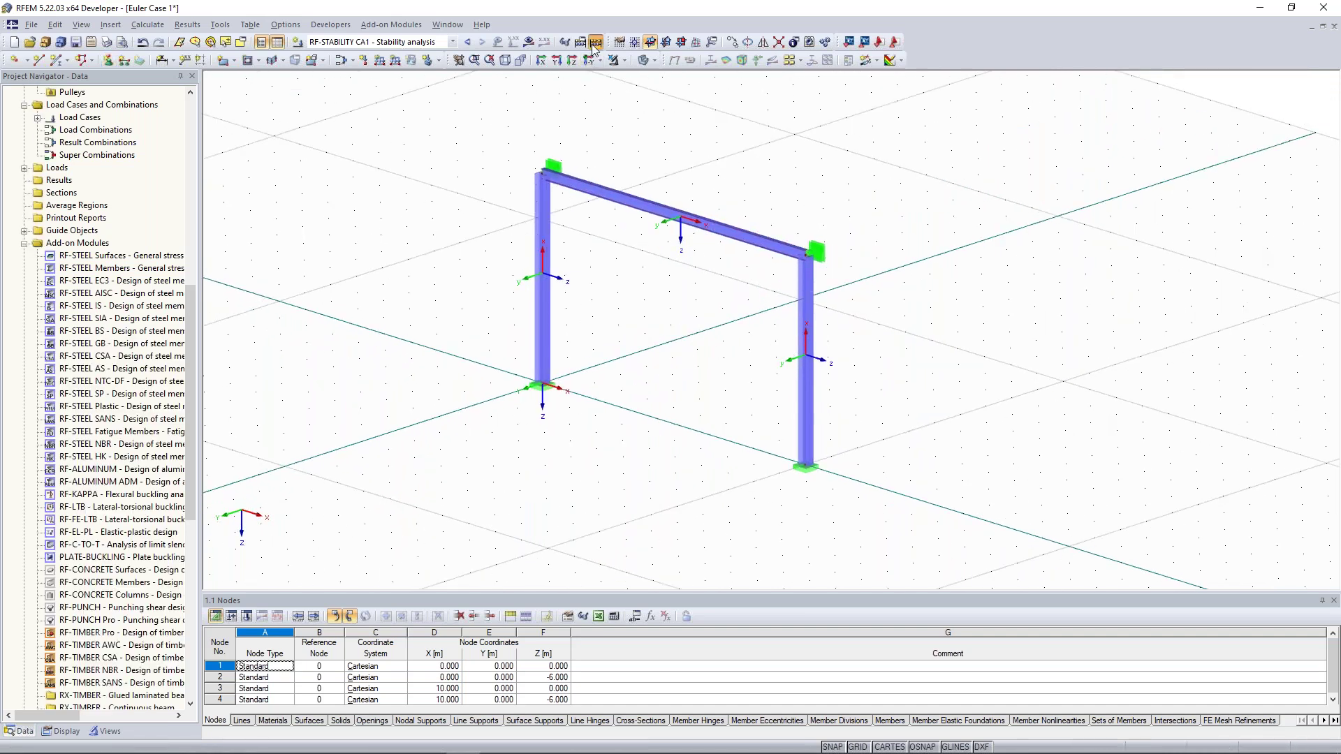
click(595, 44)
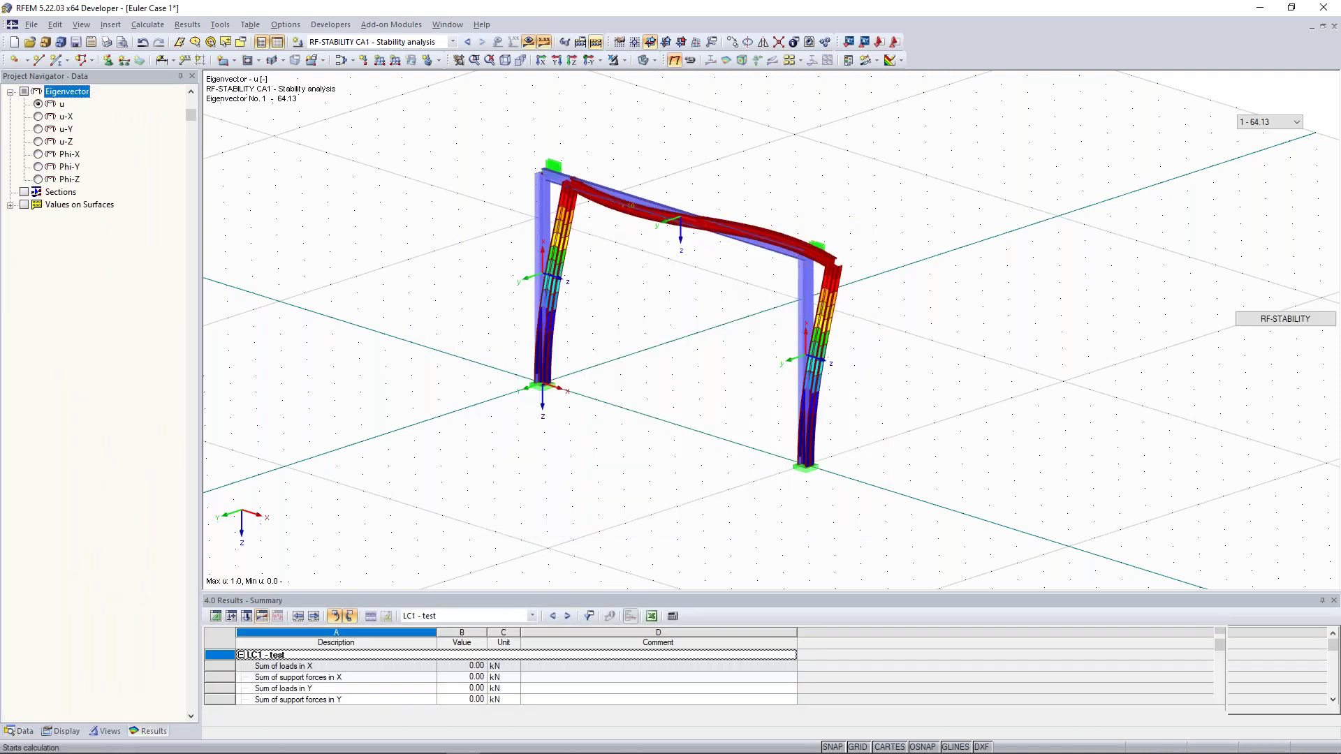
click(1280, 124)
click(1270, 135)
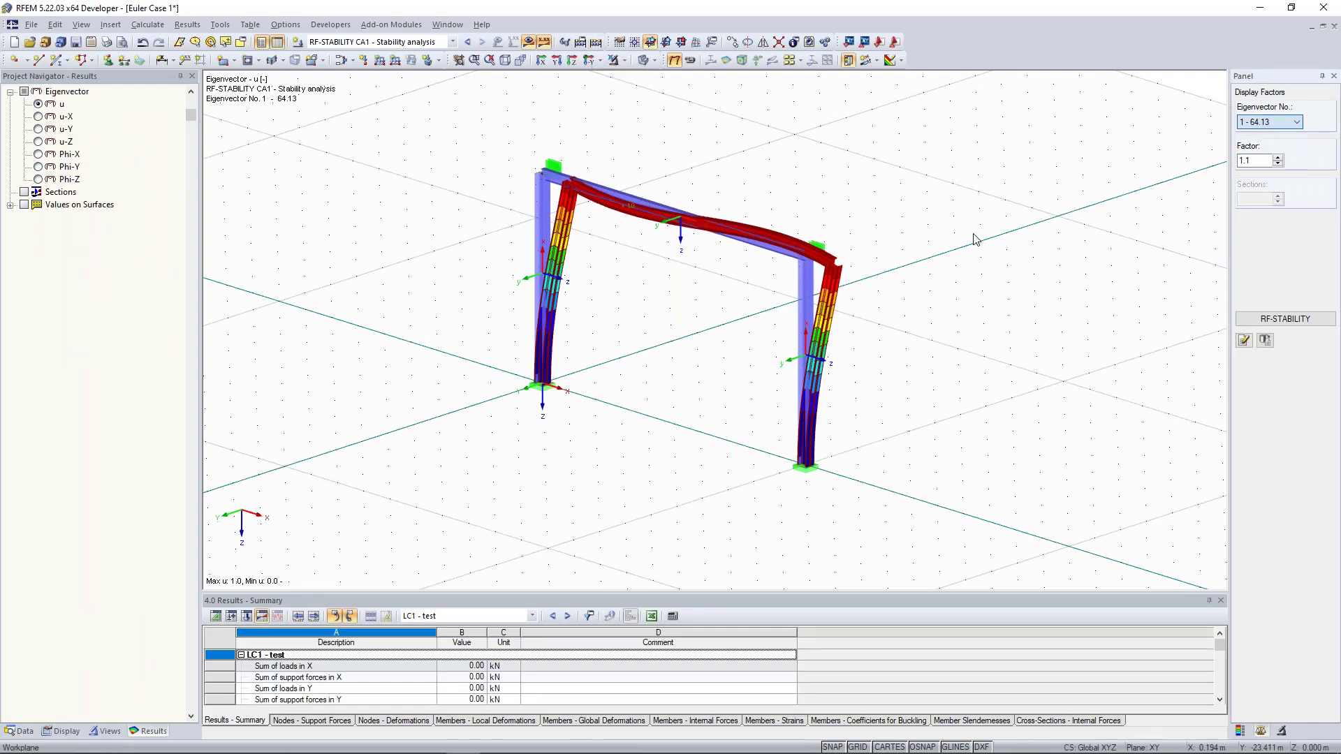
- Set the display factor of eigenvector No. 1 to 1.85 and examine the in-plane buckling shape from several angles
ctrl+middle_drag(973, 234, 838, 255)
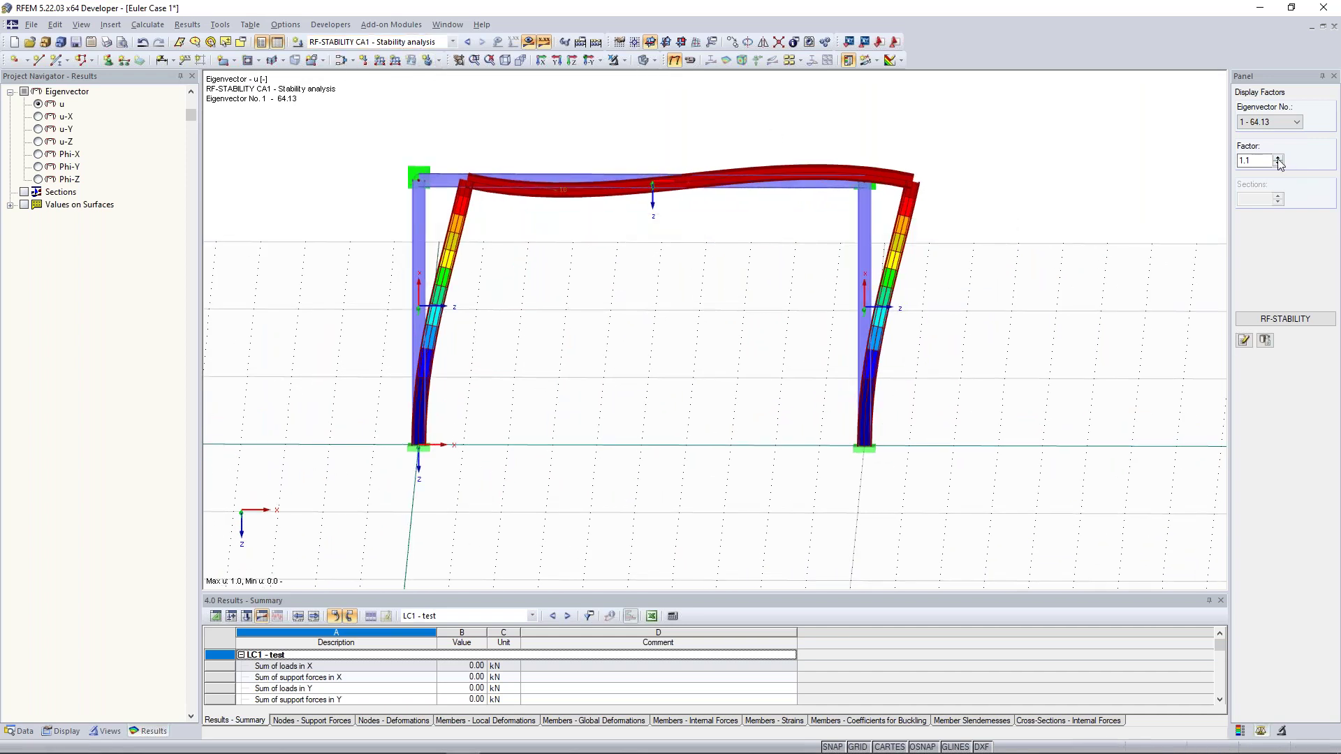
click(1278, 157)
click(1278, 157)
click(1278, 157)
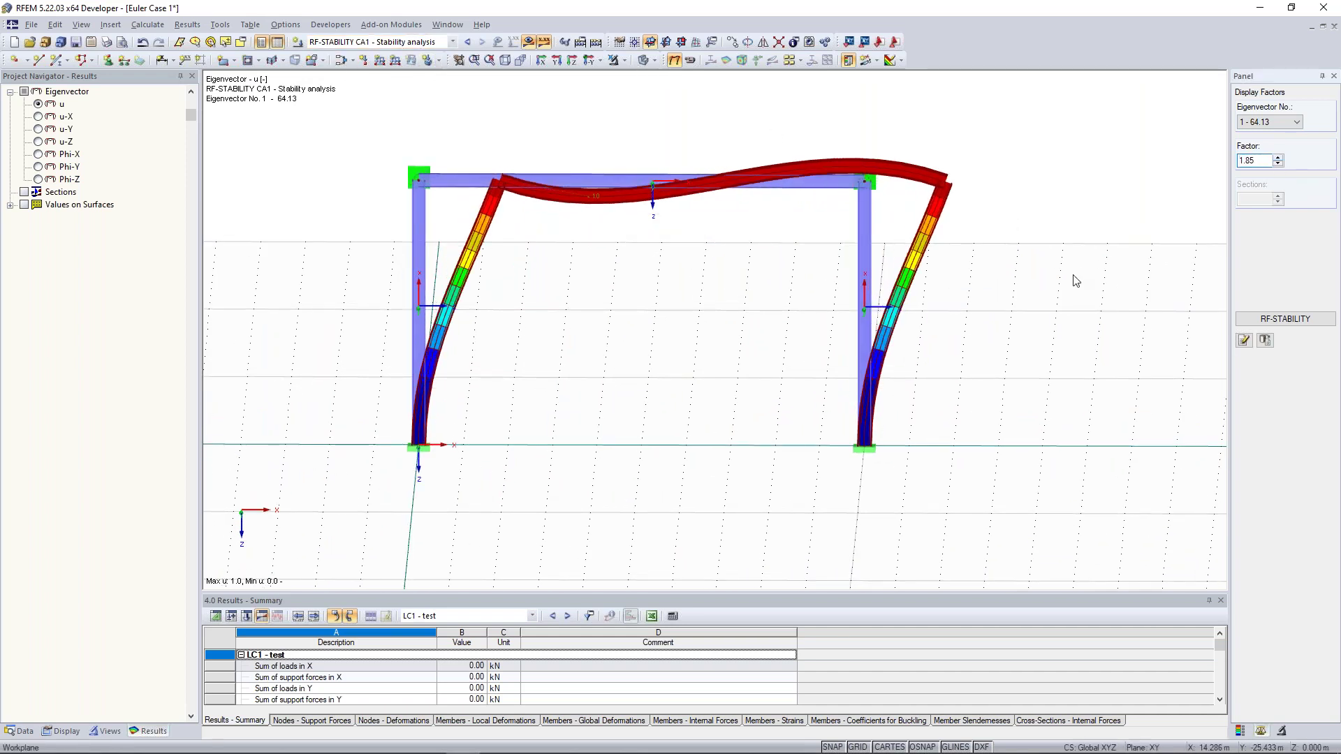
mouse_move(1075, 281)
ctrl+middle_down()
mouse_move(945, 278)
mouse_move(1063, 280)
ctrl+middle_up()
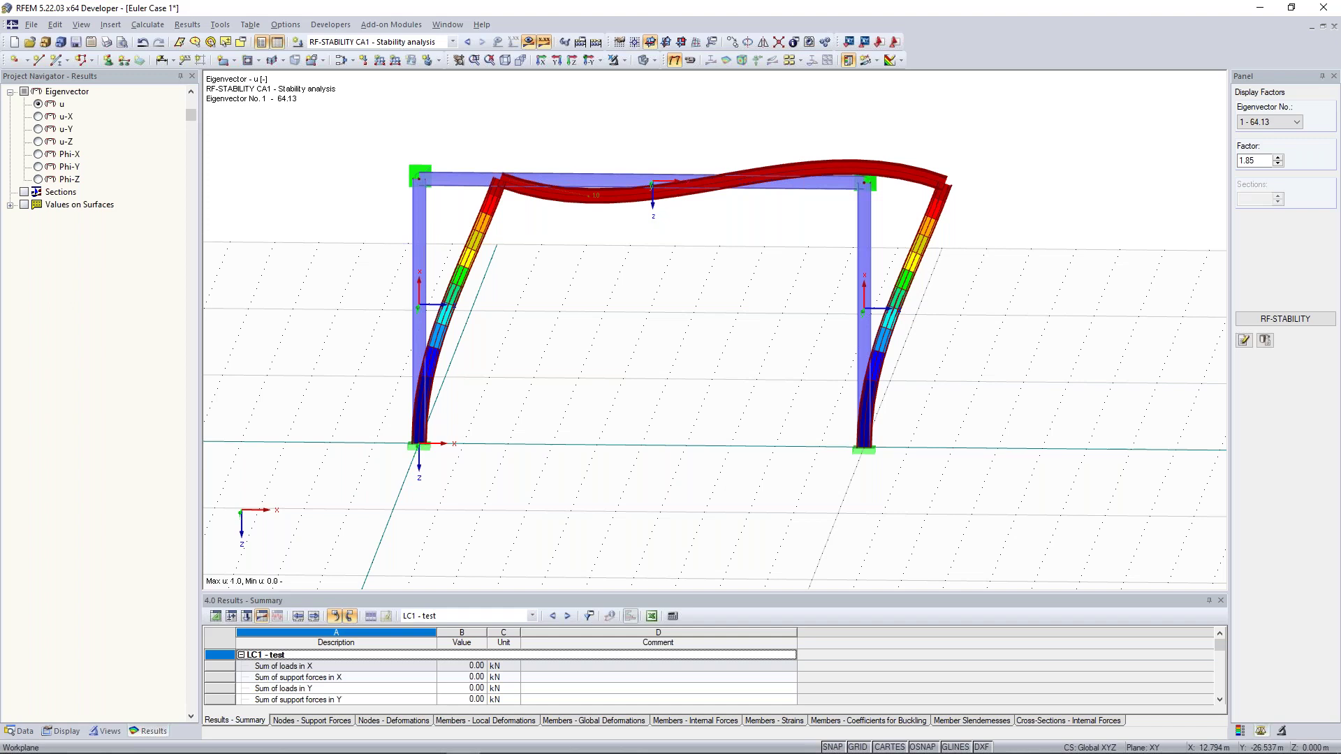
ctrl+middle_drag(1063, 280, 1033, 280)
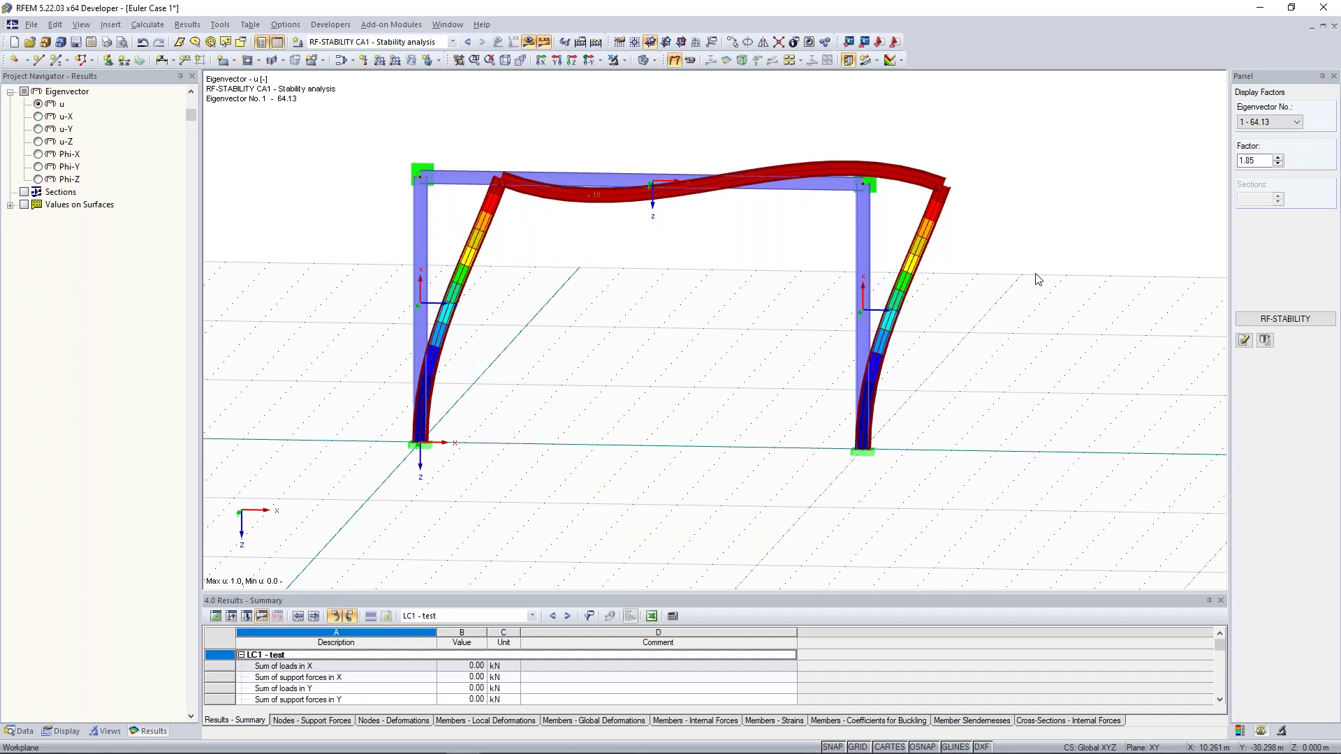
ctrl+middle_drag(1041, 269, 1002, 275)
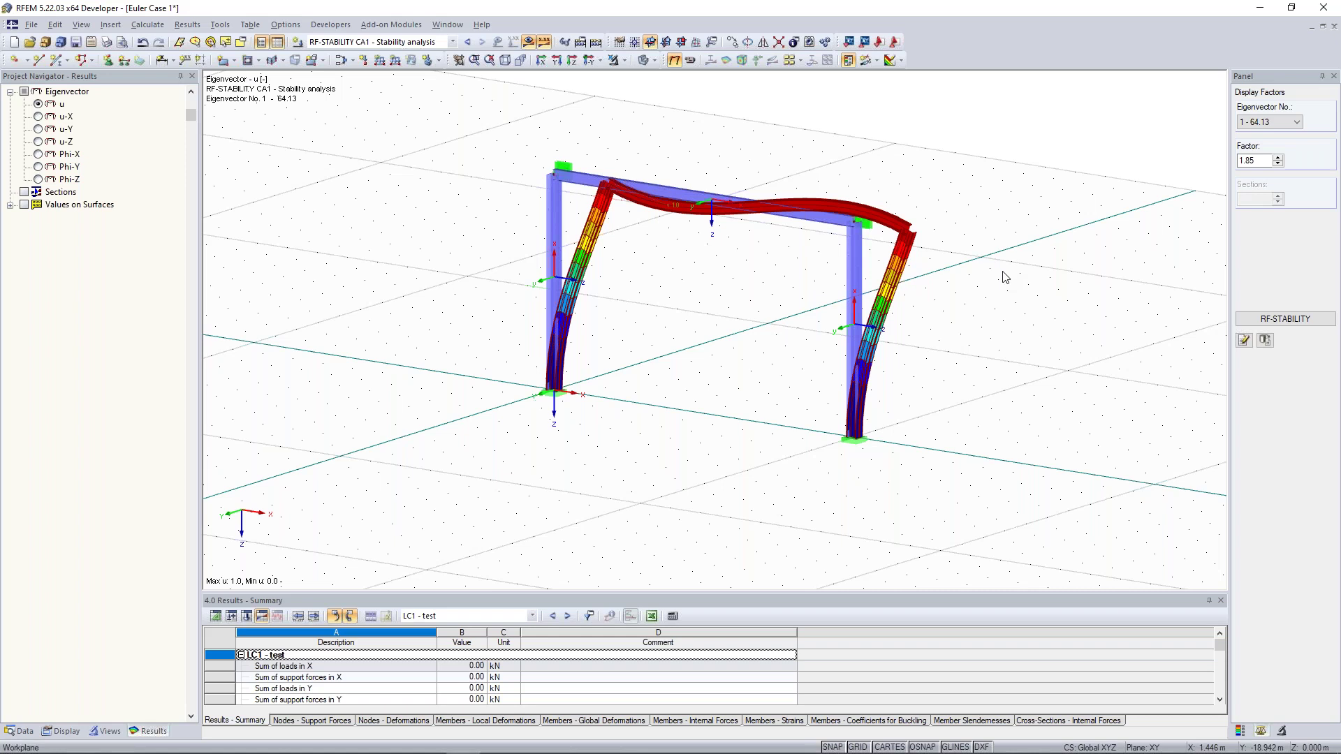
click(21, 731)
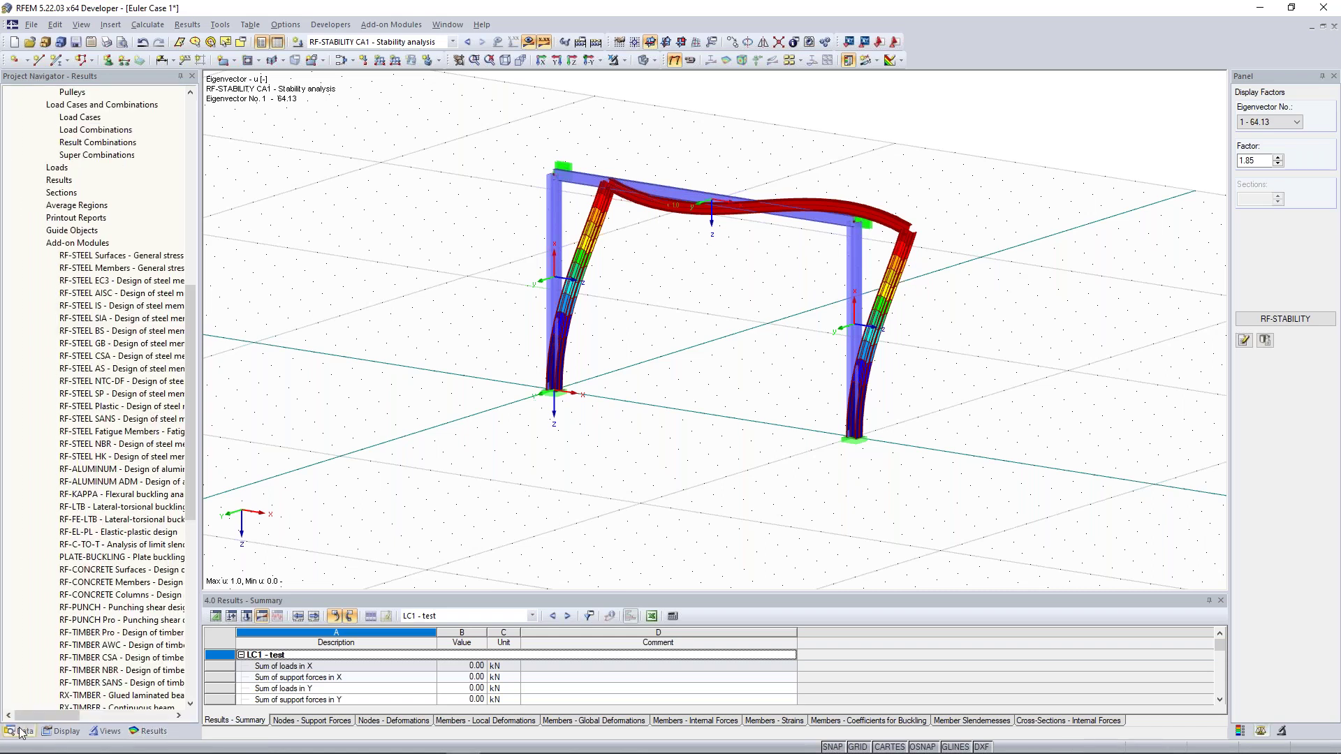
drag(189, 334, 191, 146)
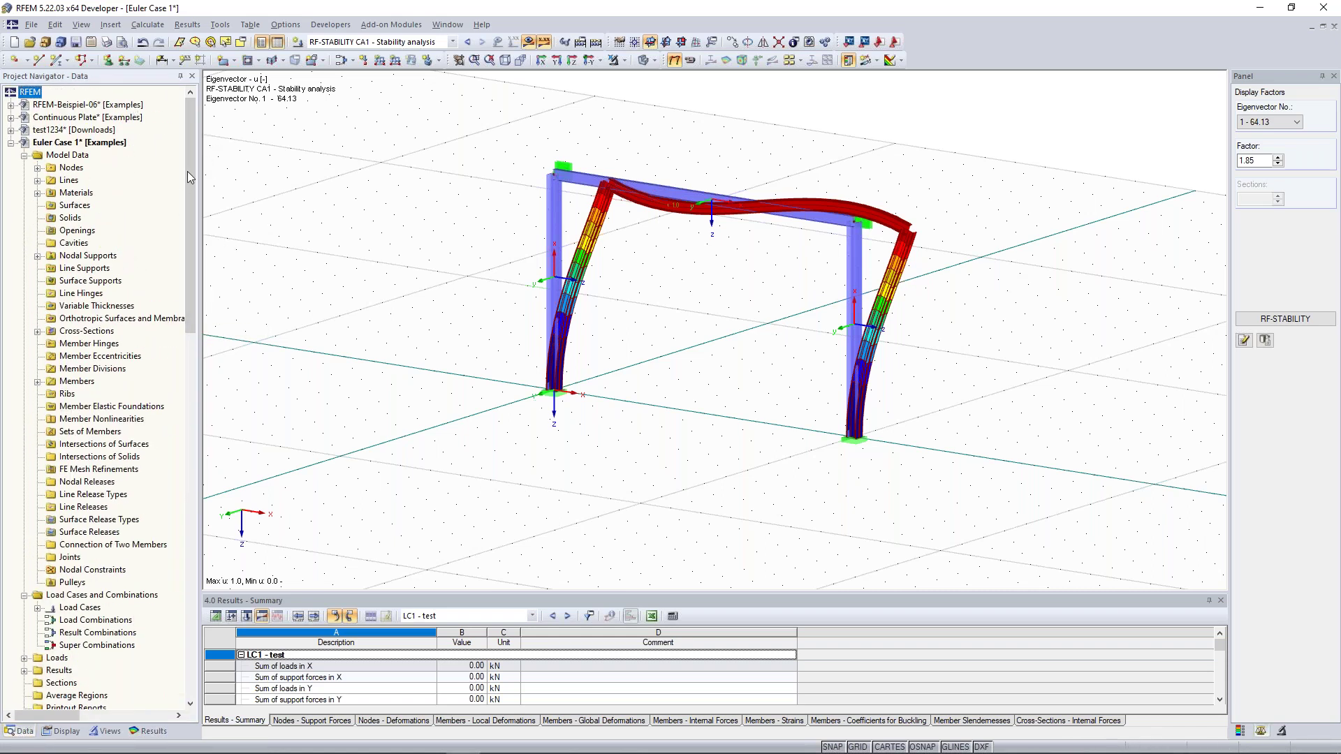
click(192, 77)
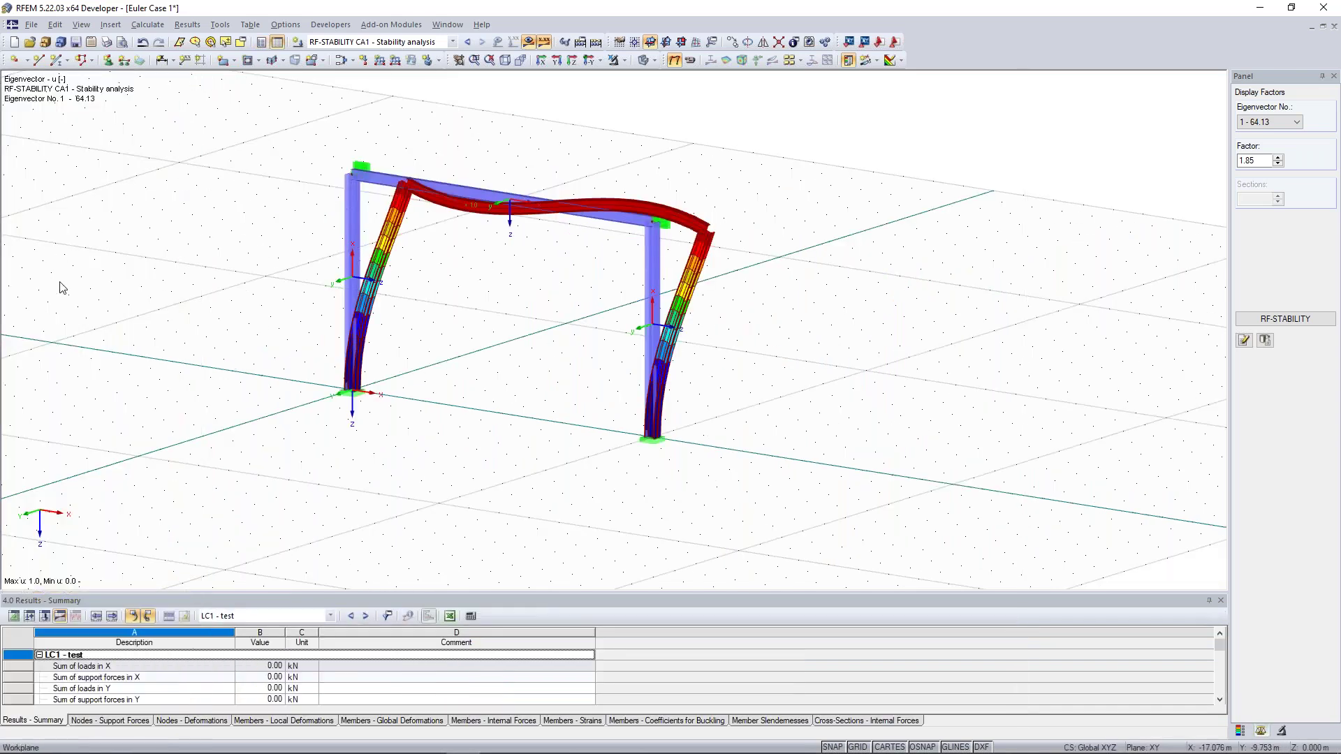
click(263, 46)
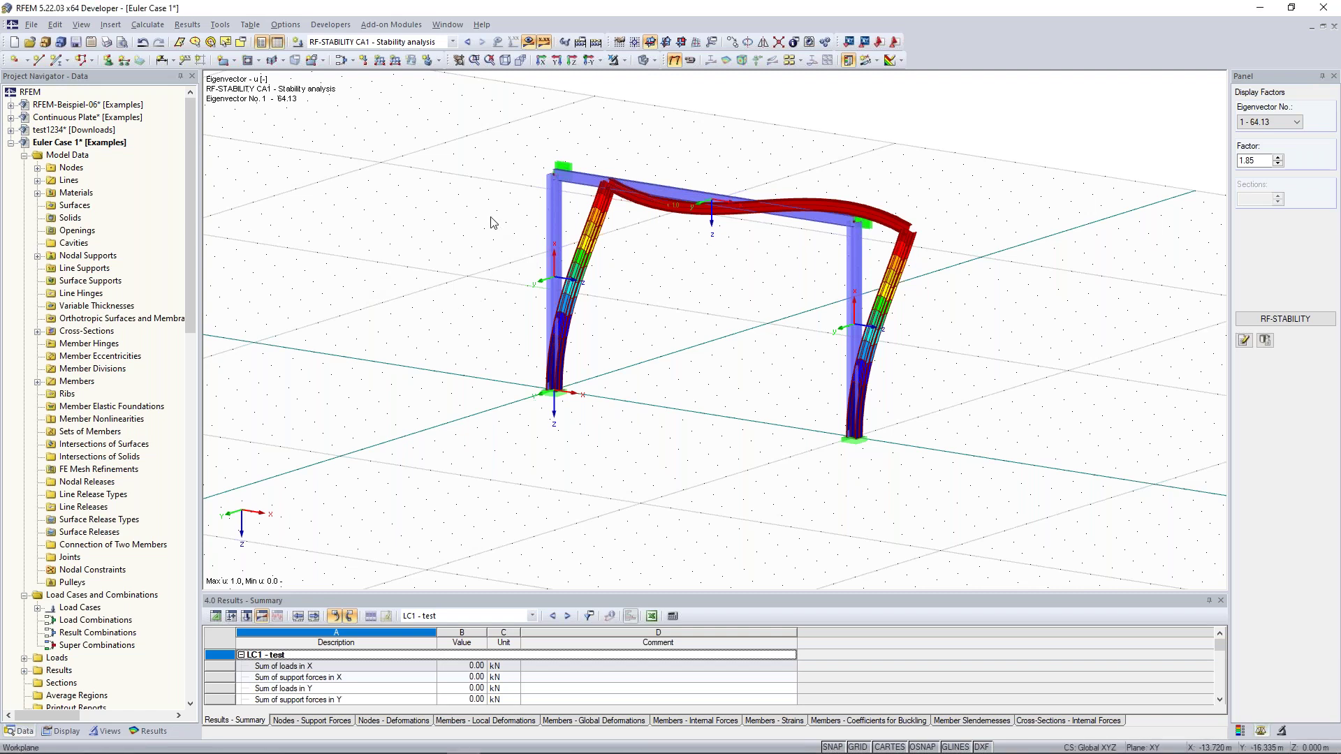
click(447, 24)
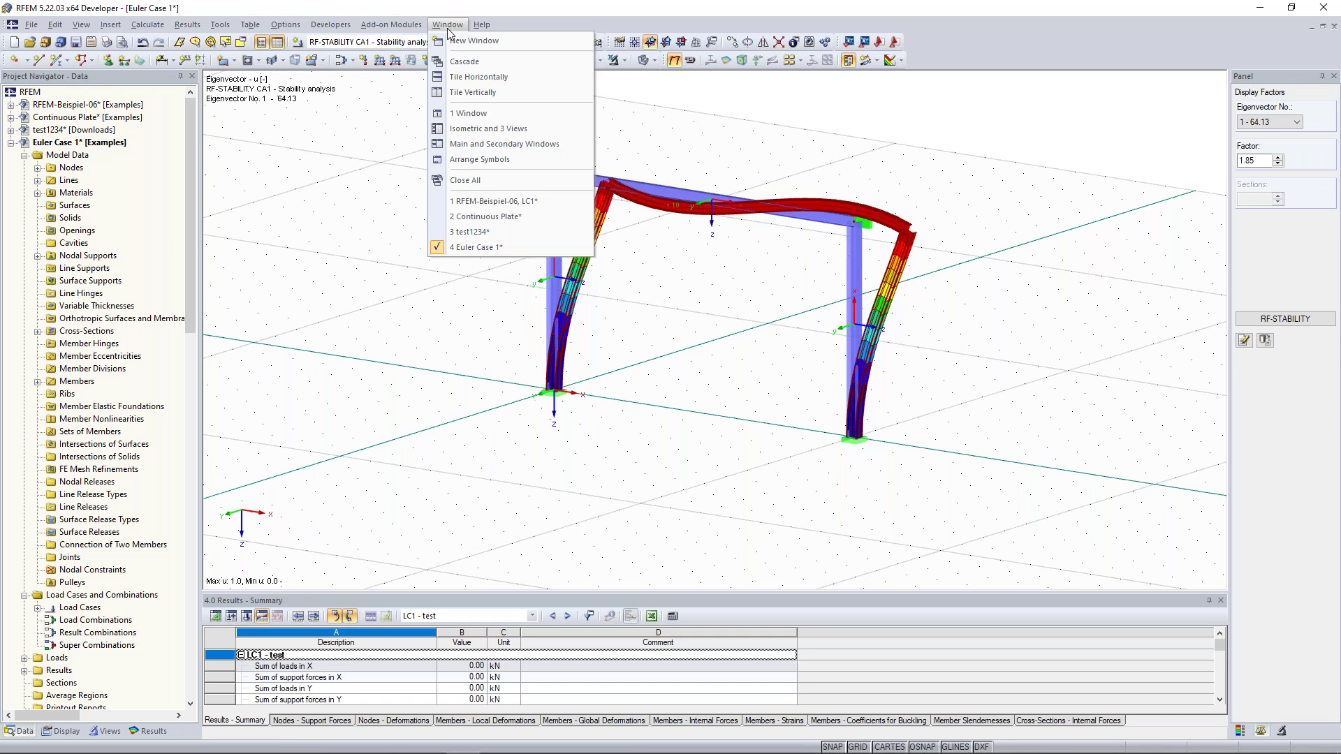
click(354, 289)
- Locate the RF-IMP add-on module for generating imperfections and review the frame's in-plane buckling shape
ctrl+middle_drag(355, 289, 718, 294)
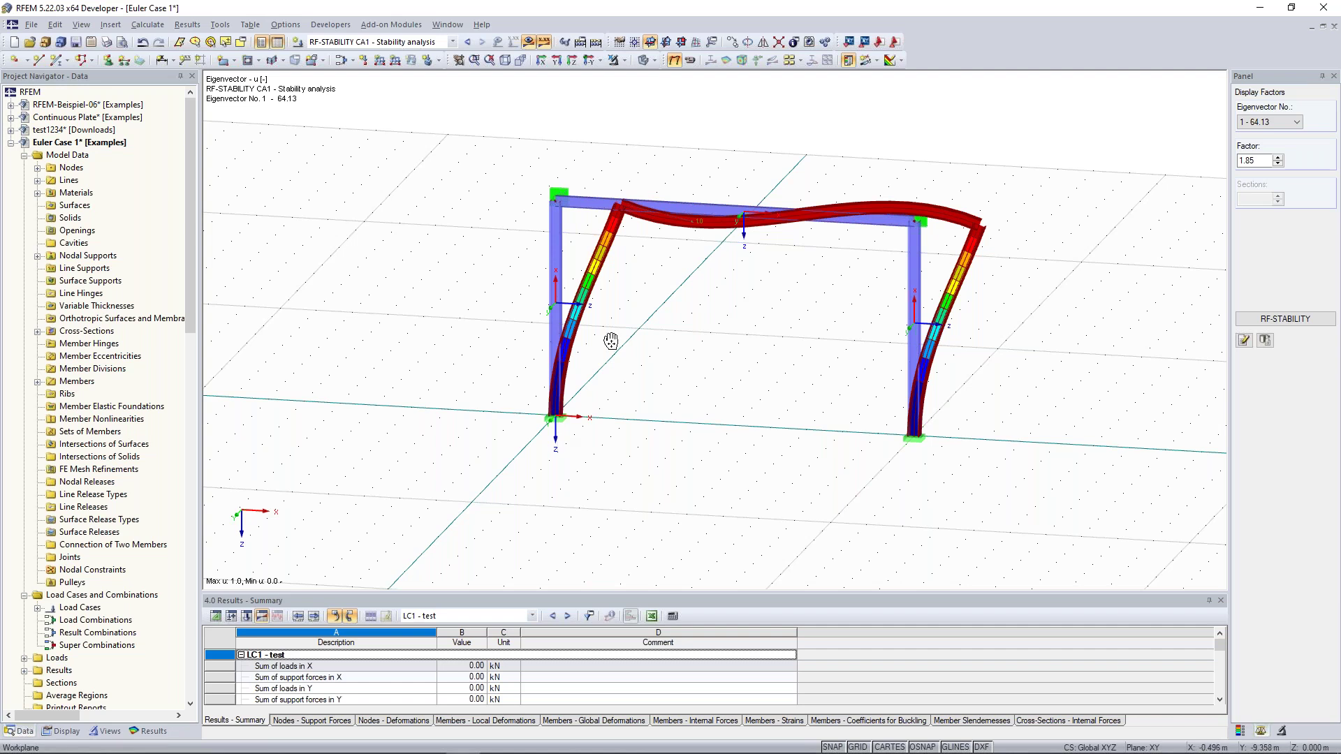
middle_drag(611, 344, 604, 368)
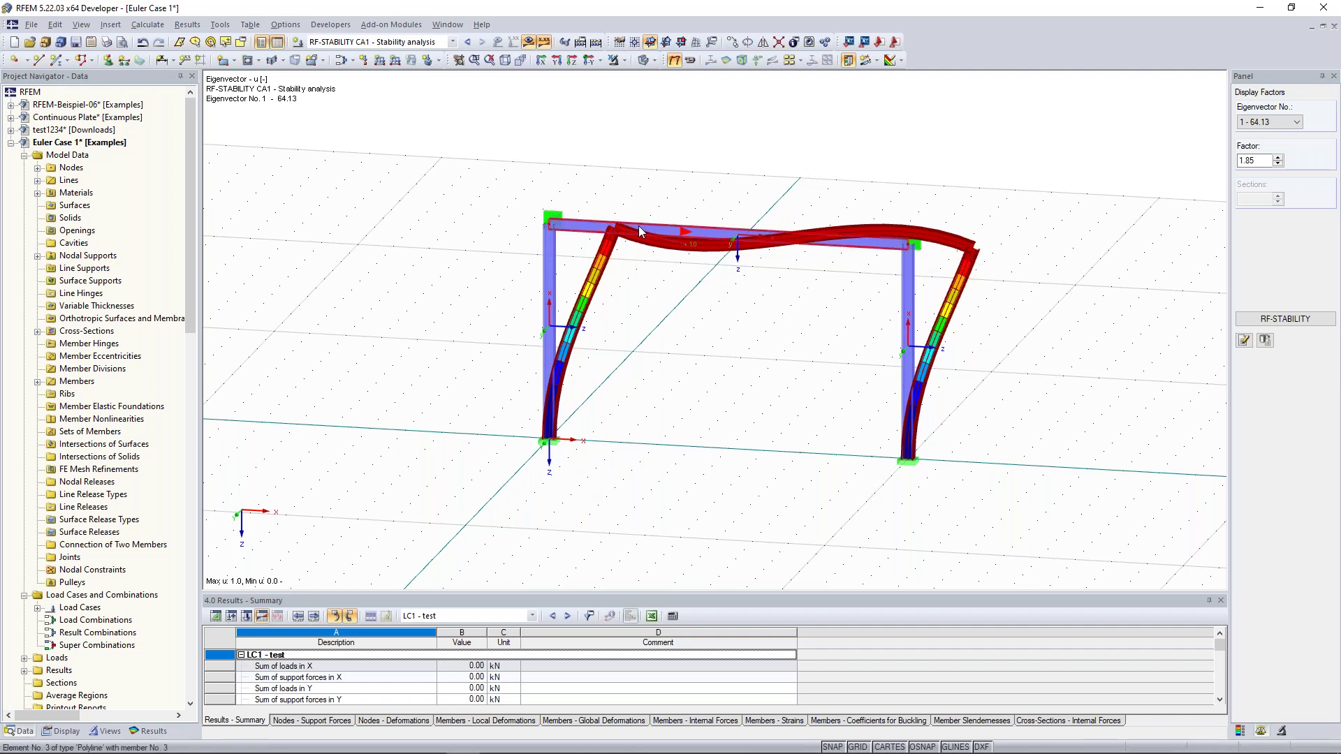
scroll(194, 198, down, 1)
drag(194, 197, 180, 508)
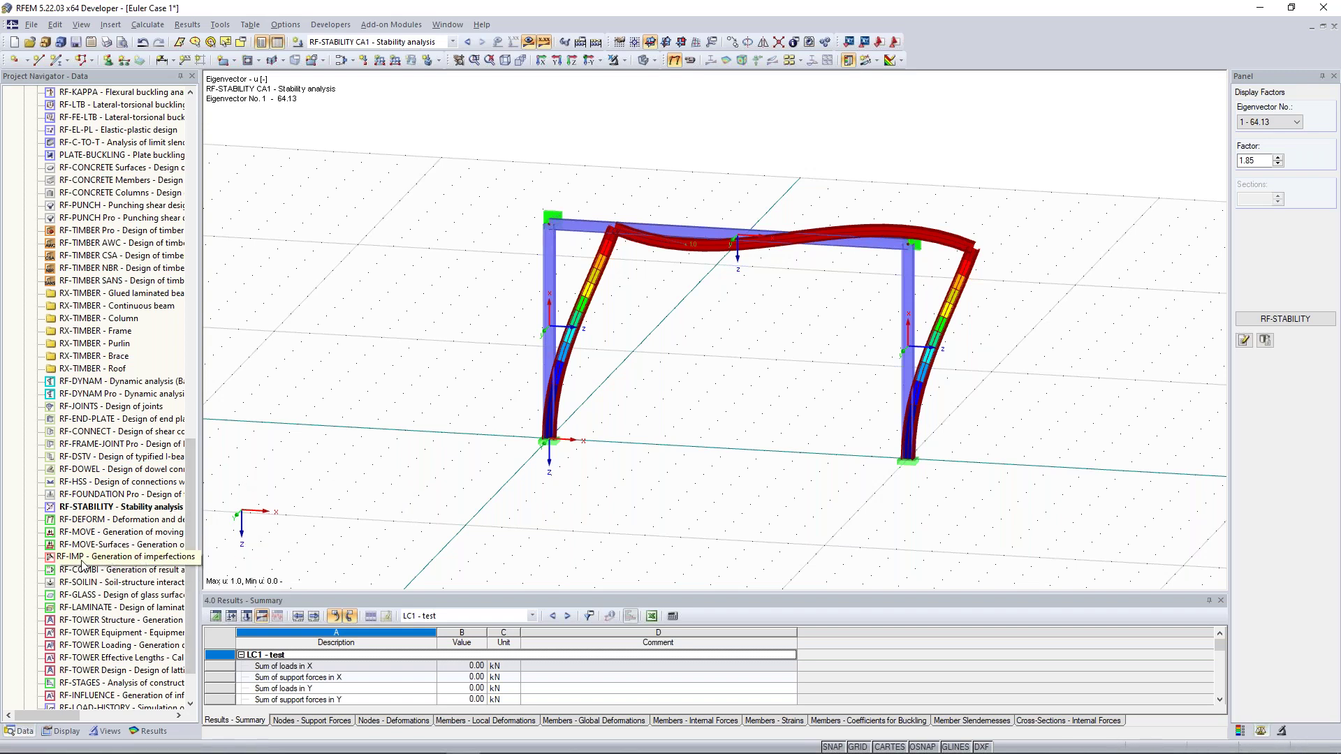
click(160, 557)
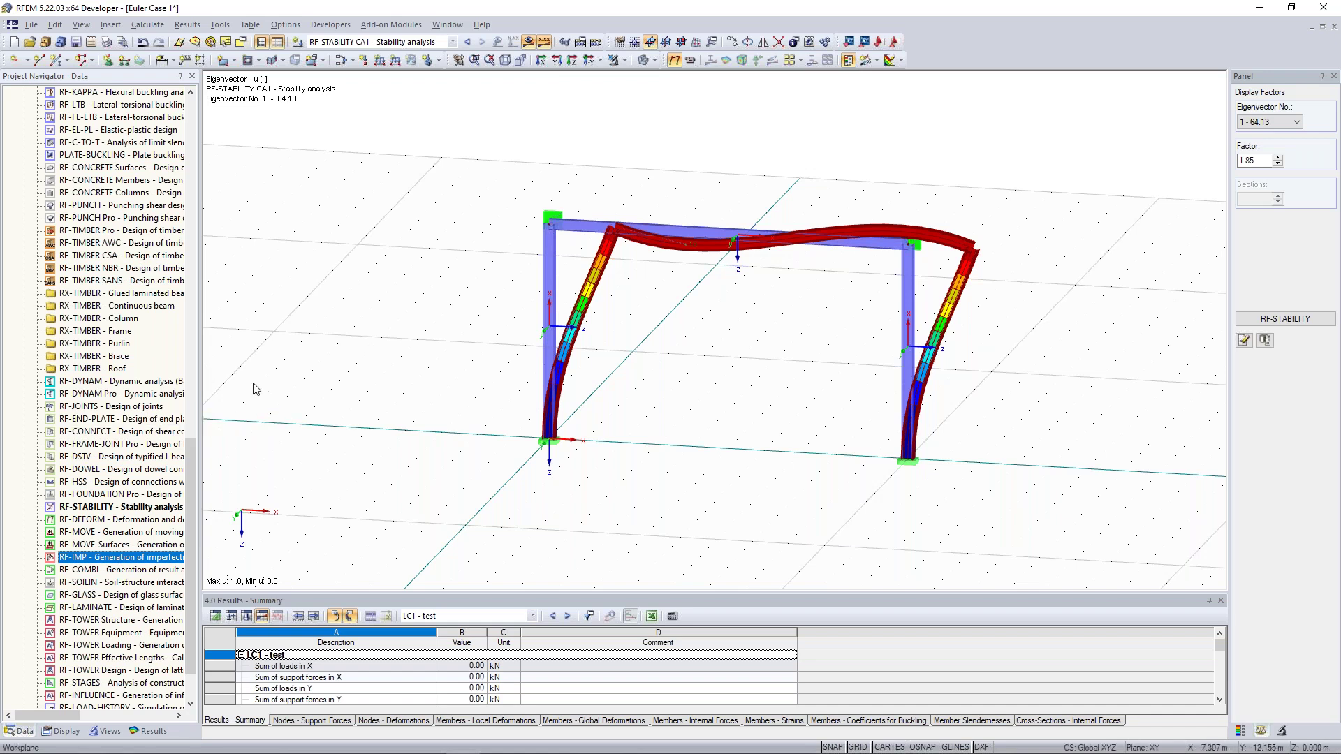
click(384, 327)
ctrl+middle_drag(476, 271, 510, 261)
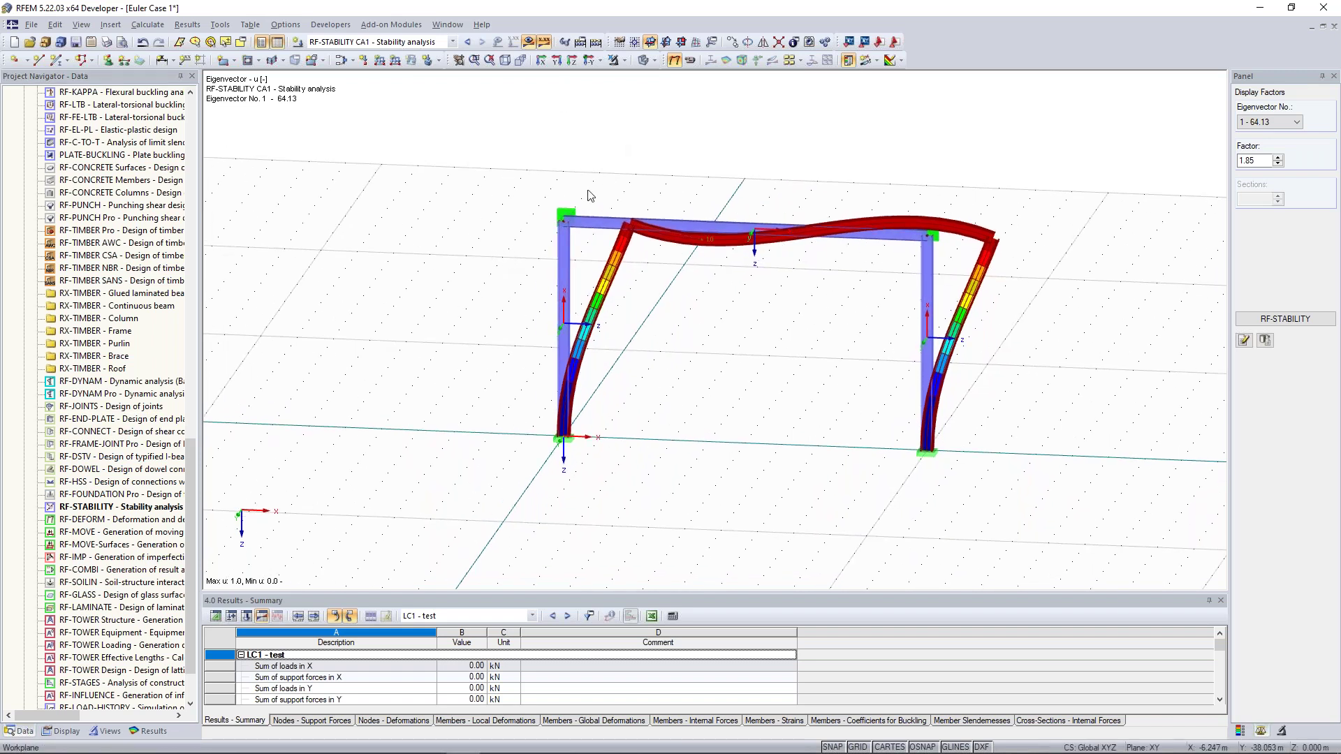
- Hide the results and apply a uniform 5 kN/m member load in the projected global X direction (XP) to both columns in LC1
click(528, 42)
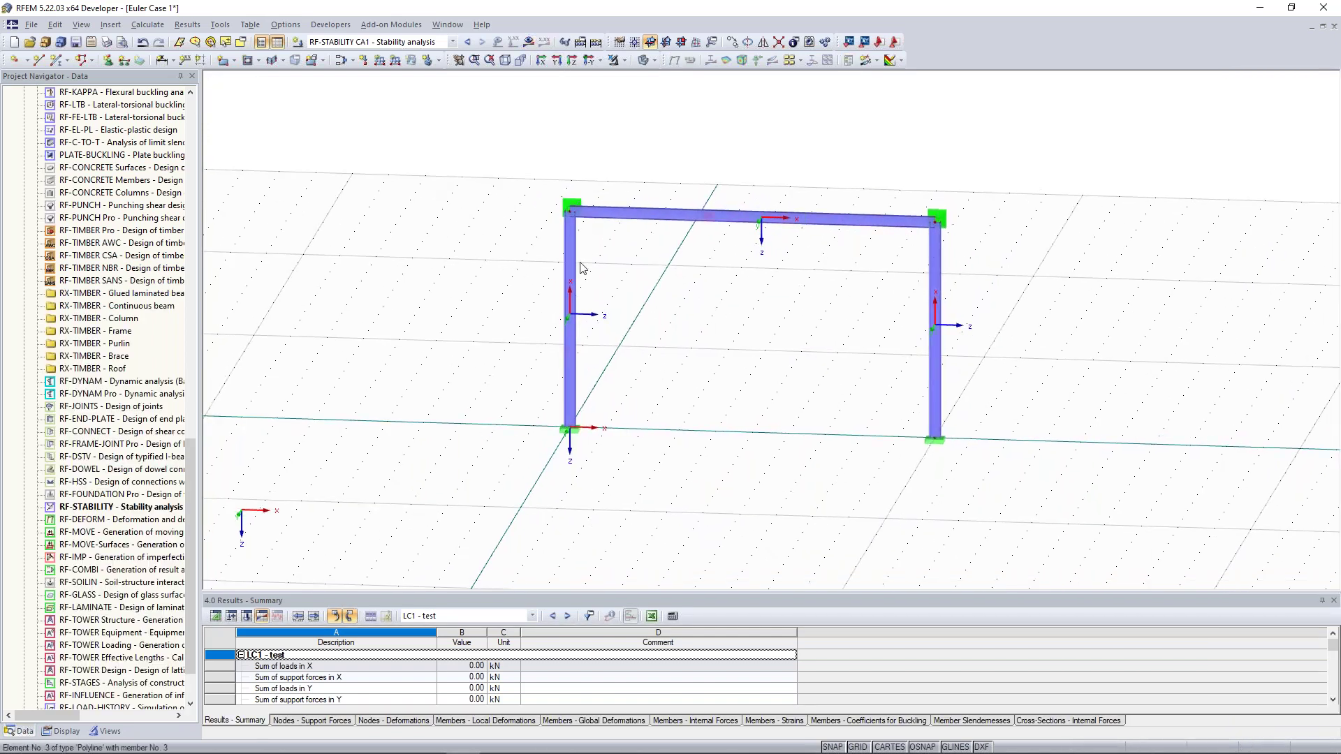
click(381, 62)
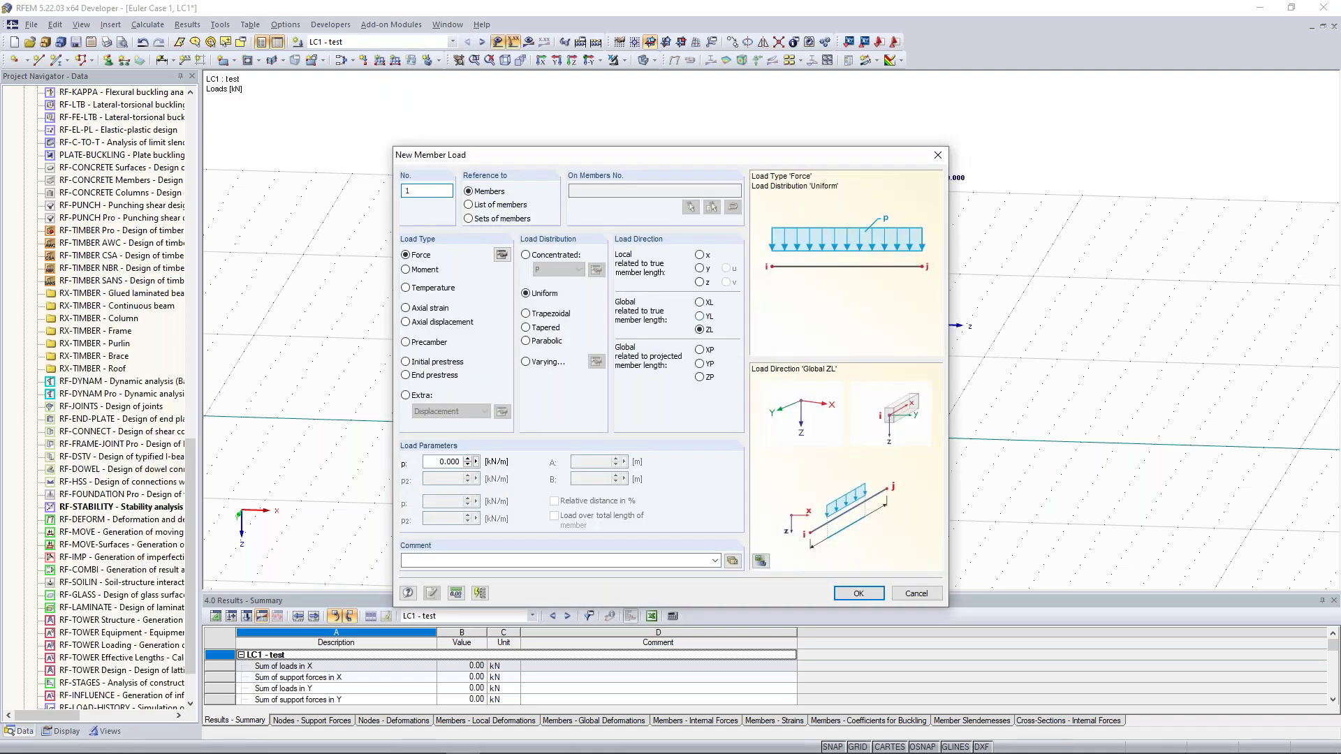
click(699, 302)
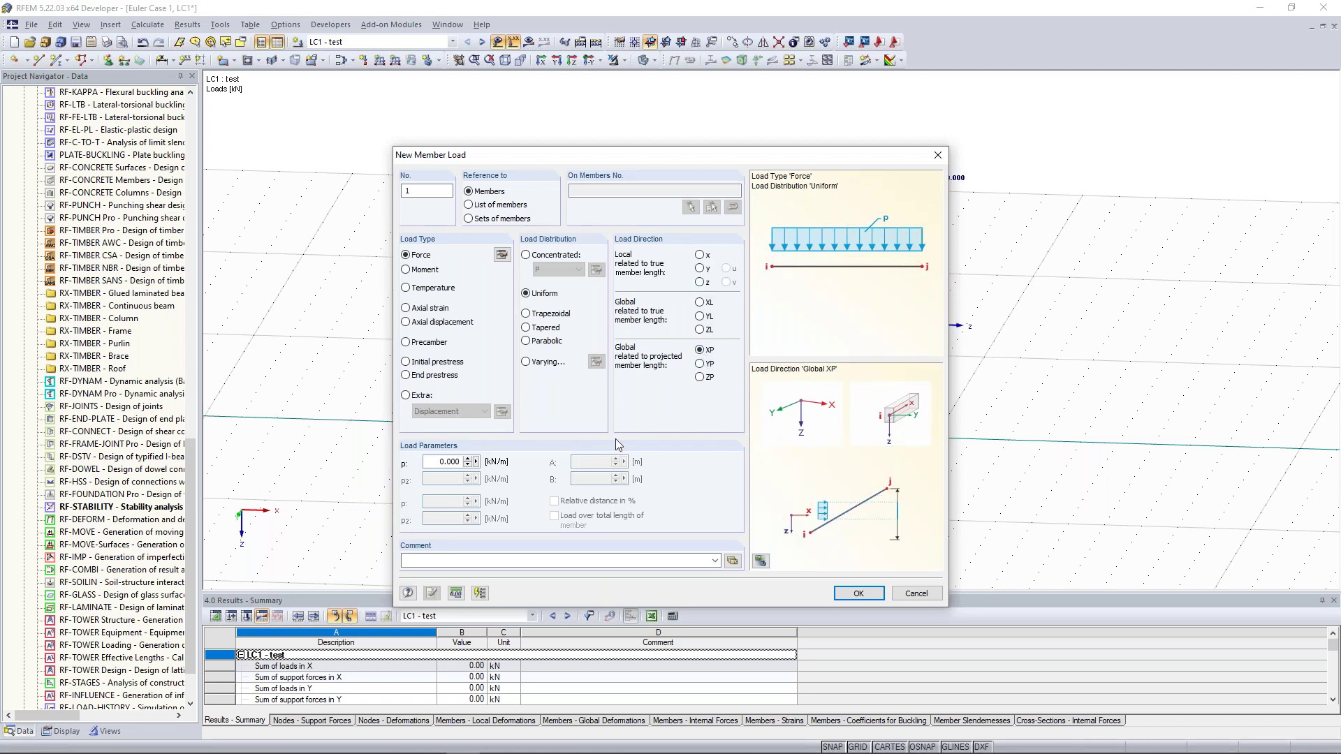
click(449, 461)
text(5)
click(864, 597)
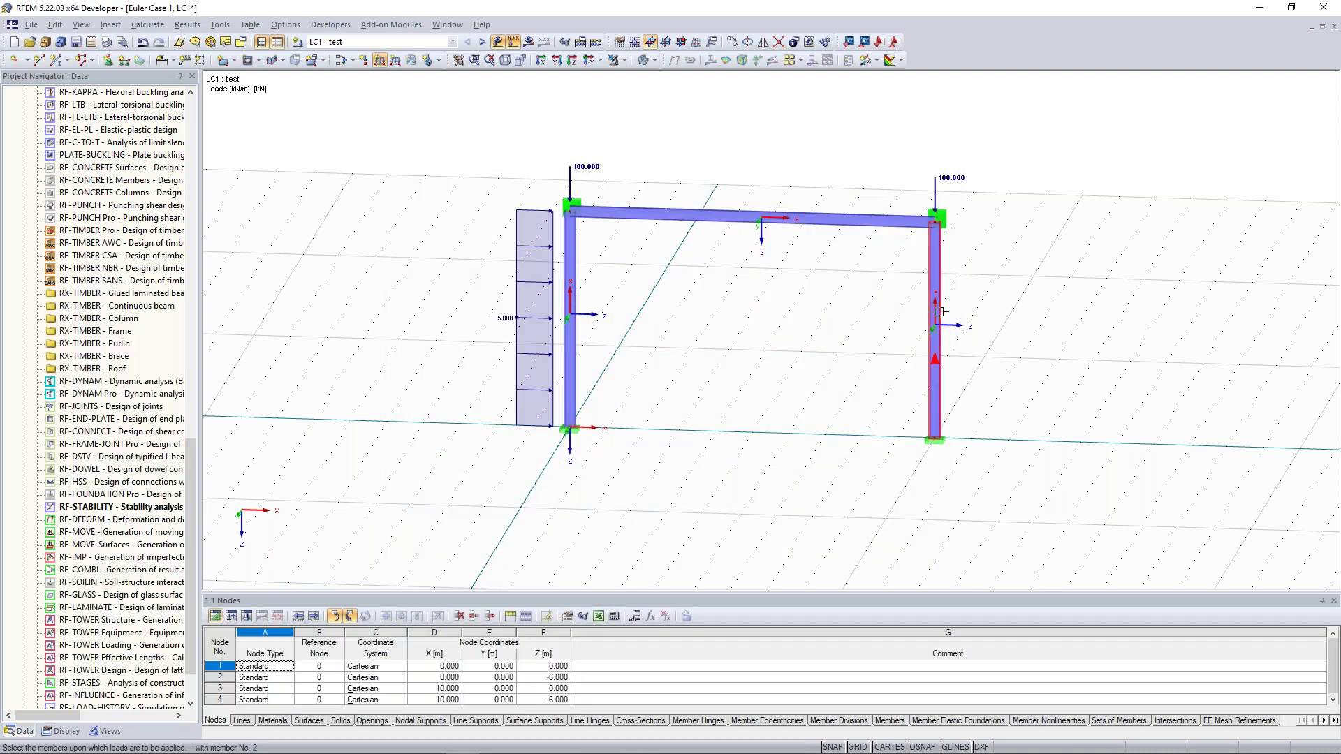
click(934, 325)
key(Escape)
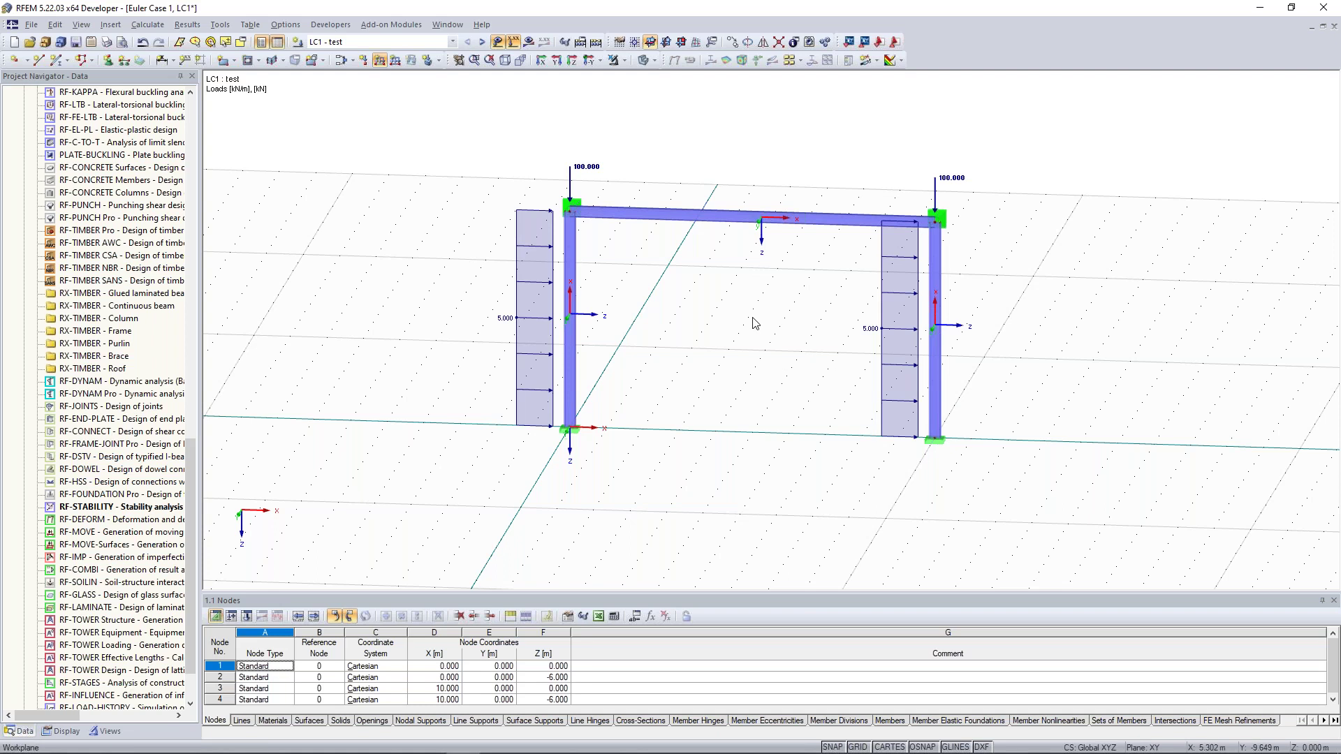
- Open the Project Manager and preview the RFEM-Beispiel-01 model among the Examples project's models
middle_drag(754, 323, 777, 349)
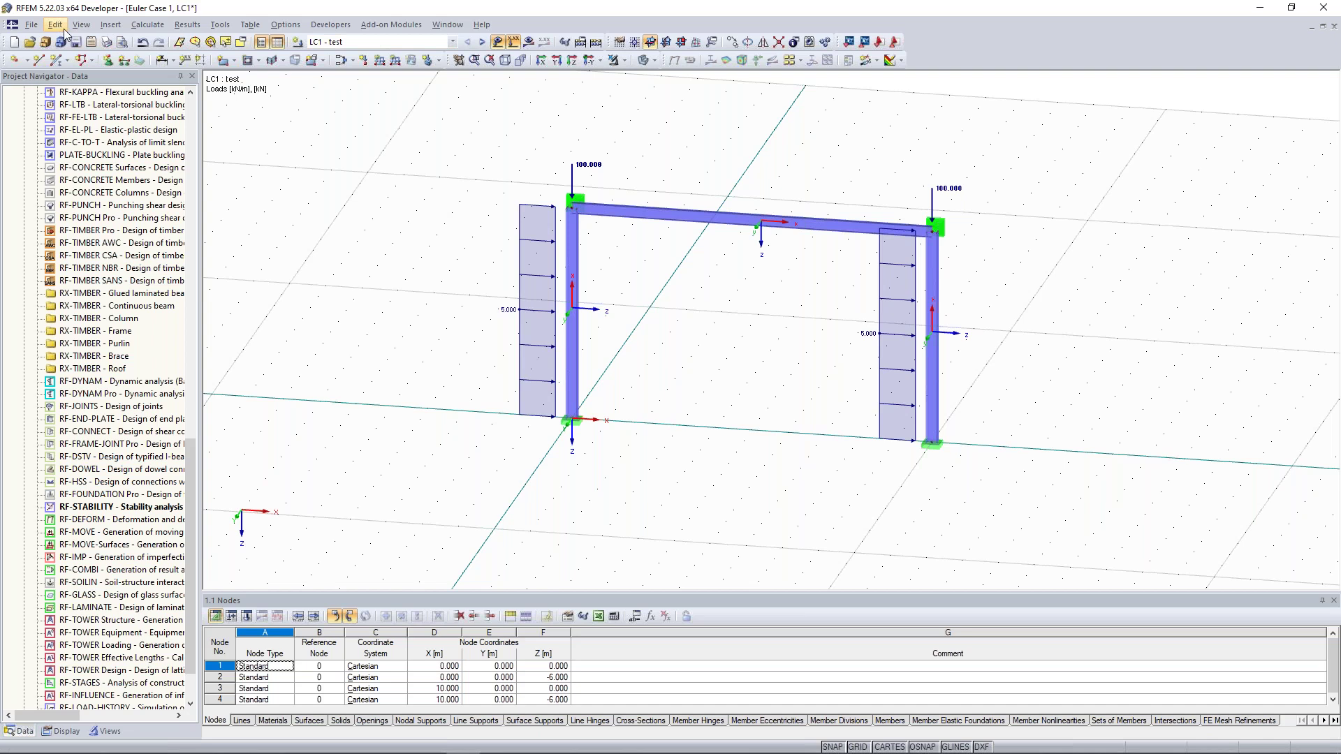
click(81, 60)
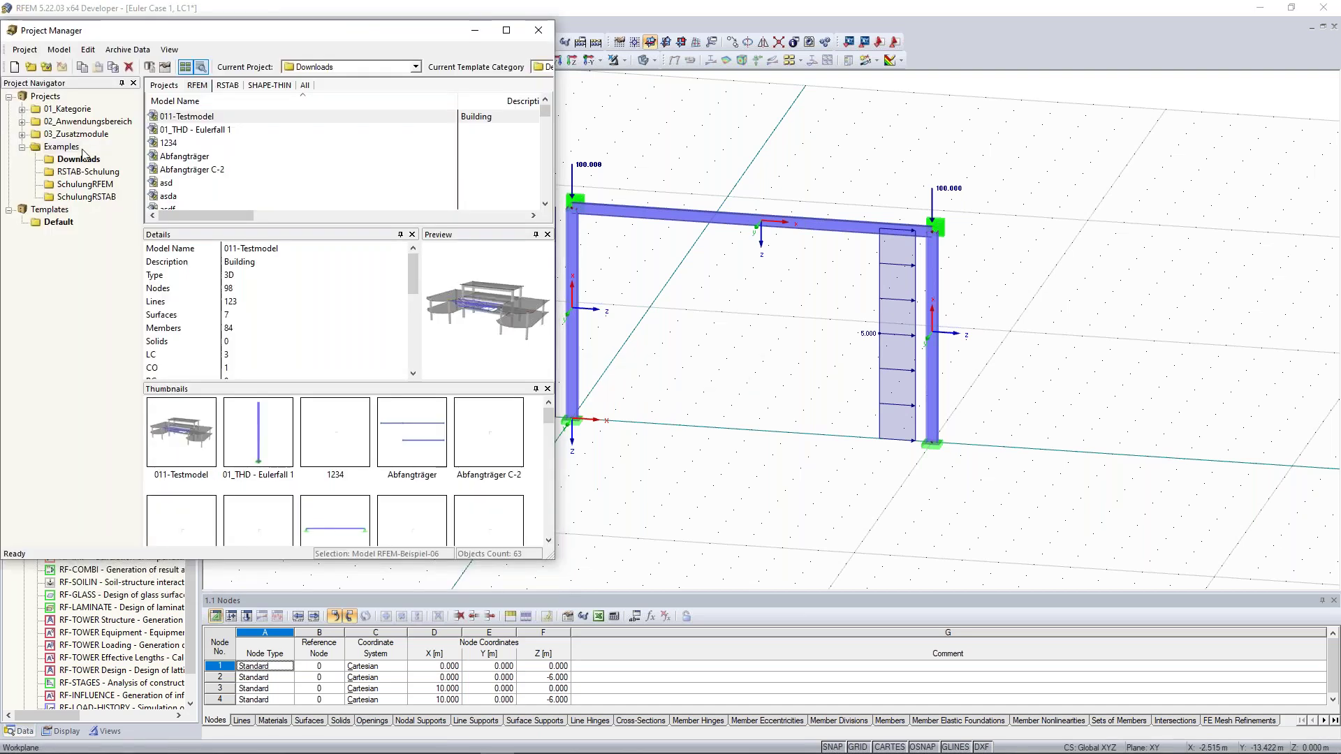
click(96, 155)
click(545, 204)
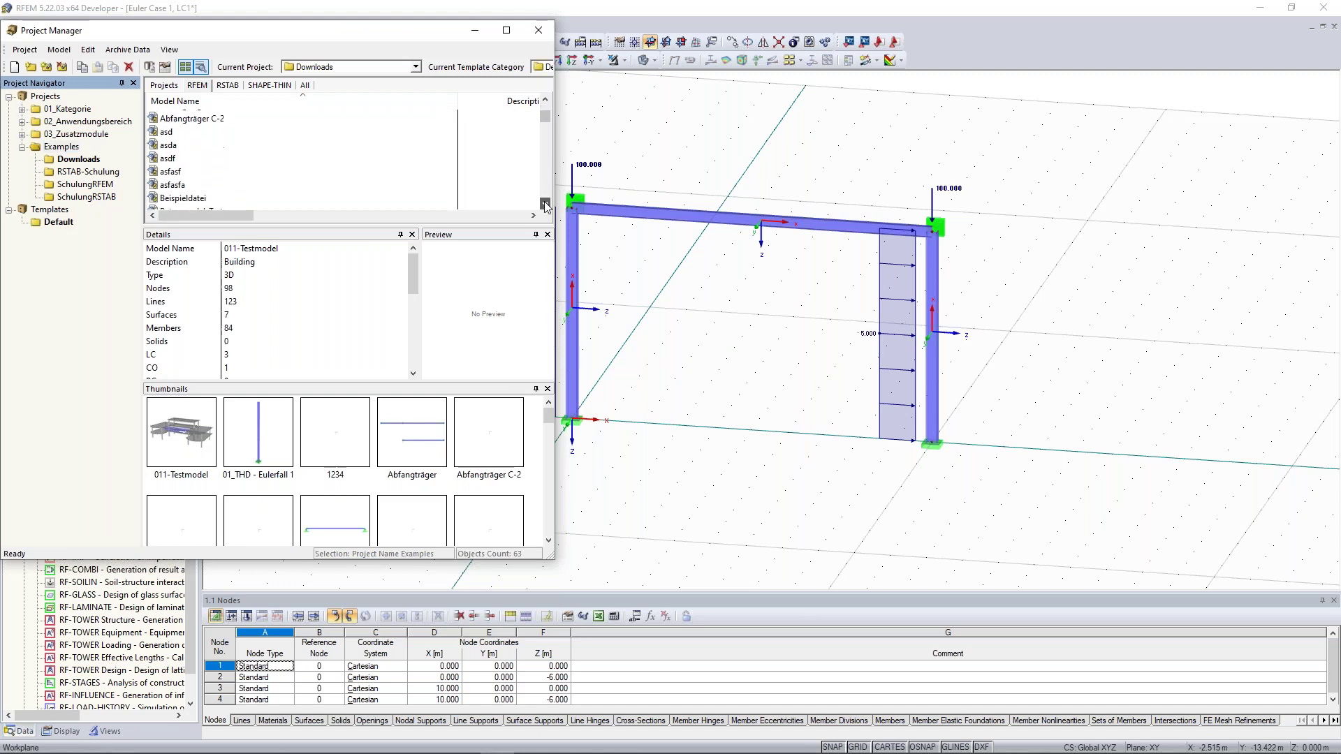
scroll(244, 190, down, 5)
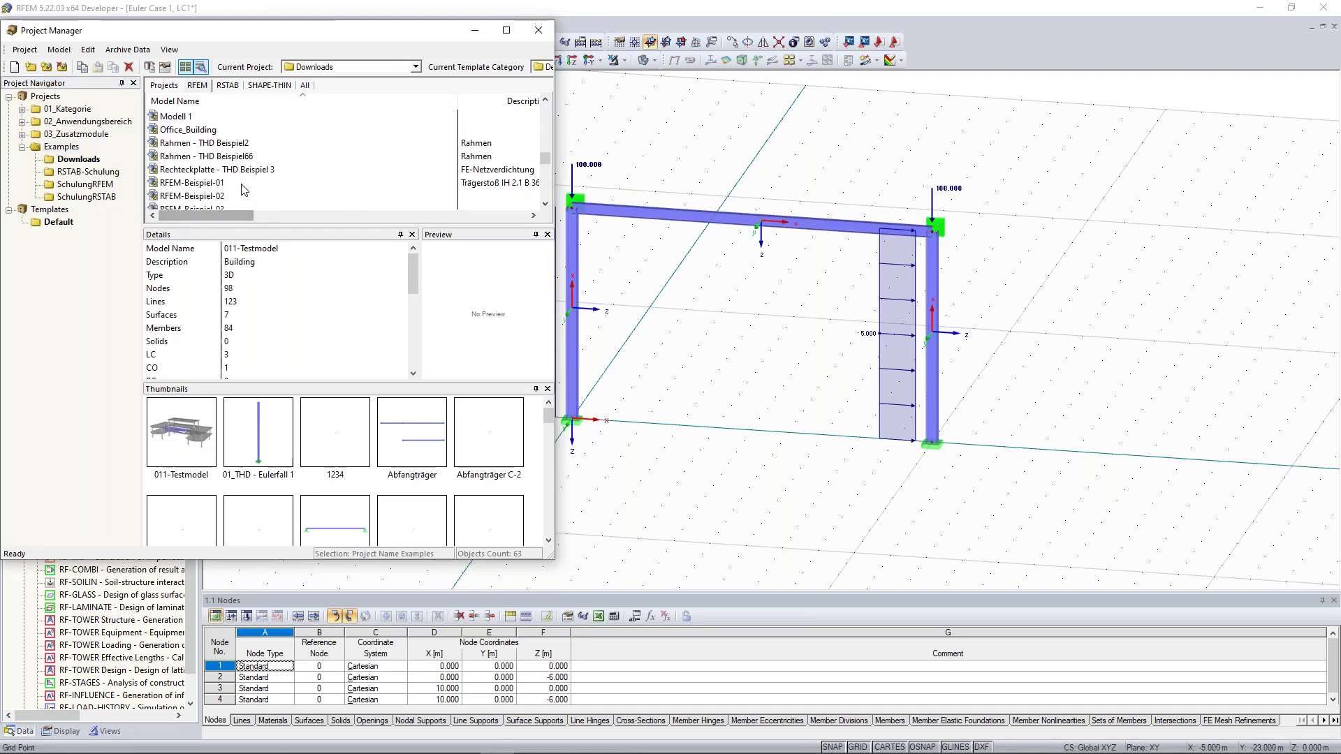
click(241, 184)
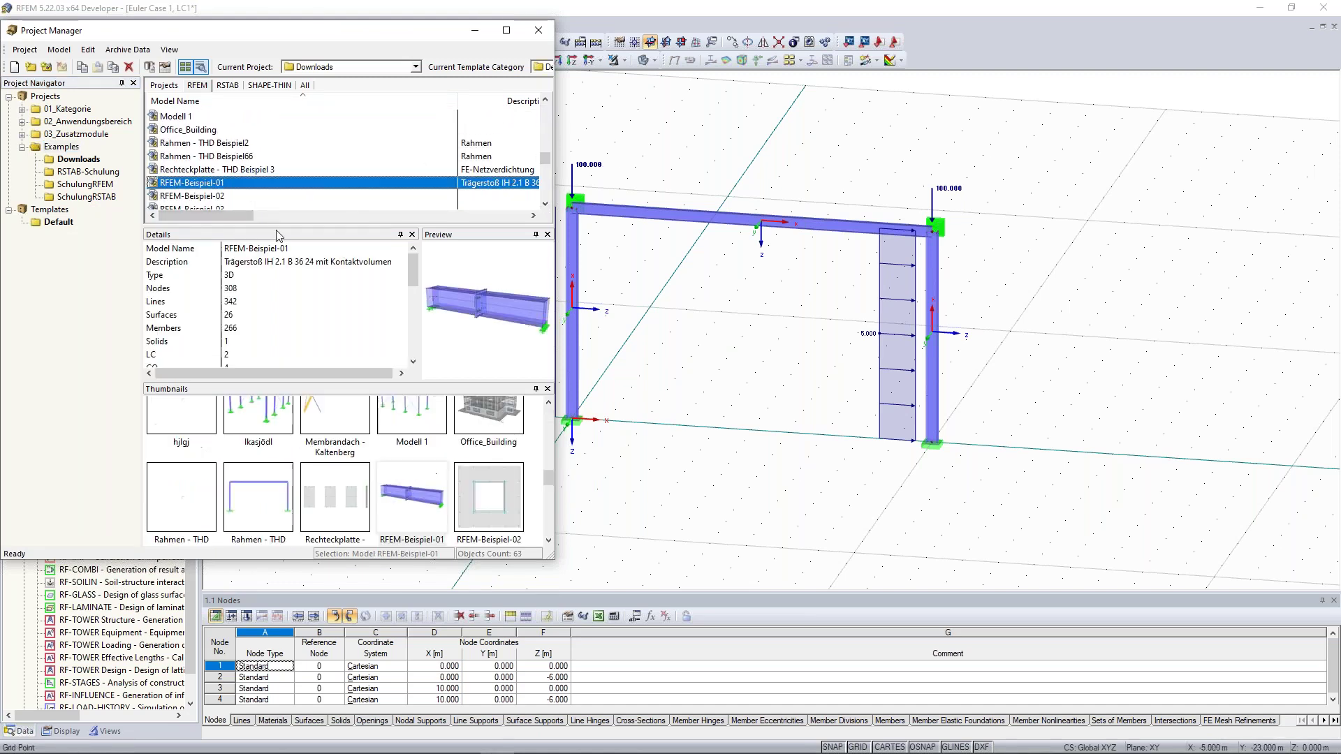
- Open the lkasjödl hall model from the Examples project and display its members as rendered solids
click(548, 541)
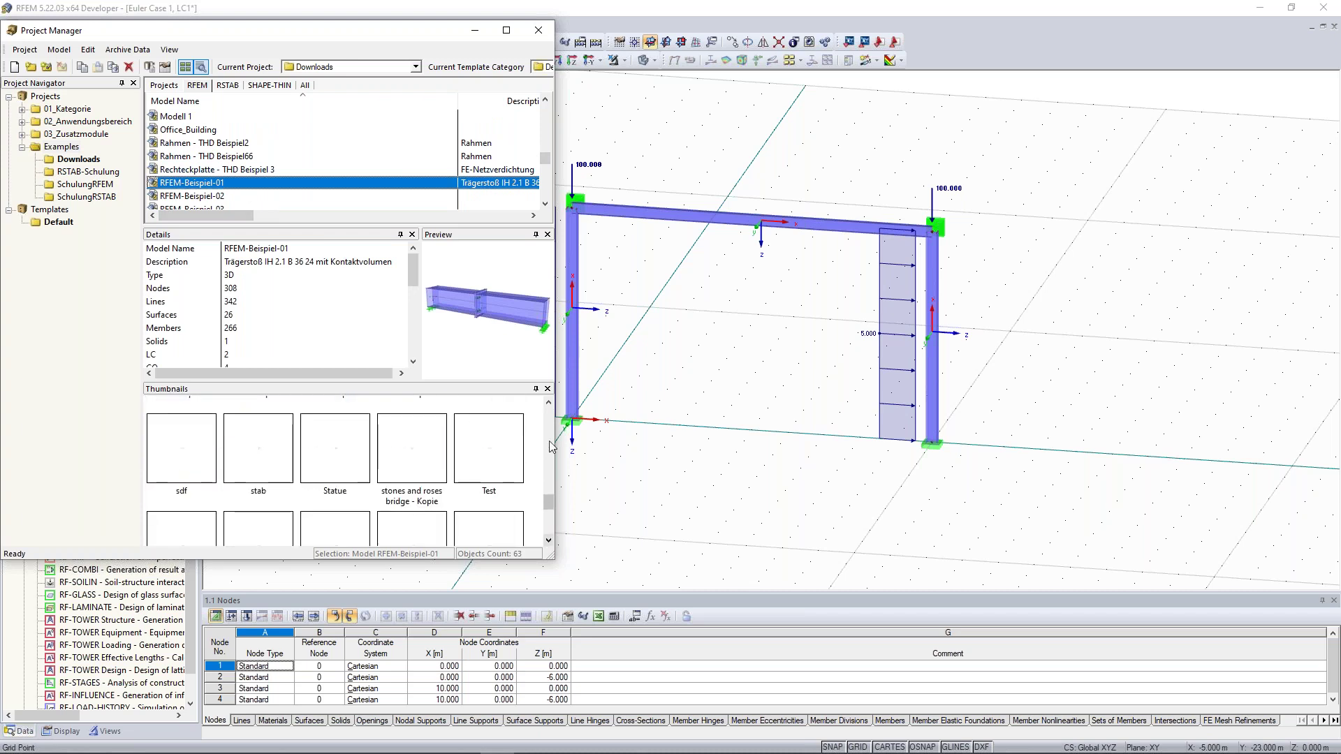
click(548, 403)
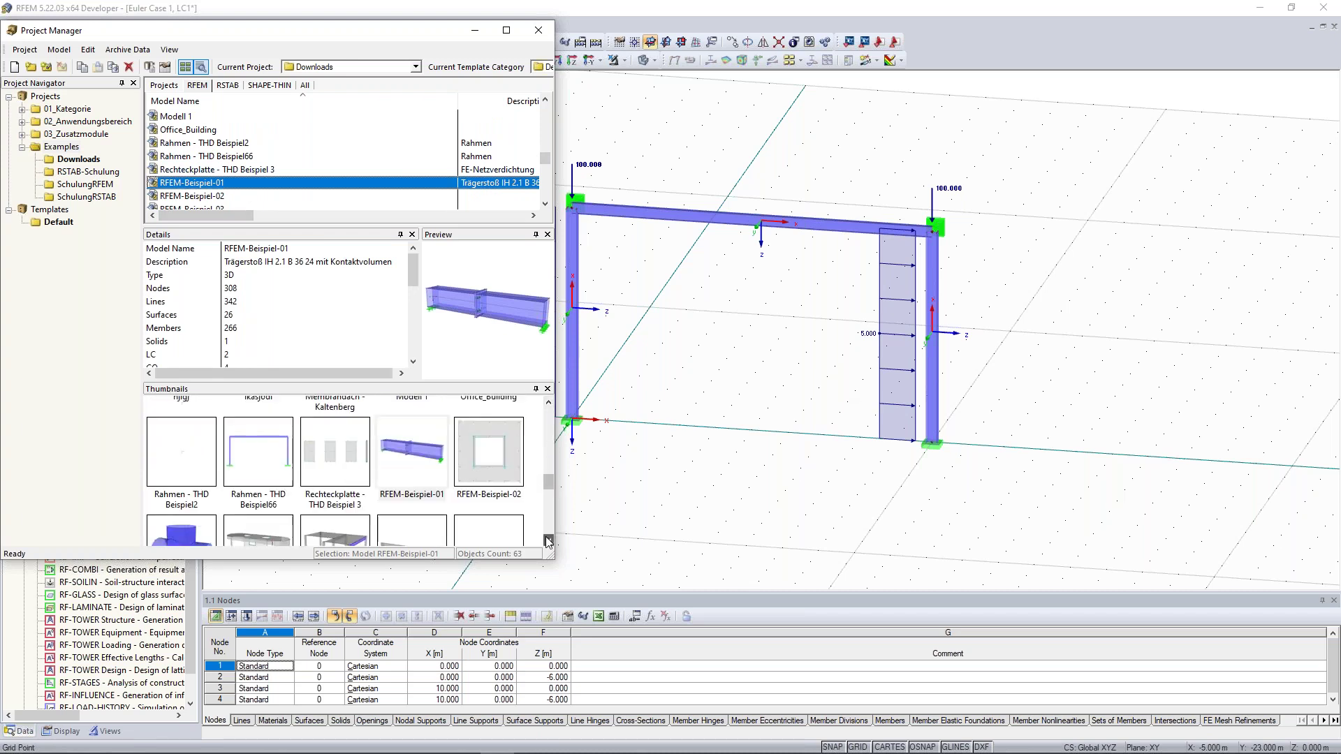
click(548, 542)
click(549, 403)
click(549, 403)
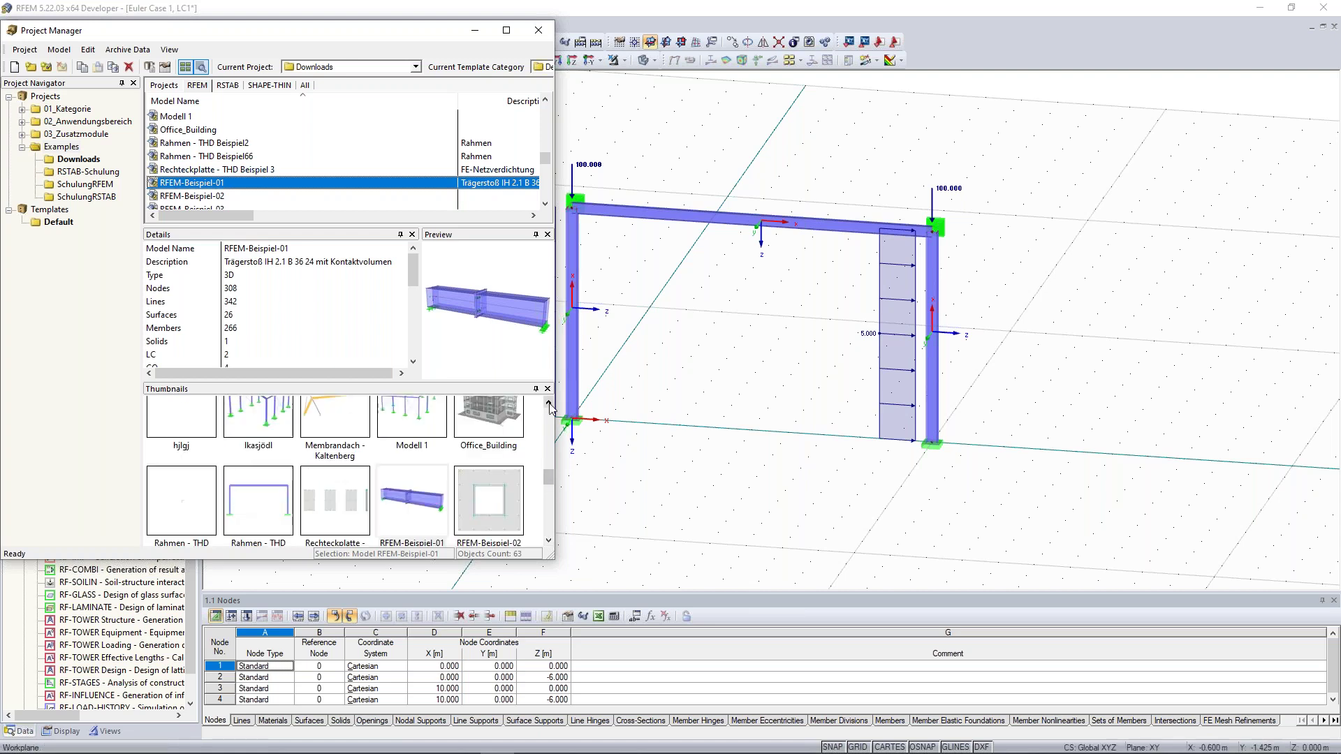
click(549, 403)
click(277, 466)
click(557, 266)
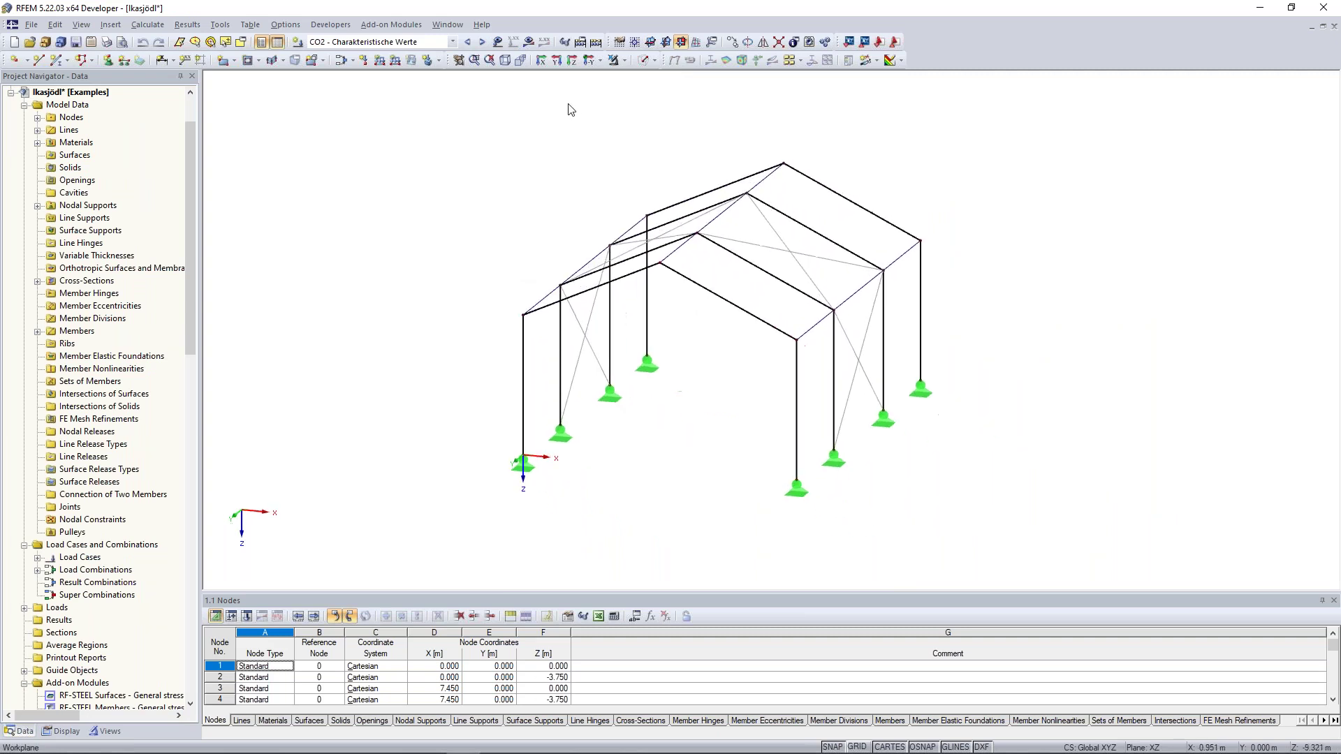
click(645, 62)
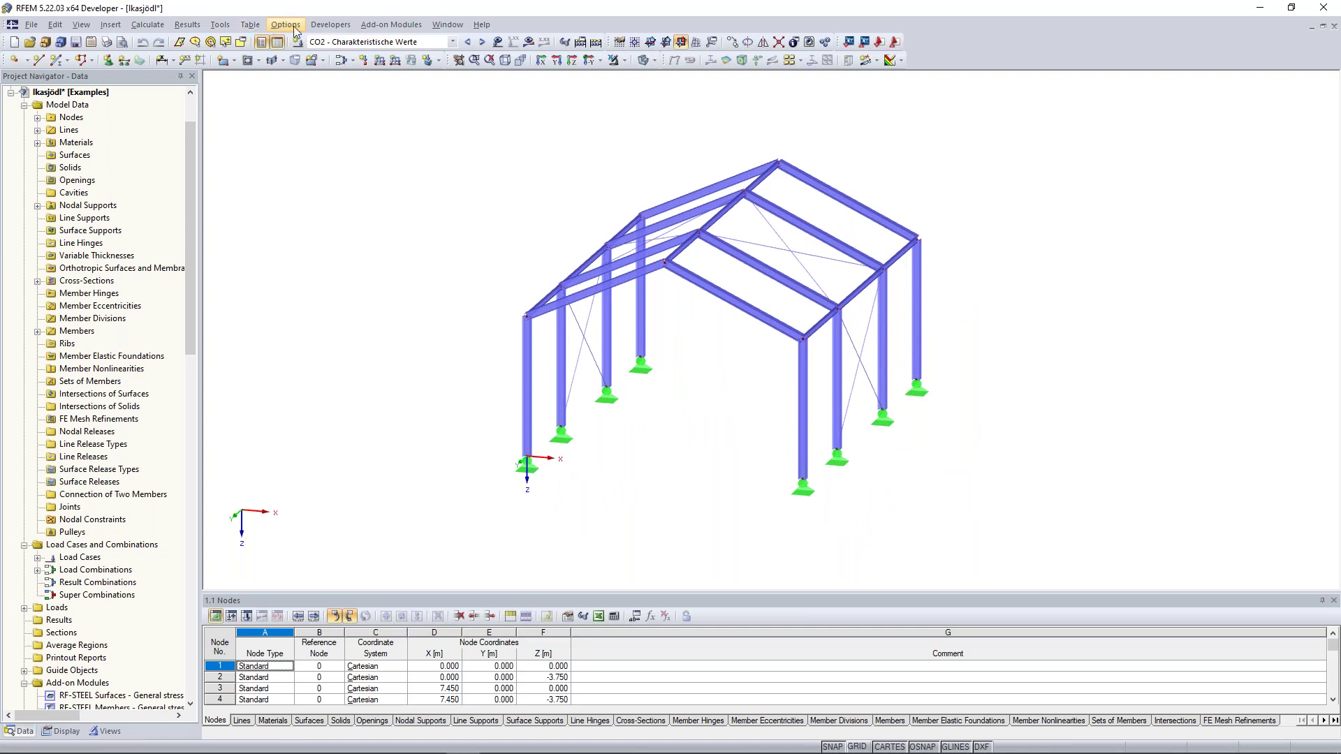
- Start generating wind loads for vertical walls with roof according to EN 1991-1-4, moving the dialog clear of the hall model
click(251, 25)
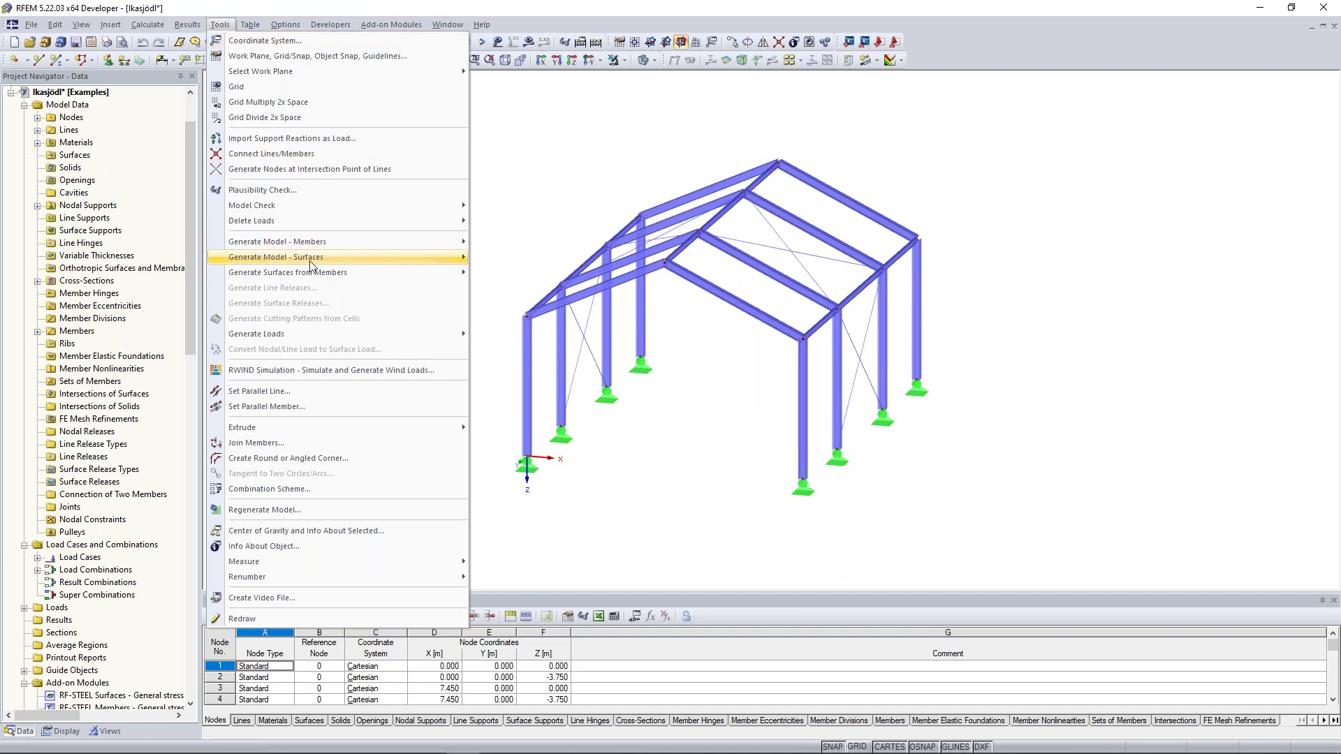
mouse_move(301, 245)
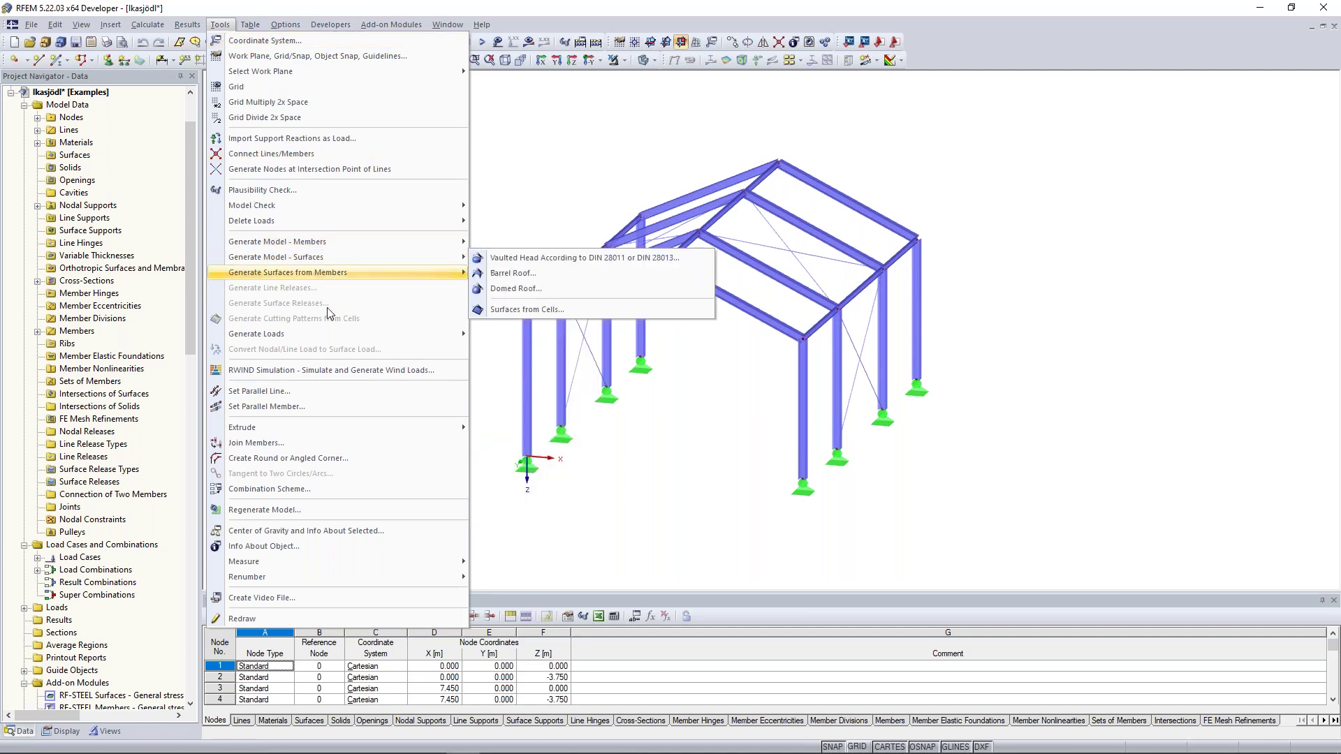
mouse_move(336, 336)
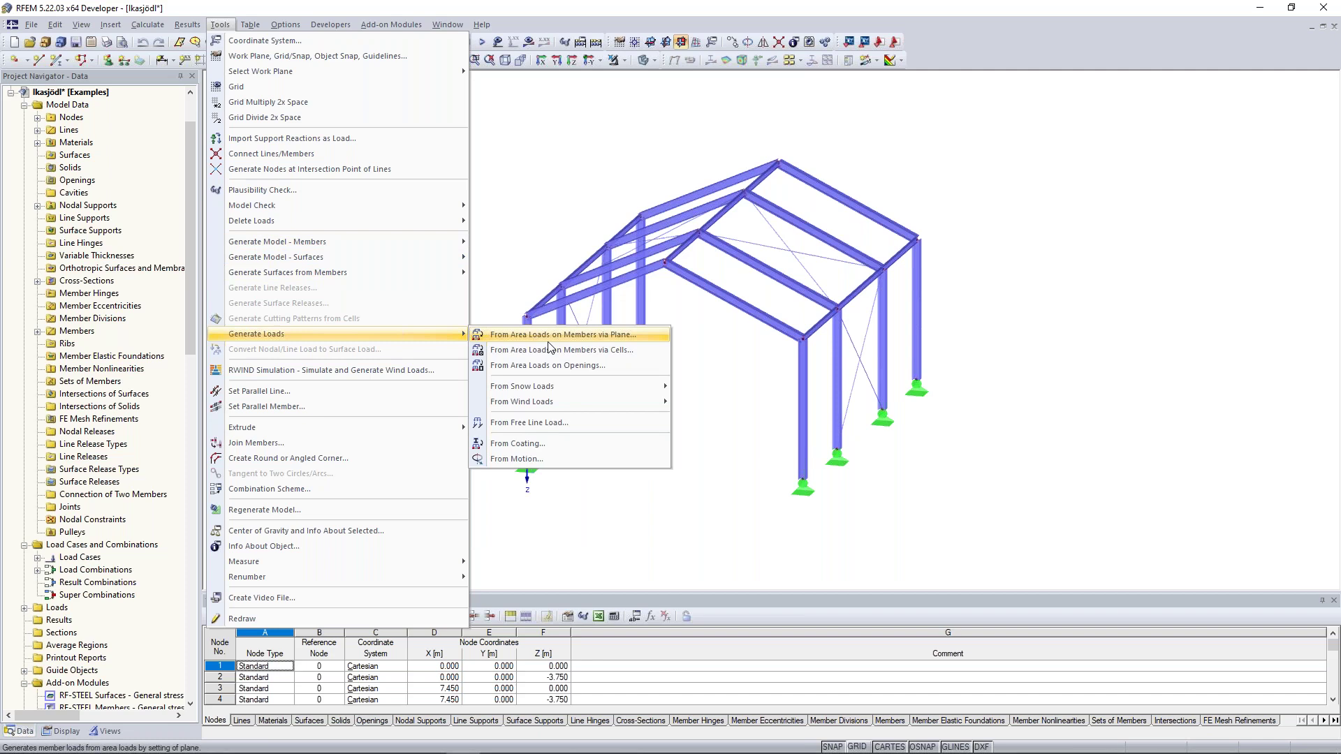
mouse_move(562, 409)
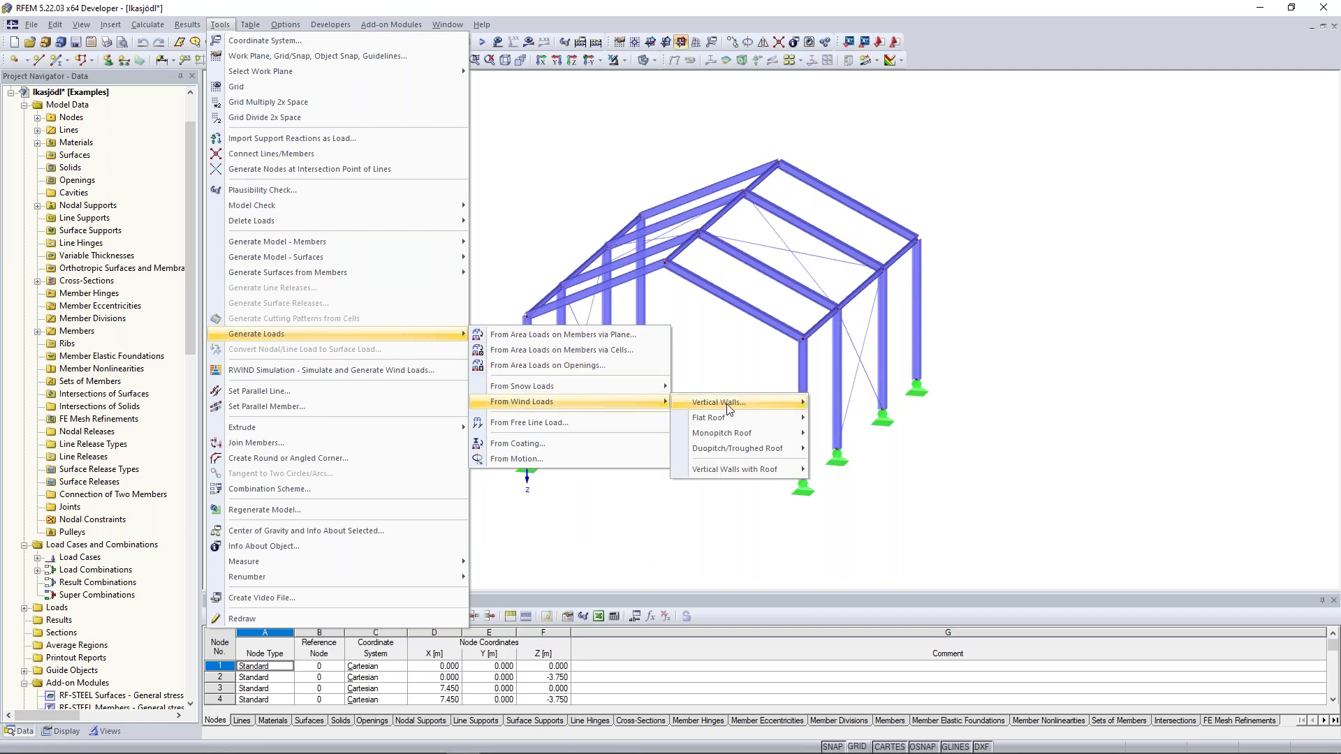
mouse_move(756, 450)
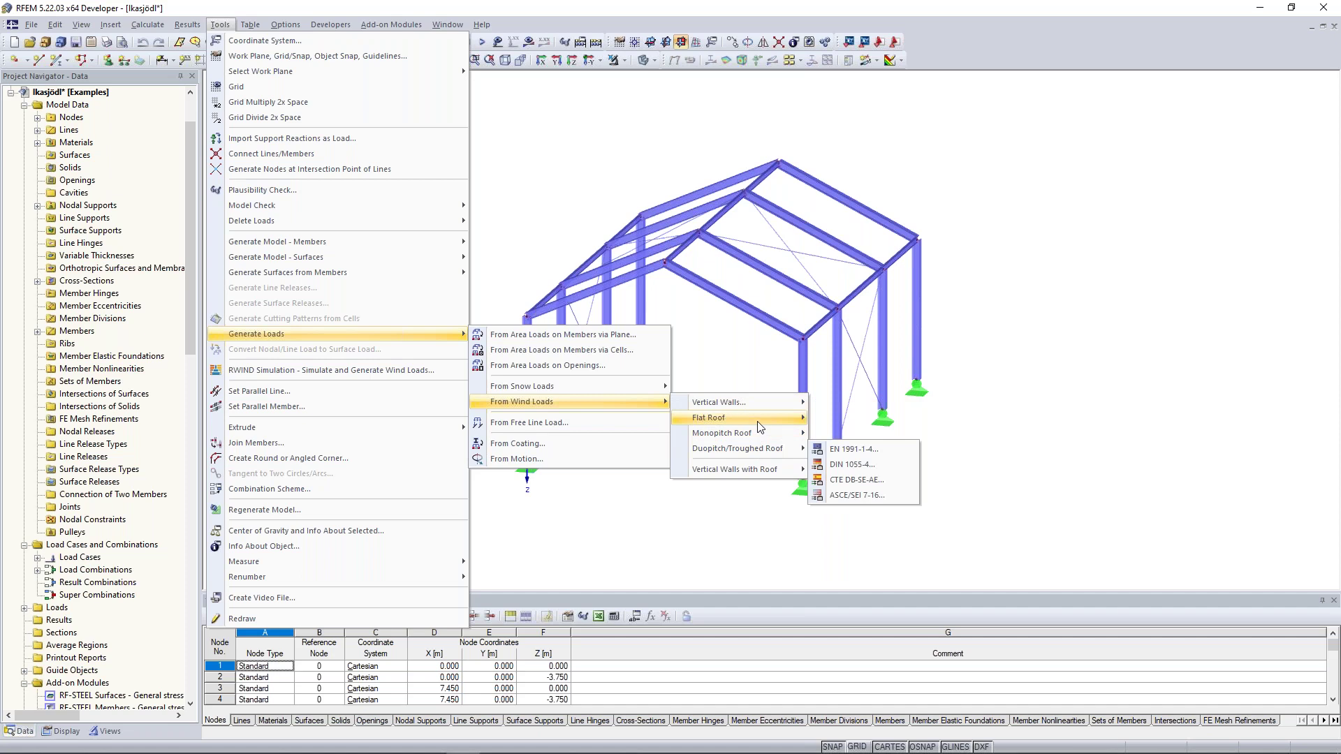
mouse_move(766, 407)
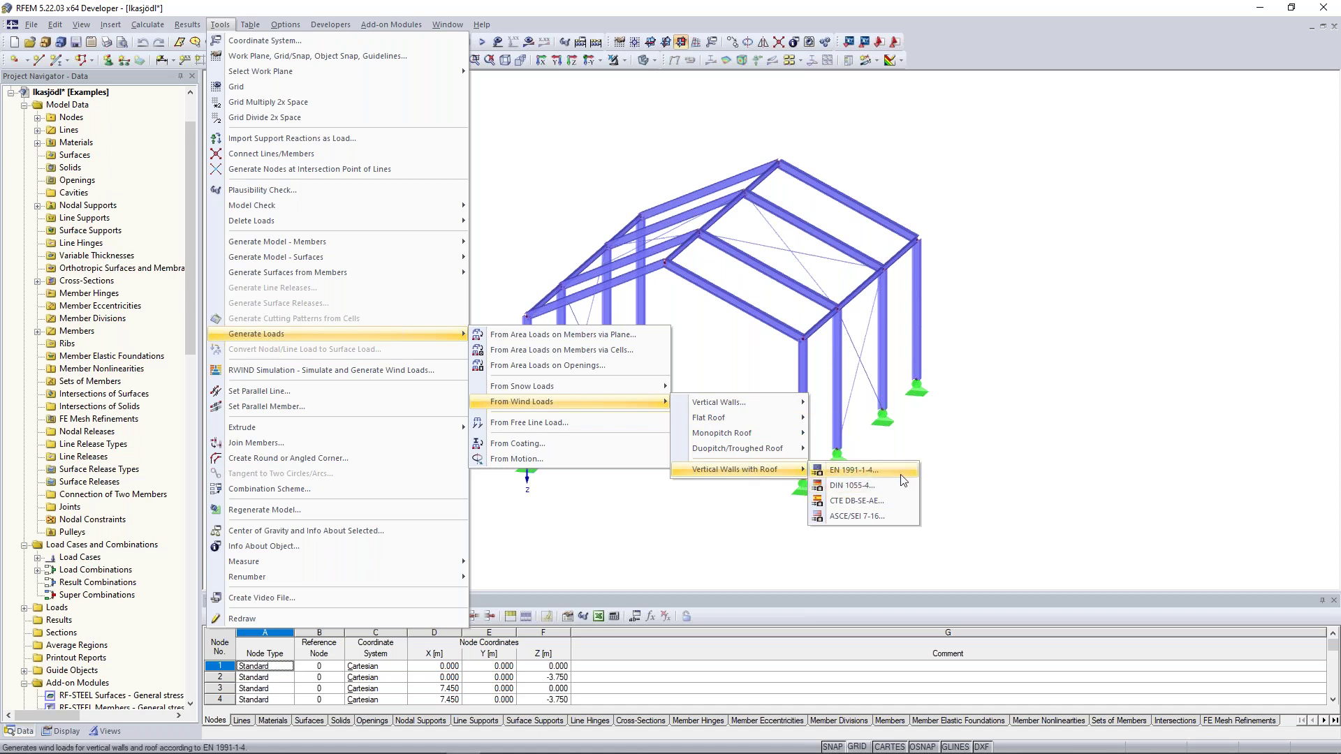
click(544, 390)
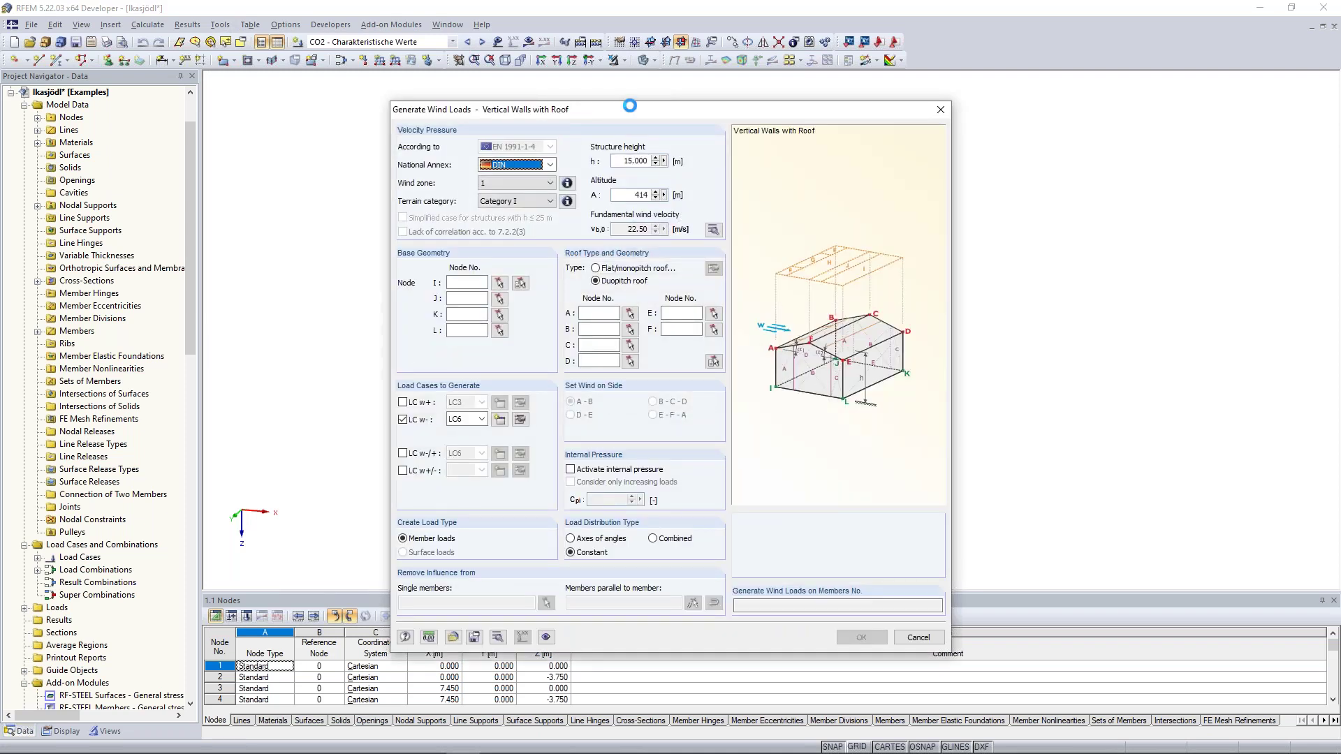
drag(599, 107, 1053, 67)
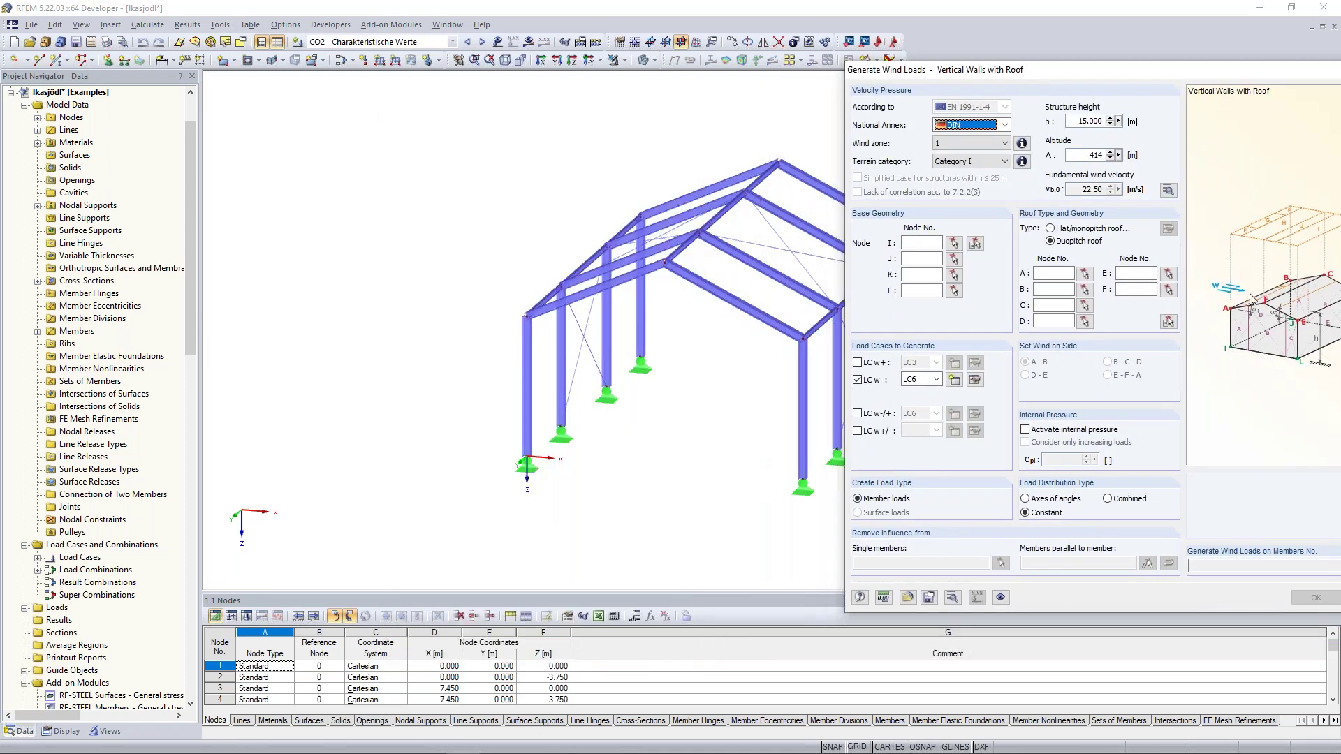
drag(1191, 82, 1145, 80)
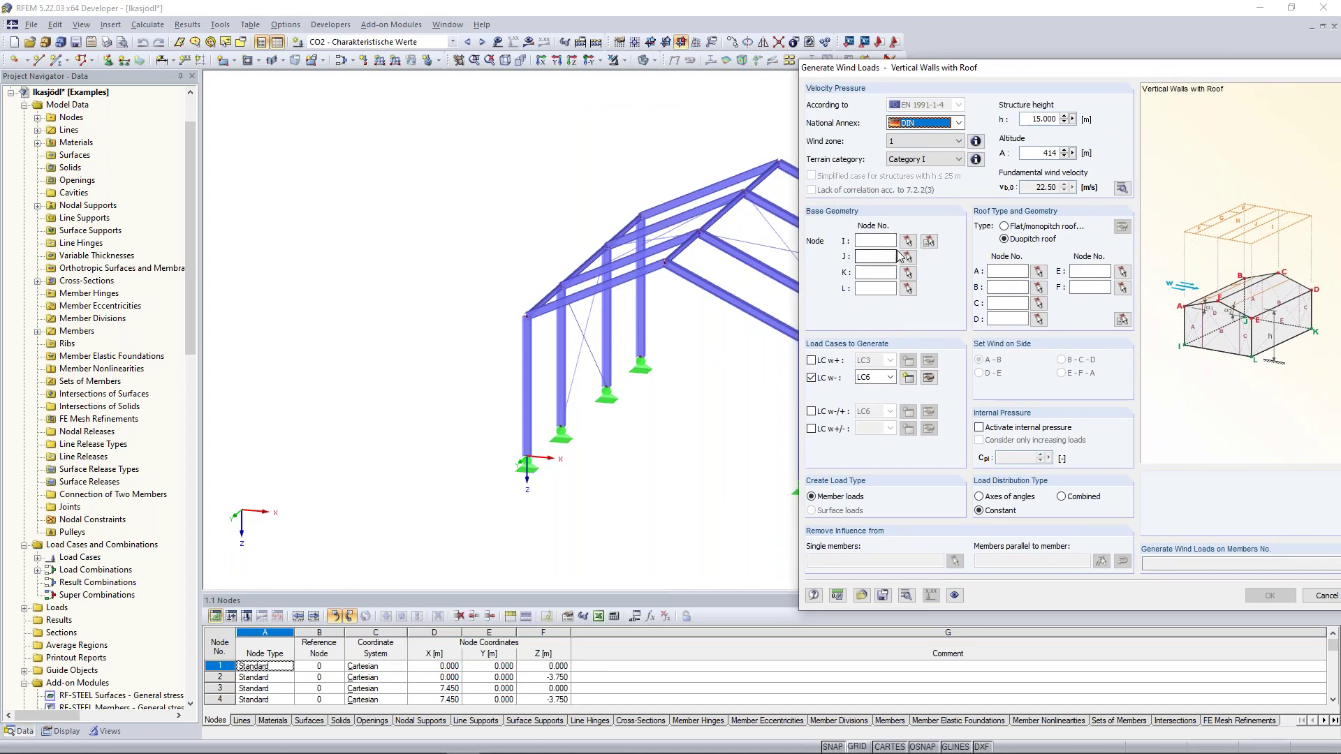
- Define the base geometry for the wind loads by selecting the hall's four corner support nodes 1, 16, 18 and 3
click(929, 241)
click(526, 458)
click(641, 363)
click(916, 389)
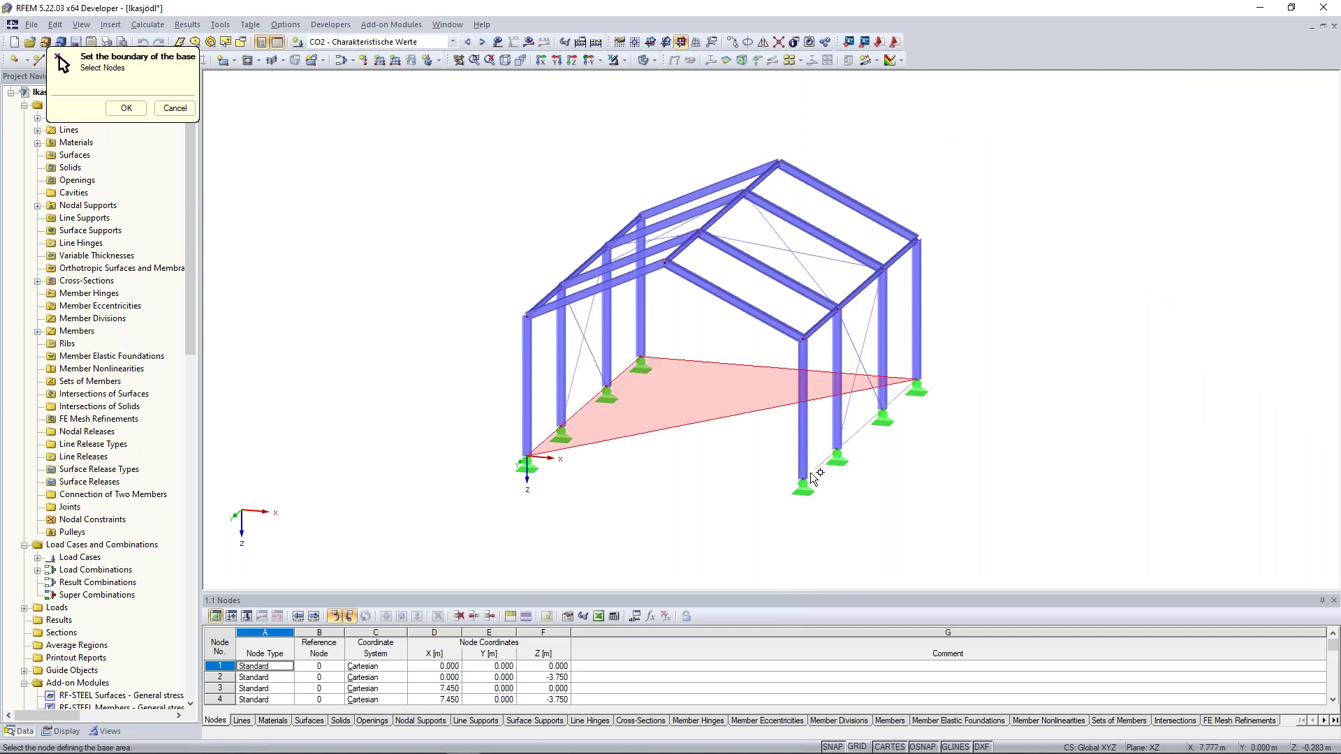
click(803, 486)
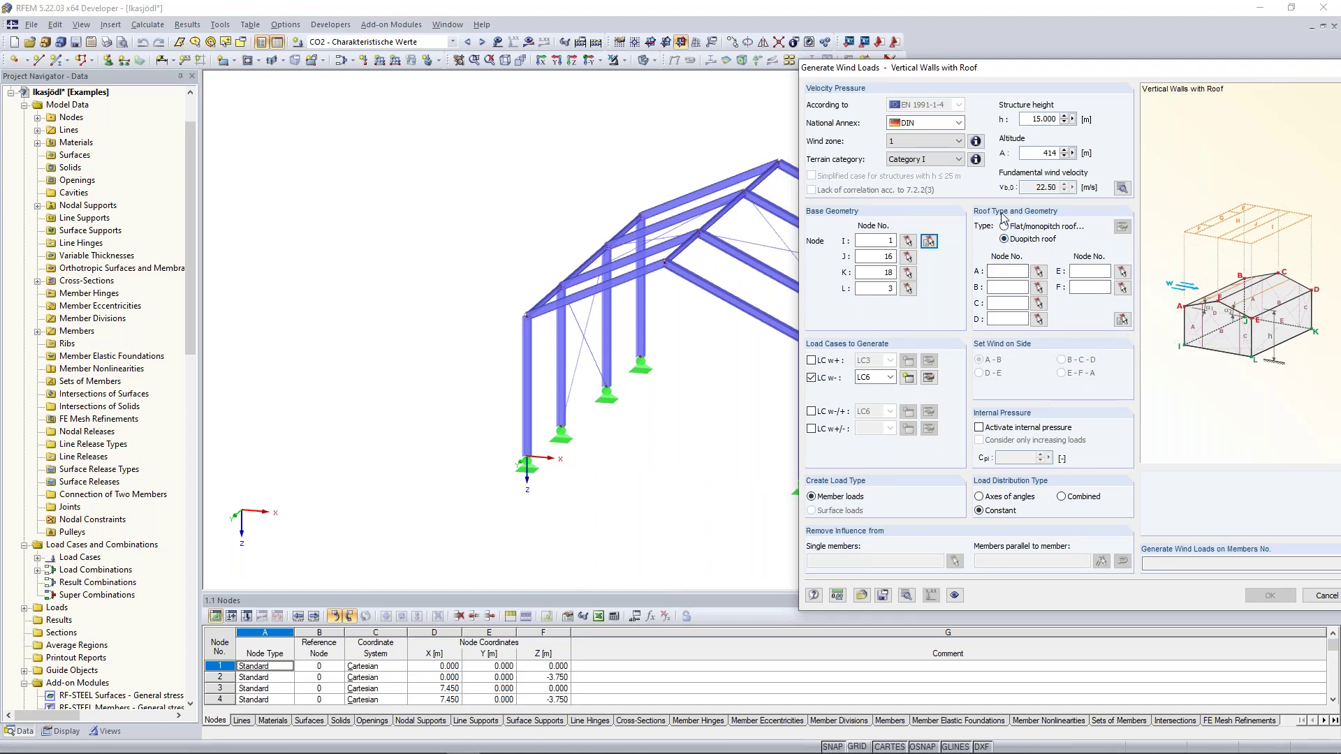
- Define the duopitch roof geometry by selecting its six corner nodes at the eaves and ridge ends
click(1122, 319)
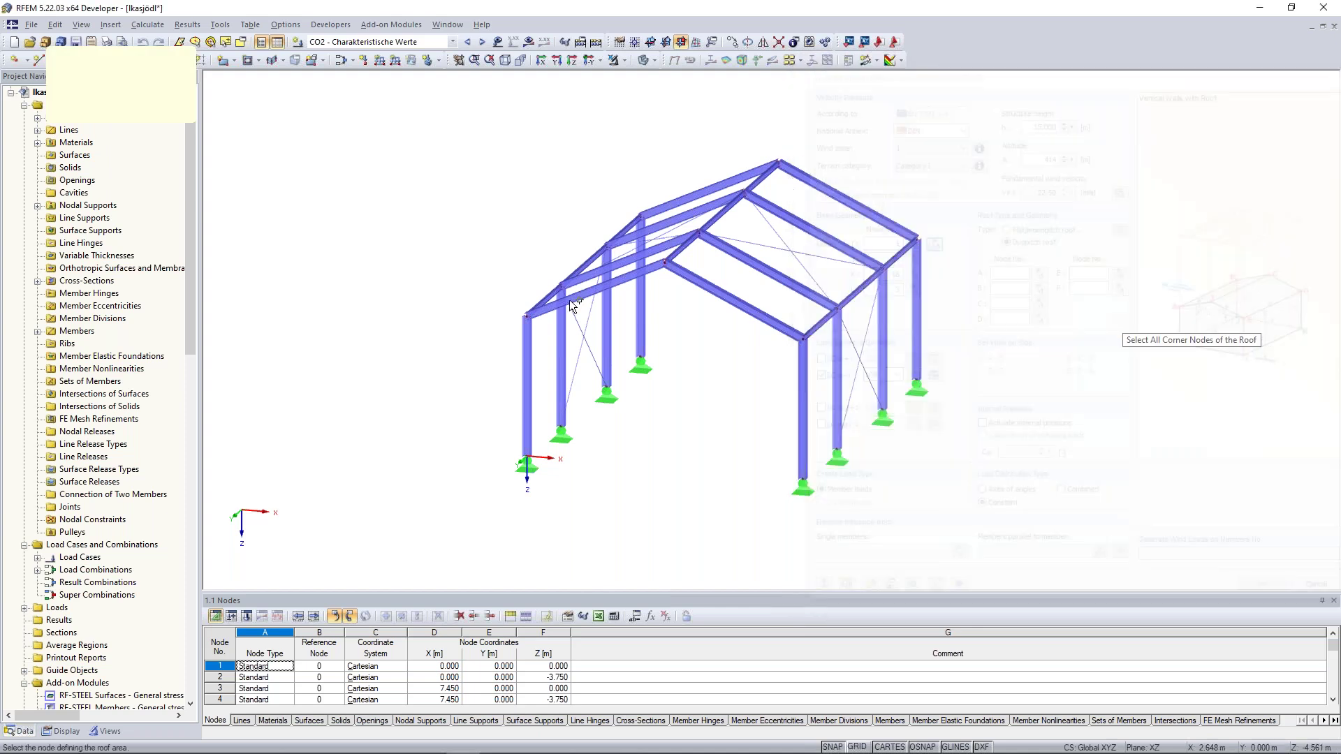
click(642, 215)
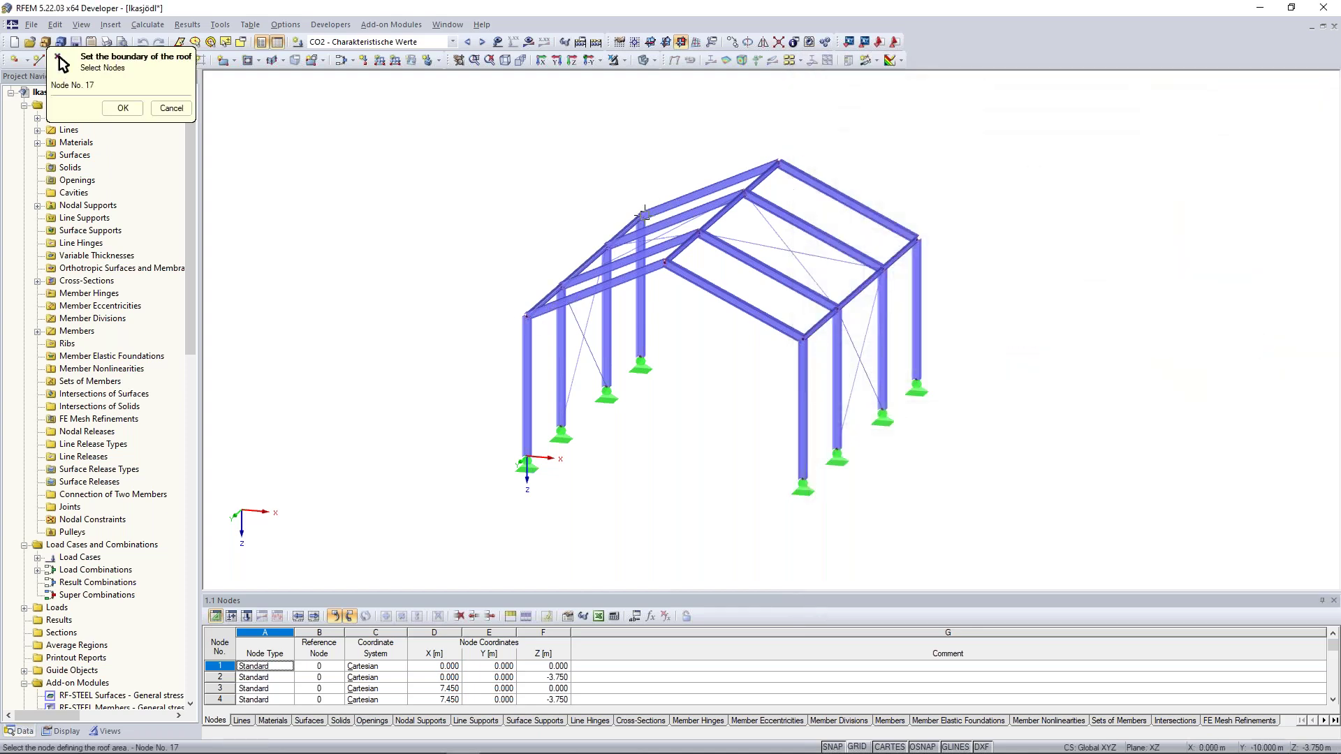
click(916, 239)
click(802, 338)
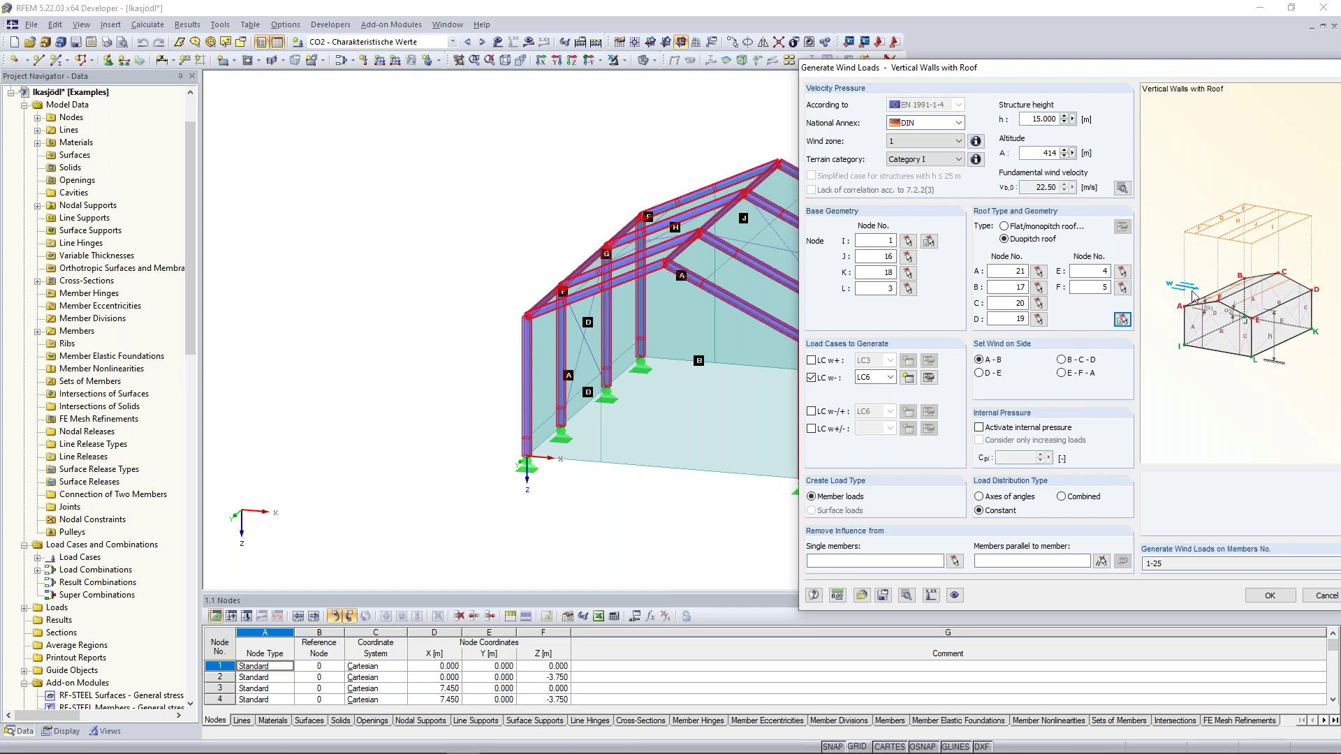
- Generate the wind loads as member loads on members 1-25 in LC6, keeping the structure height of 15 m
double_click(1045, 118)
click(1030, 120)
click(1270, 595)
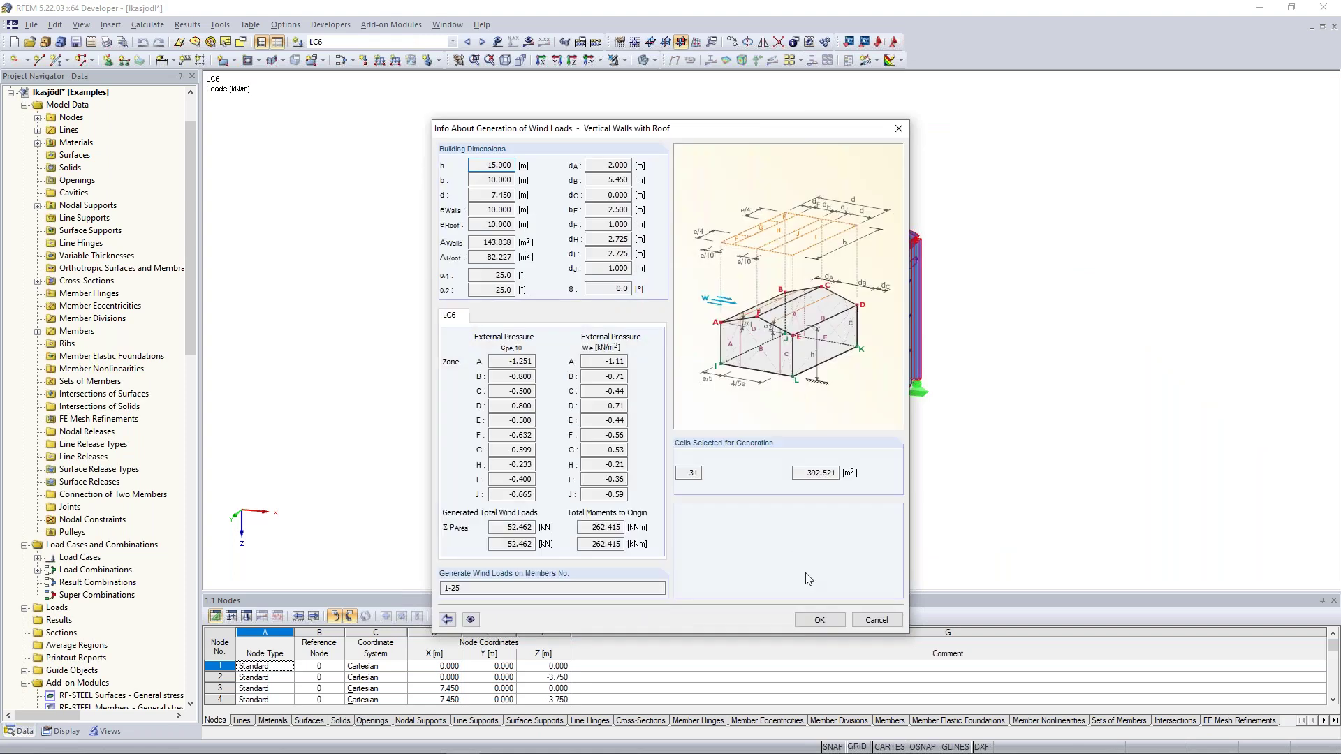
click(817, 621)
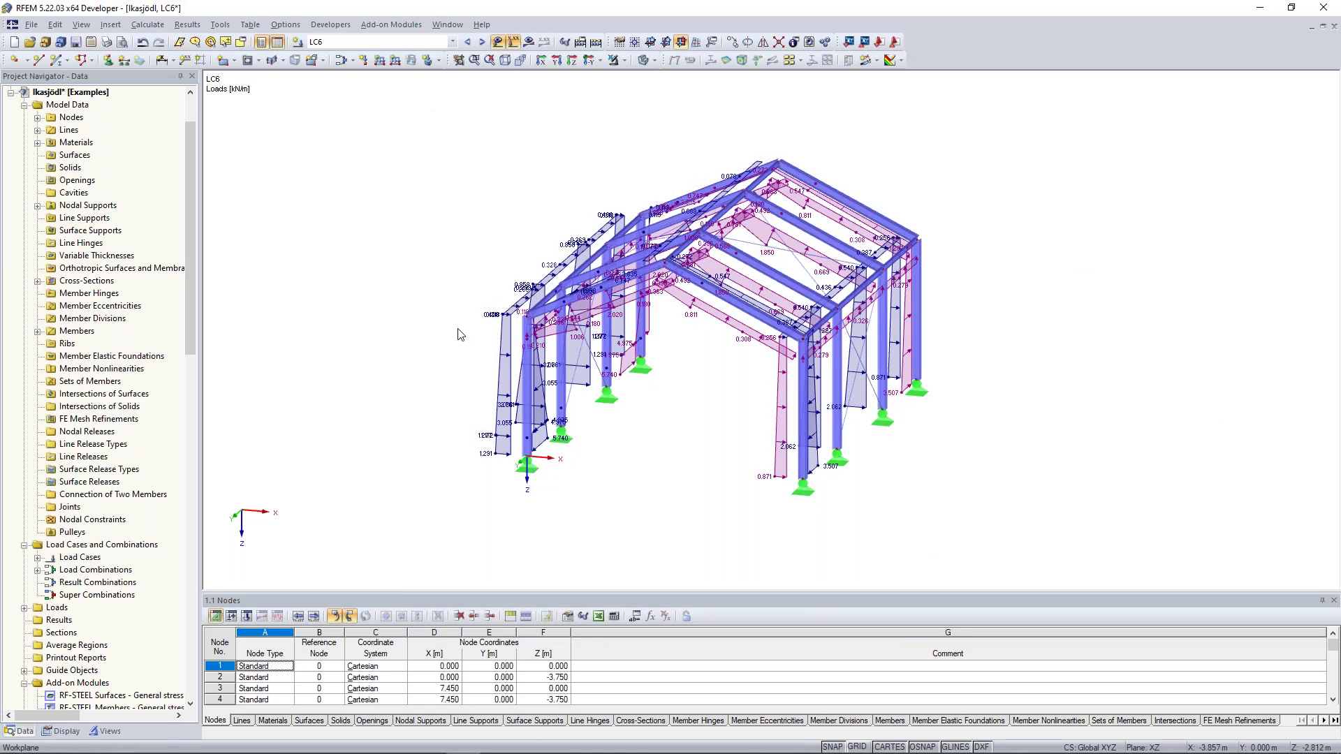
- Switch the generated LC6 wind loads from member loads to area loads and examine them around the hall
mouse_move(475, 329)
ctrl+middle_down()
mouse_move(723, 340)
mouse_move(614, 380)
mouse_move(517, 356)
mouse_move(615, 395)
ctrl+middle_up()
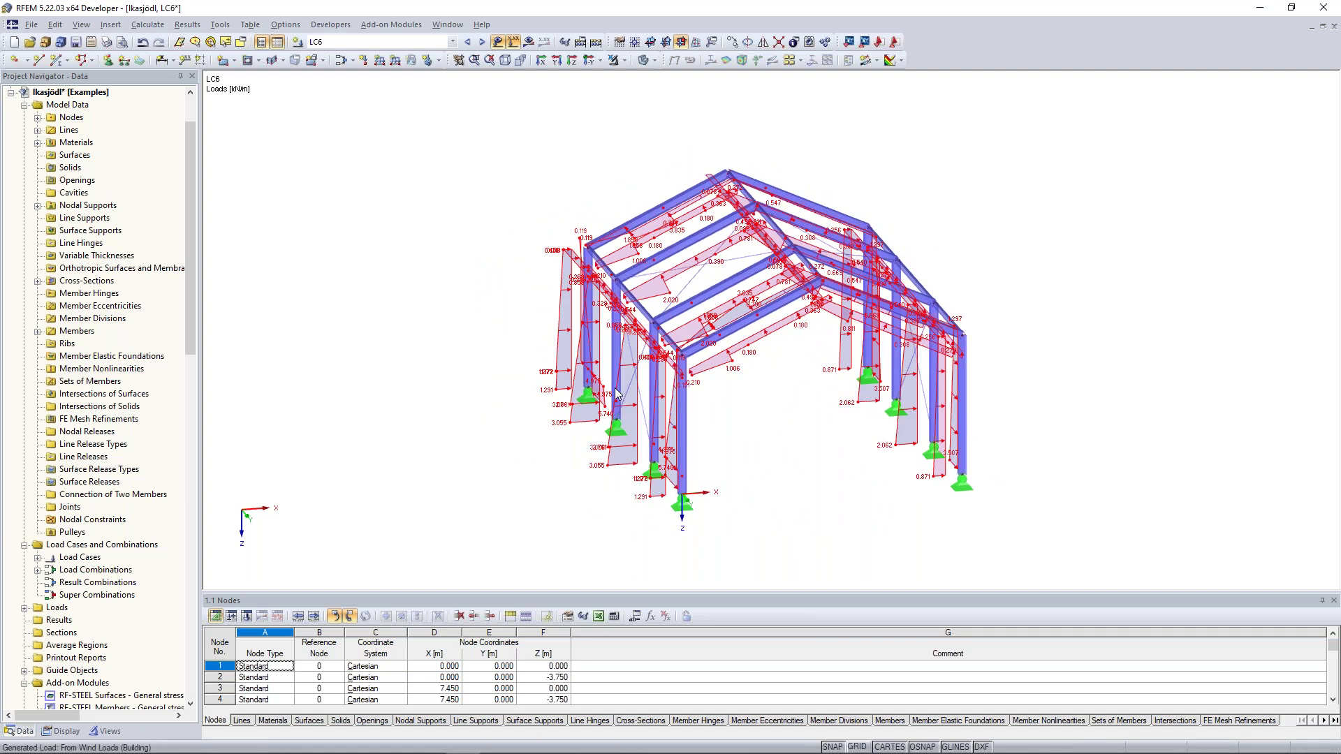
right_click(615, 395)
click(662, 434)
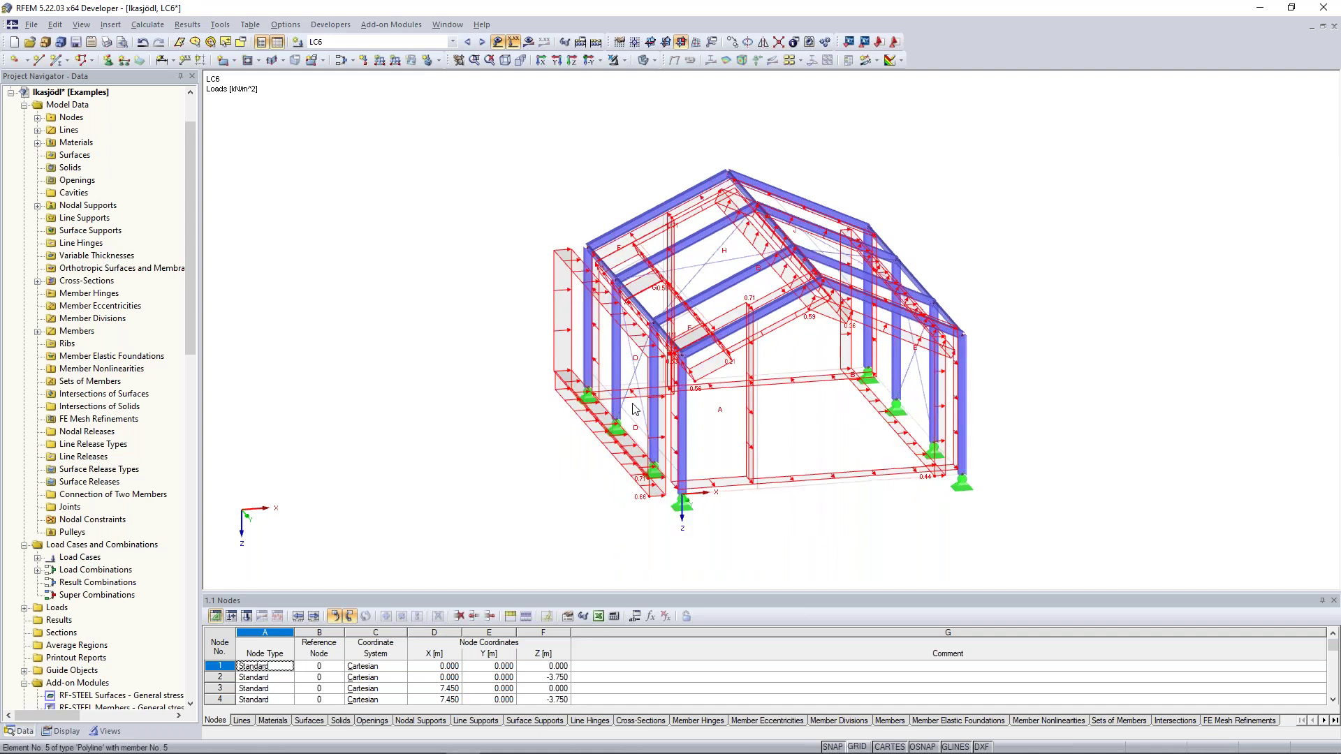
ctrl+middle_drag(402, 321, 461, 319)
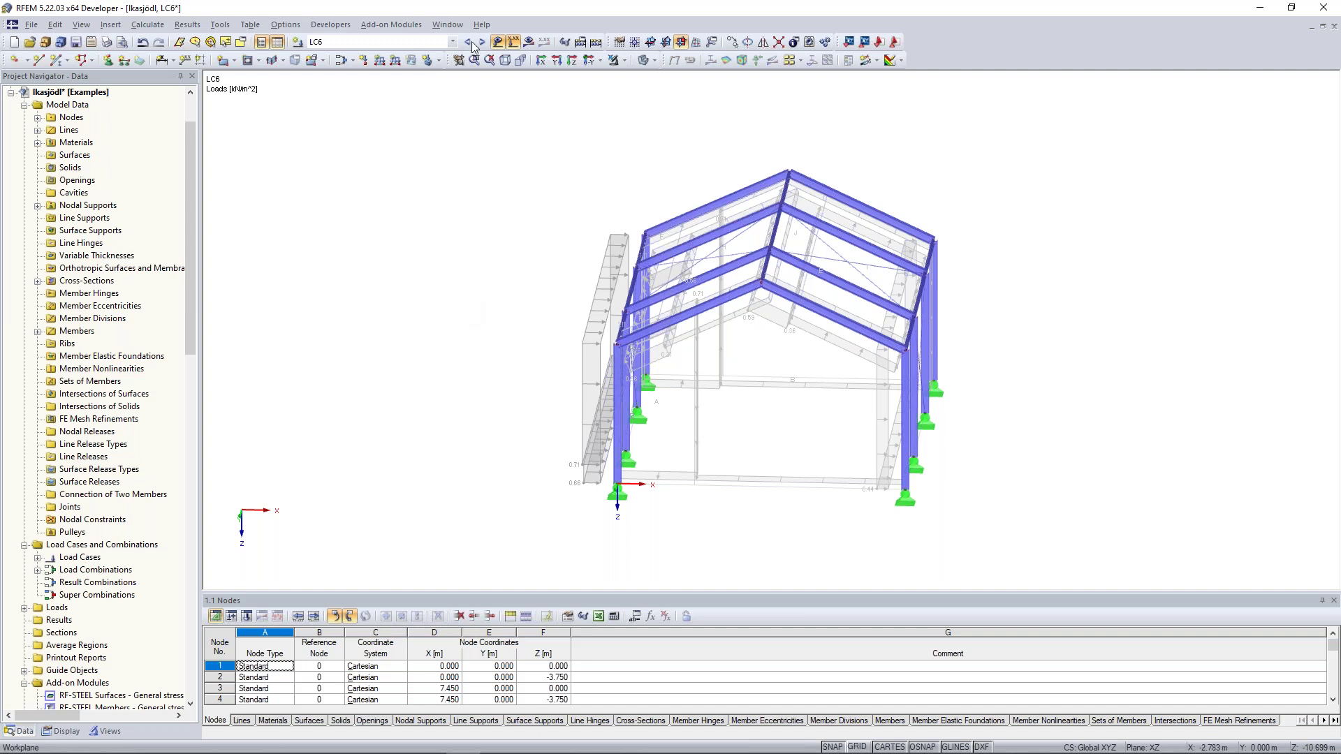
- Switch to the already open test1234 model
click(447, 24)
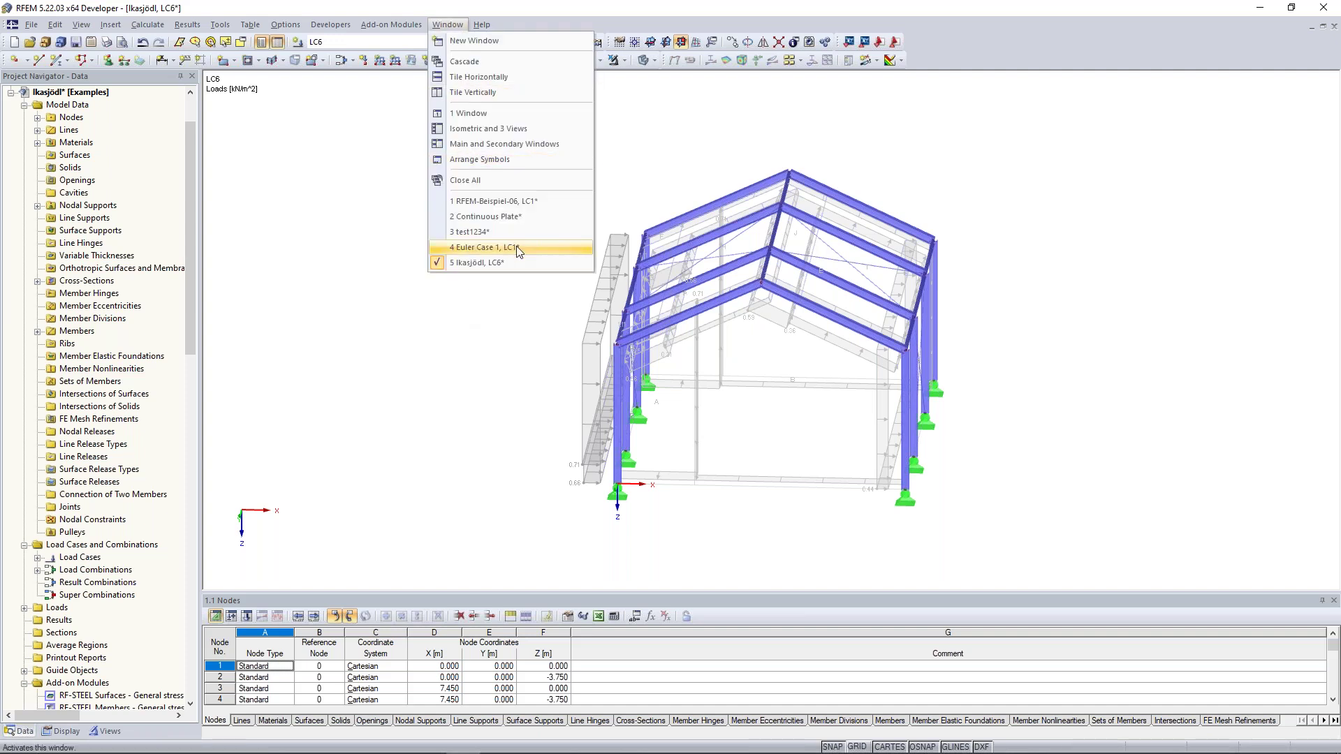
click(482, 263)
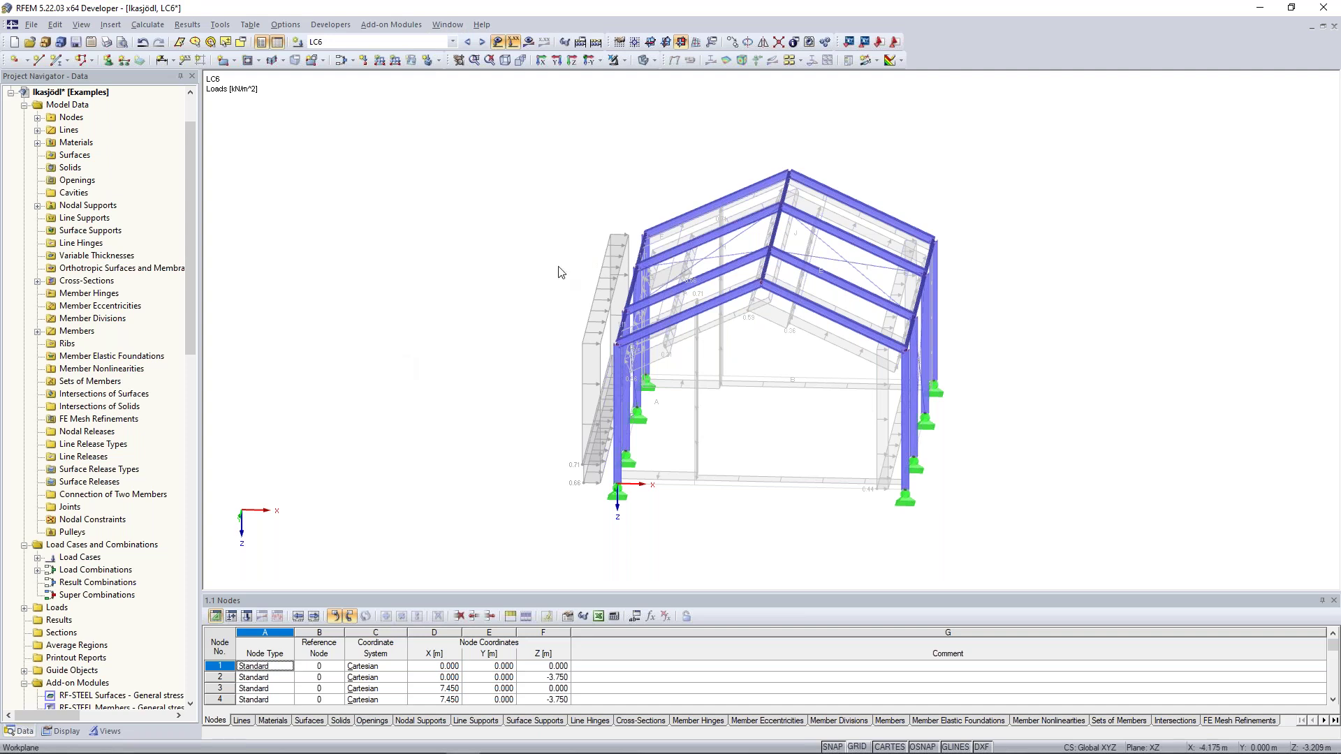
click(455, 26)
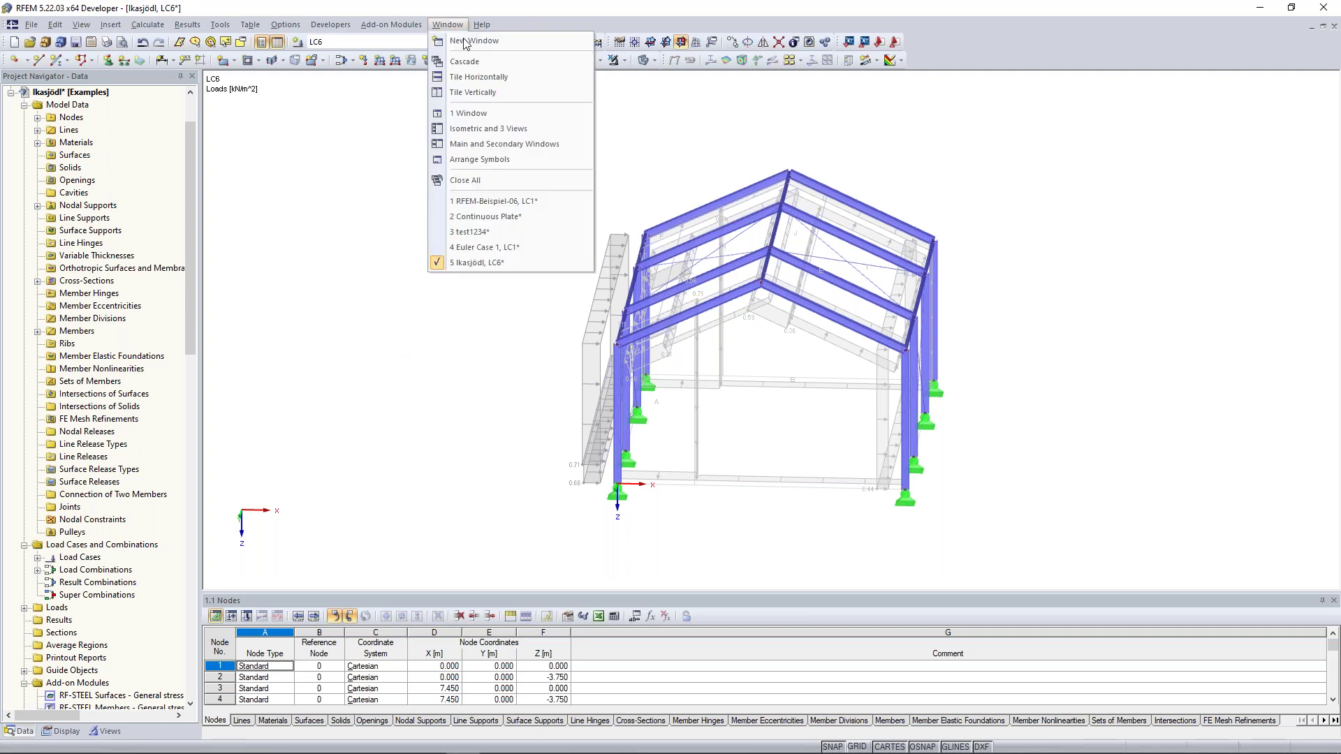
click(529, 232)
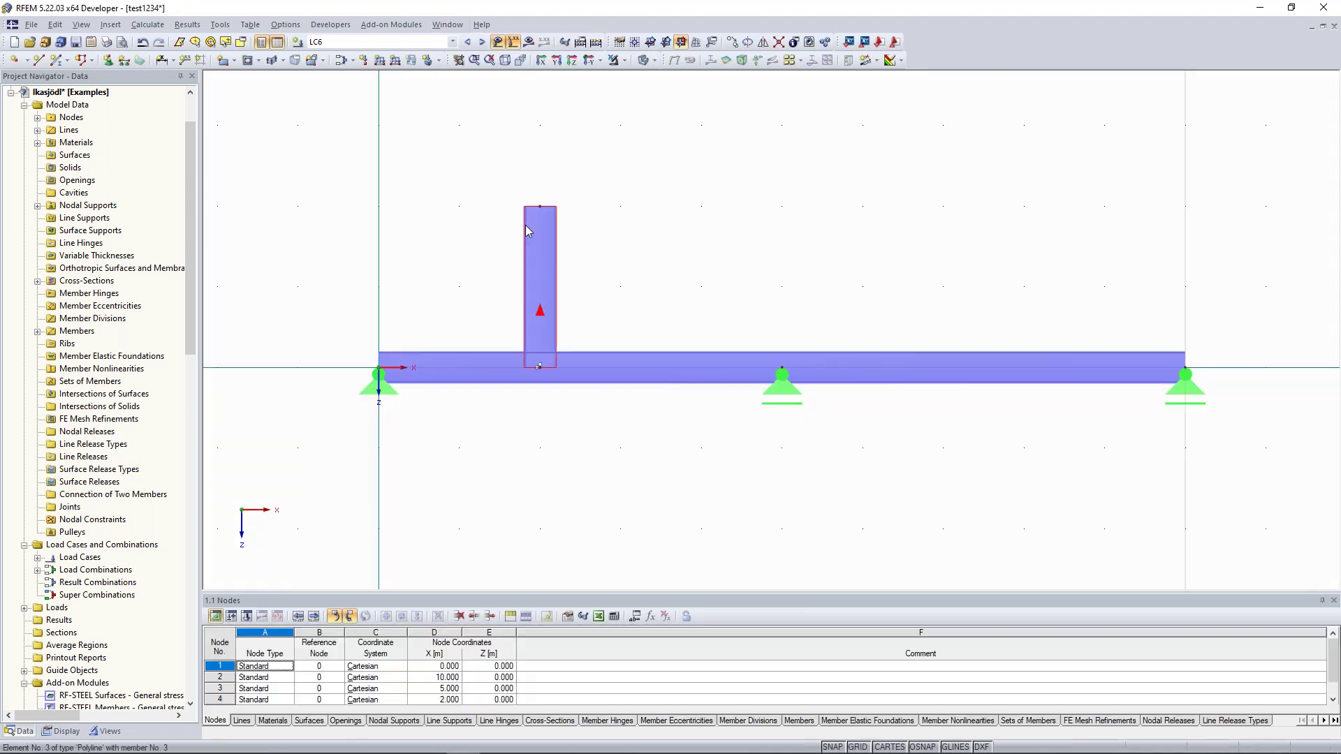
- Delete the whole continuous beam structure from the test1234 model, including the vertical member and all supports
drag(428, 188, 838, 330)
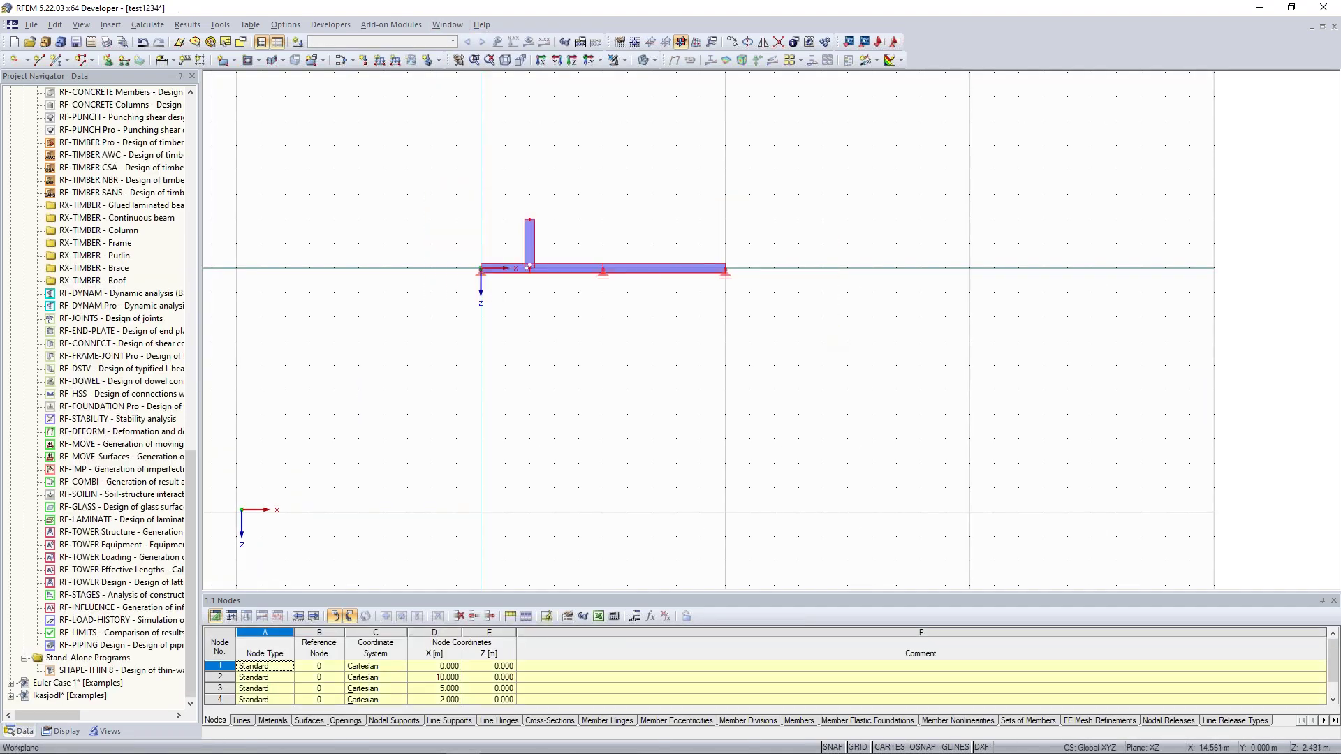
key(Delete)
scroll(594, 277, up, 2)
middle_drag(594, 277, 643, 301)
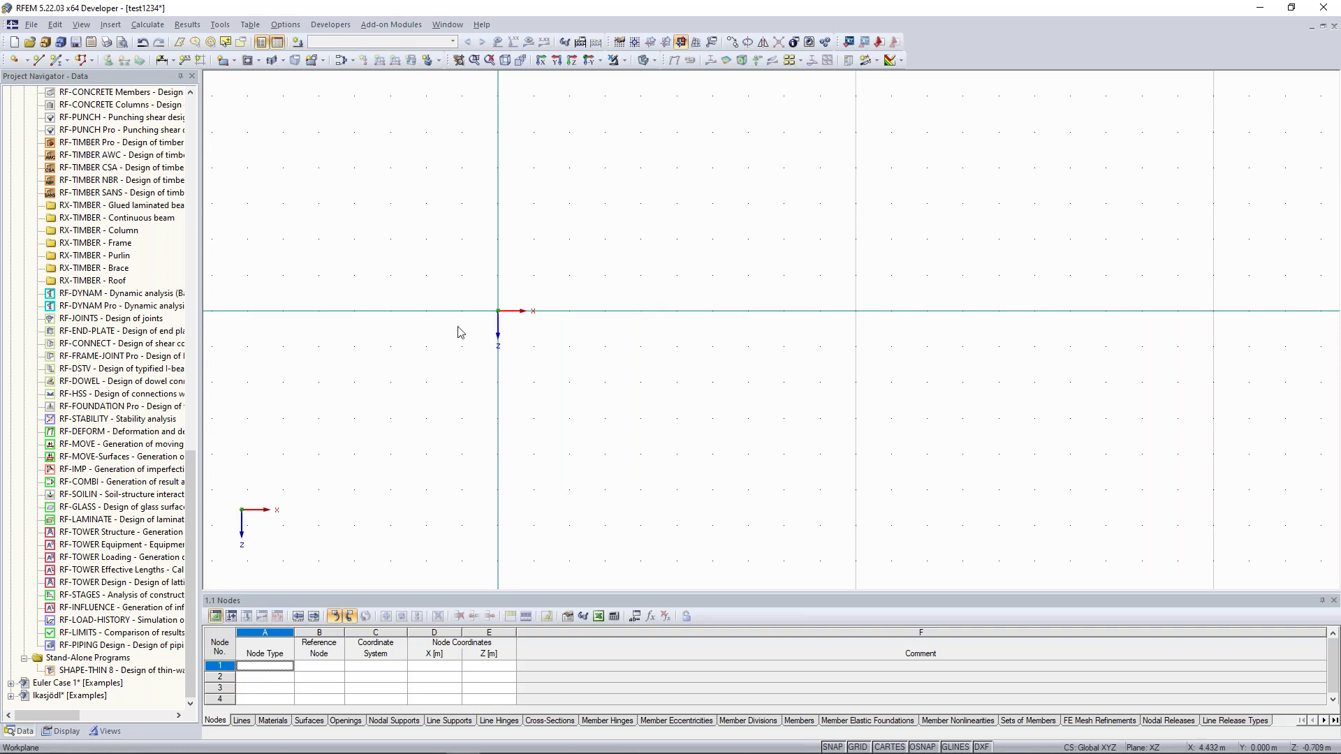
- Start a new beam member and define its solid rectangular cross-section as 250 mm wide and 500 mm high in Concrete C30/37
scroll(180, 317, up, 6)
scroll(180, 318, up, 9)
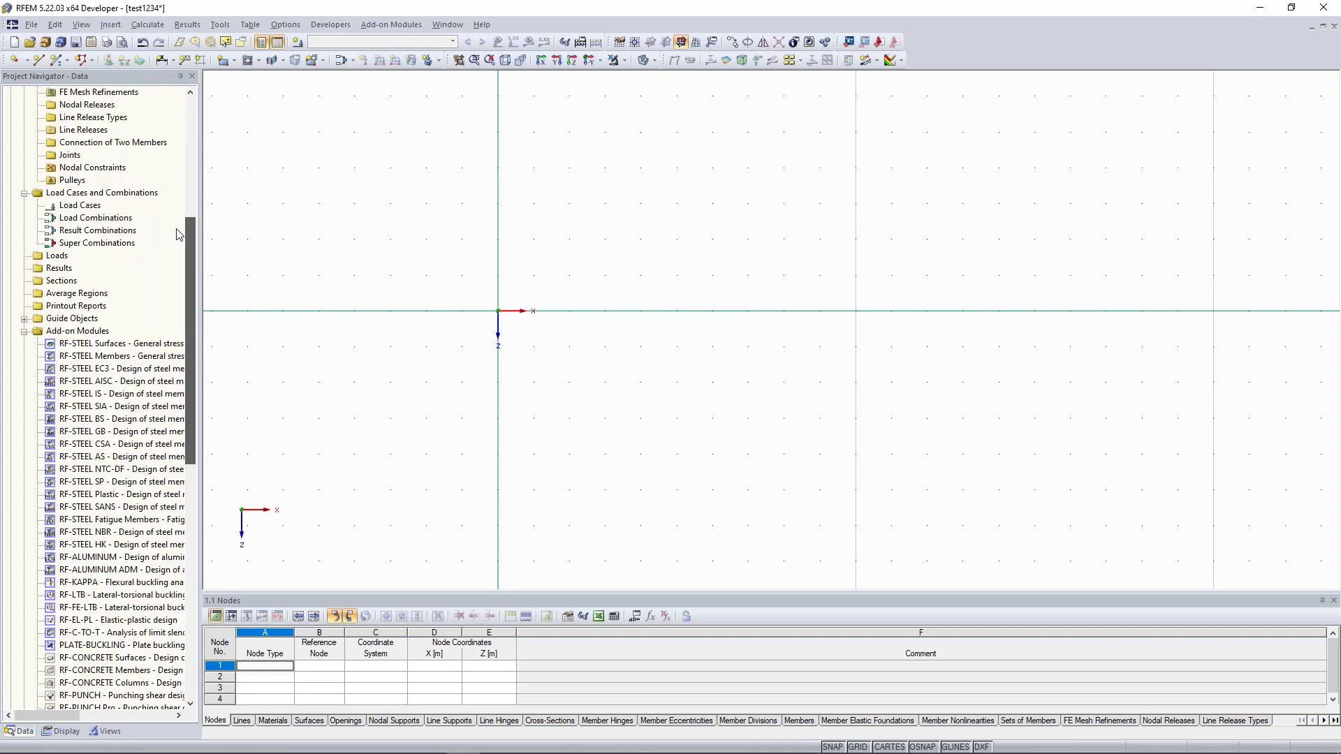
click(57, 60)
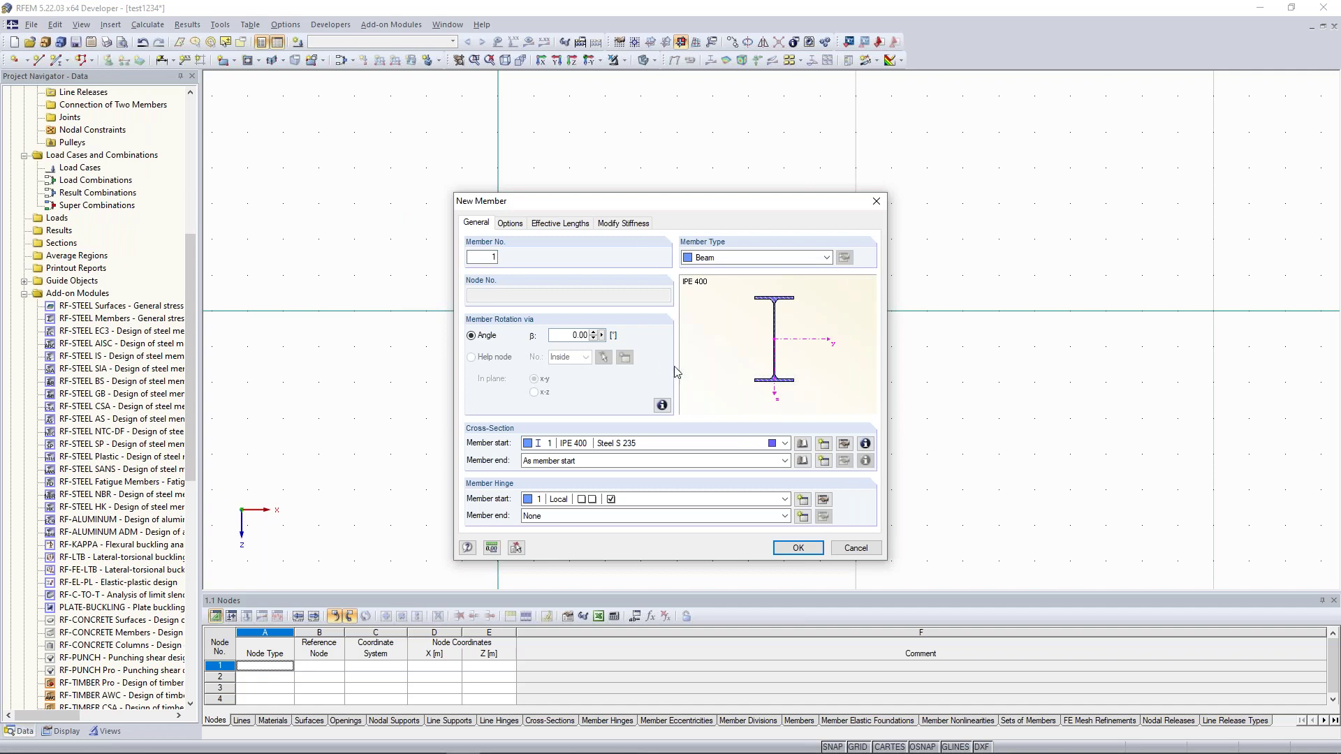
click(824, 447)
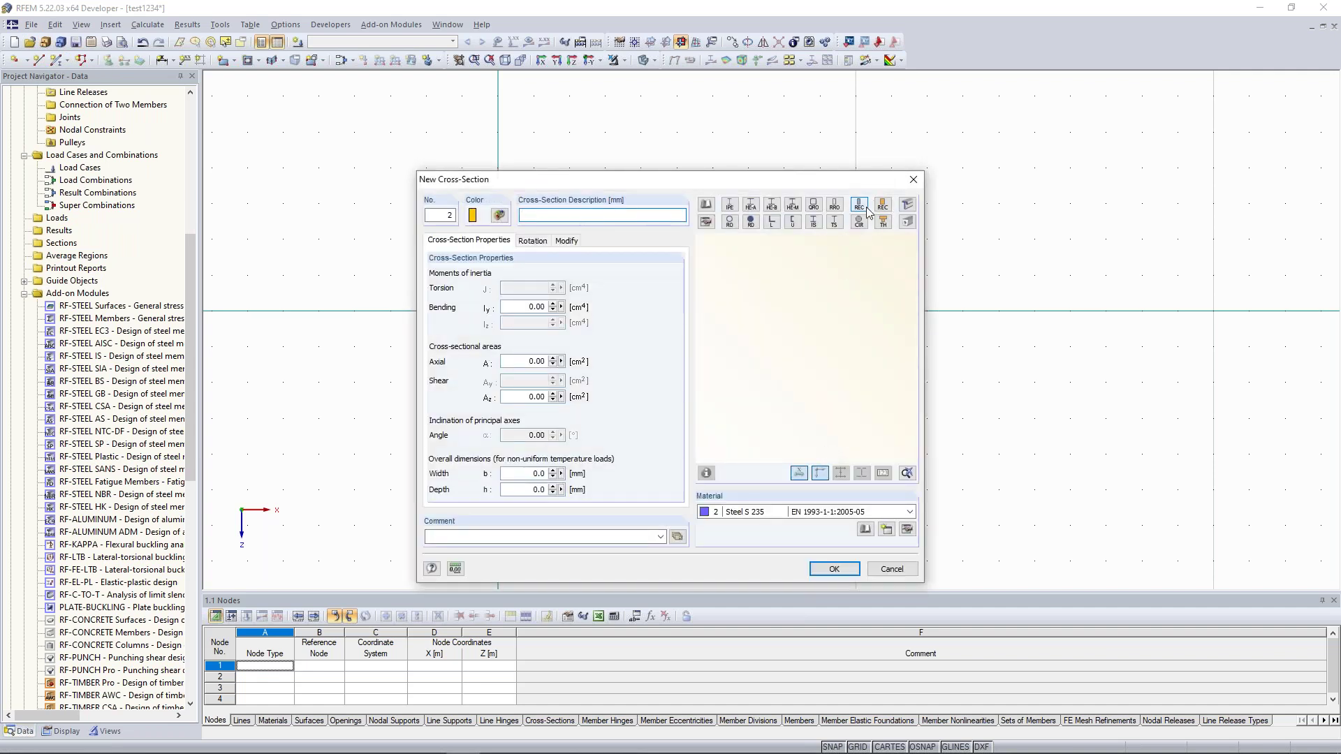
click(864, 207)
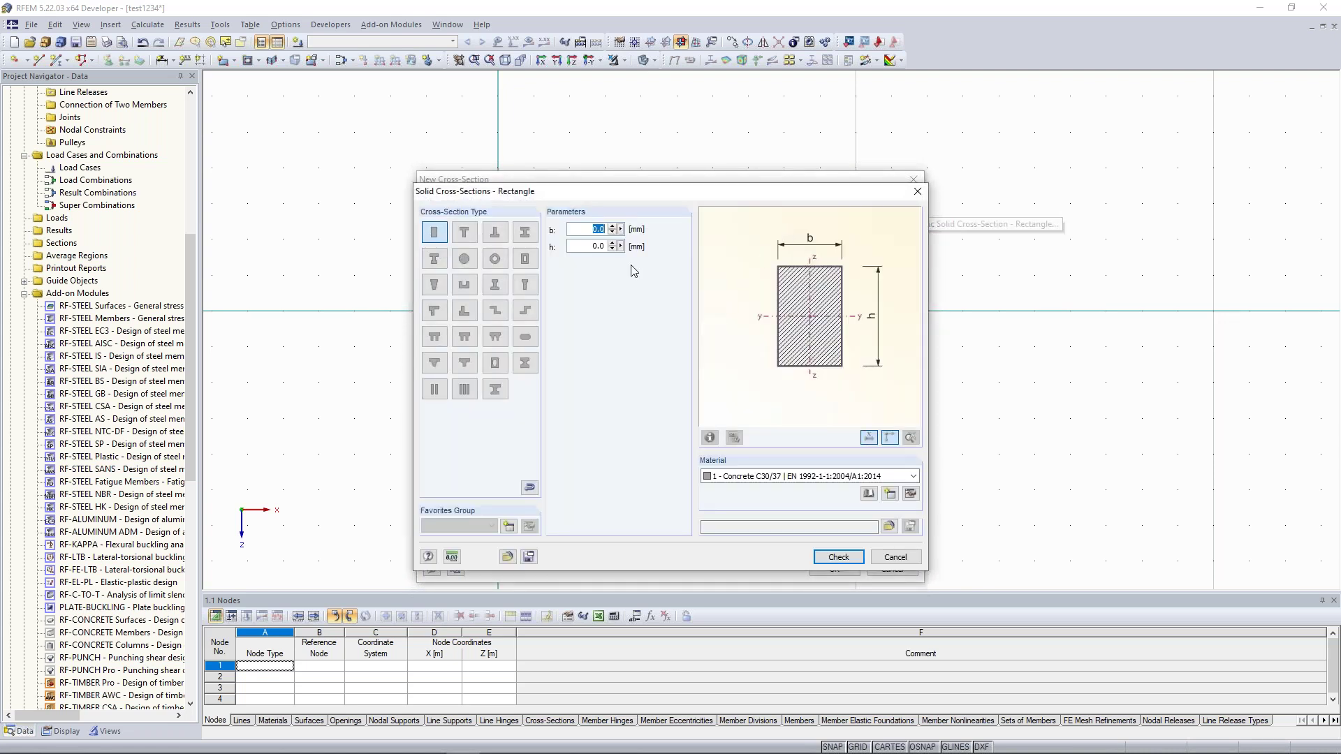
text(3)
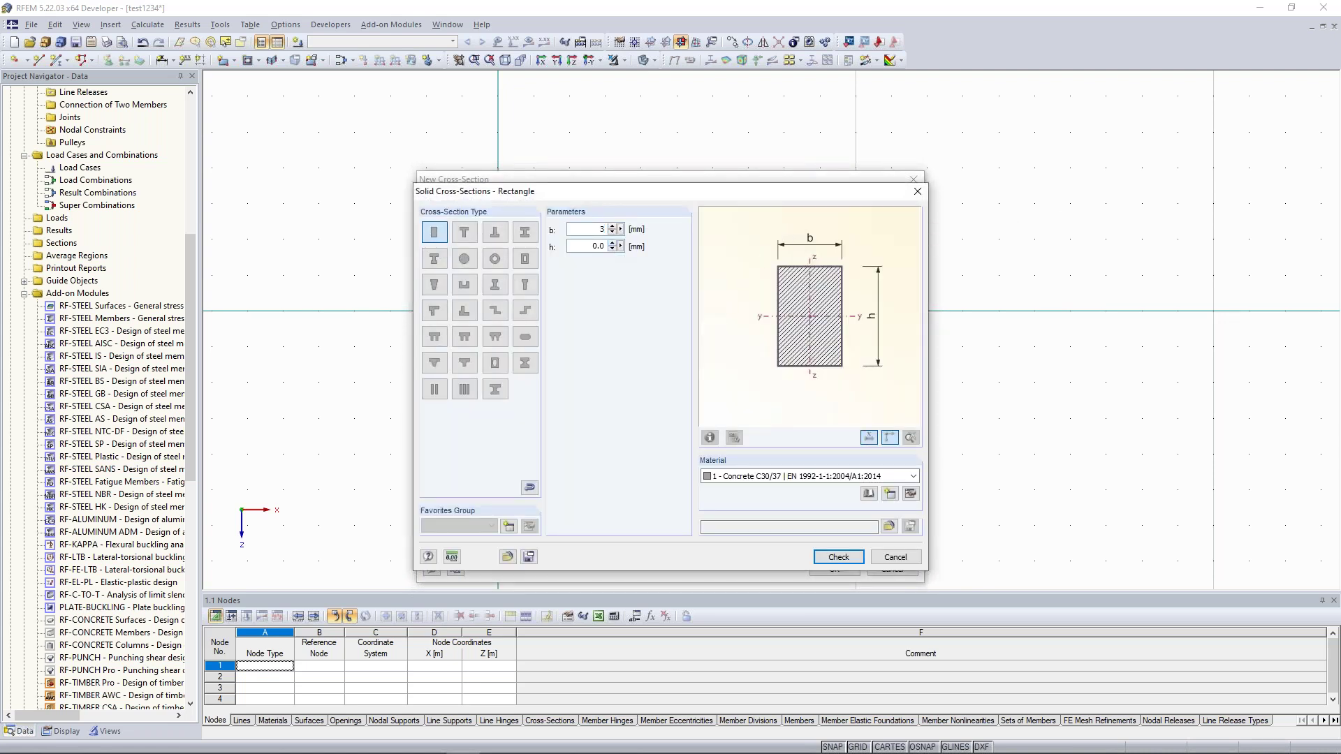
key(Tab)
text(5)
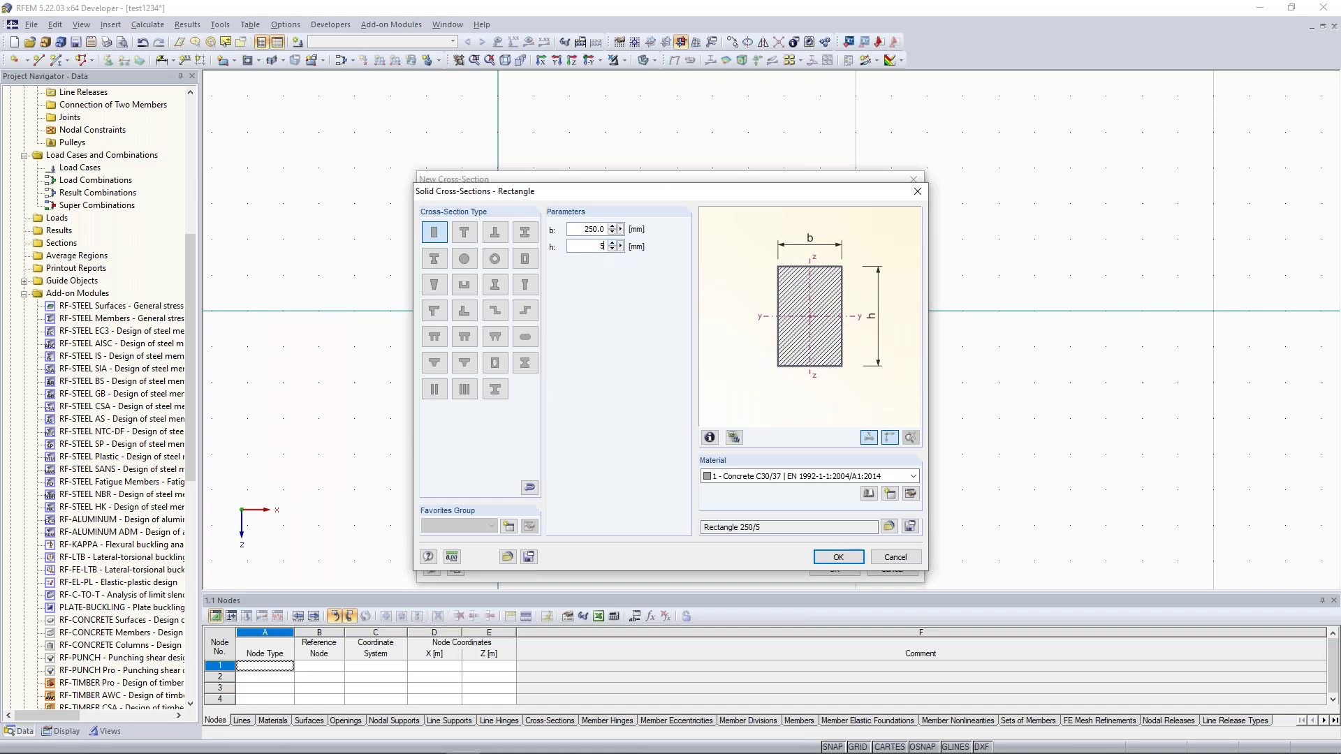
click(838, 557)
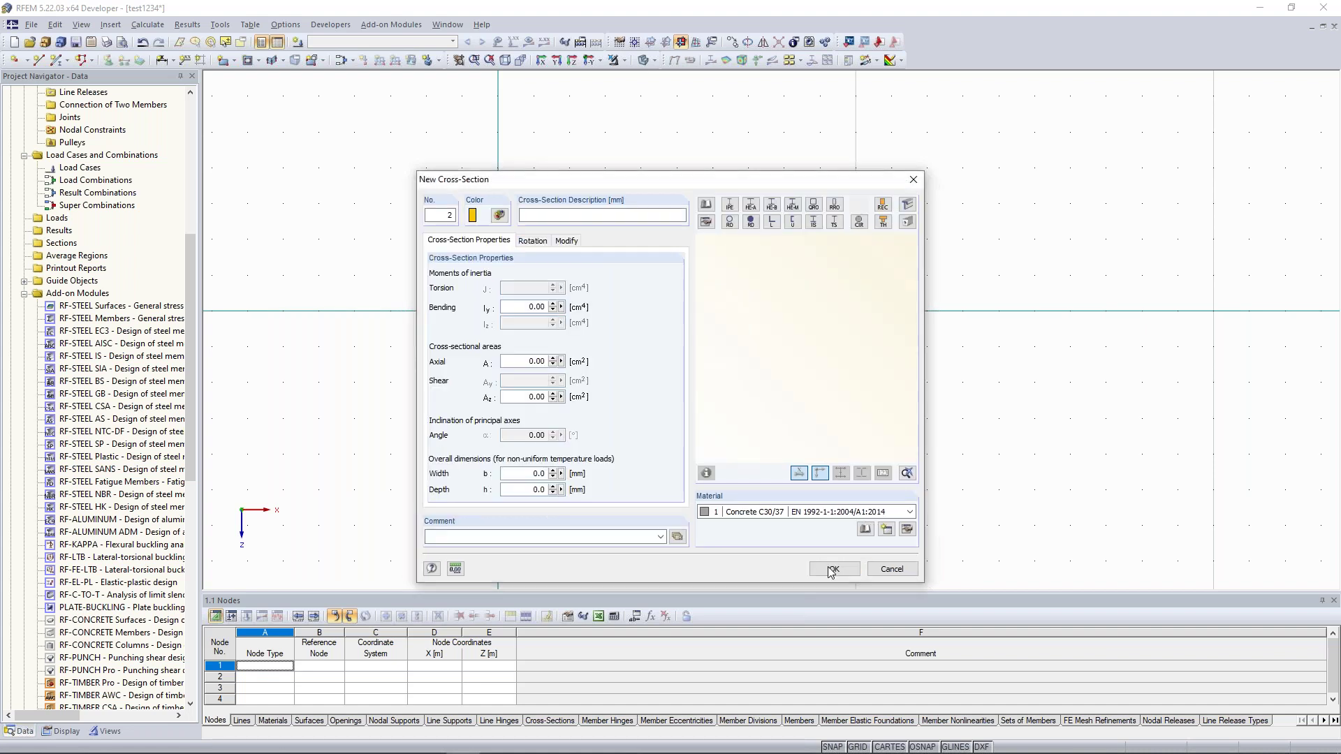
click(835, 569)
- Set the member start hinge to None and place a single horizontal member from the origin to X = 10 m
click(662, 500)
click(794, 548)
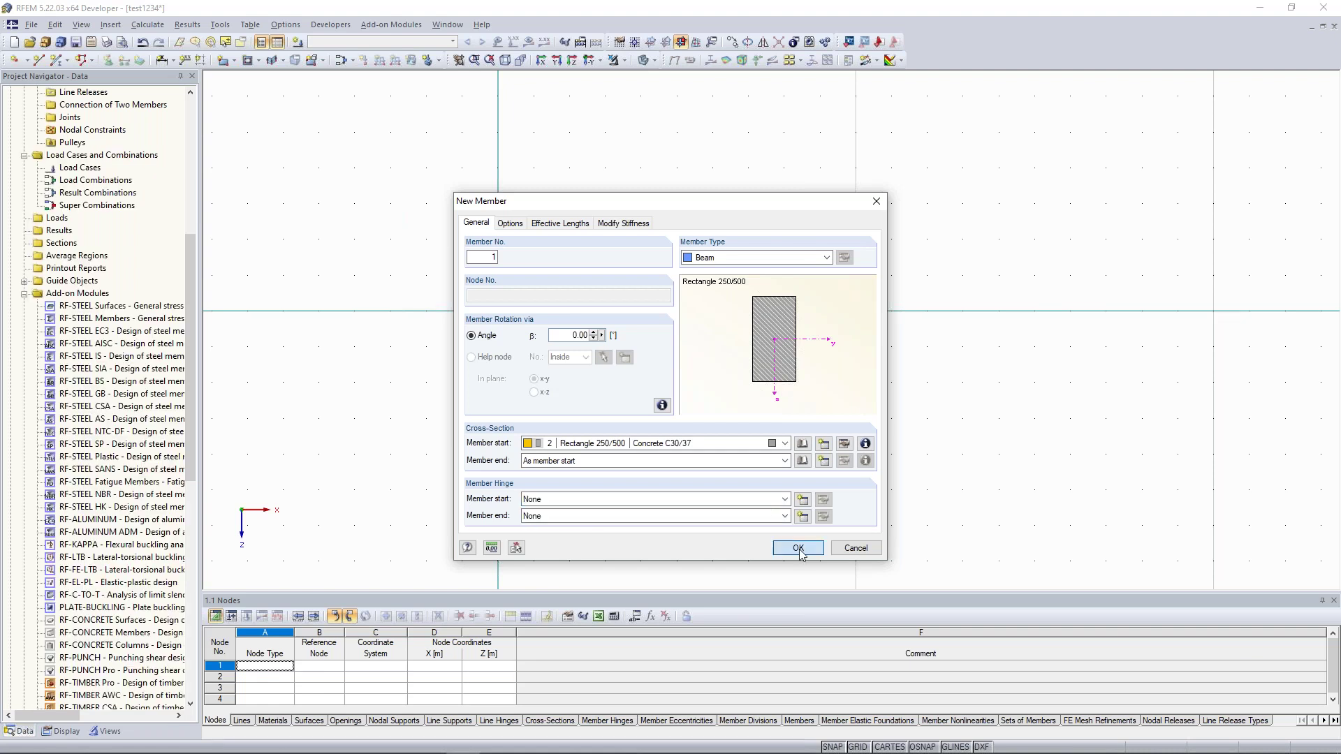
click(798, 548)
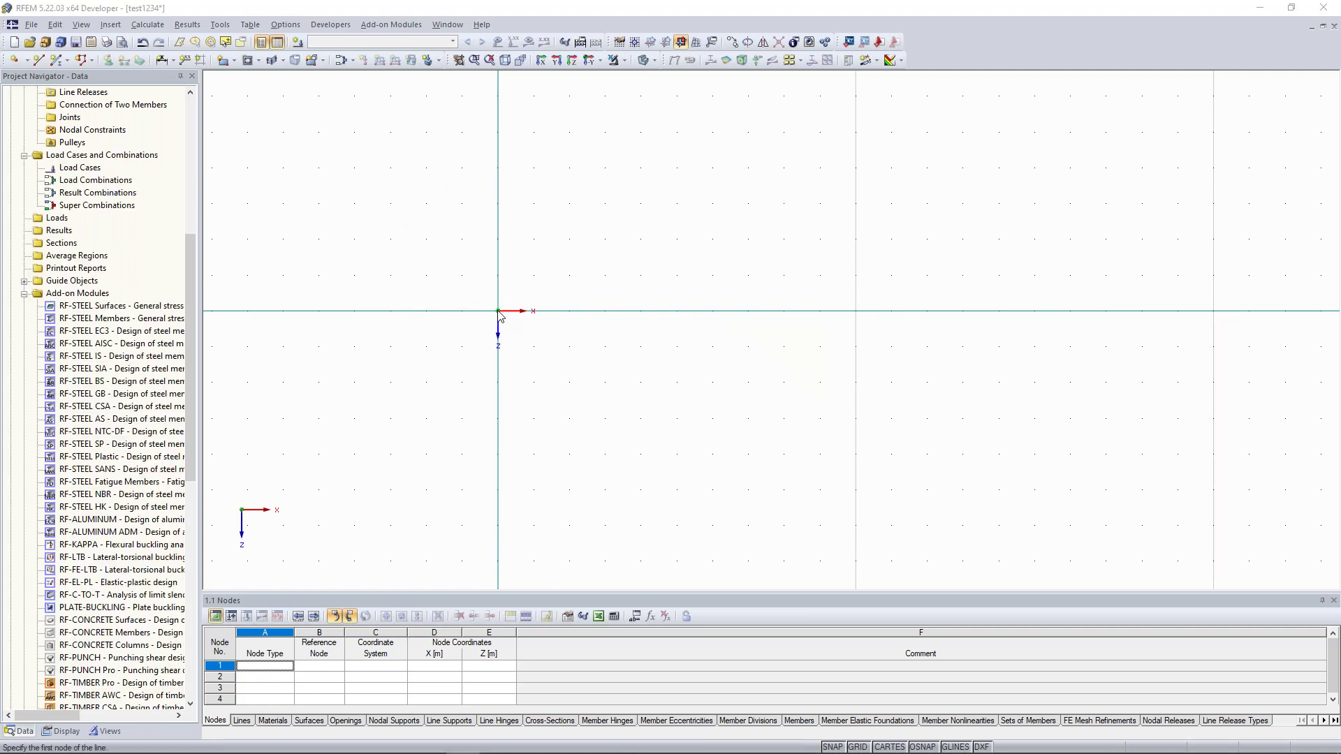
click(498, 311)
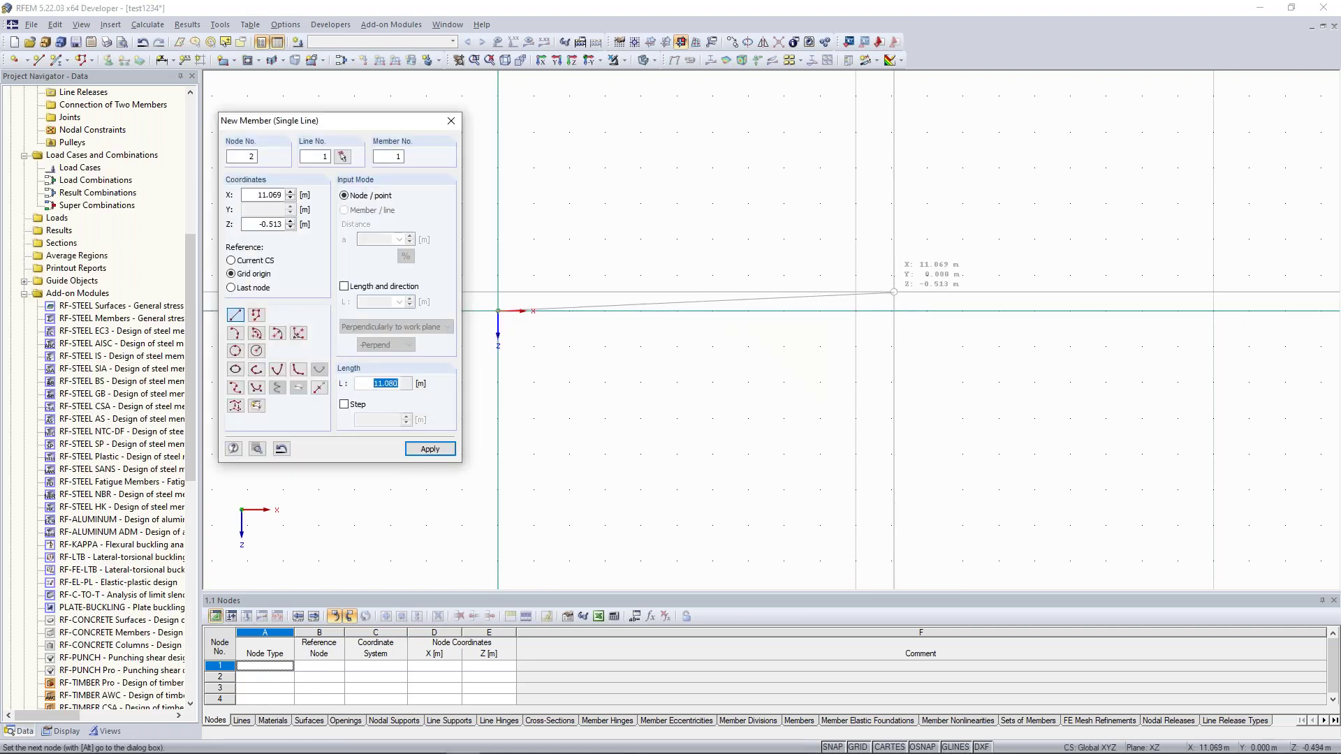
click(856, 311)
key(Escape)
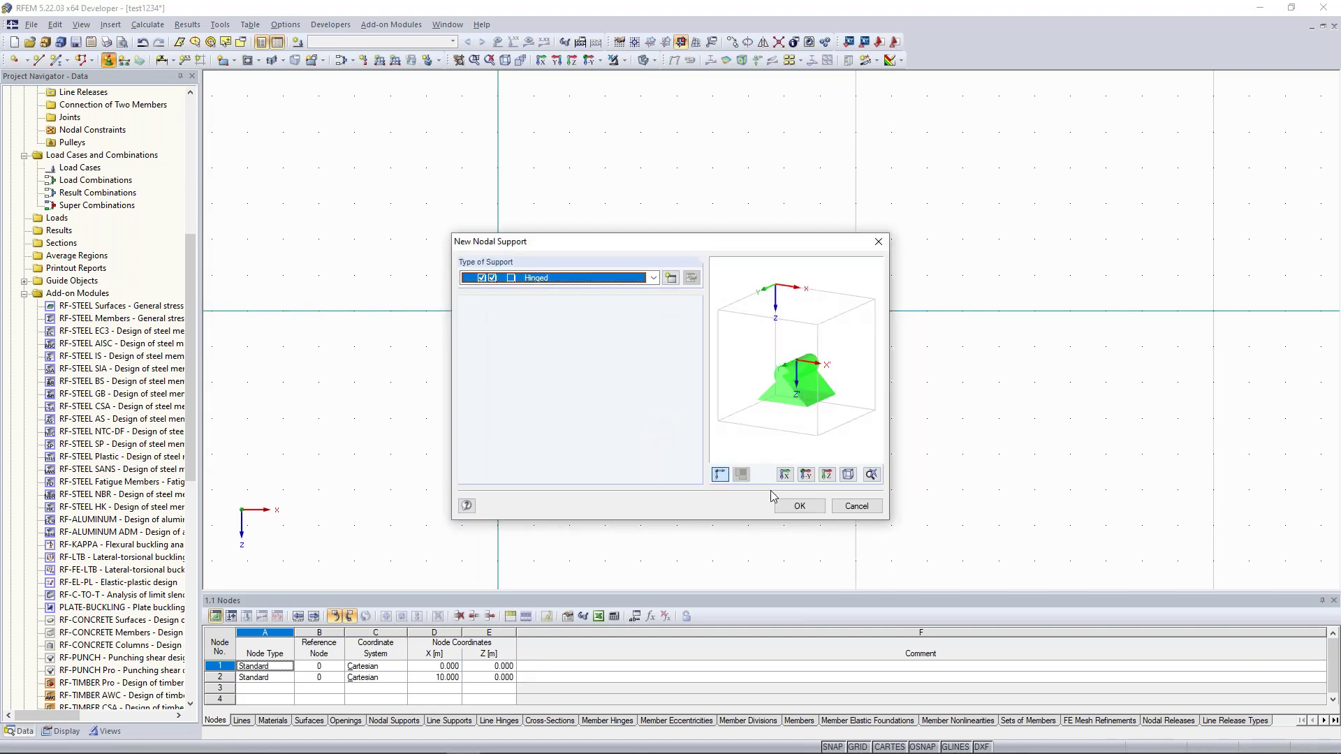
- Place hinged nodal supports at both ends of the concrete beam
click(780, 504)
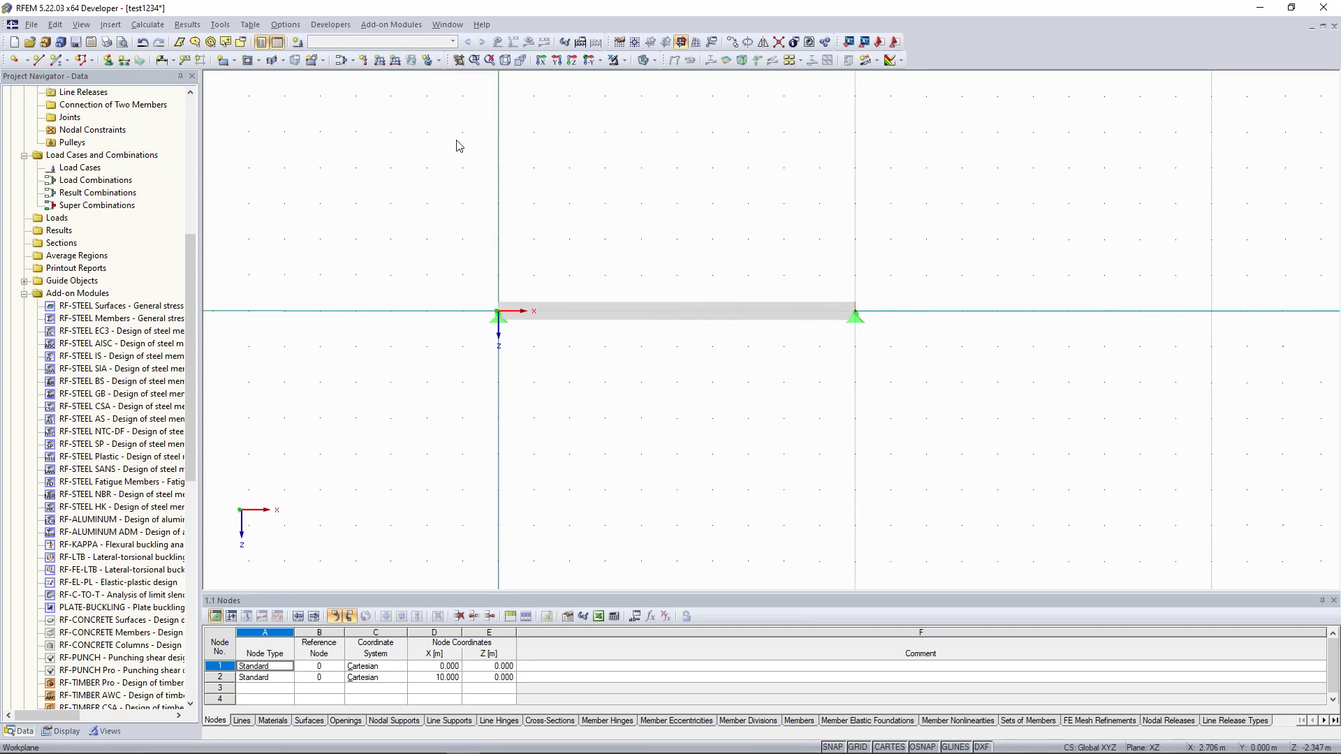
scroll(517, 272, up, 1)
scroll(523, 274, up, 1)
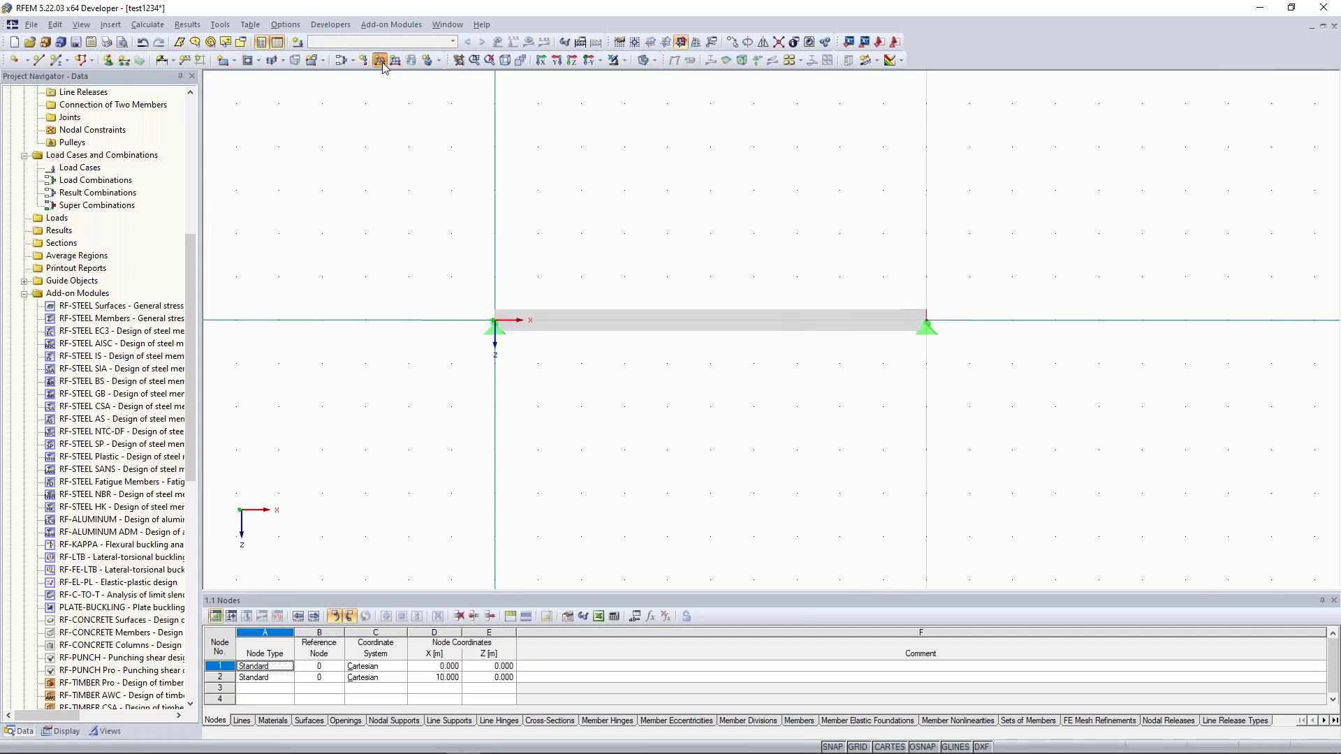
- Begin a new member load and create load case LC1 described as test, with self-weight deactivated
click(380, 61)
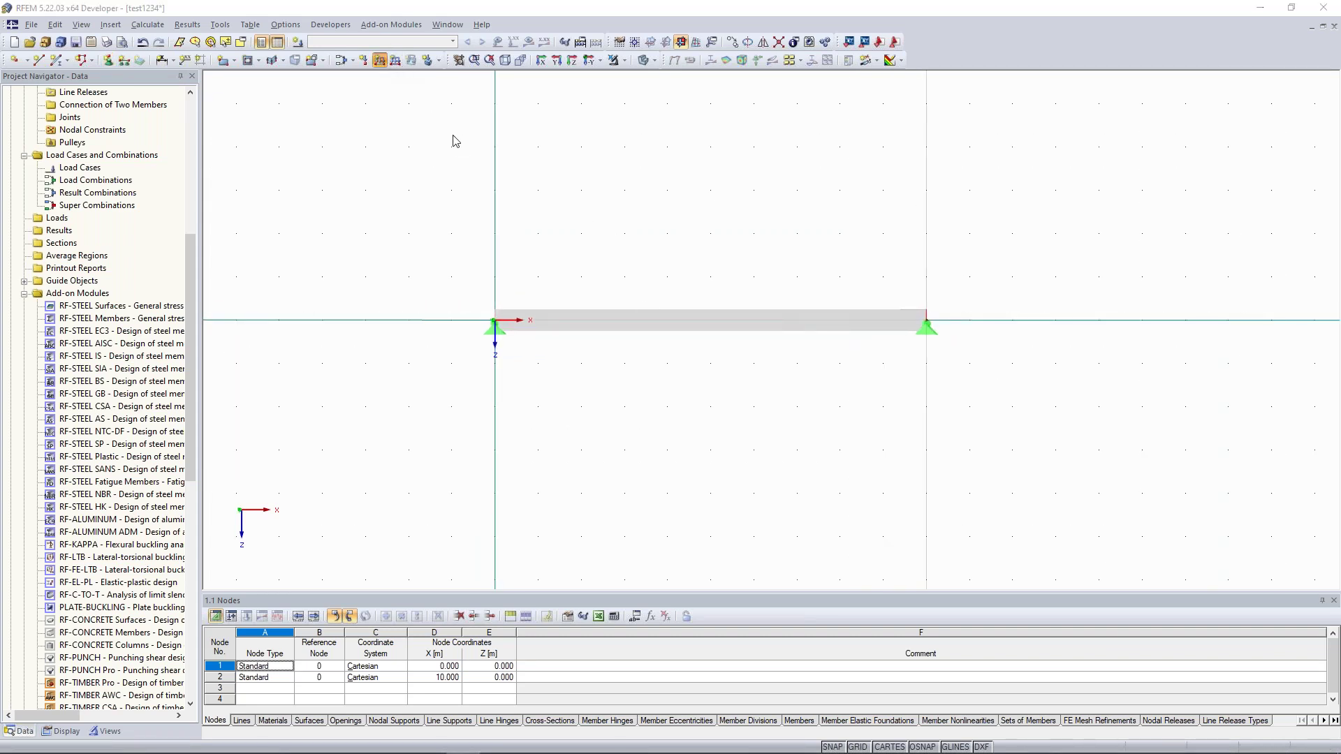
click(690, 325)
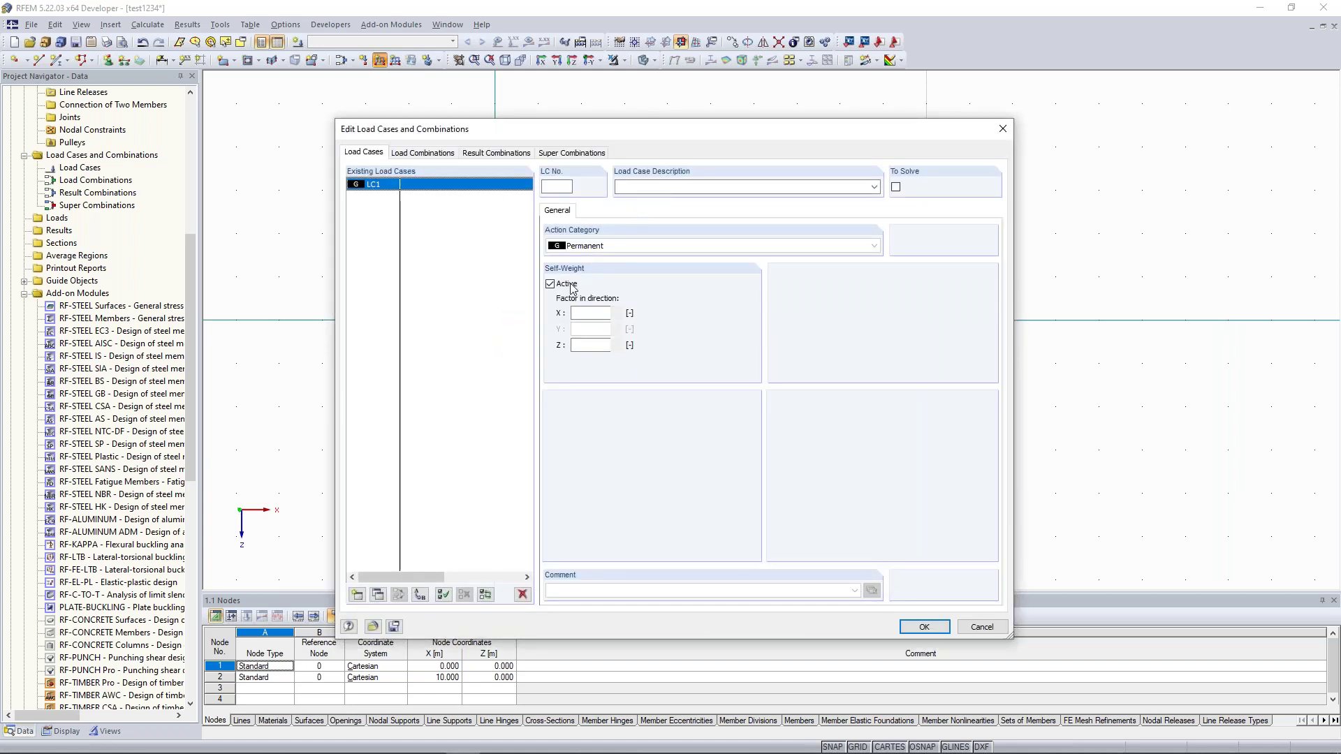
text(test)
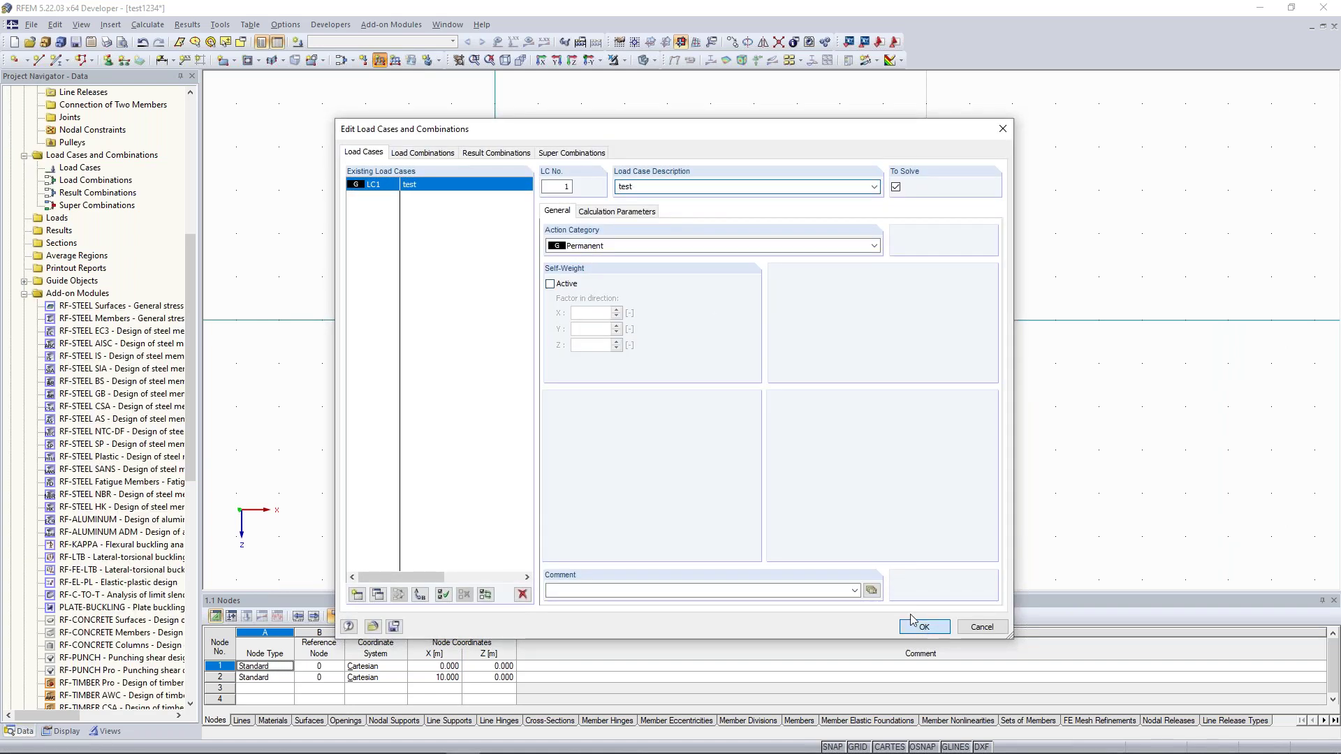
key(Return)
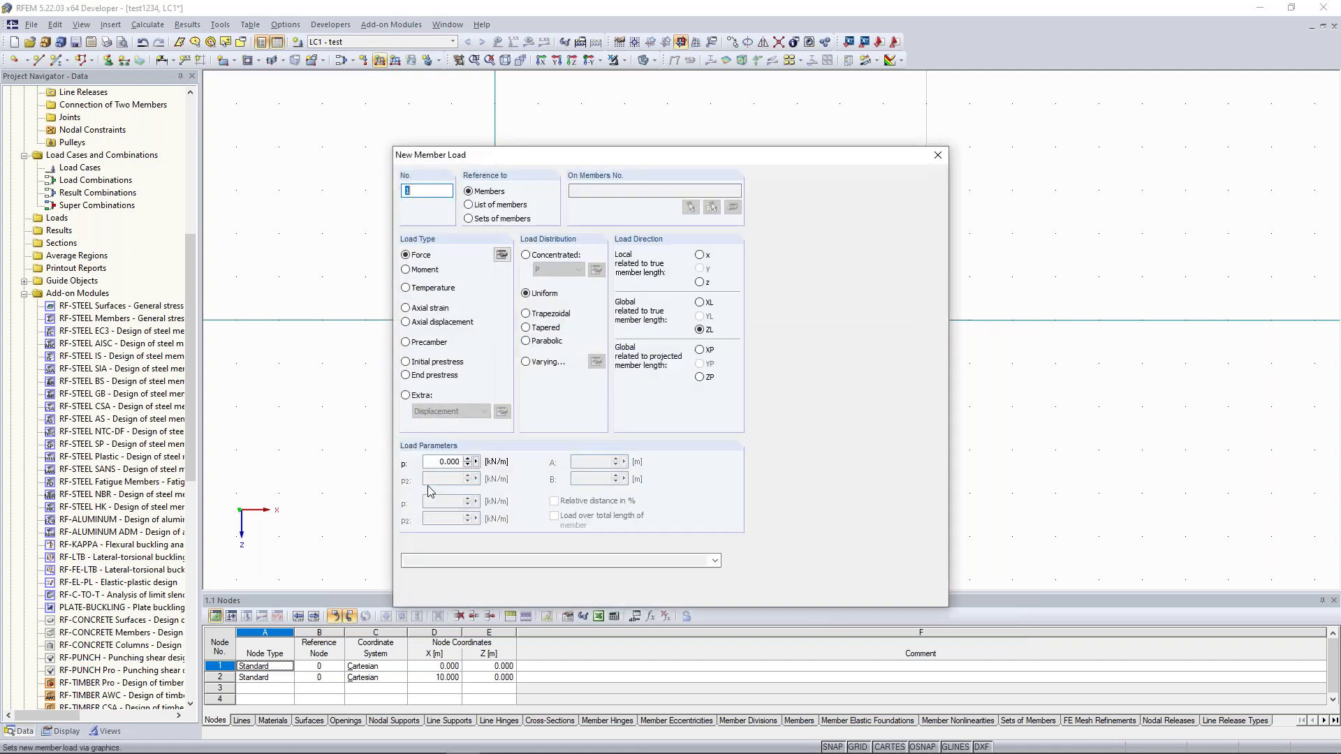
- Apply a uniform 15 kN/m force in global direction ZL over the whole concrete beam
click(451, 462)
text(15)
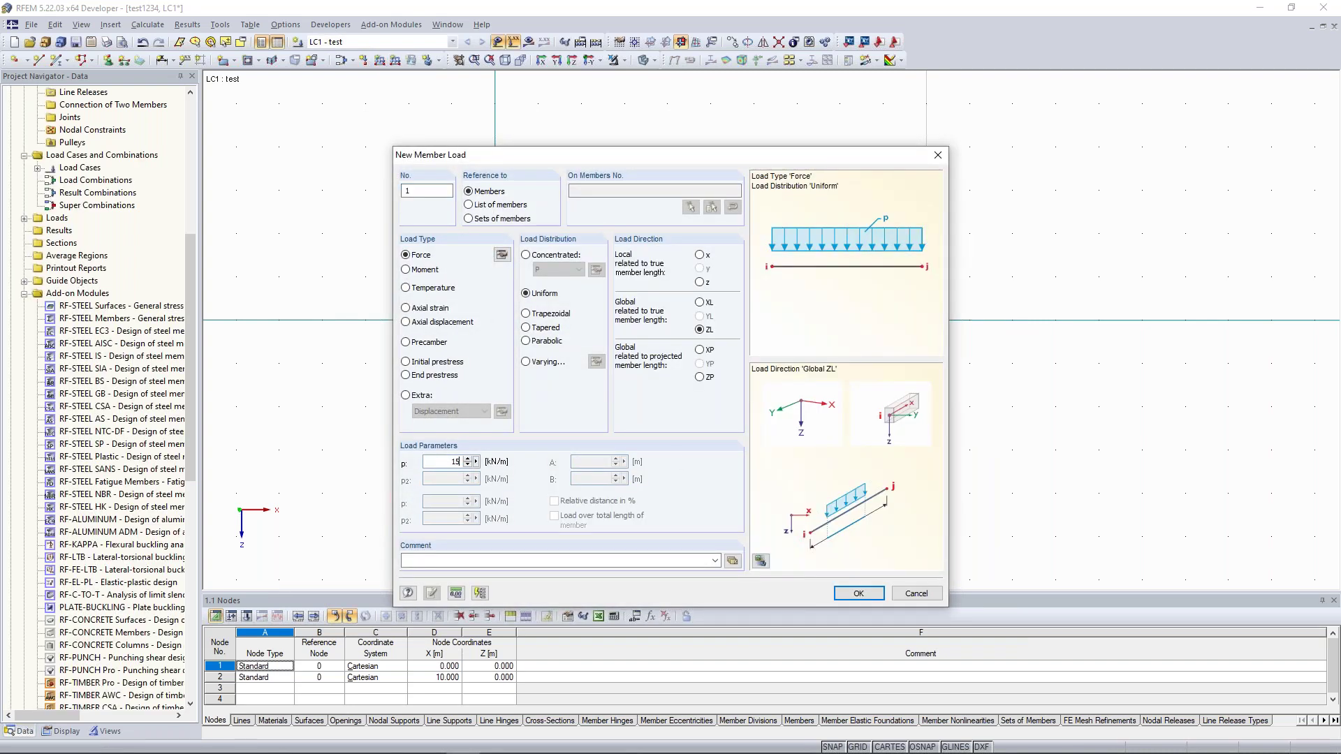
click(859, 593)
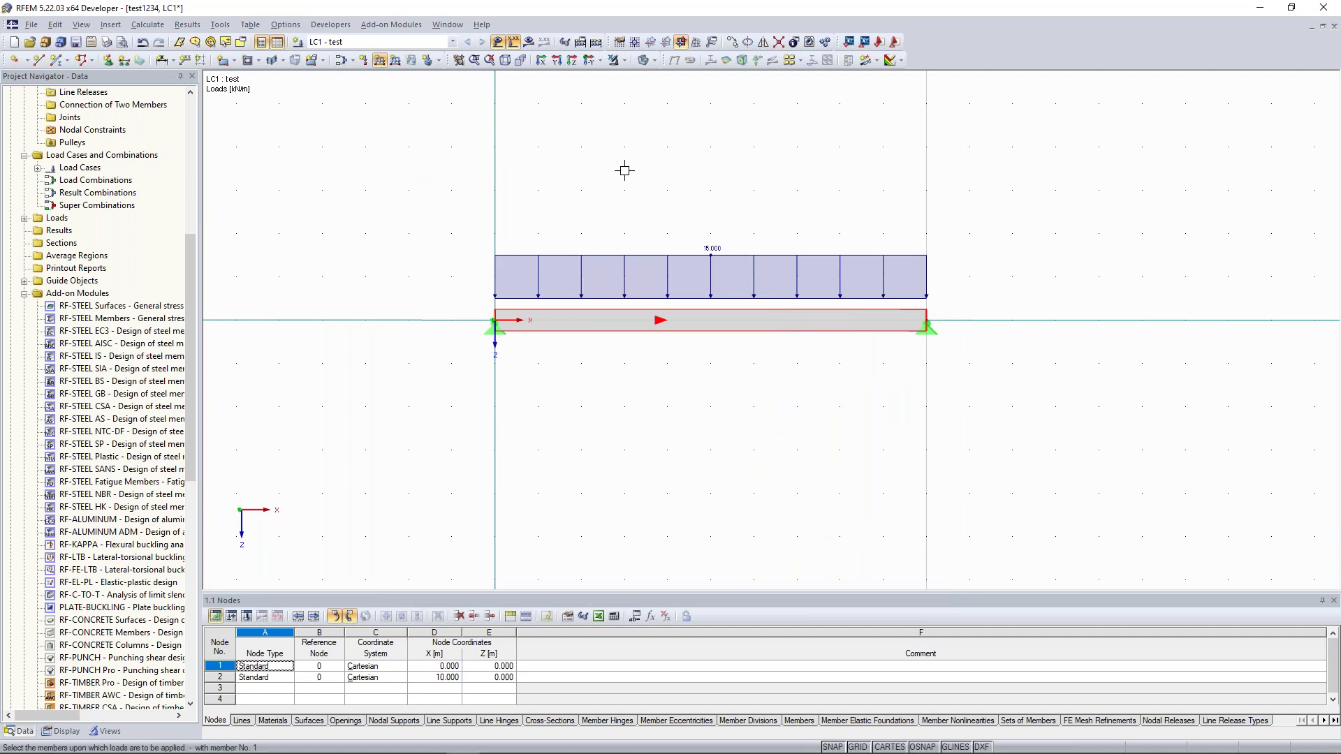
key(Escape)
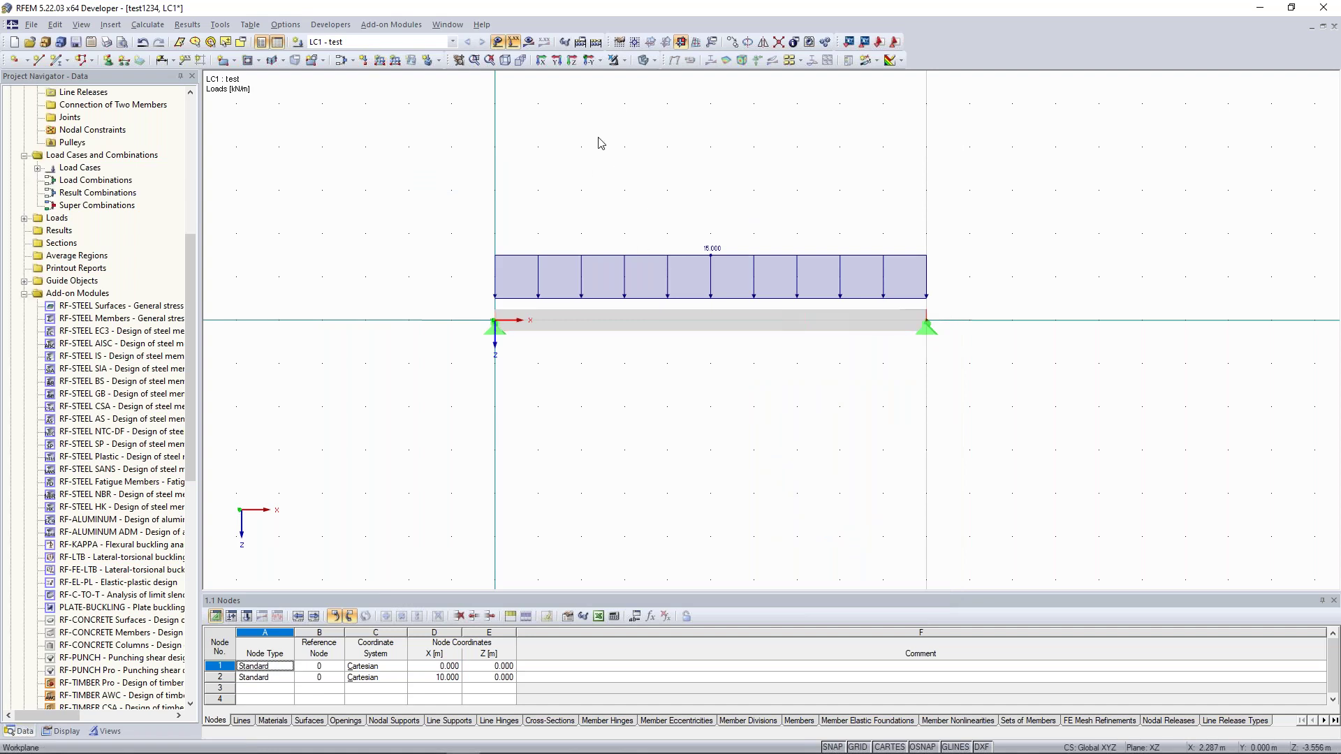
scroll(685, 233, up, 3)
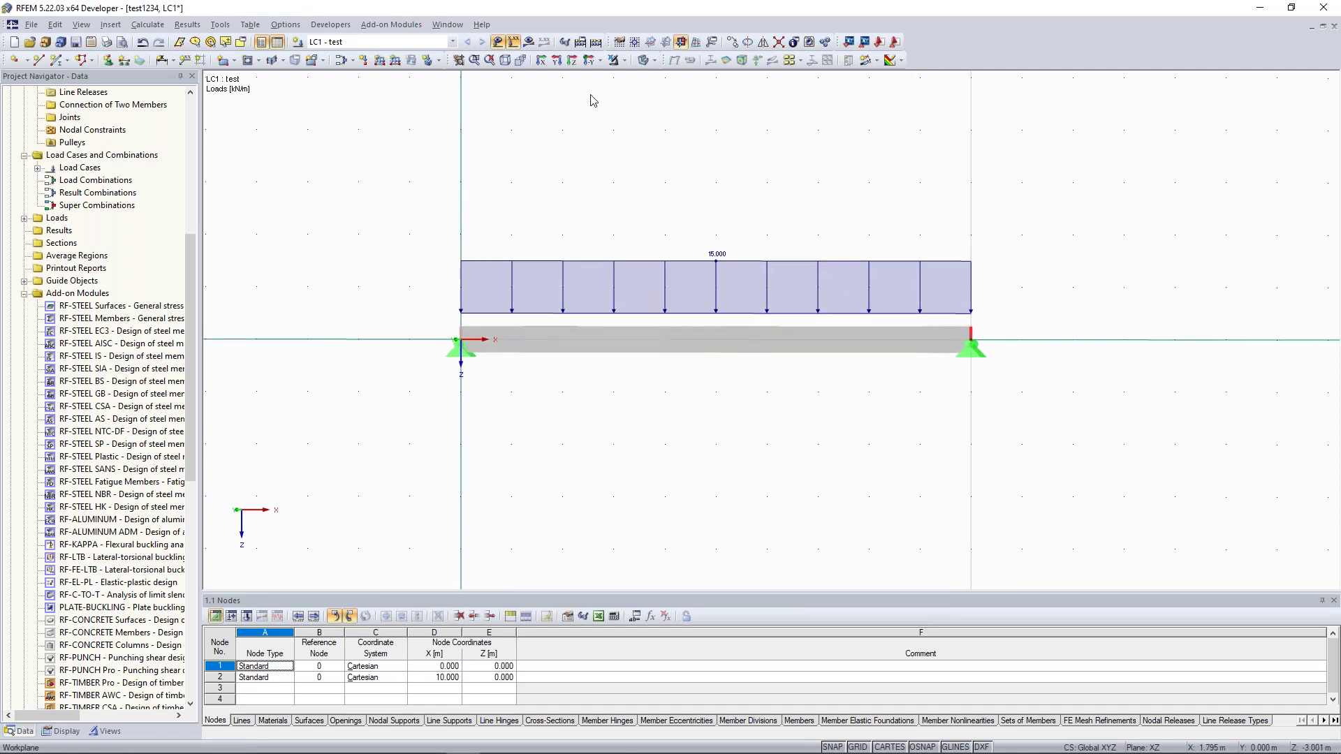
- Open RF-CONCRETE Members, select LC1 for ultimate limit state design, and keep EN 1992-1-1:2004/A1:2014 as the design standard
drag(188, 426, 188, 503)
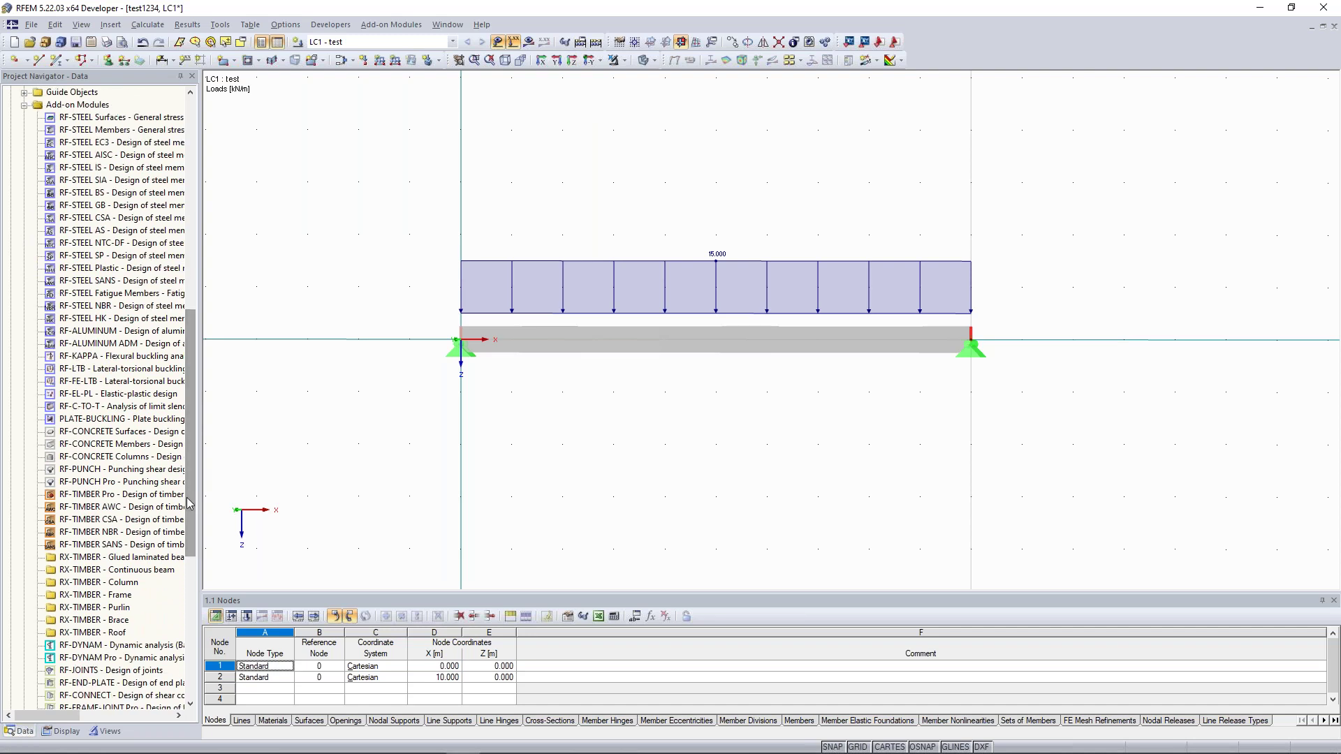
double_click(106, 447)
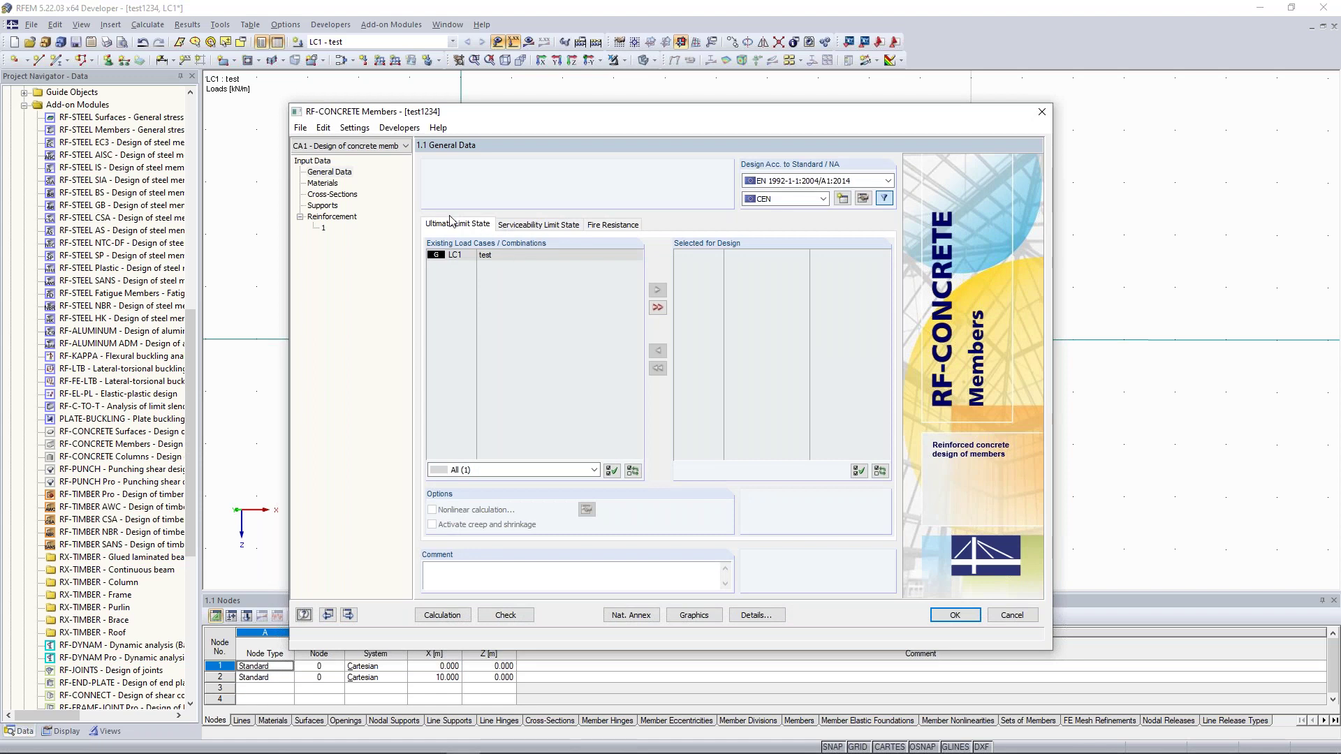
click(497, 255)
click(656, 290)
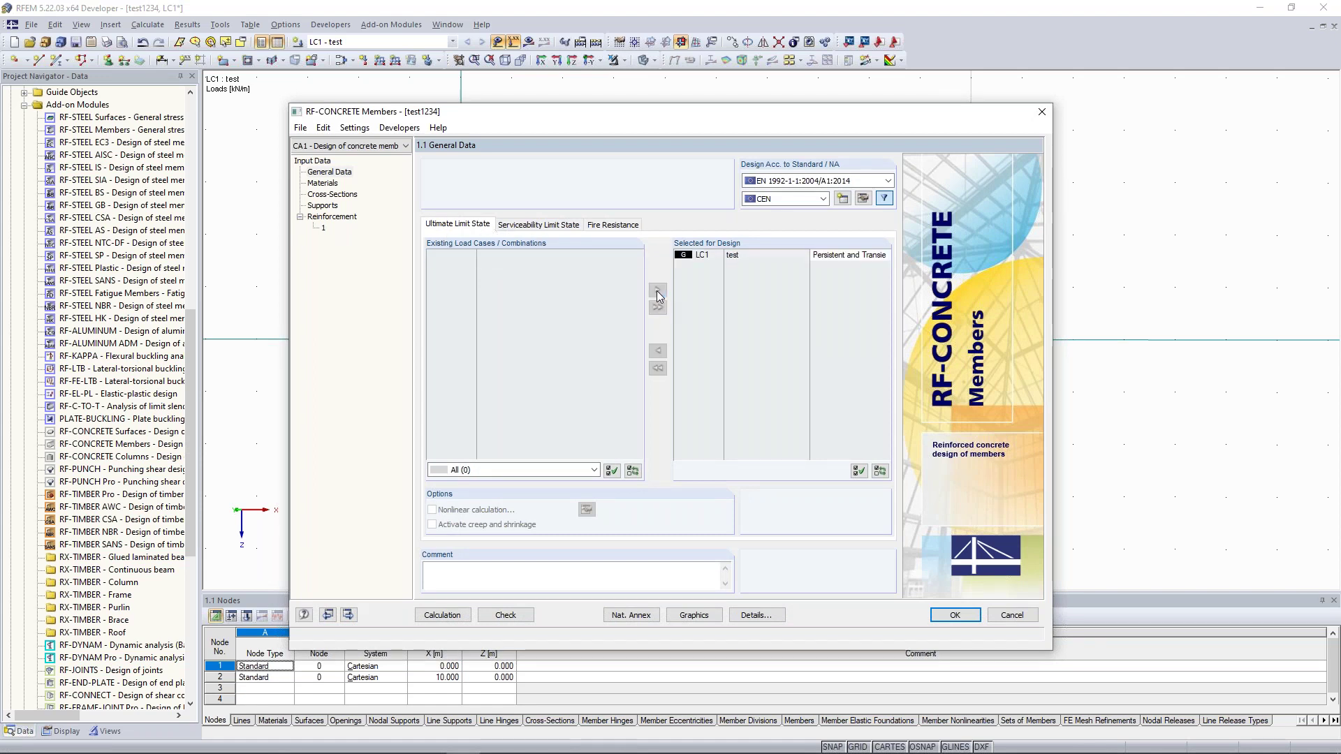
click(865, 183)
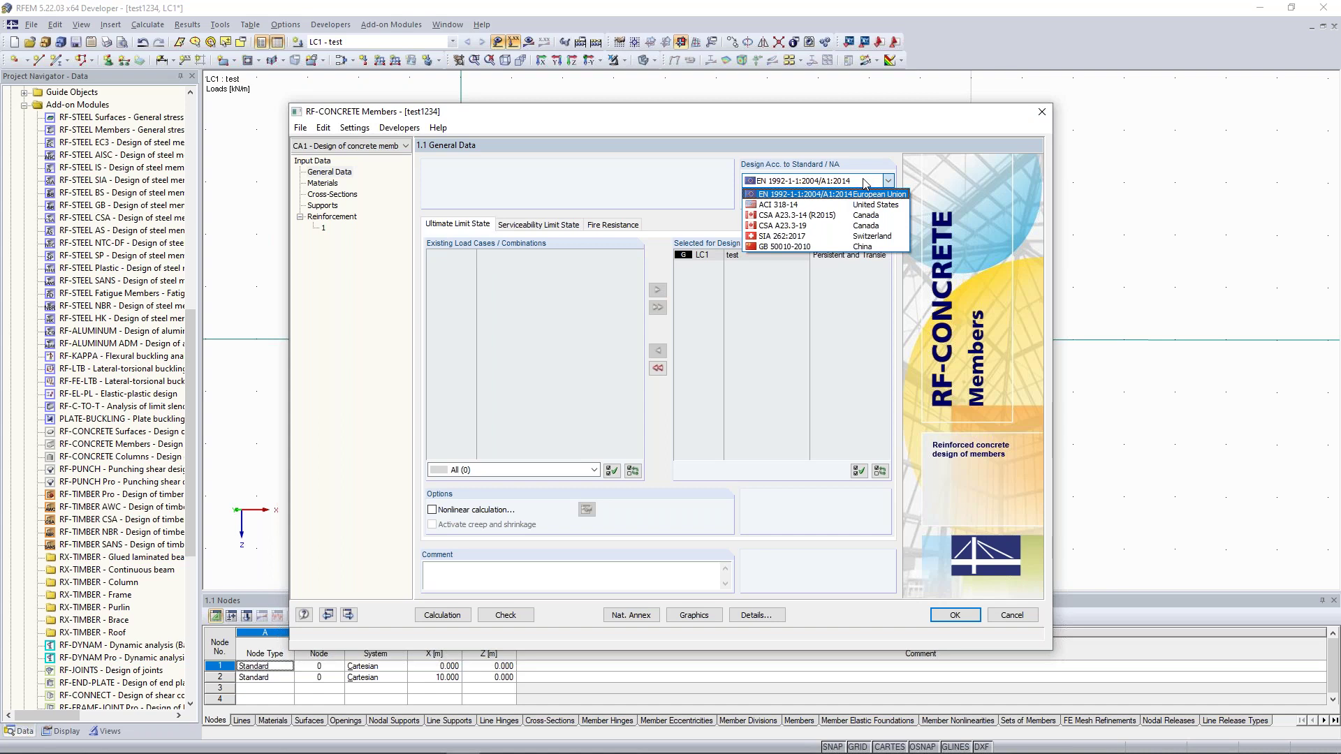
click(824, 194)
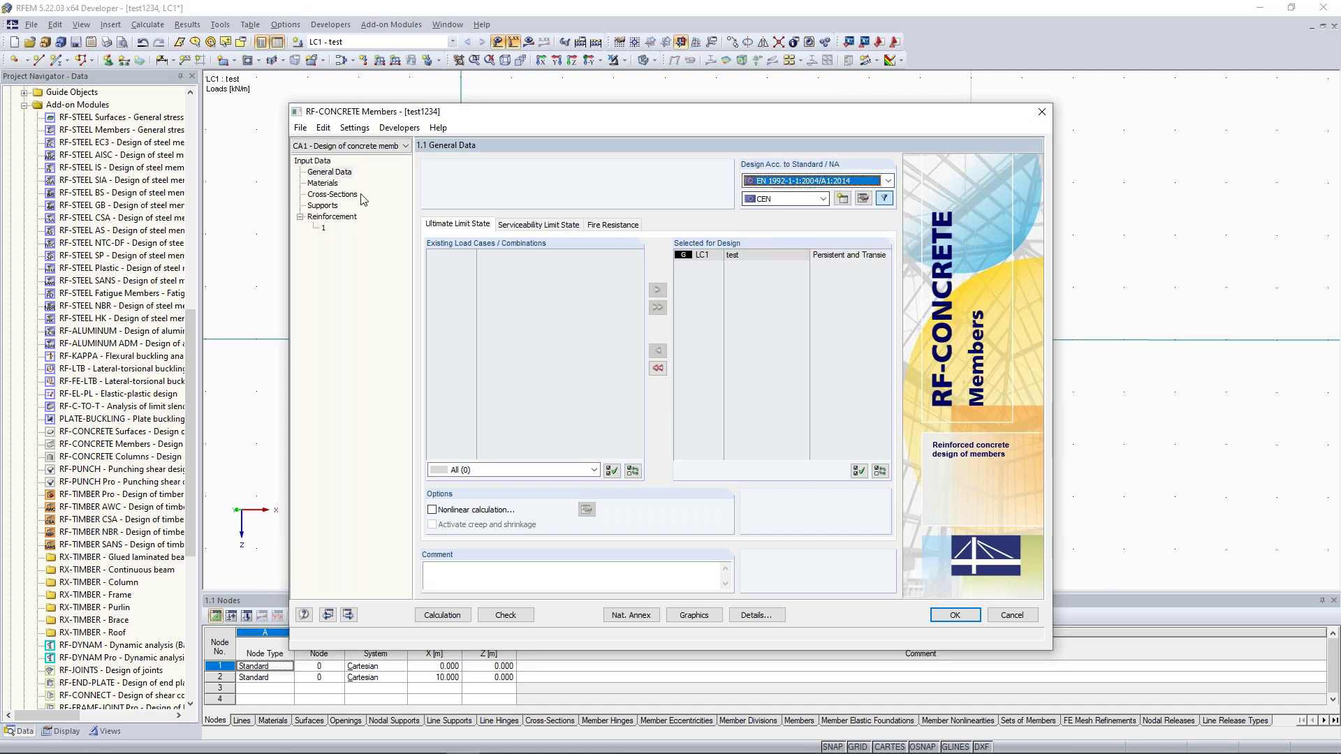
- Review the concrete and reinforcing steel materials, the cross-section, and the support settings of the concrete design case
click(328, 184)
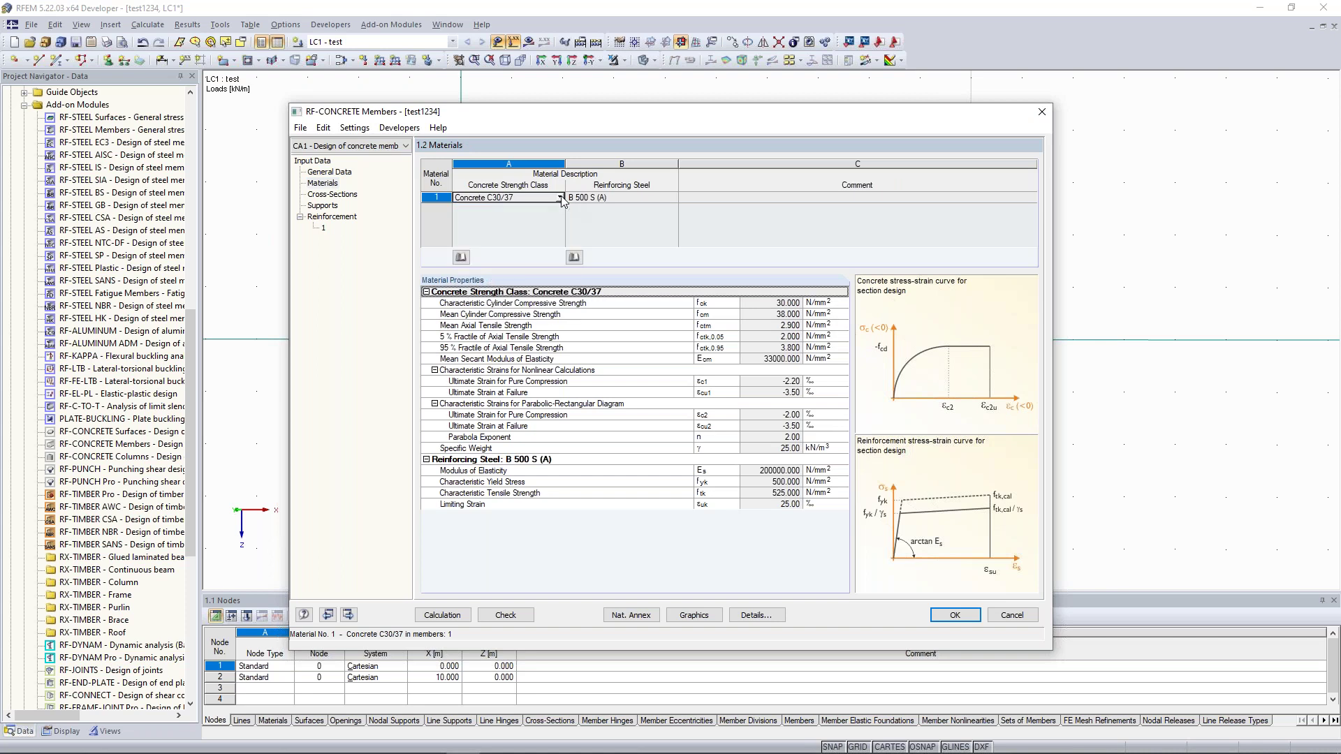
click(332, 194)
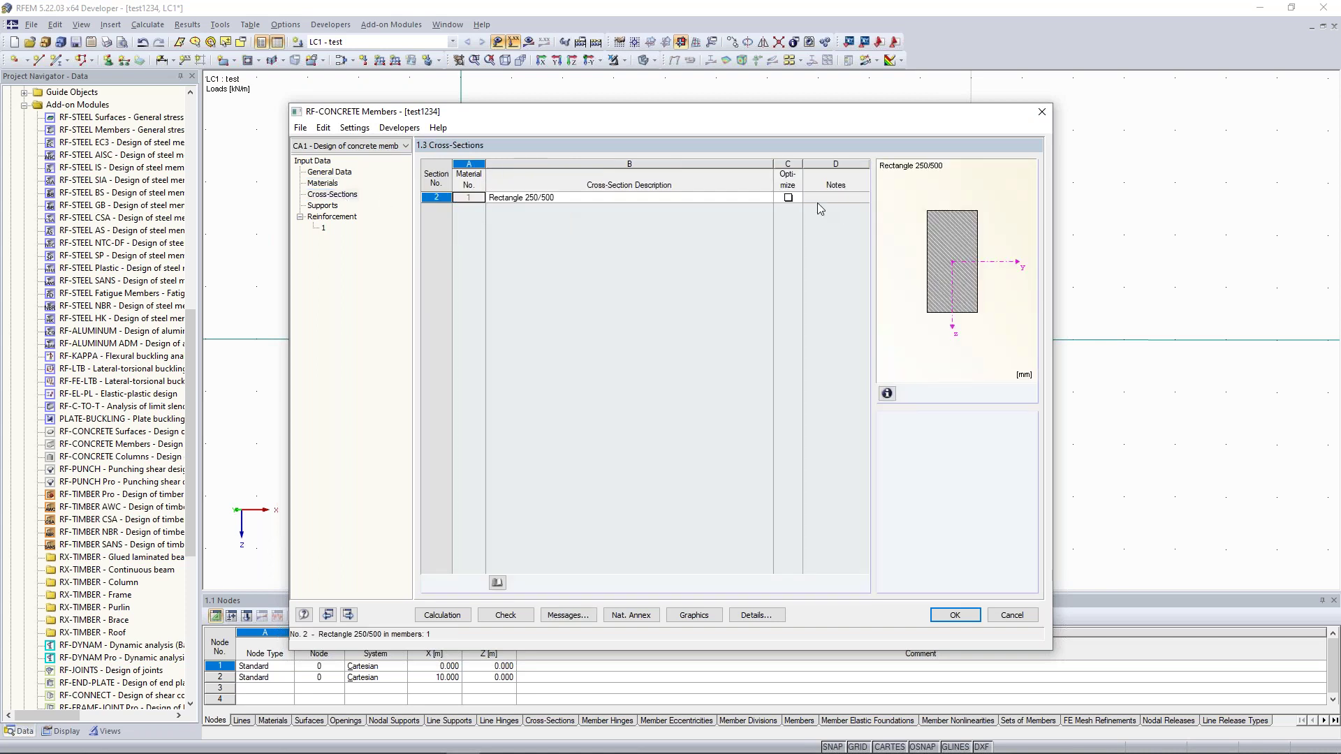
click(331, 205)
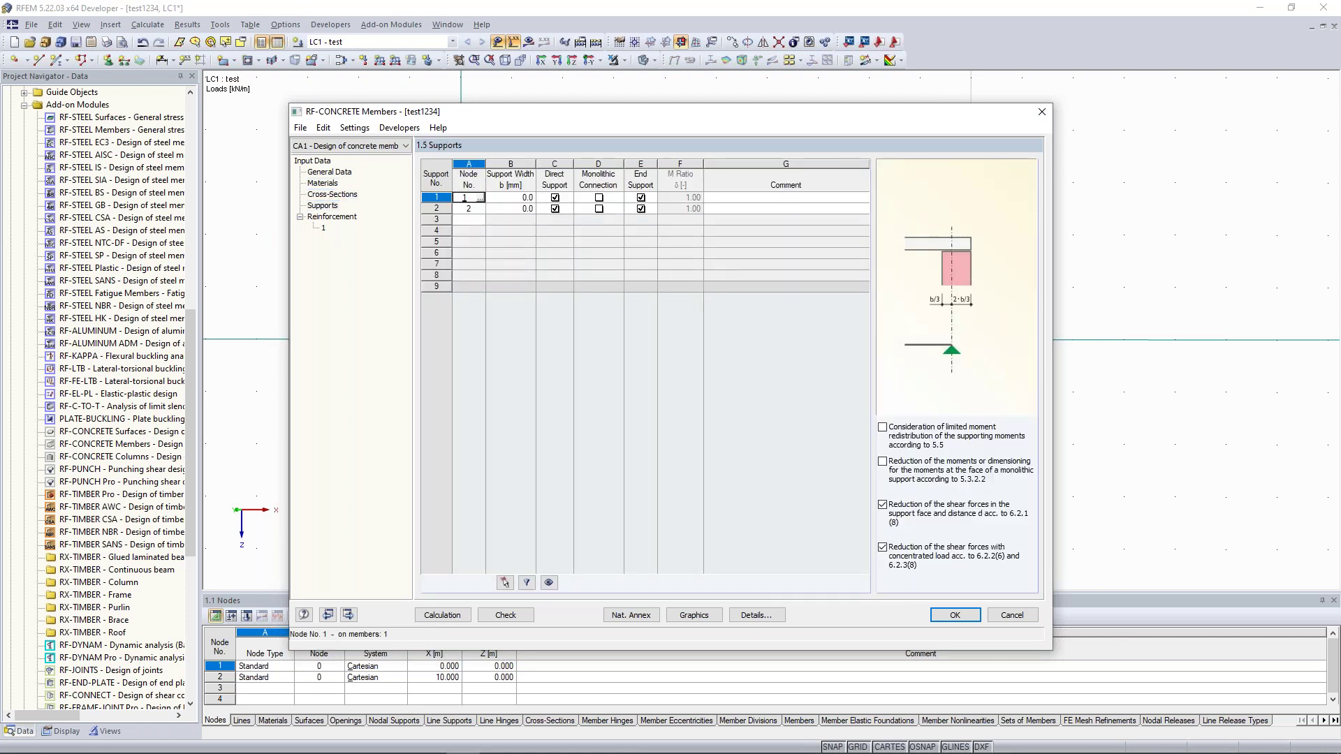
- Examine the longitudinal reinforcement and stirrup settings, and close RF-CONCRETE Members without saving the changes
click(333, 218)
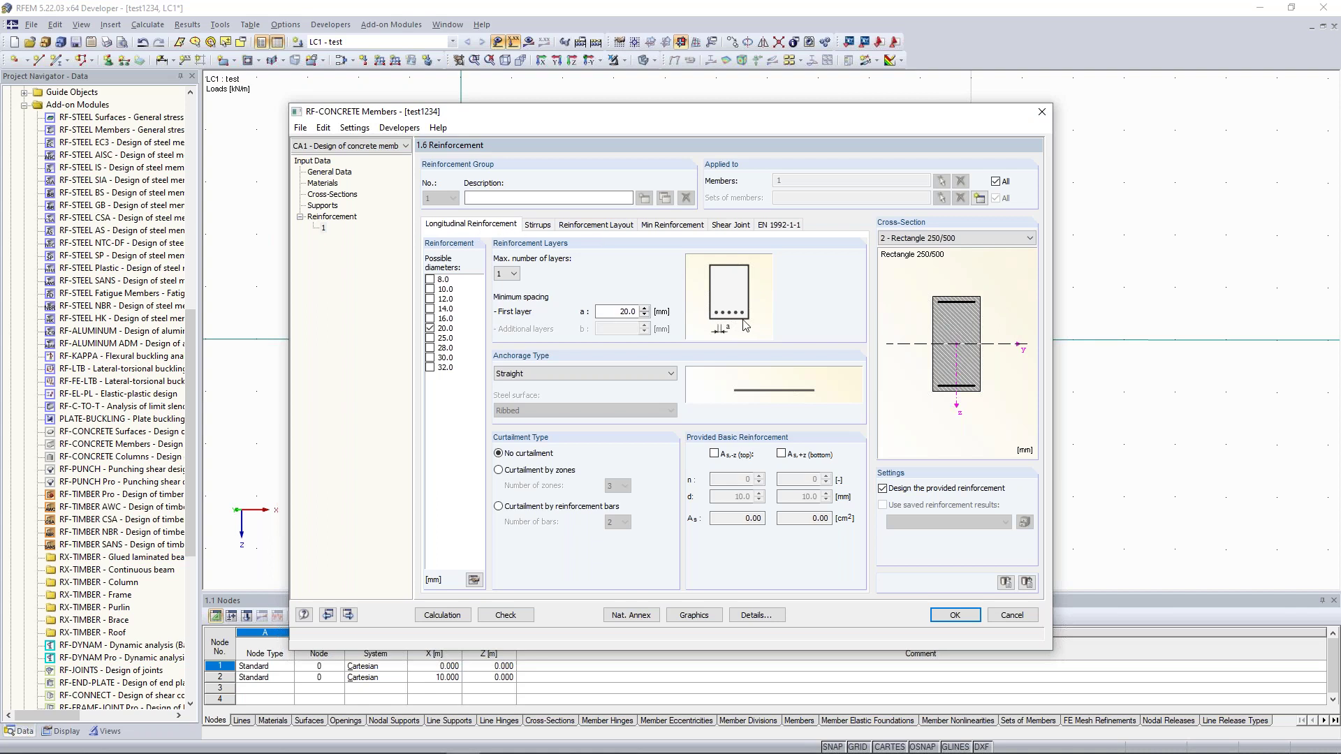
click(619, 314)
double_click(618, 315)
click(619, 312)
click(545, 226)
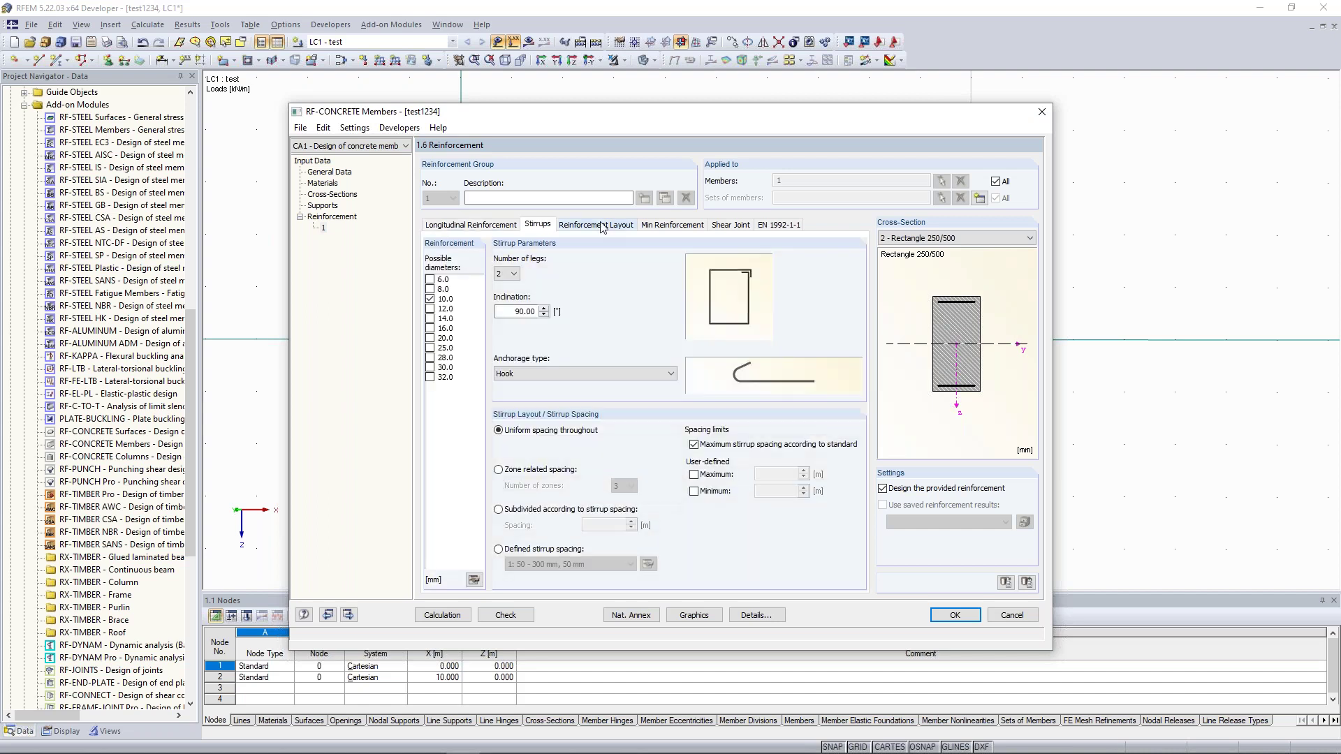
click(469, 229)
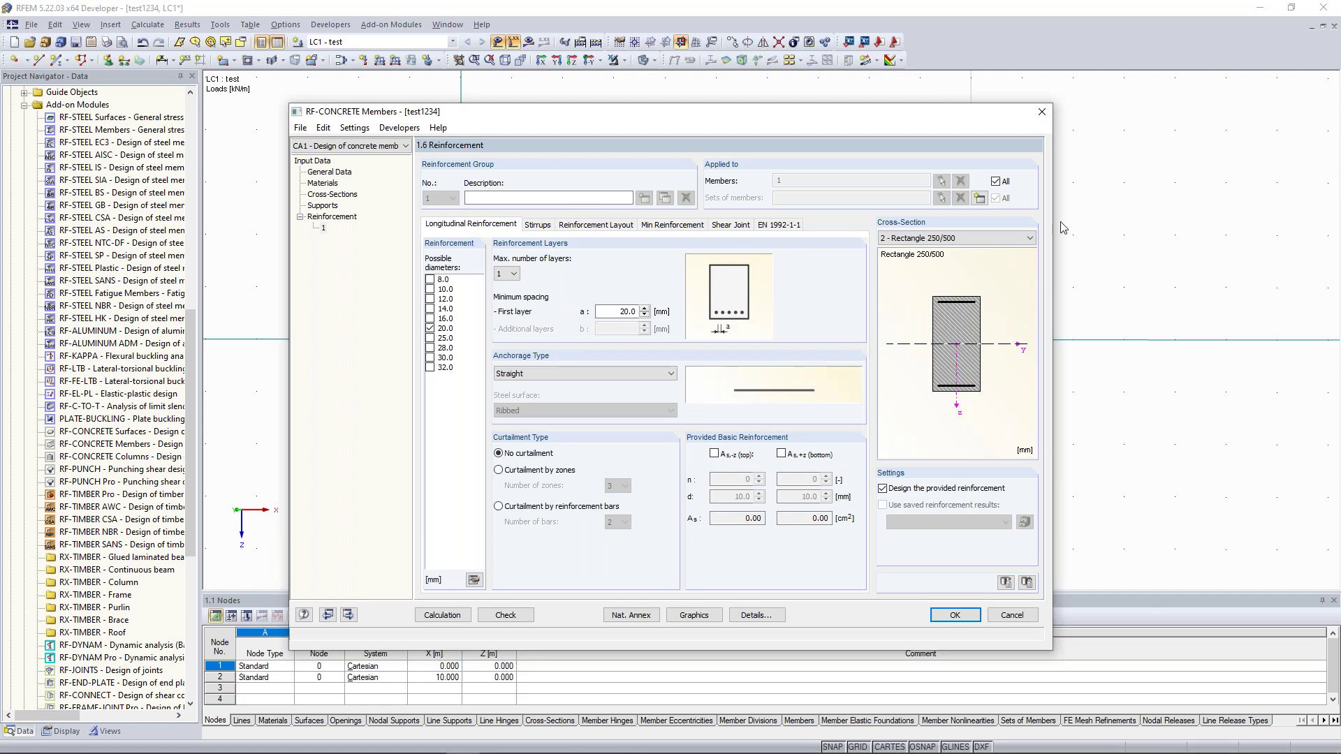
click(1041, 112)
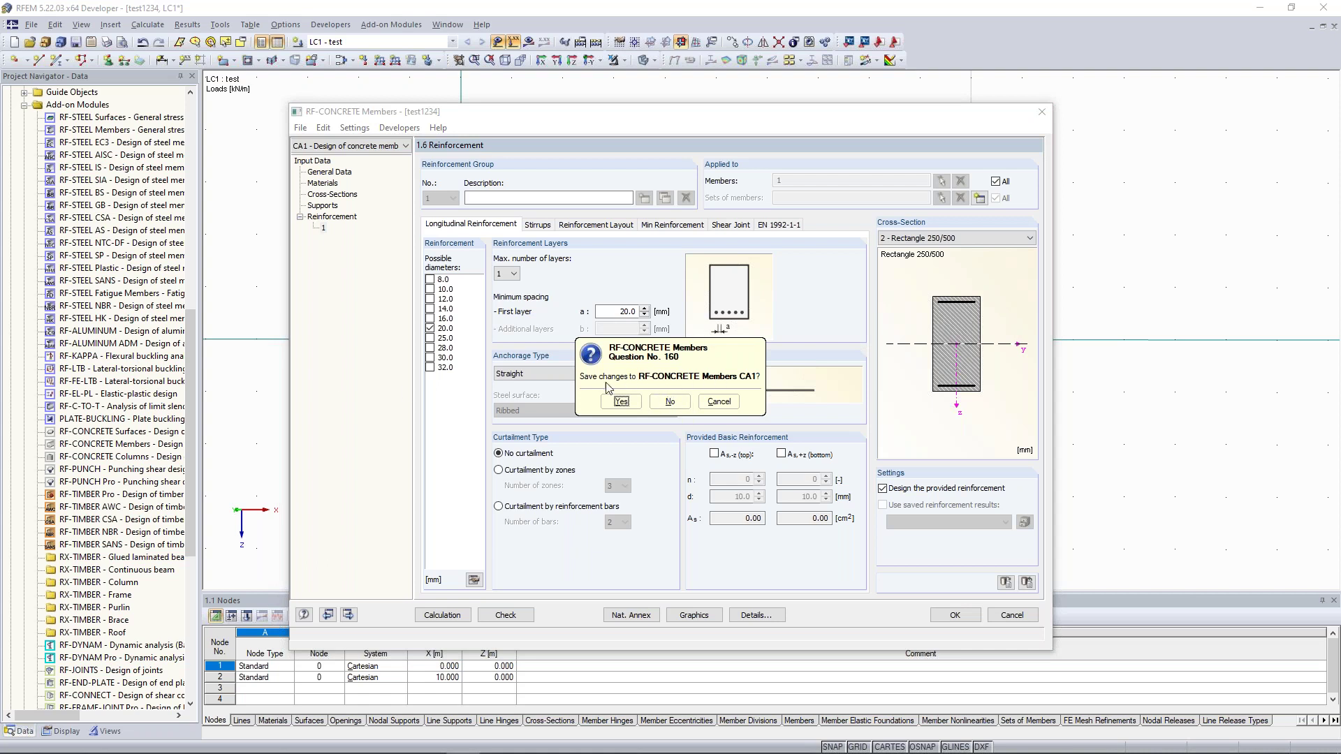
click(679, 404)
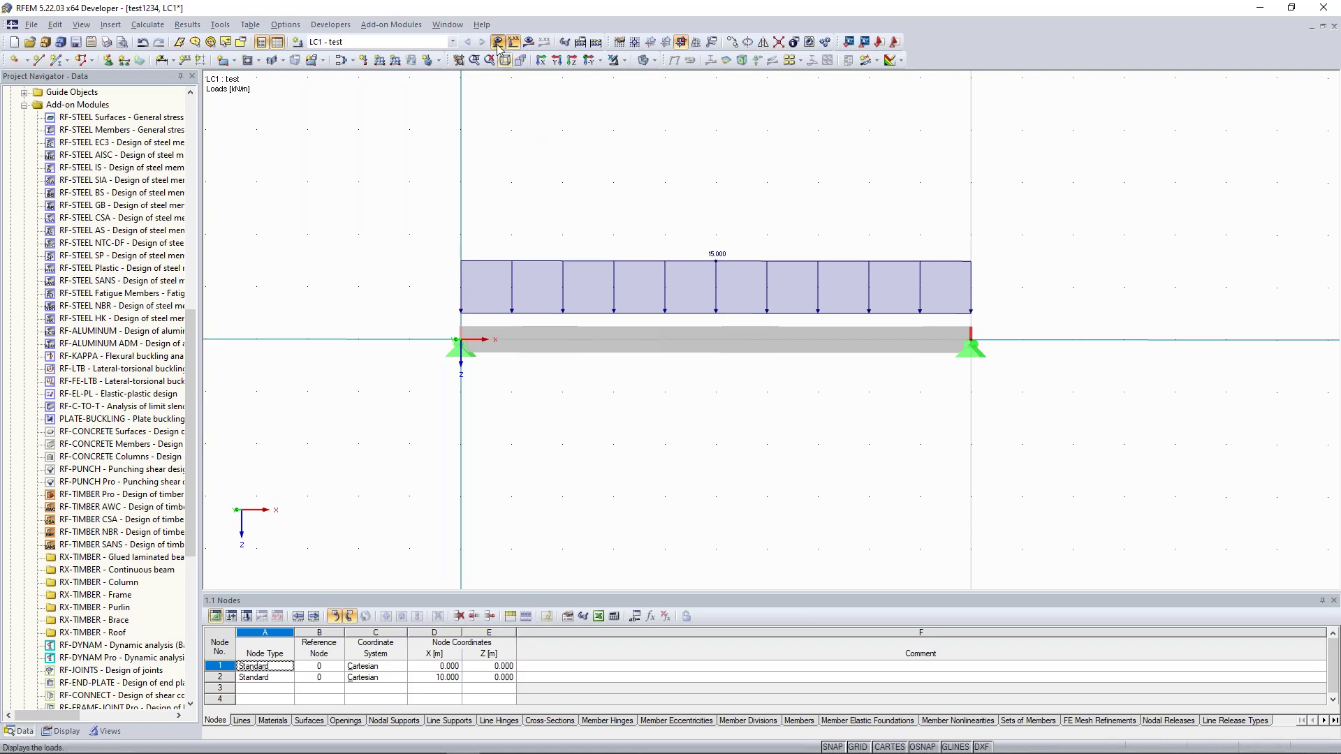
- Switch to the open Euler Case 1 frame model
click(447, 25)
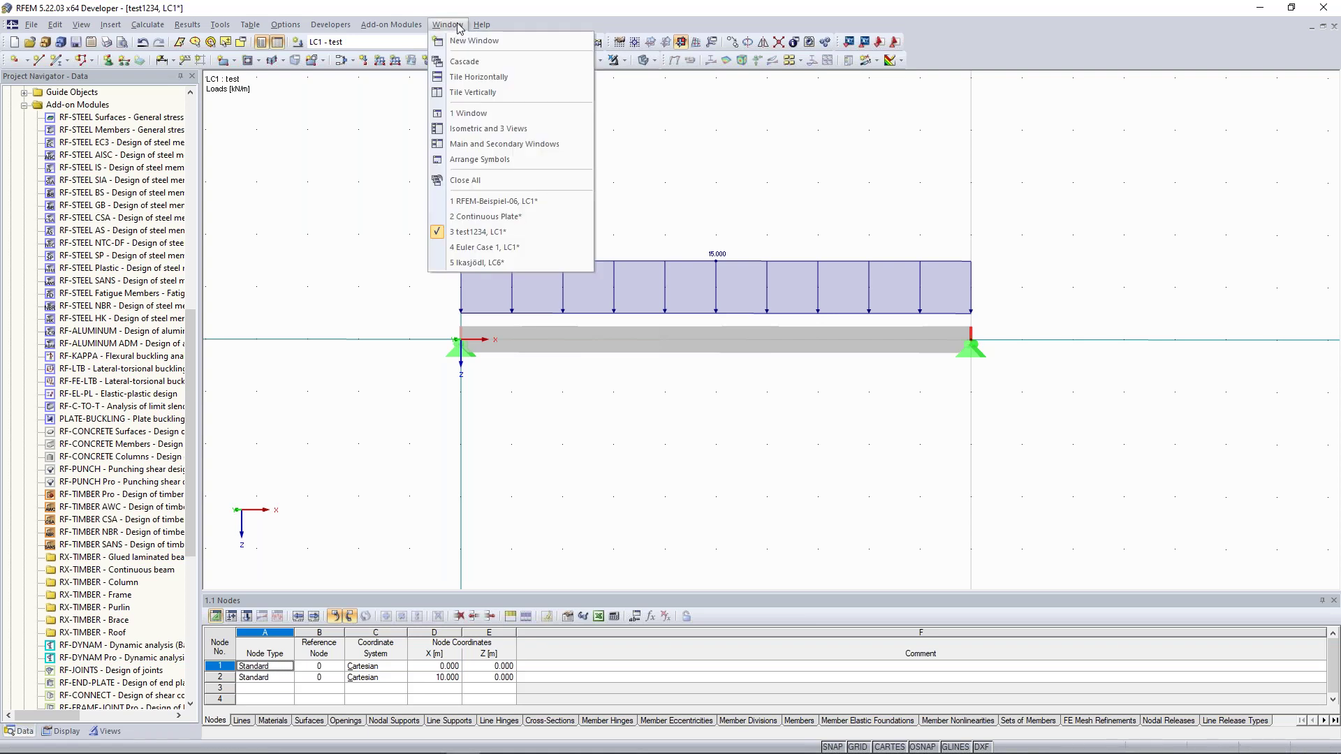
click(542, 247)
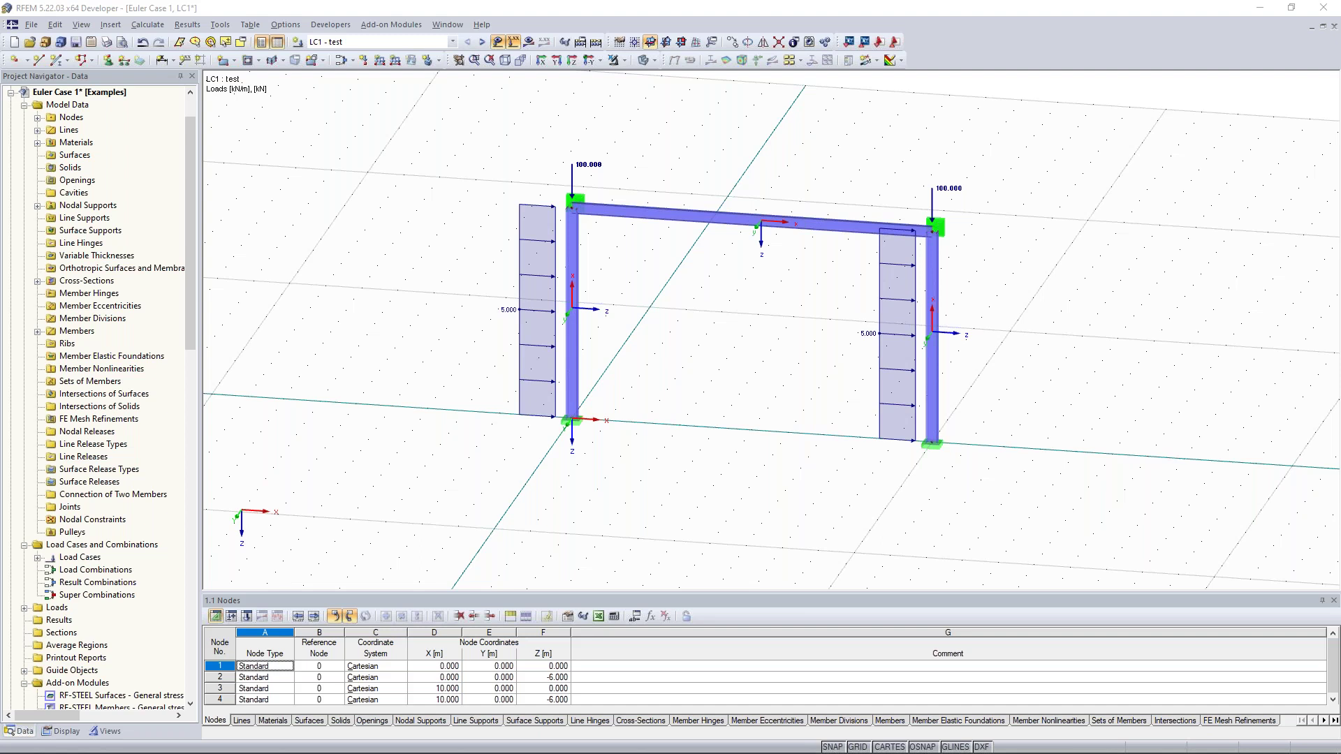
click(417, 350)
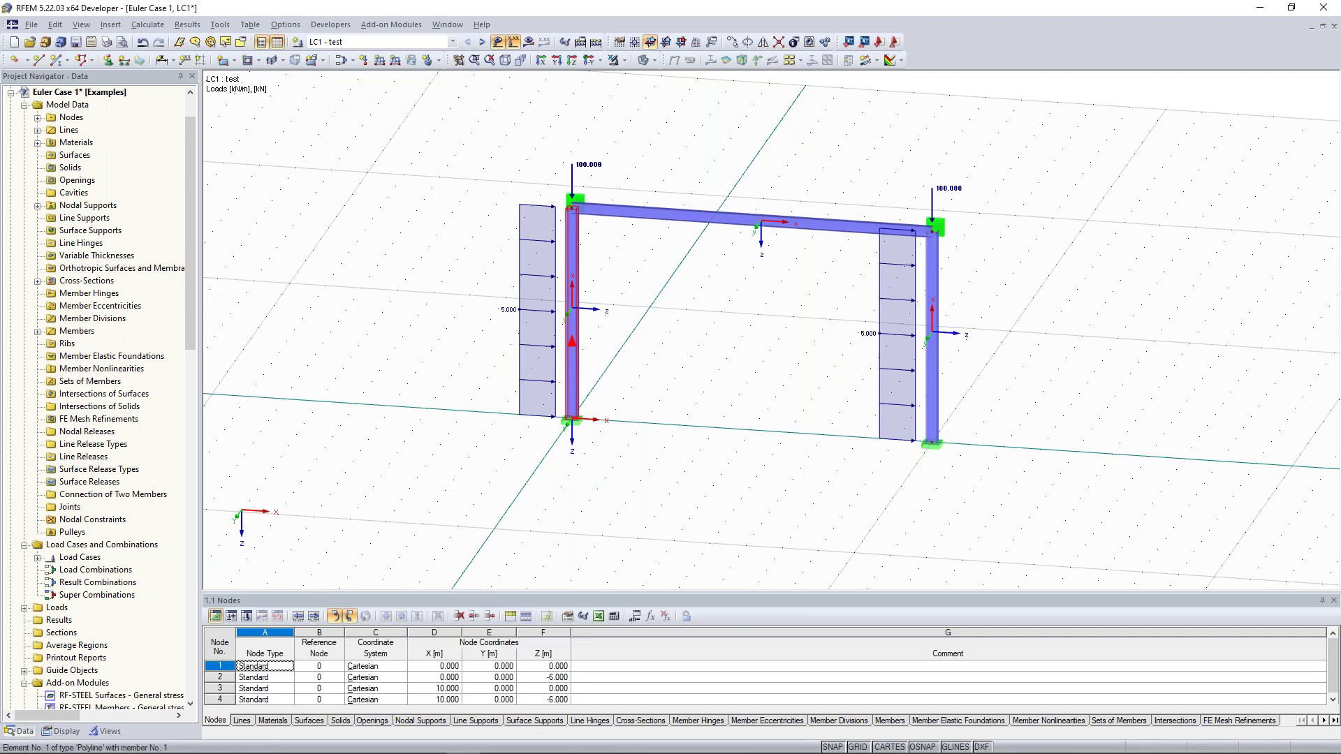
right_click(572, 307)
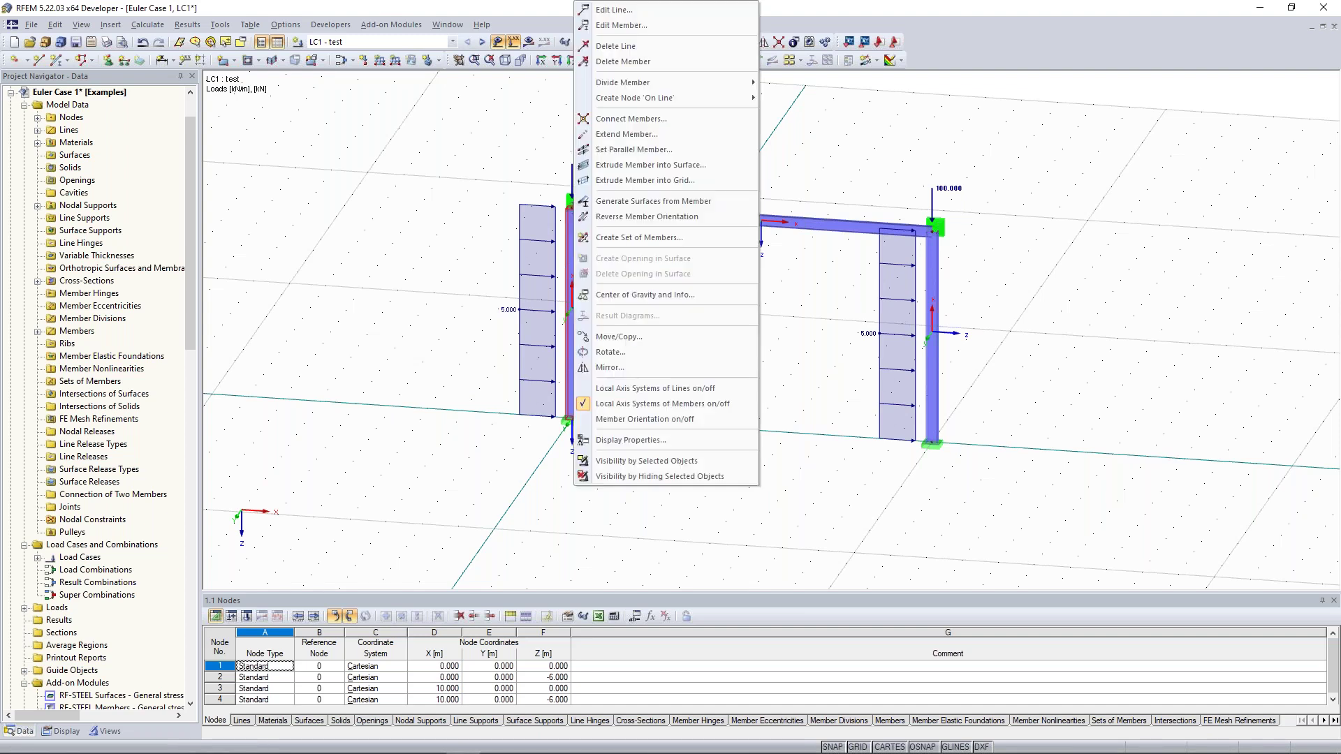
click(440, 239)
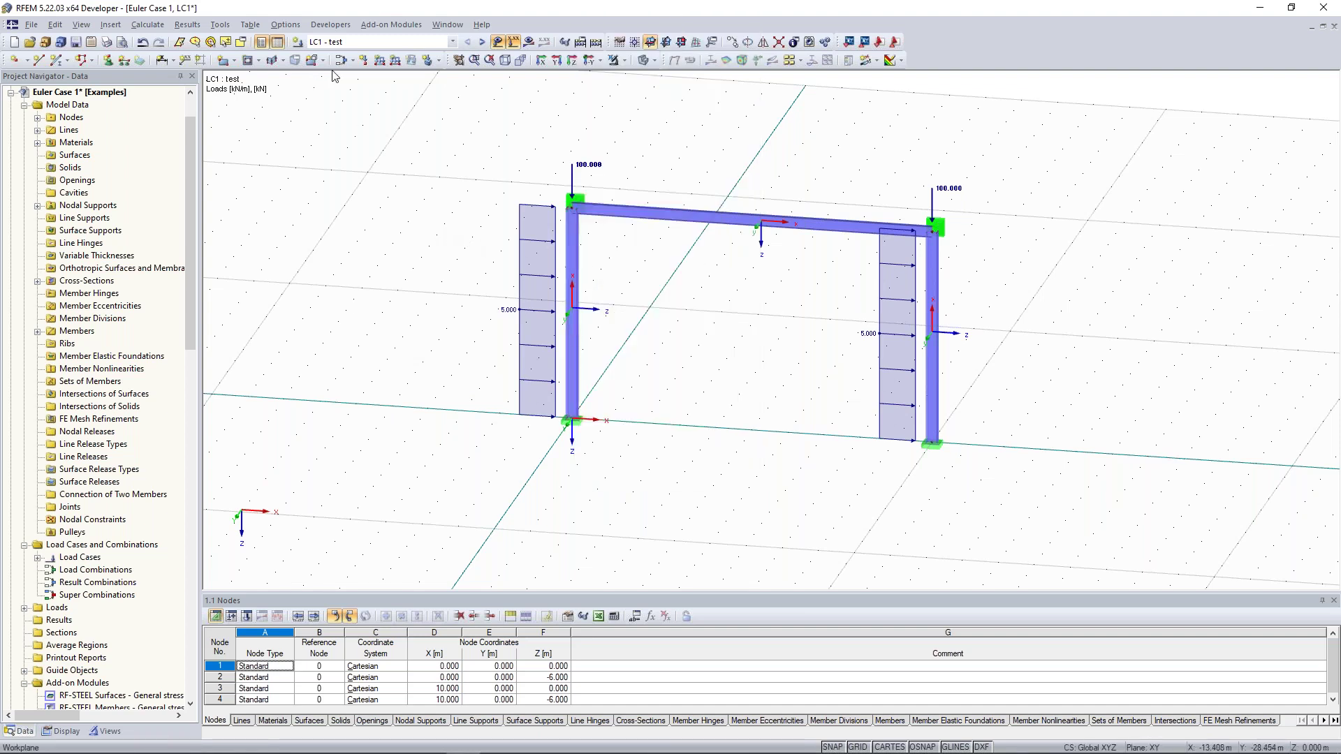
- Examine the method of analysis and other calculation parameters of load case LC1, and close the load case settings without changes
click(353, 60)
click(363, 79)
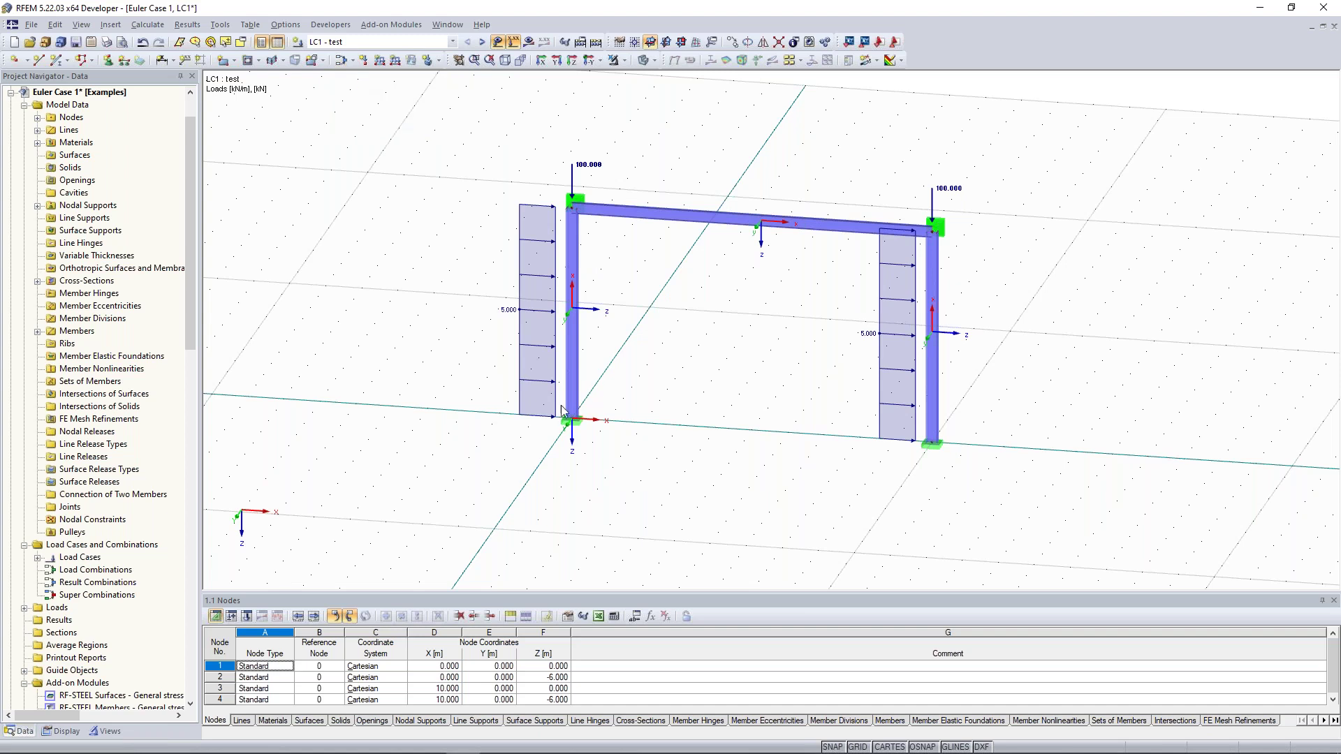
click(567, 416)
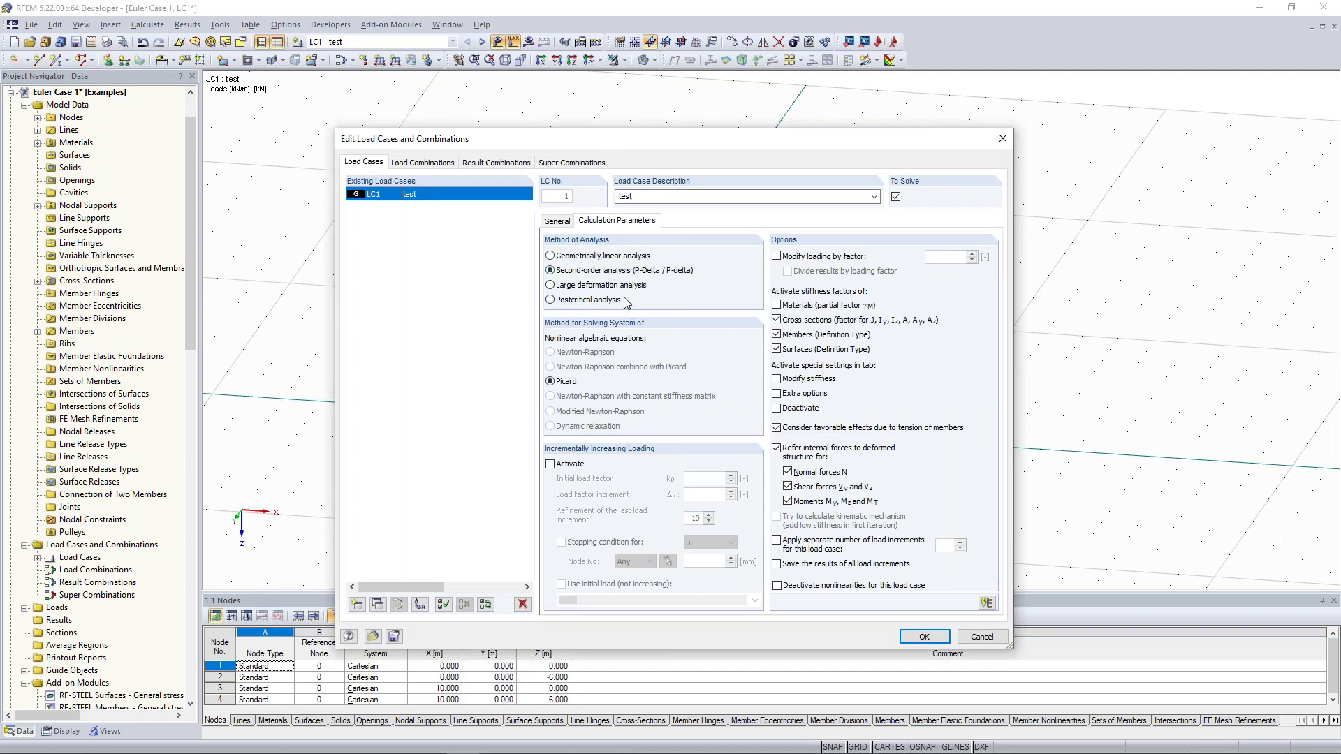
drag(630, 155, 600, 317)
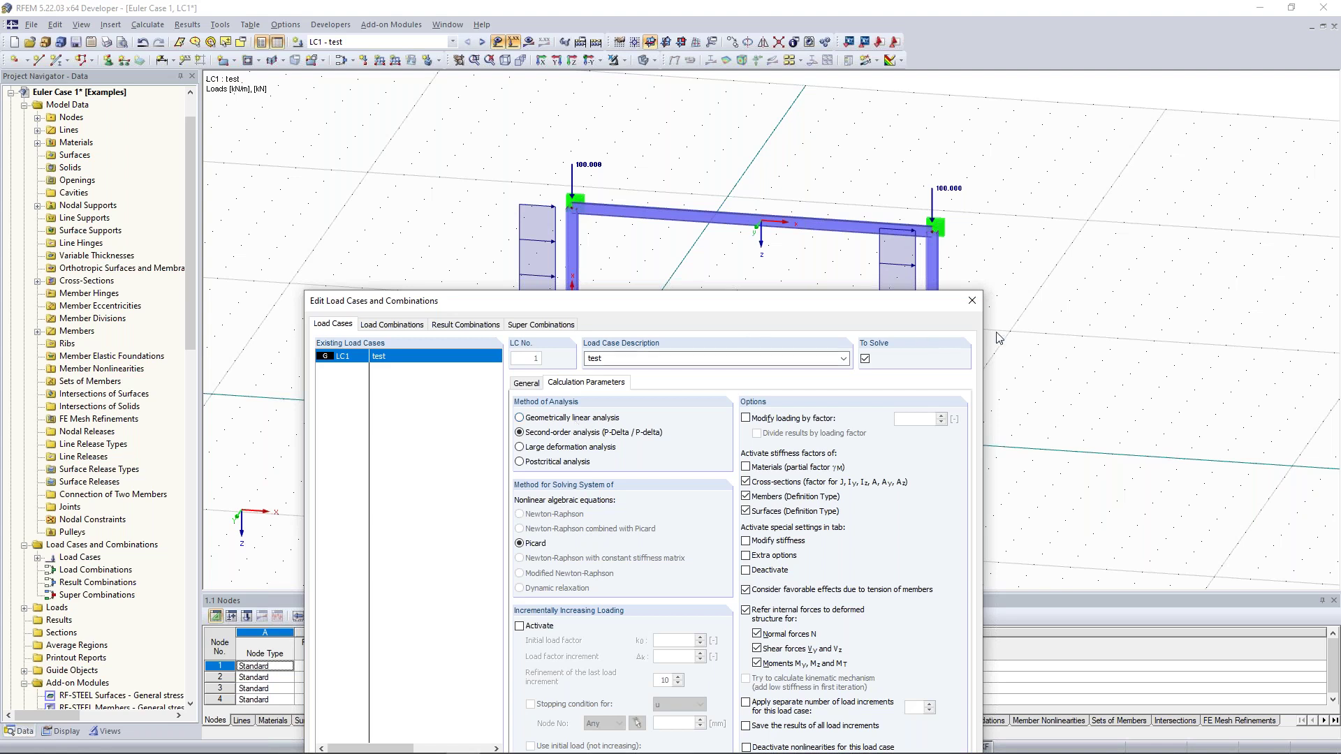
click(972, 302)
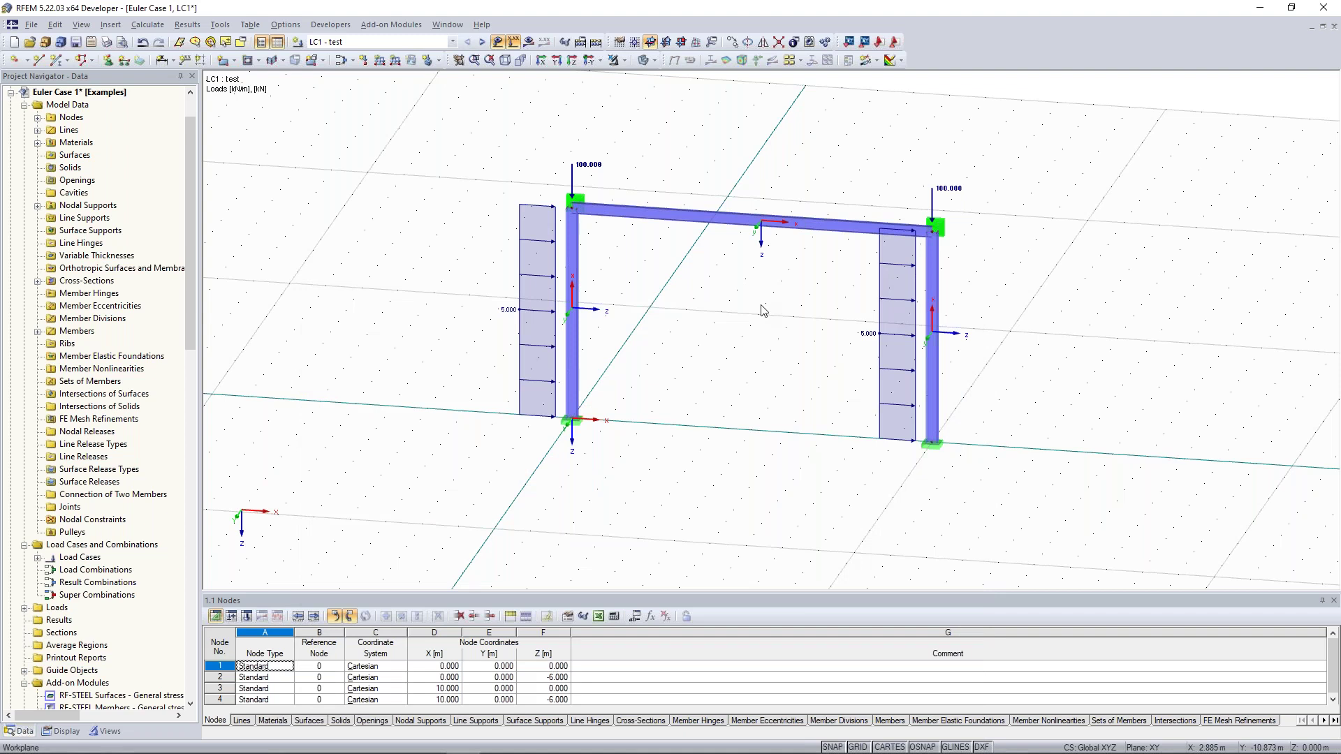
- Start a new material in the Euler Case 1 model, examine the available material models, and close it without creating the material
middle_drag(667, 143, 662, 161)
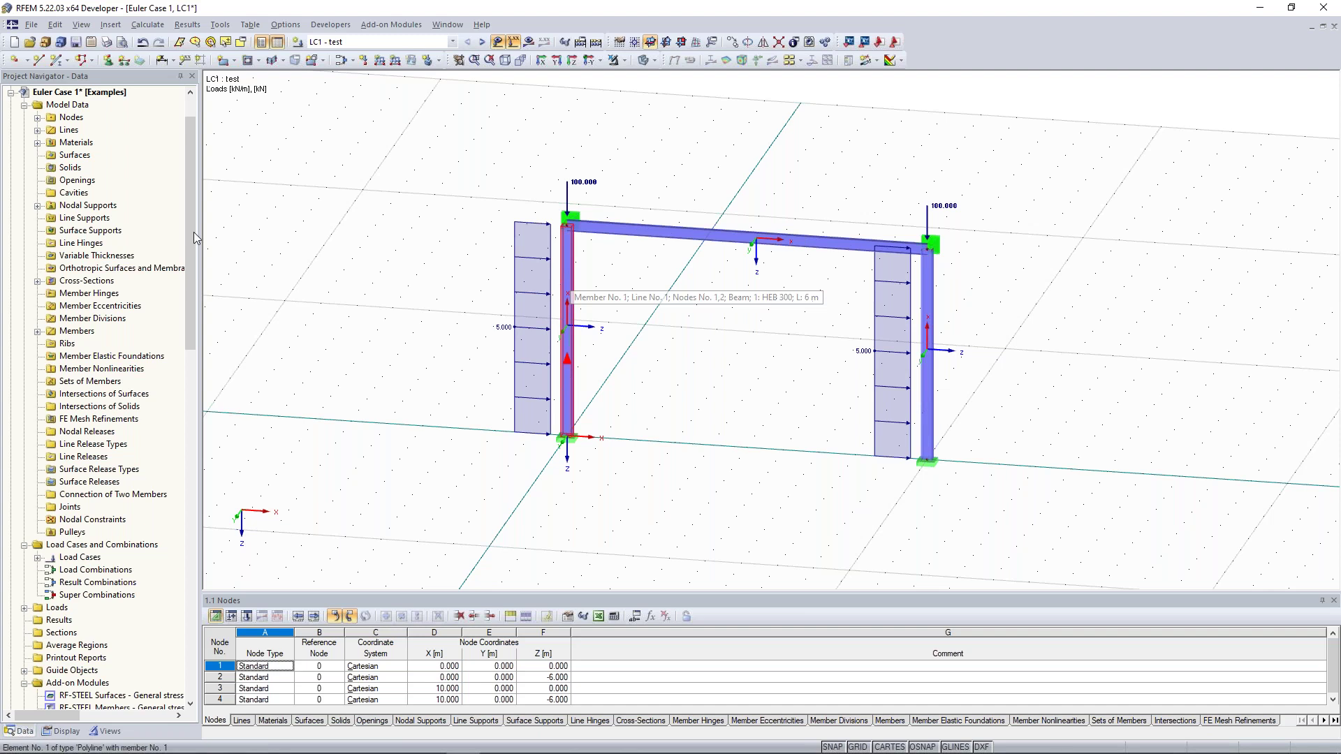
scroll(112, 297, up, 2)
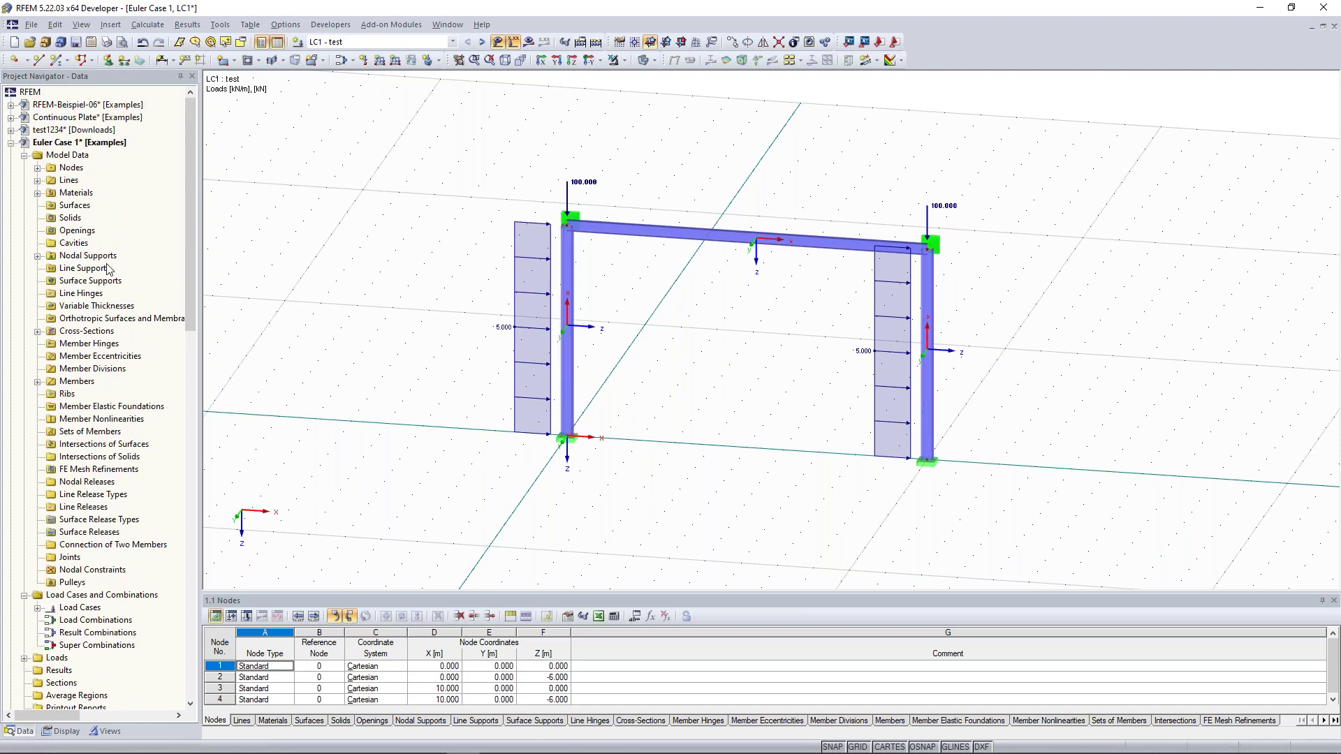
click(38, 193)
right_click(81, 196)
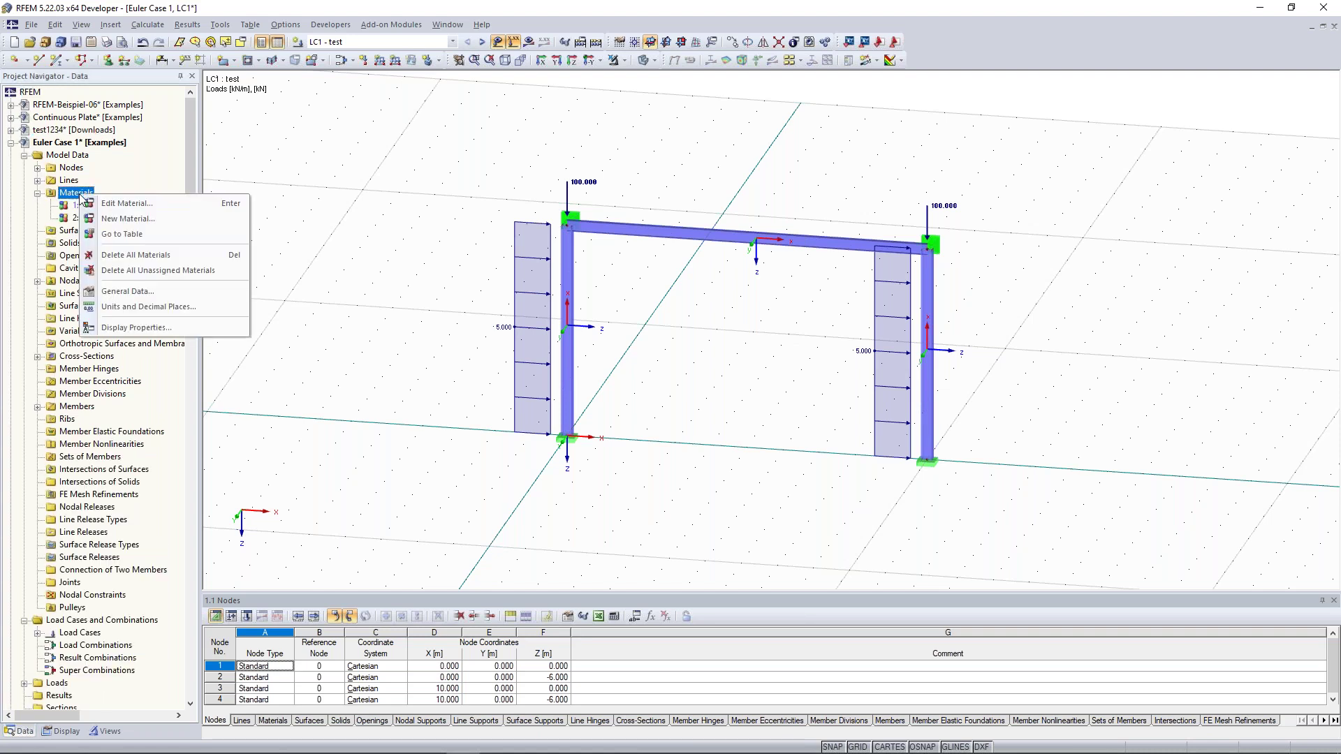
click(105, 218)
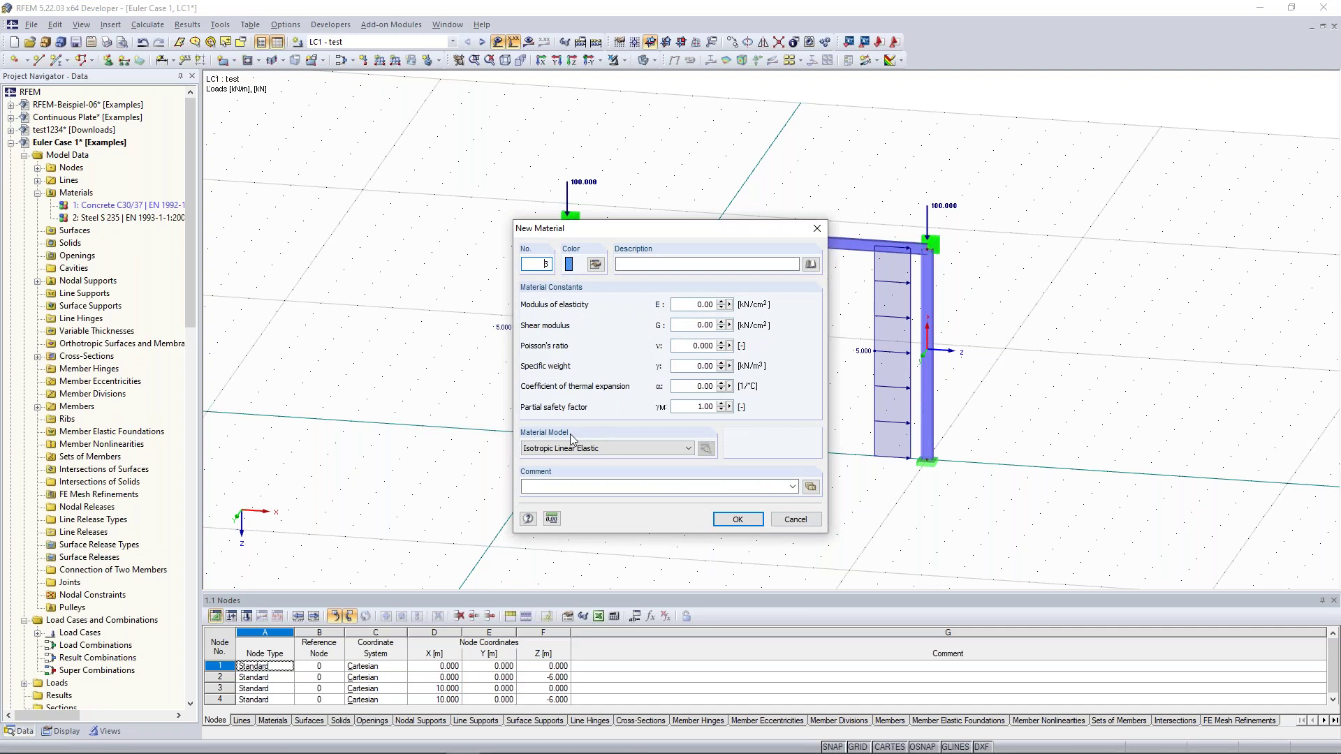
click(620, 447)
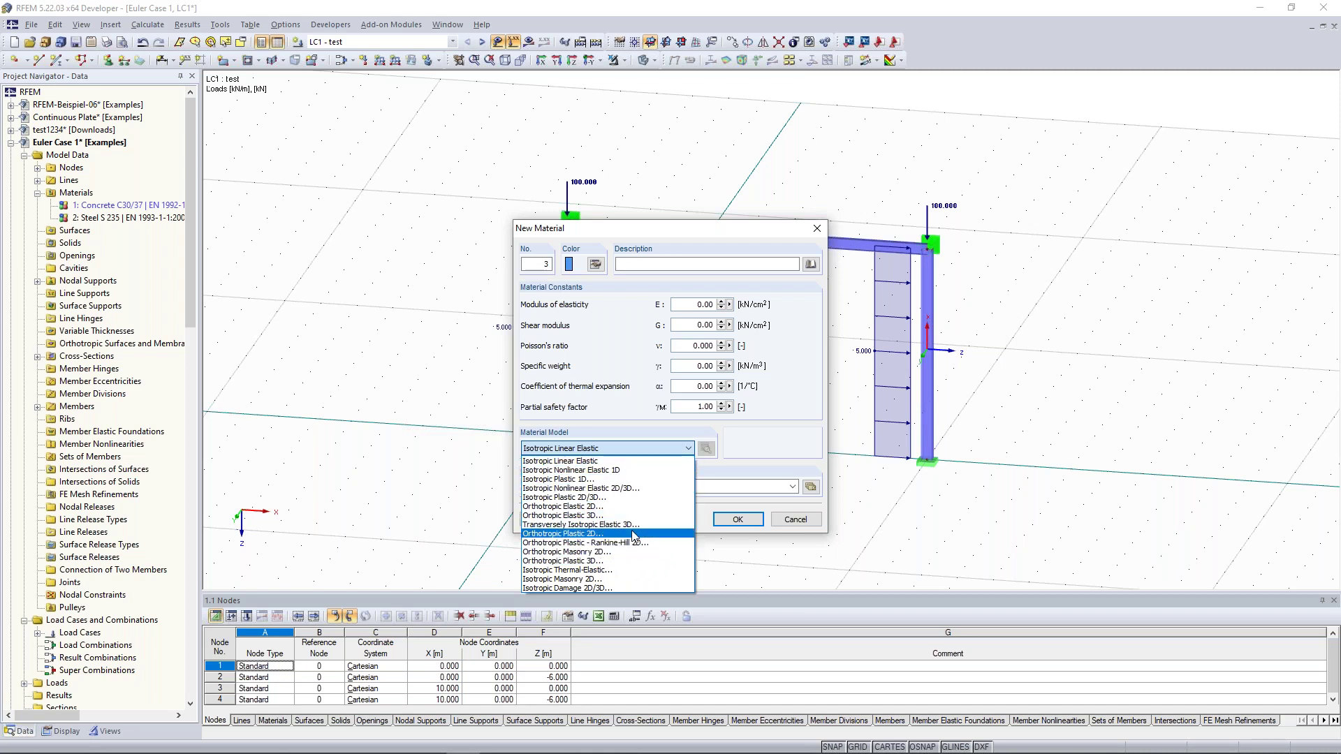
click(751, 458)
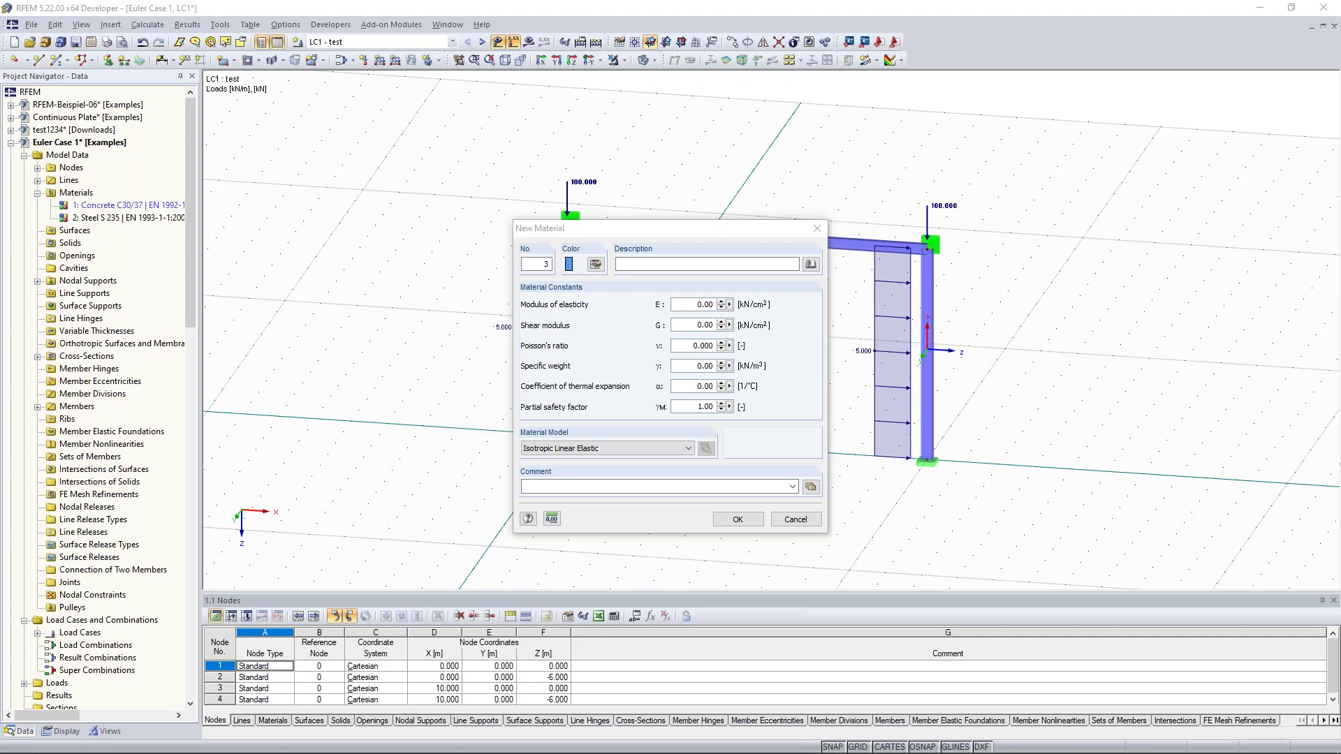
click(672, 448)
click(822, 239)
click(816, 229)
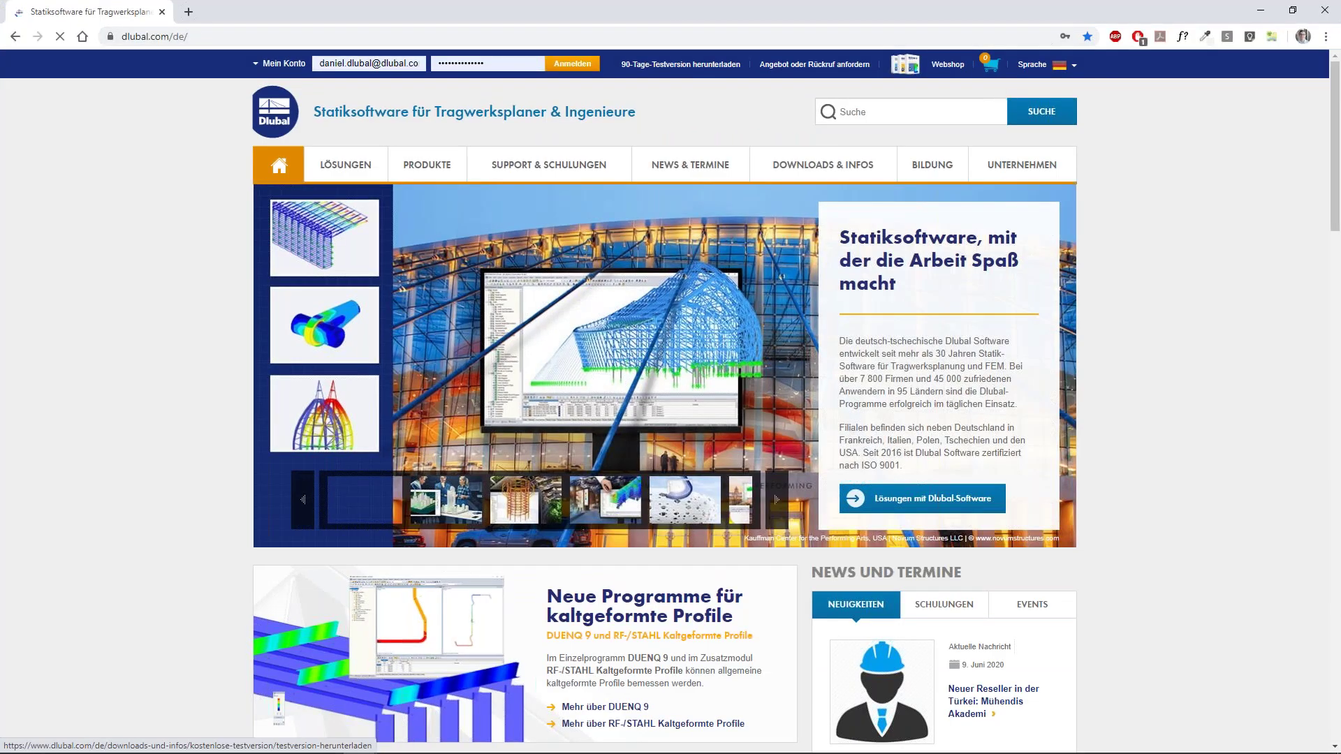
- Switch to the Dlubal website in the browser, set its language to English, and check the support message form
click(1031, 65)
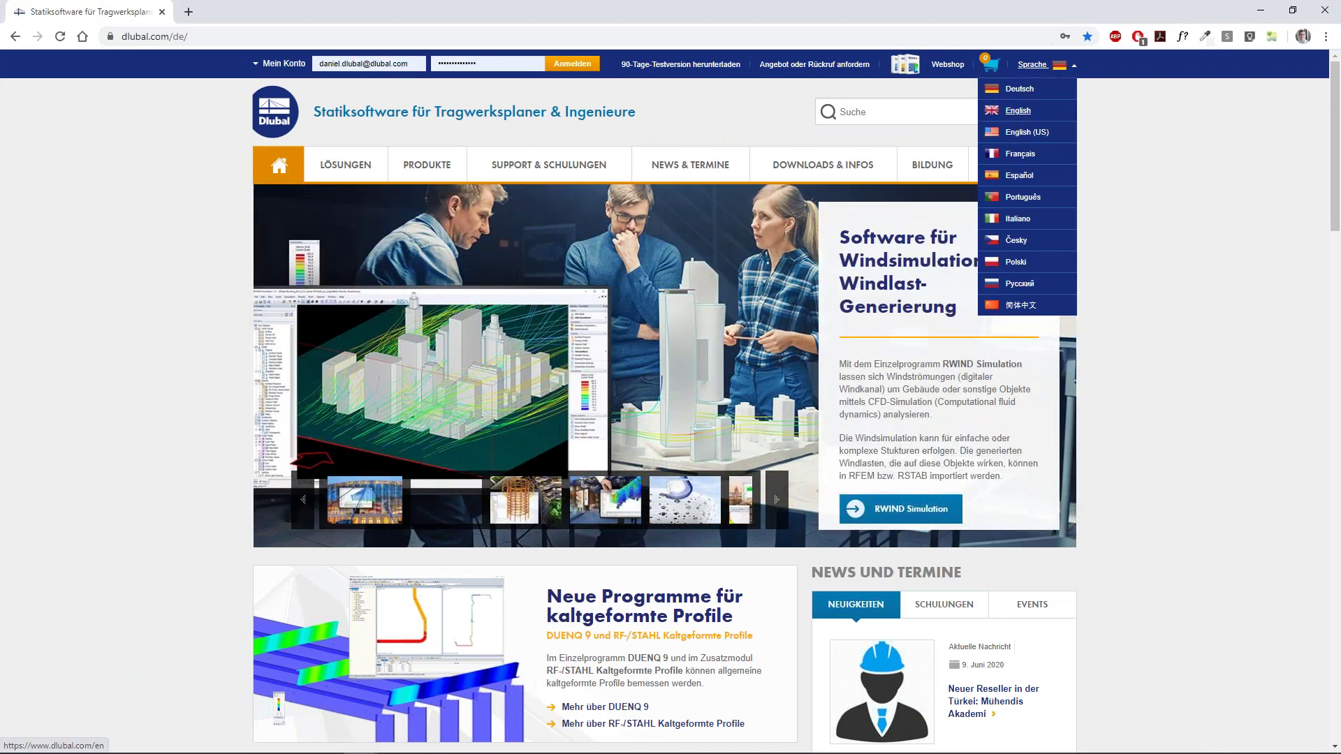
click(1017, 110)
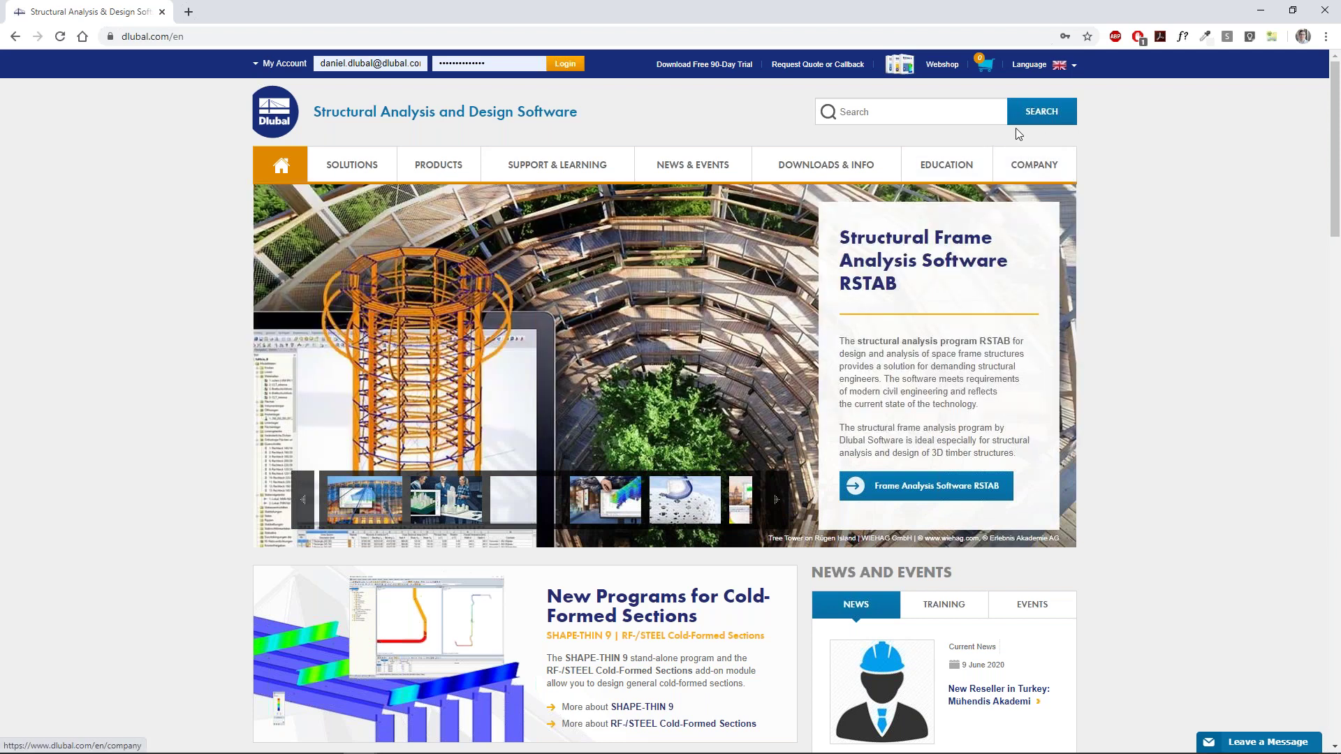
click(1259, 741)
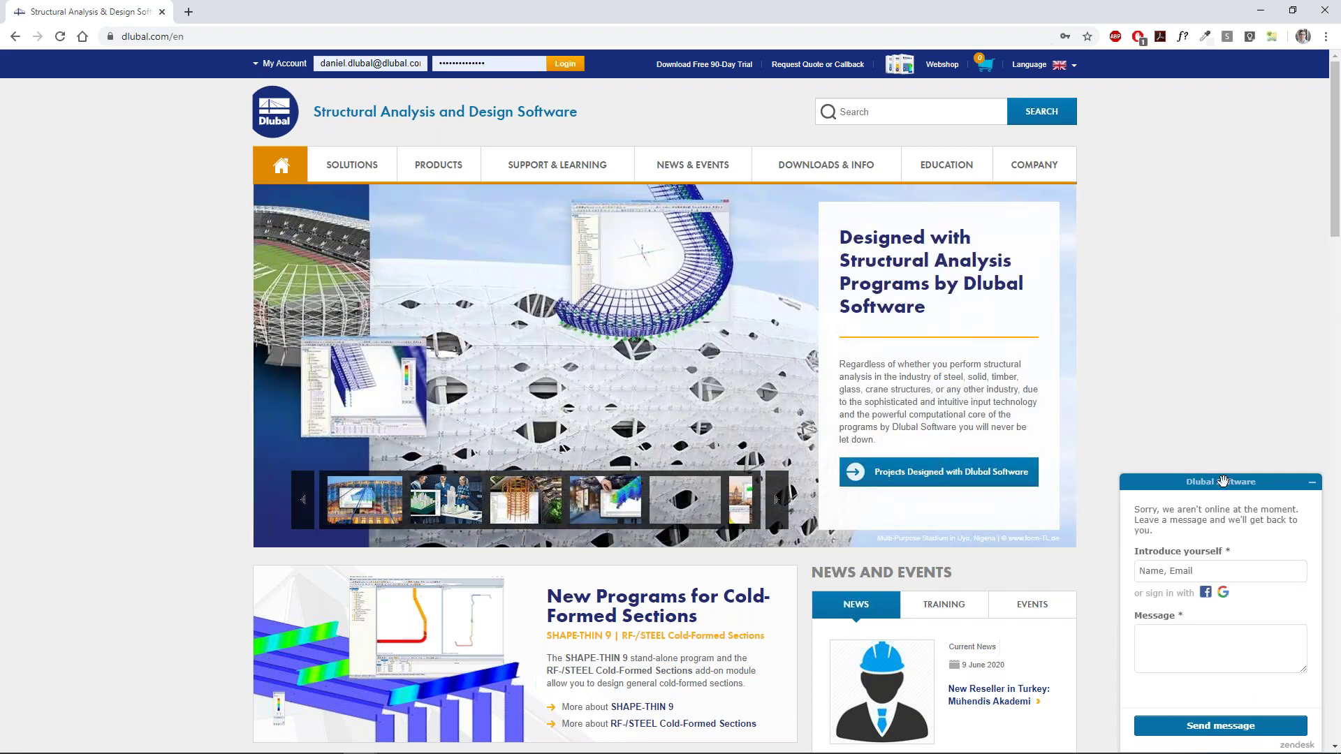
click(1312, 483)
click(919, 122)
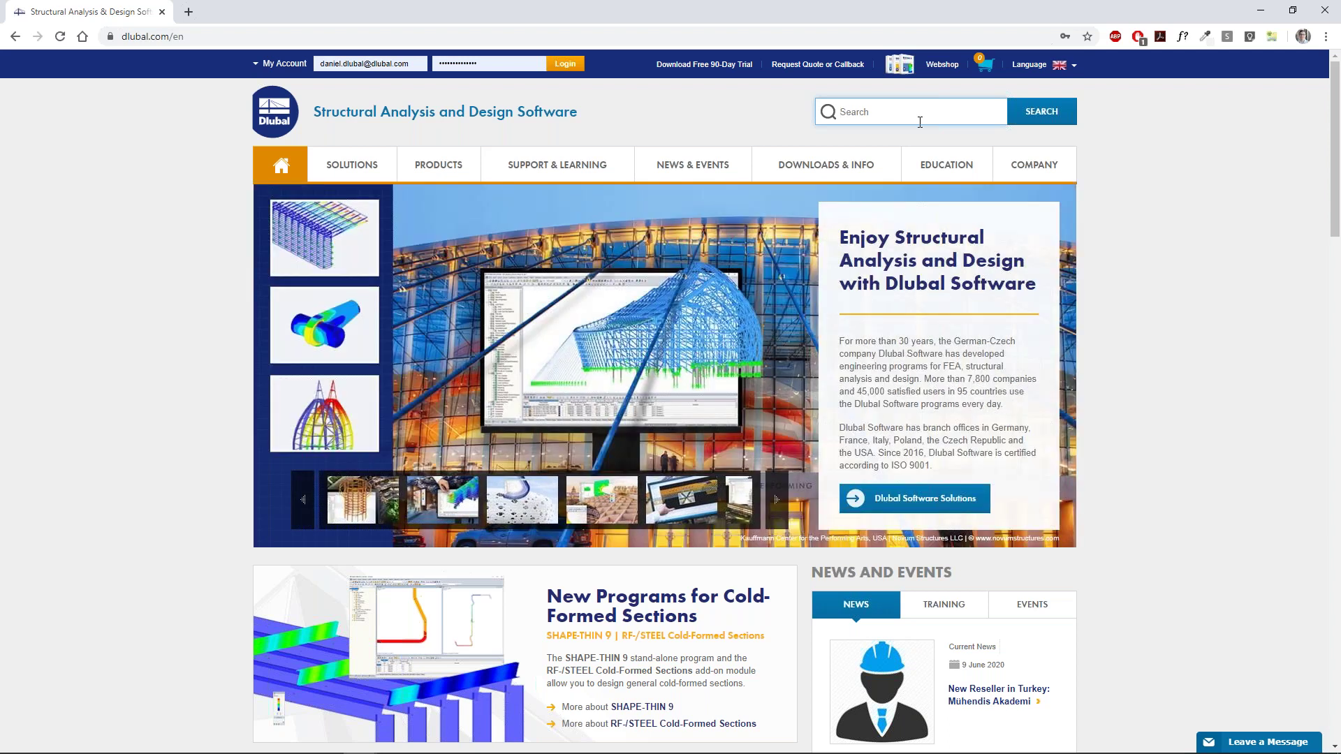
- Open the Dynamic and Seismic Analysis application area on the website and review the listed programs and add-on modules
mouse_move(361, 181)
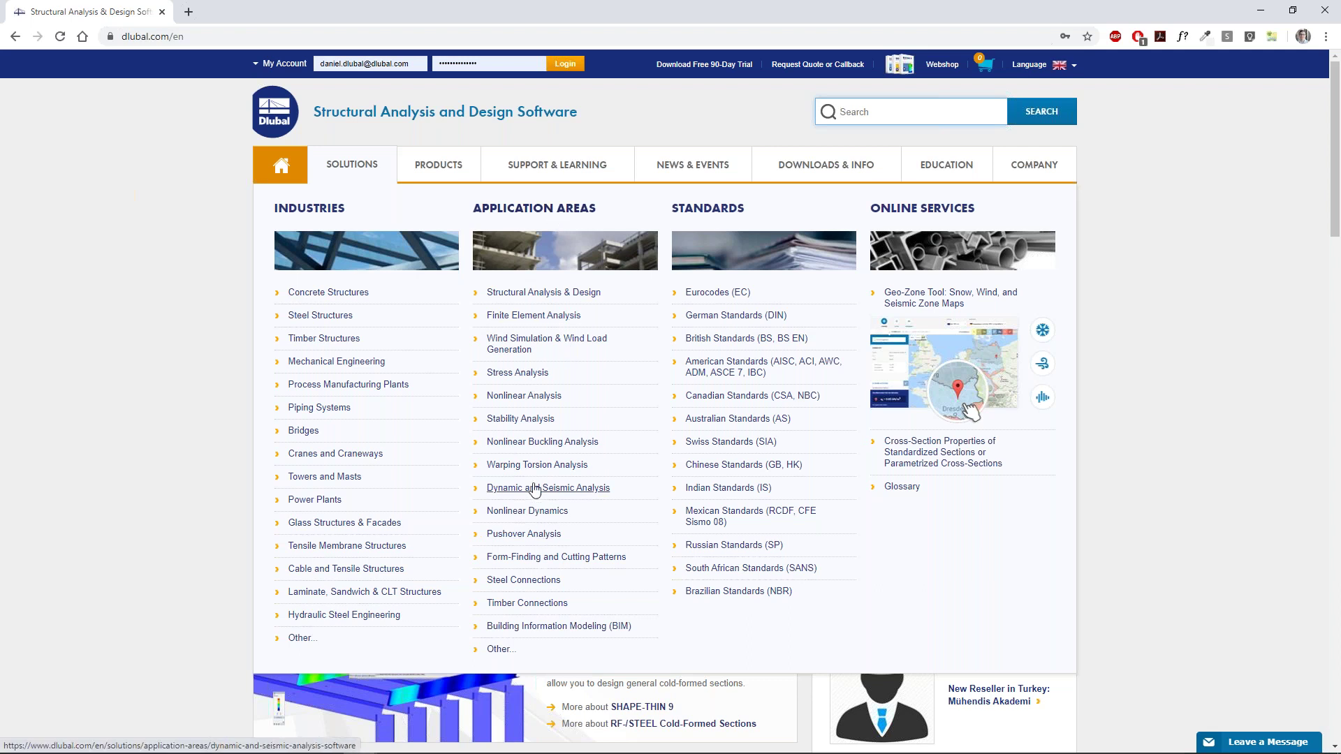
click(558, 490)
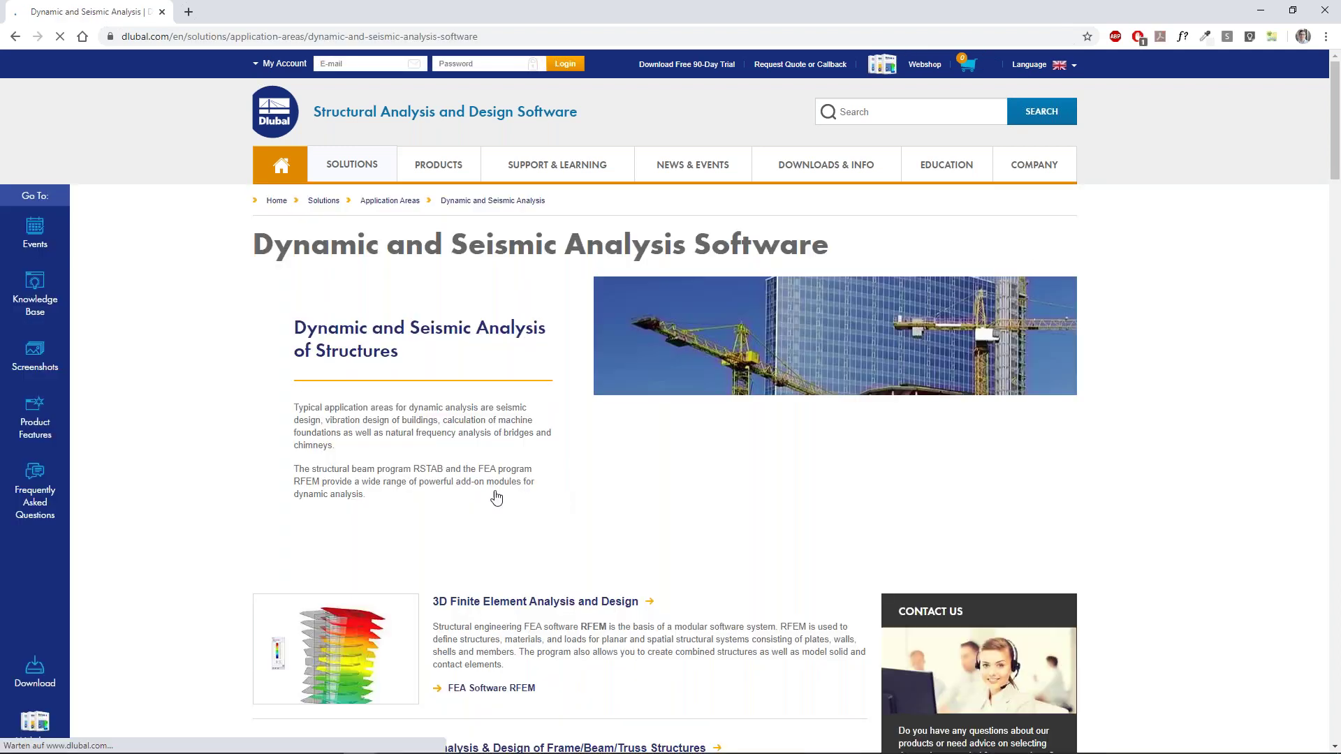
scroll(496, 500, down, 3)
scroll(585, 372, down, 5)
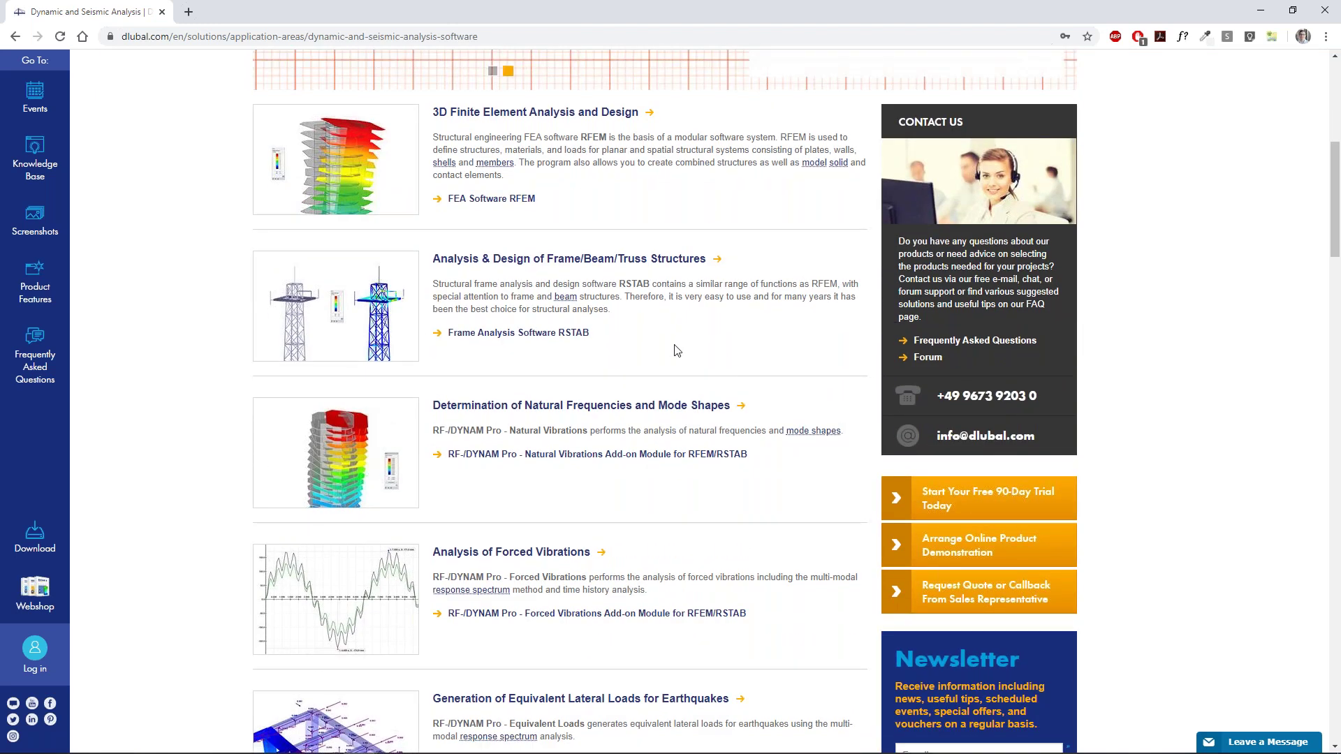
scroll(676, 349, down, 3)
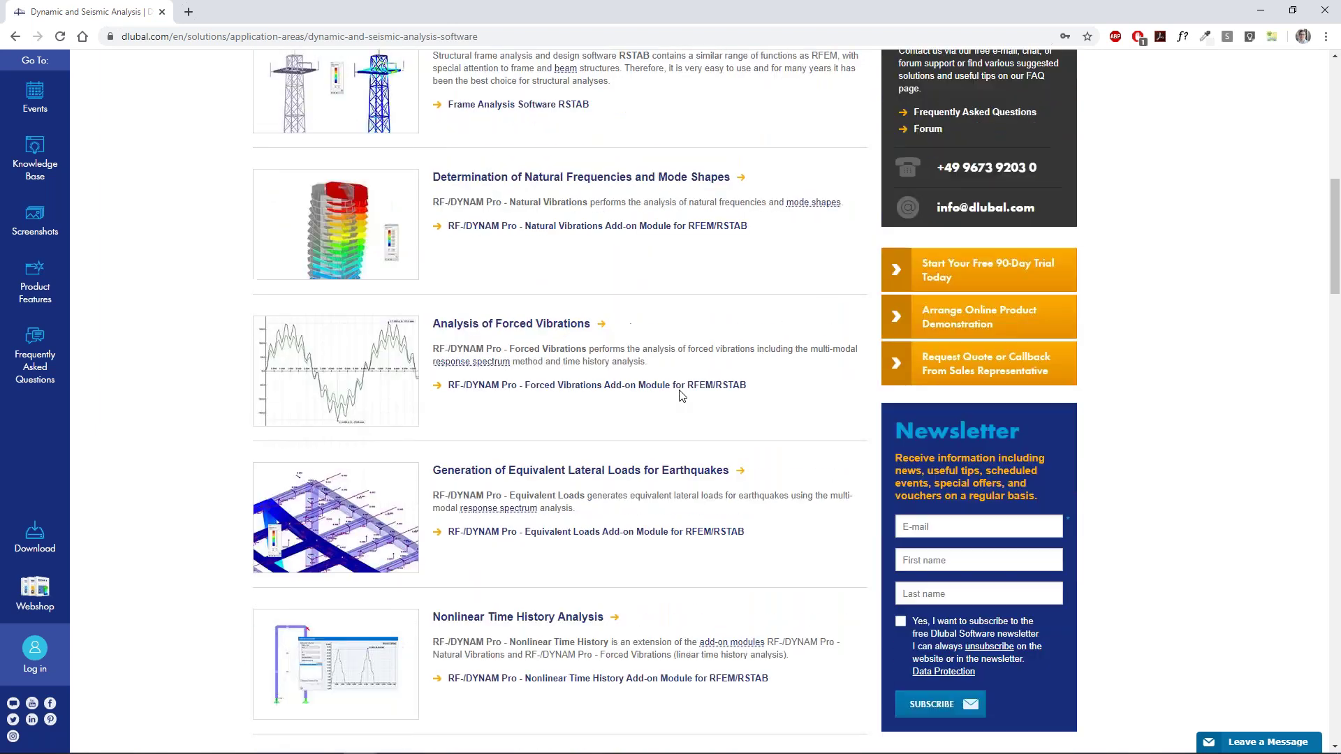
- Open the RF-/DYNAM Pro - Forced Vibrations product page and review the features of time history and response spectrum analysis
click(510, 393)
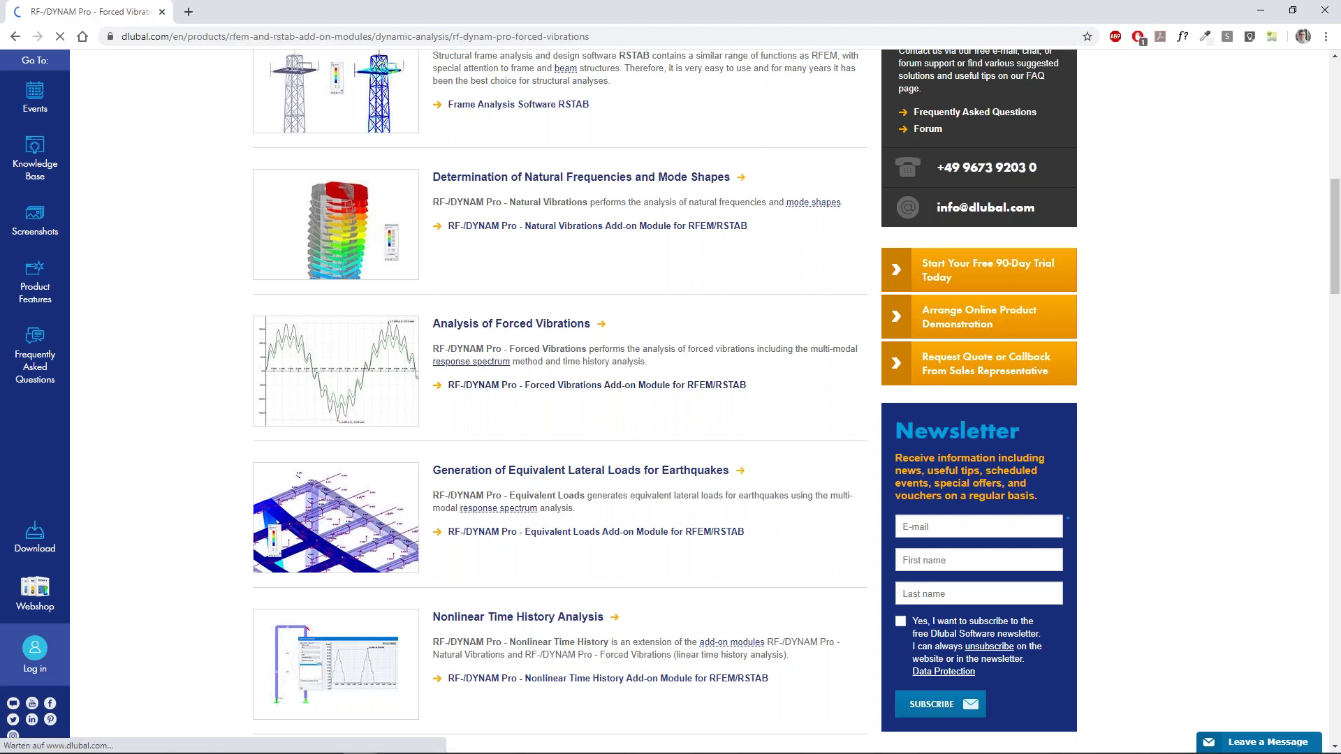
scroll(671, 398, down, 4)
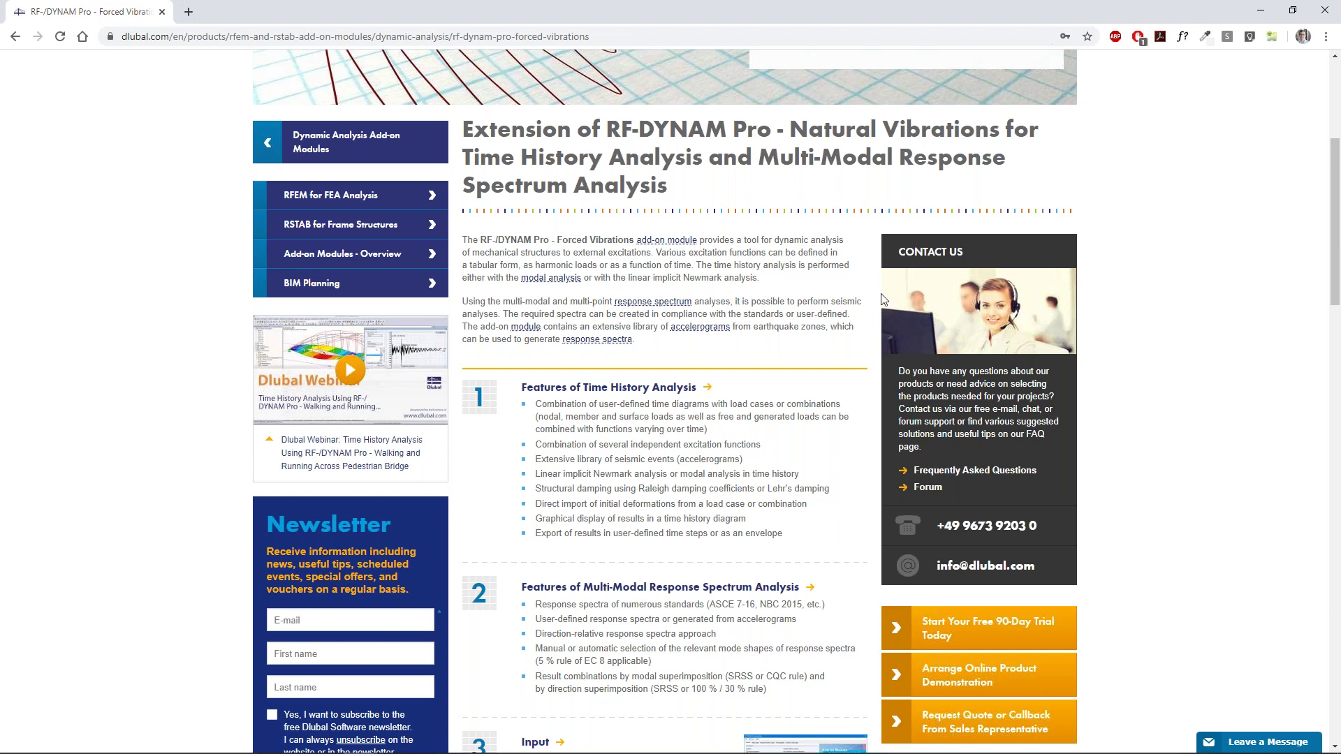
scroll(886, 300, up, 5)
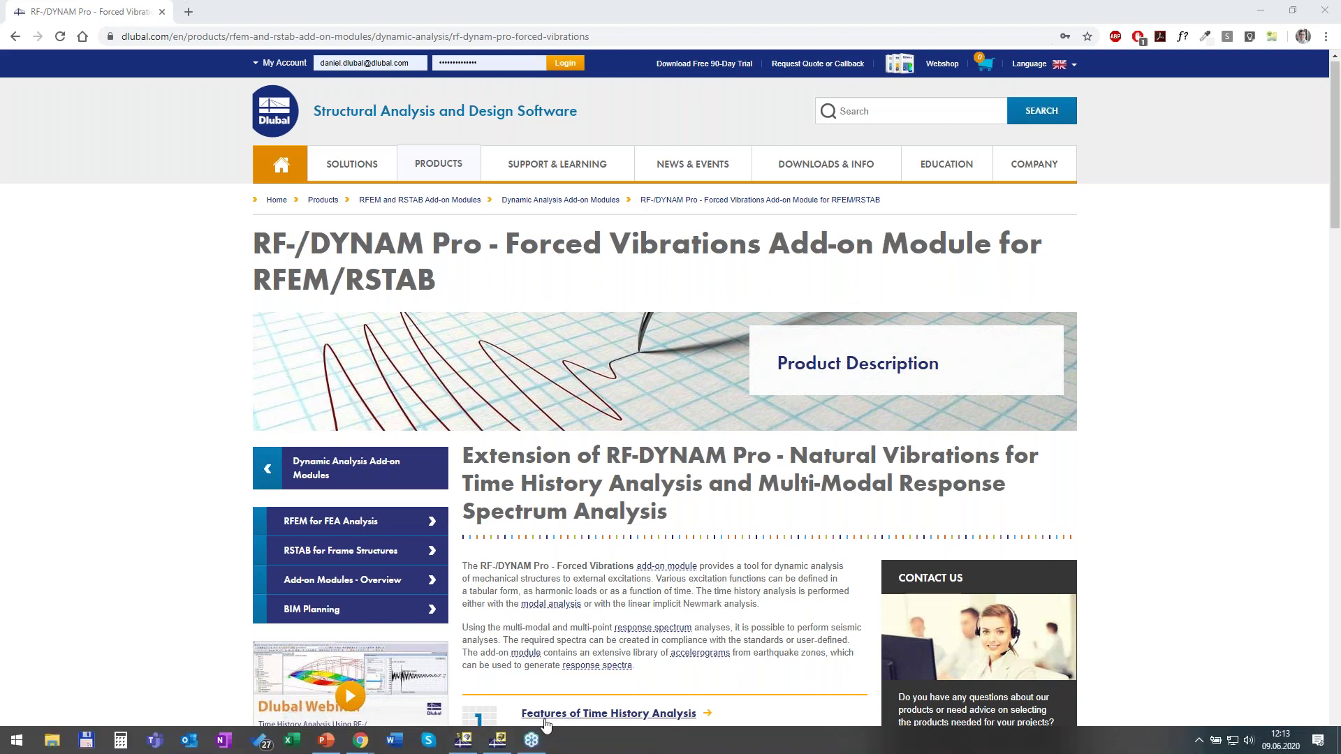
- Return to RFEM and run a plausibility check with warnings on the model and load data of the current load case, generating the FE mesh
click(475, 744)
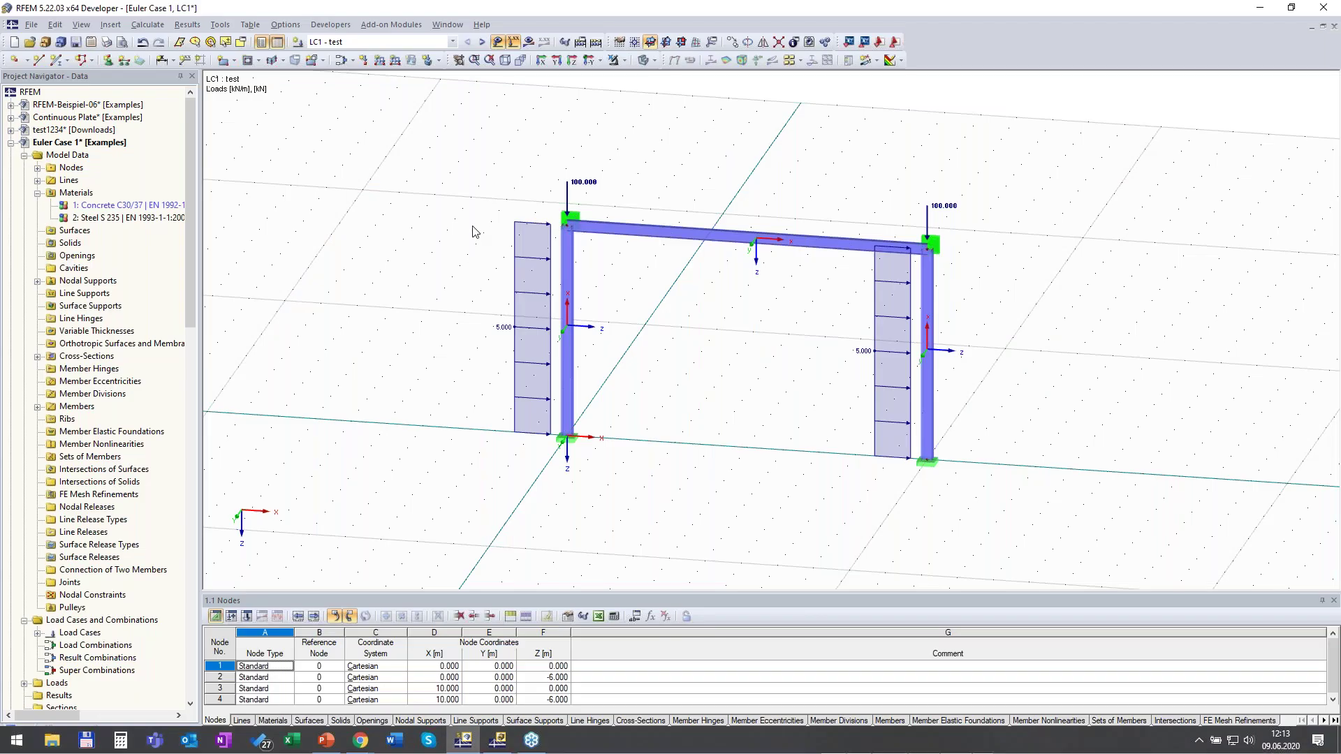
scroll(607, 117, down, 1)
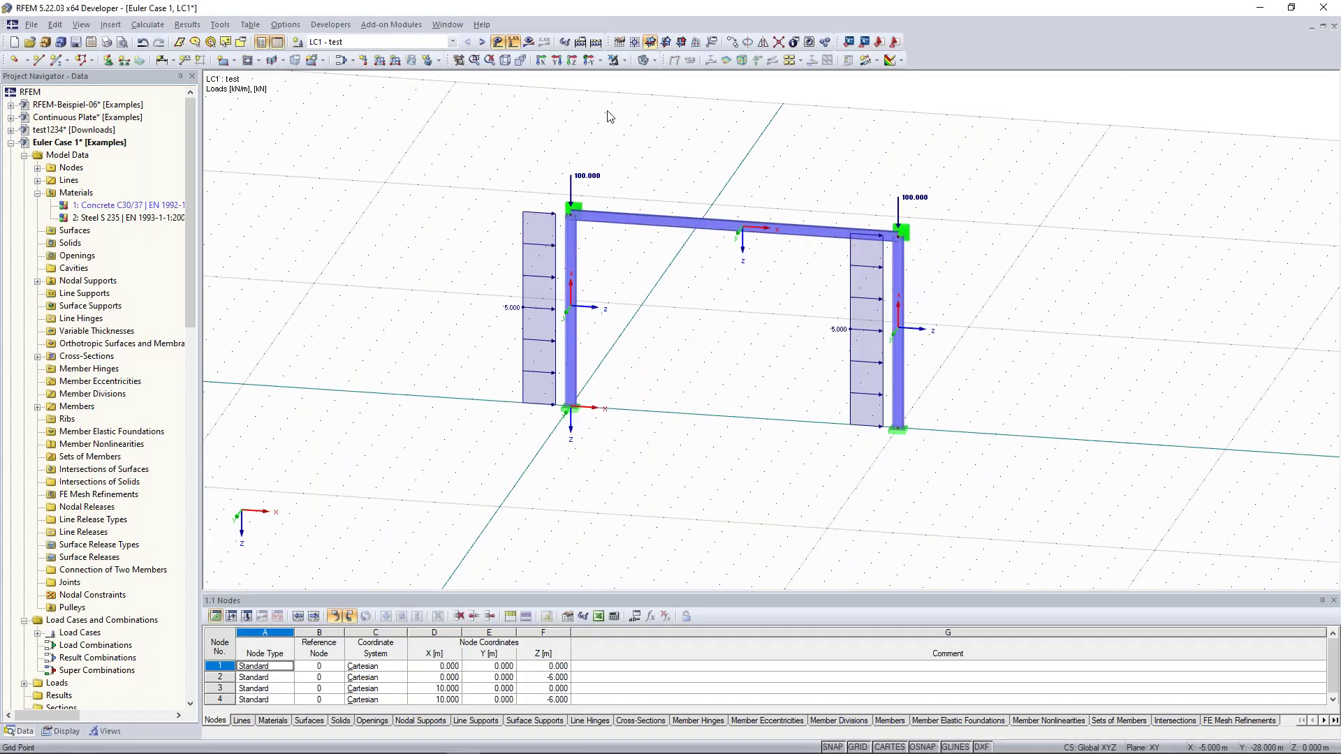
middle_drag(623, 123, 551, 124)
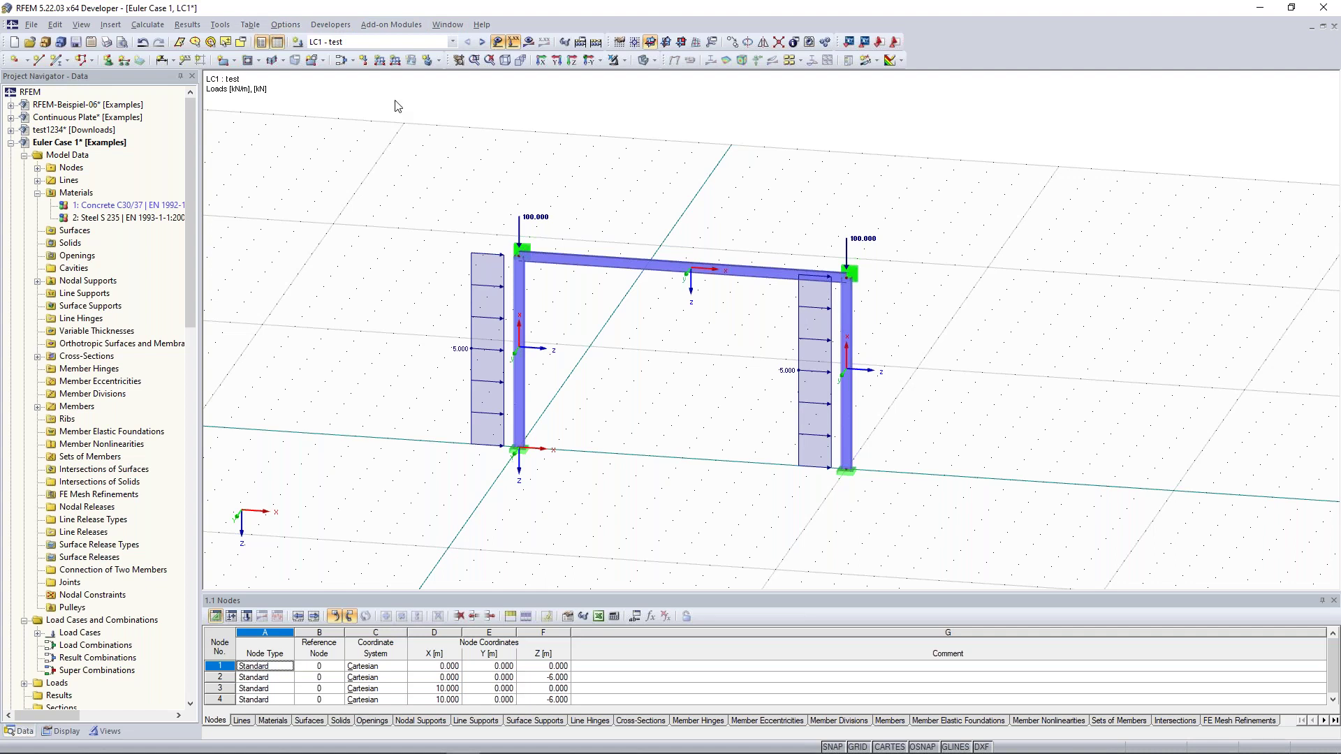
click(565, 43)
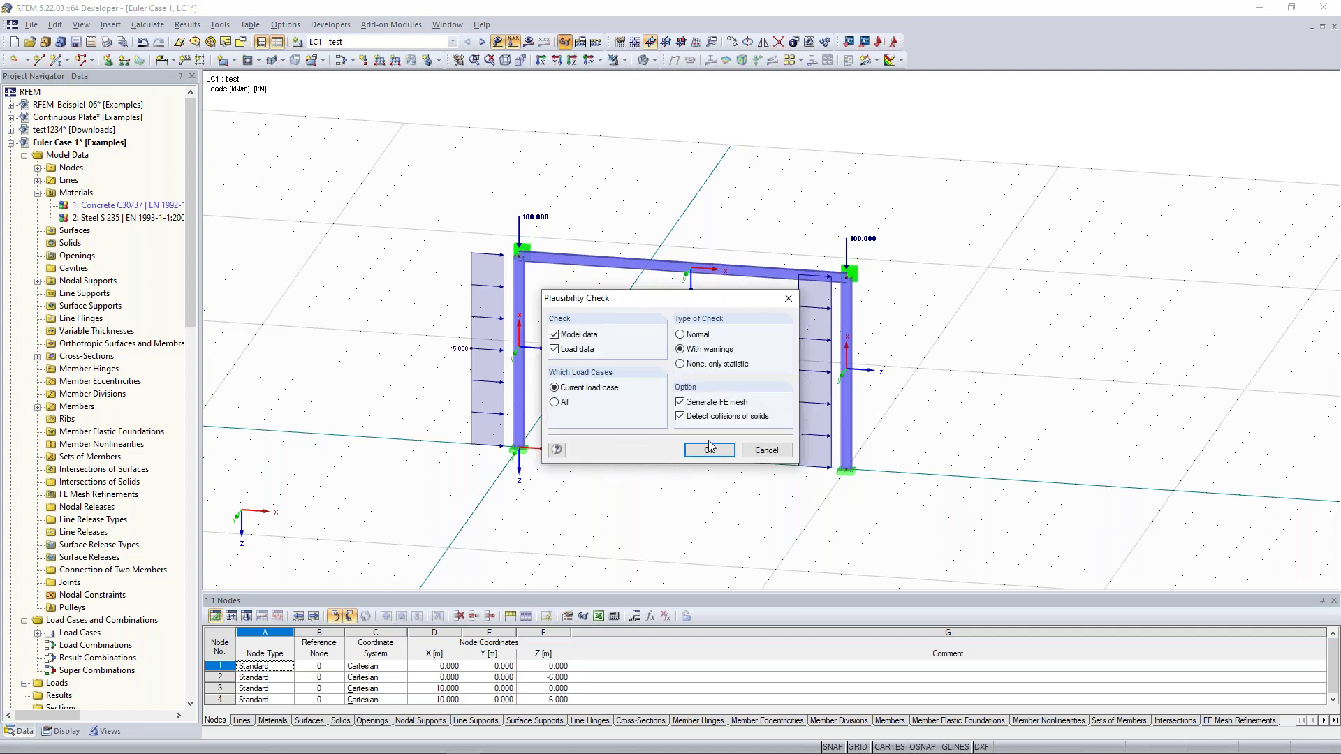
click(708, 448)
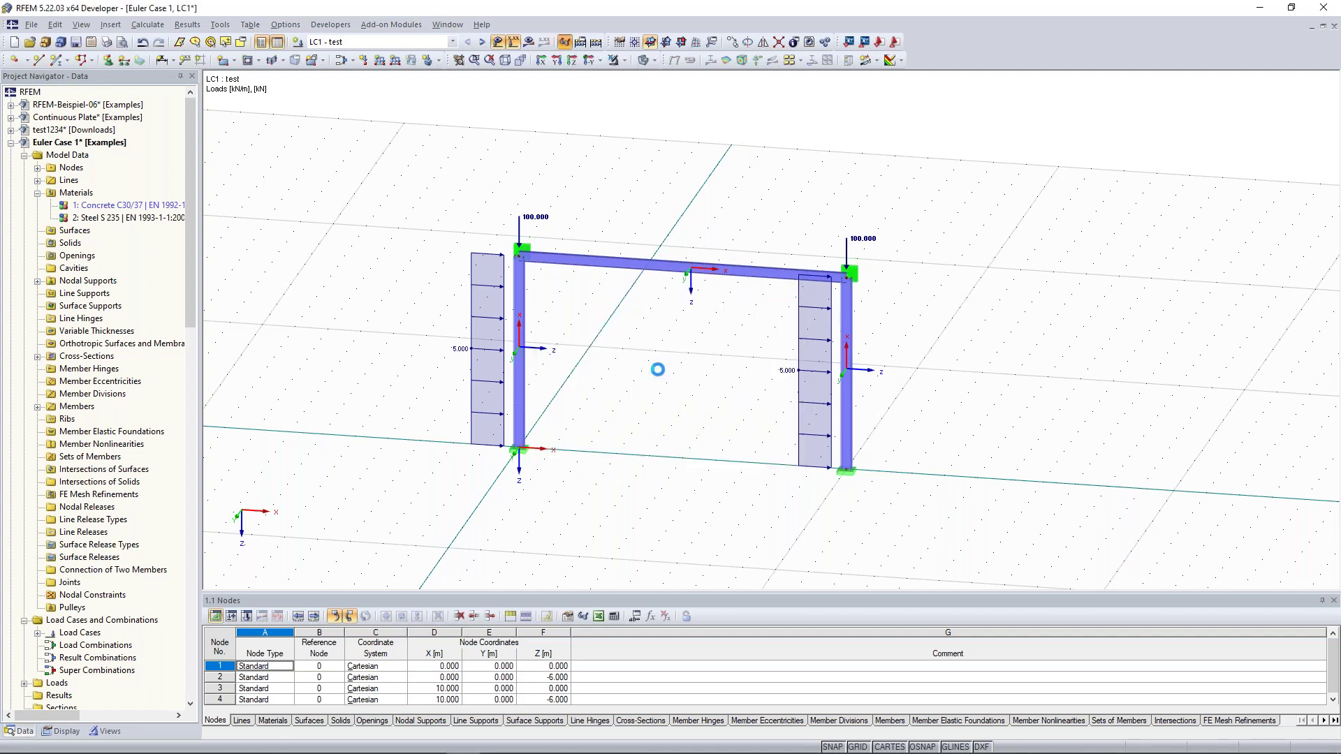
drag(654, 238, 1064, 166)
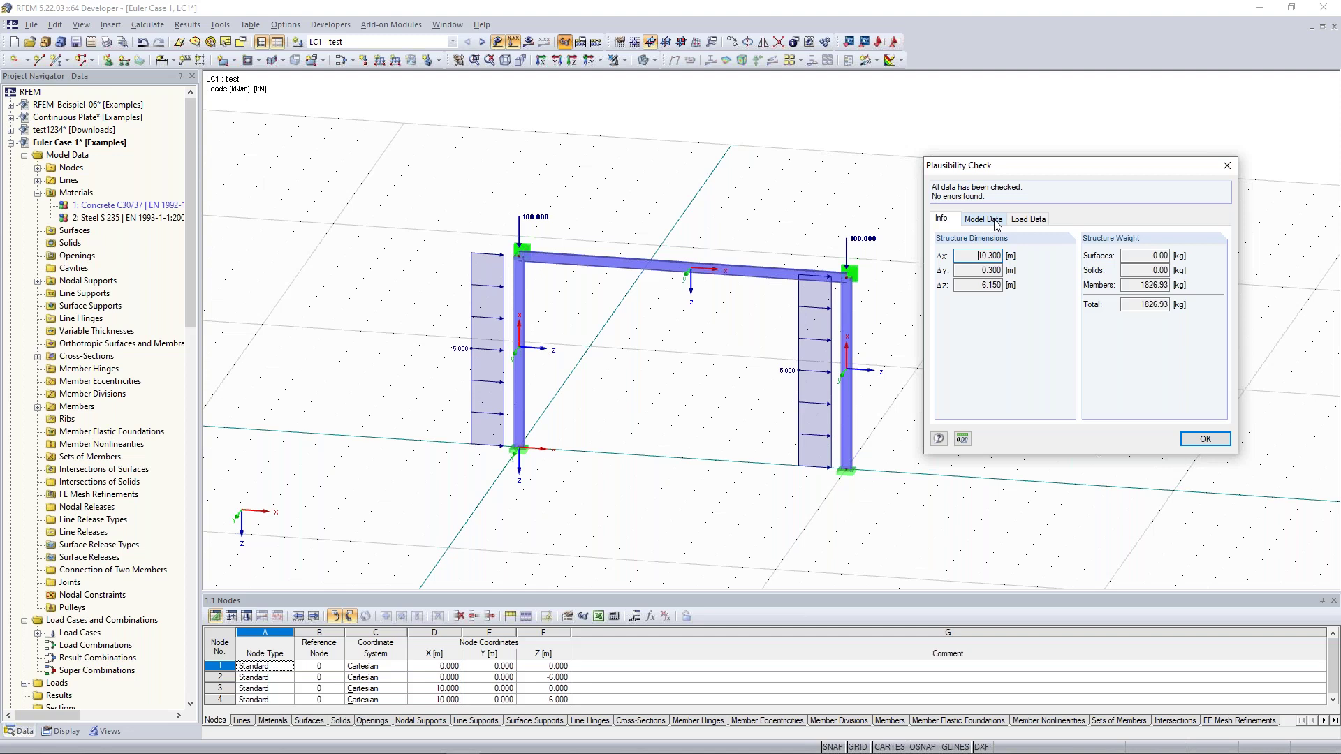
click(1227, 165)
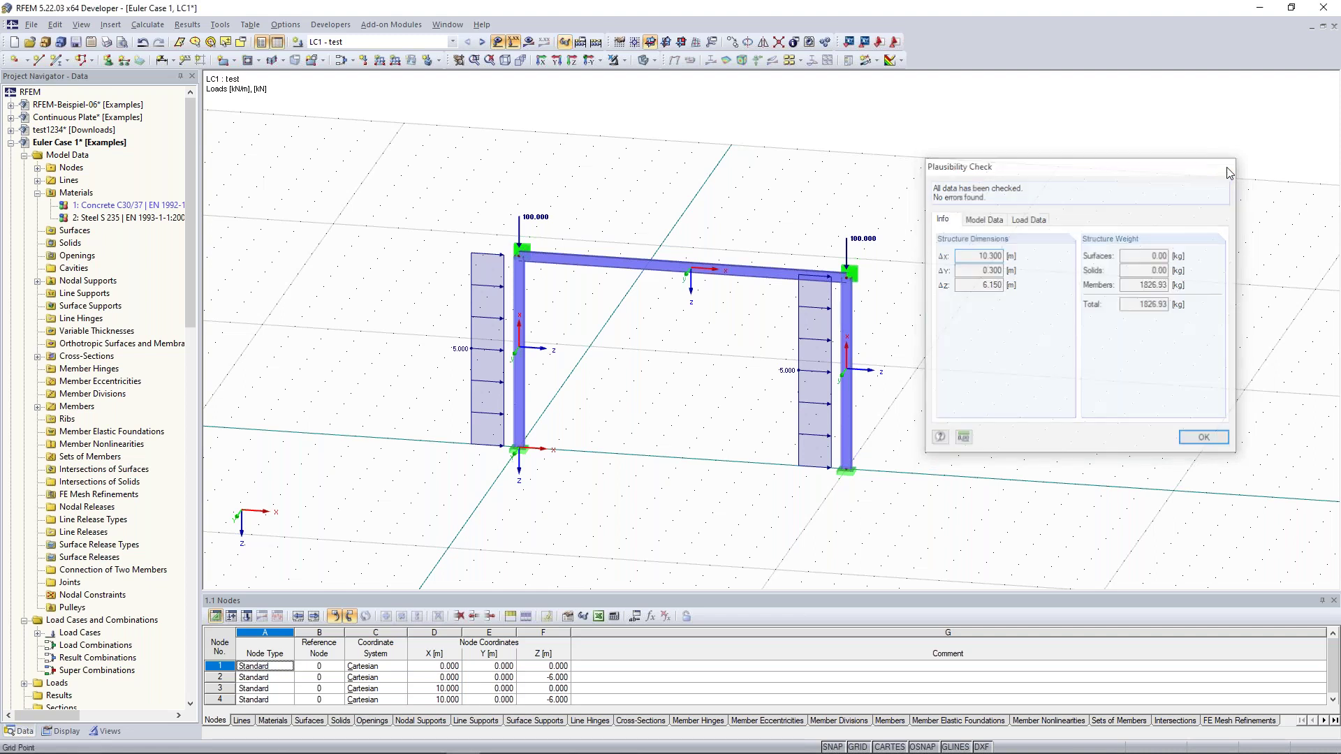
click(225, 26)
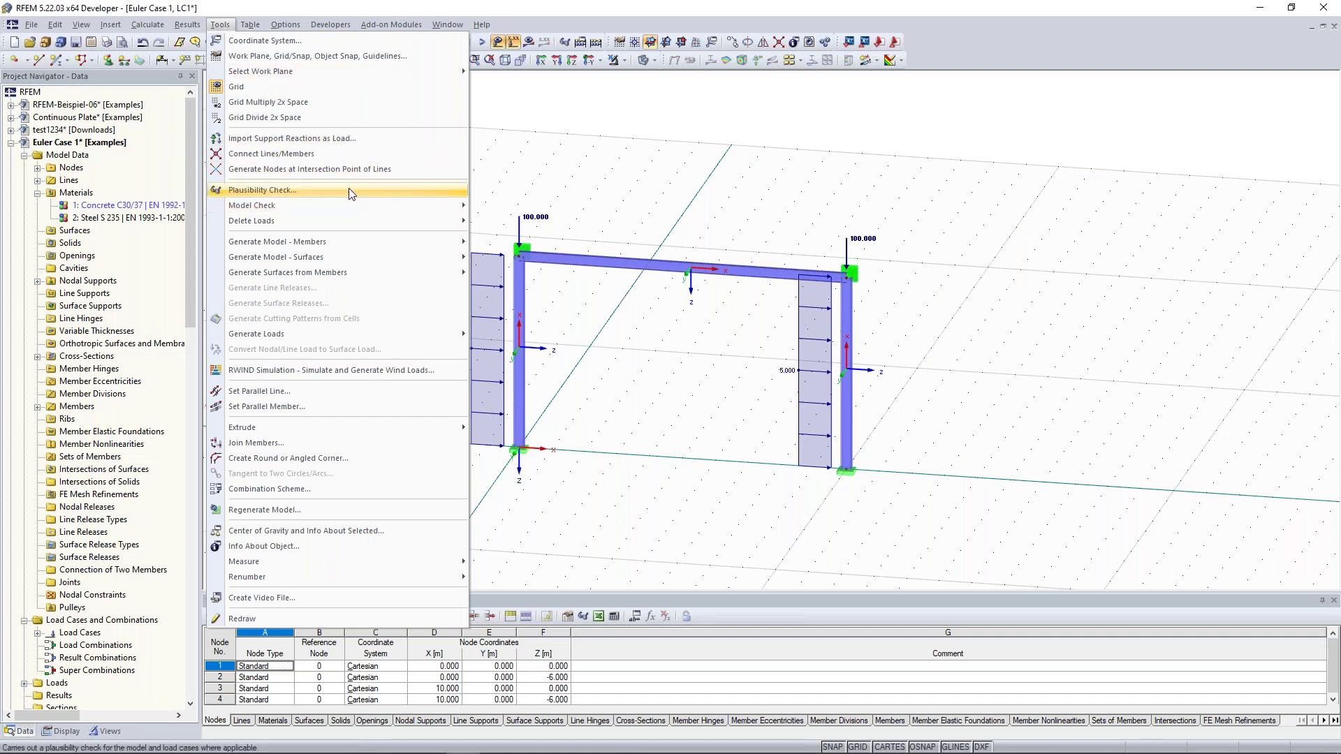
- Review the available model check options and look through the add-on modules of the Euler Case 1 model
mouse_move(356, 206)
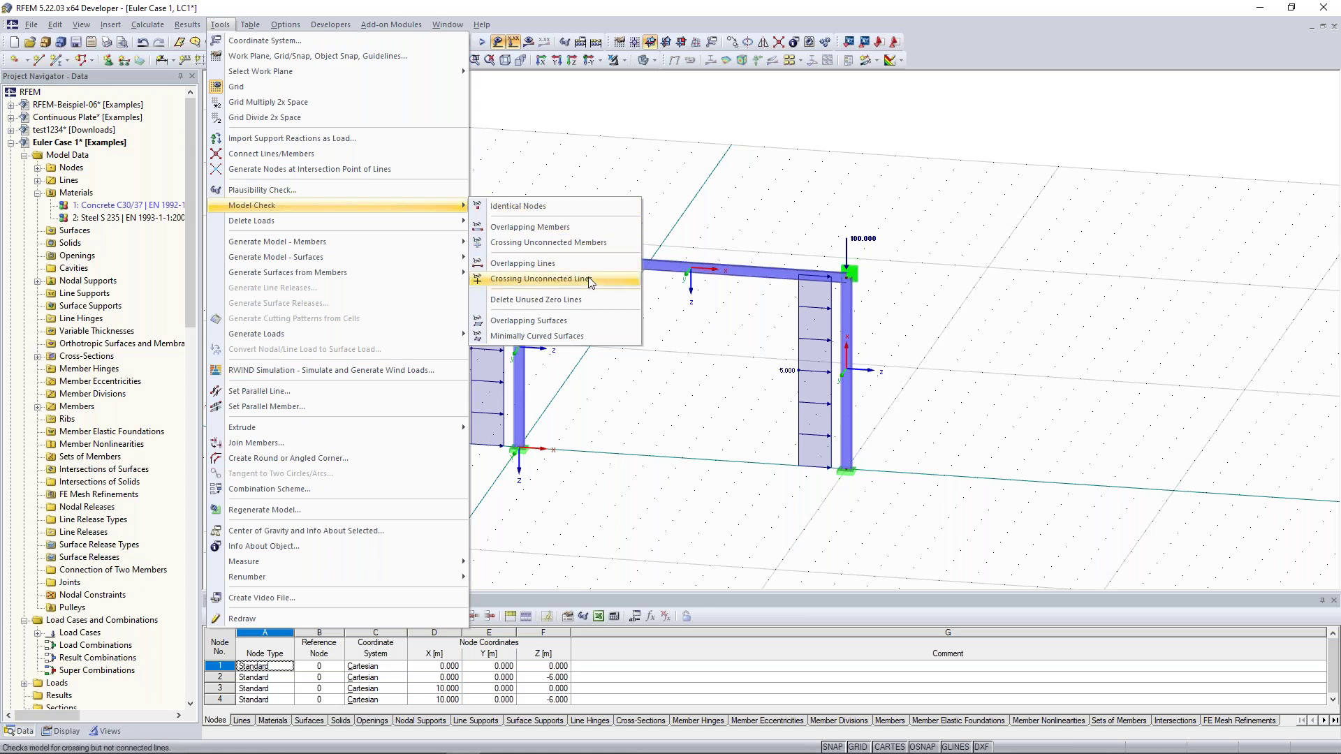
click(618, 11)
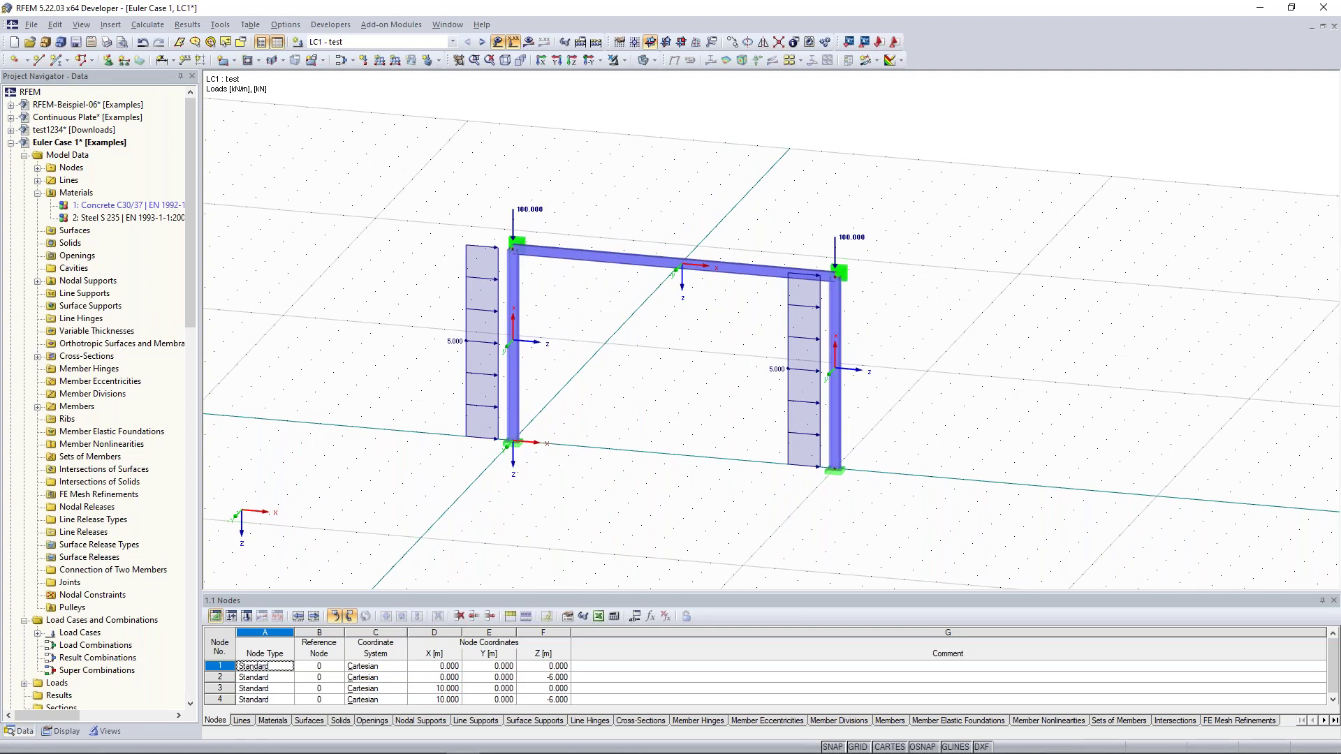
scroll(190, 338, down, 5)
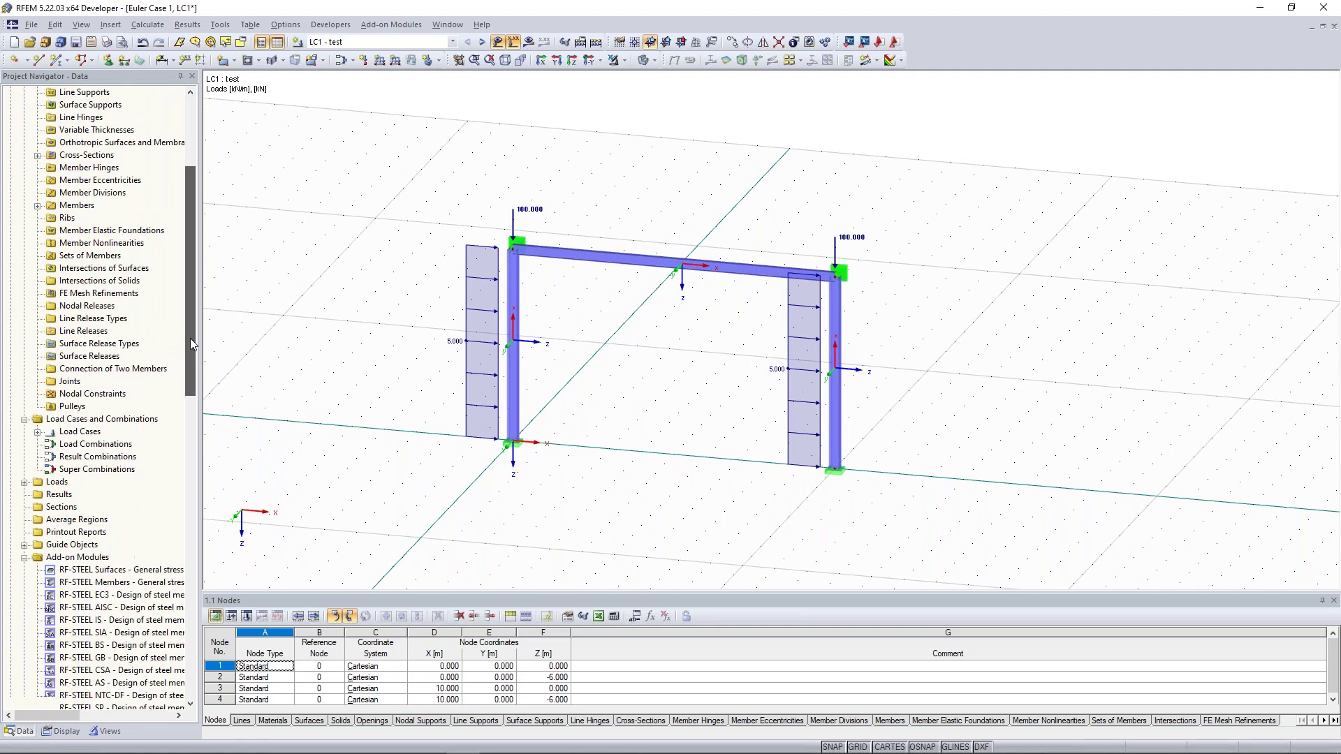
scroll(190, 340, down, 15)
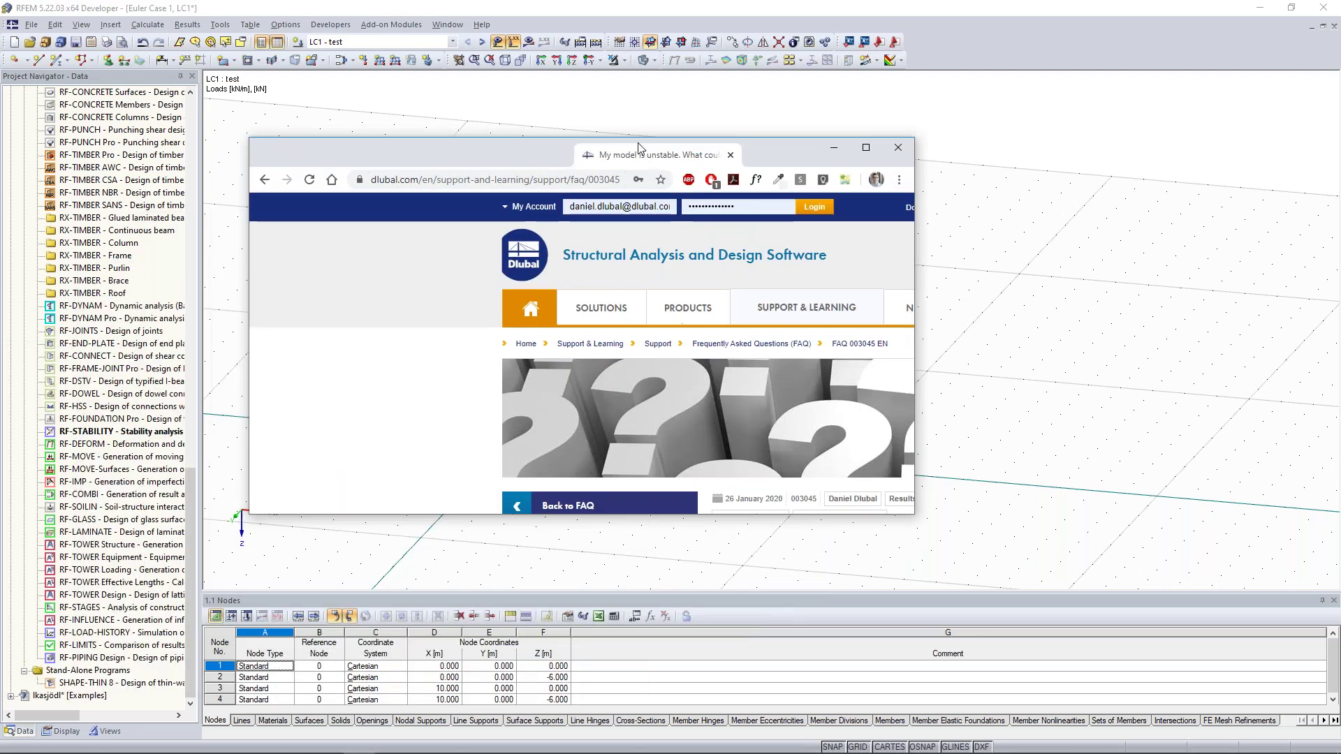
- Switch to the browser, maximize the Dlubal FAQ 003045 on unstable models, and read its Check of Modeling section
double_click(638, 143)
scroll(384, 405, down, 2)
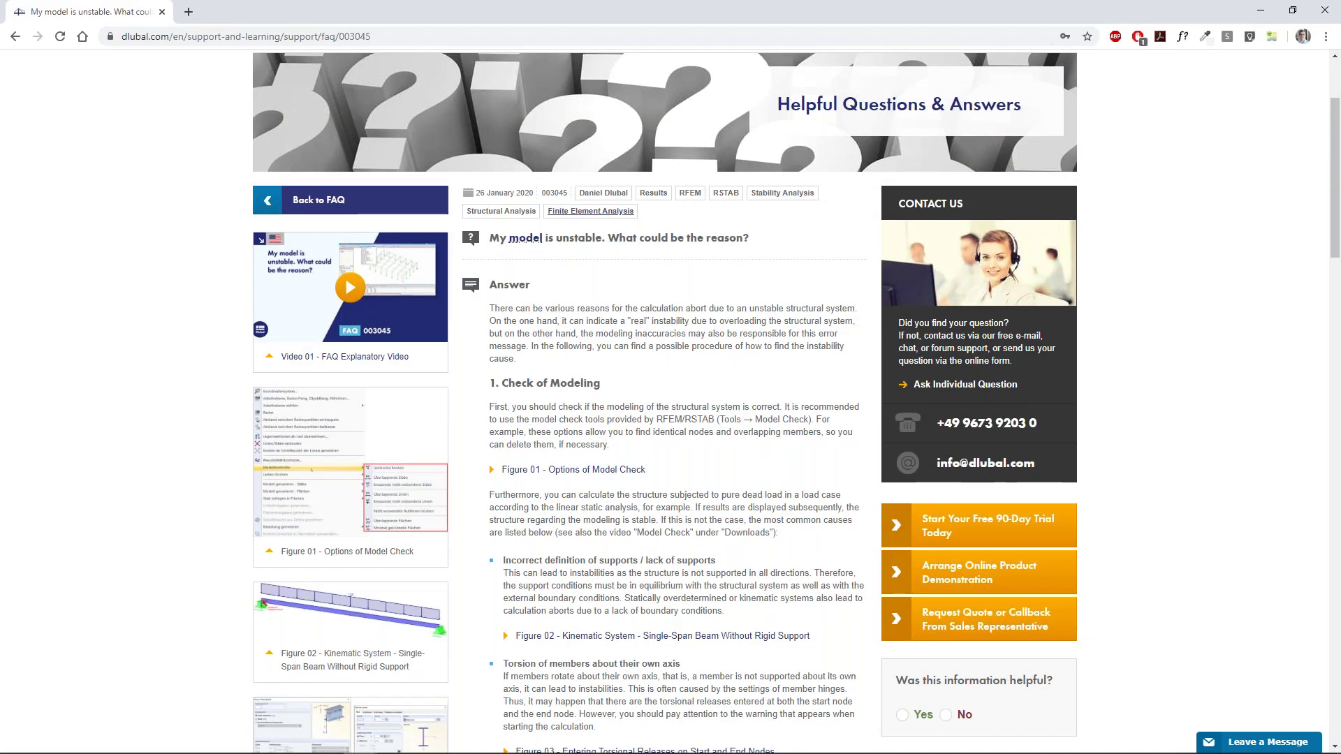
scroll(503, 327, down, 1)
drag(489, 326, 629, 326)
click(630, 322)
scroll(612, 340, down, 1)
scroll(612, 340, down, 2)
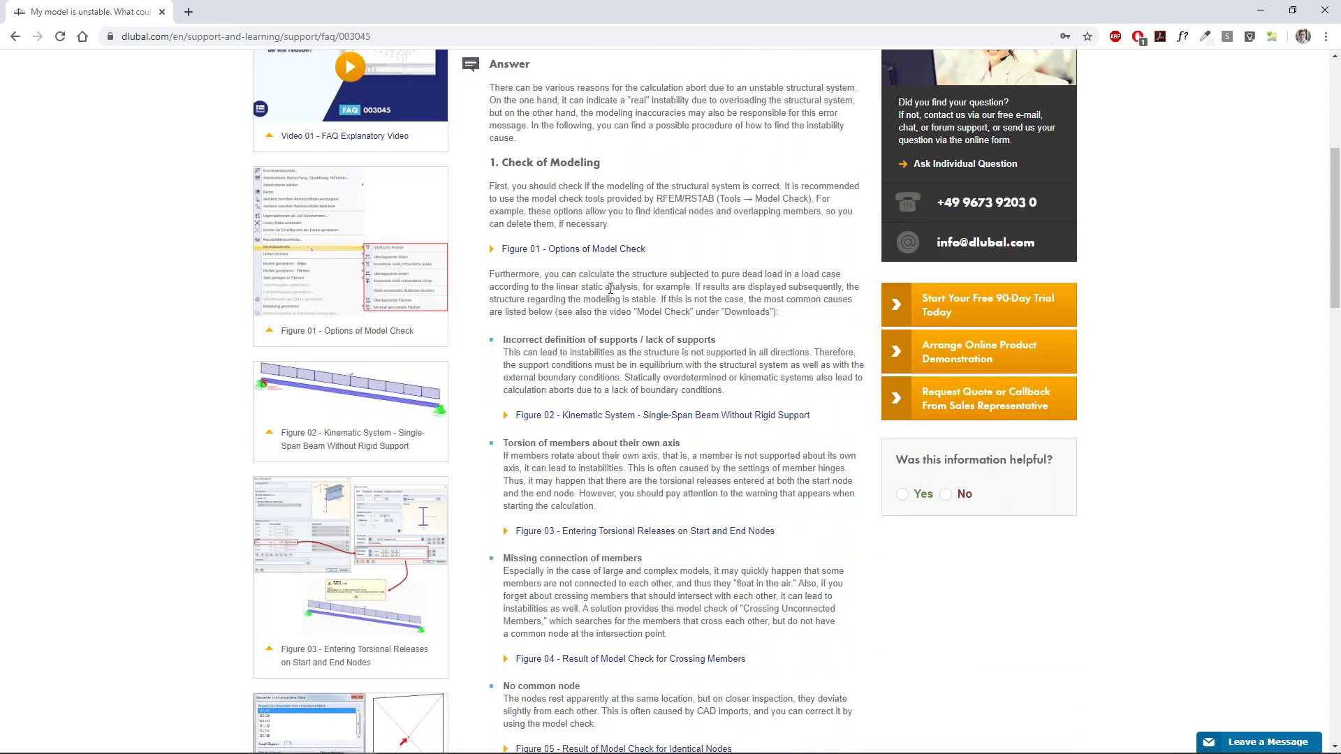
scroll(610, 289, down, 5)
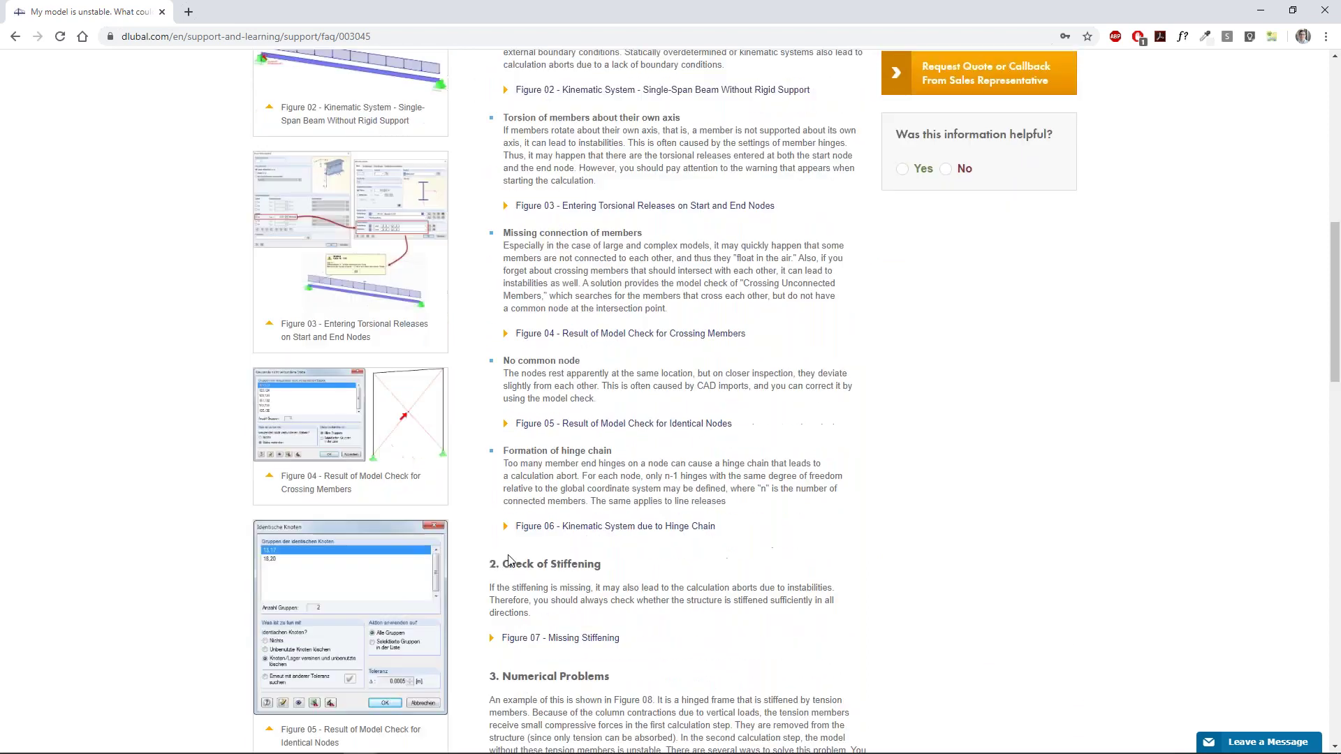
- Read the FAQ sections Check of Stiffening, Numerical Problems and Detecting Causes of Instability, down to the downloads and links
drag(490, 567, 618, 570)
scroll(500, 525, down, 3)
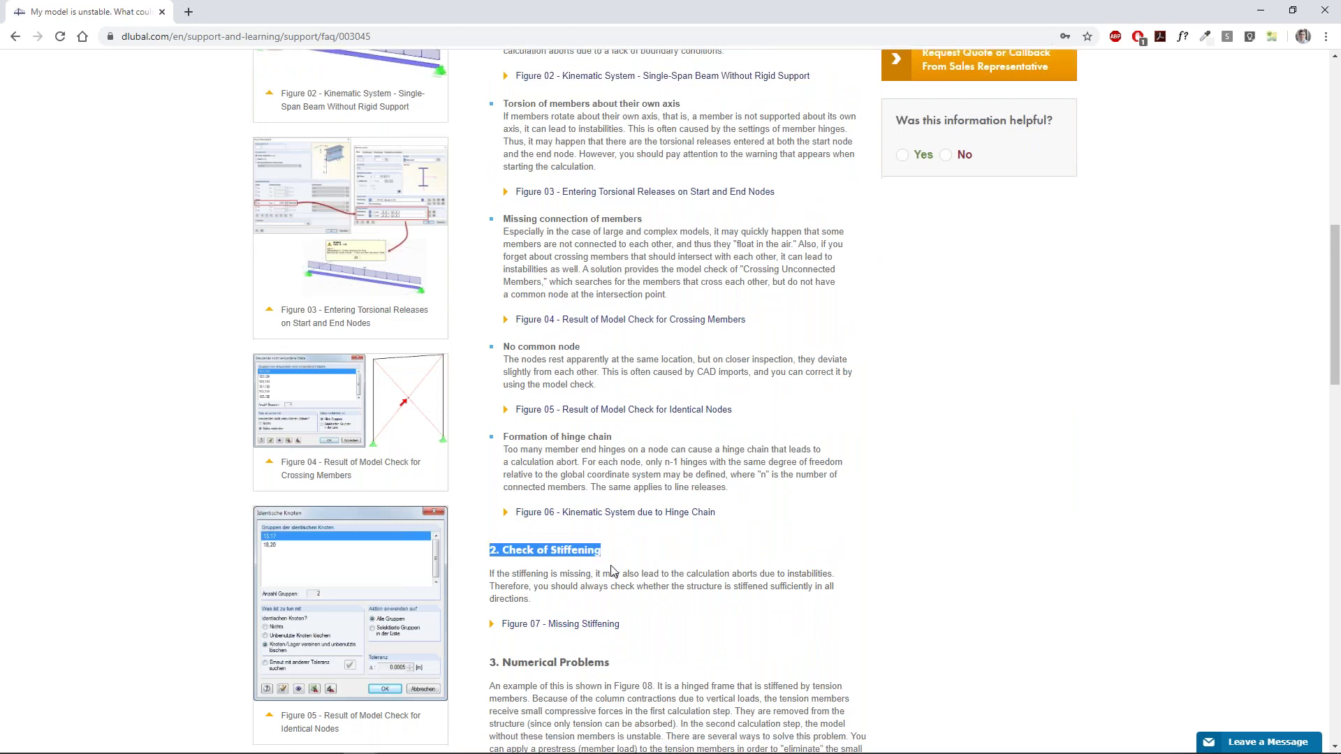
drag(491, 515, 621, 519)
click(624, 518)
scroll(624, 518, down, 5)
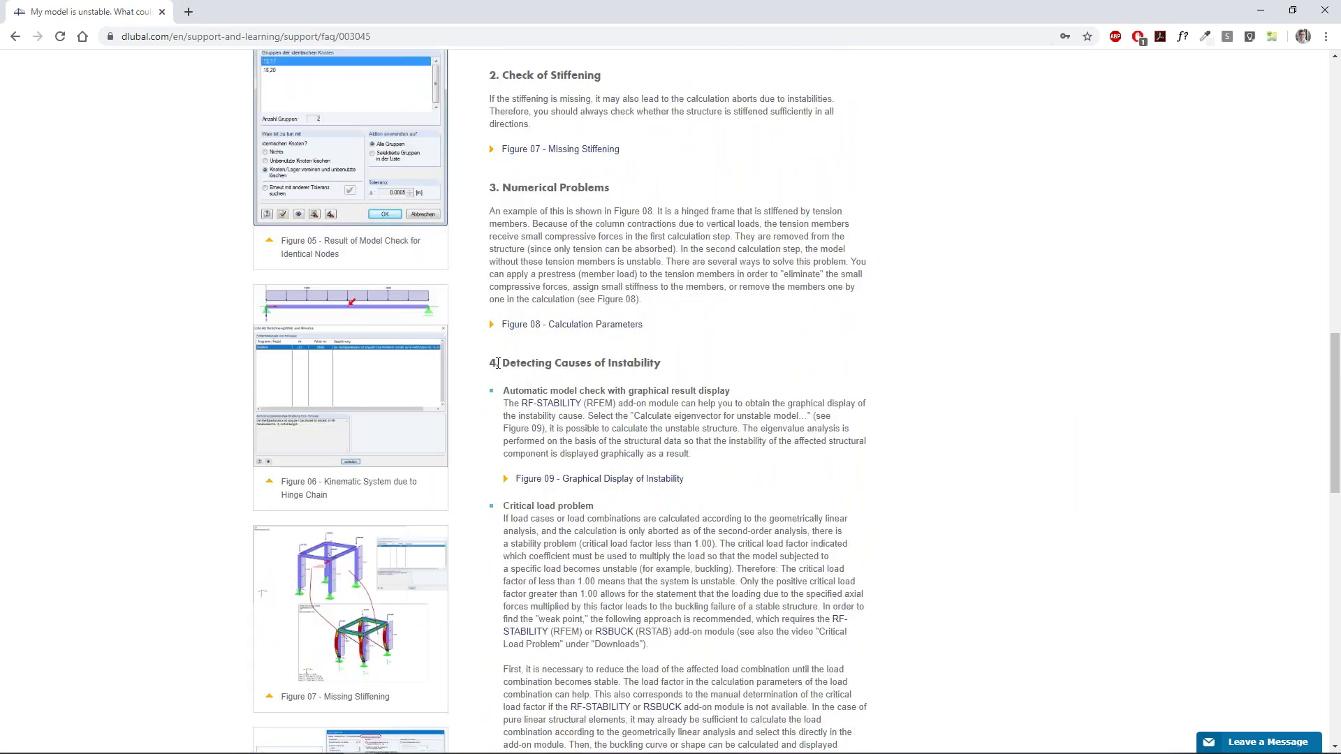
drag(503, 358, 688, 362)
click(703, 360)
scroll(704, 368, down, 2)
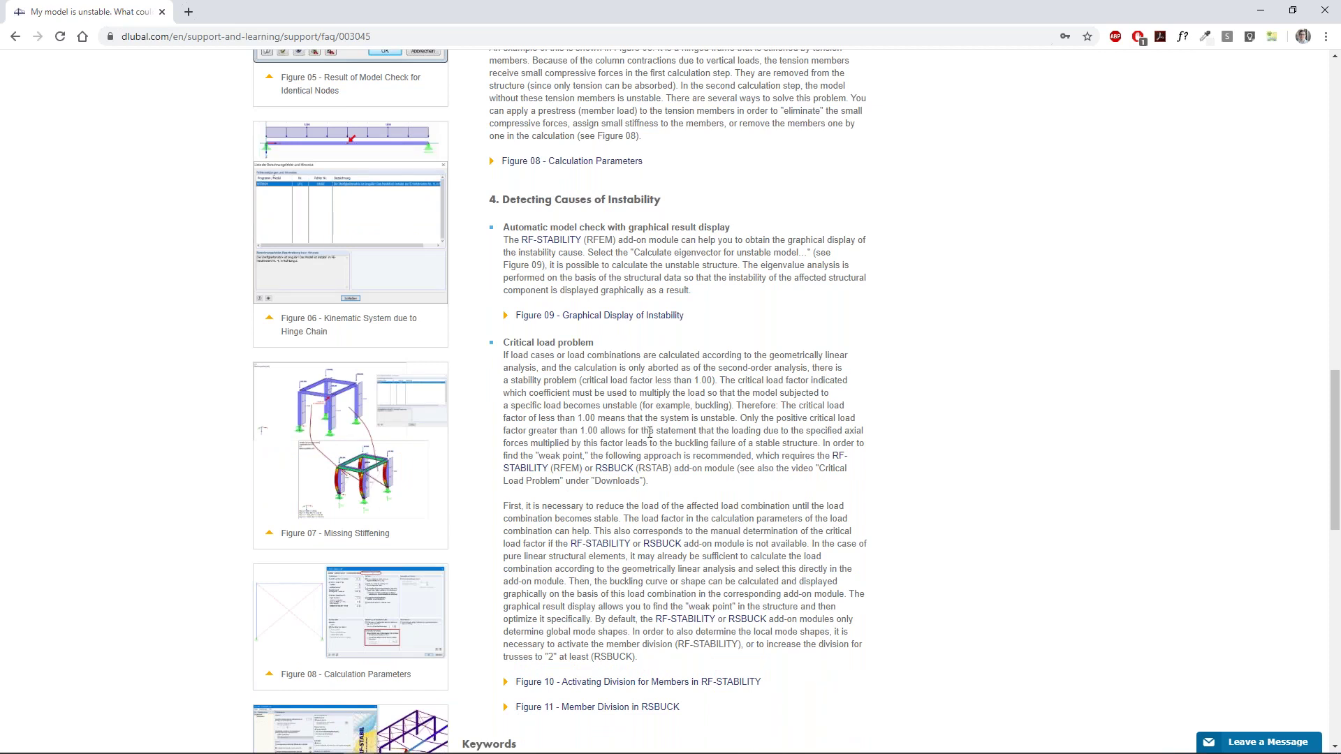
scroll(649, 432, down, 4)
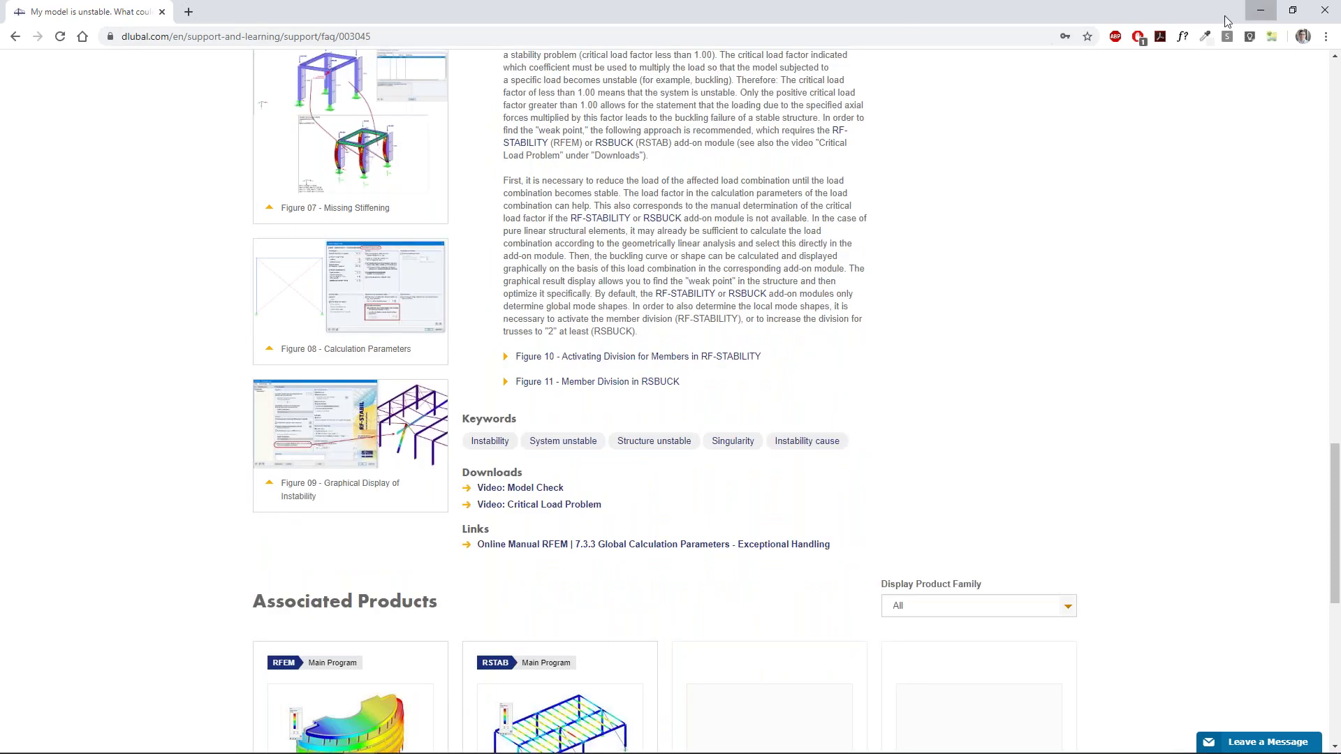
- Return to RFEM and browse the steel, concrete and timber add-on modules in the project tree
click(1257, 10)
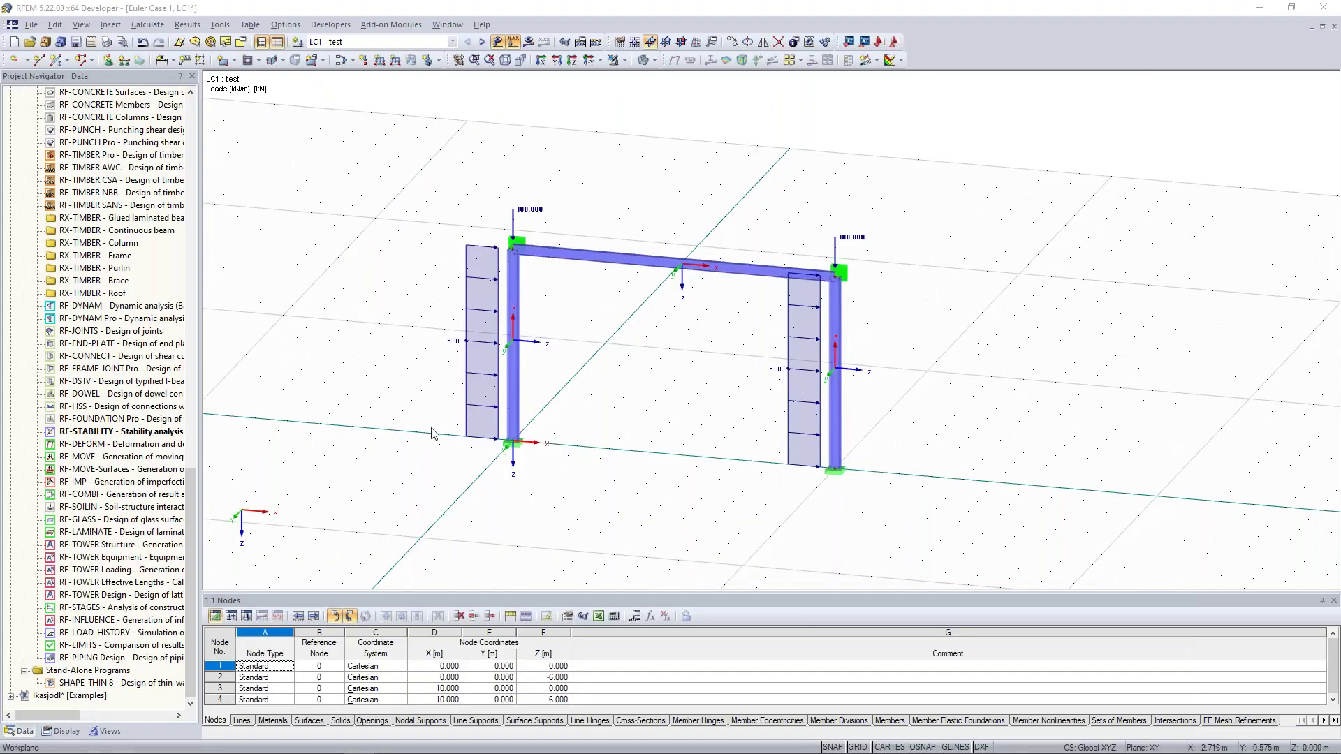
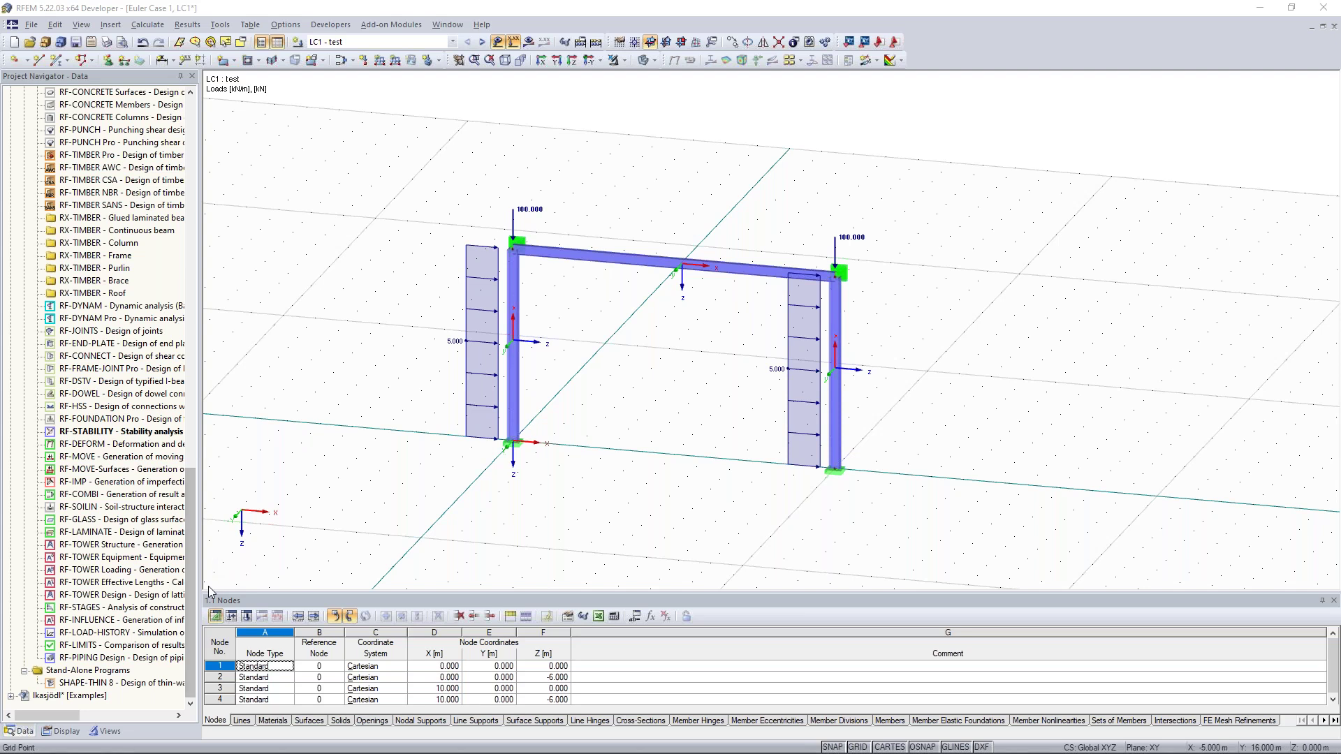
drag(188, 543, 191, 434)
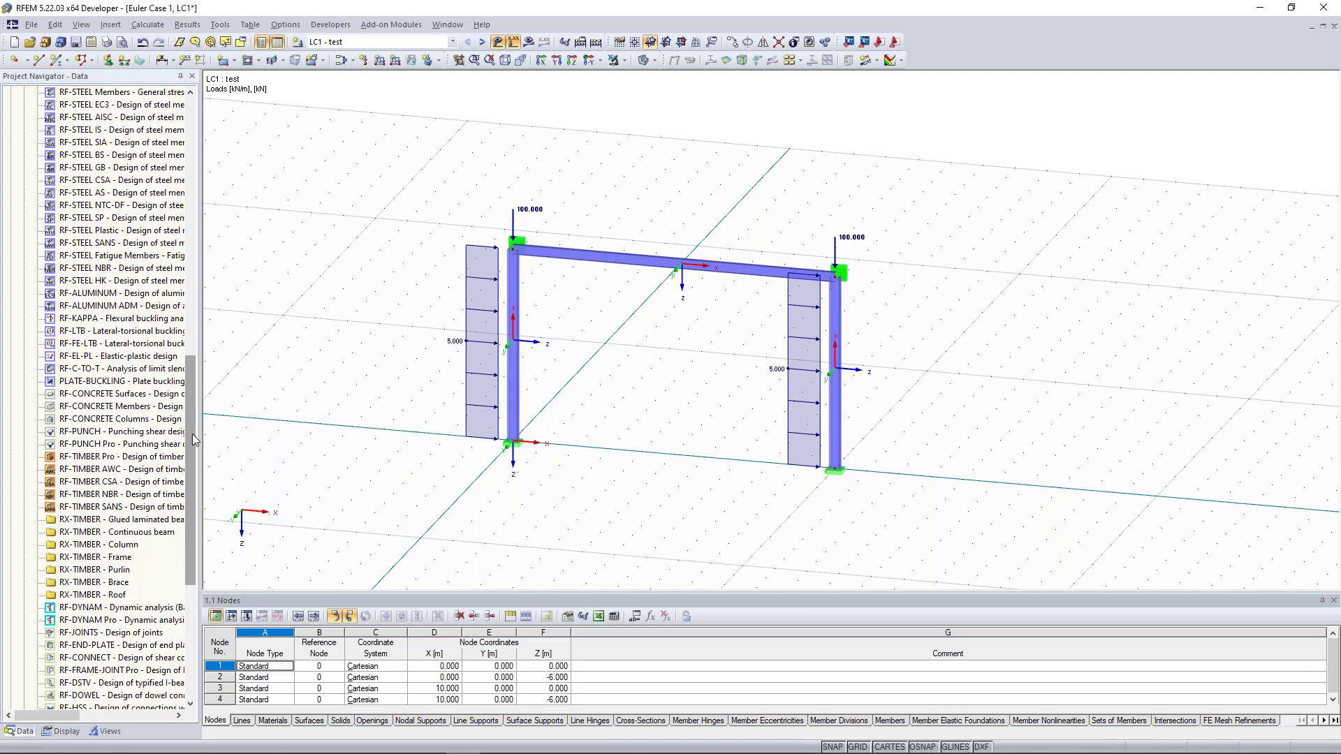
drag(190, 409, 193, 345)
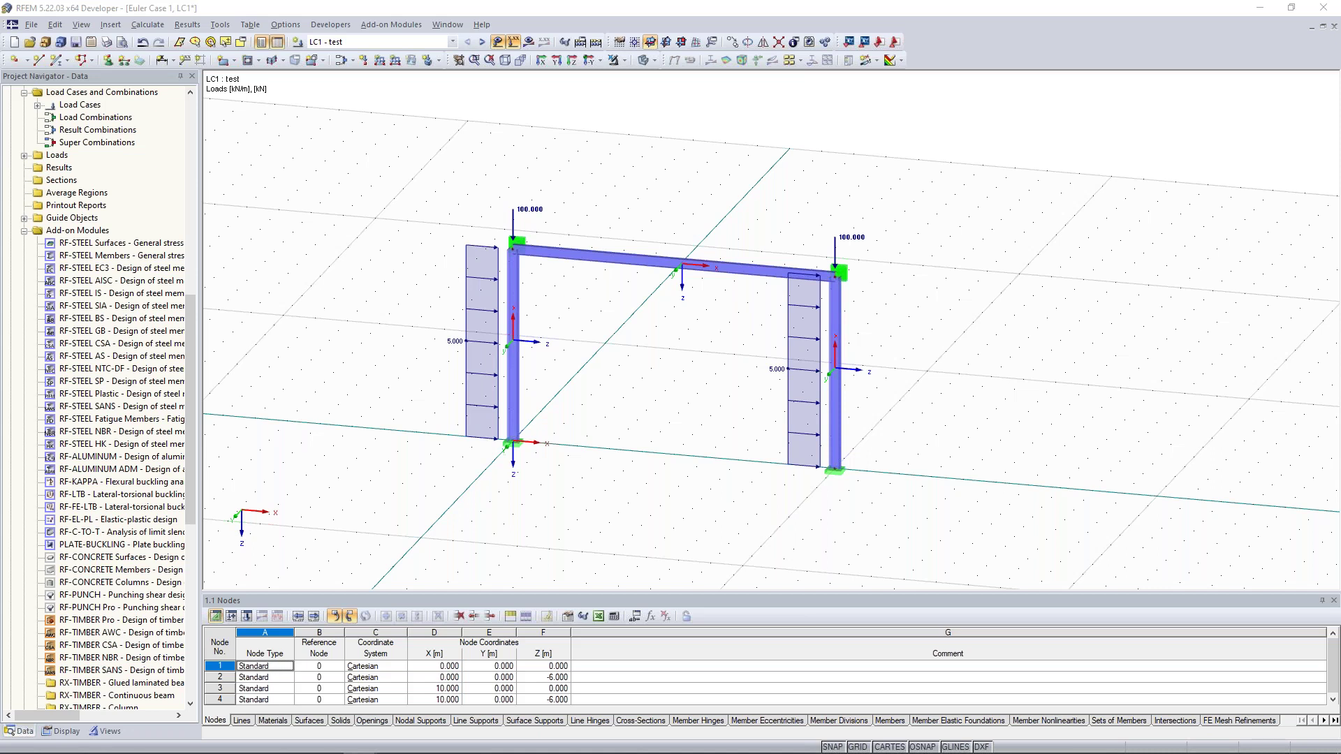
- From the browser's "dlubal trial version" search results, go to Dlubal's Download Free 90-Day Trial page and select its web address
drag(0, 86, 814, 174)
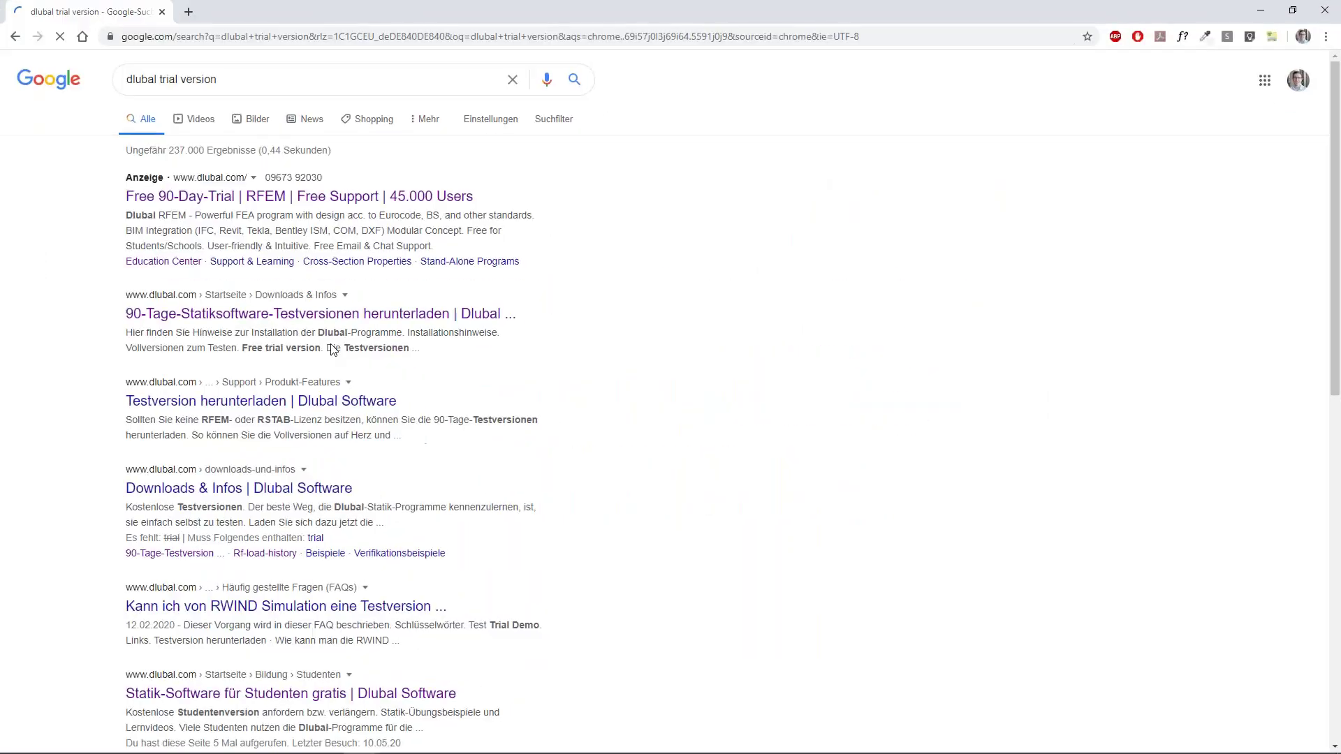
click(327, 203)
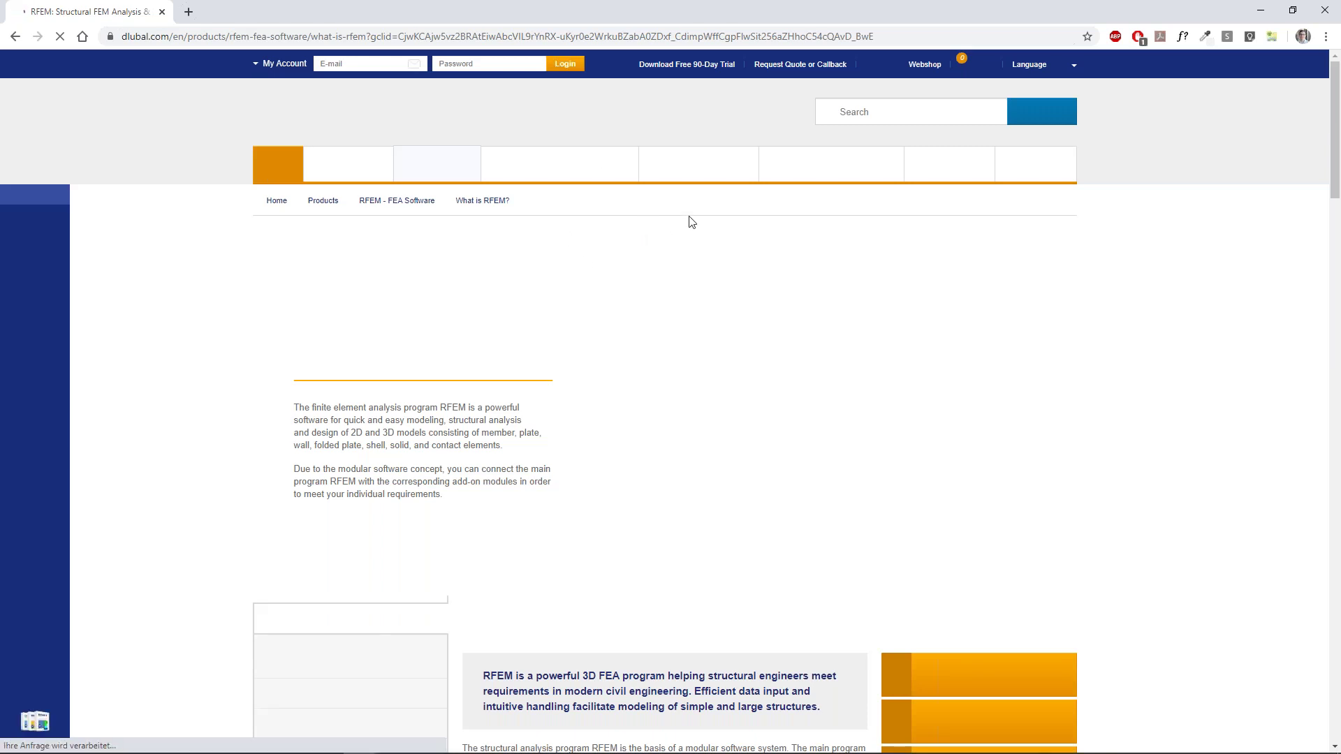
mouse_move(797, 166)
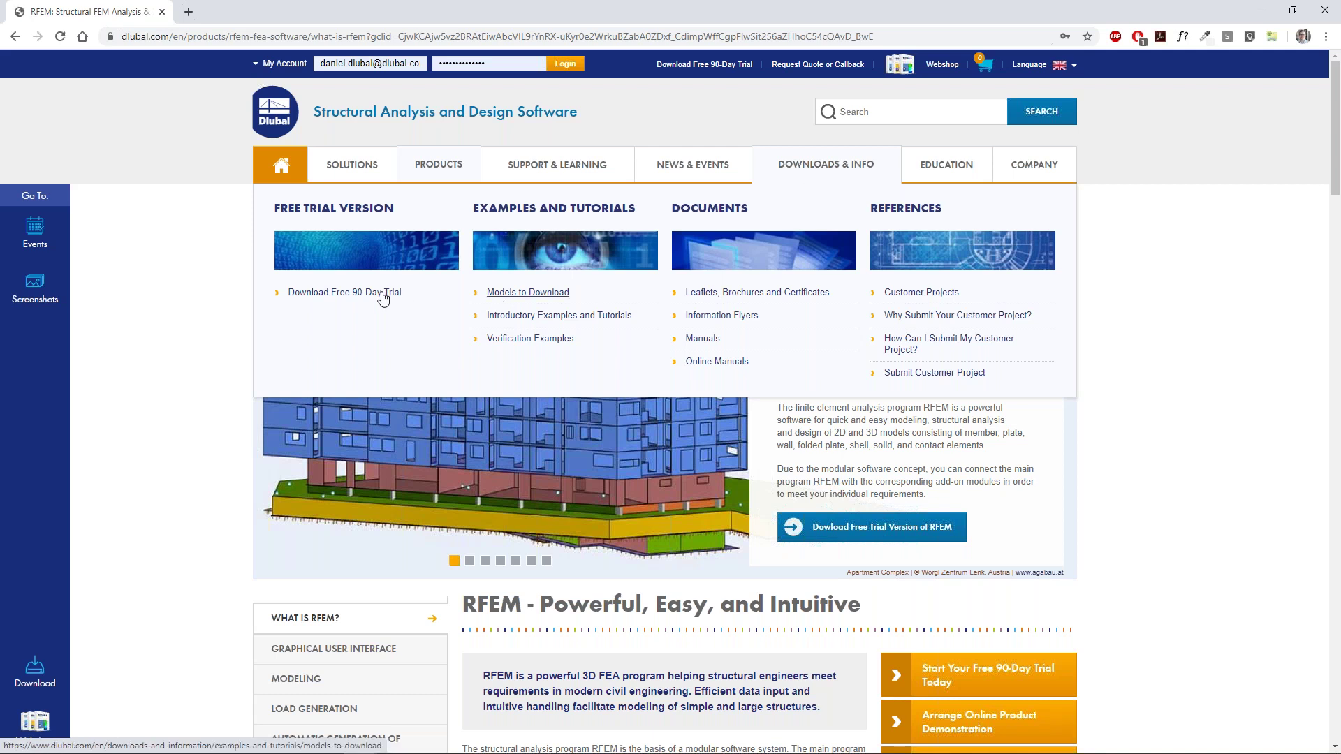
click(367, 297)
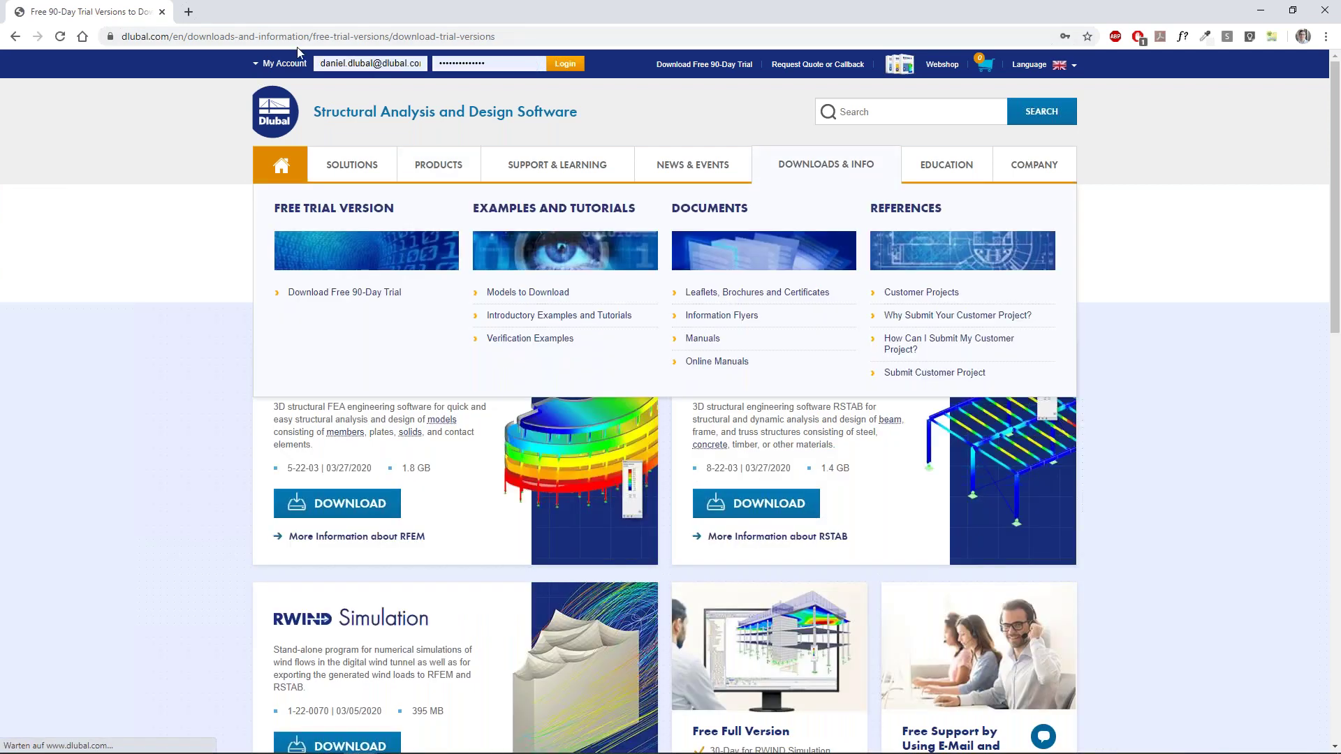
click(285, 39)
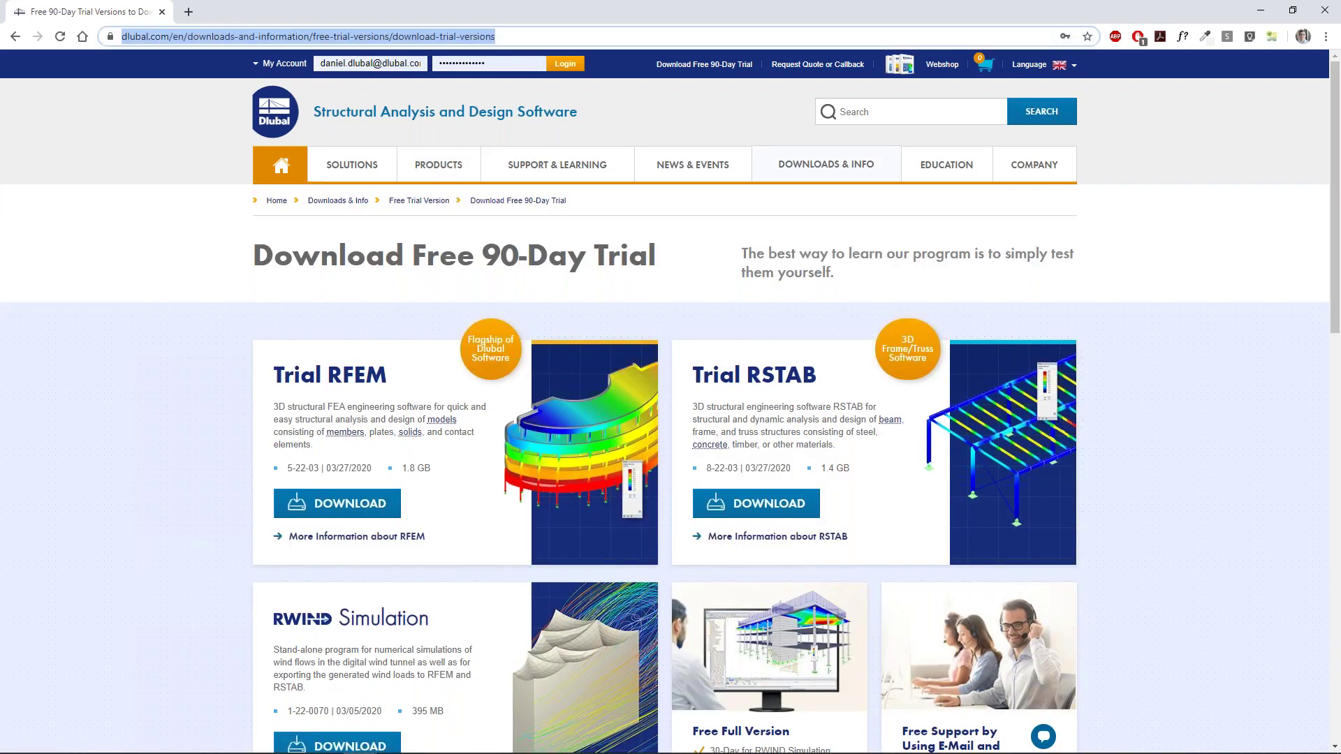
key(alt+Tab)
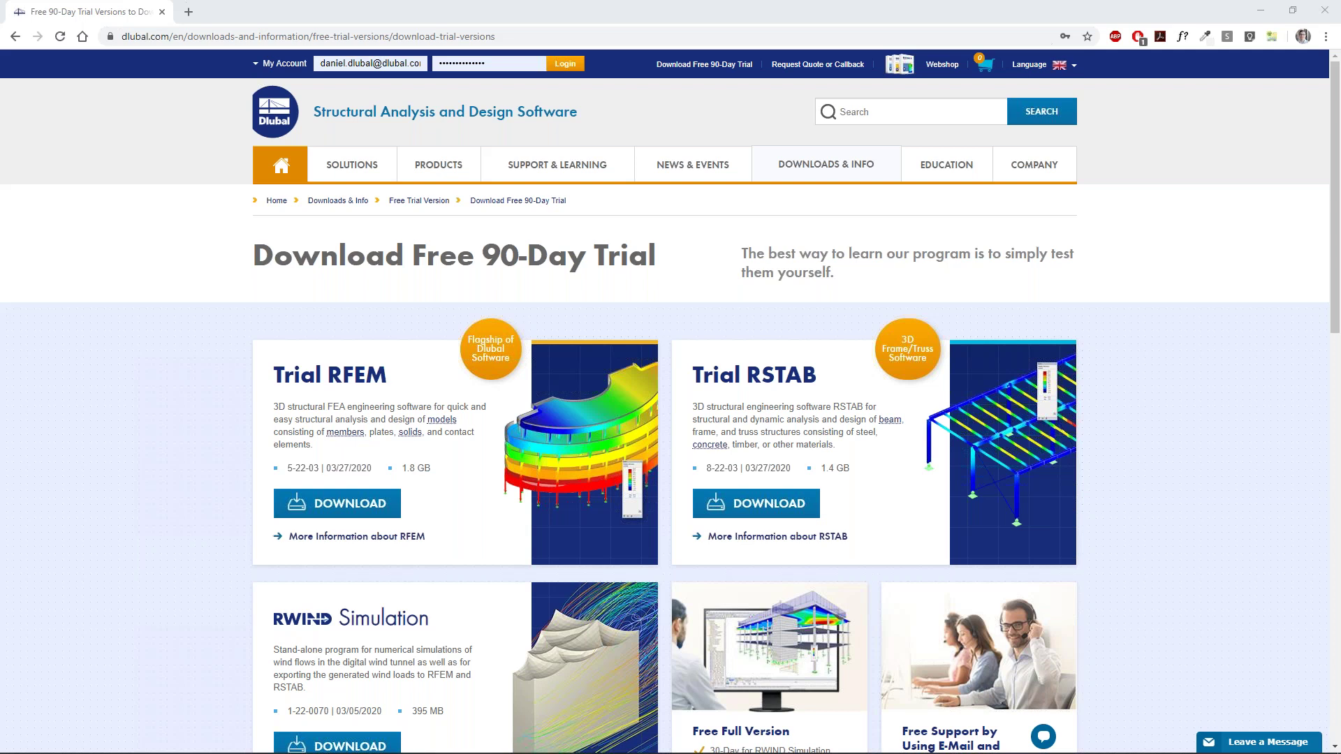
- Open the Pushover Analysis application area on the Dlubal website and review the listed software and FAQ link
mouse_move(441, 174)
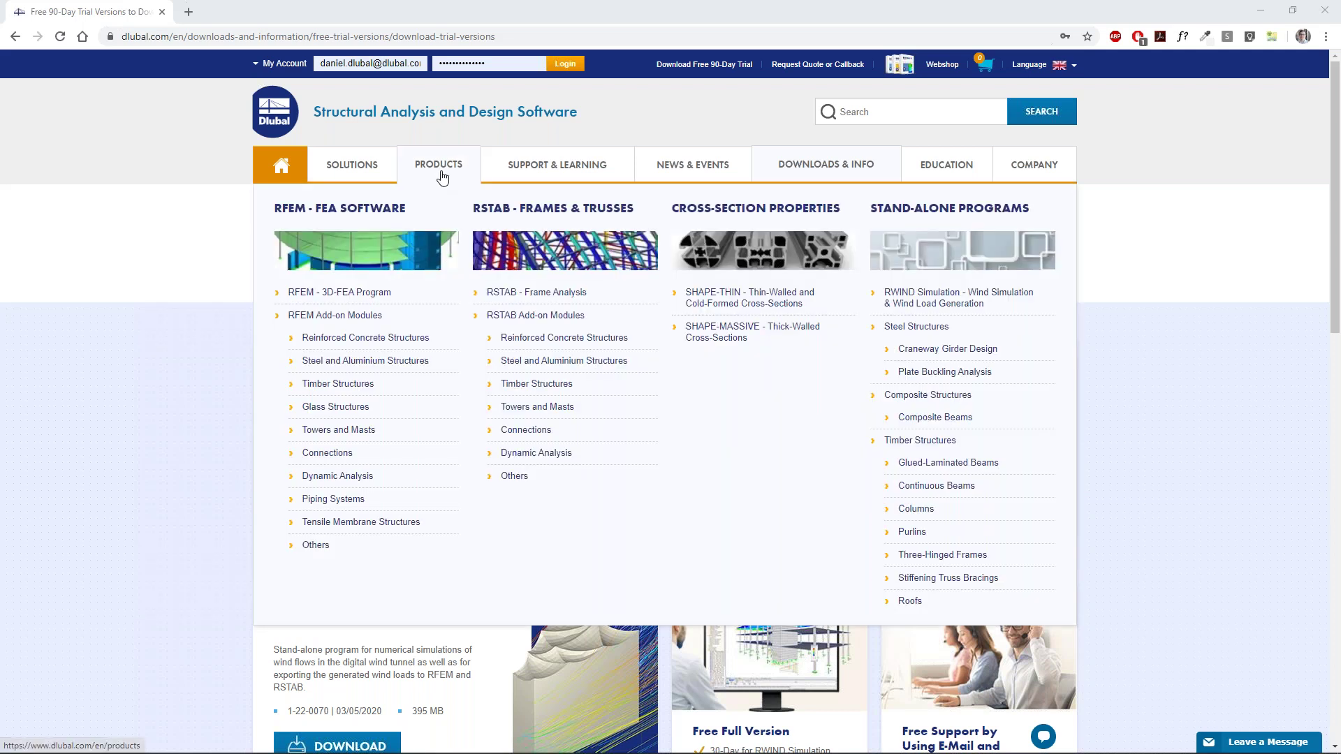
mouse_move(368, 174)
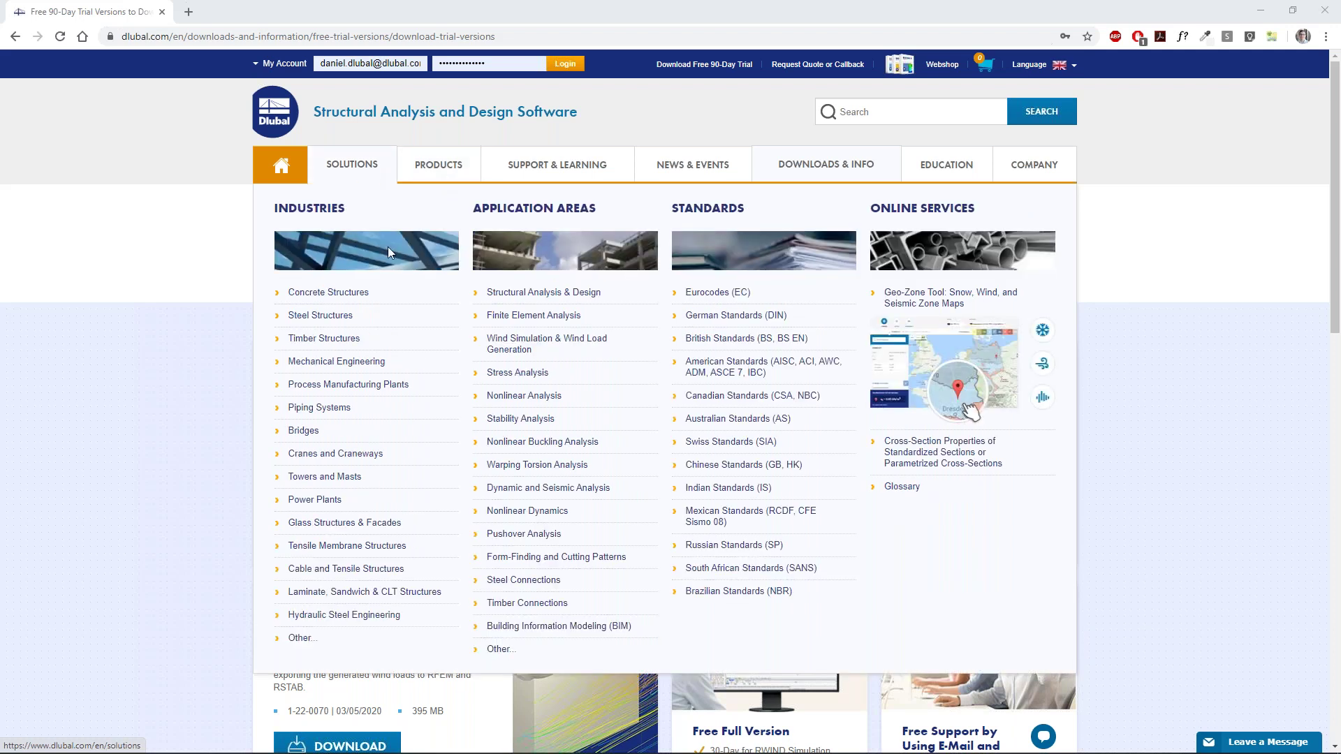
click(551, 535)
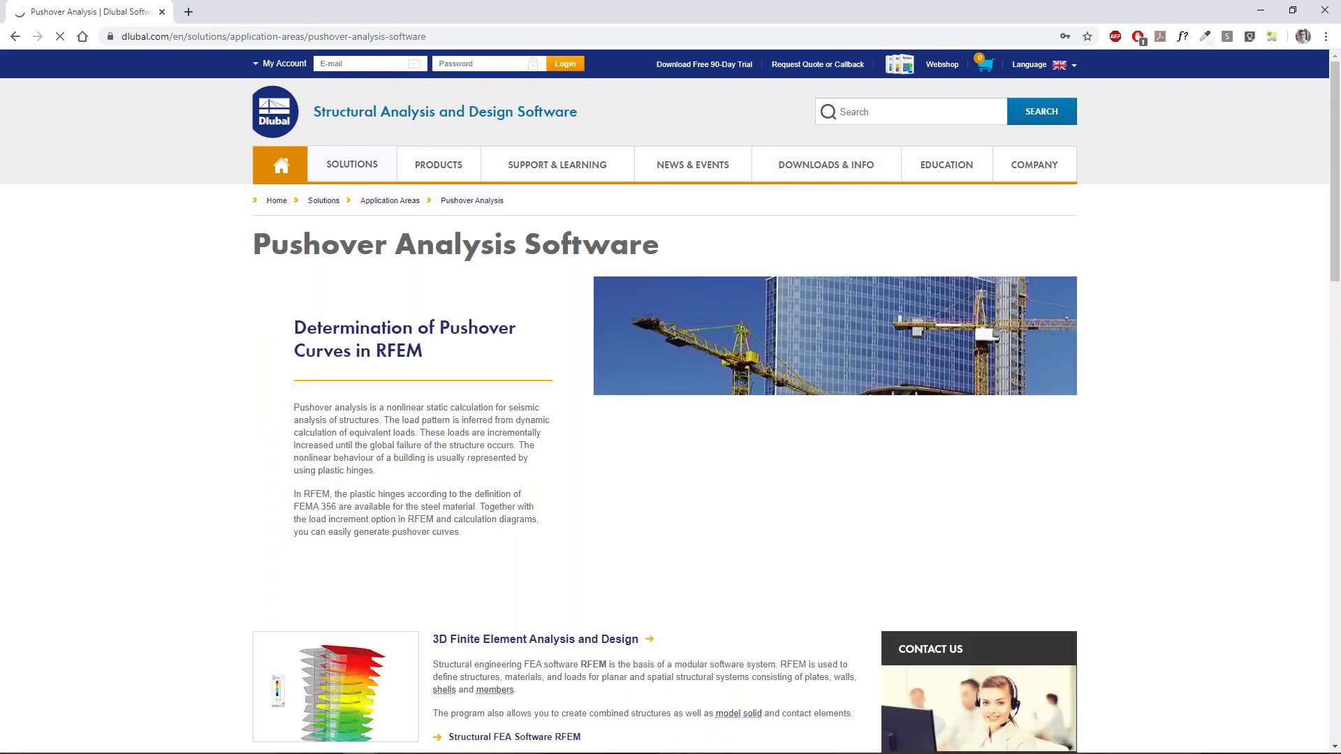
scroll(670, 401, down, 2)
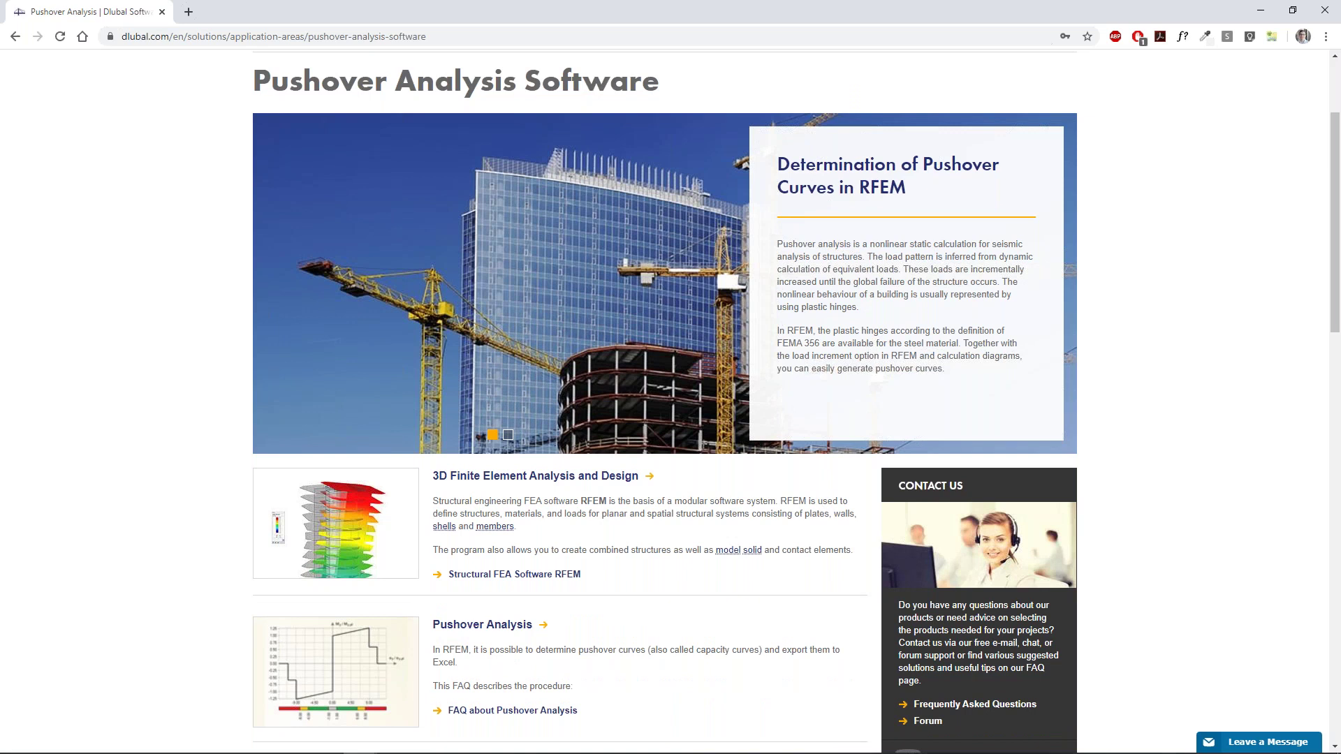
scroll(671, 401, down, 4)
scroll(450, 252, up, 2)
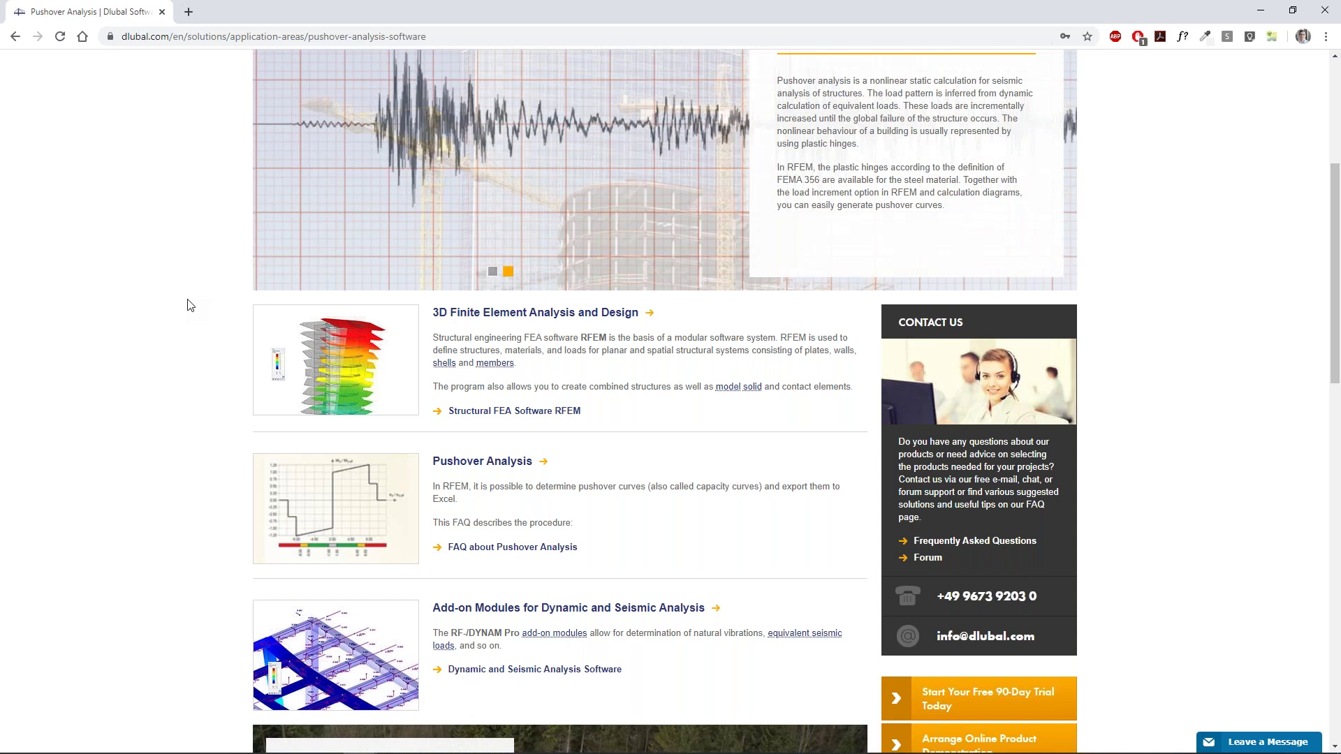
scroll(189, 305, up, 4)
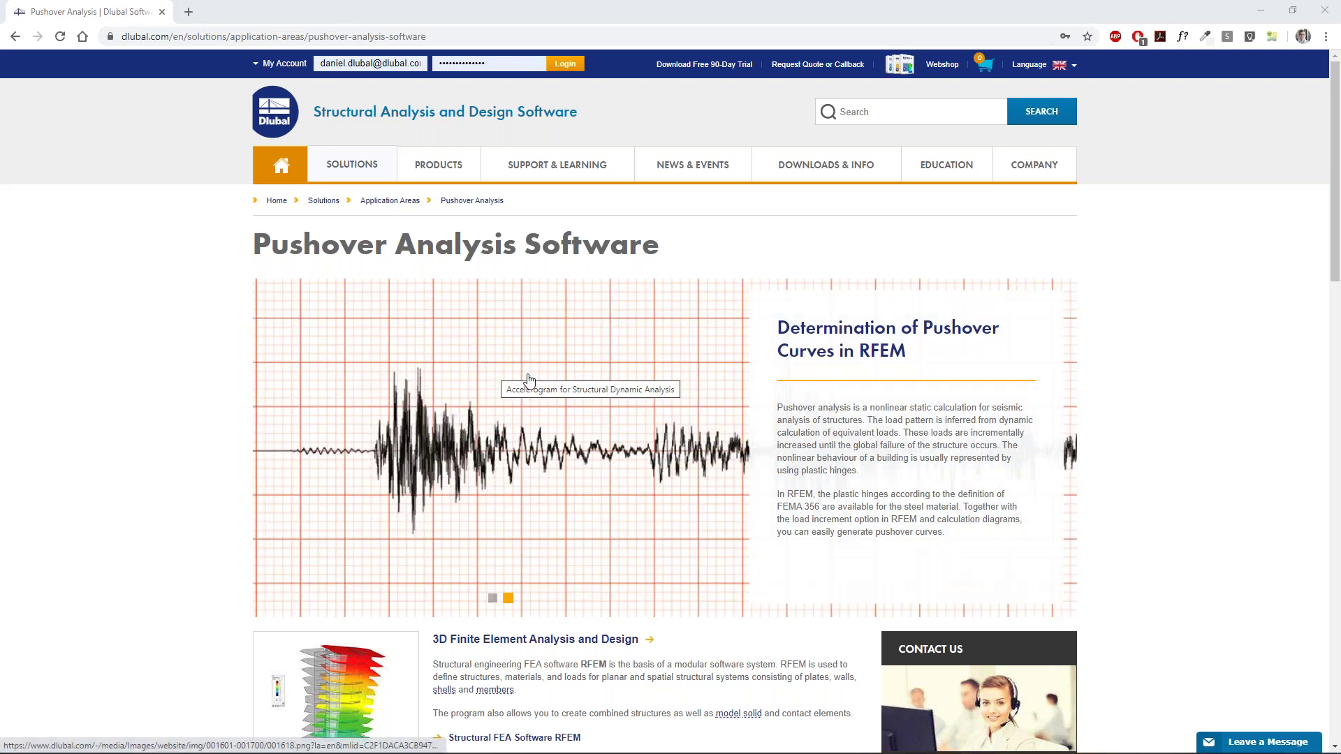
- Open the Request or Renew Free Student License page in a new browser tab and select its web address
mouse_move(945, 174)
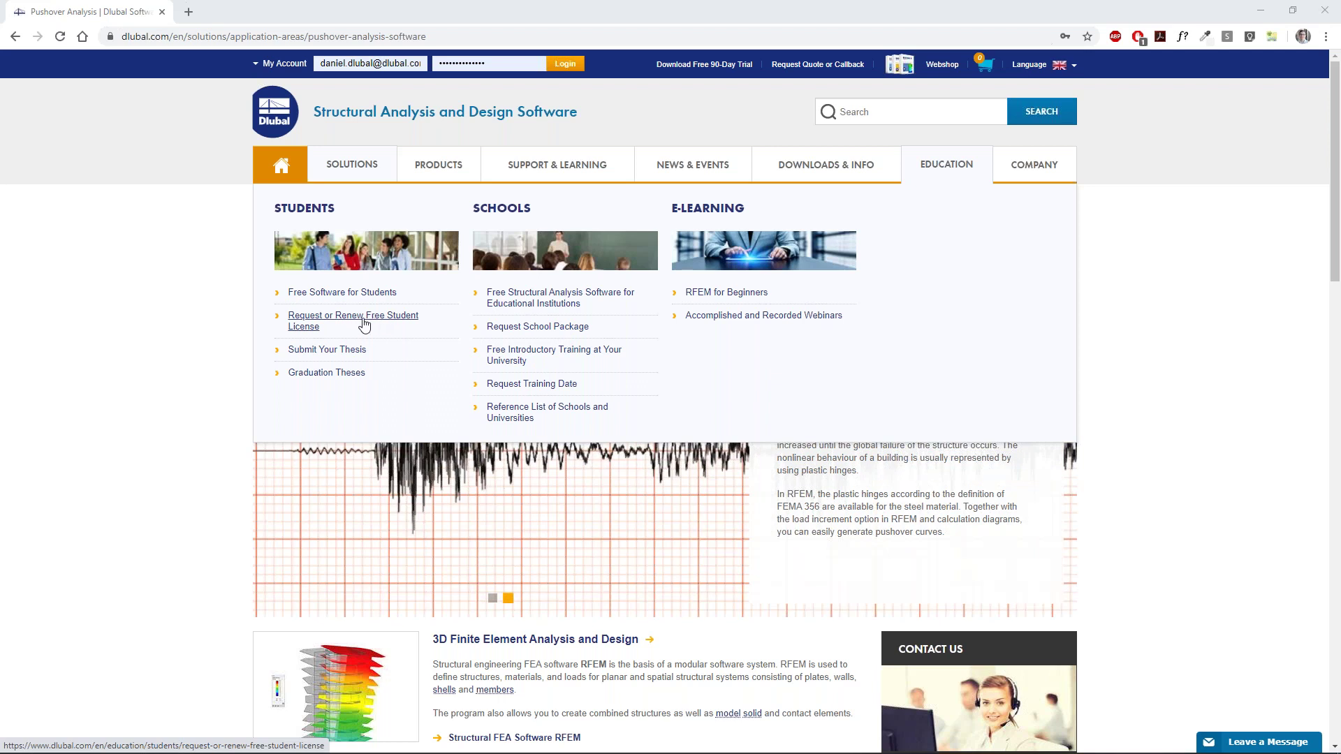
middle_click(363, 323)
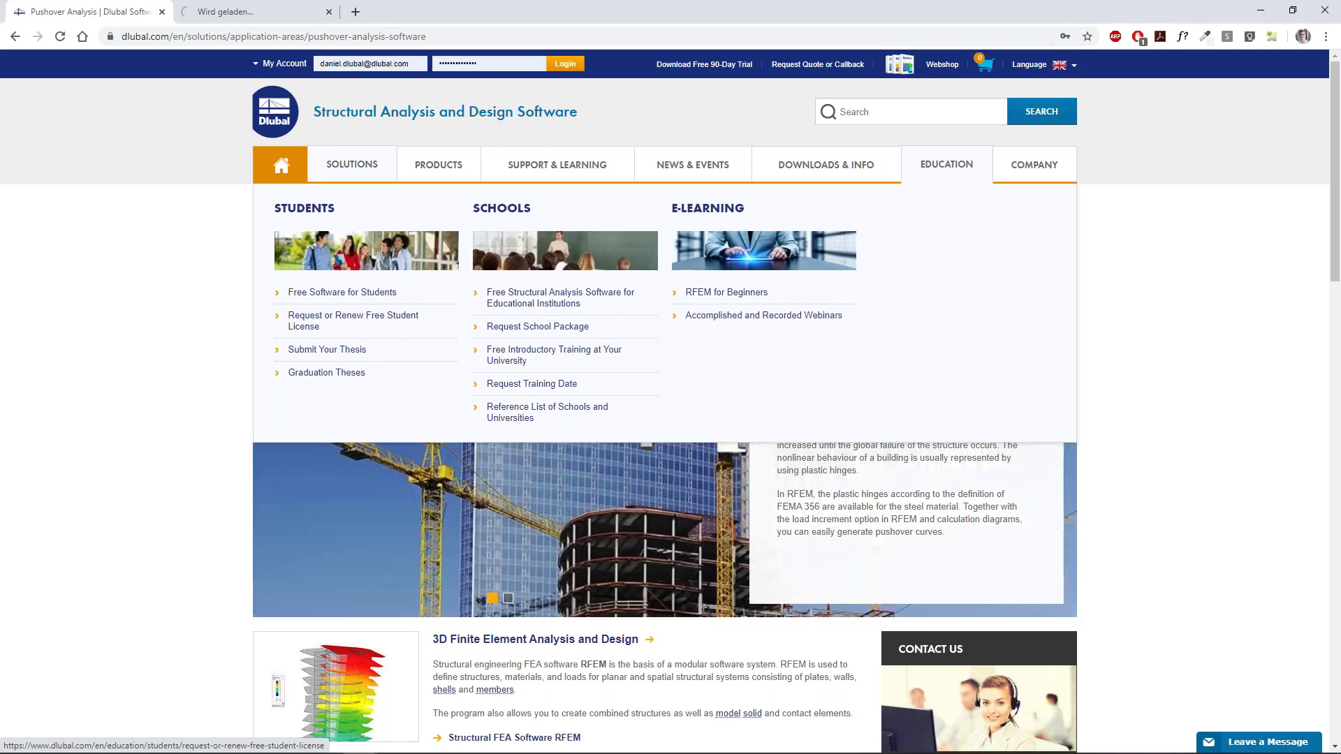
click(275, 12)
click(289, 39)
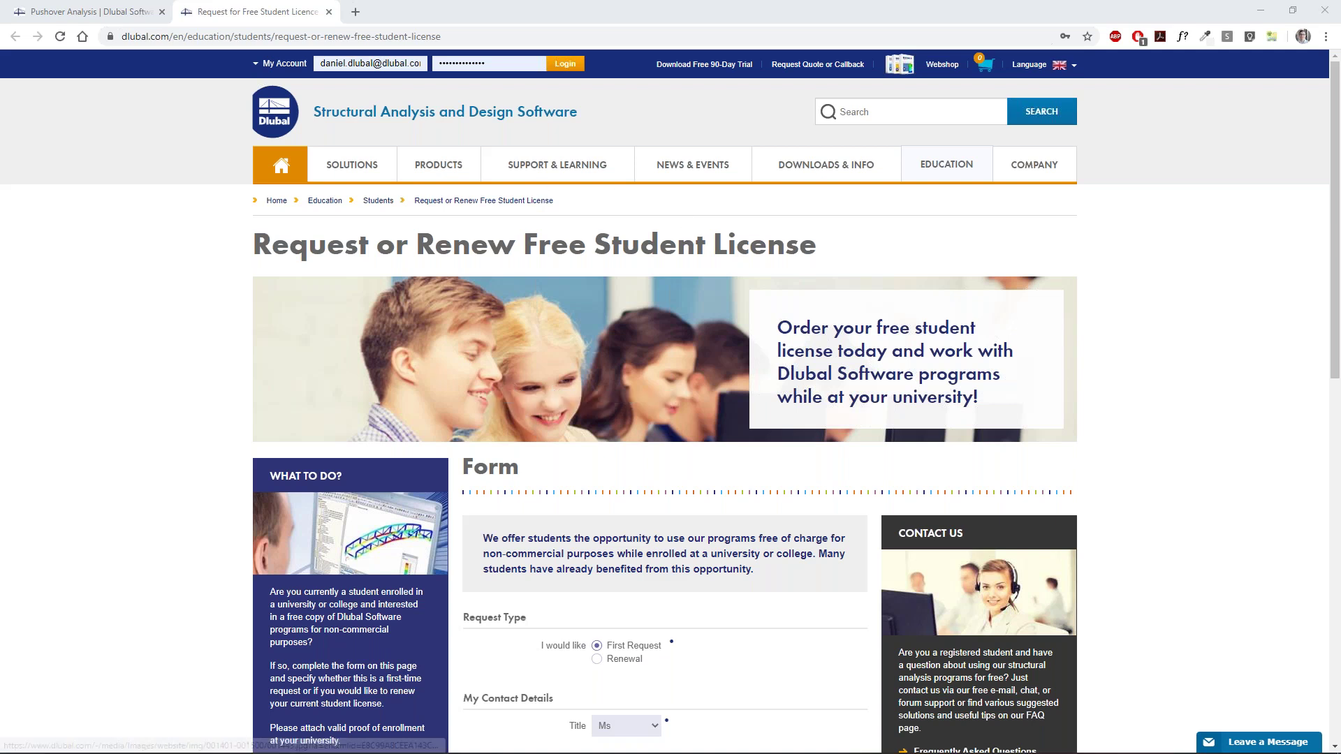
- Open the Update Reports page in a new browser tab and look over the list of reports
mouse_move(459, 178)
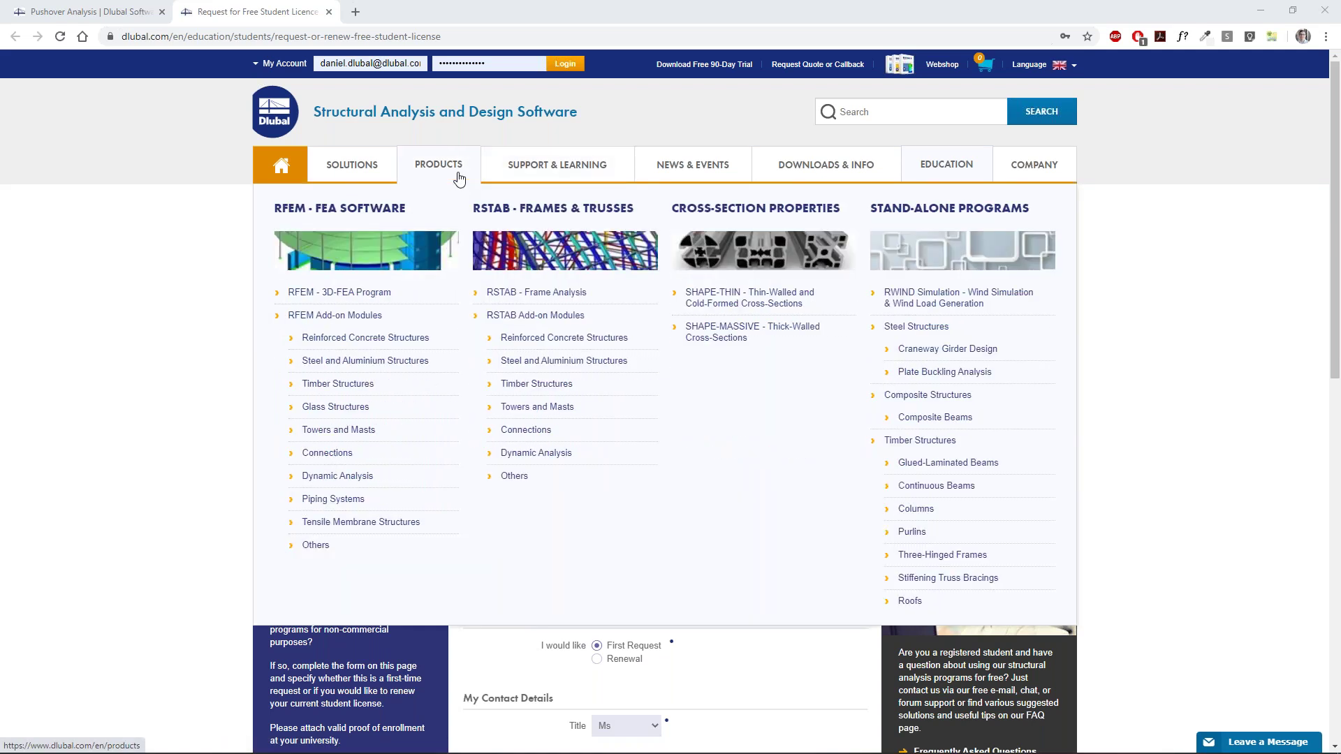
mouse_move(614, 172)
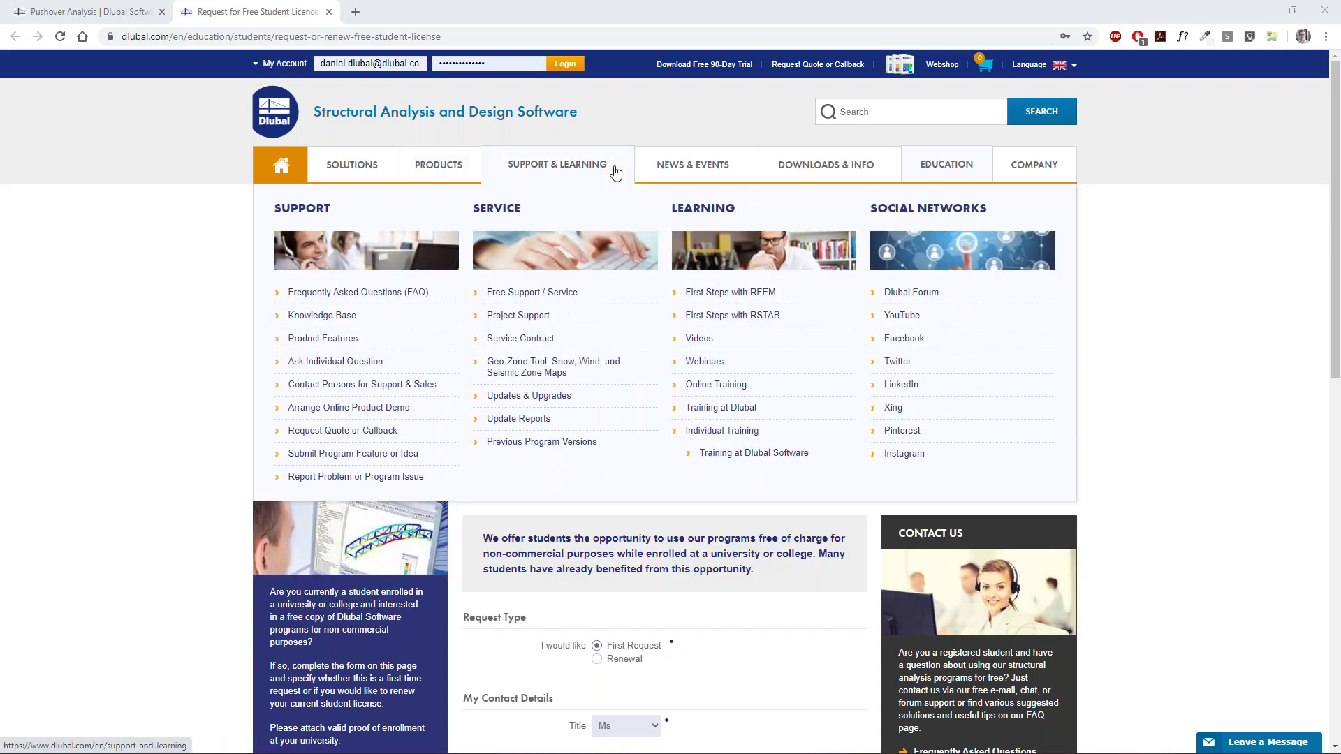
click(531, 422)
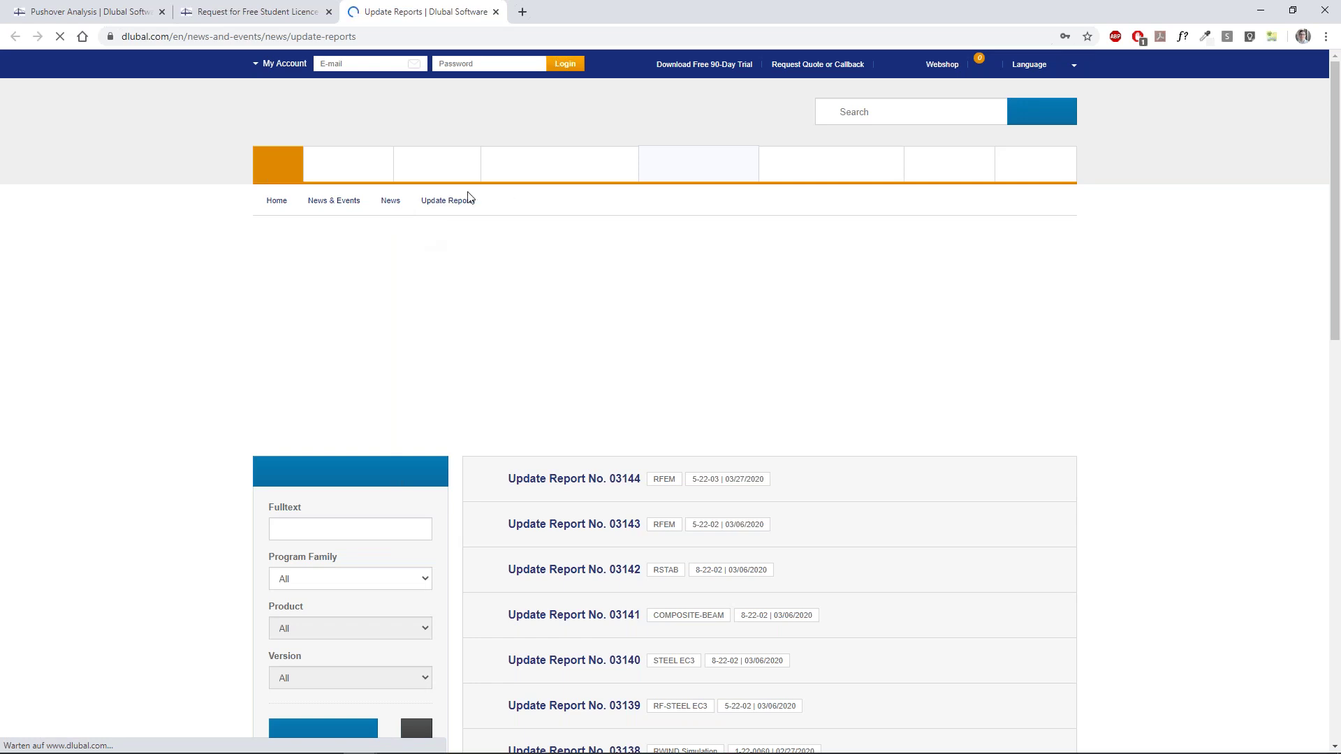
scroll(482, 282, down, 2)
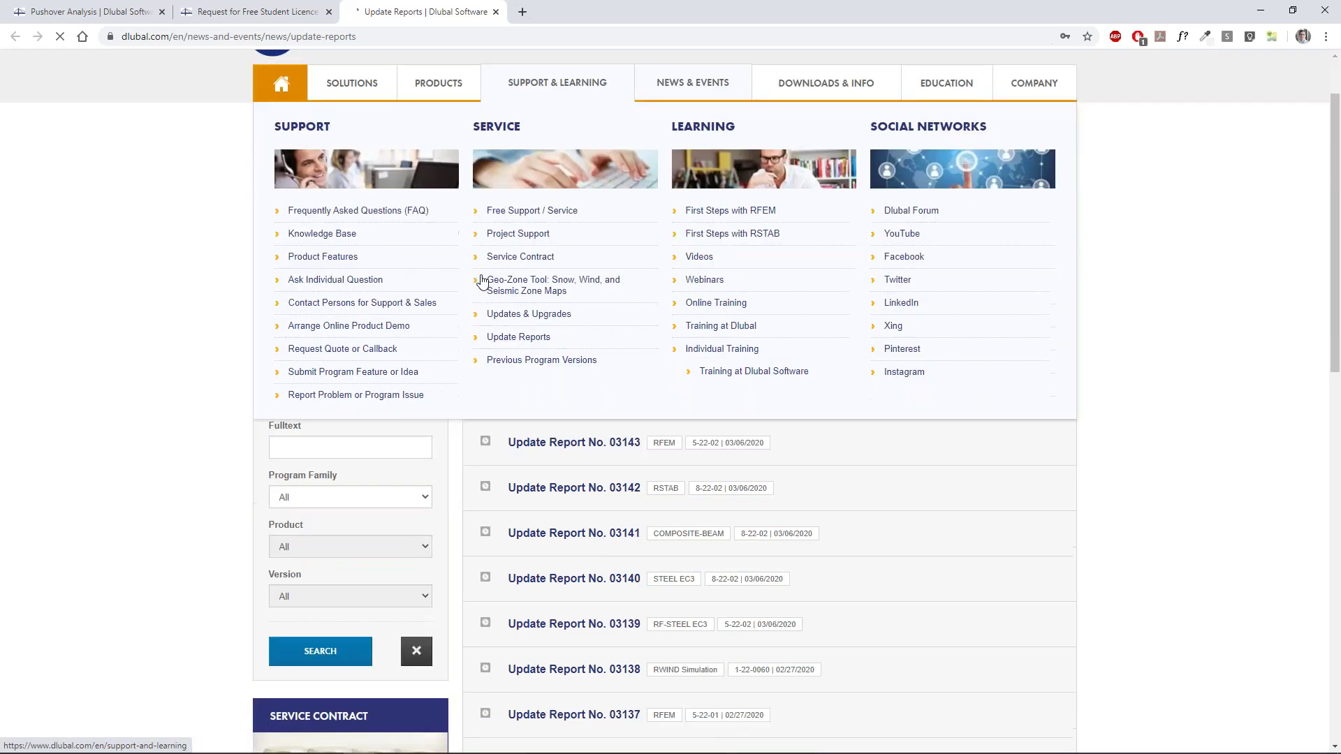
scroll(209, 389, up, 3)
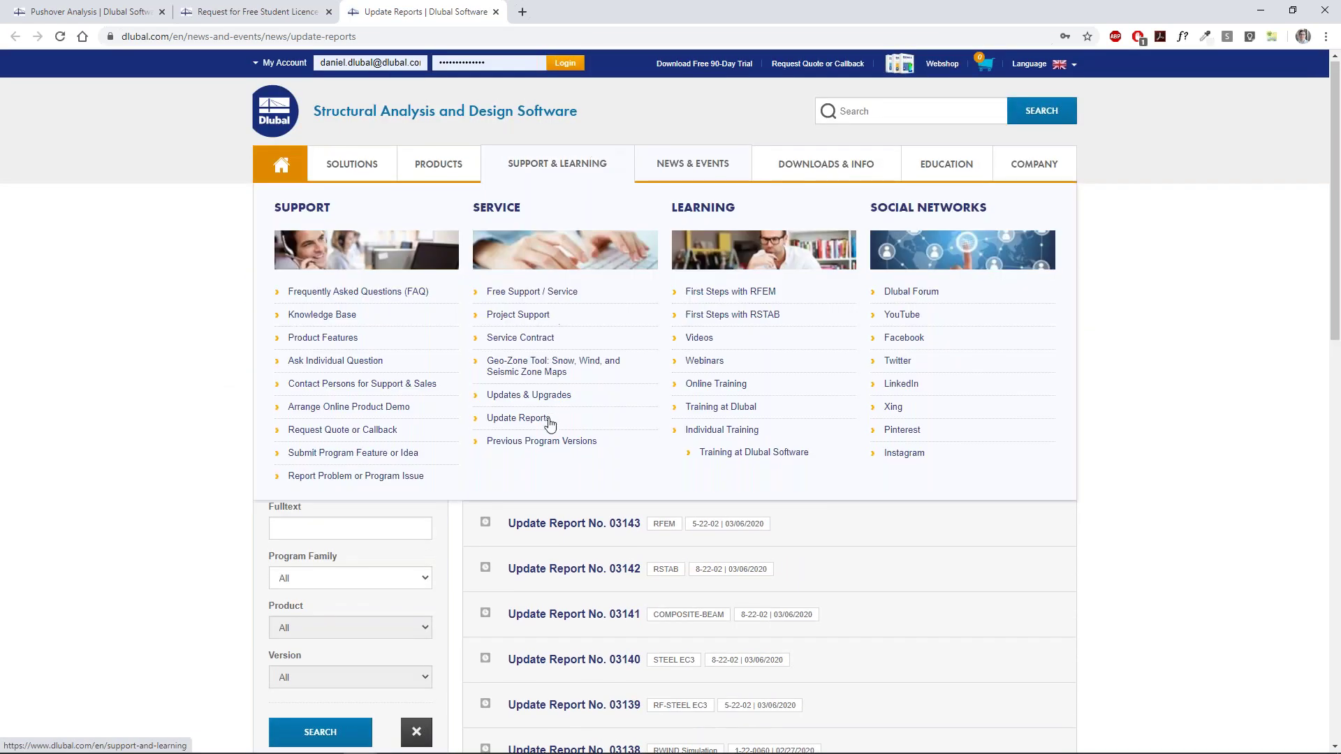
- Open the Previous Program Versions and Updates & Upgrades pages in new browser tabs, and skim the Update Reports list
middle_click(548, 441)
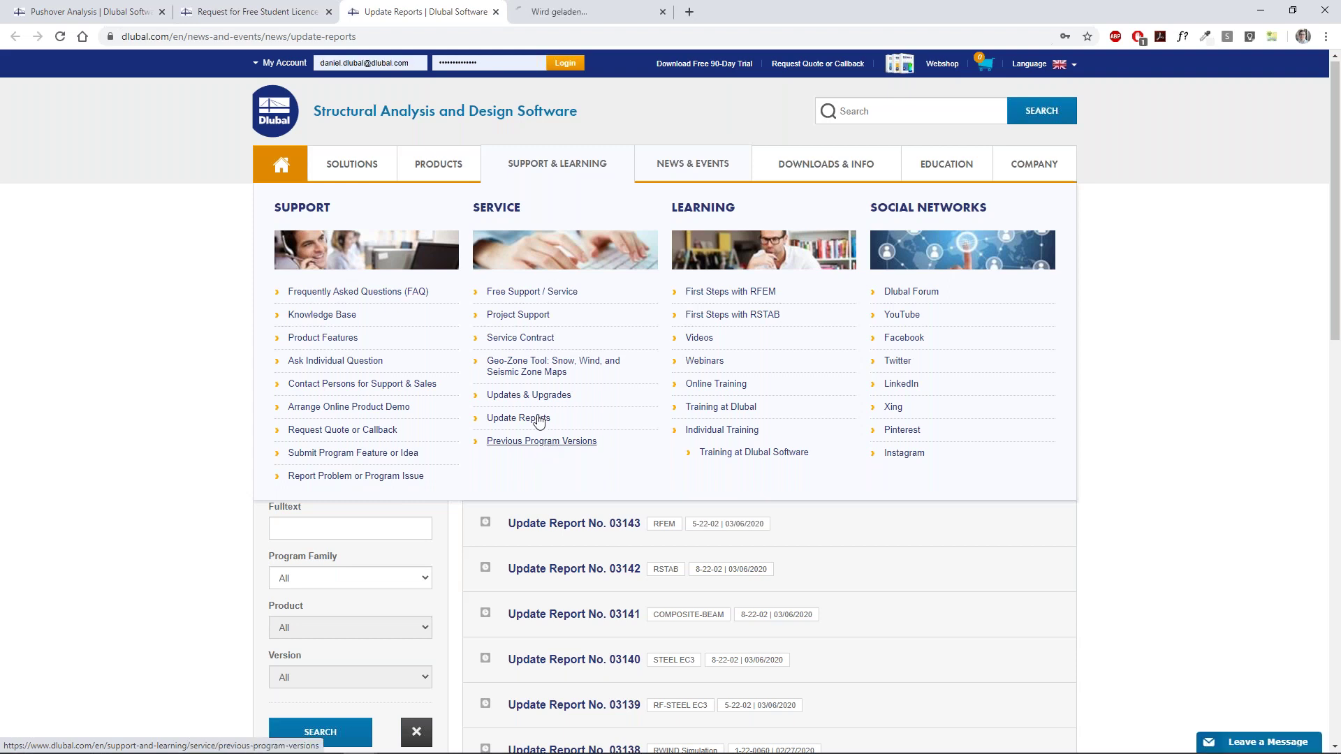
middle_click(530, 393)
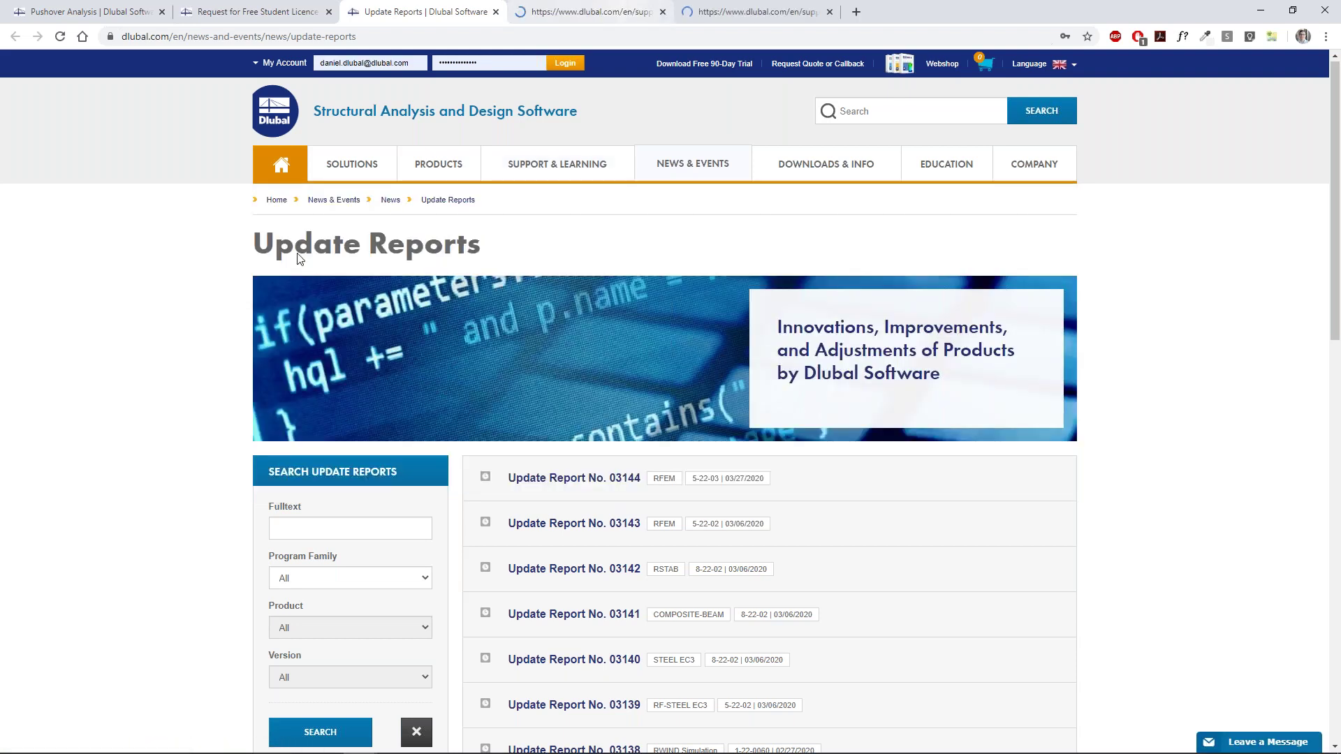
scroll(171, 338, down, 15)
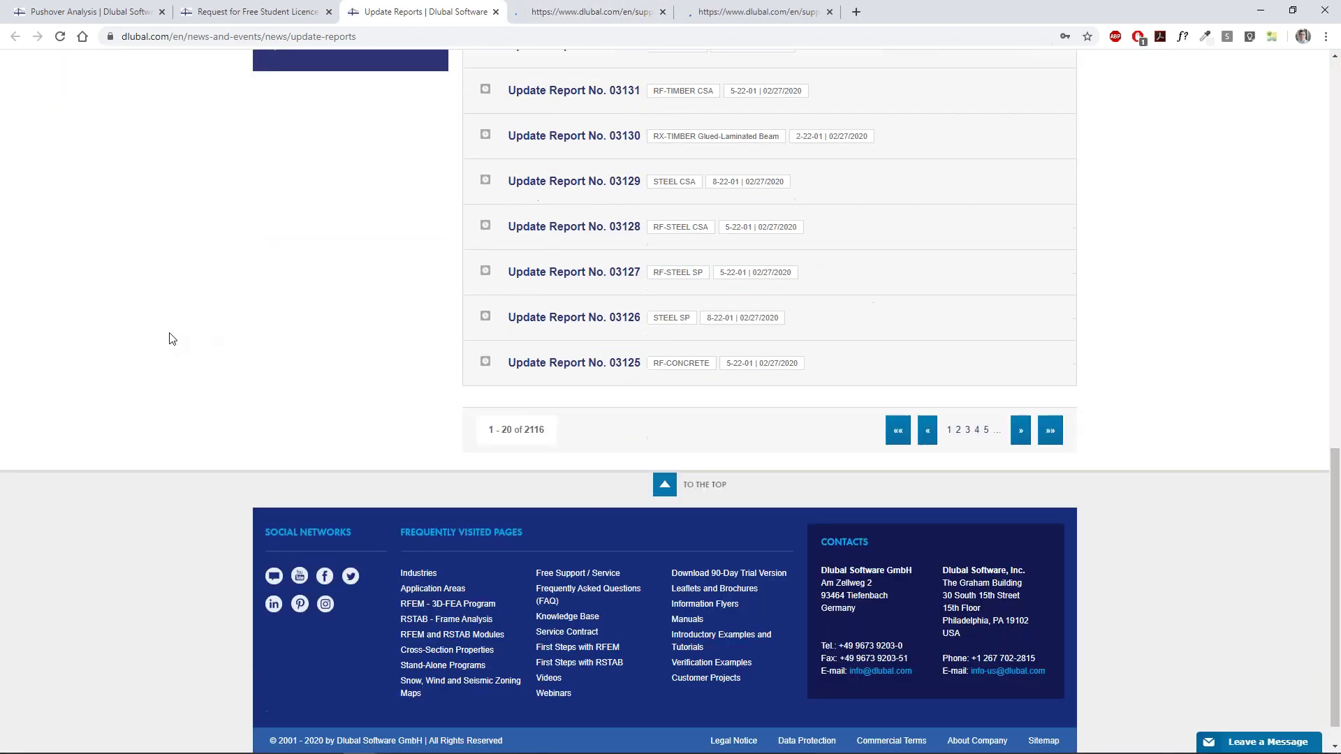
scroll(171, 339, up, 15)
- Look through the RFEM and RSTAB version downloads on the Previous Program Versions page
key(ctrl+Tab)
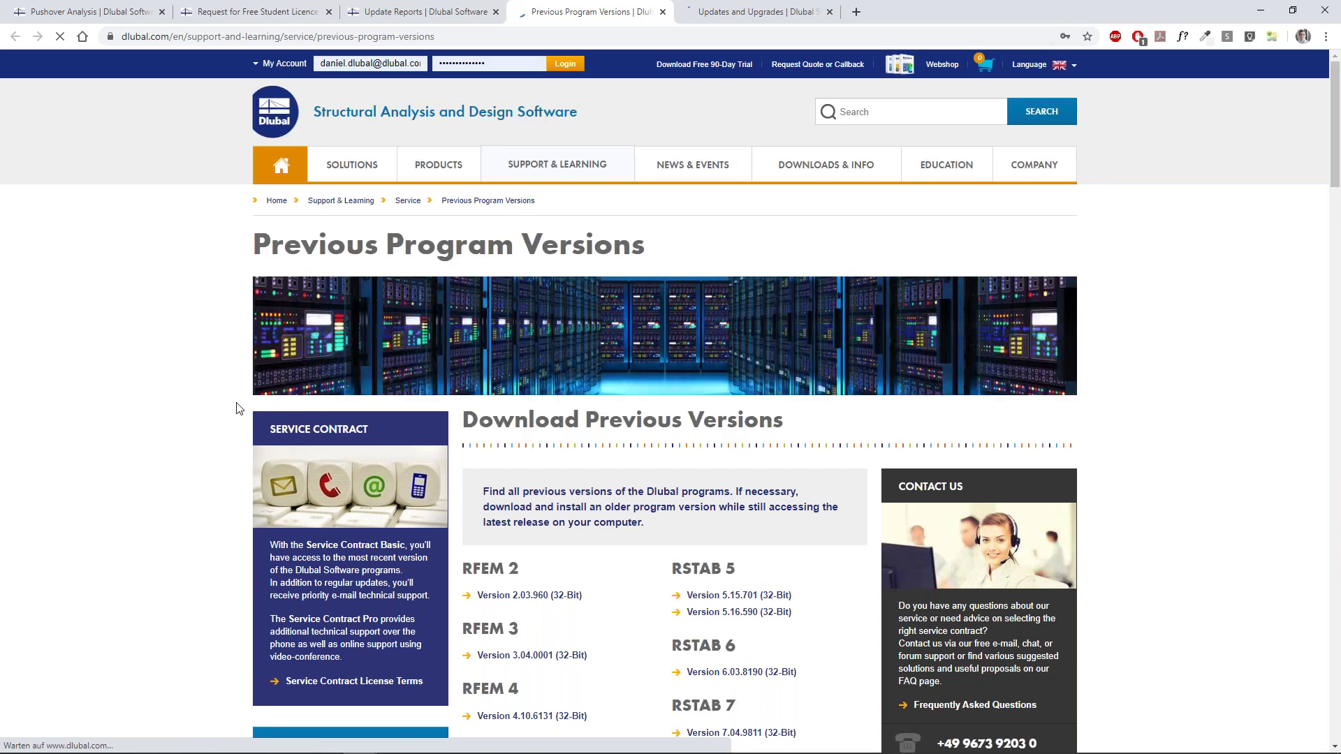
scroll(238, 408, down, 9)
scroll(237, 408, down, 10)
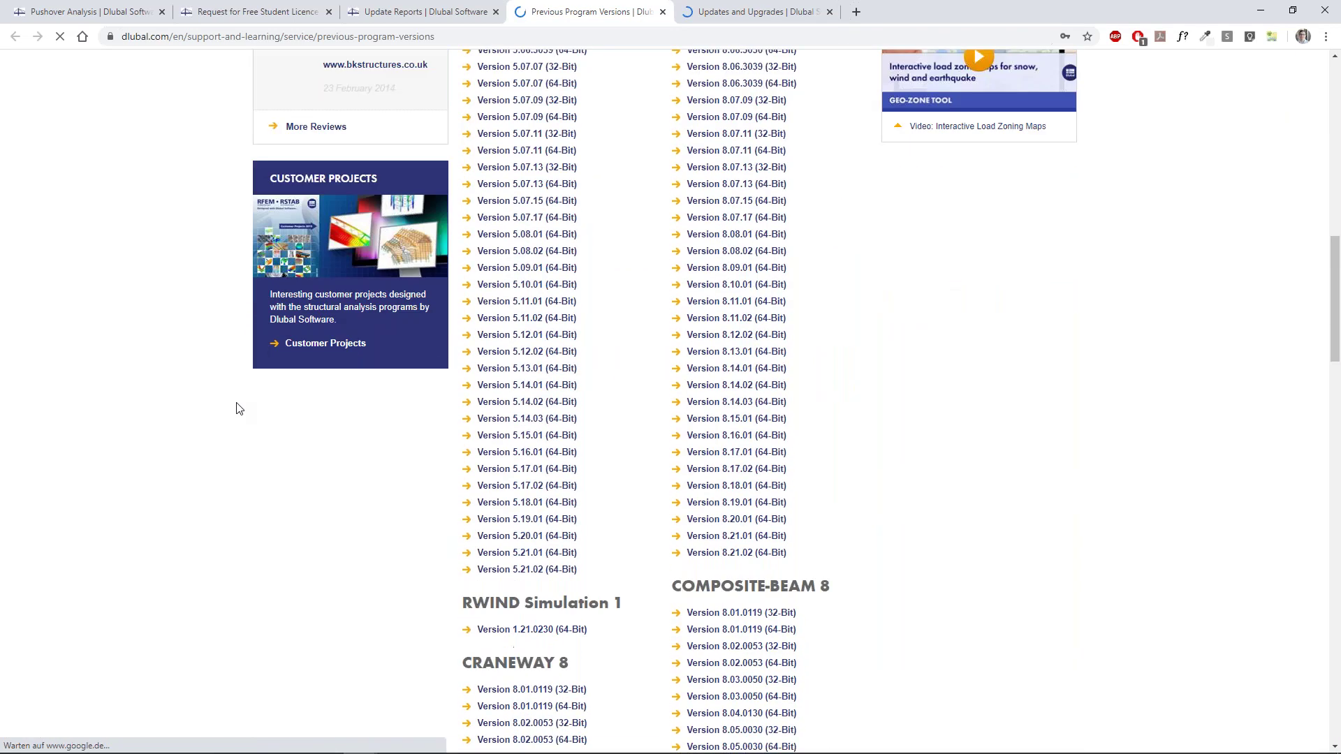
scroll(237, 408, up, 3)
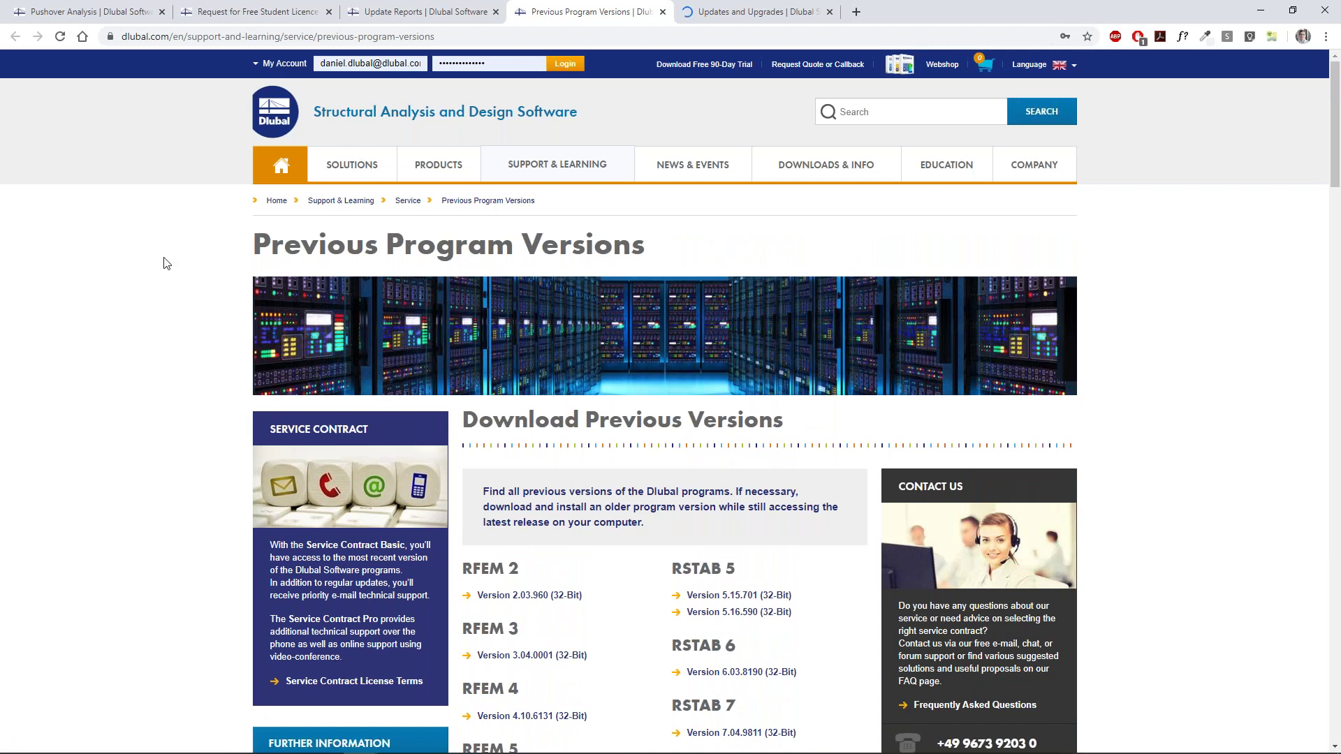
- Open the Education section's E-Learning page in a new browser tab and select its web address
mouse_move(947, 173)
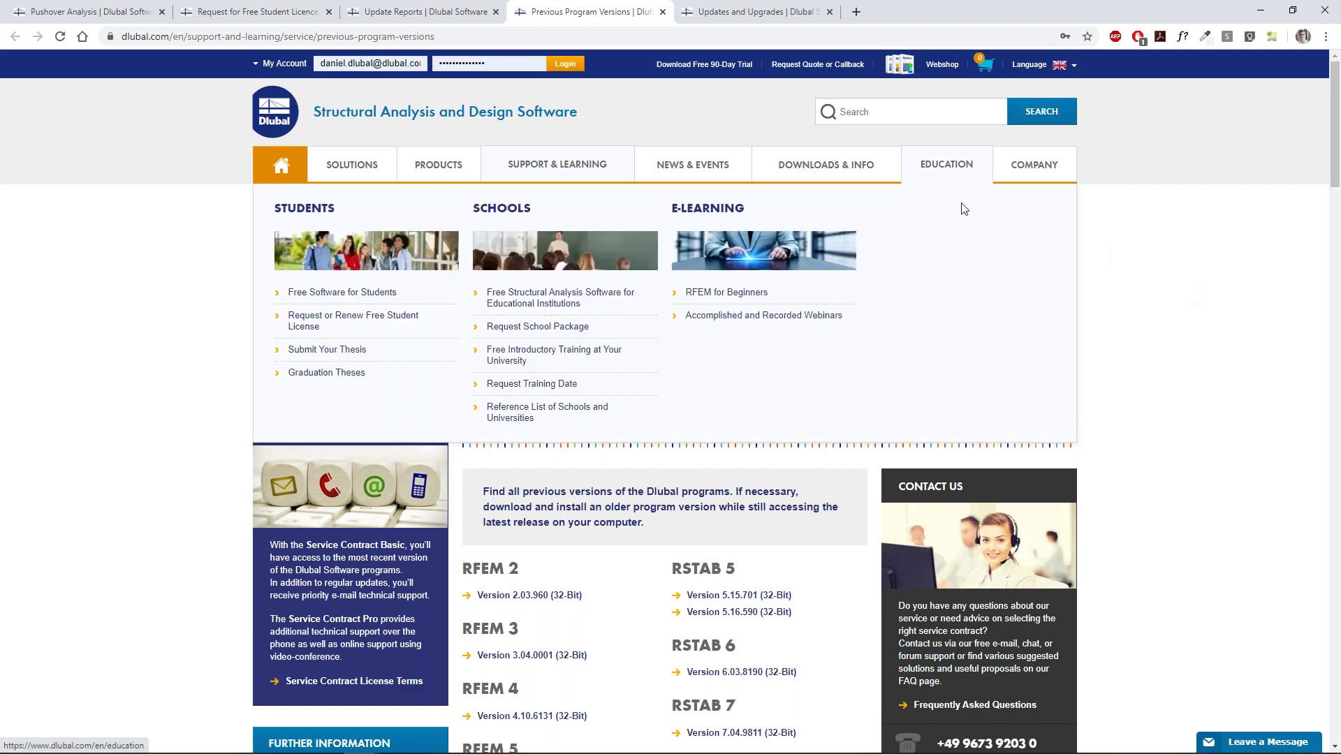
ctrl+click(726, 217)
key(ctrl+Tab)
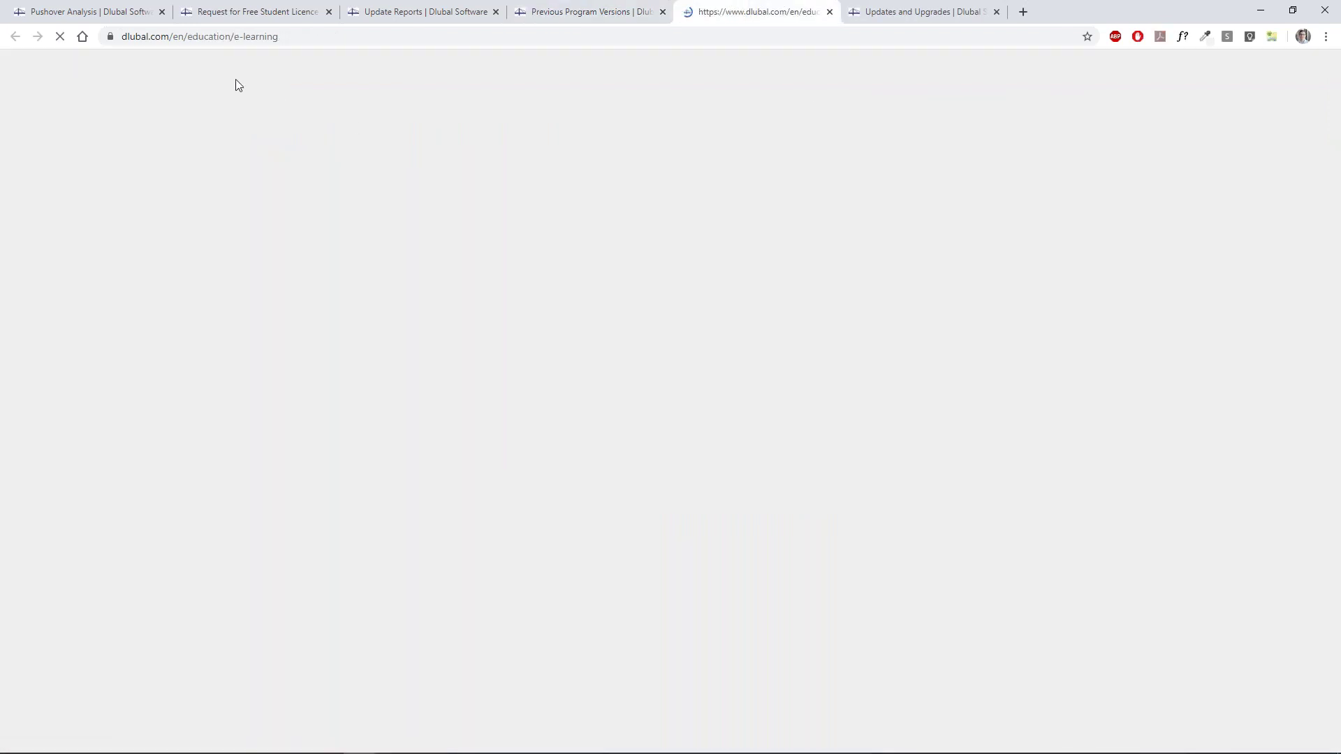
click(236, 37)
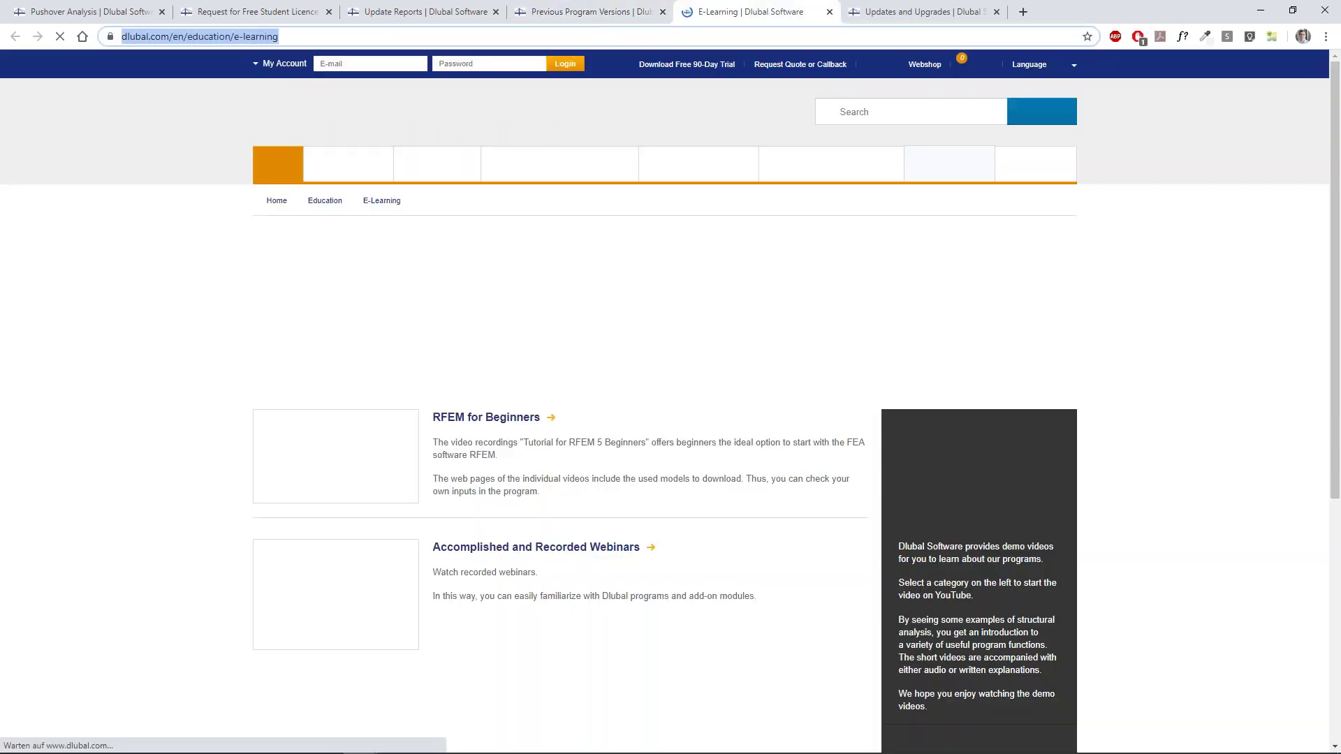
click(609, 7)
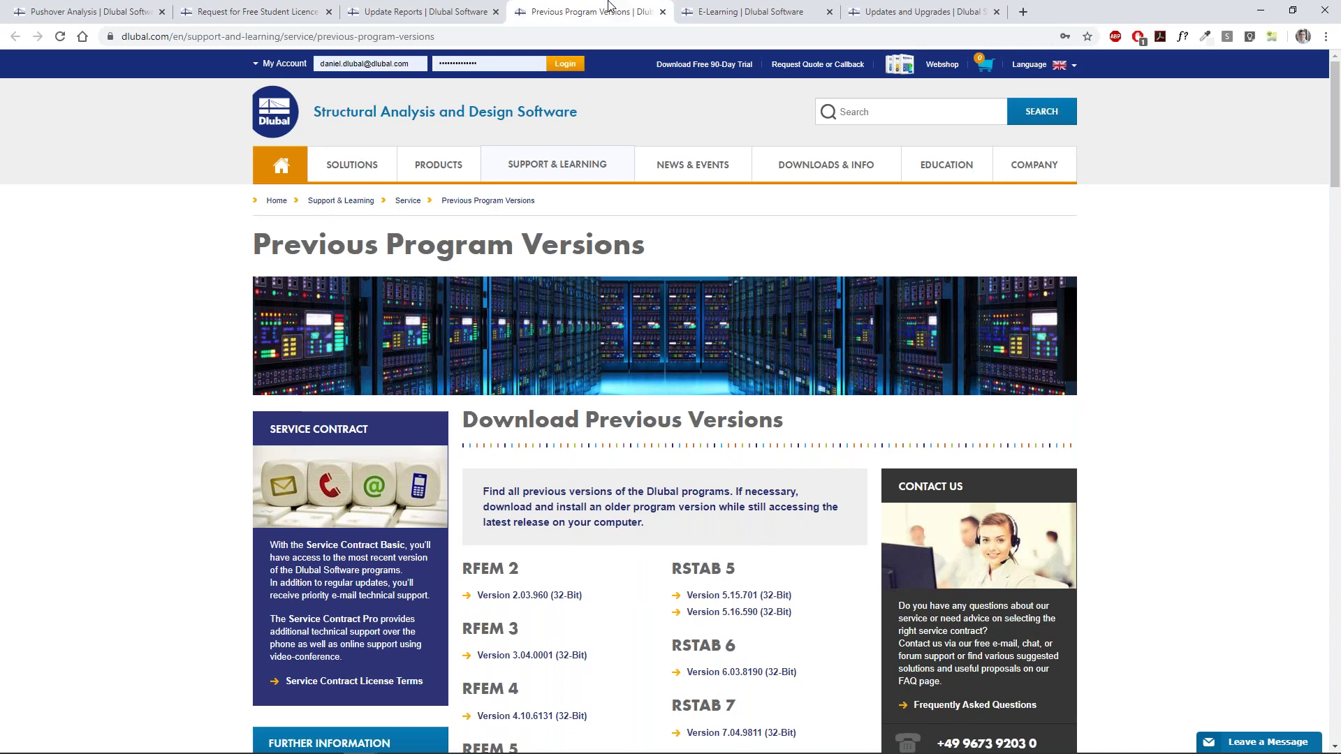
click(706, 11)
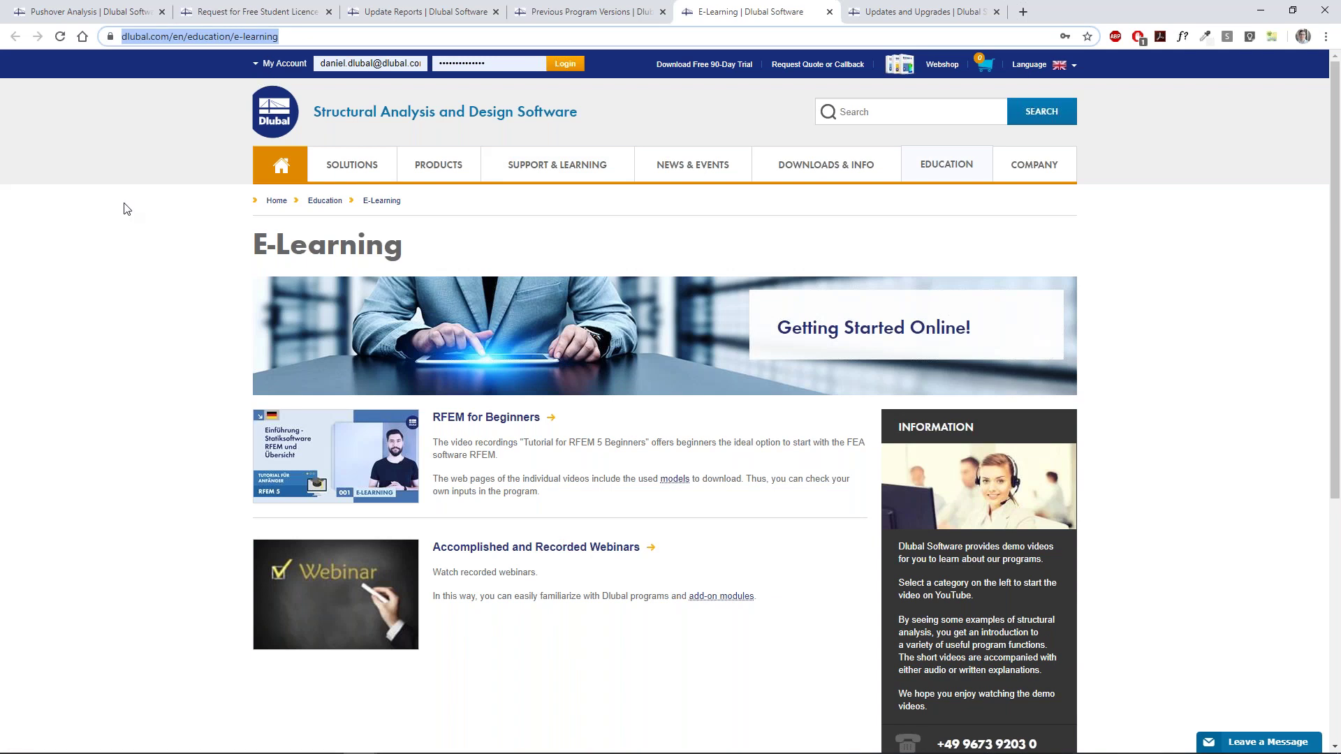
key(alt+Tab)
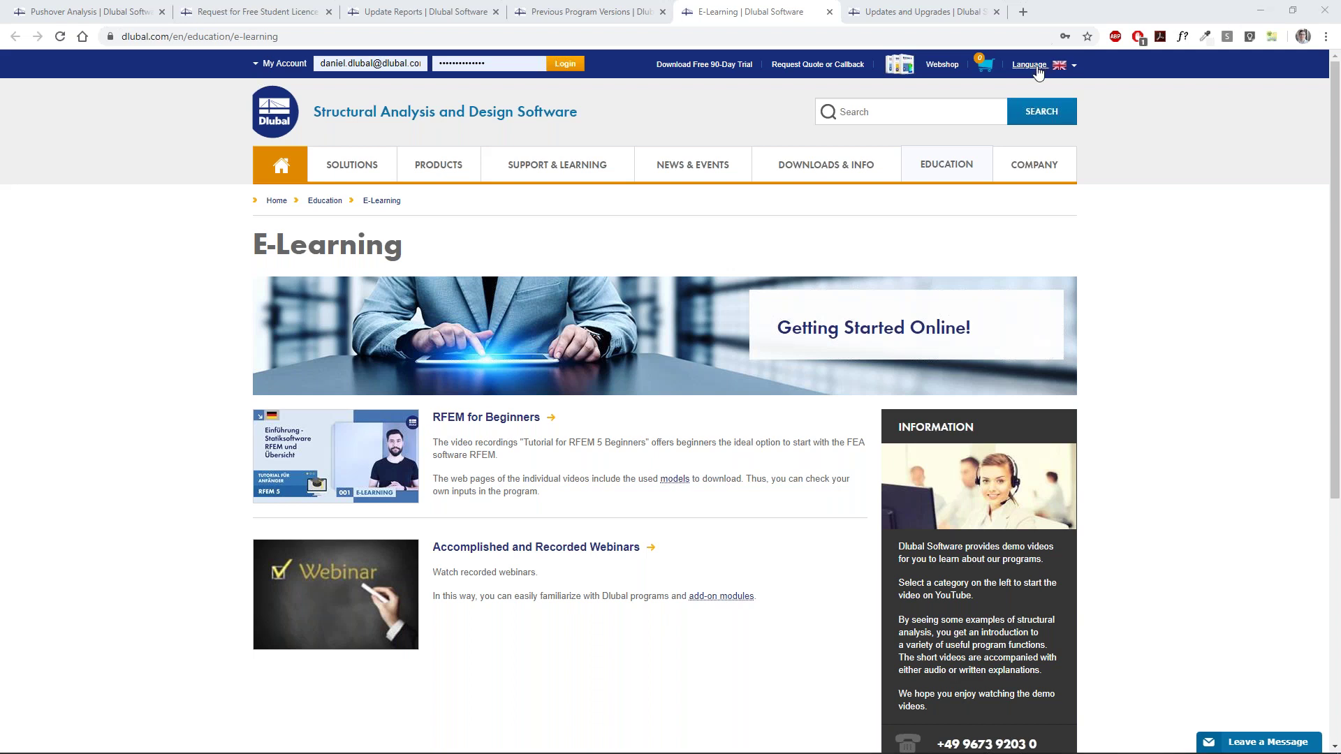
- Switch the website to its US English version and open the Online Training page under Learning
mouse_move(1040, 64)
click(1027, 142)
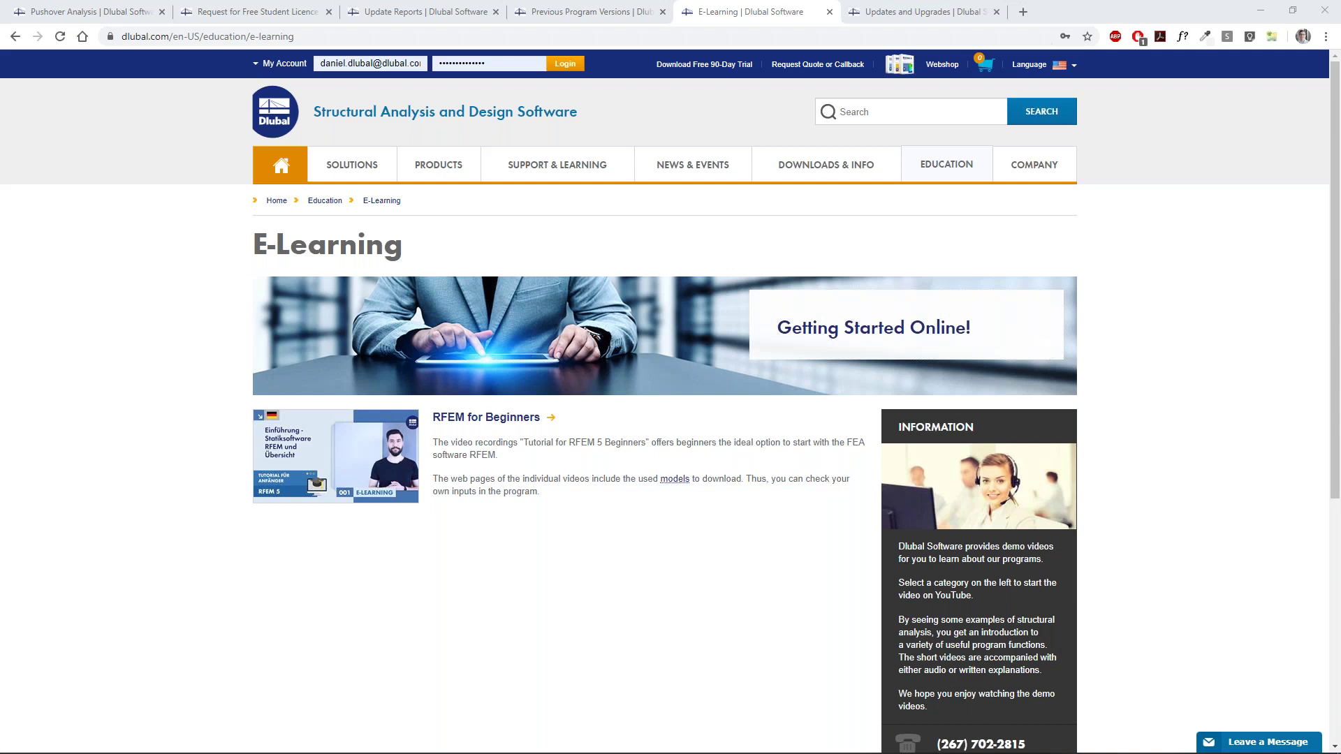
mouse_move(549, 176)
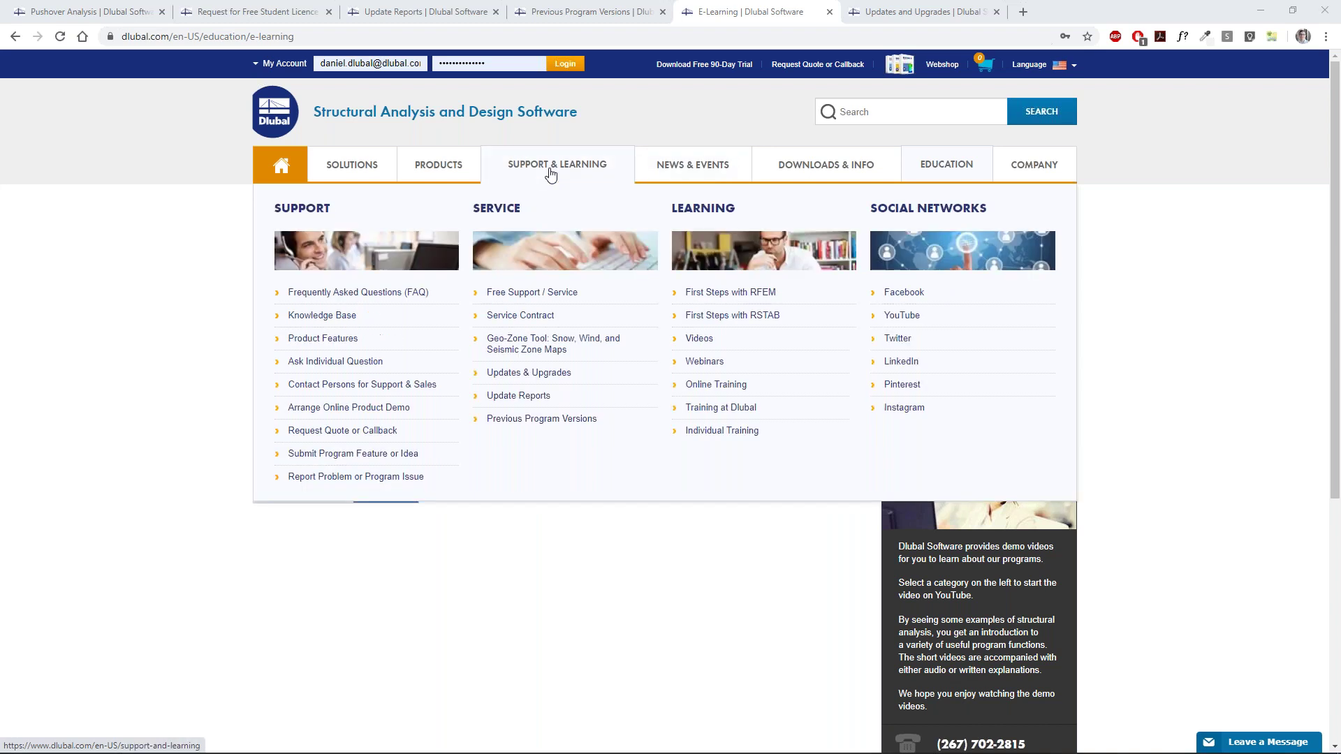
click(720, 386)
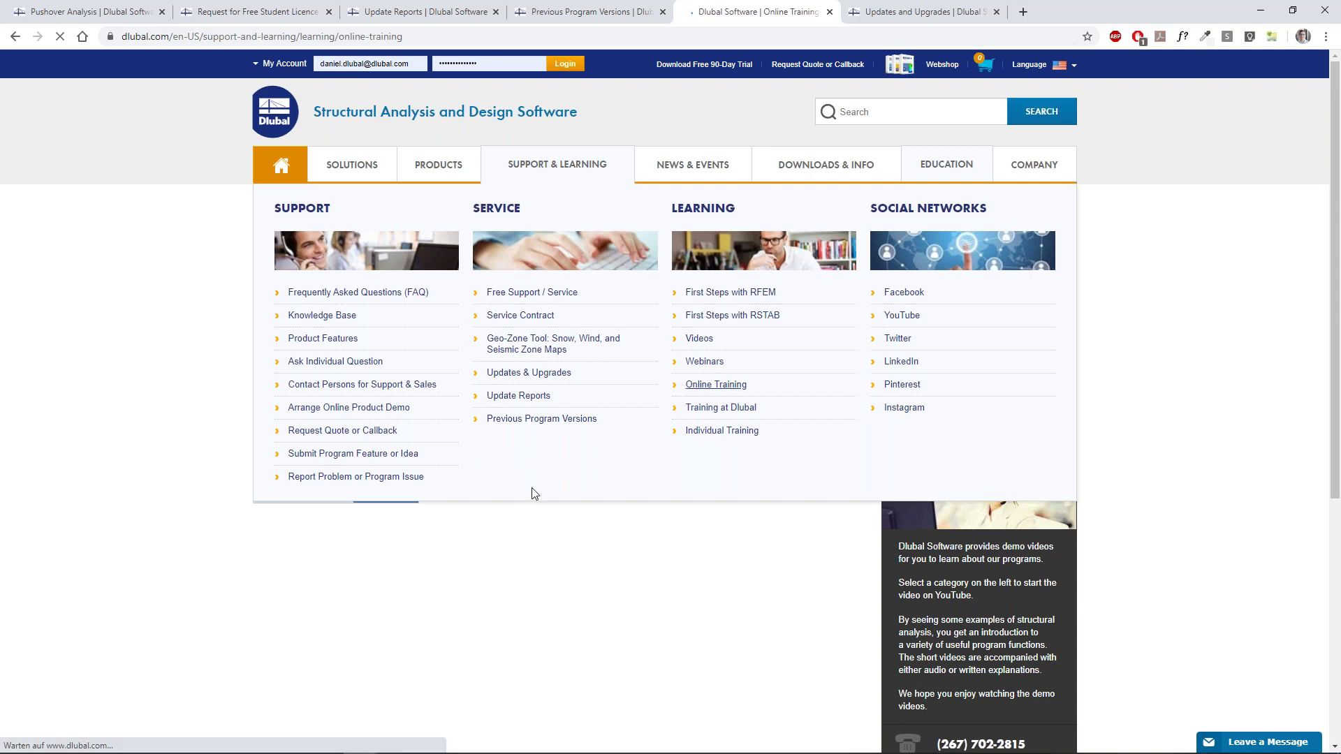
- Look through the listed online trainings, including RFEM for Students Parts 1 and 2, and select the page's web address
scroll(370, 521, down, 5)
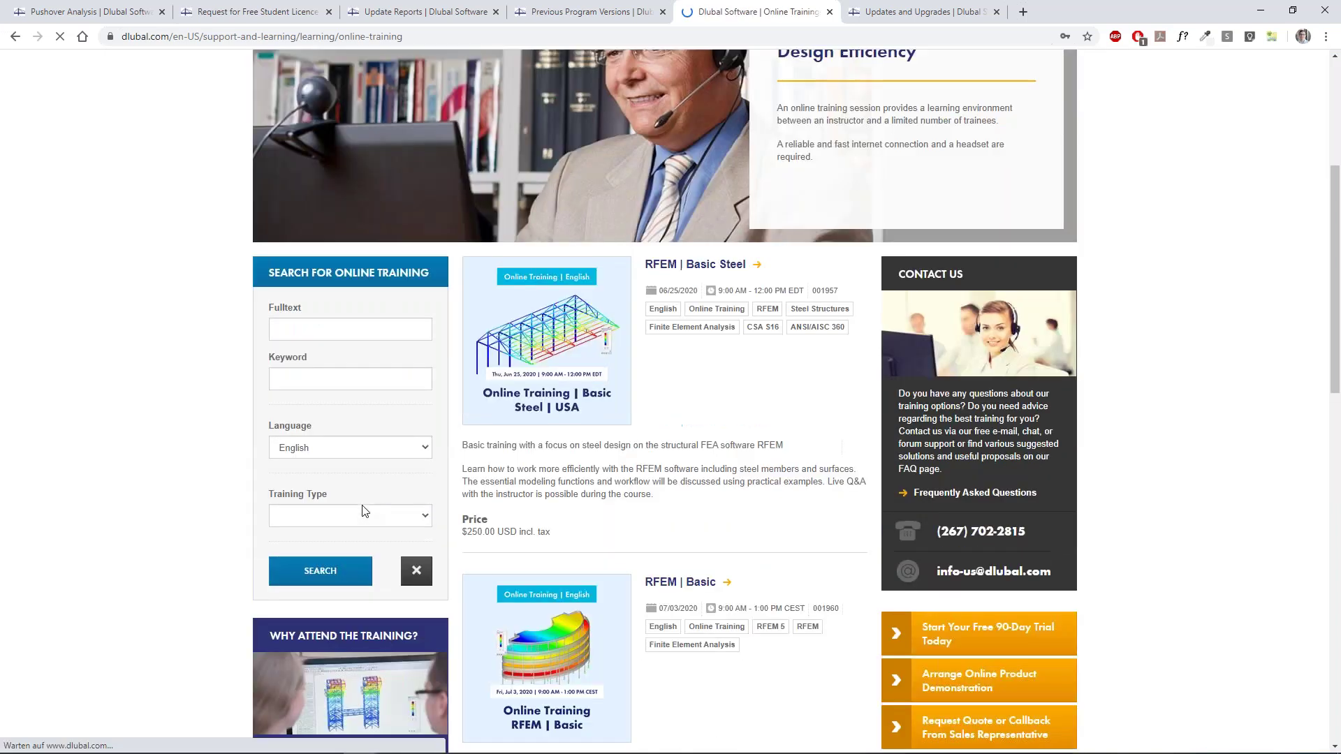
scroll(472, 506, down, 7)
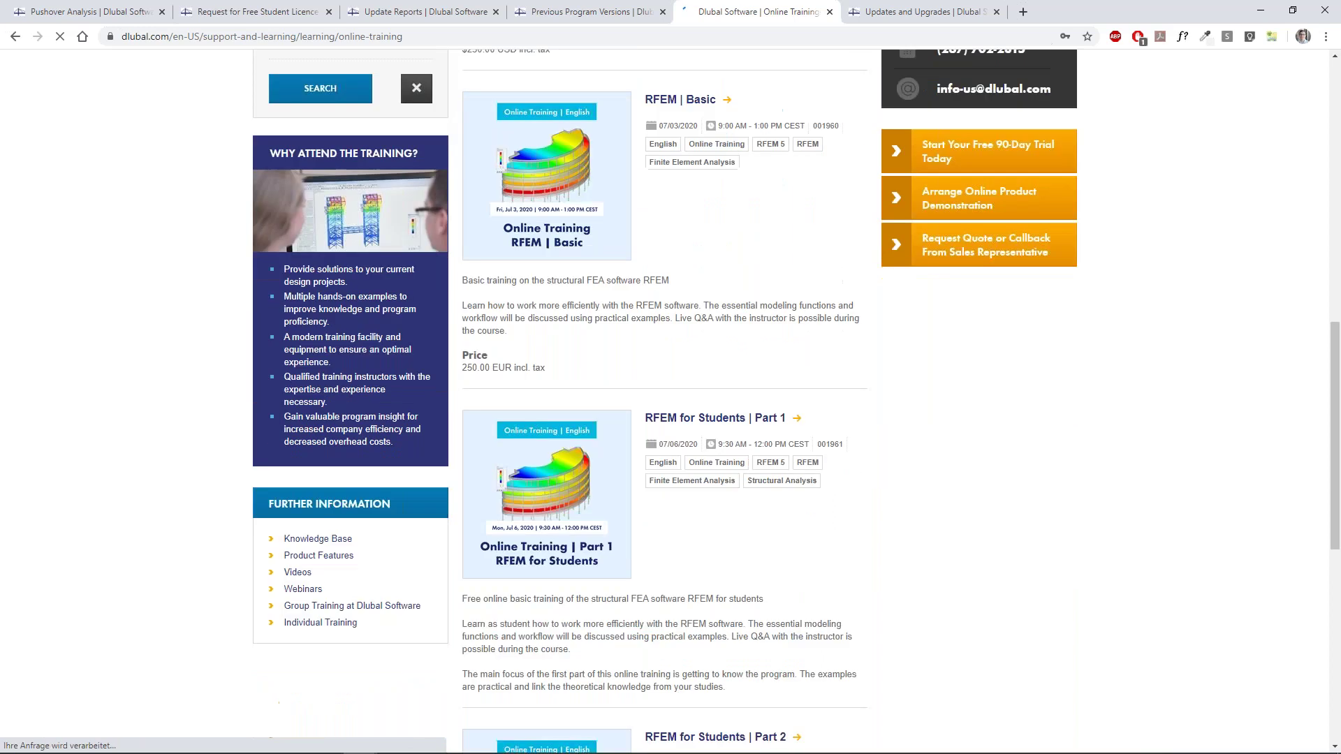
scroll(756, 254, down, 7)
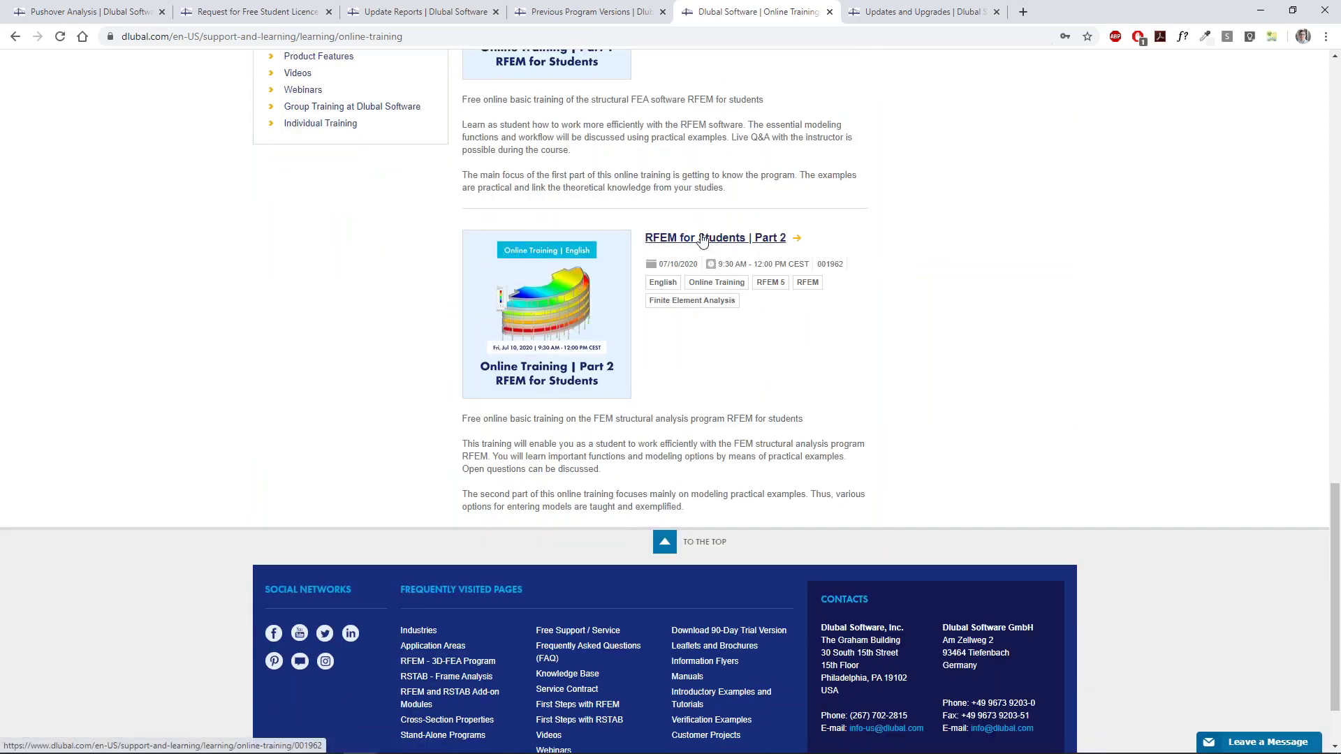
scroll(701, 240, up, 7)
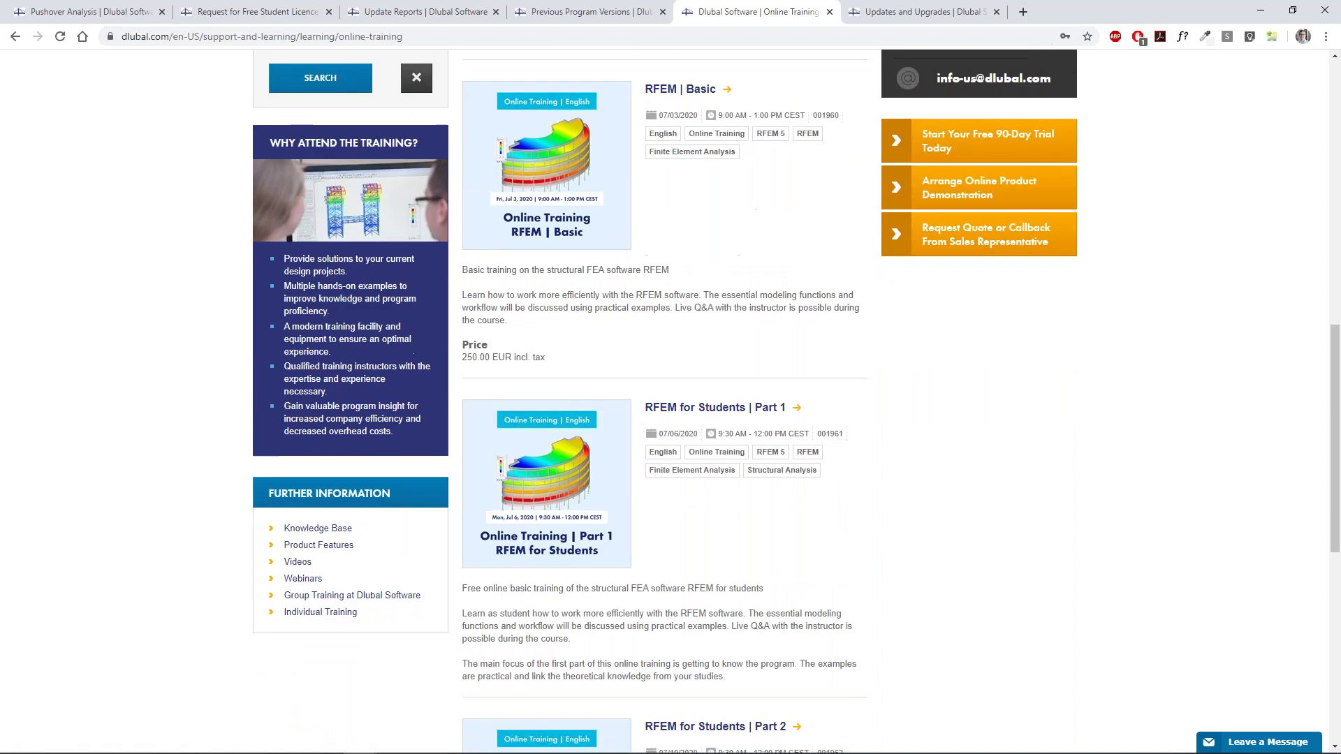
scroll(724, 203, up, 5)
scroll(725, 203, up, 2)
key(ctrl+l)
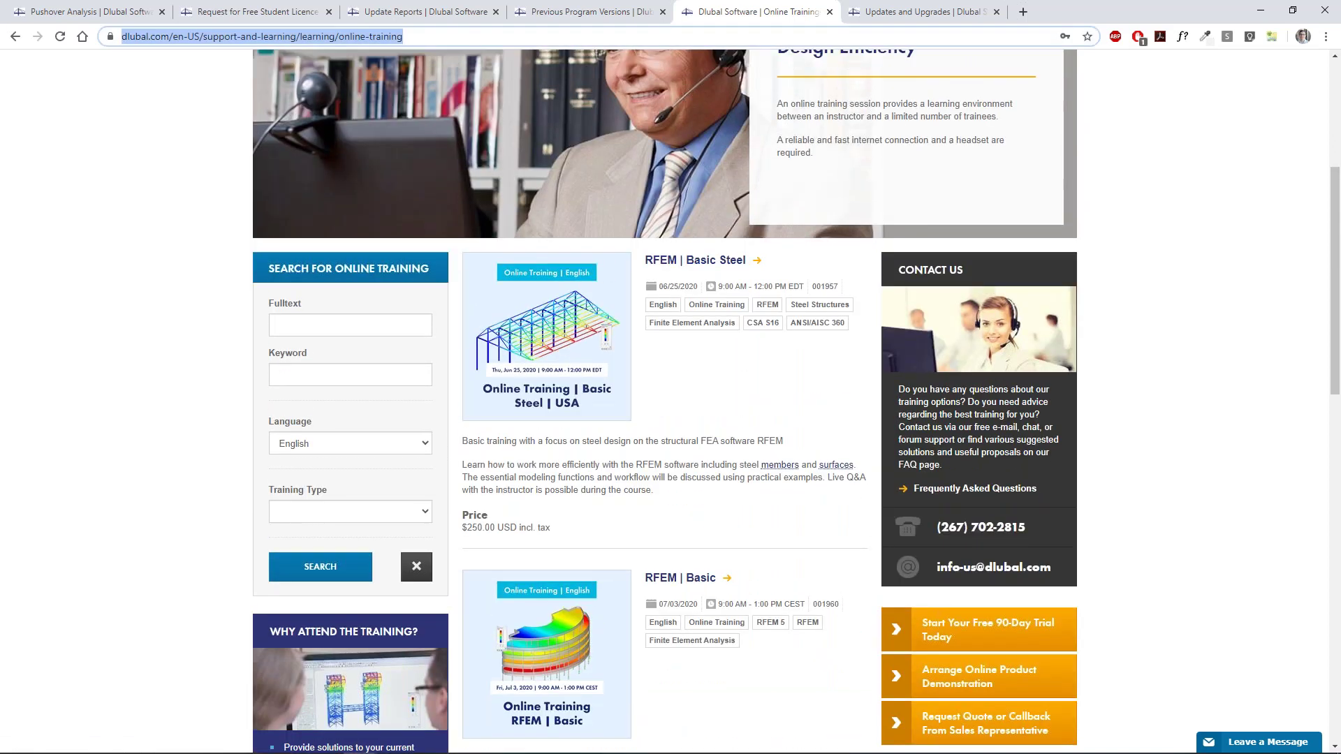